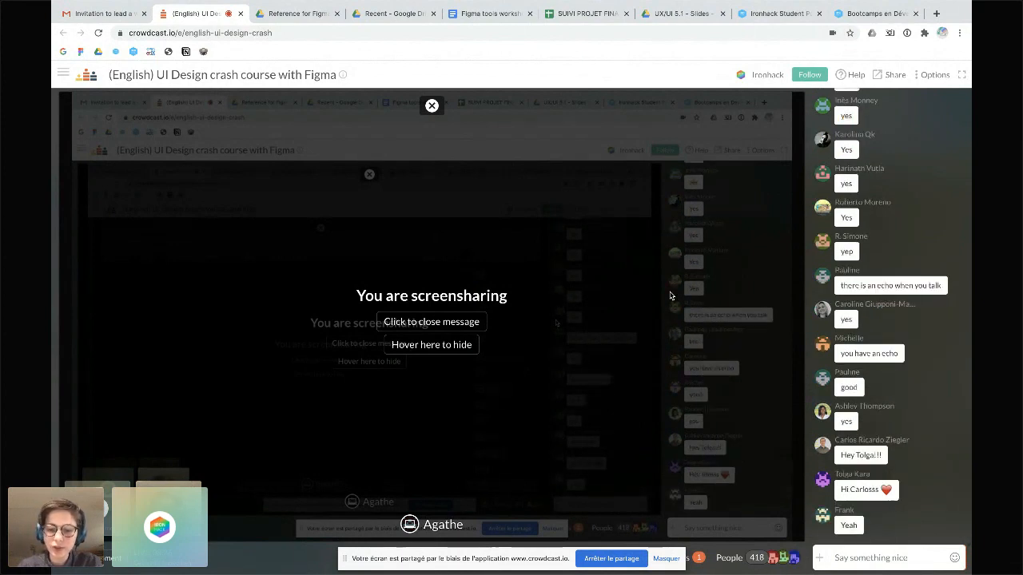
Hide the screen-sharing notification bar on the Crowdcast event page
left_click(666, 558)
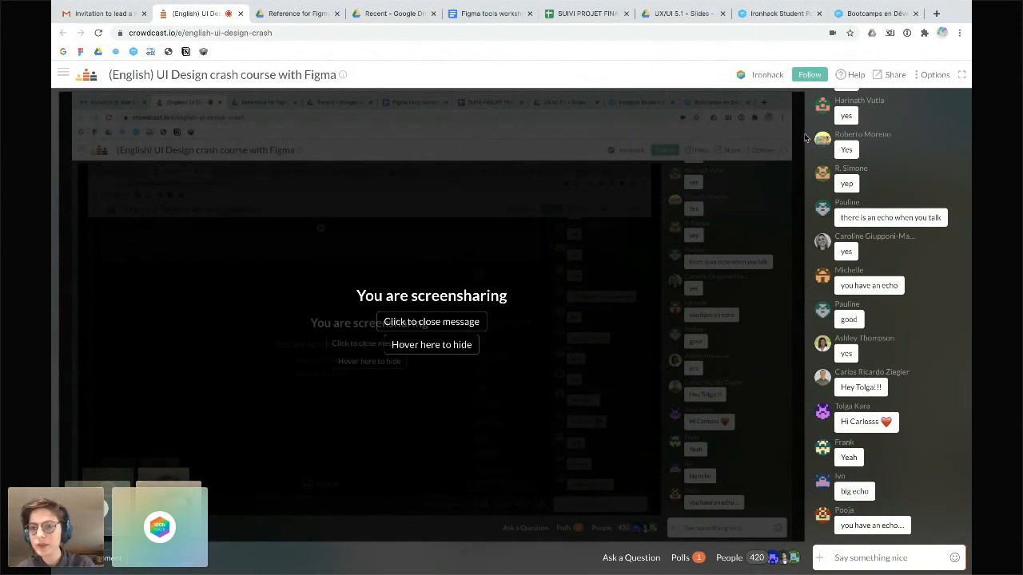
mouse_move(812, 5)
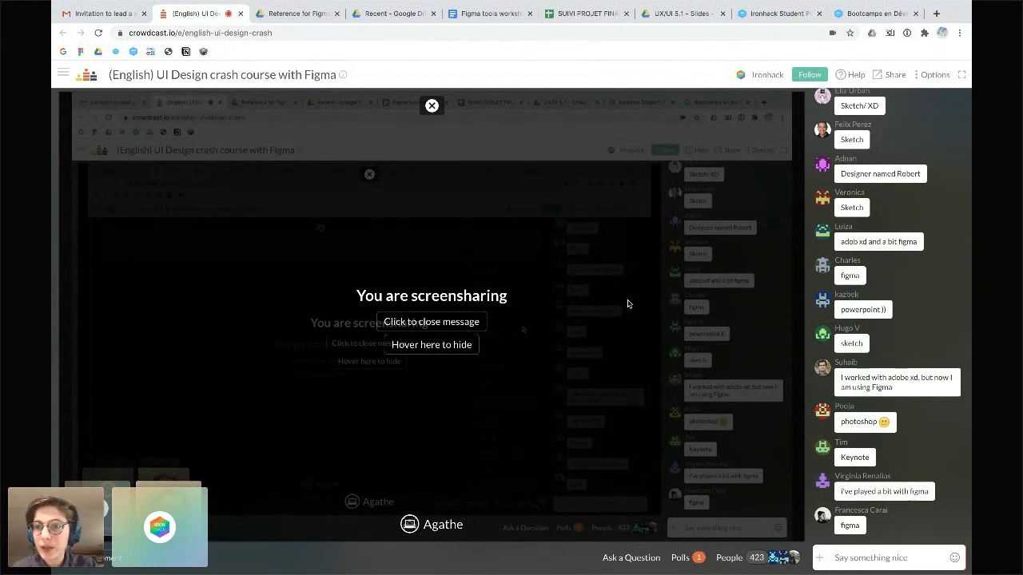
Switch to the Figma website window and look through its homepage down to the prototyping section
key("ctrl+Right")
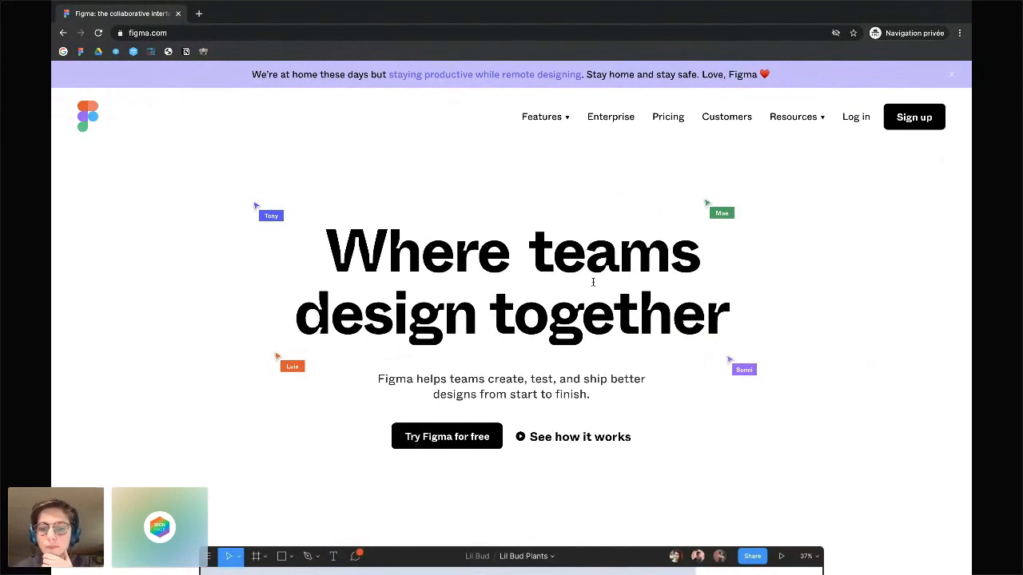
scroll(593, 282, "down", 5)
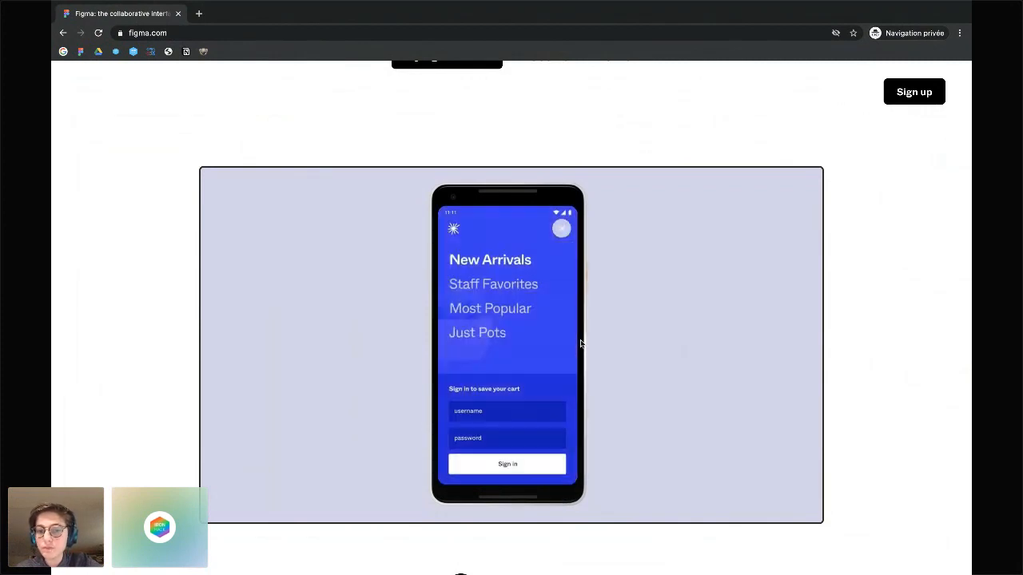
scroll(581, 343, "down", 4)
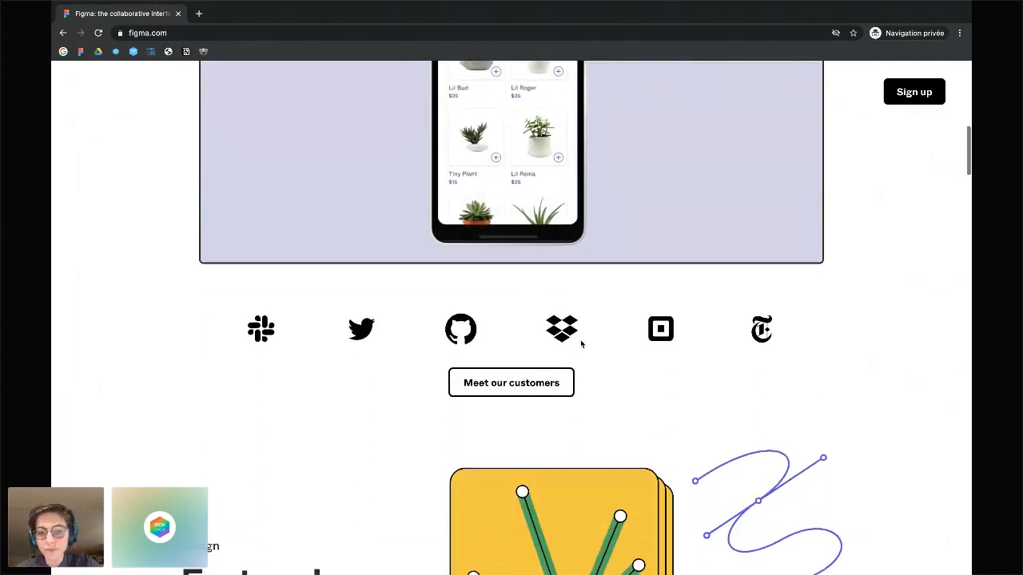
scroll(581, 344, "down", 4)
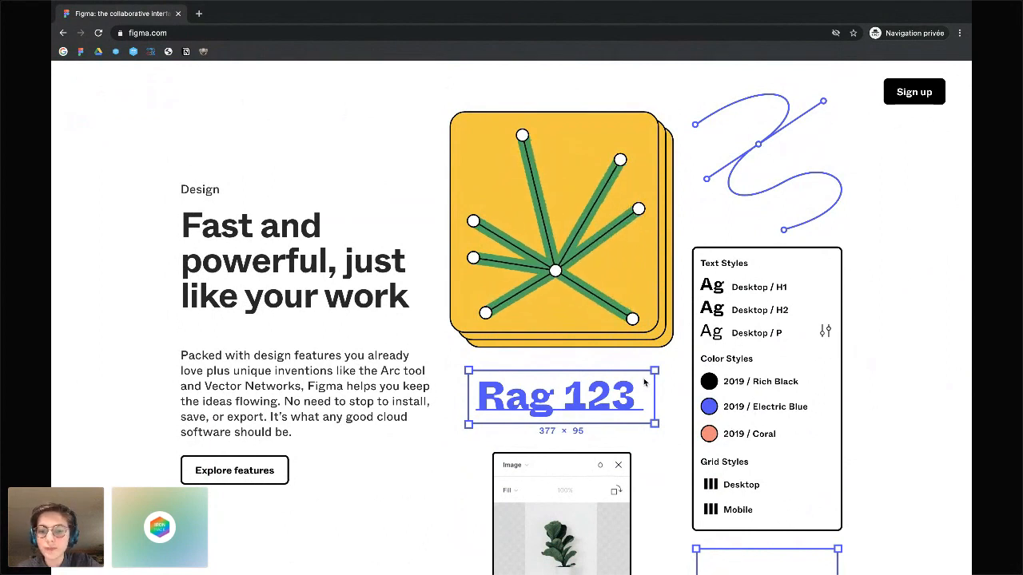
scroll(728, 482, "down", 8)
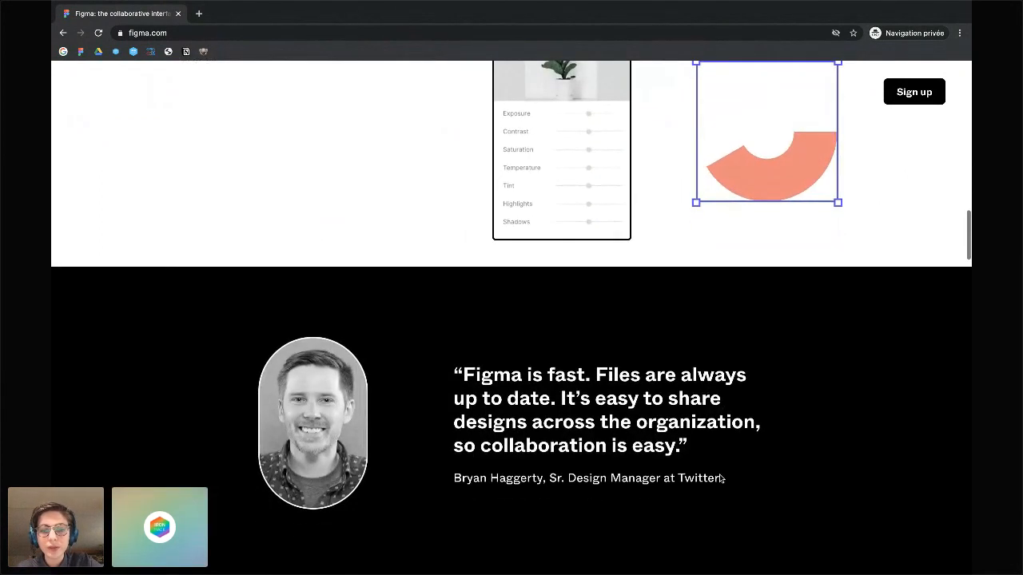
scroll(720, 478, "down", 5)
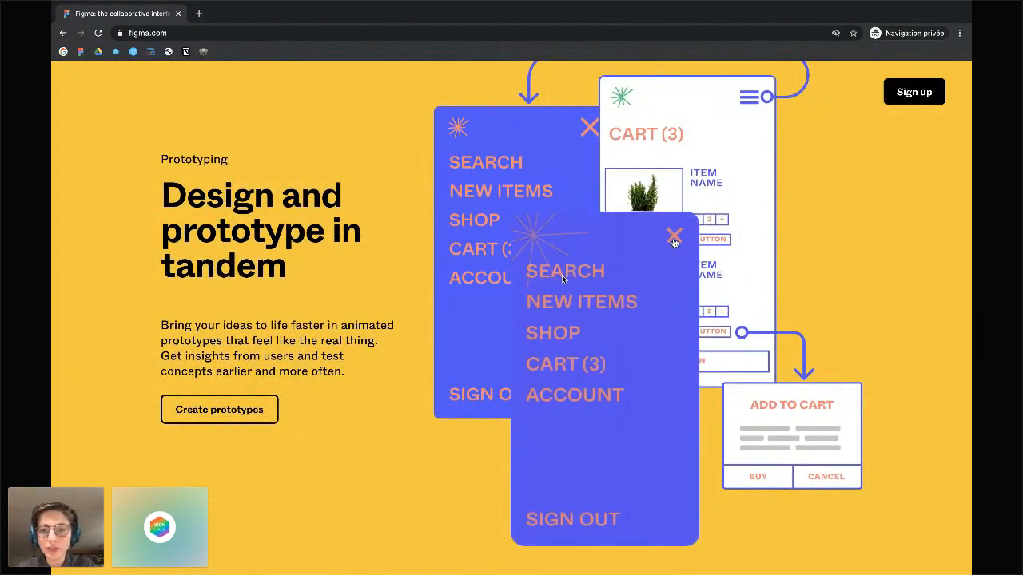
Switch to the French Ironhack website and look through its homepage down to the footer and back up to the header
key("ctrl+Left")
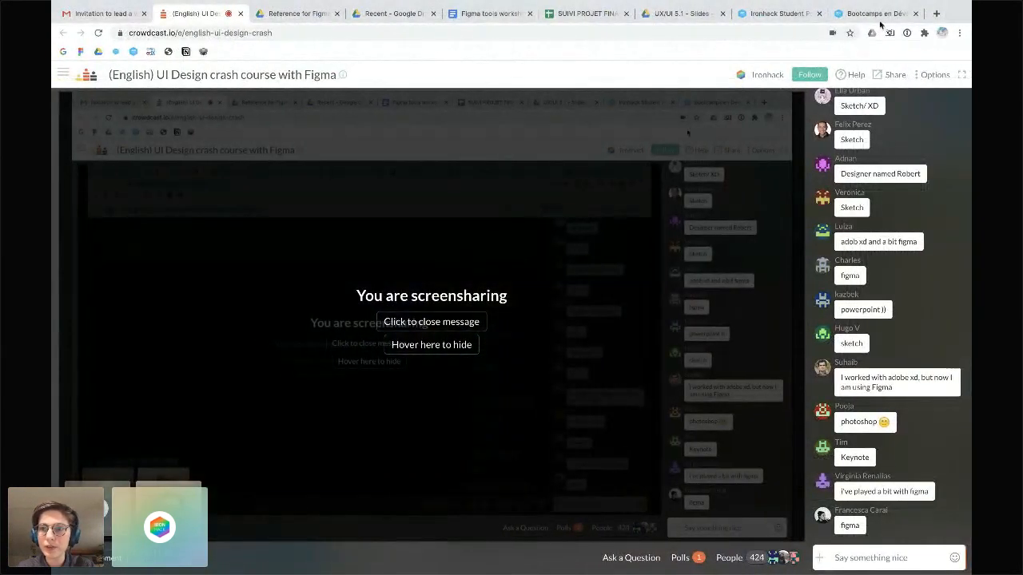
left_click(877, 13)
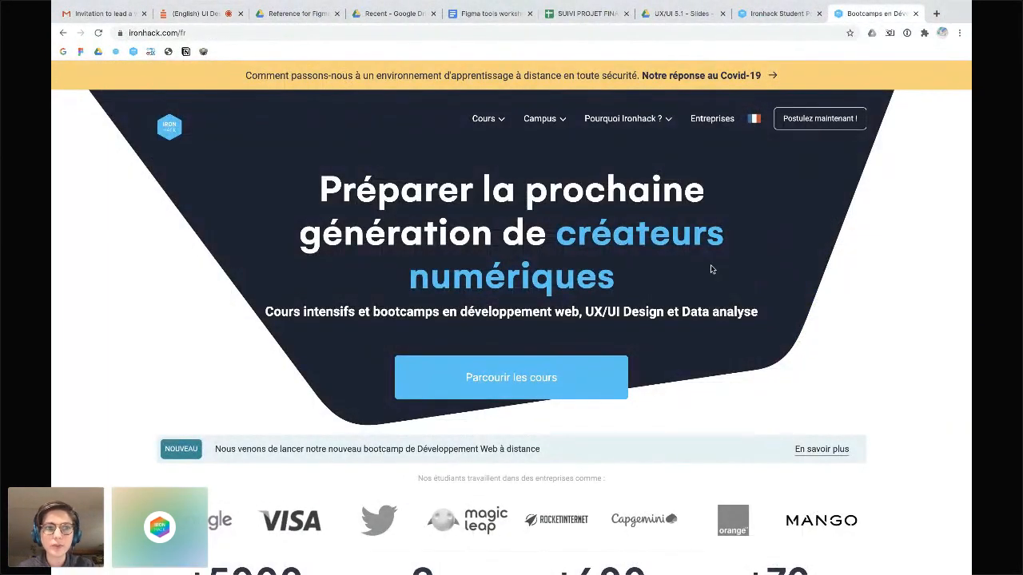
scroll(710, 268, "down", 1)
scroll(711, 267, "down", 8)
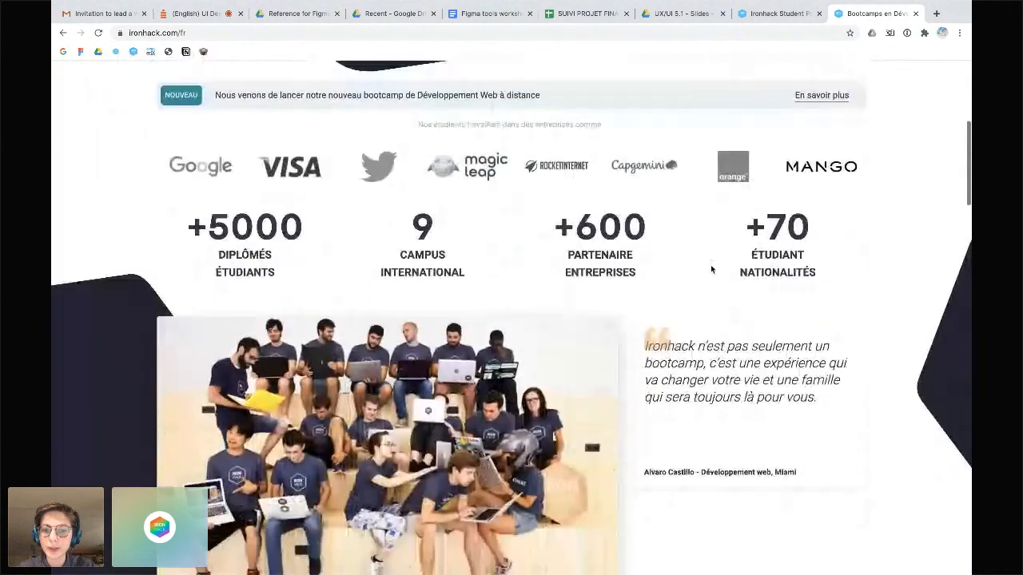
scroll(711, 269, "down", 10)
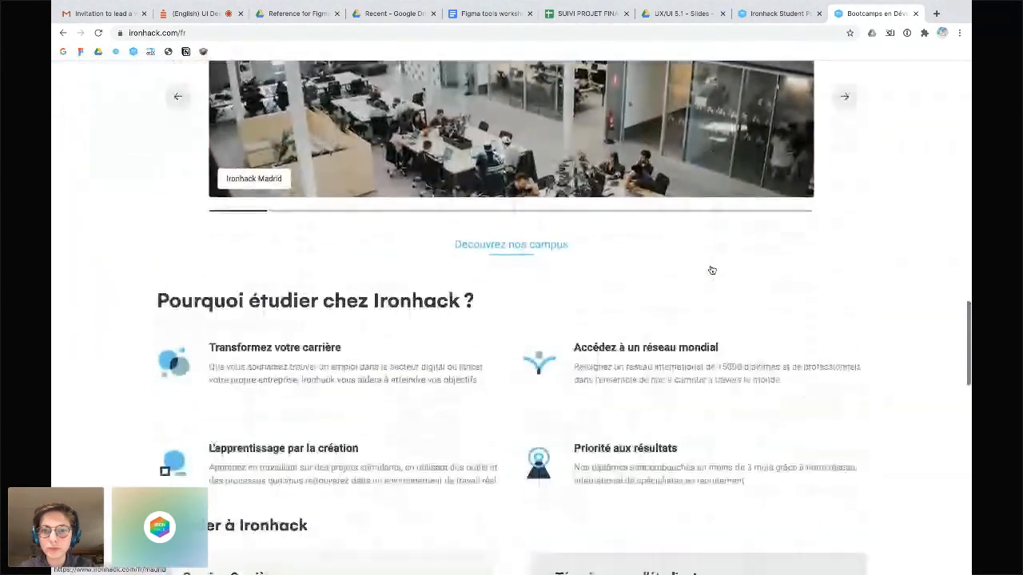
scroll(710, 269, "down", 10)
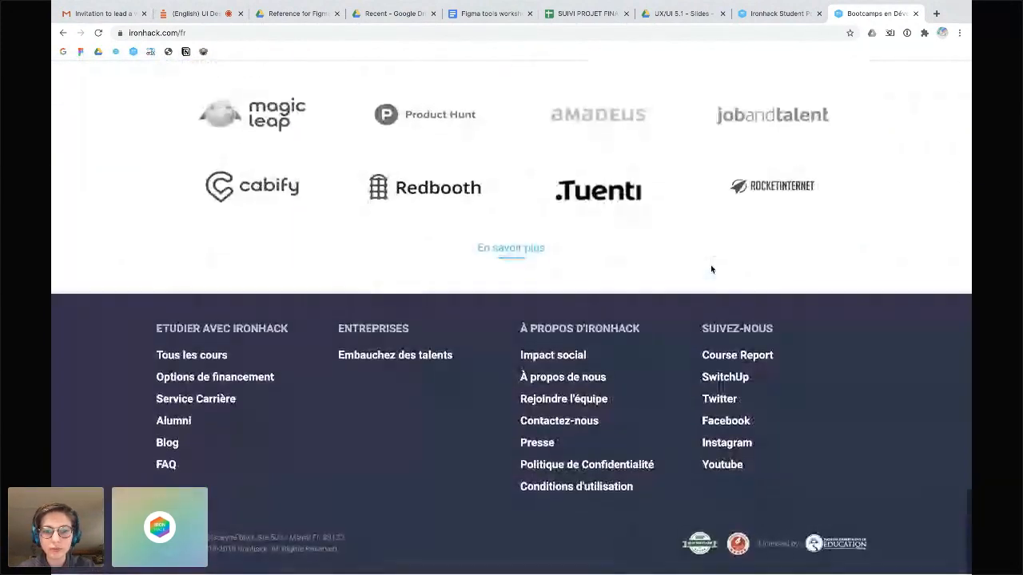
scroll(712, 269, "up", 20)
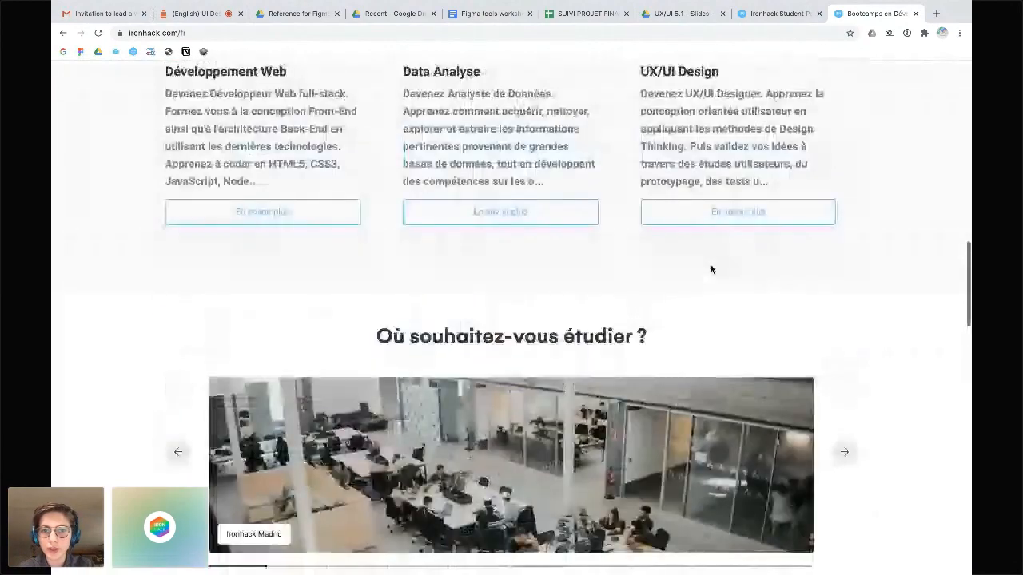
scroll(711, 270, "up", 5)
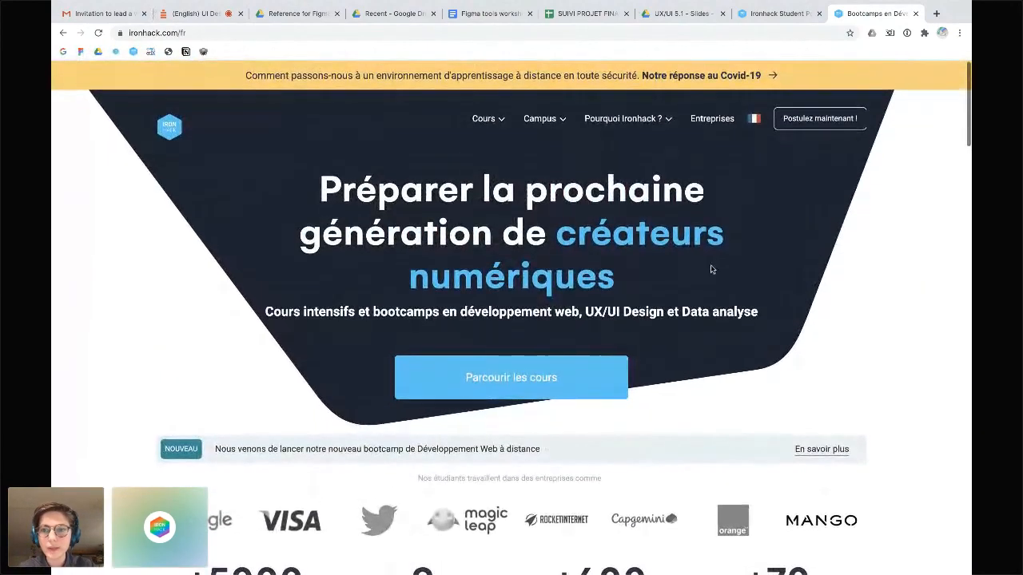
mouse_move(755, 118)
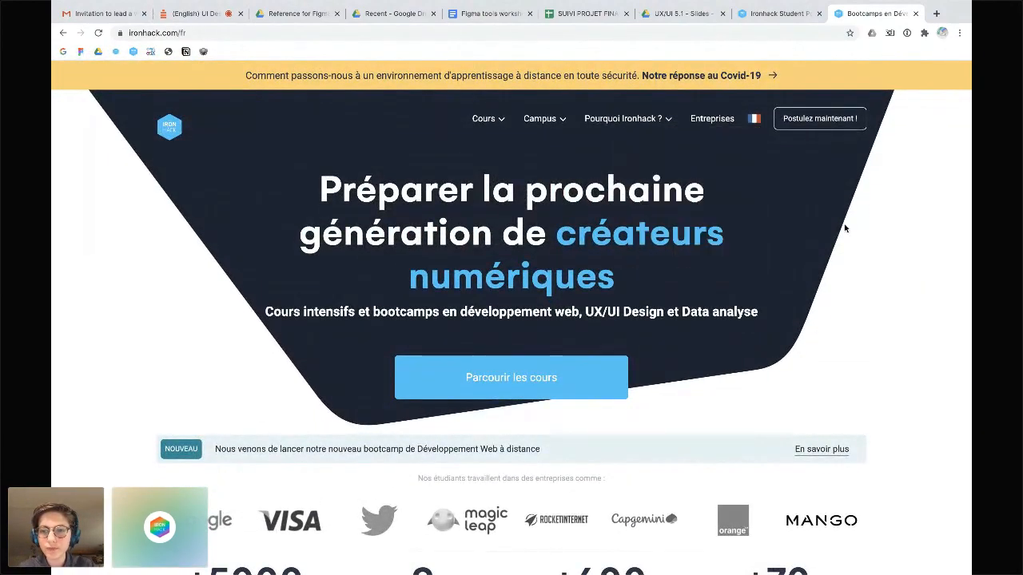
scroll(844, 226, "down", 1)
scroll(844, 226, "up", 1)
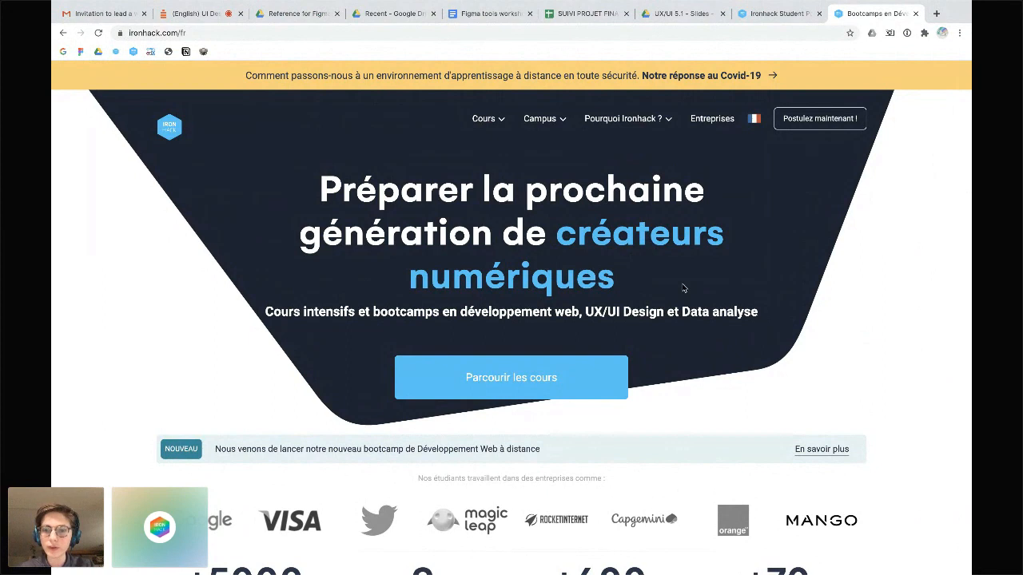
Glance at the Ironhack page capture in the Figma draft and return to the Crowdcast event chat
key("ctrl+Left")
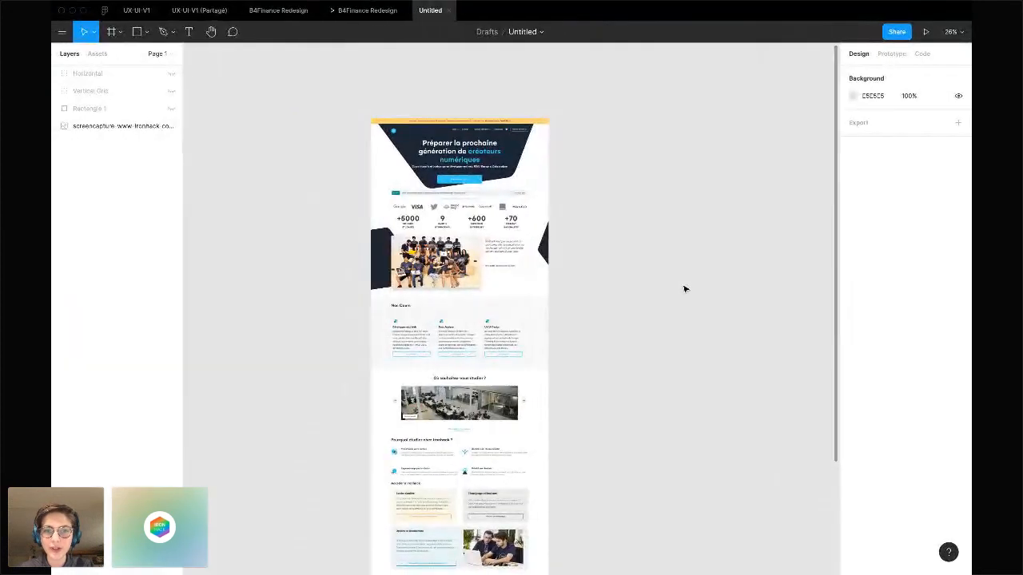
key("ctrl+Right")
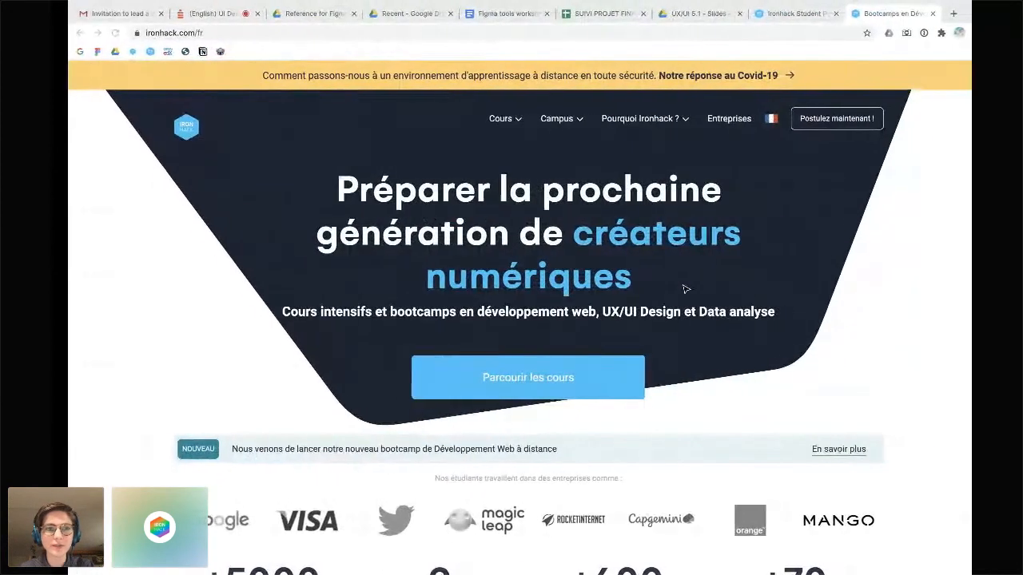
left_click(166, 11)
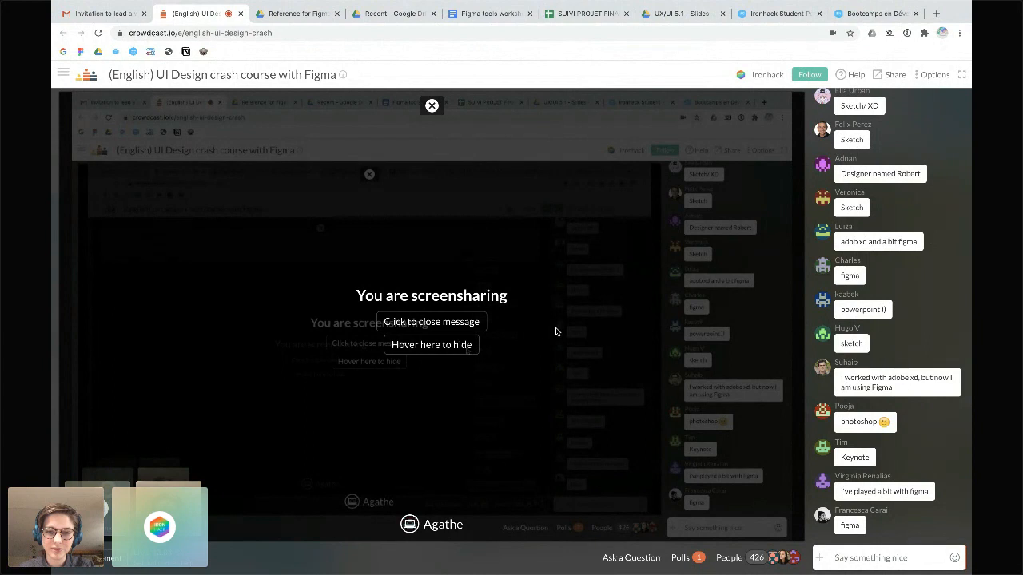
key("ctrl+Left")
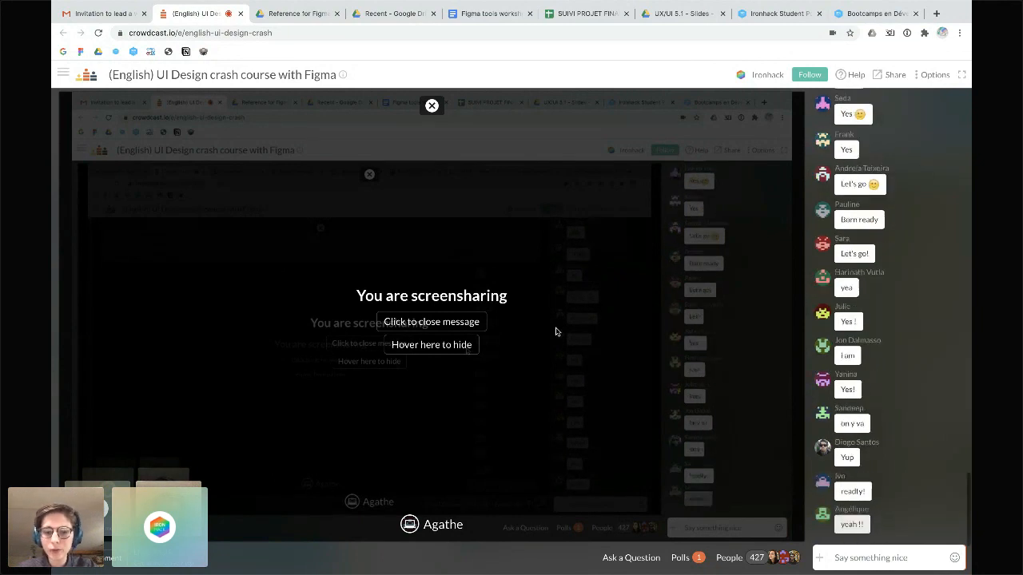
Switch to the Untitled draft in the Figma desktop app and show an empty canvas area beside the Ironhack page capture
key("super+Tab")
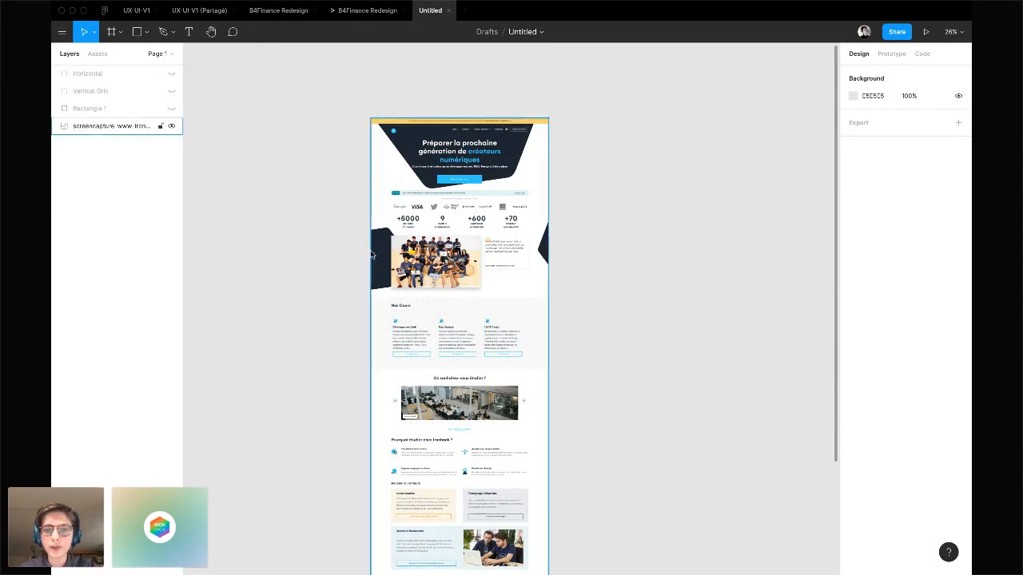
scroll(673, 250, "right", 5)
scroll(673, 252, "right", 2)
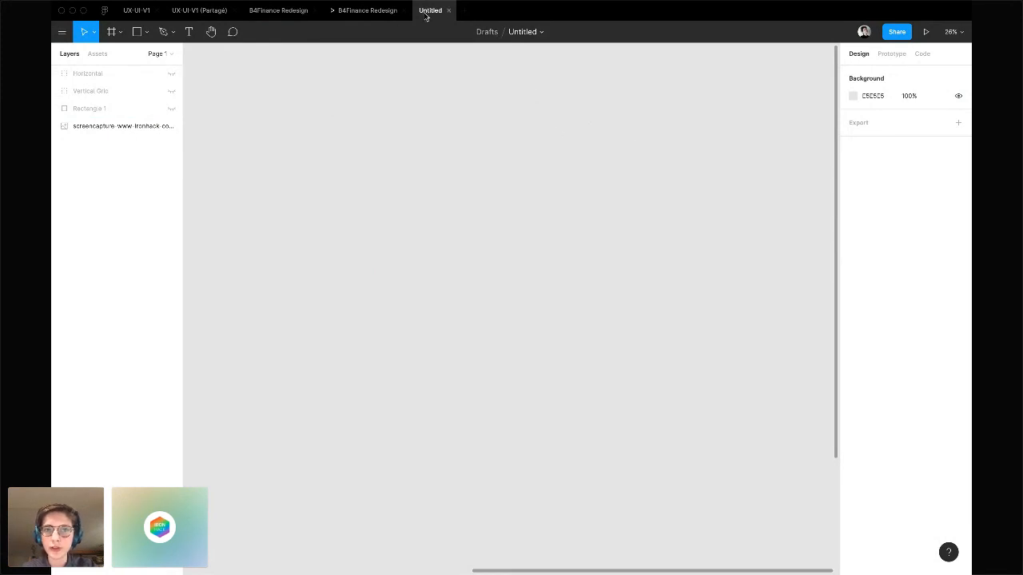
key("super+Tab")
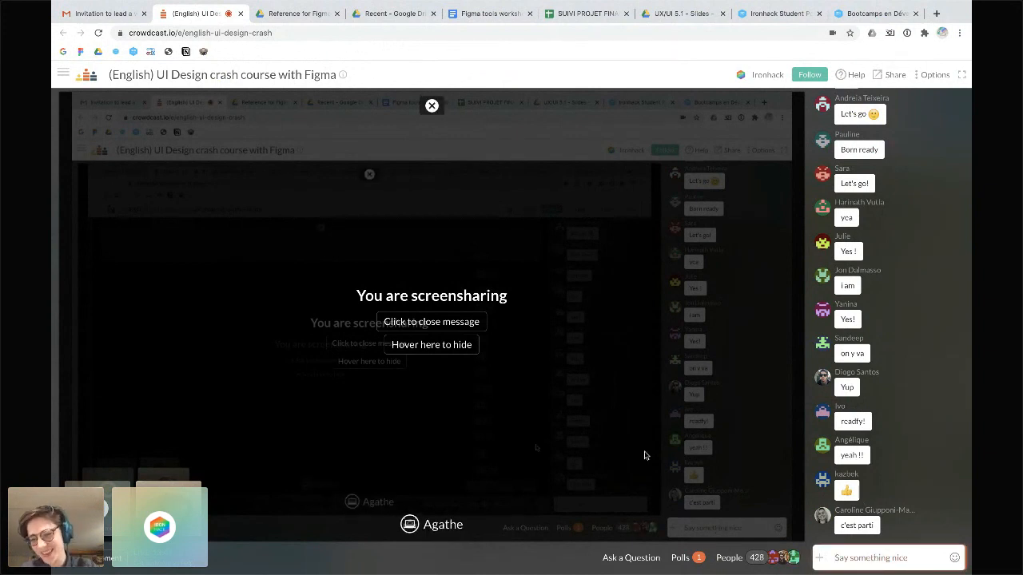
key("ctrl+Right")
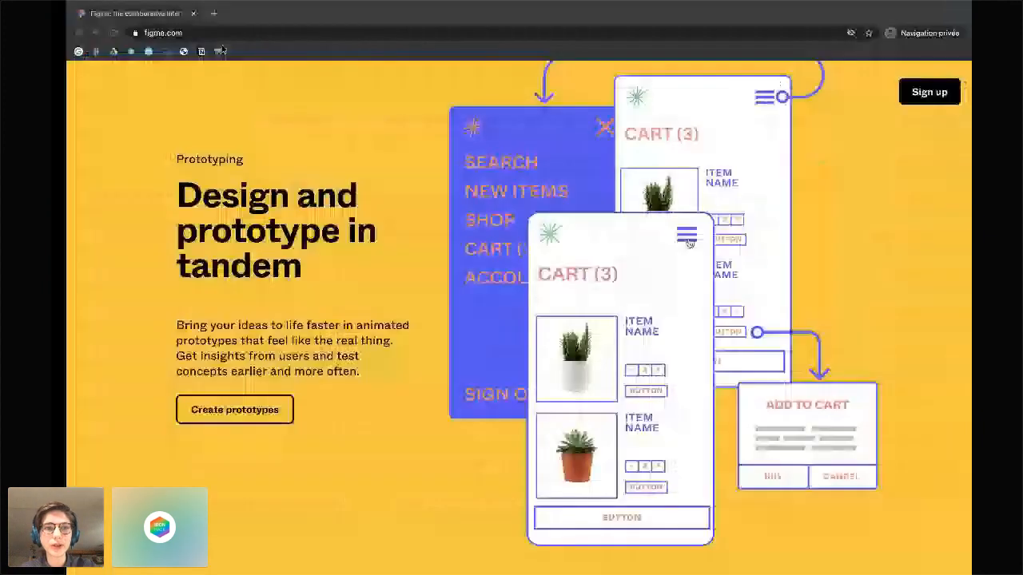
left_click(222, 32)
key("super+c")
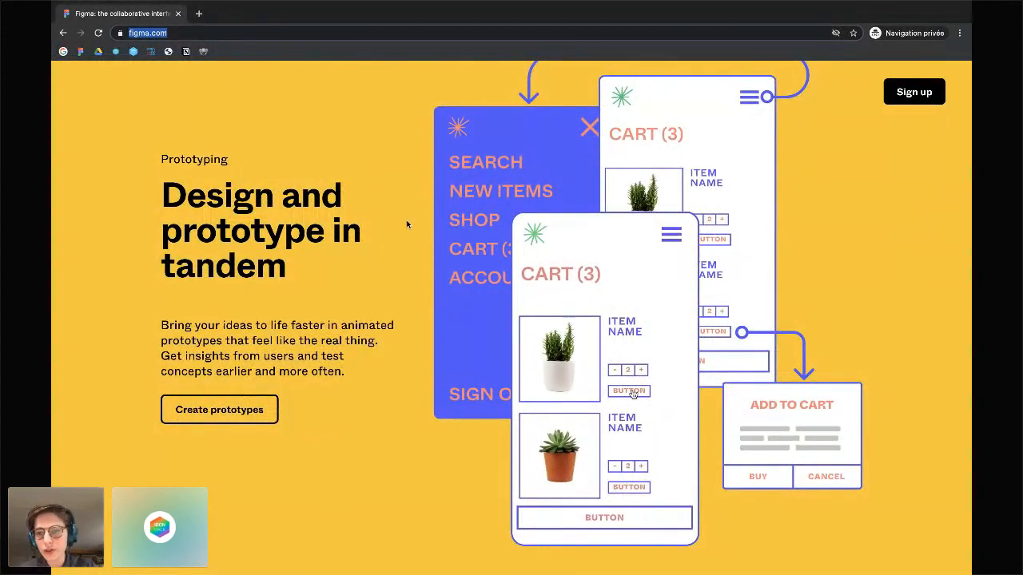
key("ctrl+Left")
key("super+v")
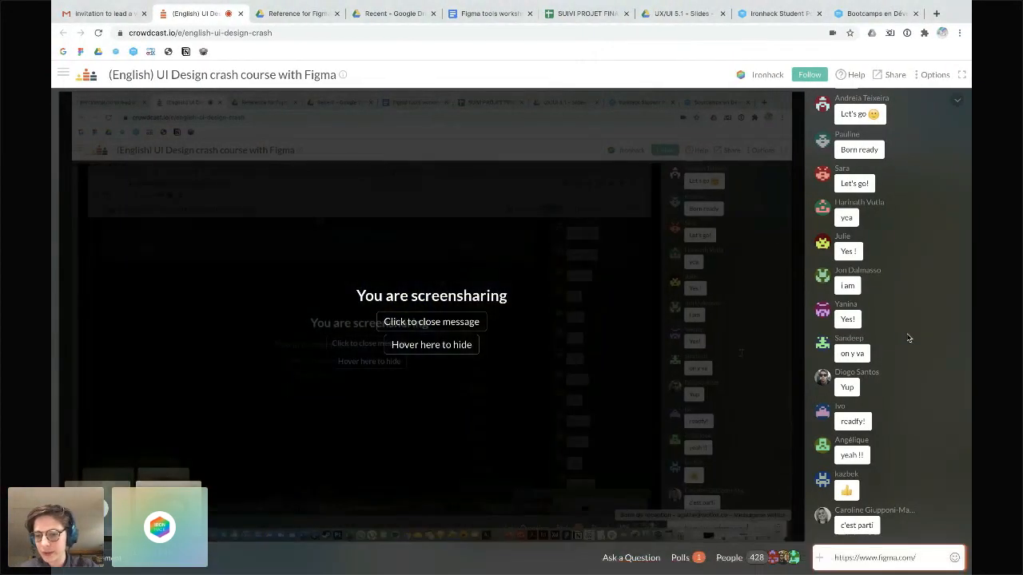
key("Return")
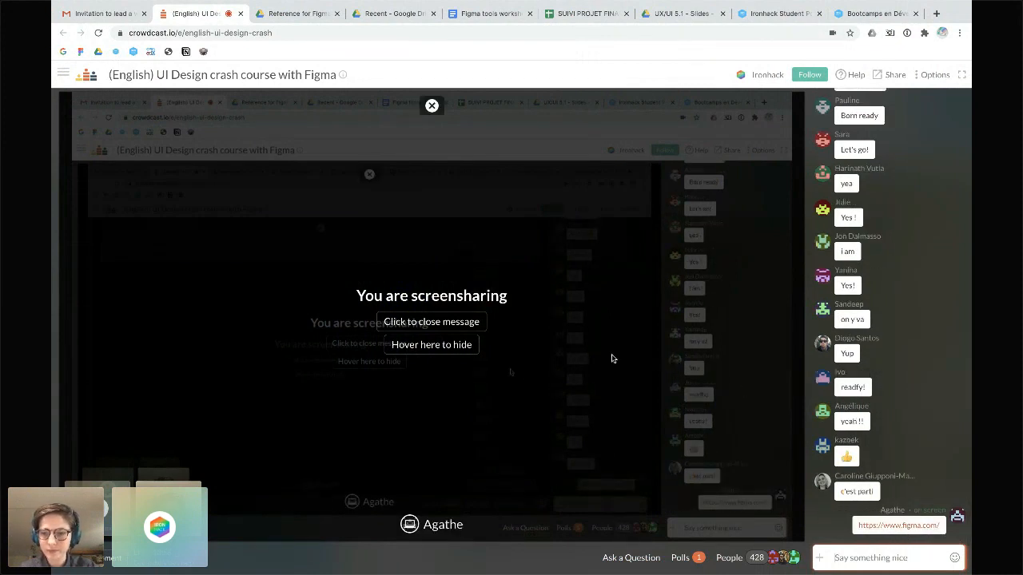
key("ctrl+Left")
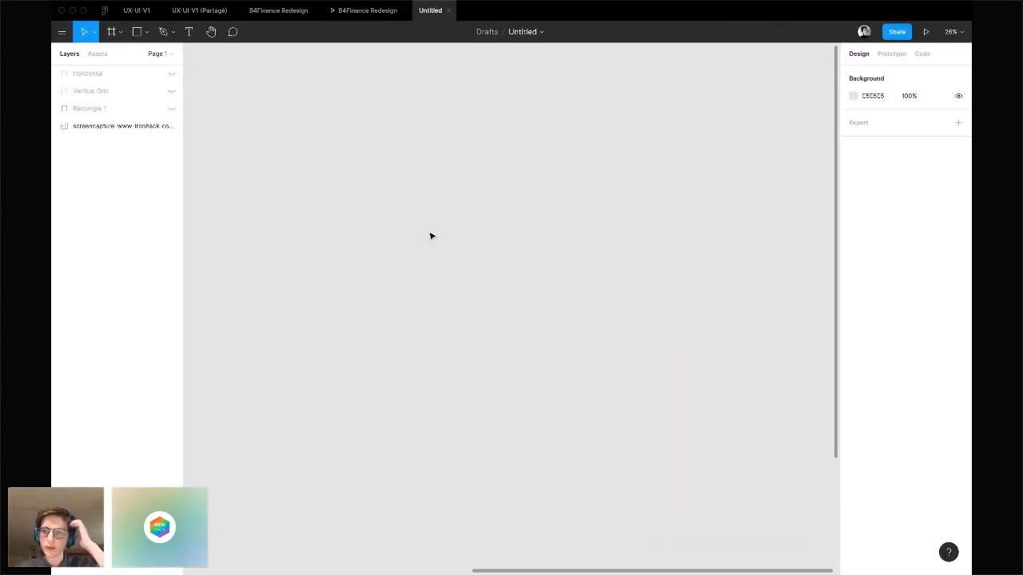
key("ctrl+Right")
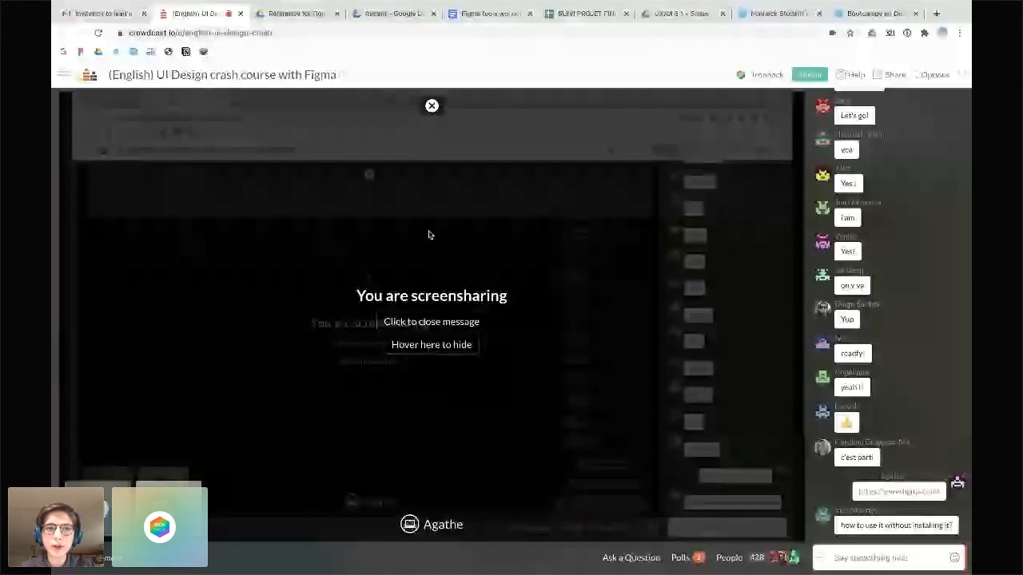
left_click(505, 548)
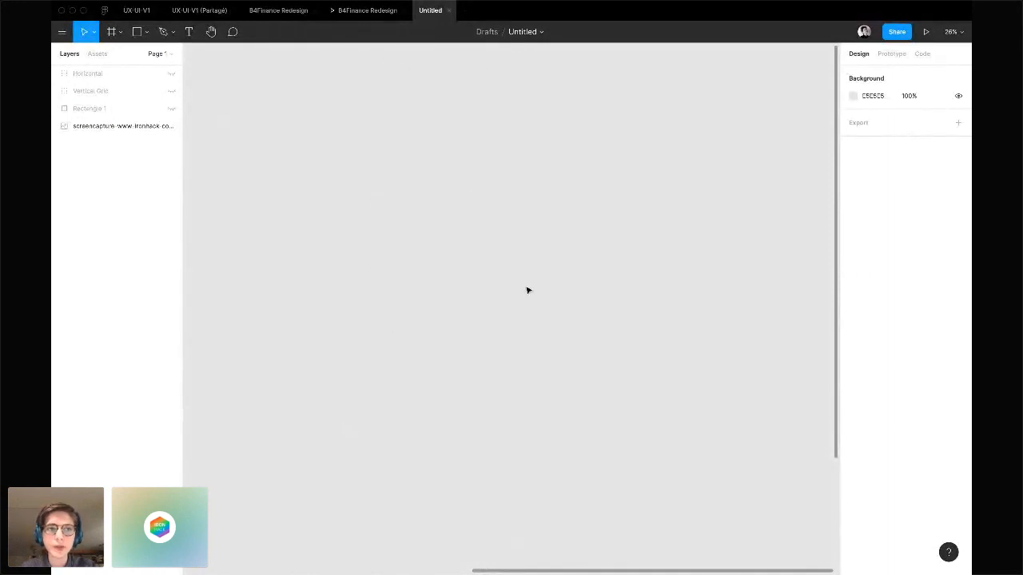
key("ctrl+Right")
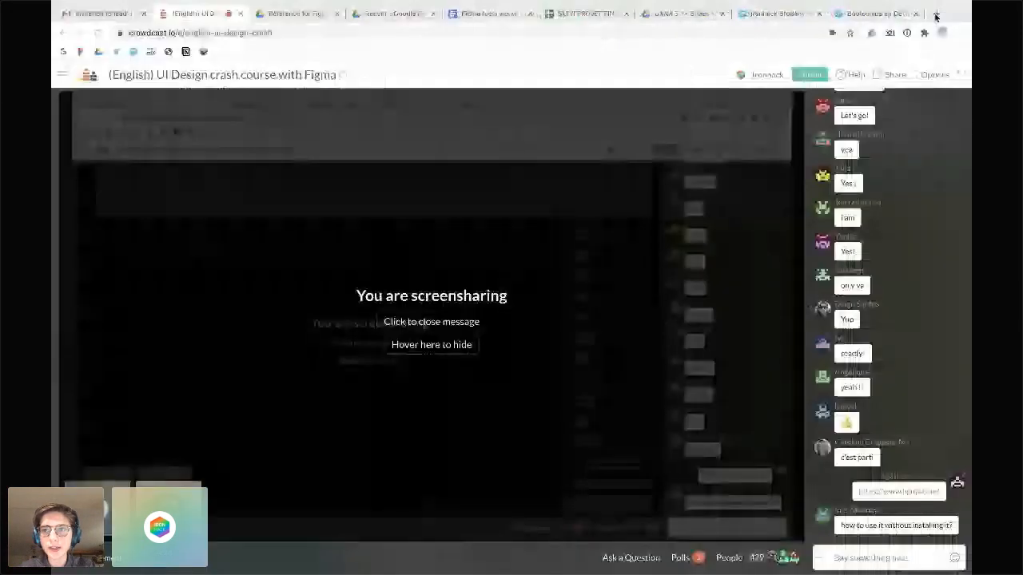
Open the Figma team workspace in a new browser tab and look through its list of projects
left_click(936, 16)
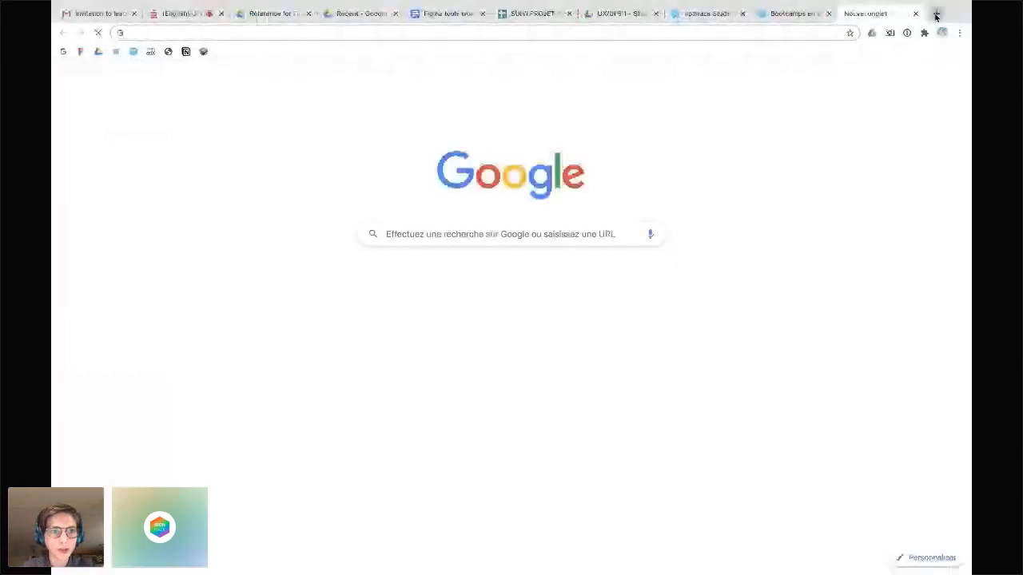
left_click(80, 51)
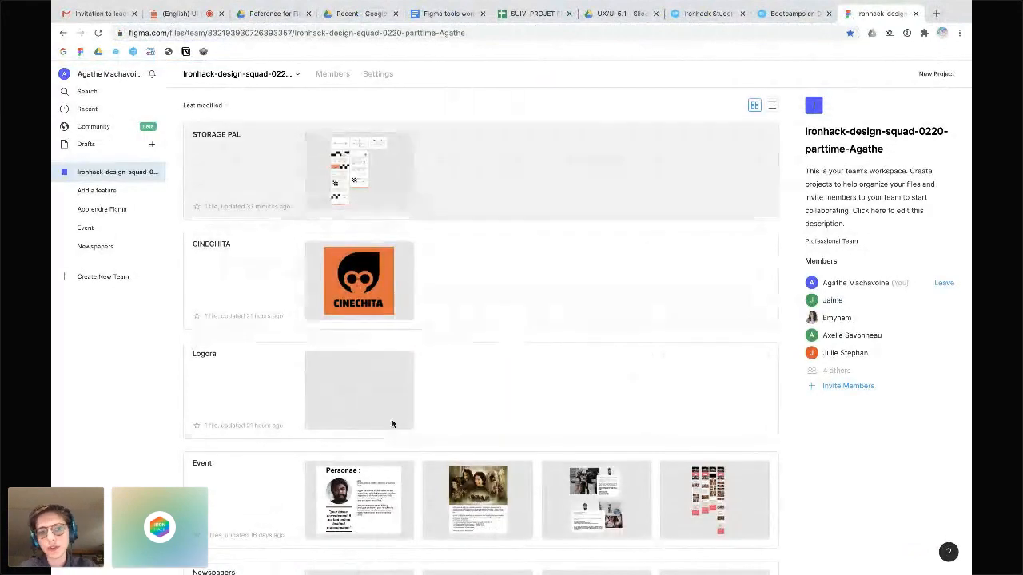
scroll(520, 171, "down", 3)
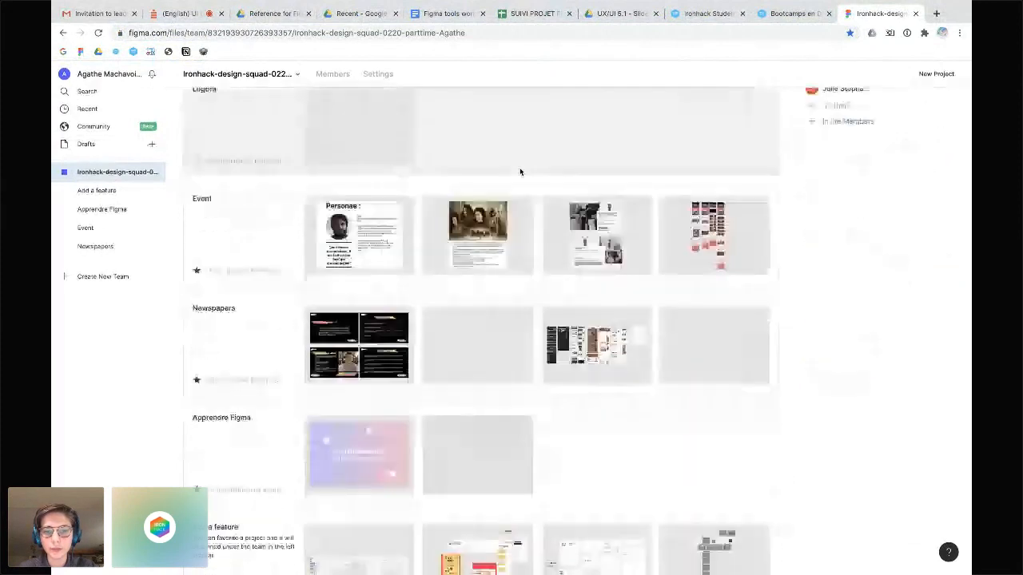
Look through the team's projects again and show the list of drafts in the Figma desktop app
scroll(519, 169, "down", 3)
scroll(520, 169, "up", 6)
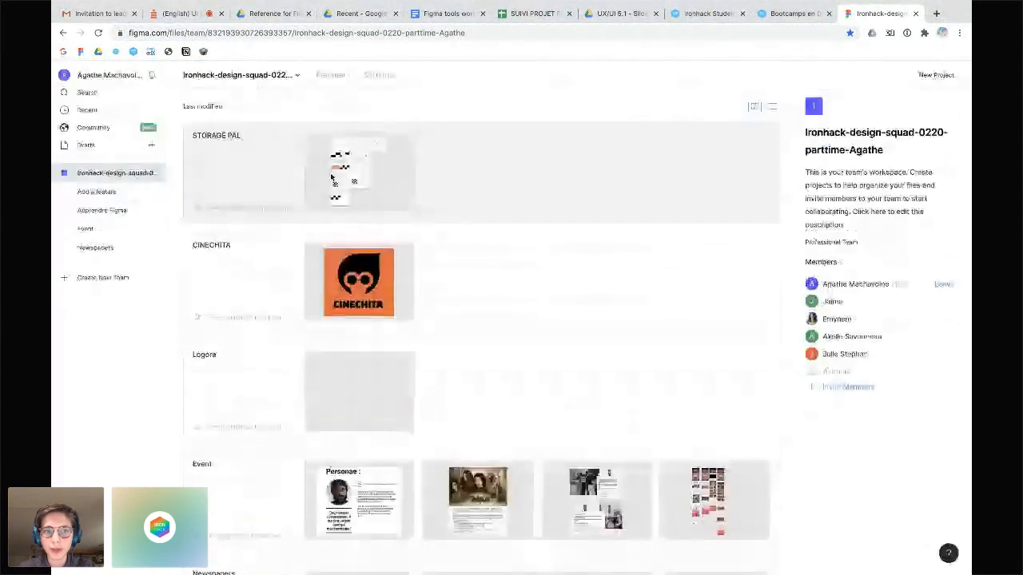
key("ctrl+Left")
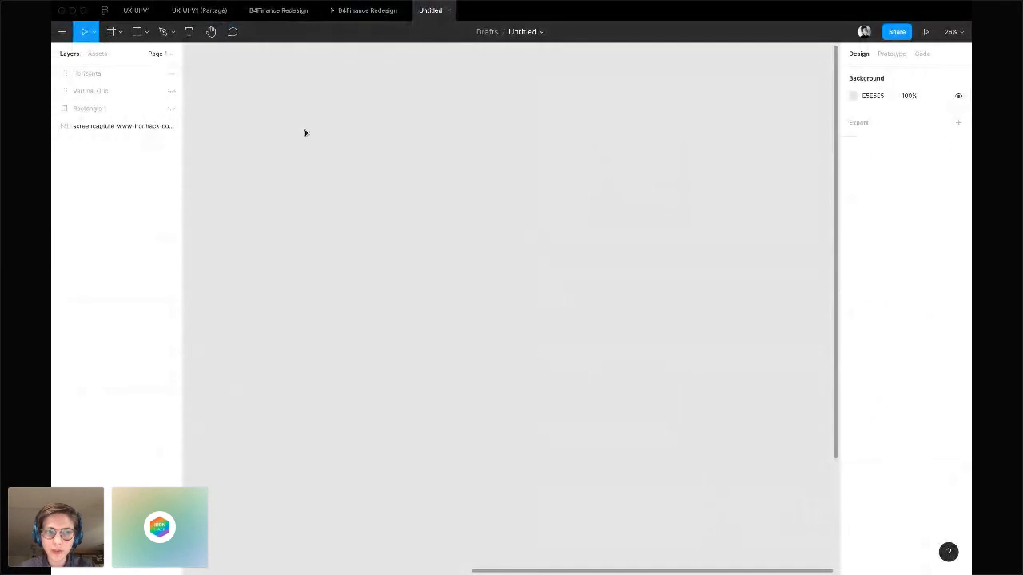
left_click(59, 31)
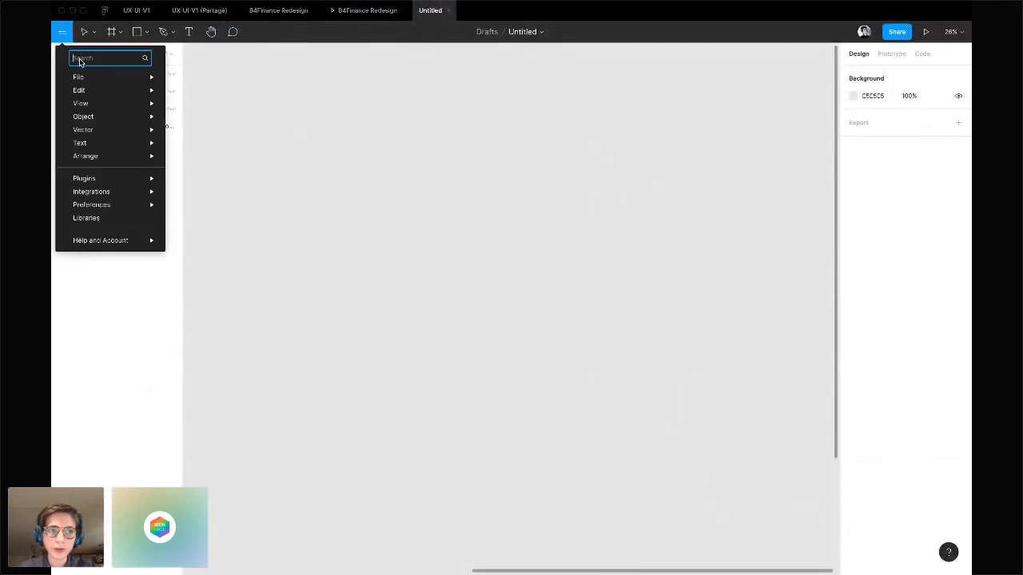
left_click(103, 10)
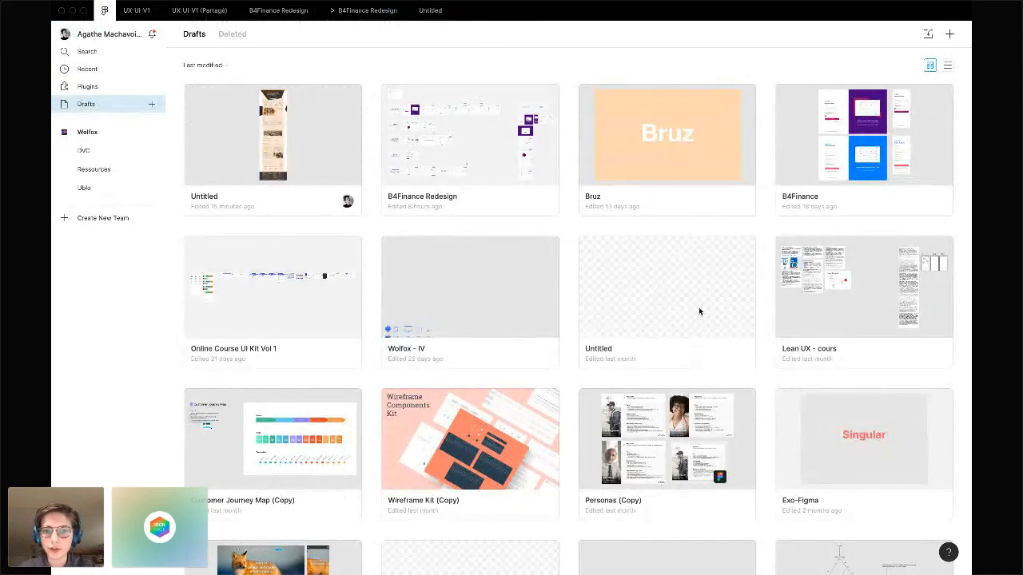
Return to the team workspace in the browser, compare the projects in list and grid view, and highlight the page address
key("ctrl+Right")
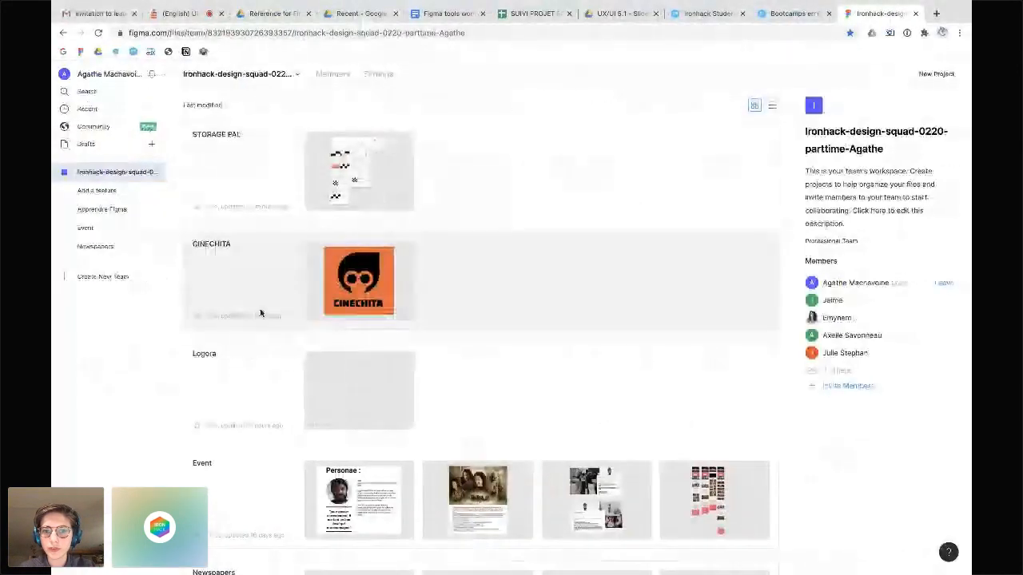
left_click(773, 105)
left_click(755, 105)
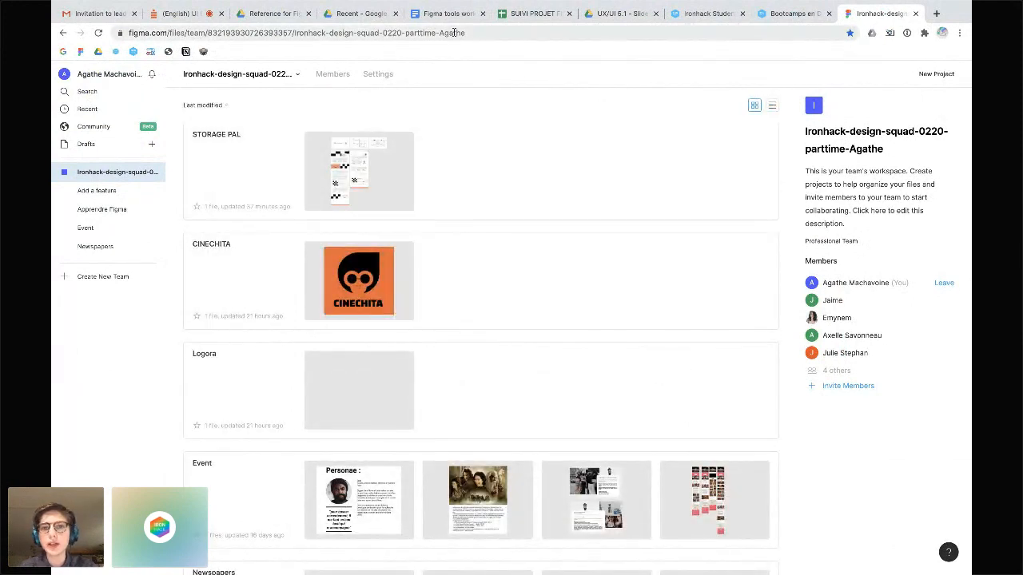
left_click(485, 33)
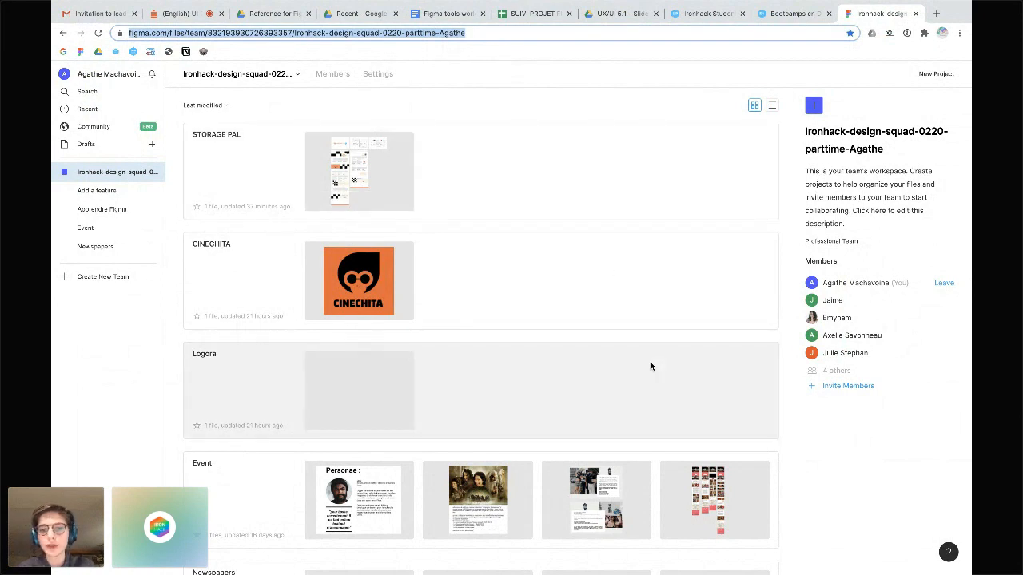
Glance at the Figma desktop app's drafts and its icon in the Dock, and return to the browser workspace
key("ctrl+Left")
mouse_move(522, 566)
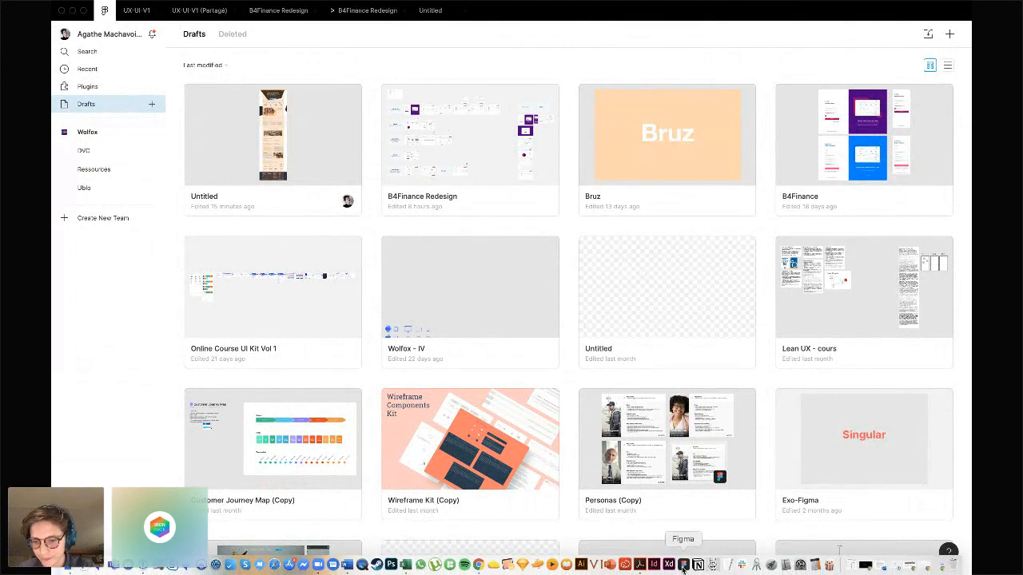
key("ctrl+Right")
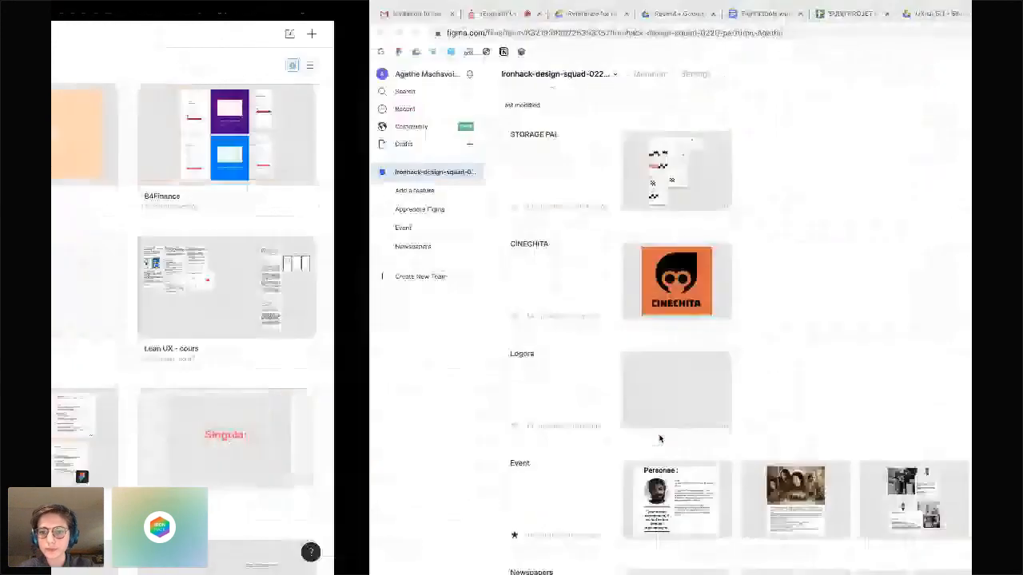
Show the sign-up form on the Figma website, close it and return to the Crowdcast event chat
key("ctrl+Right")
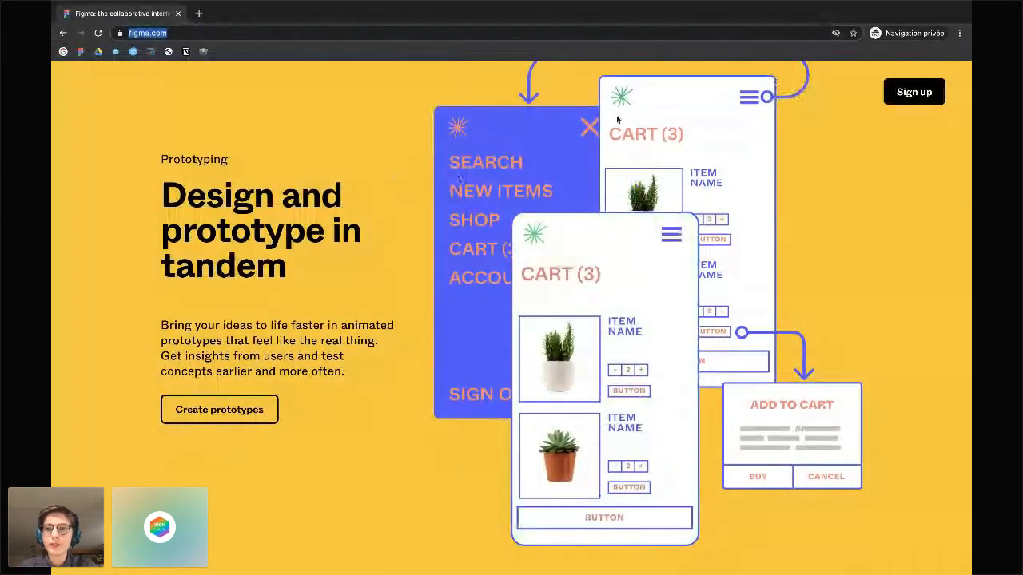
left_click(914, 92)
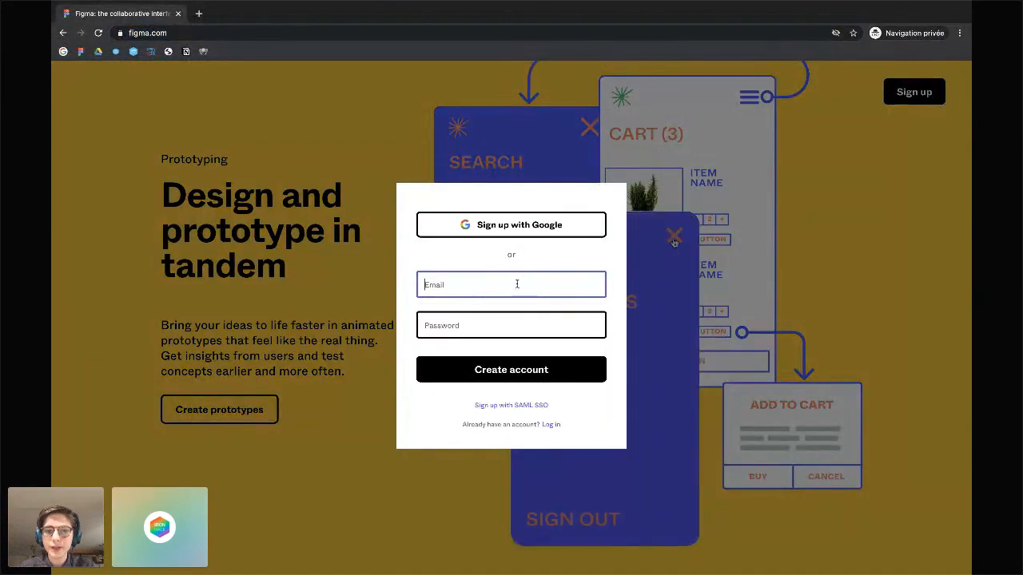
key("Escape")
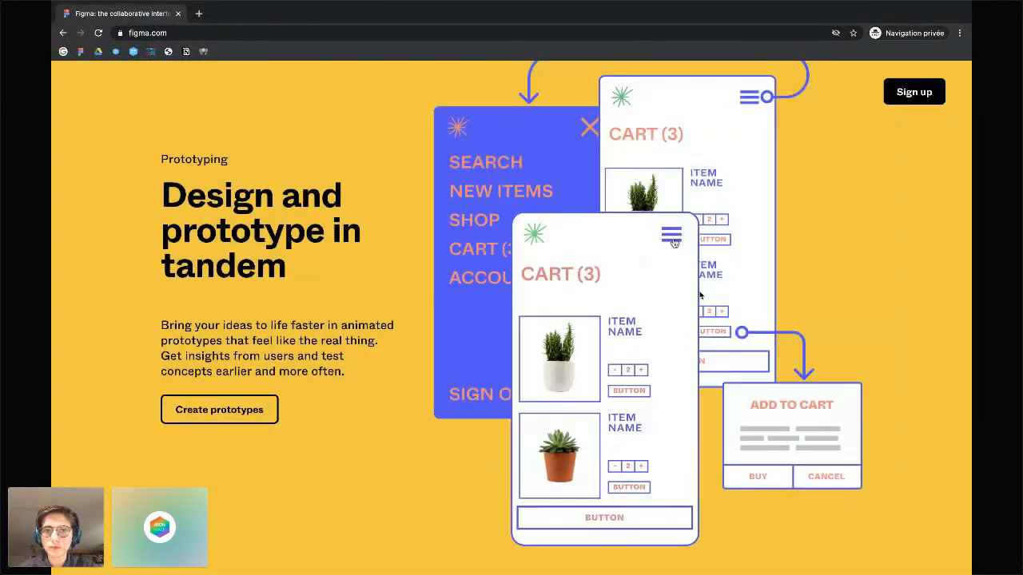
key("ctrl+Left")
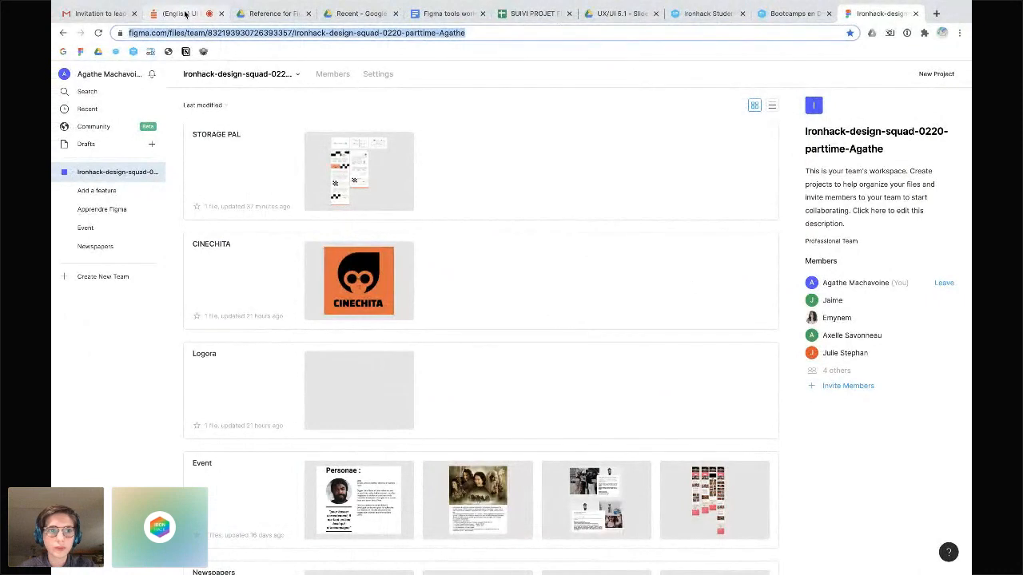
left_click(186, 13)
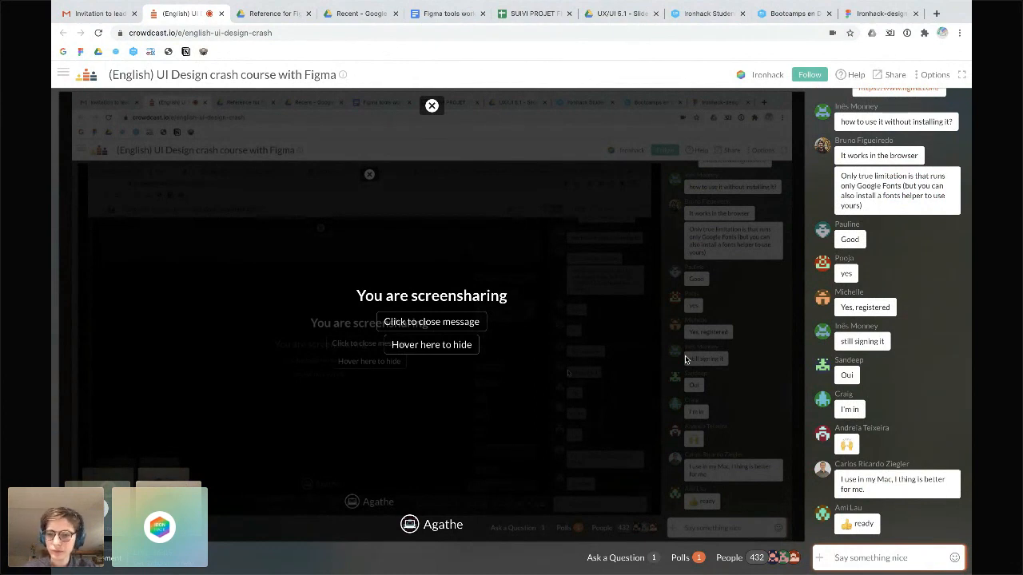
Open the Untitled draft with the Ironhack page capture in the Figma desktop app and return to the file browser
key("ctrl+Left")
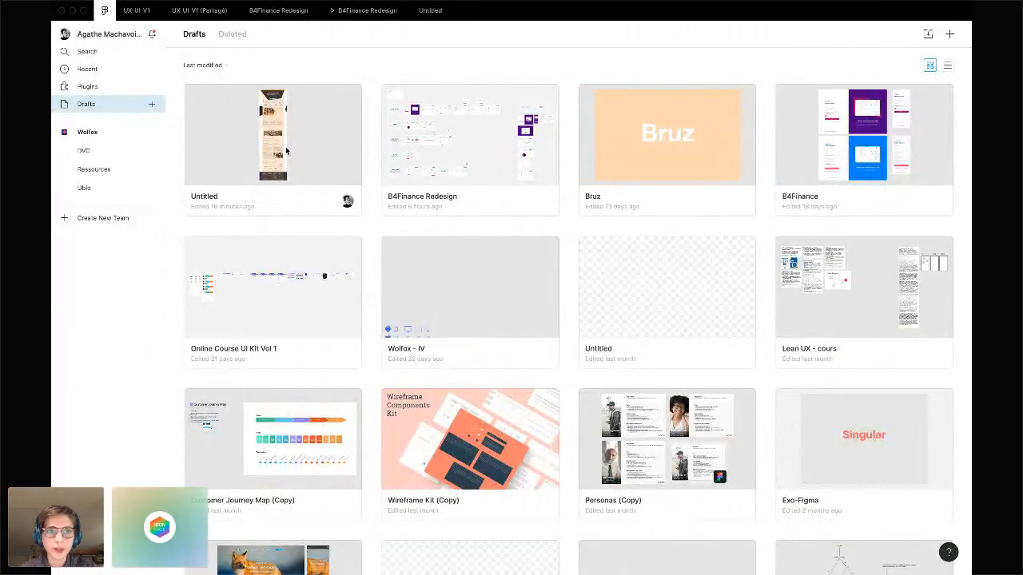
double_click(297, 145)
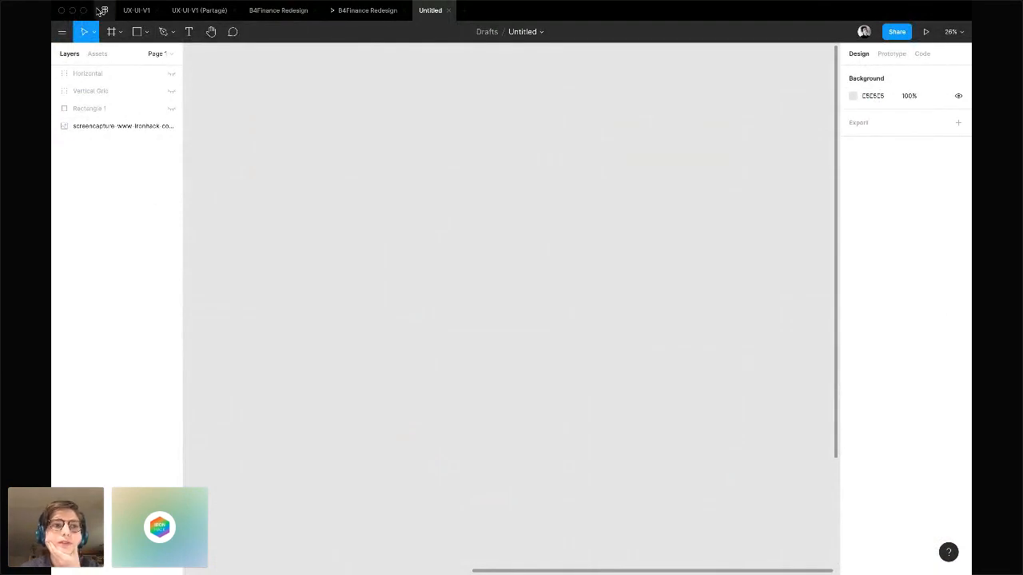
left_click(104, 11)
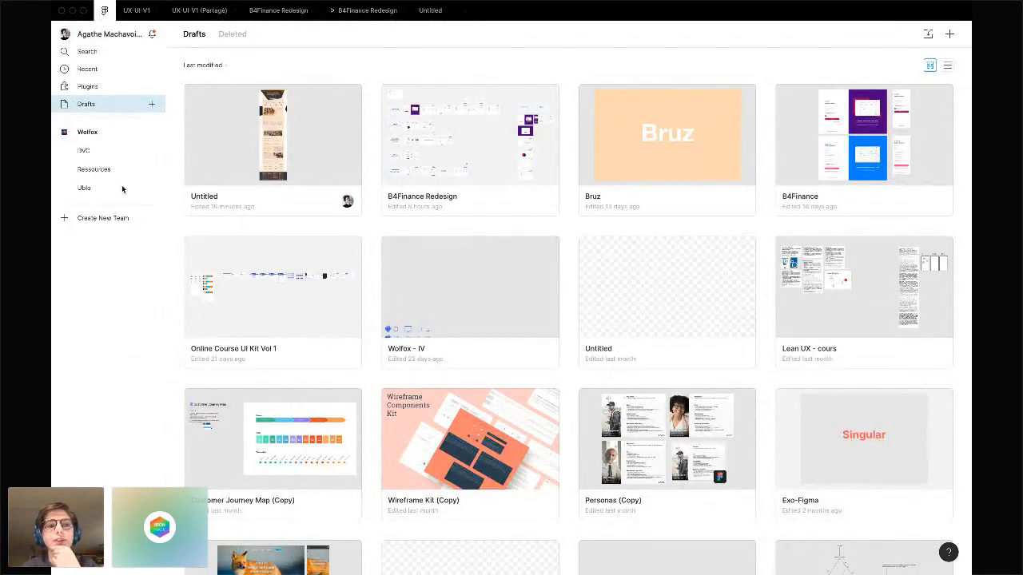
Tour the account settings, drafts, plugins and recently viewed files in the Figma file browser
left_click(84, 35)
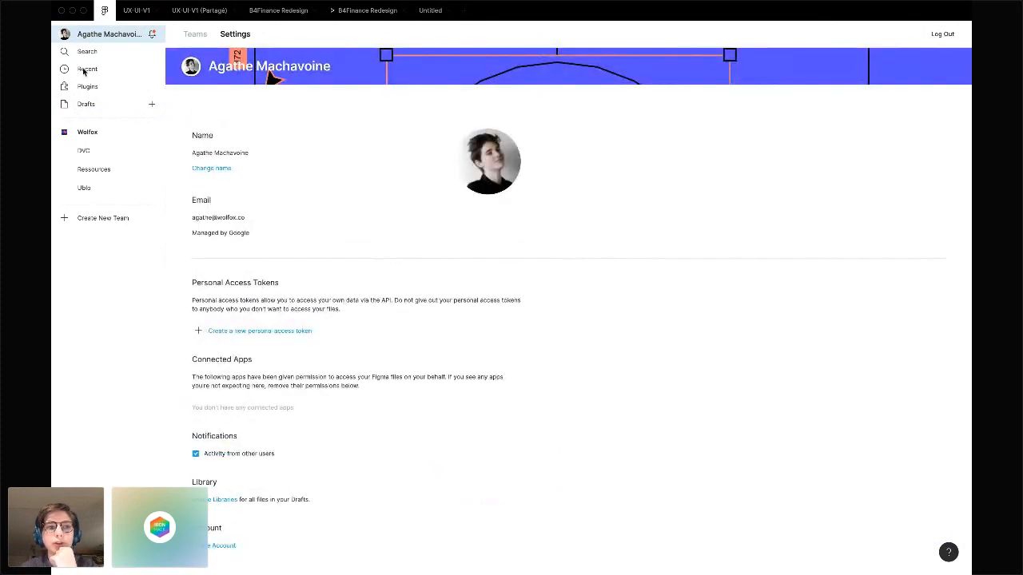
left_click(87, 106)
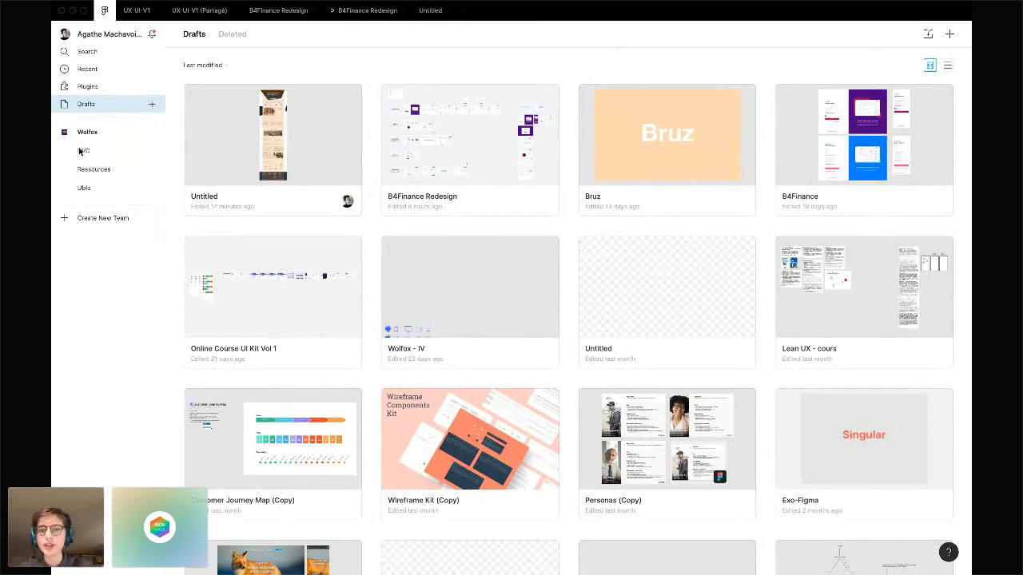
left_click(89, 88)
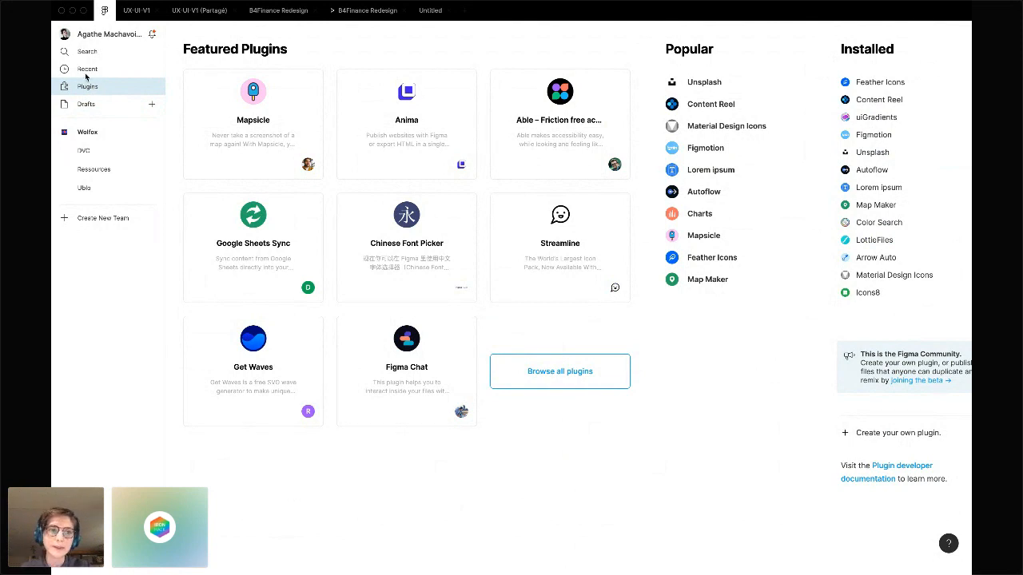
left_click(90, 70)
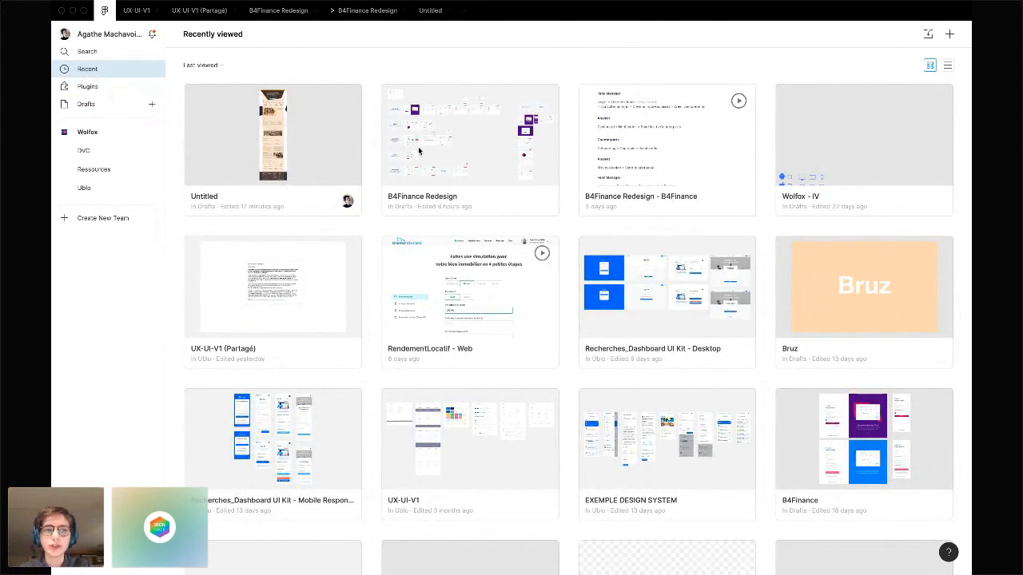
View the Wolfox team page and the files of its Ublo project, and return to the drafts
left_click(122, 133)
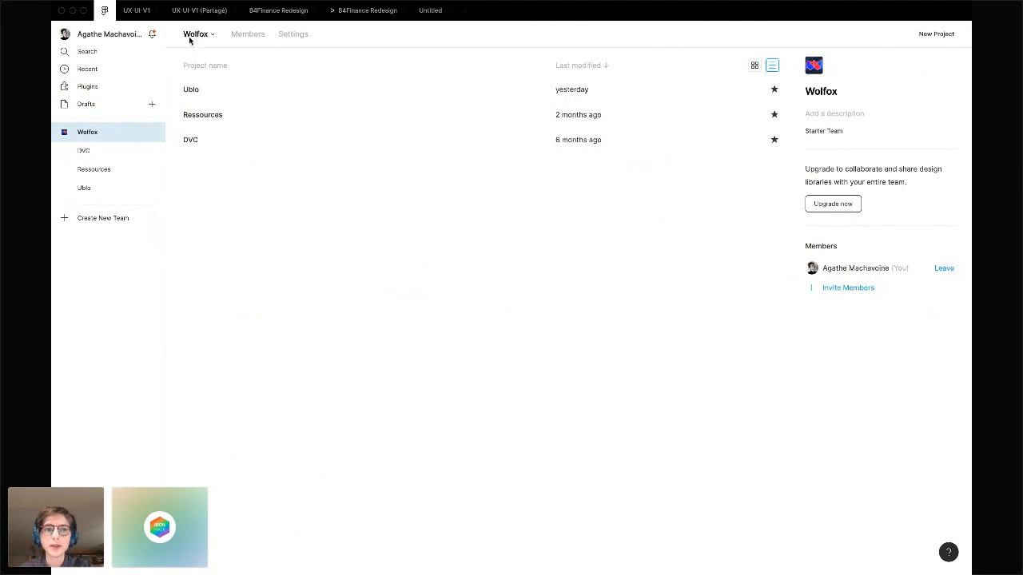
left_click(192, 89)
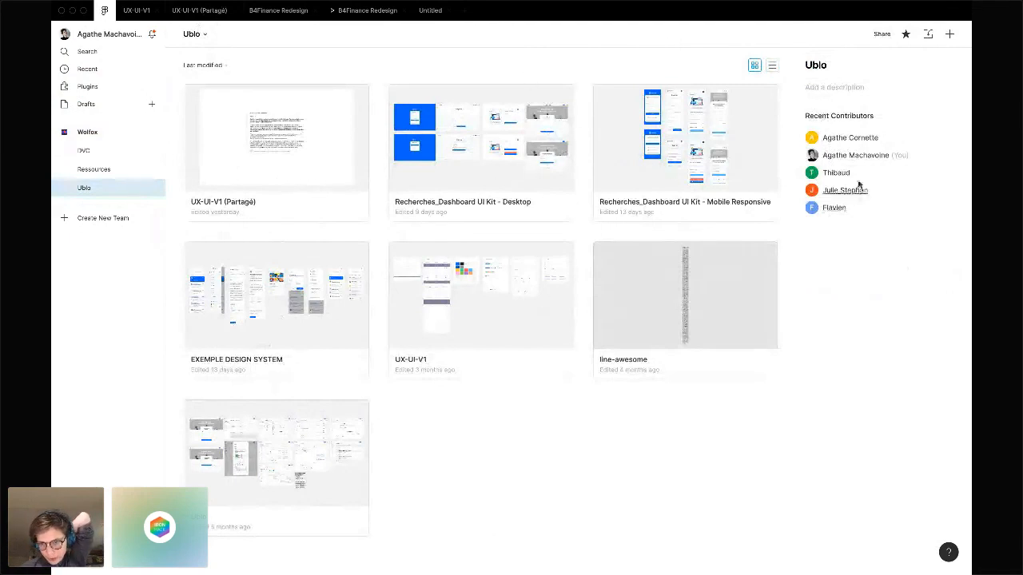
left_click(91, 103)
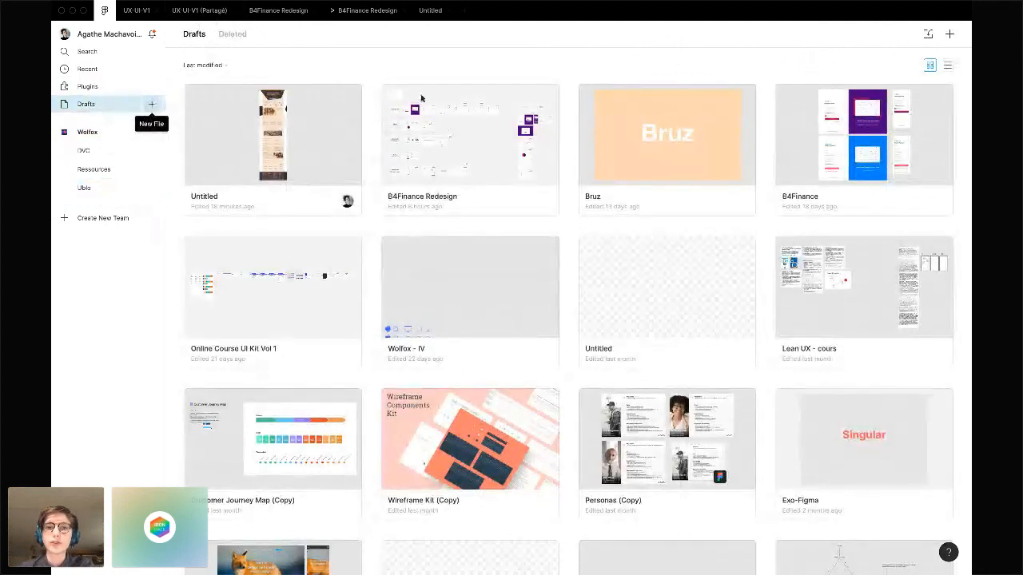
Open the Untitled draft and post "Sign in + create a draft" in the Crowdcast event chat
left_click(432, 12)
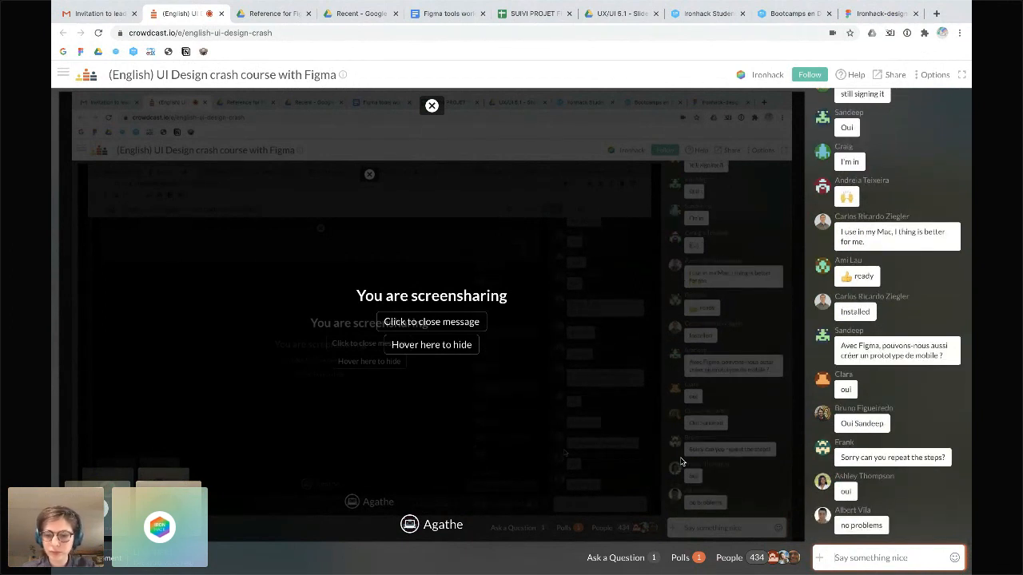
type("Si")
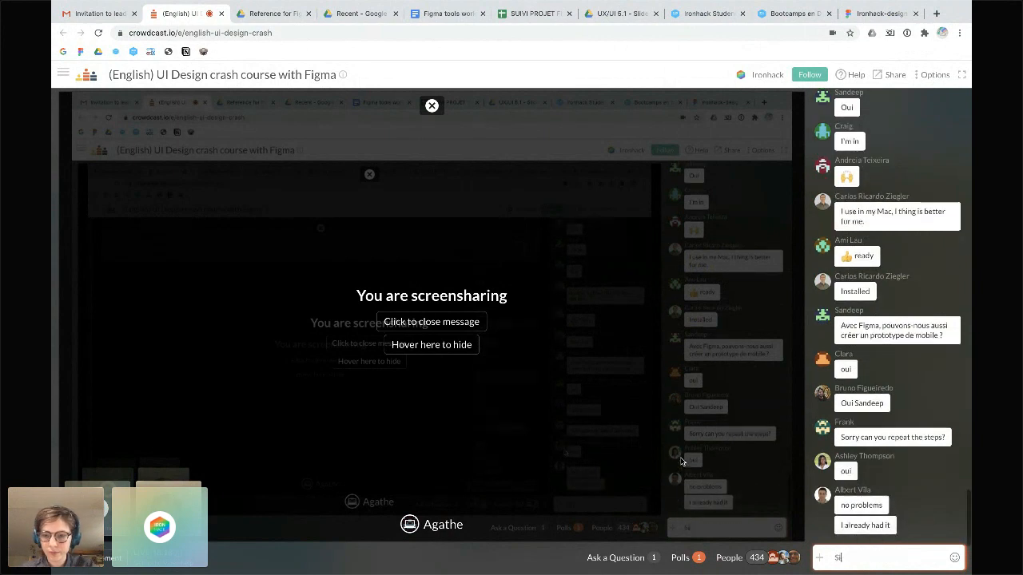
type("gn in +")
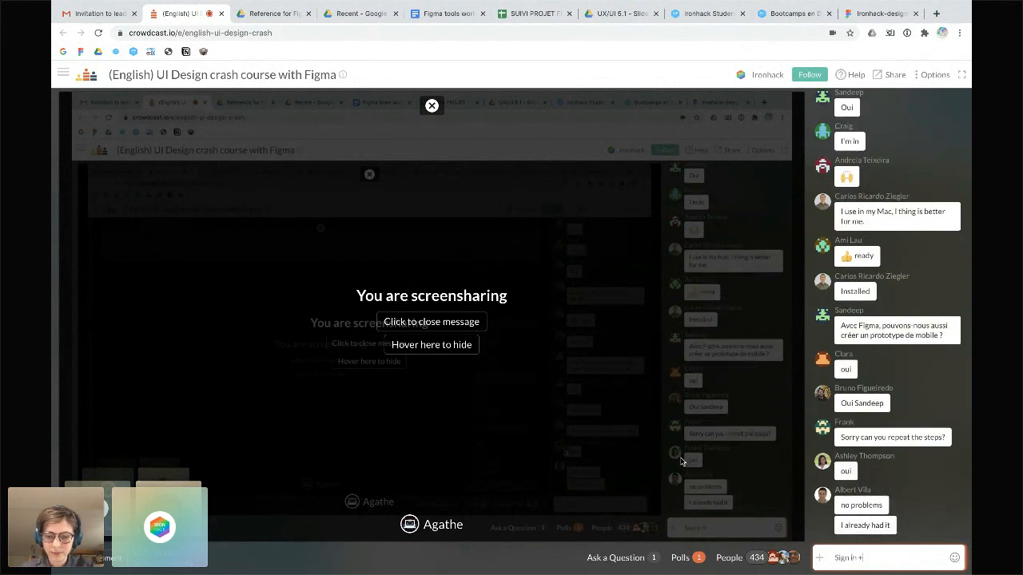
type(" create a")
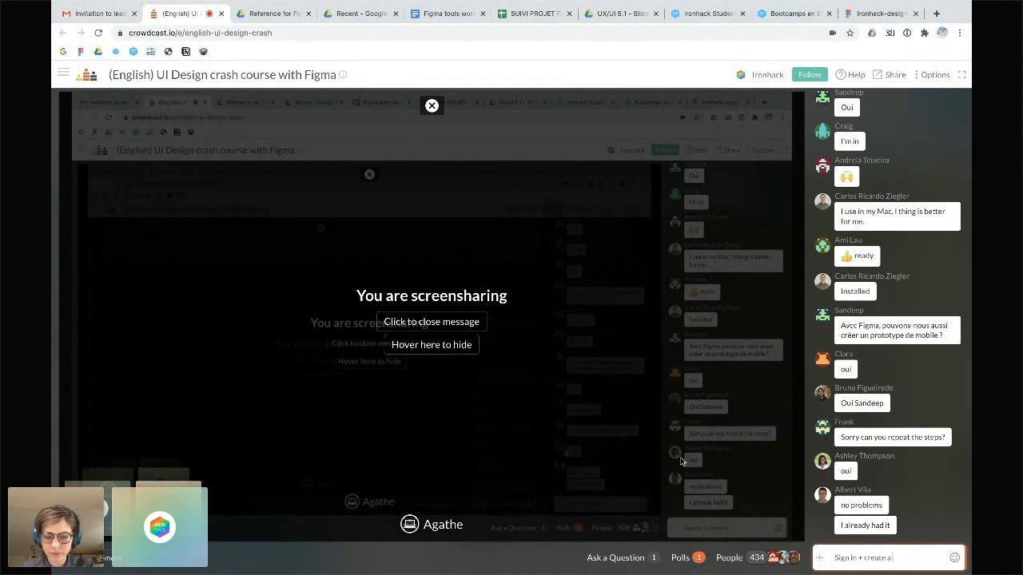
type(" draft")
key("Return")
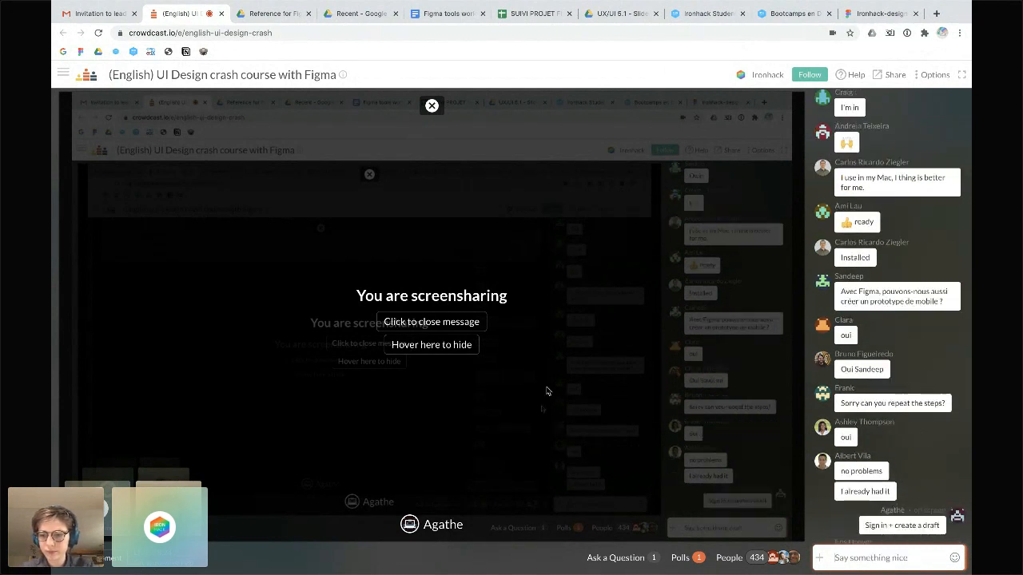
Switch back to the Untitled draft in Figma and show the Ironhack page capture at 2% zoom near the canvas centre
key("super+Tab")
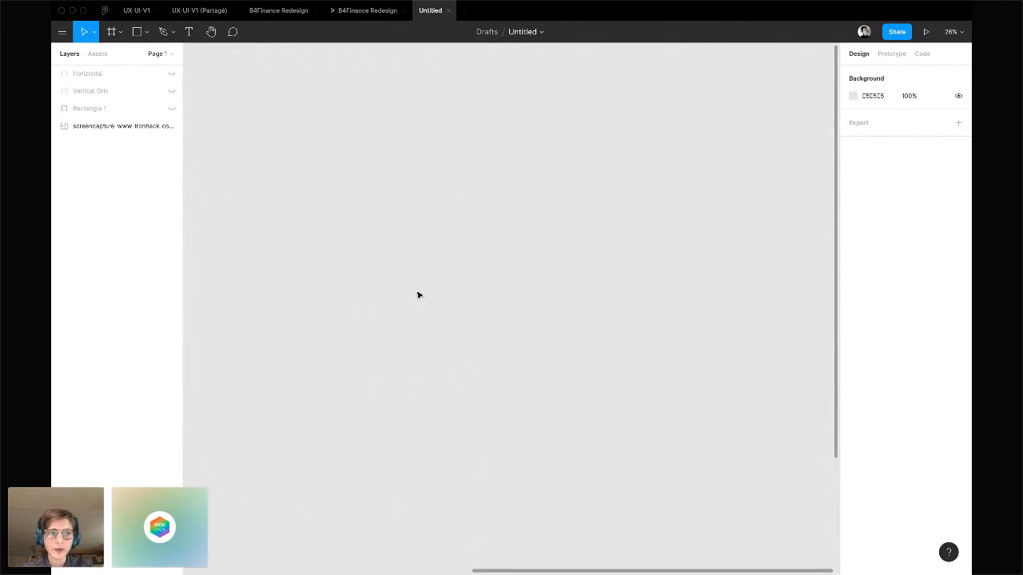
scroll(232, 199, "down", 10)
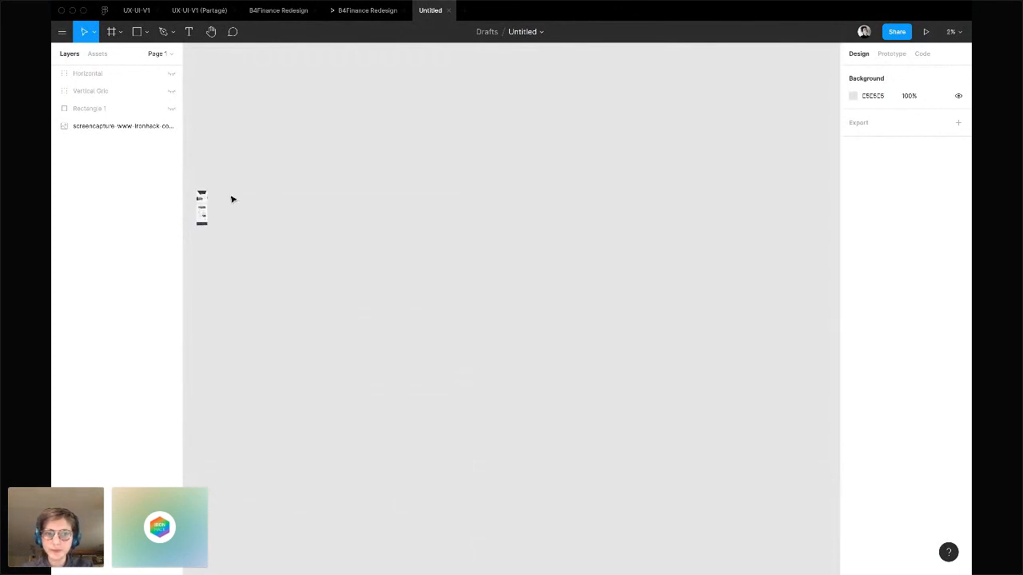
scroll(233, 200, "left", 4)
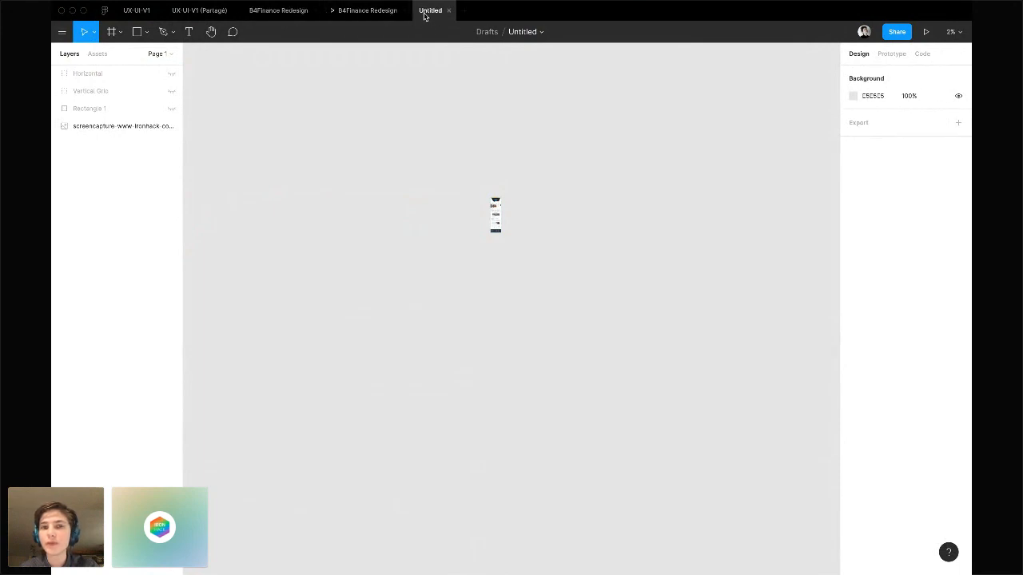
Open the B4Finance Redesign file and view the overview of frames on its B4Finance page
left_click(281, 11)
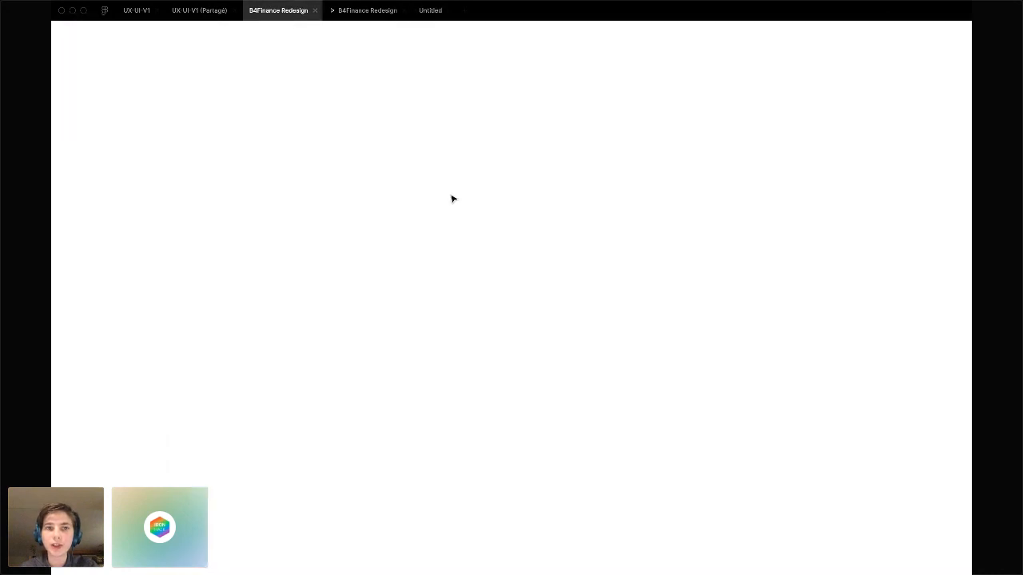
scroll(479, 209, "right", 2)
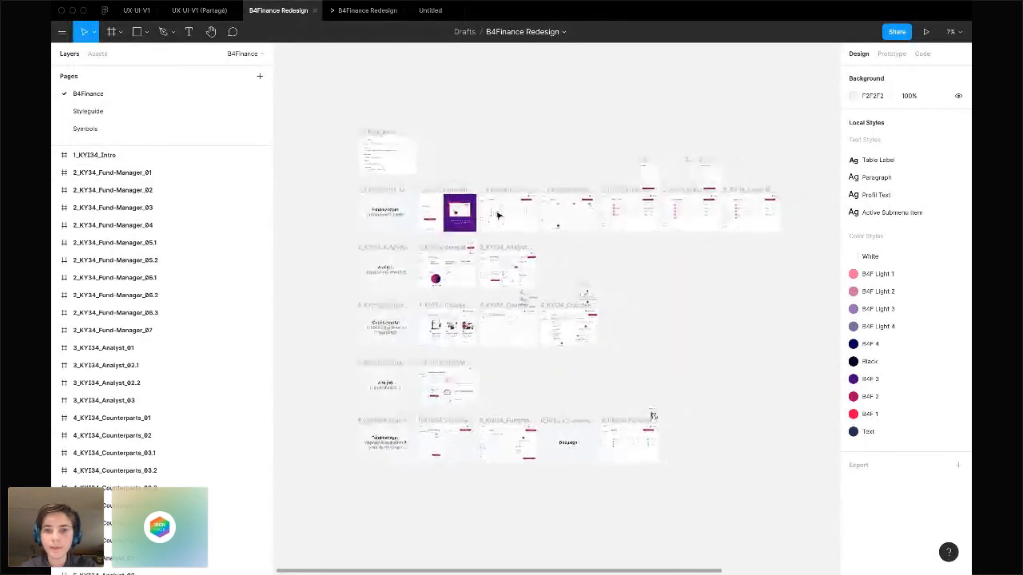
scroll(498, 215, "right", 1)
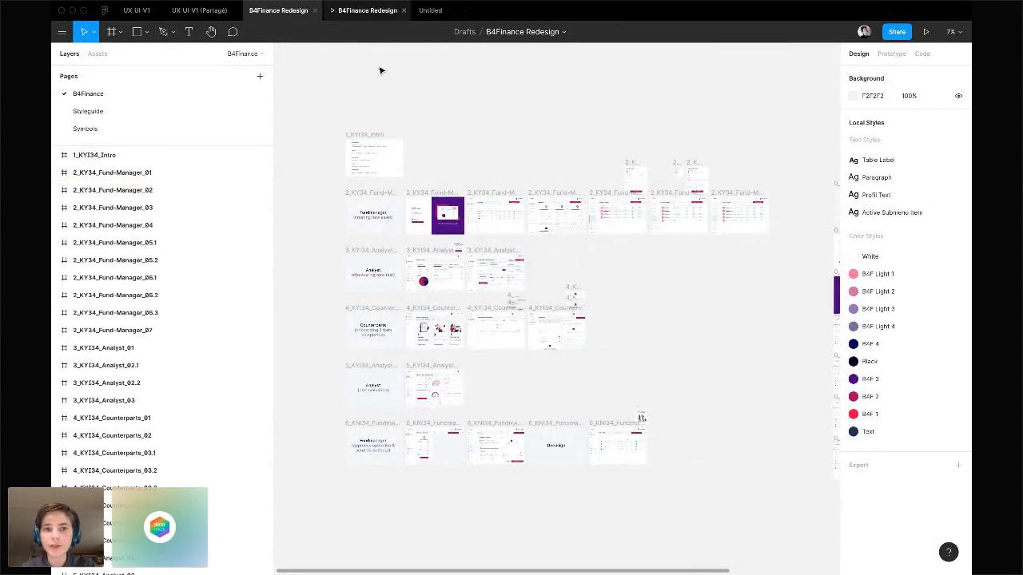
Open the running B4Finance Redesign prototype, view the operation-signed notification and advance to the sign-in screen
left_click(371, 16)
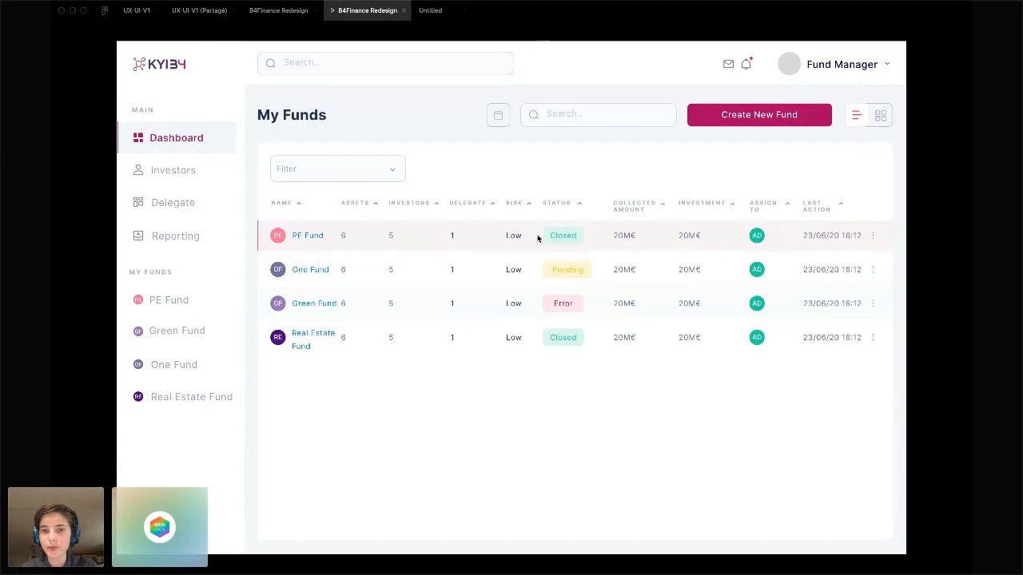
left_click(748, 65)
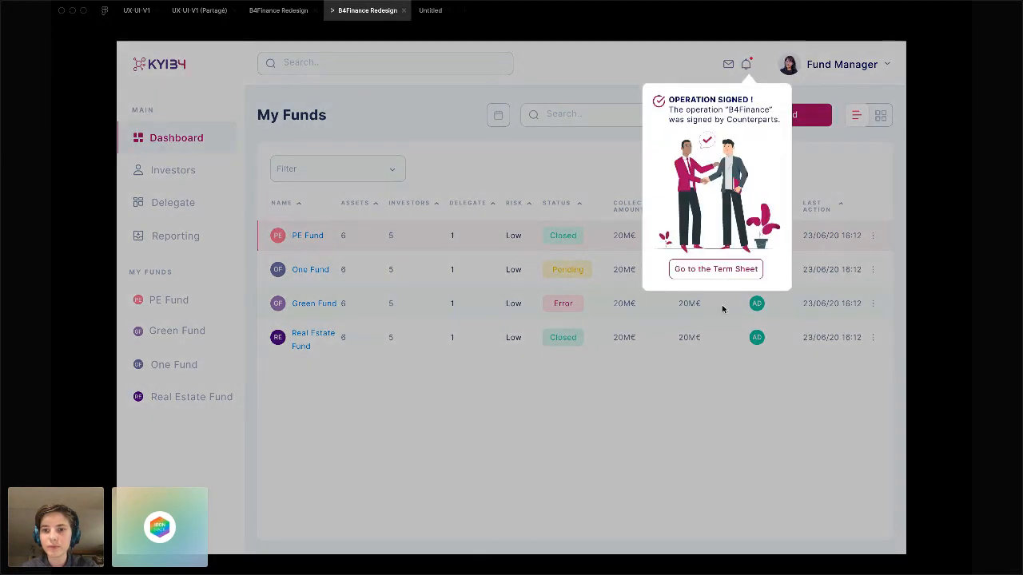
left_click(516, 176)
left_click(516, 177)
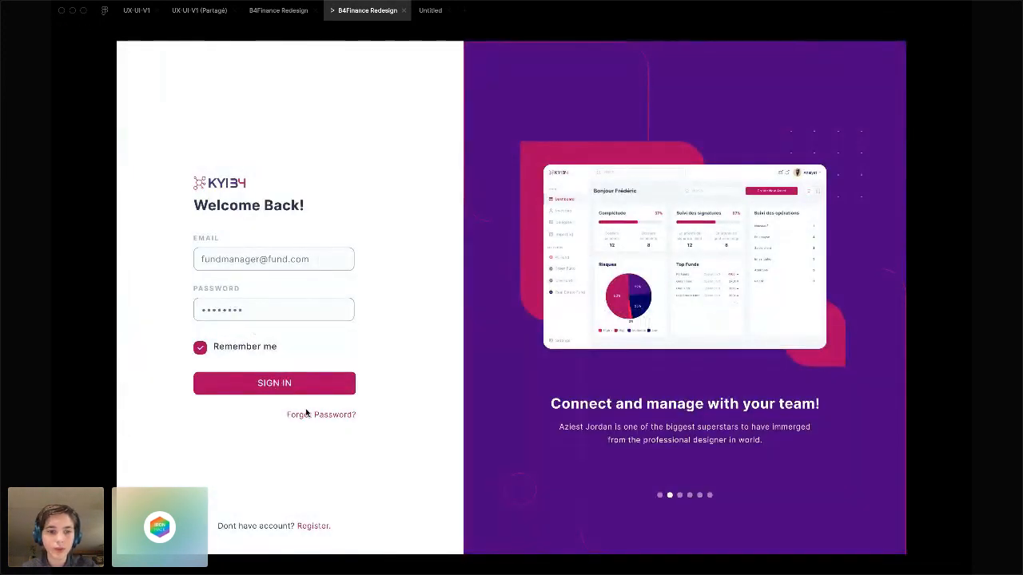
Walk the prototype from sign-in through the My Funds card view to the PE Fund assets, and return to the design file
left_click(274, 383)
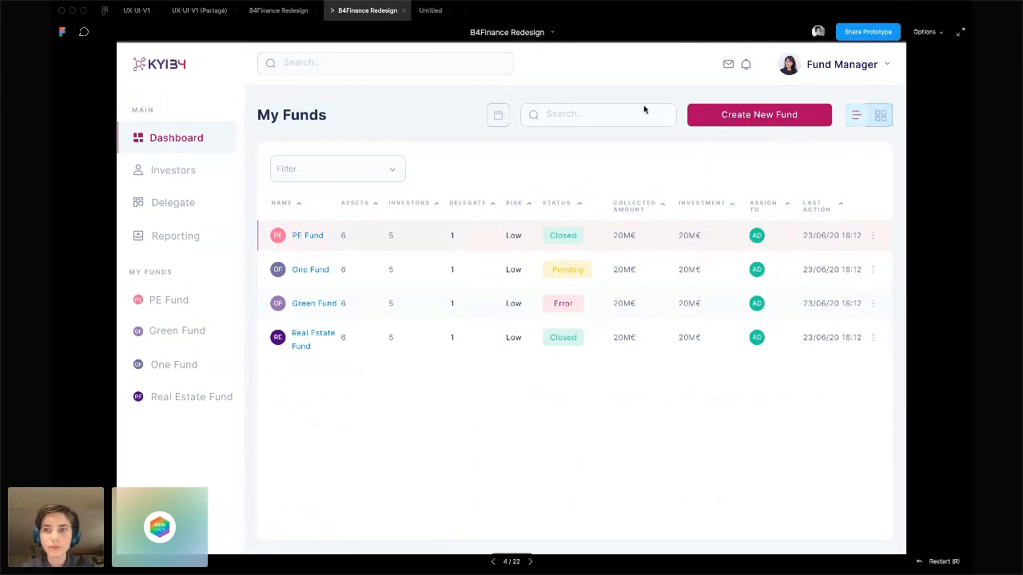
left_click(881, 117)
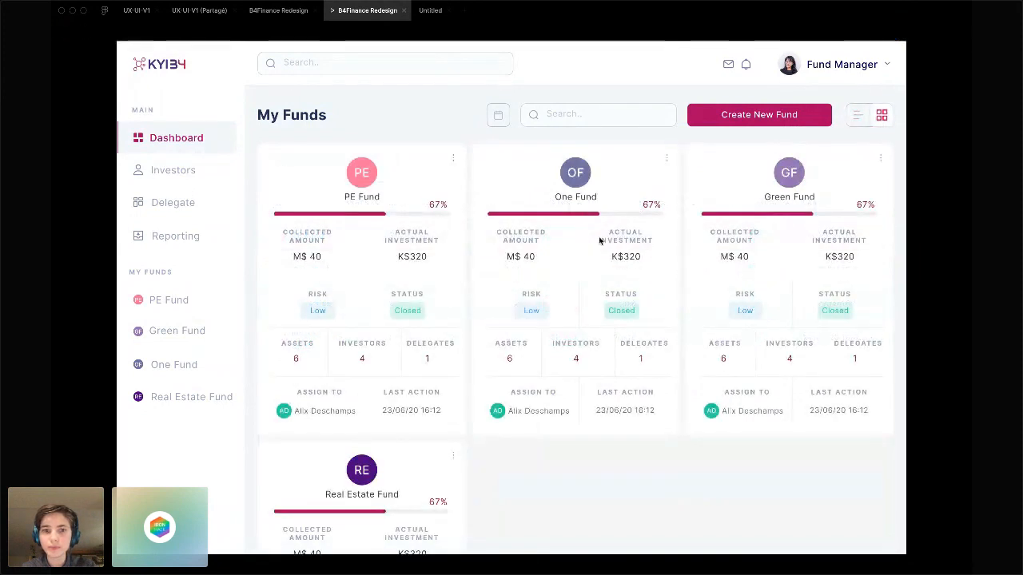
left_click(346, 253)
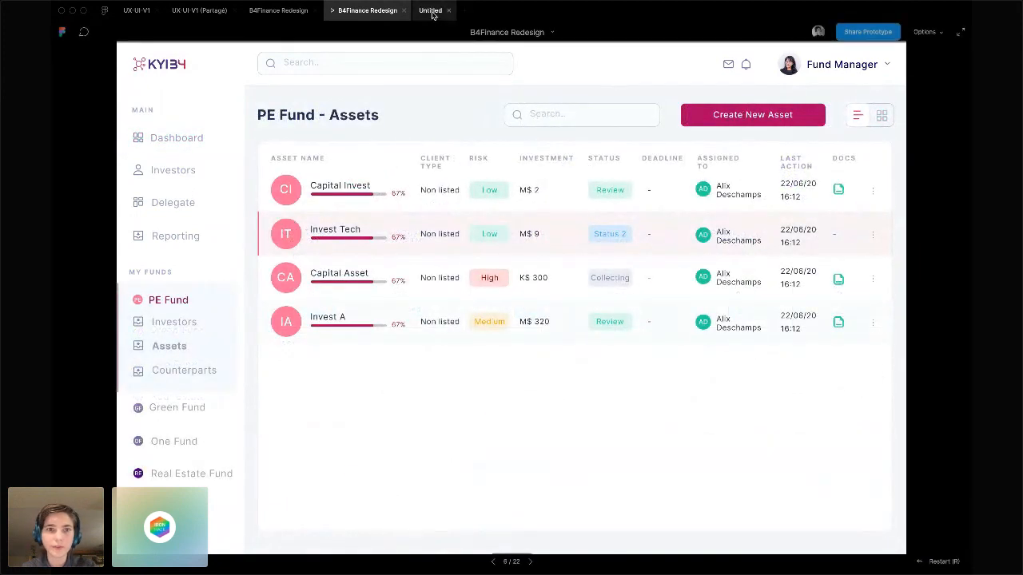
left_click(271, 10)
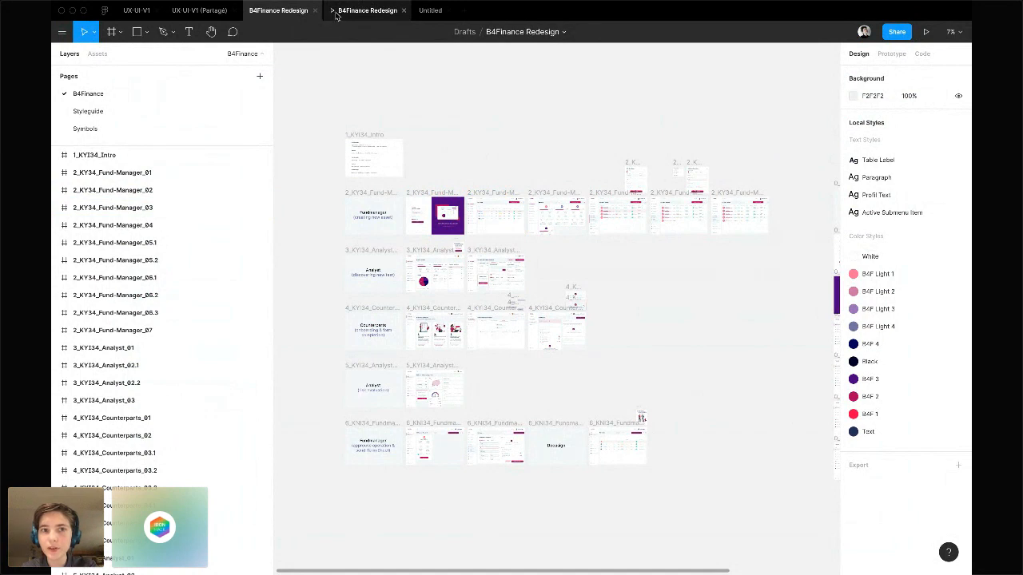
Switch to the Untitled draft and show its main menu and the Move and Scale tool options
left_click(431, 10)
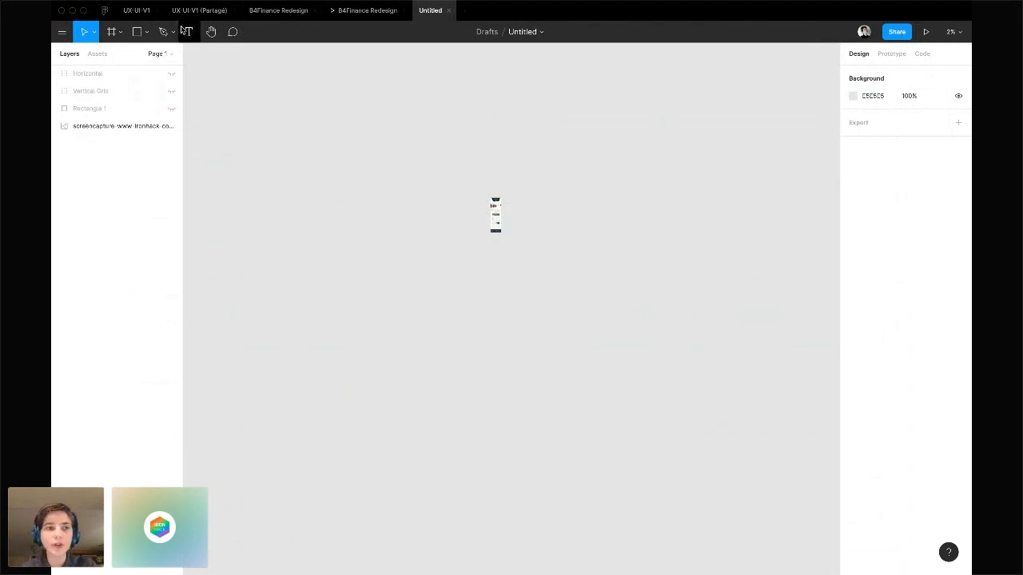
left_click(62, 31)
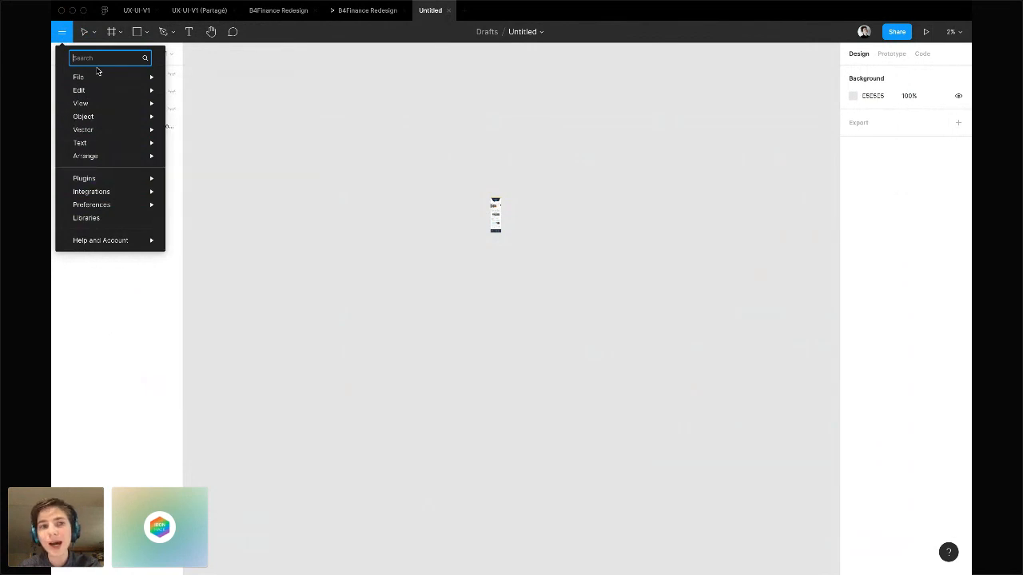
left_click(67, 35)
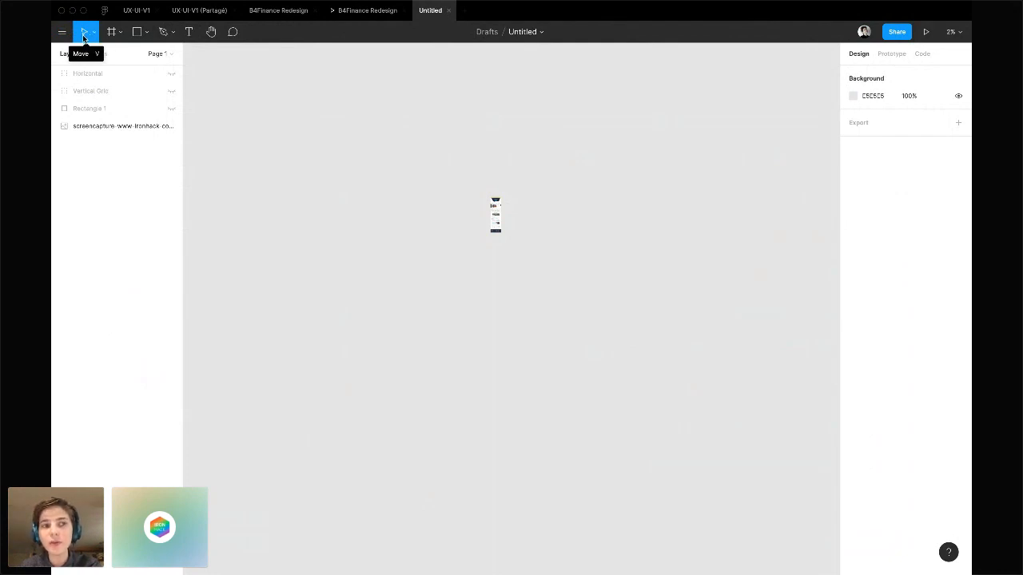
left_click(91, 33)
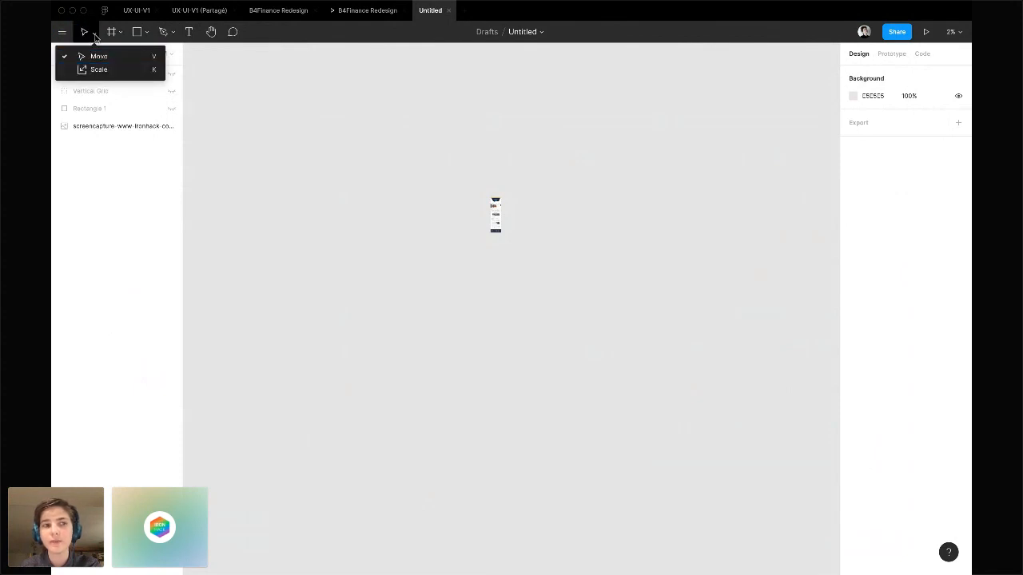
left_click(91, 33)
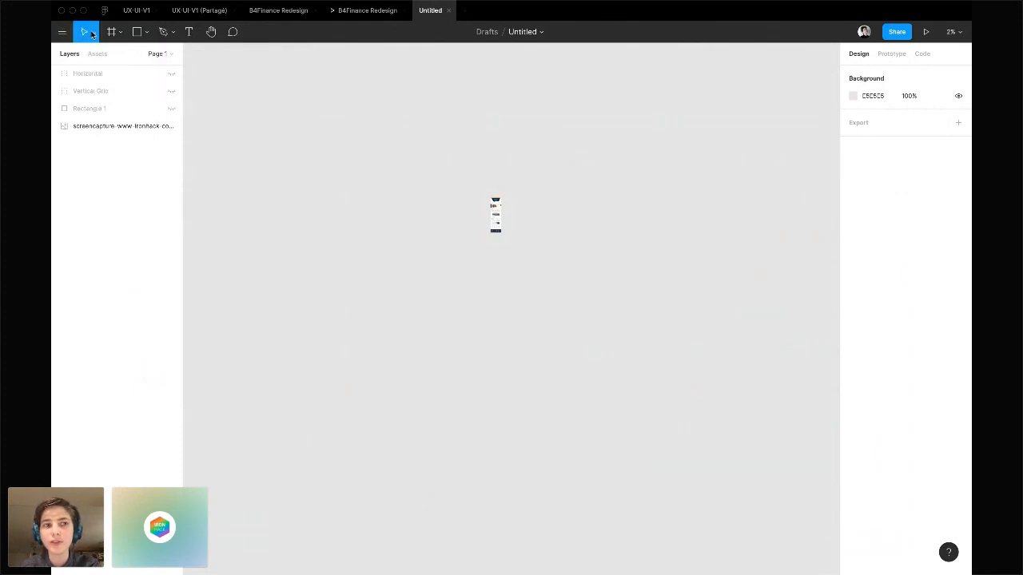
Show the available shape tools and the Pen and Pencil options, ending with the Rectangle tool active
left_click(146, 34)
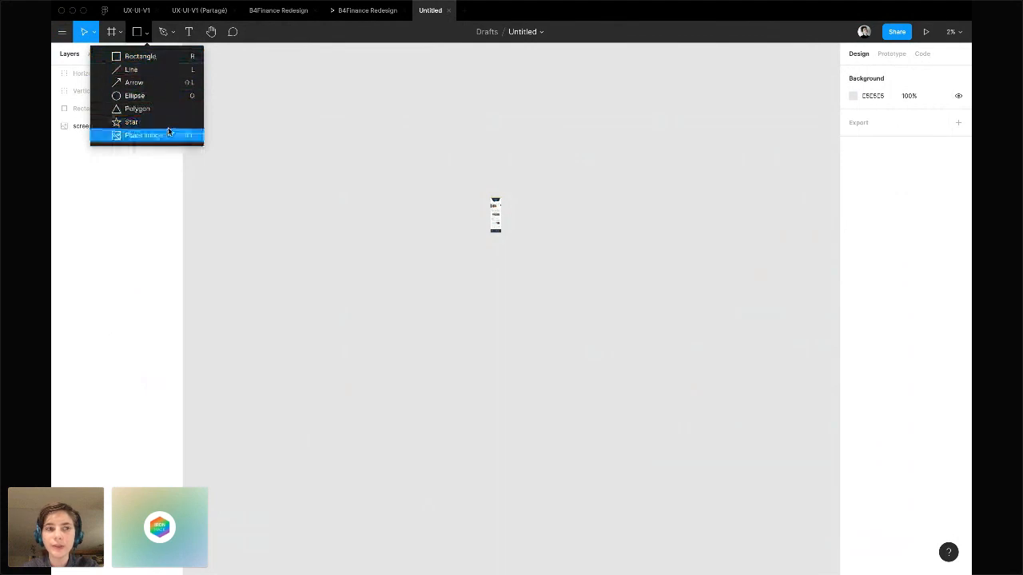
left_click(166, 32)
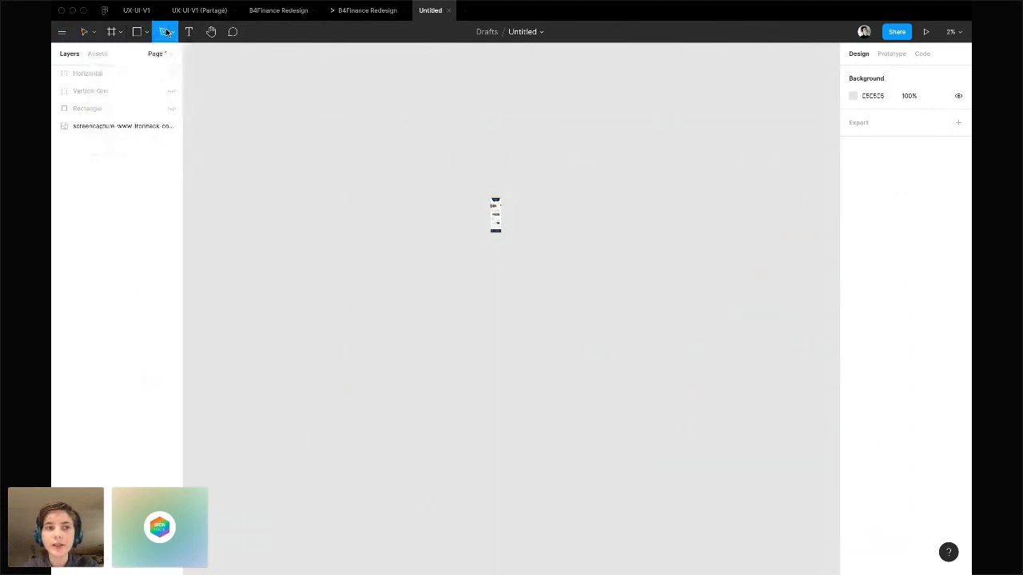
left_click(169, 33)
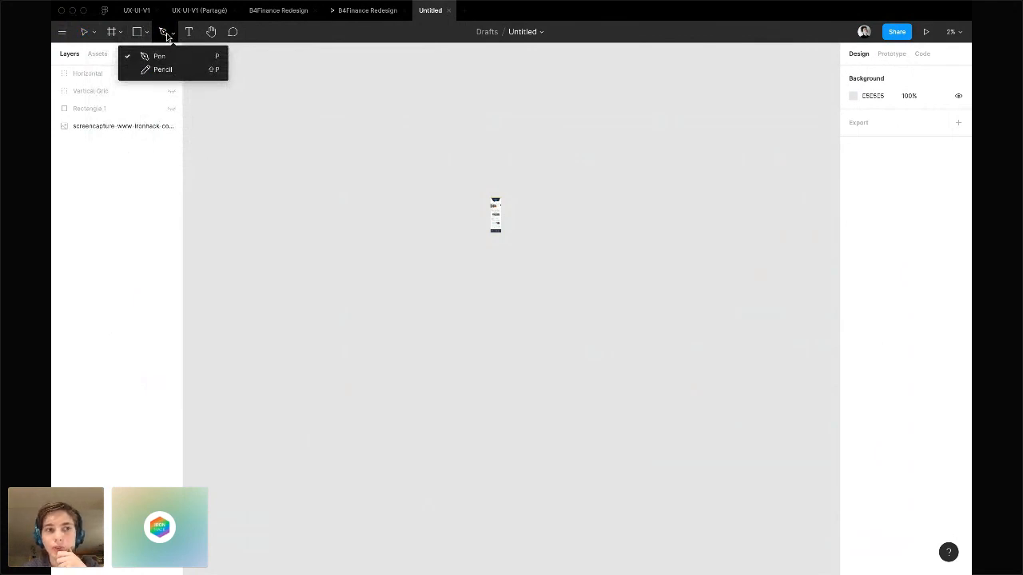
left_click(166, 33)
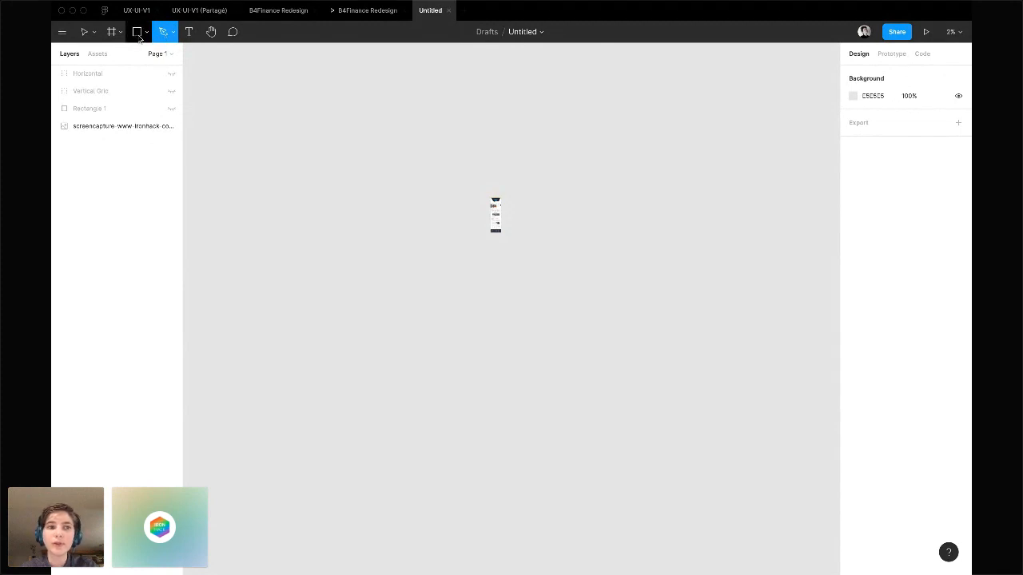
left_click(136, 32)
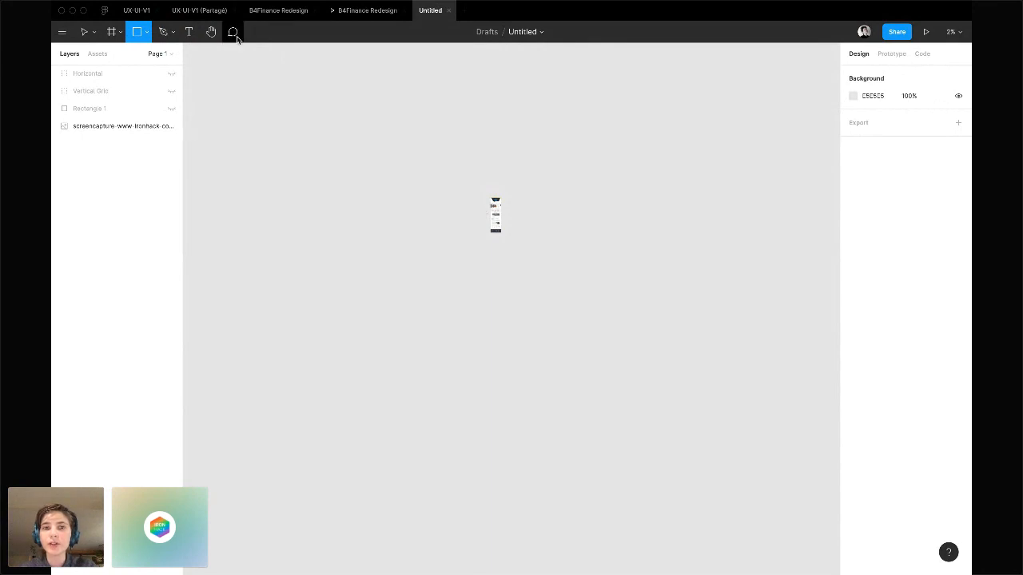
Rename the Untitled draft as "Ironhack Homepage" and remove the stray rectangle from the canvas
left_click(523, 33)
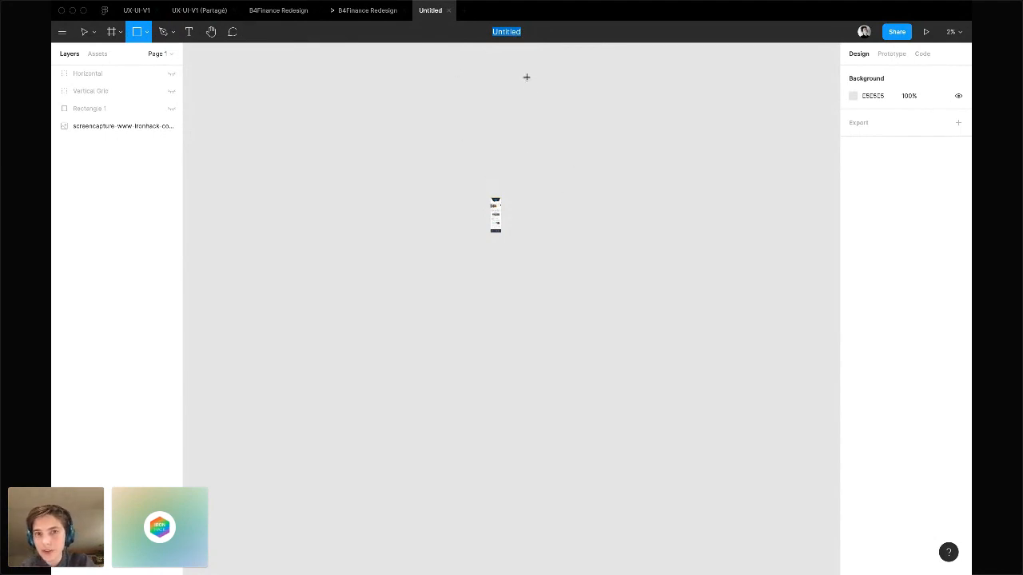
key("BackSpace")
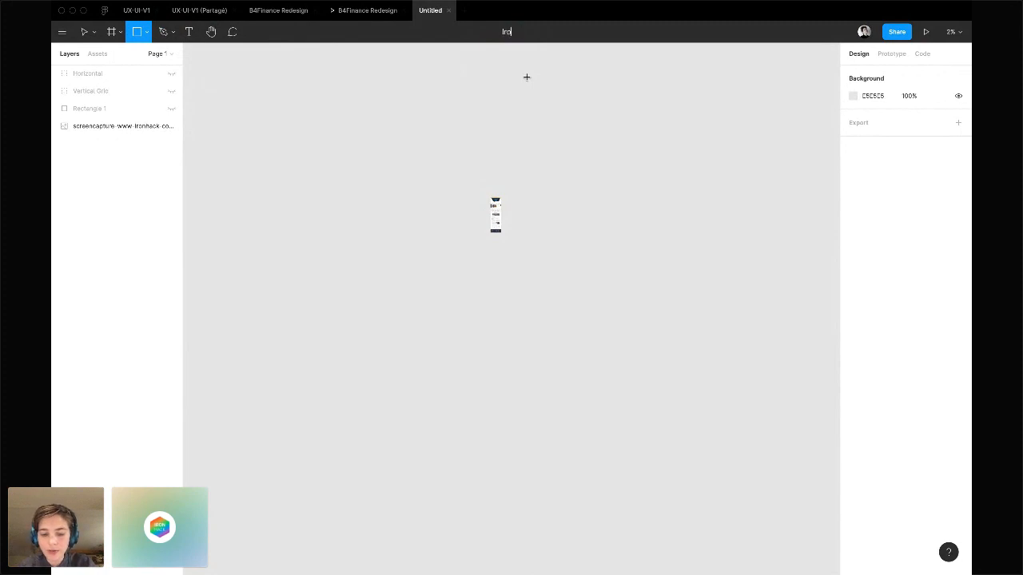
type("Ironhack ")
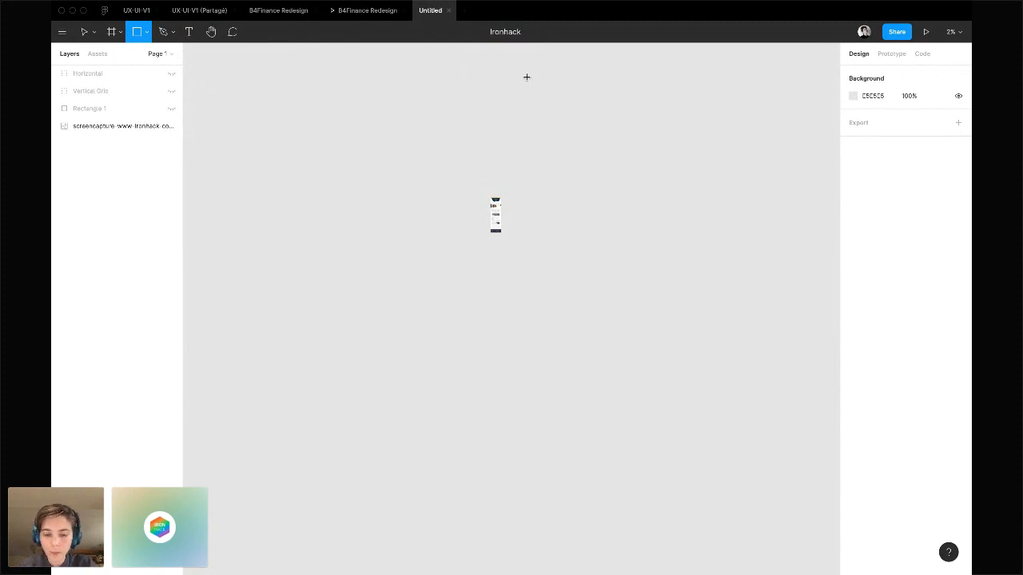
type("Homep")
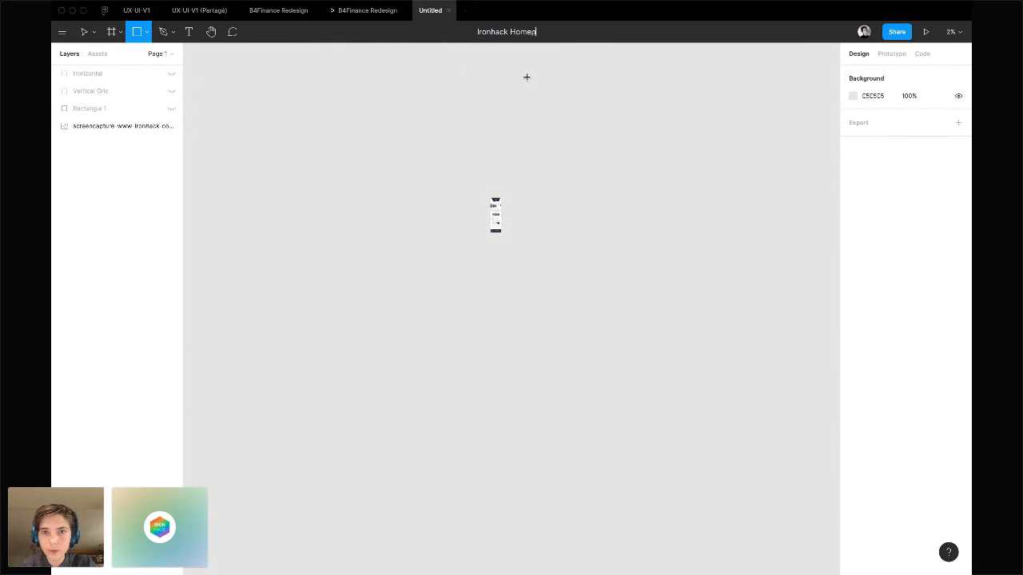
type("age")
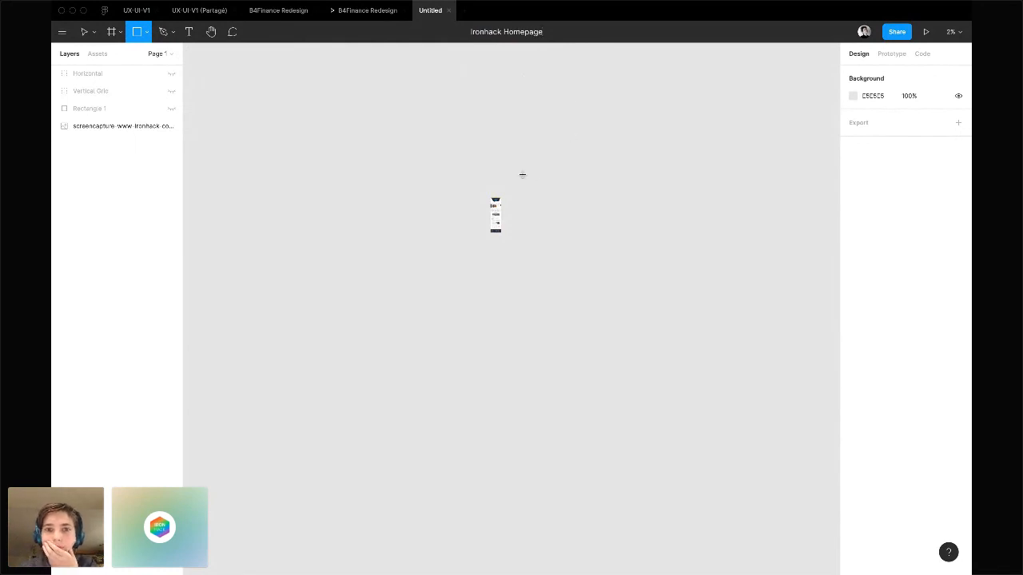
left_click(586, 94)
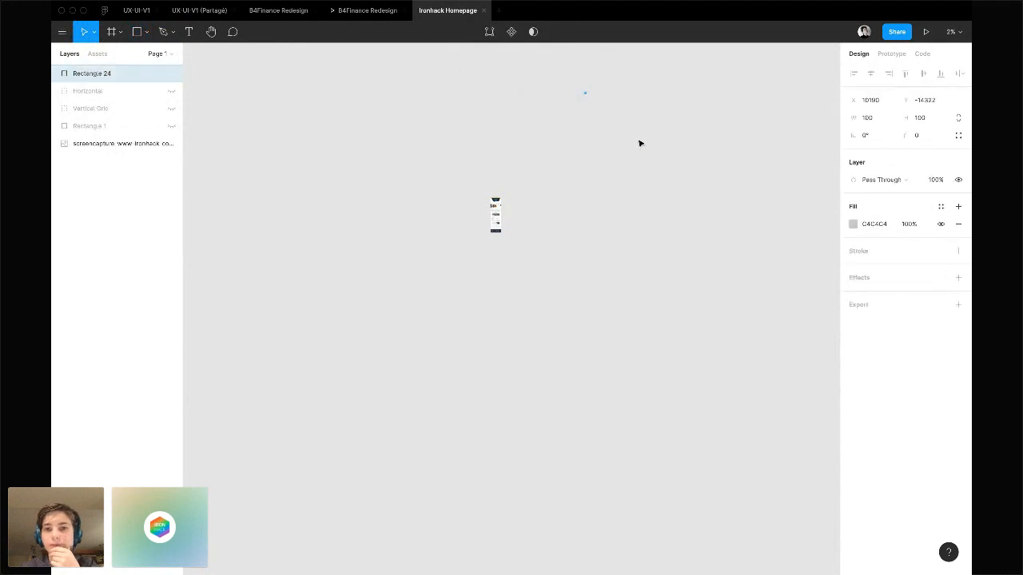
key("Delete")
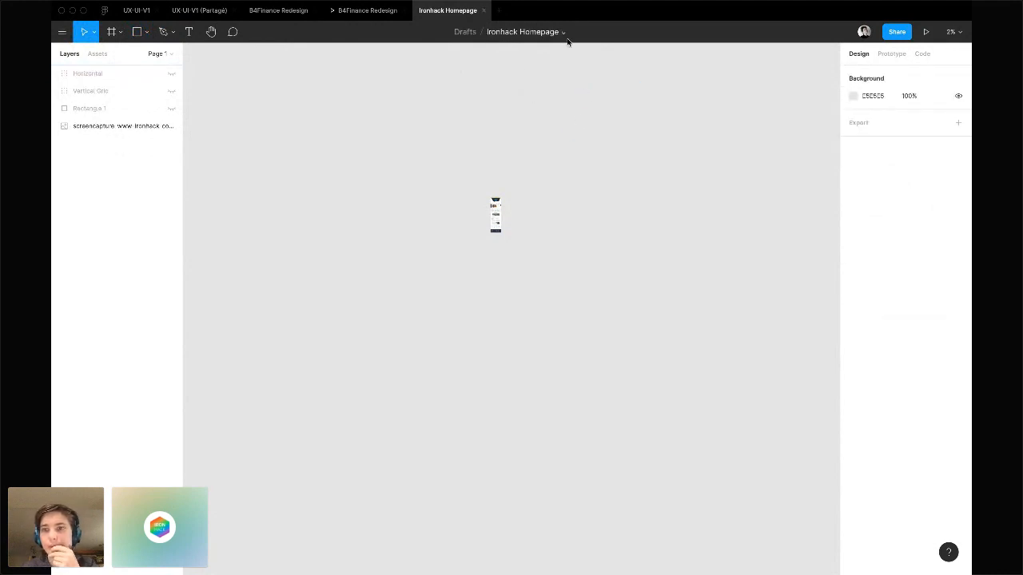
Share the Ironhack Homepage file by sending a suggested colleague an invite with "can view" permission
left_click(898, 33)
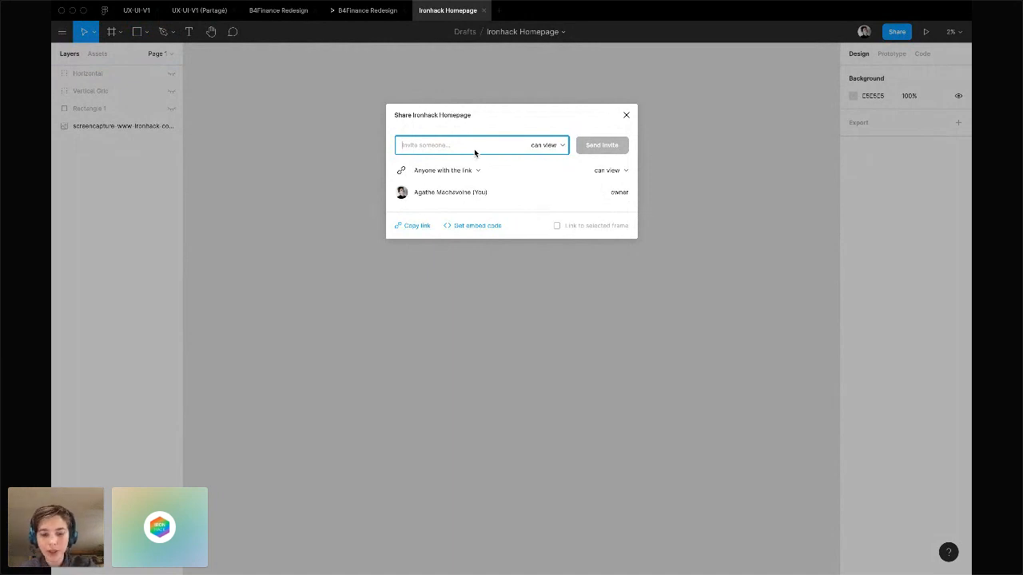
type("fl")
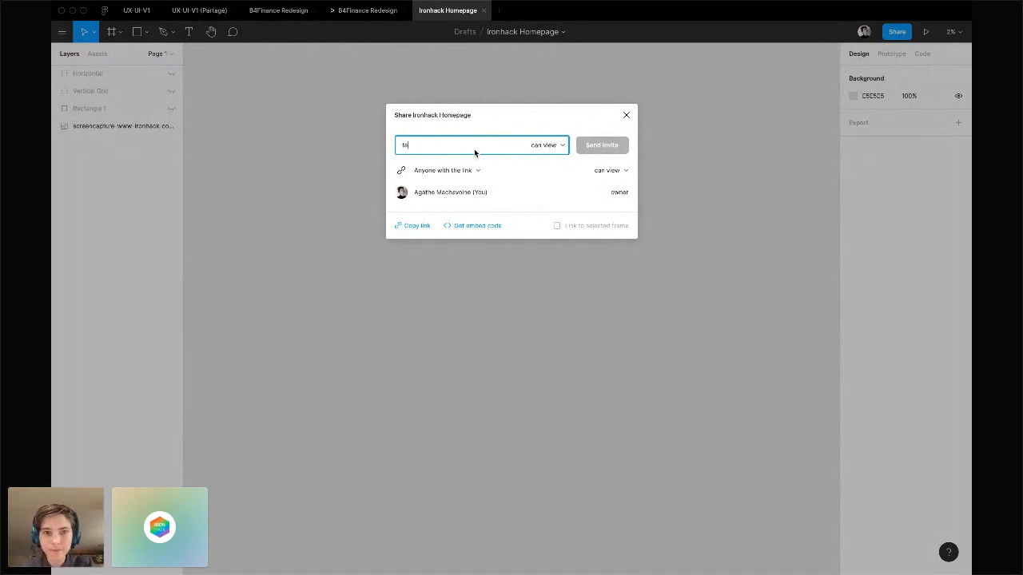
left_click(470, 170)
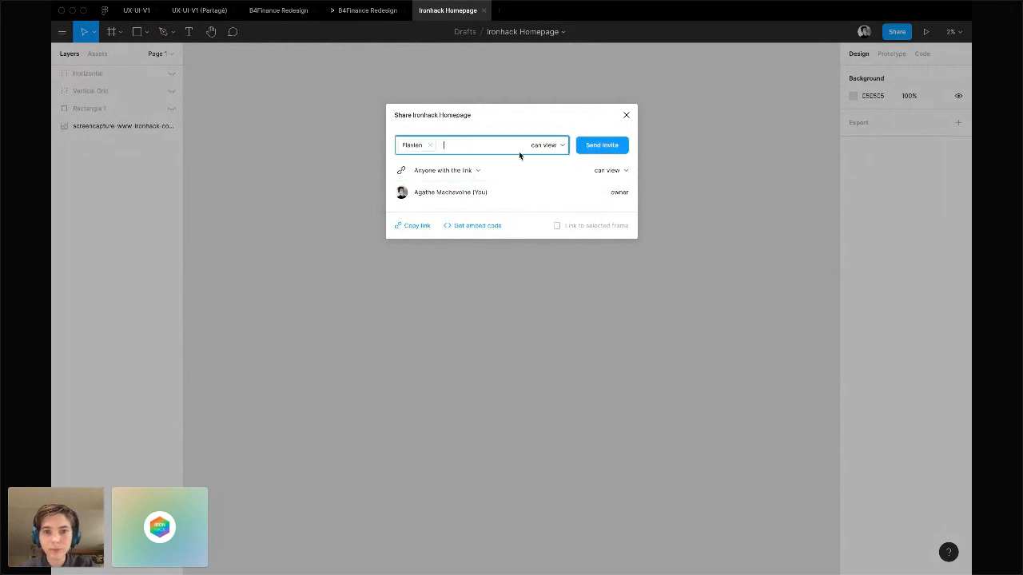
left_click(560, 146)
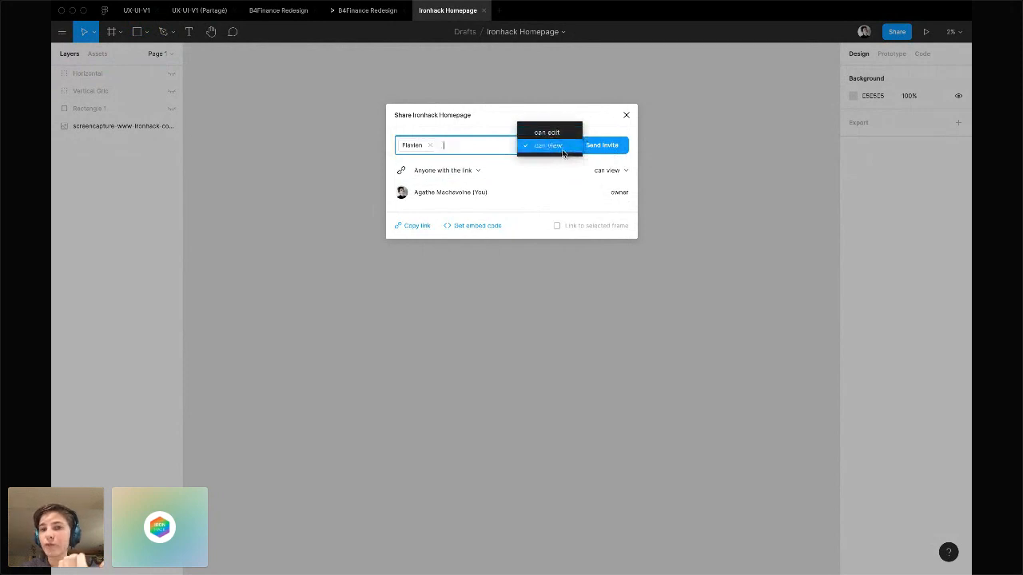
left_click(563, 149)
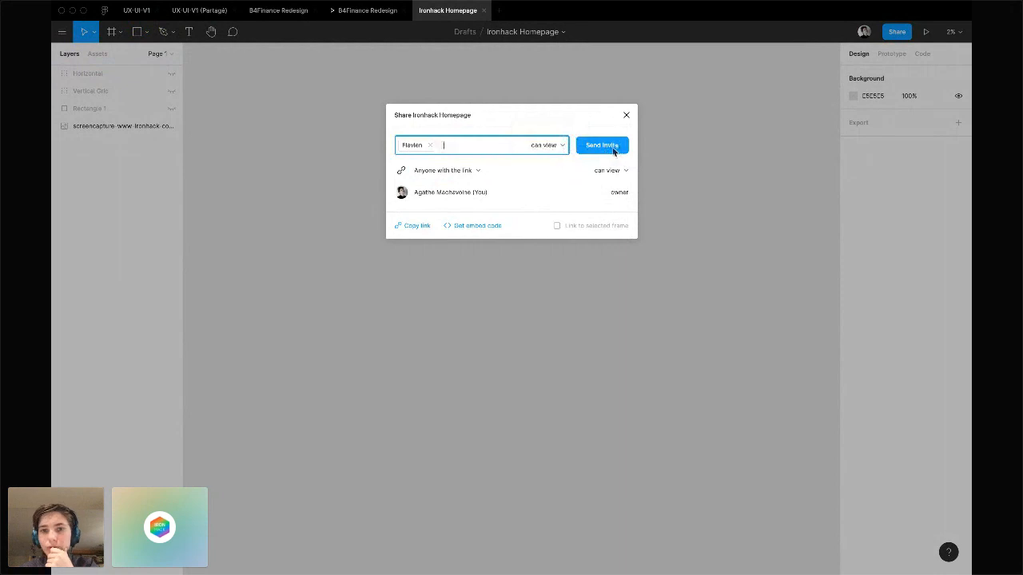
left_click(606, 149)
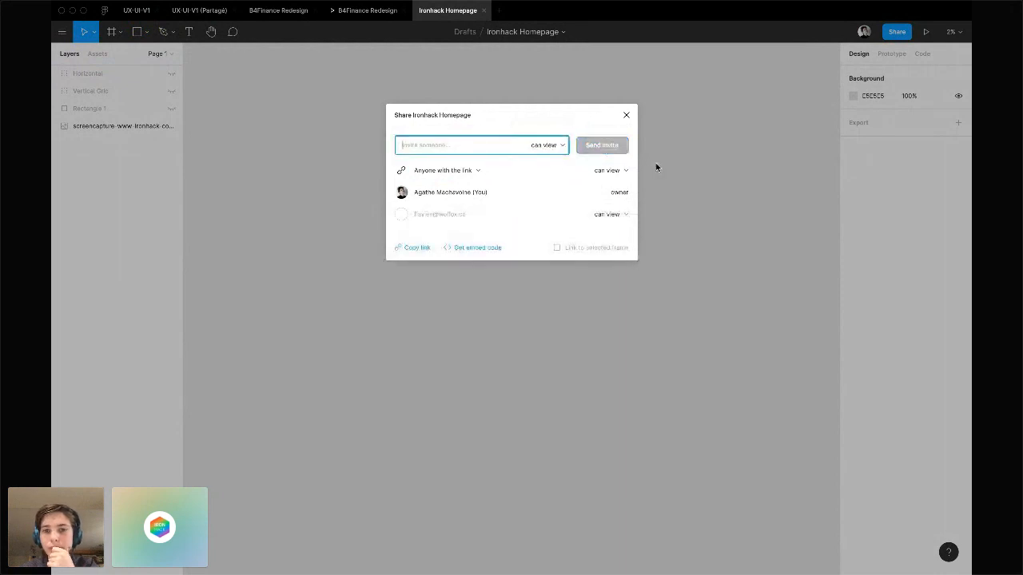
Review the invitee's permission options, keep link access at "Anyone with the link", and copy the file link before closing the sharing dialog
left_click(622, 216)
left_click(549, 223)
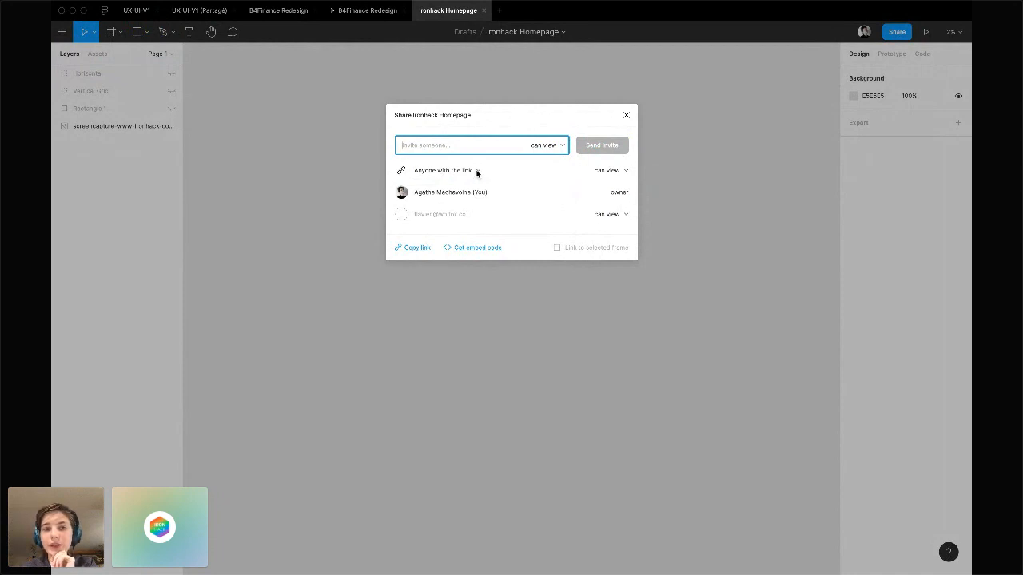
left_click(477, 174)
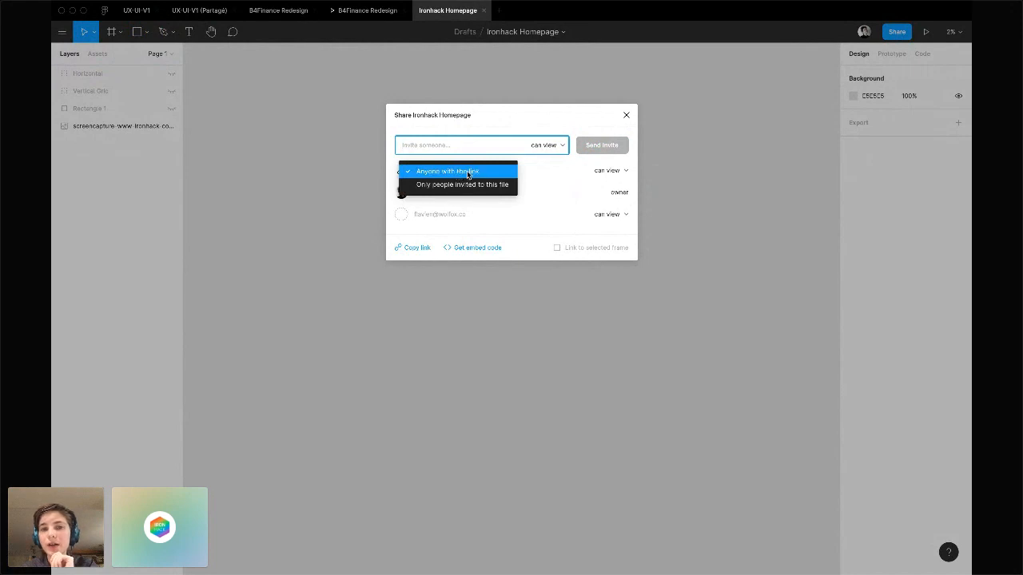
left_click(462, 172)
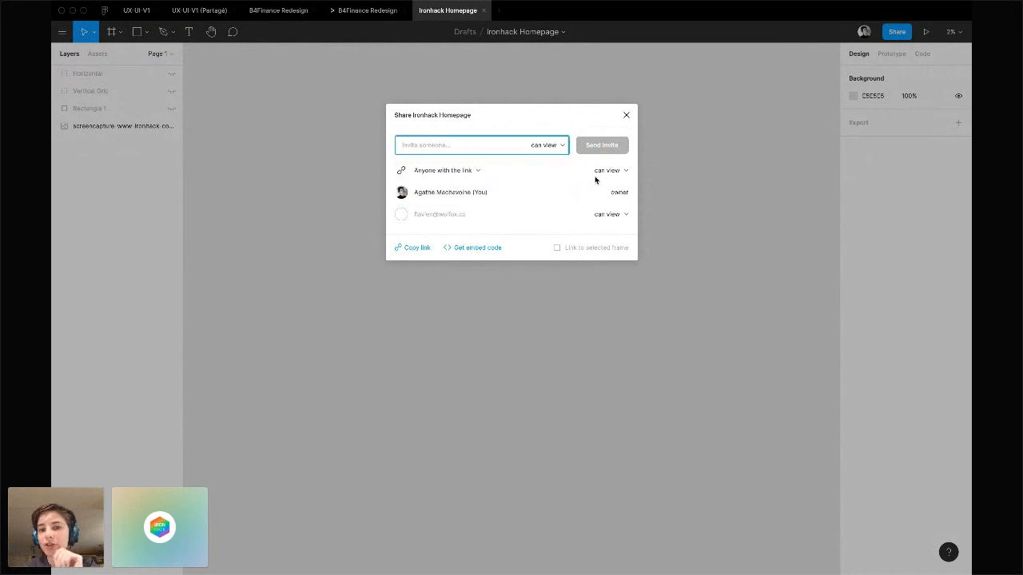
left_click(418, 248)
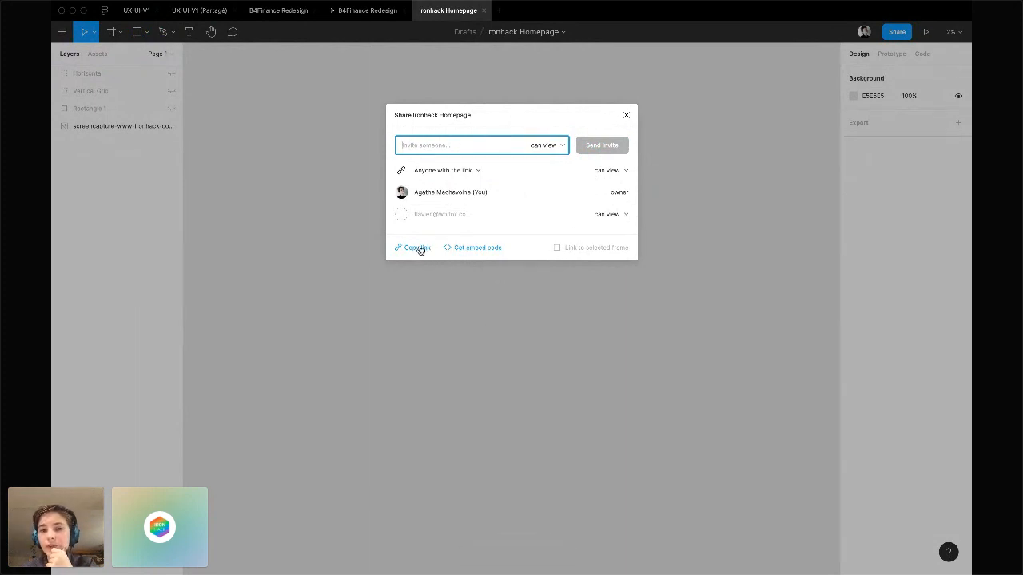
left_click(627, 117)
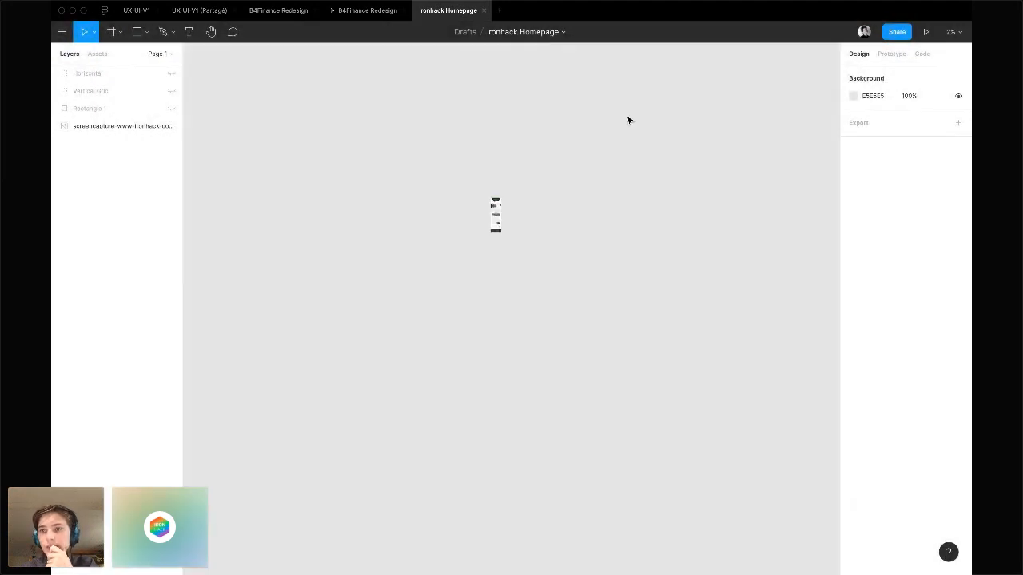
Try to play the Ironhack Homepage draft as a prototype and set the canvas zoom to 200%
left_click(927, 32)
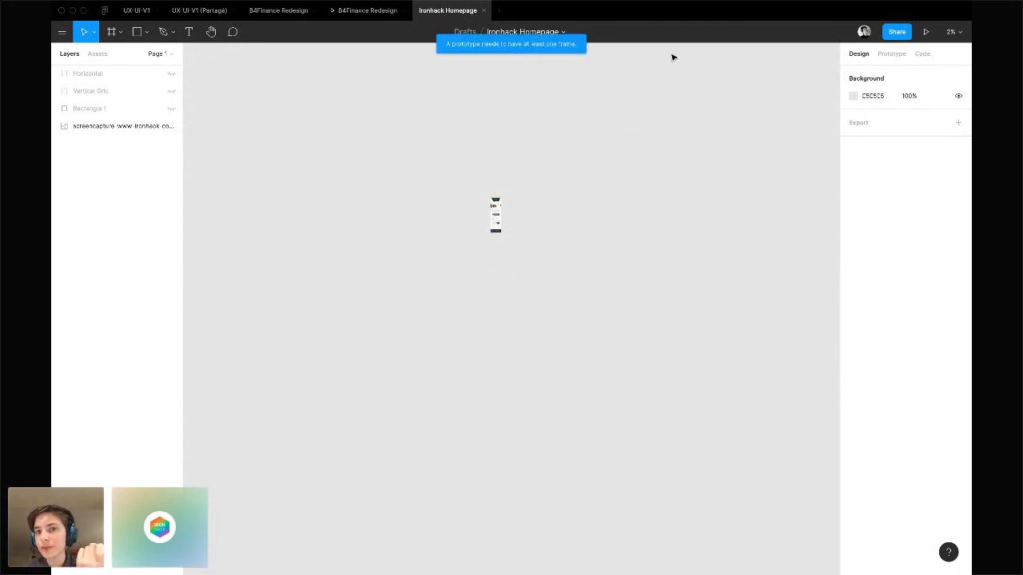
left_click(954, 34)
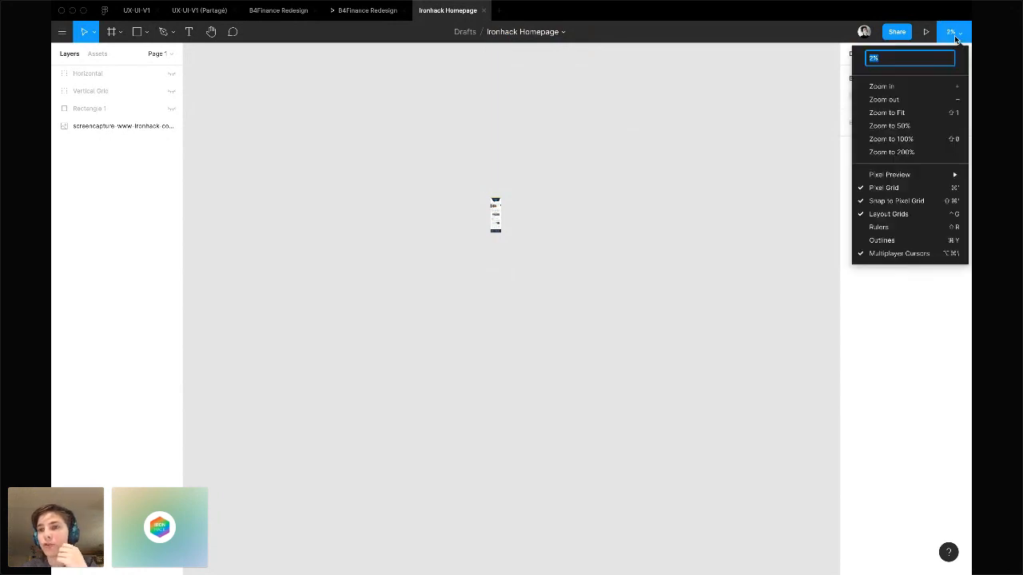
left_click(909, 152)
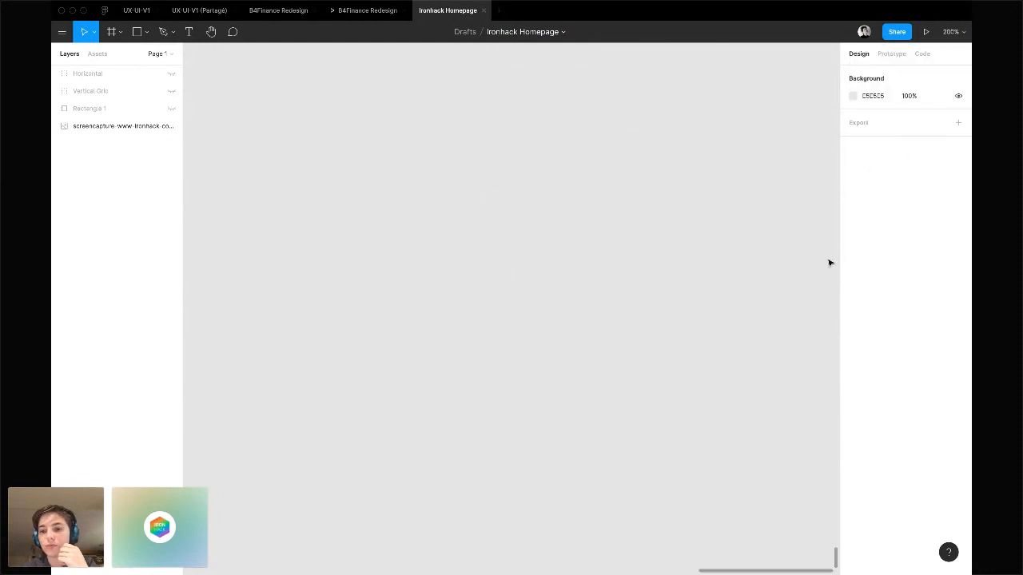
Find the homepage screenshot on the canvas, select it and inspect it at close and full-page magnification
scroll(830, 263, "down", 5)
scroll(645, 273, "left", 3)
scroll(645, 273, "left", 6)
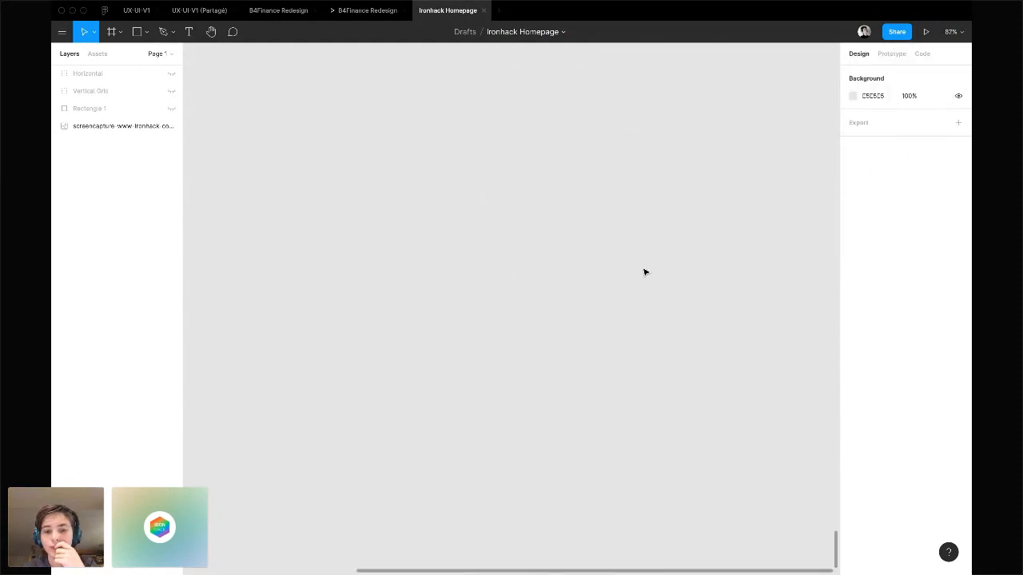
scroll(646, 273, "right", 2)
scroll(646, 272, "up", 10)
key("shift+1")
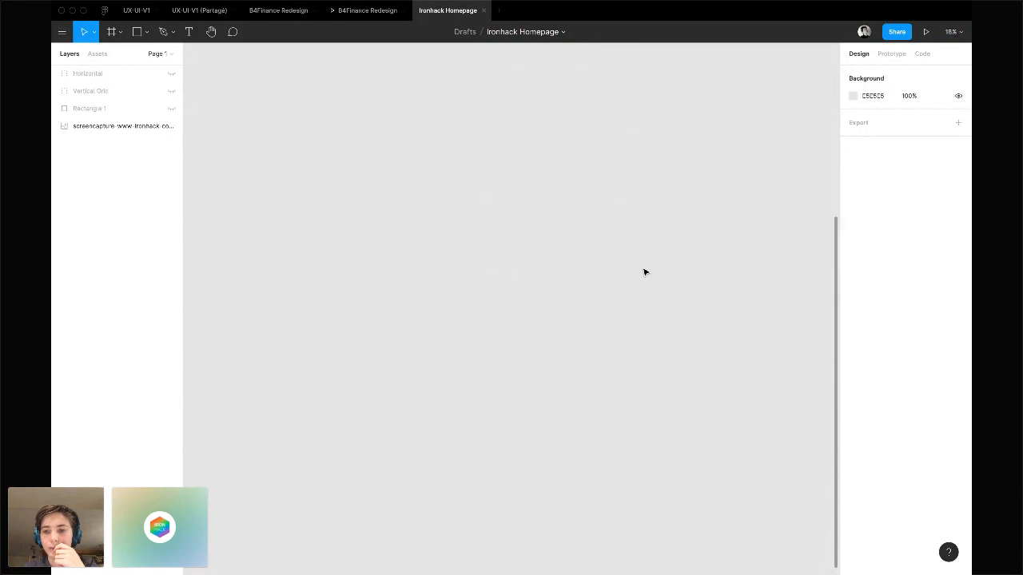
left_click(640, 141)
scroll(639, 156, "up", 15)
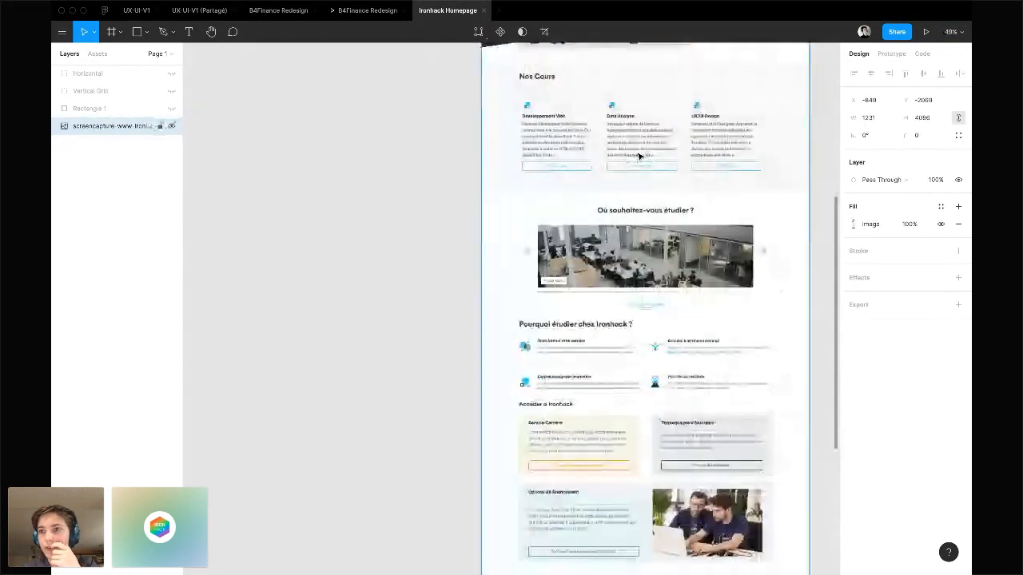
scroll(640, 156, "up", 10)
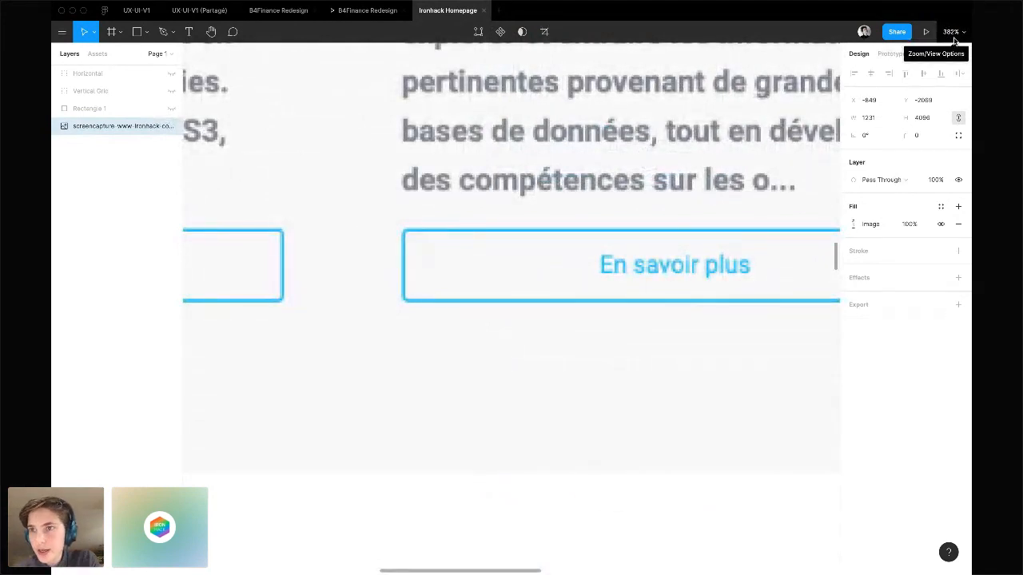
scroll(598, 222, "down", 15)
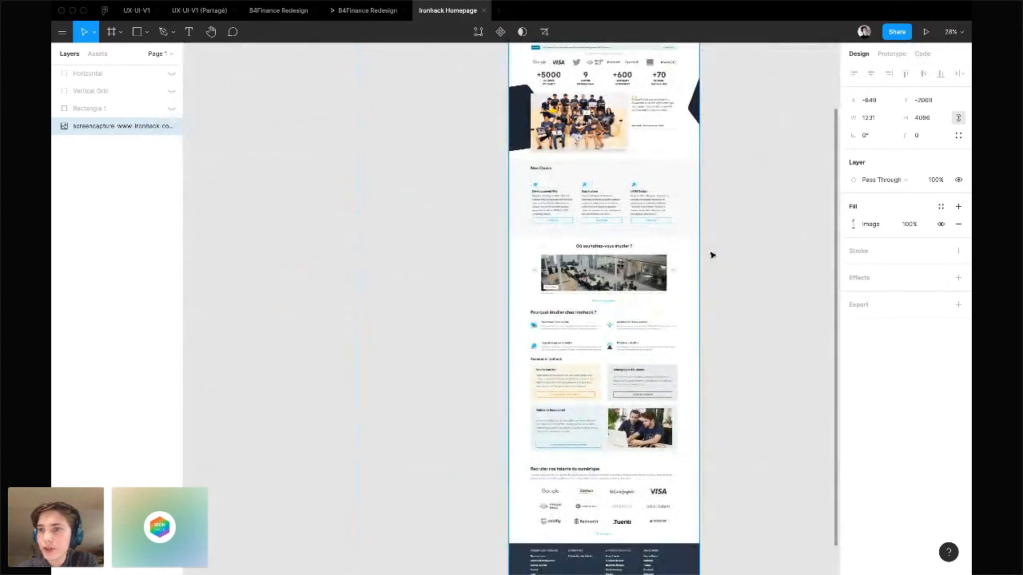
scroll(710, 251, "down", 5)
key("ctrl+Up")
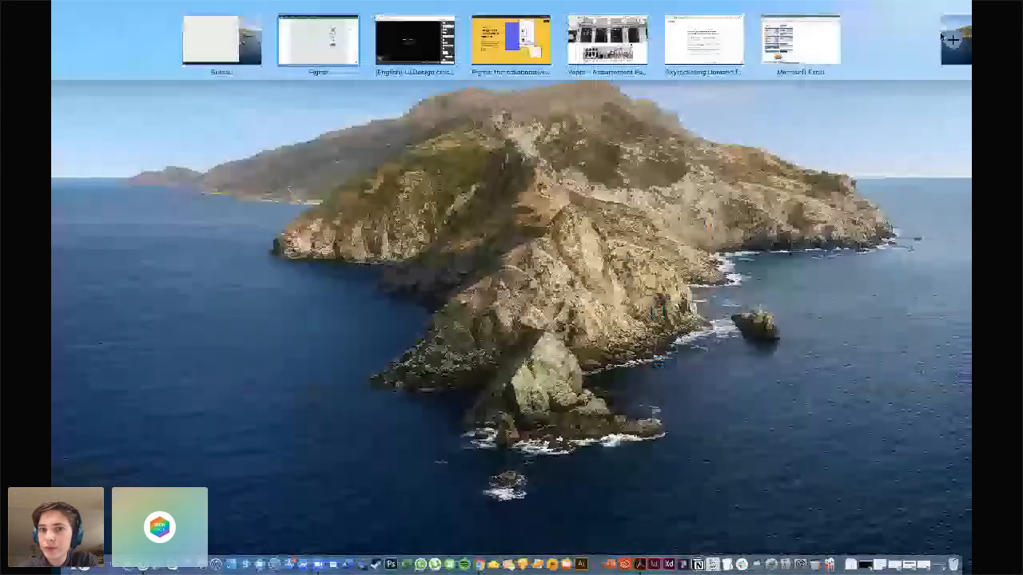
left_click(336, 42)
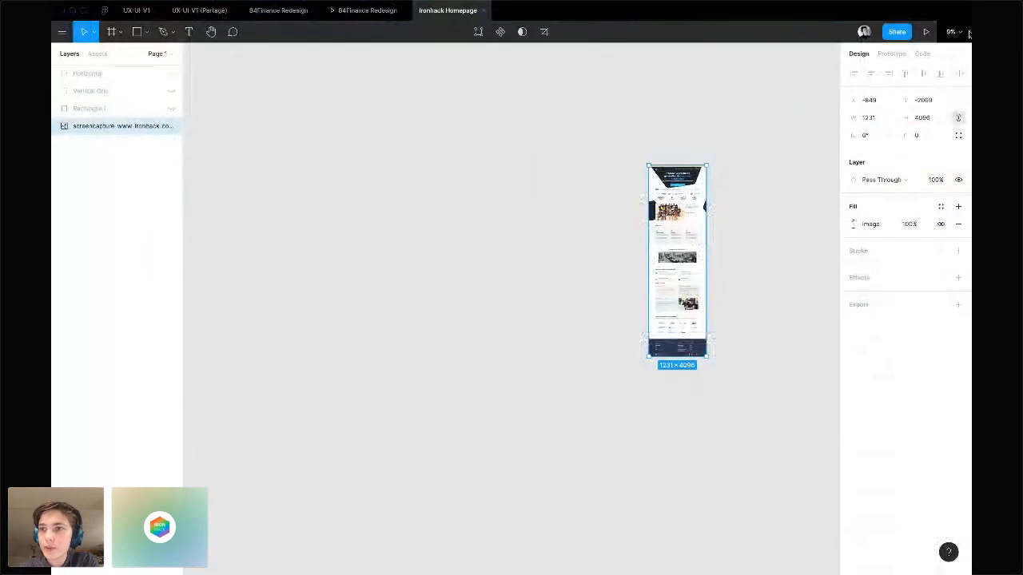
Compare the file's Assets and Layers listings with nothing selected, ending on the layers with the whole homepage screenshot in view
left_click(756, 275)
scroll(756, 274, "right", 2)
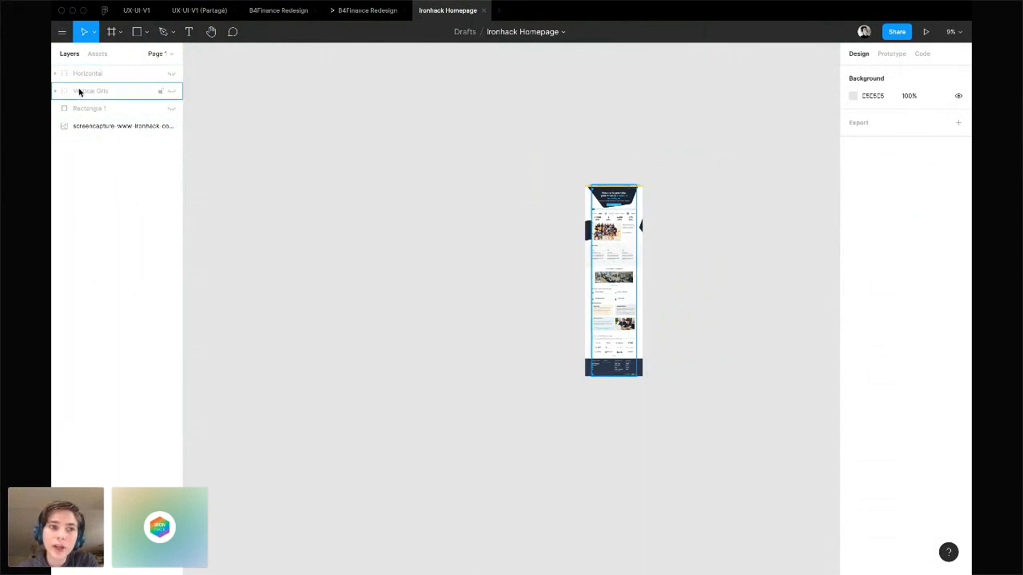
left_click(93, 55)
left_click(63, 55)
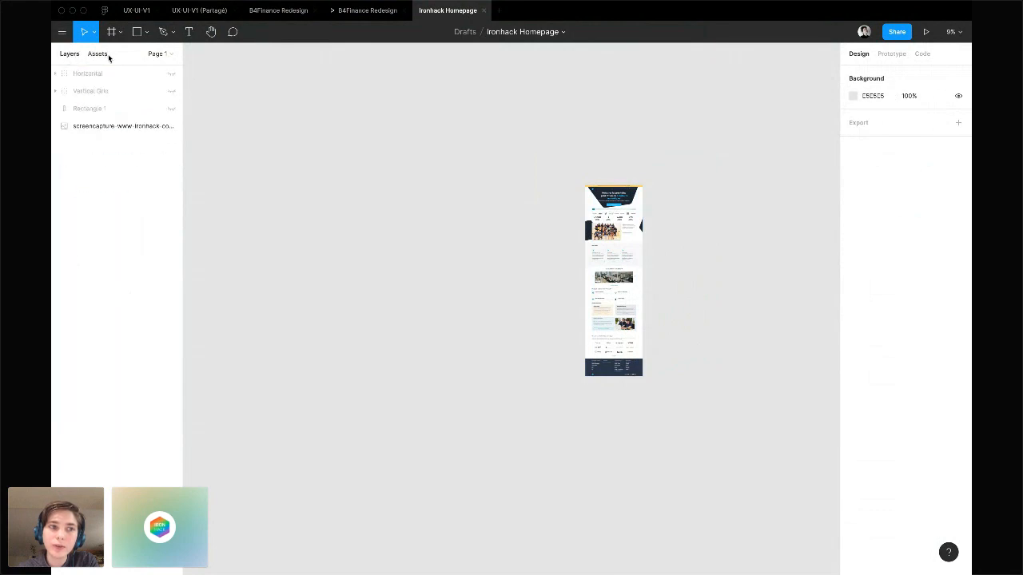
left_click(107, 55)
left_click(70, 56)
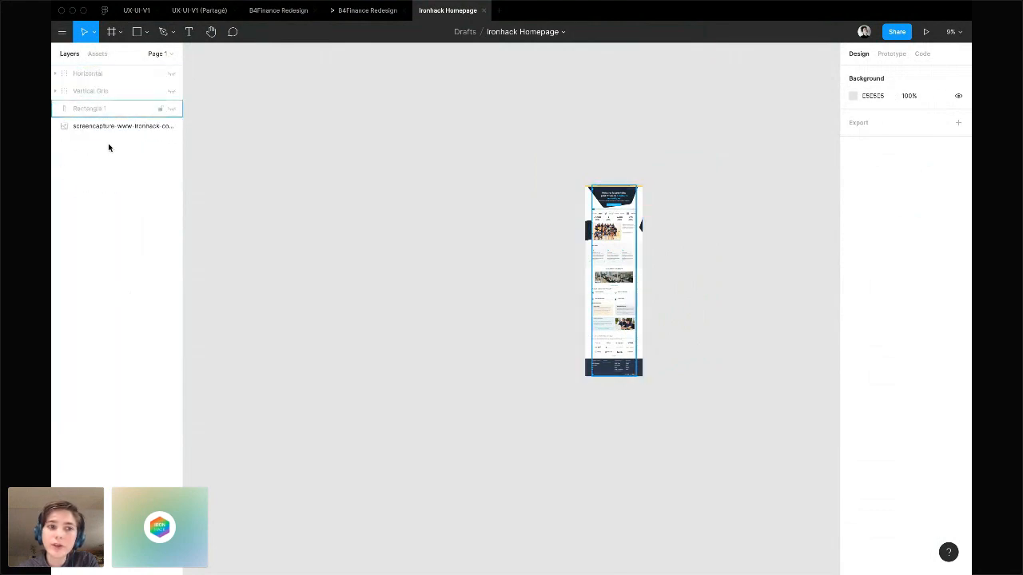
left_click_drag(625, 255, 598, 264)
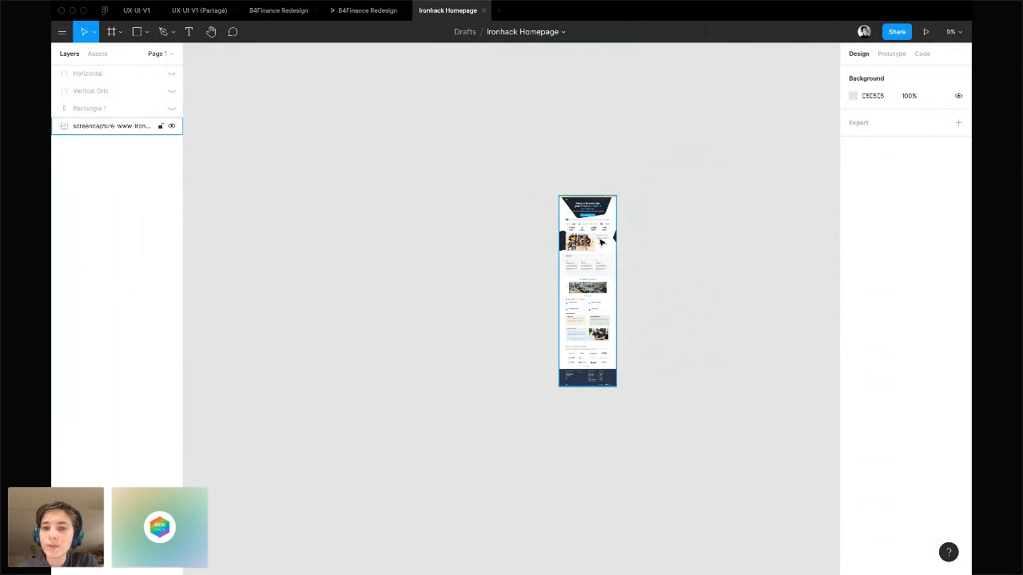
scroll(602, 242, "up", 5)
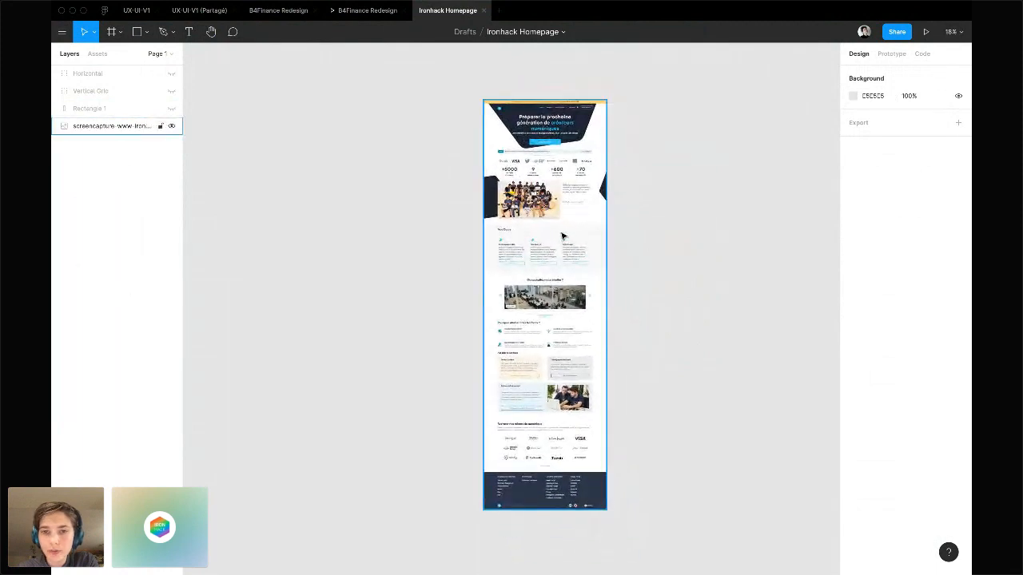
left_click(246, 174)
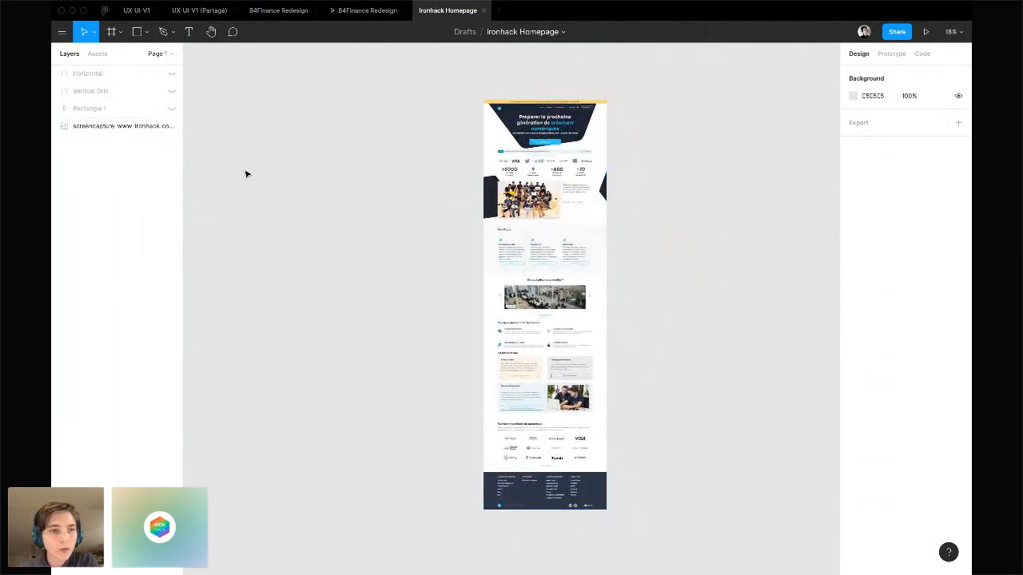
Review the homepage screenshot layer's stacking-order options without applying any, and toggle the Horizontal layer's visibility on and back off
left_click(100, 129)
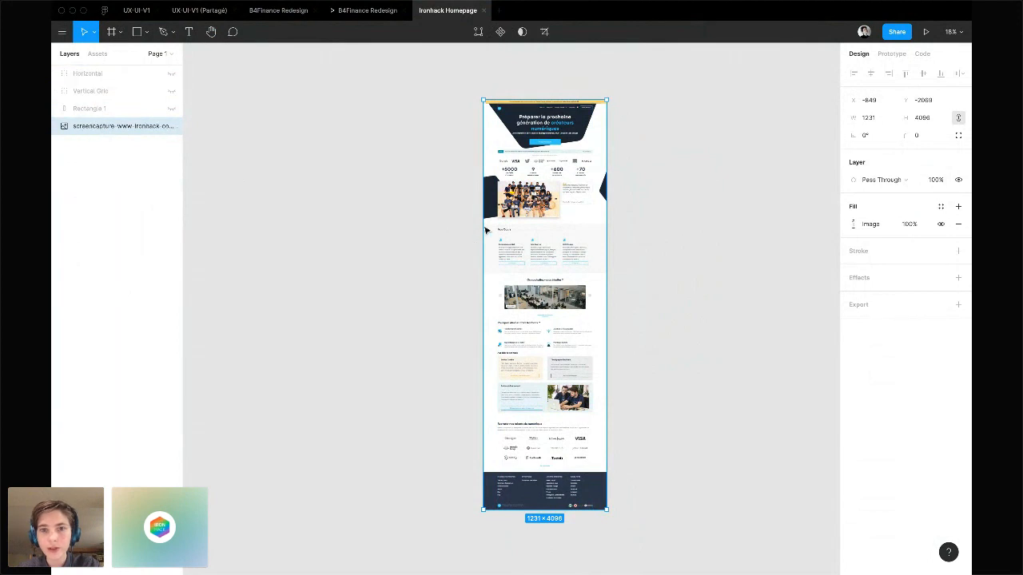
right_click(531, 206)
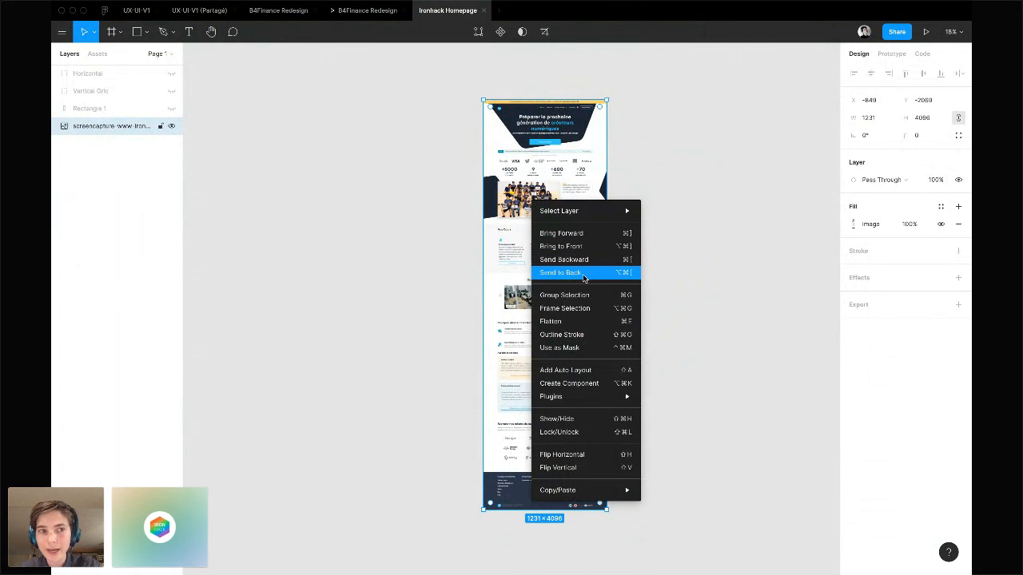
left_click(637, 103)
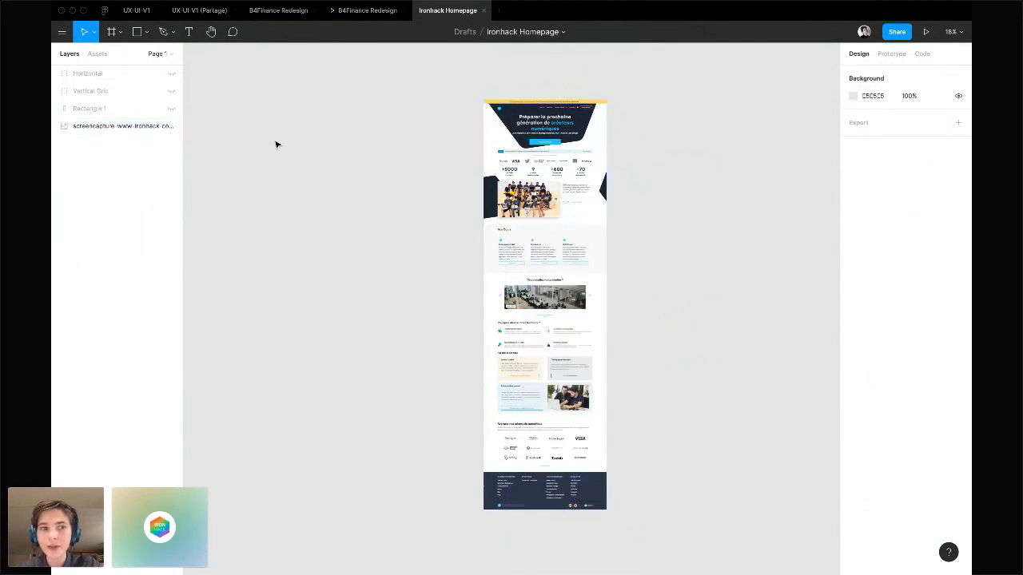
left_click(171, 73)
left_click(171, 74)
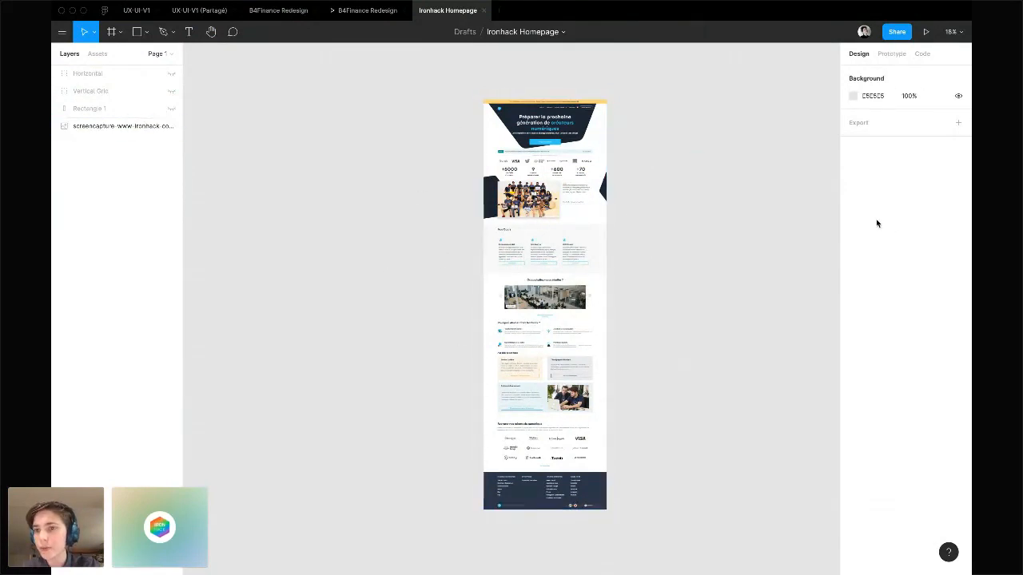
View the homepage screenshot's design properties, and draw a rectangle about 1116 × 1264 beside it, leaving the rectangle selected
left_click(554, 187)
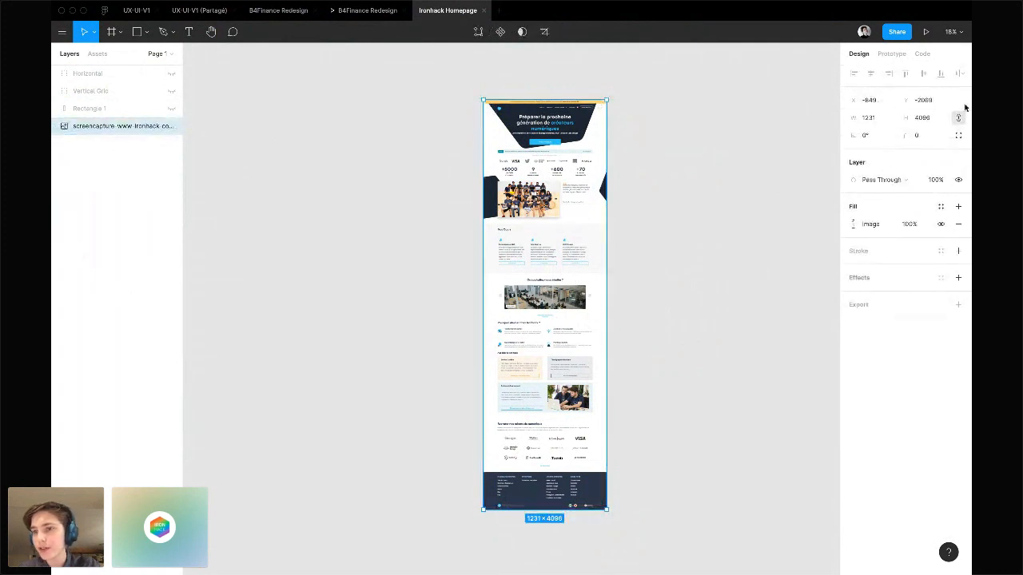
left_click(738, 173)
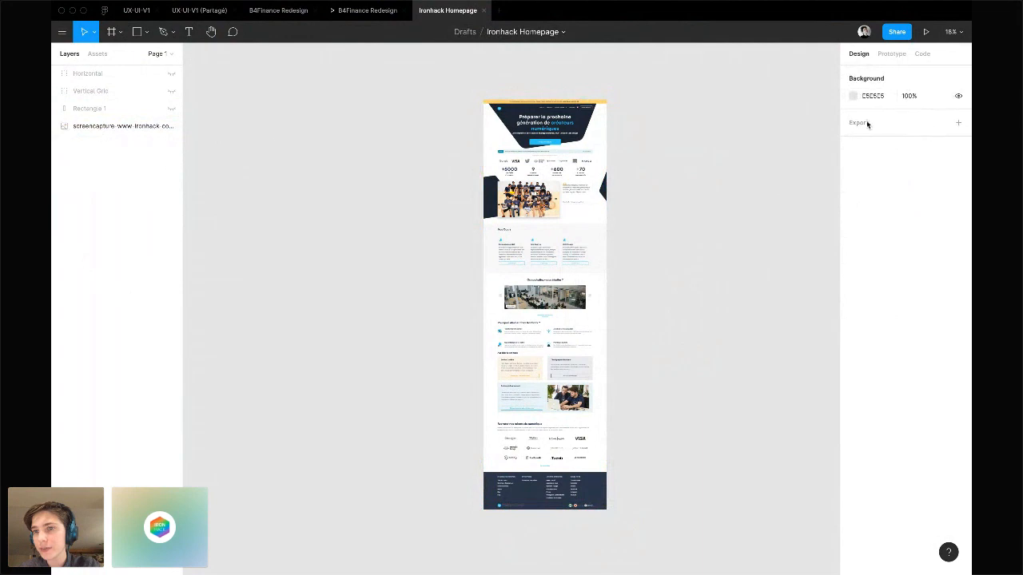
key("r")
left_click_drag(748, 324, 636, 195)
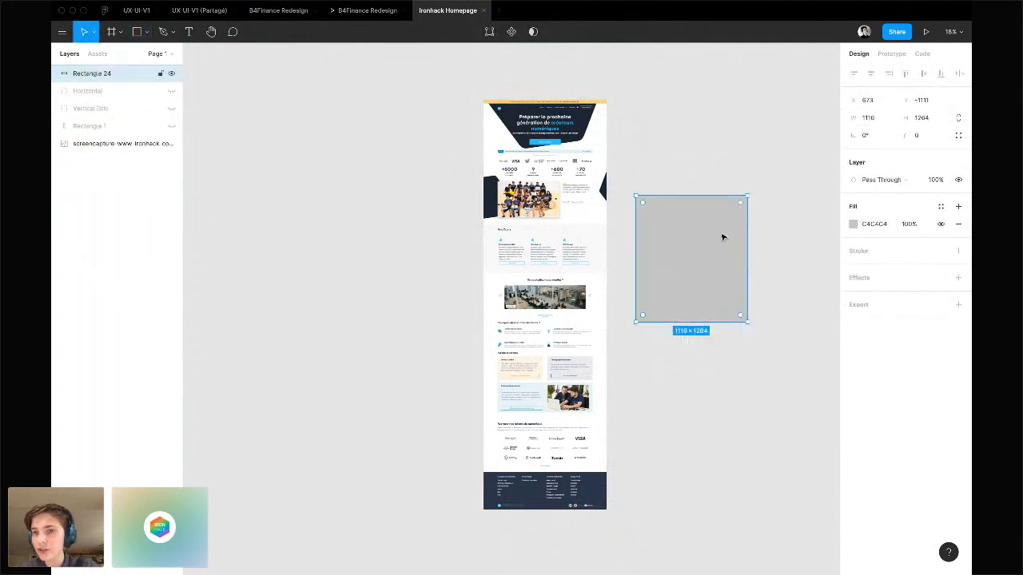
left_click(800, 241)
left_click(700, 248)
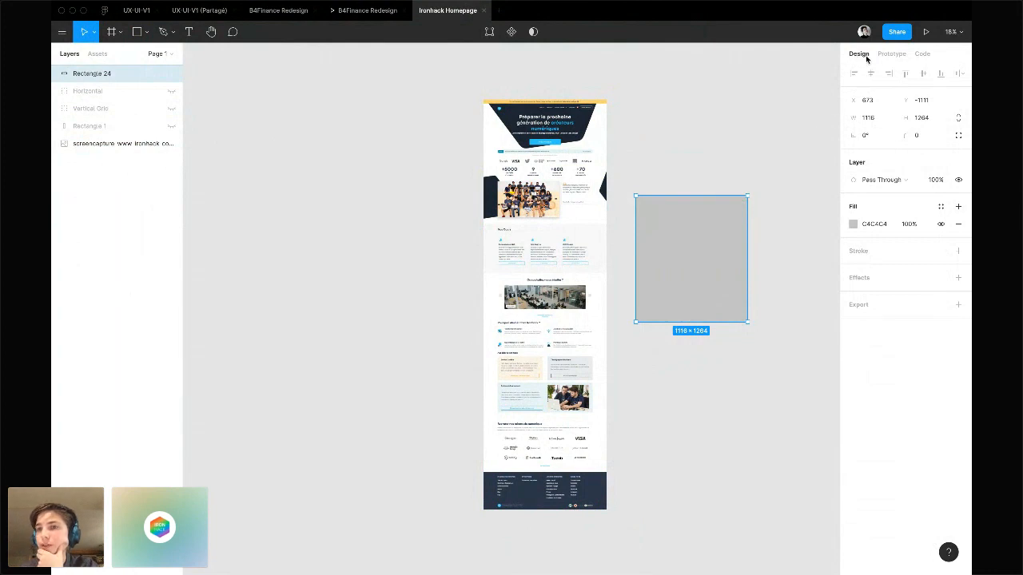
Show the rectangle's prototype interaction settings, and demonstrate working interactions by adding a new asset in the B4Finance Redesign prototype
left_click(891, 54)
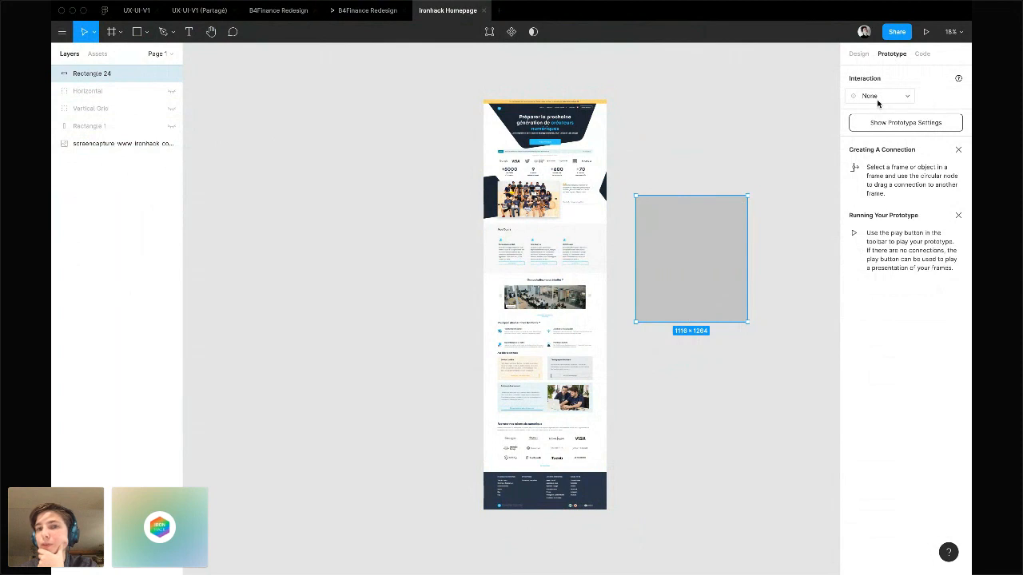
left_click(374, 13)
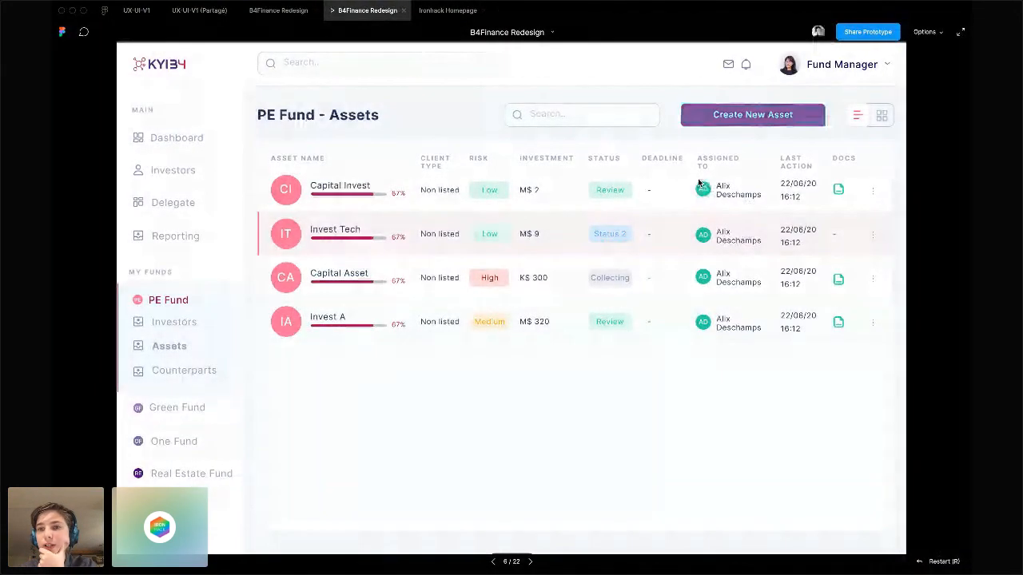
left_click(745, 118)
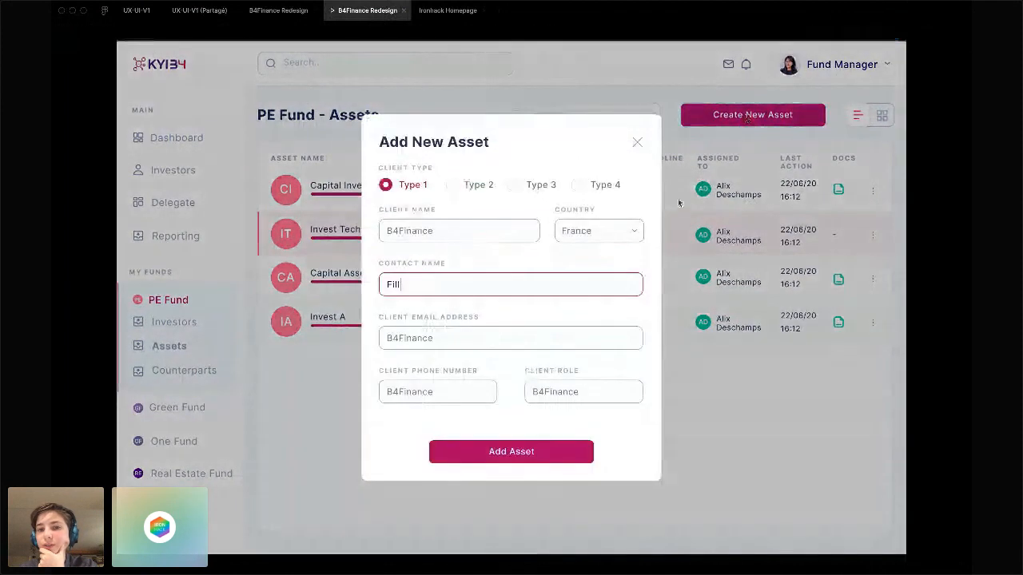
left_click(521, 455)
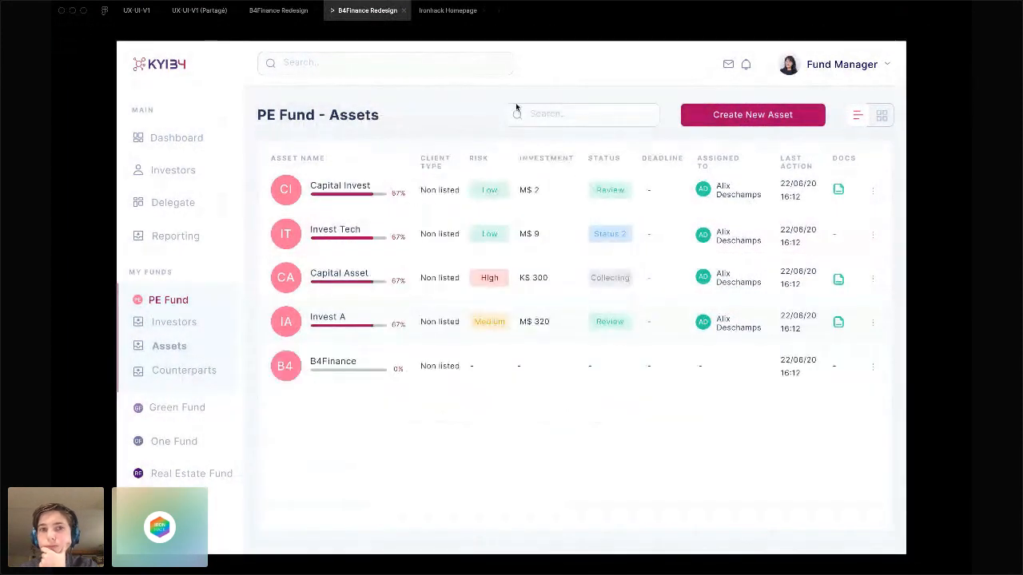
left_click(447, 10)
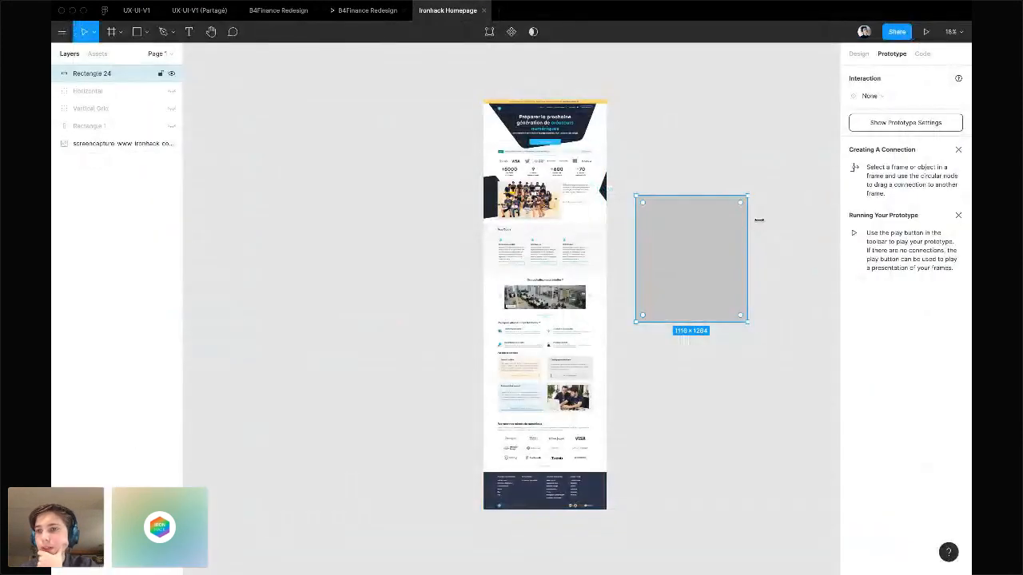
Inspect the rectangle's CSS code and its spacing to the homepage screenshot
left_click(922, 54)
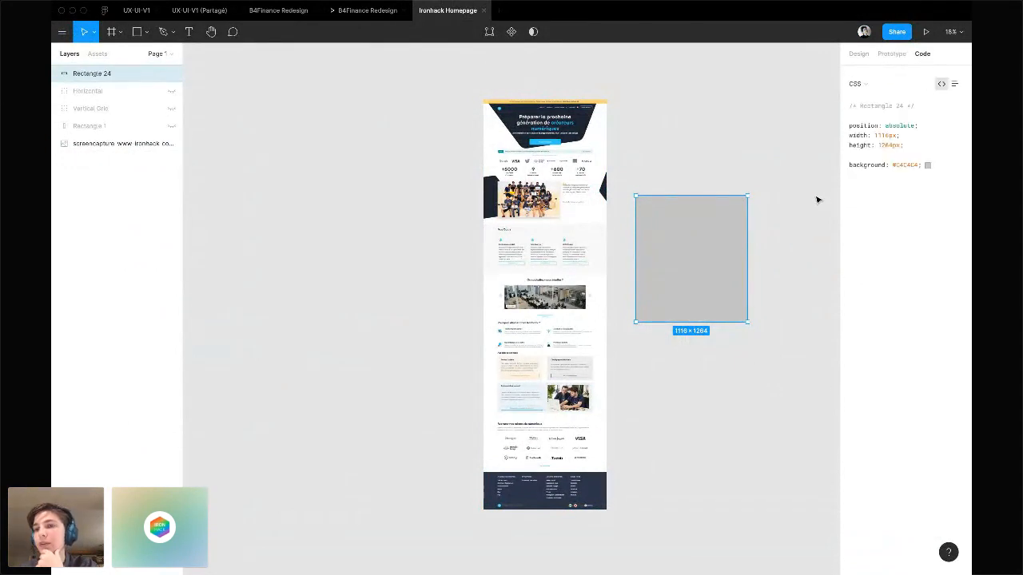
mouse_move(593, 239)
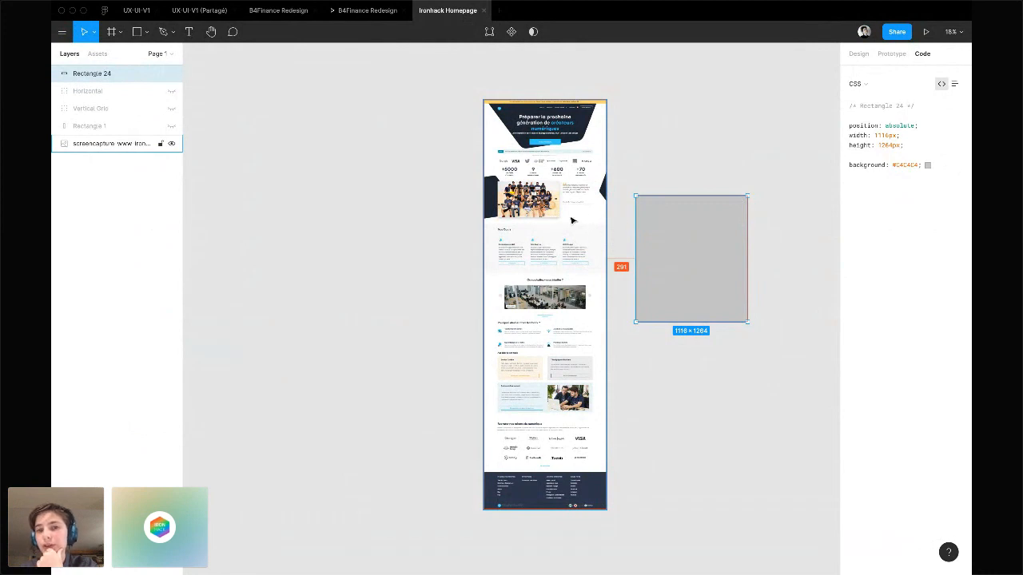
Check the attendees' messages in the Crowdcast chat, and return to the Figma draft to delete the grey rectangle beside the homepage screenshot
key("ctrl+Right")
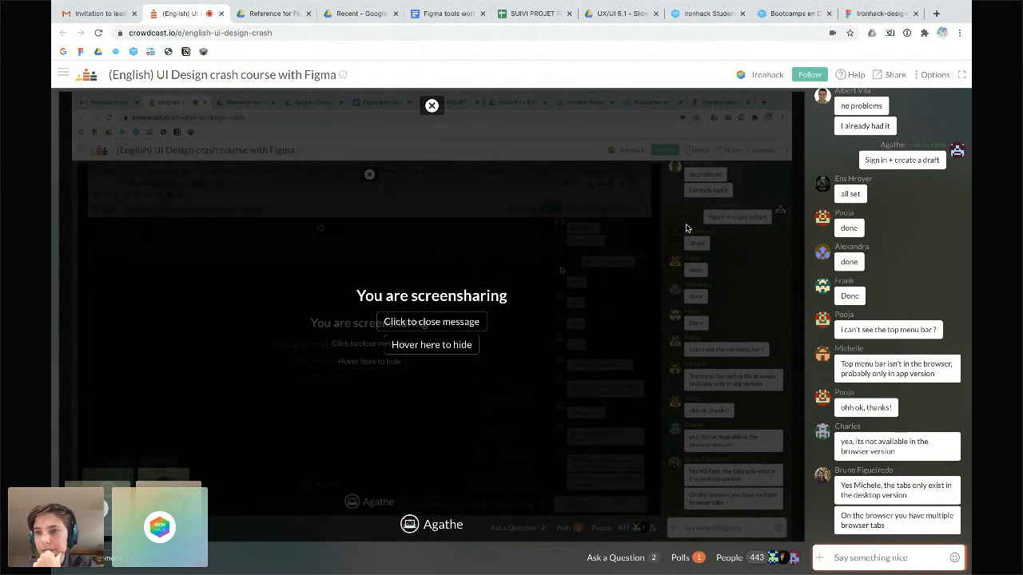
scroll(882, 328, "up", 4)
scroll(881, 329, "down", 4)
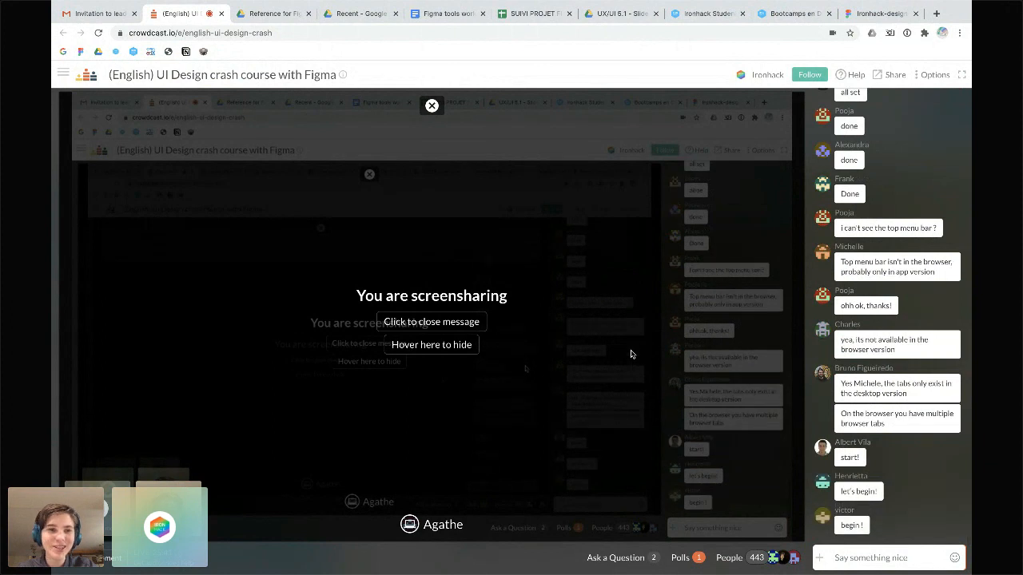
key("super+Tab")
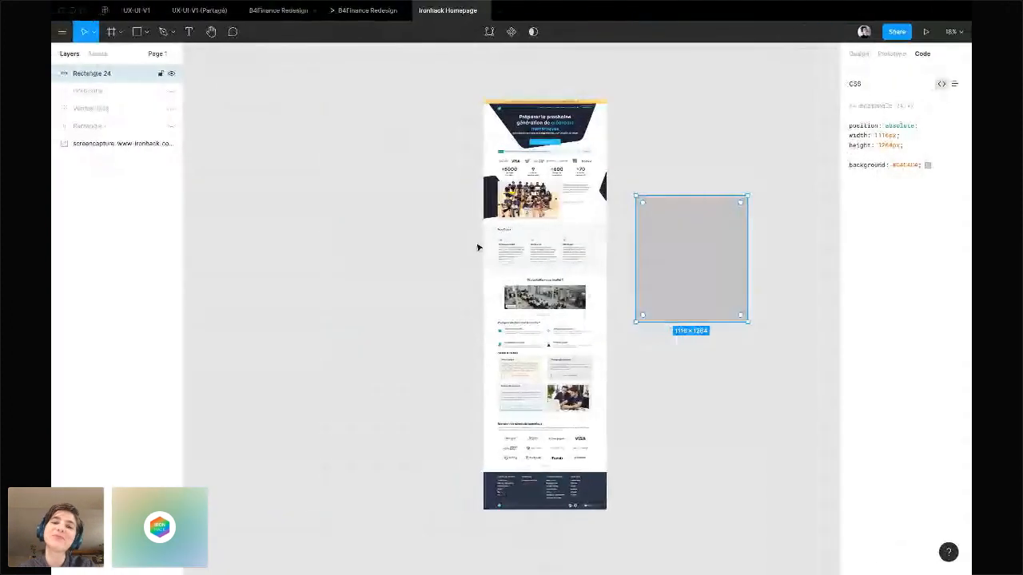
key("Delete")
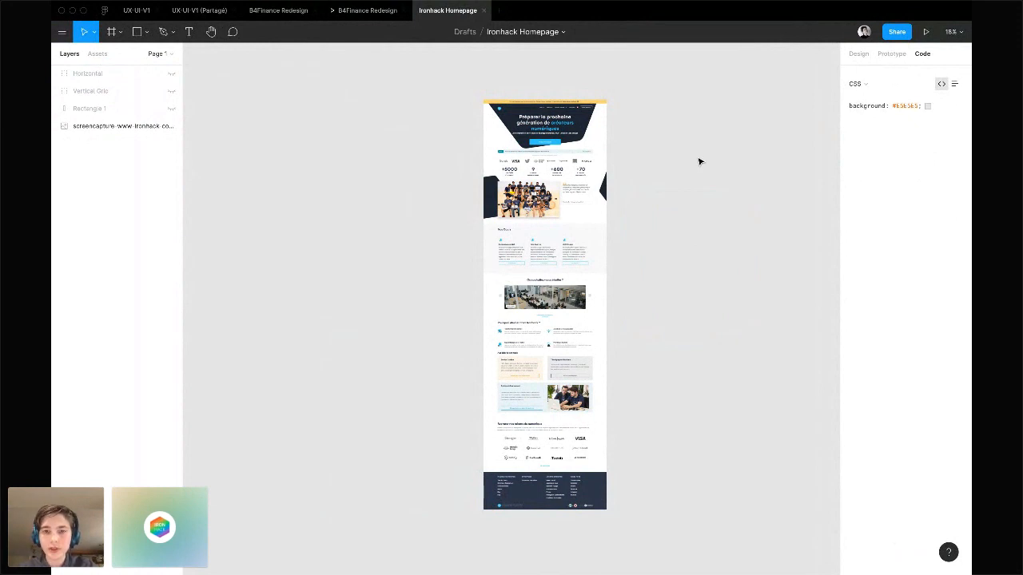
Examine the homepage screenshot from the header to the footer, including its overall layout and section details
scroll(698, 160, "right", 3)
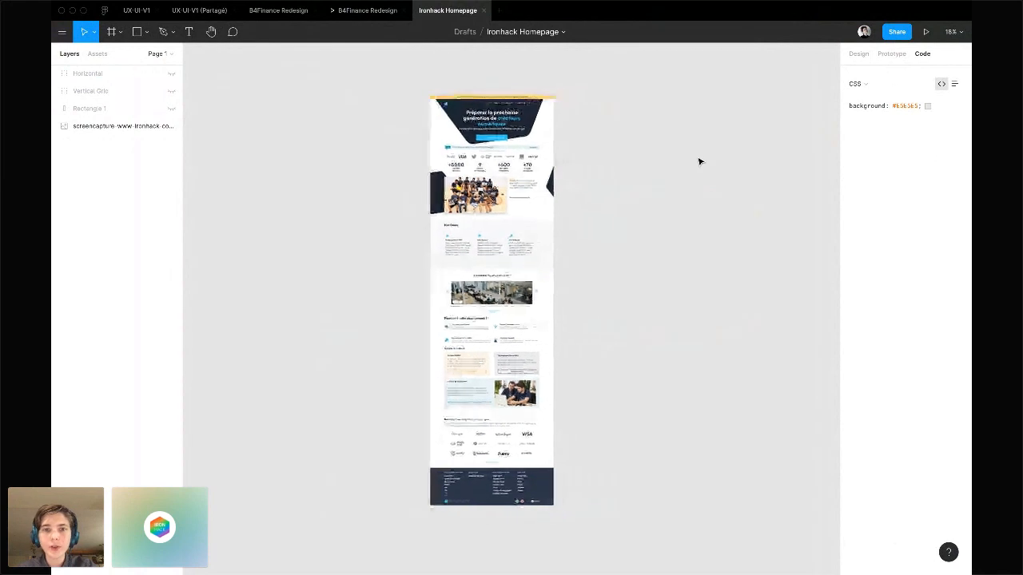
left_click(527, 374)
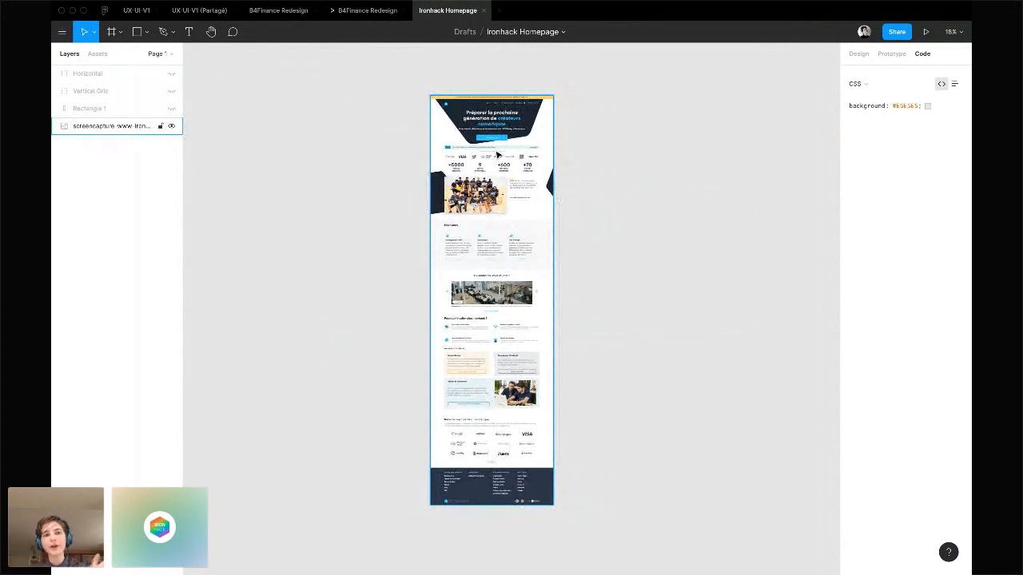
left_click(194, 114)
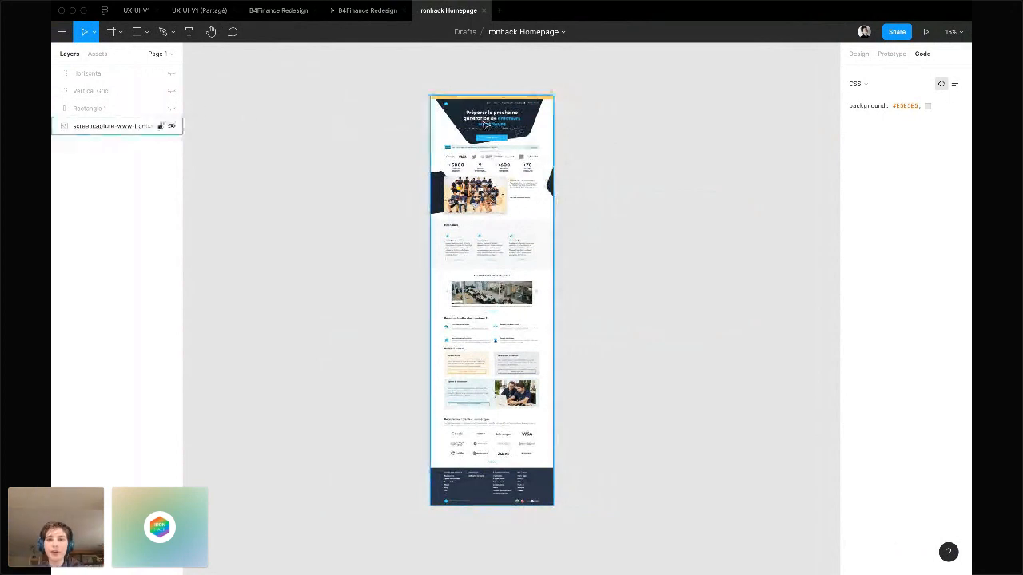
scroll(479, 152, "up", 1)
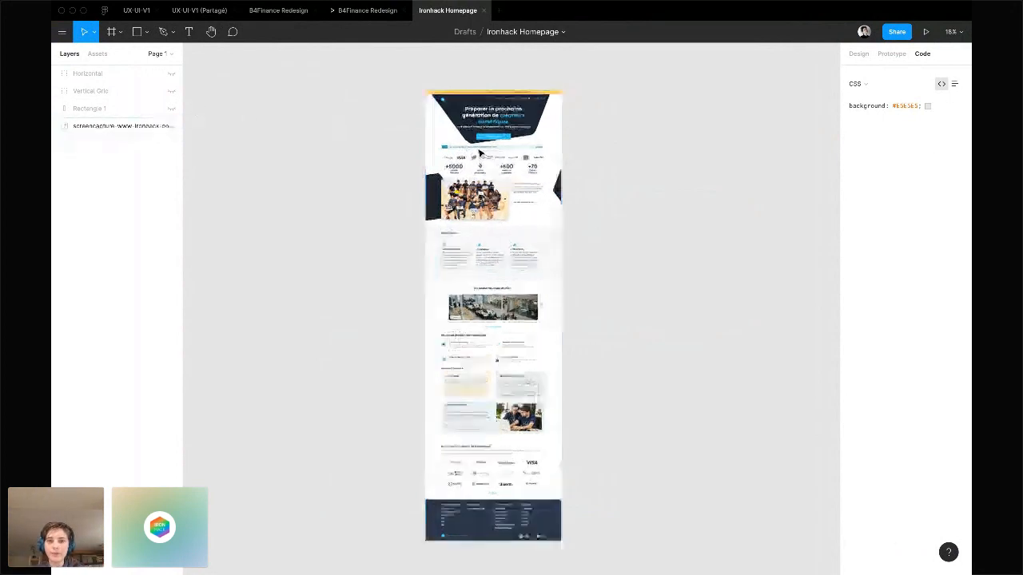
scroll(480, 152, "up", 10)
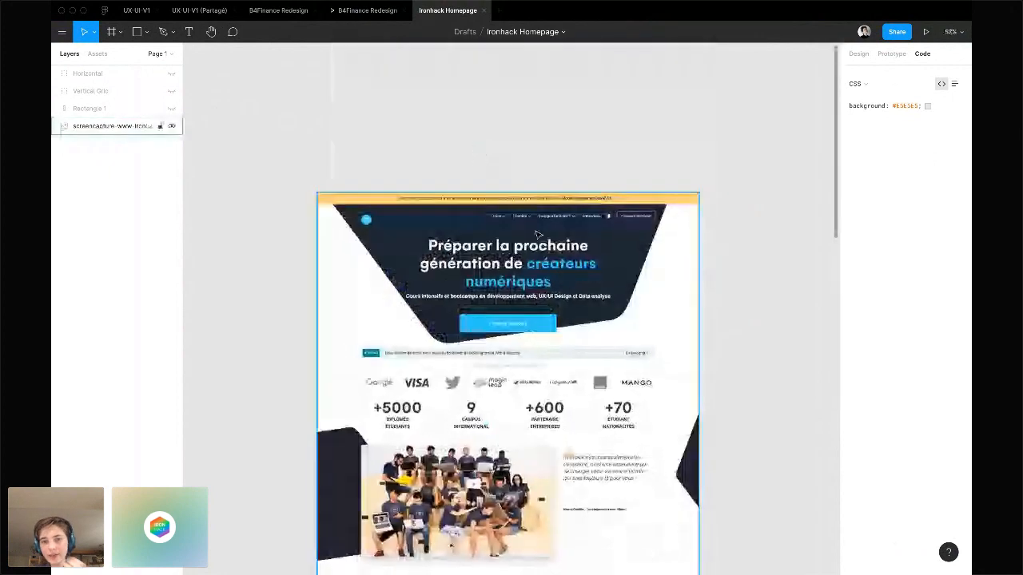
scroll(578, 274, "down", 3)
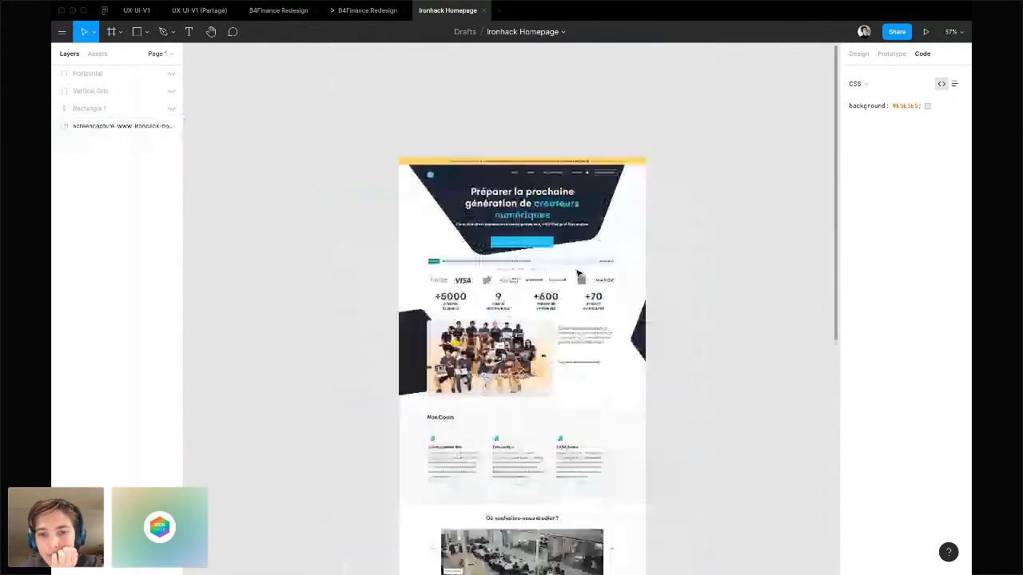
scroll(578, 274, "down", 10)
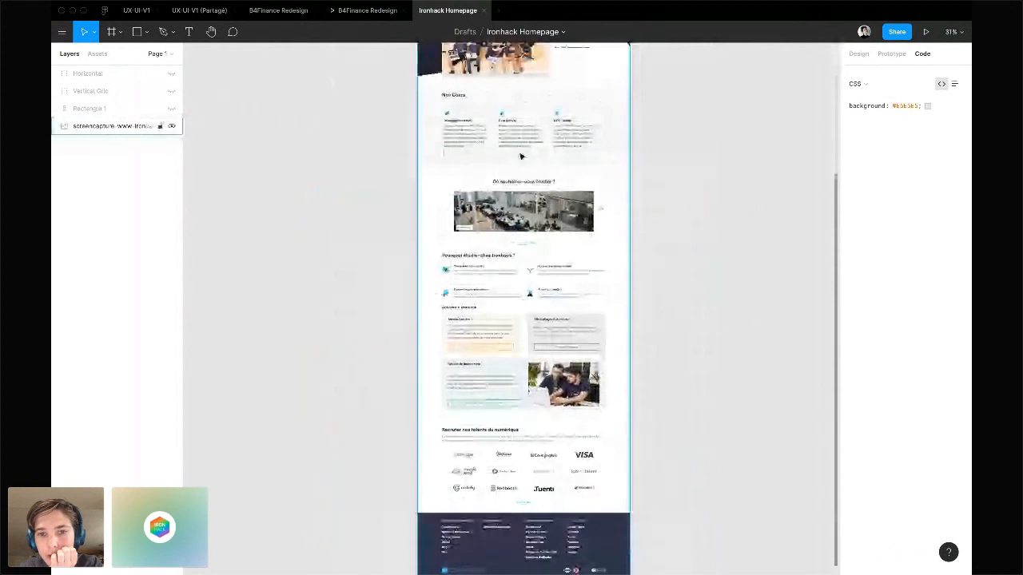
scroll(461, 242, "down", 3)
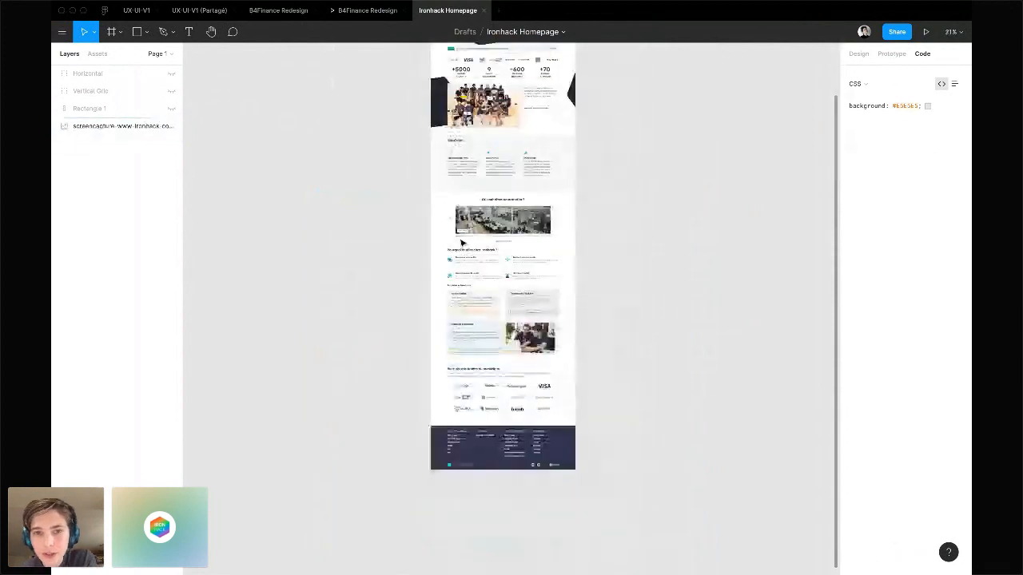
scroll(464, 240, "up", 3)
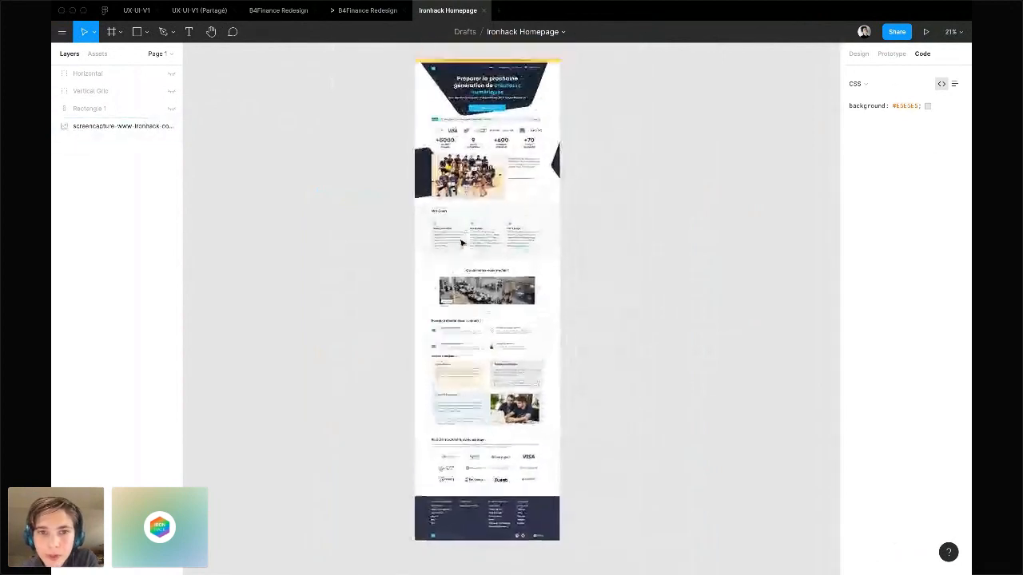
Show the Rectangle 1 overlay, inspect how the page content fits within its width and margins, and hide the overlay again
left_click(169, 110)
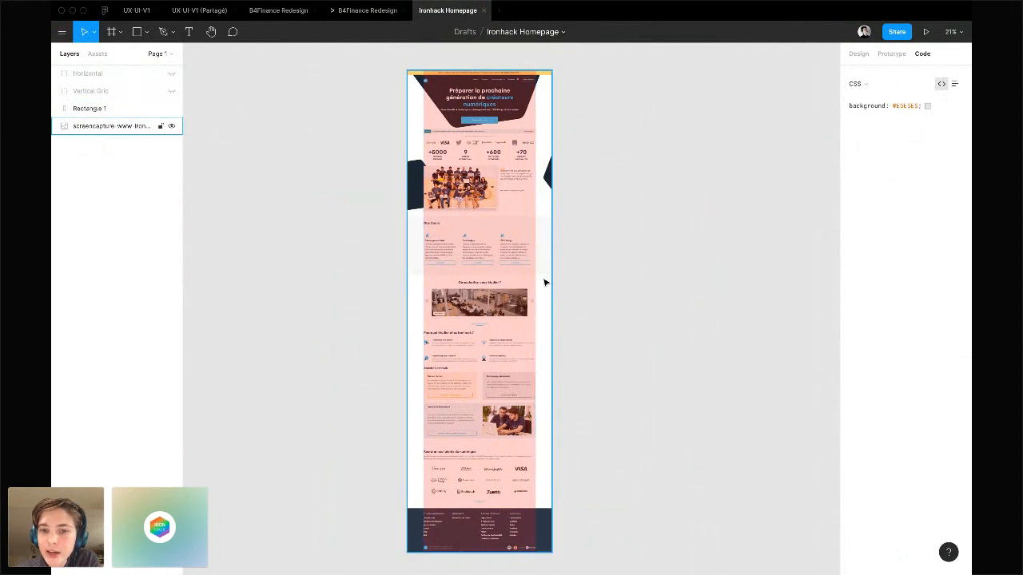
scroll(552, 278, "up", 5)
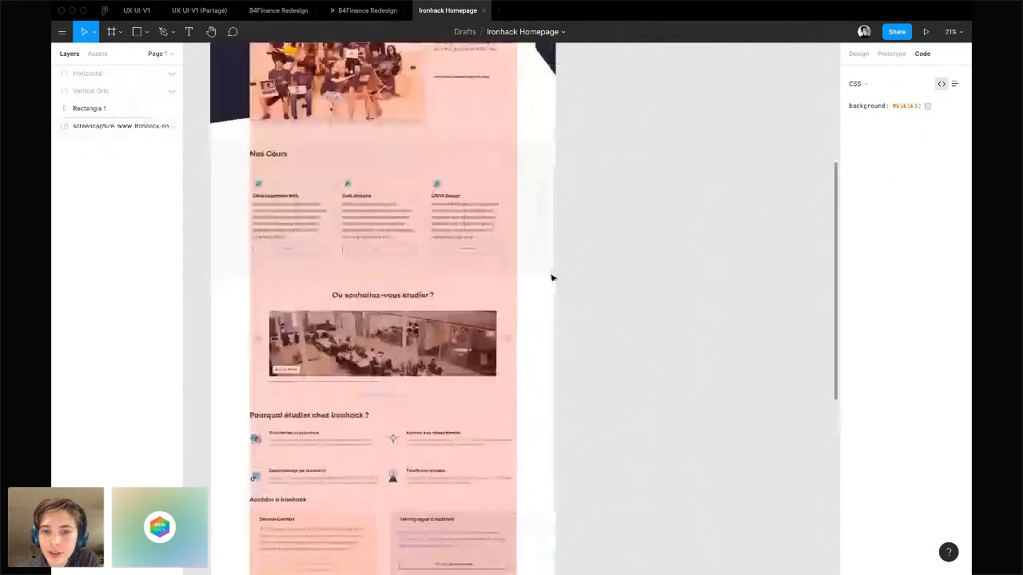
scroll(551, 278, "up", 5)
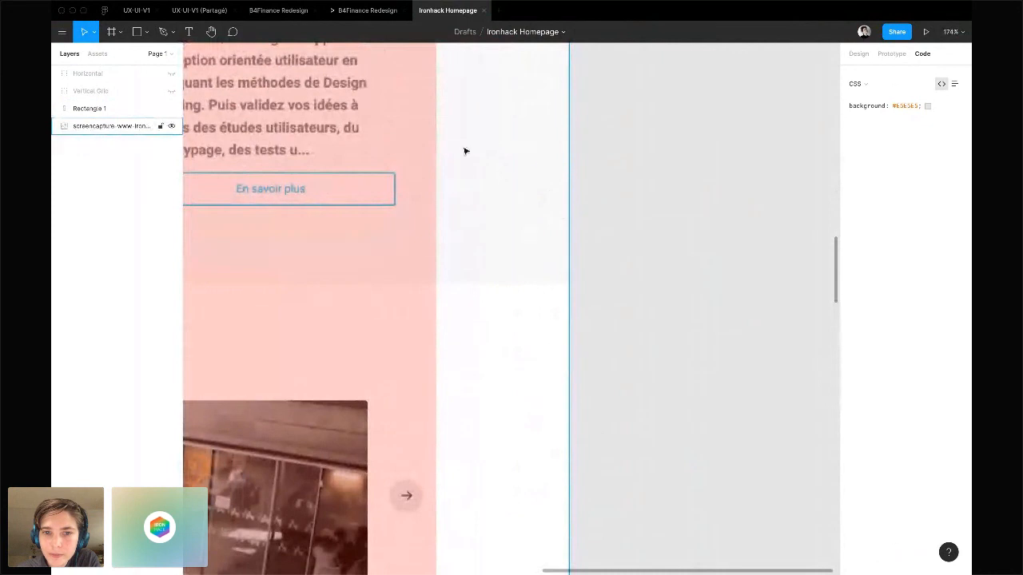
scroll(490, 255, "down", 5)
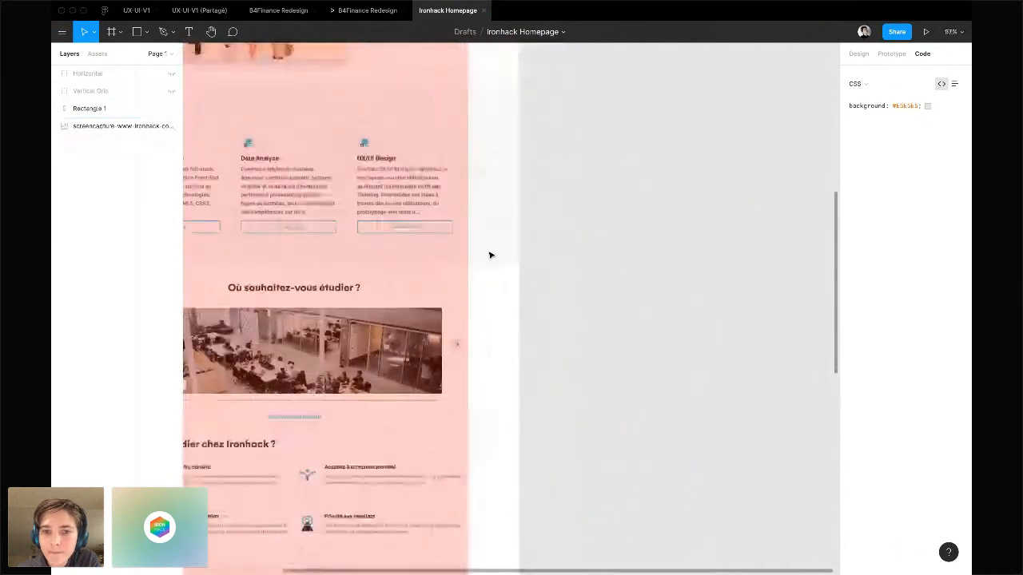
scroll(493, 236, "up", 2)
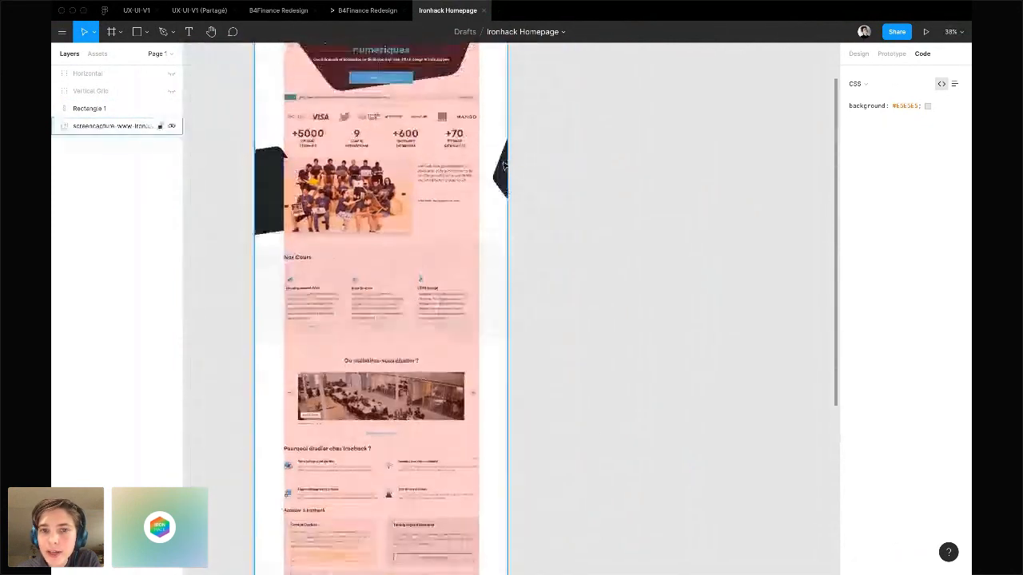
scroll(495, 217, "up", 3)
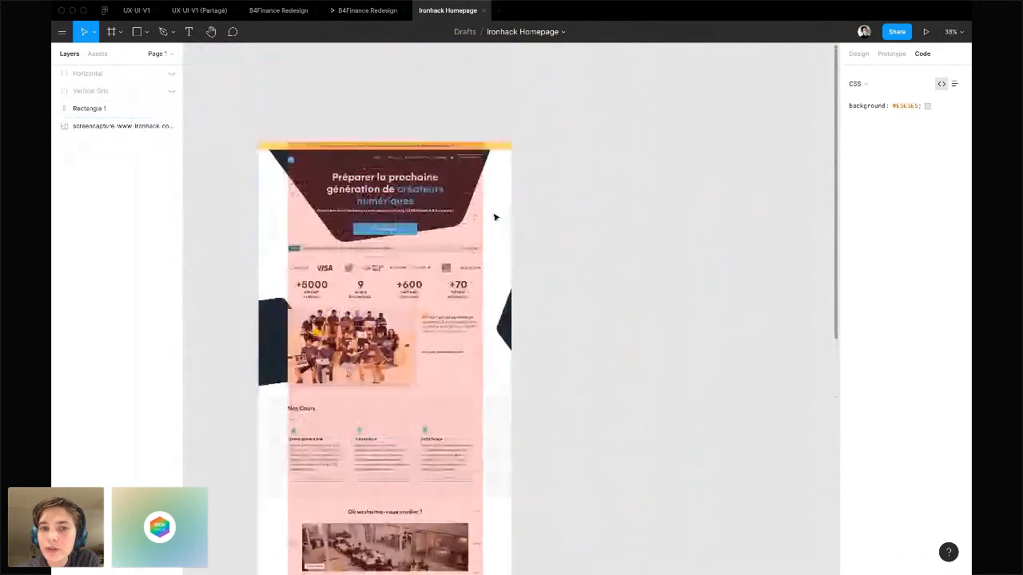
scroll(503, 211, "down", 3)
scroll(504, 215, "down", 10)
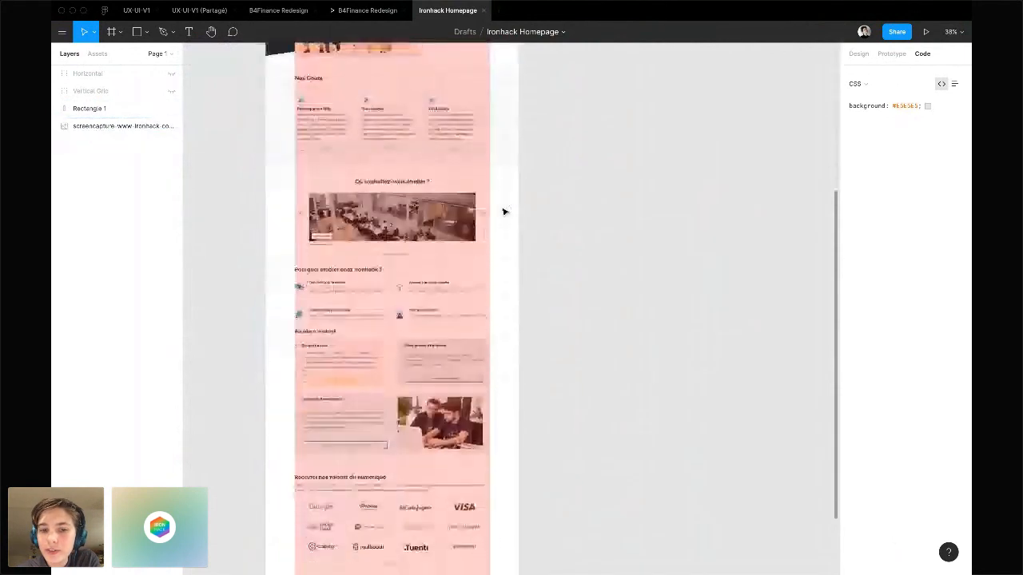
scroll(504, 224, "left", 3)
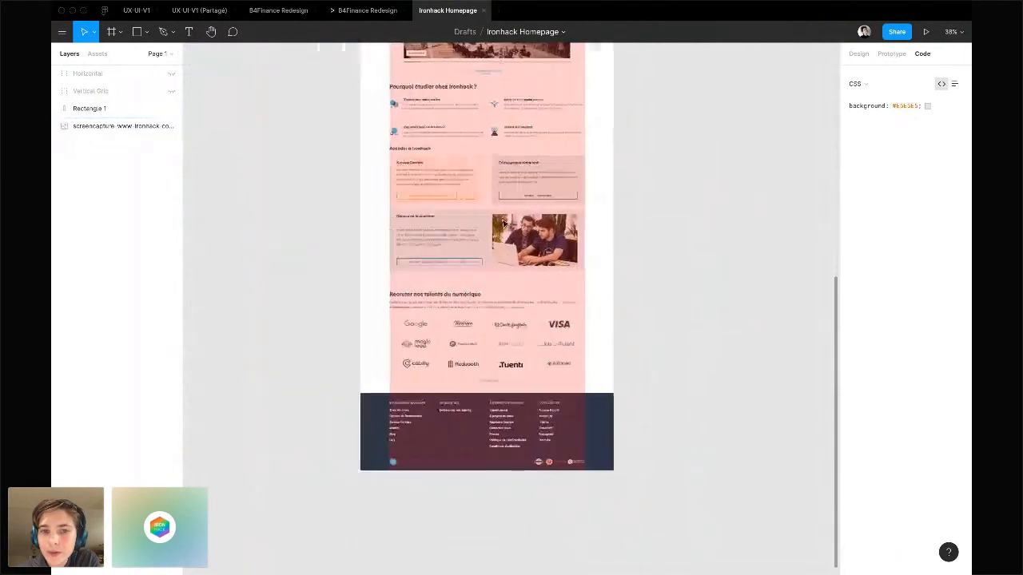
scroll(503, 224, "down", 5)
scroll(503, 223, "up", 2)
left_click(504, 224)
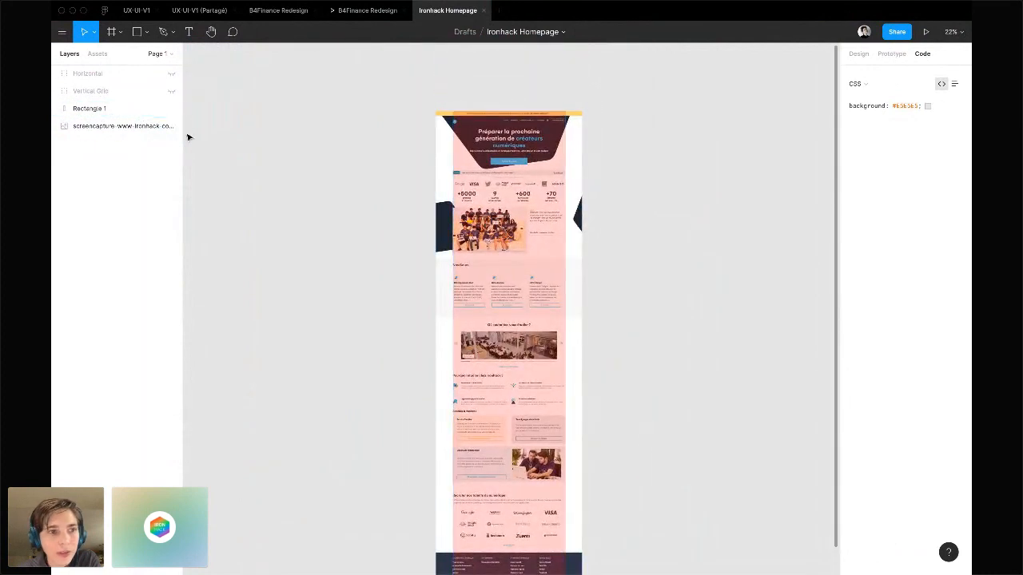
left_click(172, 110)
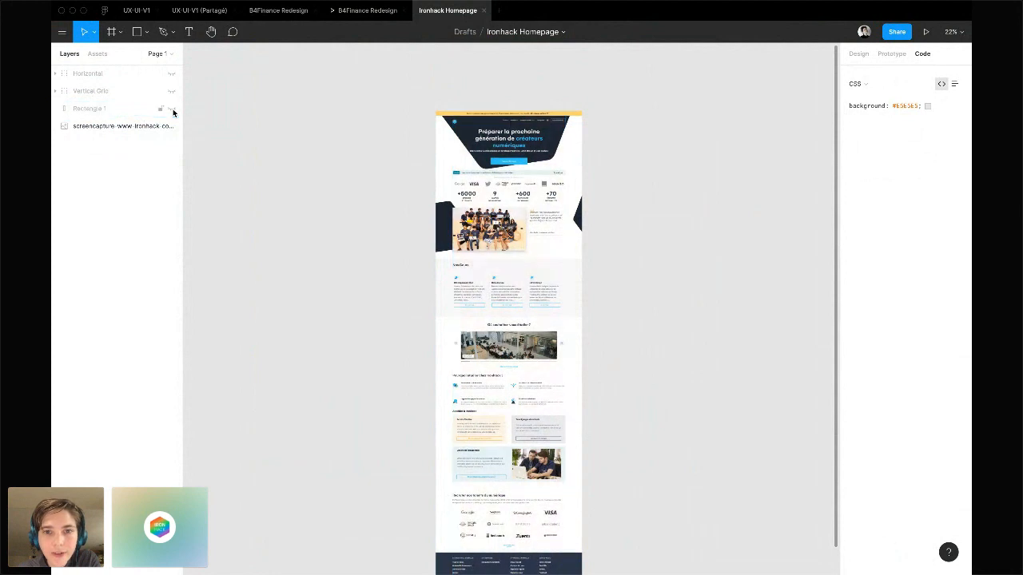
Show the Vertical Grid layer over the homepage screenshot, and select it to display its design properties
left_click(171, 91)
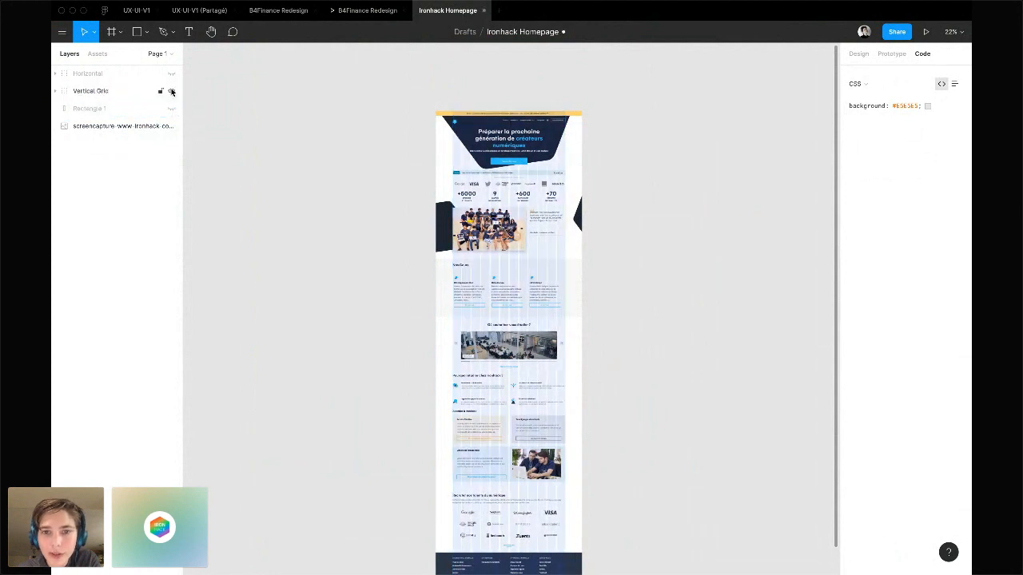
scroll(495, 204, "up", 10)
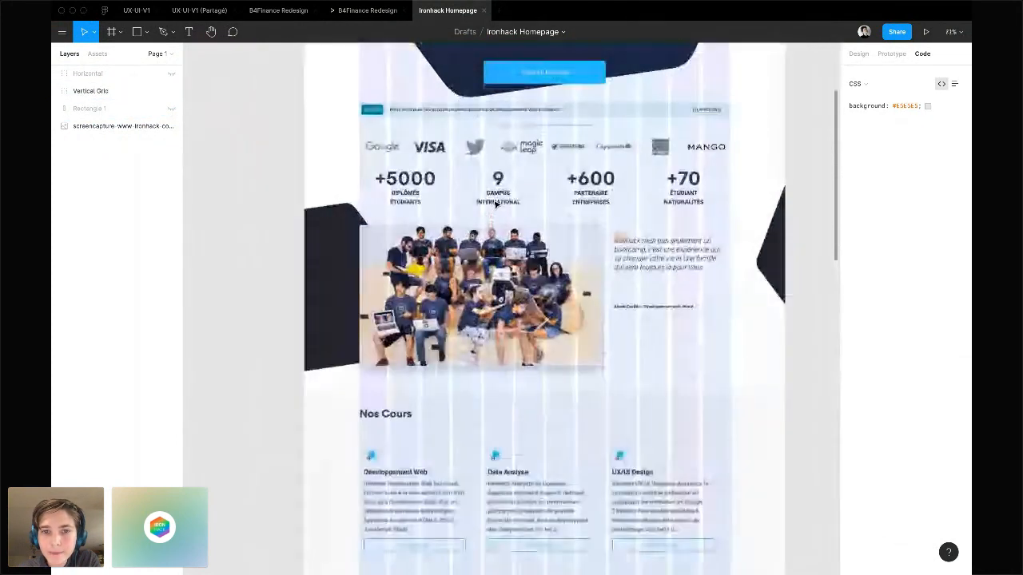
scroll(496, 204, "up", 3)
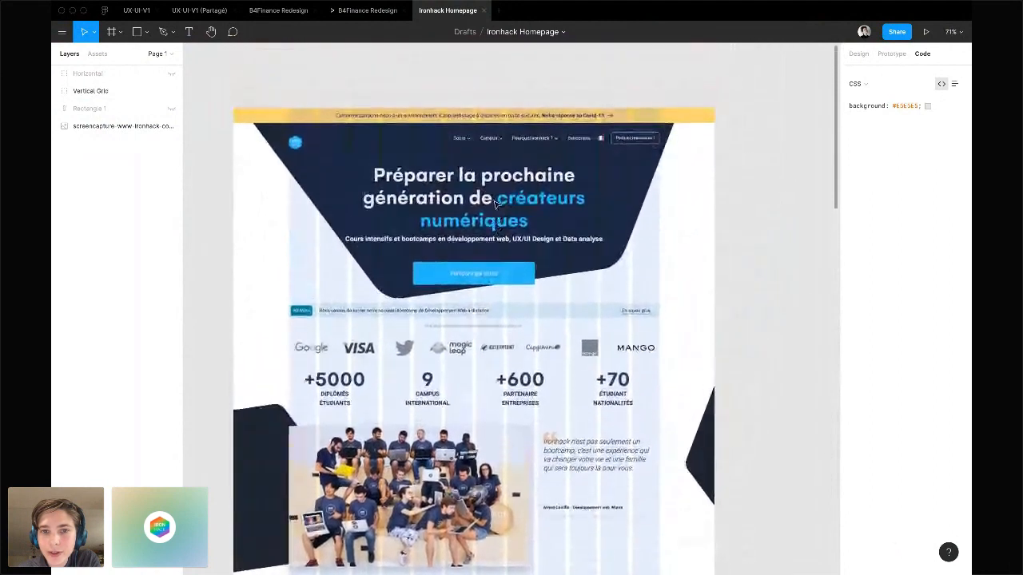
left_click(310, 196)
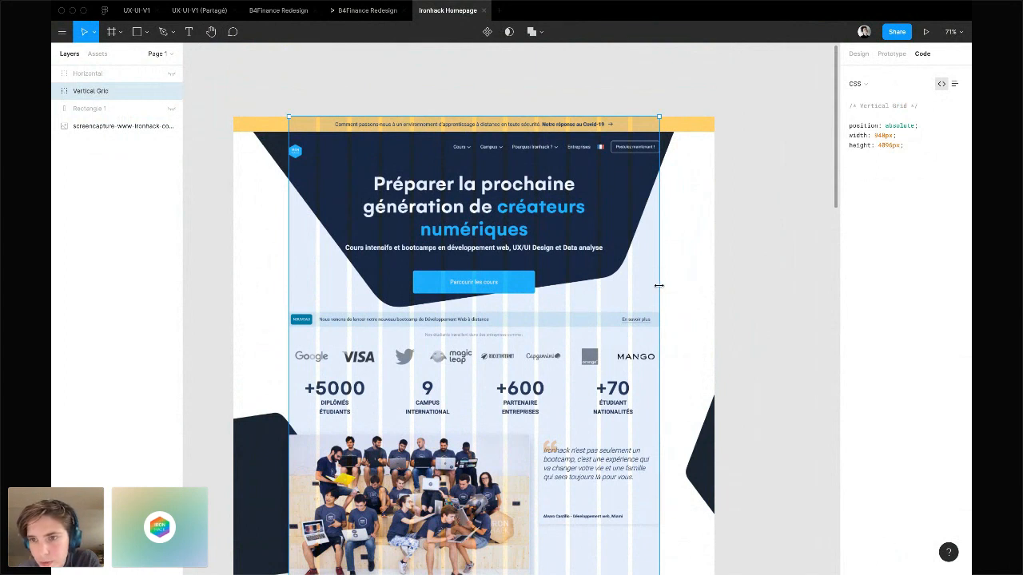
left_click(859, 55)
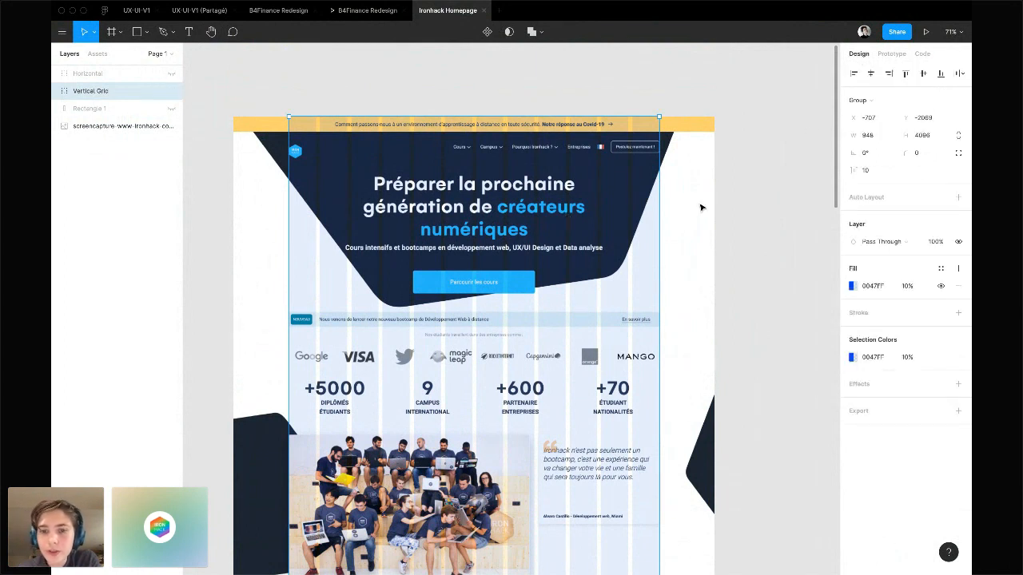
Lower the Vertical Grid's upper edge to the Nos Cours section, shortening the grid to a height of 2834
scroll(700, 208, "down", 2)
scroll(701, 210, "down", 1)
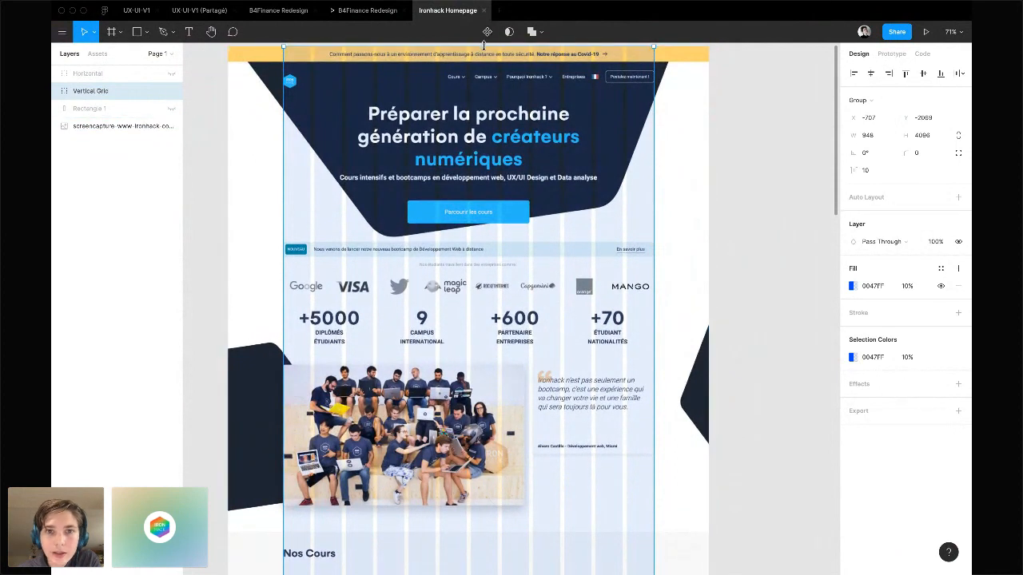
left_click_drag(483, 46, 486, 541)
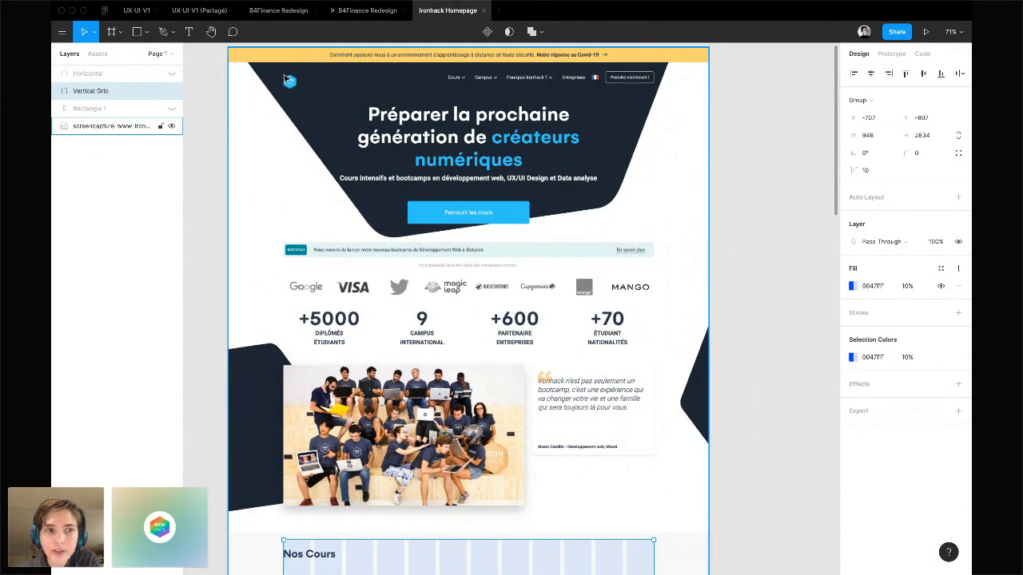
Show the Horizontal layer, and restore the Vertical Grid's upper edge to the top of the homepage at a height of 4096
left_click(171, 75)
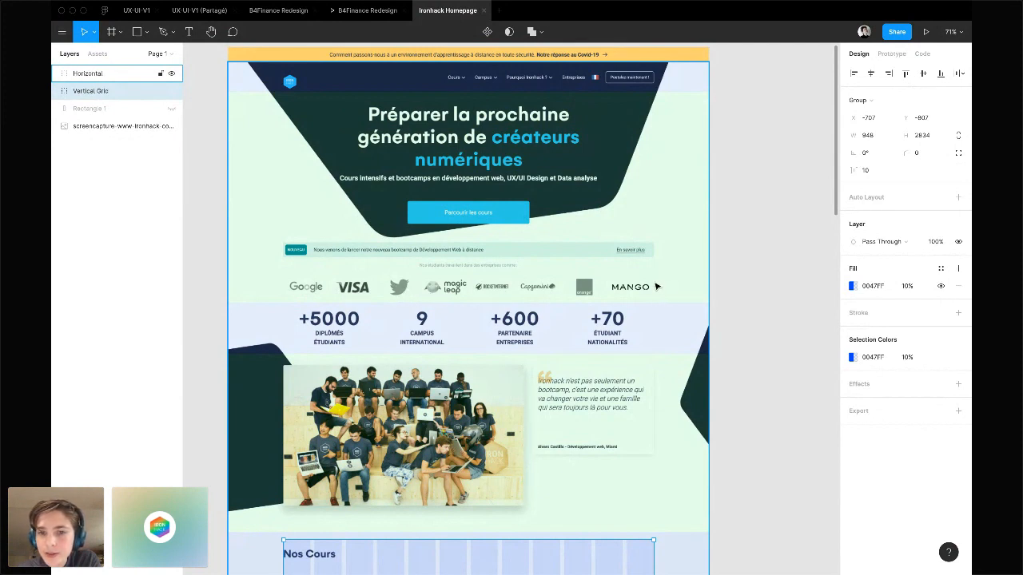
left_click_drag(552, 540, 572, 202)
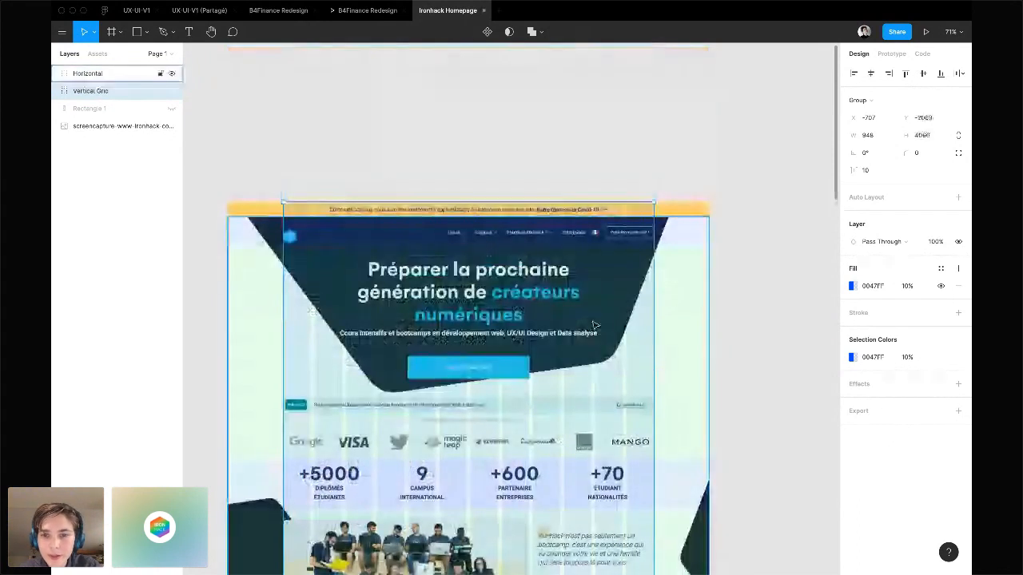
Examine how the homepage sections and their content align with the vertical columns and horizontal bands
scroll(594, 325, "down", 2)
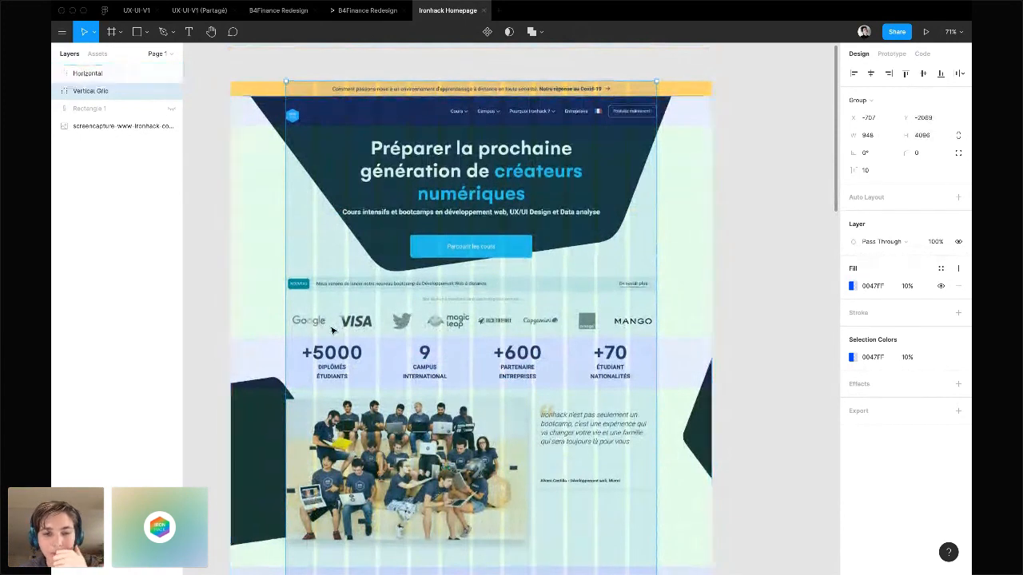
scroll(332, 330, "down", 3)
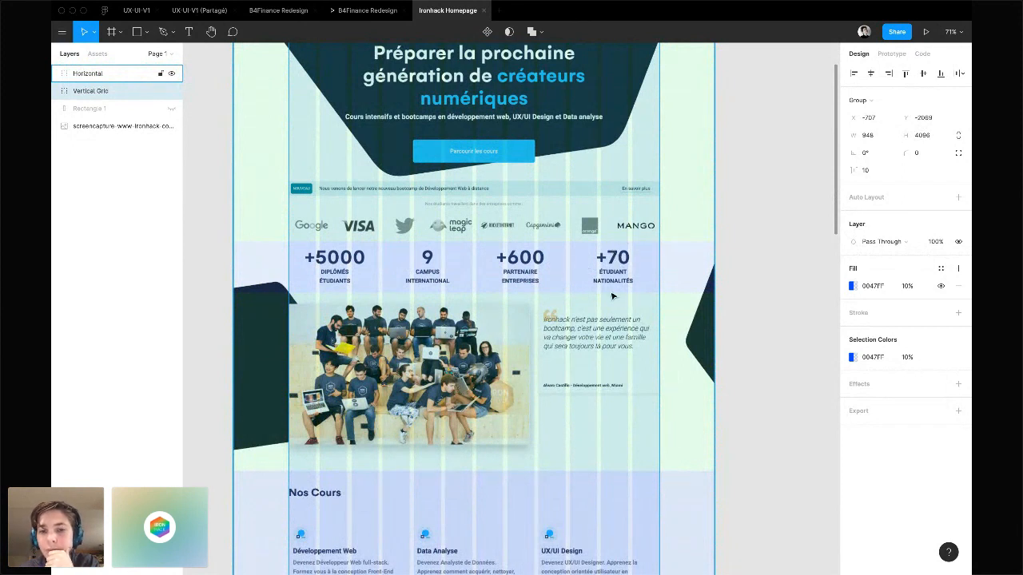
scroll(612, 297, "down", 3)
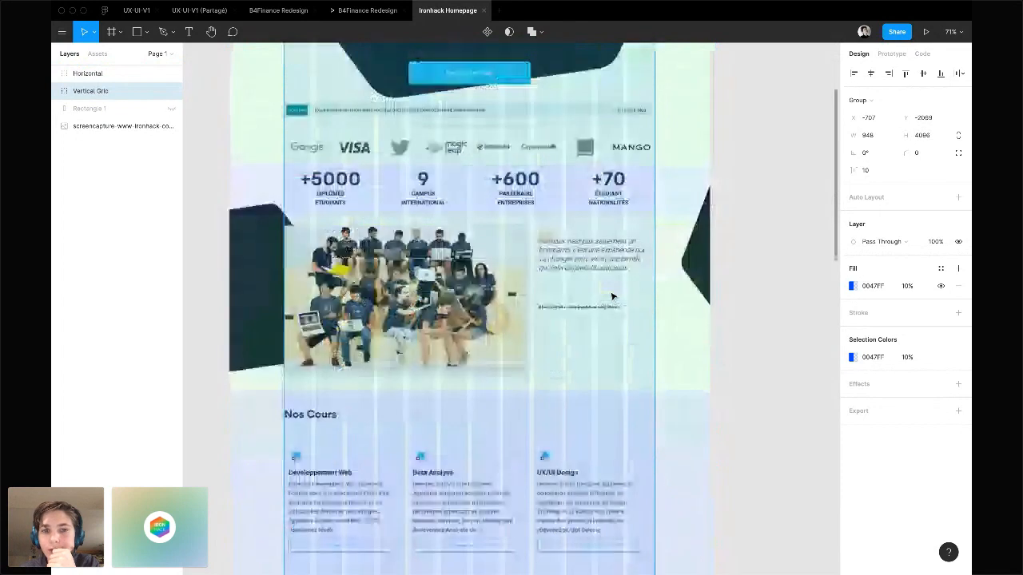
scroll(612, 297, "down", 2)
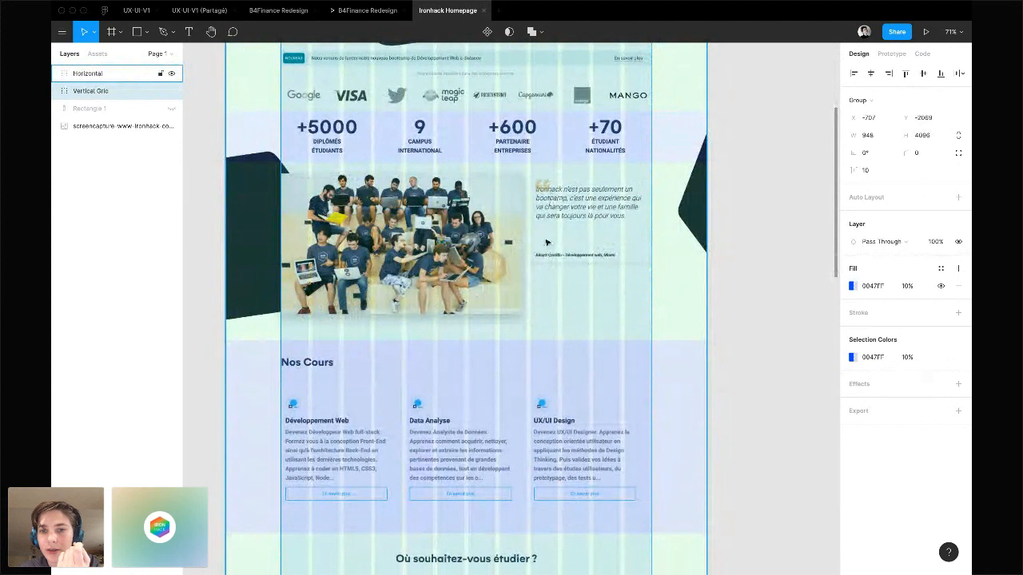
scroll(598, 218, "down", 1)
scroll(598, 217, "down", 4)
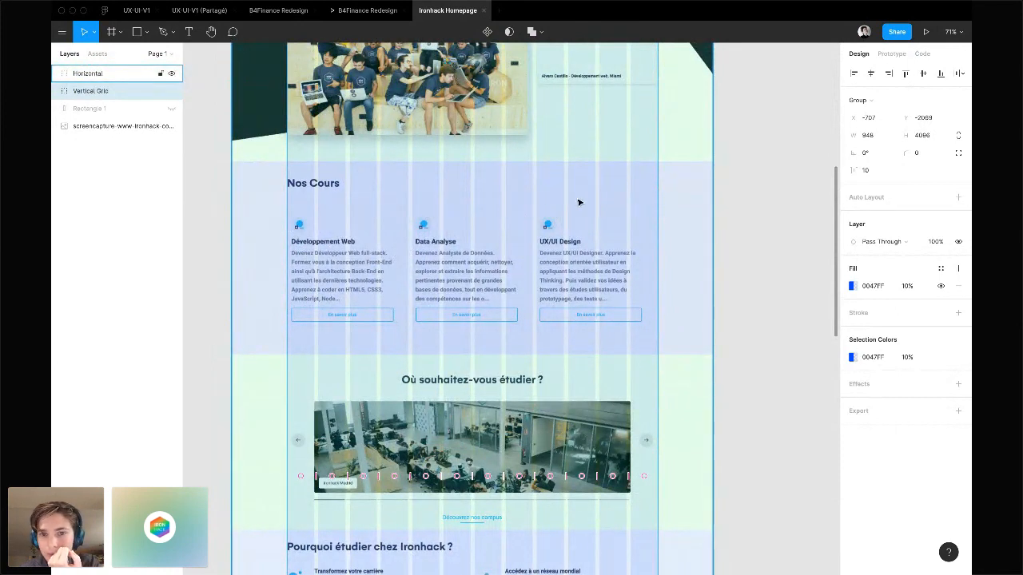
scroll(624, 264, "down", 5)
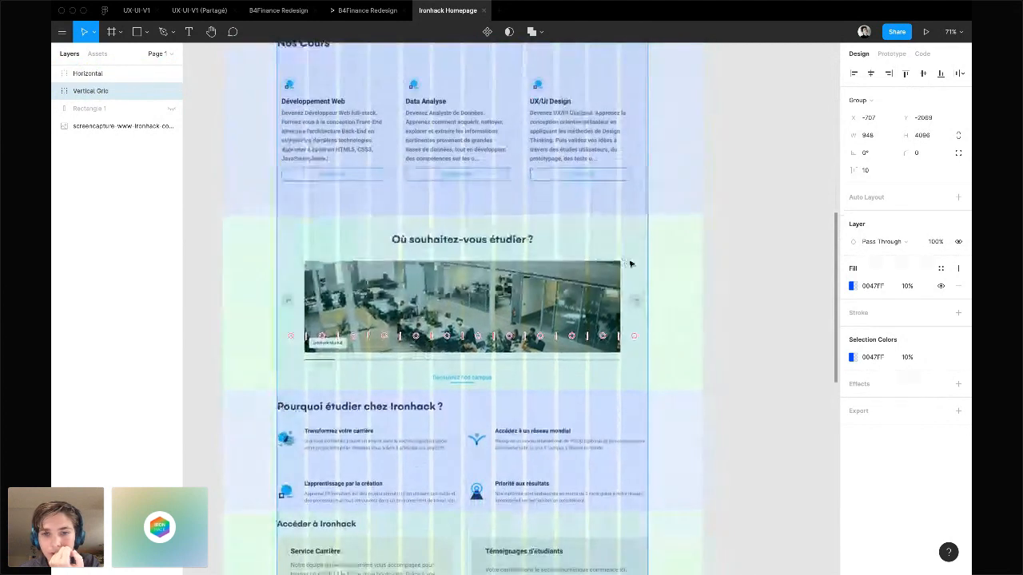
scroll(481, 356, "down", 6)
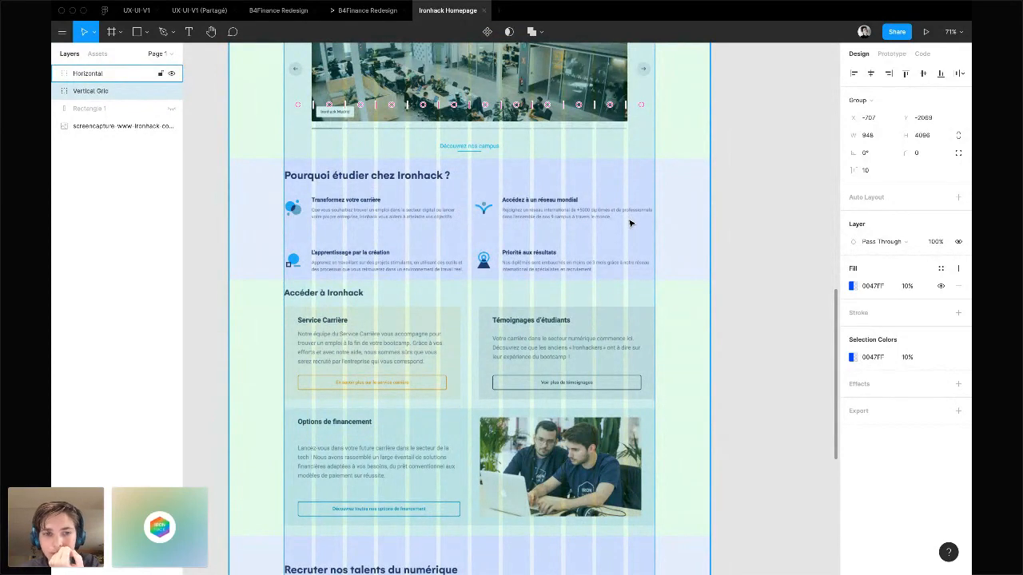
Examine the lower homepage sections down to the footer, and the whole page, against the grid overlays
scroll(608, 264, "down", 2)
scroll(503, 380, "down", 5)
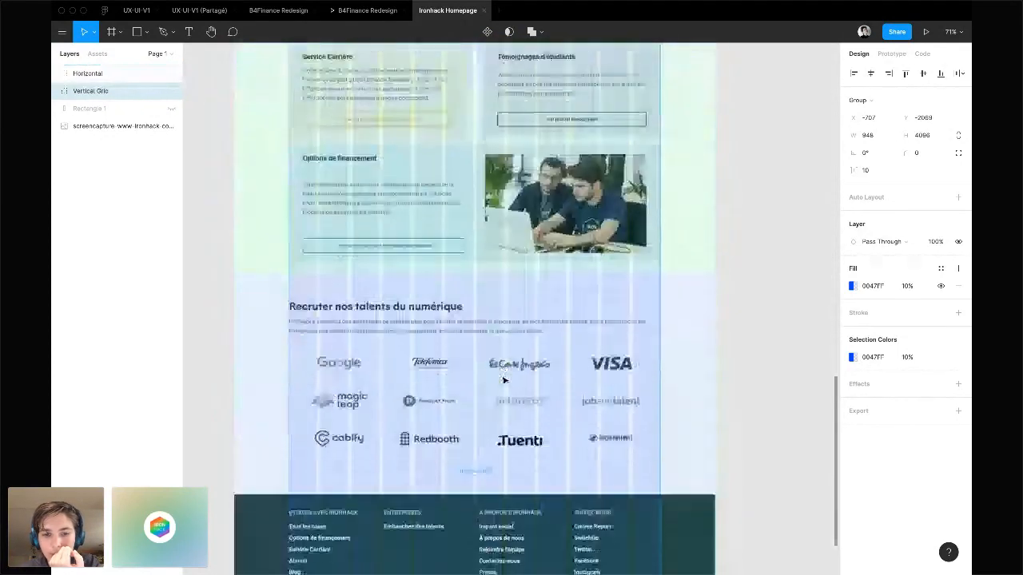
scroll(503, 380, "down", 2)
scroll(504, 379, "down", 3)
scroll(504, 379, "up", 5)
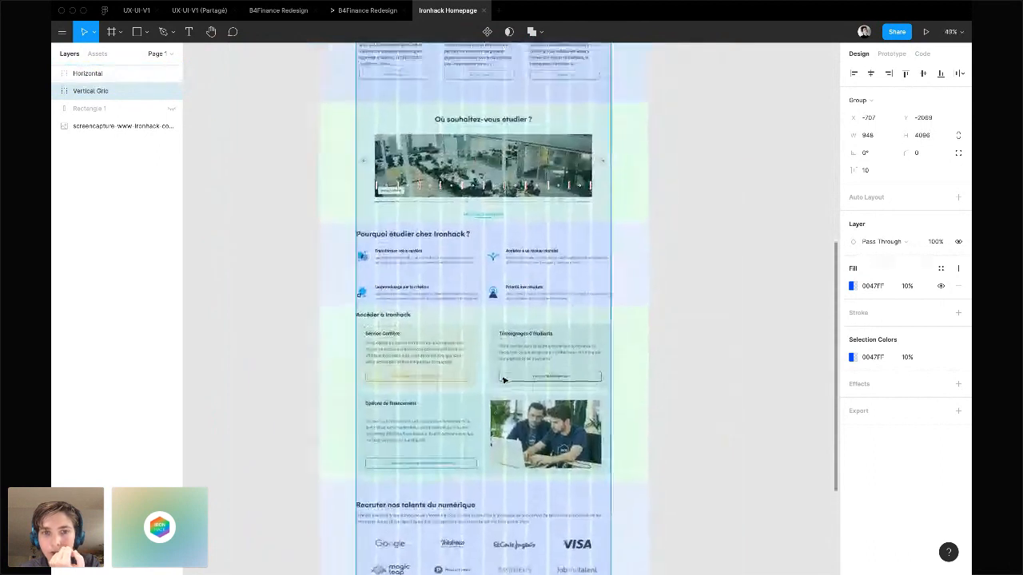
scroll(503, 379, "up", 2)
scroll(503, 380, "down", 5)
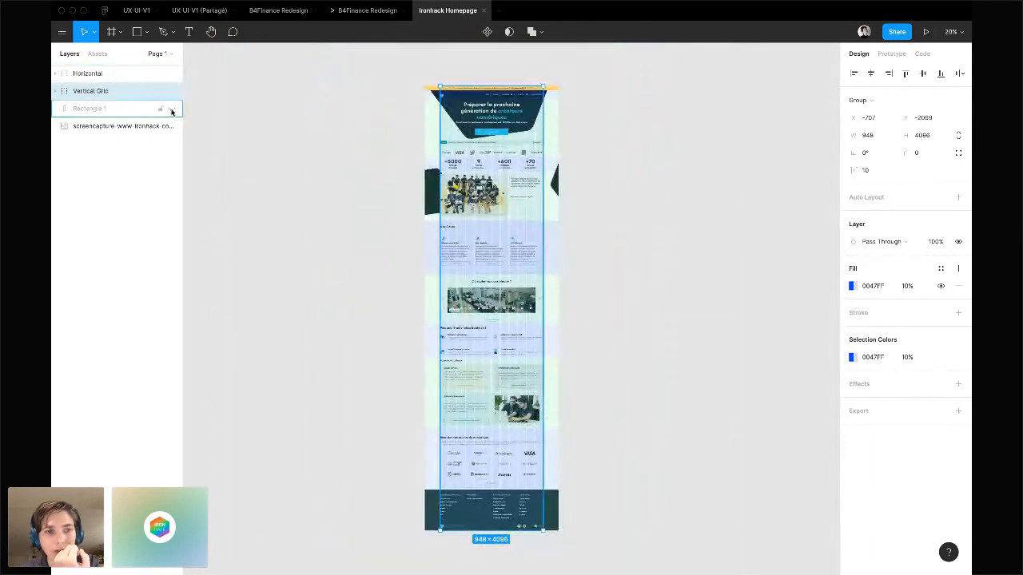
Show the Rectangle 1 content area together with both grids, and hide it again
left_click(171, 111)
left_click(597, 234)
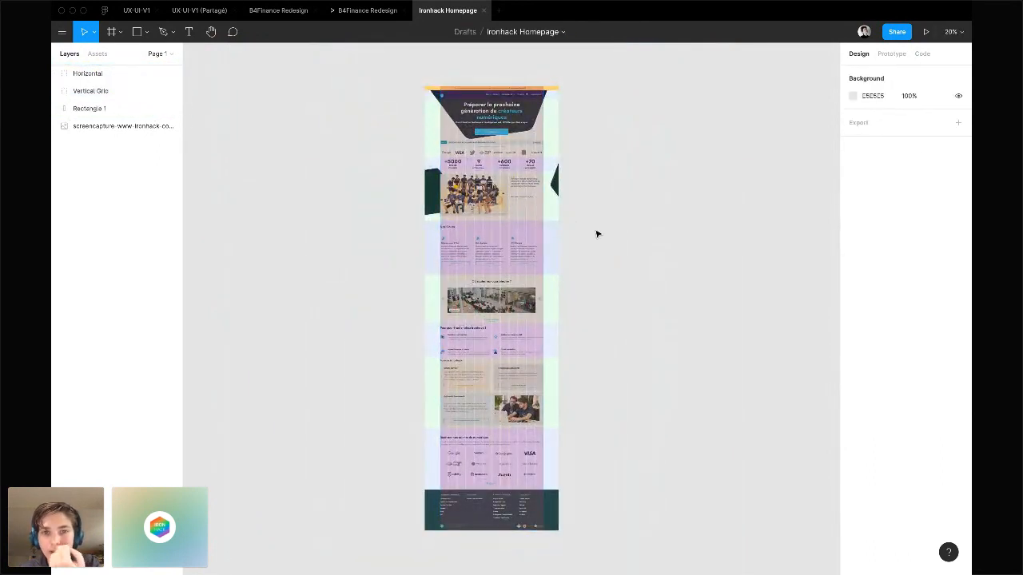
left_click(171, 108)
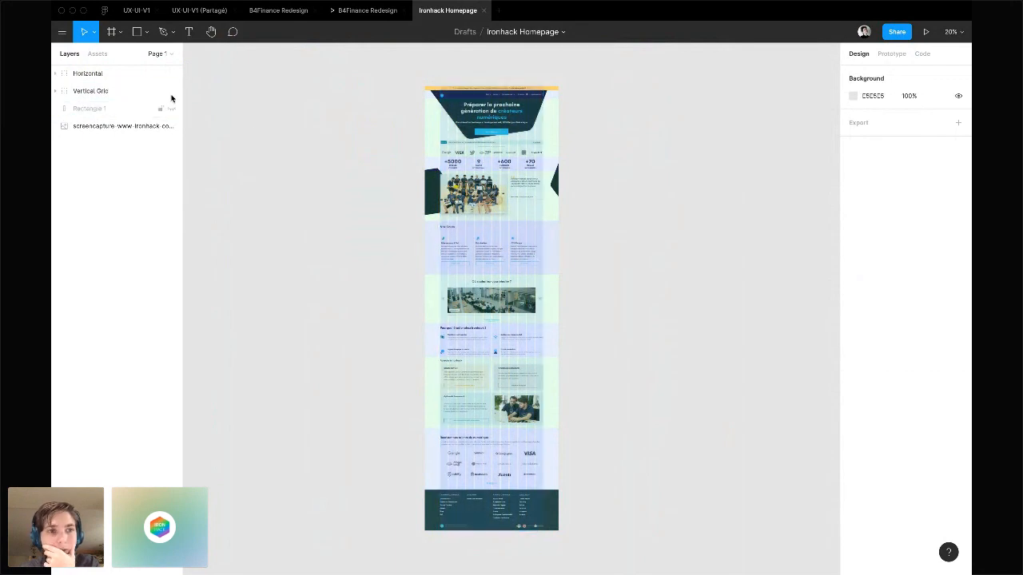
Hide the Vertical Grid and Horizontal layers to leave the homepage screenshot without grids
left_click(171, 91)
left_click(171, 73)
scroll(384, 230, "right", 3)
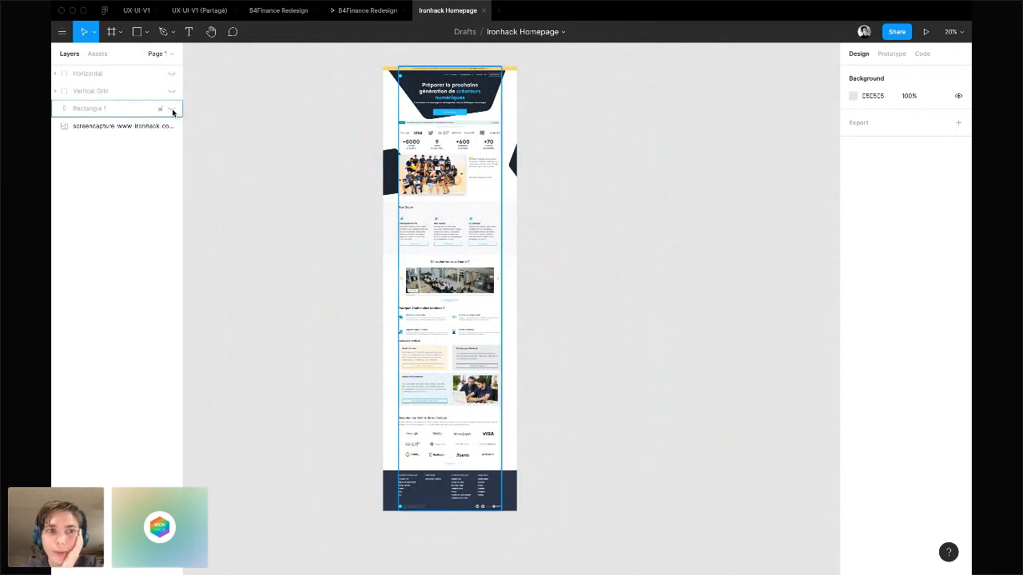
Show the Rectangle 1 overlay alone over the homepage to review the content width, and hide it again
left_click(171, 109)
left_click(172, 109)
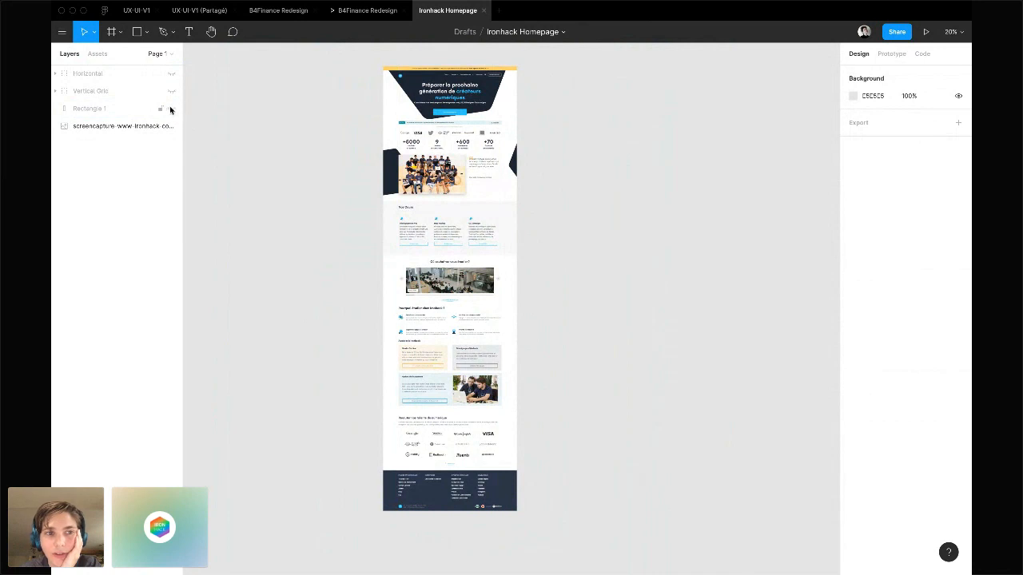
left_click(172, 110)
left_click(166, 108)
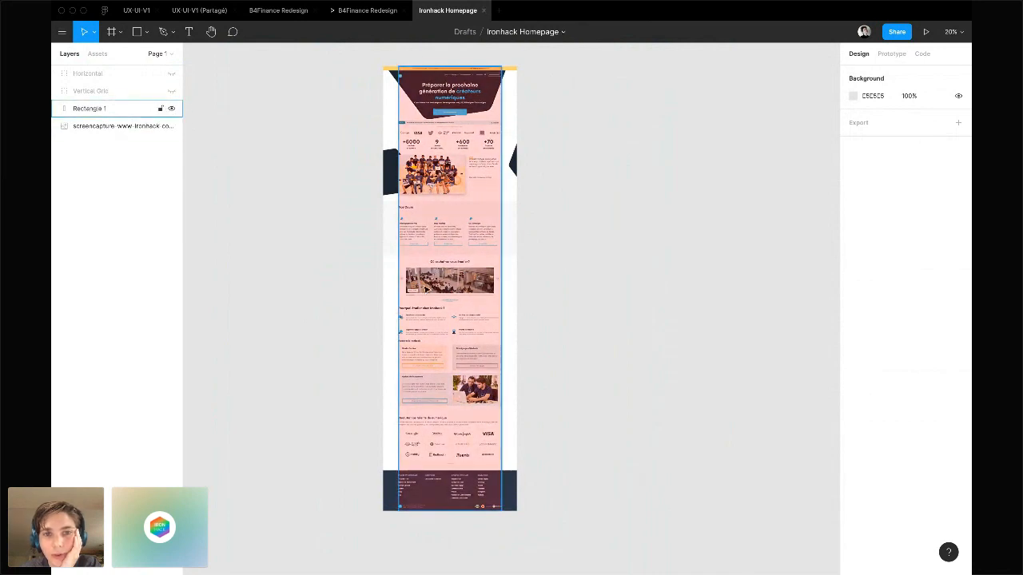
scroll(445, 264, "up", 1)
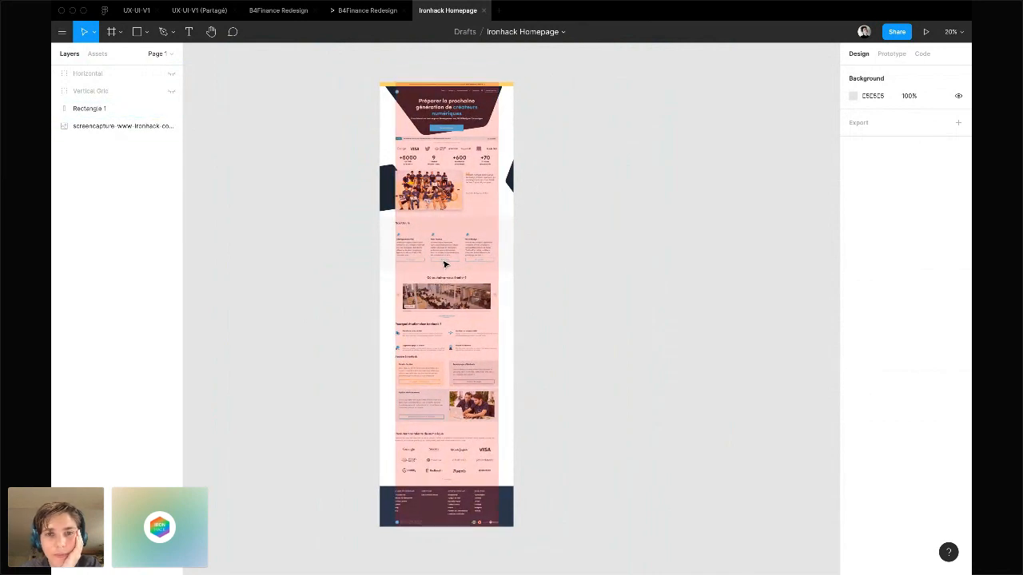
scroll(446, 264, "right", 2)
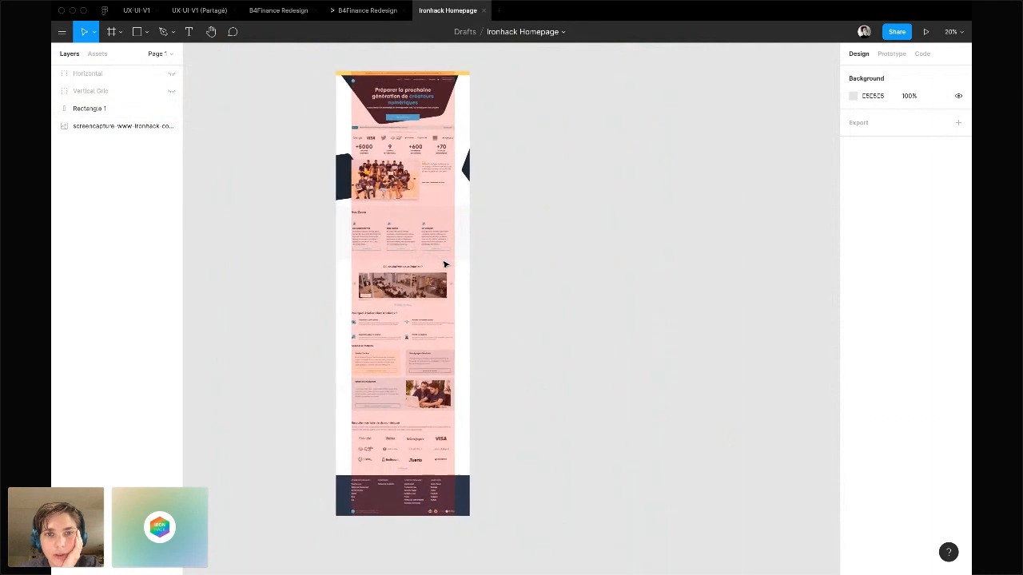
left_click(172, 109)
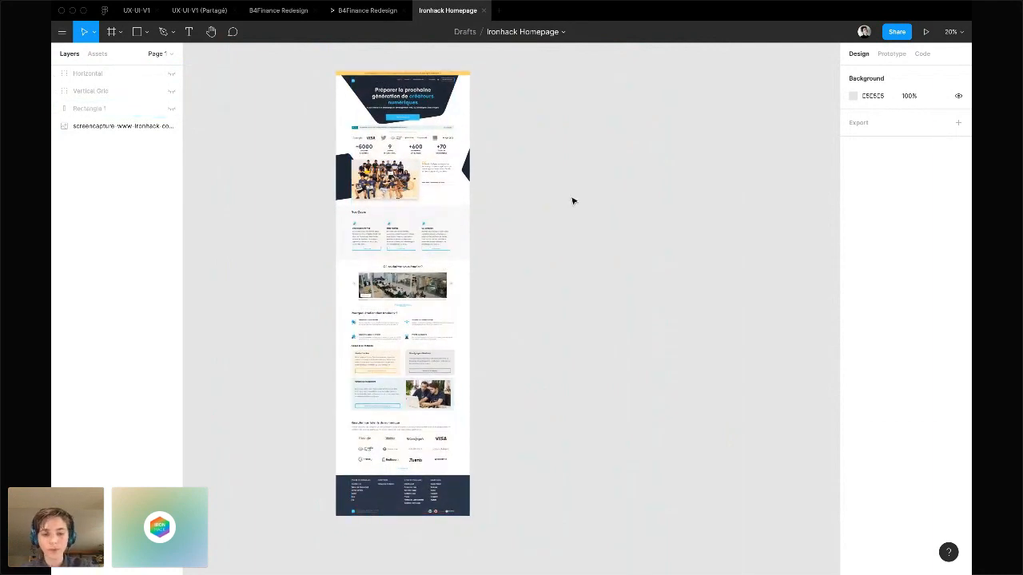
Draw a freehand frame of about 1156 × 4096 to the right of the homepage screenshot, matching its height
key("f")
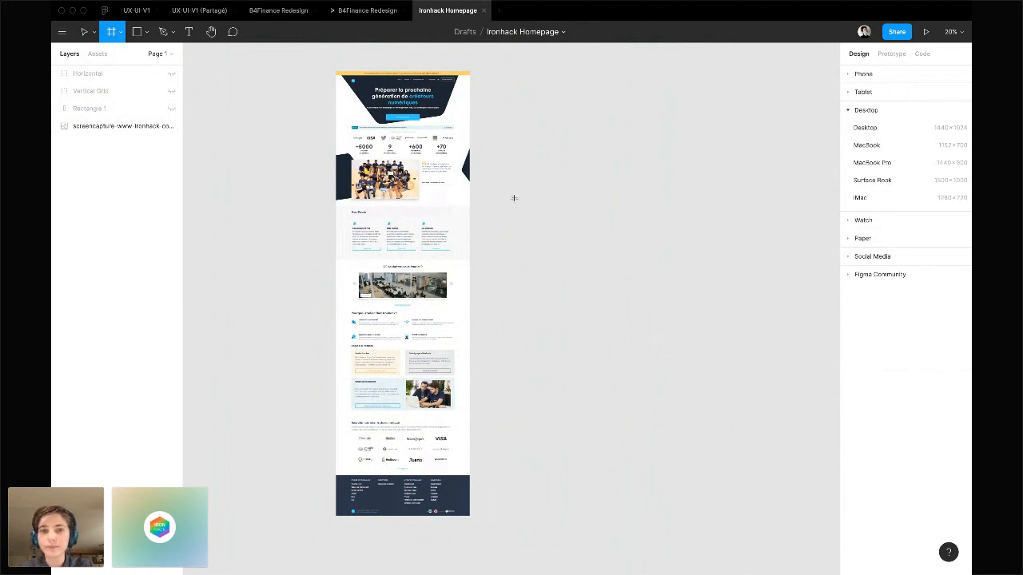
scroll(514, 197, "right", 2)
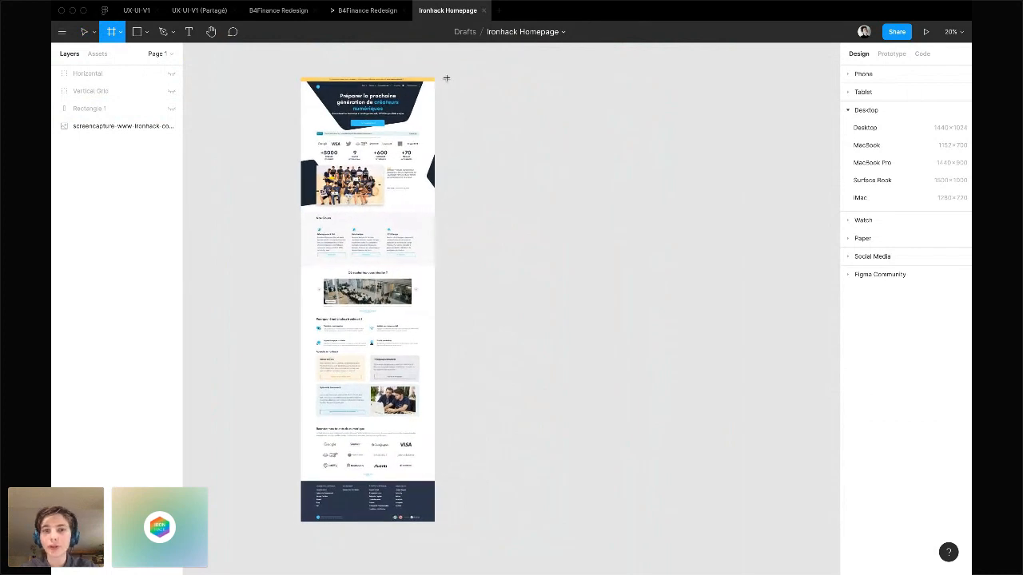
mouse_move(446, 77)
left_mouse_down()
mouse_move(647, 400)
mouse_move(609, 528)
mouse_move(582, 527)
mouse_move(731, 533)
mouse_move(670, 323)
mouse_move(541, 506)
mouse_move(585, 505)
mouse_move(597, 333)
mouse_move(572, 523)
left_mouse_up()
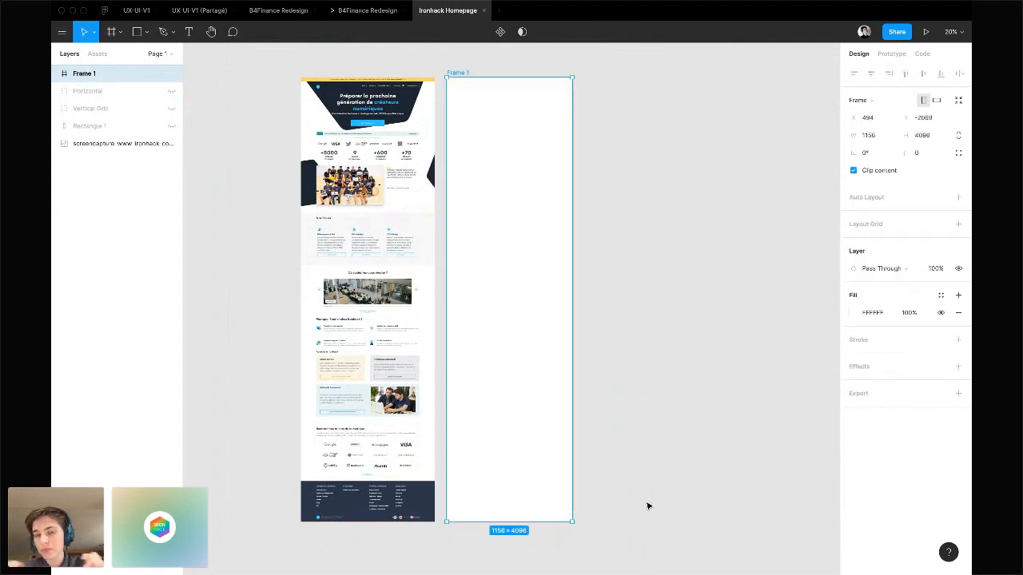
Add a MacBook Pro preset frame beside the freehand frame, align their upper edges, and extend its height to 4096
left_click(594, 389)
key("f")
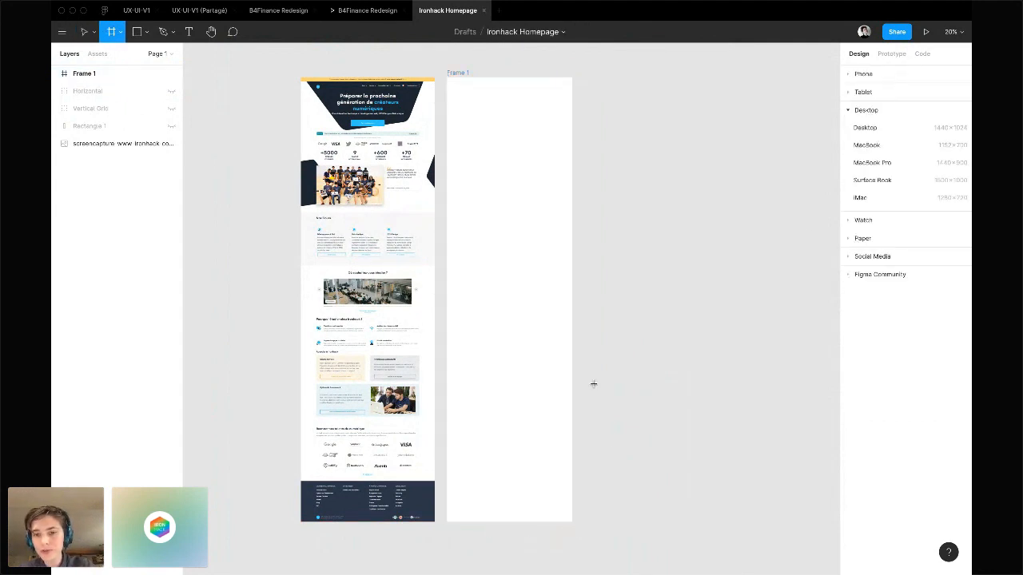
left_click(872, 163)
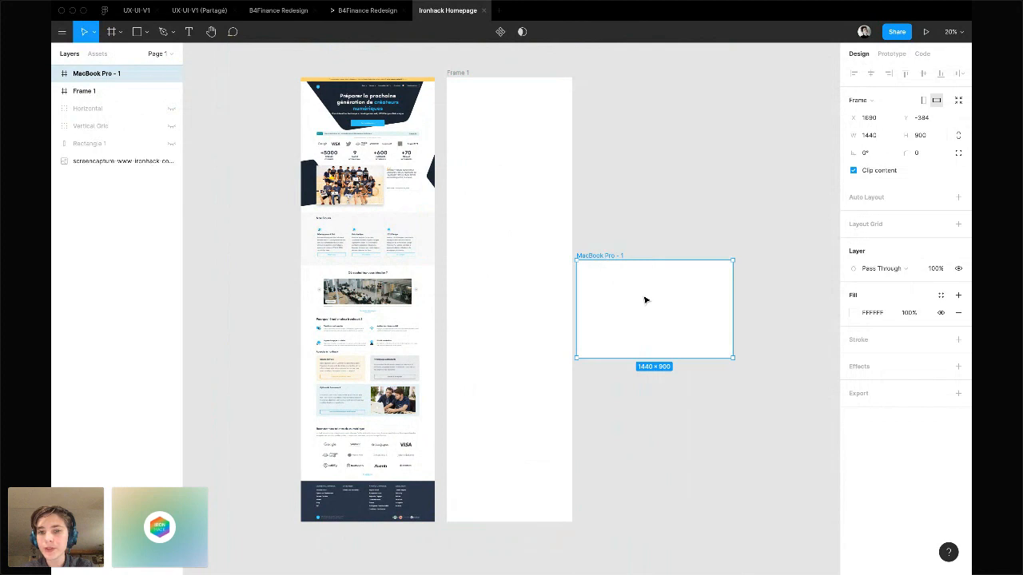
left_click_drag(646, 300, 651, 115)
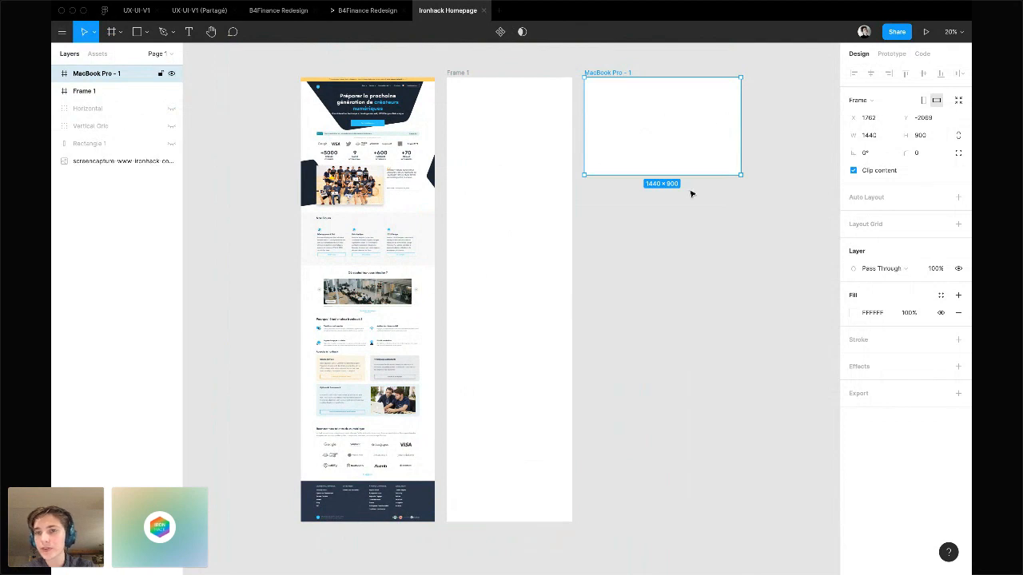
left_click_drag(653, 174, 667, 521)
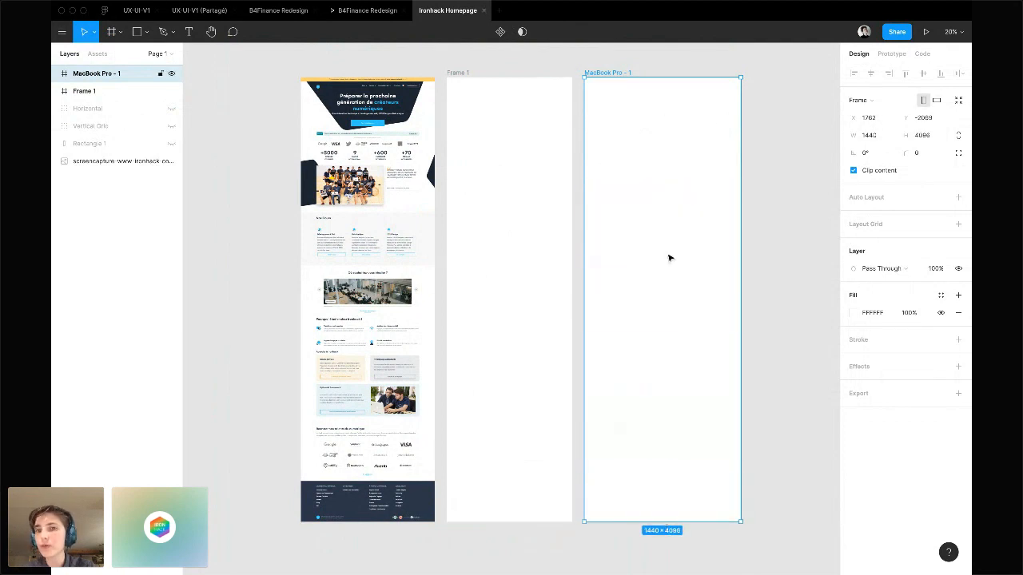
Delete the freehand frame and move the MacBook Pro frame beside the homepage screenshot
left_click(521, 170)
key("Delete")
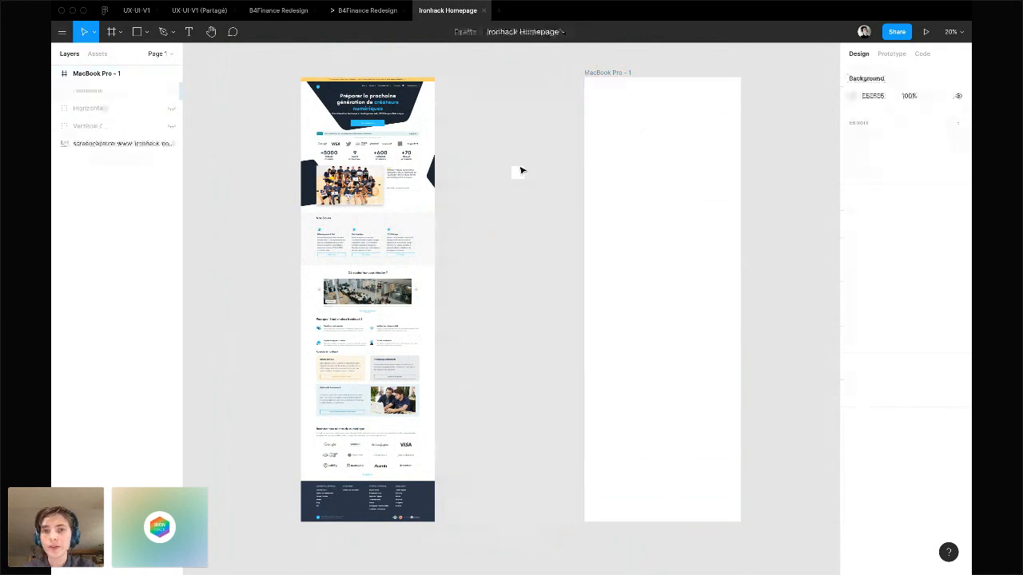
left_click_drag(653, 152, 500, 157)
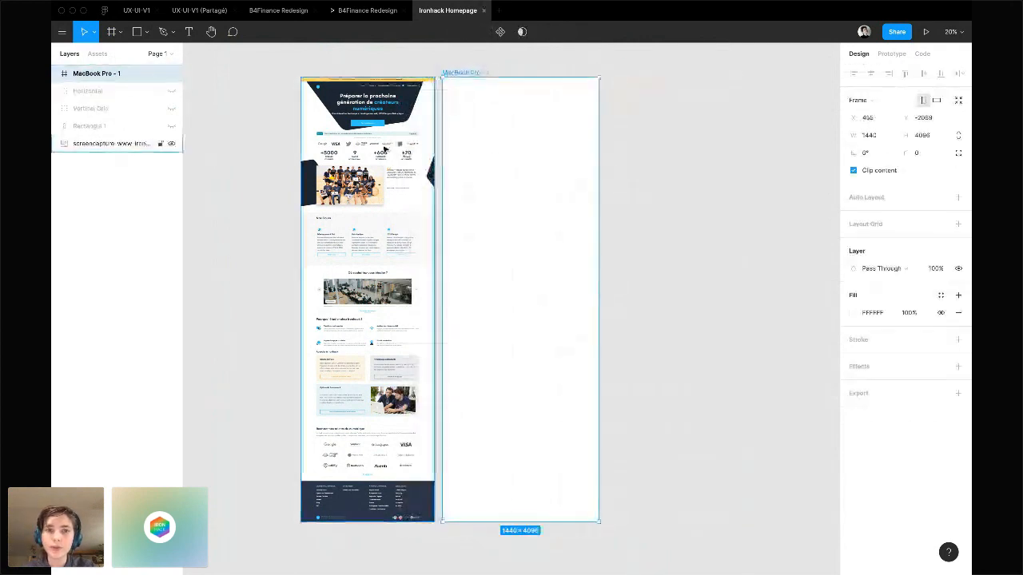
left_click_drag(383, 149, 537, 150)
key("super+z")
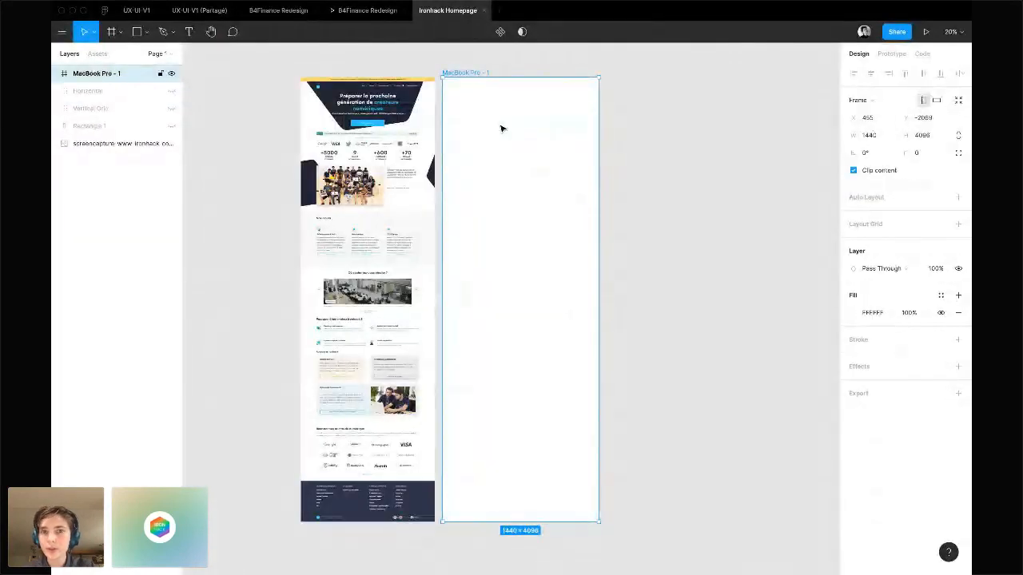
Replace the MacBook Pro frame with a 1152 × 700 MacBook preset frame, aligned to the homepage screenshot's upper-left corner
key("Delete")
key("f")
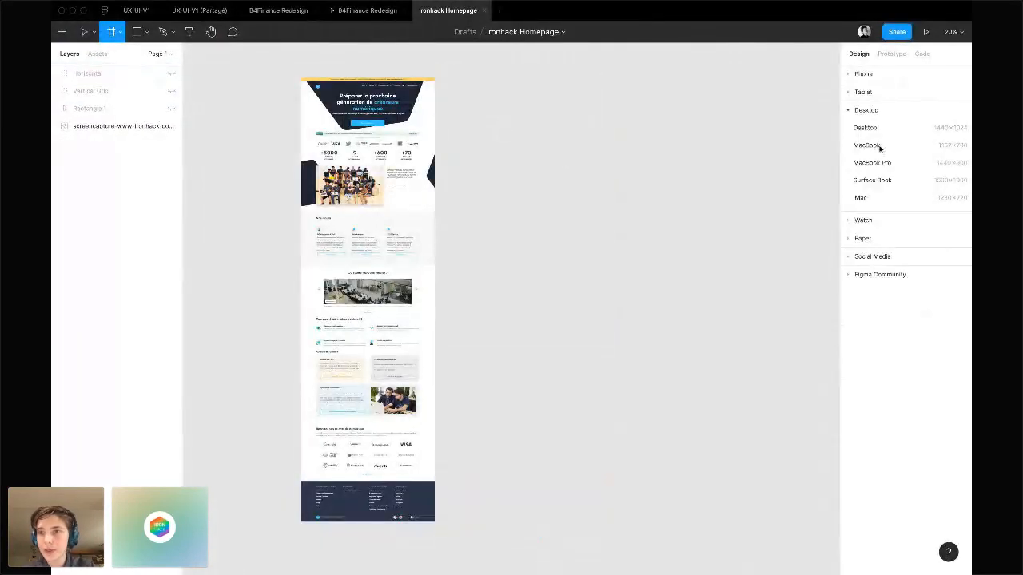
left_click(879, 147)
left_click_drag(502, 317, 357, 122)
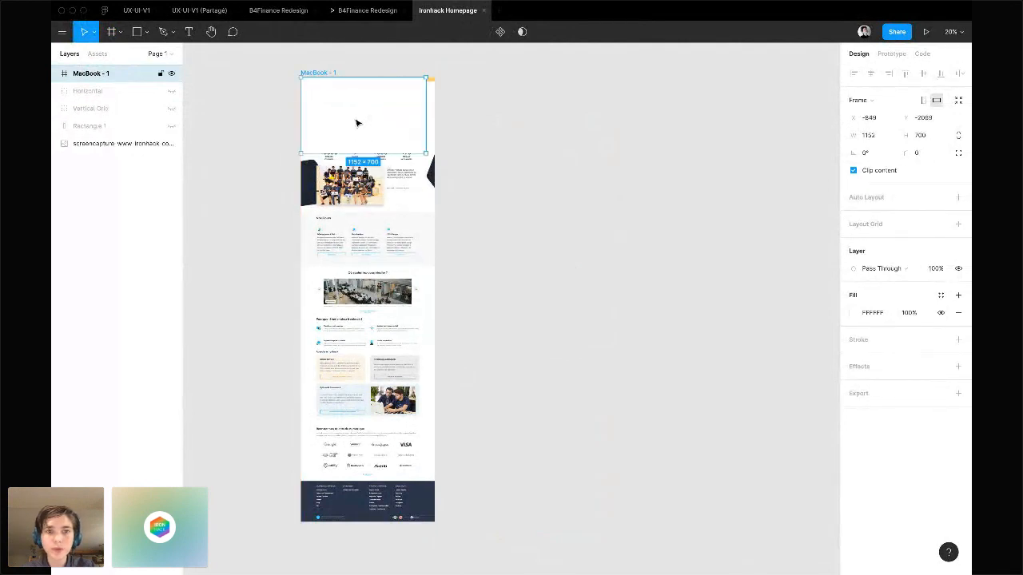
Resize the MacBook frame to 1231 × 4096 to match the homepage, and place it beside the screenshot with upper edges aligned
left_click_drag(424, 133, 528, 160)
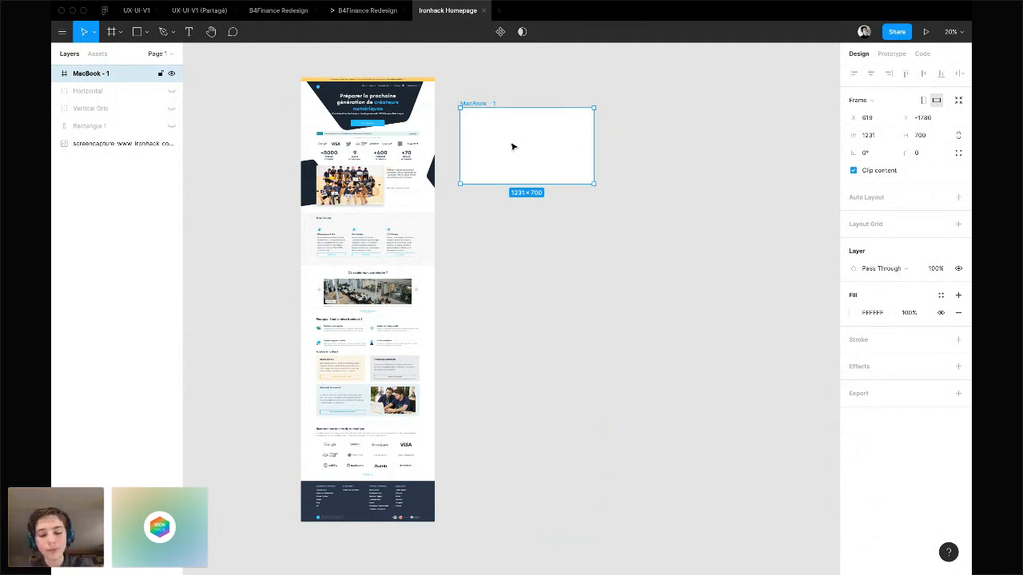
left_click_drag(513, 146, 572, 156)
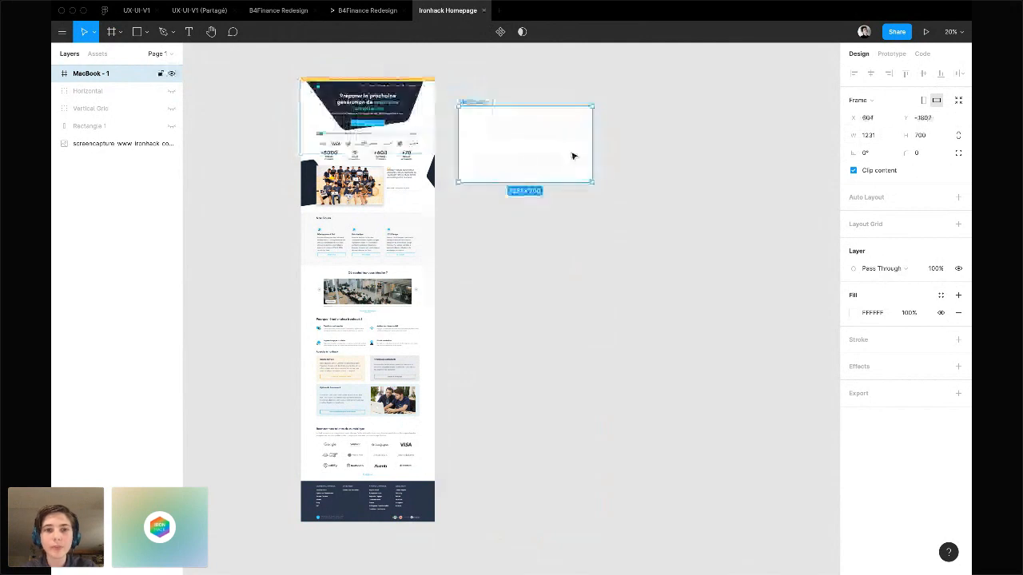
scroll(508, 136, "up", 3)
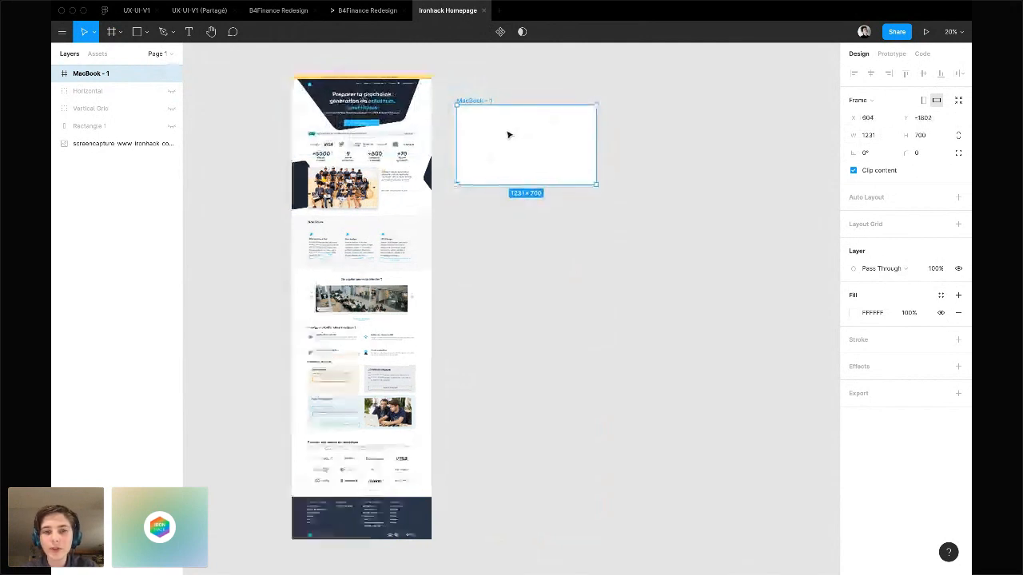
scroll(510, 160, "down", 3)
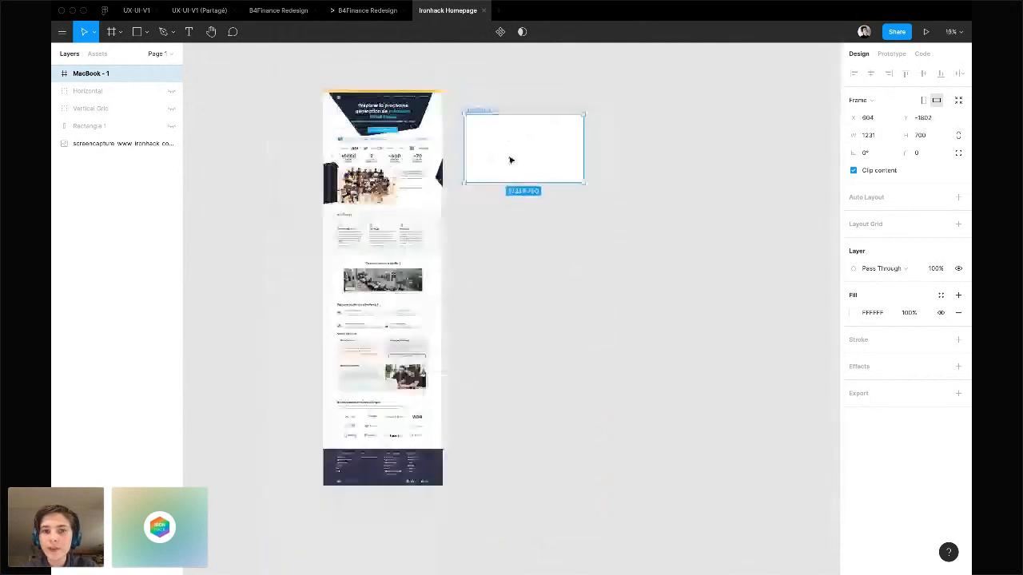
left_click_drag(511, 157, 505, 485)
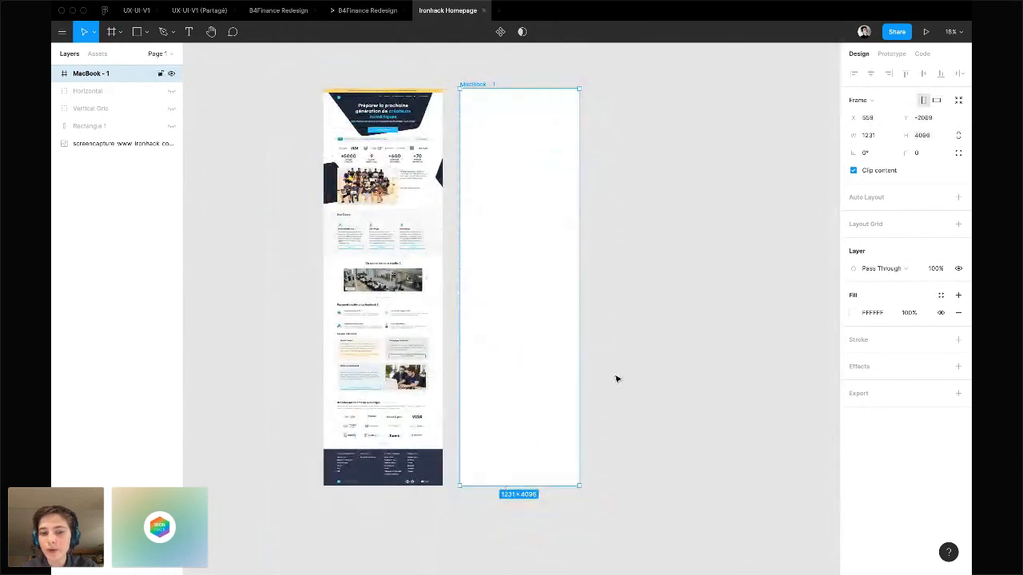
left_click(644, 349)
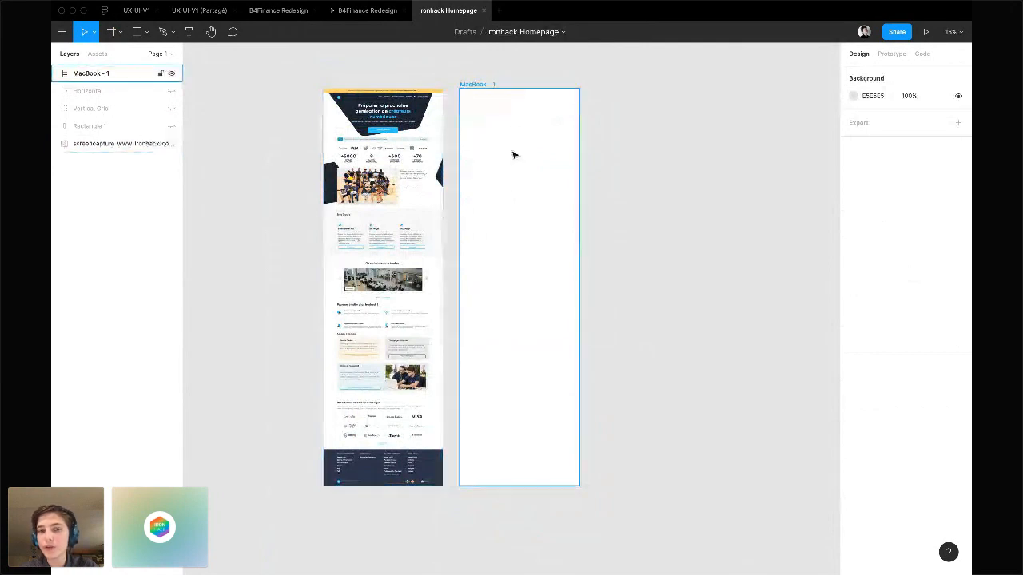
Rename the MacBook frame as Homepage
left_click(514, 153)
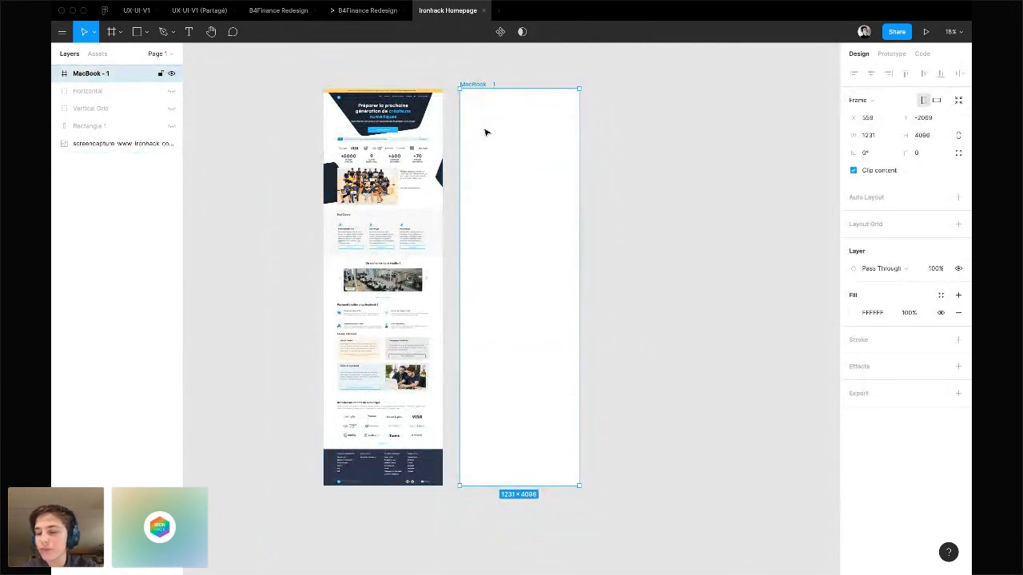
scroll(485, 133, "up", 2)
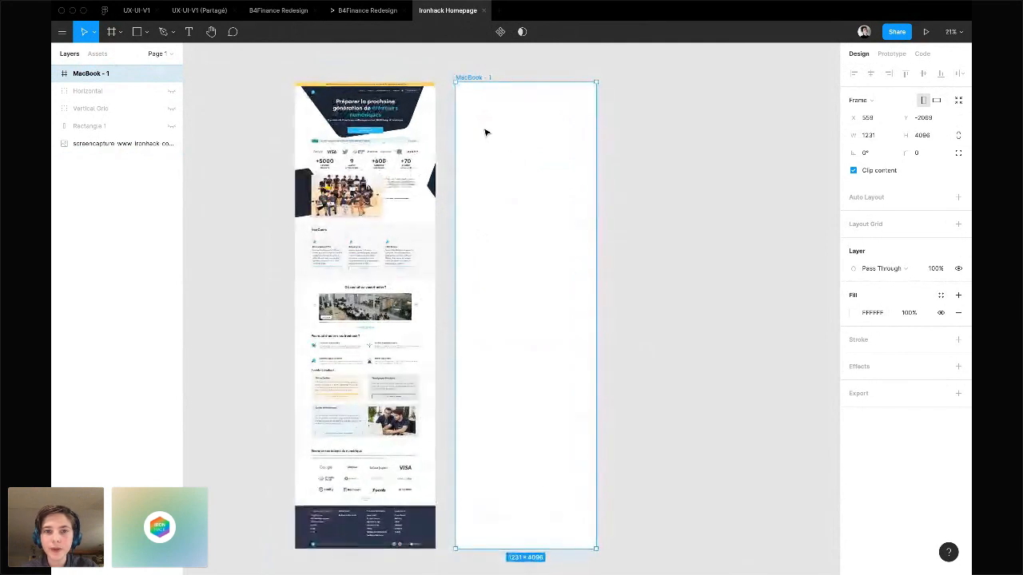
left_click(641, 181)
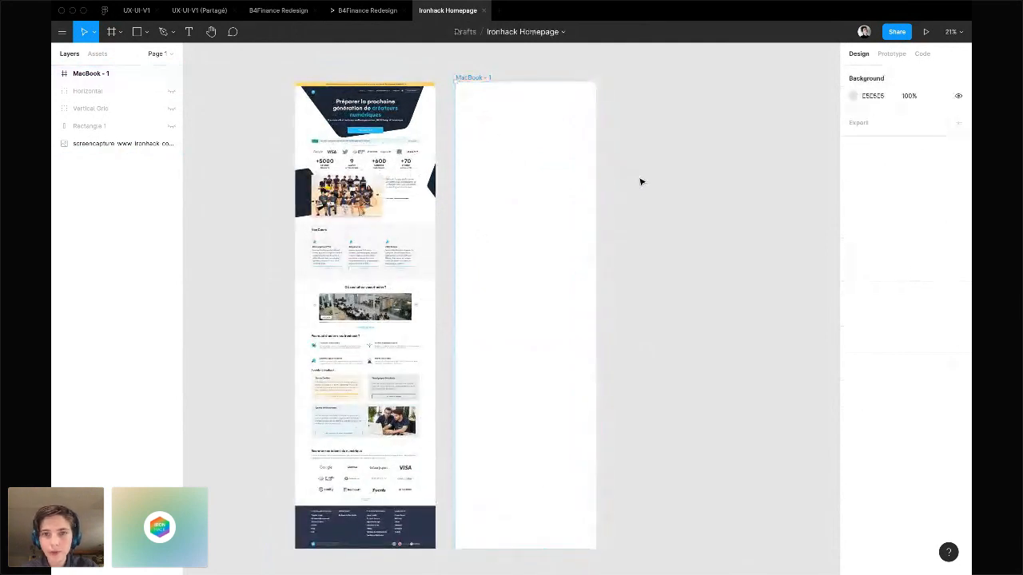
double_click(480, 79)
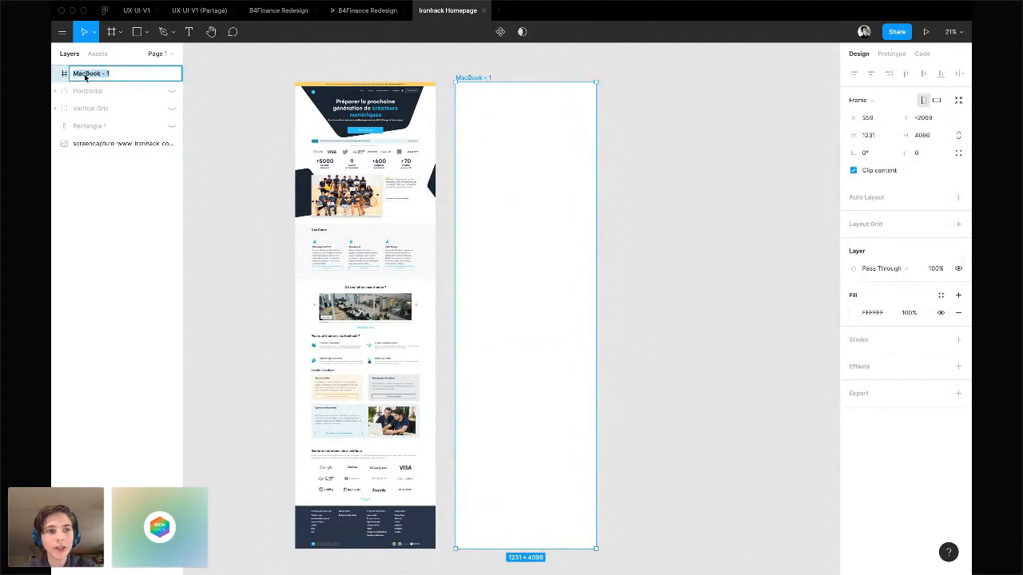
left_click(238, 103)
double_click(105, 73)
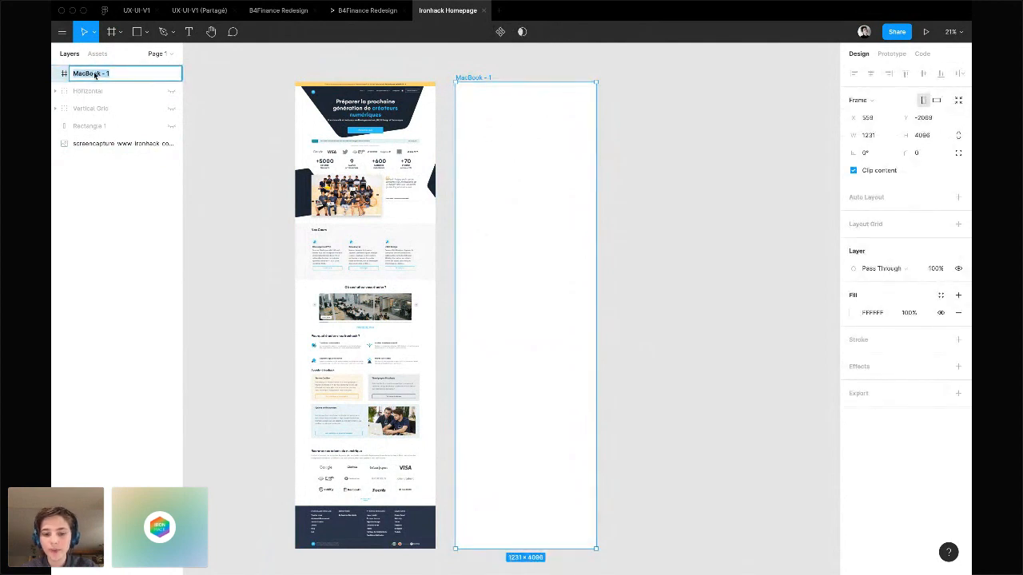
type("Homep")
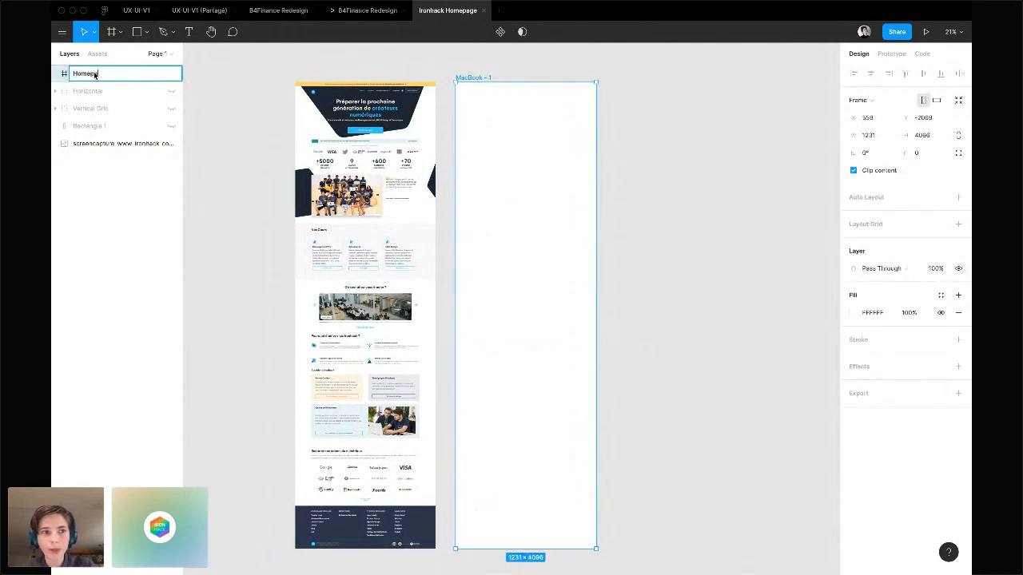
type("age")
key("Return")
left_click(214, 177)
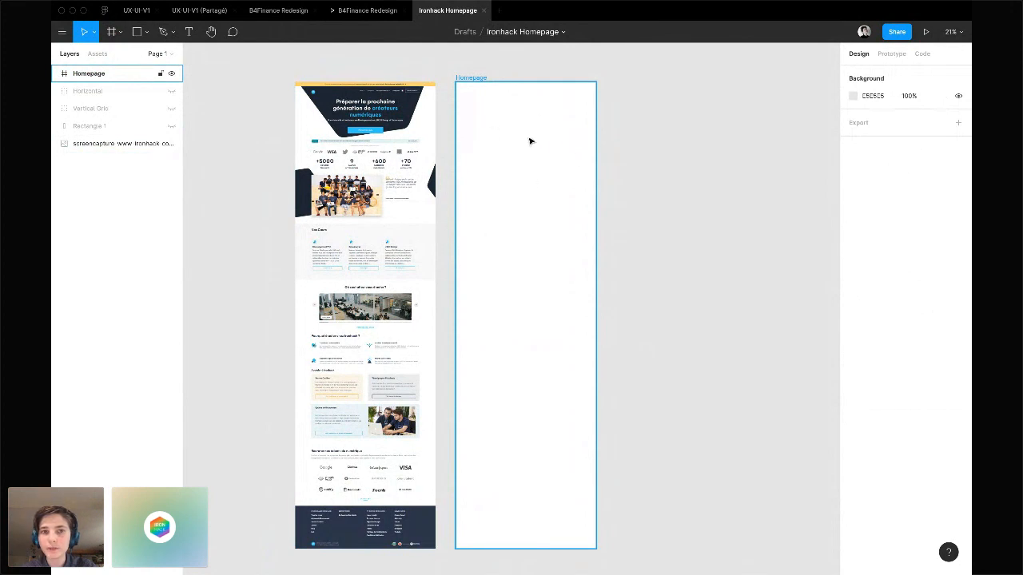
Paste a copy of the homepage screenshot into the Homepage frame and align it with the frame's upper-left corner at 0, 0
scroll(530, 141, "up", 5)
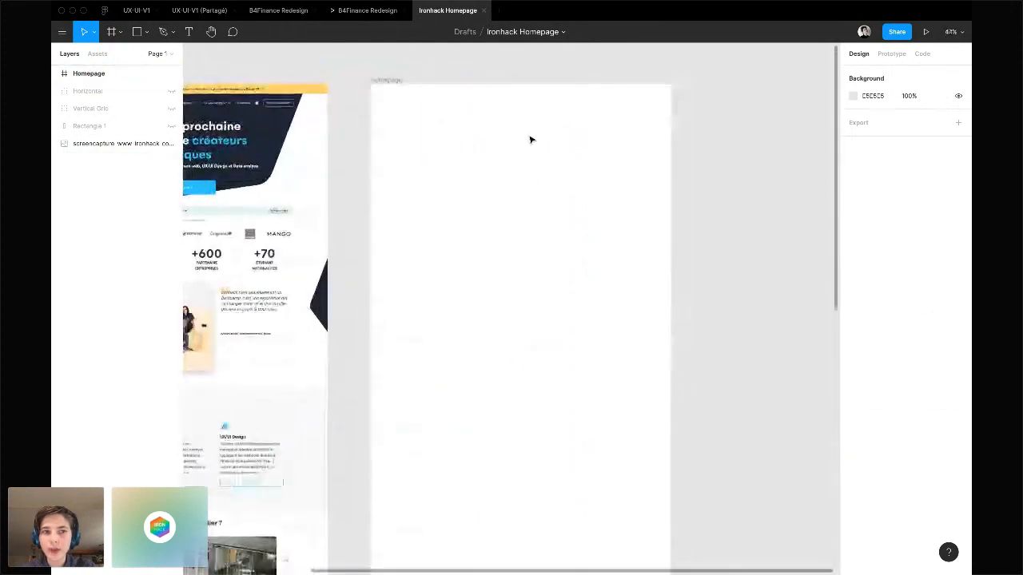
scroll(531, 140, "left", 1)
scroll(491, 167, "left", 2)
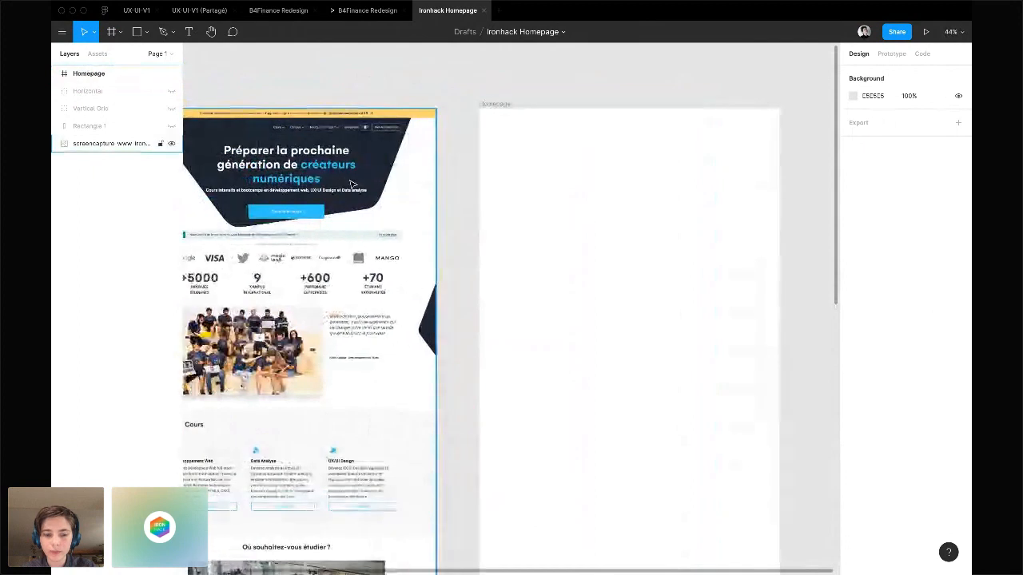
left_click(350, 185)
key("ctrl+v")
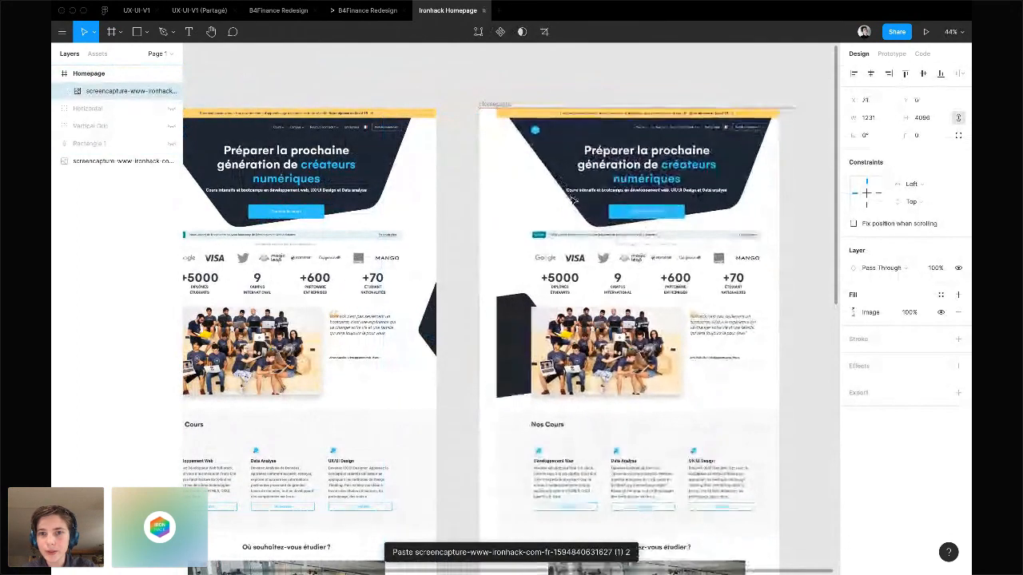
left_click_drag(574, 201, 531, 170)
scroll(585, 215, "right", 2)
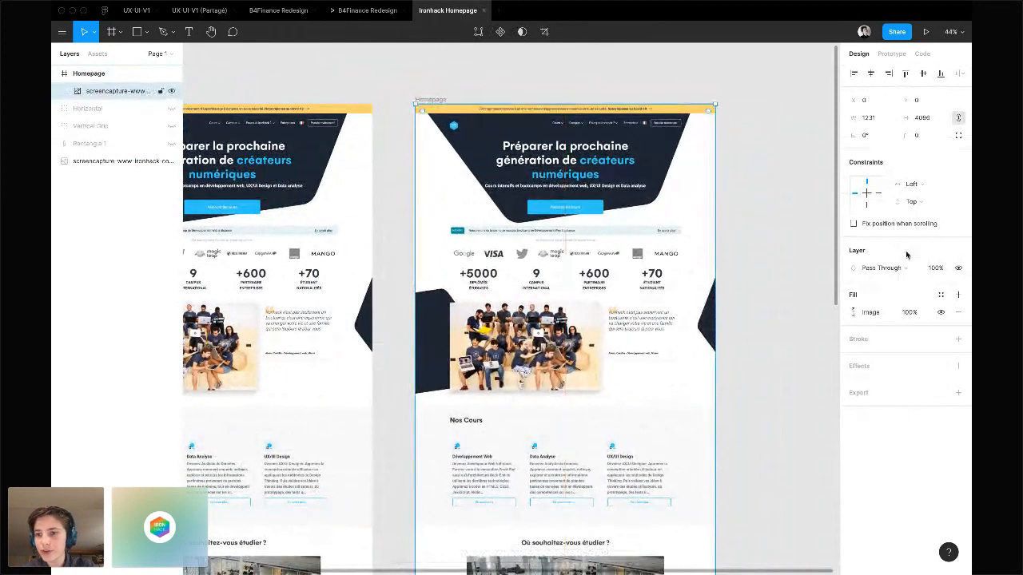
Set the layer opacity of the screenshot copy inside the Homepage frame to 20%
left_click(934, 269)
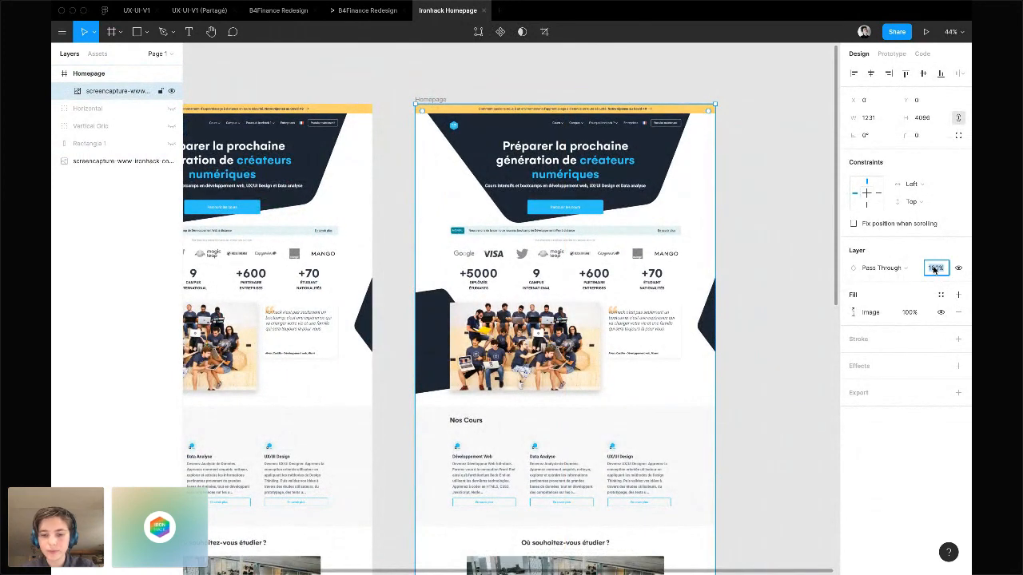
type("20")
key("Return")
left_click(782, 222)
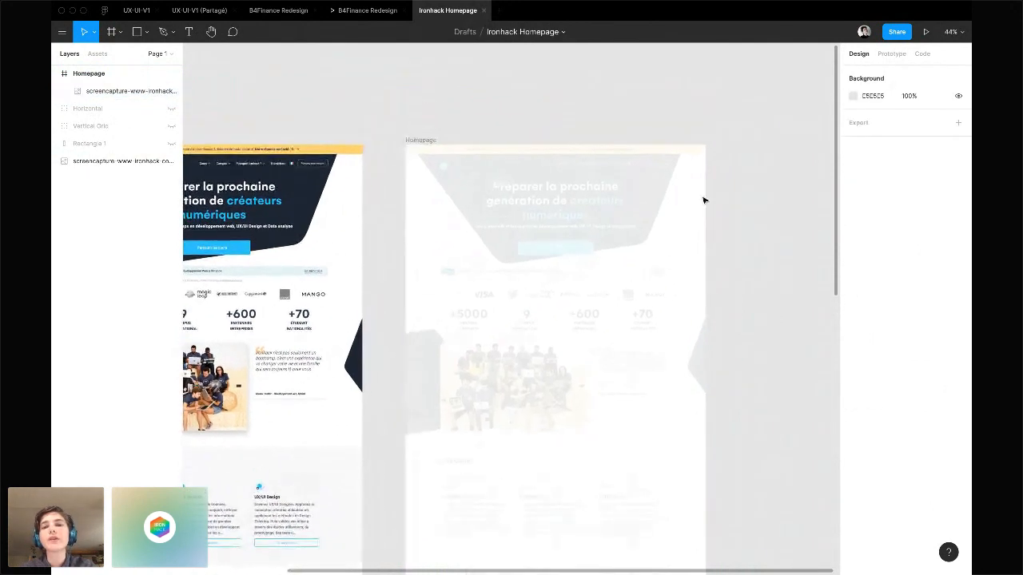
Draw a full-width rectangle of about 1231 × 36 over the faded banner along the Homepage frame's upper edge
scroll(626, 172, "up", 3)
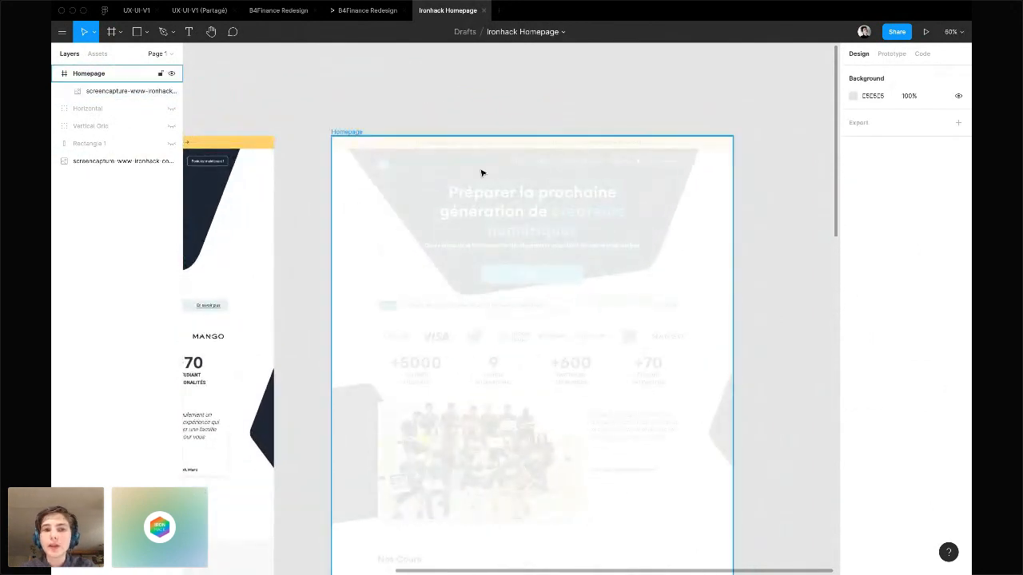
scroll(482, 166, "left", 5)
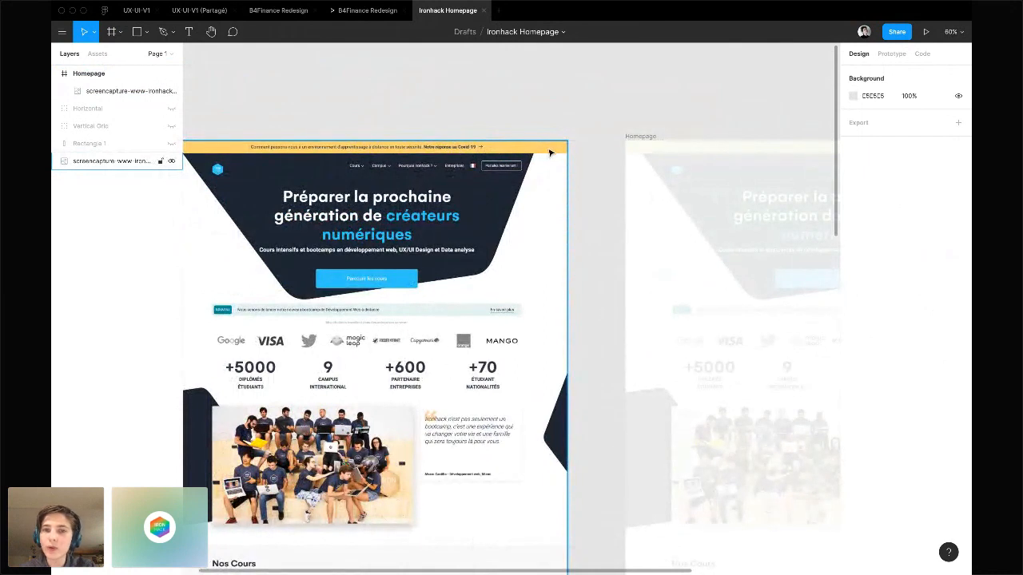
scroll(550, 152, "left", 1)
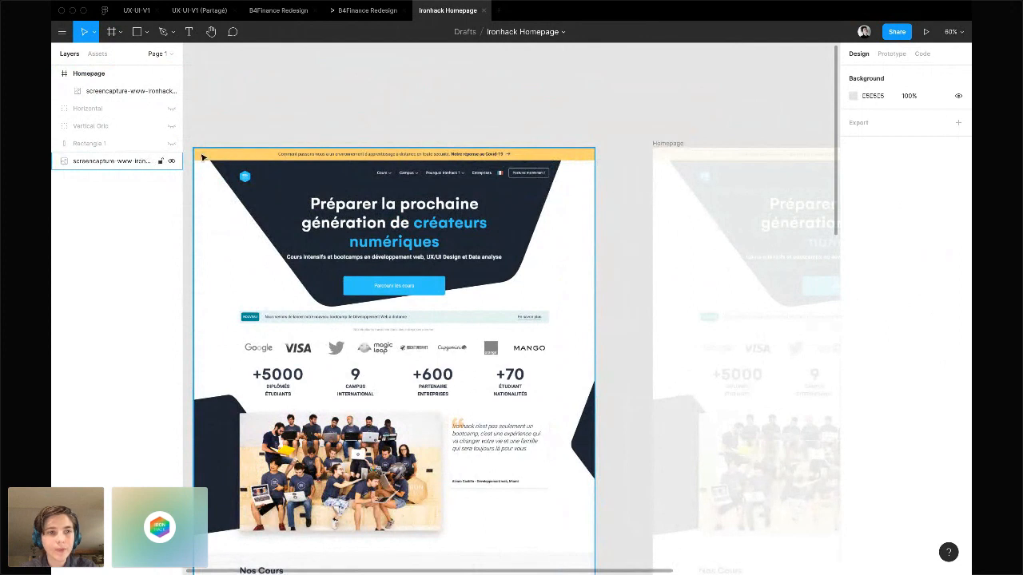
left_click(477, 132)
left_click(138, 32)
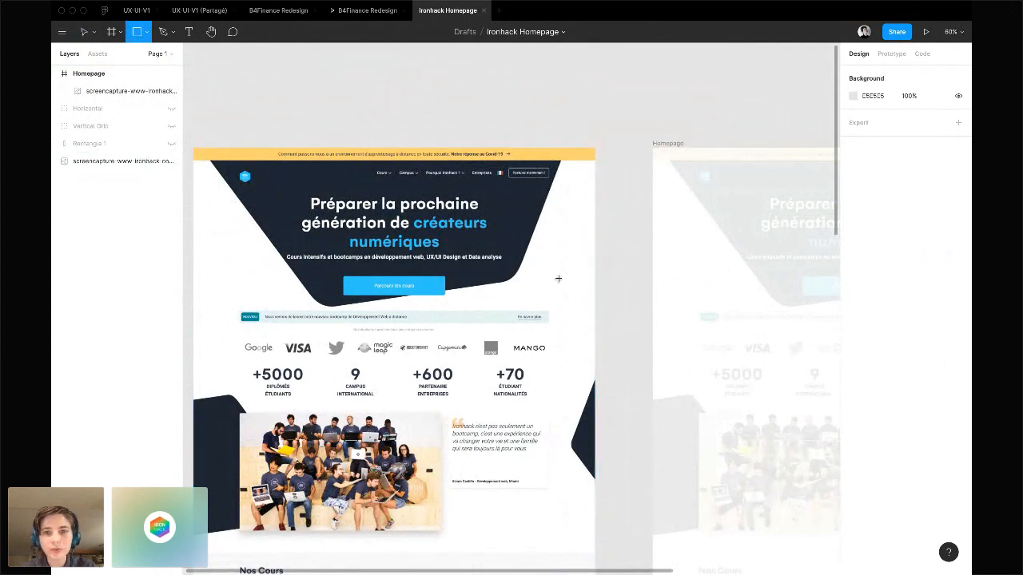
scroll(557, 278, "right", 10)
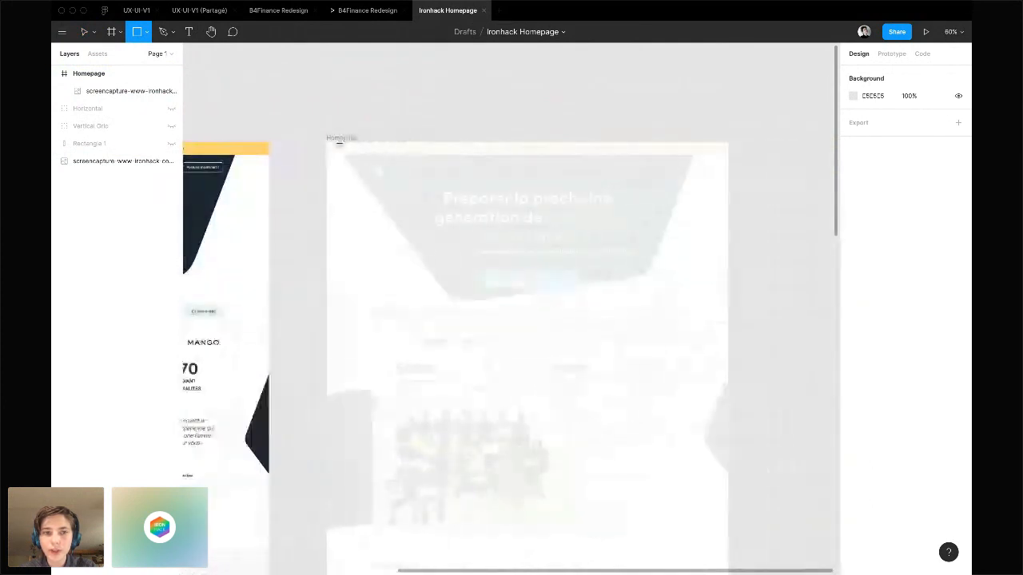
mouse_move(473, 178)
left_mouse_down()
mouse_move(735, 149)
mouse_move(726, 153)
left_mouse_up()
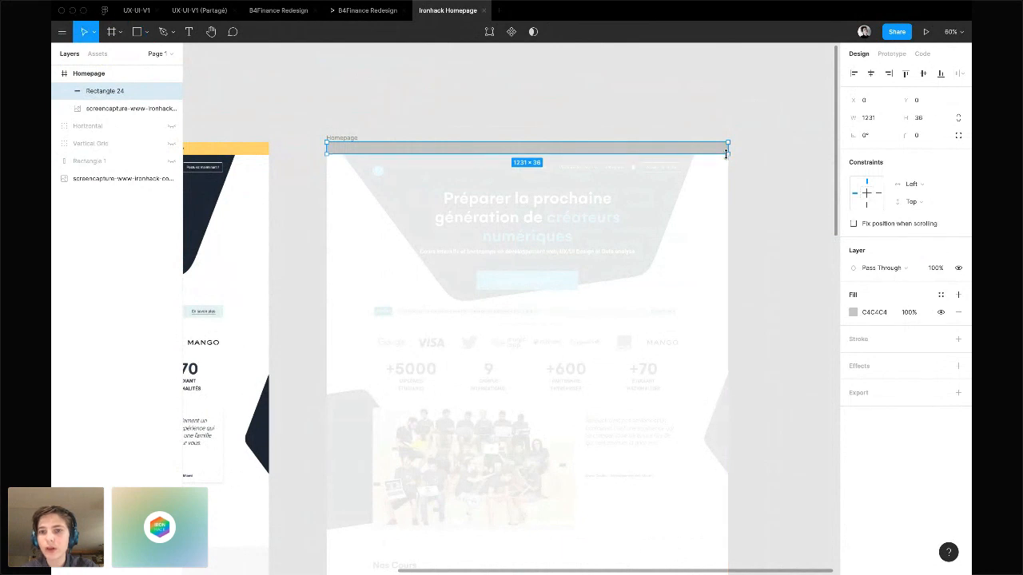
left_click(760, 280)
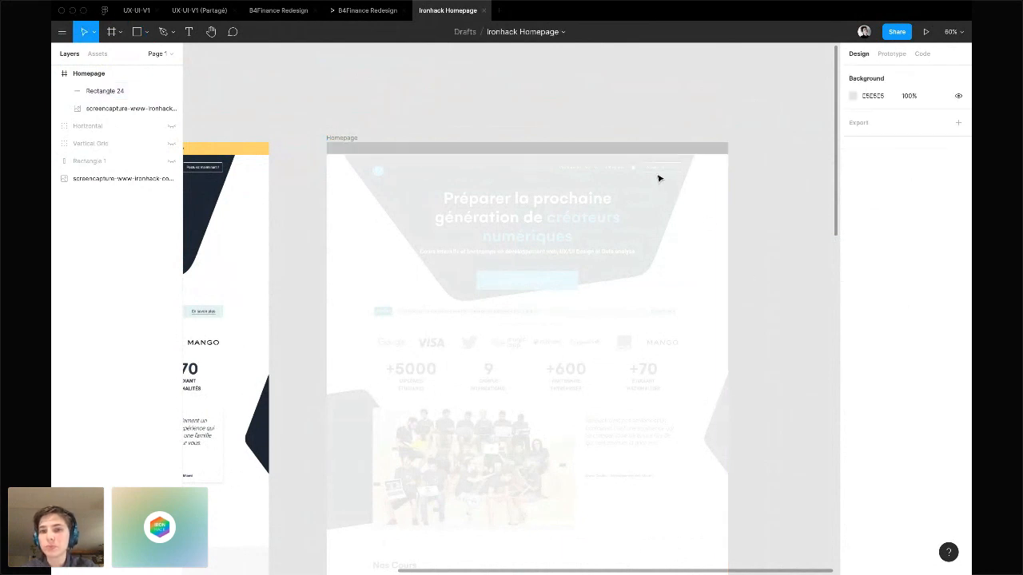
Extend the banner rectangle's lower edge to a height of 39 so it covers the traced banner
left_click(658, 150)
scroll(657, 151, "up", 5)
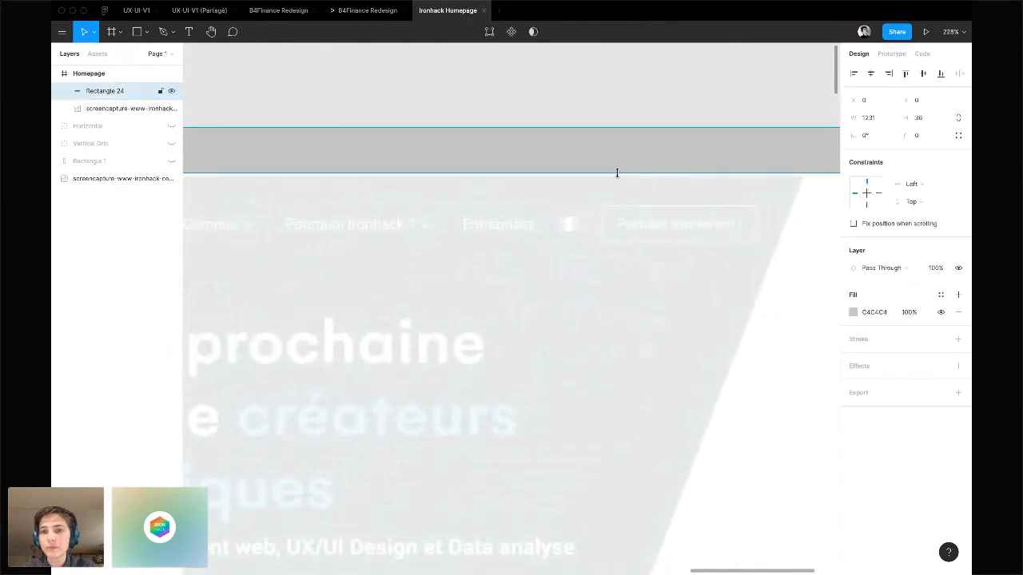
left_click_drag(616, 170, 616, 177)
left_click_drag(615, 177, 615, 175)
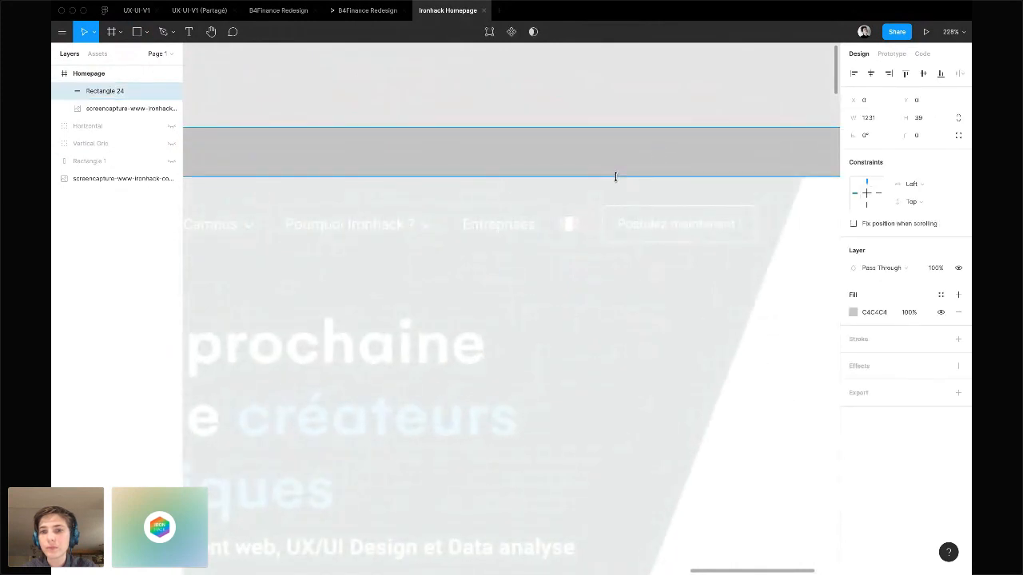
scroll(615, 177, "down", 5)
scroll(615, 177, "up", 5)
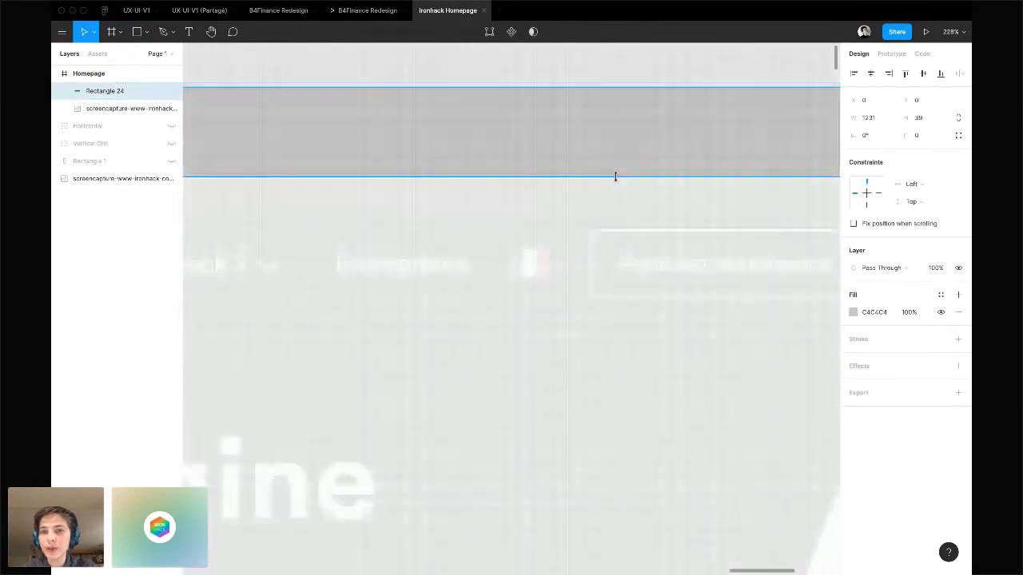
scroll(615, 176, "down", 6)
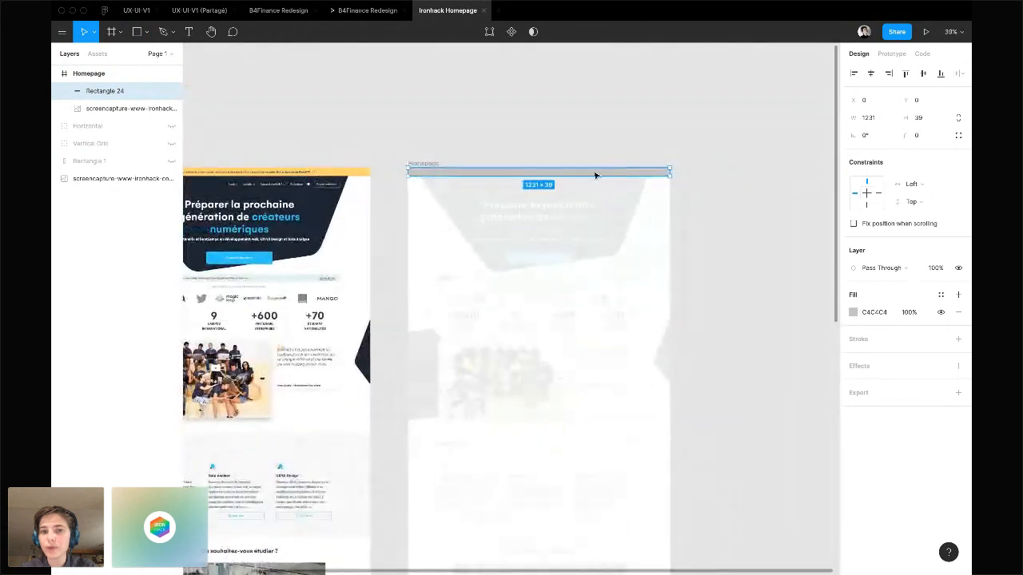
scroll(594, 175, "up", 5)
scroll(594, 175, "down", 5)
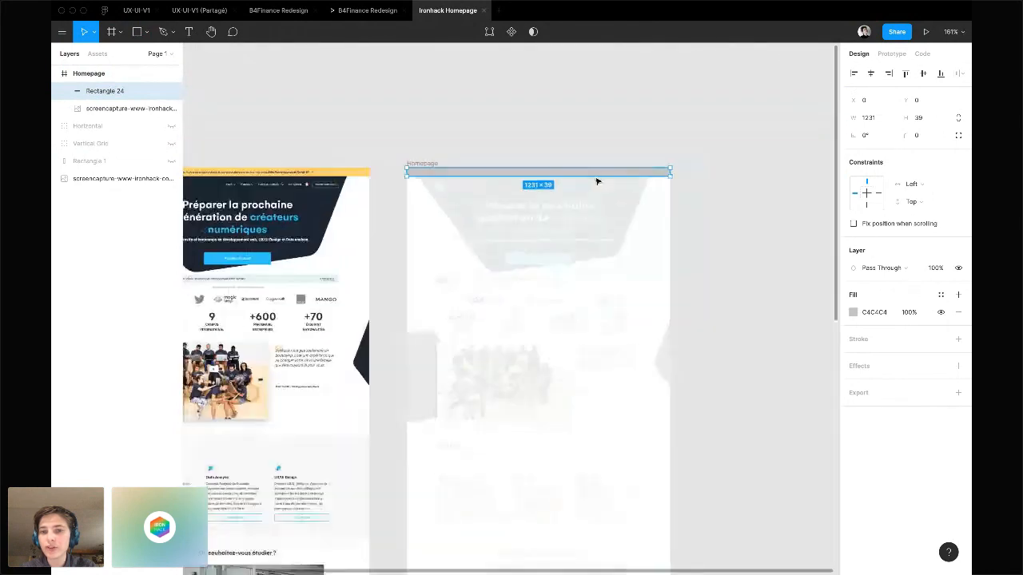
scroll(566, 185, "left", 1)
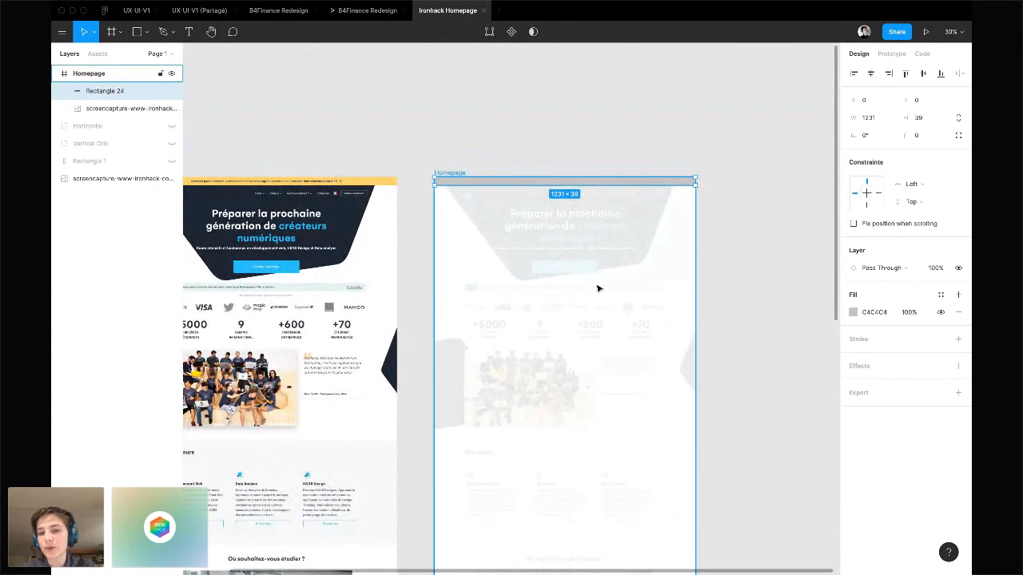
Switch to the Crowdcast event page, post "F" in the chat as the frame shortcut, and return to Figma
left_click(599, 289)
key("Tab")
key("super+Tab")
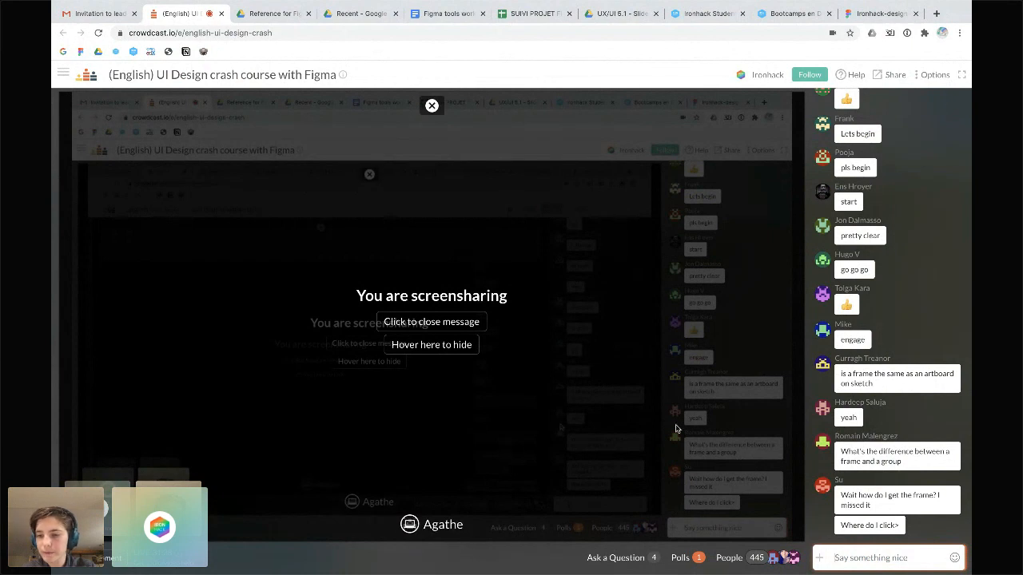
type("F")
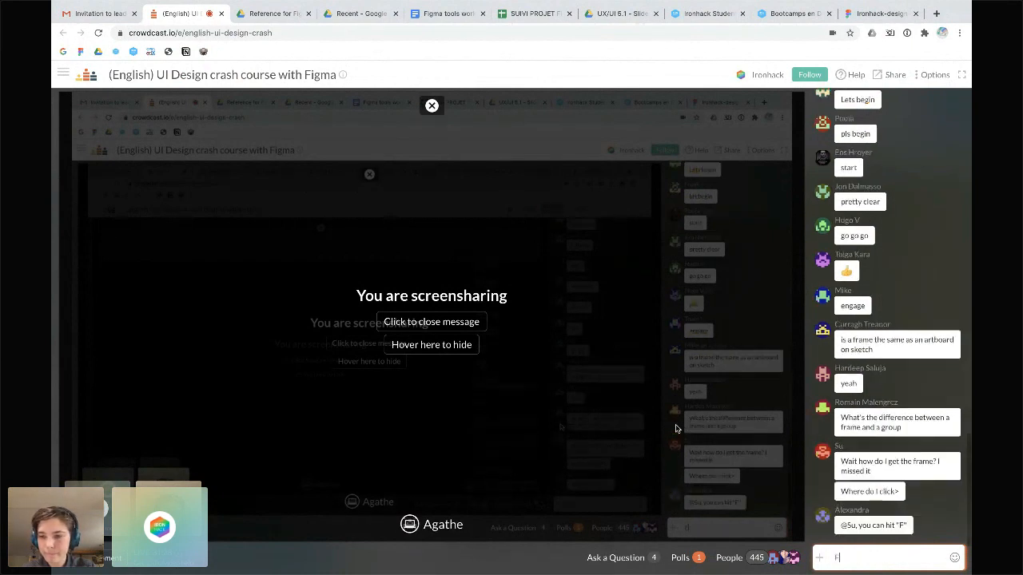
key("Return")
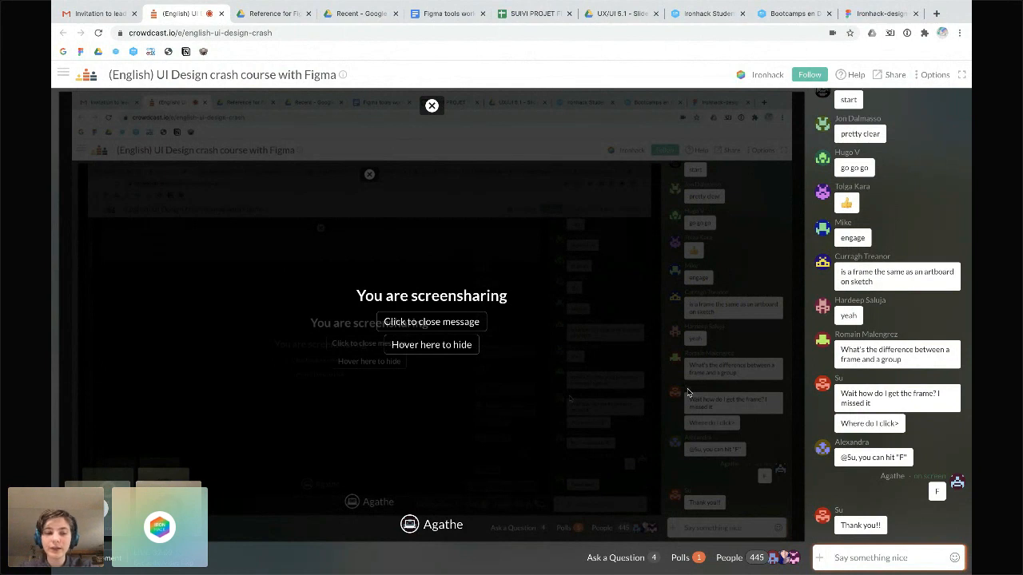
key("super+Tab")
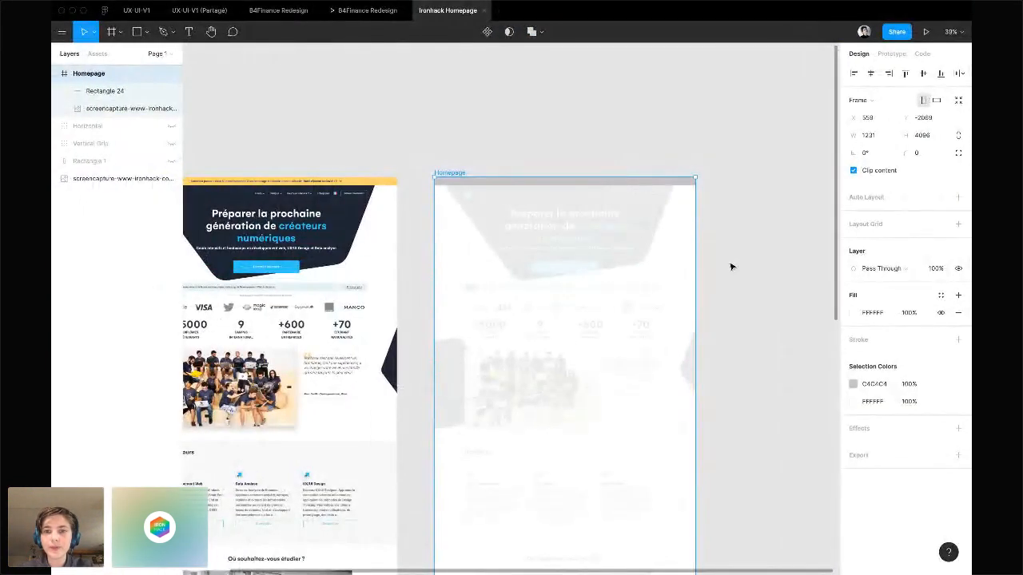
Rename the banner rectangle in the Homepage frame to "Alert Message"
left_click(731, 267)
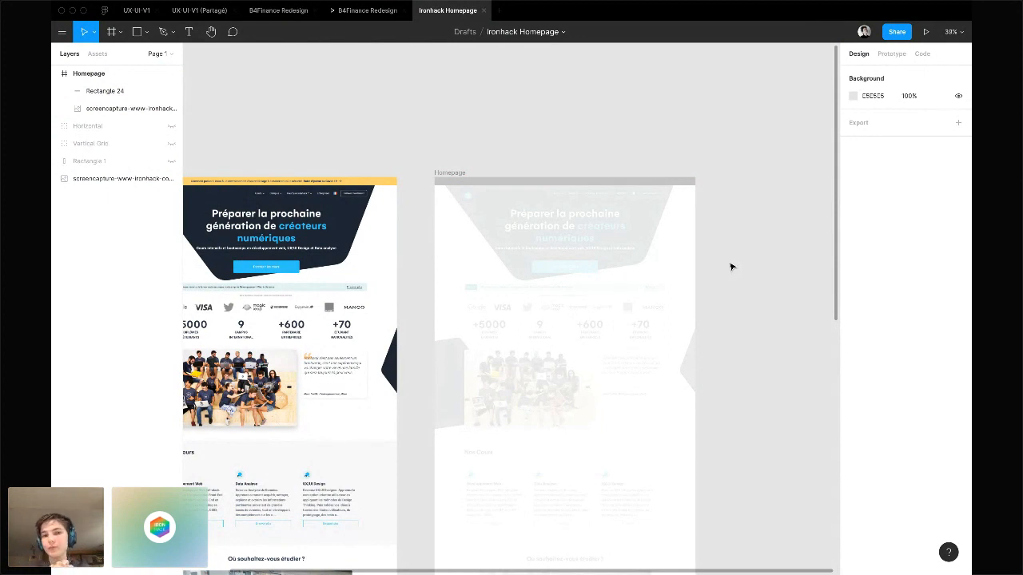
left_click(564, 185)
scroll(564, 186, "up", 3)
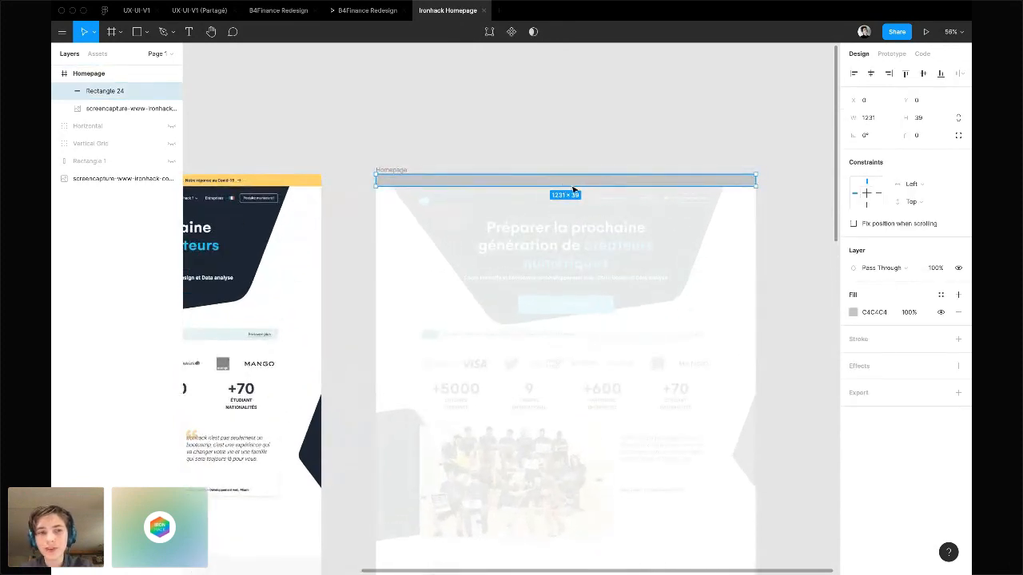
scroll(575, 191, "left", 1)
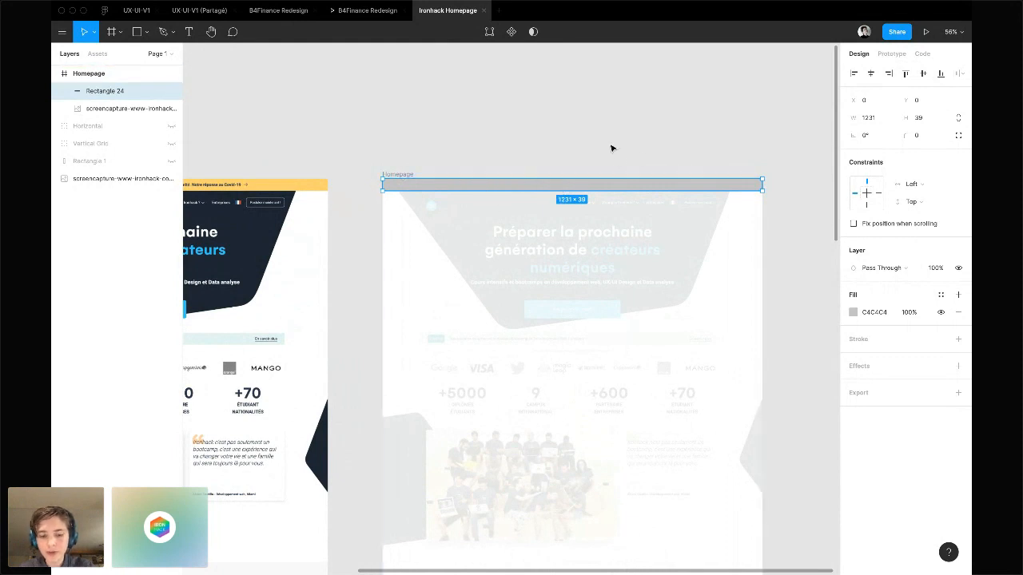
key("r")
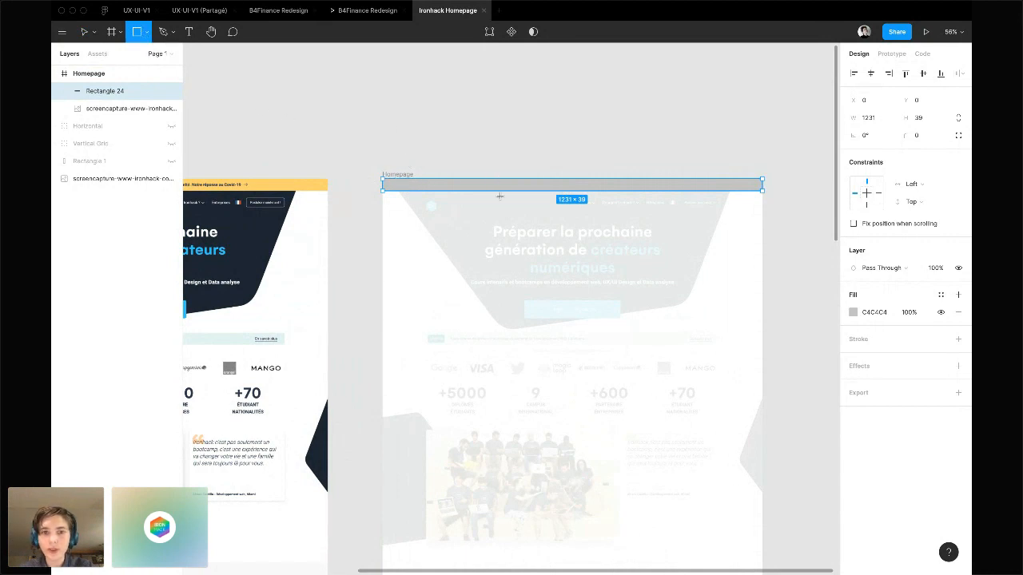
double_click(111, 91)
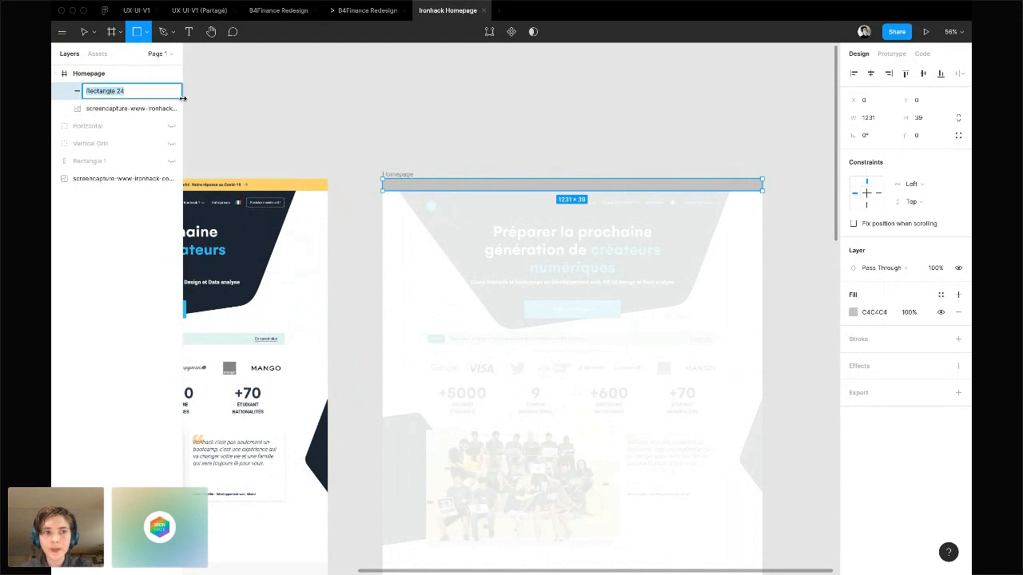
type("Alert Message")
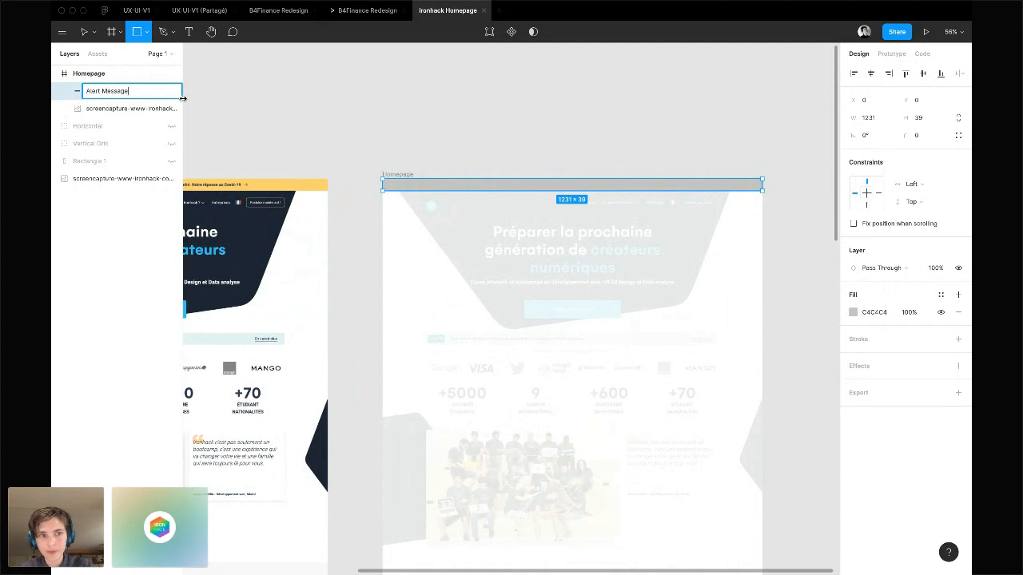
key("Return")
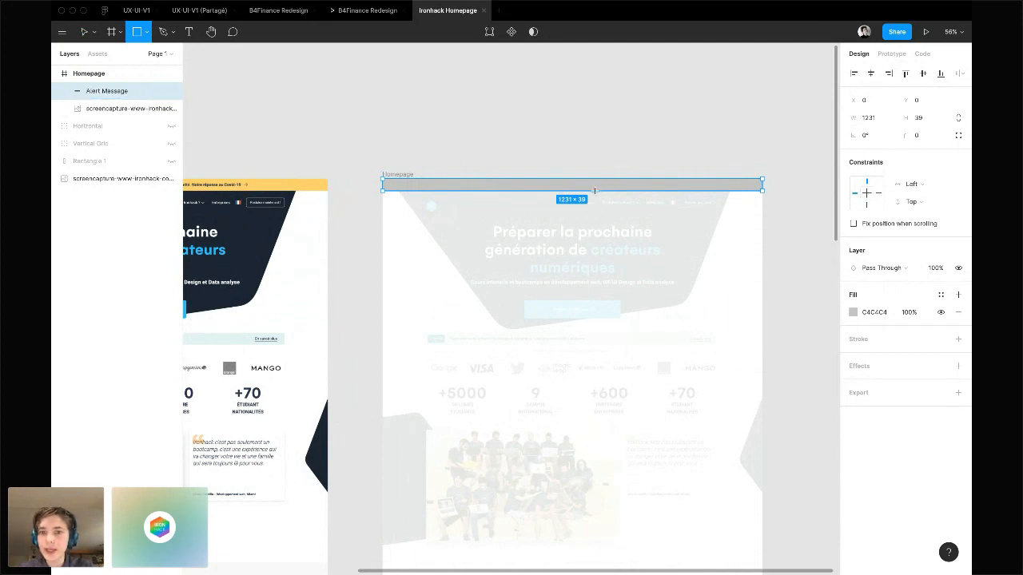
Fill the Alert Message rectangle with the yellow FFD26F sampled from the banner of the original screenshot
left_click(854, 313)
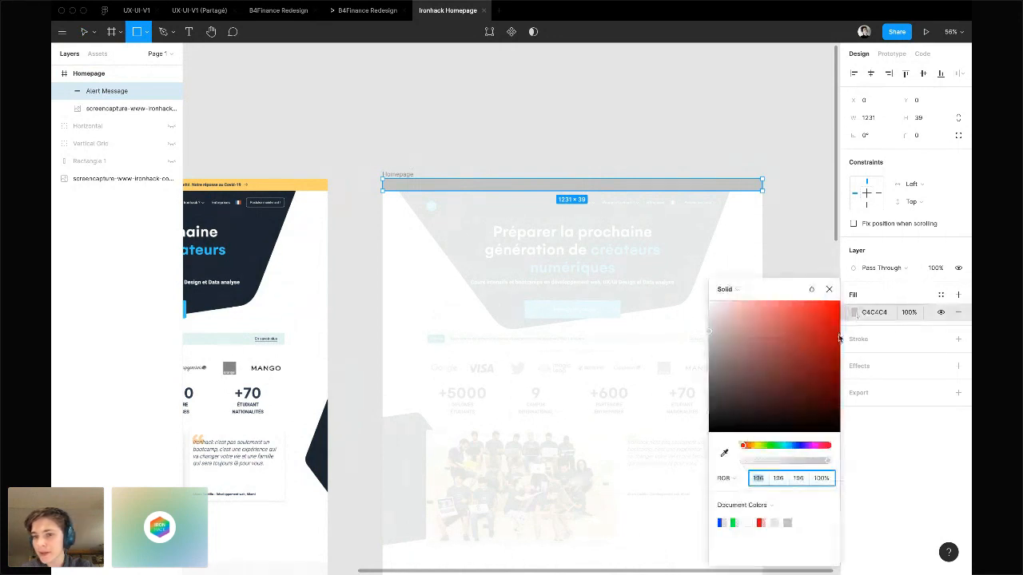
left_click(754, 446)
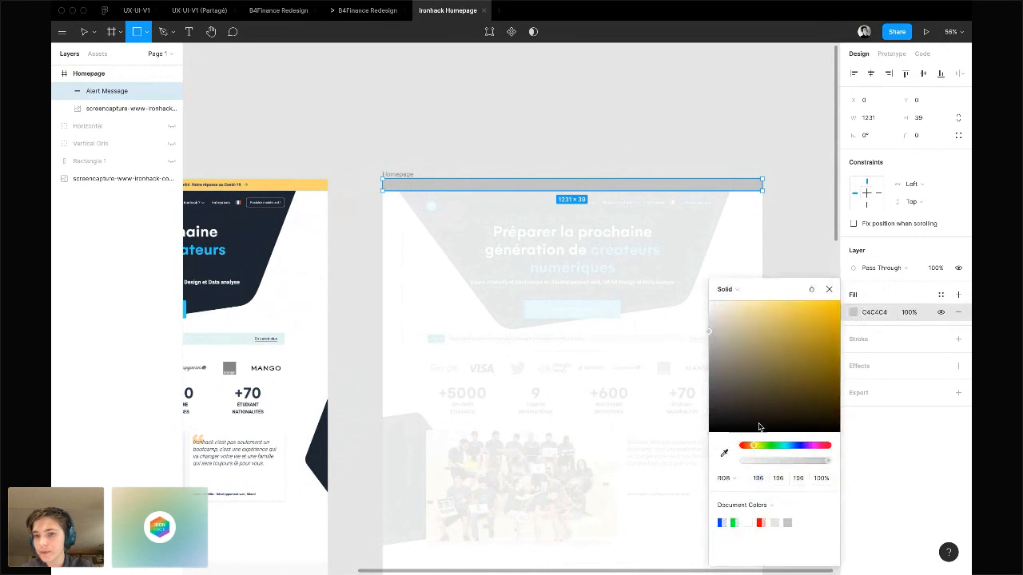
left_click(819, 308)
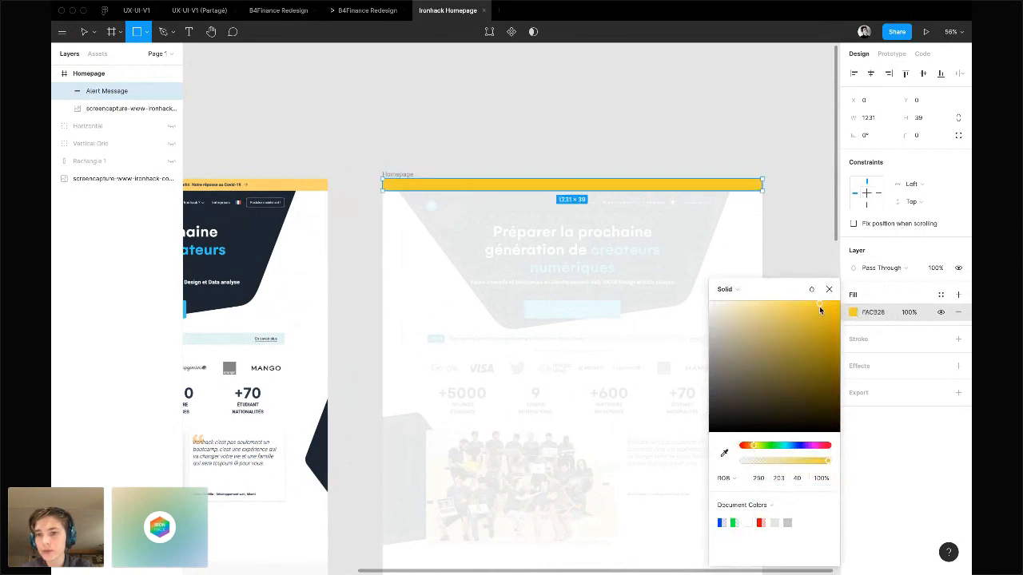
left_click(723, 454)
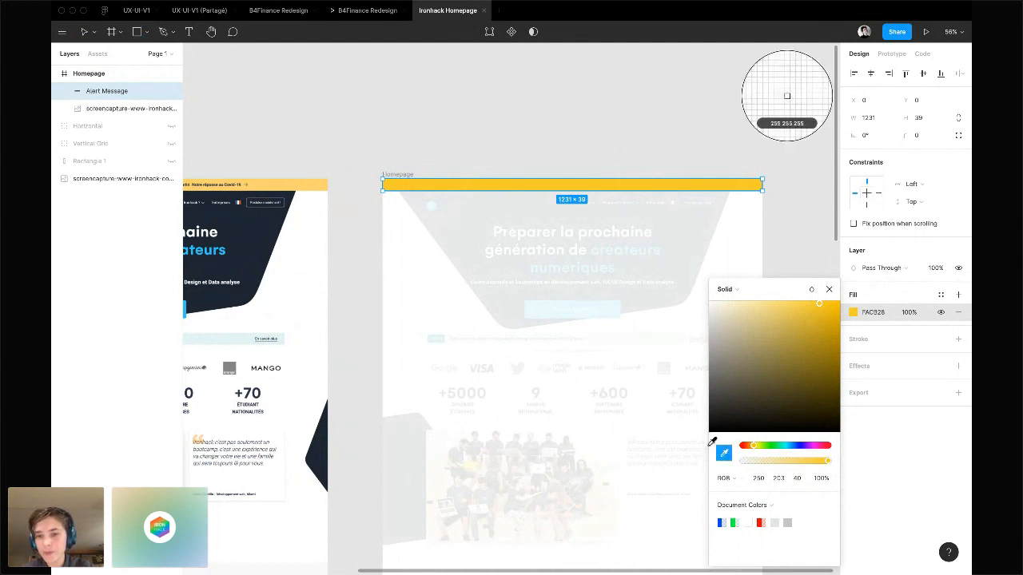
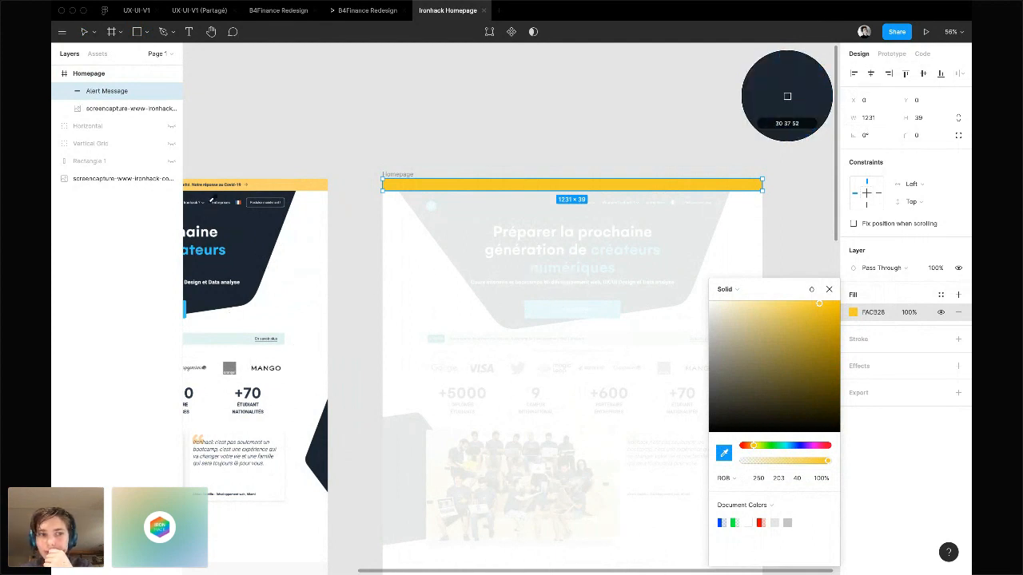
left_click(284, 187)
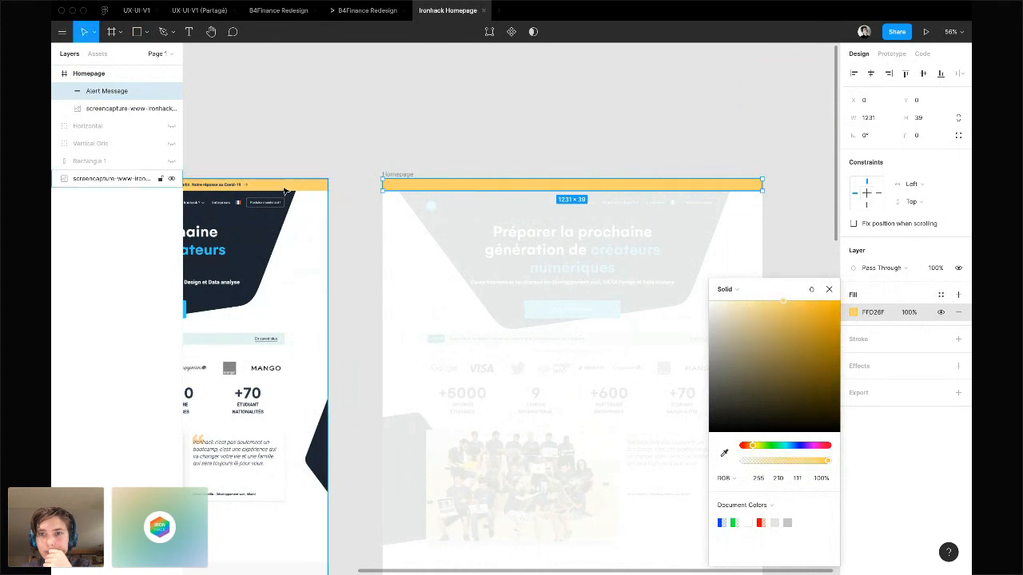
Copy the Alert Message fill's hex code FFD26F, post it in the Crowdcast chat, and return to Figma
left_click(879, 315)
key("super+c")
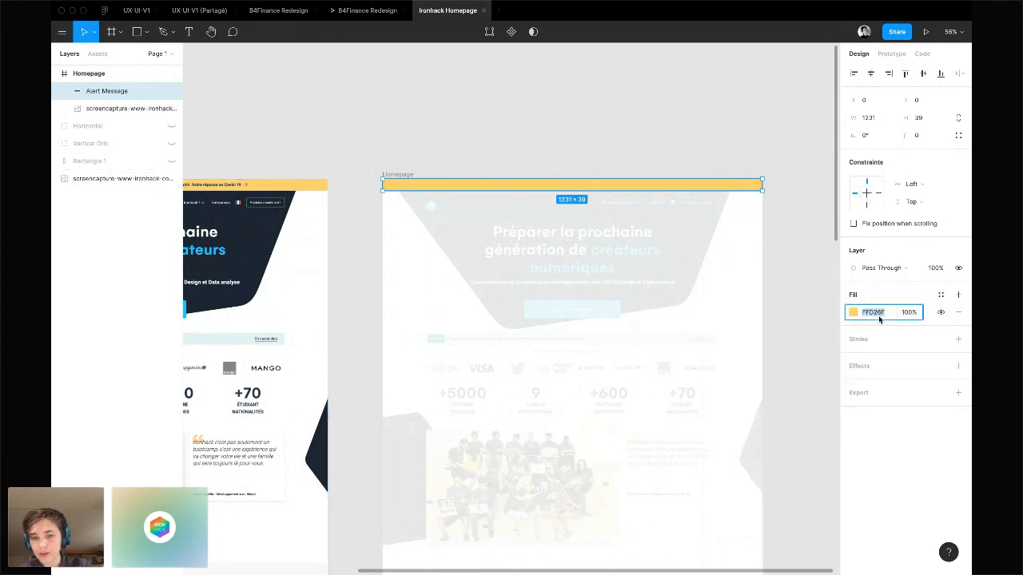
key("super+Tab")
left_click(848, 558)
key("super+v")
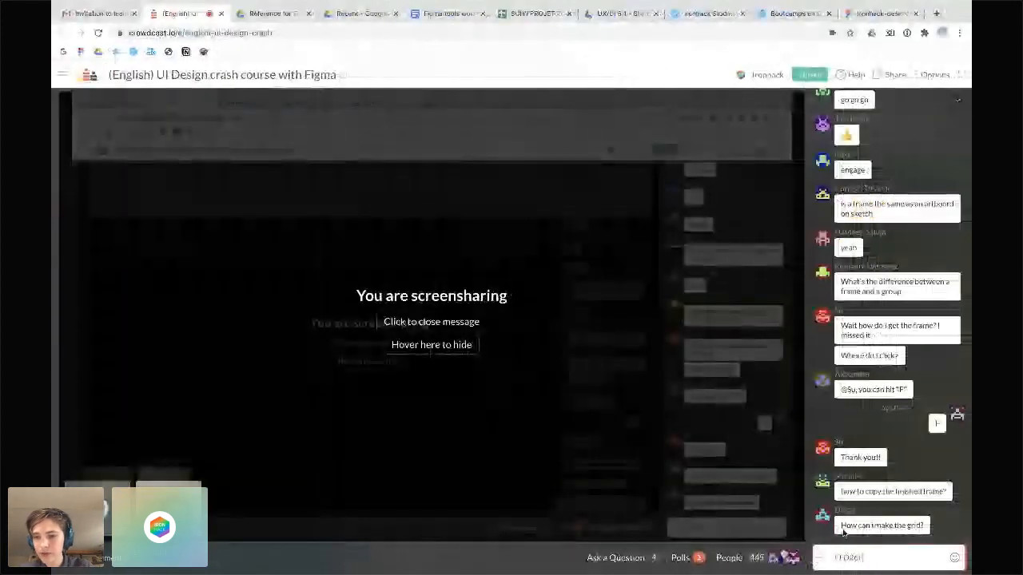
key("Return")
key("super+Tab")
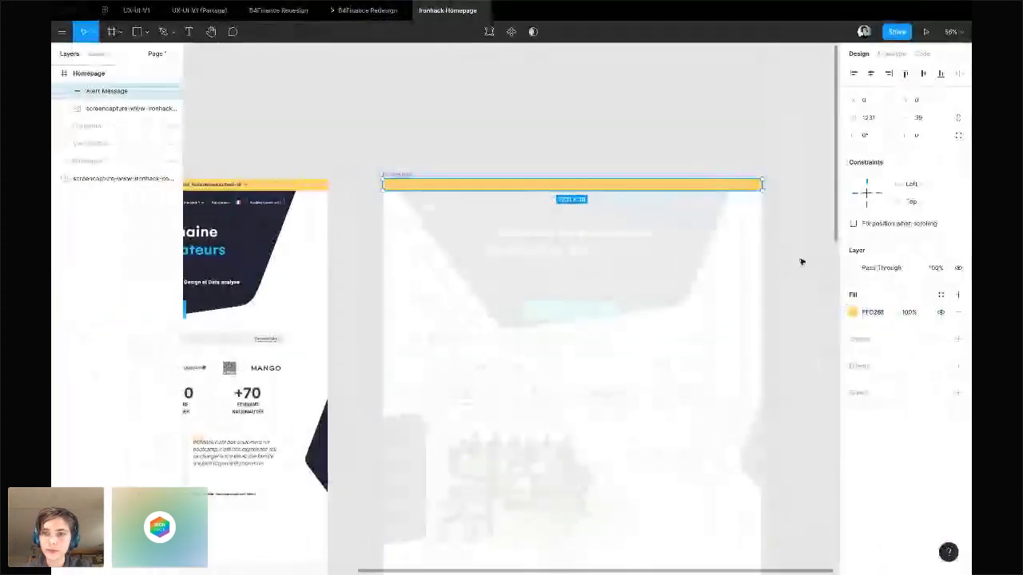
Try the Alert Message fill in magenta FF00FF, and shift its hue to turquoise 00FFE0
left_click(801, 262)
left_click(751, 185)
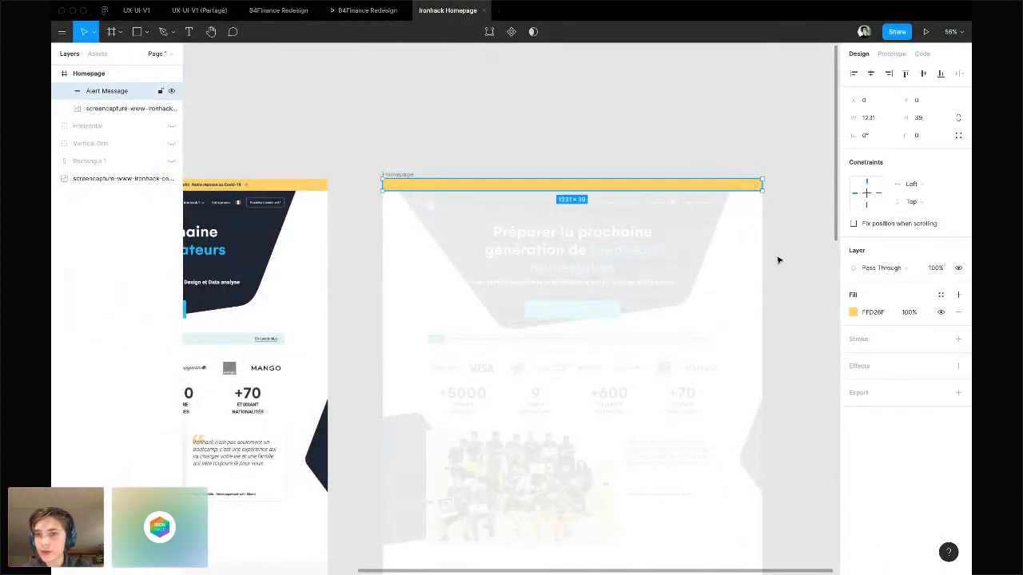
left_click(879, 313)
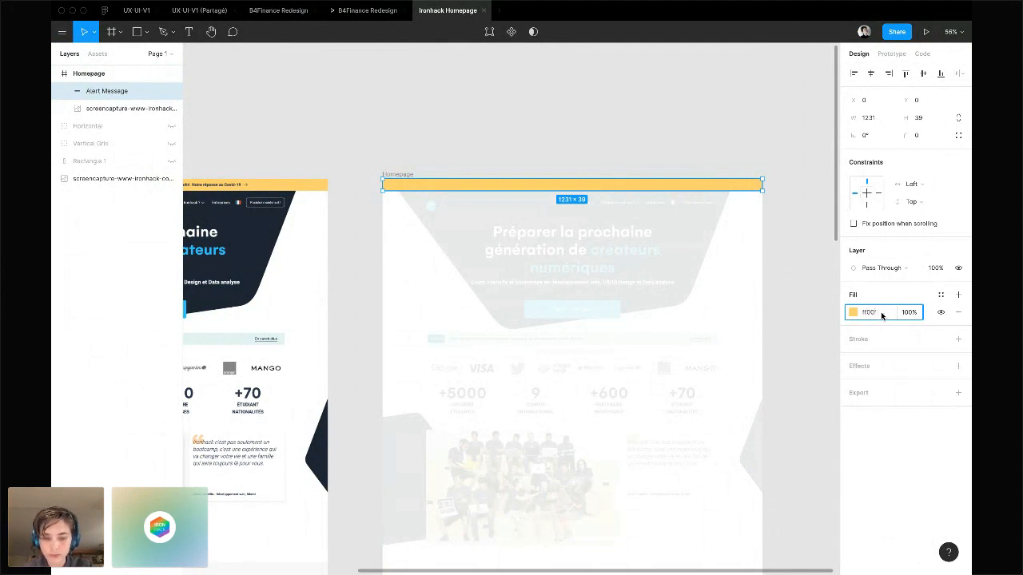
key("Return")
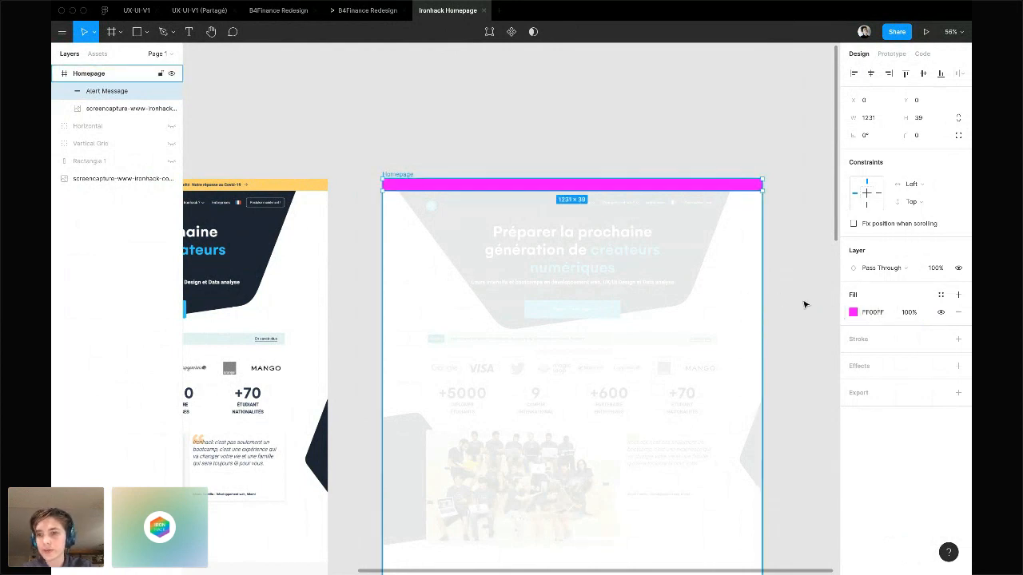
left_click(854, 312)
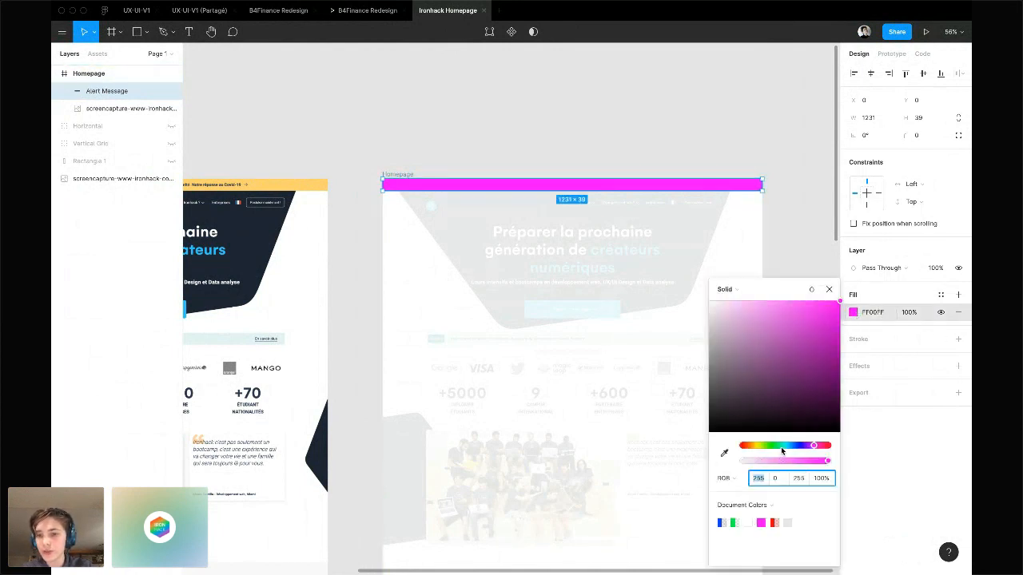
left_click(784, 445)
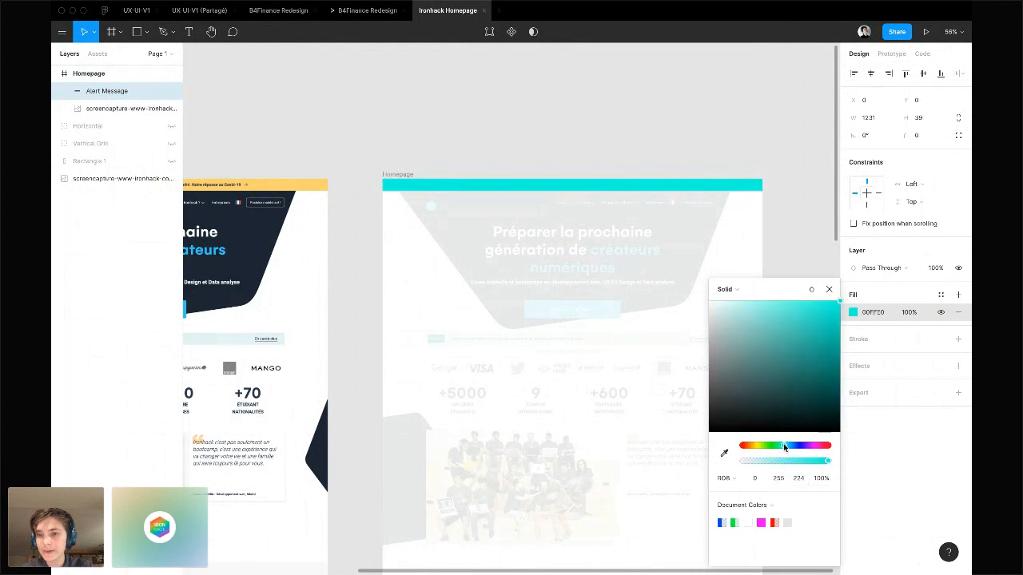
Reset the Alert Message fill to FFD26F by picking the colour from the original screenshot's yellow banner, and deselect the rectangle
left_click(724, 453)
left_click(317, 183)
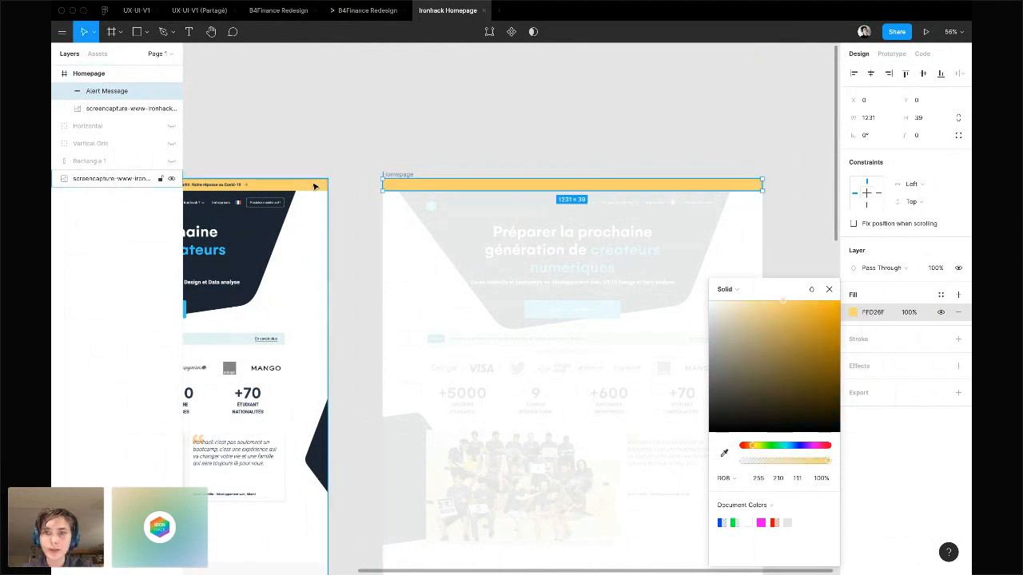
left_click(461, 151)
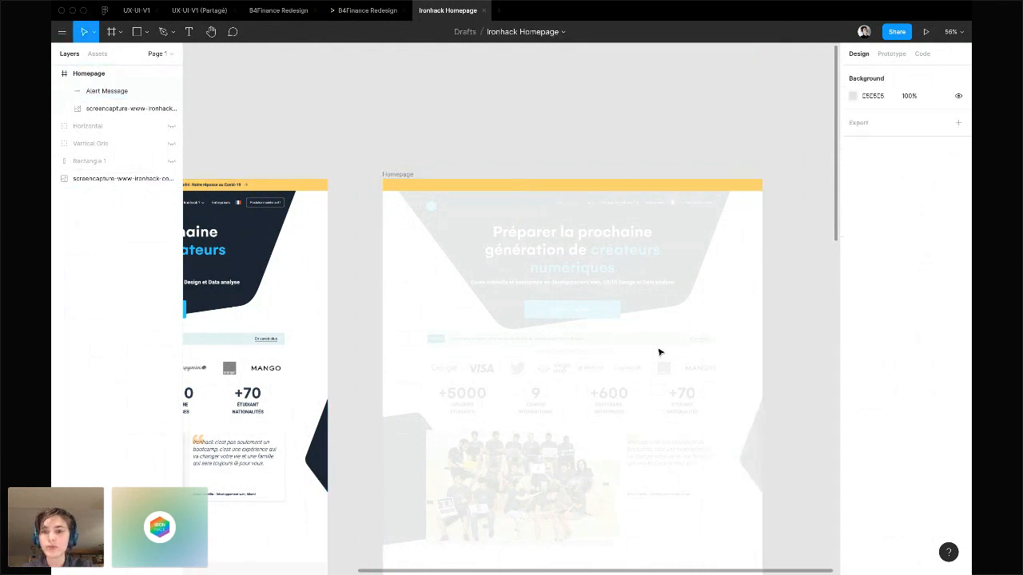
left_click(658, 186)
left_click(853, 313)
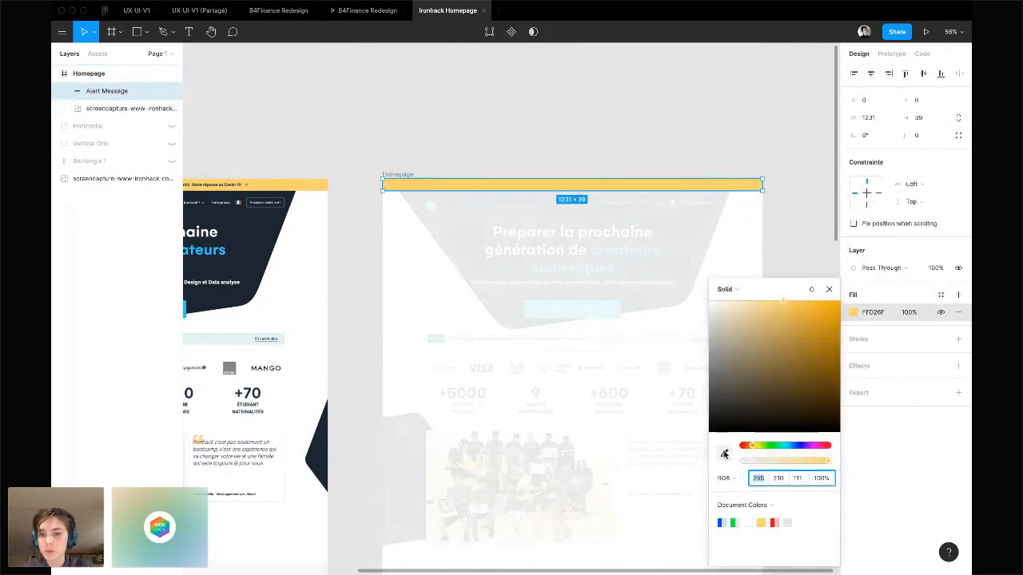
left_click(777, 188)
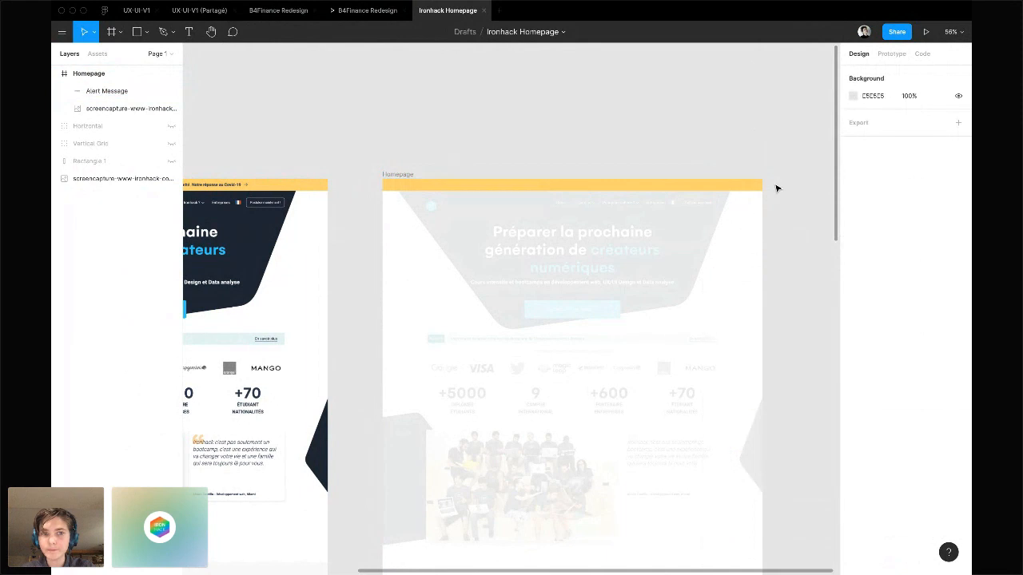
Add a text layer reading "Here is a text exemple" on the empty canvas just above the Homepage frame
scroll(296, 187, "left", 3)
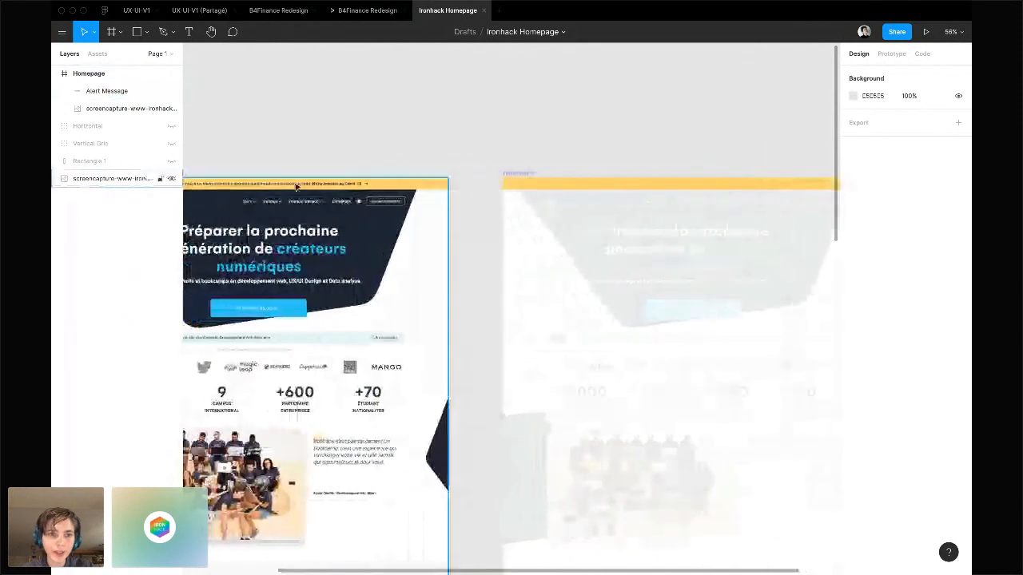
scroll(328, 189, "right", 1)
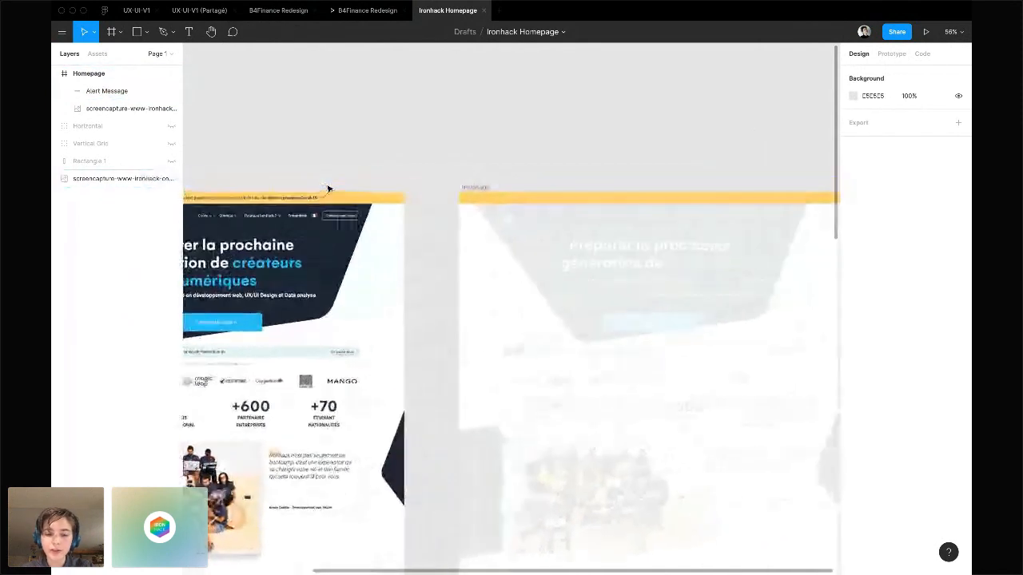
scroll(471, 283, "right", 1)
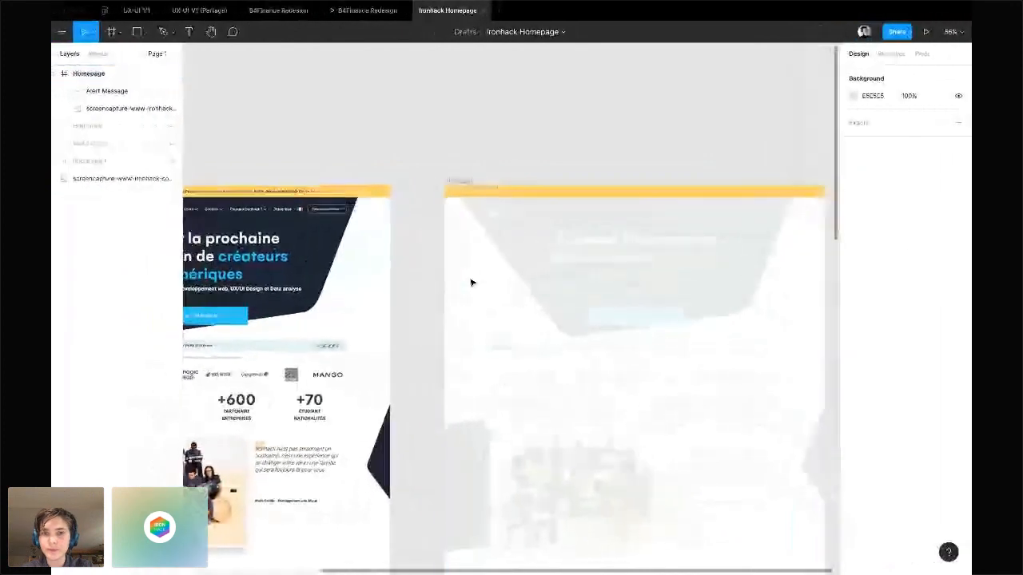
scroll(472, 283, "right", 1)
key("t")
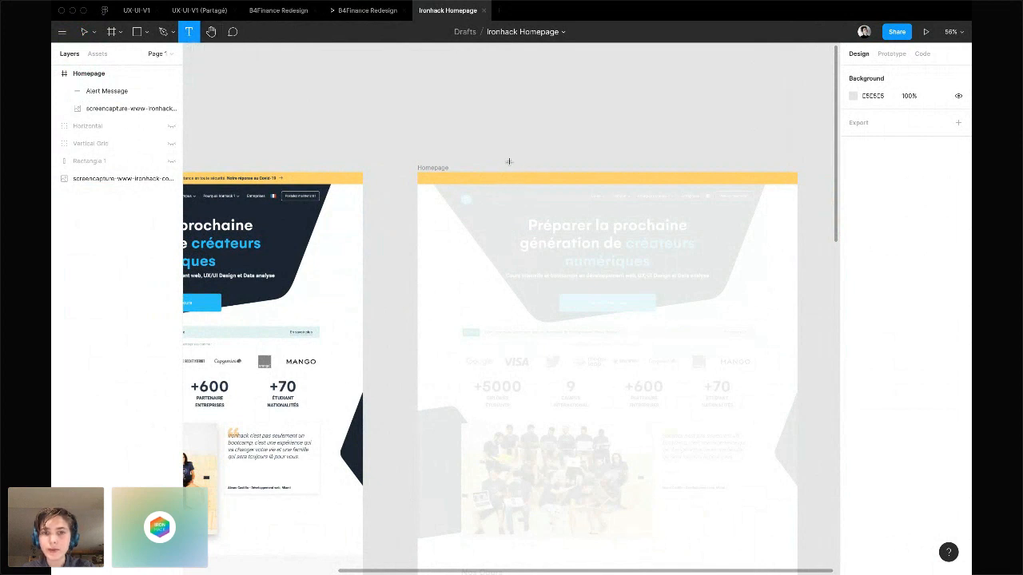
left_click(510, 155)
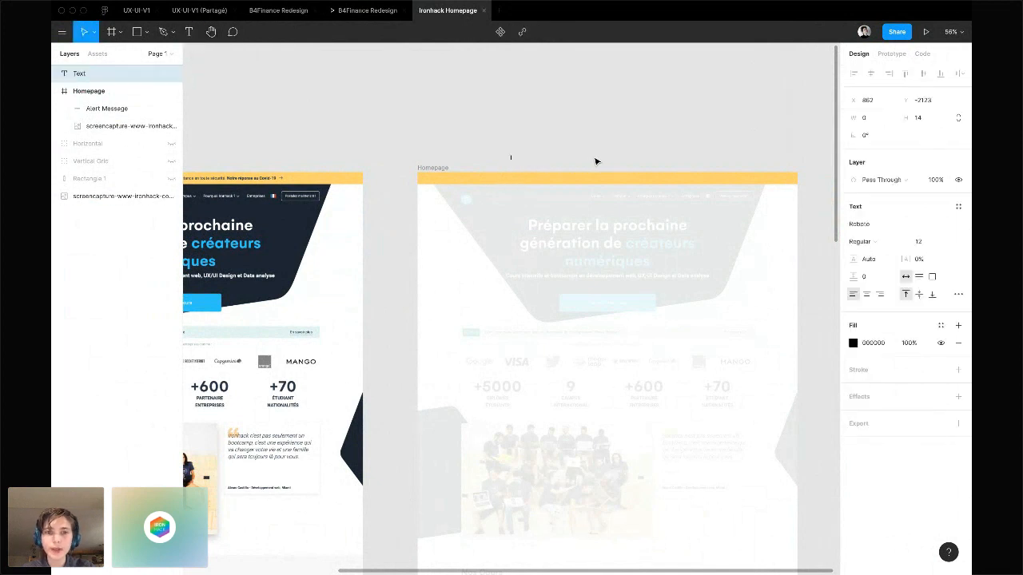
scroll(596, 161, "left", 3)
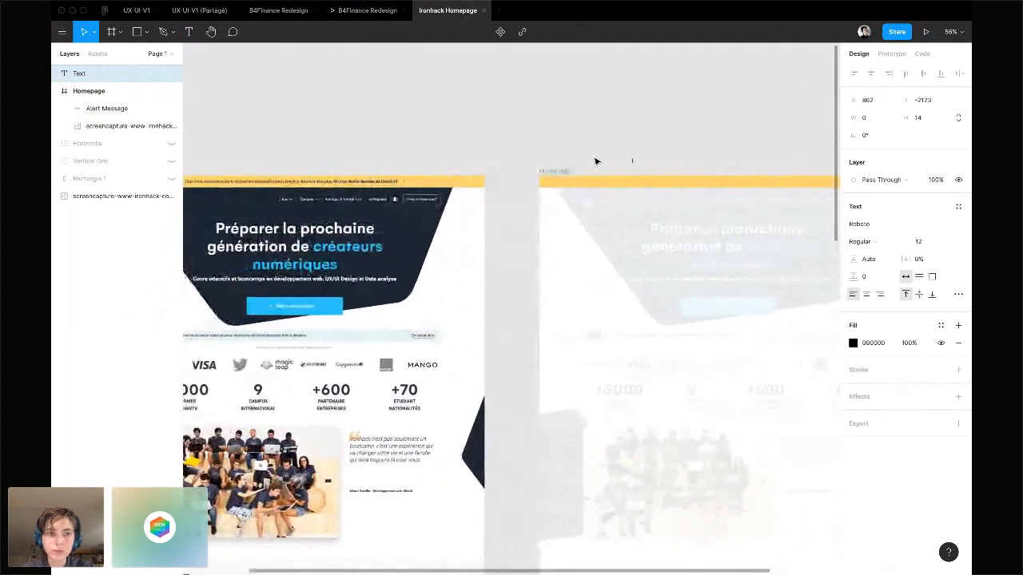
scroll(596, 161, "left", 1)
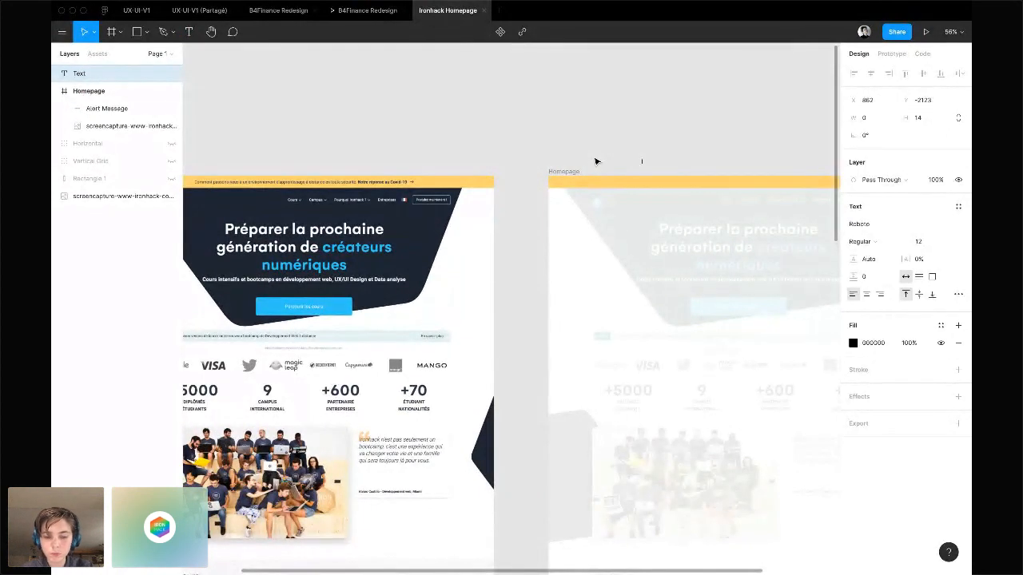
type("Here is")
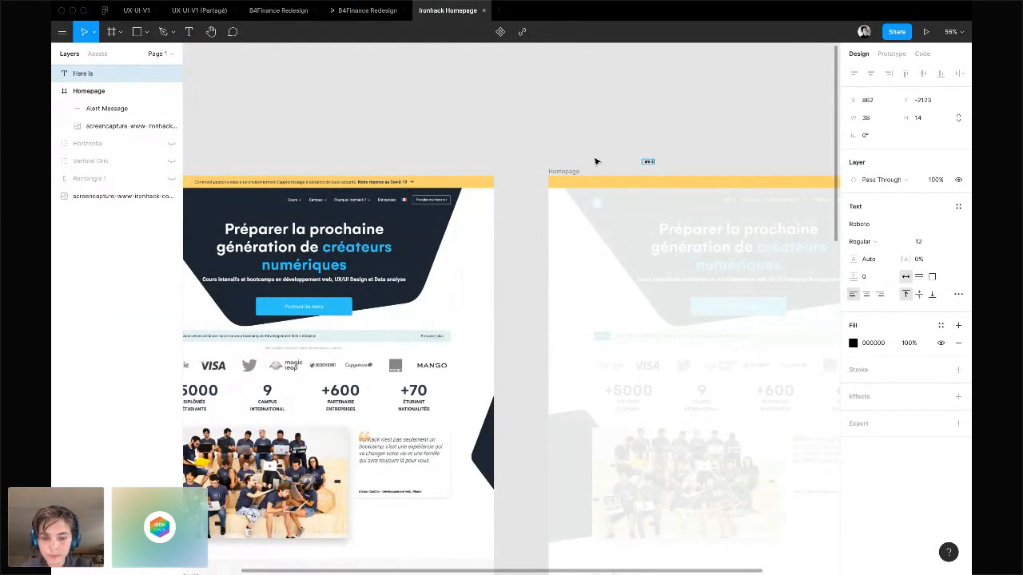
type(" a text exemple")
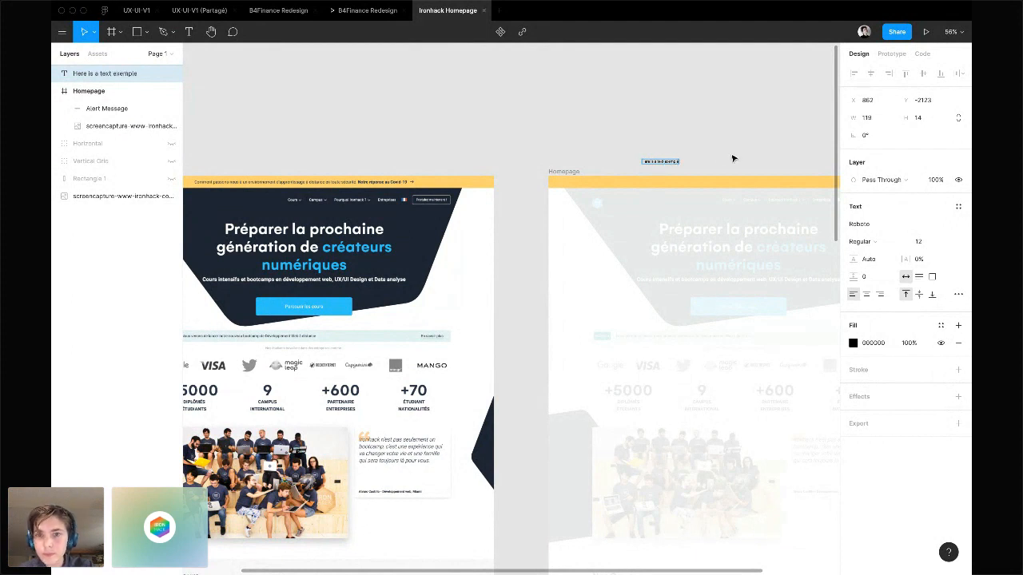
key("Escape")
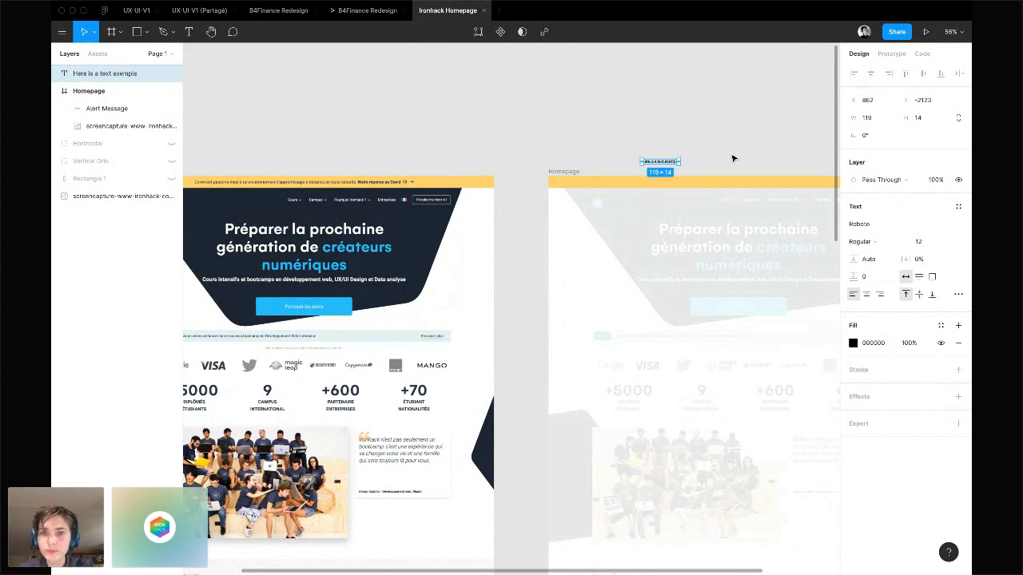
Move the "Here is a text exemple" text into the Homepage frame, onto the middle of the yellow Alert Message banner
scroll(733, 158, "right", 3)
left_click_drag(604, 172, 681, 194)
scroll(684, 195, "right", 1)
scroll(685, 194, "right", 1)
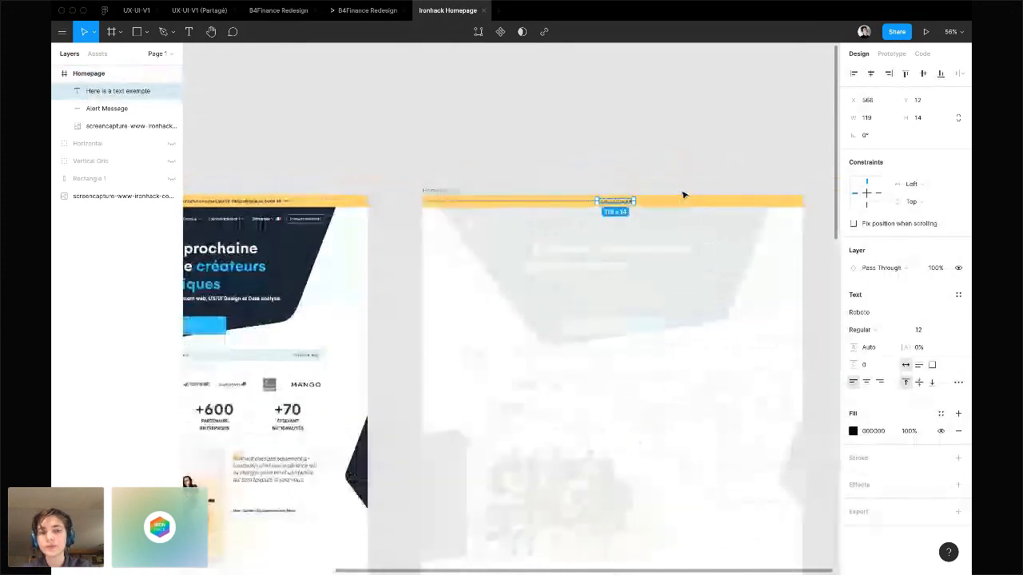
Try a red fill on the banner text, and return the fill to black 000000
scroll(687, 193, "up", 5)
scroll(688, 191, "up", 1)
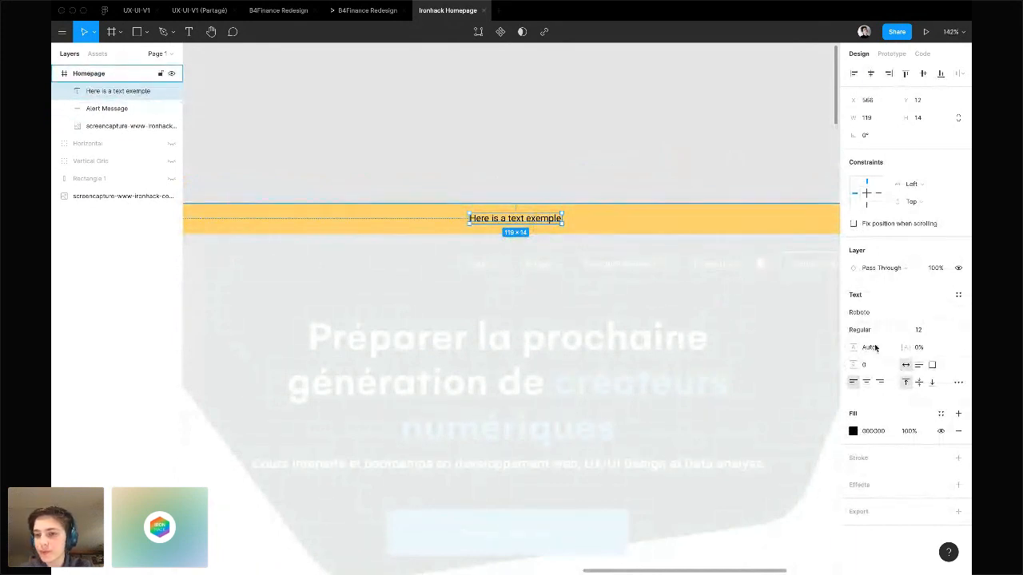
left_click(853, 431)
left_click(819, 311)
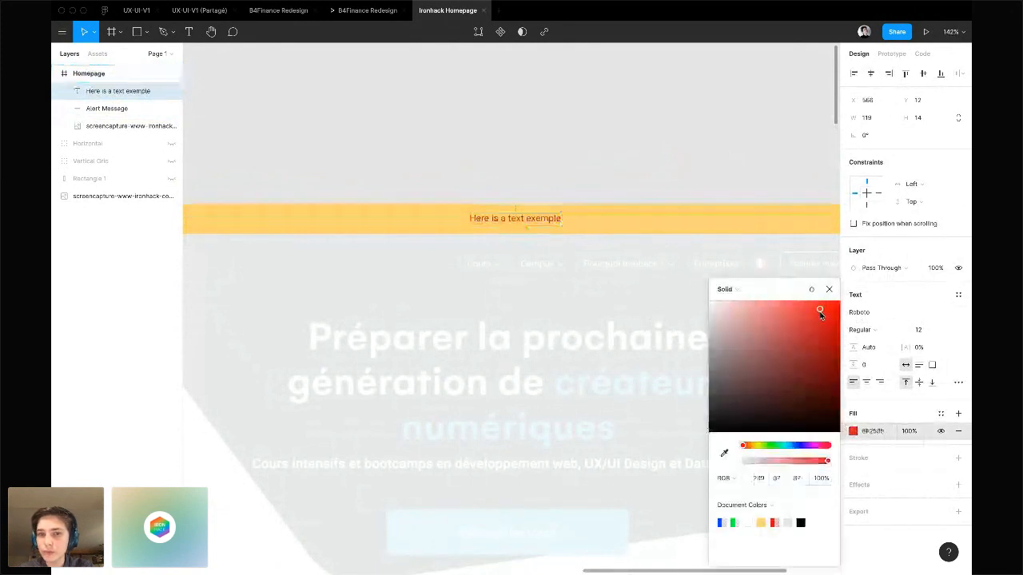
left_click_drag(819, 314, 819, 432)
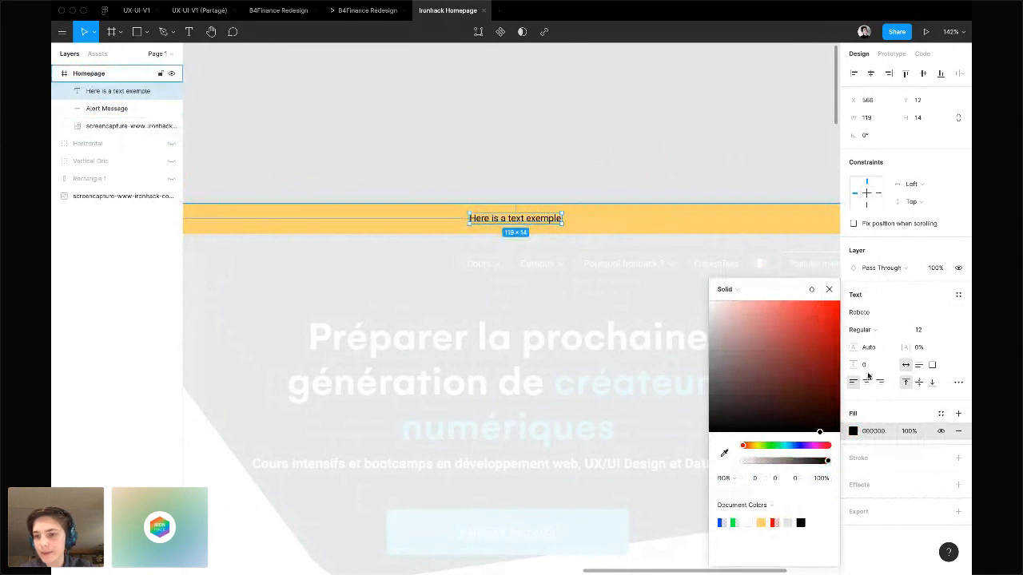
Try the Ropa Sans font on the banner text, and switch it back to Roboto
left_click(960, 314)
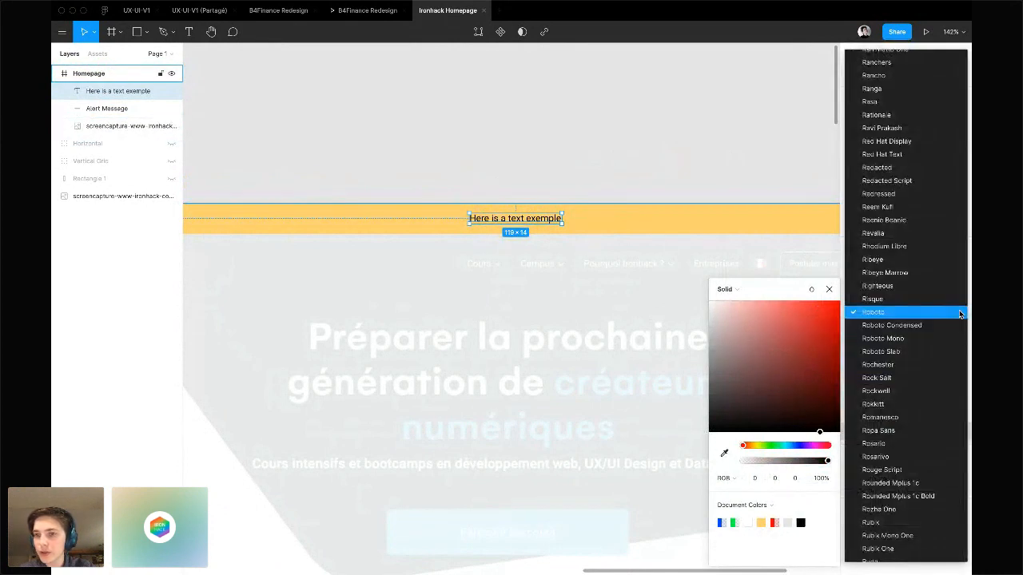
scroll(896, 308, "down", 2)
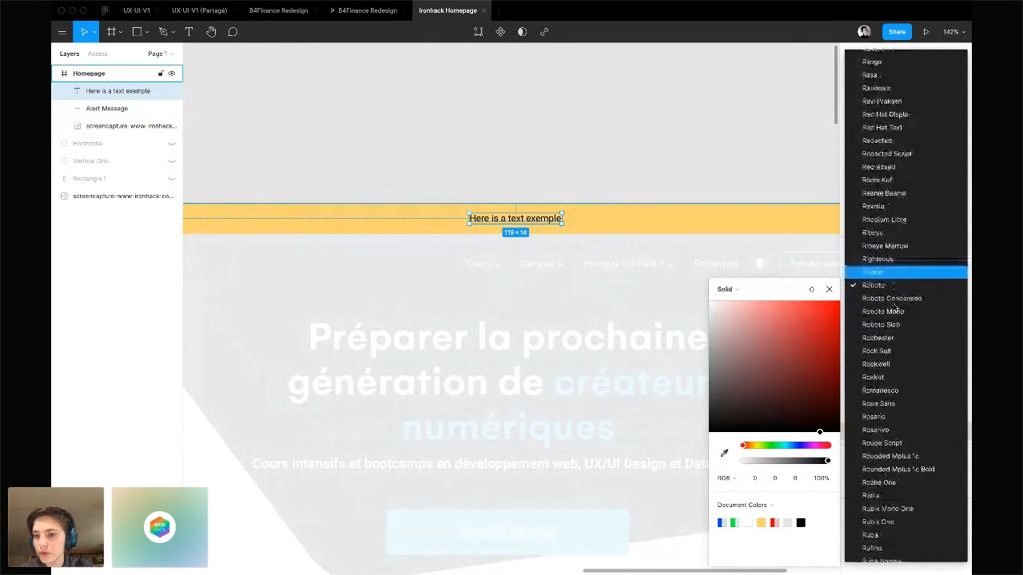
scroll(895, 308, "up", 2)
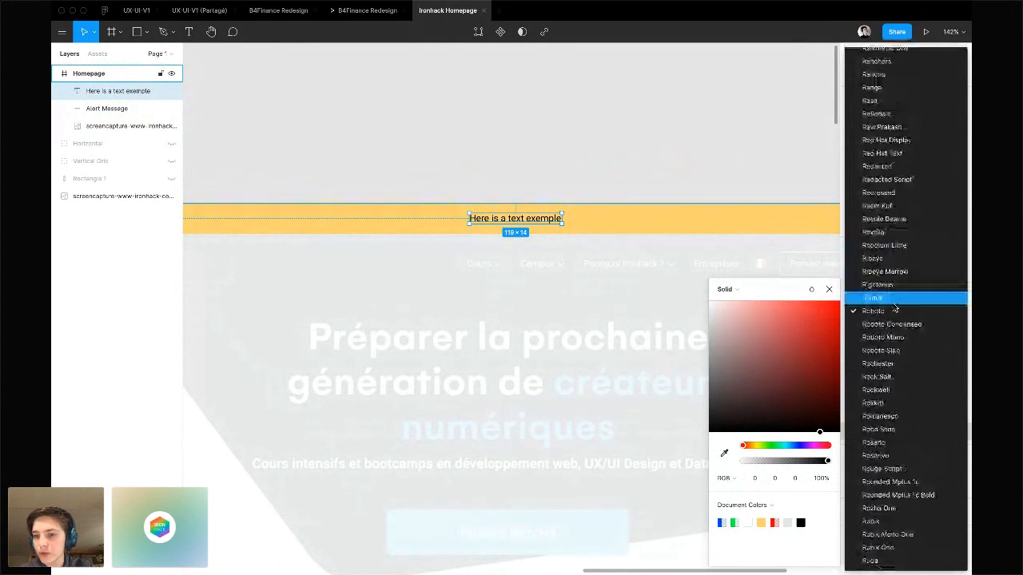
left_click(890, 432)
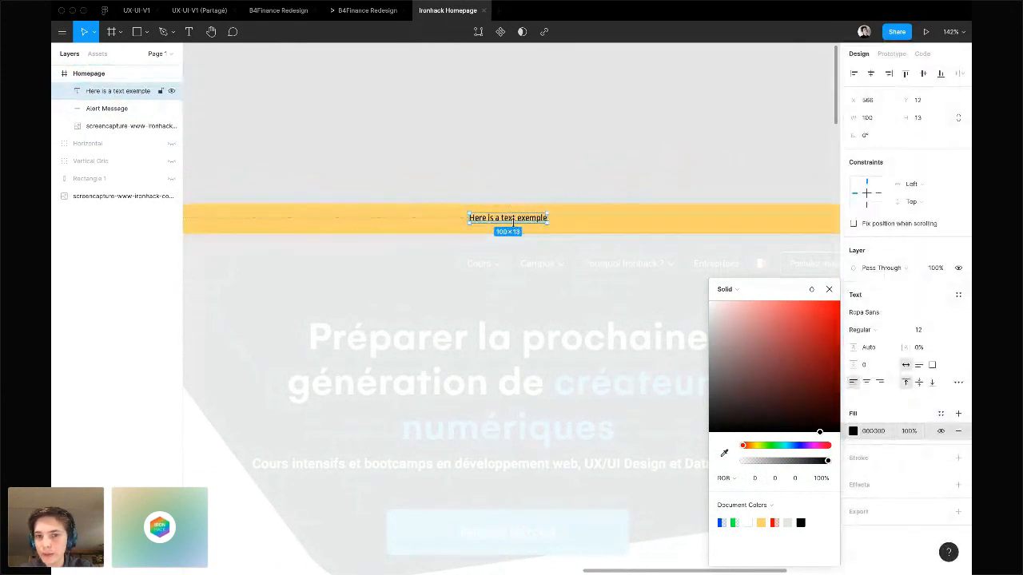
left_click(900, 333)
left_click(899, 331)
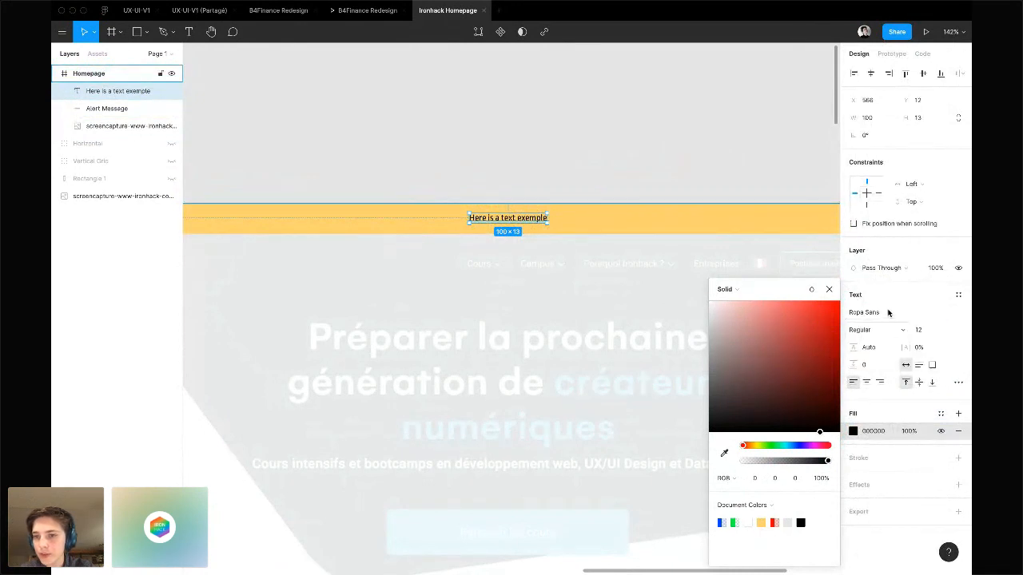
left_click(889, 312)
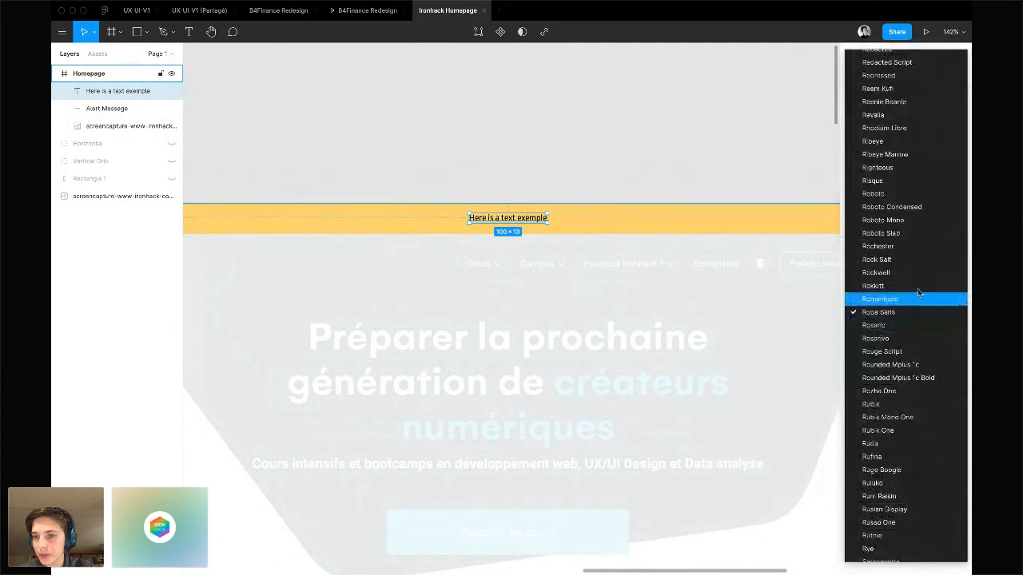
left_click(899, 195)
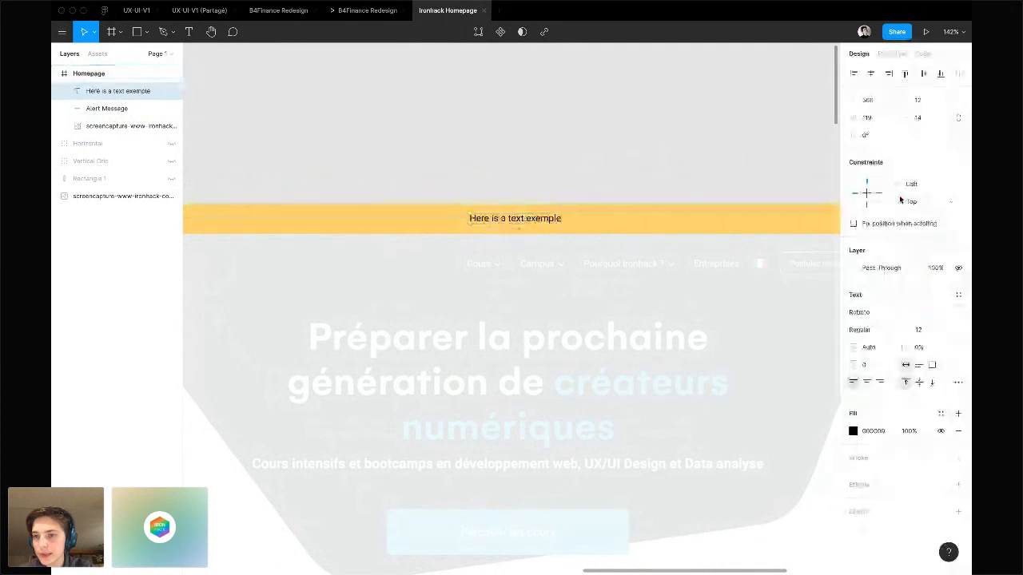
Try the Bold, Black and Italic styles on the banner text, and restore Regular
left_click(867, 330)
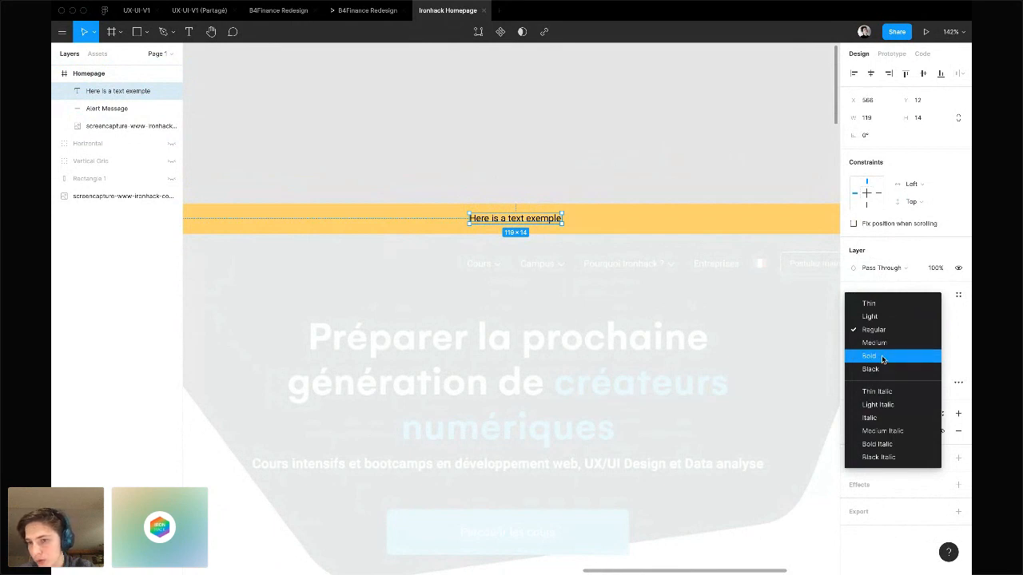
left_click(882, 357)
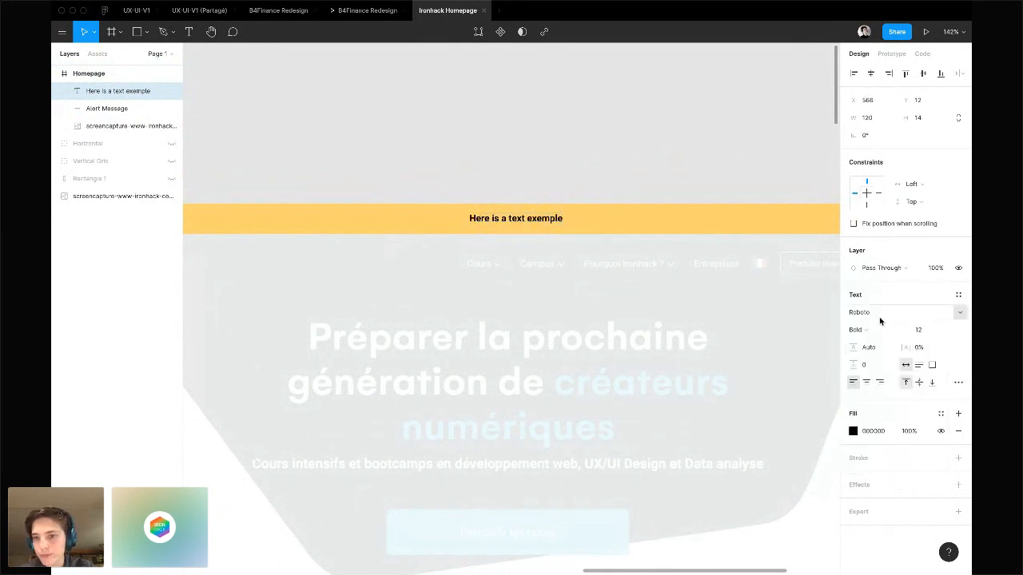
left_click(877, 328)
left_click(881, 344)
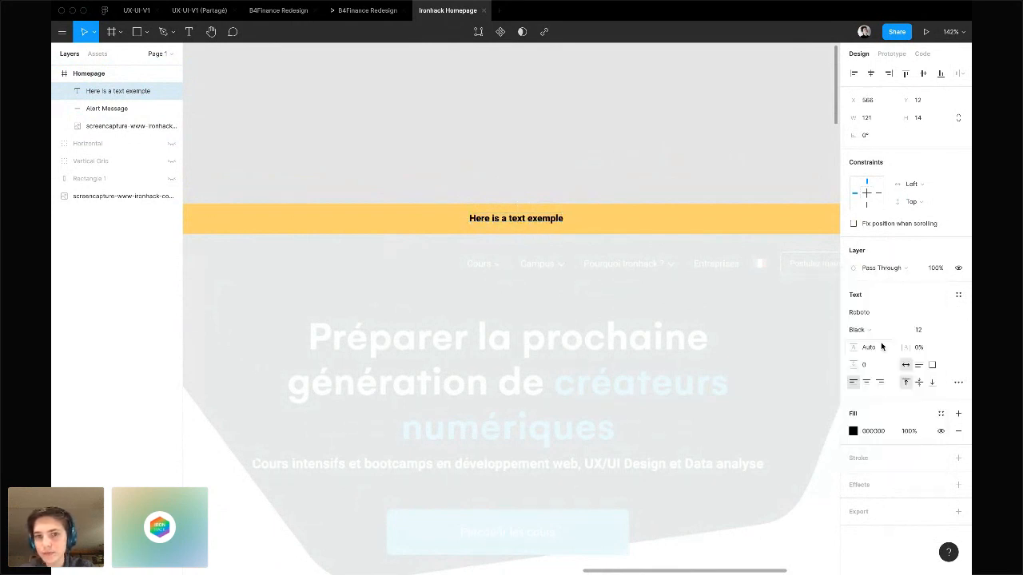
left_click(879, 327)
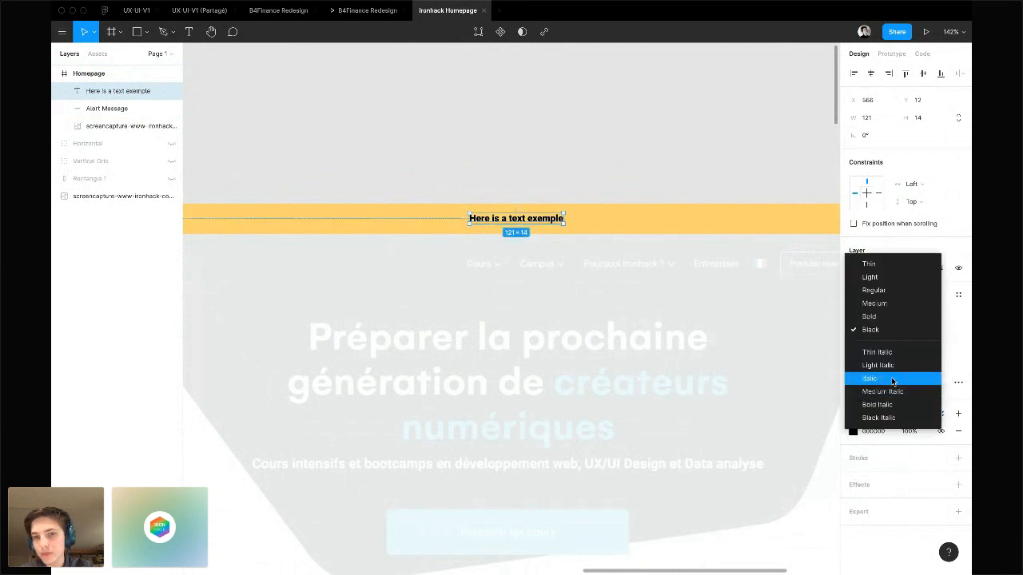
left_click(892, 380)
left_click(874, 327)
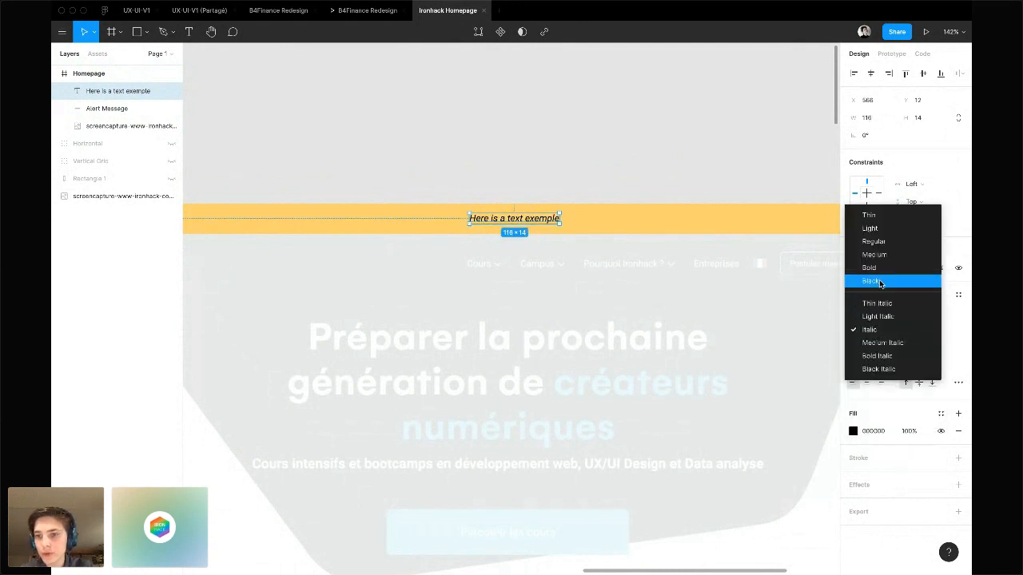
left_click(887, 243)
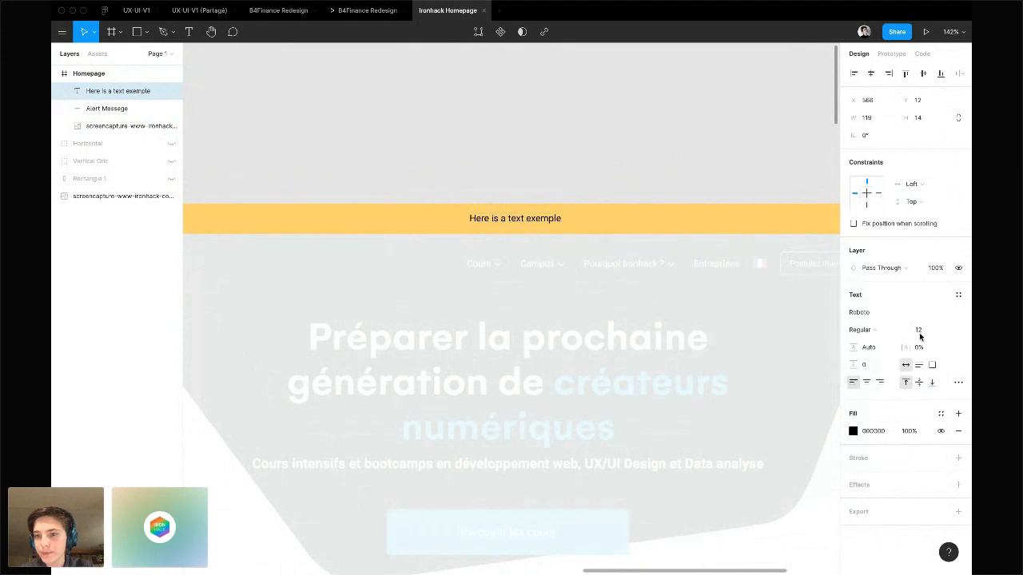
Try a font size of 45 on the banner text, and undo it
left_click(921, 332)
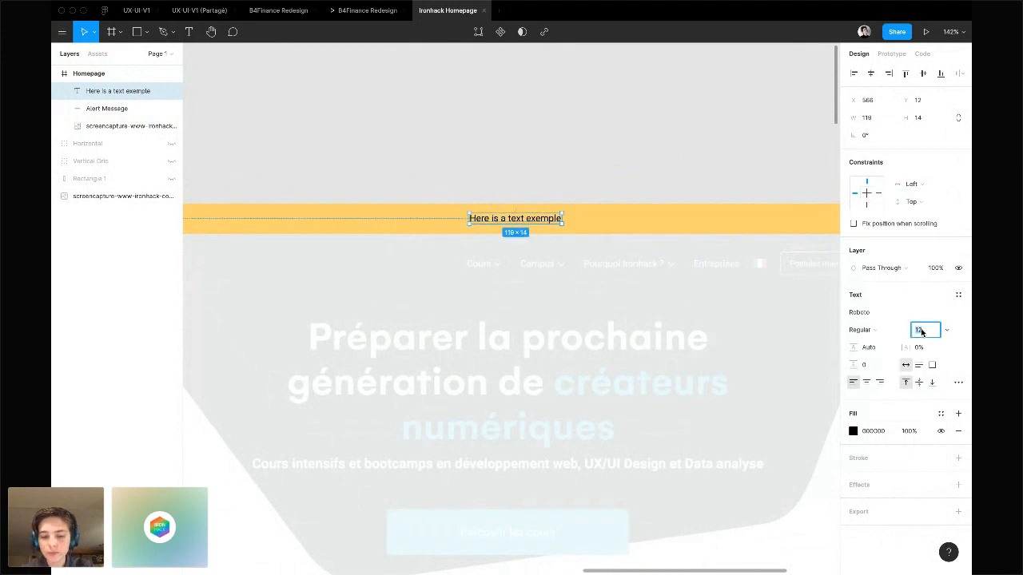
type("45")
key("Return")
key("ctrl+z")
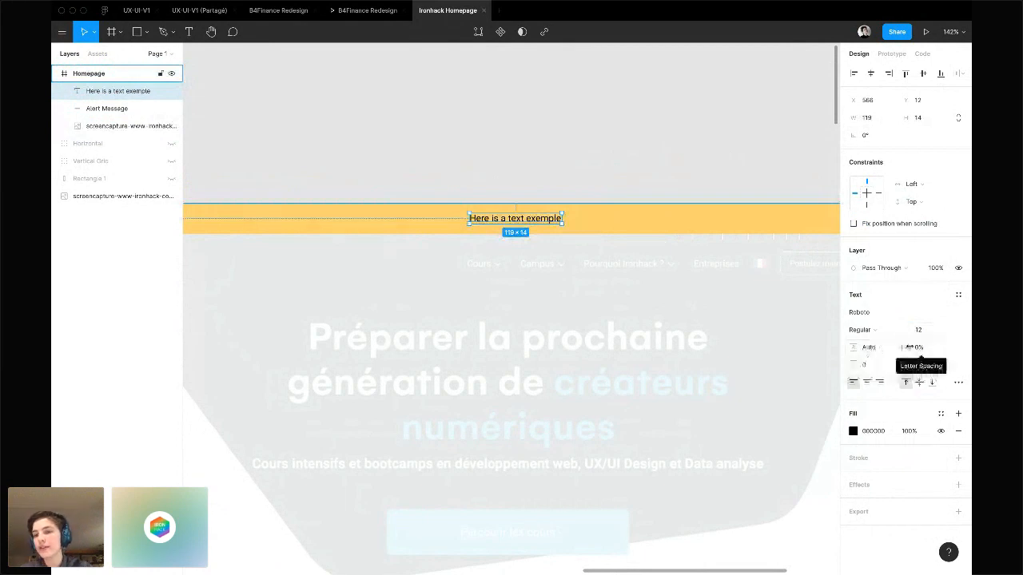
Demonstrate the centre, right and left alignments on the banner text, ending with right alignment
left_click(868, 385)
left_click(880, 384)
left_click(858, 383)
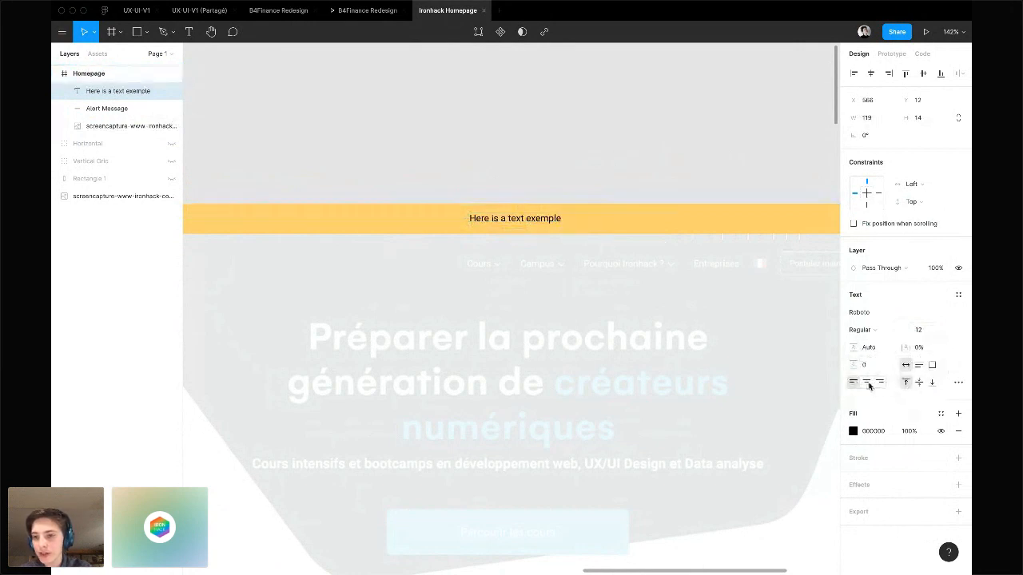
left_click(869, 384)
left_click(879, 383)
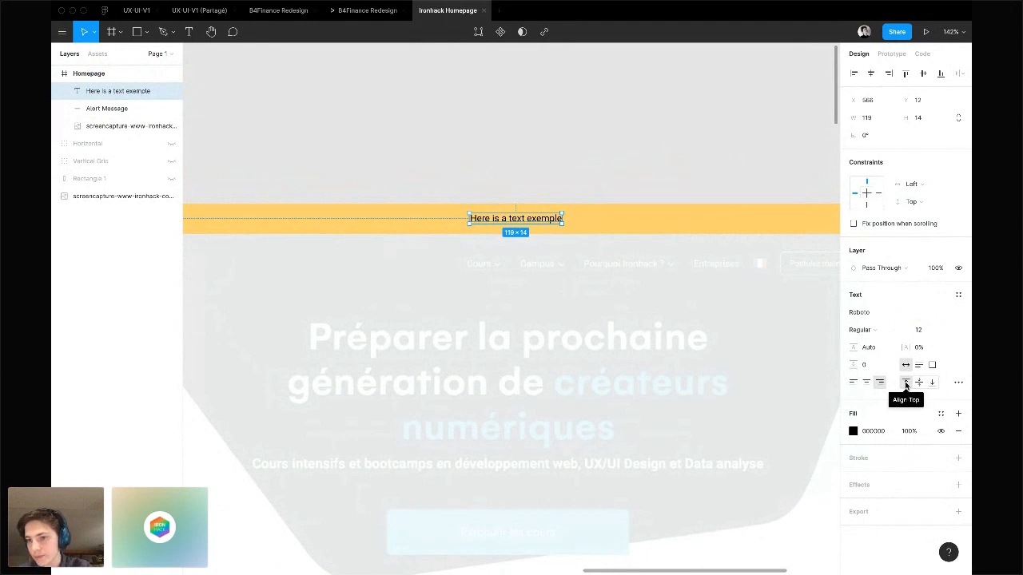
Open the banner text's type details, review the options, and try the underline and strikethrough decorations
left_click(959, 383)
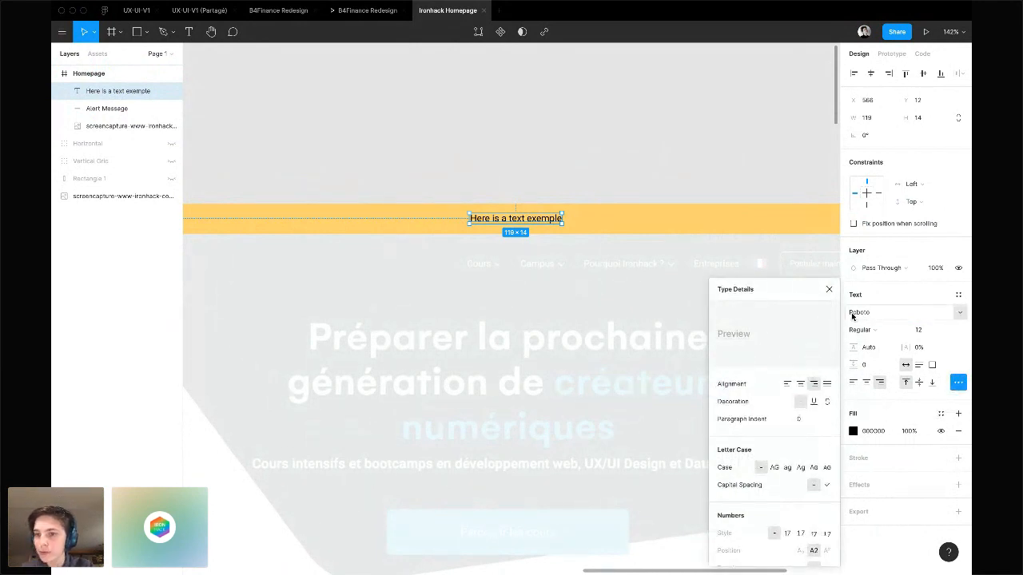
scroll(806, 418, "down", 10)
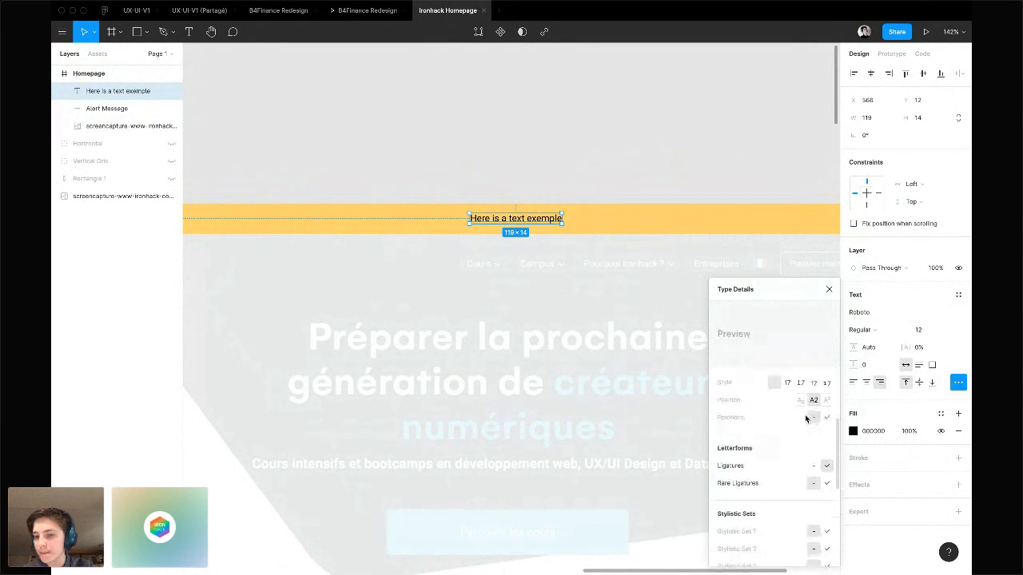
scroll(805, 418, "up", 10)
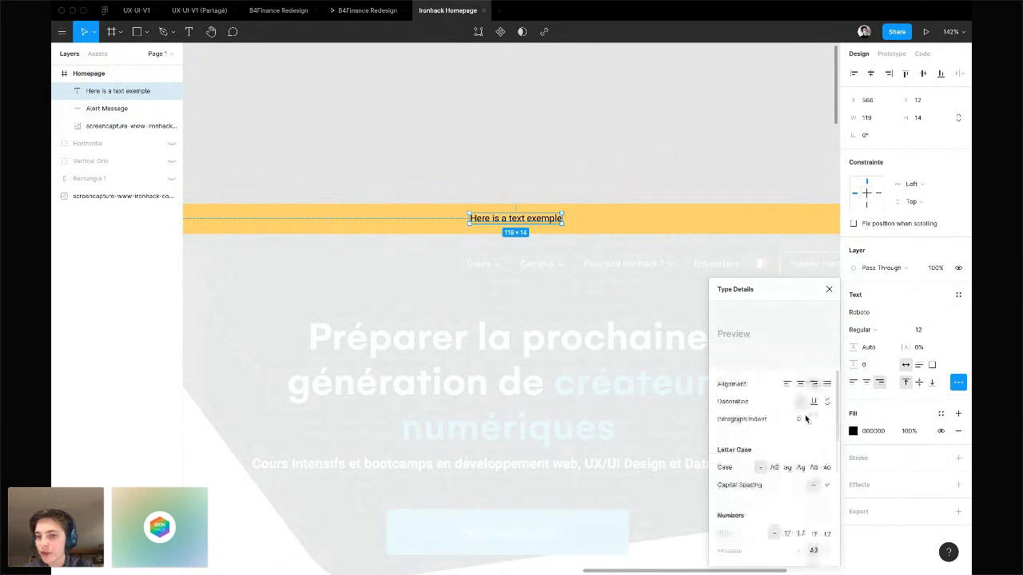
left_click(814, 402)
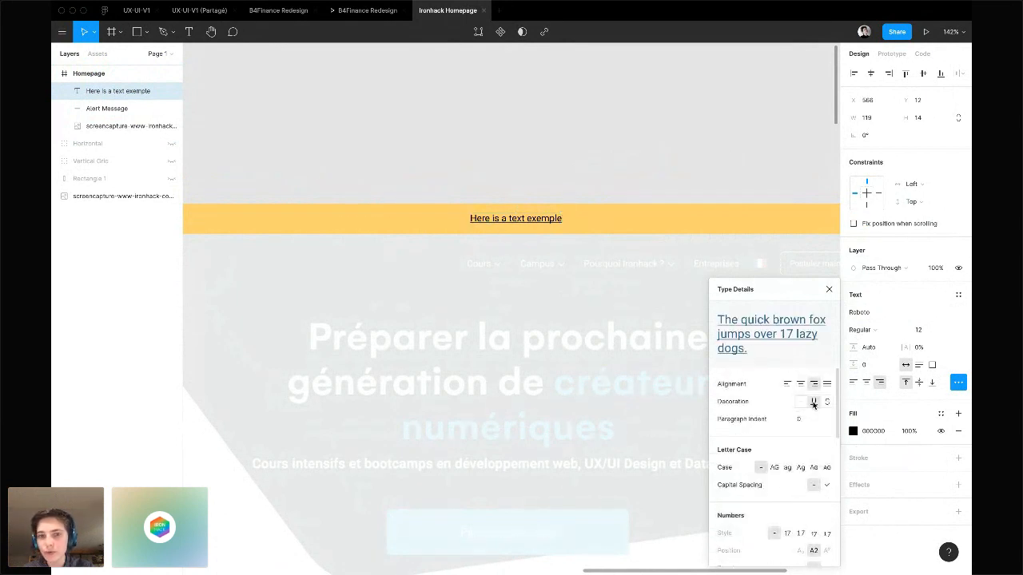
left_click(813, 402)
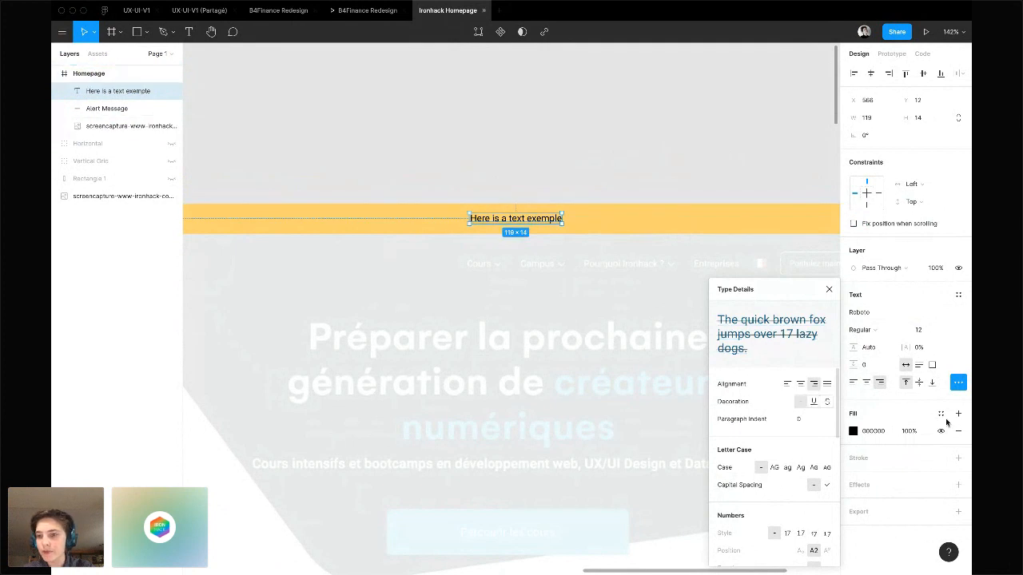
left_click(827, 402)
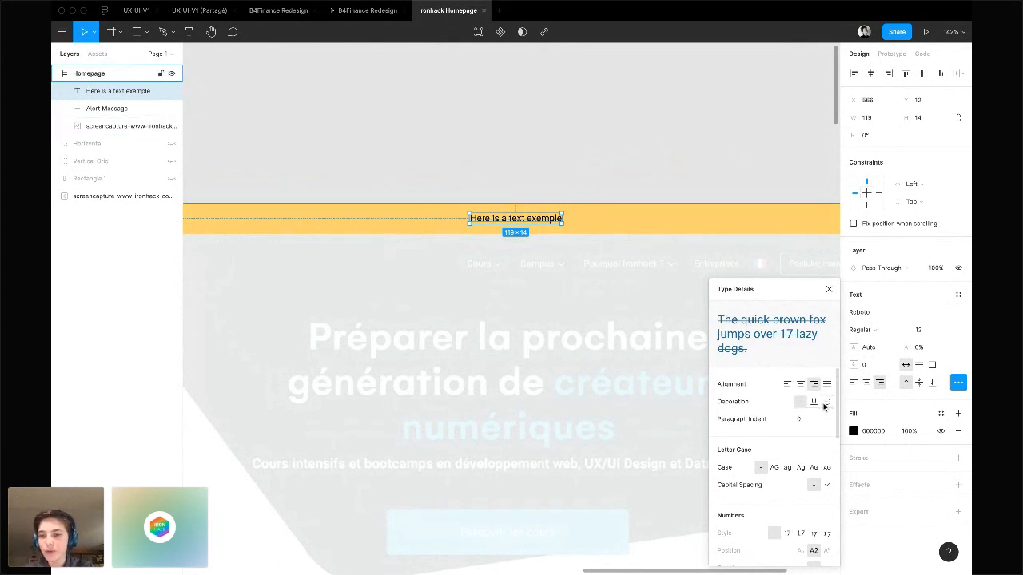
scroll(815, 452, "down", 1)
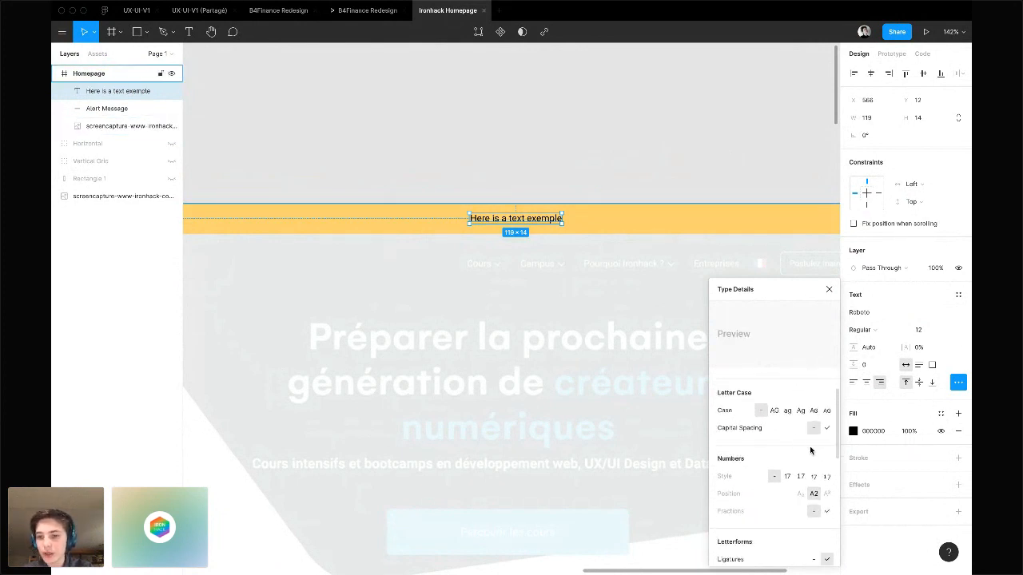
Try the uppercase letter case on the banner text, undo it, and close the type details
left_click(775, 412)
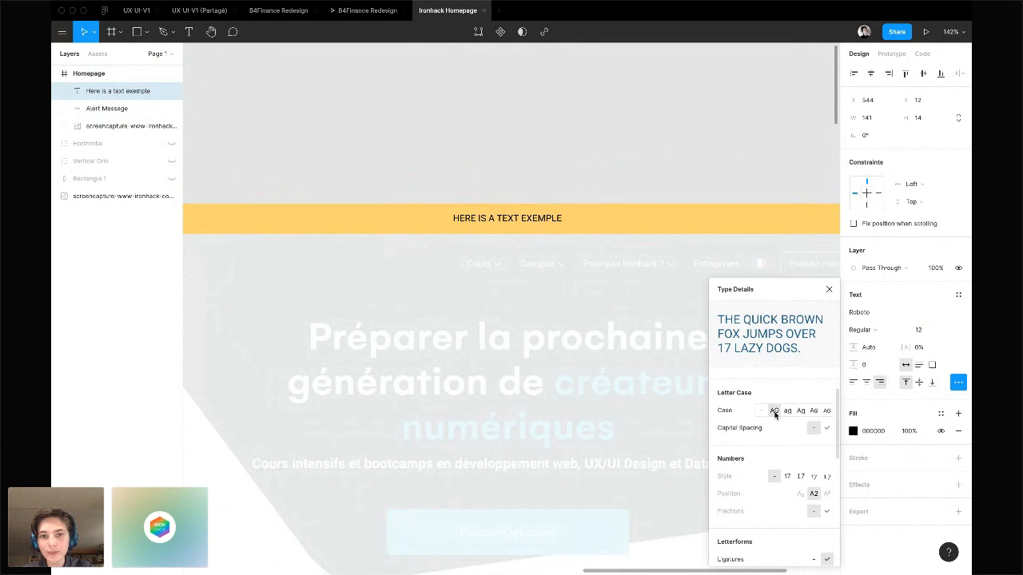
key("super+z")
scroll(794, 441, "down", 1)
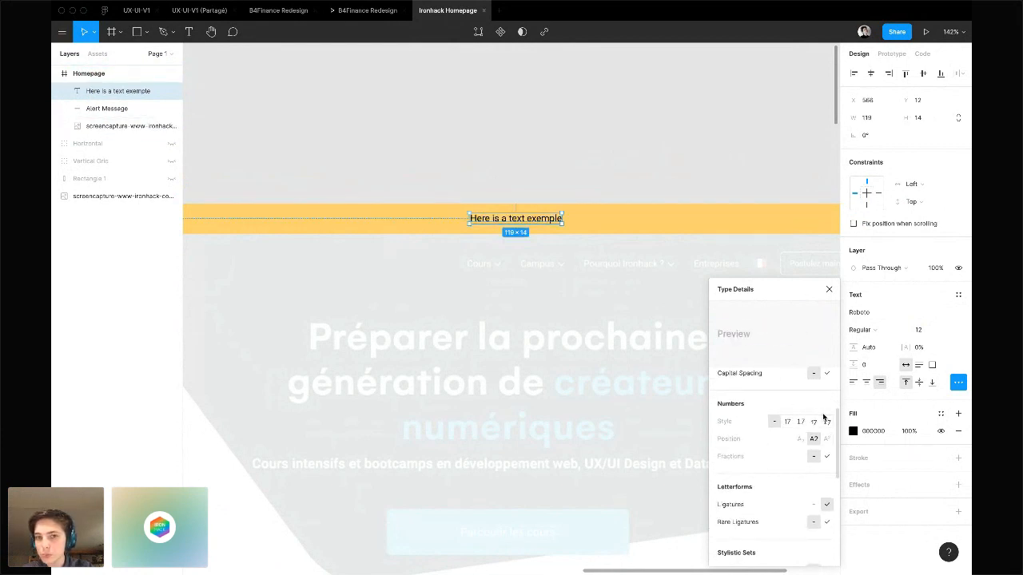
left_click(829, 290)
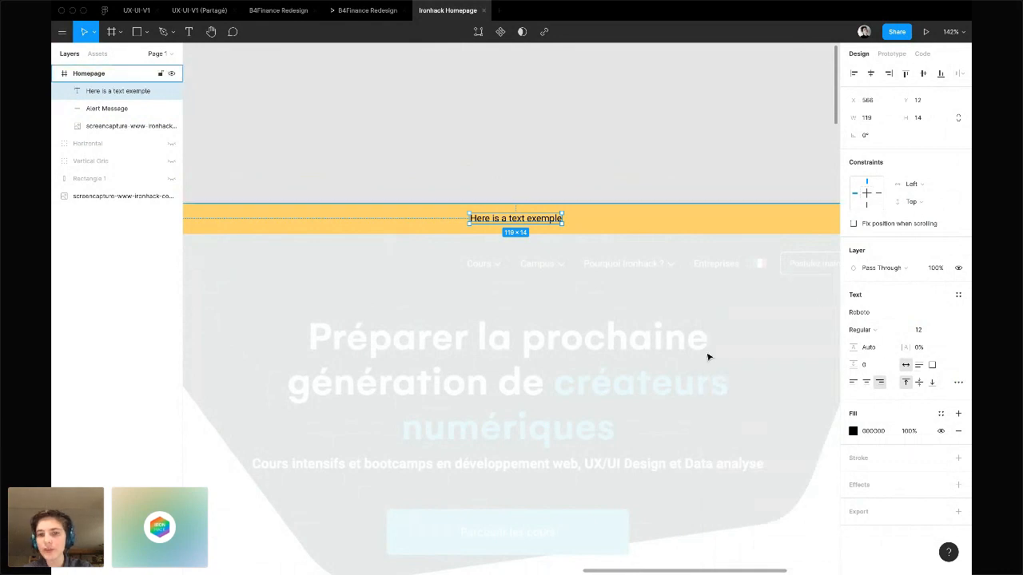
Reselect the banner text and view it alongside the original screenshot's banner
scroll(707, 358, "down", 5)
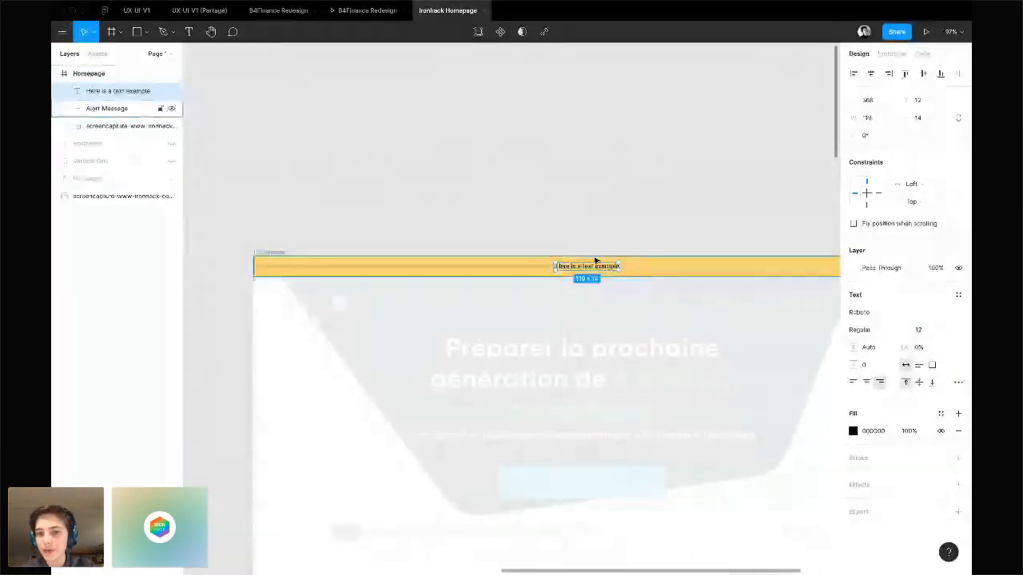
left_click(633, 236)
scroll(632, 236, "down", 5)
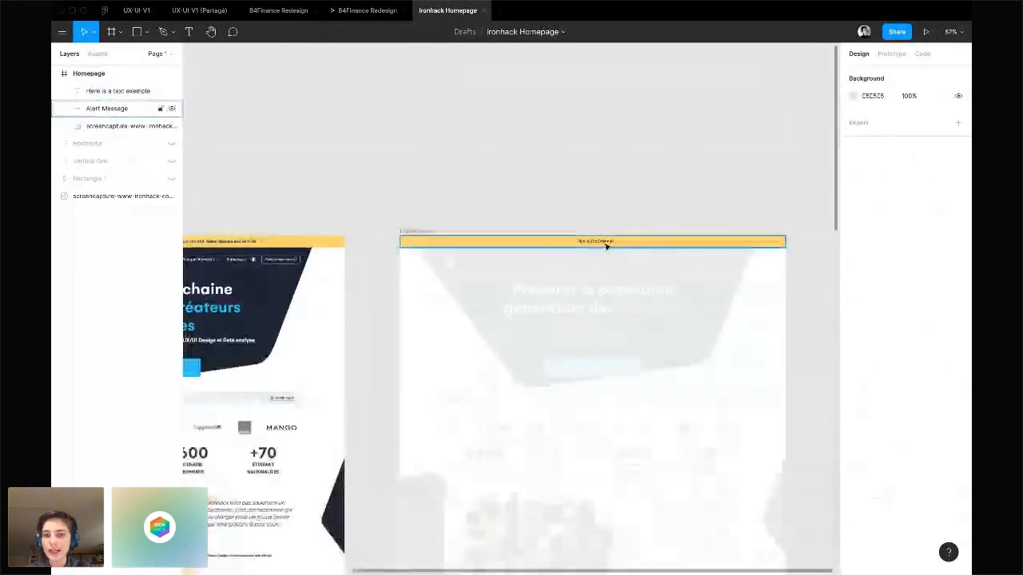
left_click(602, 242)
scroll(602, 245, "up", 5)
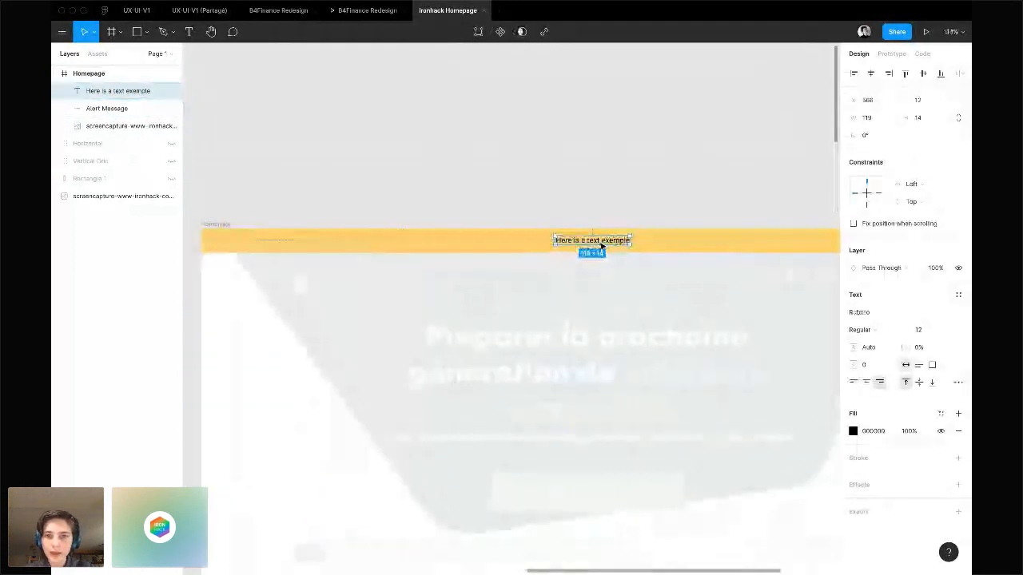
scroll(602, 246, "down", 10)
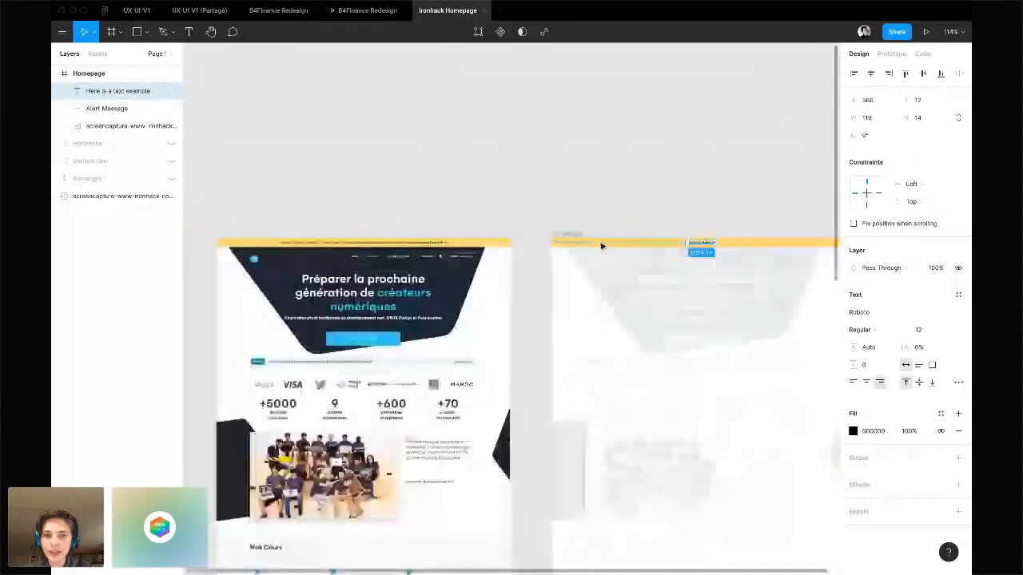
Extend the Homepage banner text with "and a bold one" after "Here is a text exemple"
scroll(397, 242, "up", 10)
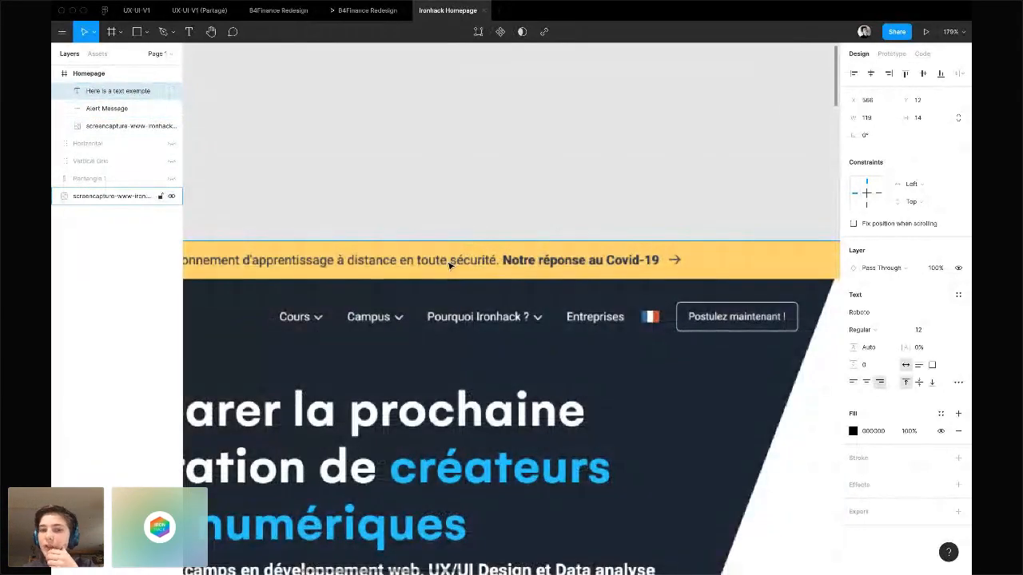
scroll(449, 265, "down", 4)
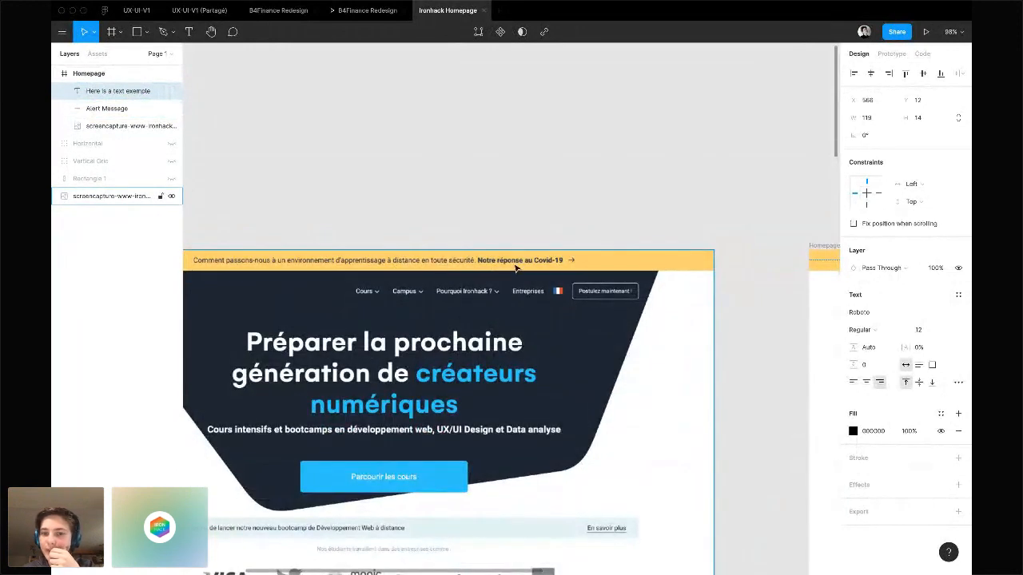
scroll(554, 267, "right", 6)
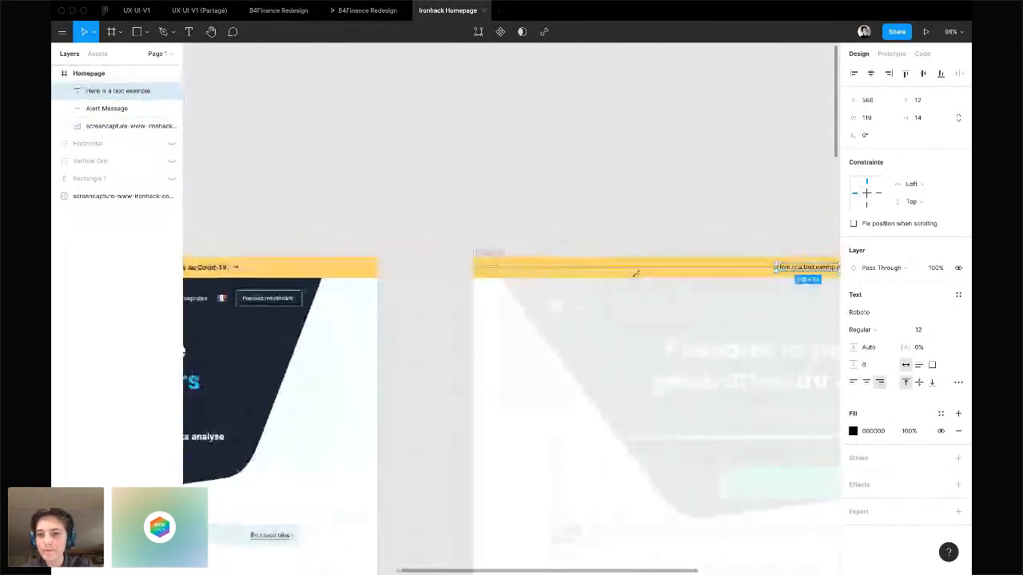
double_click(689, 267)
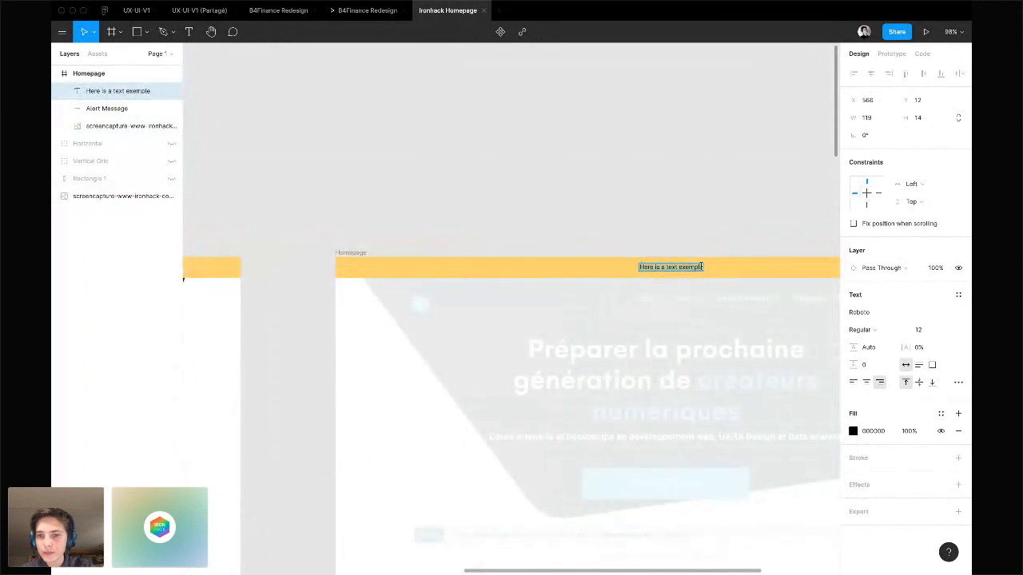
type("and a")
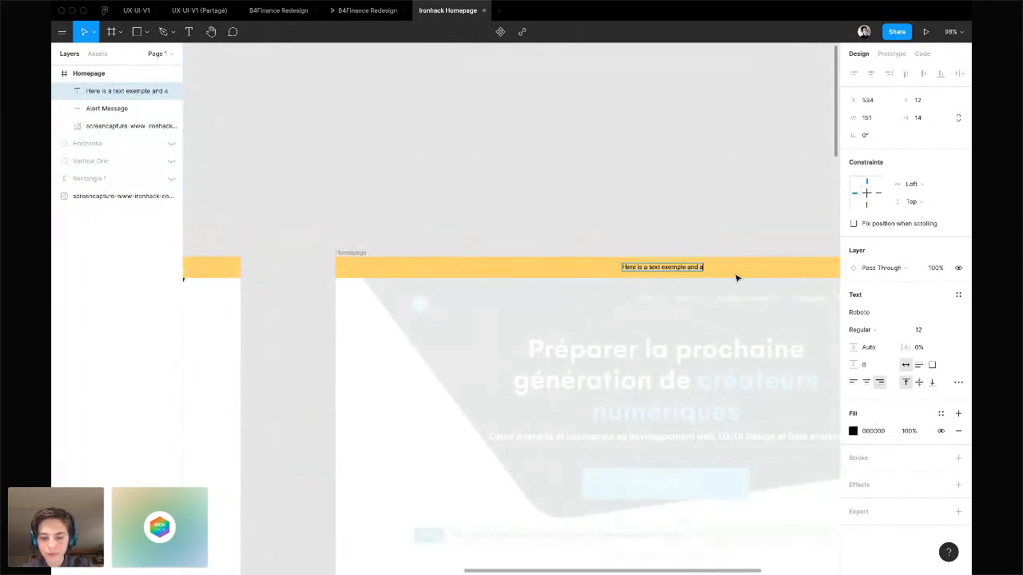
type(" bold")
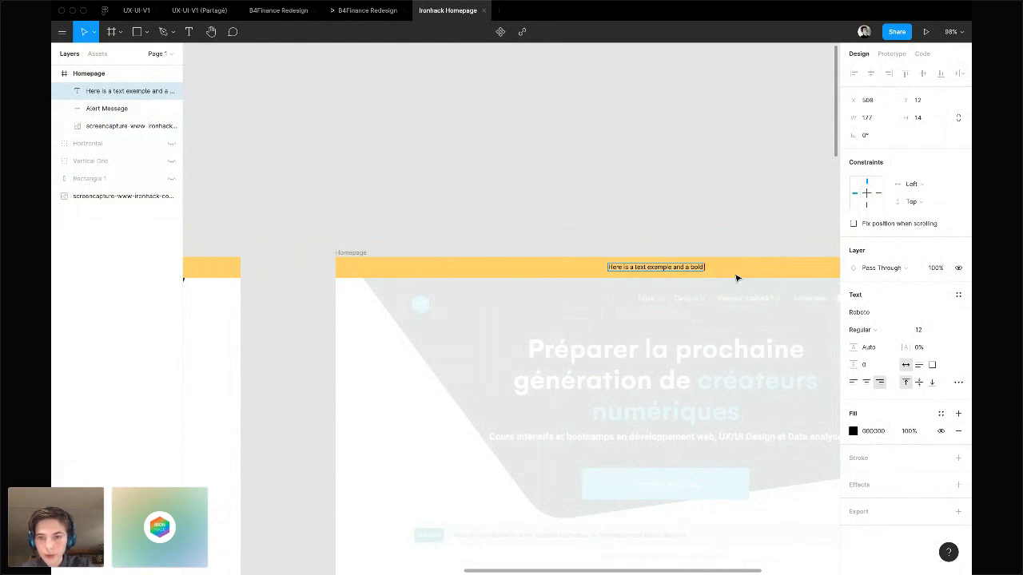
type(" one")
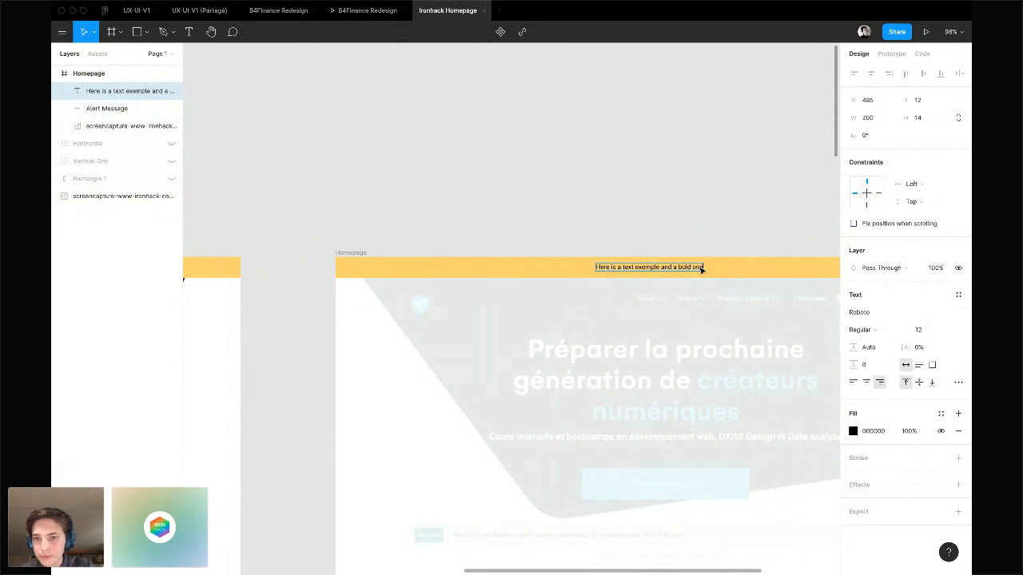
Make only the words "a bold one" in the banner text bold, and deselect the text
left_click_drag(687, 267, 713, 272)
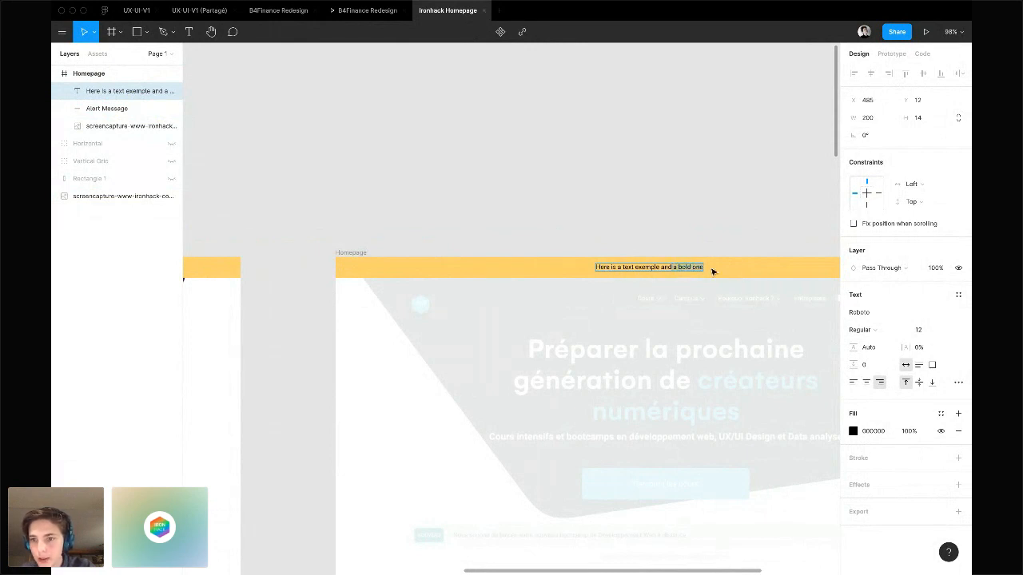
left_click(871, 332)
left_click(879, 356)
key("Escape")
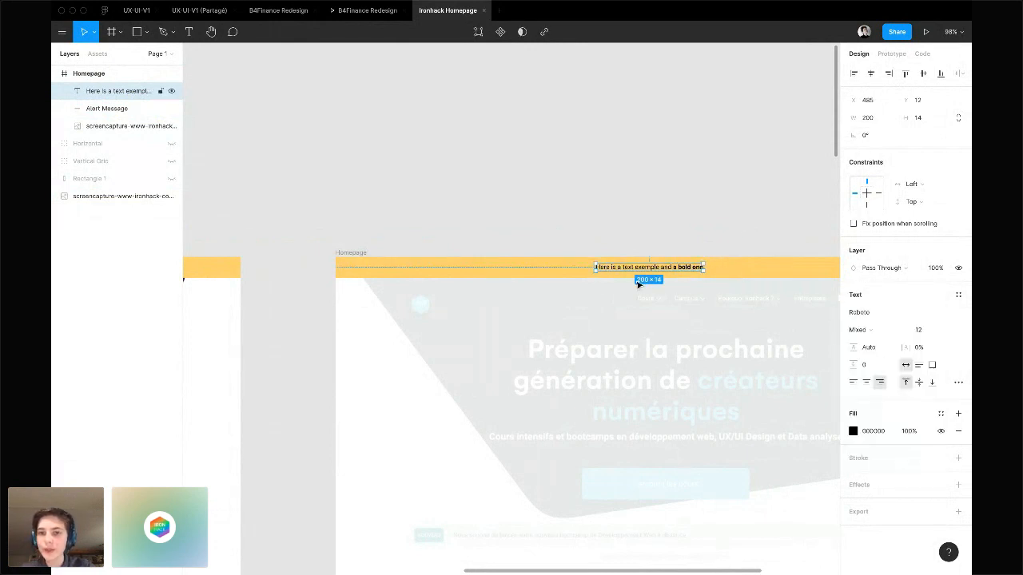
left_click(548, 221)
scroll(548, 221, "down", 6, "ctrl")
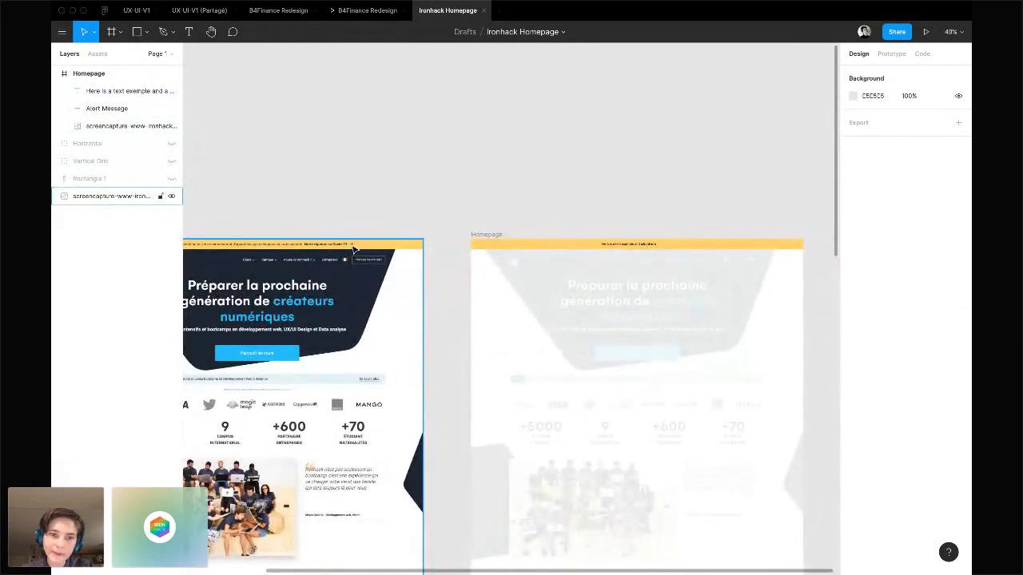
scroll(354, 249, "up", 10, "ctrl")
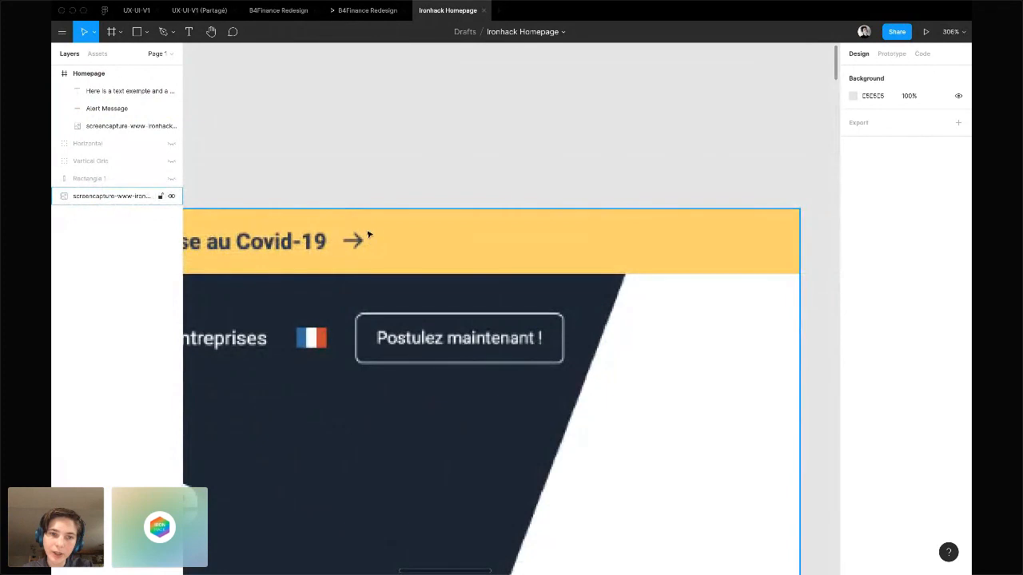
scroll(364, 243, "down", 10, "ctrl")
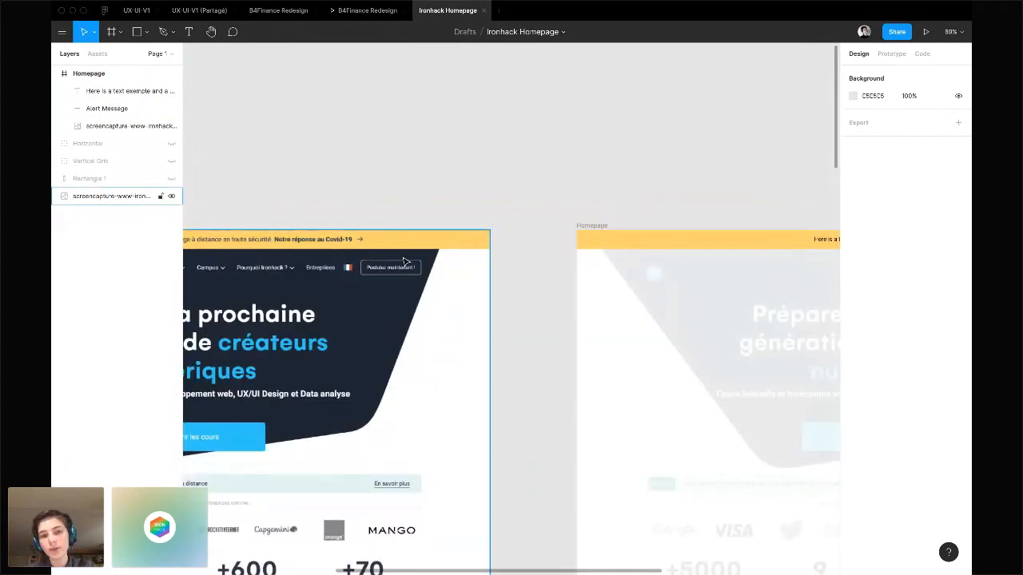
scroll(405, 262, "right", 10)
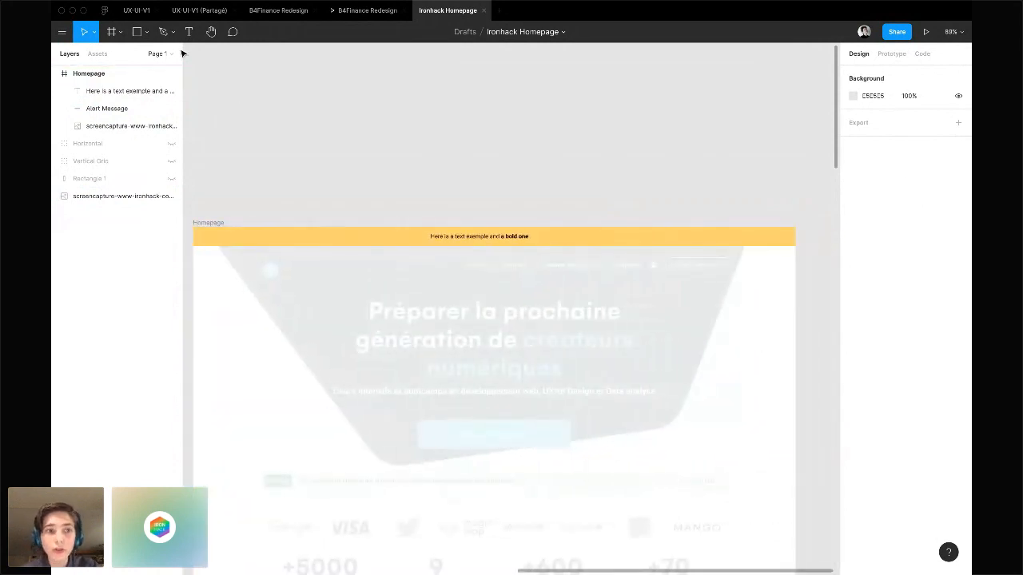
left_click(163, 31)
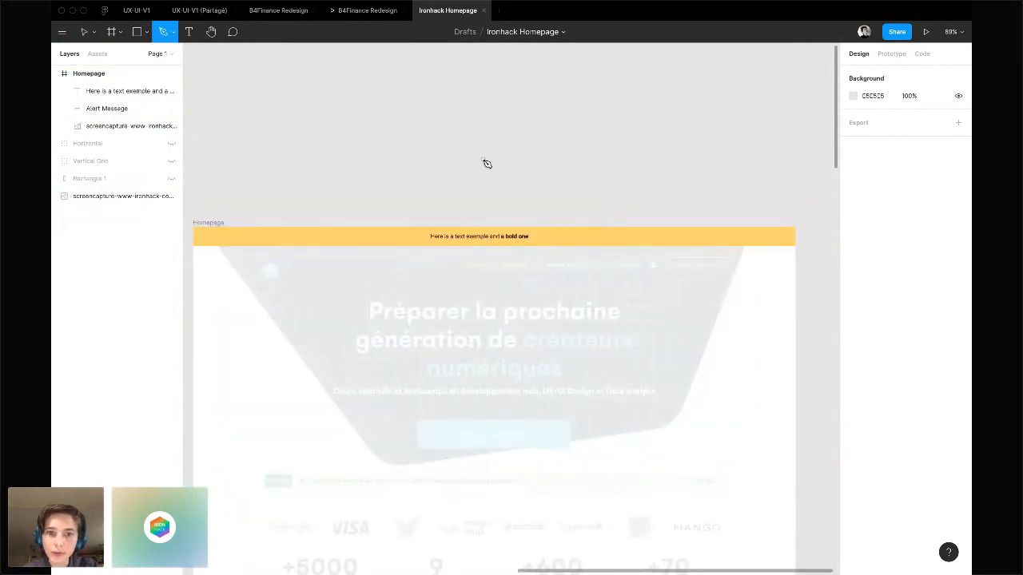
left_click(551, 237)
left_click(549, 237)
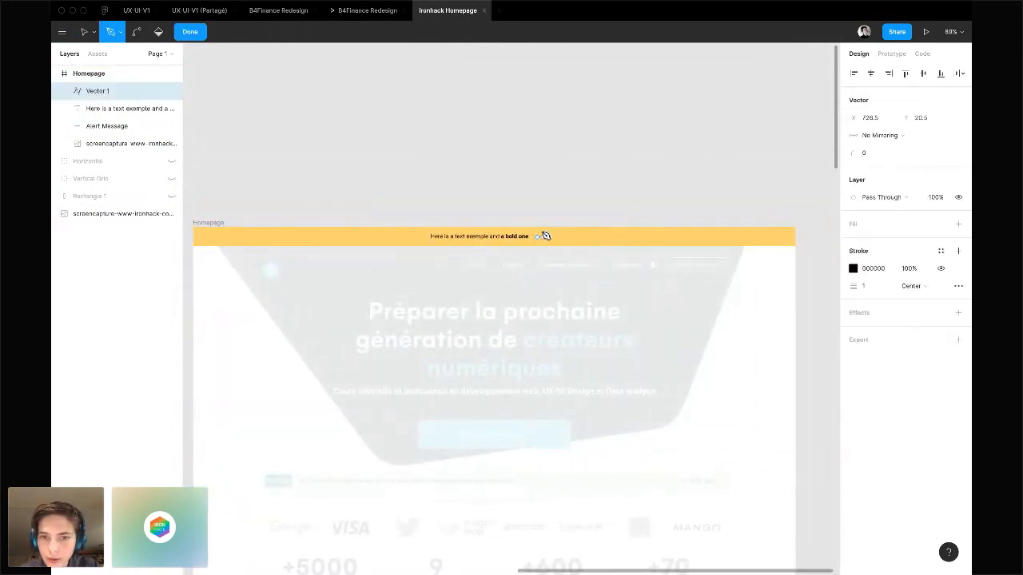
scroll(552, 238, "up", 6)
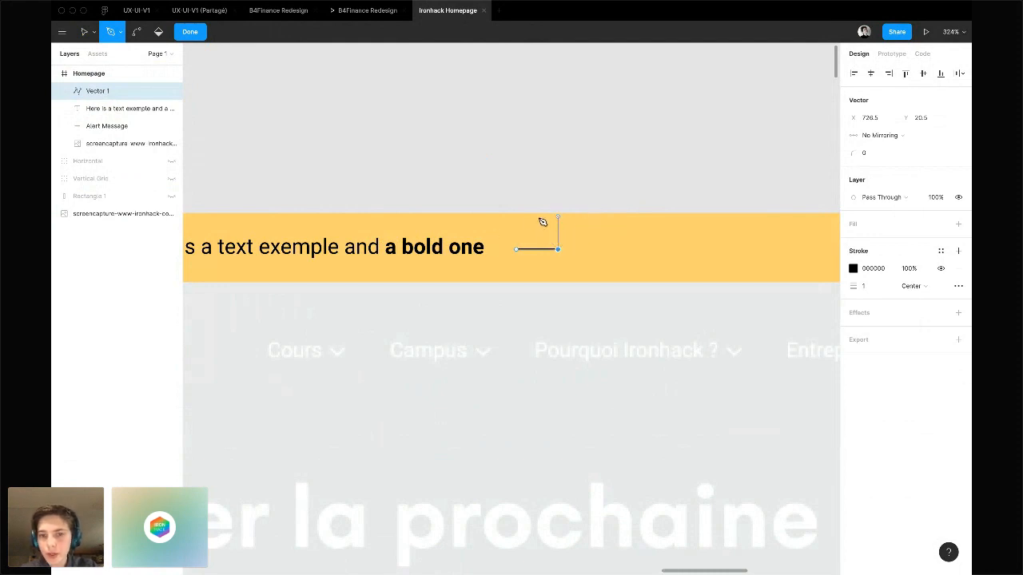
key("super")
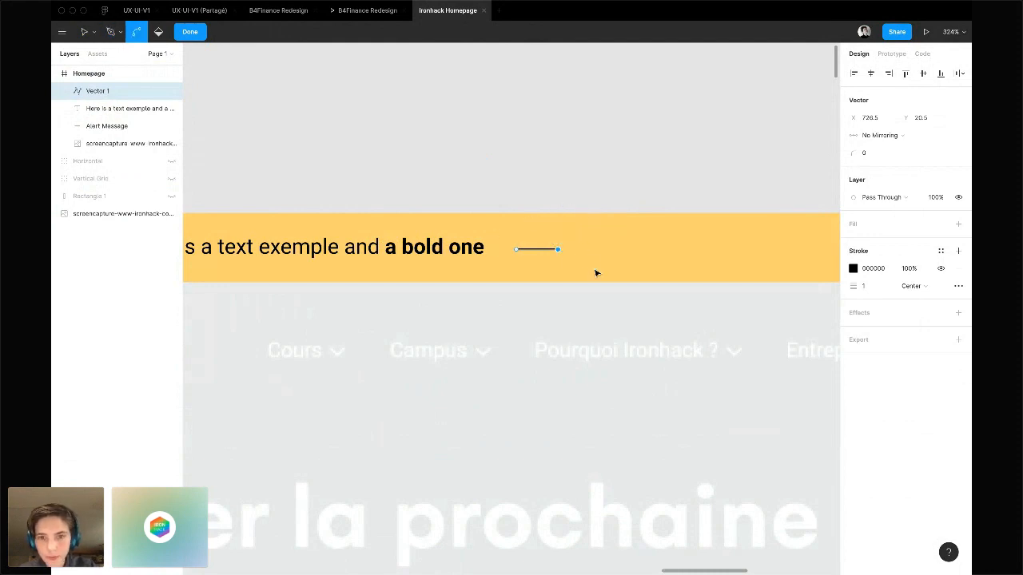
key("super+z")
key("super+z")
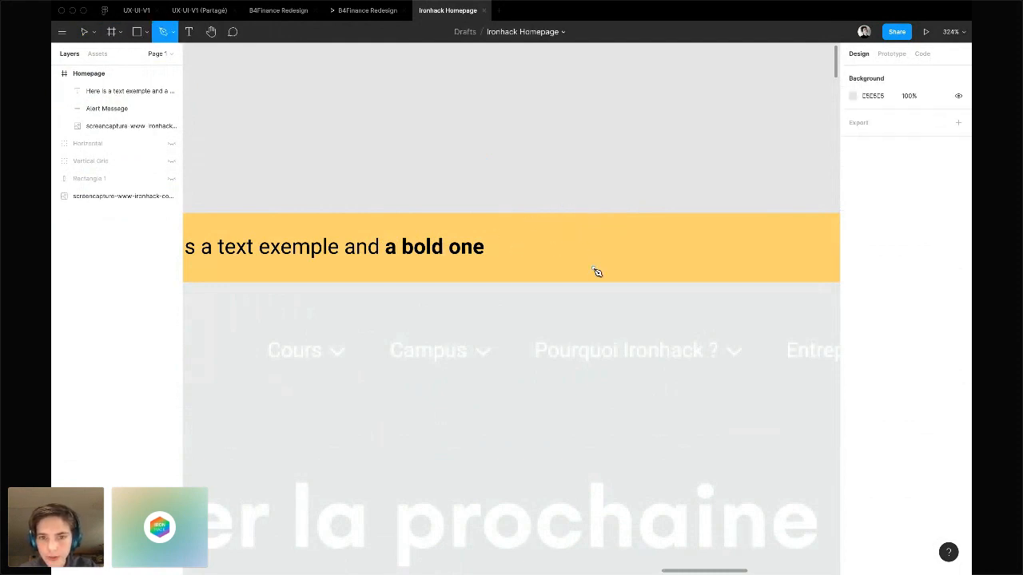
Draw a right-pointing arrow about 13 by 8 px after the banner text with the Pen tool, using a straight shaft and two diagonal head strokes
left_click(514, 250)
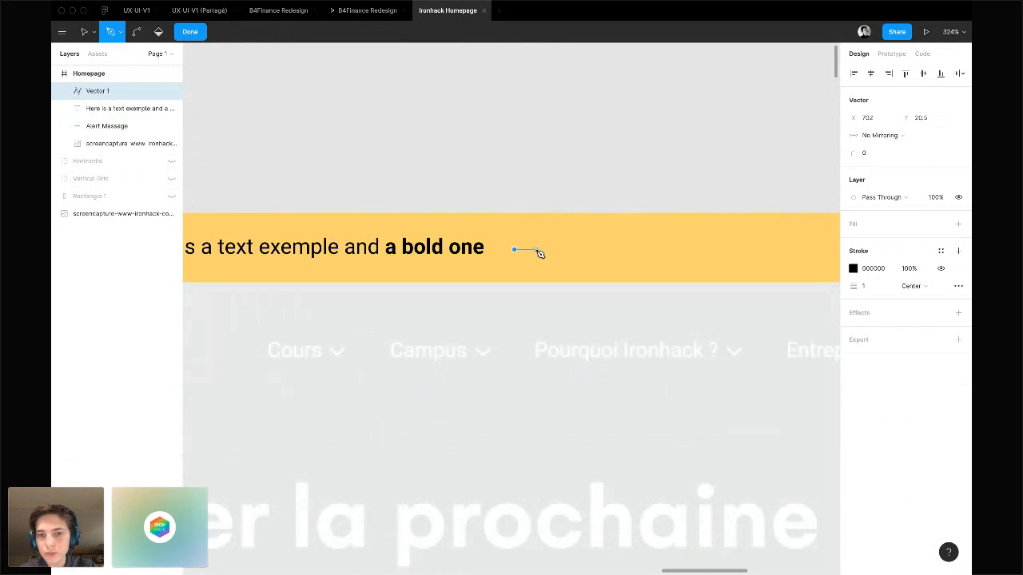
scroll(540, 251, "up", 5)
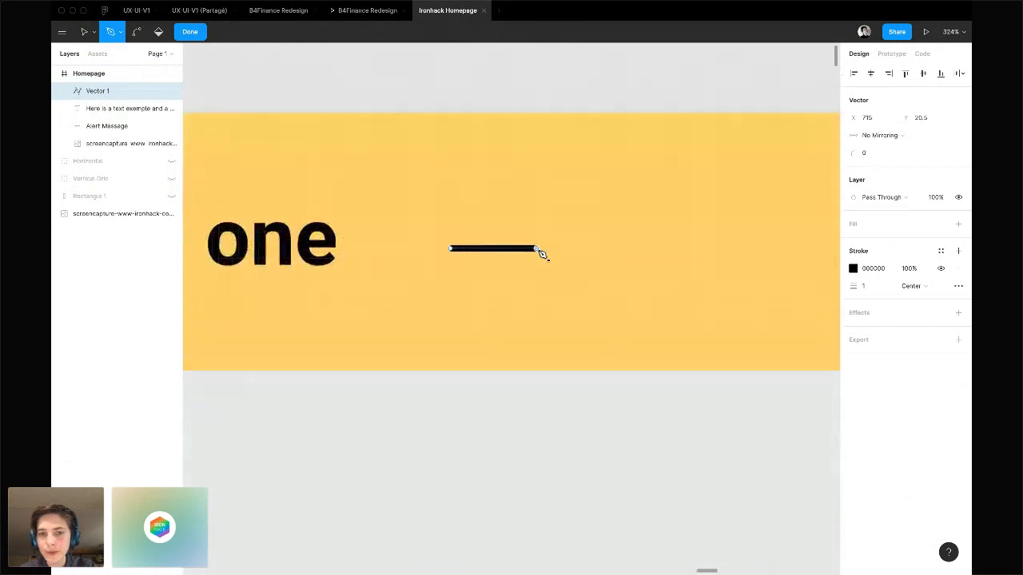
left_click(538, 249)
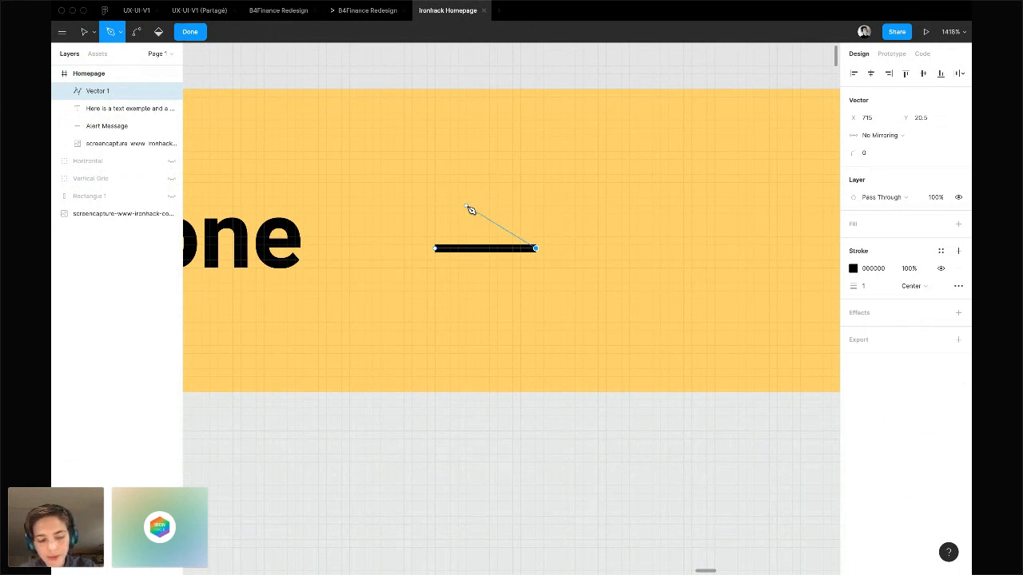
key("shift")
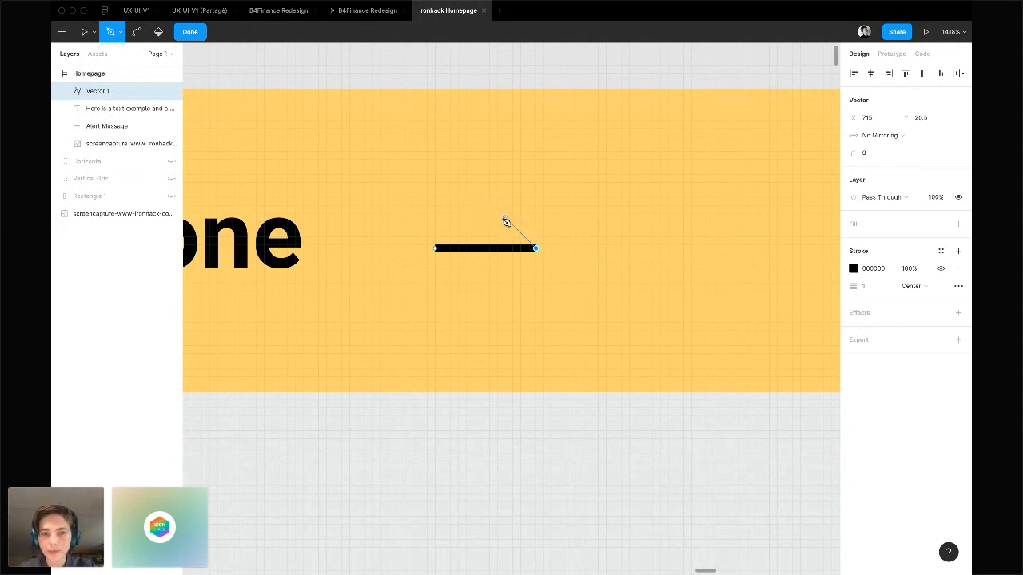
left_click(505, 219)
left_click(537, 250)
left_click(507, 279)
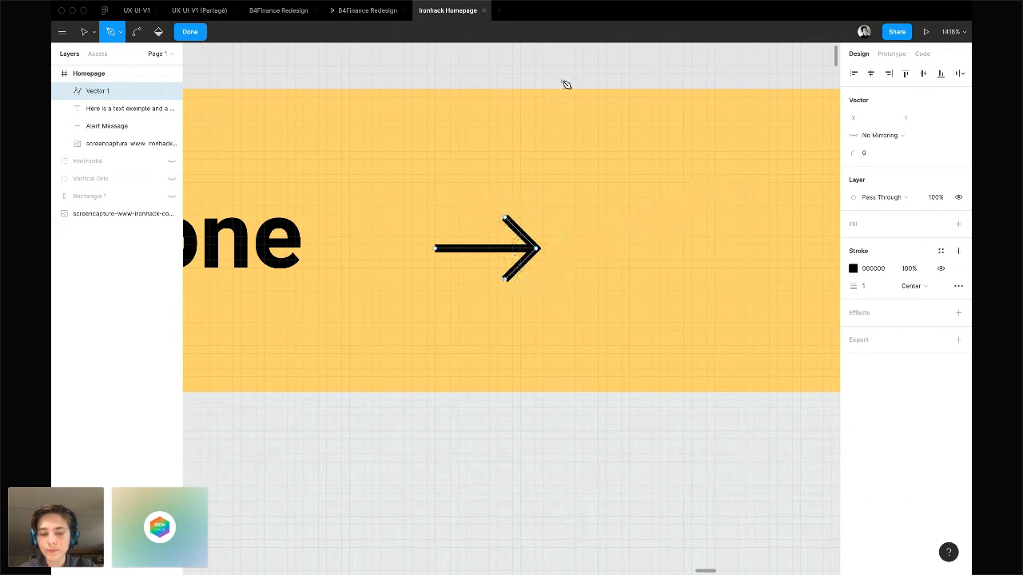
key("Escape")
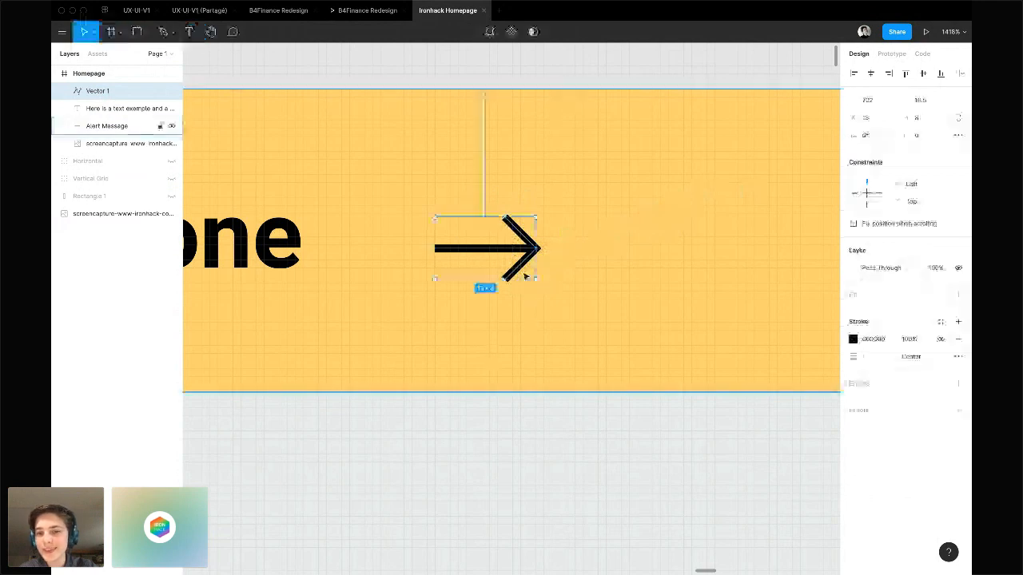
Move the arrow closer to the end of the banner text, to about X 690 and Y 15, and deselect it
left_click_drag(432, 248, 408, 243)
key("super+z")
scroll(409, 243, "down", 1)
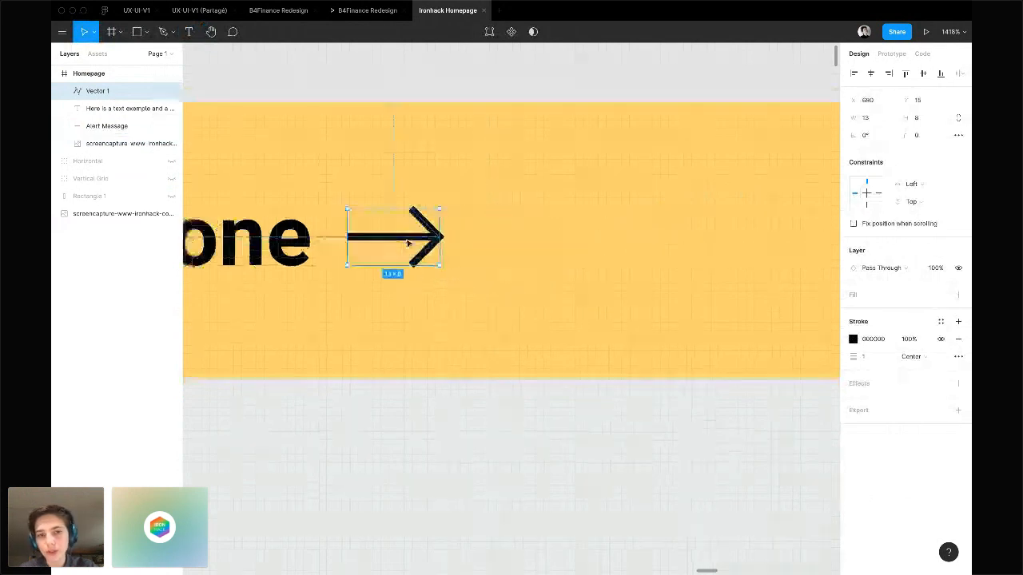
scroll(408, 243, "down", 5)
scroll(416, 240, "left", 4)
left_click(436, 160)
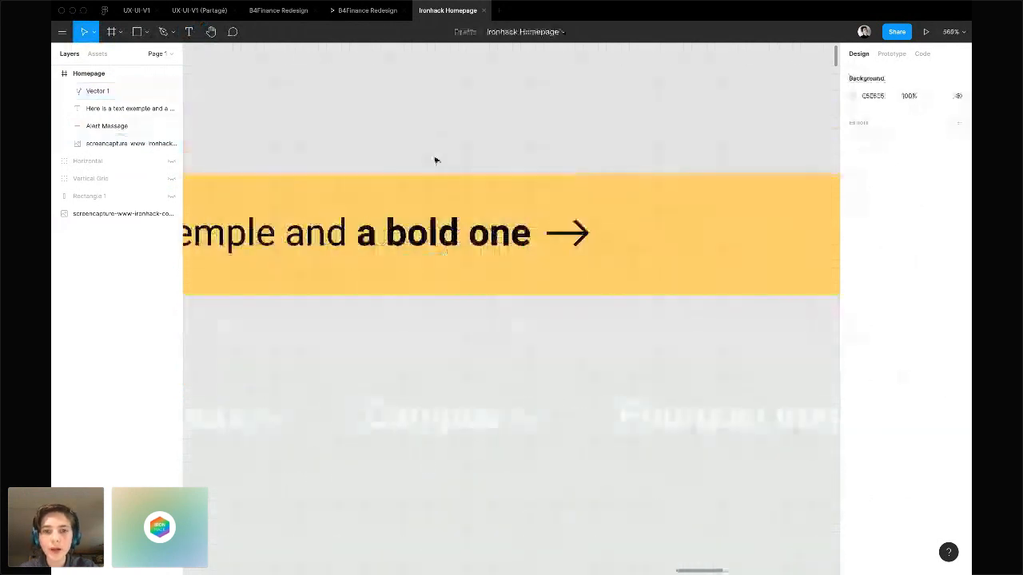
scroll(436, 160, "down", 3)
scroll(482, 190, "up", 1)
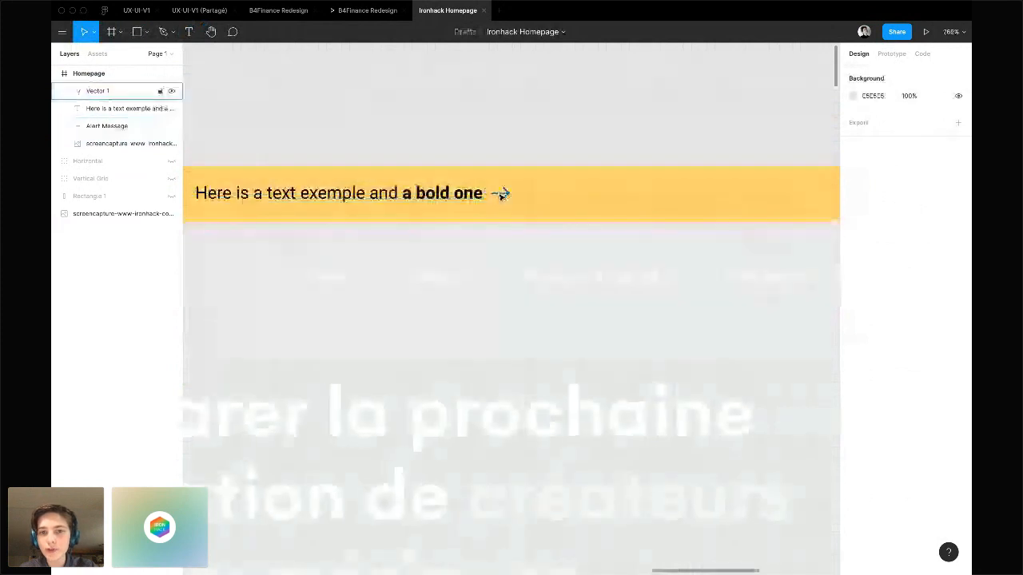
Select the arrow in the yellow alert banner, switch to Chrome and search Google for "flaticon" in a new tab
left_click(494, 191)
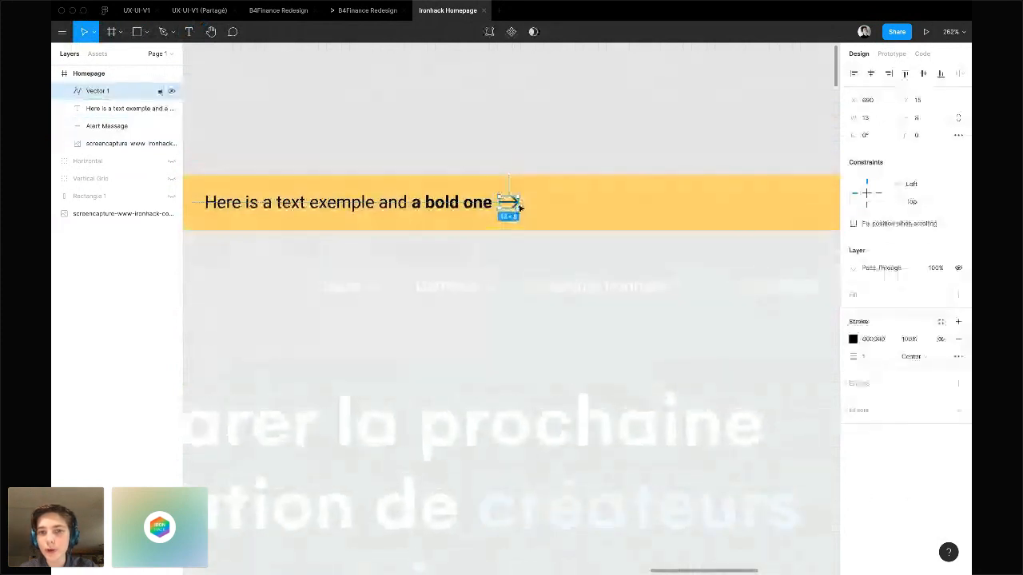
scroll(518, 201, "up", 4)
mouse_move(479, 569)
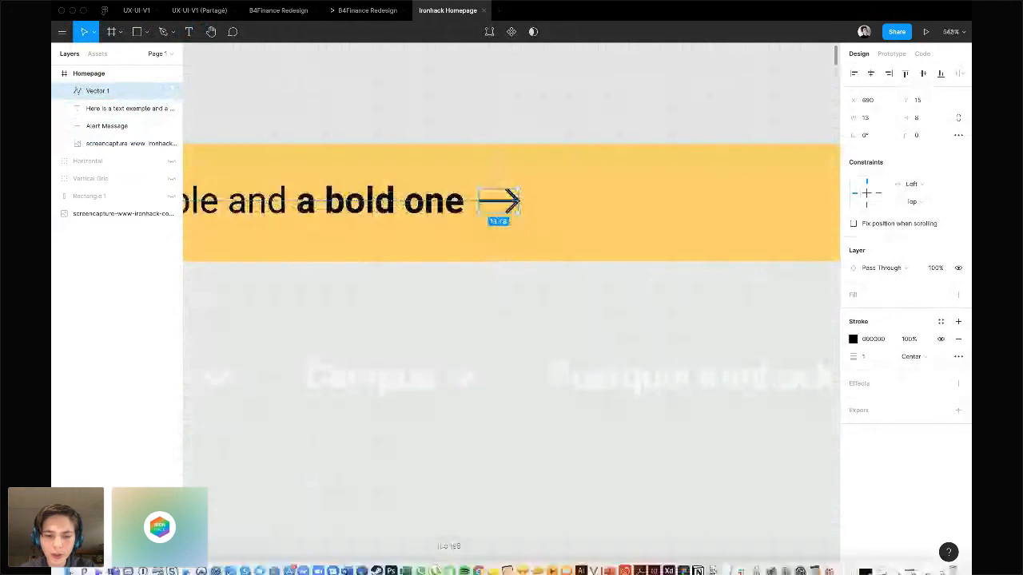
left_click(479, 567)
key("super+t")
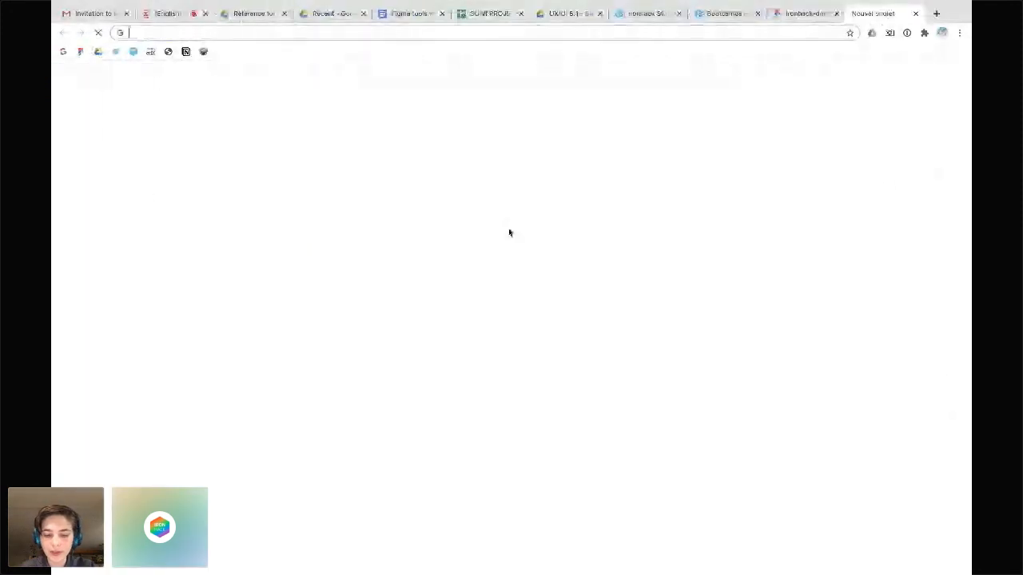
type("flaticon")
key("Return")
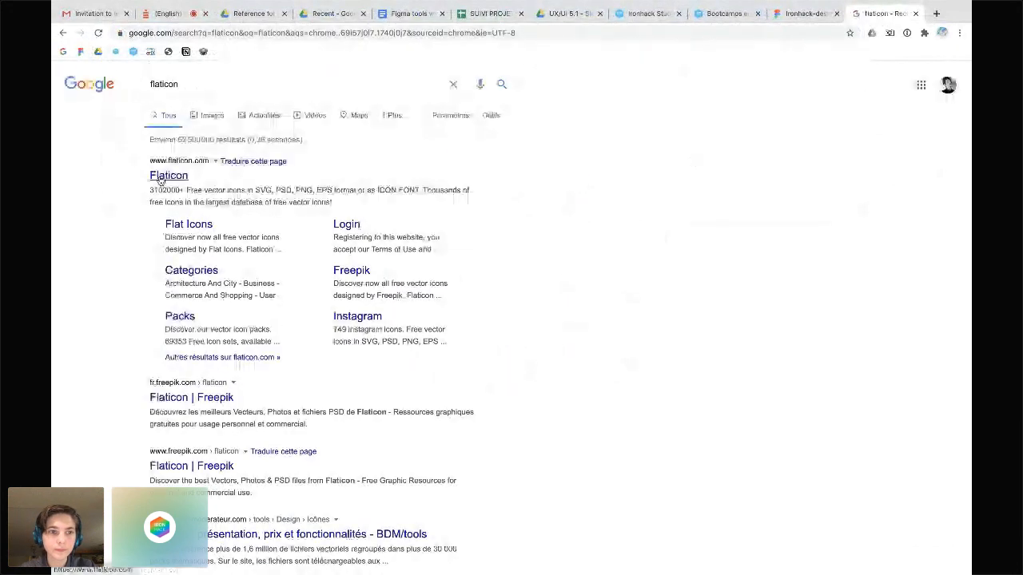
Copy the Flaticon result's link address and post it in the Crowdcast event chat
right_click(161, 176)
left_click(218, 241)
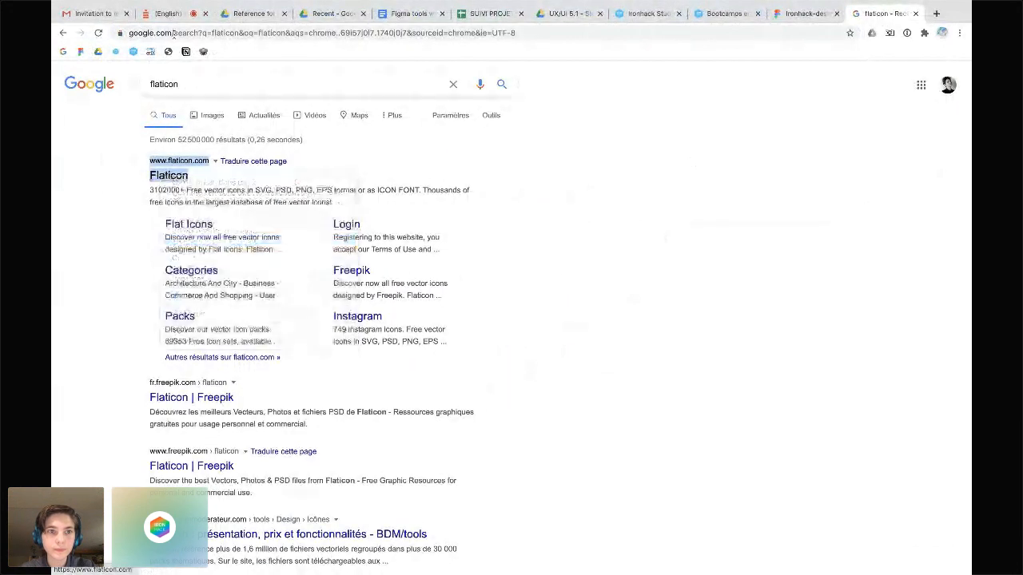
left_click(172, 14)
left_click(816, 560)
type("https://www.flaticon.com/")
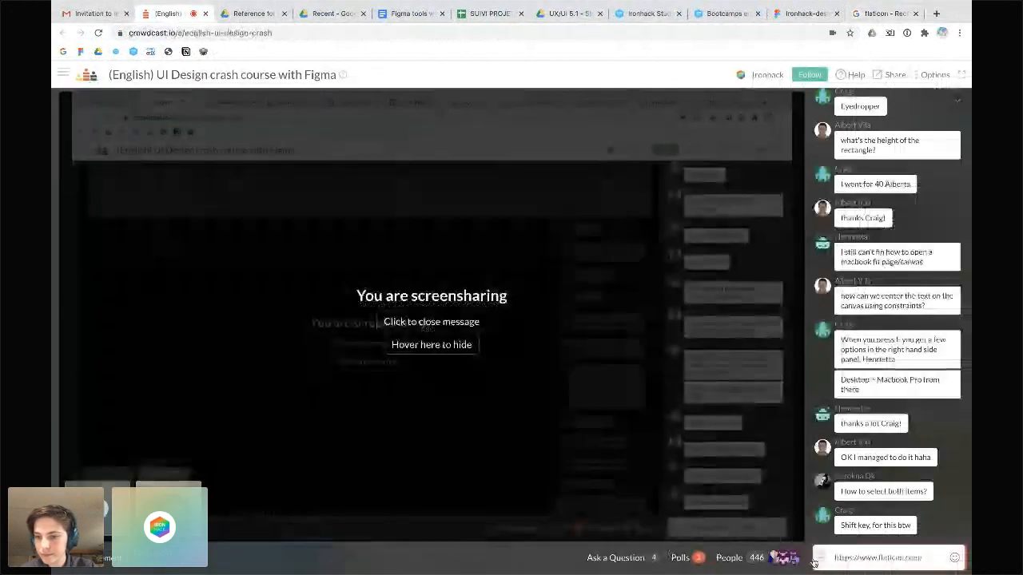
key("Return")
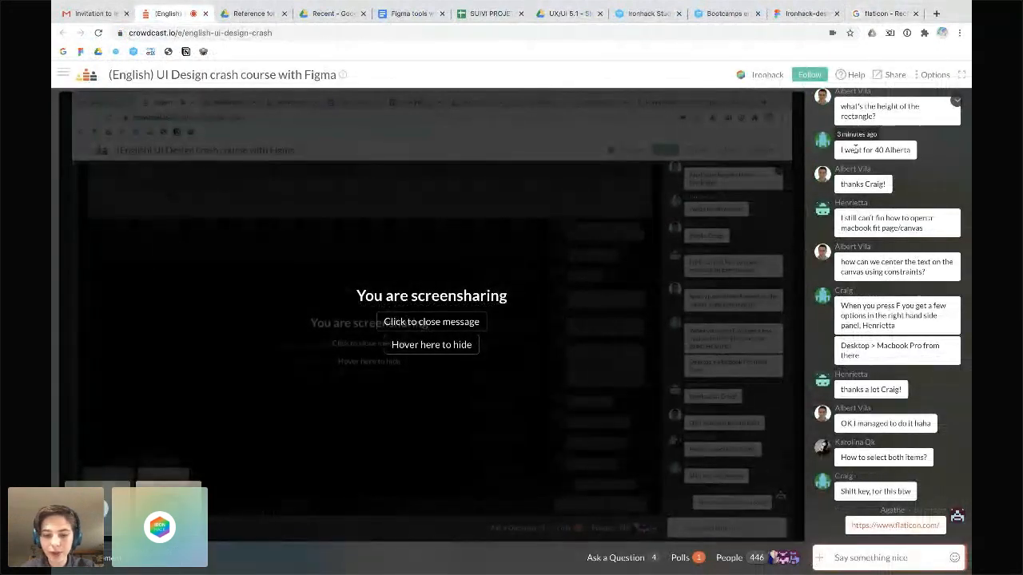
Post the messages "Noun project" and "Shift" in the event chat
type("Noun")
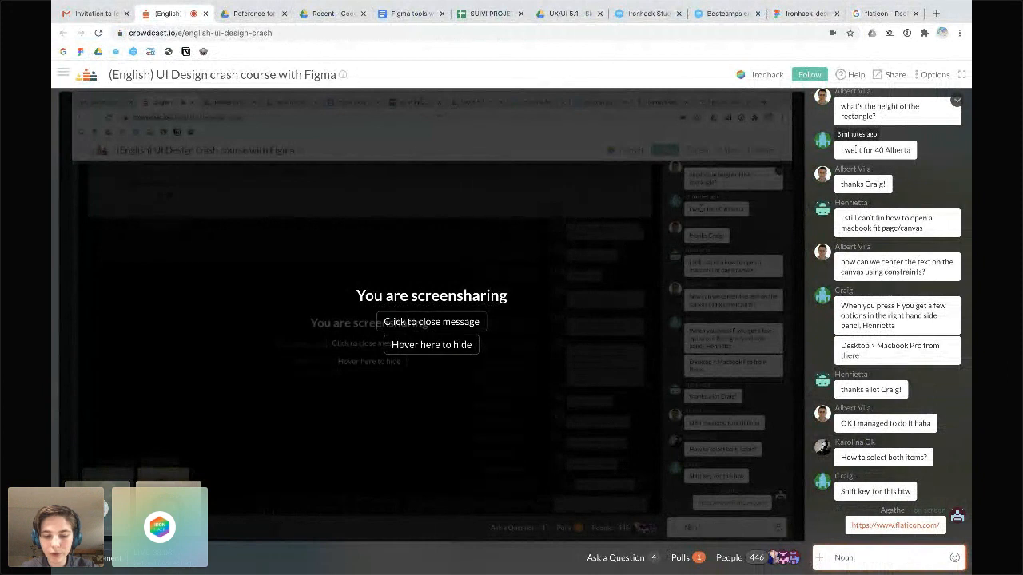
type(" project")
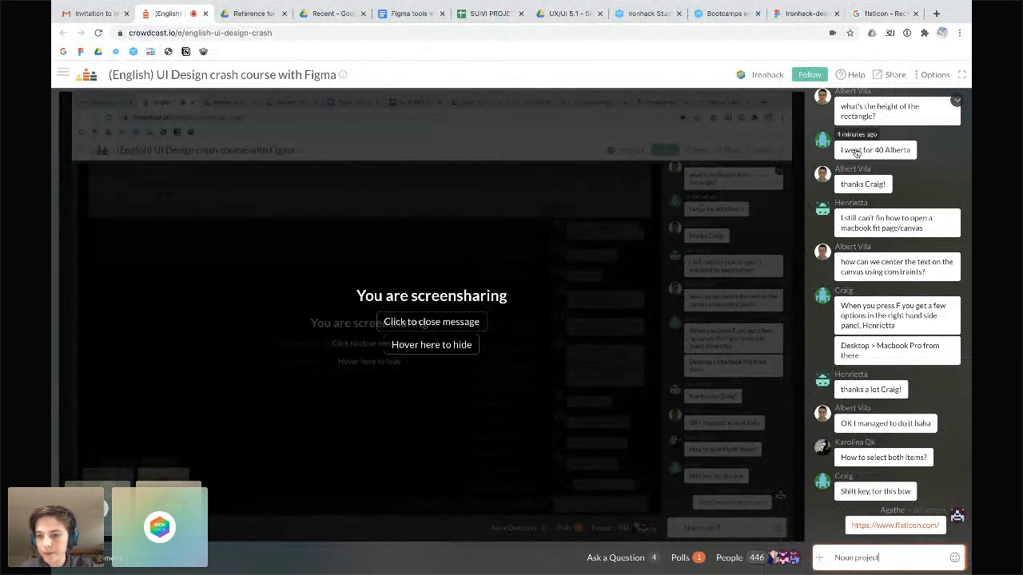
key("Return")
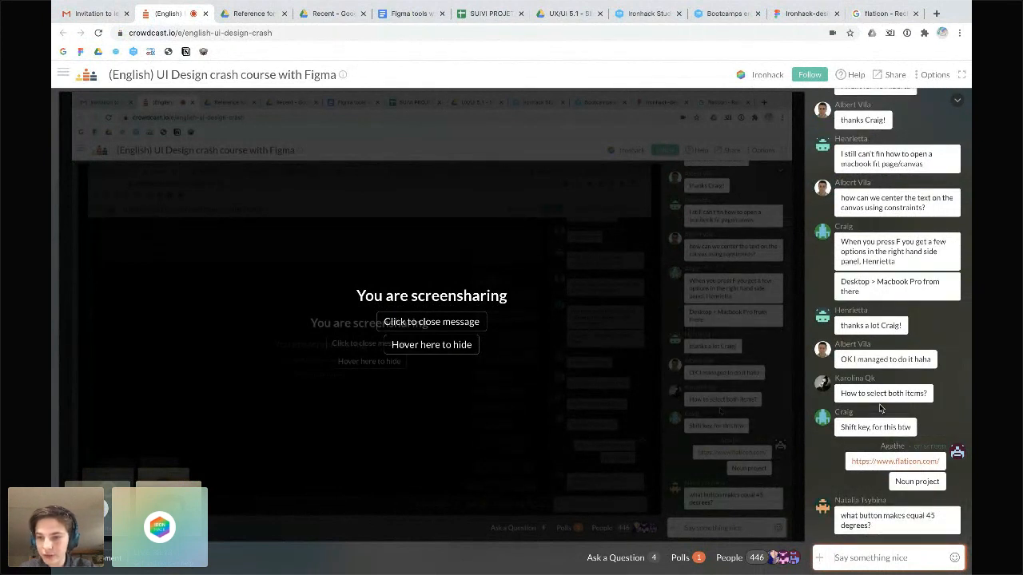
type("Shif")
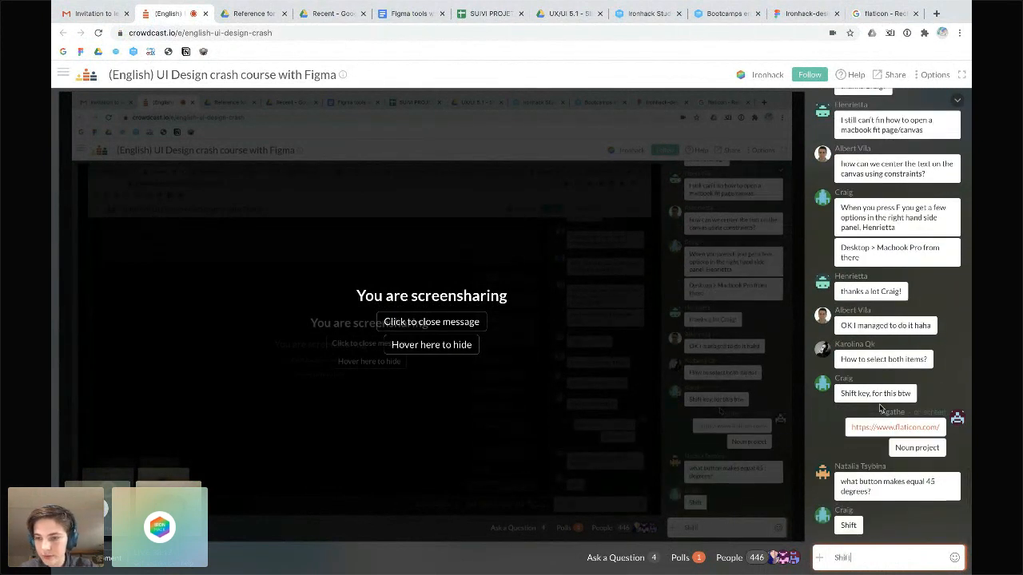
key("Return")
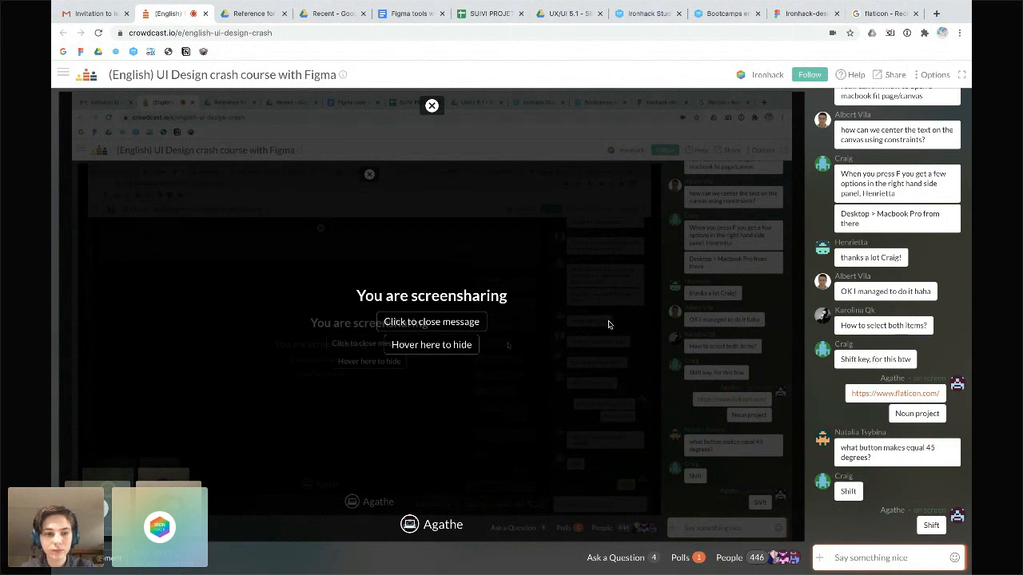
Return to Figma, deselect the arrow and examine the Homepage frame beside the original page screenshot
key("super+Tab")
scroll(485, 287, "down", 5)
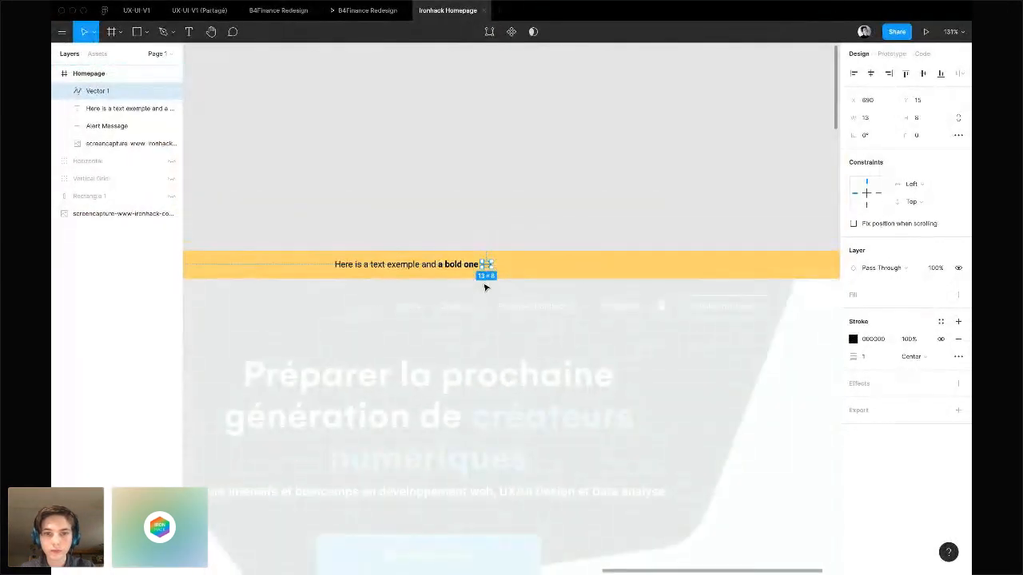
left_click(497, 232)
scroll(496, 234, "down", 5)
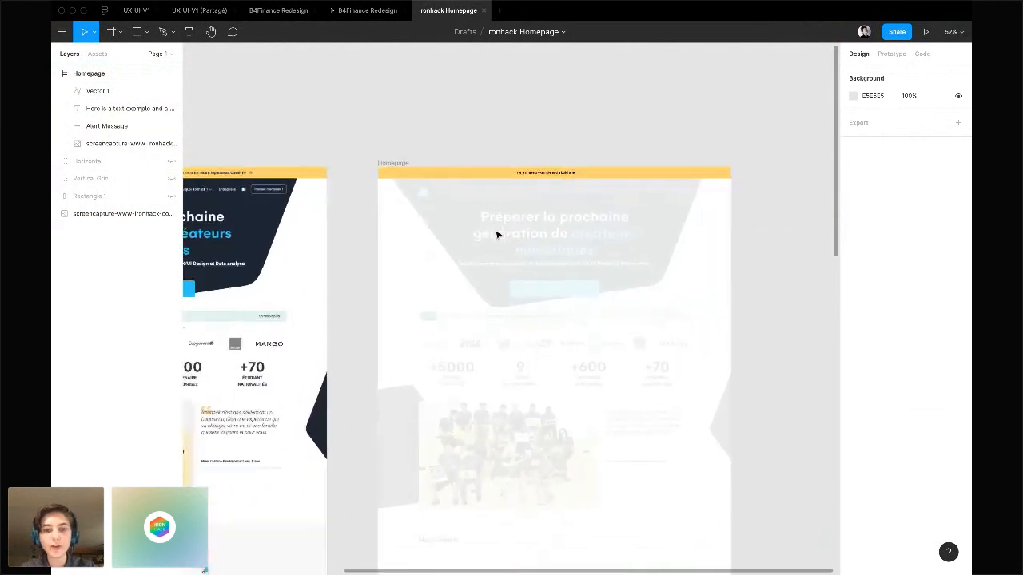
scroll(497, 234, "down", 2)
scroll(497, 234, "left", 2)
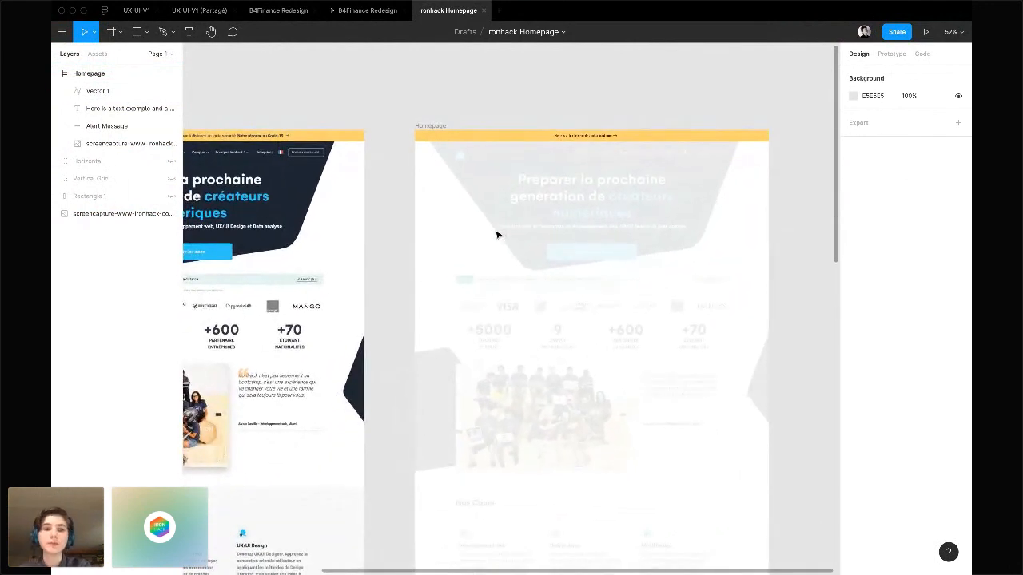
scroll(497, 234, "up", 2)
scroll(497, 234, "left", 2)
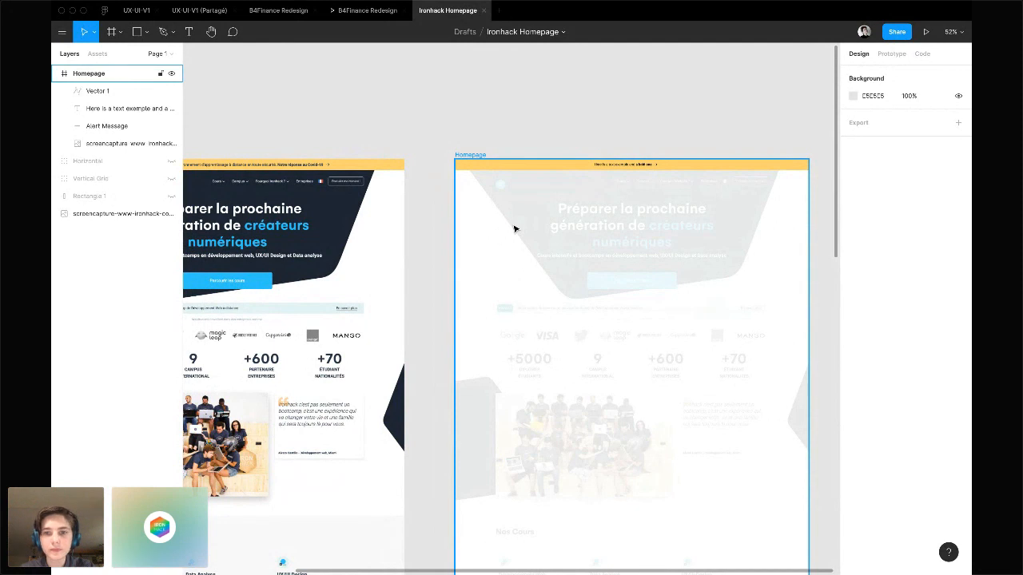
Switch to the Reference for Figma Intro folder in Google Drive and open its shareable link settings
key("super+Tab")
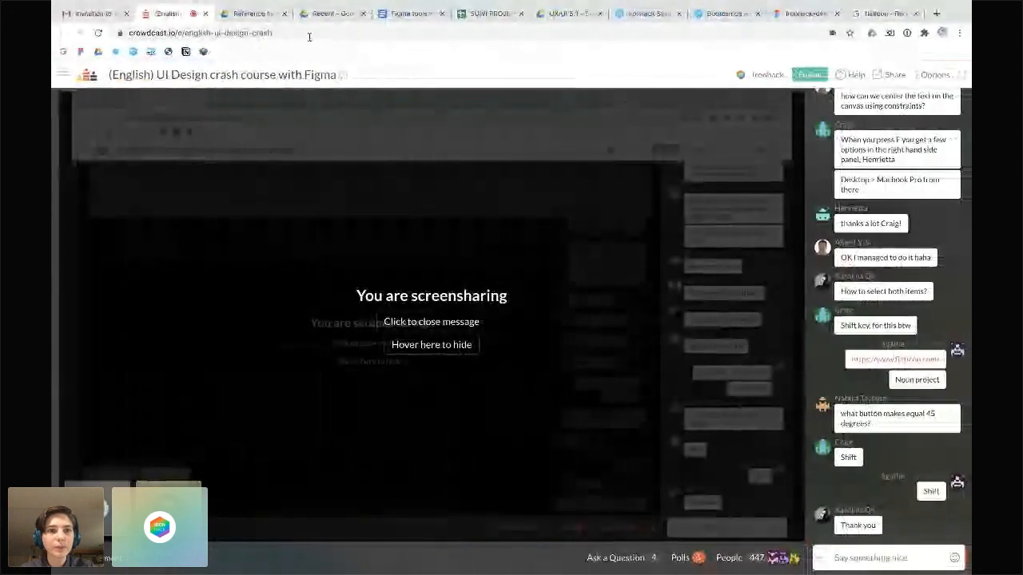
left_click(316, 14)
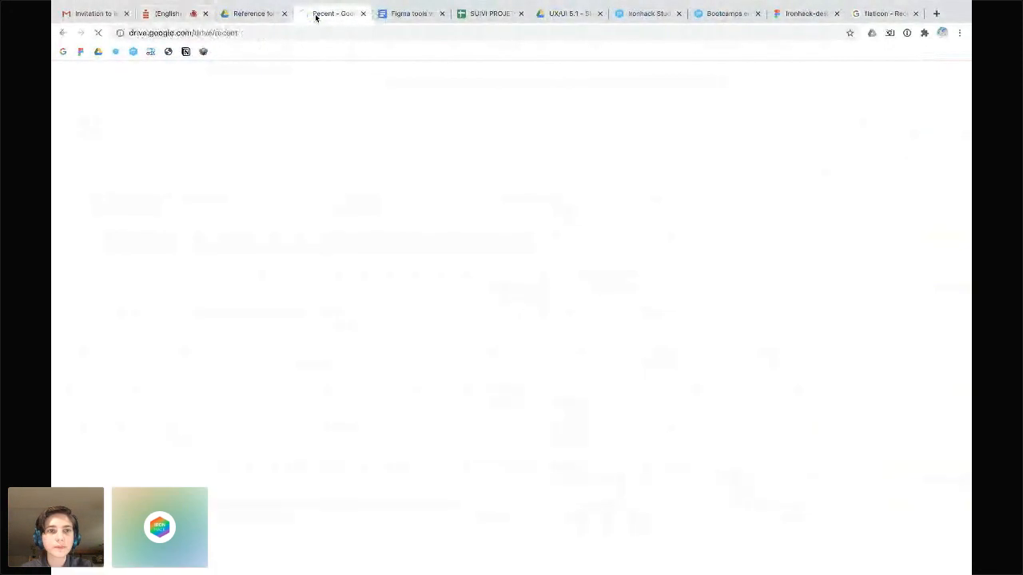
left_click(256, 16)
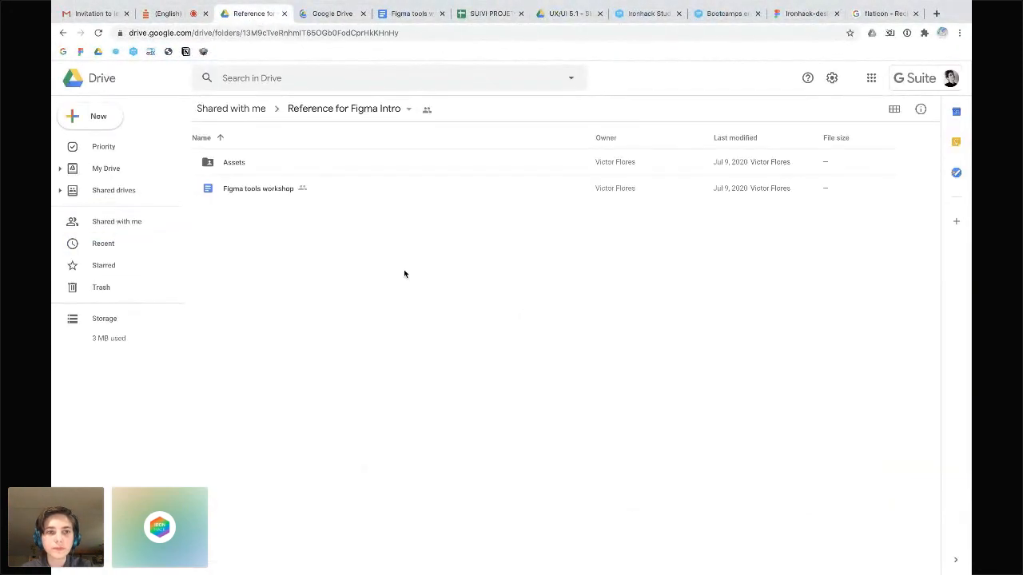
left_click(408, 111)
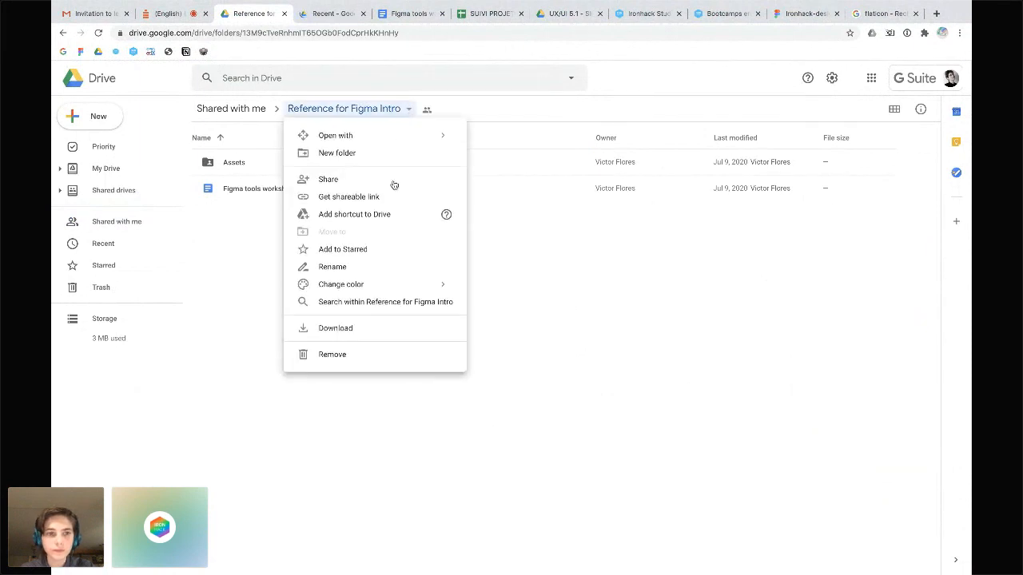
left_click(372, 197)
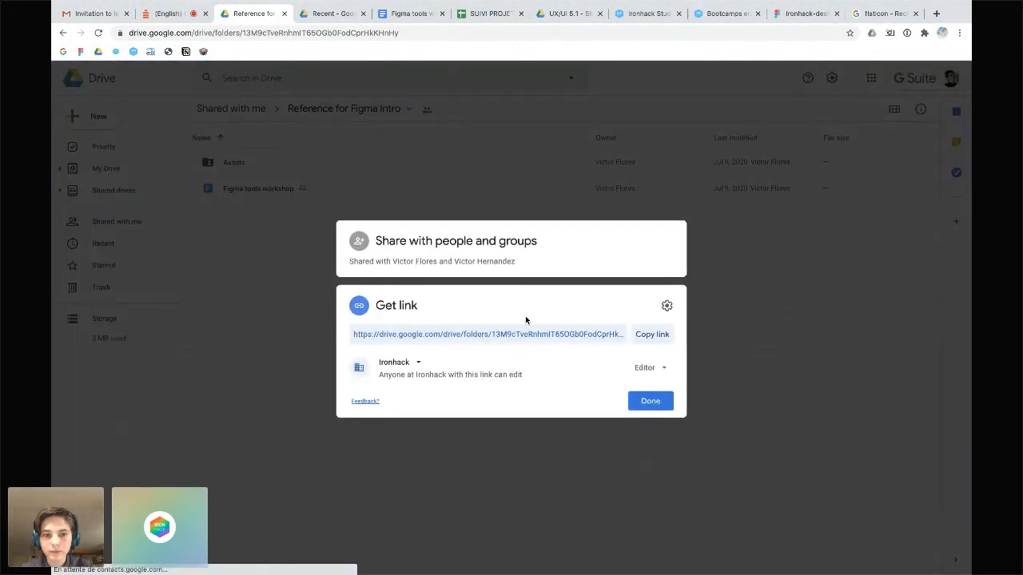
Set the folder's link access to Anyone with the link, copy the link and close the sharing settings
left_click(419, 366)
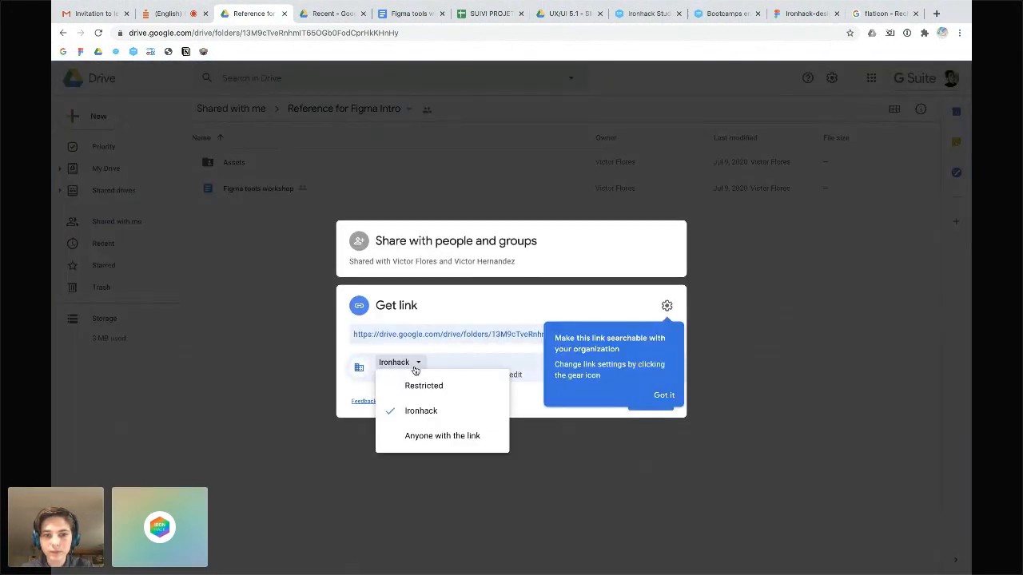
left_click(424, 444)
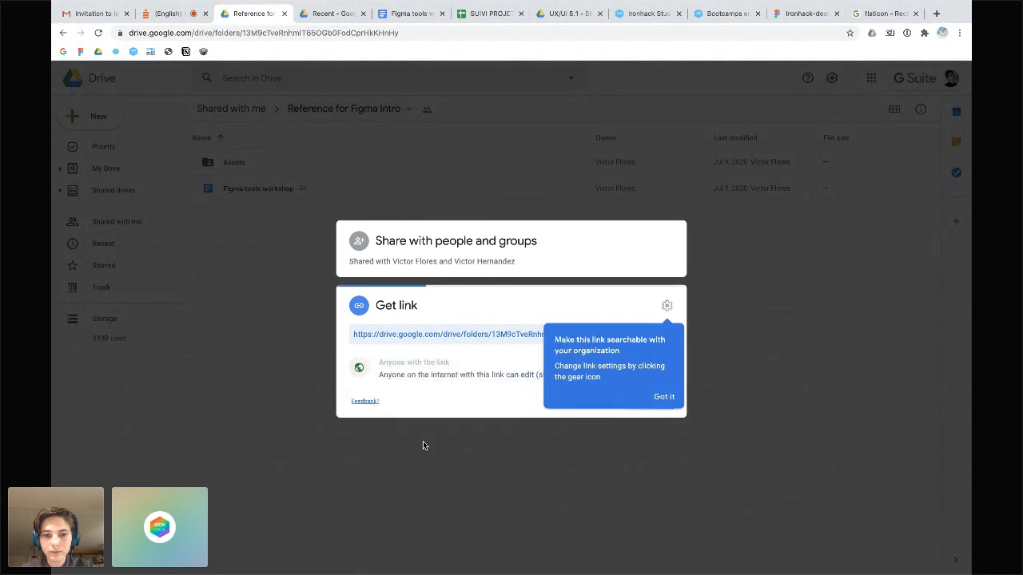
left_click(664, 396)
left_click(652, 406)
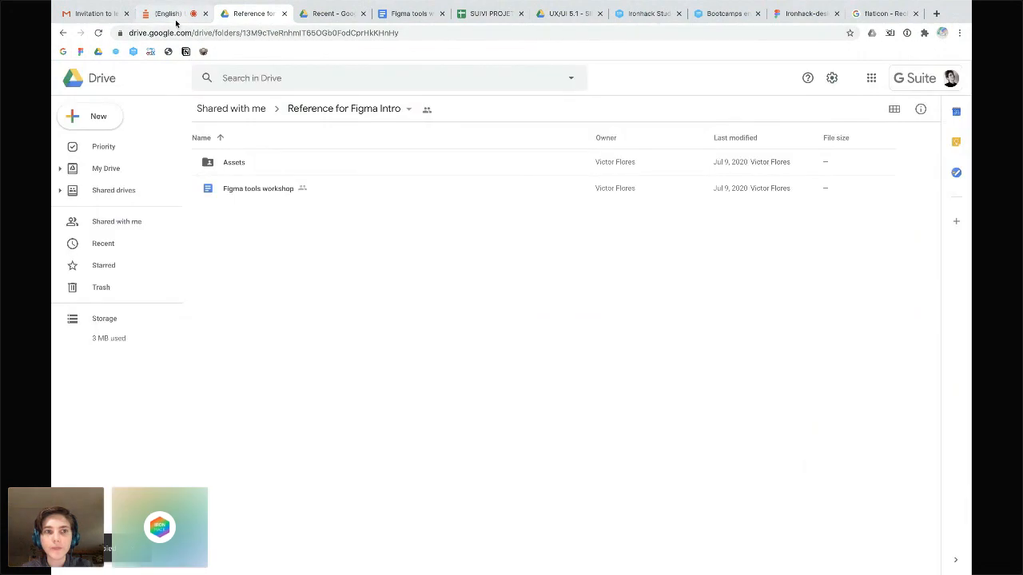
Post the copied Drive folder link in the Crowdcast chat and highlight the attendee's request to make the arrow again
left_click(177, 16)
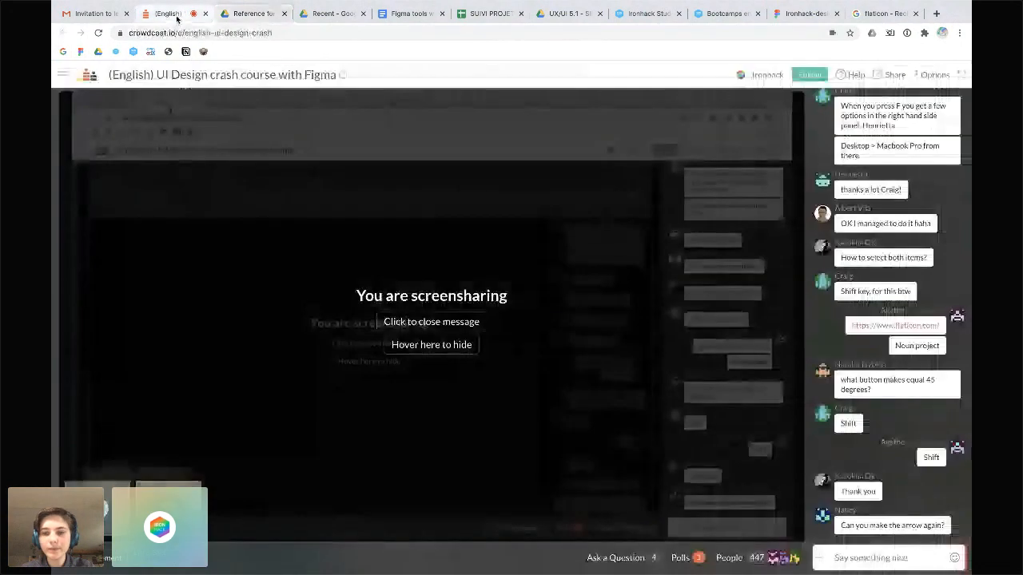
left_click(895, 558)
key("ctrl+v")
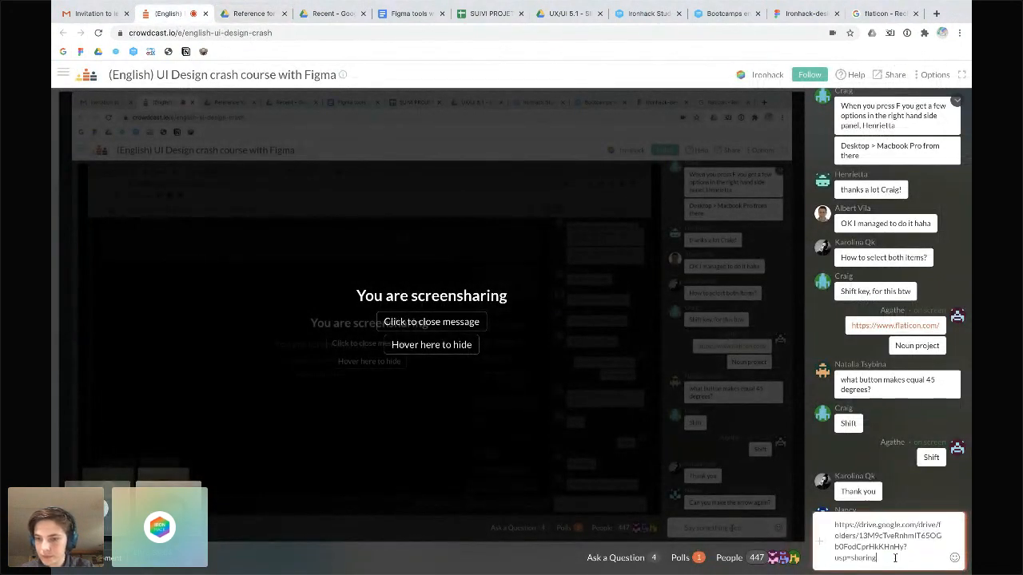
key("Return")
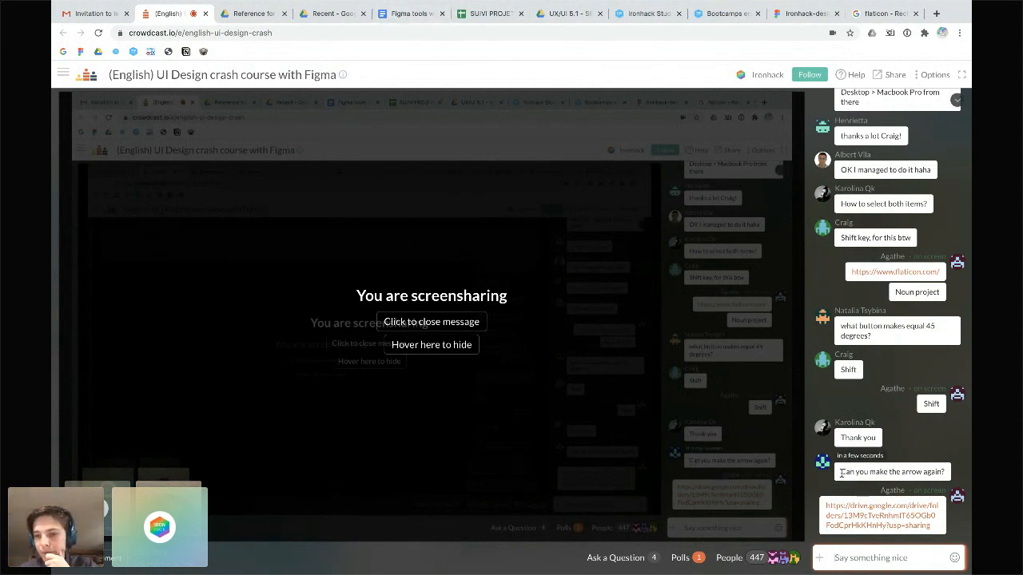
left_click_drag(841, 473, 948, 473)
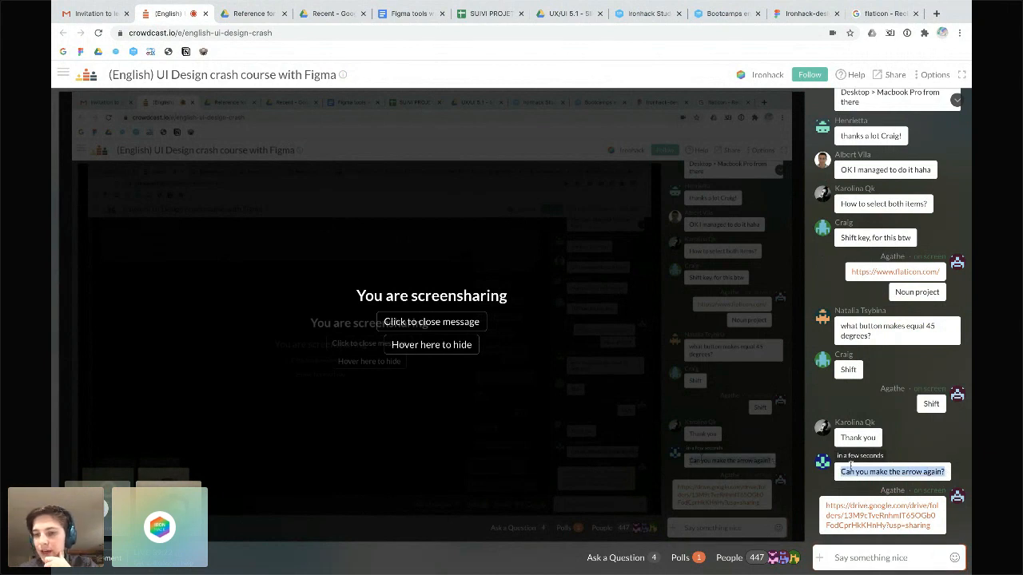
left_click(925, 446)
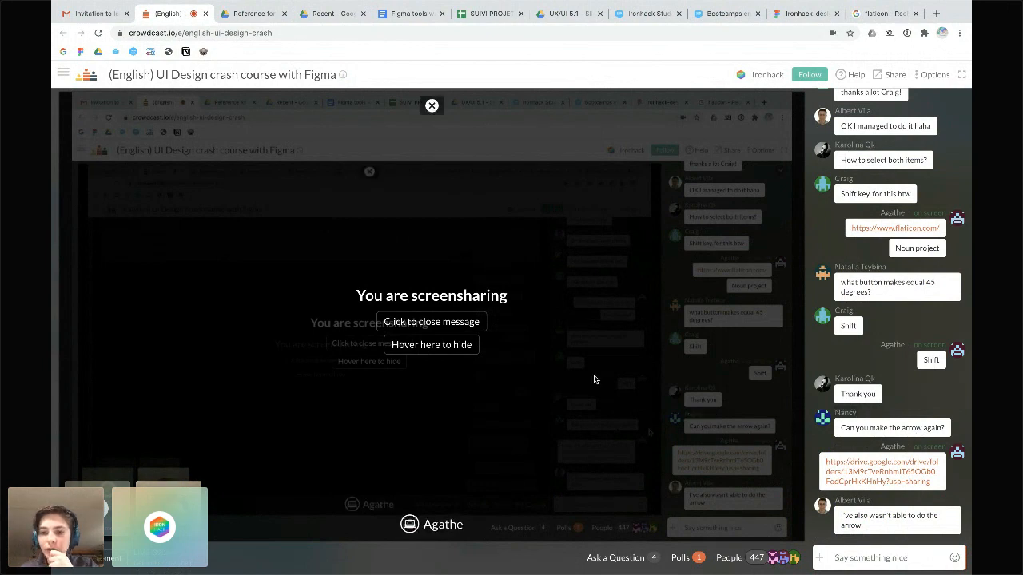
Switch to Figma and draw a horizontal arrow shaft about 10.5 px long above the yellow alert banner with the Pen tool
key("super+Tab")
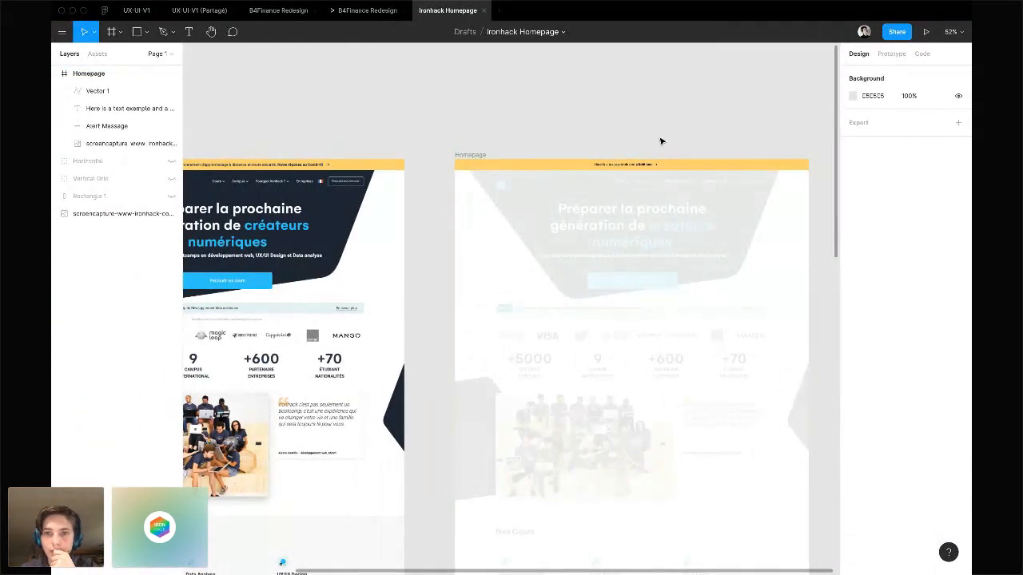
scroll(660, 141, "up", 10)
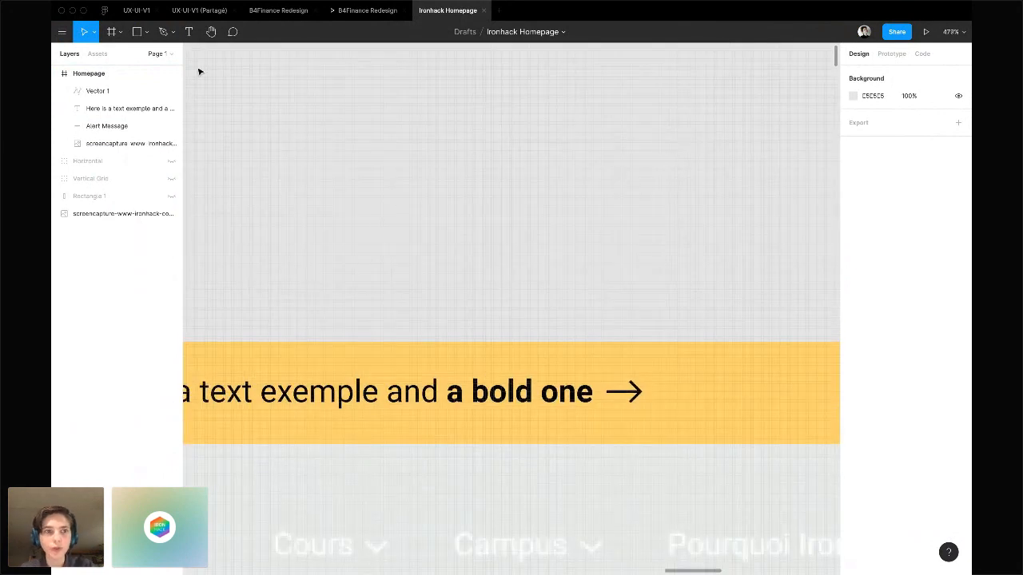
left_click(164, 32)
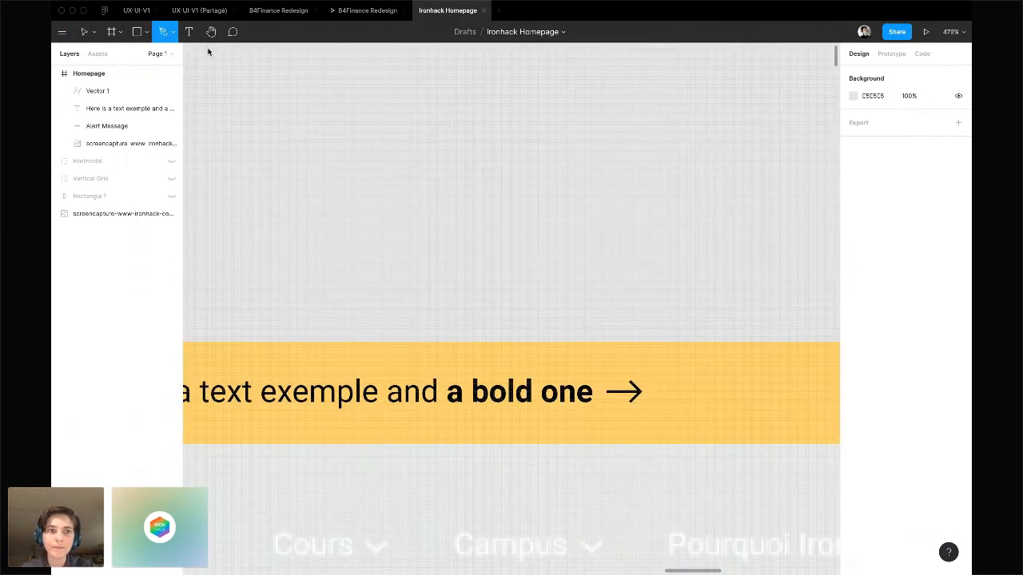
left_click(392, 184)
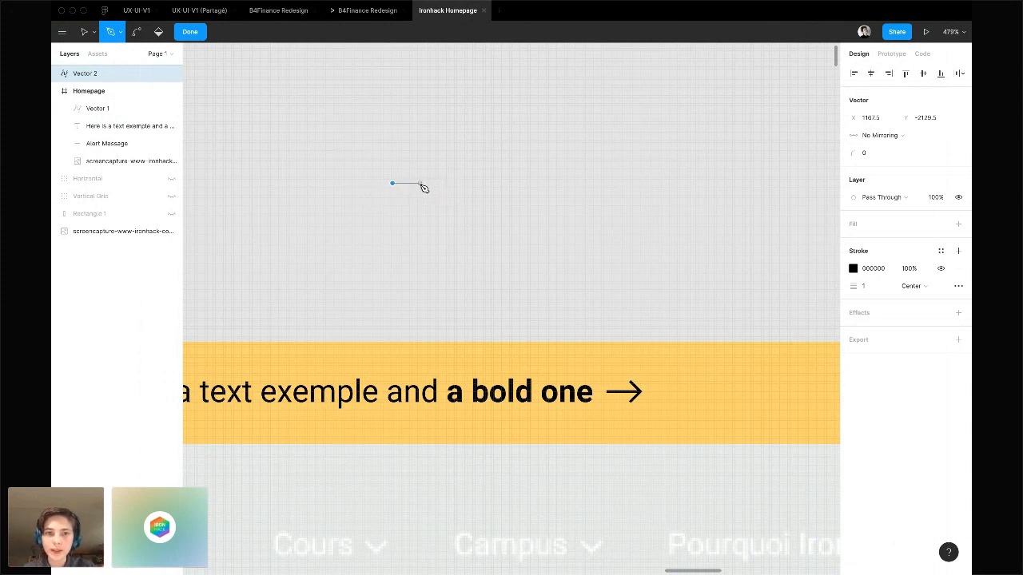
left_click(420, 184)
scroll(421, 184, "up", 1)
scroll(421, 184, "left", 1)
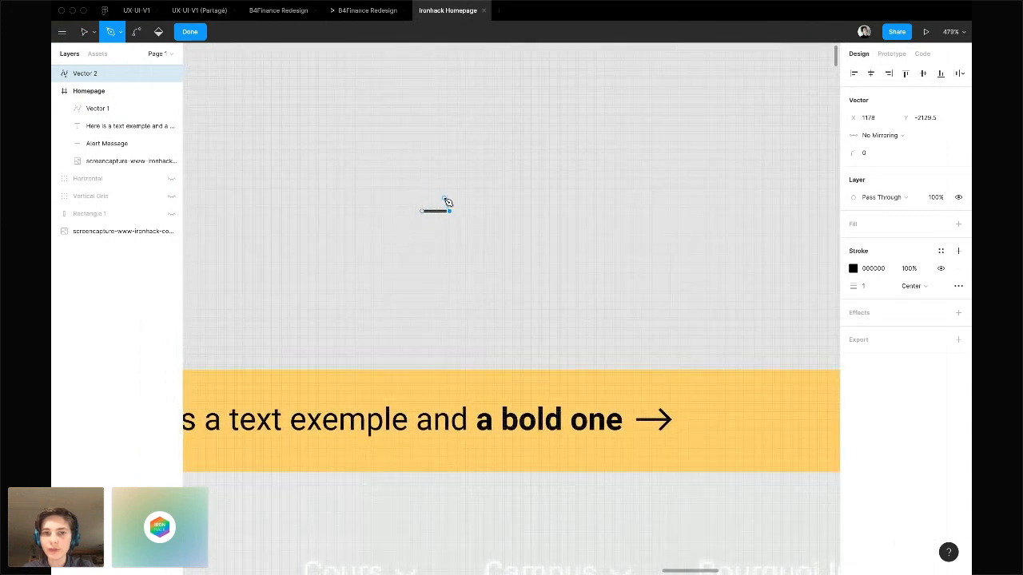
Add two 45-degree head strokes from the shaft's right end, each spanning about 4.5 px horizontally and vertically, and end the path
scroll(445, 197, "up", 5)
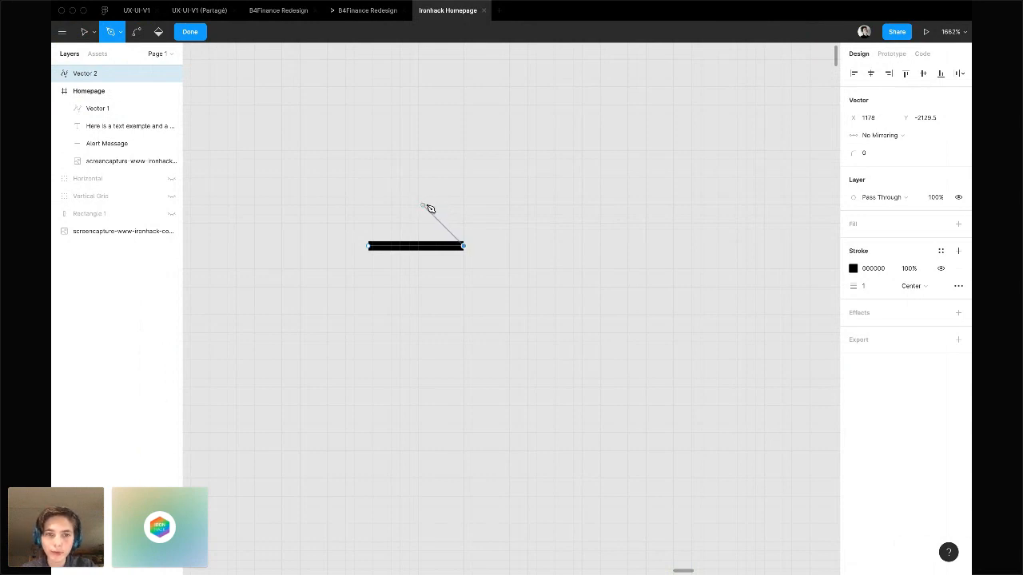
left_click(423, 205)
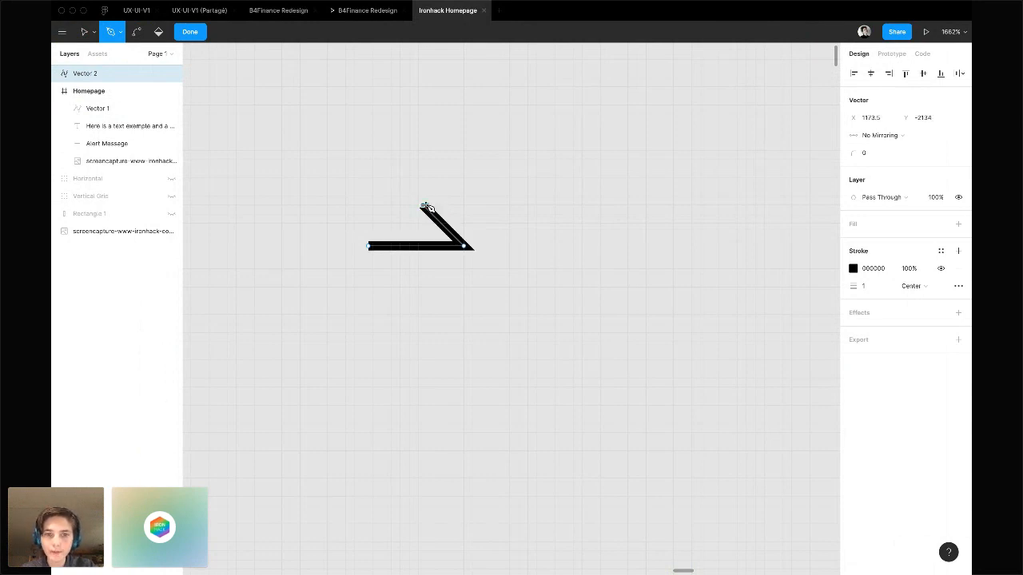
left_click(464, 247)
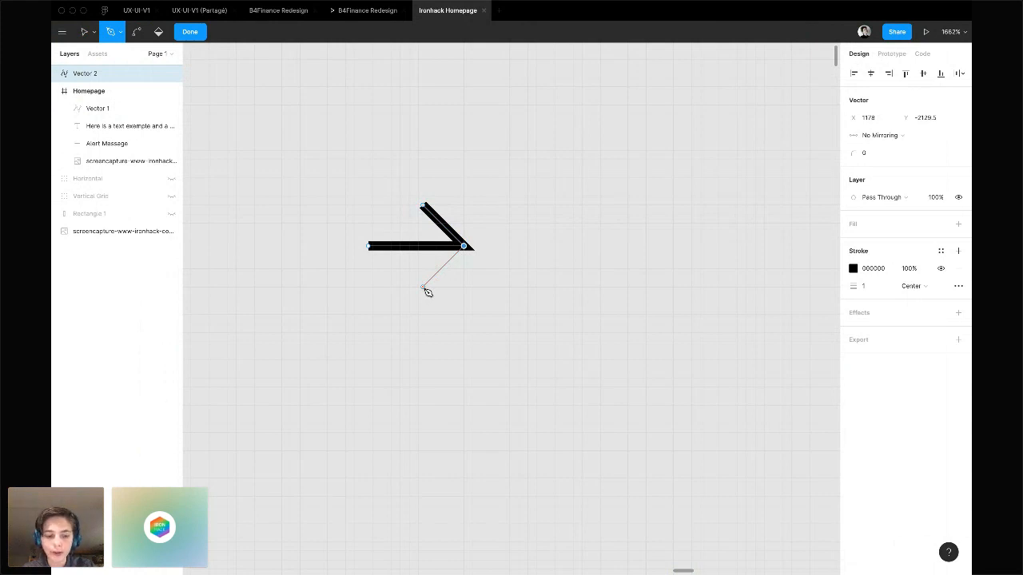
left_click(423, 287)
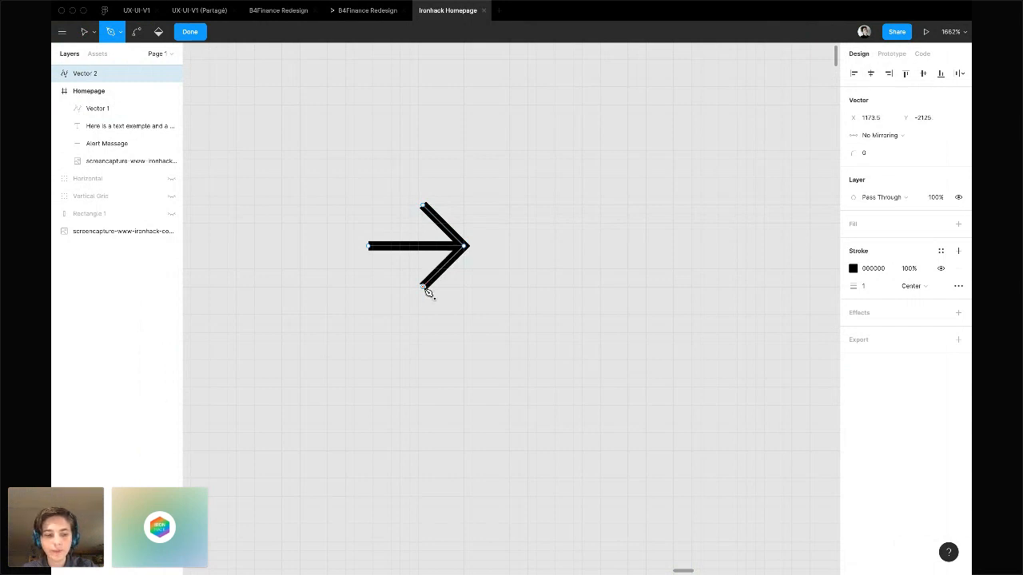
key("Escape")
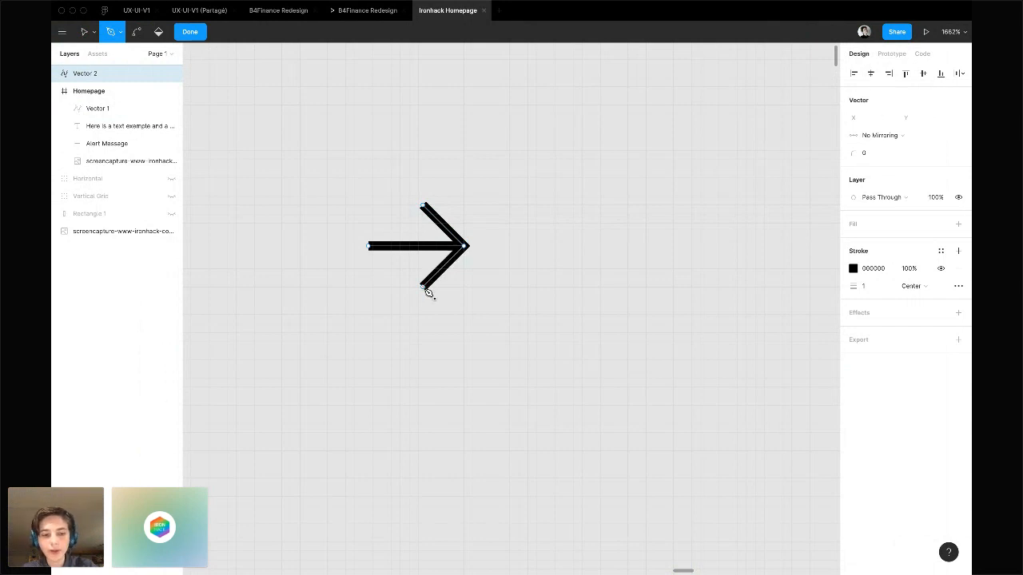
Draw a second right-pointing arrow below and right of the first, with a shaft about 8.5 px long and two 45-degree head strokes
left_click(531, 318)
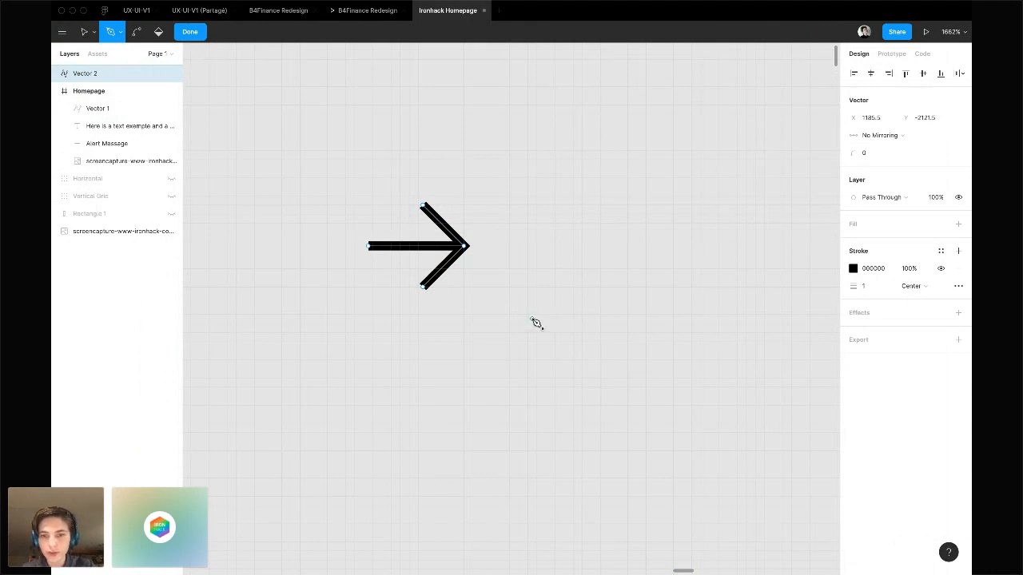
left_click(610, 319)
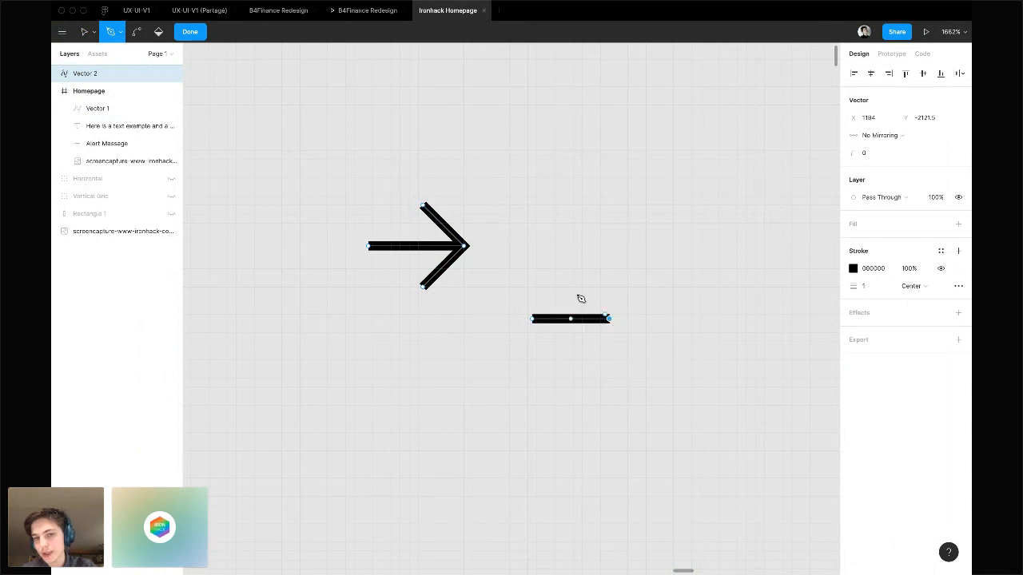
left_click(569, 279)
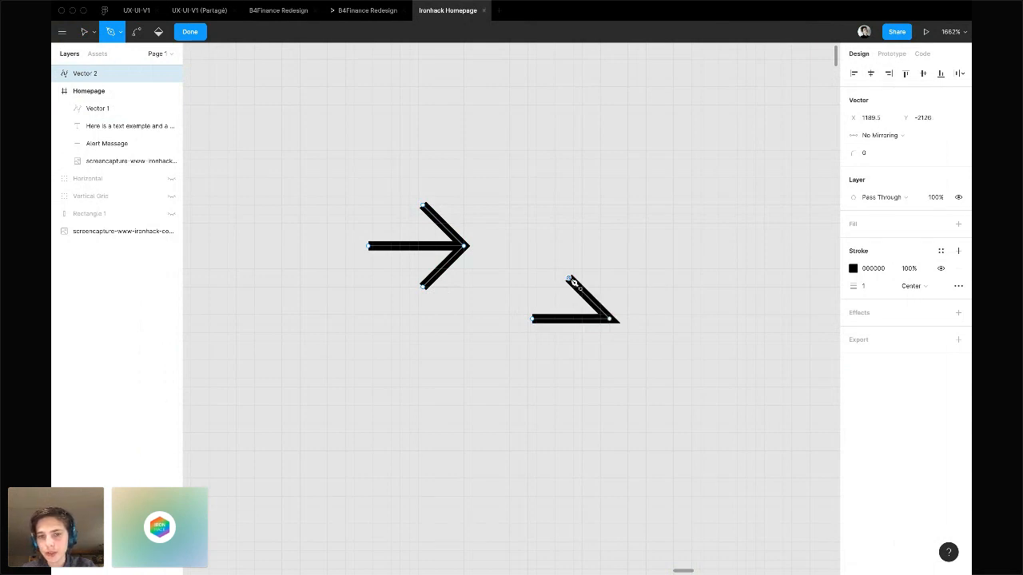
left_click(610, 320)
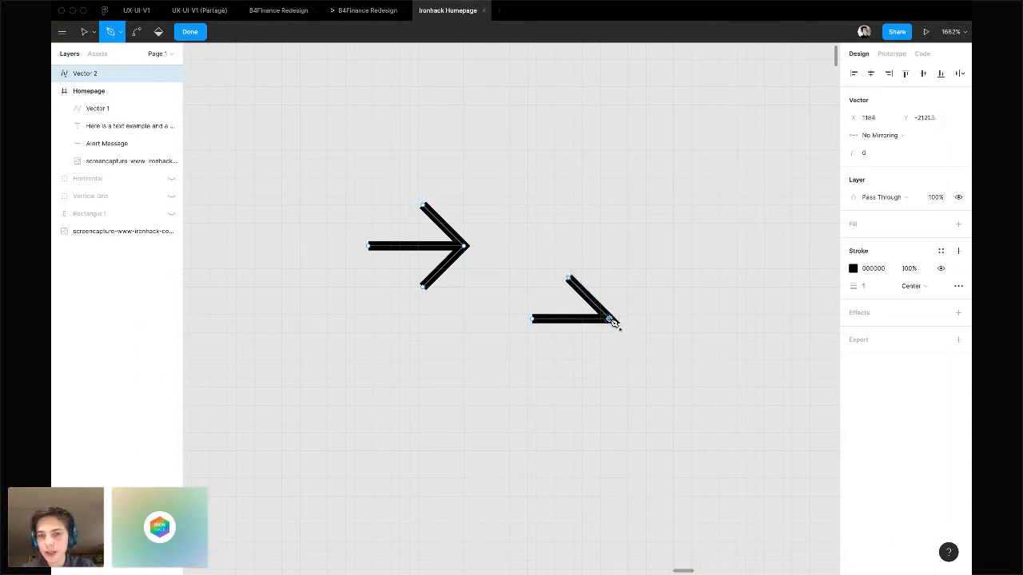
left_click(569, 360)
key("Escape")
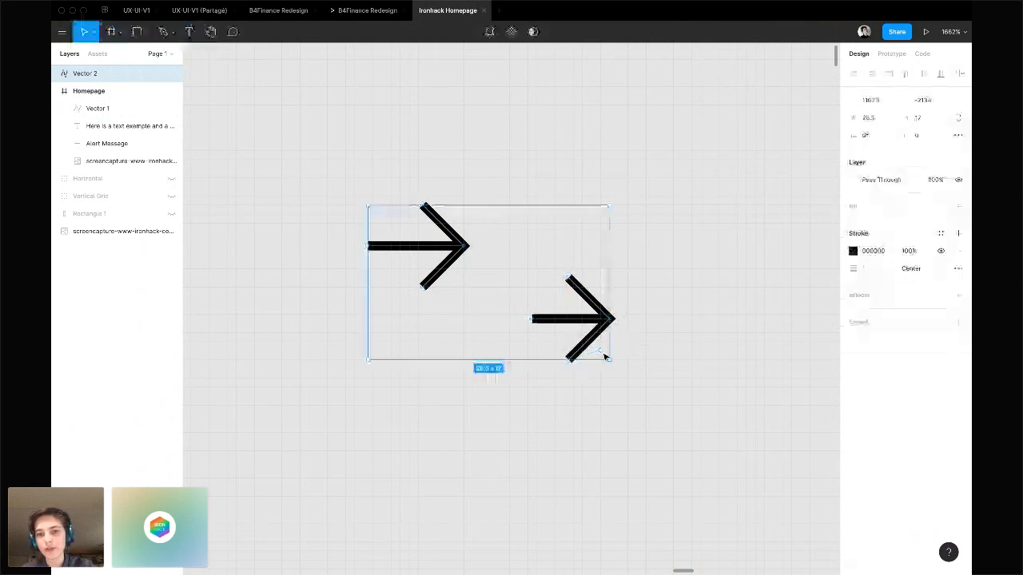
Delete the two practice arrows above the alert banner
key("Escape")
scroll(664, 370, "down", 5)
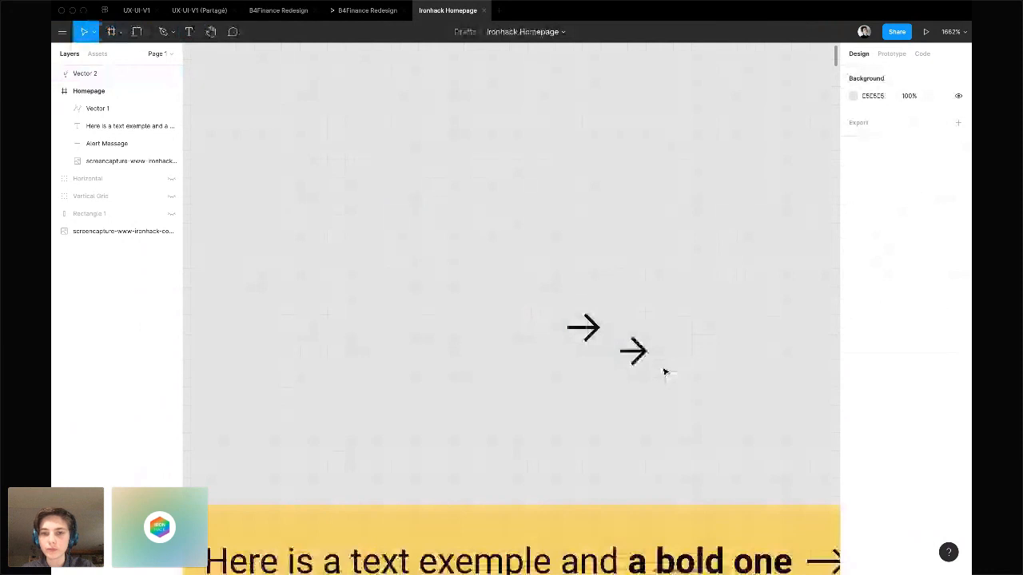
scroll(664, 371, "down", 5)
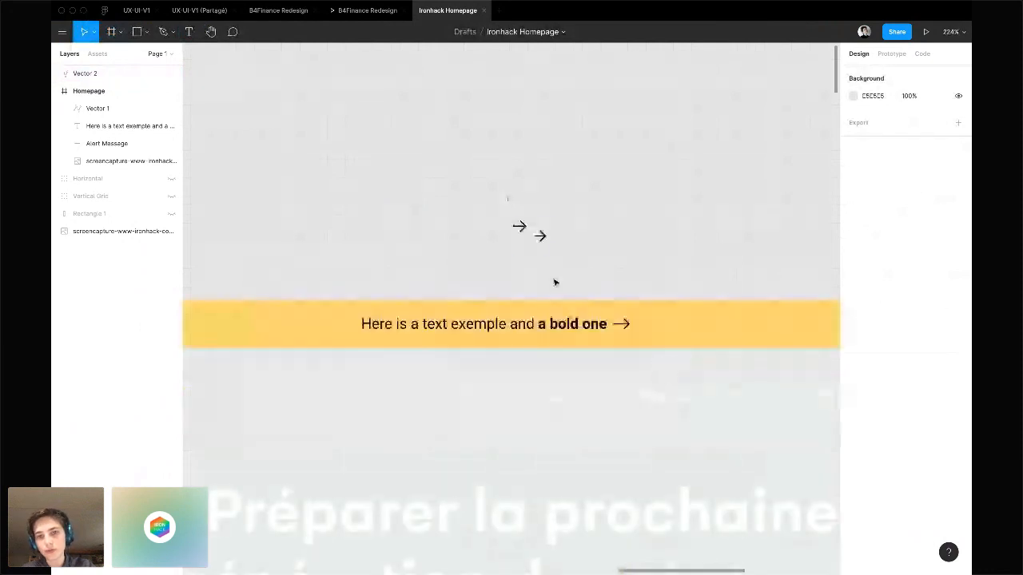
left_click_drag(507, 198, 556, 282)
key("Delete")
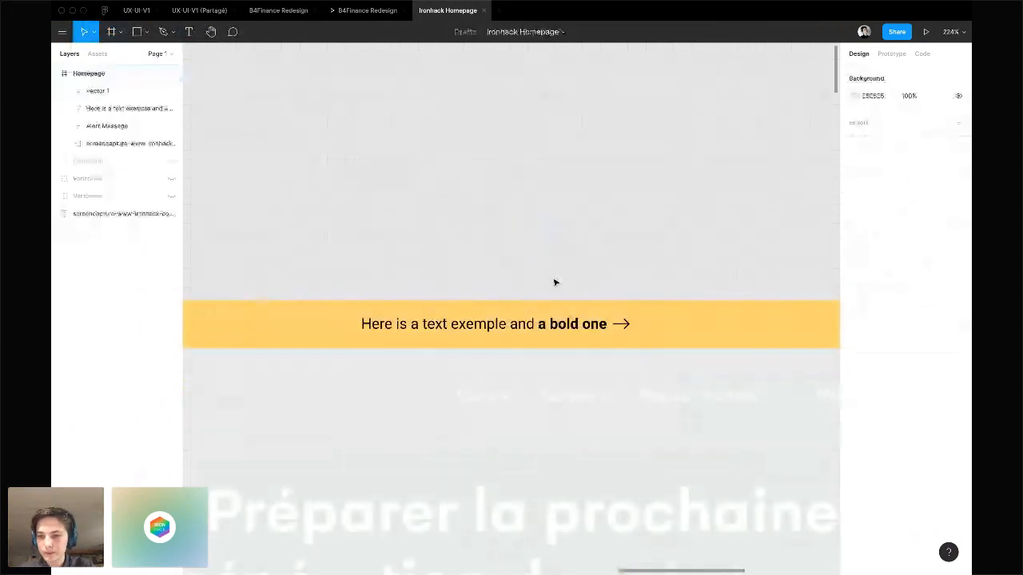
Check the Crowdcast chat, return to Figma and examine the original page screenshot's upper sections beside the Homepage frame
key("super+Tab")
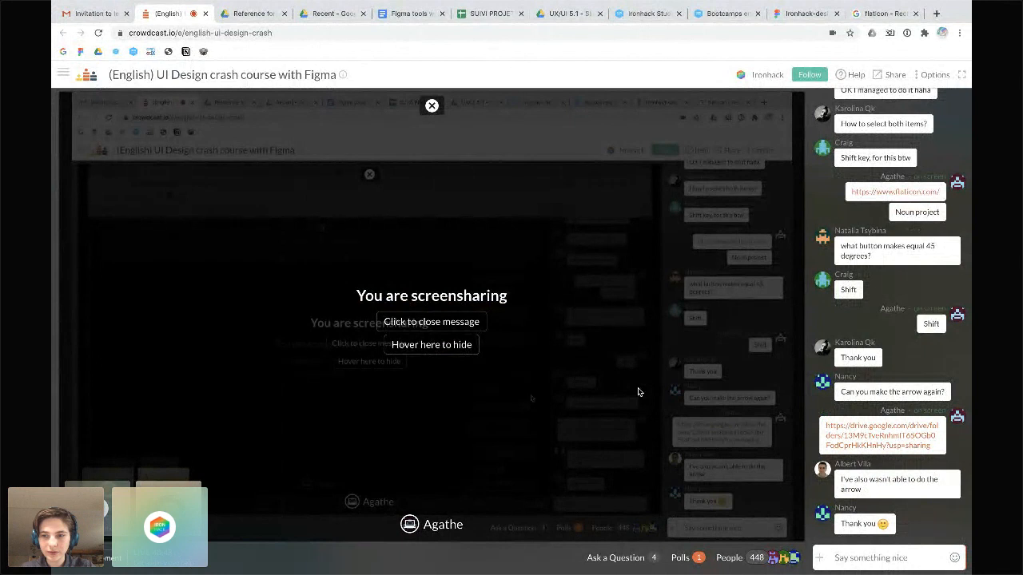
key("ctrl+Left")
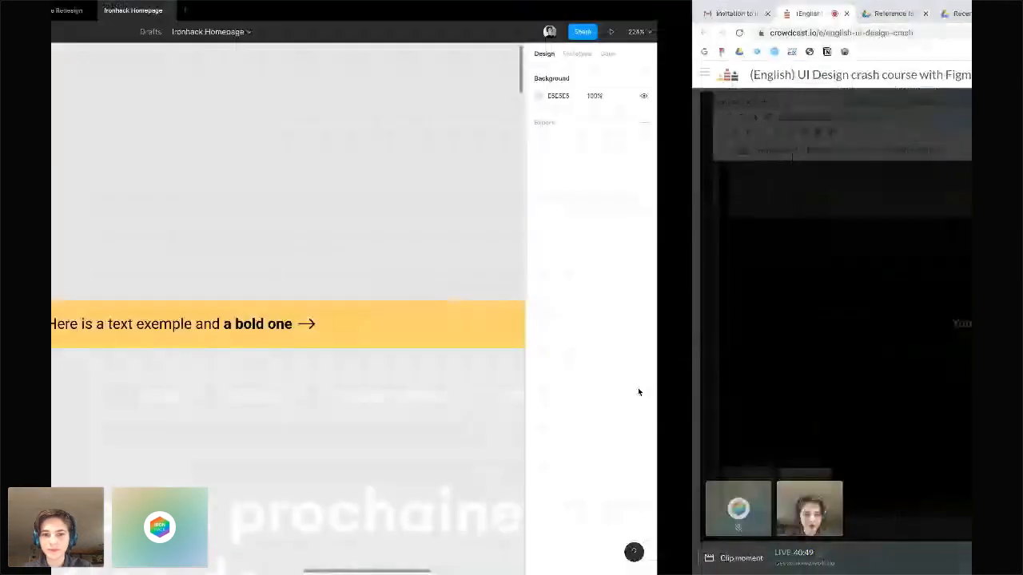
scroll(579, 391, "down", 8)
scroll(580, 390, "down", 2)
scroll(579, 390, "up", 5)
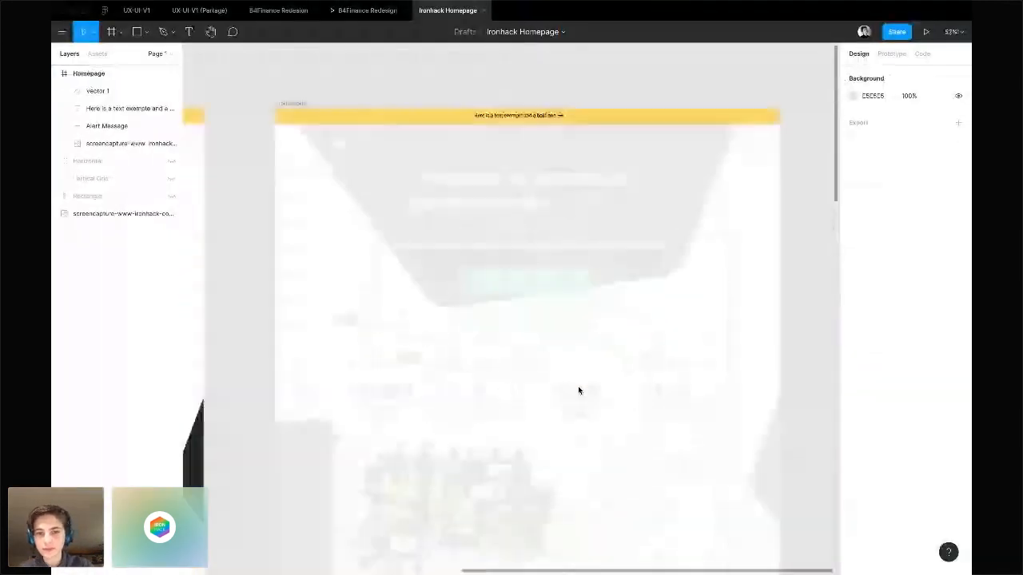
scroll(579, 390, "down", 4)
scroll(578, 386, "down", 2)
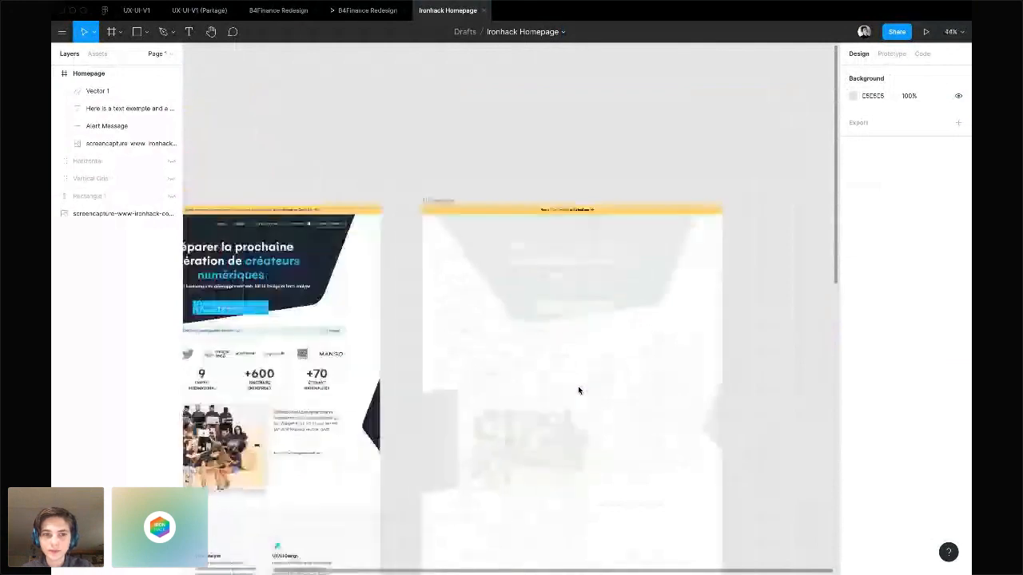
scroll(574, 394, "down", 1)
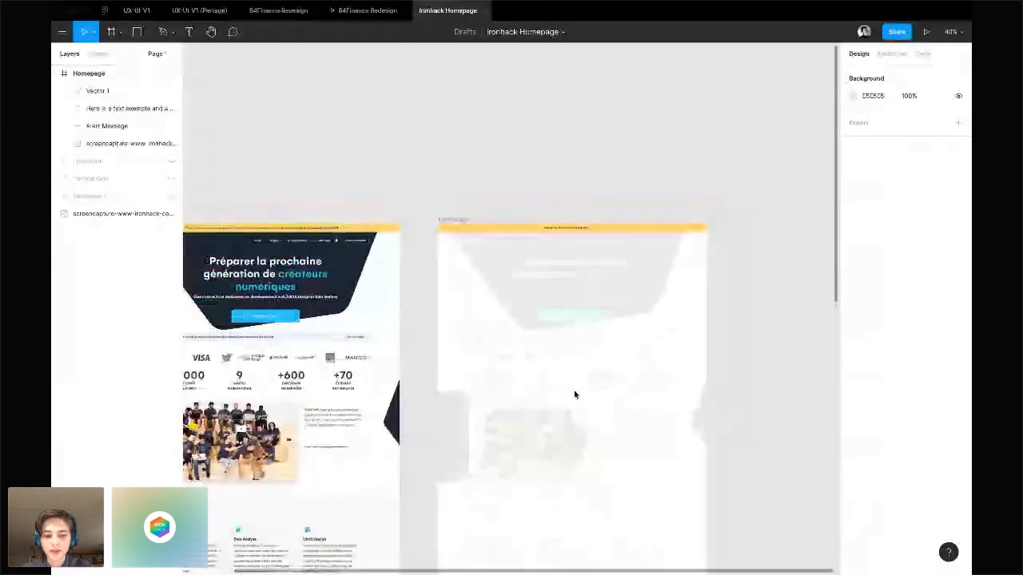
scroll(574, 394, "left", 1)
scroll(574, 394, "down", 1)
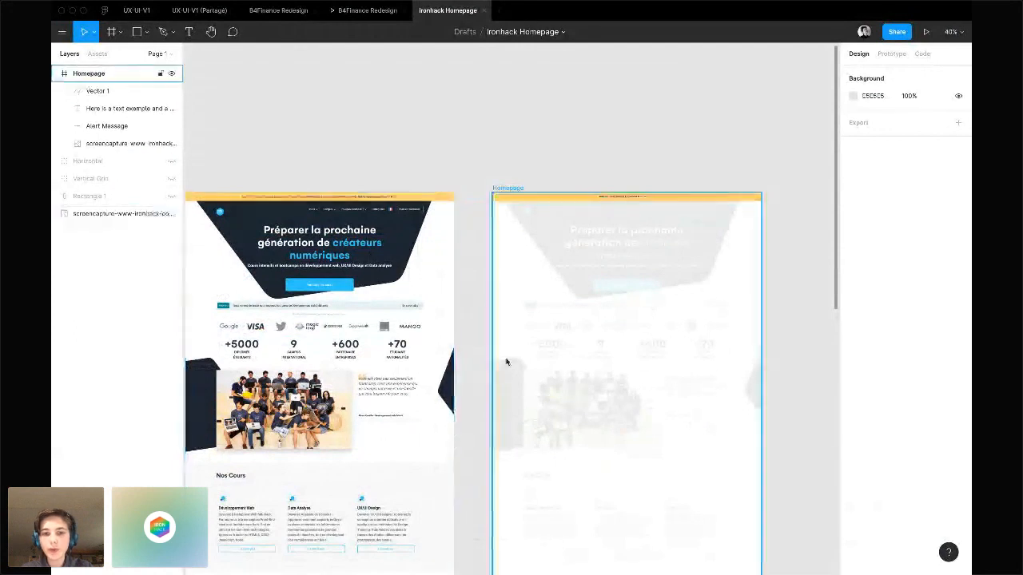
scroll(507, 359, "down", 5)
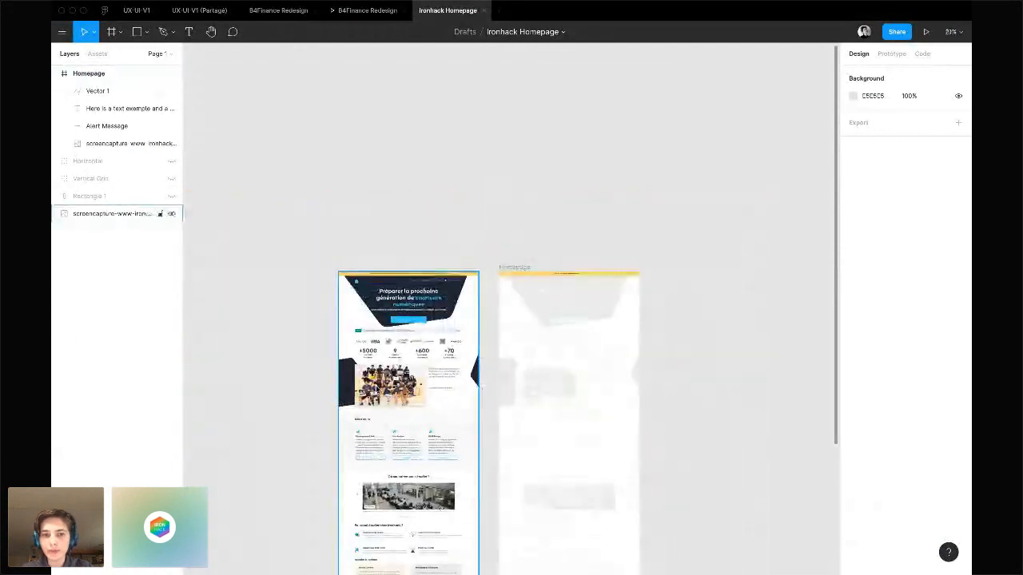
scroll(377, 389, "up", 5)
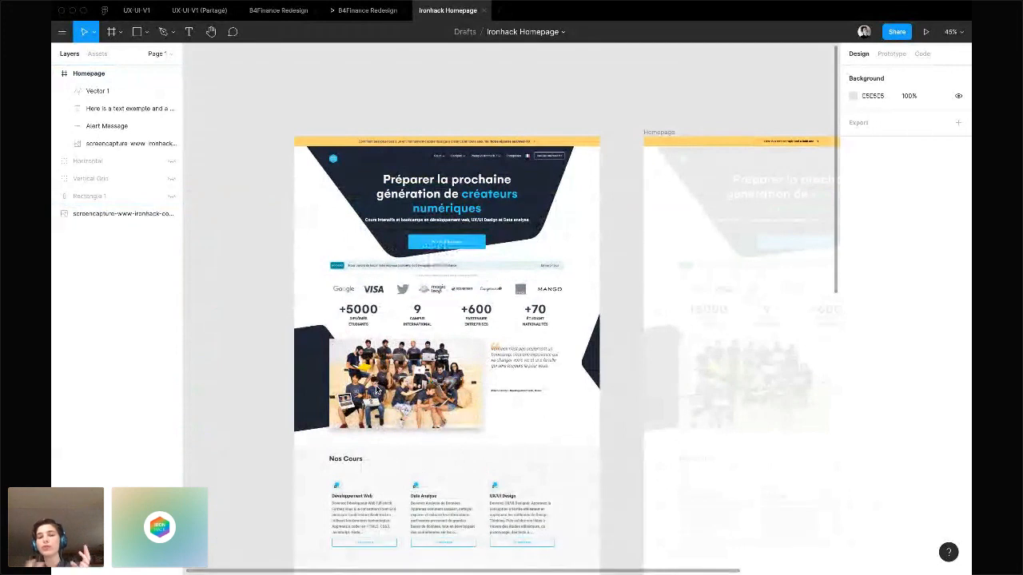
scroll(377, 390, "down", 3)
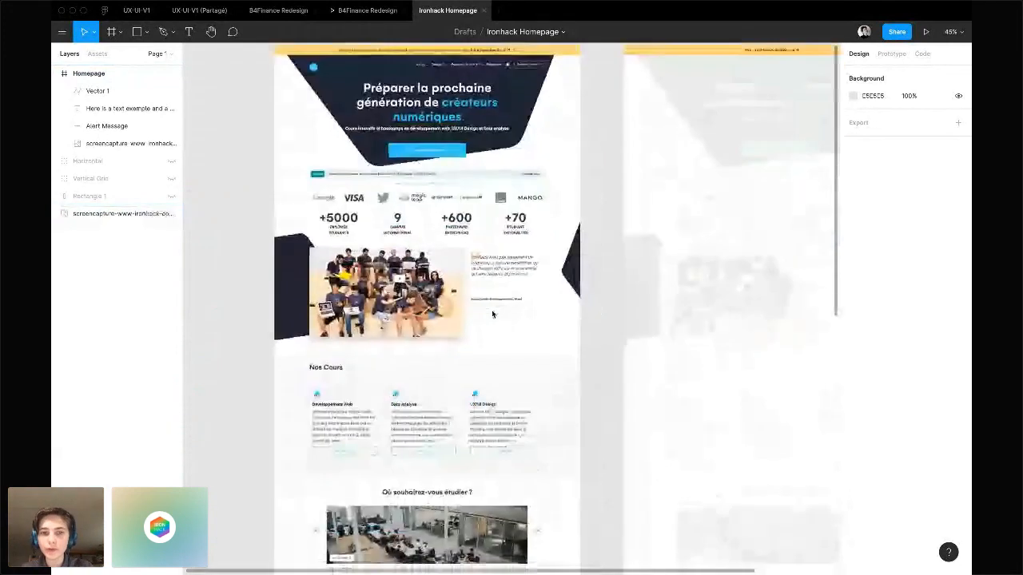
scroll(492, 314, "up", 2)
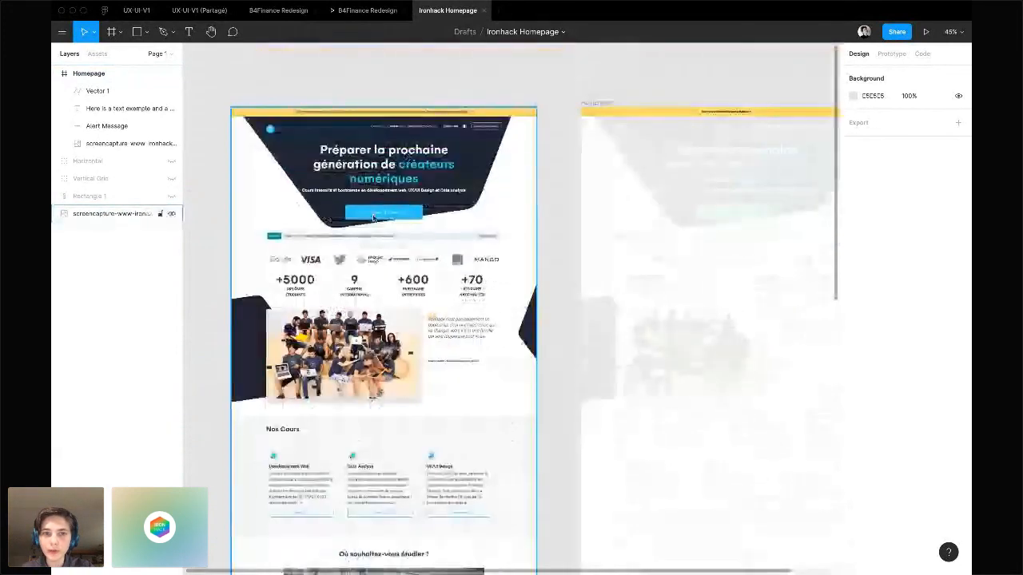
Crop the original page screenshot from the bottom to 1231 × 1734, keeping everything down to the Nos Cours section
scroll(435, 405, "down", 5)
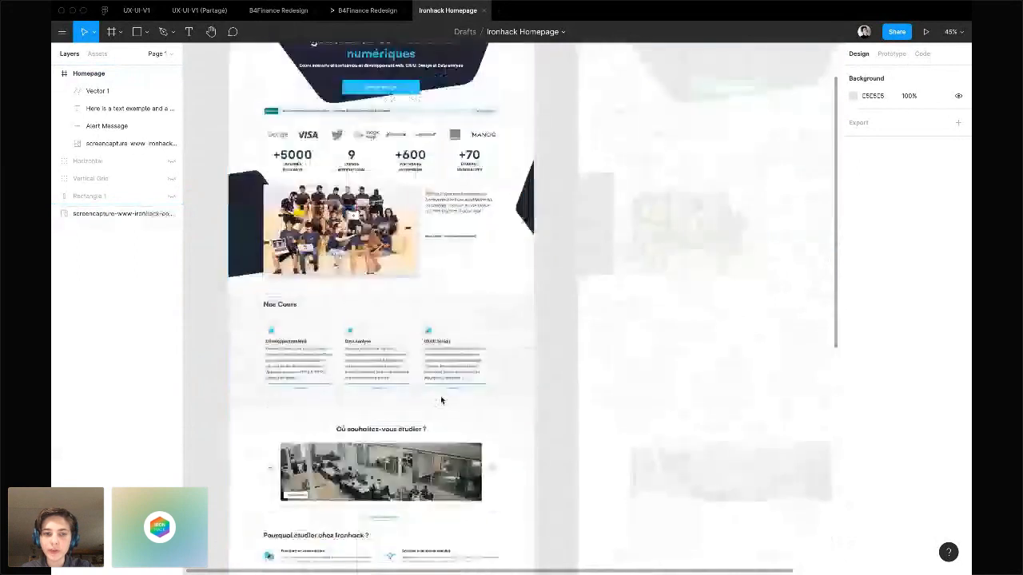
left_click(453, 340)
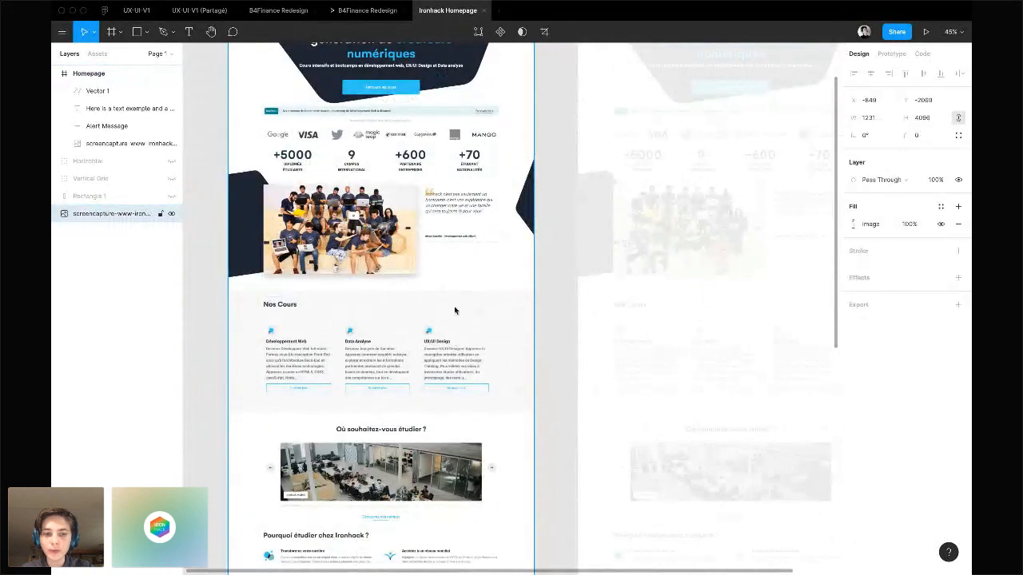
double_click(456, 310)
scroll(455, 311, "down", 5)
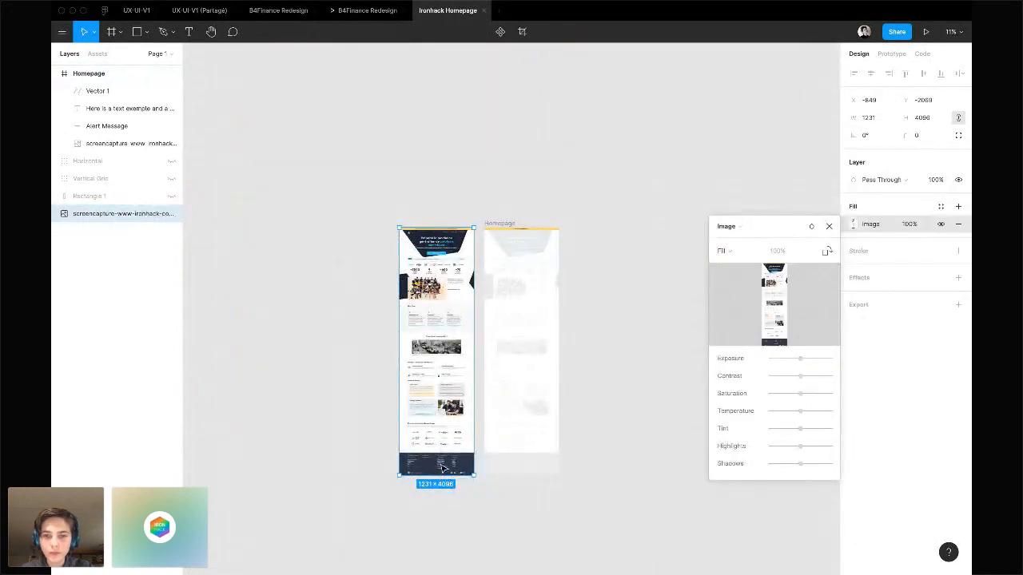
left_click(723, 250)
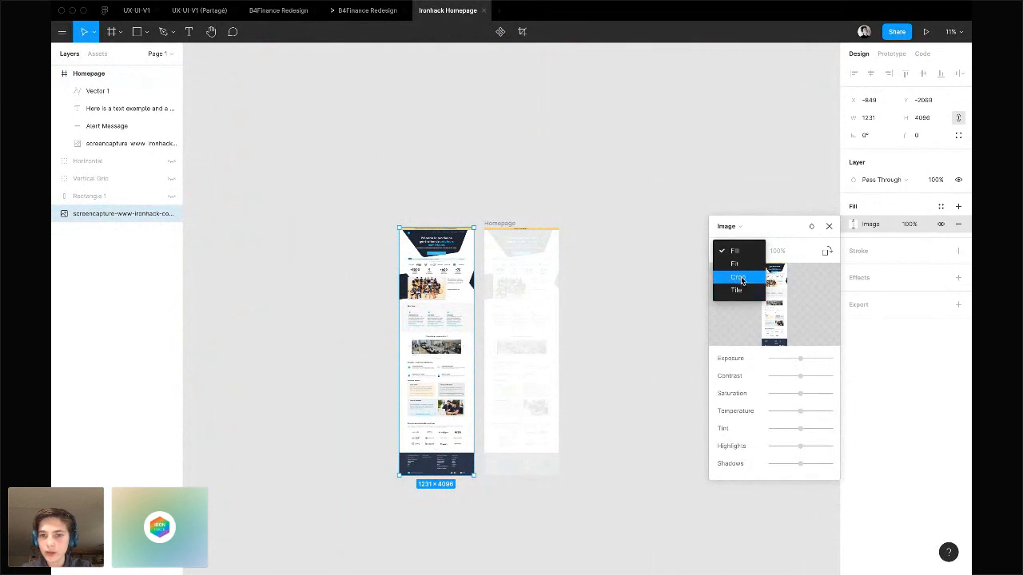
left_click(739, 278)
left_click_drag(436, 476, 446, 332)
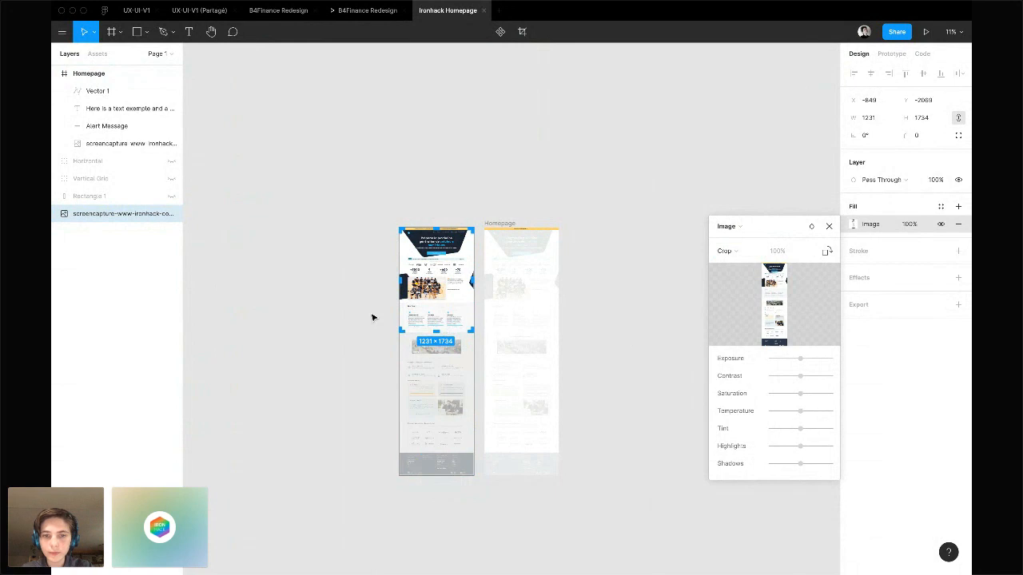
left_click(828, 226)
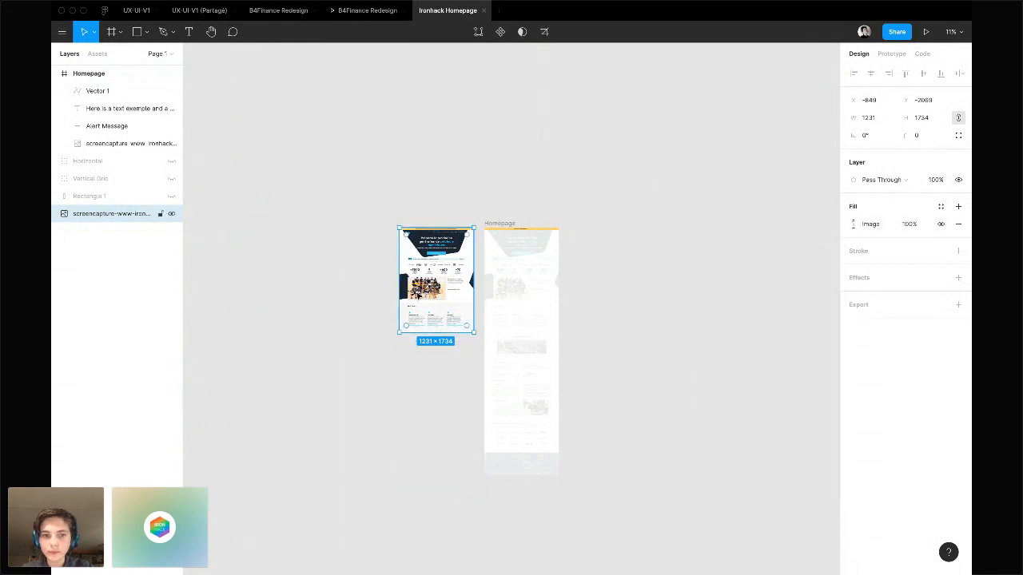
scroll(417, 295, "up", 10)
scroll(417, 296, "down", 6)
scroll(417, 296, "up", 3)
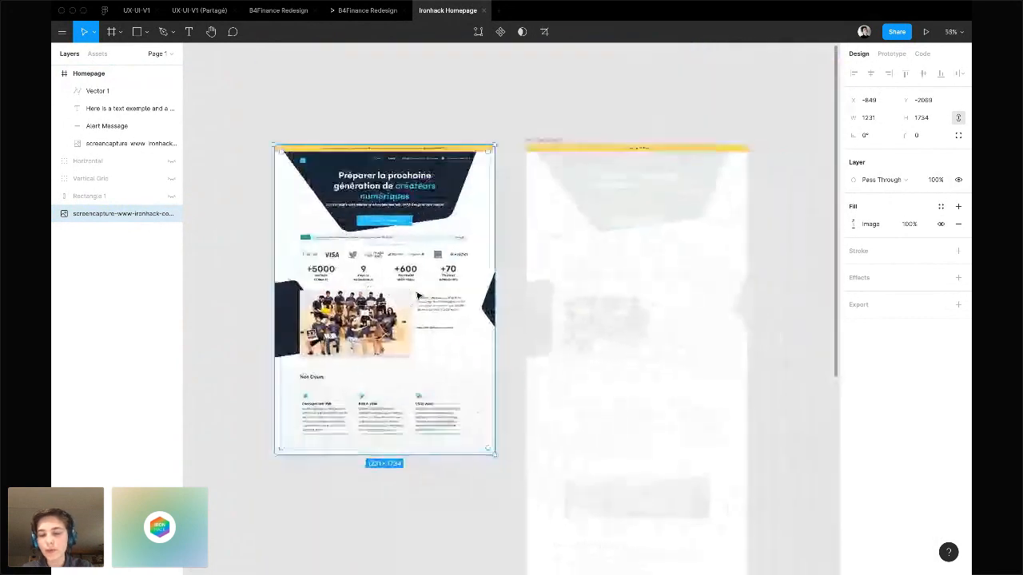
Examine the header of the original page screenshot beside the Homepage frame, check the Crowdcast chat and return to Figma
scroll(417, 296, "right", 1)
scroll(610, 533, "right", 1)
scroll(610, 533, "up", 1)
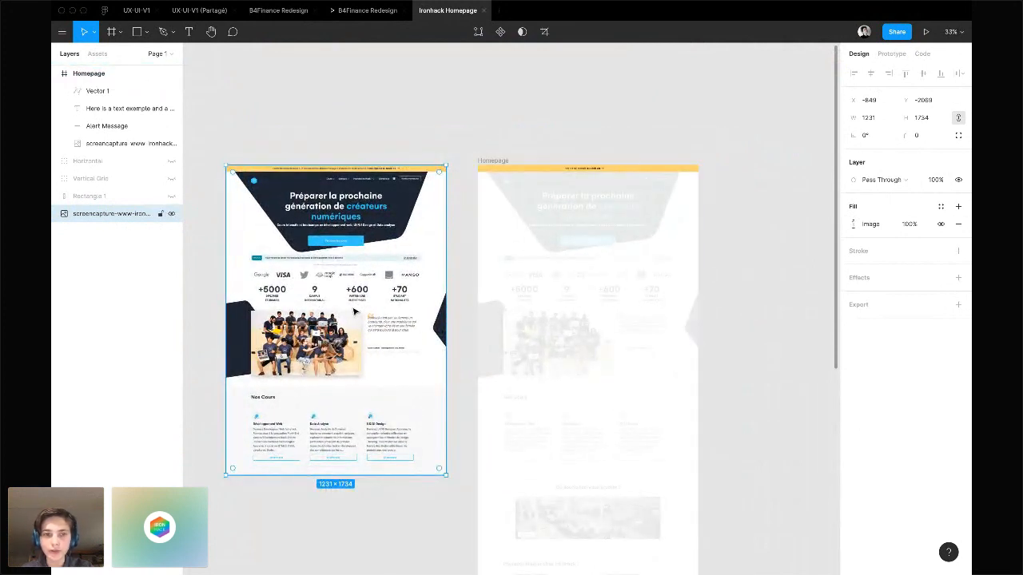
scroll(588, 280, "up", 4)
scroll(588, 281, "down", 2)
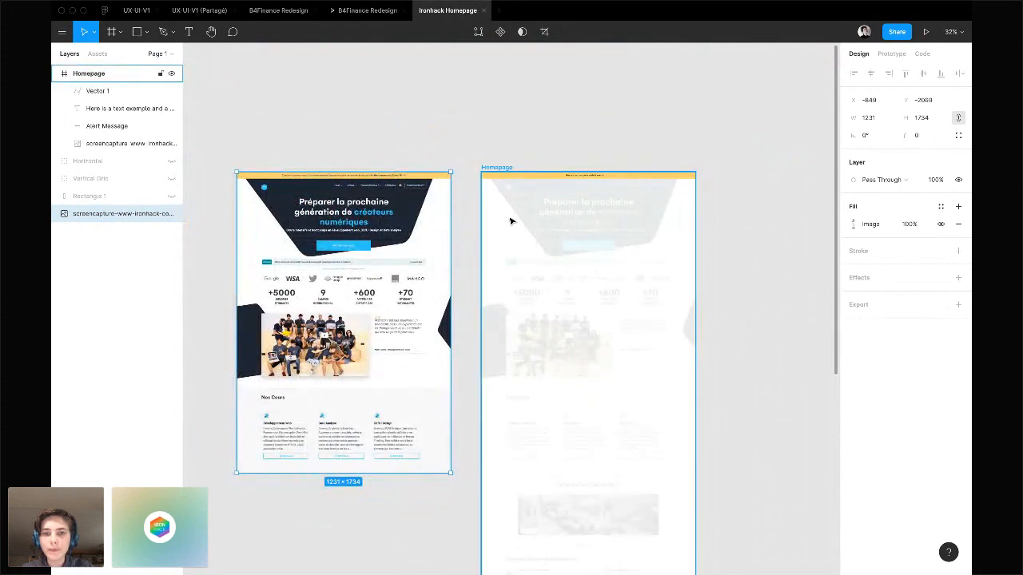
scroll(511, 221, "up", 2)
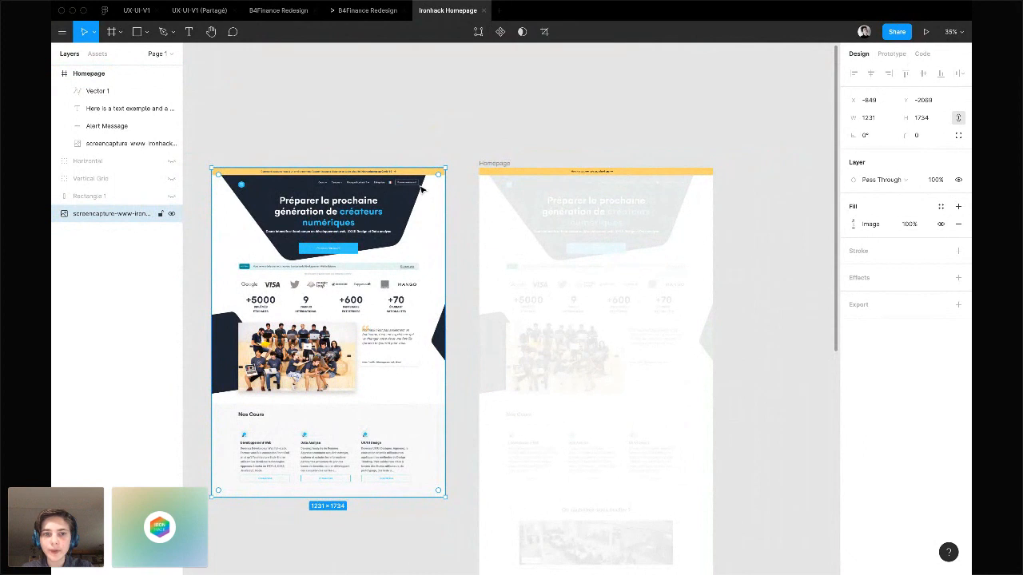
scroll(422, 187, "left", 2)
scroll(302, 182, "up", 10)
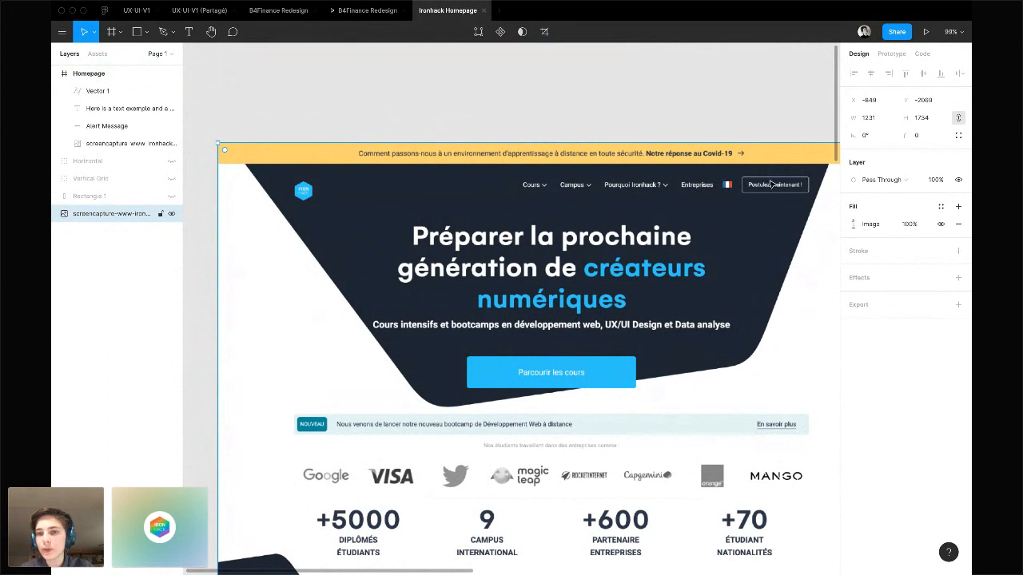
scroll(771, 186, "right", 2)
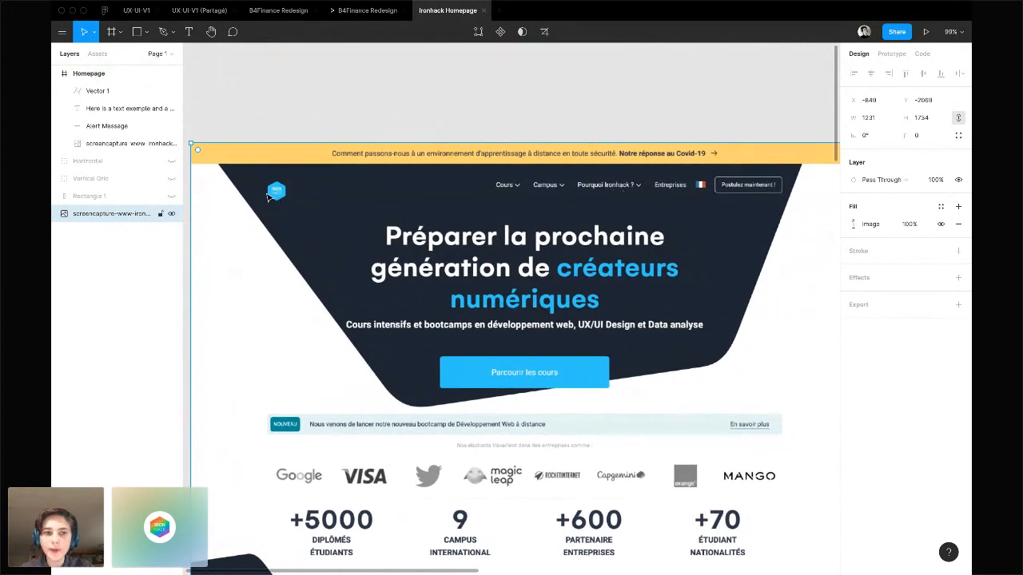
scroll(279, 226, "right", 5)
scroll(279, 226, "down", 5)
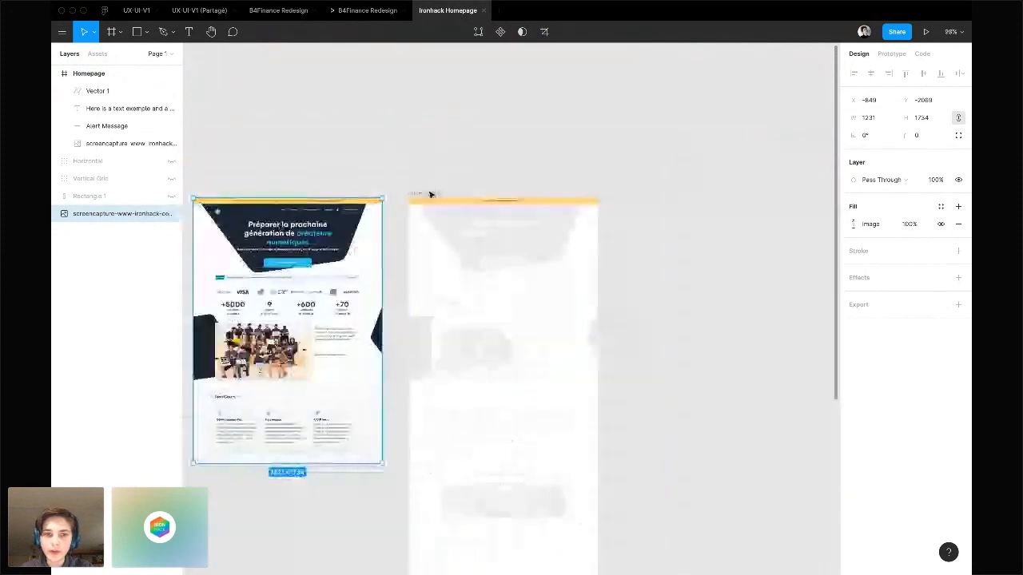
scroll(429, 194, "up", 3)
mouse_move(331, 567)
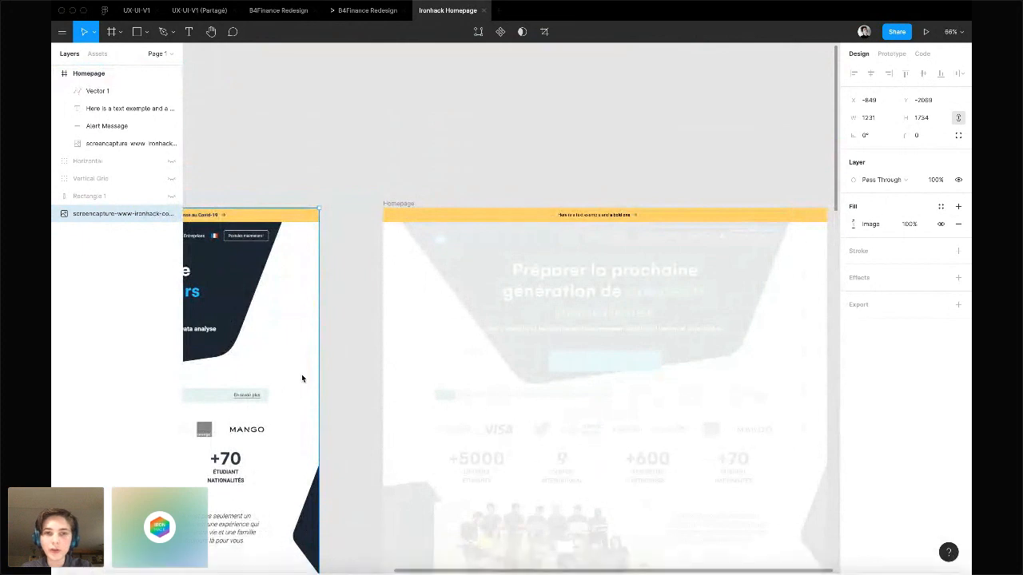
key("super+Tab")
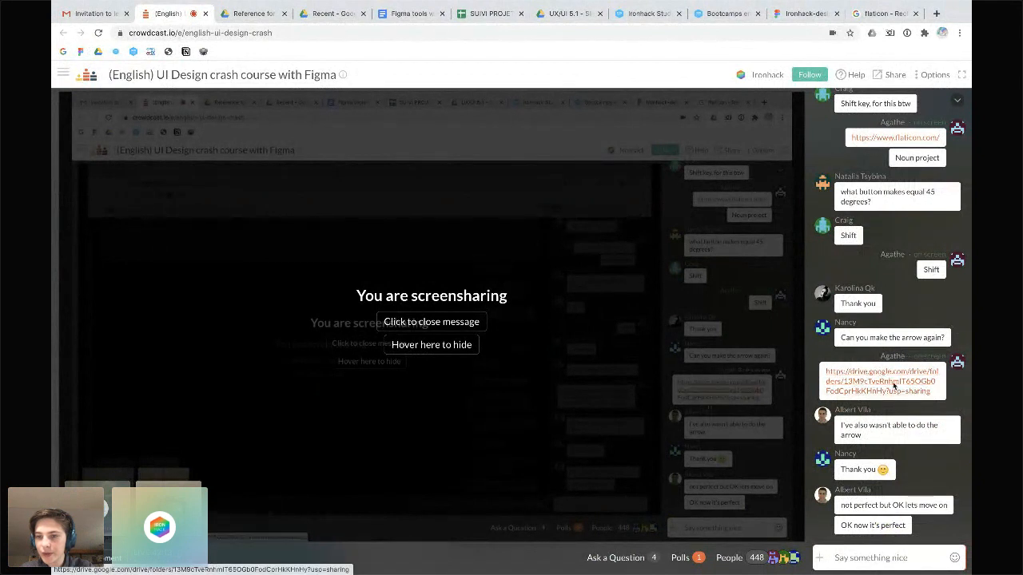
key("ctrl+Left")
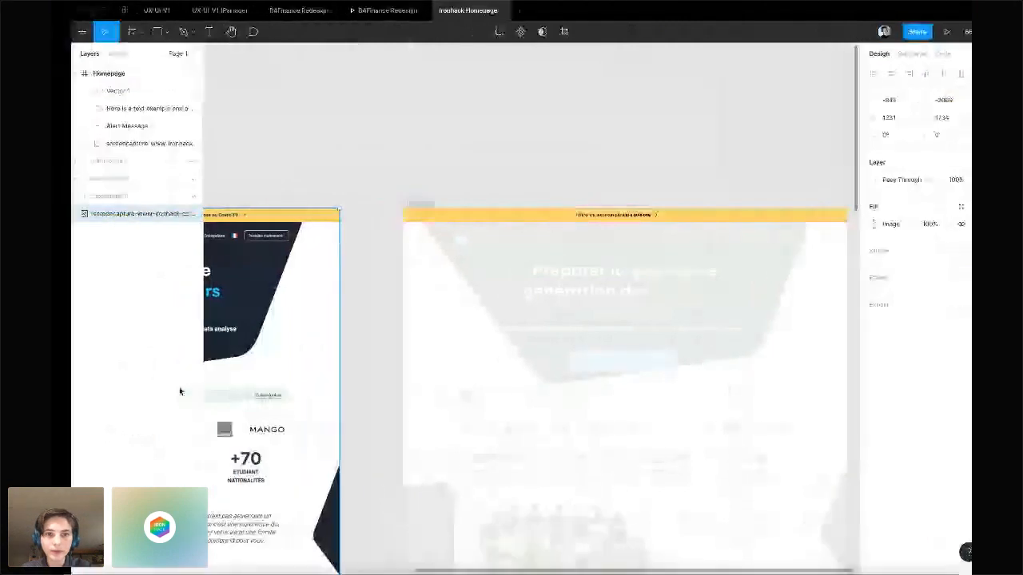
Switch to Finder, extract the Reference for Figma Intro archive in Téléchargements and select logo.svg in its Assets folder
key("ctrl+Left")
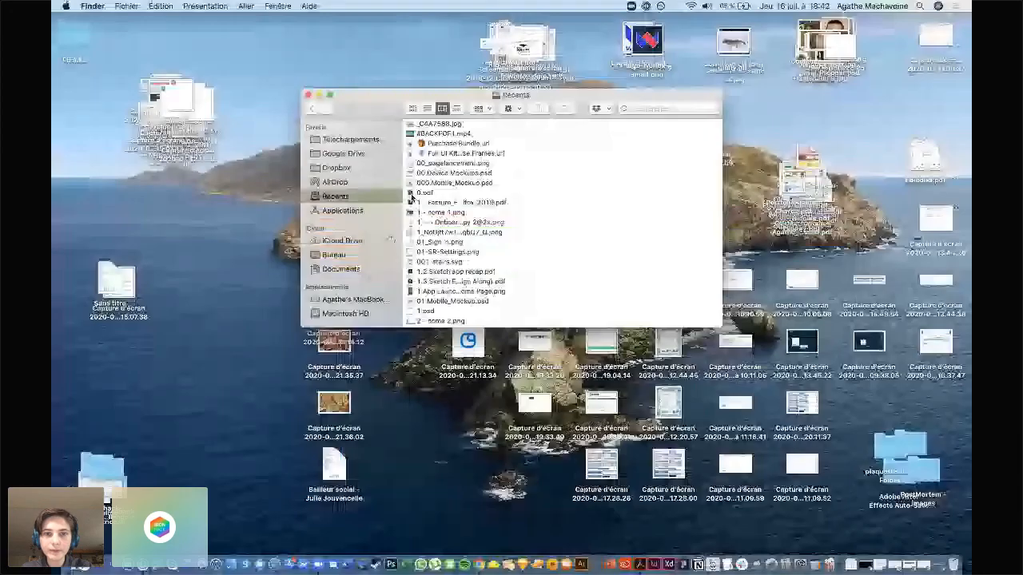
left_click(352, 140)
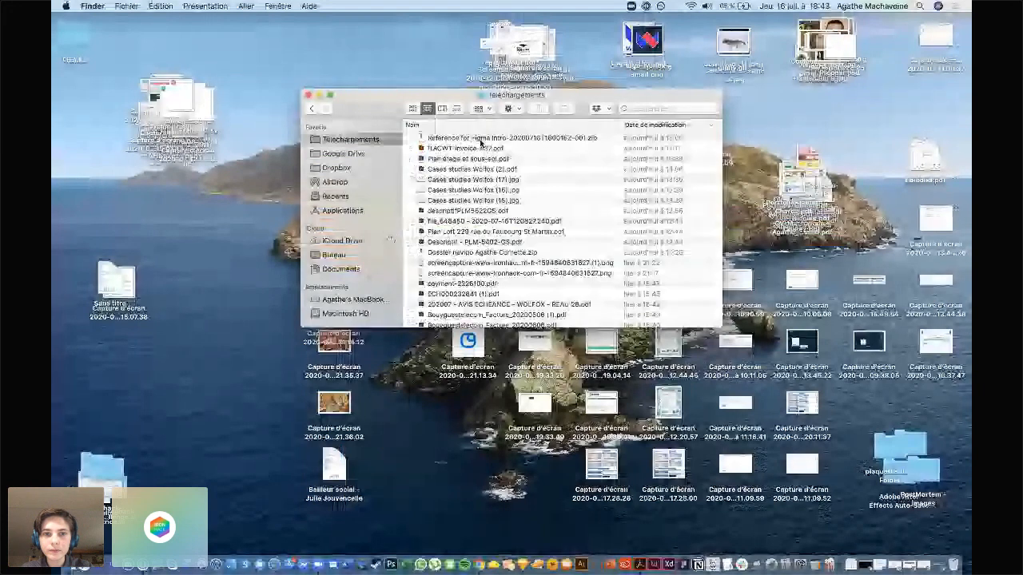
double_click(479, 139)
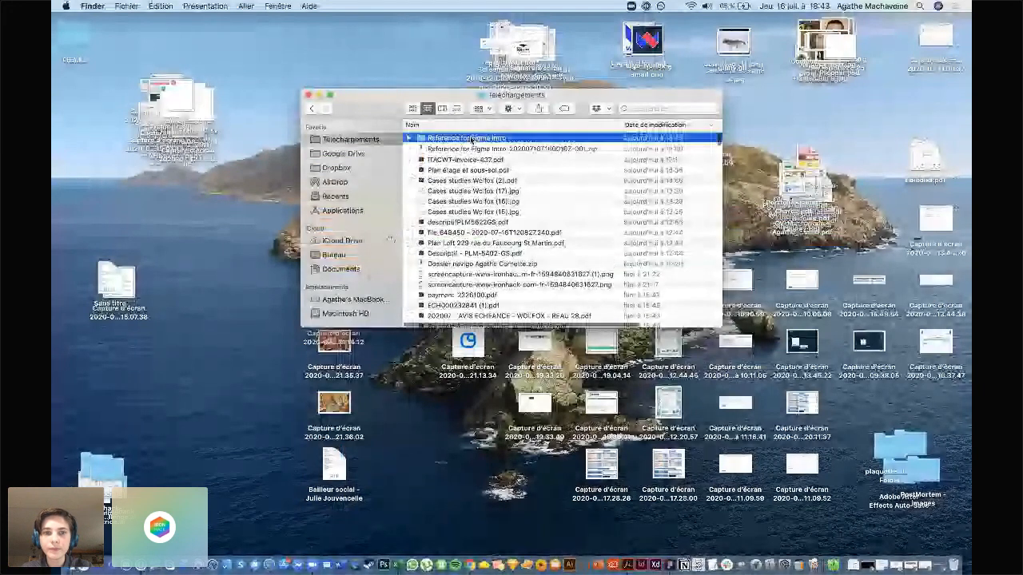
double_click(419, 140)
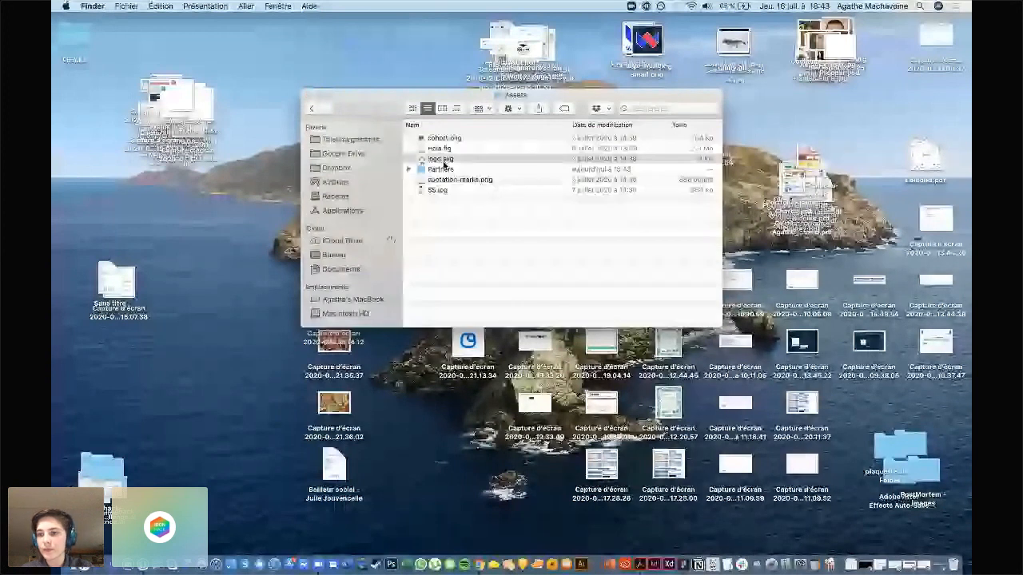
left_click(444, 160)
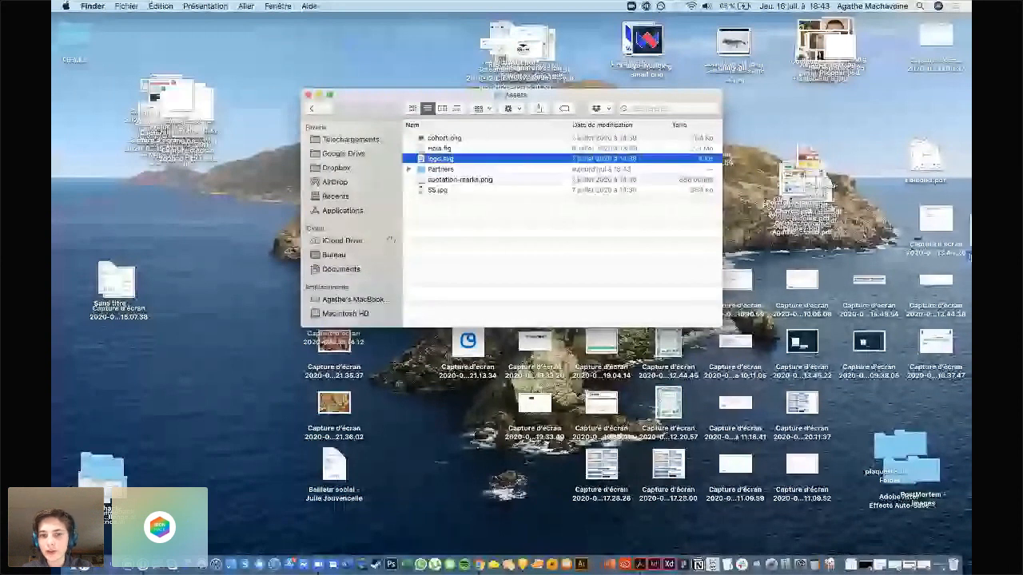
Import logo.svg into the Homepage frame in Figma and move the logo to X 248, Y 102
left_click_drag(444, 159, 543, 270)
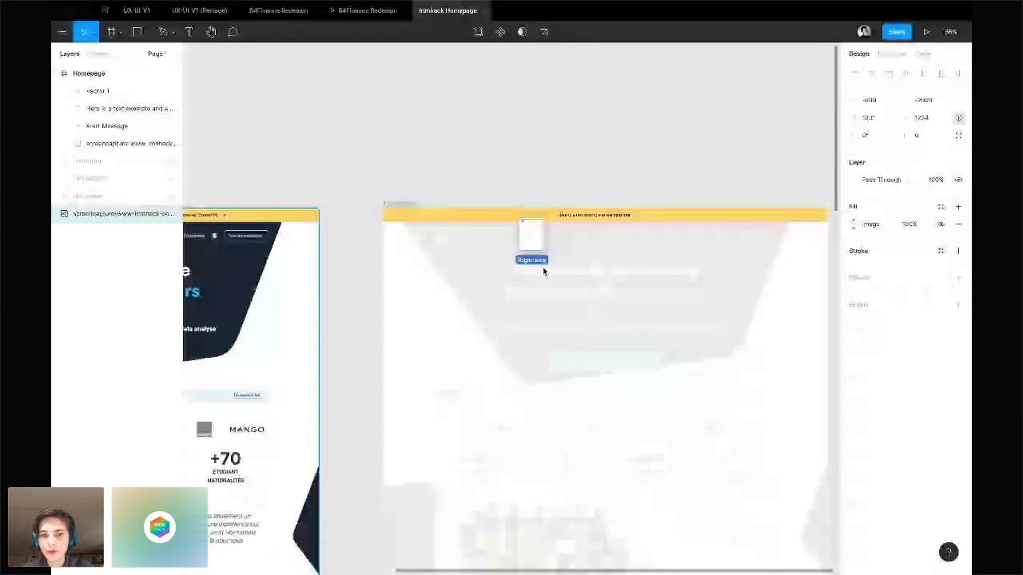
left_click_drag(542, 270, 474, 276)
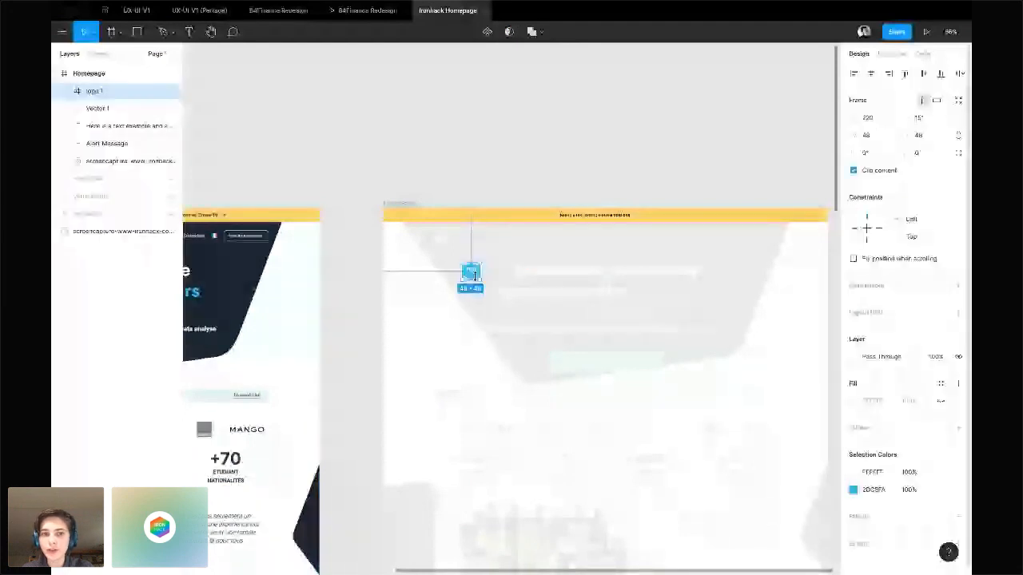
scroll(474, 276, "up", 5)
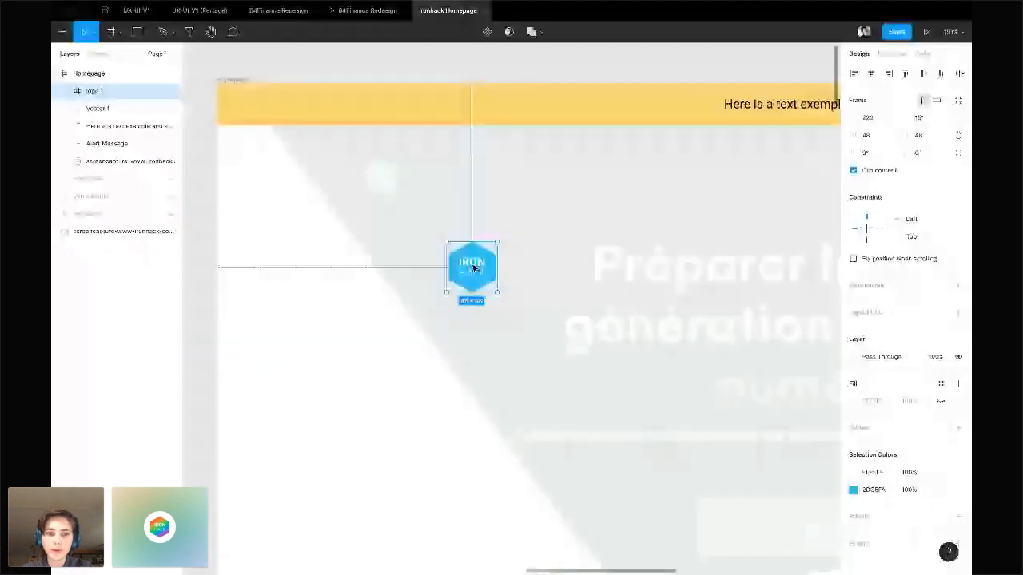
left_click_drag(474, 268, 403, 189)
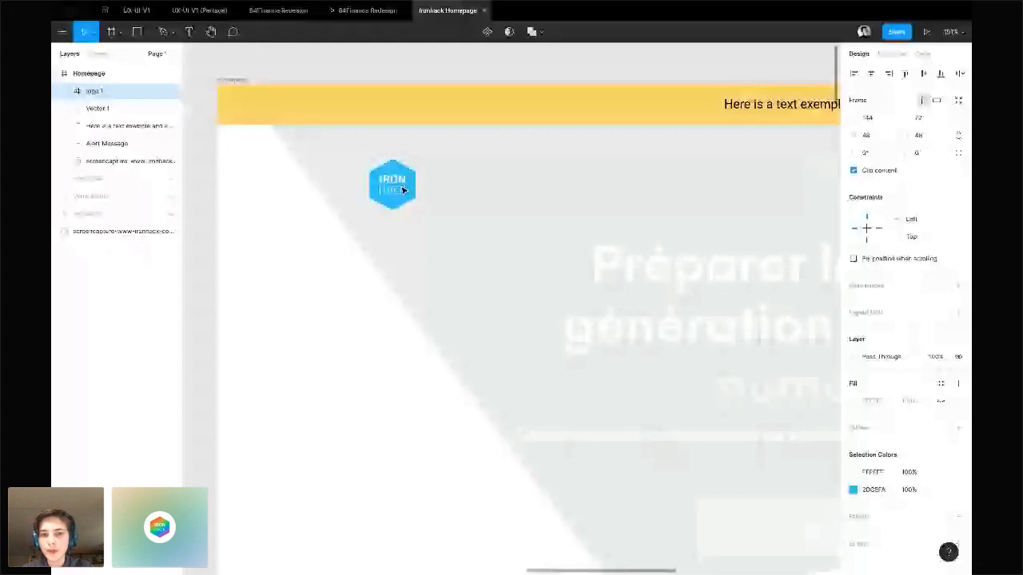
left_click_drag(403, 189, 513, 222)
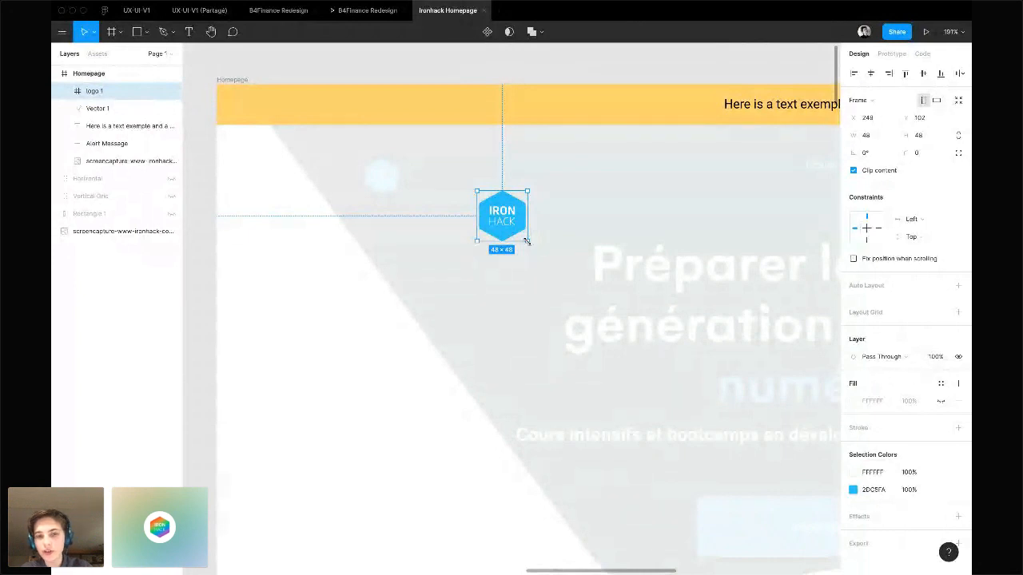
Resize the Ironhack logo proportionally from its corner to 36 × 36, entering 36 for its dimensions
left_click_drag(526, 240, 514, 229)
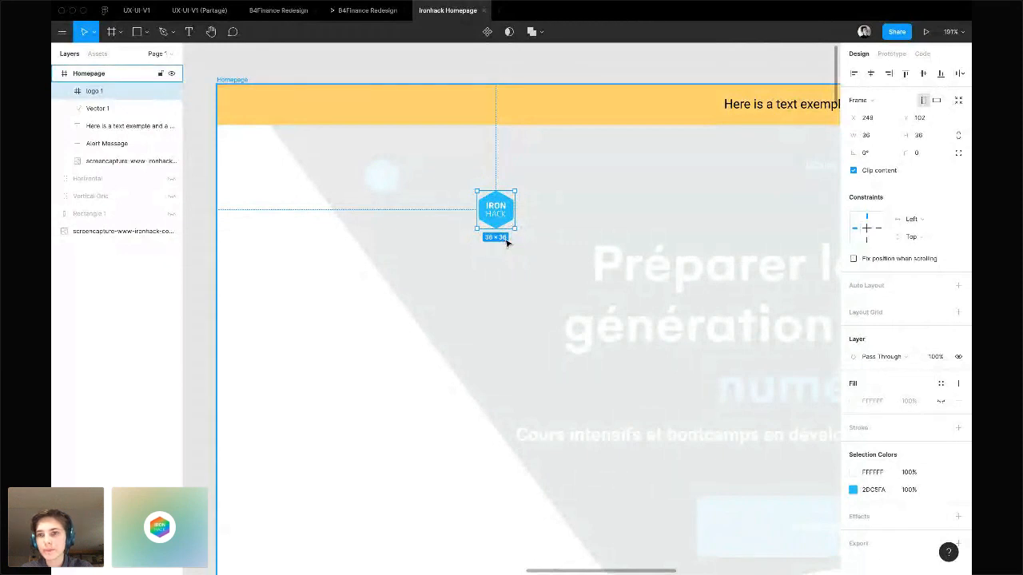
left_click(872, 137)
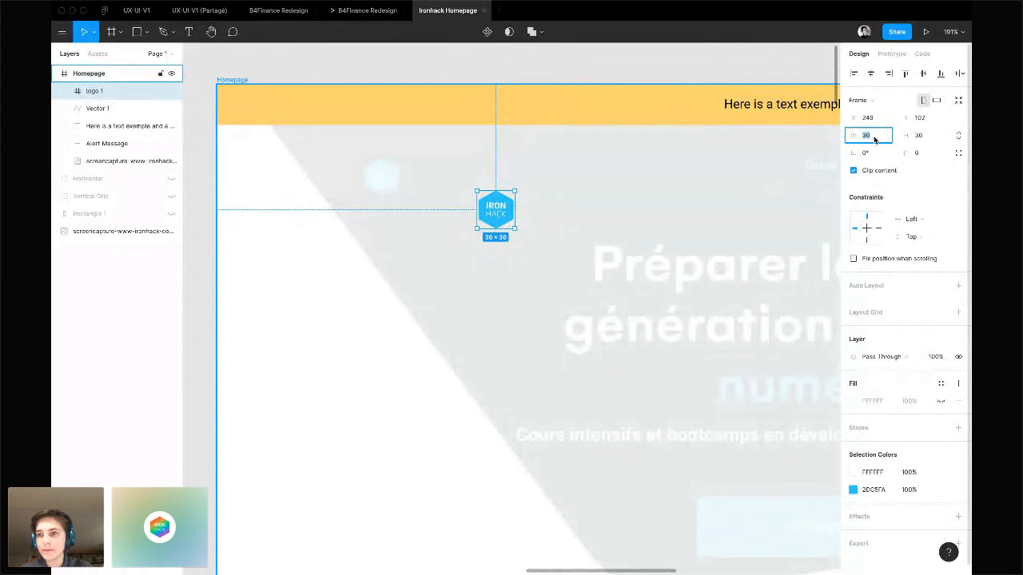
key("BackSpace")
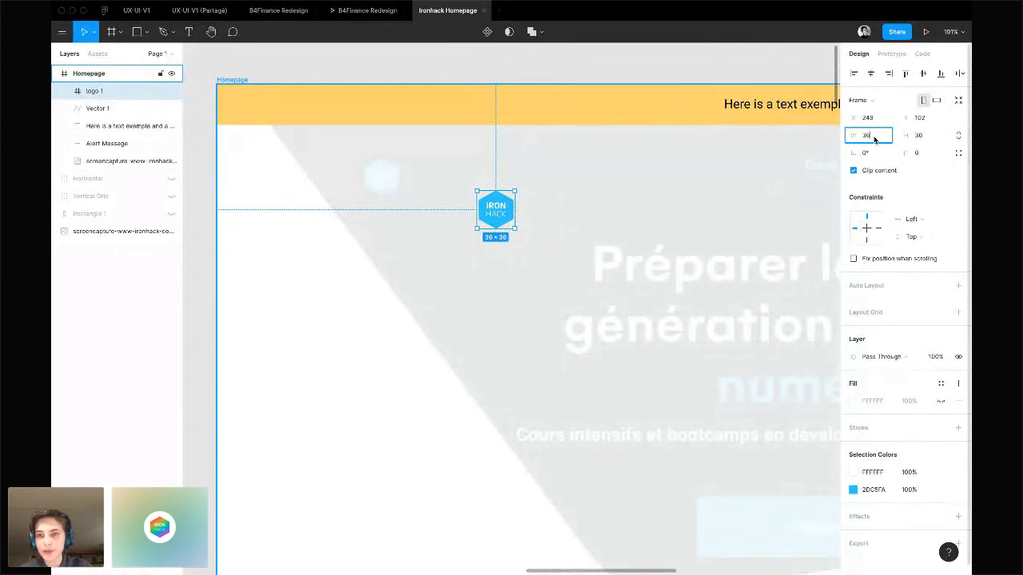
key("Tab")
type("36")
key("Return")
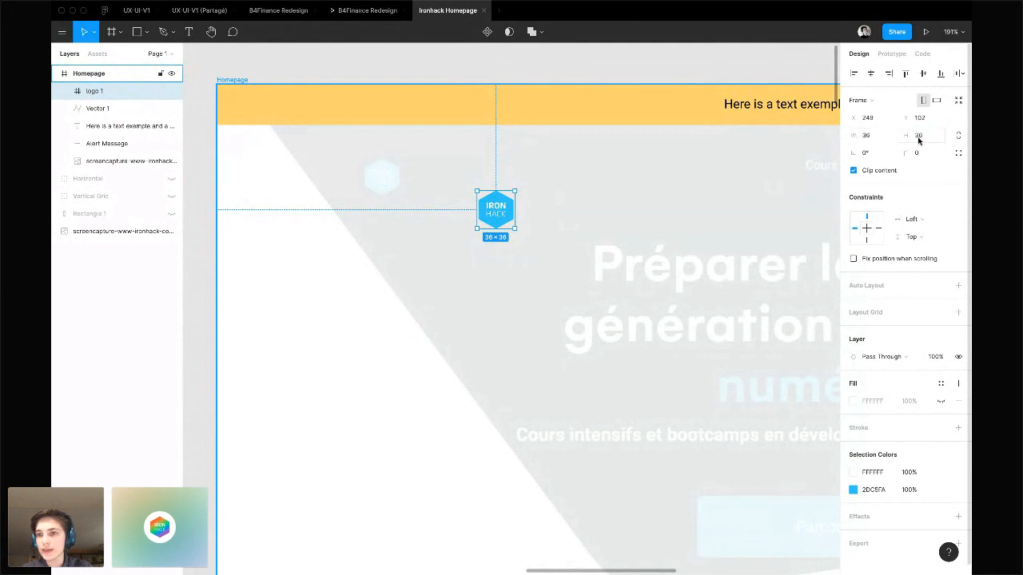
Constrain the logo's proportions and set its width to 50
left_click(886, 135)
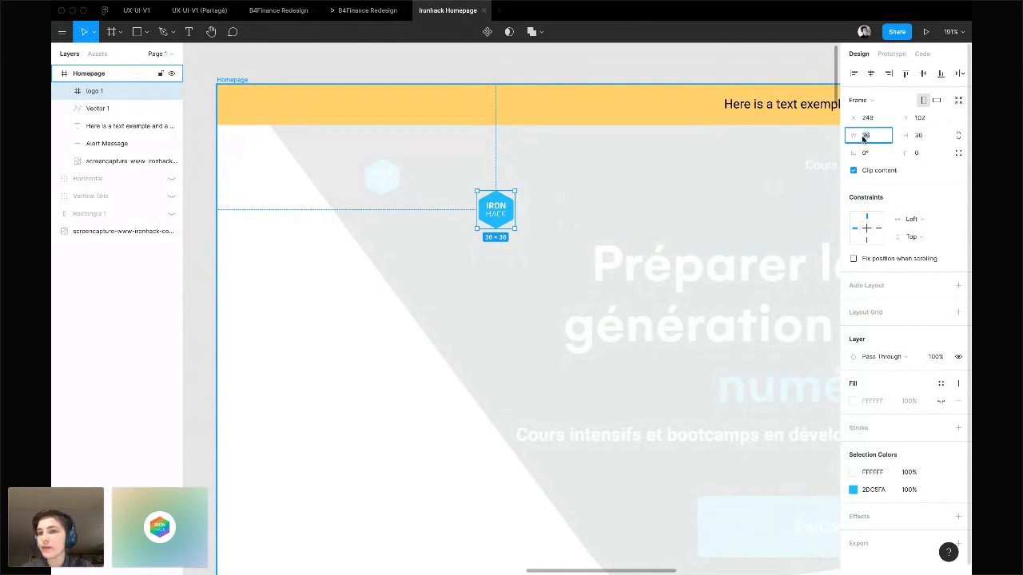
left_click(959, 137)
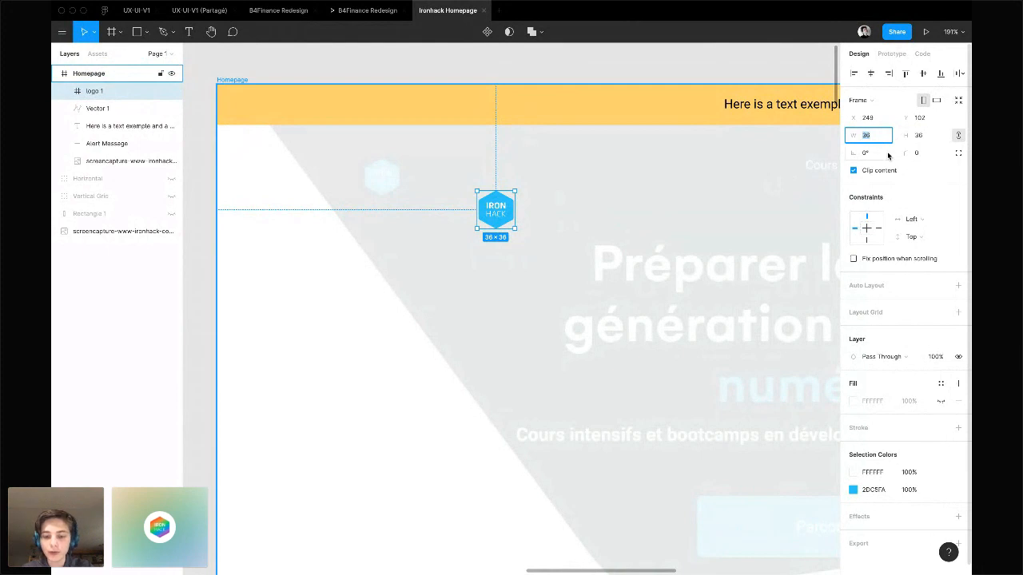
type("50")
key("Return")
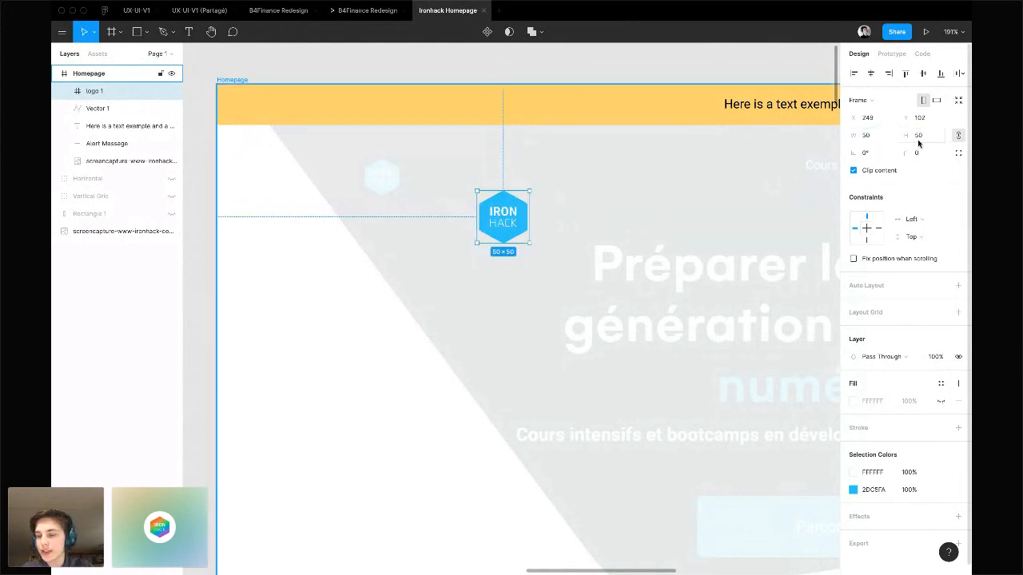
left_click(959, 135)
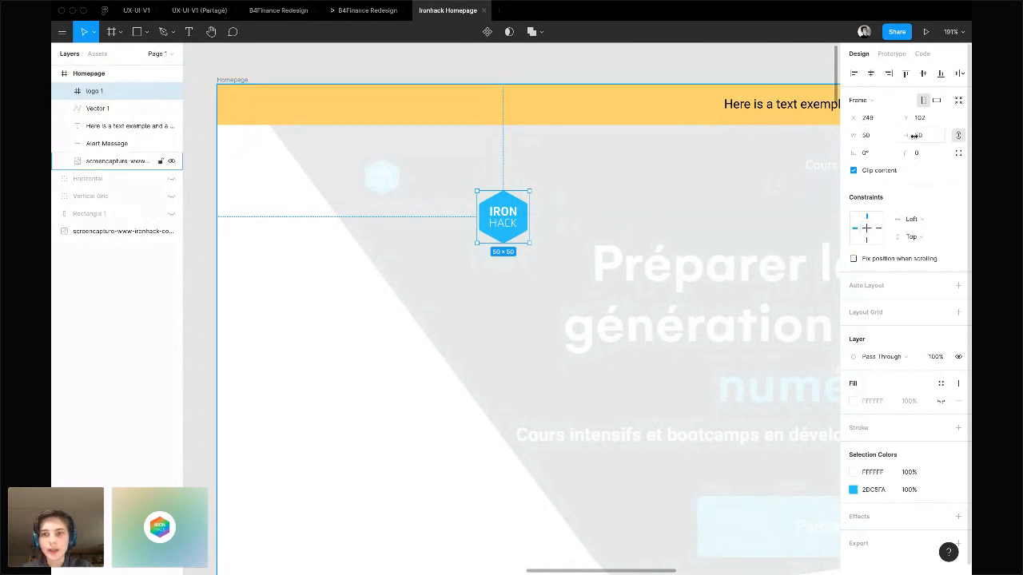
Set the proportionally locked logo's width to 72, then reduce it by half to 36
left_click(879, 137)
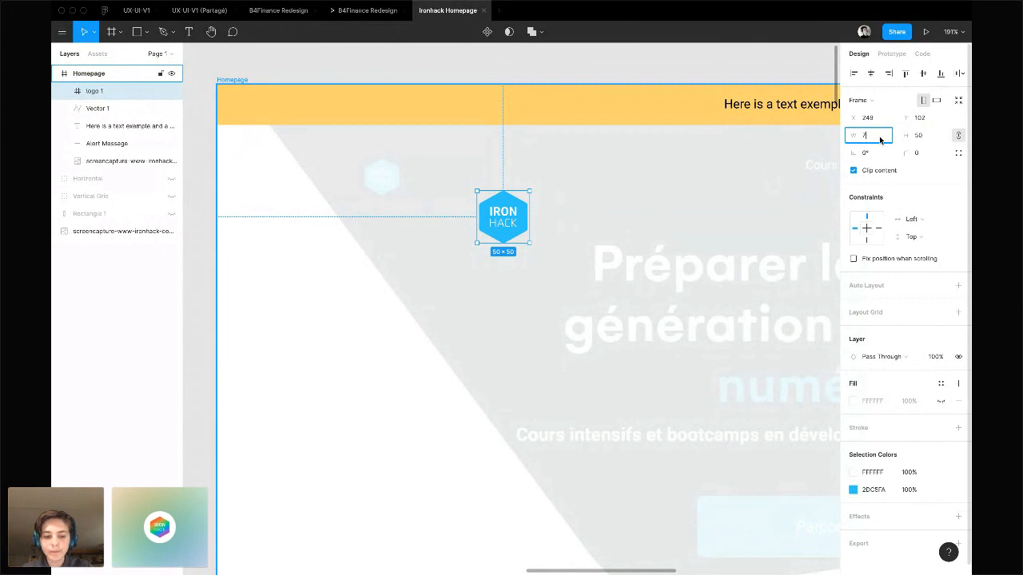
type("72")
key("Return")
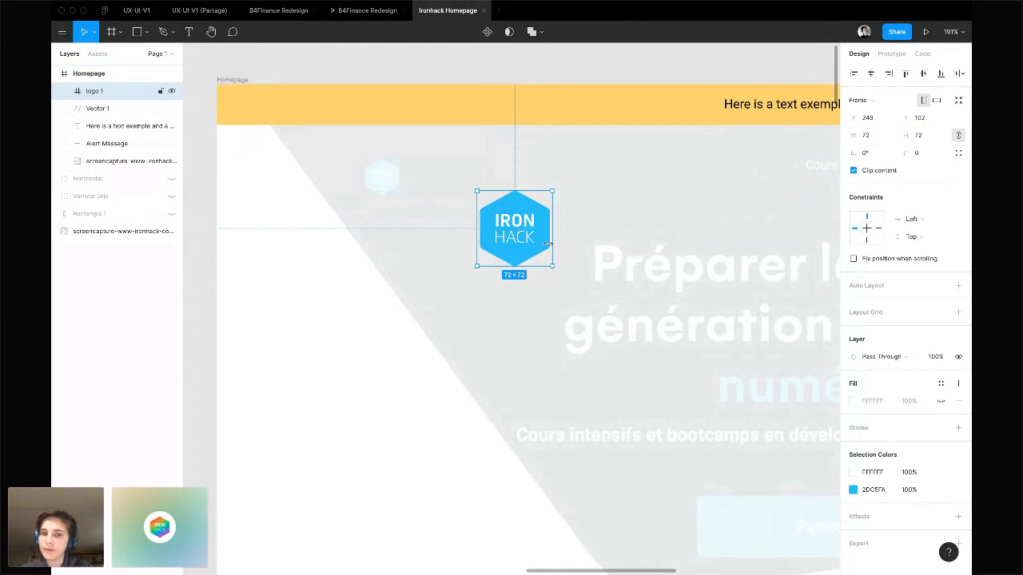
left_click(879, 133)
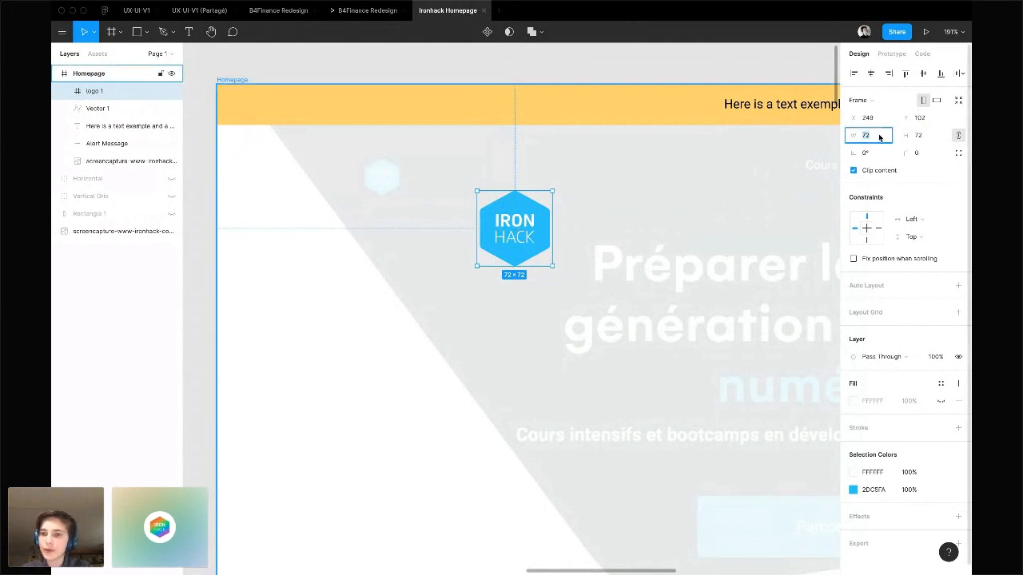
left_click(894, 139)
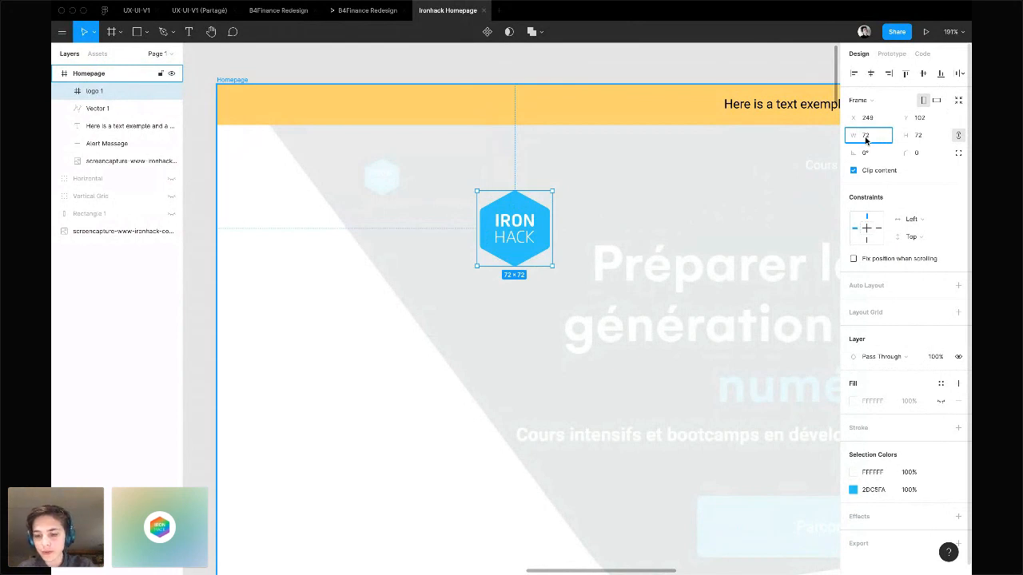
key("Return")
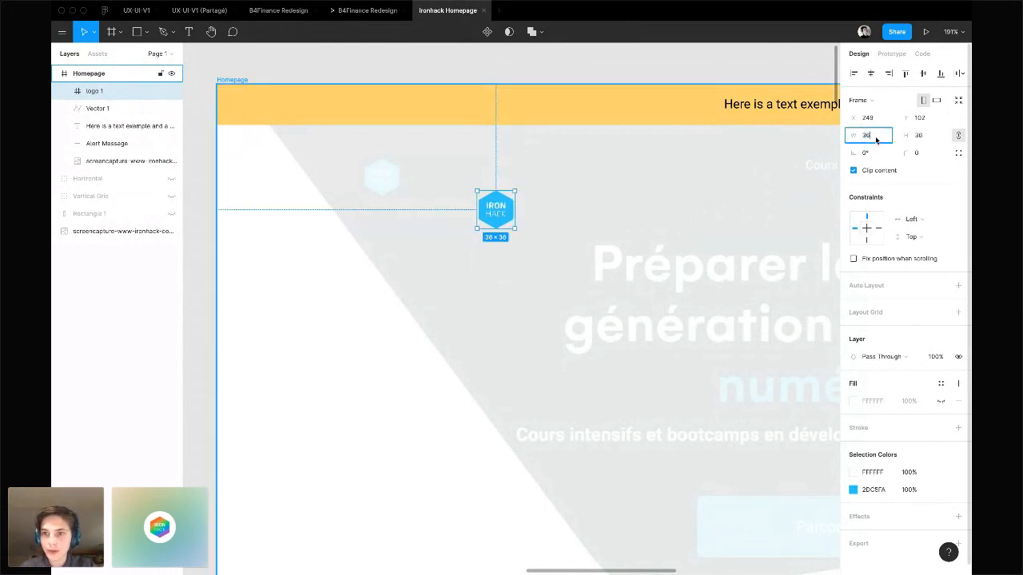
Enlarge the logo with width calculations, adding 10 (36+10) and multiplying the result by 4
type("+1")
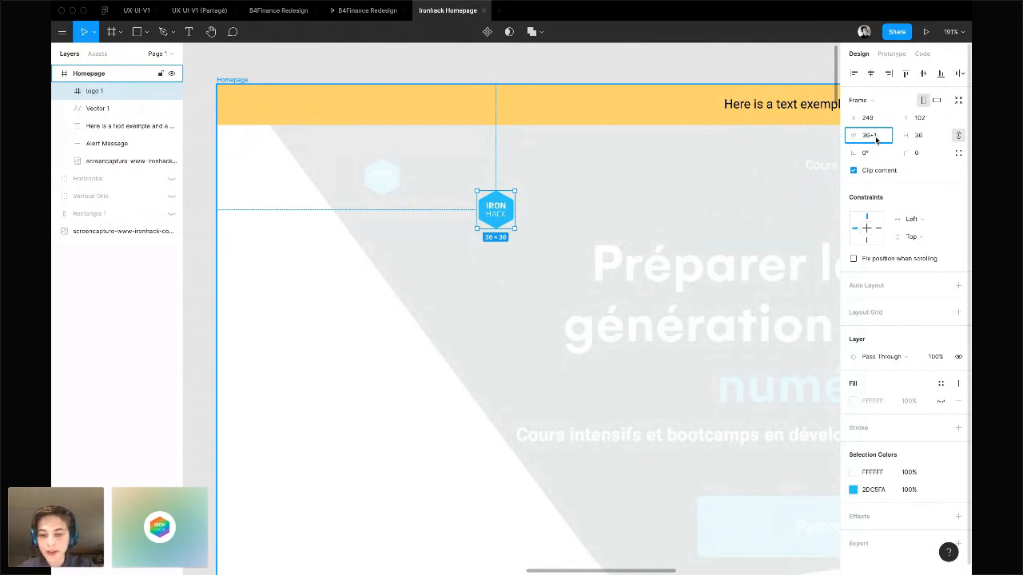
type("0")
key("Return")
left_click(875, 136)
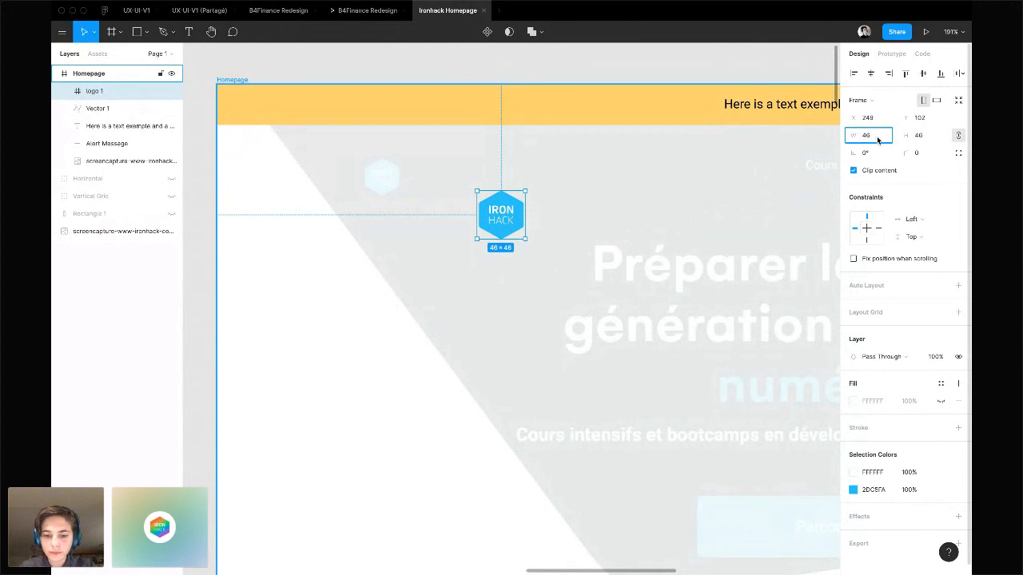
type("*4")
key("Return")
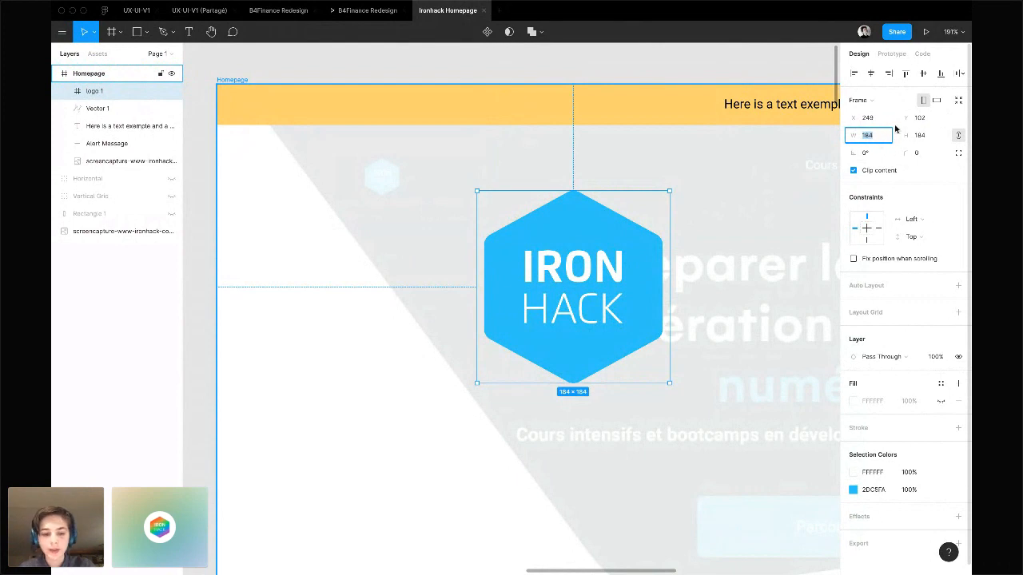
Set the proportionally locked logo's width to 36 and check the Crowdcast chat for attendee questions
type("36")
key("Return")
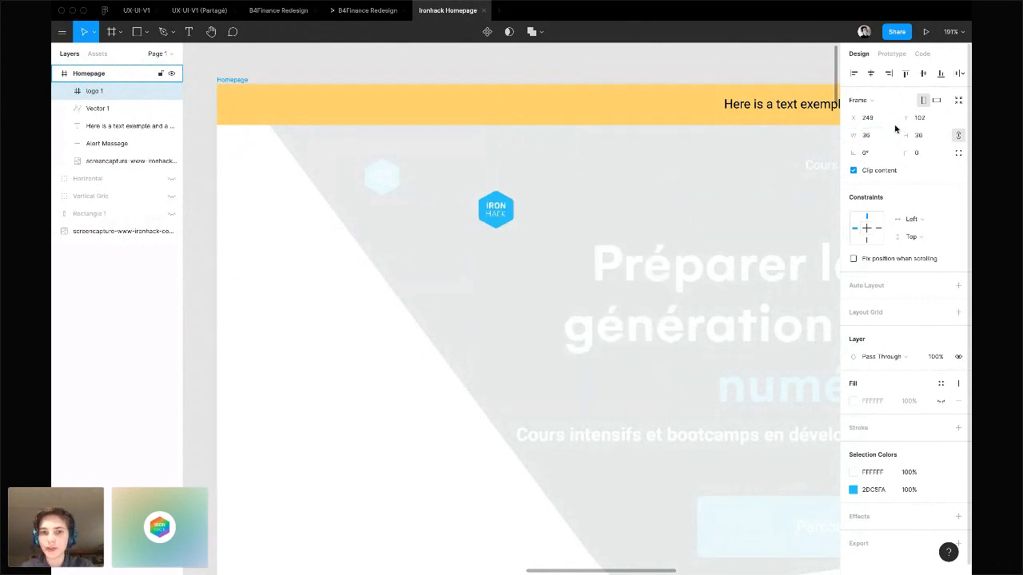
key("ctrl+Right")
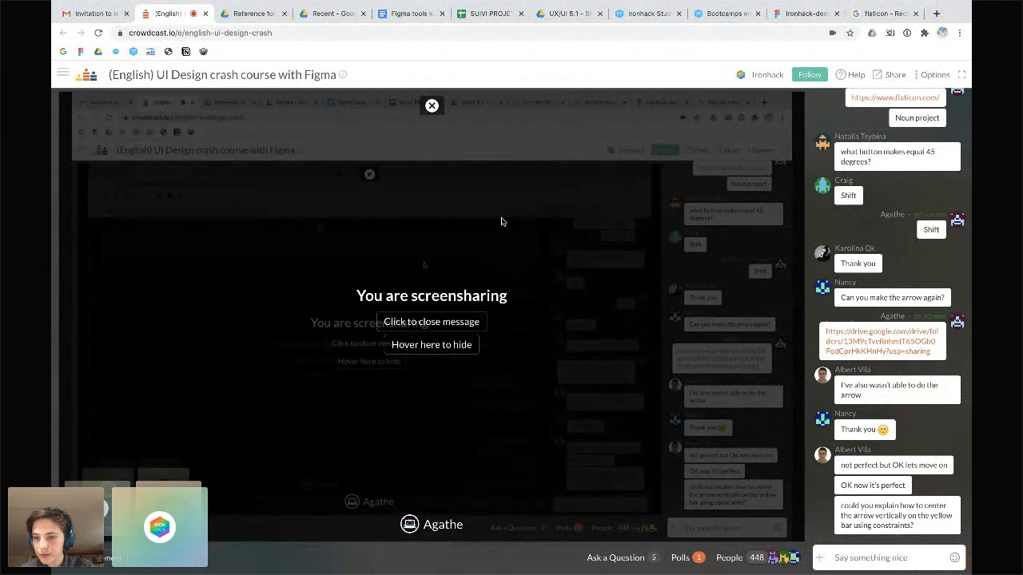
key("ctrl+Left")
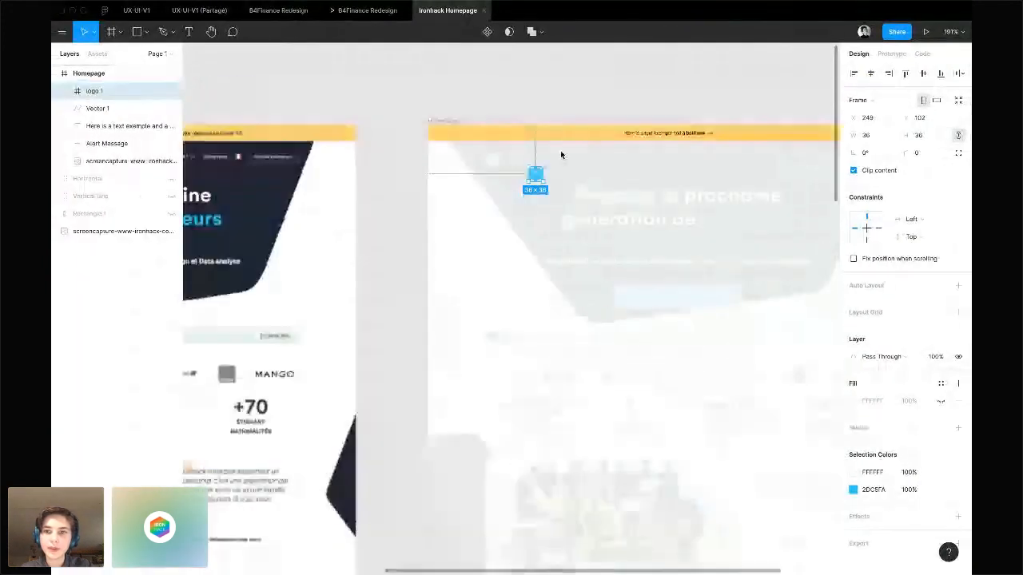
scroll(561, 150, "up", 3)
scroll(594, 155, "up", 3)
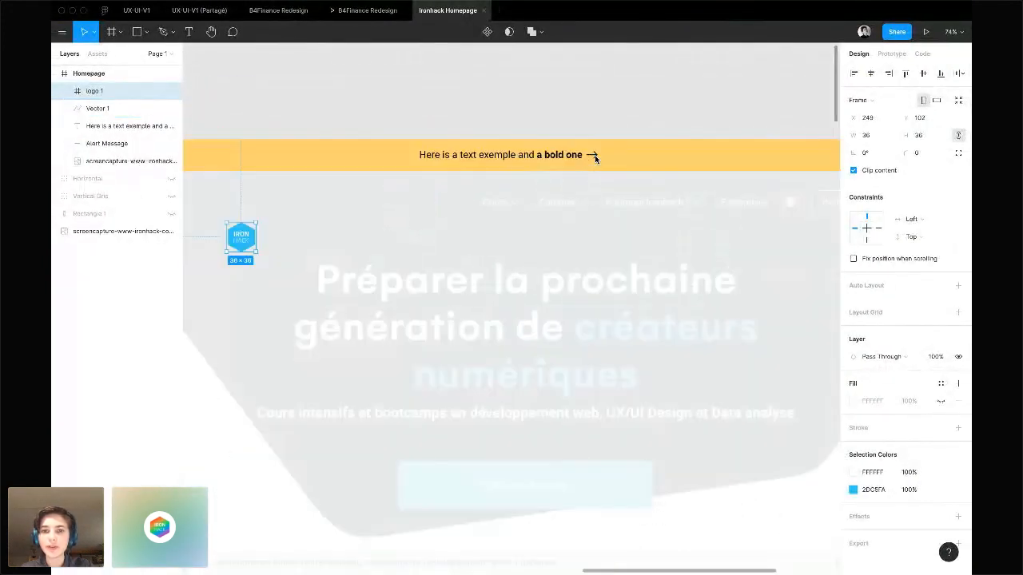
left_click(594, 158)
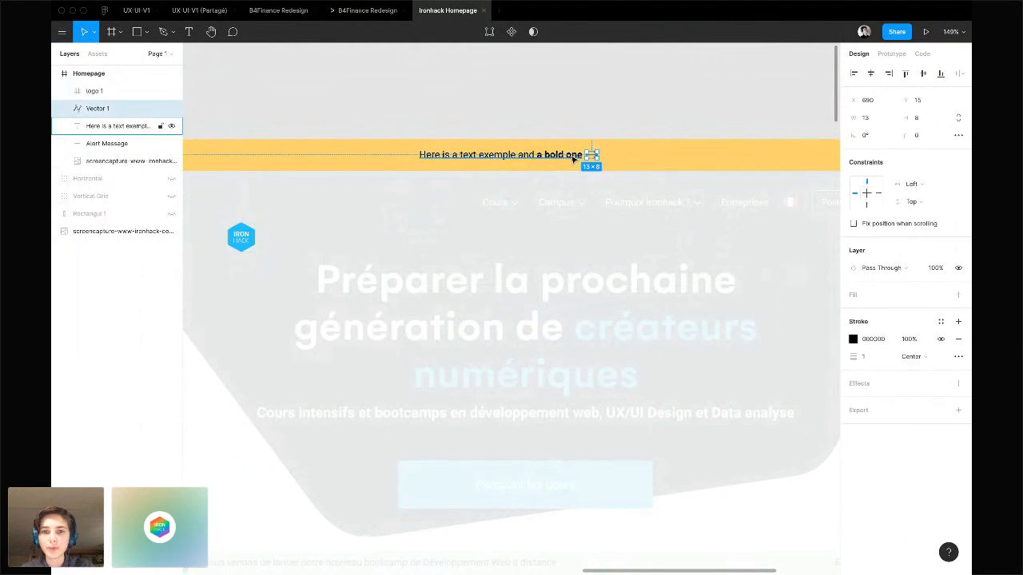
left_click(572, 157, "shift")
scroll(570, 160, "down", 3)
scroll(571, 161, "up", 3)
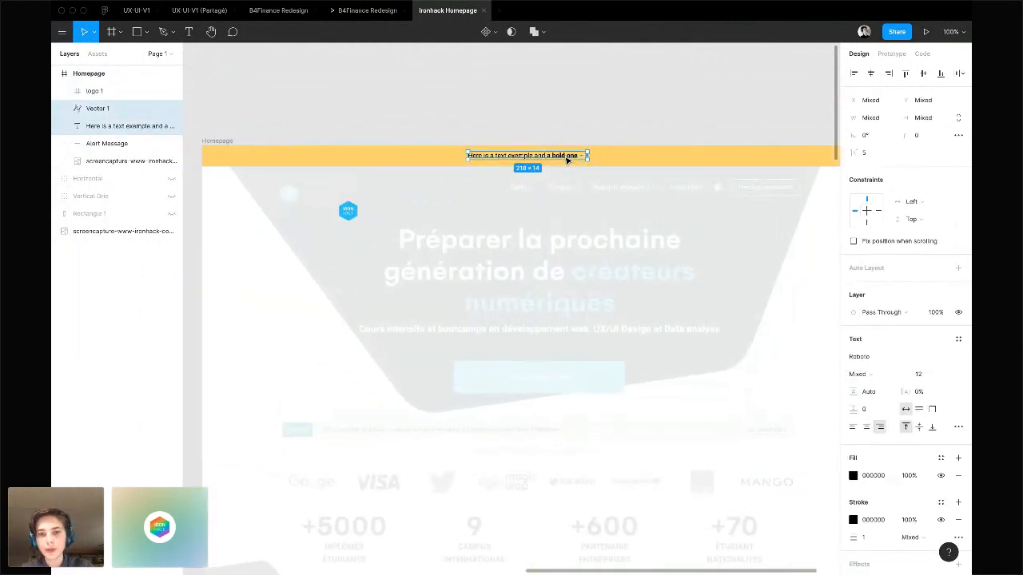
left_click(567, 110)
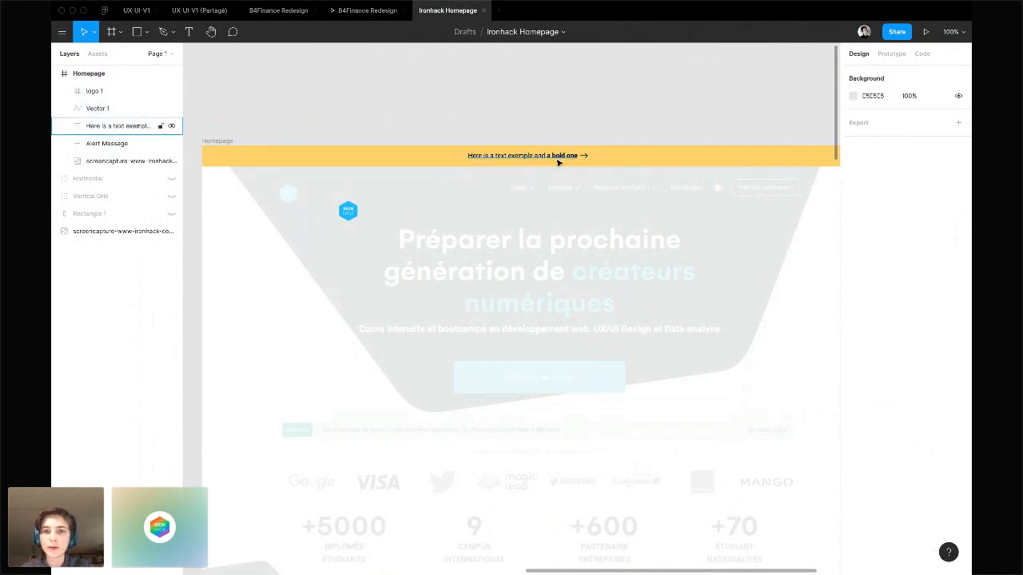
Group the yellow bar's text with its arrow and name the group "Yellow topbar message"
left_click(558, 160)
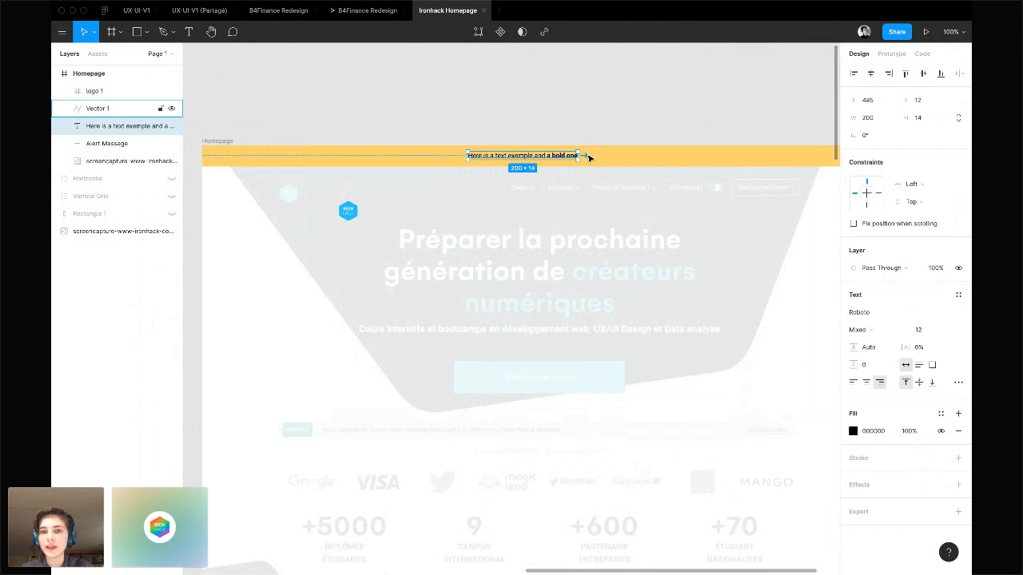
left_click(590, 157, "shift")
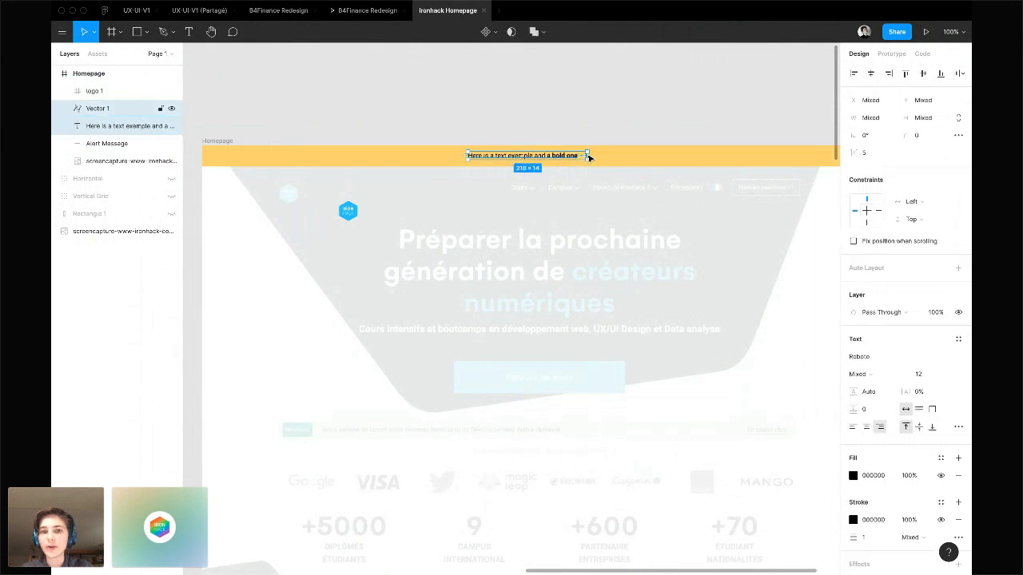
right_click(89, 120)
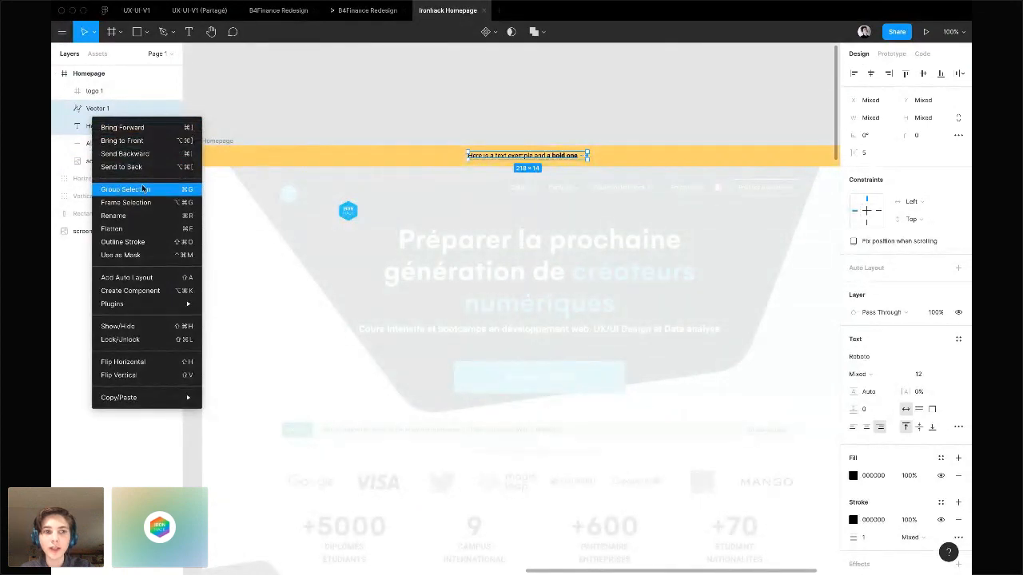
left_click(197, 194)
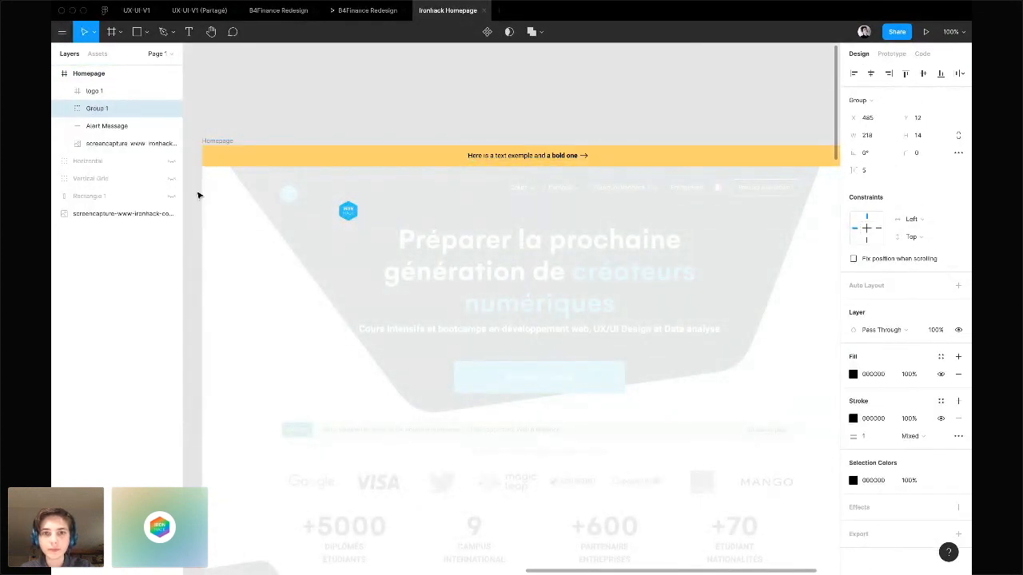
double_click(101, 109)
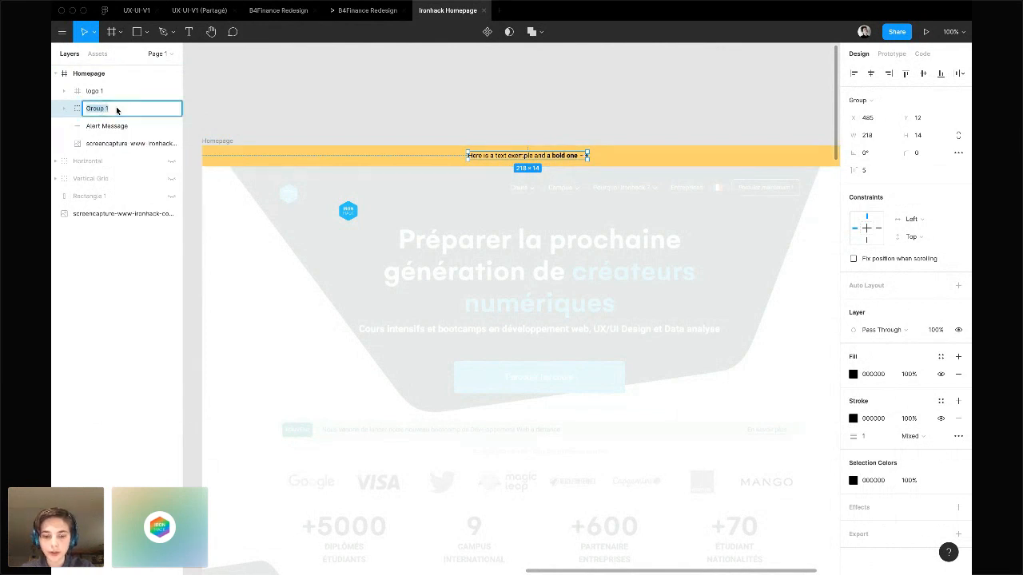
type("Yellow")
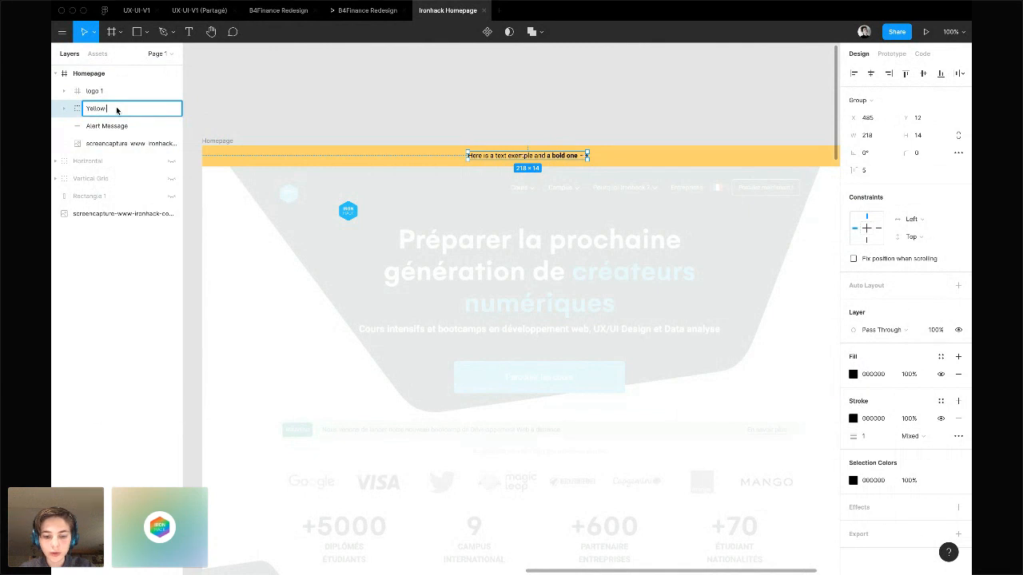
type(" topbar")
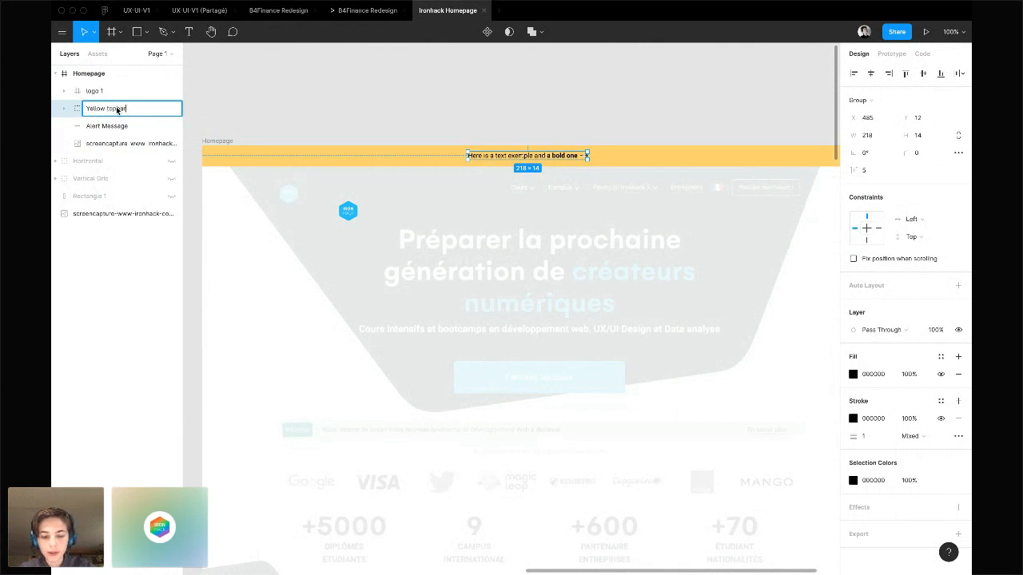
type(" message")
key("Return")
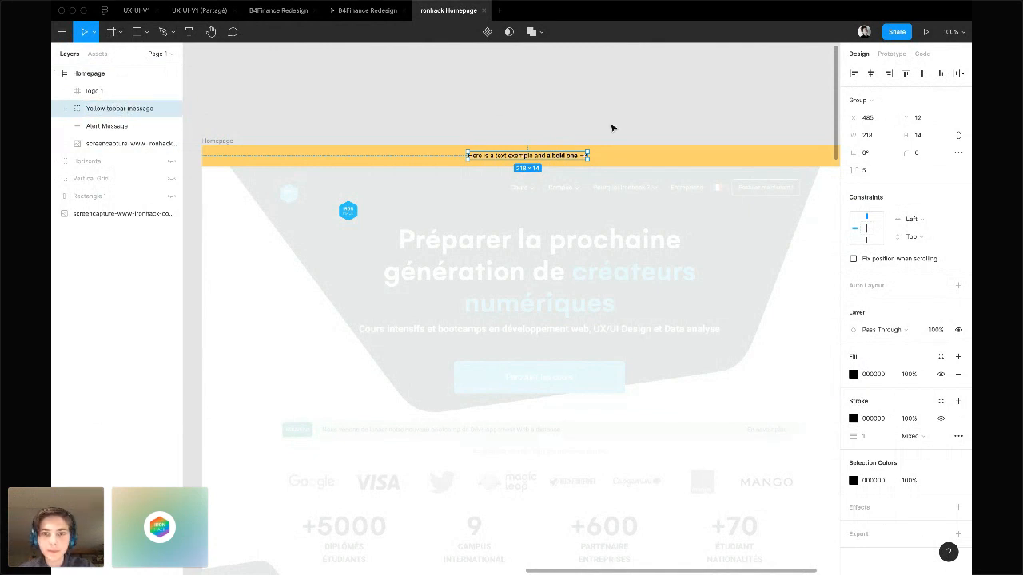
Center the Yellow topbar message group horizontally on the yellow Alert Message bar
scroll(592, 140, "right", 2)
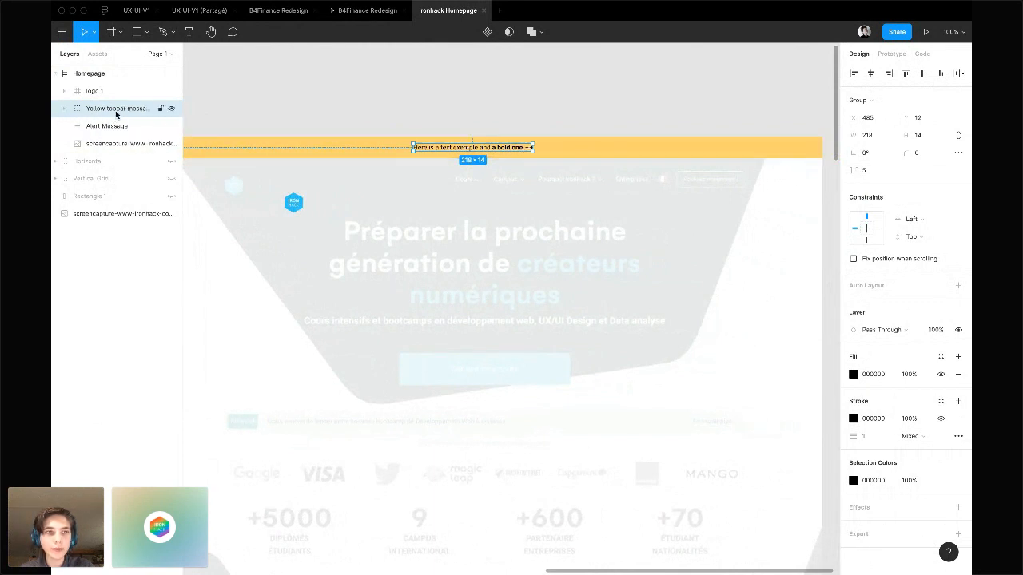
left_click(606, 153, "shift")
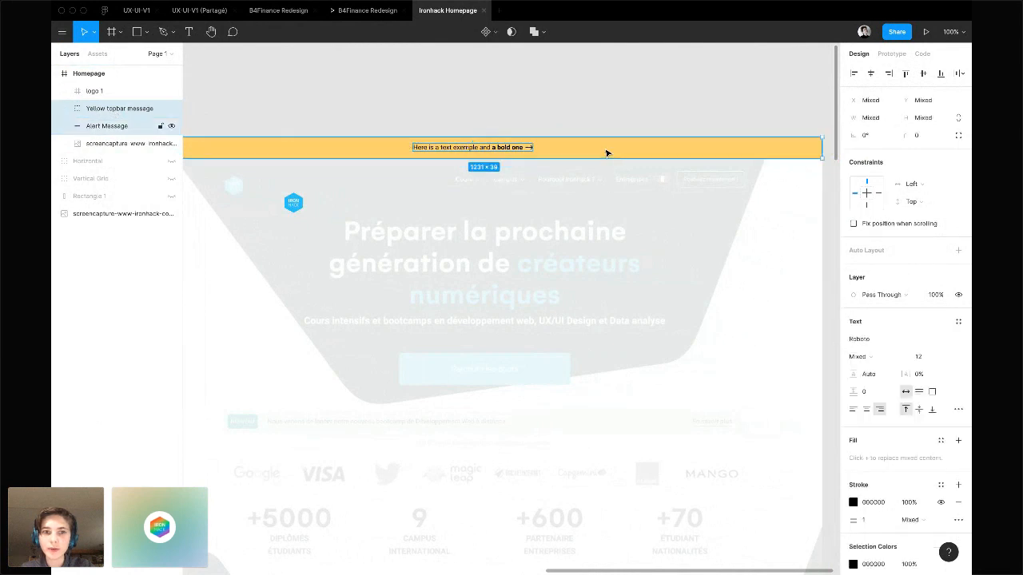
scroll(603, 151, "down", 5)
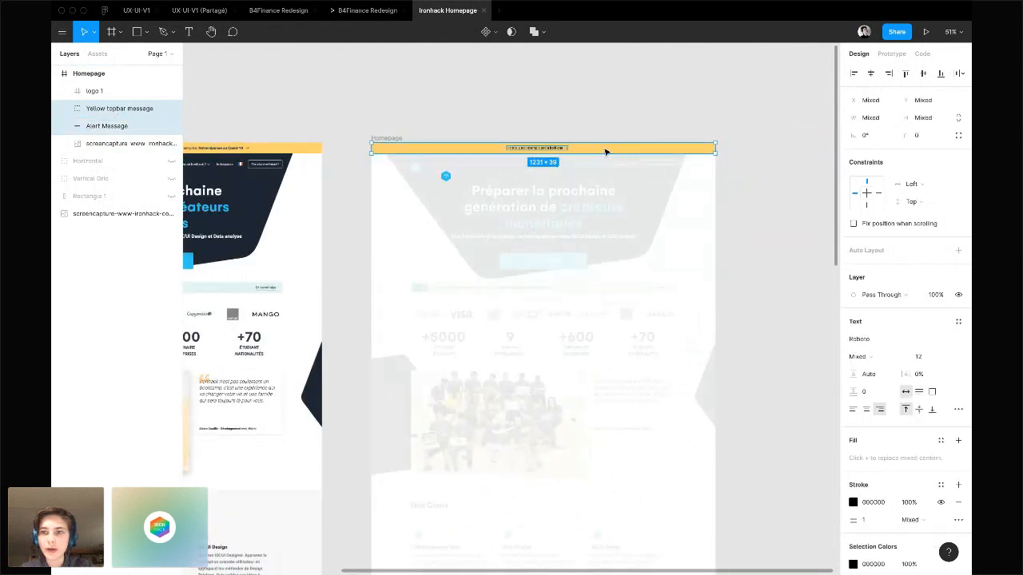
left_click(872, 75)
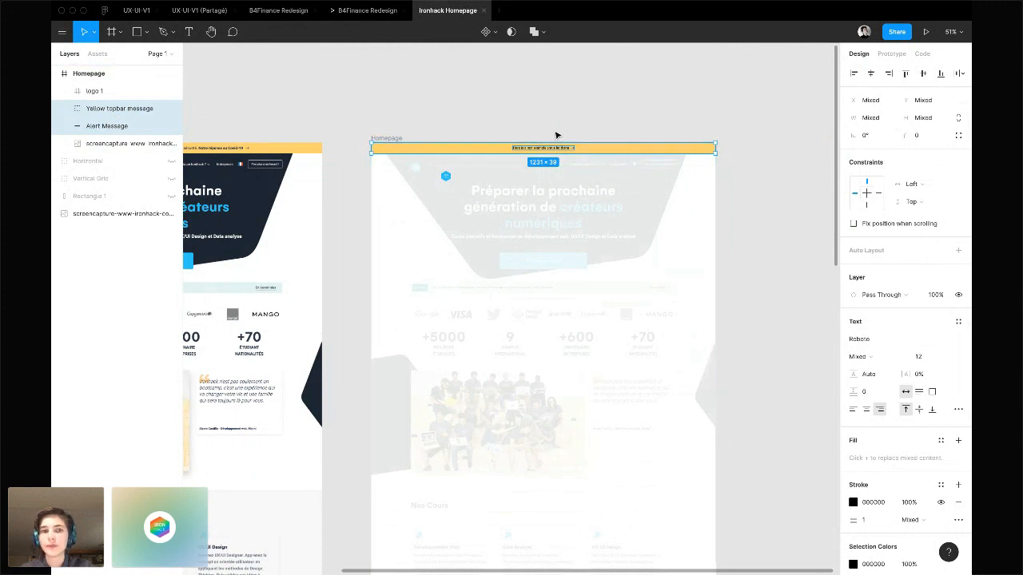
Group the topbar message with the yellow bar and name the new group "Yellow Alert Message Bar"
right_click(100, 107)
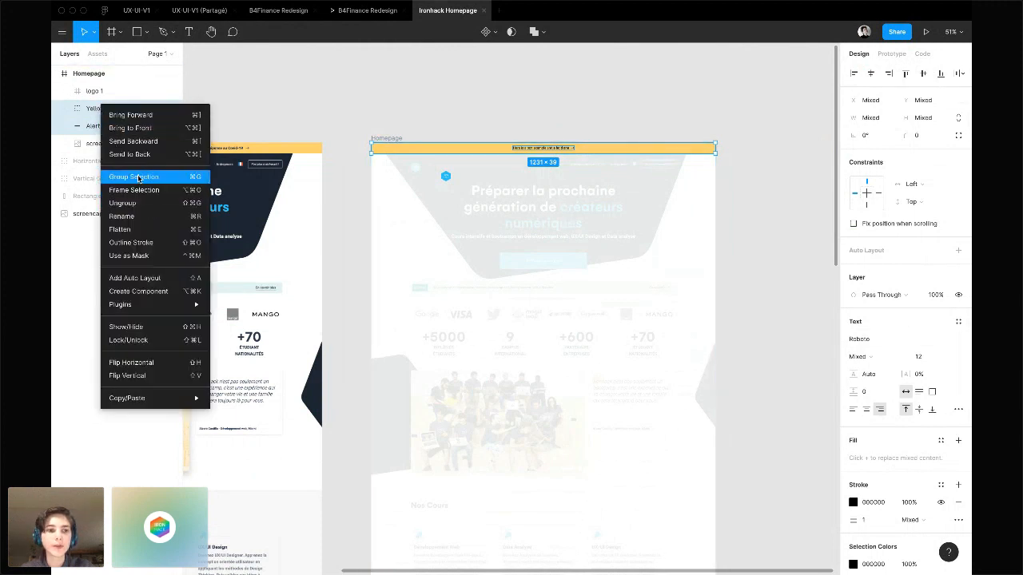
left_click(138, 177)
double_click(99, 107)
type("Y")
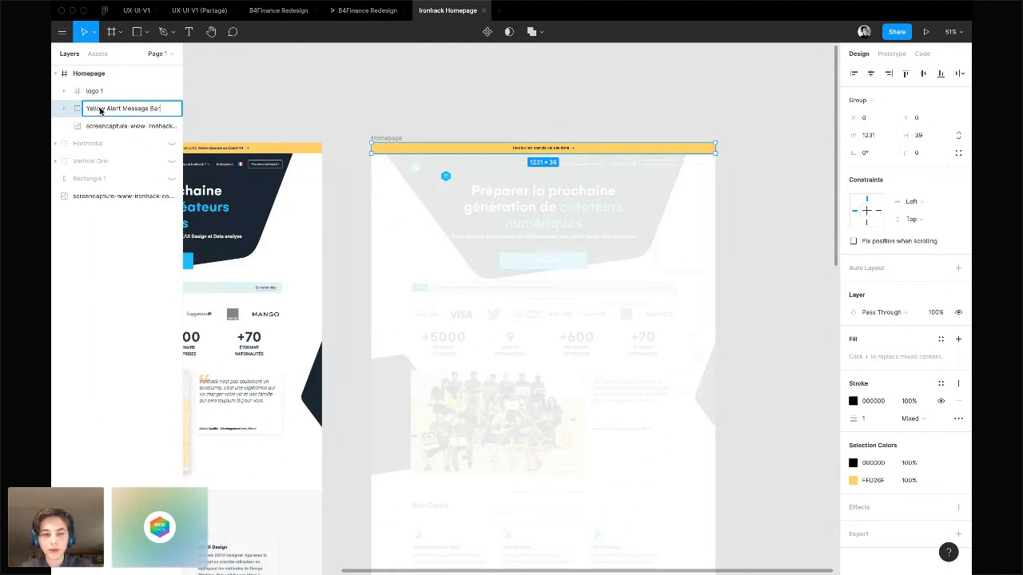
type("ellow Alert Message Bar")
key("Return")
left_click(533, 121)
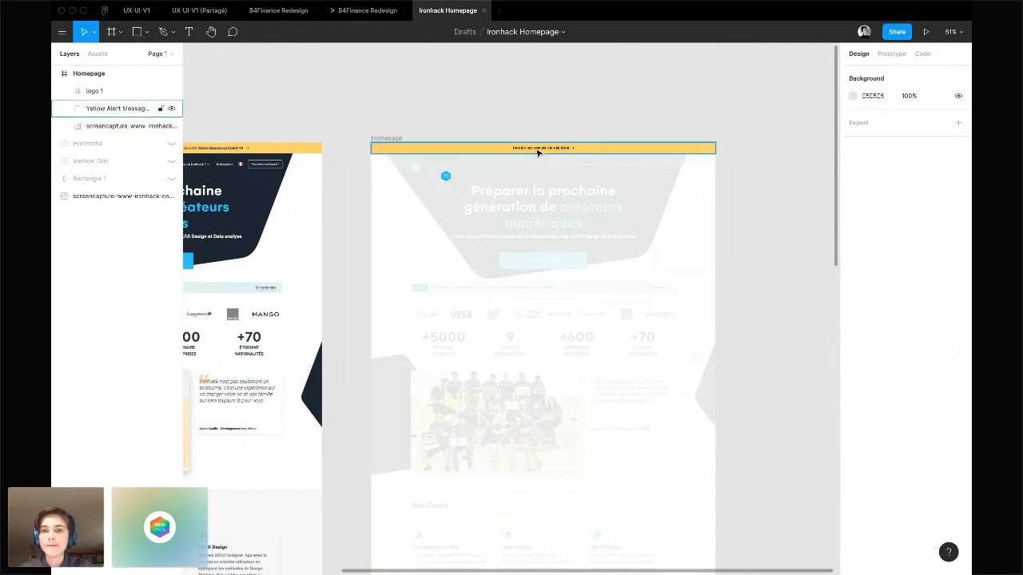
Inspect the message group nested inside Yellow Alert Message Bar and its alignment options
scroll(538, 153, "up", 3)
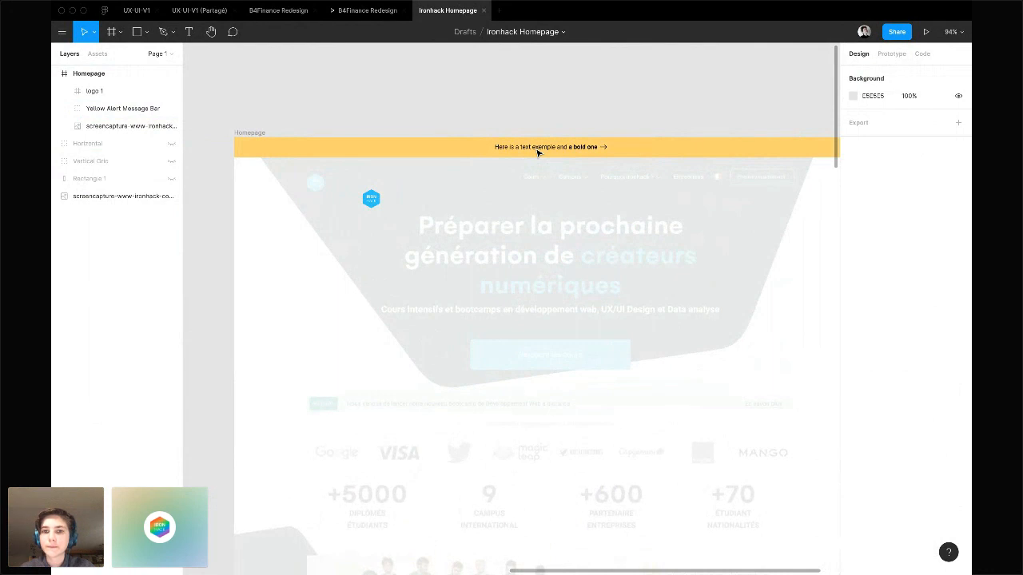
scroll(538, 153, "down", 2)
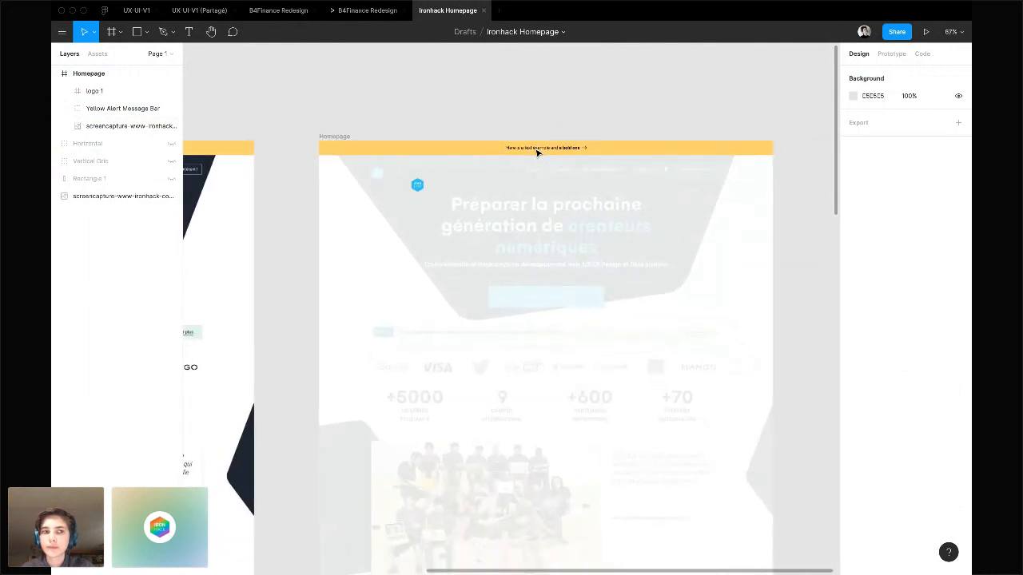
double_click(537, 153)
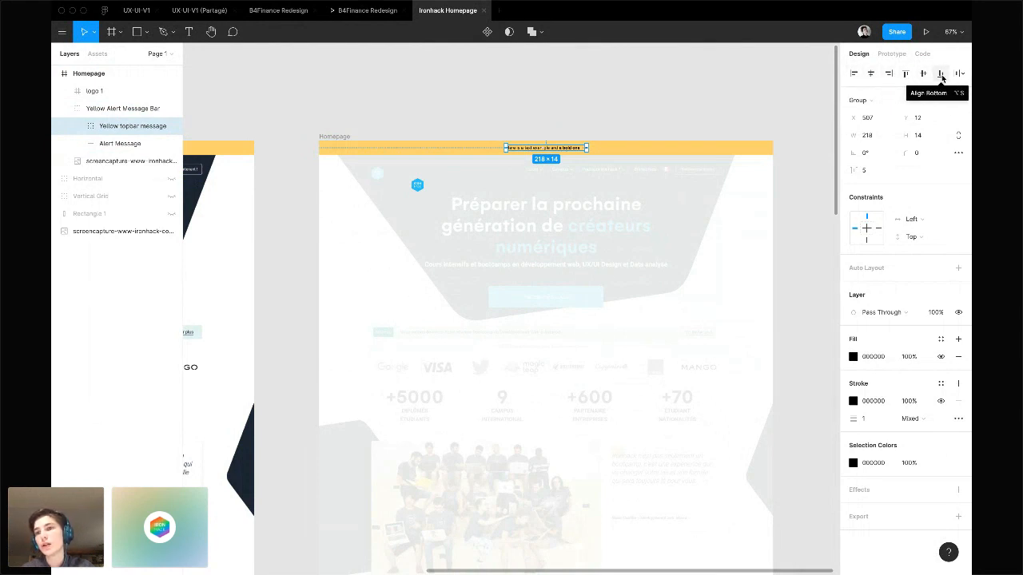
left_click(703, 99)
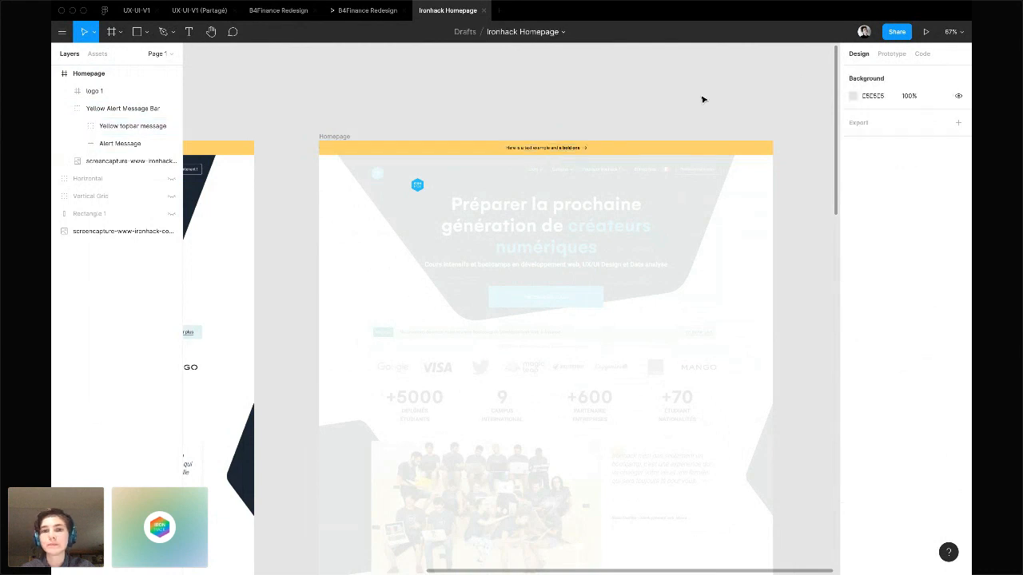
Open the attendee questions in Crowdcast, and back in Figma compare the file's assets view with its layer list
key("super+Tab")
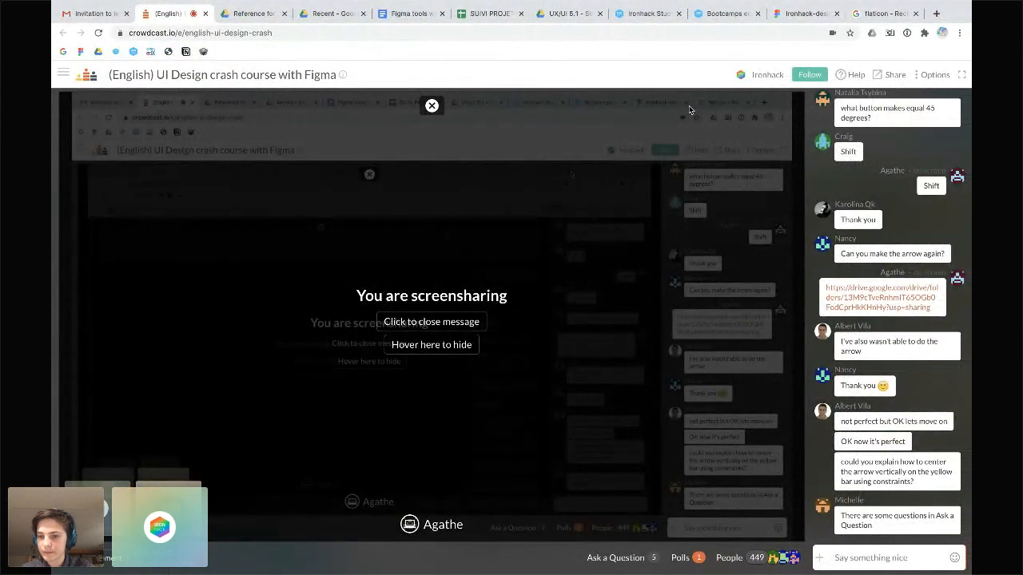
left_click(636, 559)
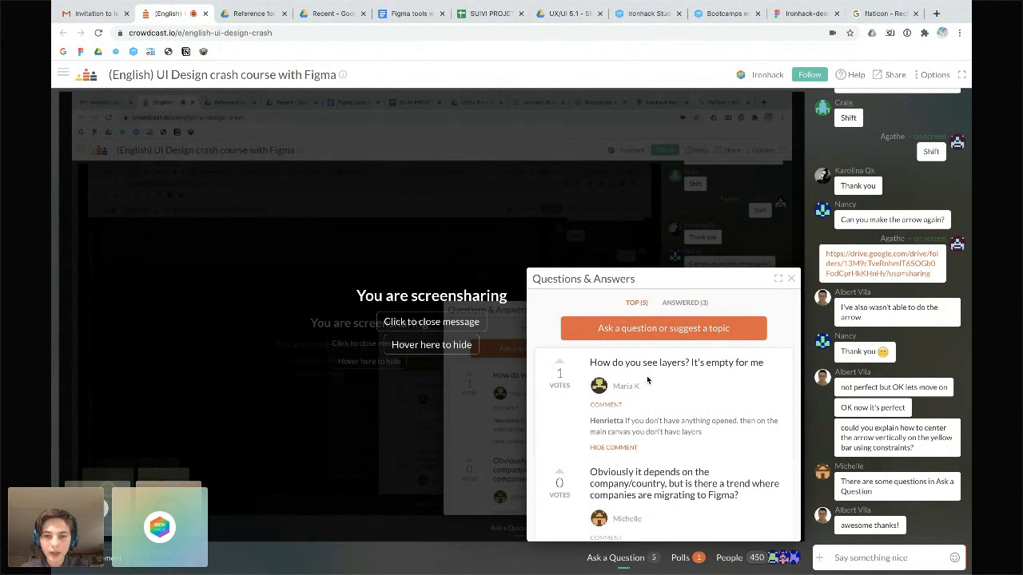
key("ctrl+Left")
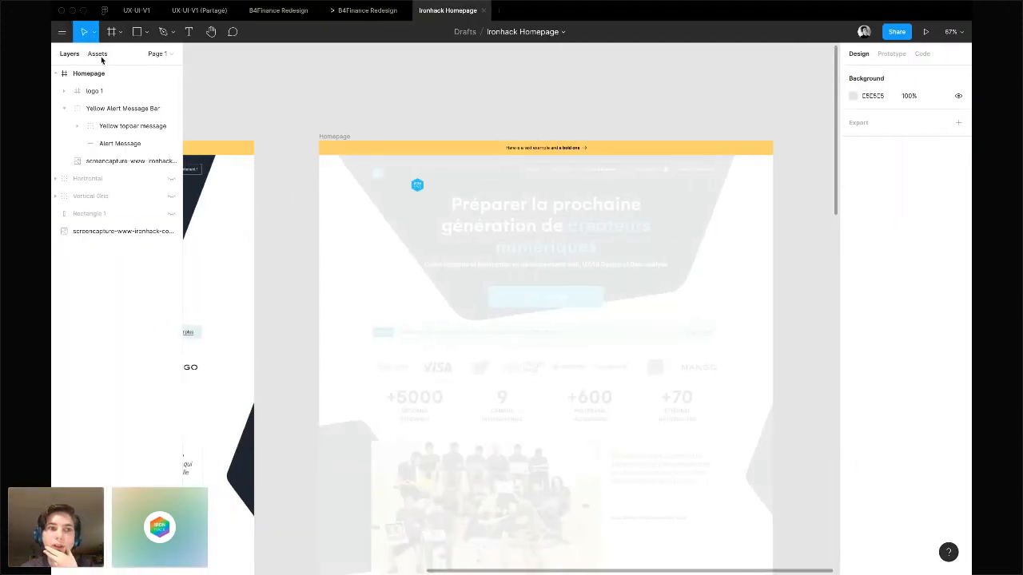
left_click(97, 54)
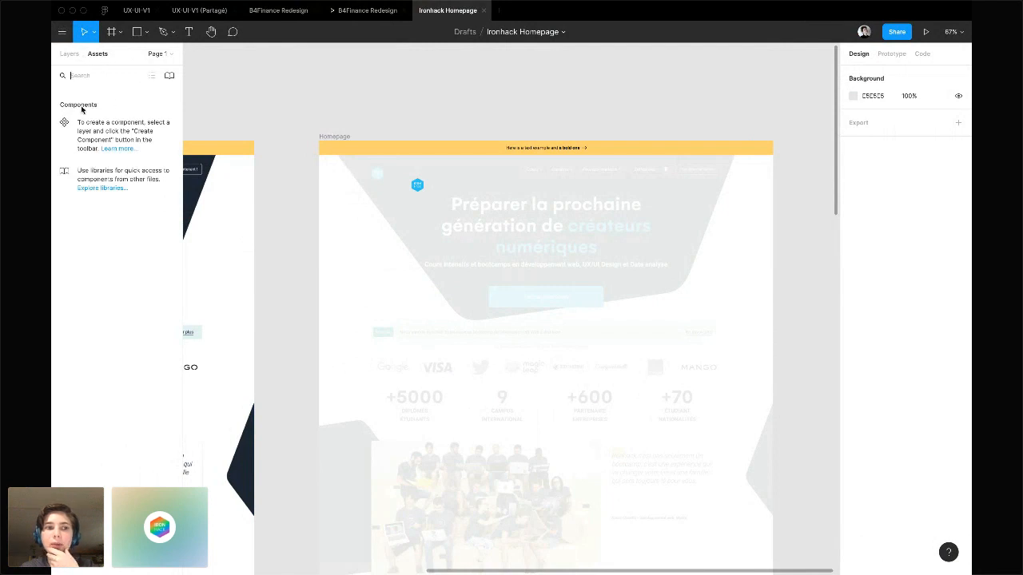
left_click(68, 54)
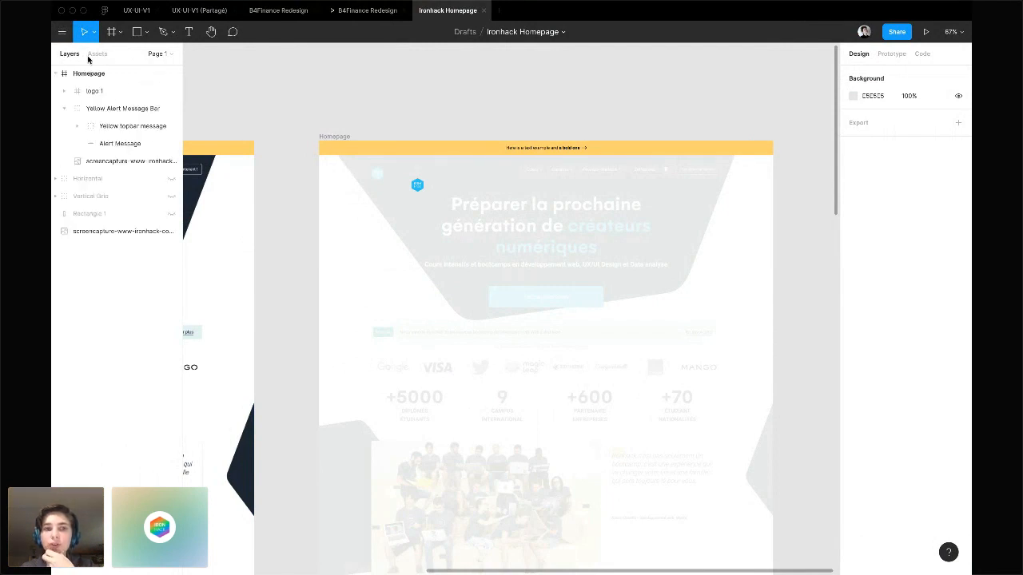
Switch back to Crowdcast and read through the remaining attendee questions
key("ctrl+Right")
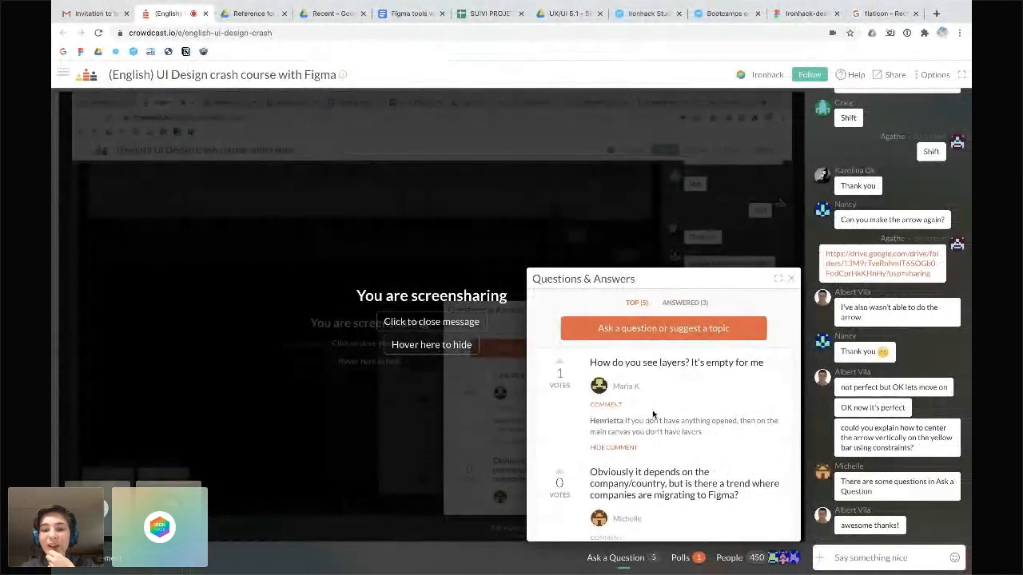
scroll(653, 414, "down", 1)
scroll(653, 415, "down", 2)
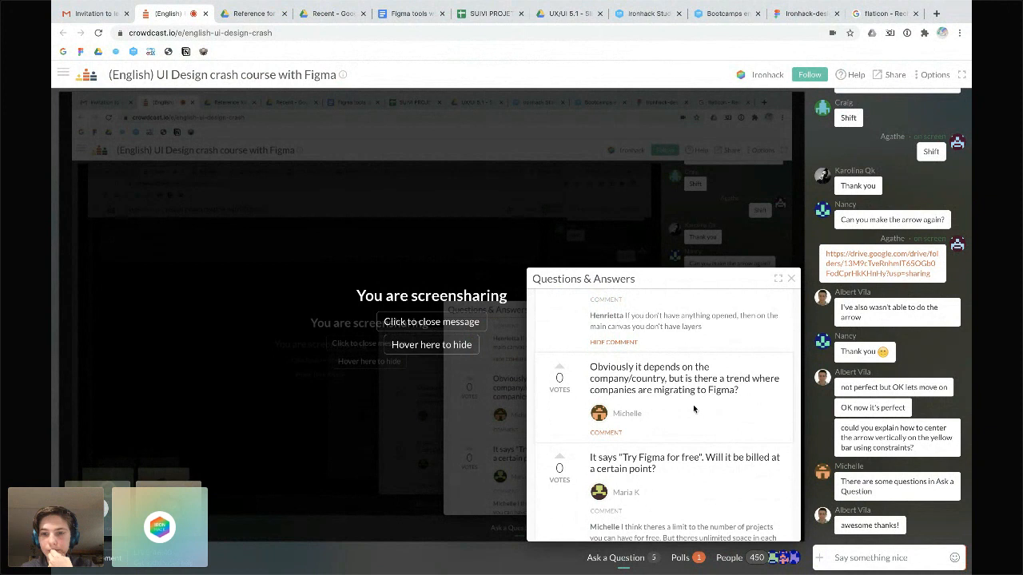
scroll(693, 409, "down", 1)
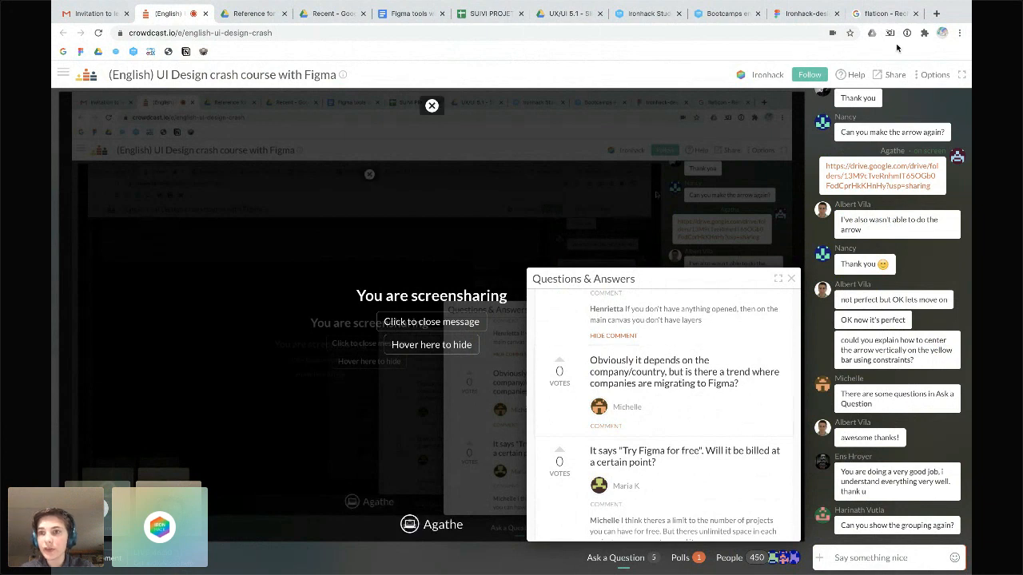
Search Google for "designtools", switch to the suggested spelling "design tools", and open the UXtools.co design tool comparison
left_click(880, 13)
left_click(769, 32)
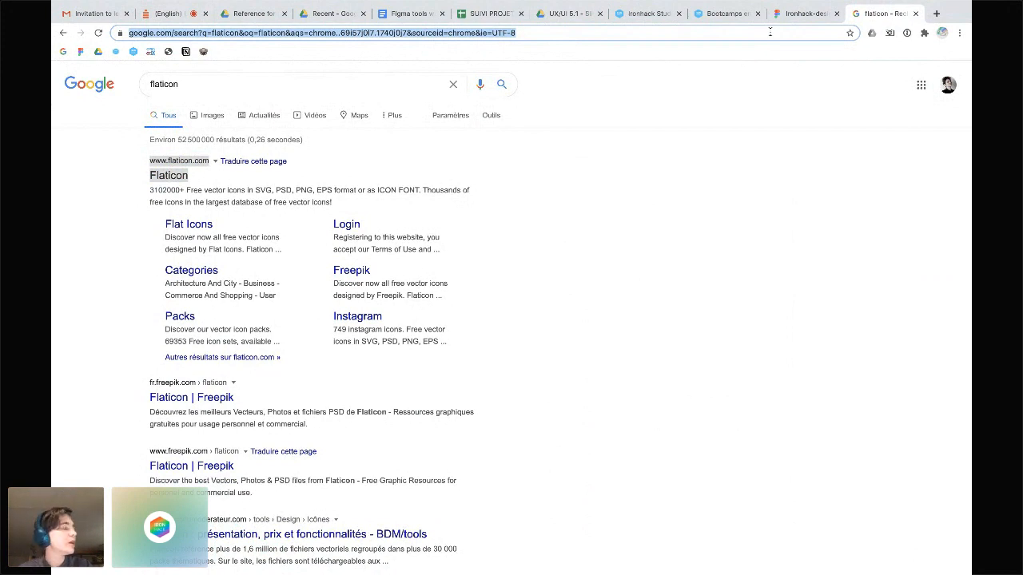
type("designtoo")
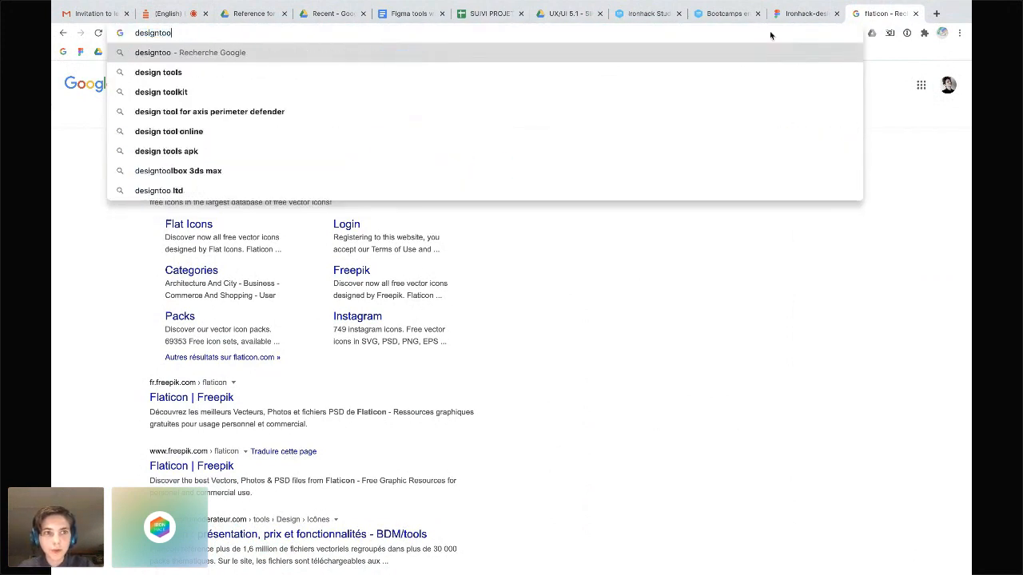
type("ls")
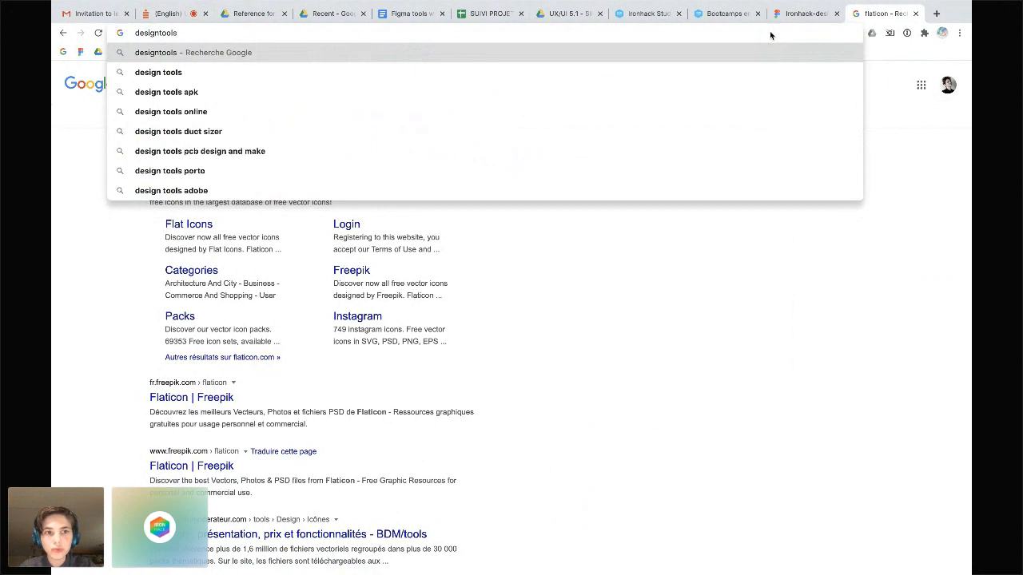
key("Return")
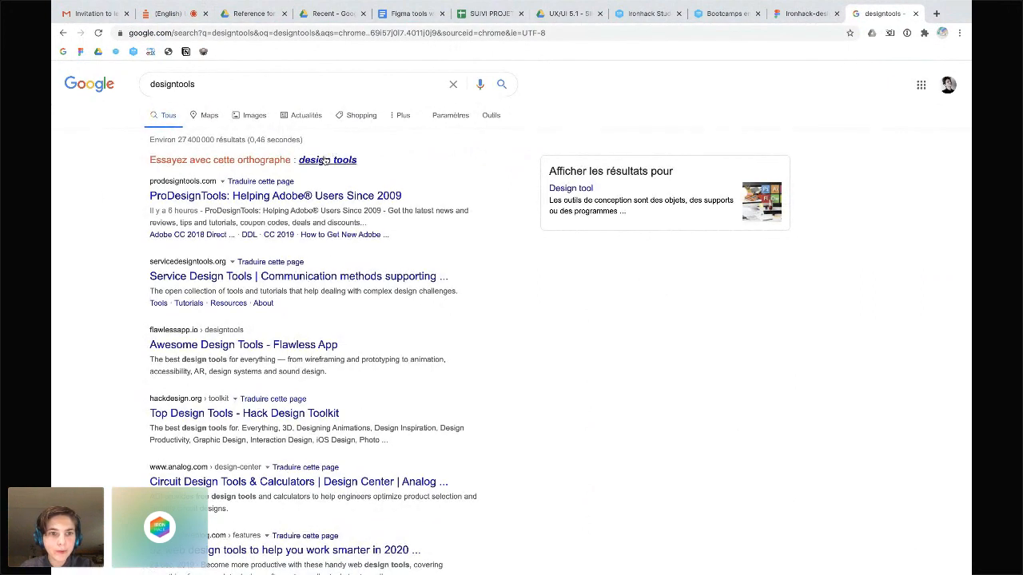
left_click(326, 161)
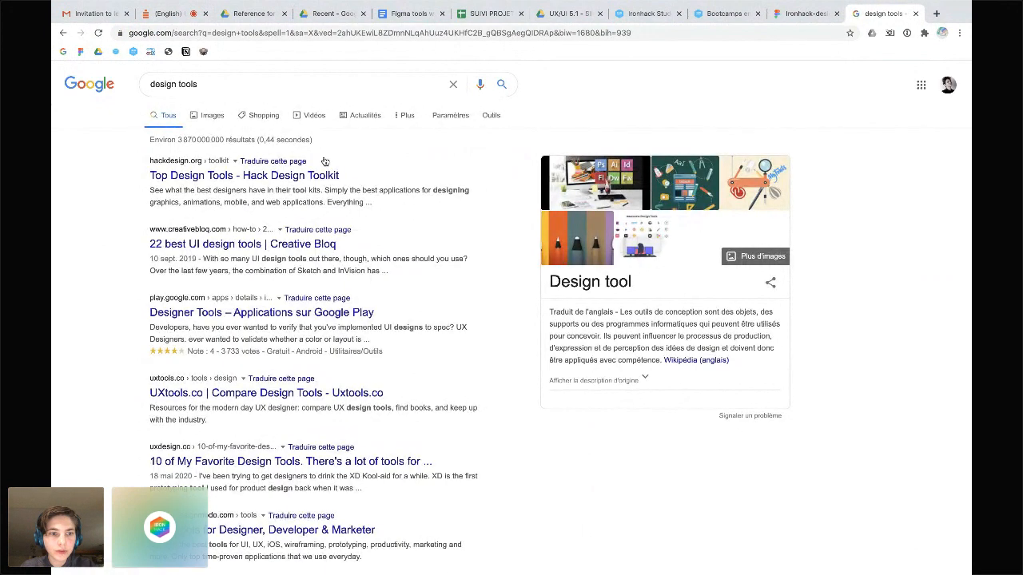
left_click(280, 392)
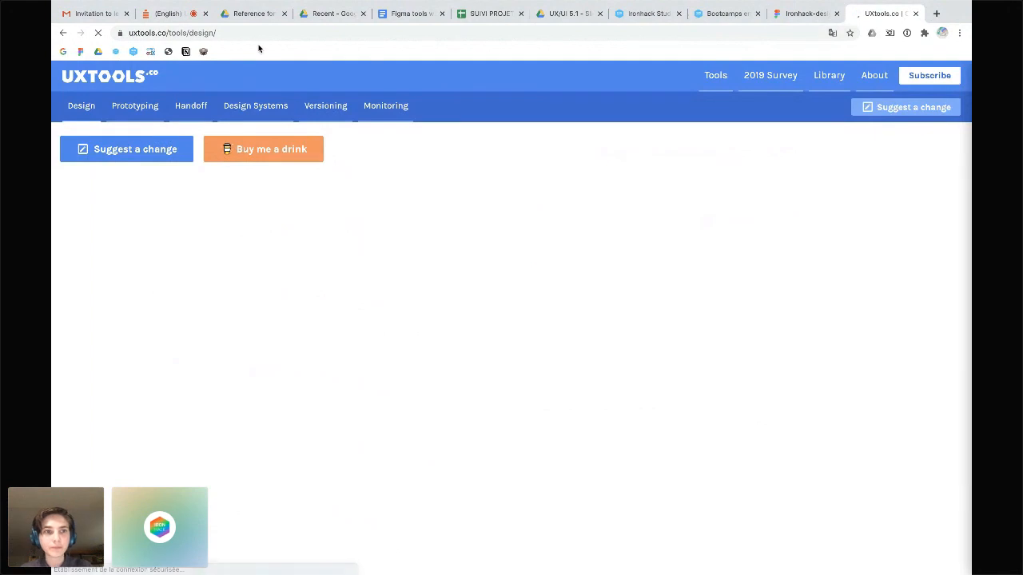
Compare Figma's platforms, cost and feature support with the other design tools in the UXtools.co table
left_click(240, 32)
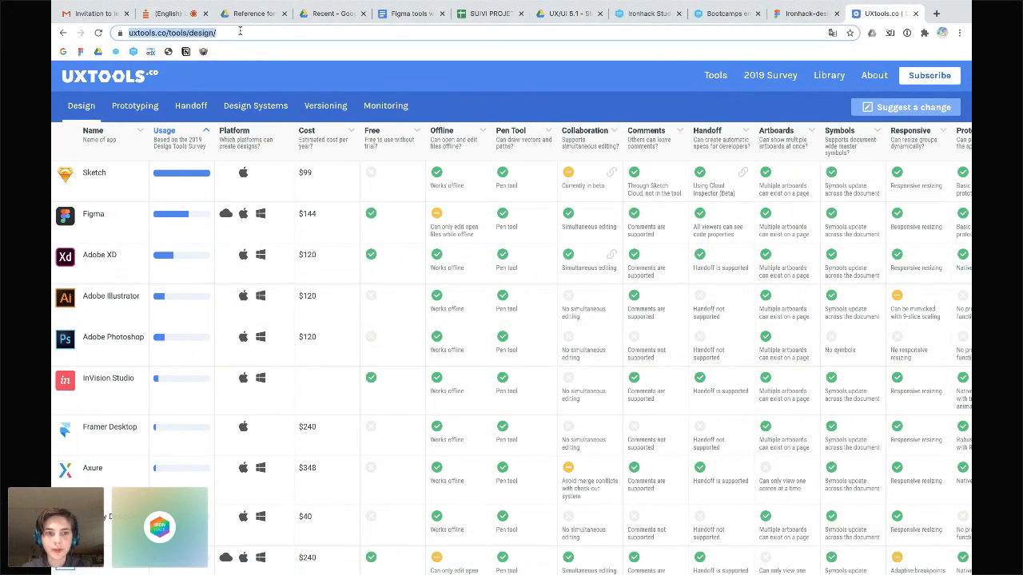
mouse_move(162, 219)
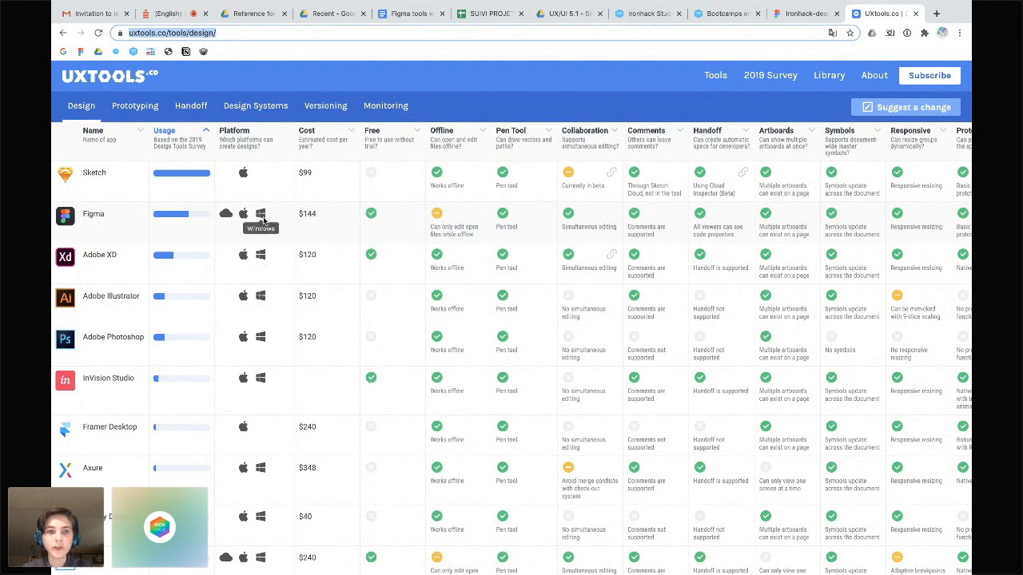
scroll(685, 238, "right", 3)
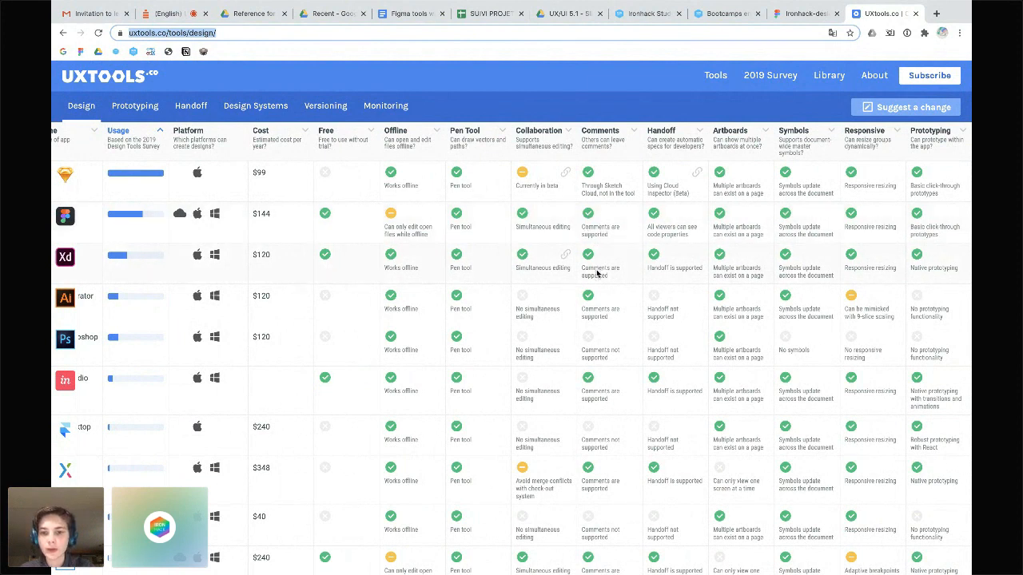
scroll(479, 296, "left", 3)
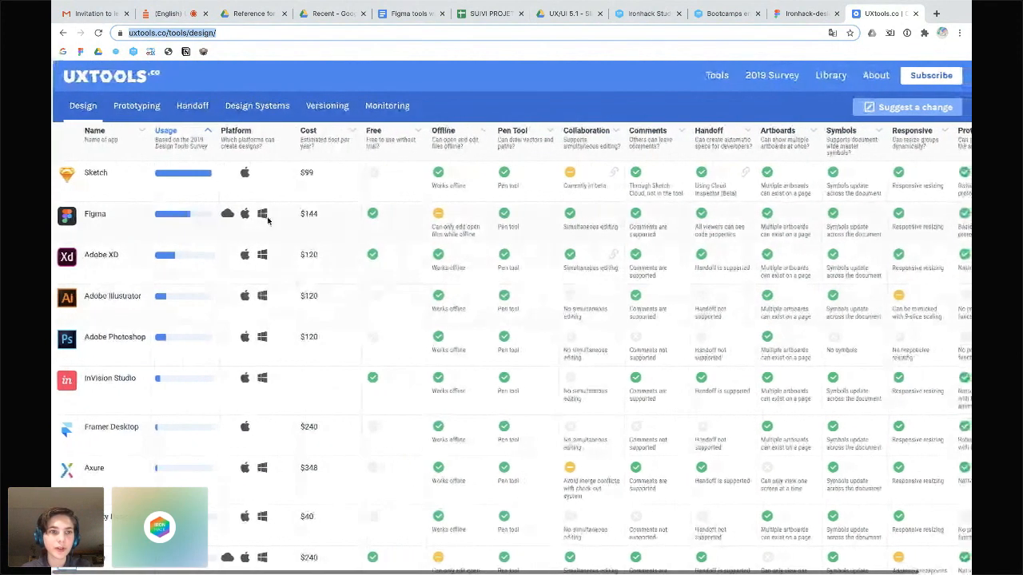
Open the 2019 Survey and examine its user flow and site map tools chart, comparing Sketch, None and Figma
left_click(779, 76)
scroll(584, 387, "down", 10)
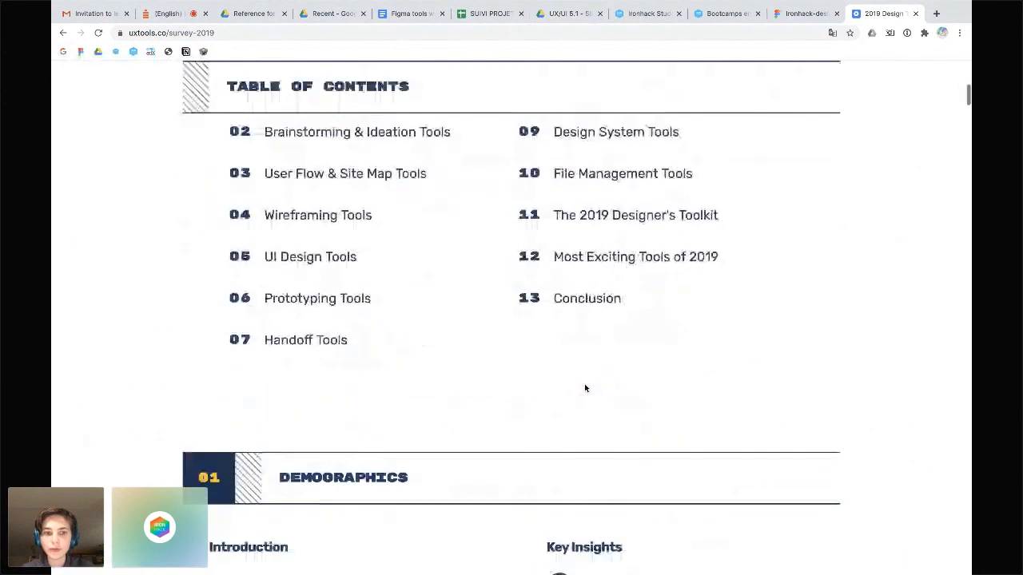
scroll(584, 387, "down", 4)
scroll(585, 388, "down", 5)
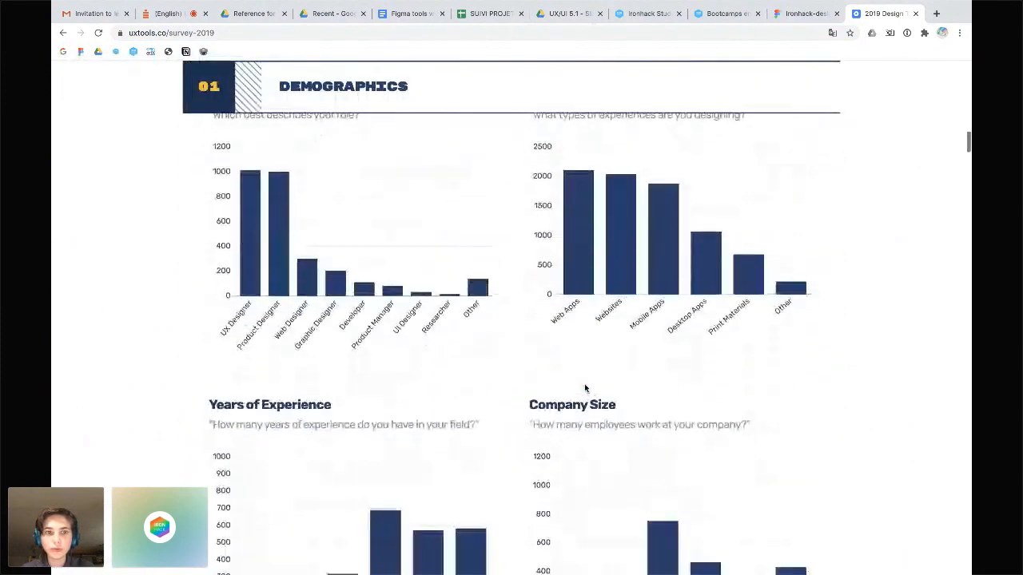
scroll(579, 324, "down", 2)
scroll(579, 324, "down", 15)
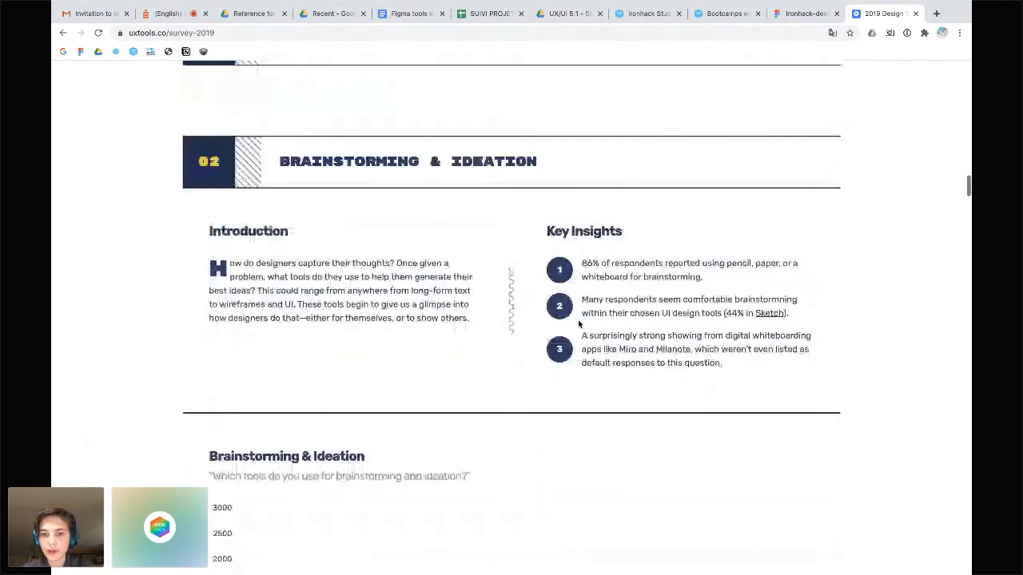
scroll(295, 317, "up", 1)
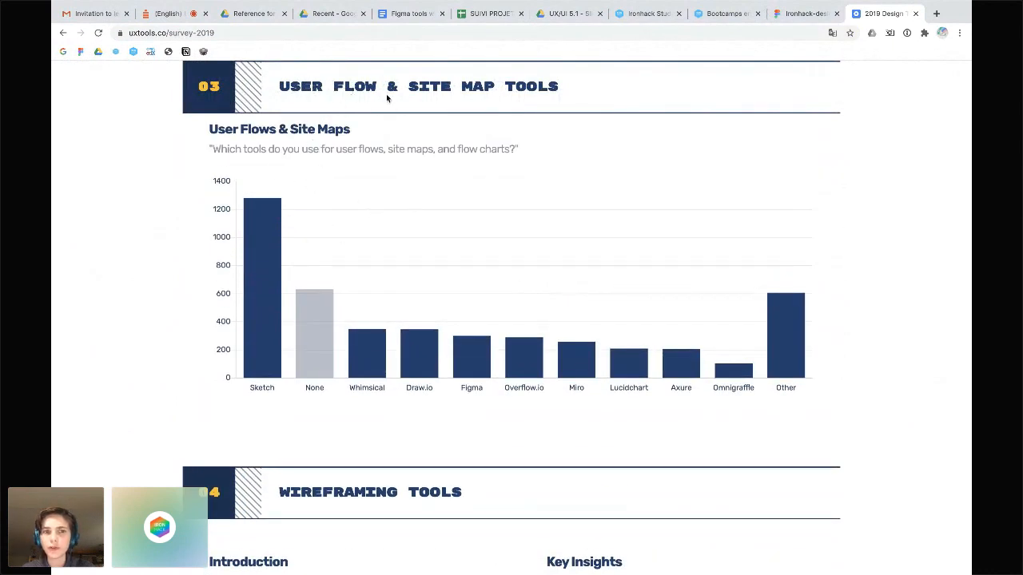
mouse_move(253, 276)
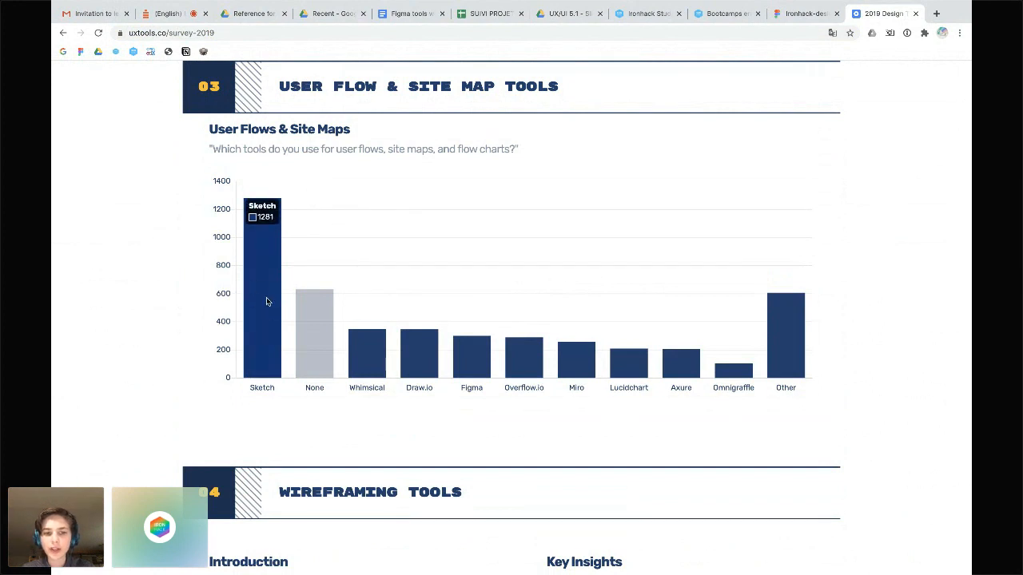
mouse_move(324, 329)
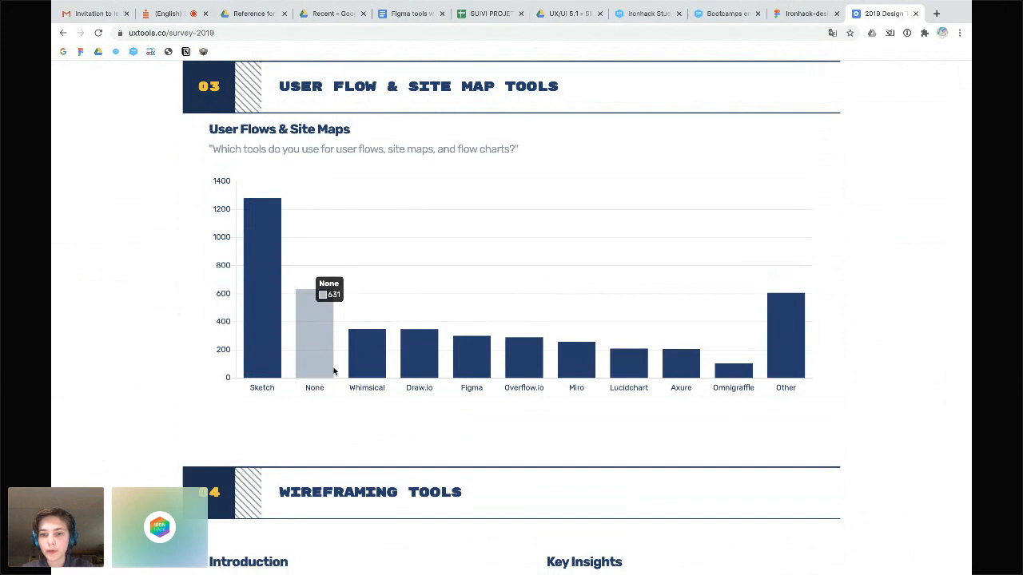
mouse_move(473, 366)
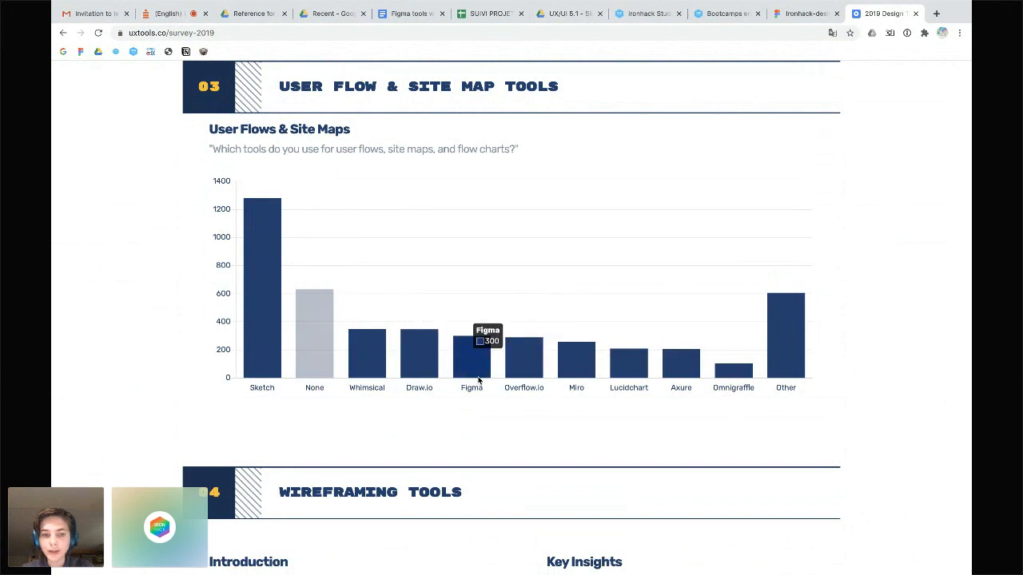
Examine the survey's wireframing tools chart and the key insights on UI design tools
scroll(479, 380, "down", 8)
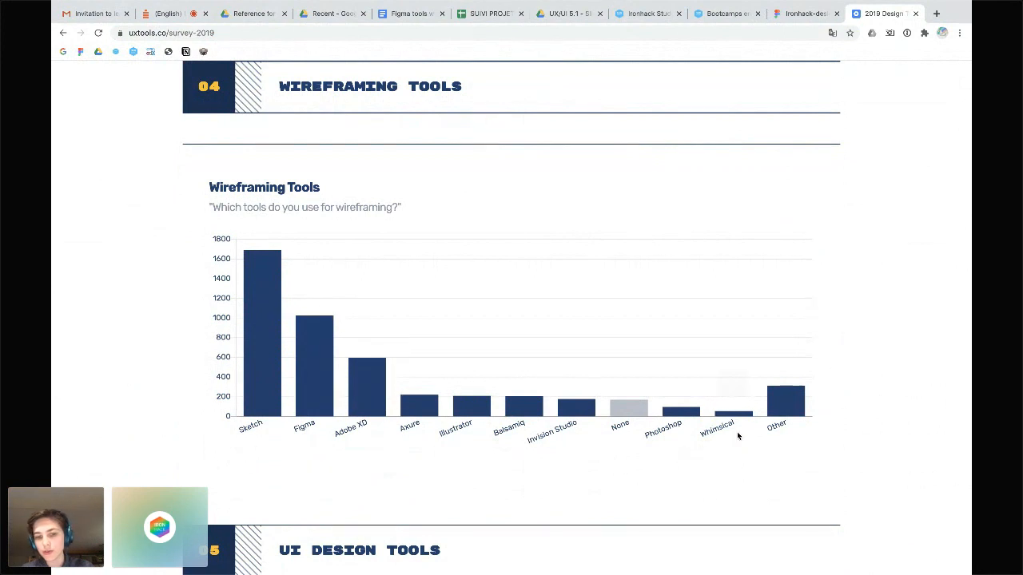
scroll(686, 452, "down", 1)
scroll(686, 454, "down", 1)
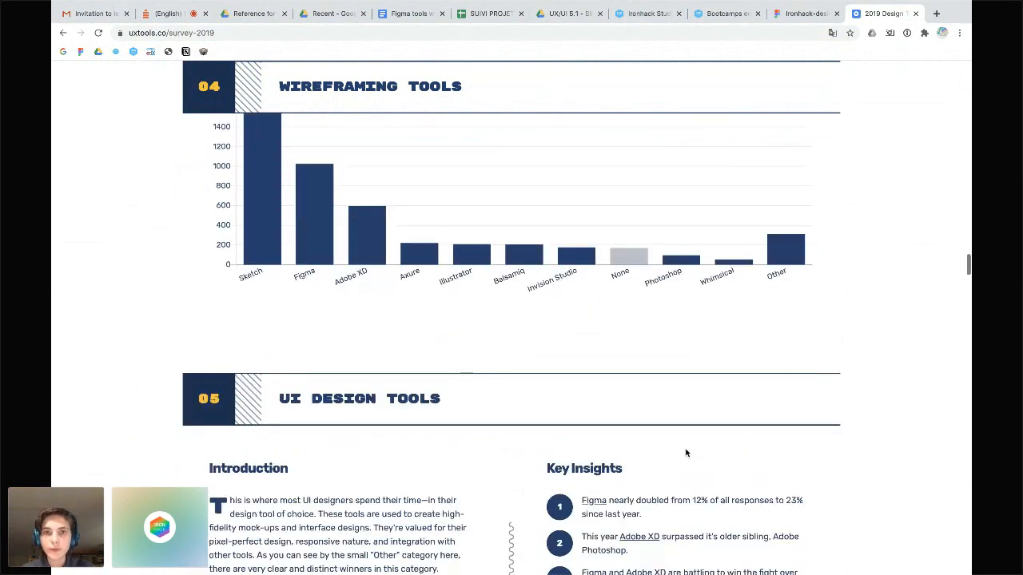
scroll(685, 453, "down", 2)
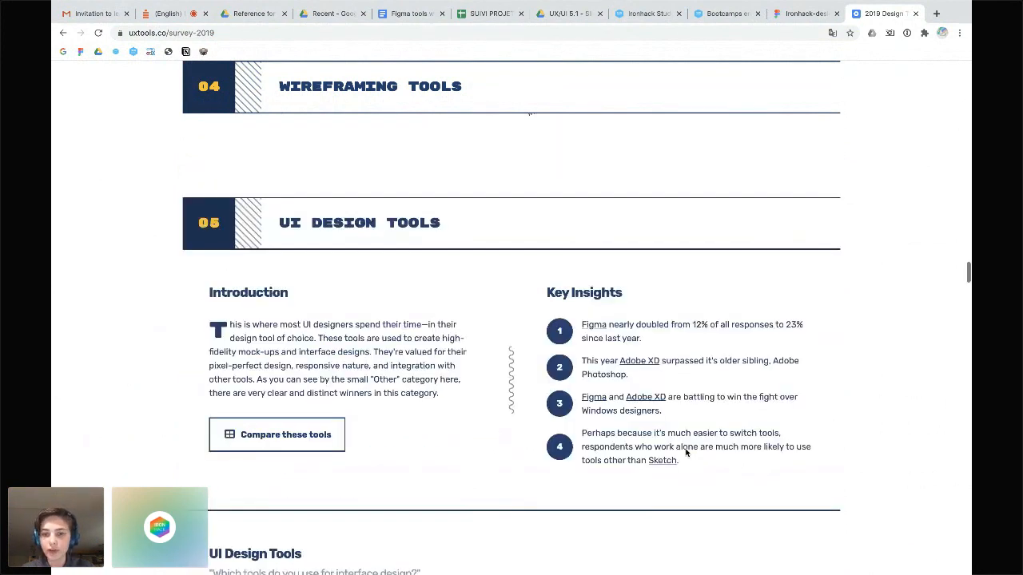
scroll(686, 453, "down", 2)
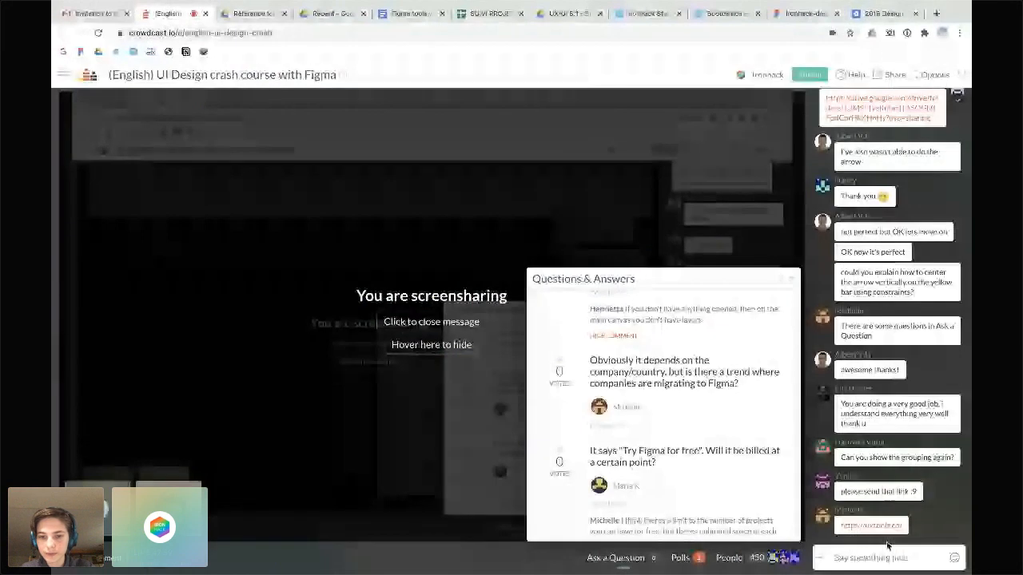
Return to Crowdcast and read the attendee questions on Figma billing, company migration and training a design eye
scroll(708, 457, "down", 3)
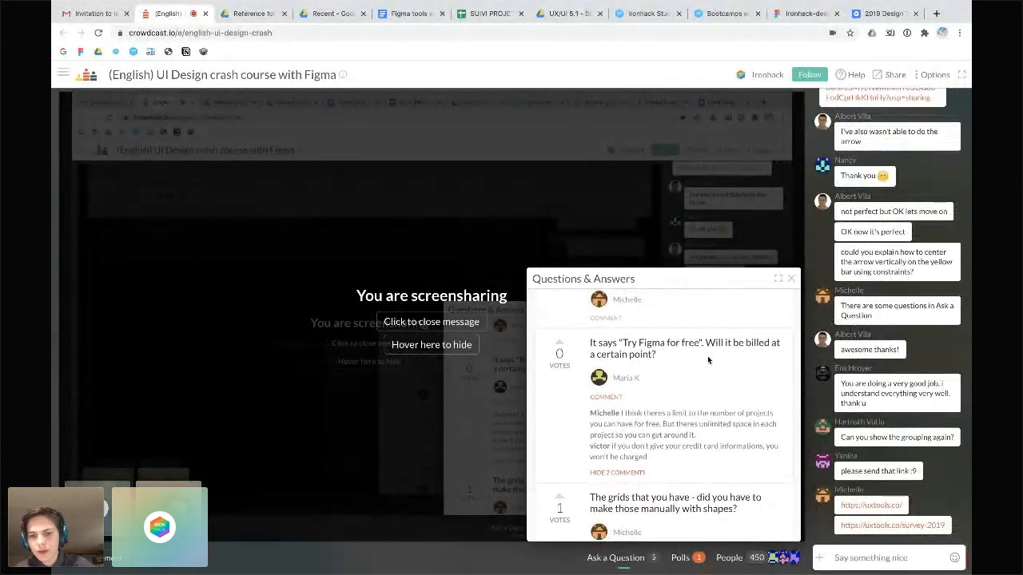
scroll(692, 414, "down", 2)
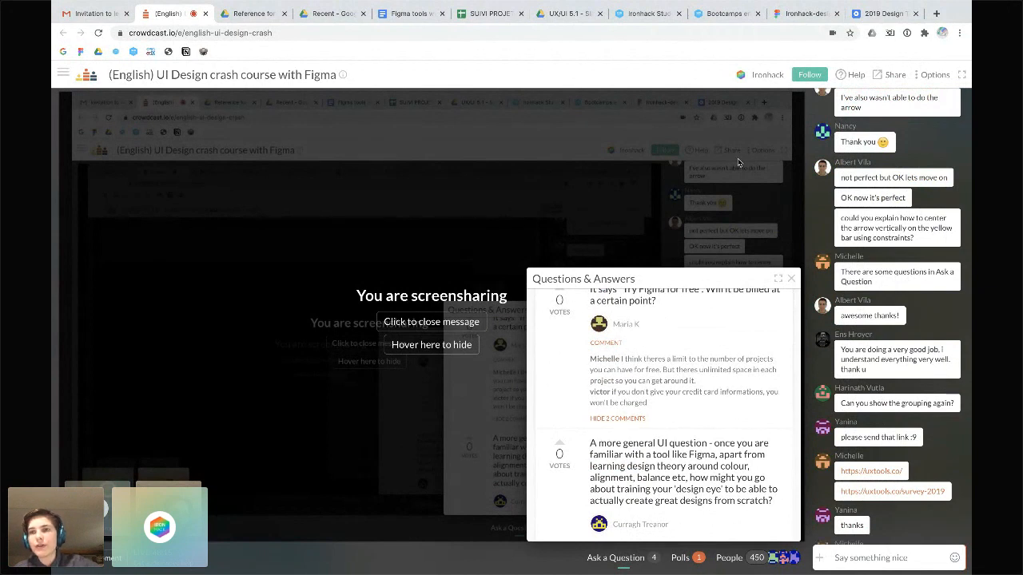
scroll(686, 390, "down", 1)
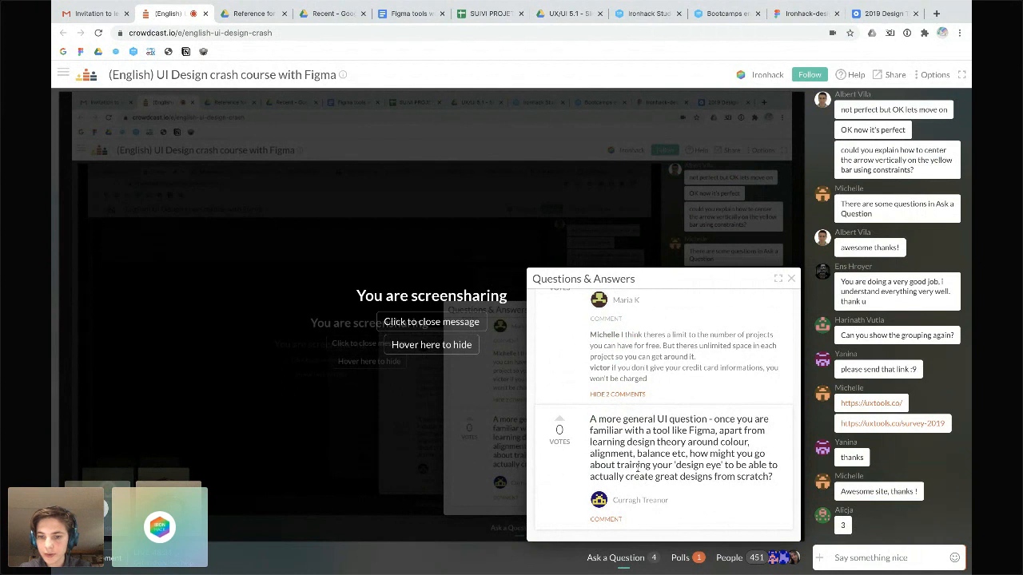
scroll(753, 472, "up", 1)
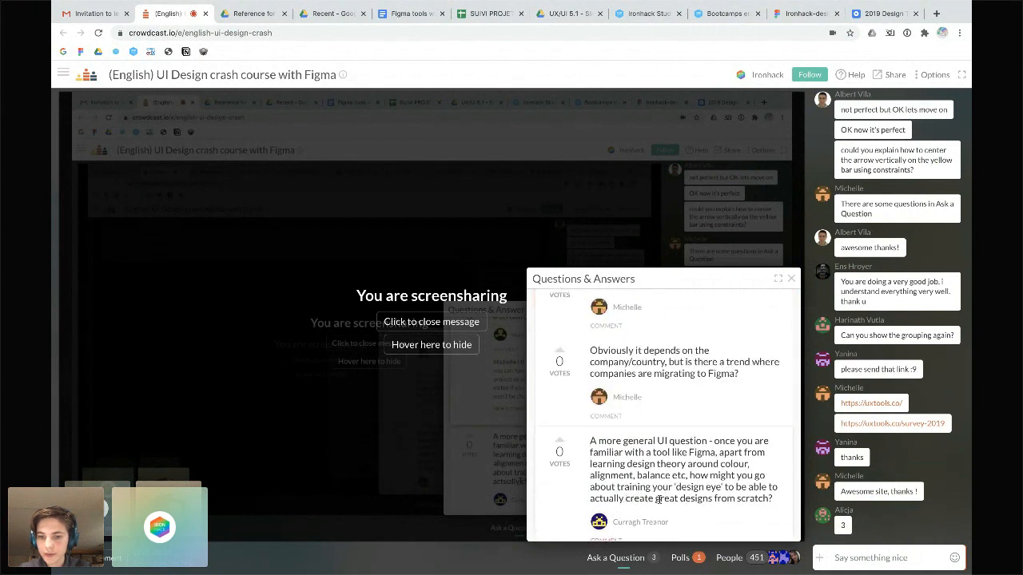
scroll(669, 499, "down", 1)
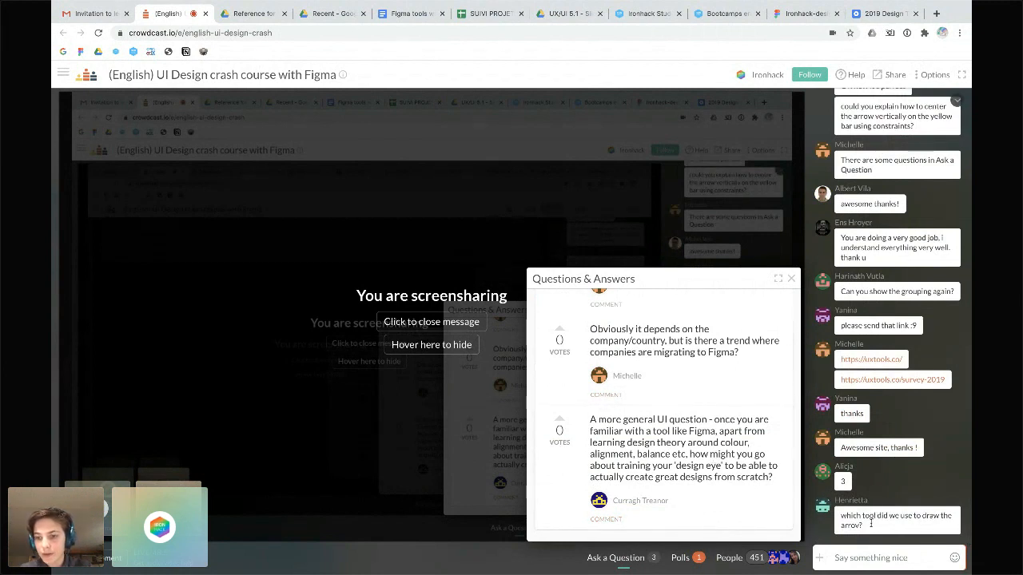
Answer the chat question about the arrow drawing tool with "Pen or P", and close the Questions & Answers window
left_click(861, 565)
type("Pen or P")
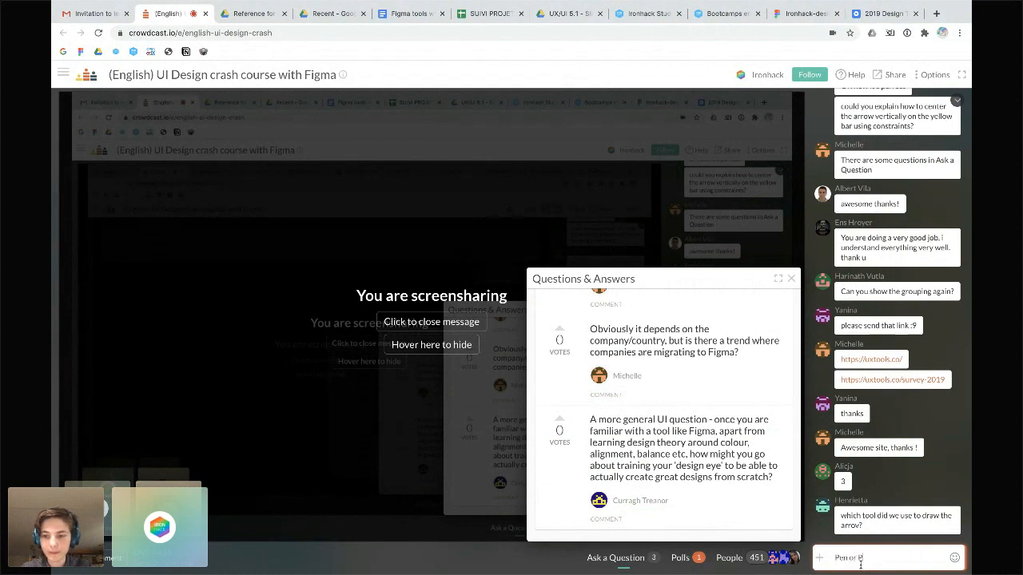
key("Return")
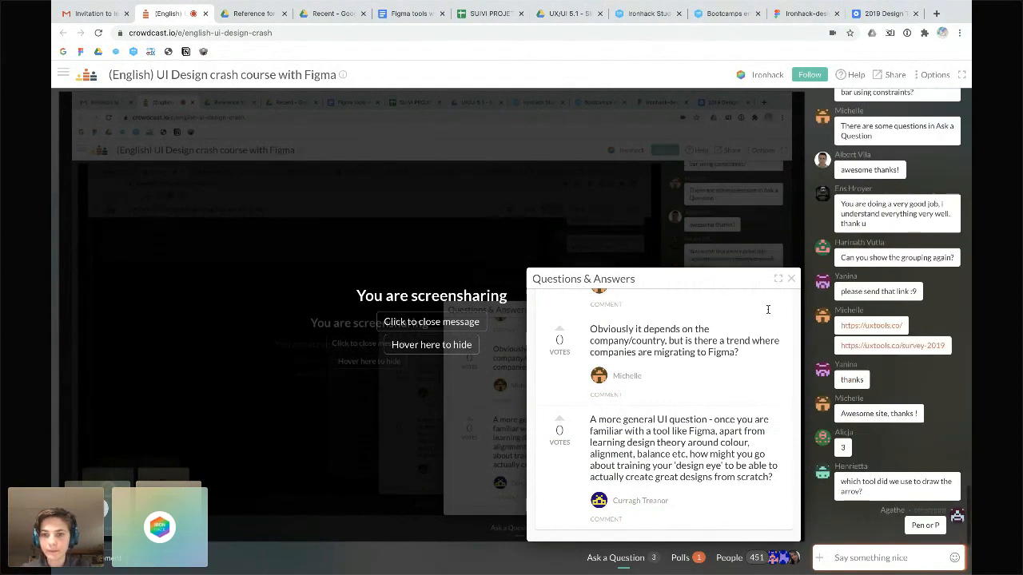
left_click(792, 280)
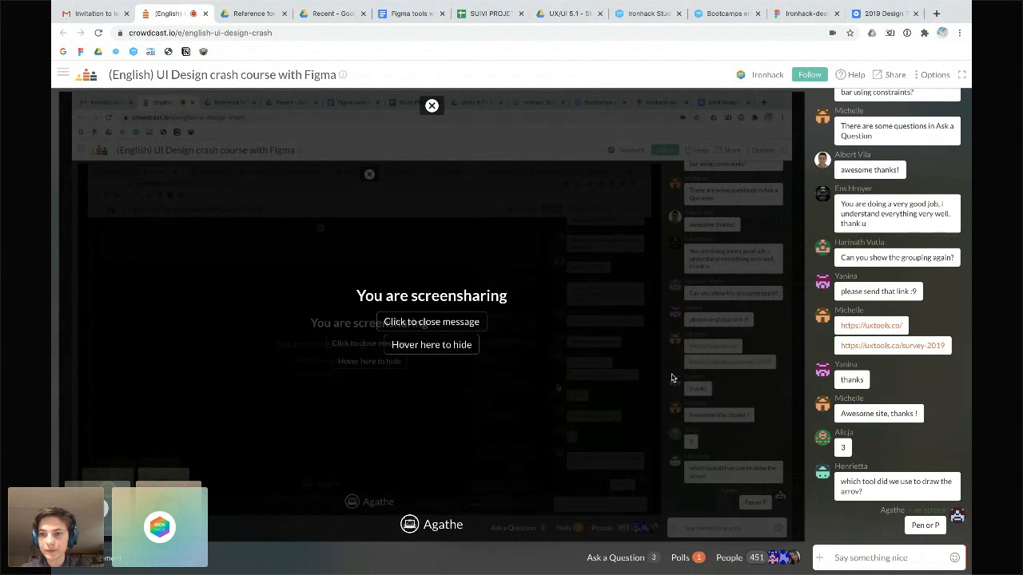
Switch to Figma, select the topbar message group inside the Yellow Alert Message Bar, and clear the selection
key("ctrl+Left")
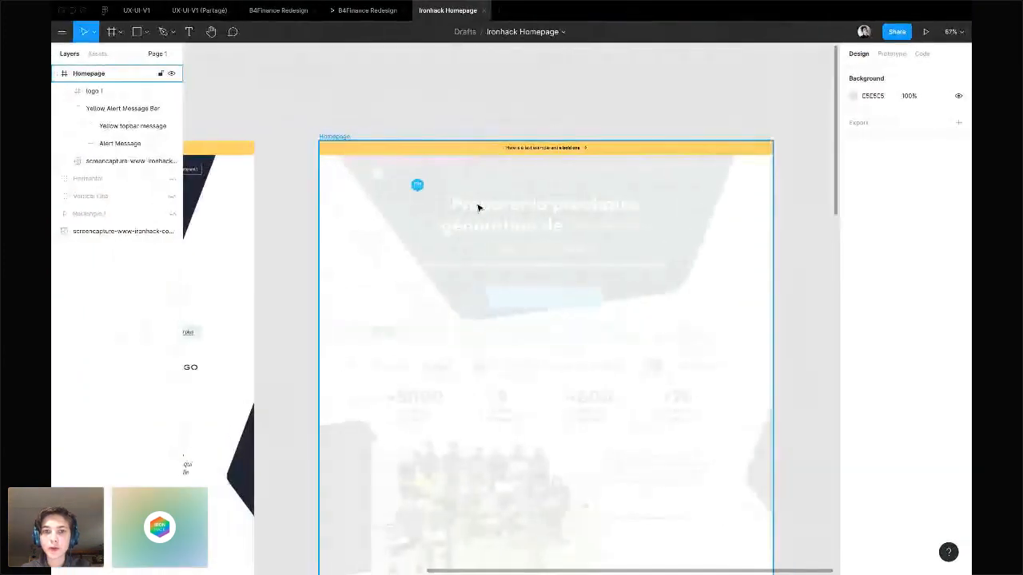
left_click(541, 152)
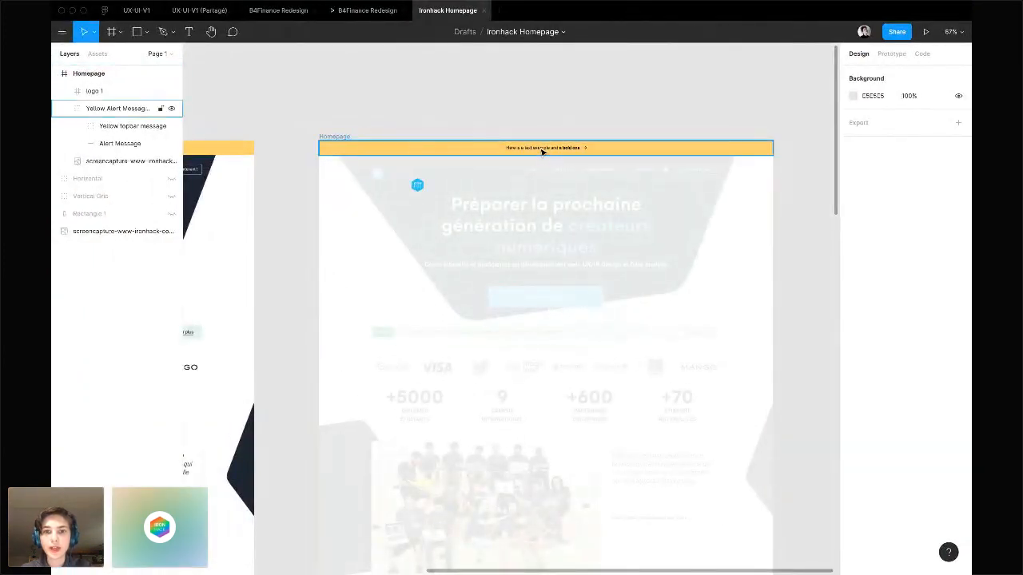
left_click(540, 150)
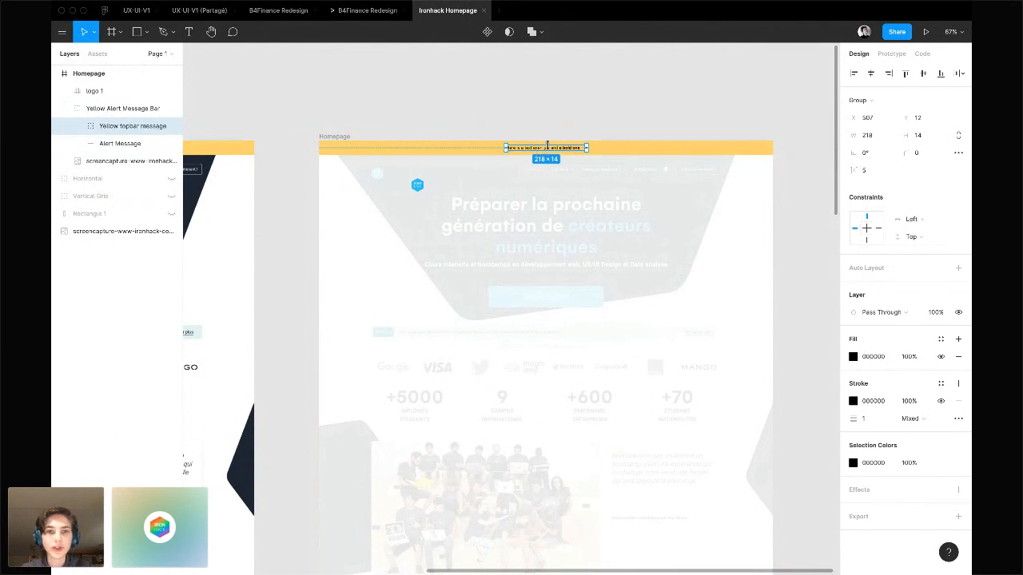
left_click(629, 155, "shift")
left_click(569, 114)
Lock the screencapture layer inside the Homepage frame, and select the Yellow Alert Message Bar and its Alert Message layer
left_click_drag(538, 107, 594, 171)
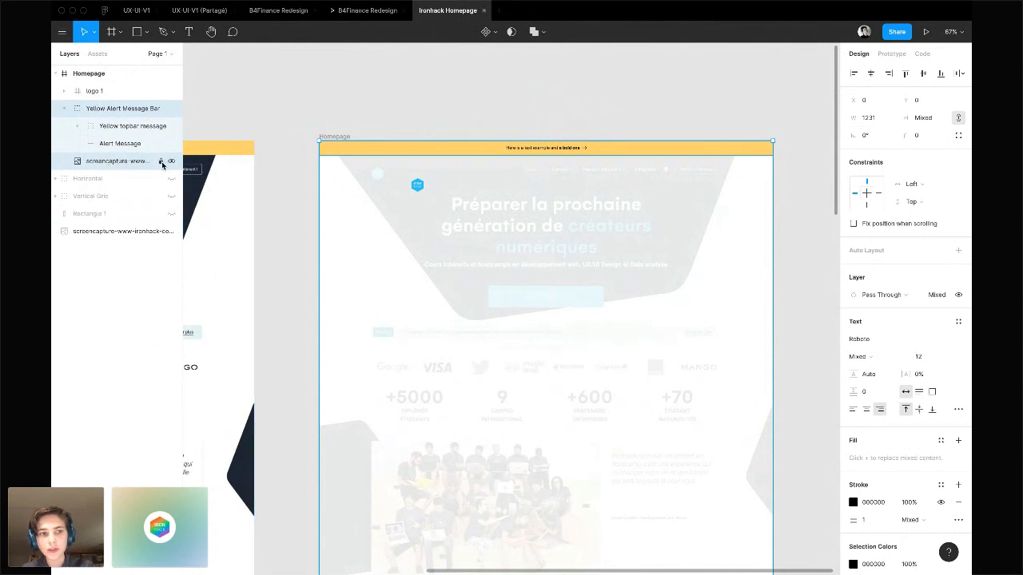
left_click(163, 164)
left_click_drag(378, 84, 651, 166)
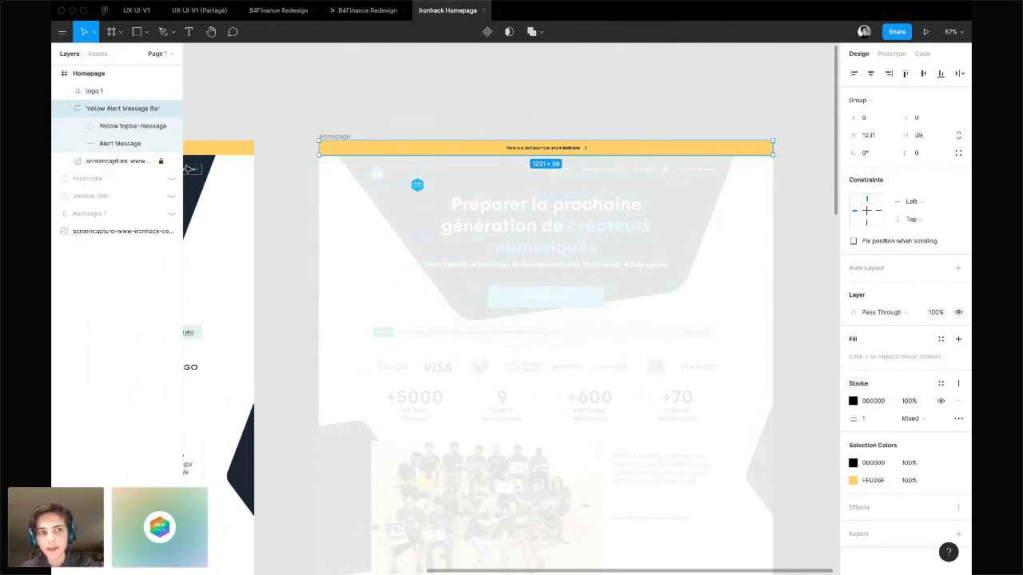
left_click(123, 144)
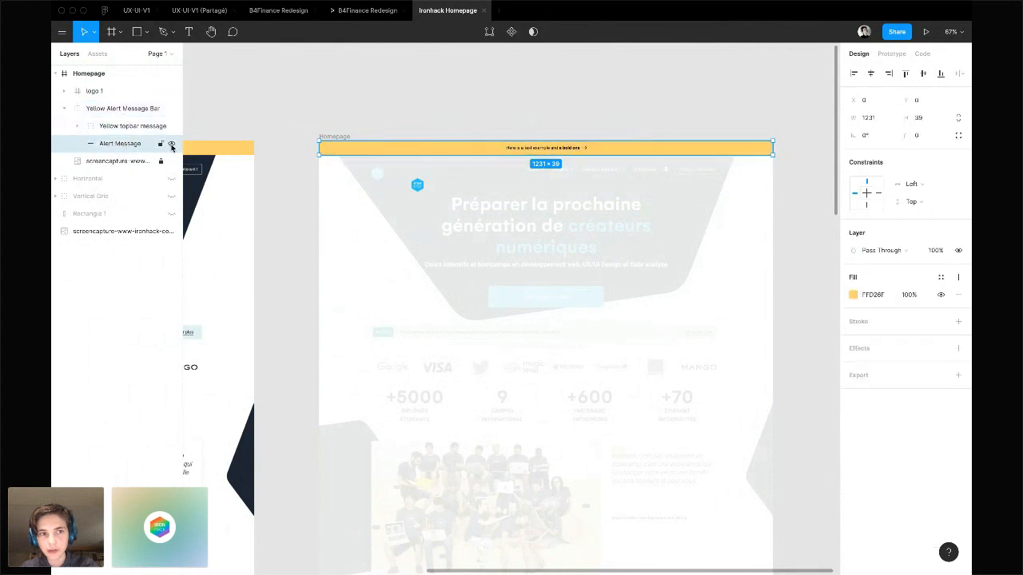
Hide and show the Alert Message layer, and do the same with the Yellow topbar message group
left_click(171, 144)
left_click(171, 145)
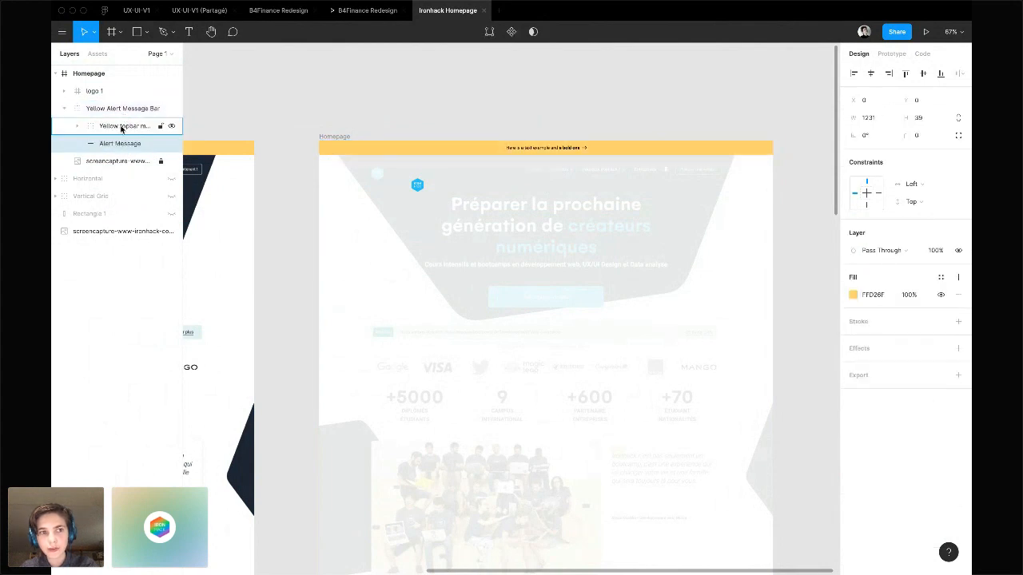
left_click(122, 127)
left_click(171, 128)
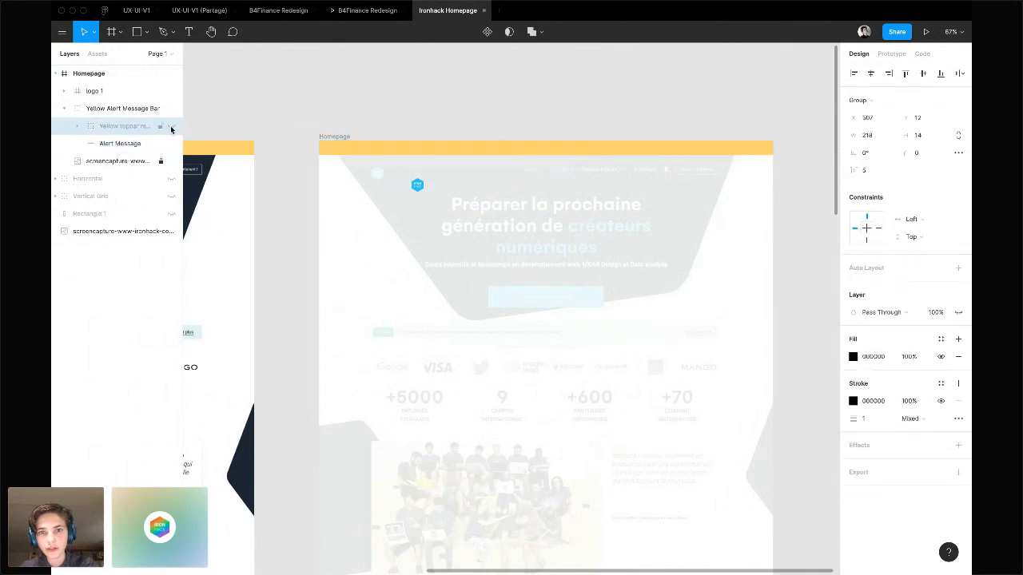
left_click(171, 128)
Select the Yellow Alert Message Bar group, view its grouping and ungrouping options, and clear the selection
left_click(127, 109)
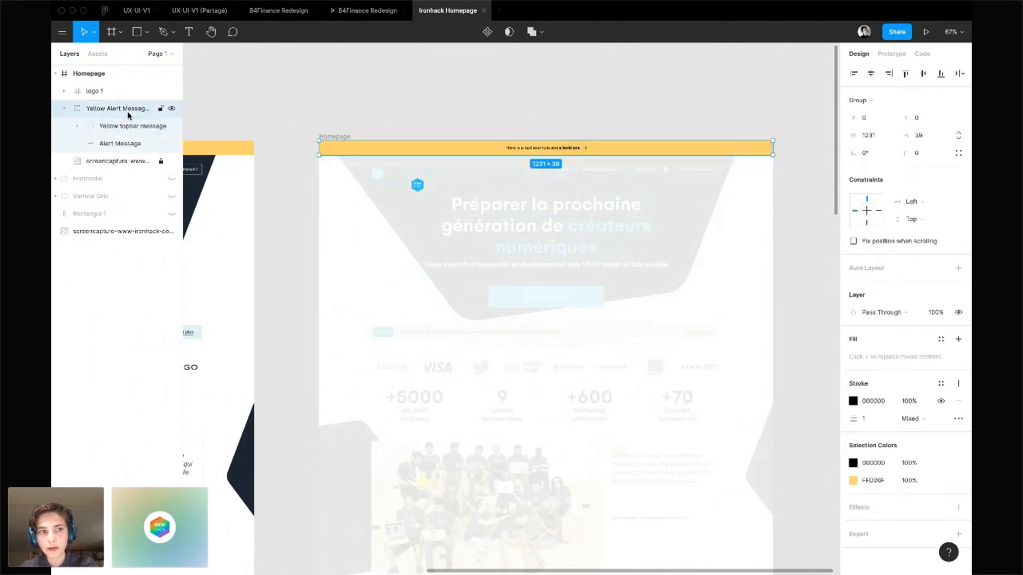
right_click(461, 150)
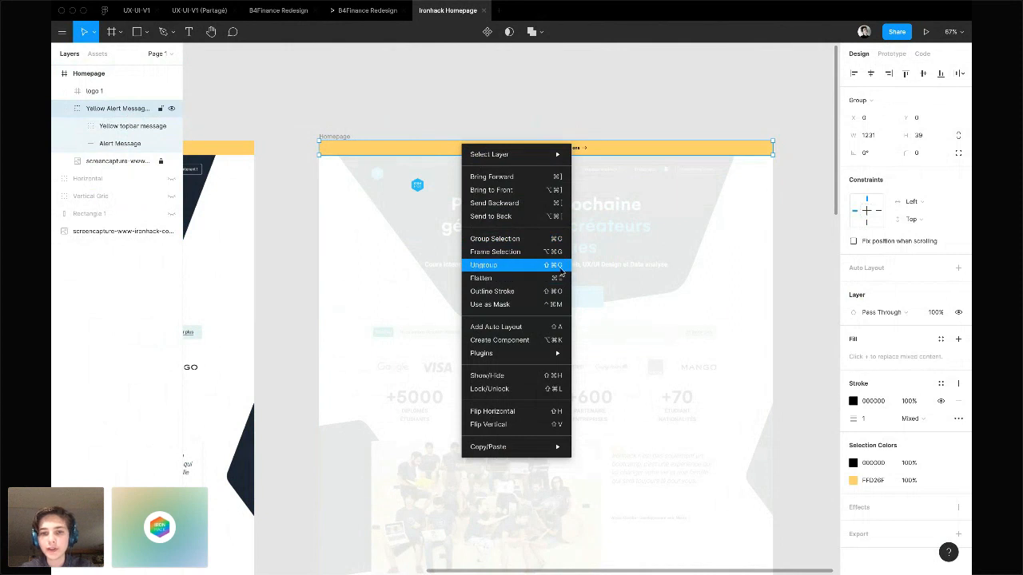
left_click(658, 231)
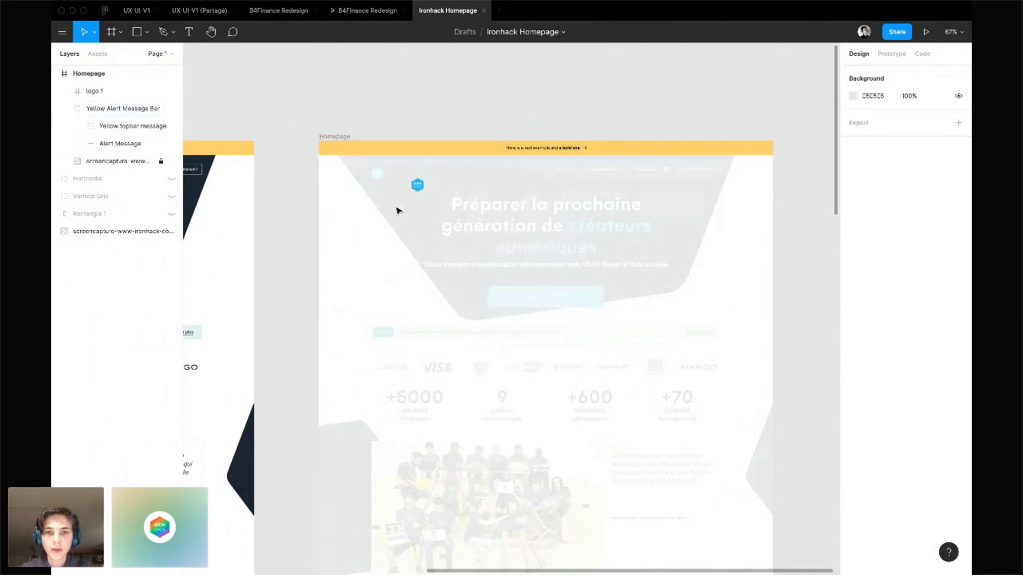
Move the Ironhack logo onto the faded logo of the screenshot, at about X 142, Y 71
left_click_drag(415, 185, 378, 177)
scroll(377, 201, "up", 3)
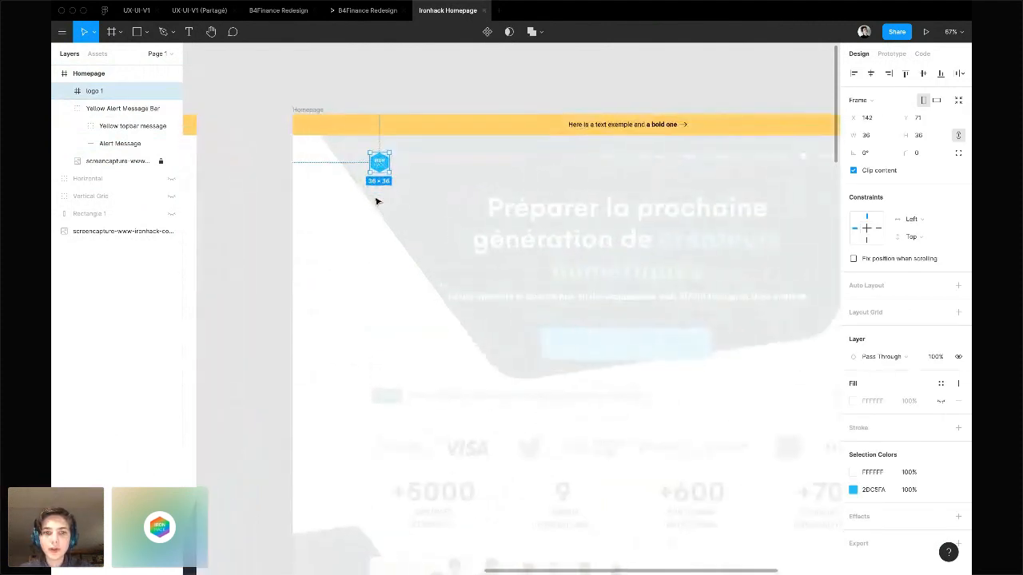
scroll(379, 202, "up", 2)
Switch to Crowdcast, post "logo 36 36" in the chat, and return to Figma
key("ctrl+Right")
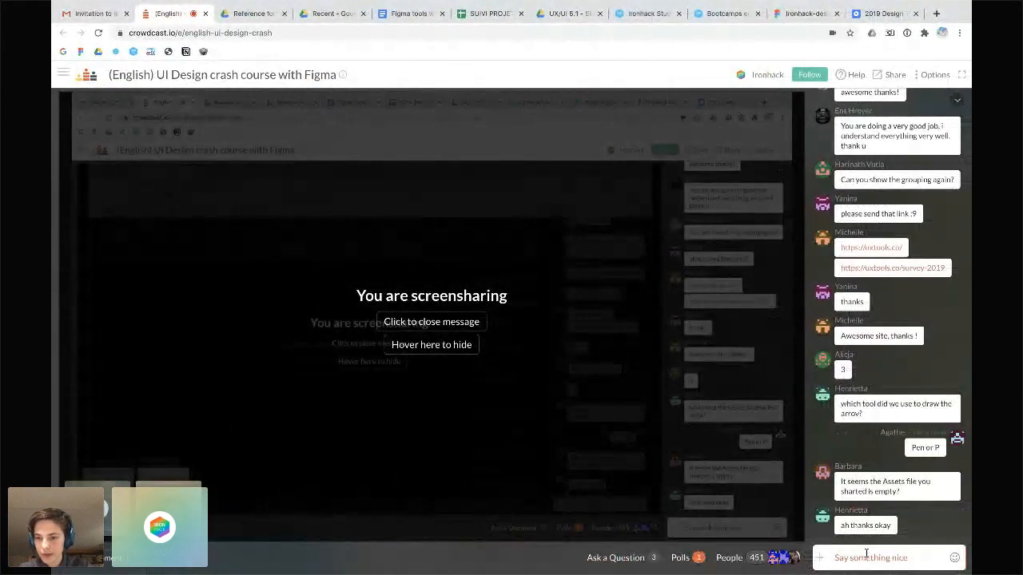
left_click(866, 553)
type("logo 36 3")
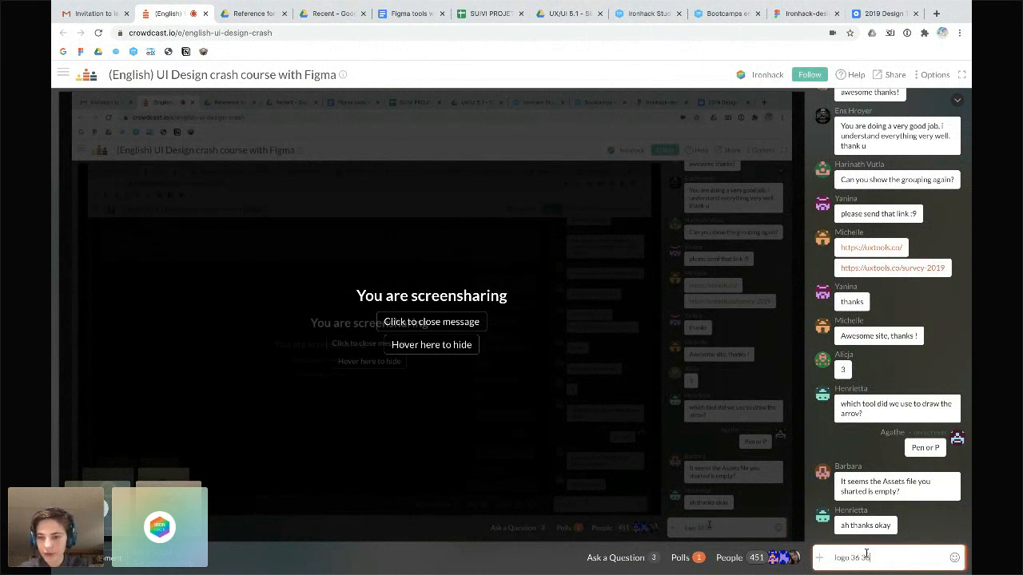
key("Return")
key("ctrl+Left")
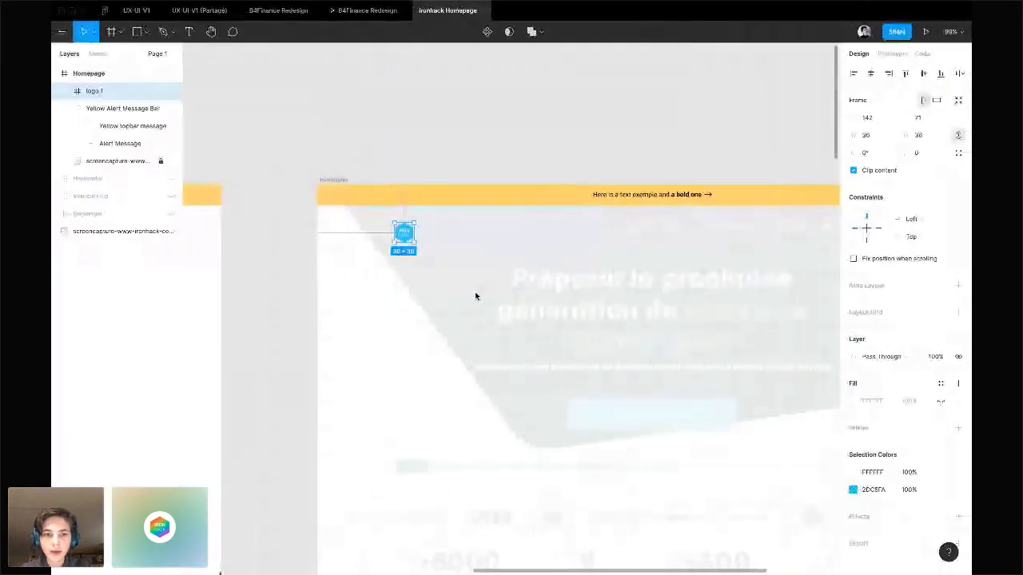
Hide the locked screencapture layer inside the Homepage frame and select the Ironhack logo
scroll(392, 229, "up", 5)
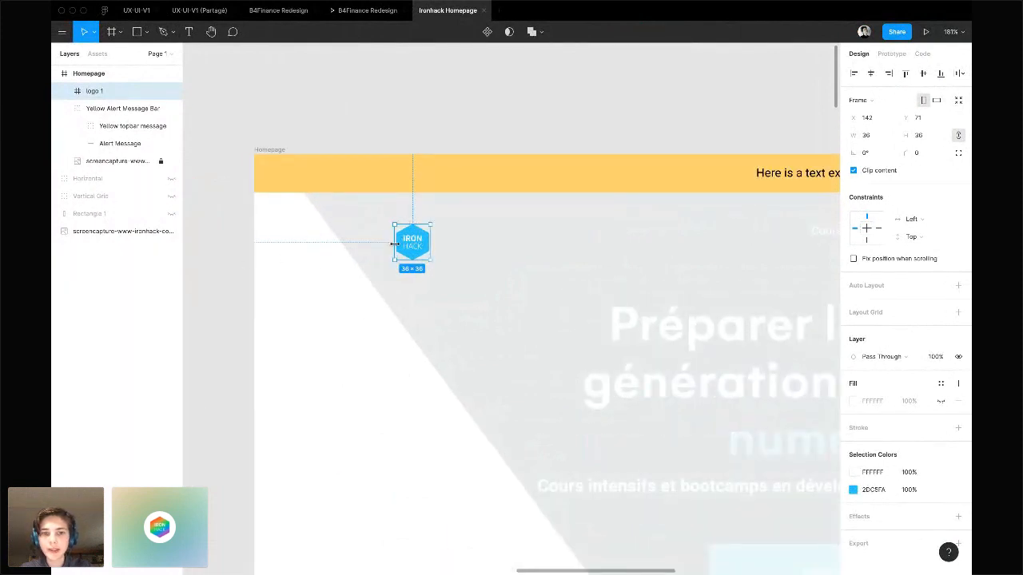
left_click(525, 235)
left_click(172, 162)
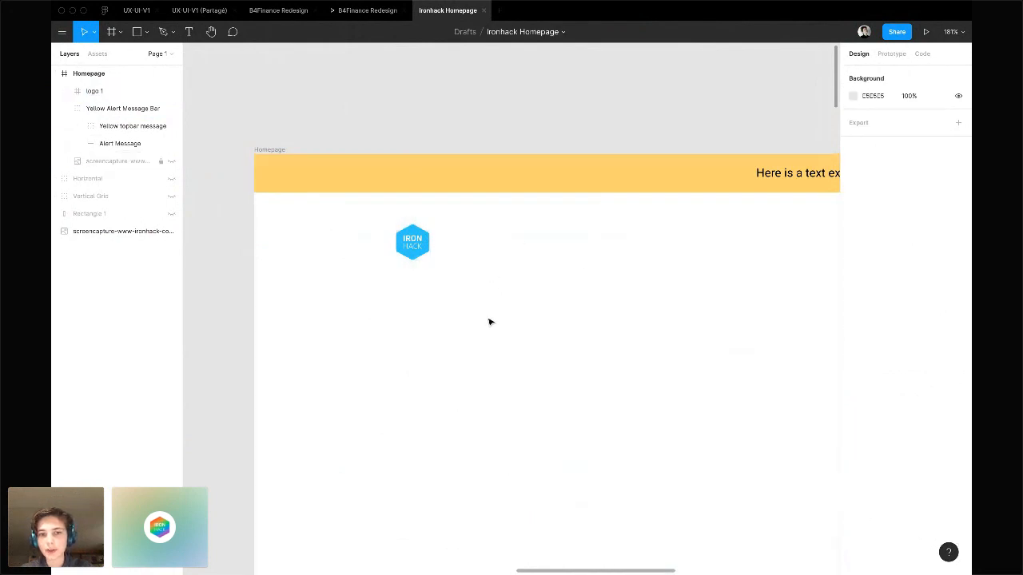
left_click(419, 241)
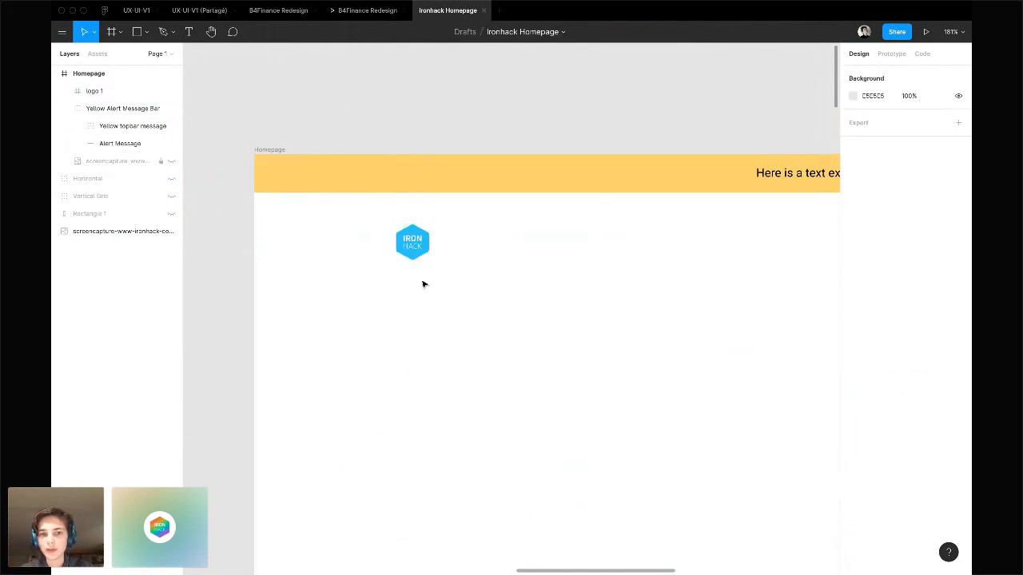
left_click(410, 247)
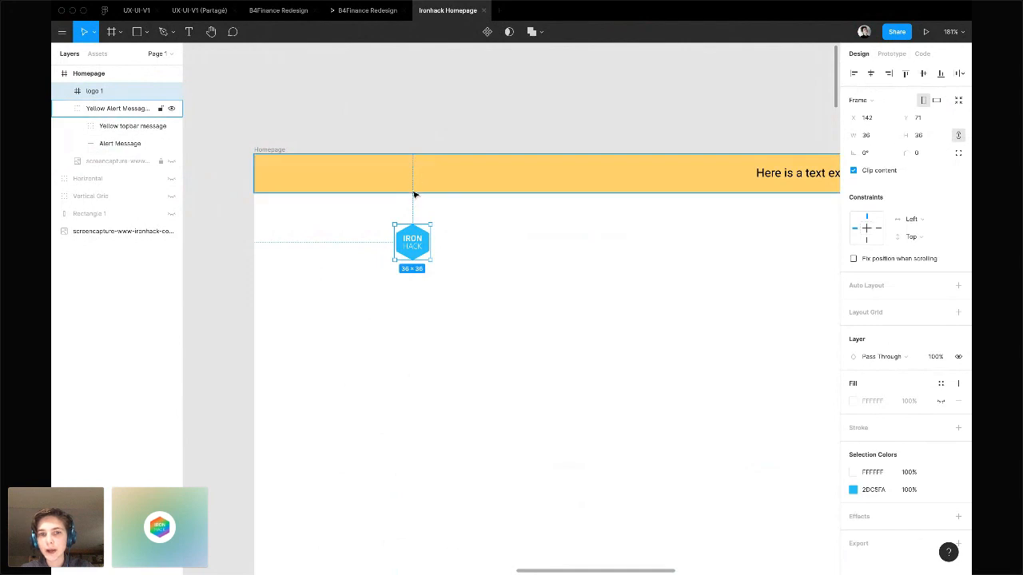
Set the logo's position to X 140 and Y 70
left_click(867, 119)
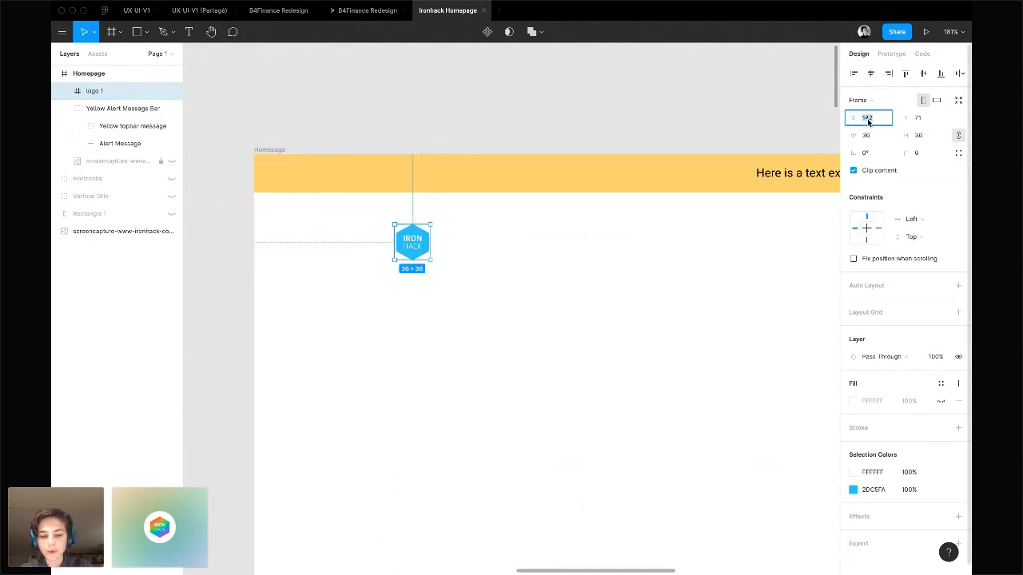
type("140")
key("Return")
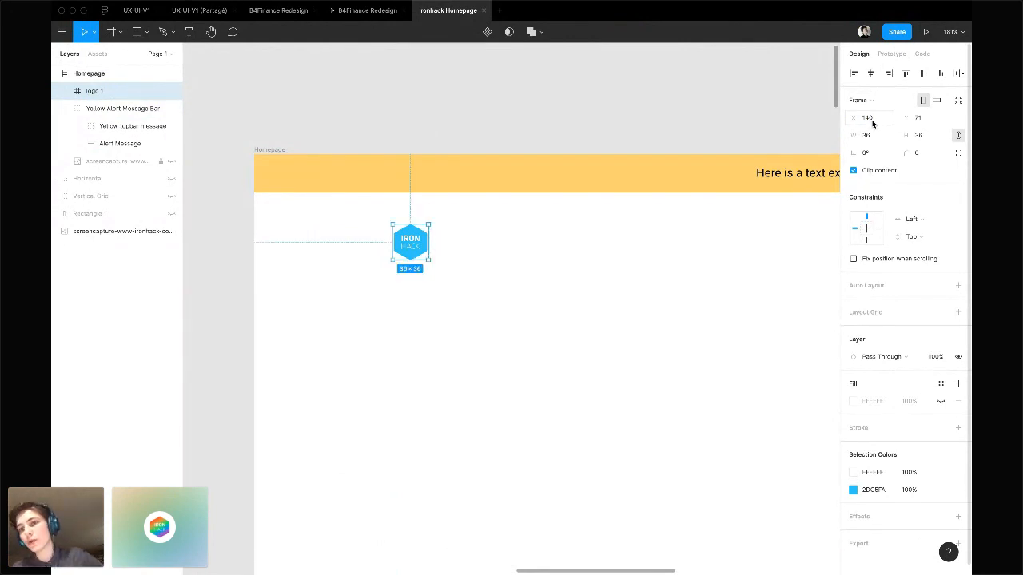
left_click(925, 117)
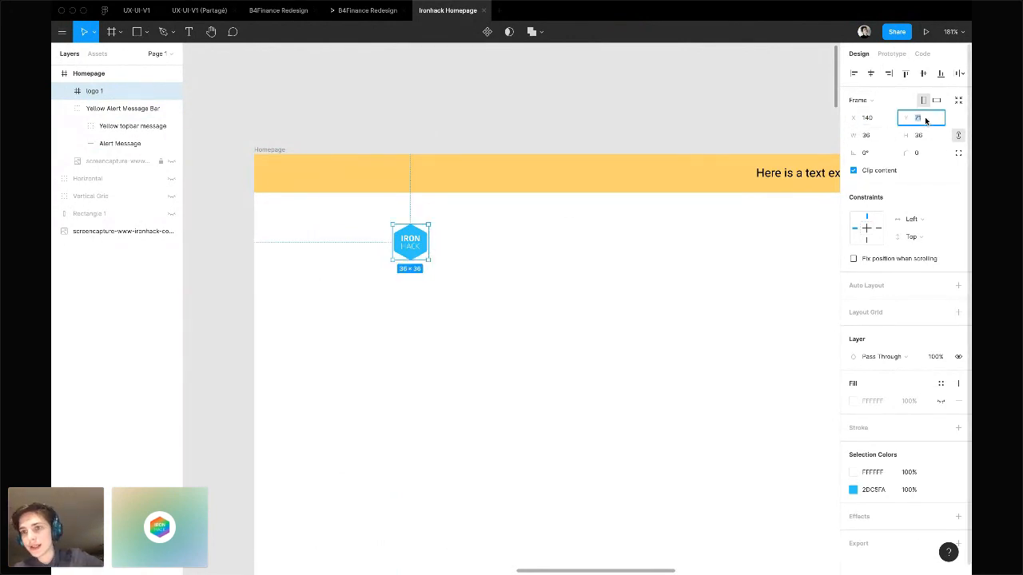
type("70")
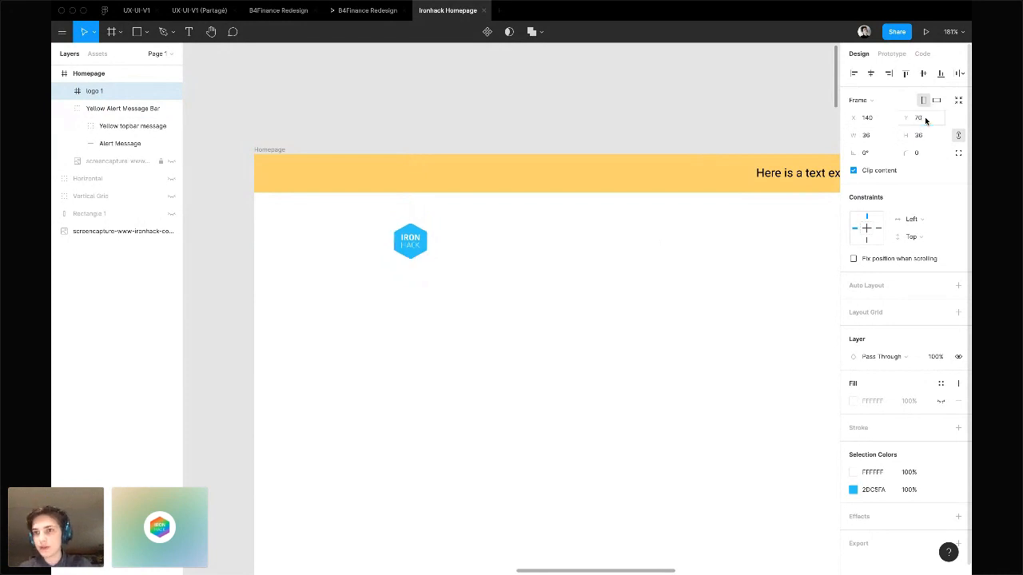
key("Return")
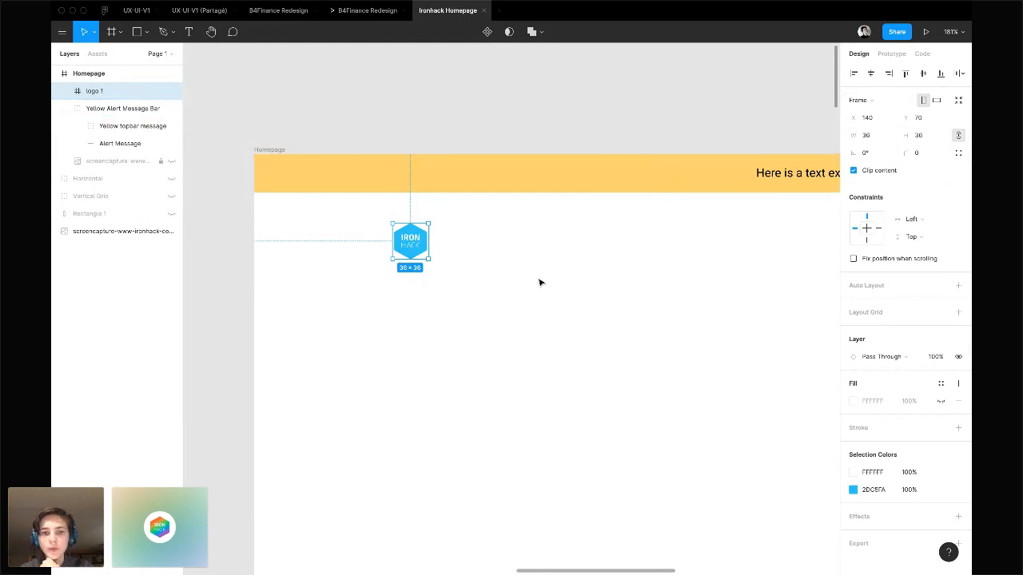
Show the screencapture layer inside the Homepage frame again and clear the selection
left_click(170, 163)
left_click(444, 86)
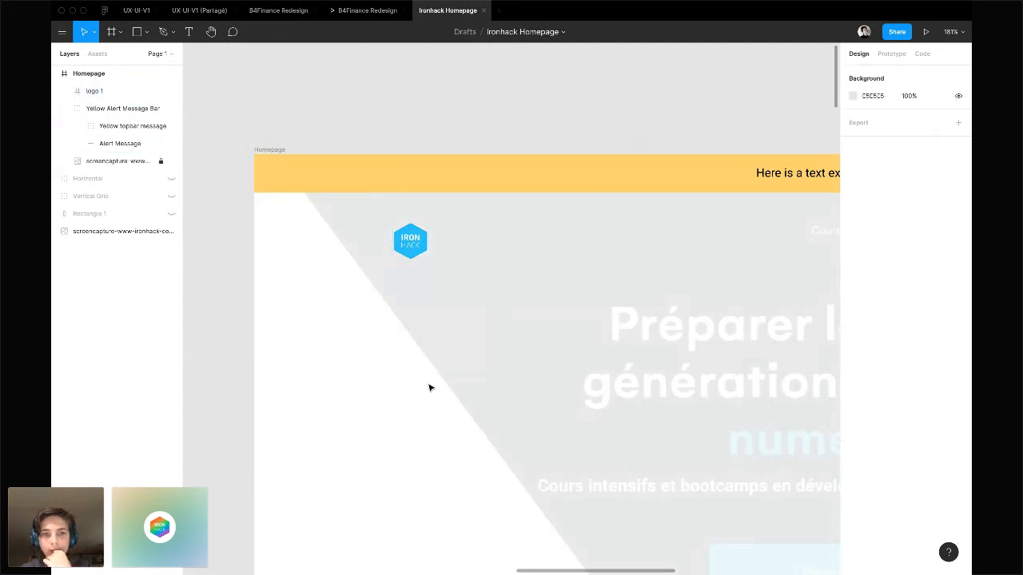
scroll(478, 334, "down", 5)
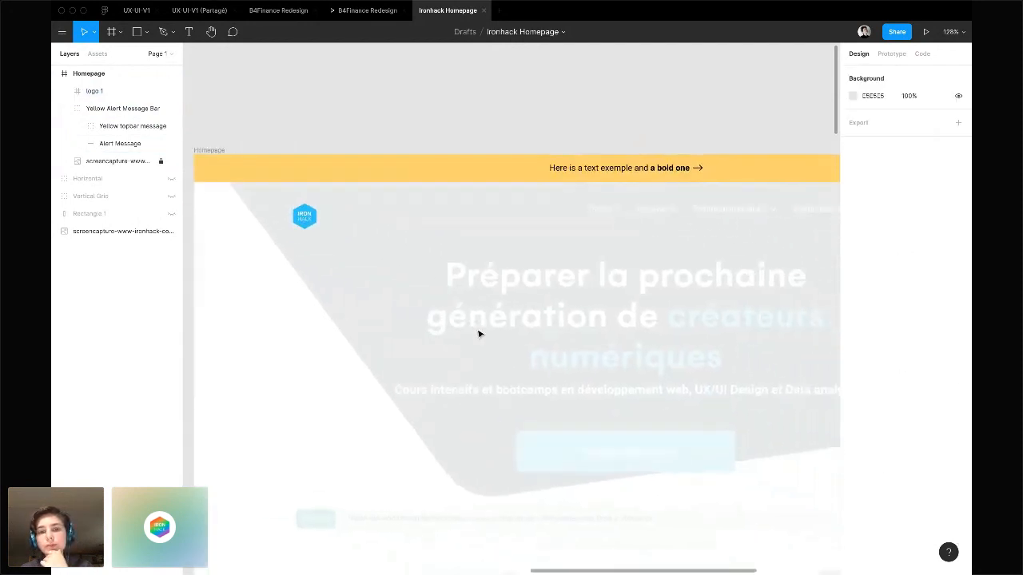
scroll(478, 334, "down", 3)
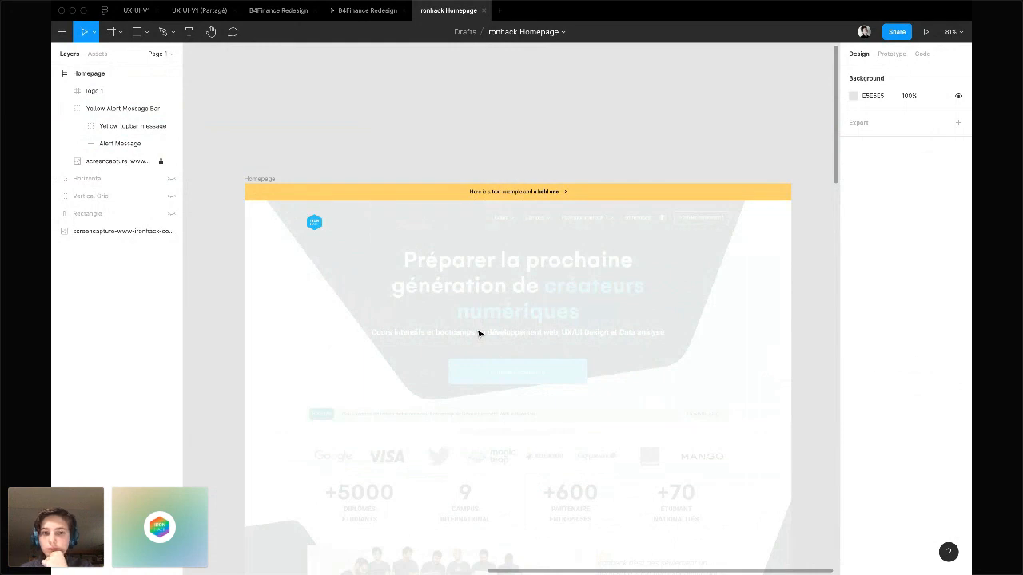
Try adjusting the logo's position values, undo the change, and clear the selection
left_click(315, 223)
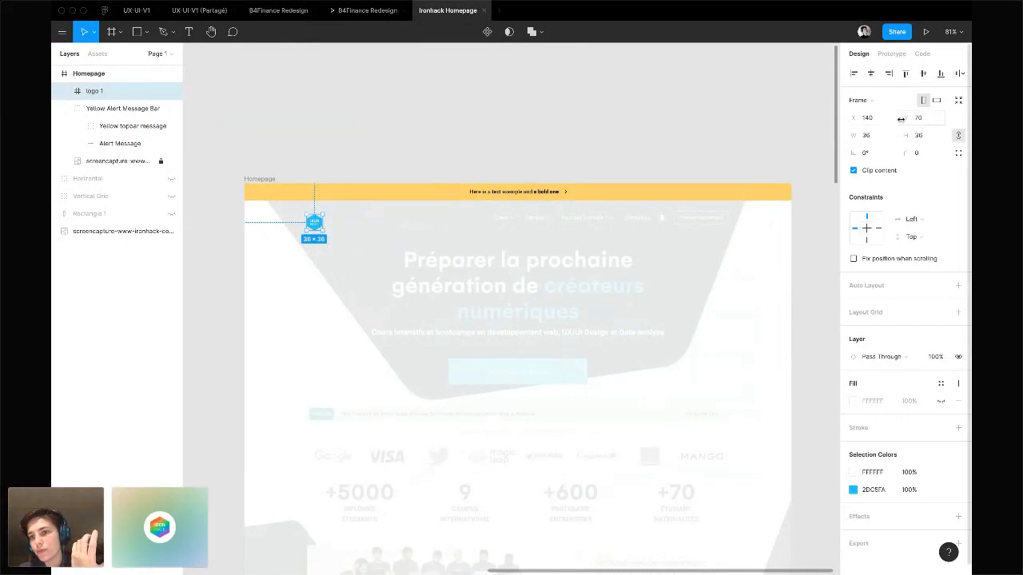
left_click(850, 118)
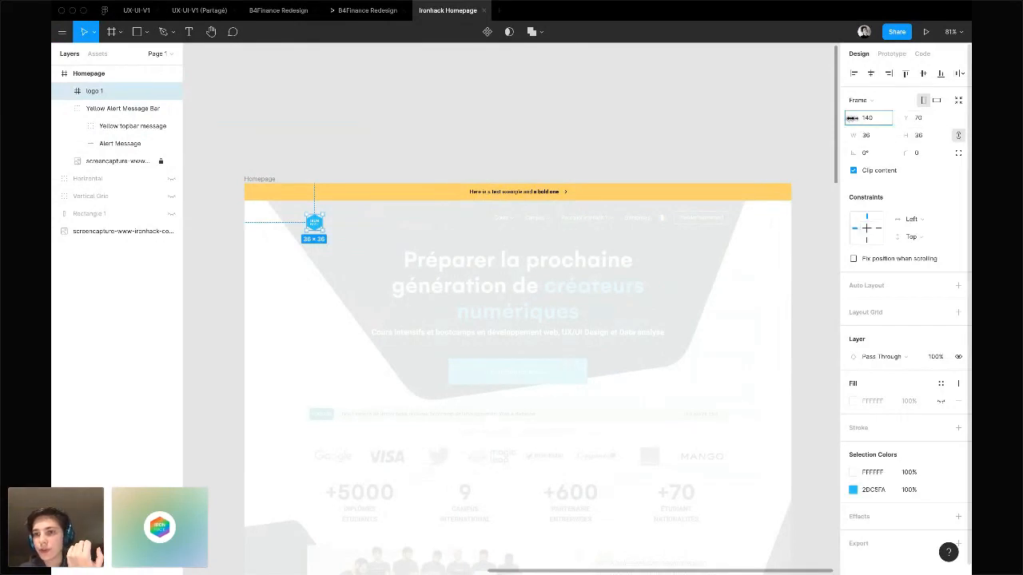
mouse_move(852, 117)
left_mouse_down()
mouse_move(921, 118)
mouse_move(644, 131)
mouse_move(911, 131)
mouse_move(791, 119)
mouse_move(887, 122)
mouse_move(850, 119)
left_mouse_up()
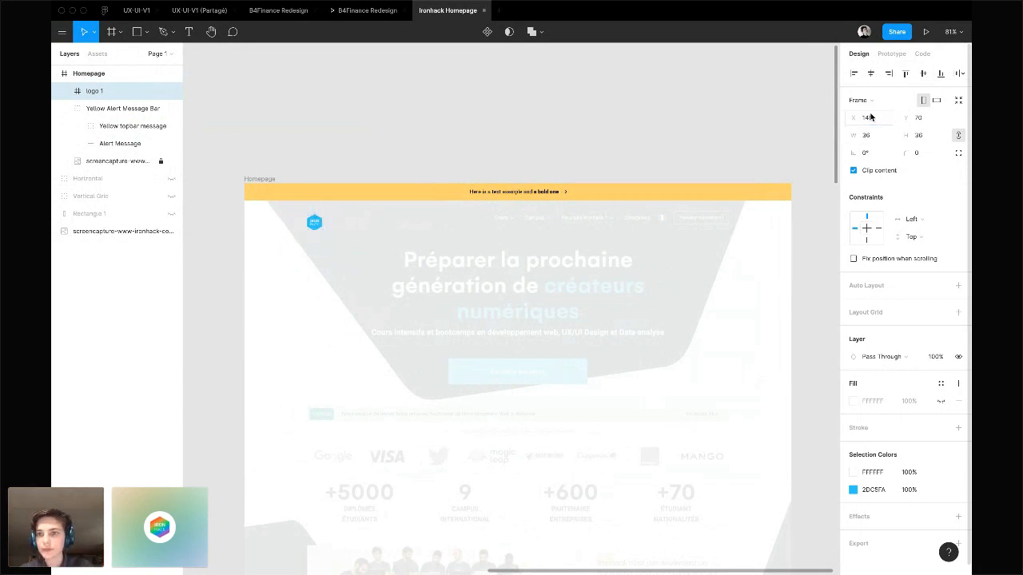
key("Tab")
type("40")
key("Return")
left_click_drag(873, 117, 919, 128)
key("super+z")
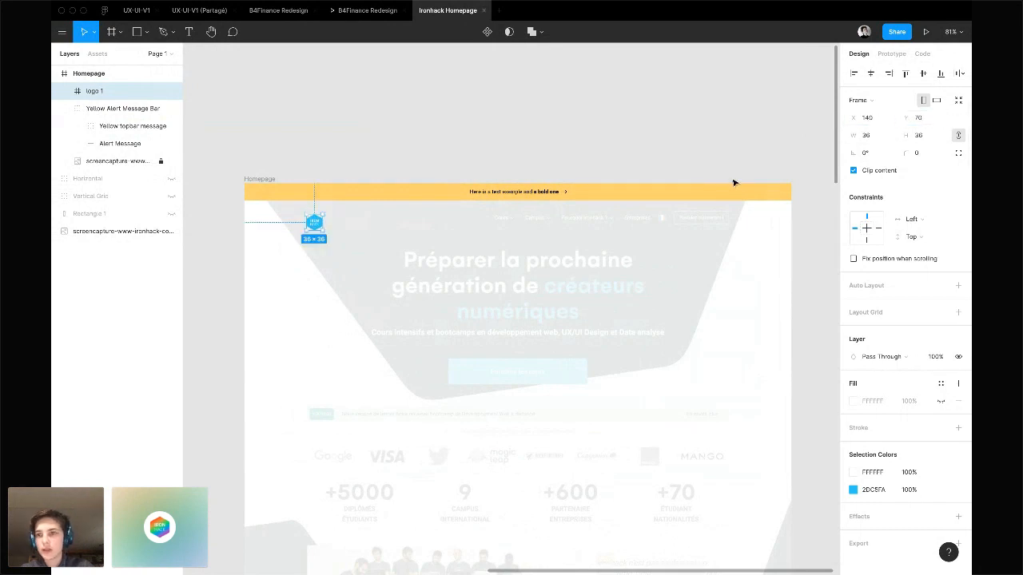
left_click(747, 126)
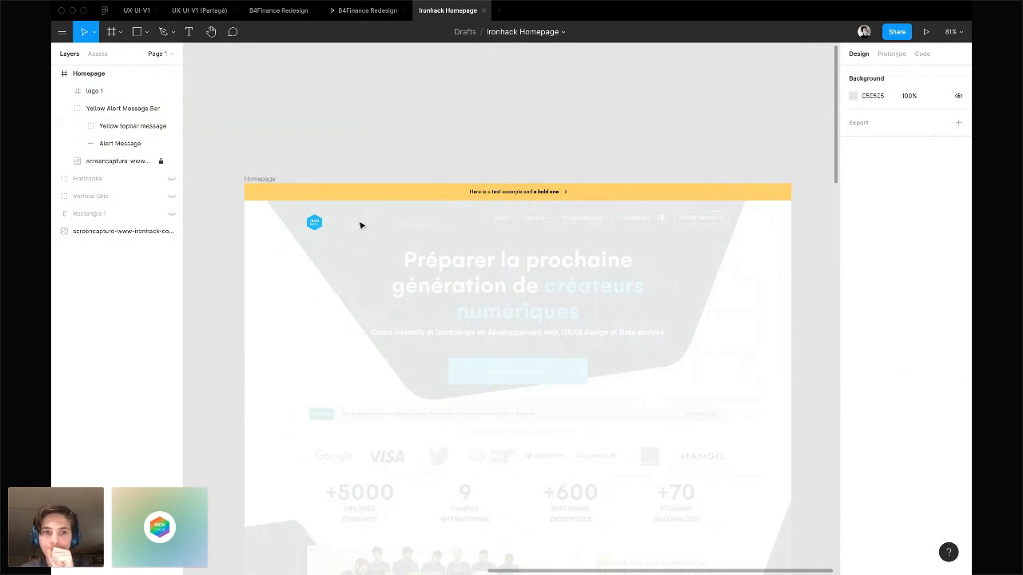
Double the logo's X position with the calculation 140*2
left_click(312, 221)
left_click(879, 118)
type("140")
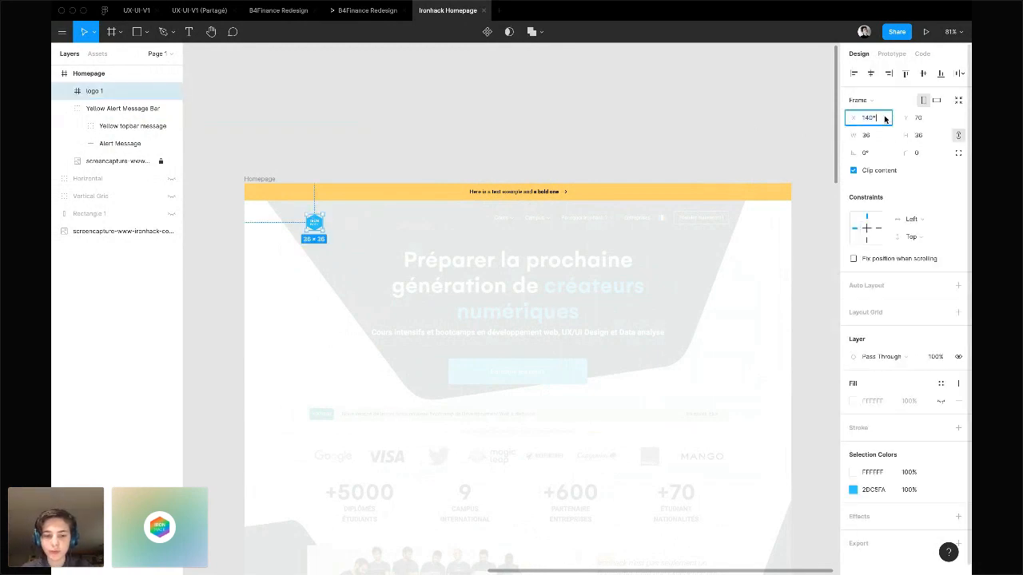
type("*2")
key("Return")
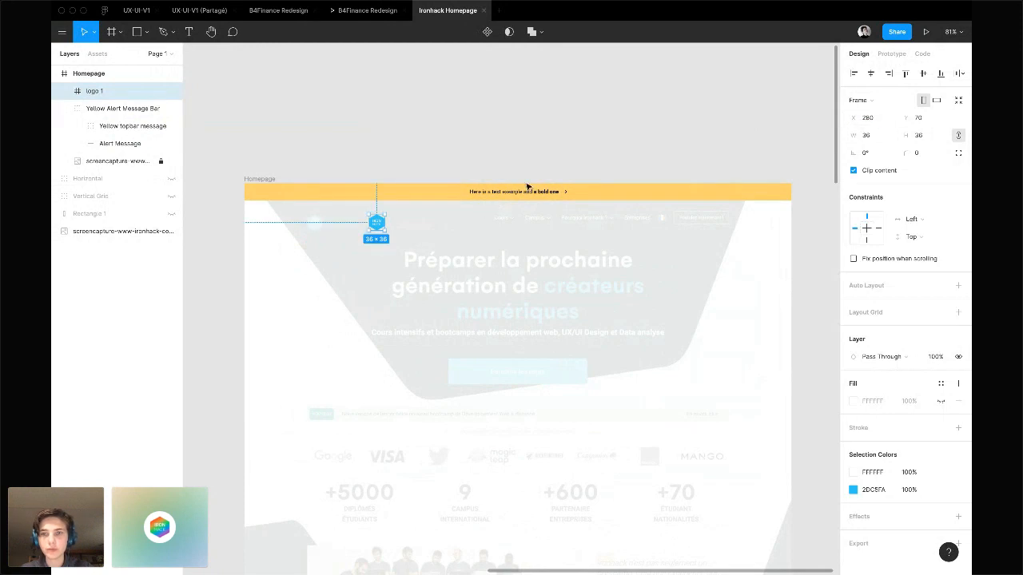
Divide the logo's Y position by 3 with a calculation, undo both position calculations, and clear the selection
left_click(933, 121)
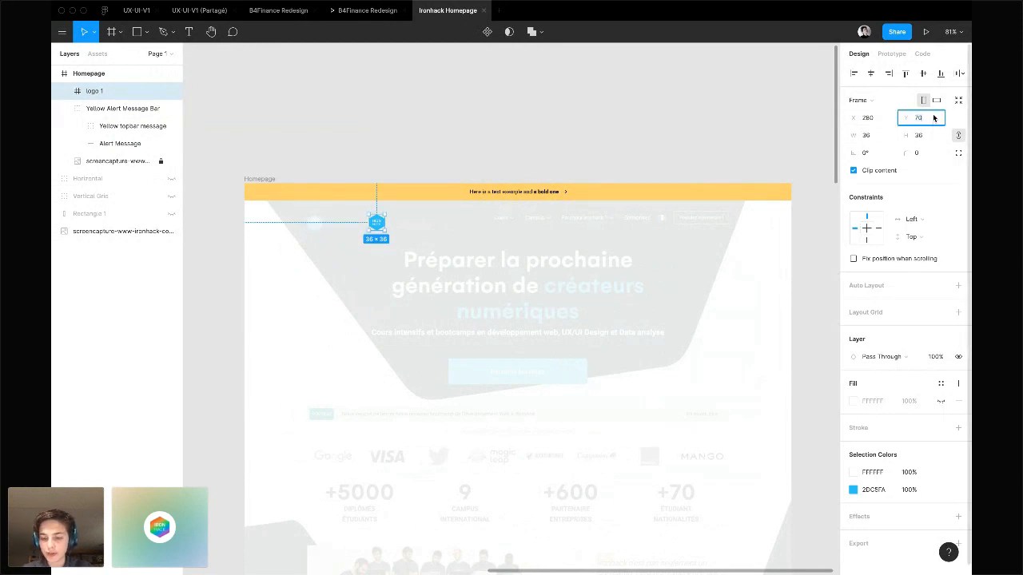
type("/3")
key("Return")
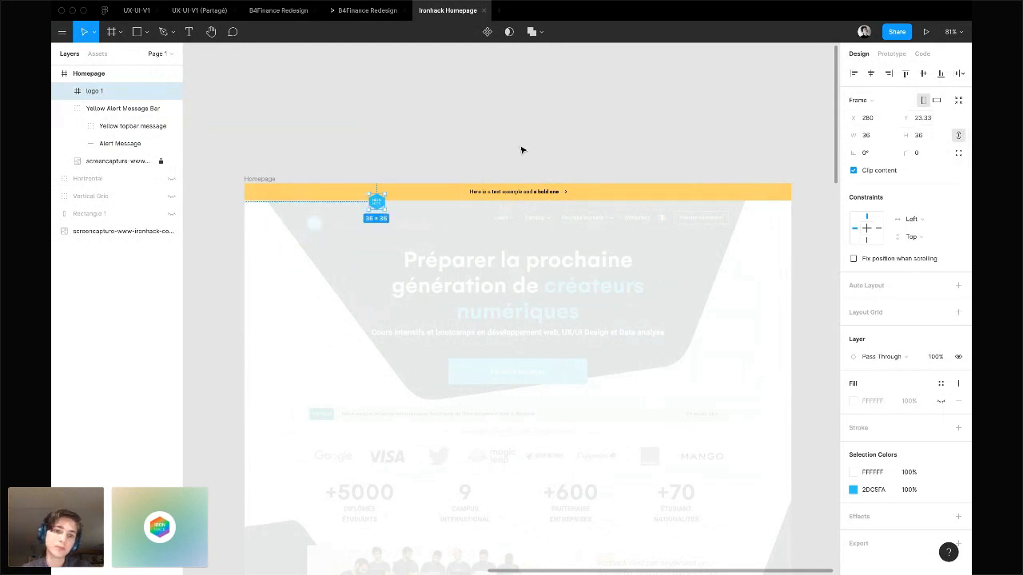
key("super+z")
key("super+z")
left_click(521, 150)
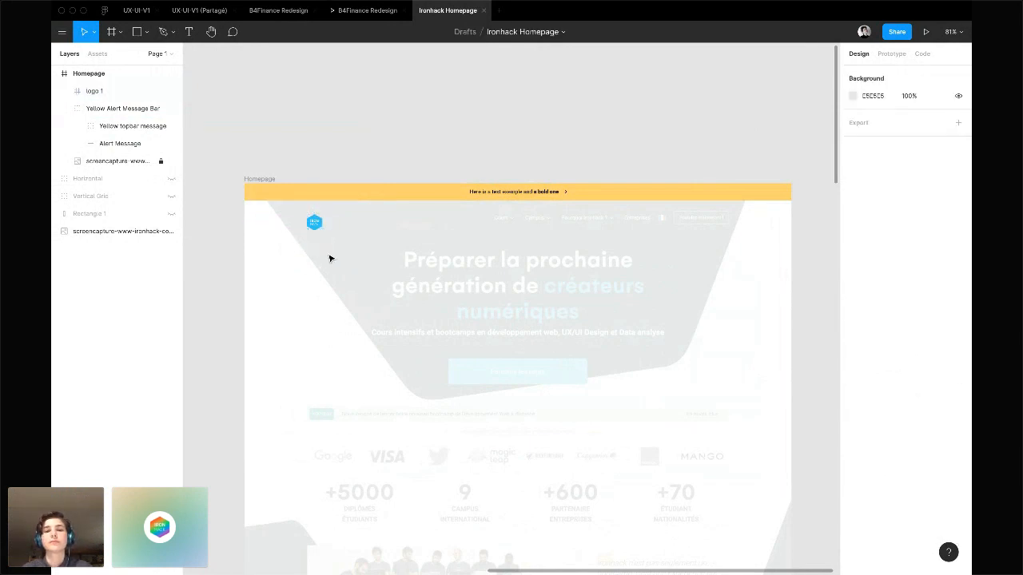
Switch to Crowdcast and read the latest attendee questions in the chat
scroll(330, 258, "right", 1)
scroll(330, 259, "right", 10)
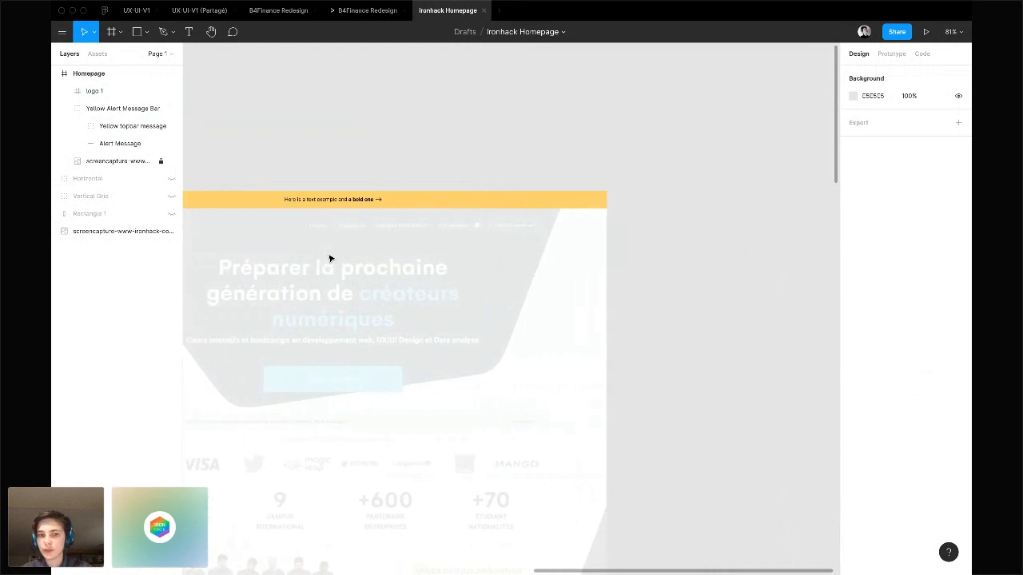
key("super+Tab")
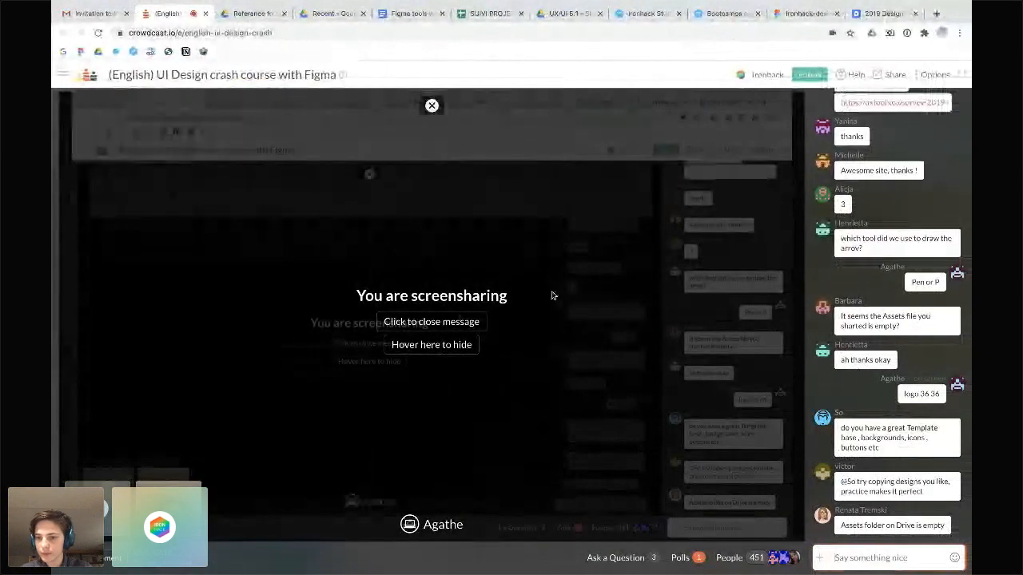
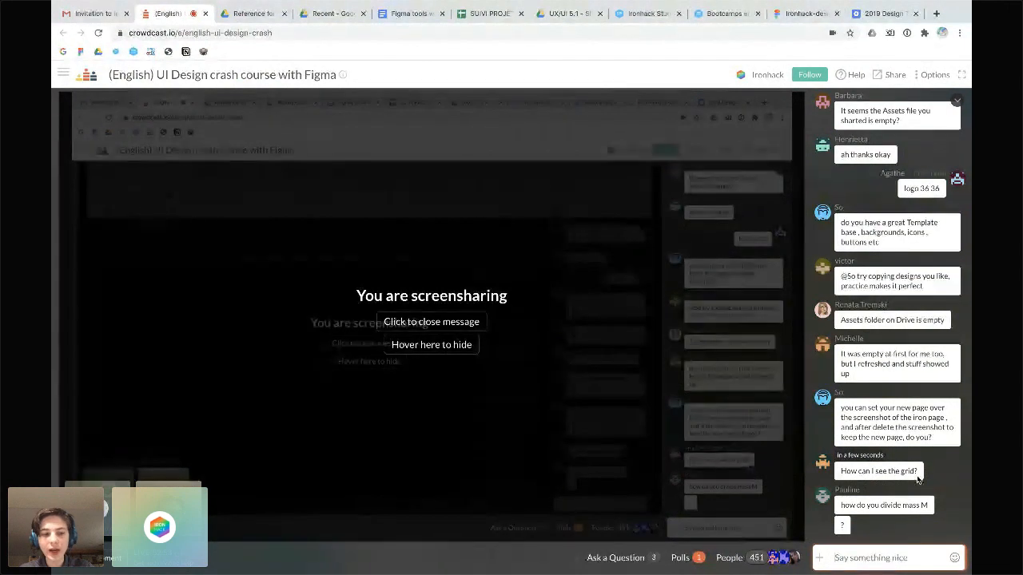
Switch to Figma, show the Horizontal, Vertical Grid and Rectangle 1 layers over the reference screenshot, and hide them again
key("super+Tab")
scroll(466, 338, "right", 4)
scroll(467, 338, "left", 5)
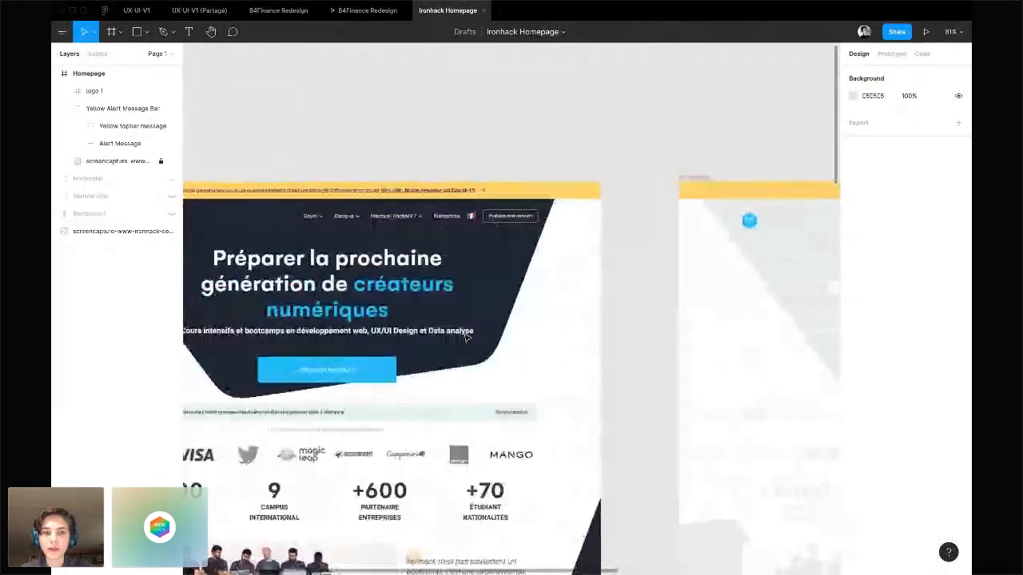
scroll(467, 338, "down", 5)
left_click(294, 250)
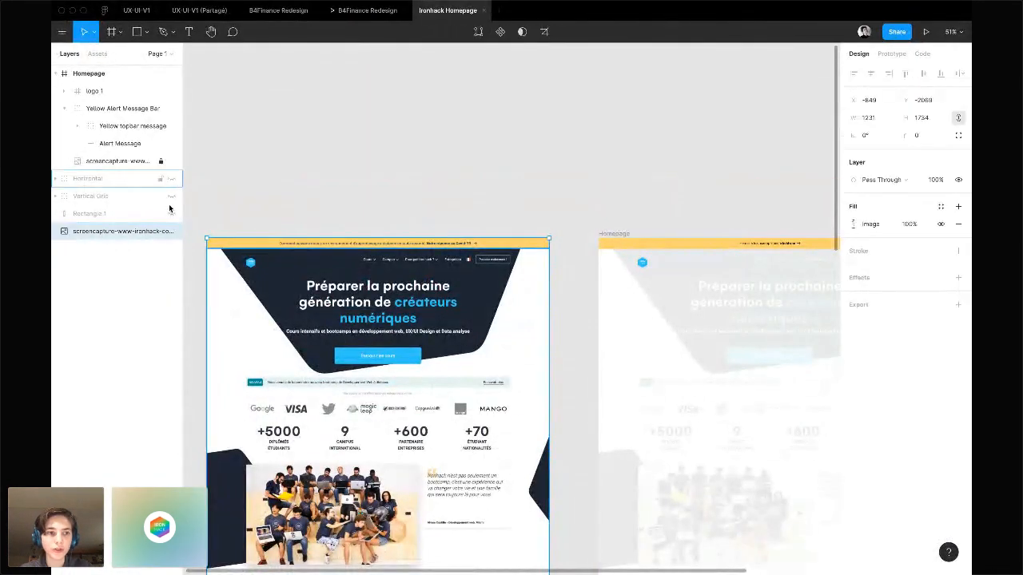
left_click(171, 197)
left_click(172, 179)
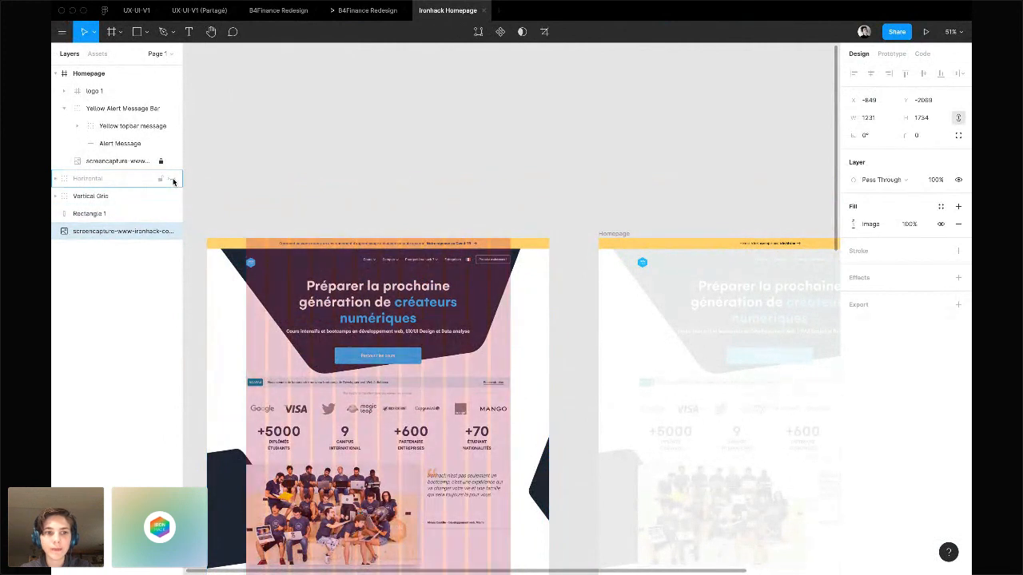
left_click(172, 179)
left_click(172, 197)
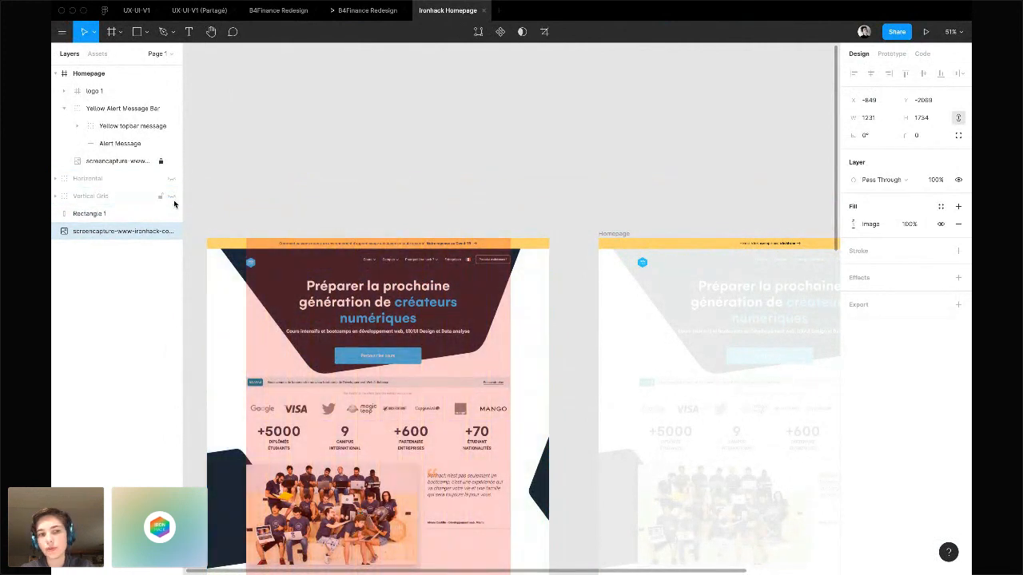
left_click(171, 214)
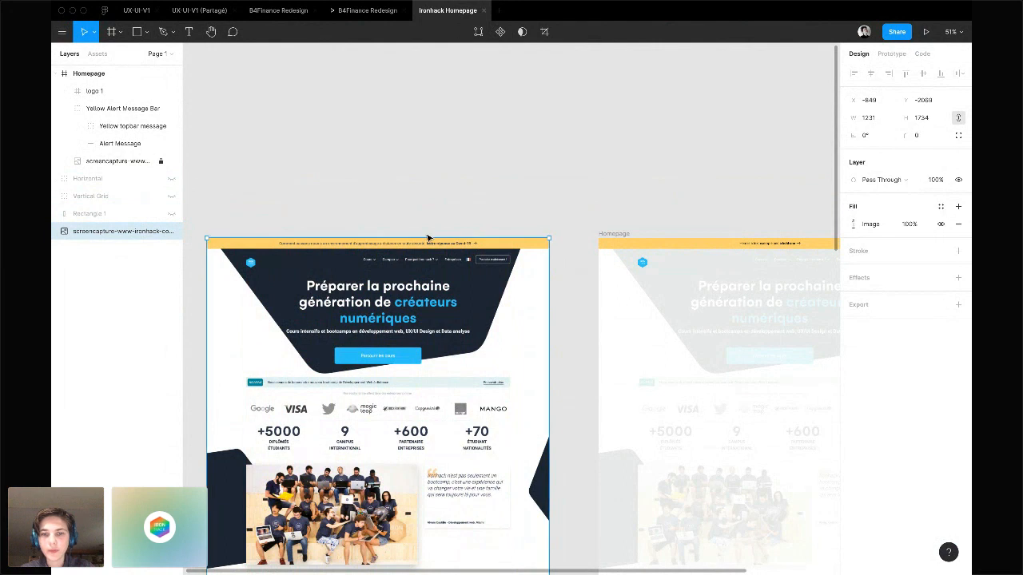
left_click(427, 235)
scroll(428, 235, "down", 5)
scroll(427, 235, "right", 2)
scroll(428, 234, "down", 3)
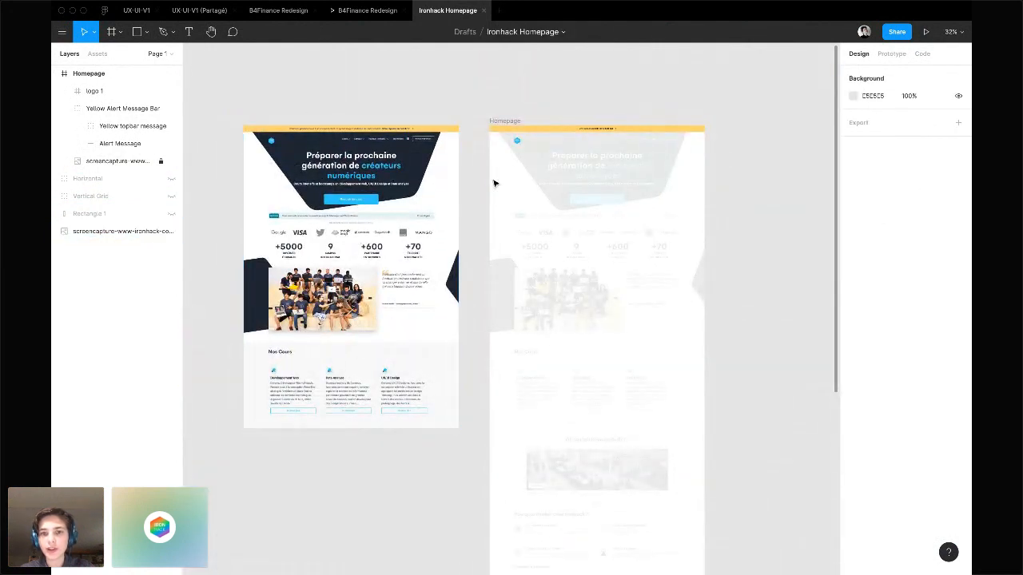
left_click(422, 238)
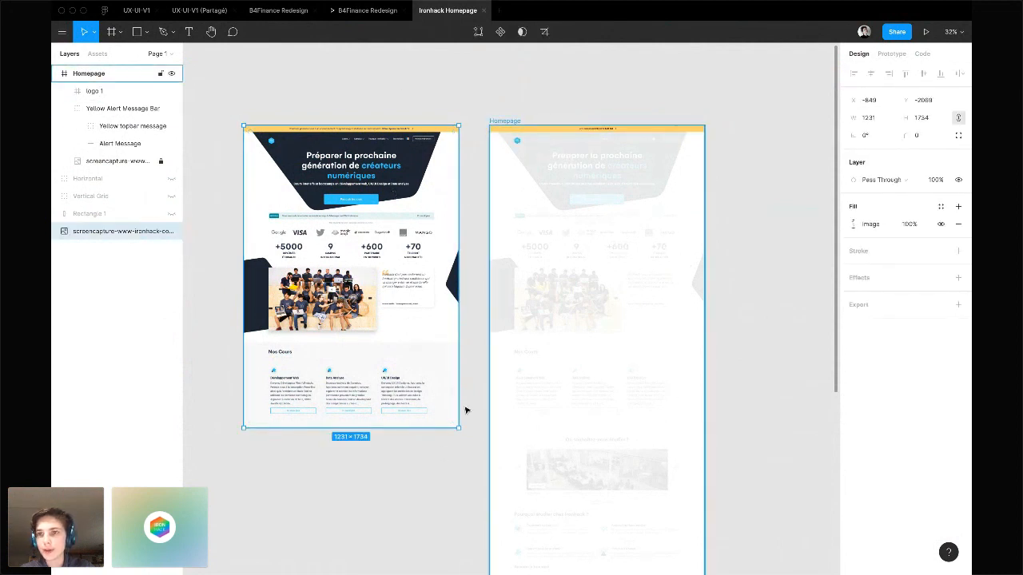
Switch to Crowdcast and post the message "math*" in the chat
key("ctrl+Right")
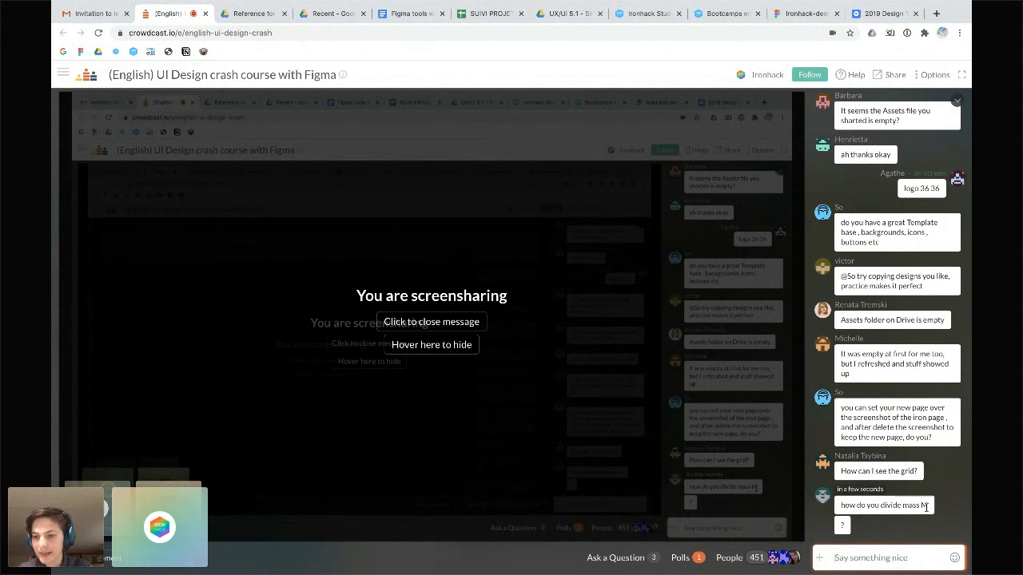
left_click(905, 558)
type("math")
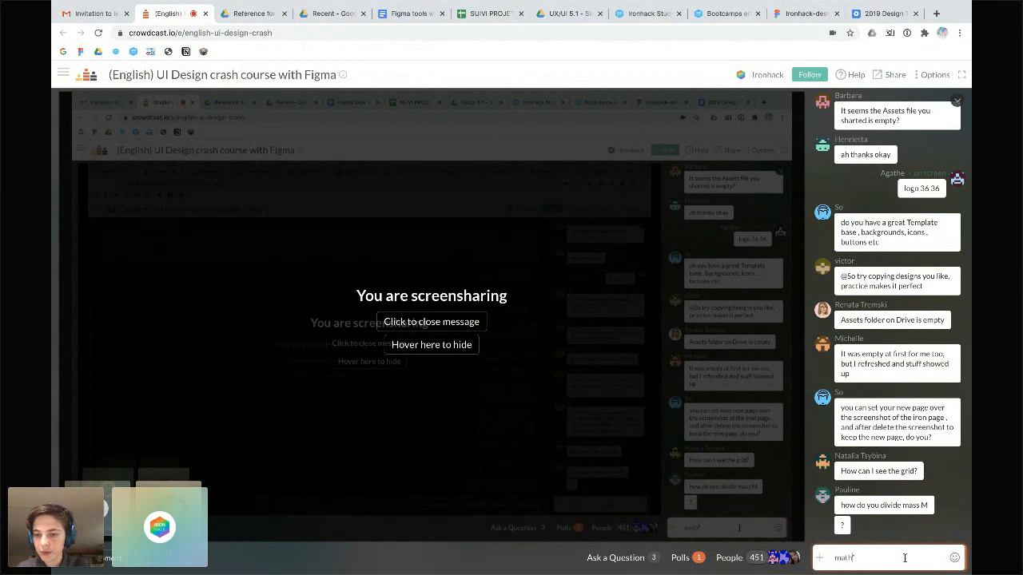
type("*")
key("Return")
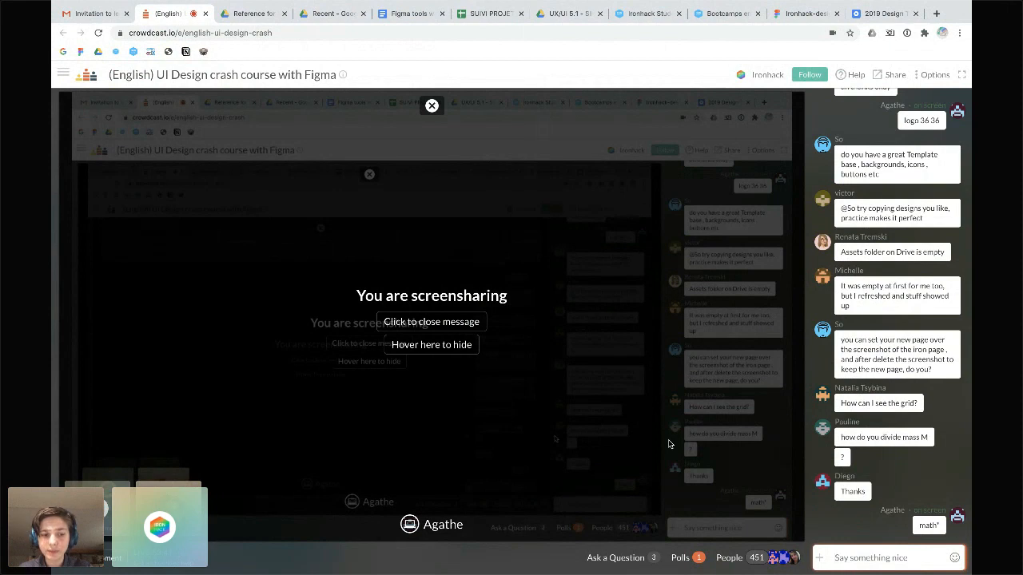
Switch to Figma, try duplicating the yellow topbar message to about X 516, Y 144 on the Homepage frame, and undo the paste
key("super+Tab")
left_click(610, 322)
scroll(610, 322, "up", 5)
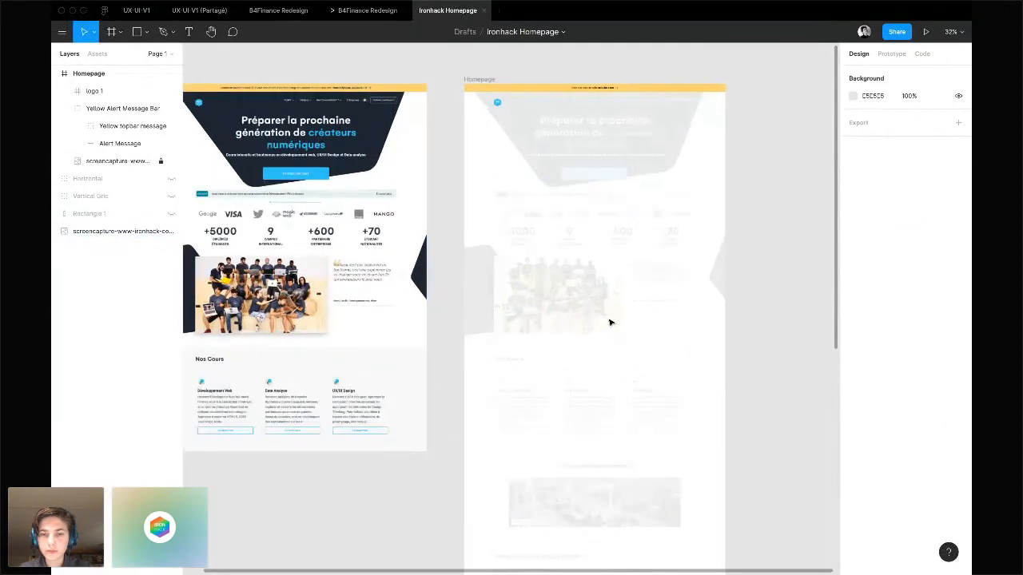
scroll(611, 323, "up", 2)
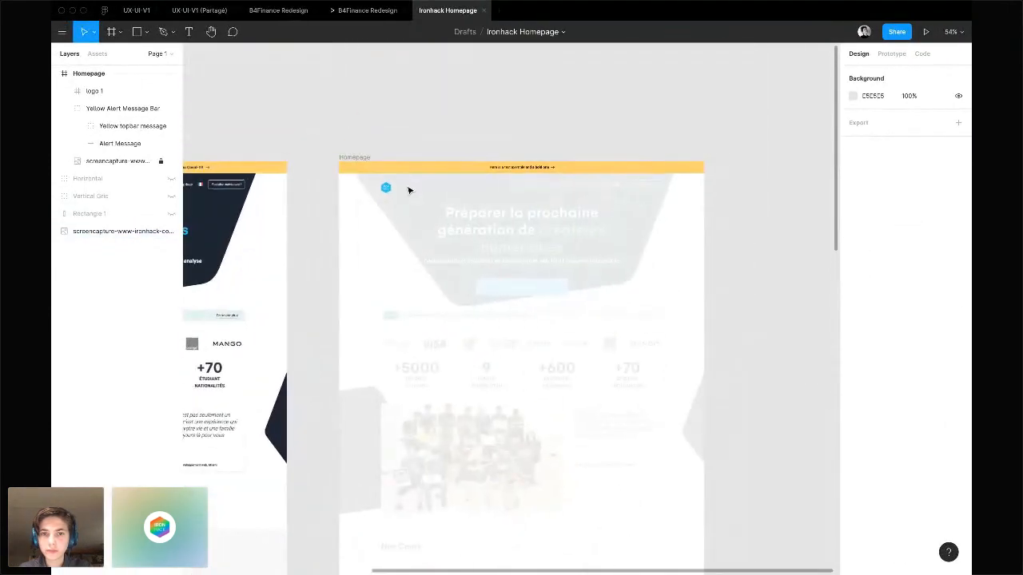
left_click(520, 165)
scroll(522, 168, "up", 2)
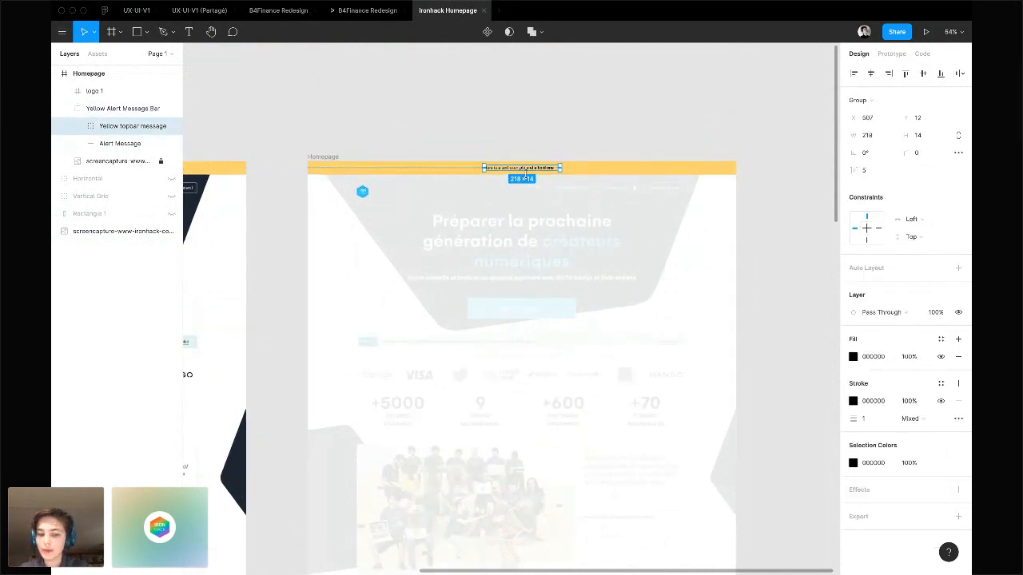
left_click(578, 108)
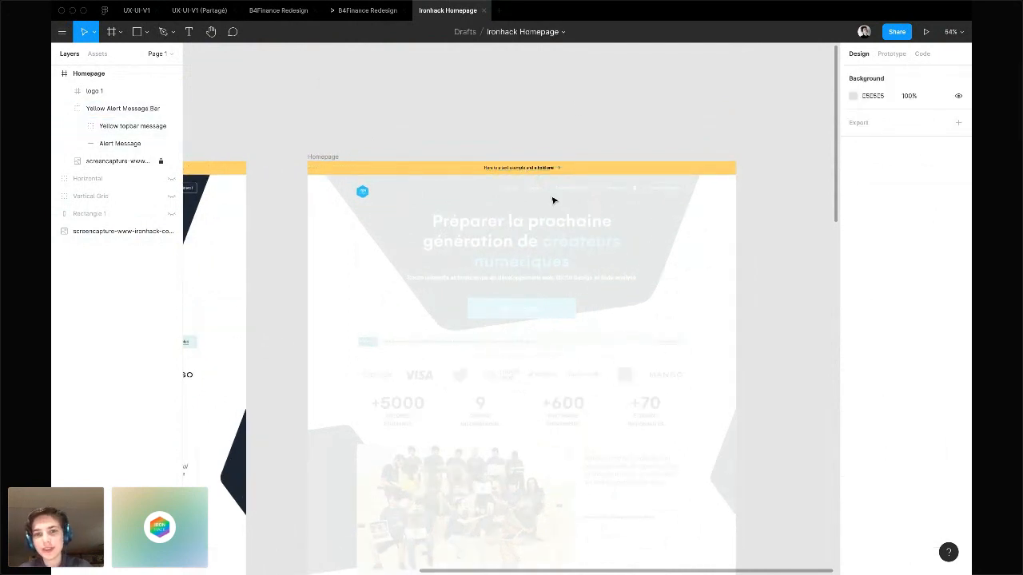
key("super+v")
left_click_drag(523, 168, 529, 217)
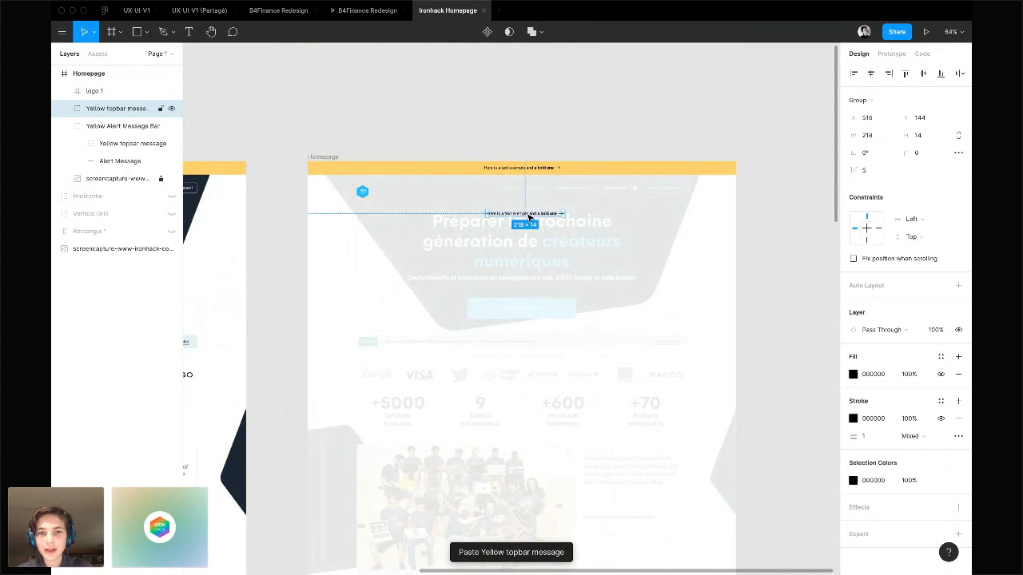
key("super+z")
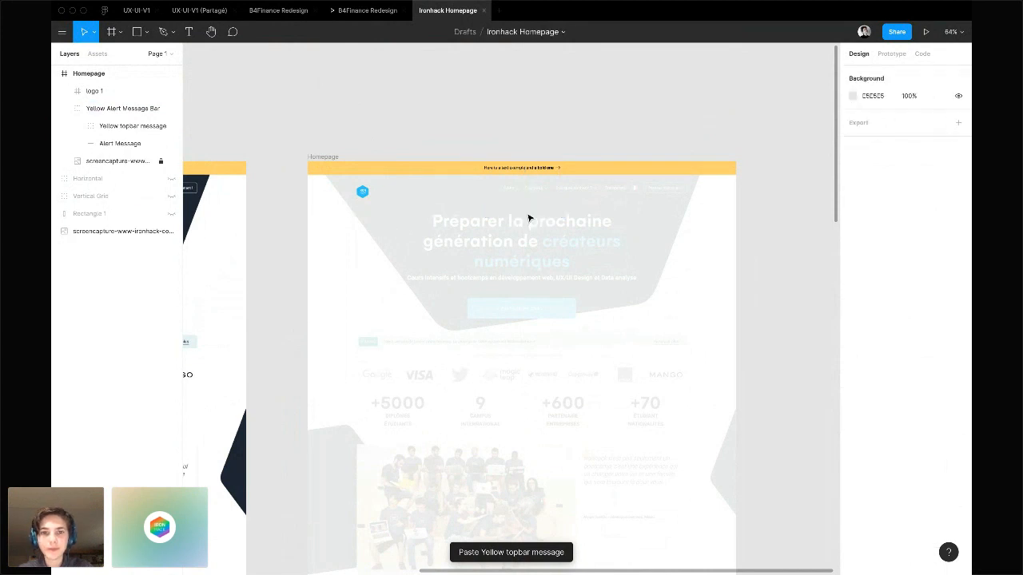
Select the yellow topbar message, check the latest attendee messages in the Crowdcast chat, and return to Figma
left_click(516, 170)
scroll(514, 188, "down", 2)
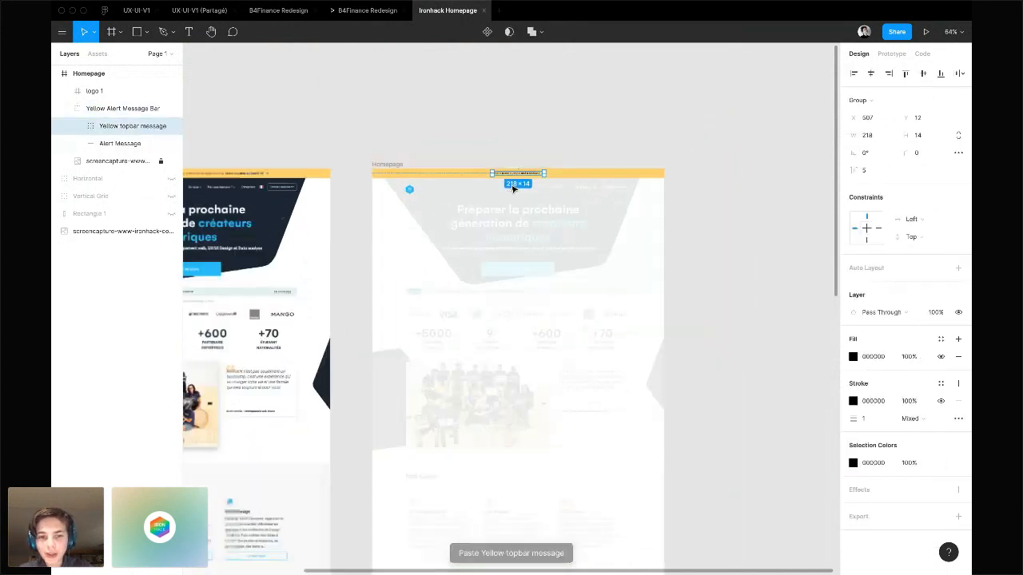
scroll(514, 188, "down", 3)
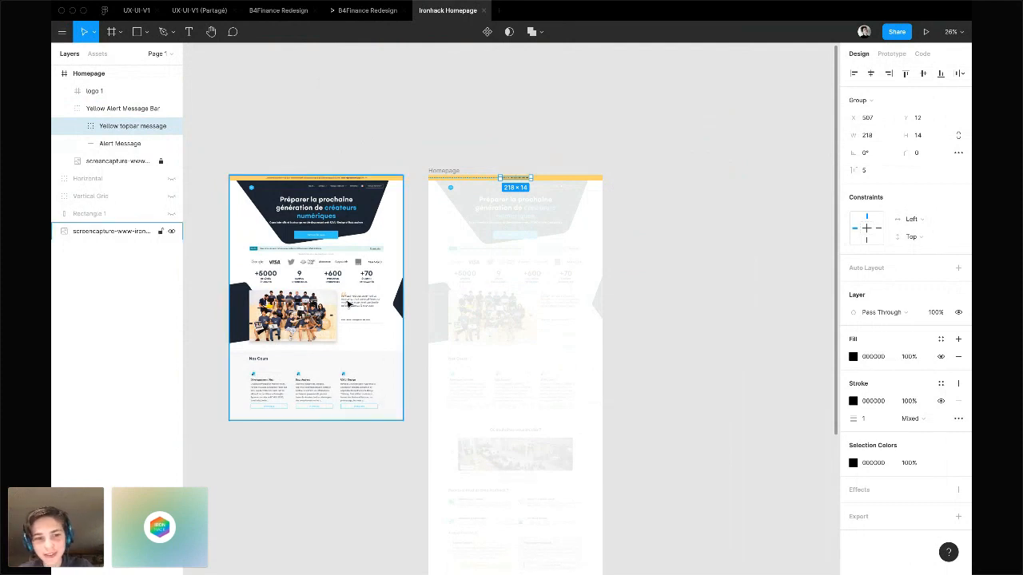
scroll(502, 304, "up", 1)
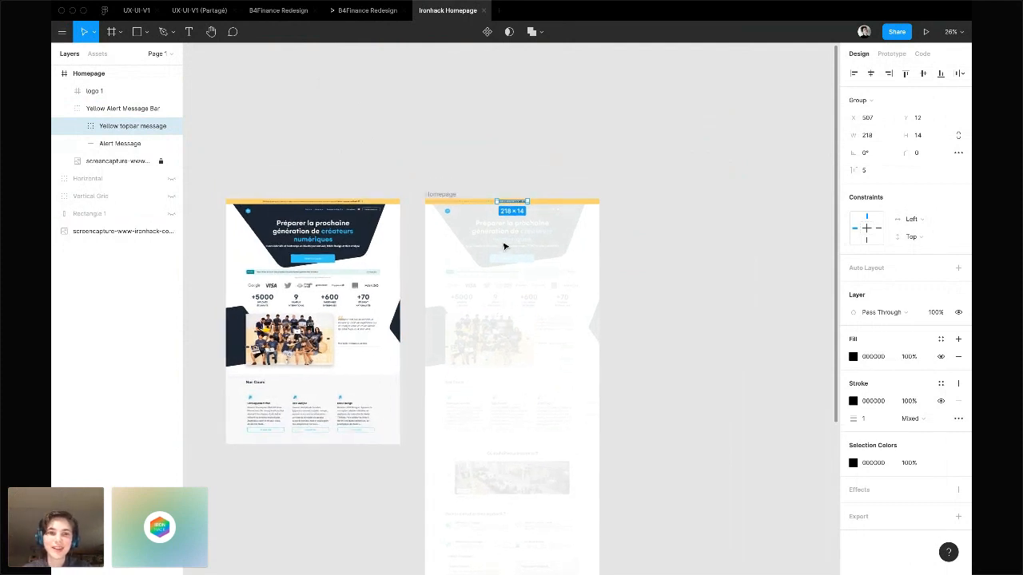
key("ctrl+Right")
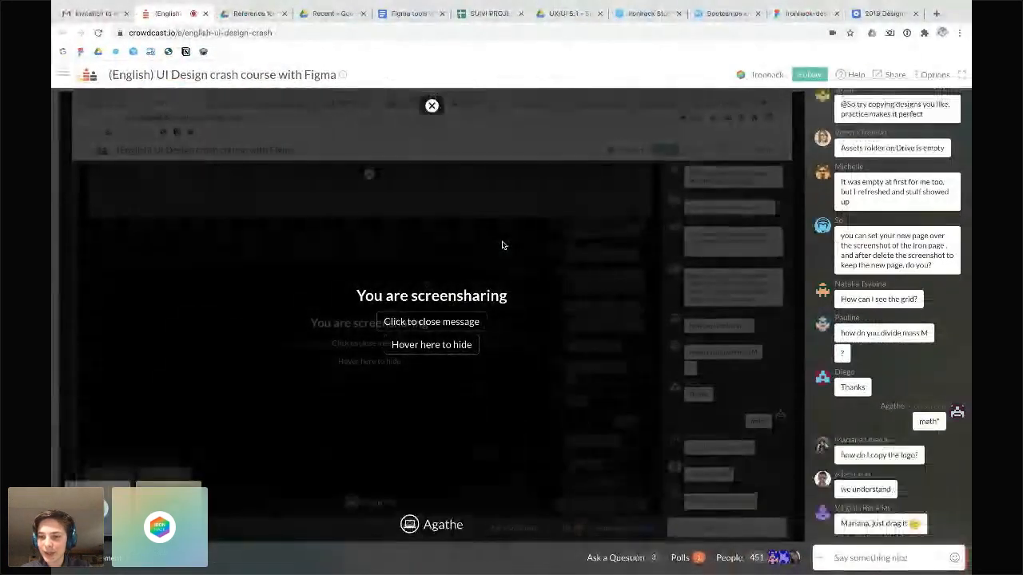
key("ctrl+Left")
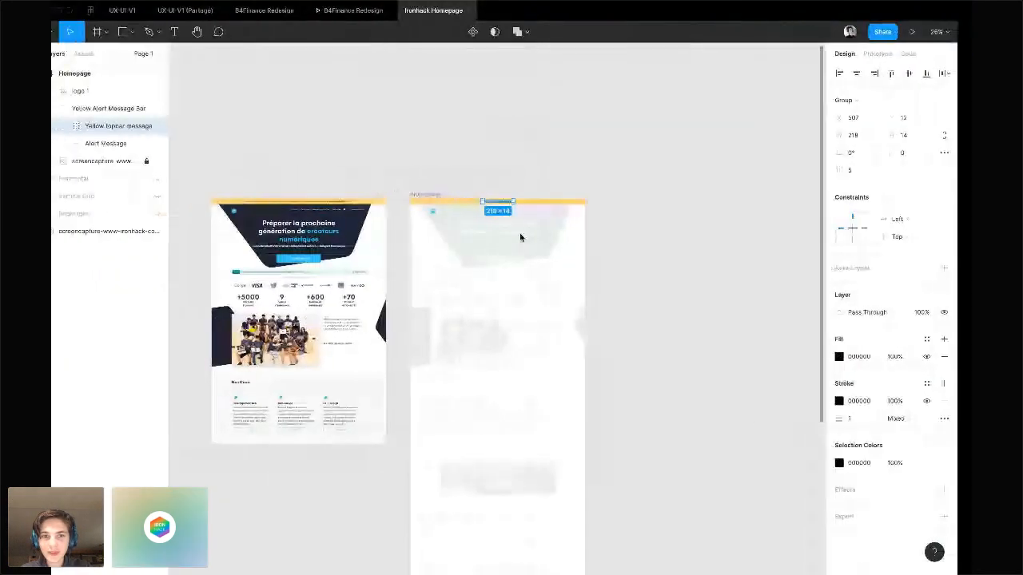
Add a text layer reading "Cours" beneath the yellow bar on the Homepage frame, near the navigation links
scroll(458, 213, "up", 5)
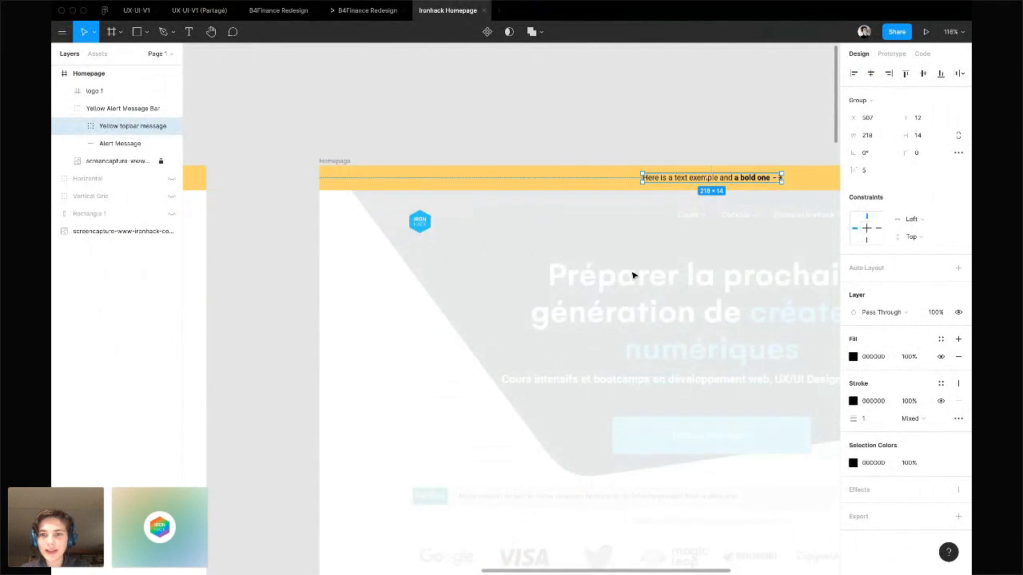
scroll(633, 276, "right", 3)
key("t")
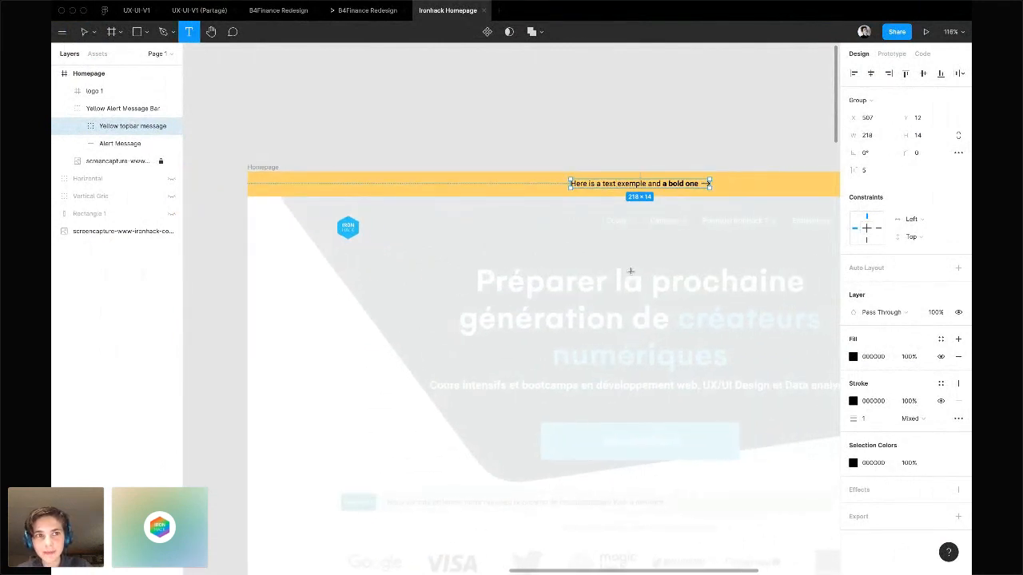
scroll(612, 256, "right", 2)
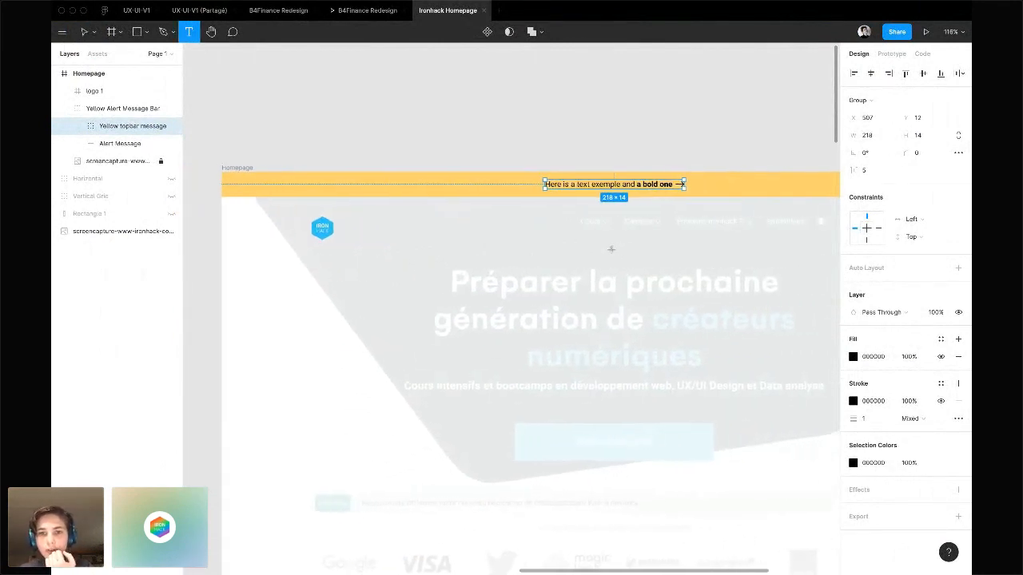
left_click(559, 223)
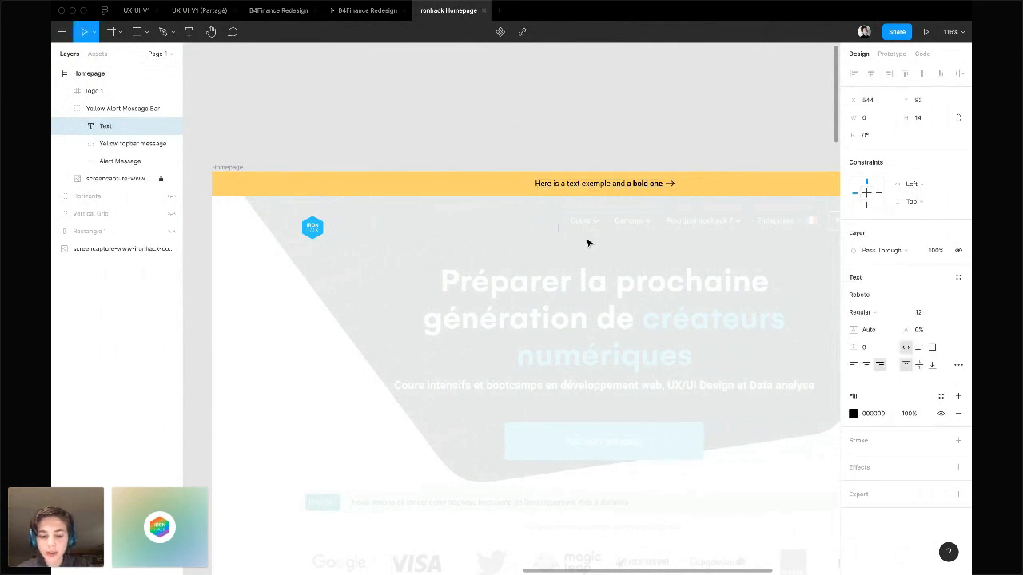
type("Cours")
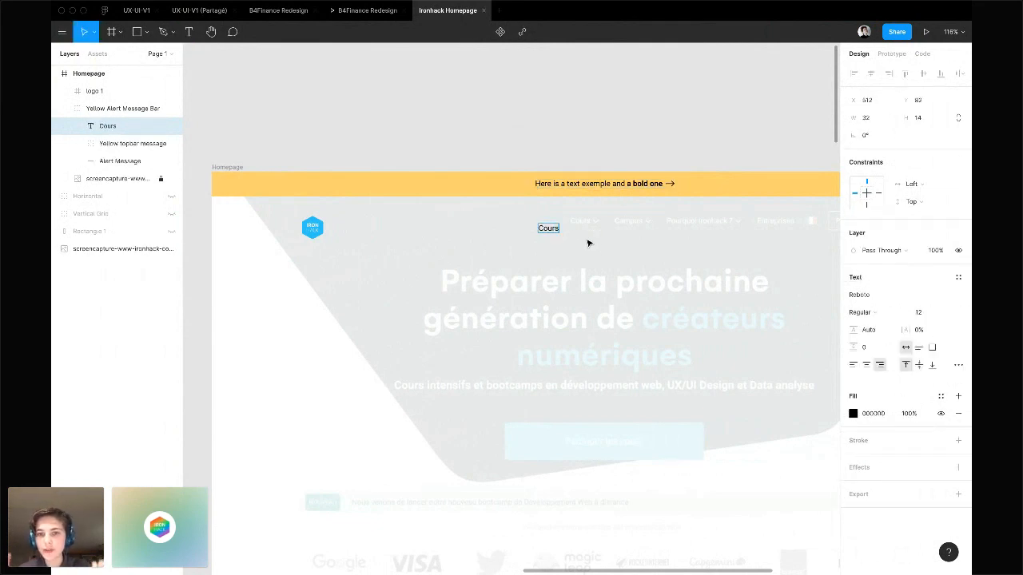
key("Escape")
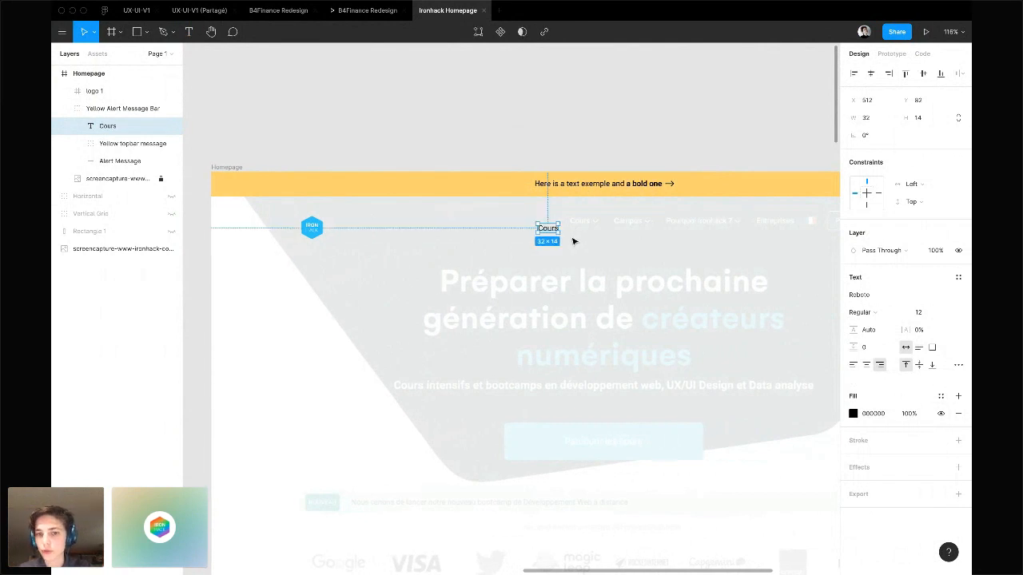
Move the "Cours" text to about X 561, Y 81, just below the faded Cours link, and compare it with the reference navigation
scroll(573, 242, "up", 5)
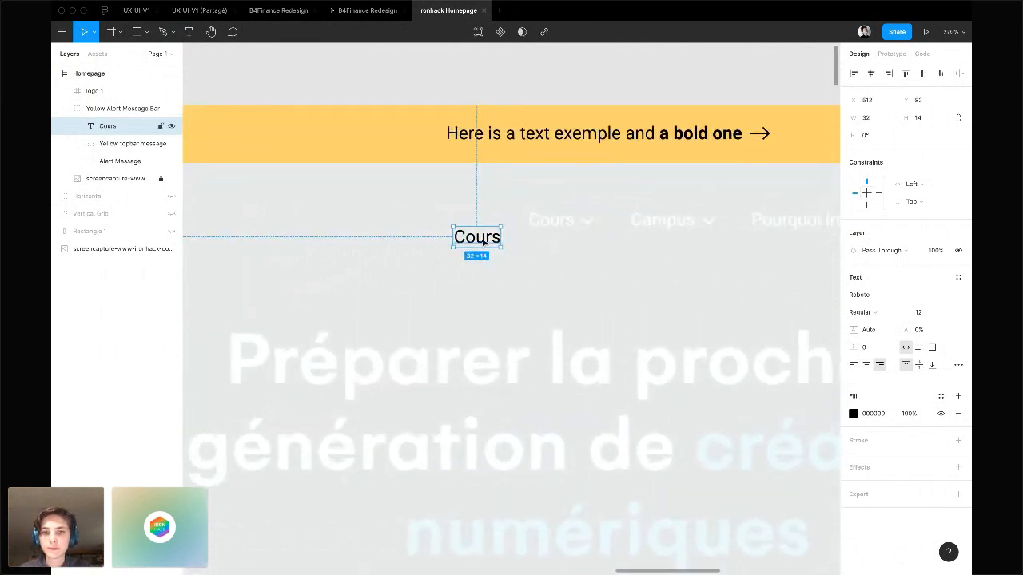
left_click_drag(485, 247, 557, 245)
scroll(623, 275, "down", 8)
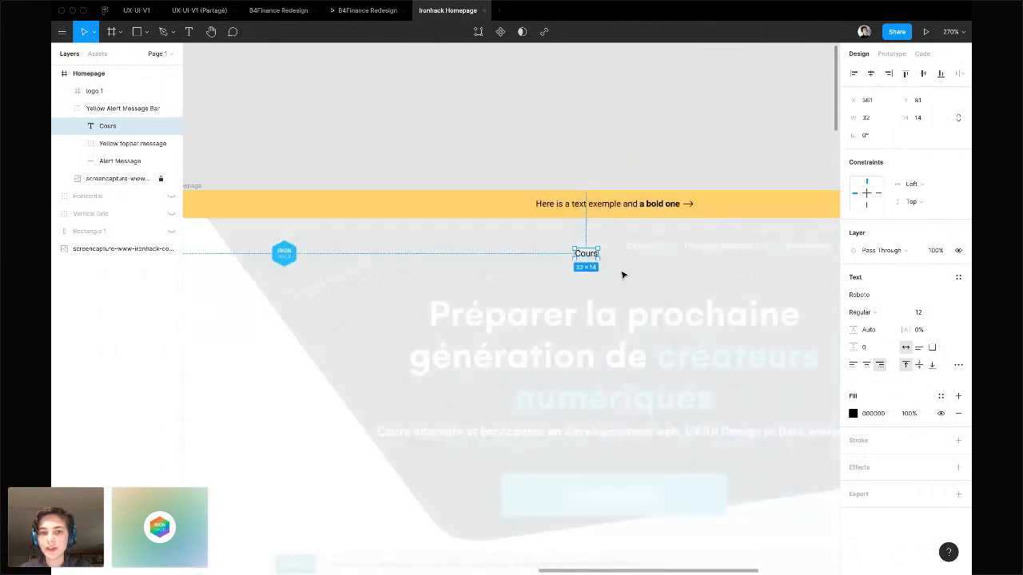
scroll(334, 323, "left", 5)
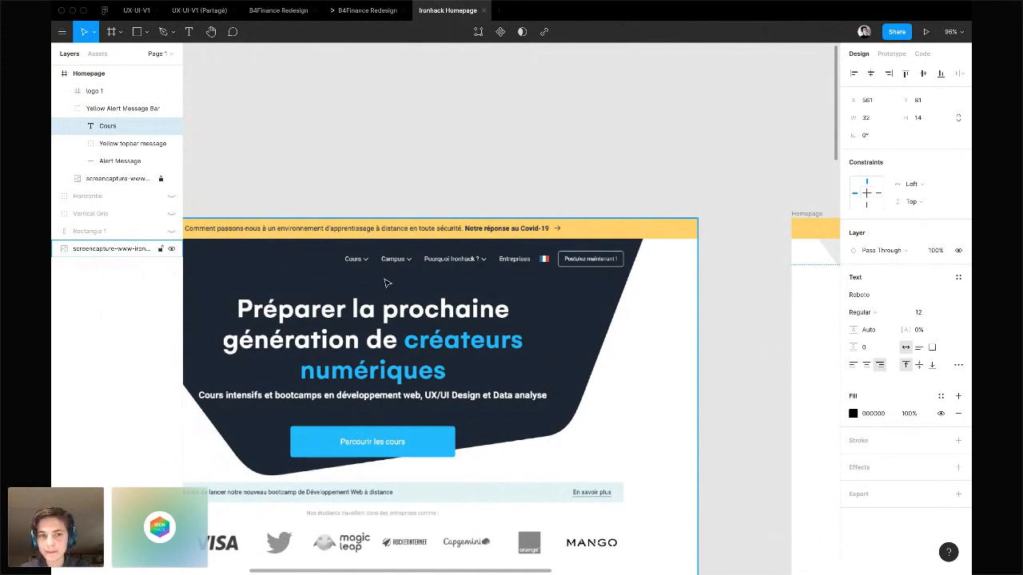
scroll(385, 283, "right", 10)
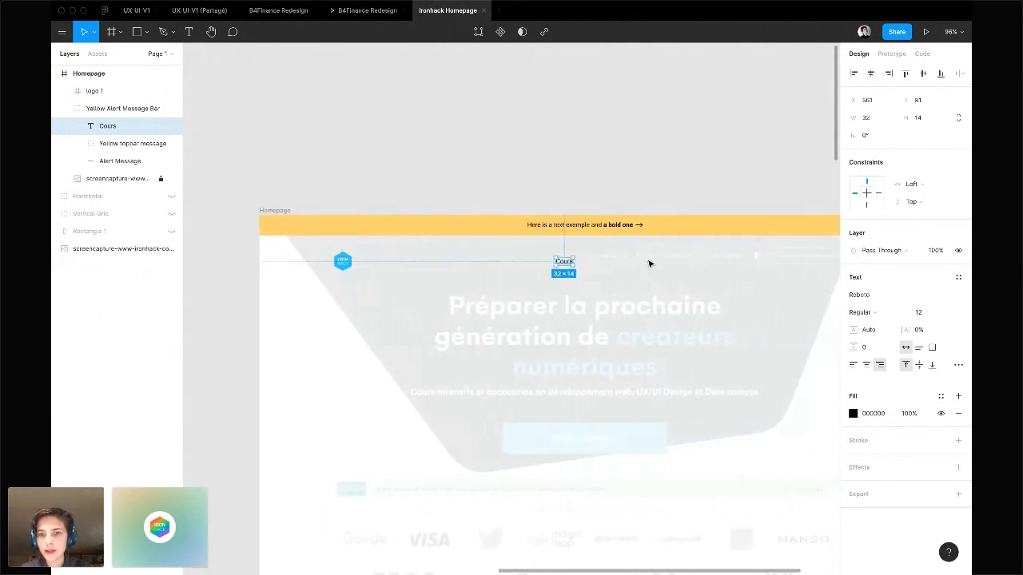
Shift the "Cours" text to X 563, Y 82 and set its font size to 11
scroll(649, 264, "up", 5)
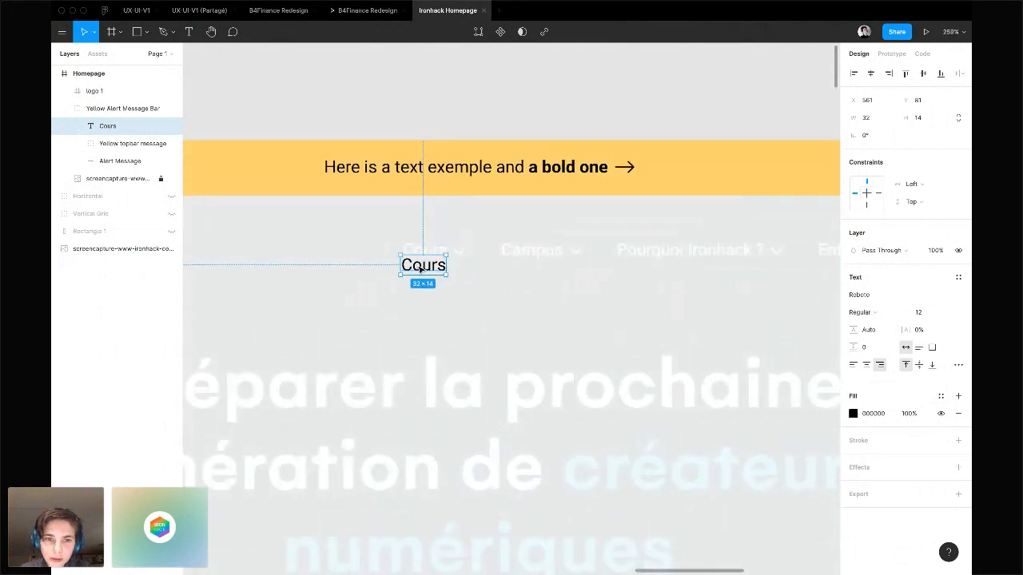
left_click_drag(420, 269, 420, 269)
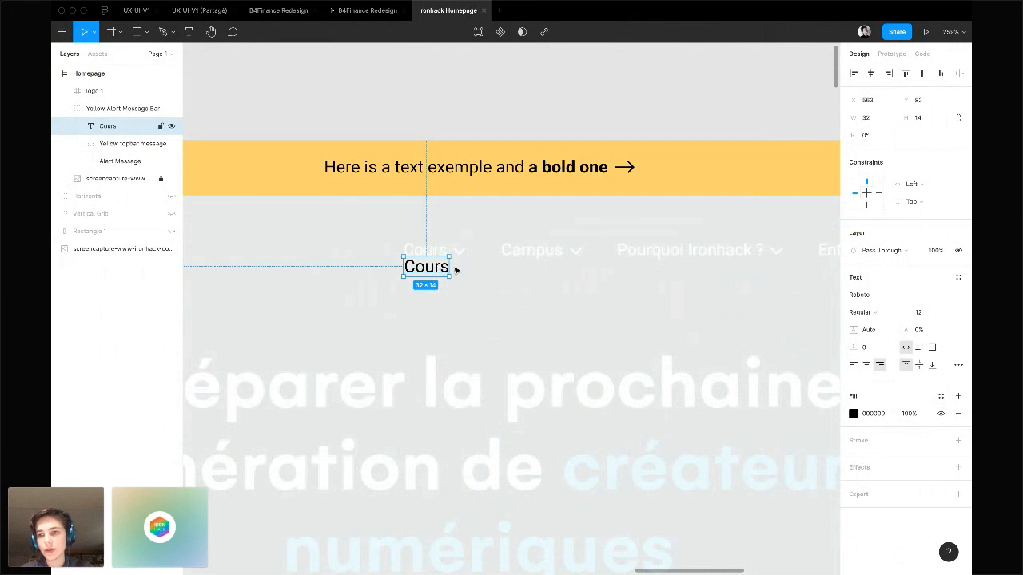
left_click(928, 316)
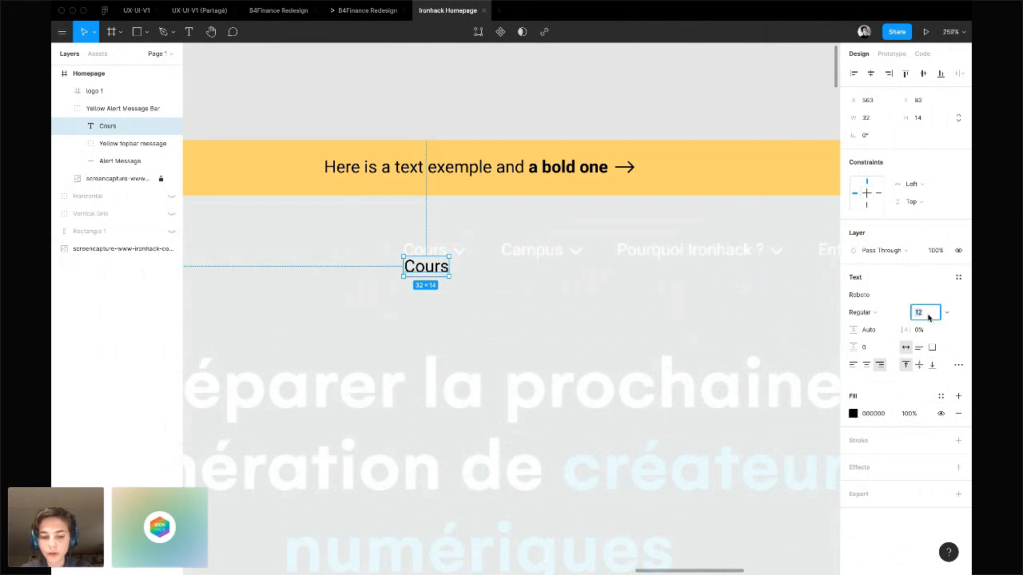
key("Return")
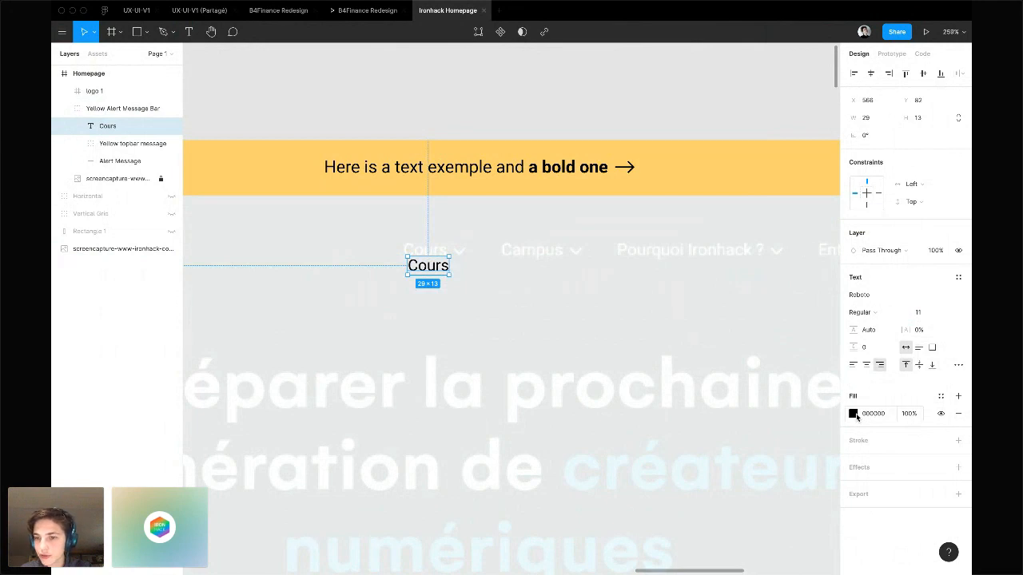
Recolor the "Cours" text's fill from the color picker to white, FFFFFF
left_click(853, 413)
left_click(783, 350)
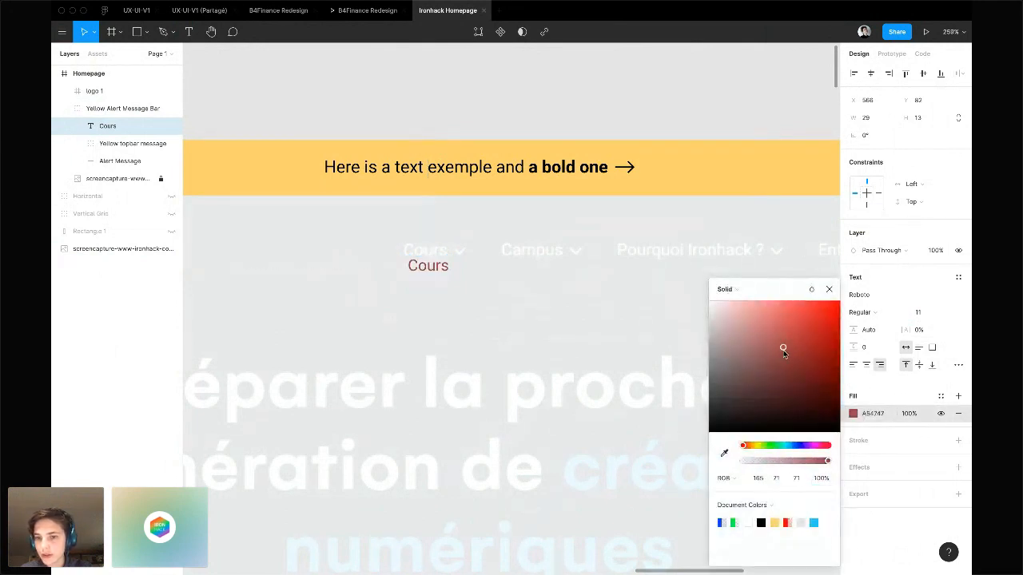
mouse_move(783, 351)
left_mouse_down()
mouse_move(705, 302)
mouse_move(743, 342)
mouse_move(753, 344)
mouse_move(555, 203)
mouse_move(566, 207)
left_mouse_up()
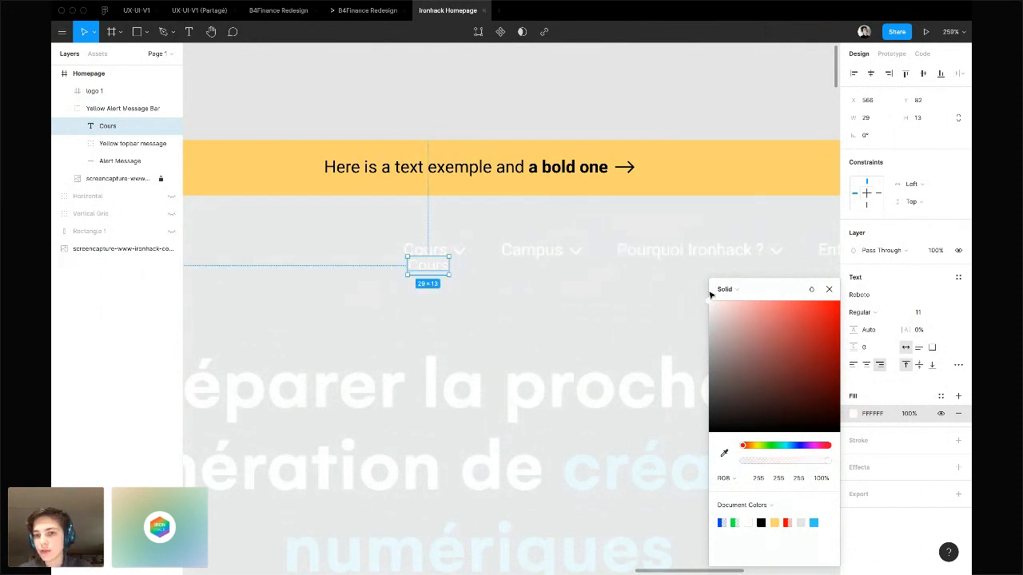
left_click(829, 289)
Try to set the "Cours" text's fill by entering the color name "white" as its hex value
left_click(871, 414)
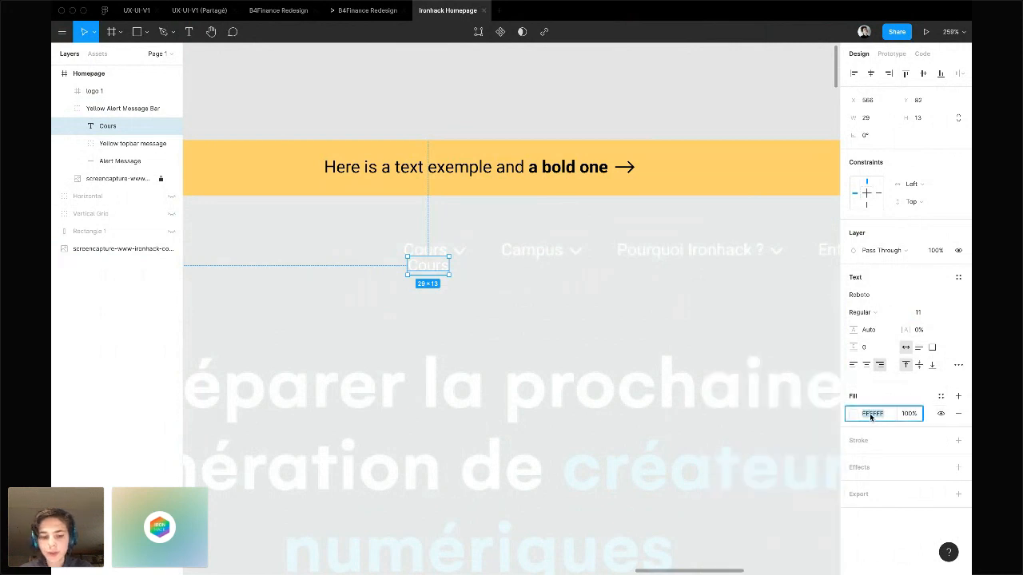
type("white")
key("Return")
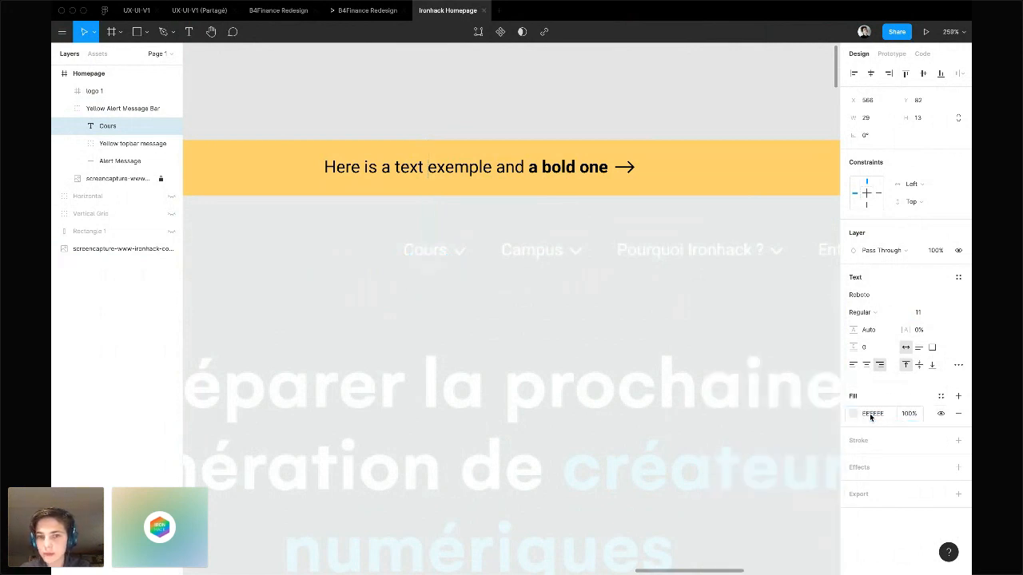
left_click(871, 414)
type("white")
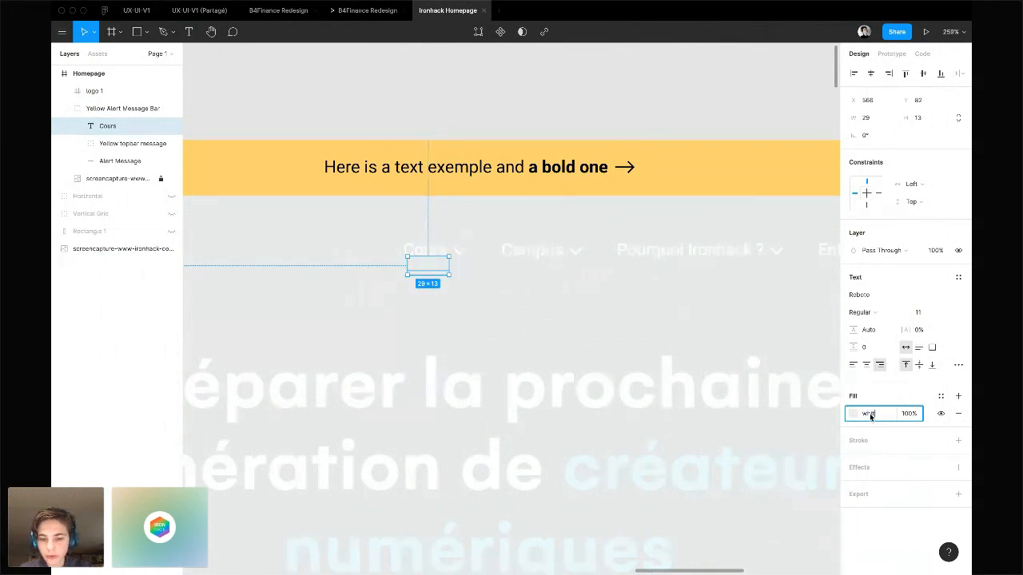
key("Return")
Set the "Cours" text's fill to the grey hex value BBBBBB
left_click(871, 415)
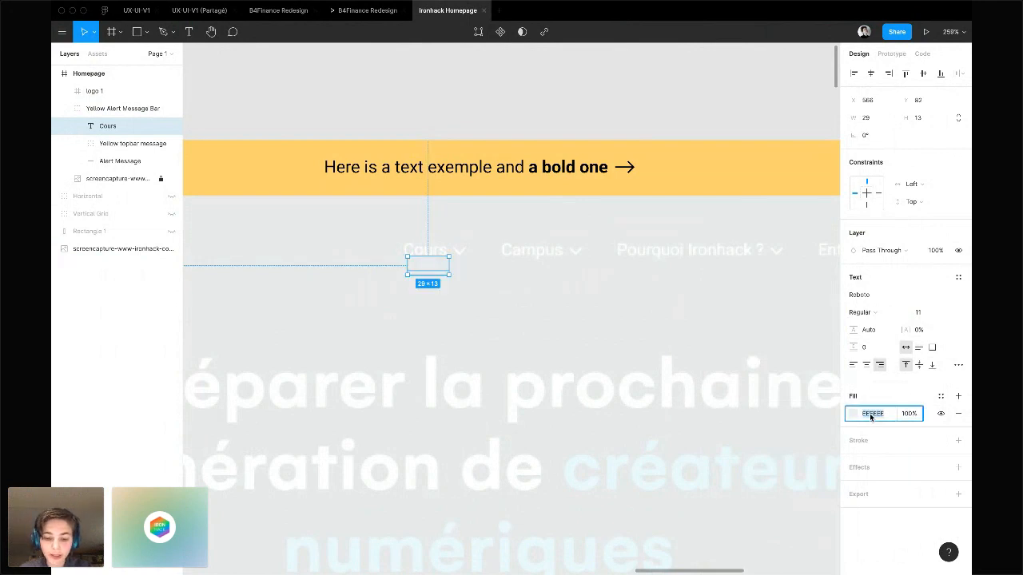
type("bbbbbb")
key("Return")
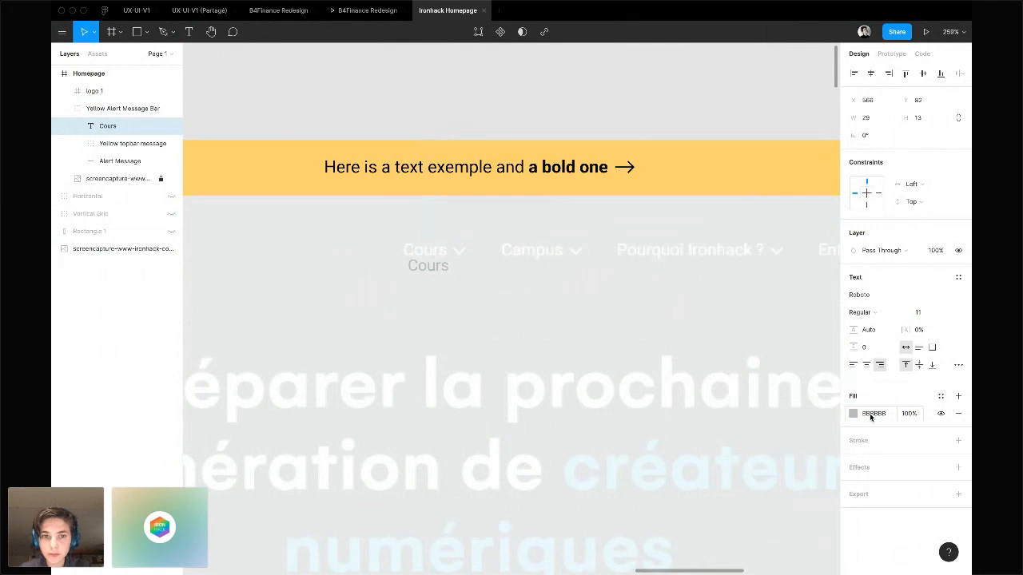
Set the "Cours" text's fill to the hex value FFFFFF
left_click(871, 415)
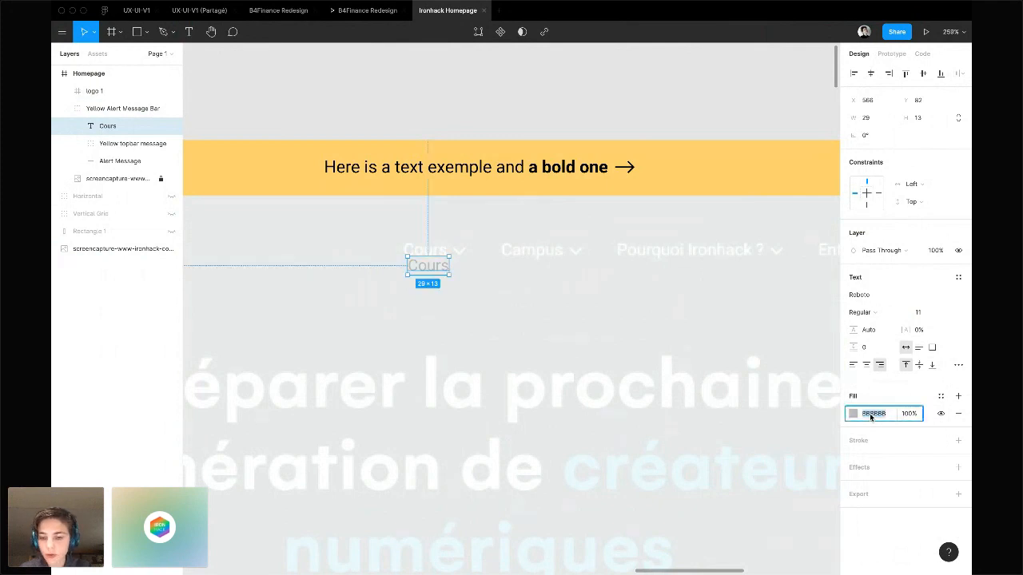
type("c")
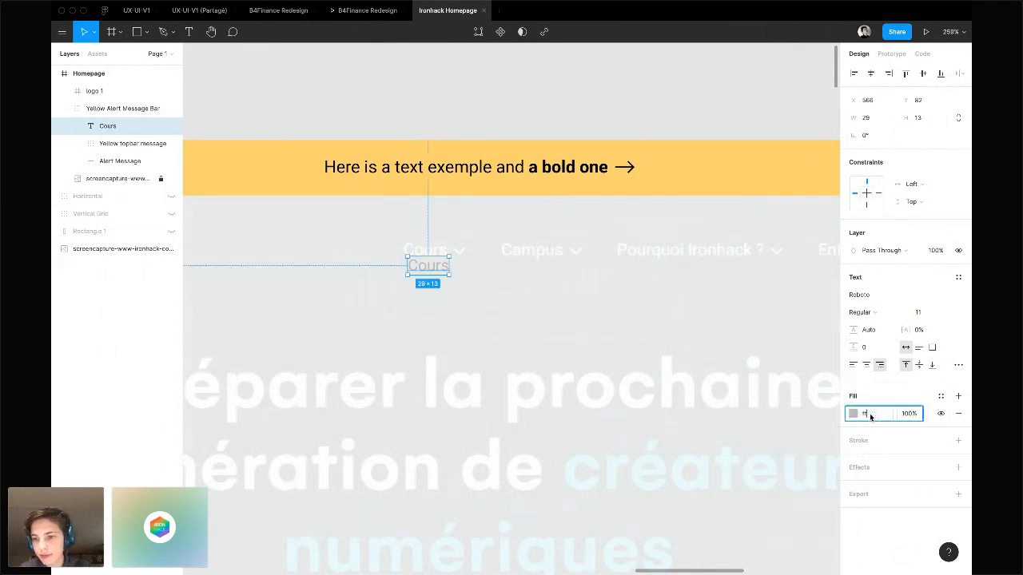
type("c")
key("Return")
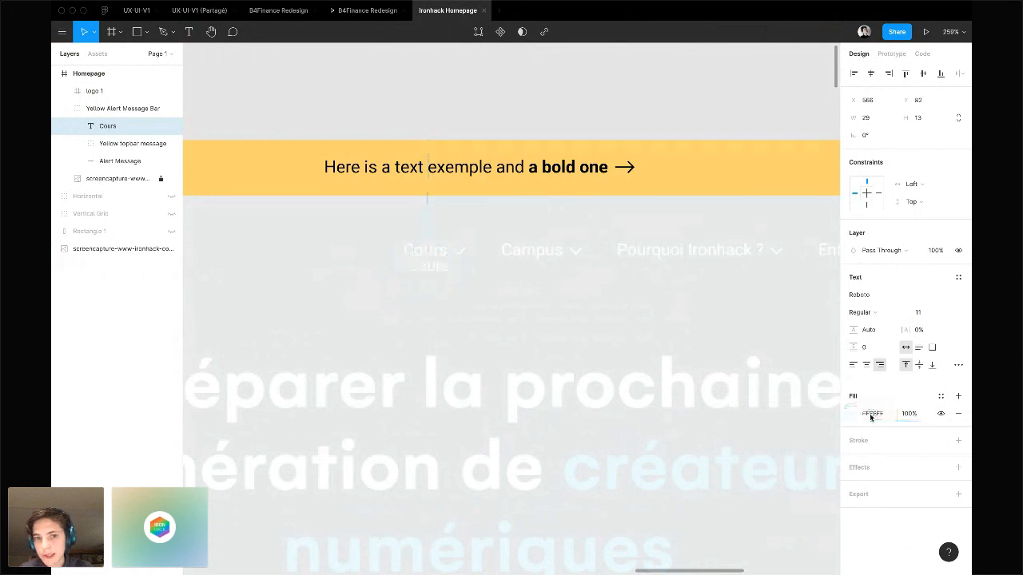
Move the "Cours" text to about X 562, Y 104, beneath the reference Cours link
scroll(407, 260, "up", 5)
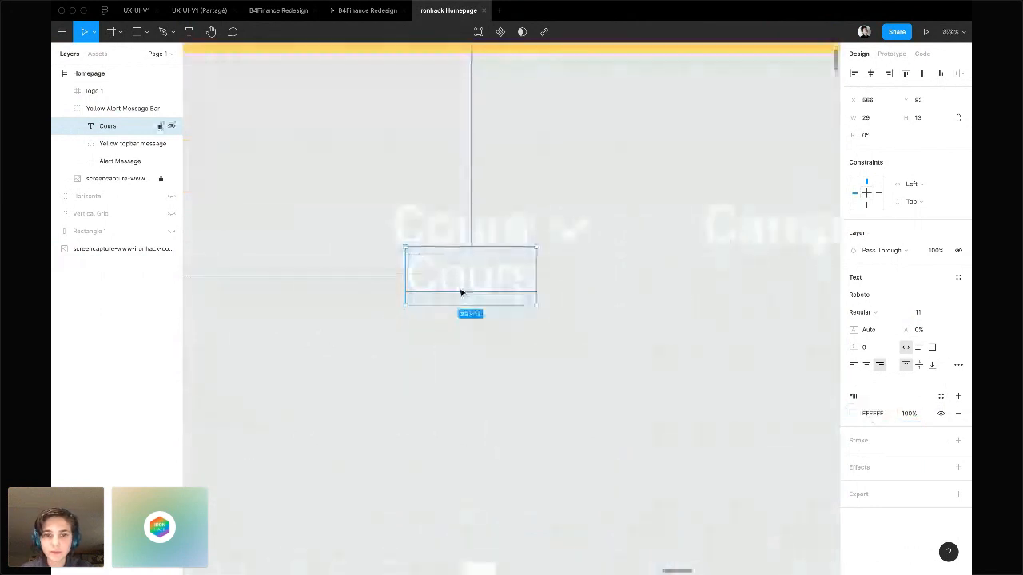
left_click_drag(461, 293, 447, 291)
left_click_drag(450, 253, 445, 393)
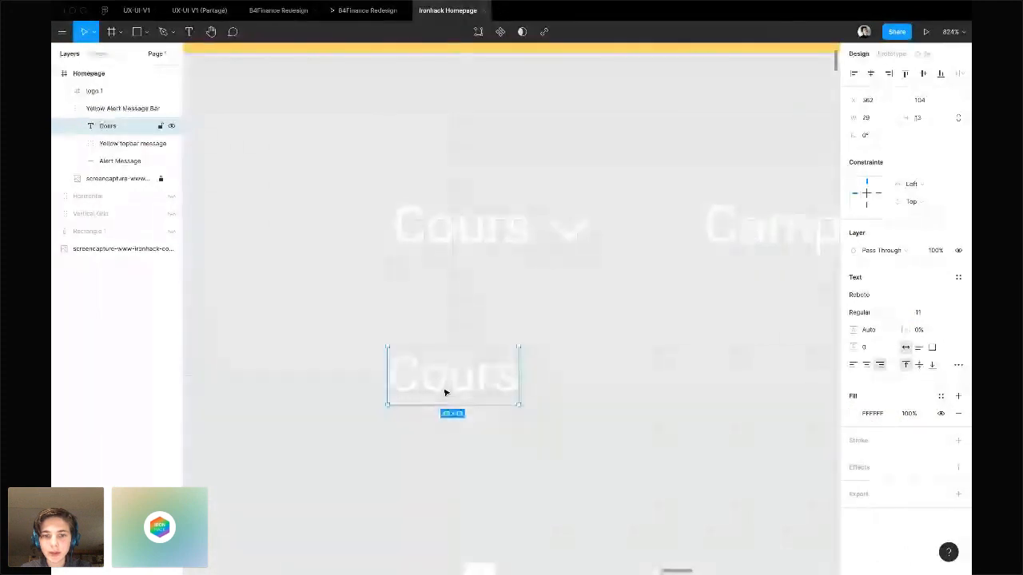
Duplicate the "Cours" text beside the original at Y 104 and change the copy's text to "Campus"
scroll(445, 392, "down", 5)
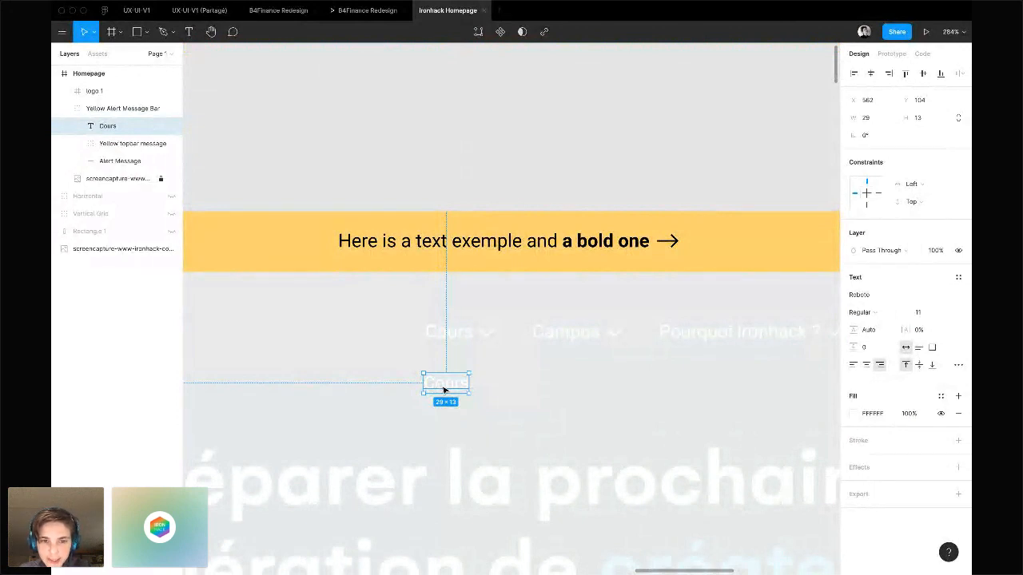
left_click_drag(445, 388, 501, 389)
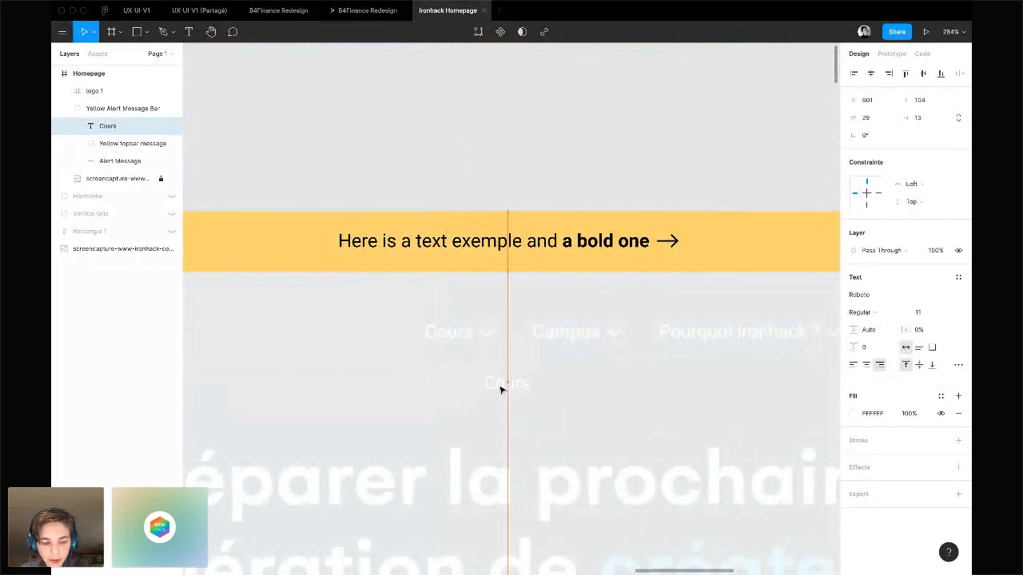
key("alt")
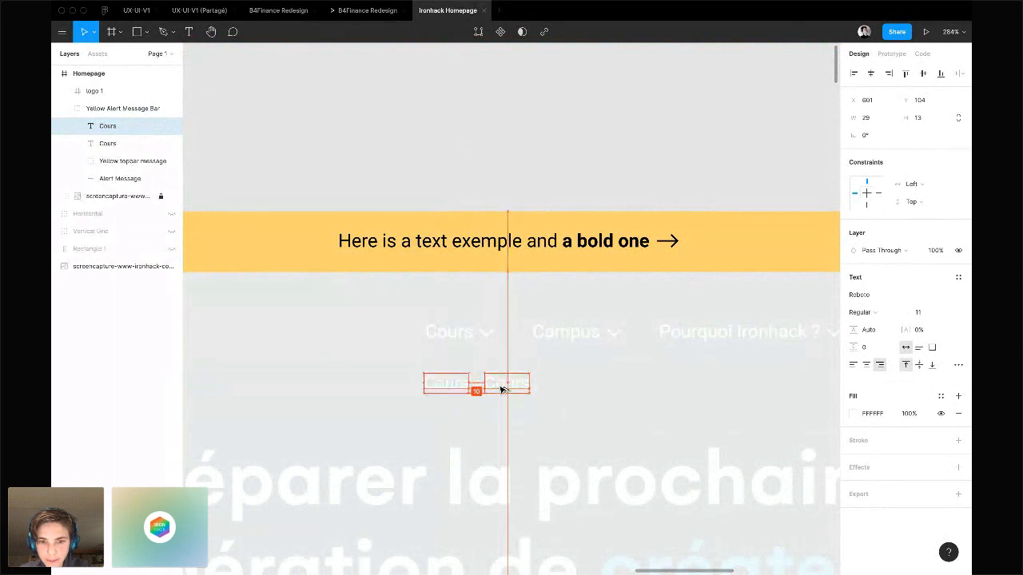
left_click_drag(502, 390, 531, 391)
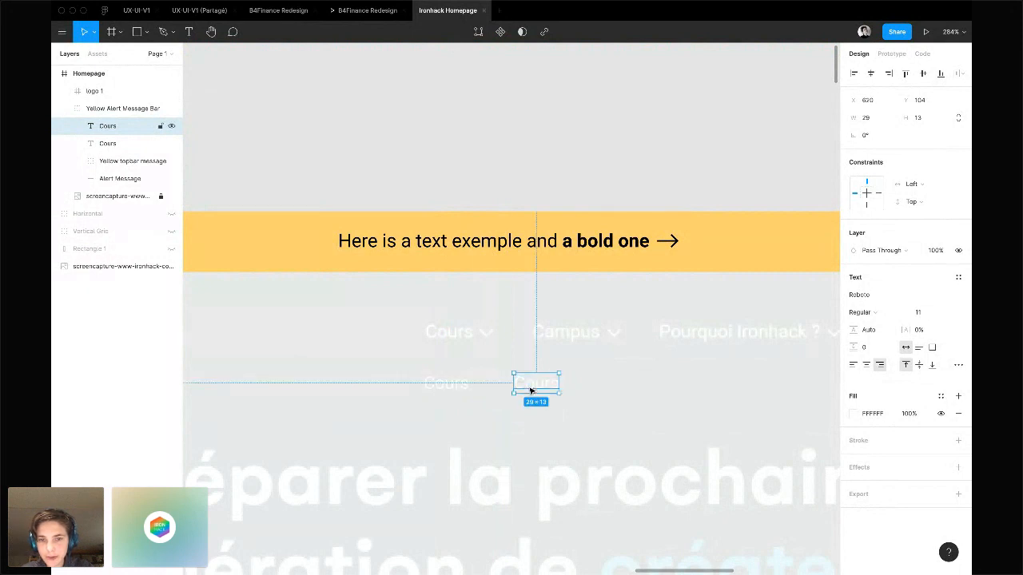
double_click(530, 391)
type("Cam")
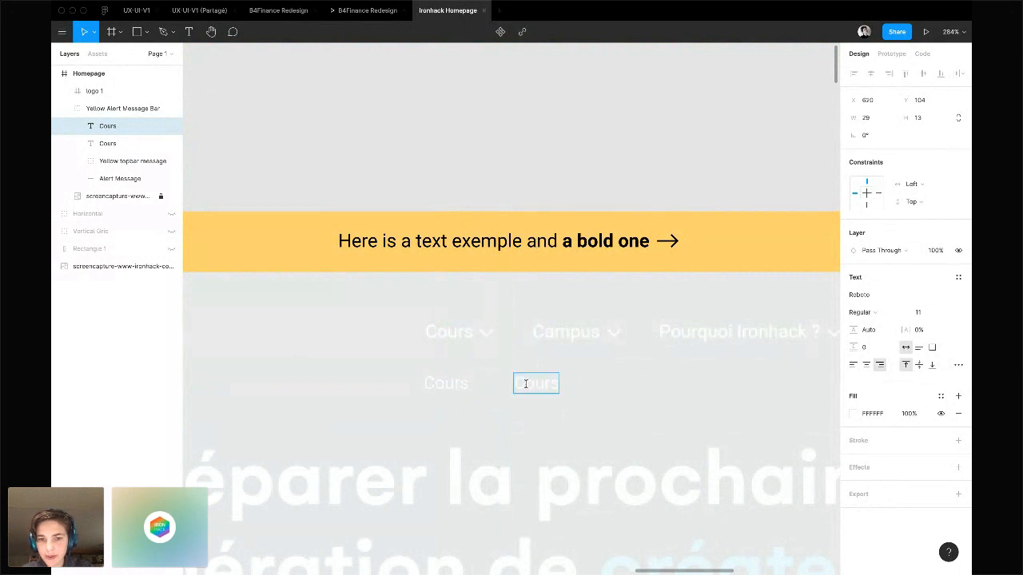
type("pus")
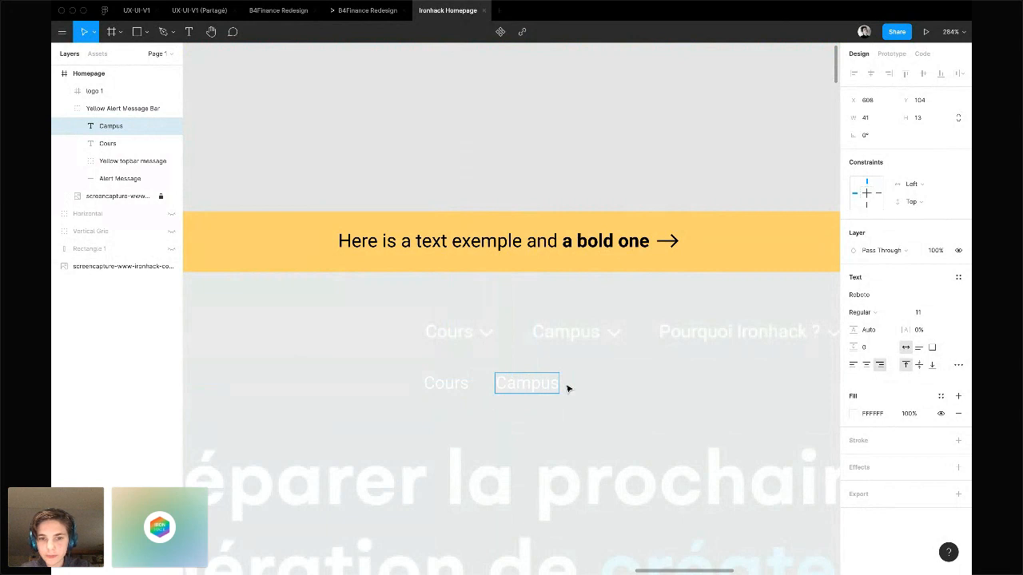
key("Escape")
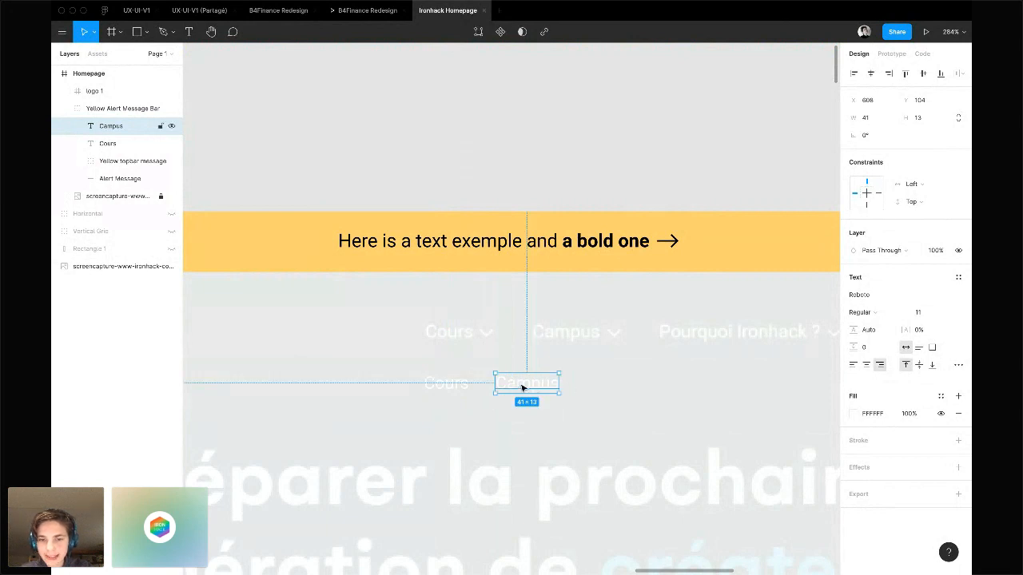
Duplicate the "Campus" text, change the copy to "Pourquoi Ironhack ?" and place it at about X 663, Y 104
left_click_drag(528, 387, 602, 388)
double_click(603, 387)
type("Po")
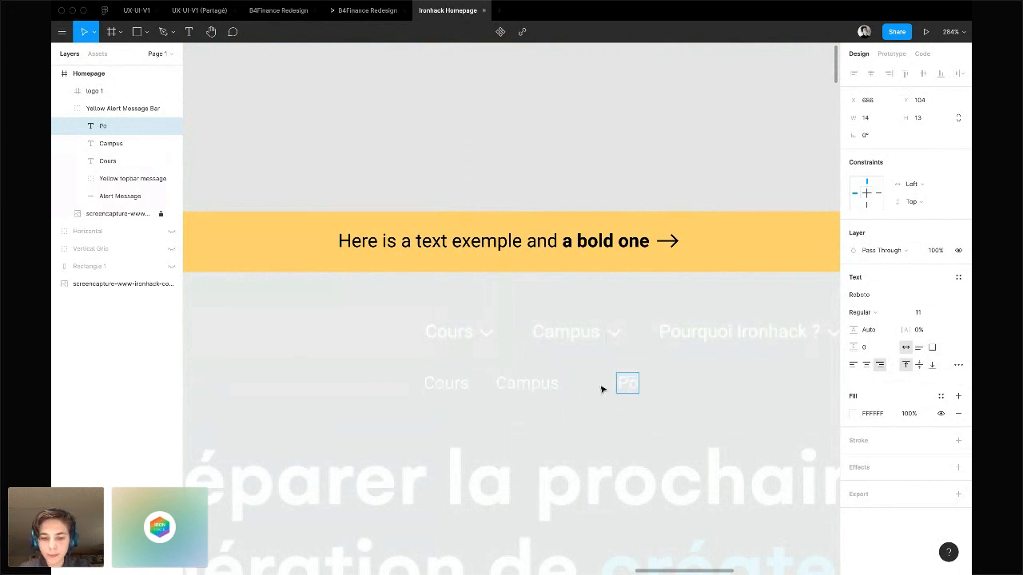
type("urquoi Ironhack")
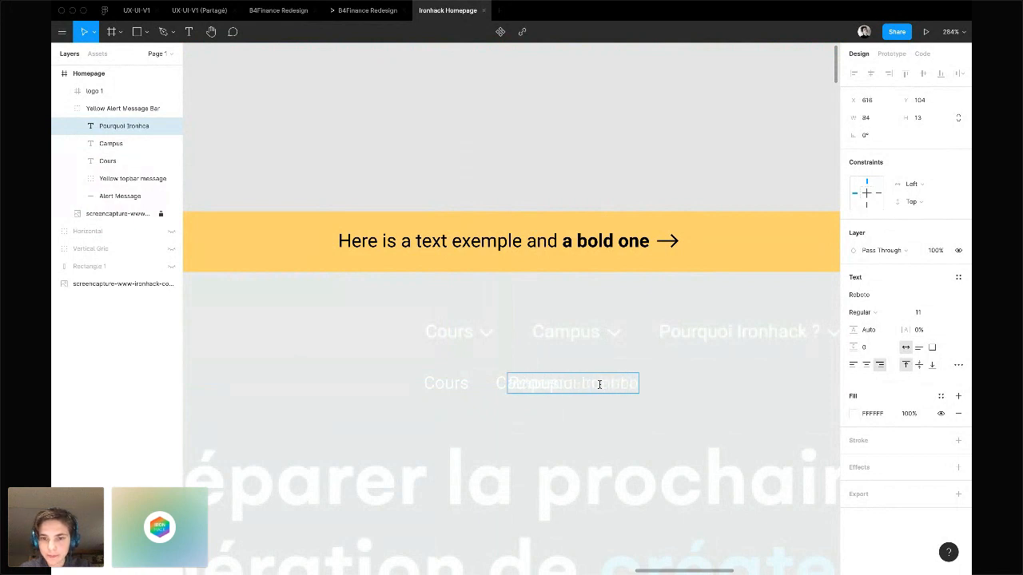
key("BackSpace")
key("BackSpace")
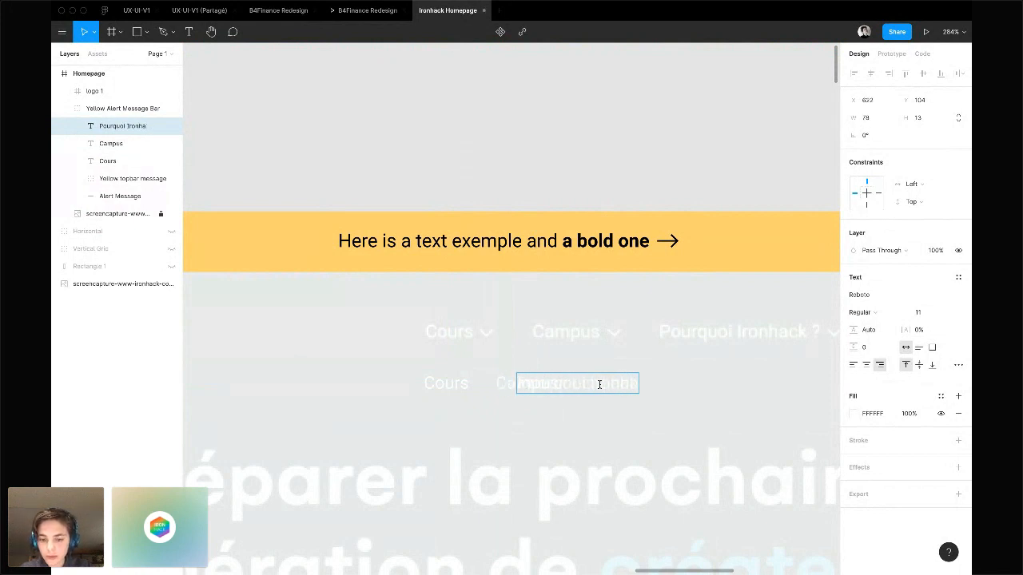
type("ck ?")
key("Escape")
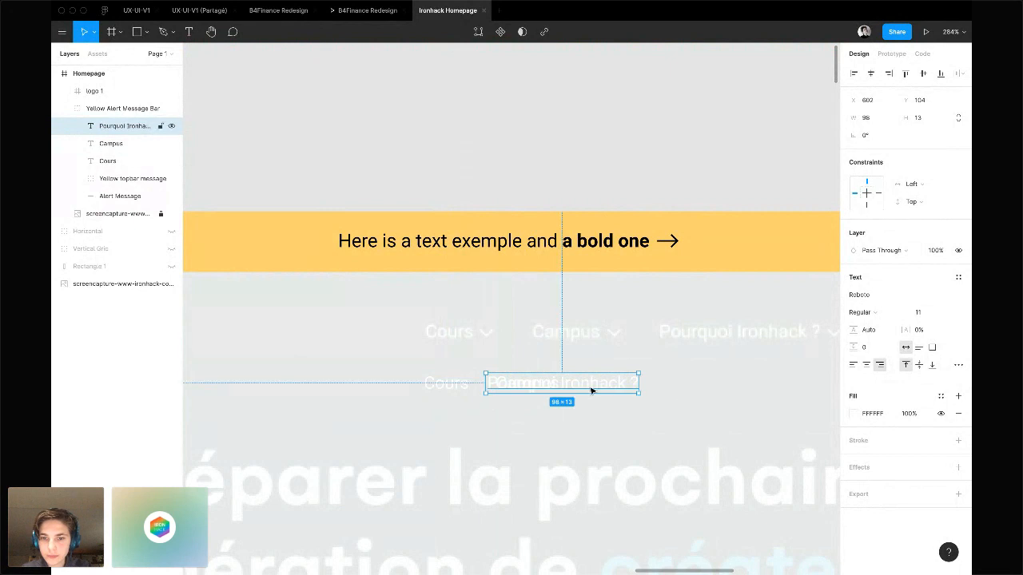
left_click_drag(593, 391, 687, 393)
scroll(680, 388, "right", 5)
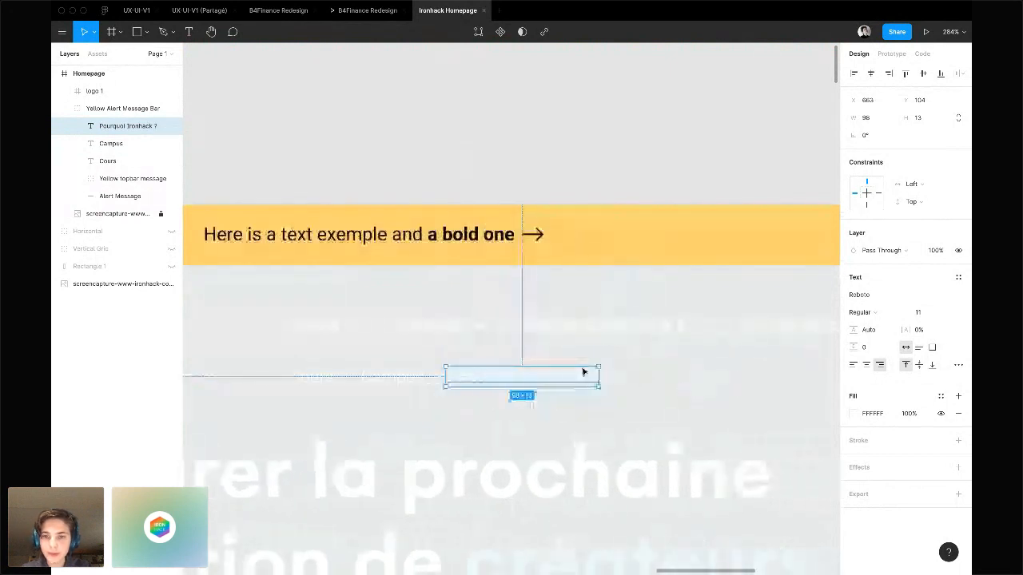
Duplicate the "Pourquoi Ironhack ?" text further along the row and change the copy's text to "Entreprises"
left_click_drag(571, 383, 736, 386)
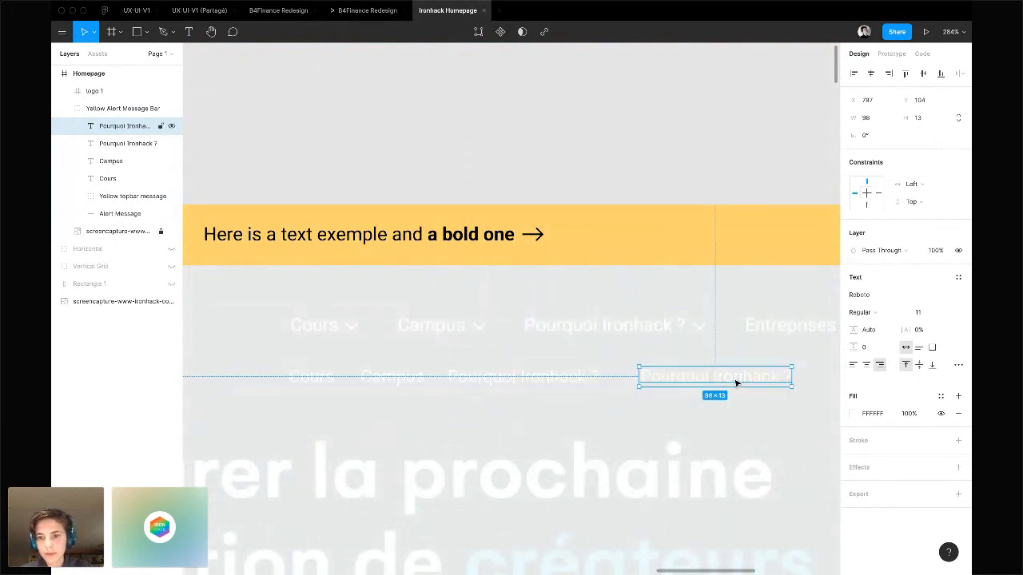
double_click(736, 384)
type("Entrepr")
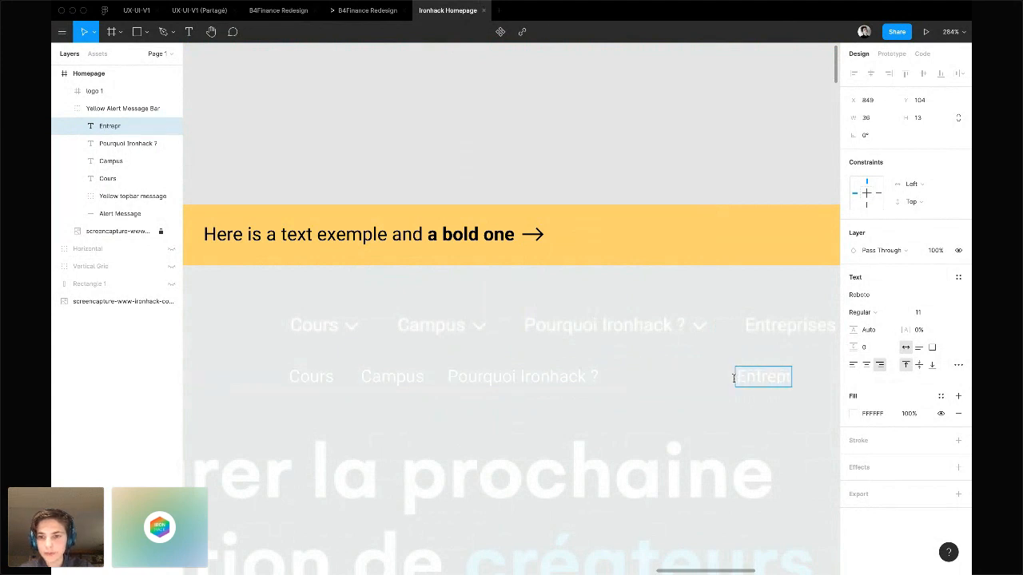
type("ises")
key("Escape")
scroll(779, 436, "down", 5)
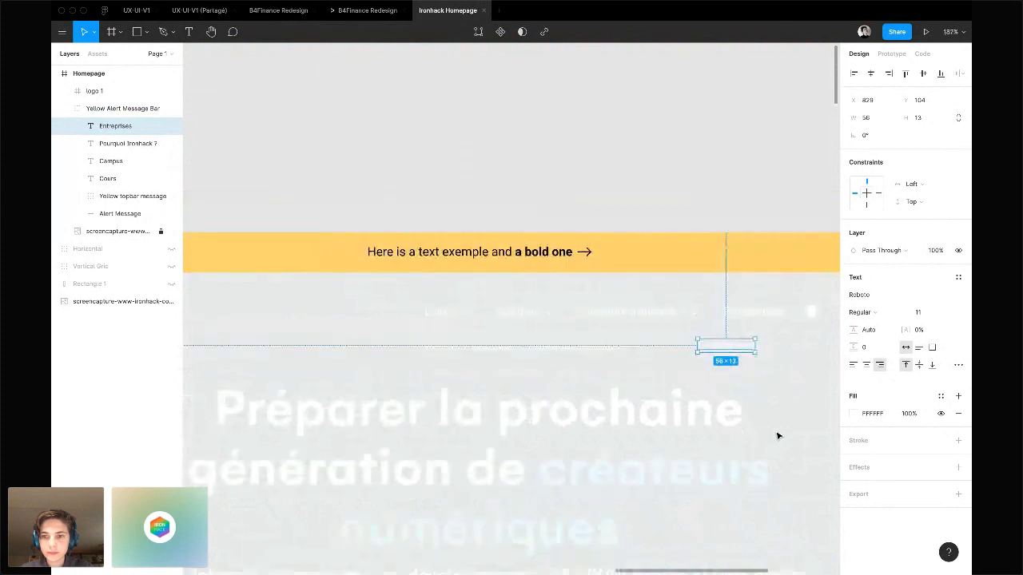
scroll(779, 435, "right", 3)
scroll(779, 435, "down", 2)
Clear the selection, check the latest attendee messages in the Crowdcast chat, and return to Figma
left_click(678, 389)
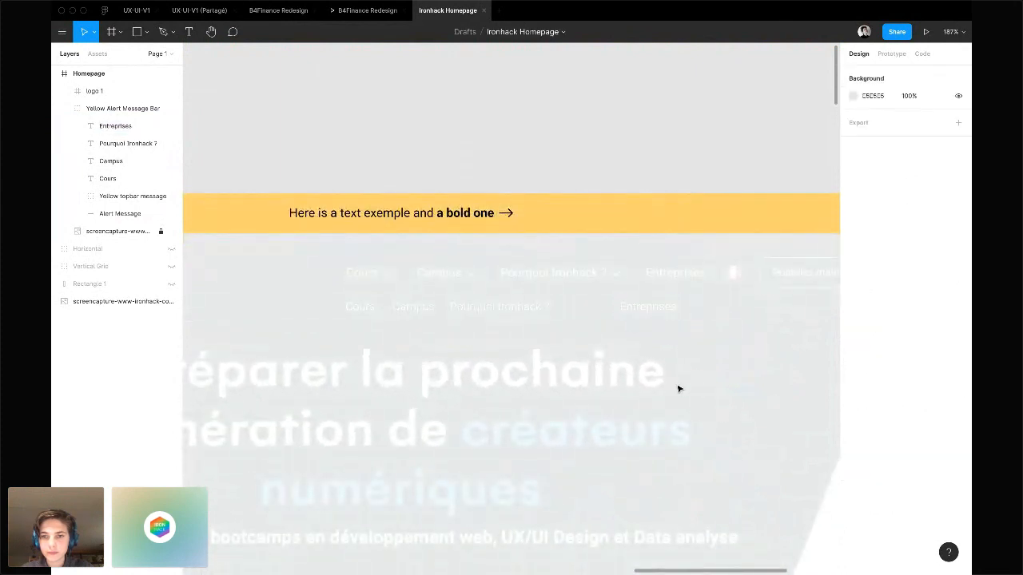
key("ctrl+Right")
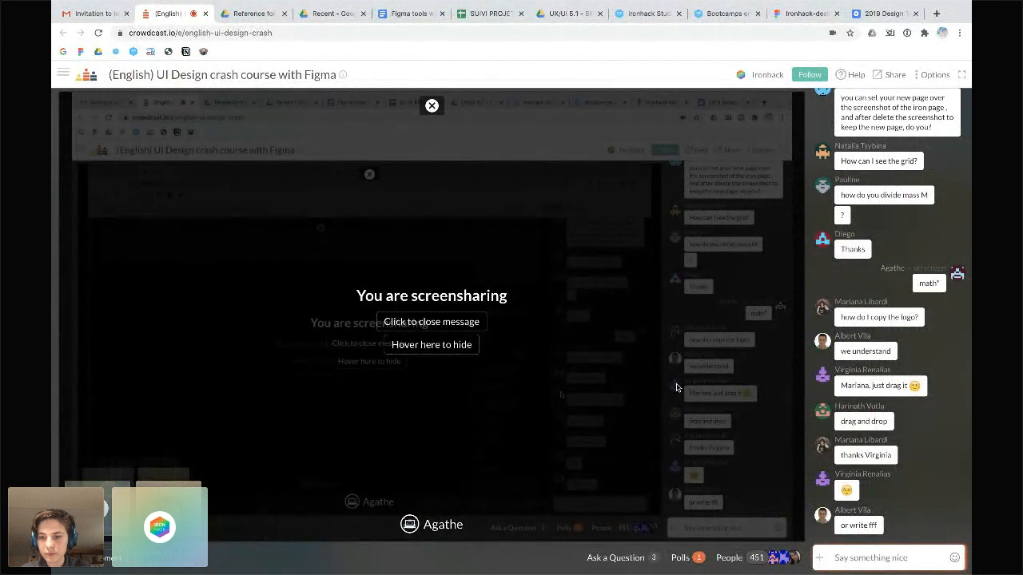
key("ctrl+Left")
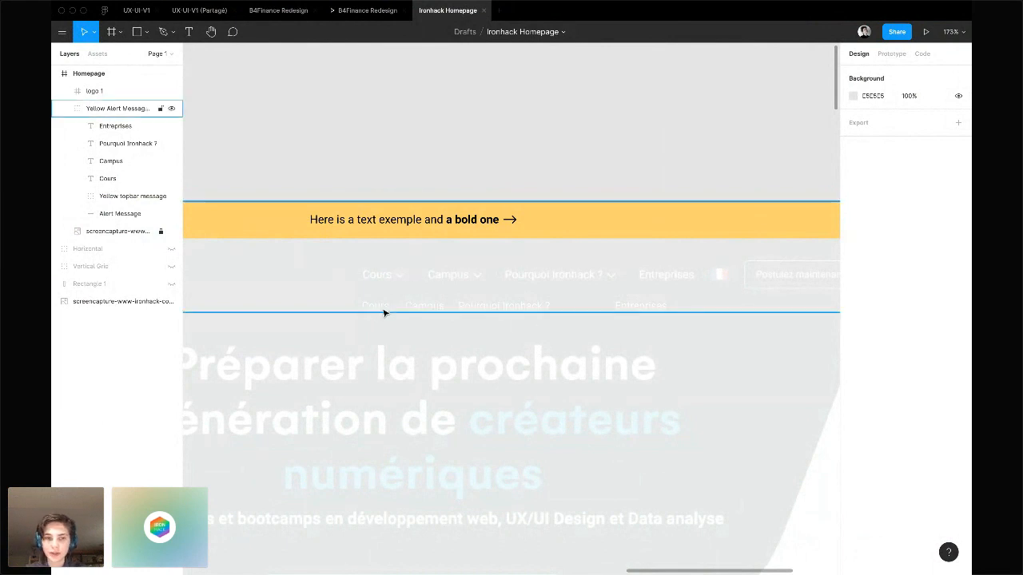
Take the "Cours" text out of the Yellow Alert Message Bar group, placing one at X 562, Y 96 in the Homepage frame and another above it
left_click(381, 310)
scroll(493, 385, "down", 5)
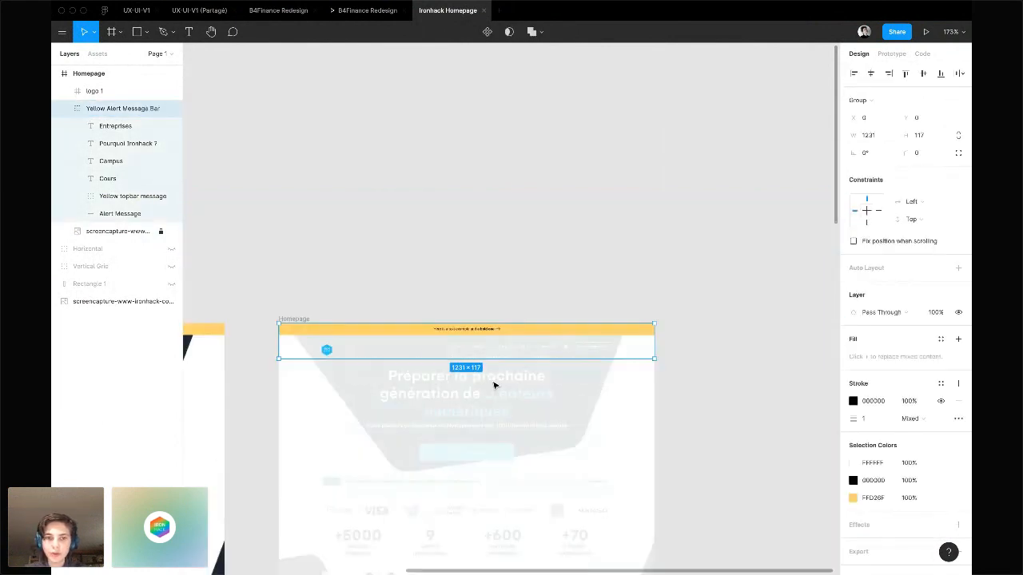
scroll(493, 385, "up", 5)
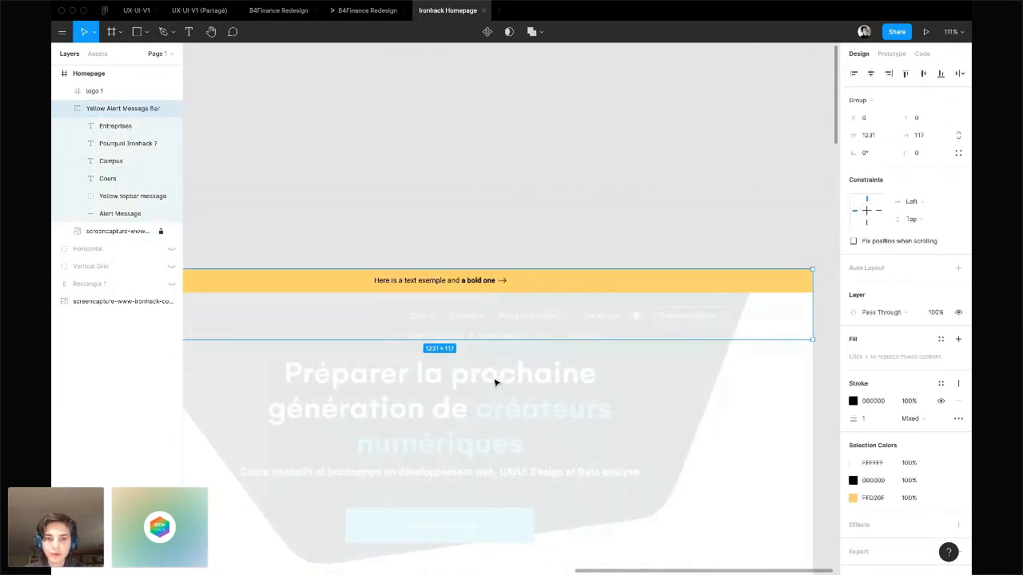
double_click(414, 339)
mouse_move(414, 339)
left_mouse_down()
mouse_move(432, 226)
mouse_move(416, 344)
mouse_move(416, 334)
left_mouse_up()
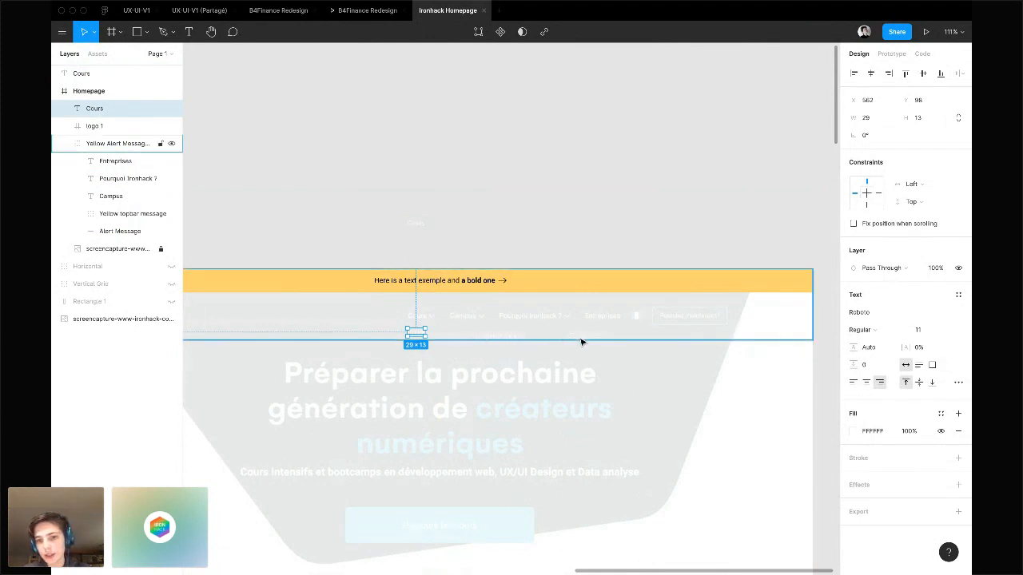
Switch to the Crowdcast chat and post the message "Drag + Option button = duplicate content"
scroll(599, 340, "up", 2)
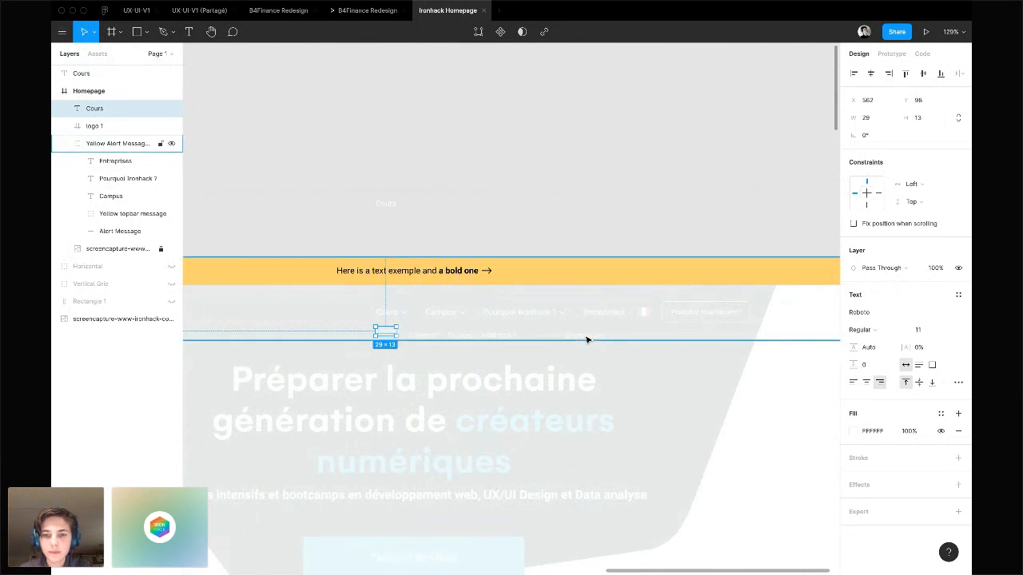
key("ctrl+Right")
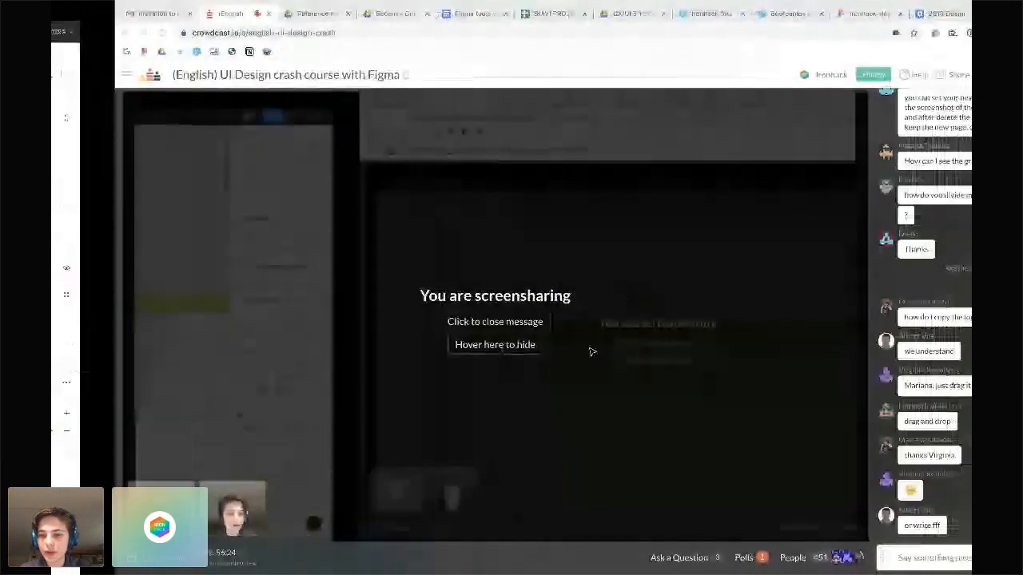
left_click(854, 560)
type("Drag")
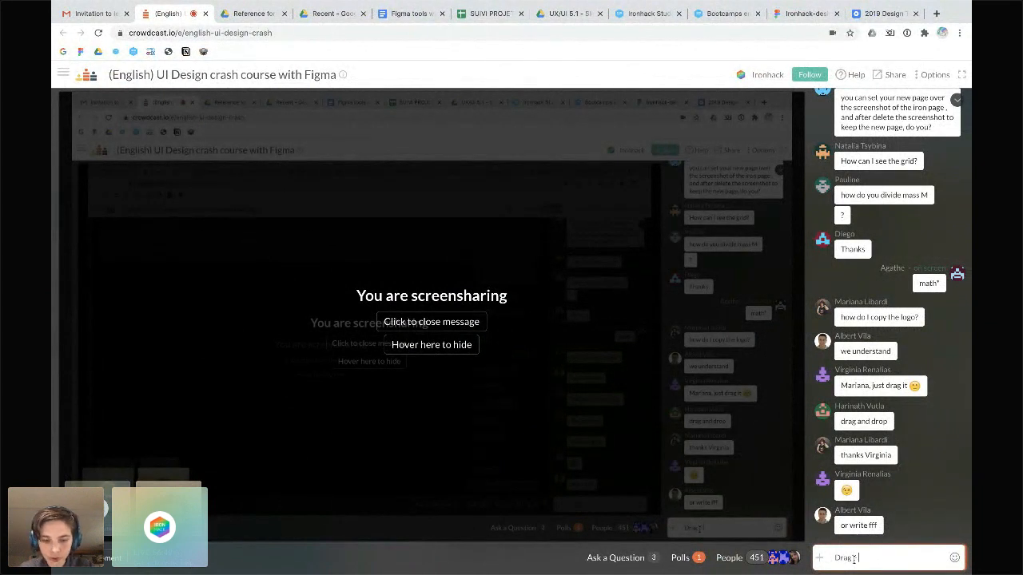
type(" Option")
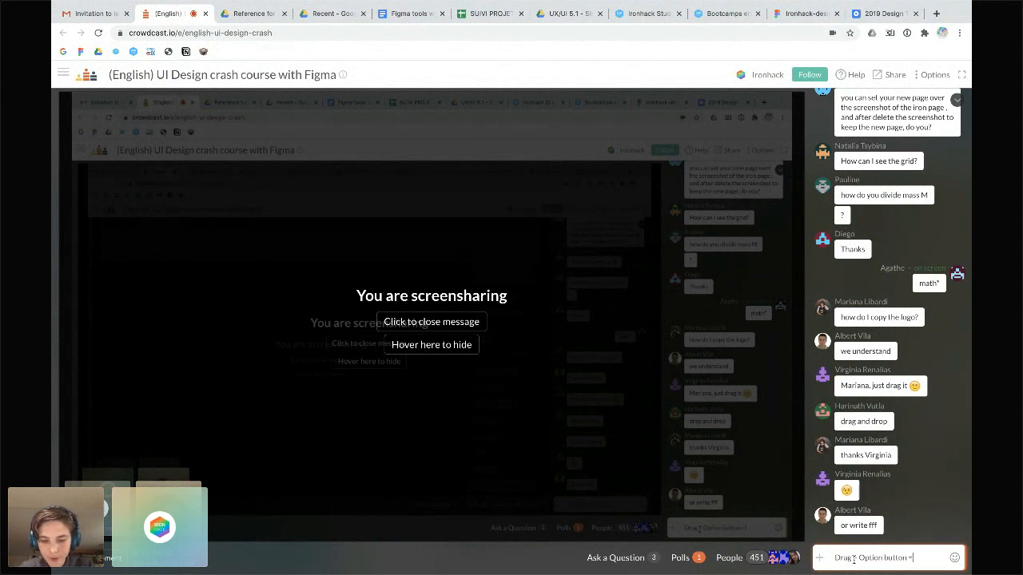
type("button = duplicate content")
key("Return")
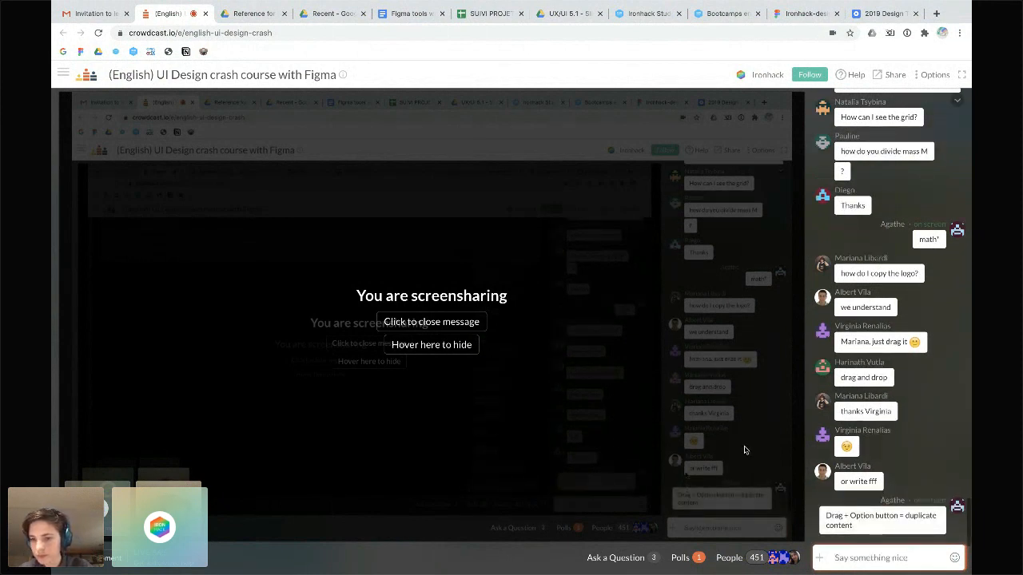
Return to Figma and move the "Cours" text down to Y 104, in line with the other navigation links
key("super+Tab")
scroll(630, 363, "down", 3)
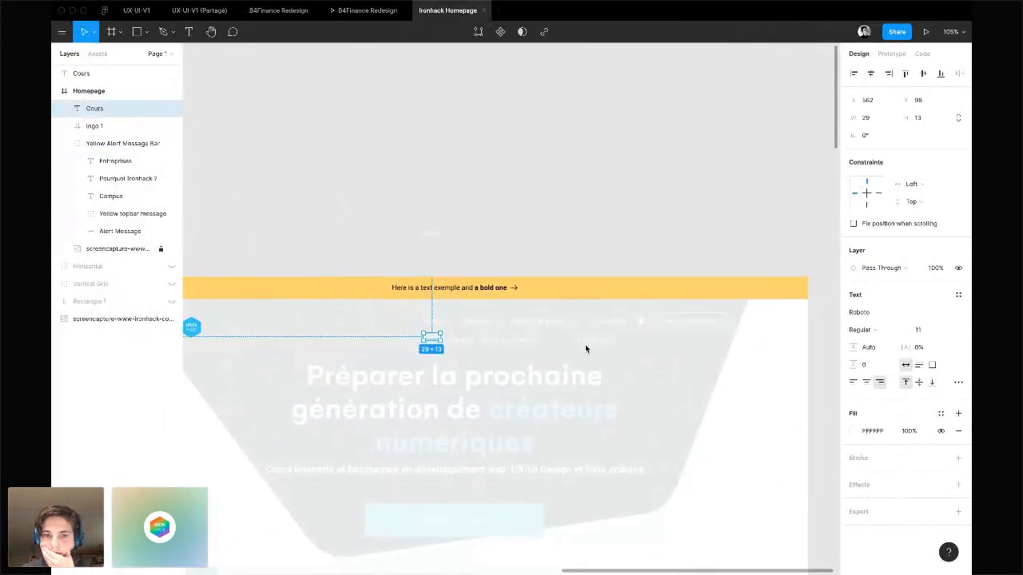
scroll(430, 339, "up", 5)
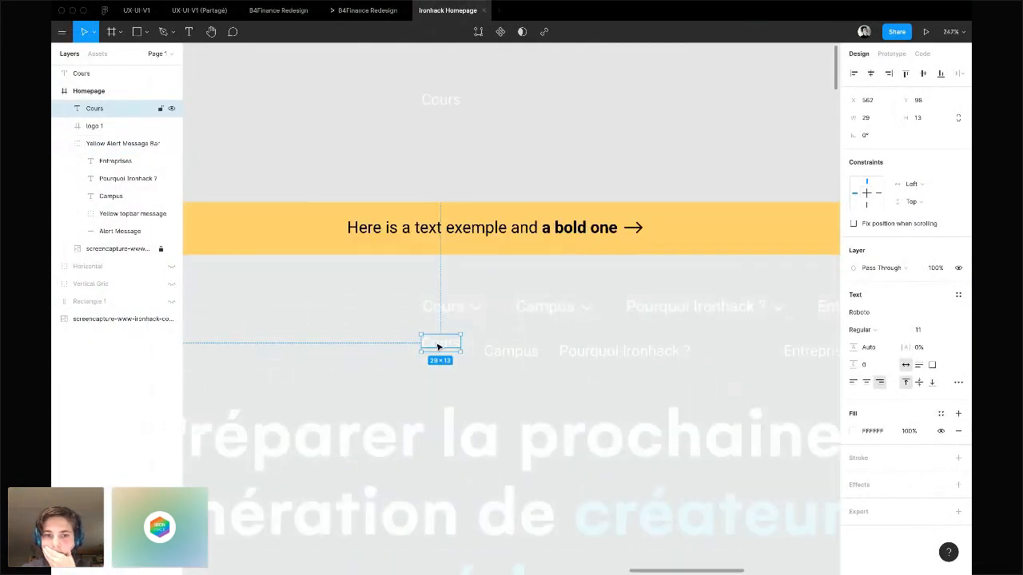
left_click_drag(434, 344, 439, 357)
scroll(489, 381, "right", 3)
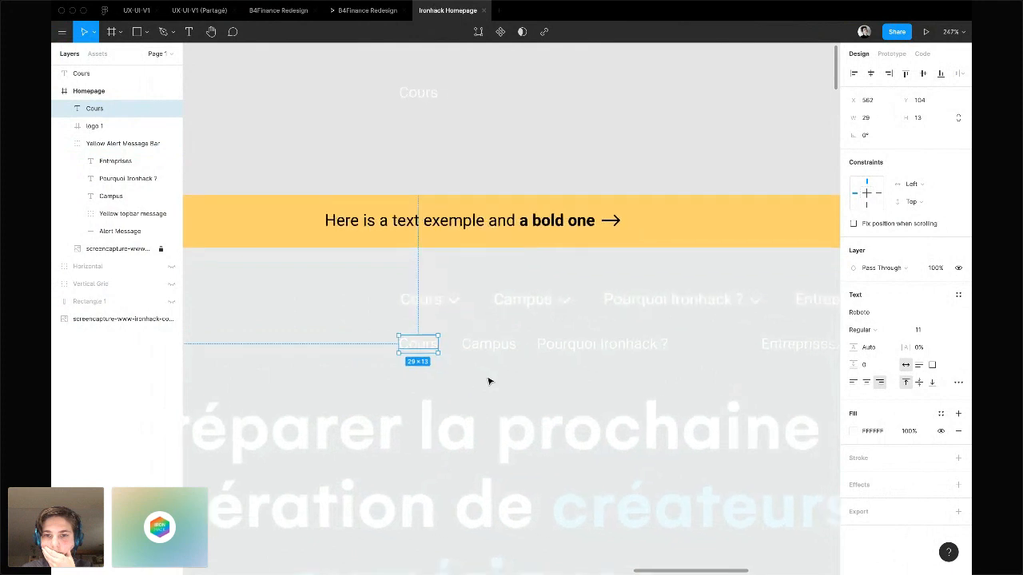
Draw a rectangle about 158 × 44 below the "Postulez maintenant !" button and place it at about X 948, Y 121
scroll(488, 381, "right", 8)
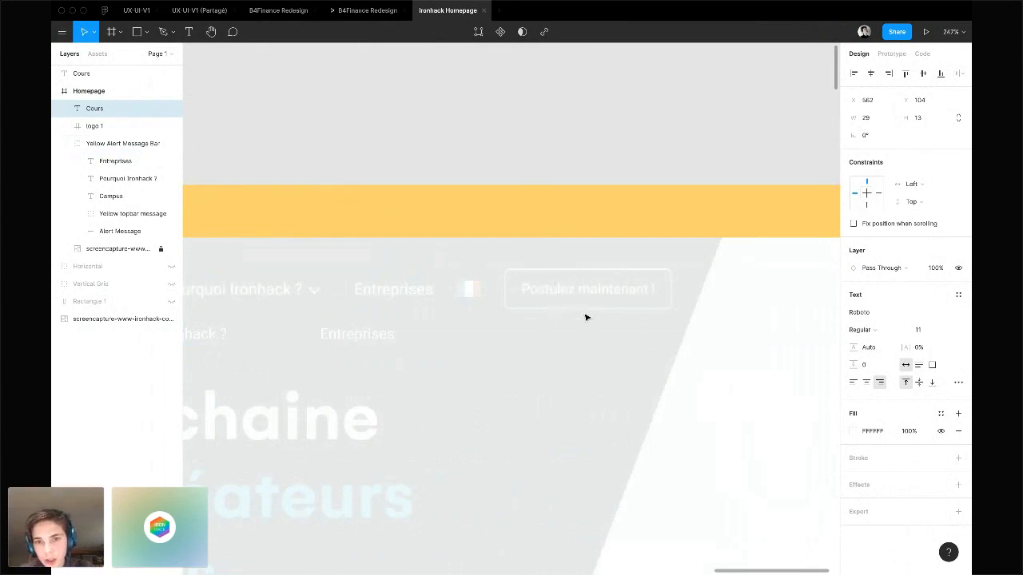
key("r")
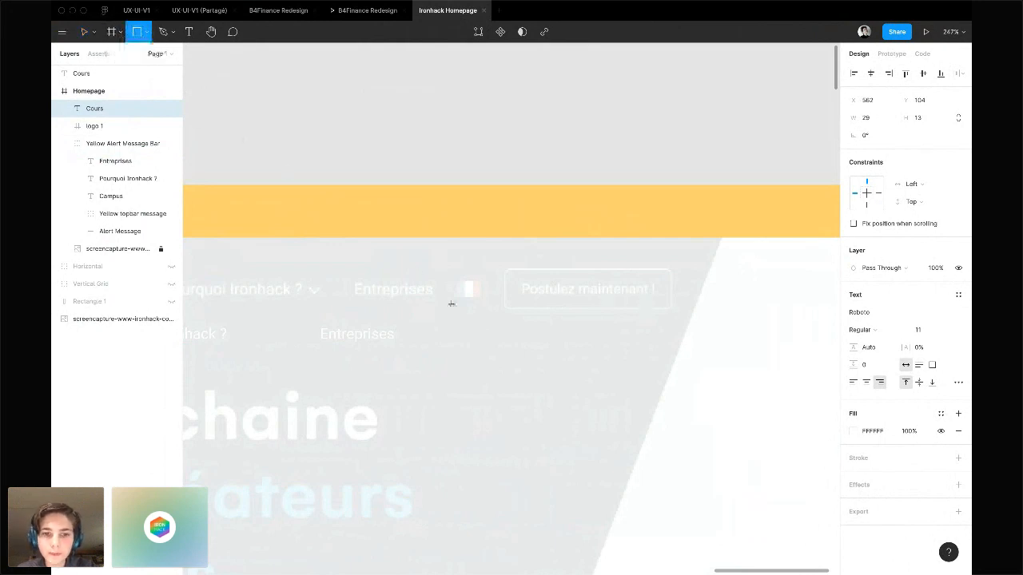
left_click_drag(432, 304, 648, 364)
left_click_drag(585, 348, 630, 394)
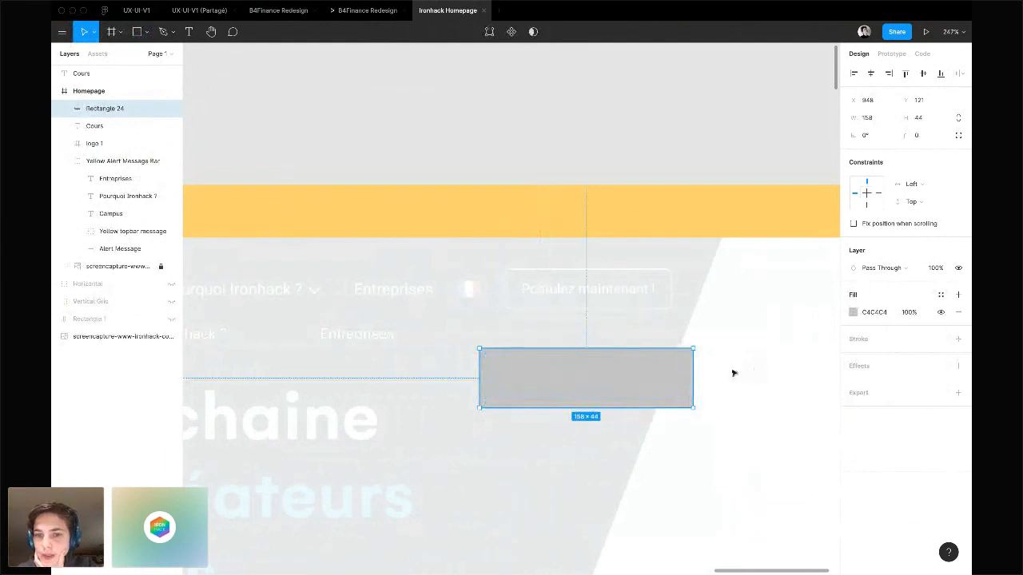
Draw a background rectangle about 1191 × 381 over the header and move its layer directly above the locked screenshot in the Homepage frame
scroll(747, 133, "down", 5)
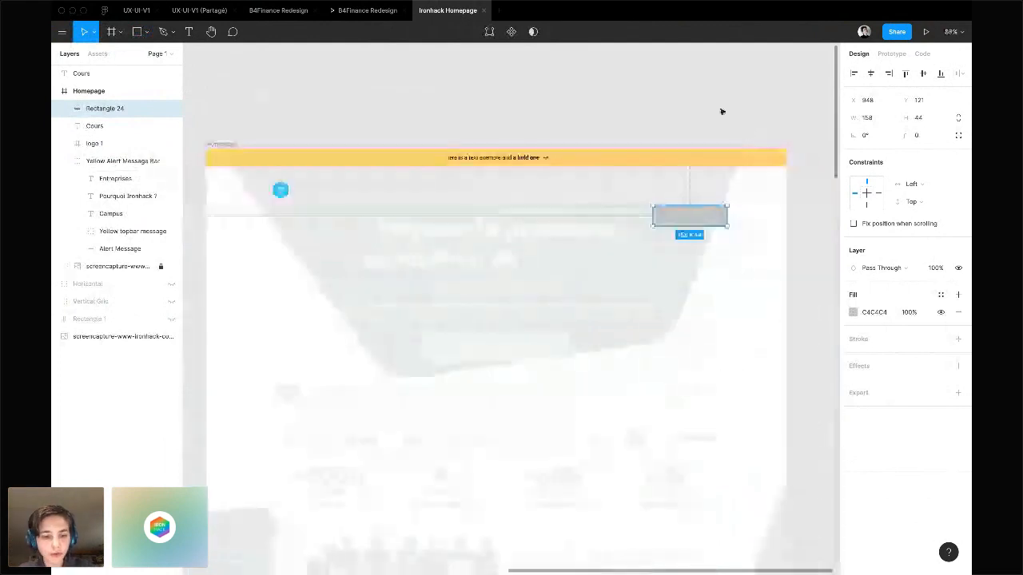
left_click(722, 112)
key("r")
mouse_move(238, 124)
left_mouse_down()
mouse_move(752, 314)
mouse_move(718, 304)
left_mouse_up()
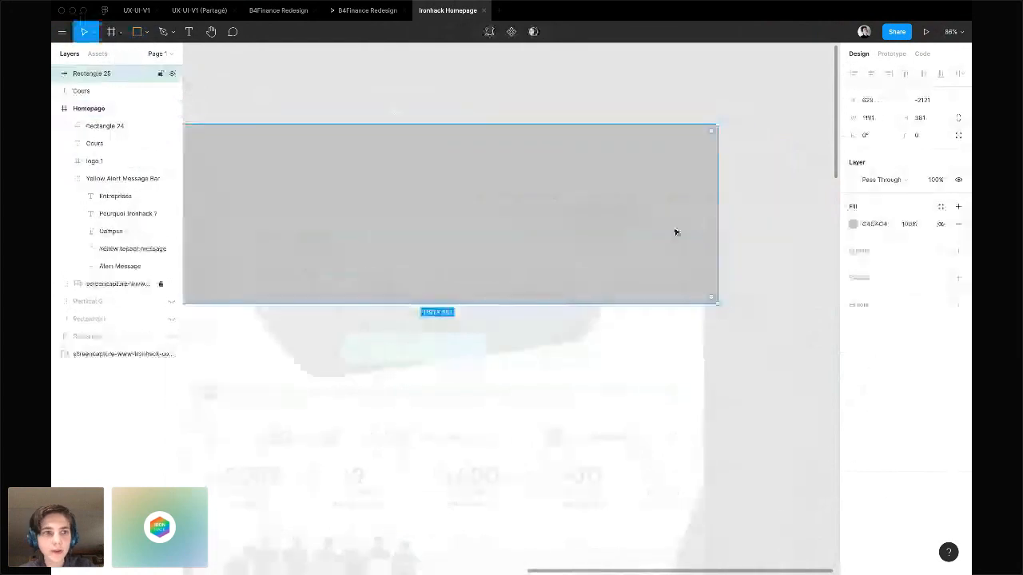
left_click_drag(100, 74, 96, 265)
left_click_drag(434, 238, 97, 266)
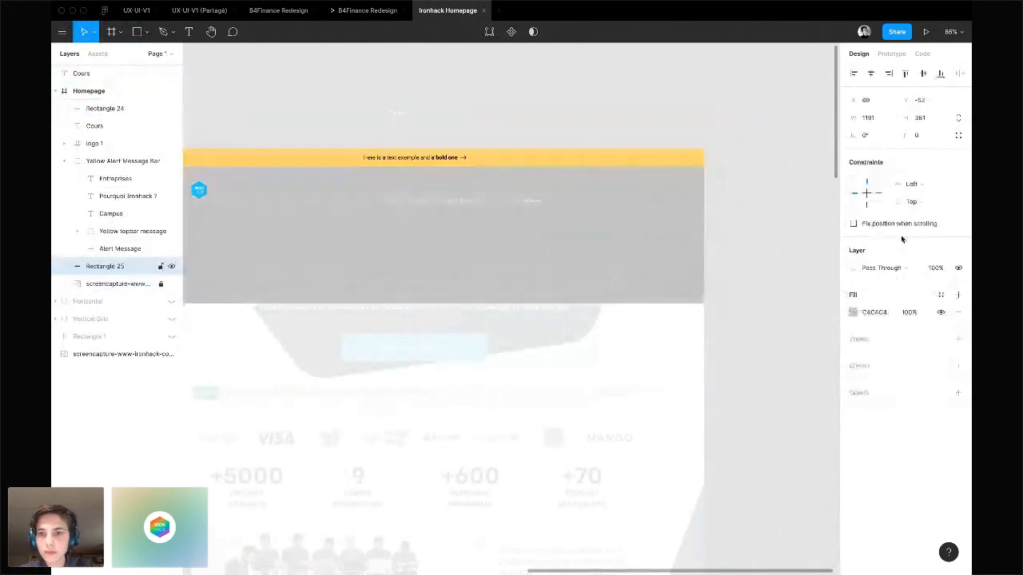
Change the header background rectangle's fill to a dark brown of about RGB 70, 58, 58
left_click(853, 311)
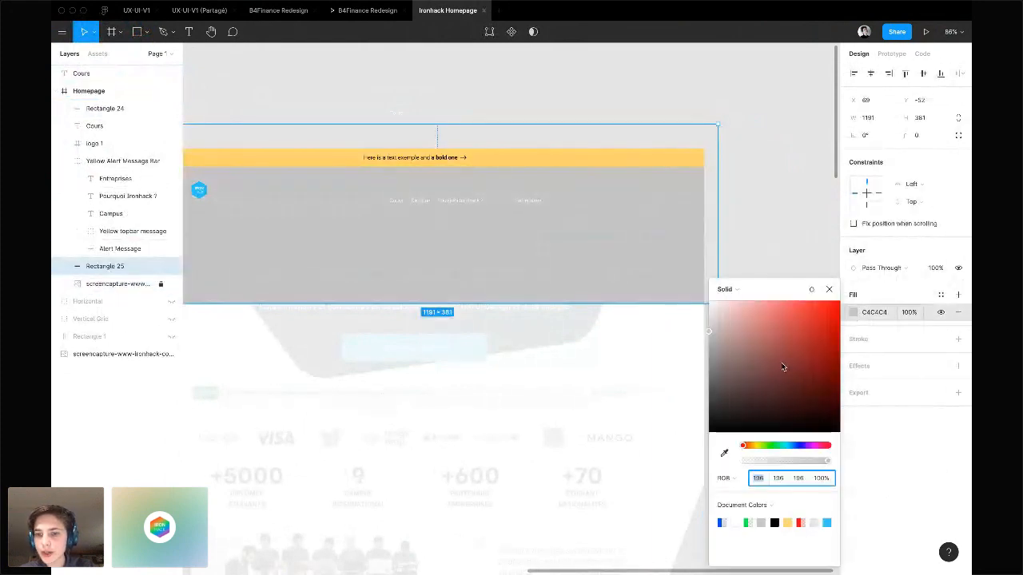
left_click(823, 321)
left_click(831, 192)
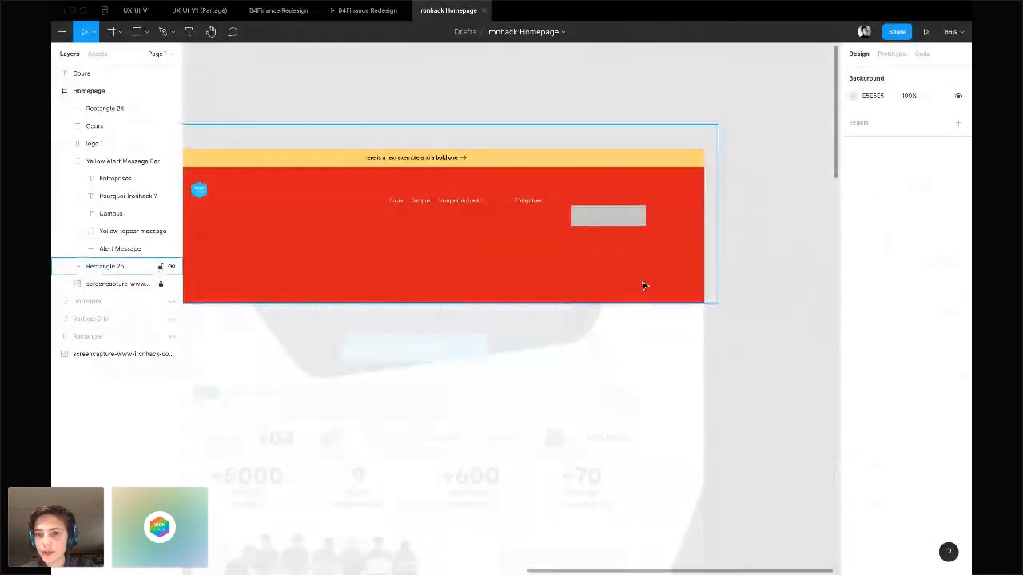
left_click(644, 285)
left_click(853, 312)
left_click(809, 331)
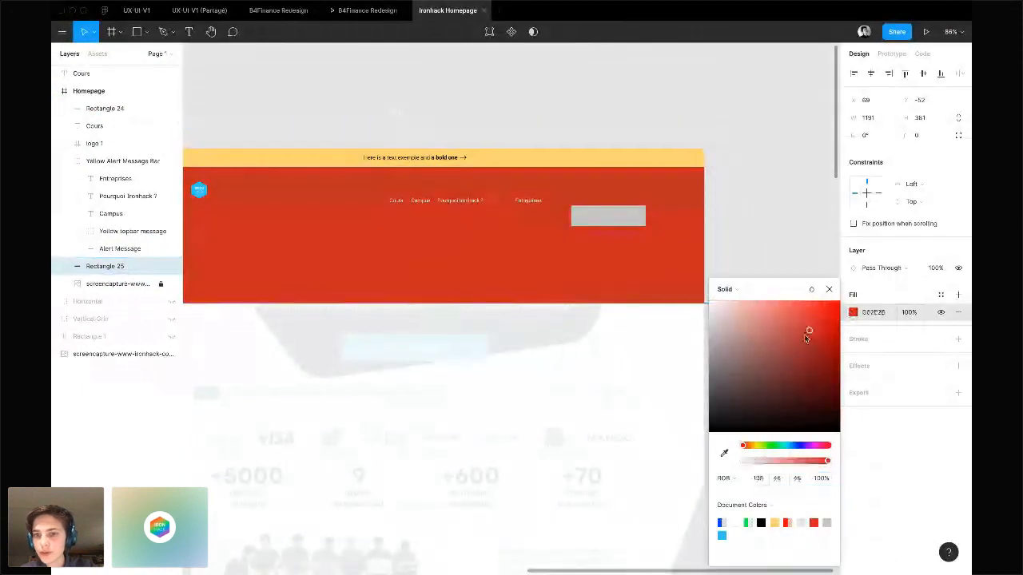
left_click_drag(805, 335, 733, 400)
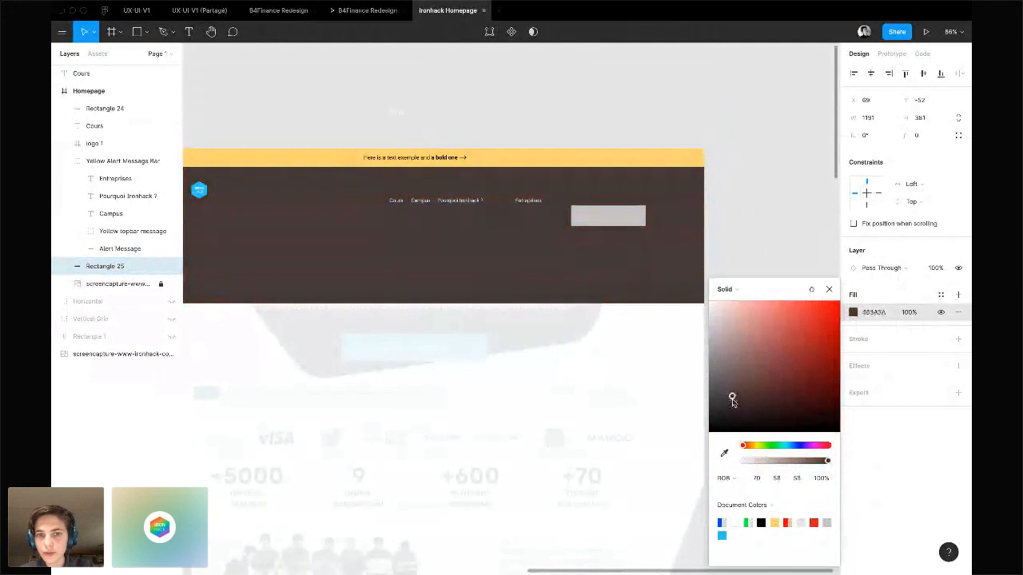
left_click(750, 254)
Draw a second grey rectangle about 136 × 39, move it beneath the button rectangle, and delete it
scroll(616, 225, "up", 5)
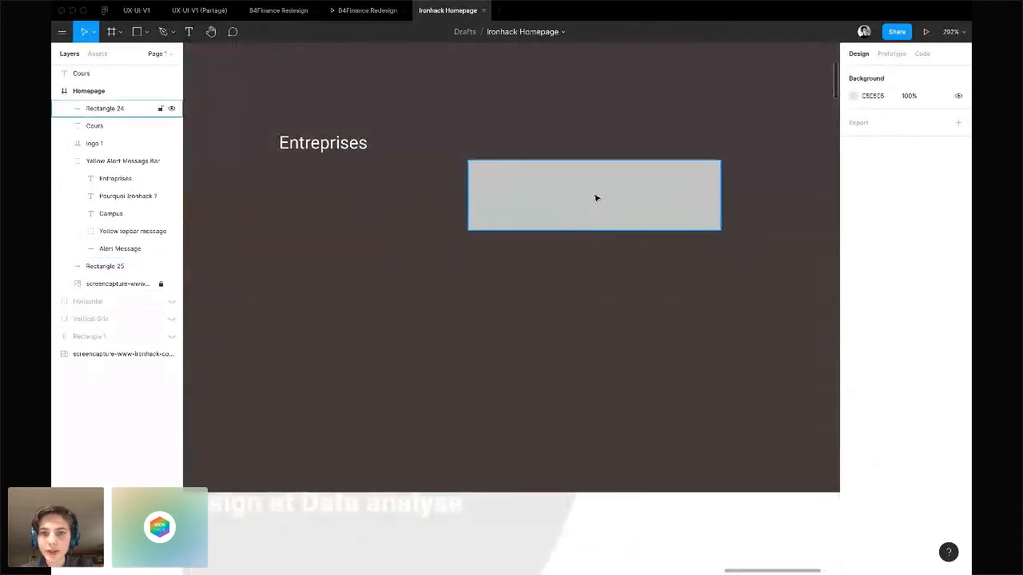
left_click(584, 210)
scroll(584, 211, "right", 2)
scroll(584, 210, "up", 2)
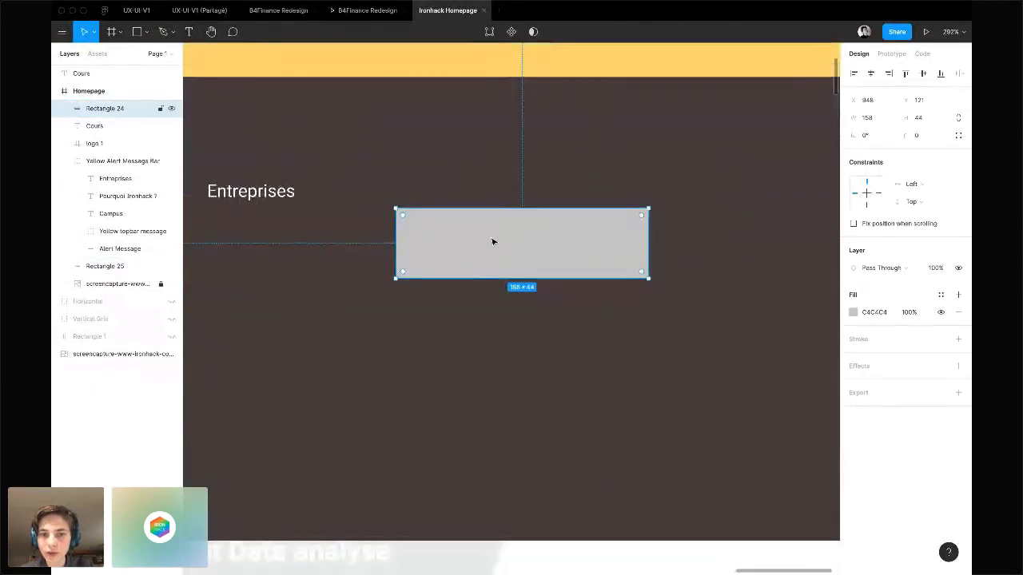
key("r")
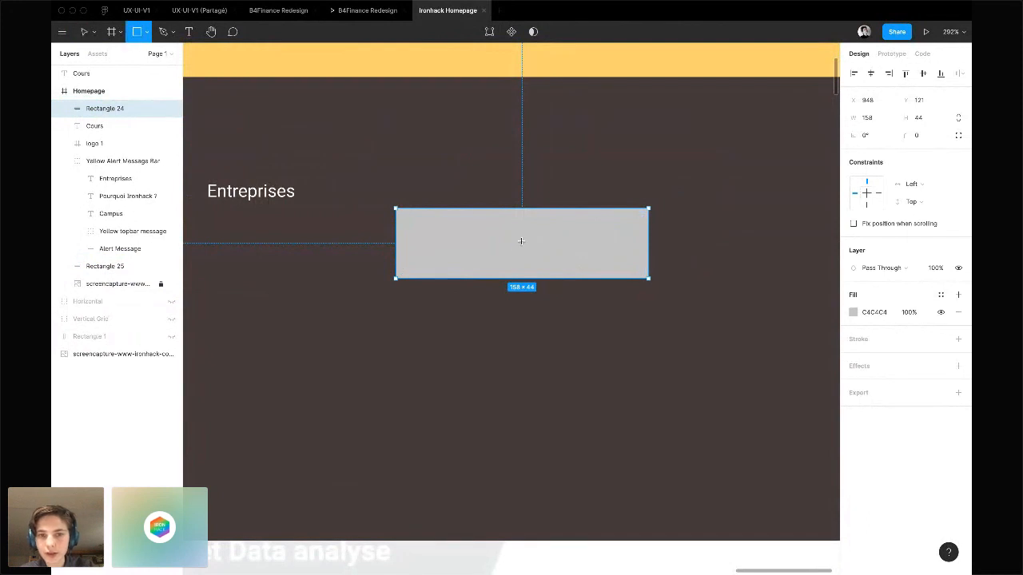
left_click_drag(419, 168, 525, 229)
left_click_drag(649, 215, 637, 230)
left_click_drag(573, 201, 600, 317)
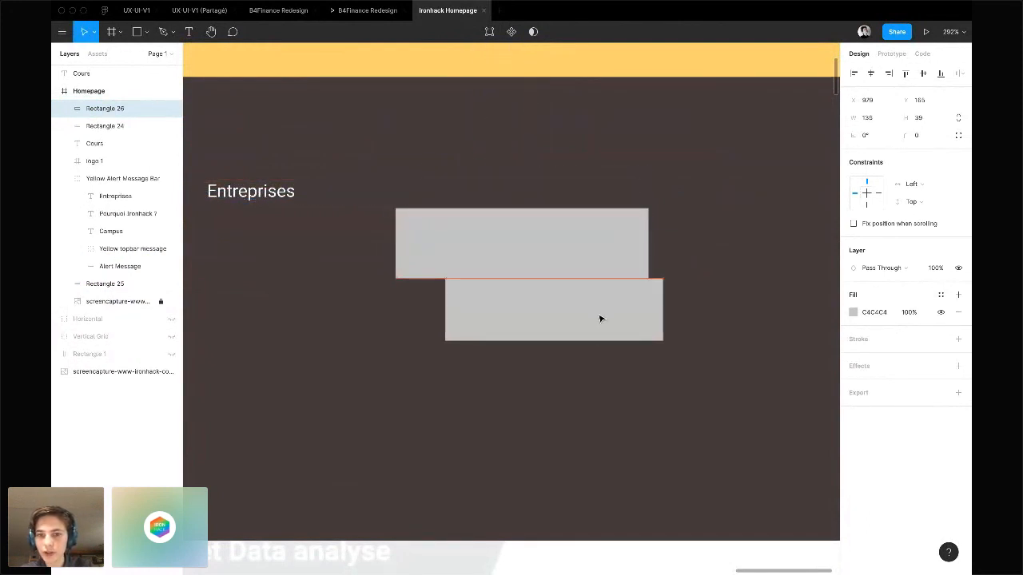
key("BackSpace")
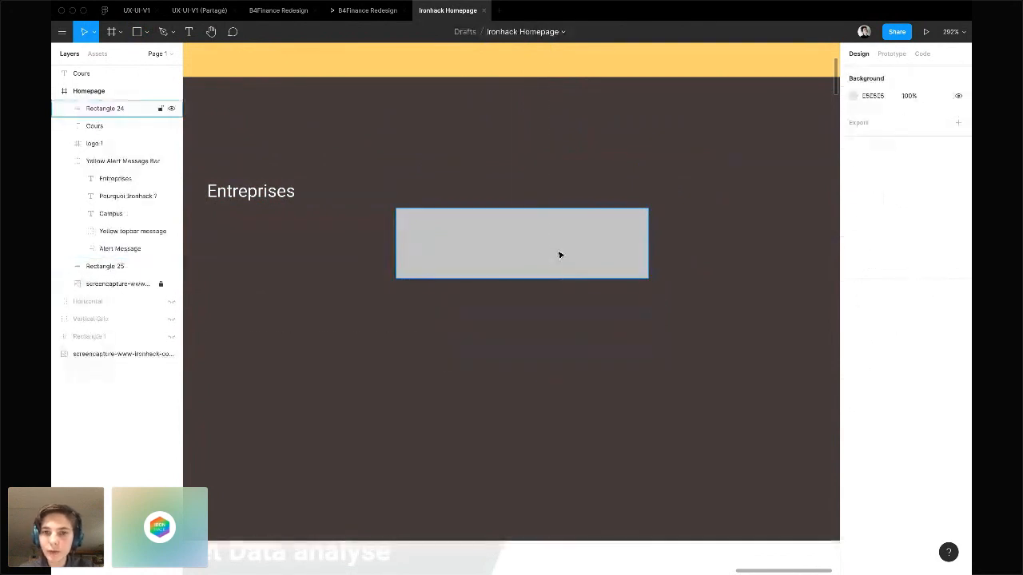
Round the grey button rectangle's corners, trying a radius of 10 and settling on 8
left_click(561, 253)
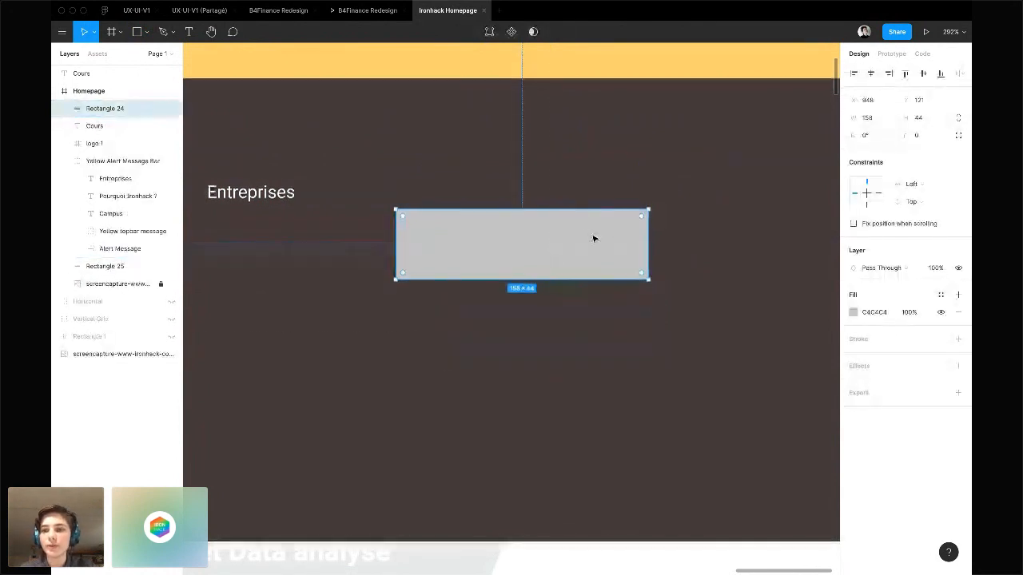
scroll(594, 239, "up", 1)
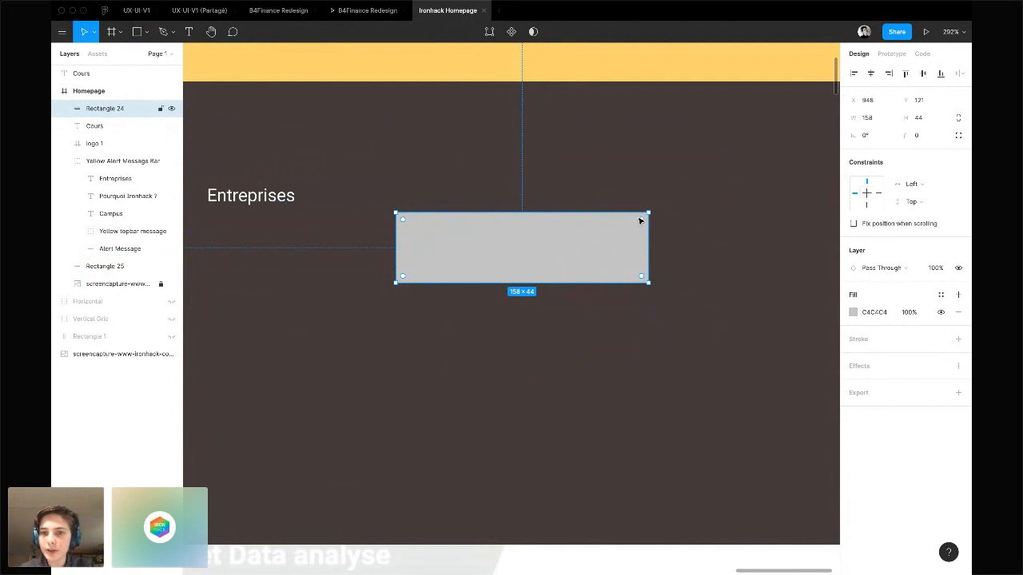
left_click_drag(642, 222, 671, 205)
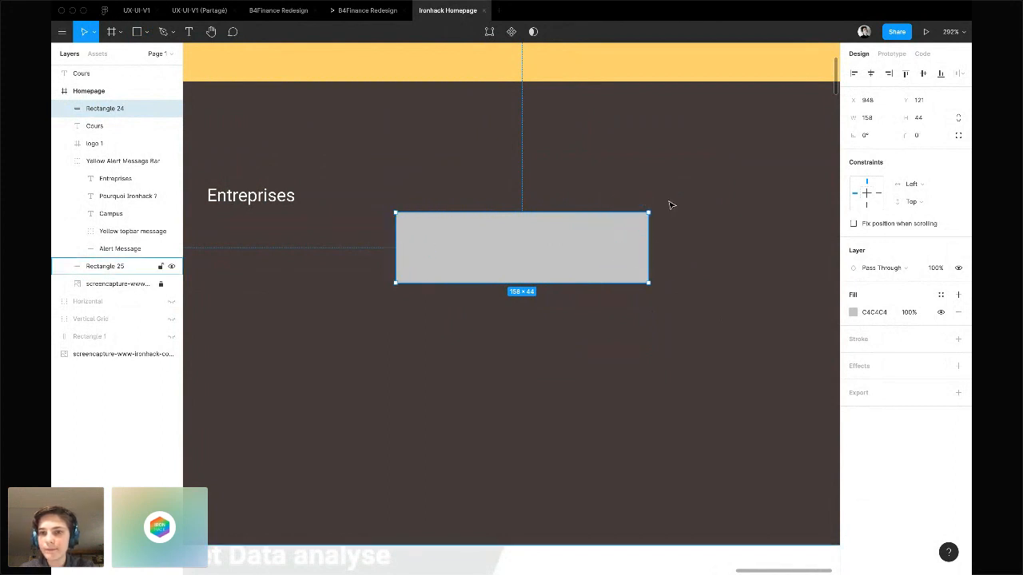
left_click(928, 138)
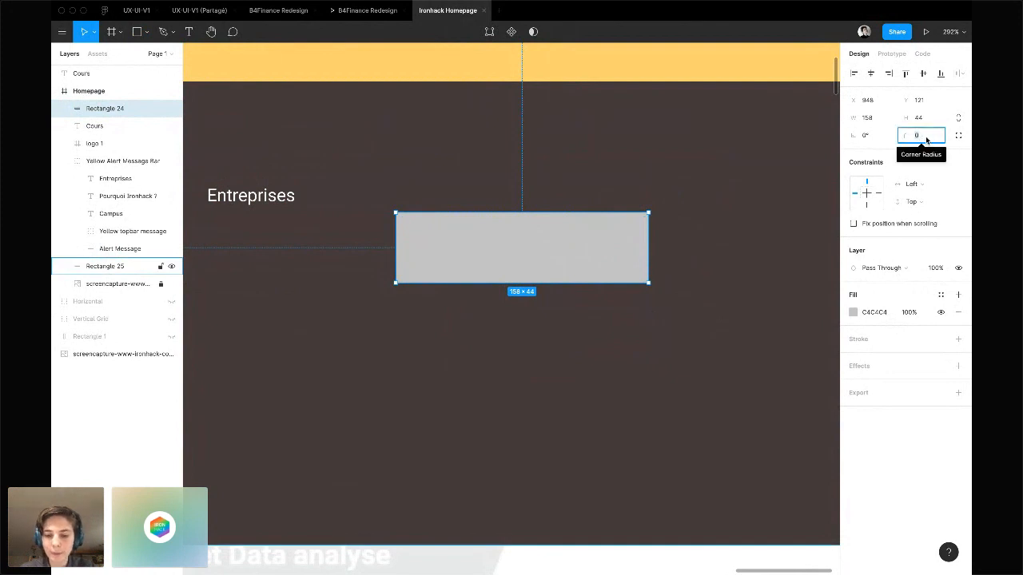
type("10")
key("Return")
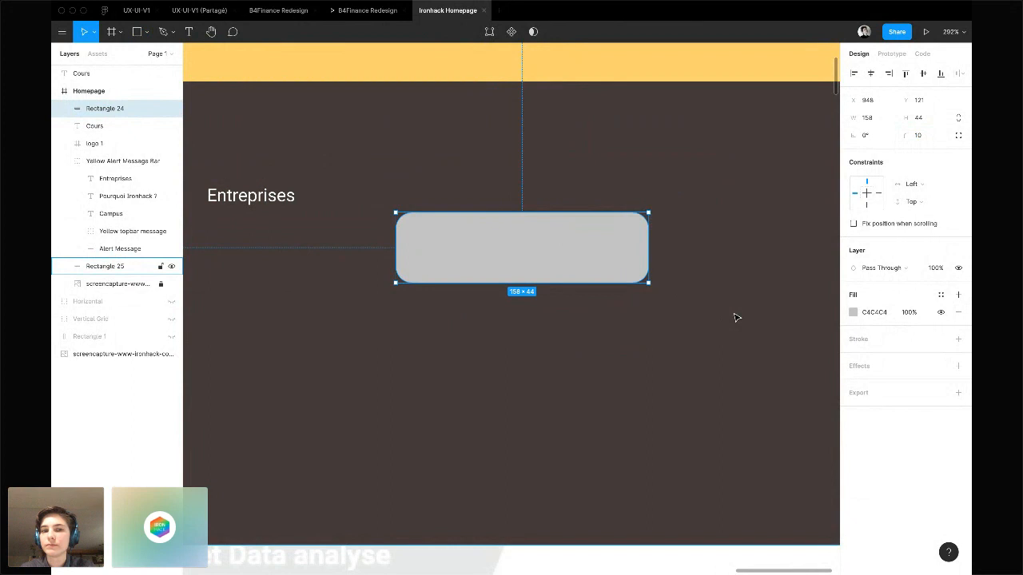
left_click(921, 135)
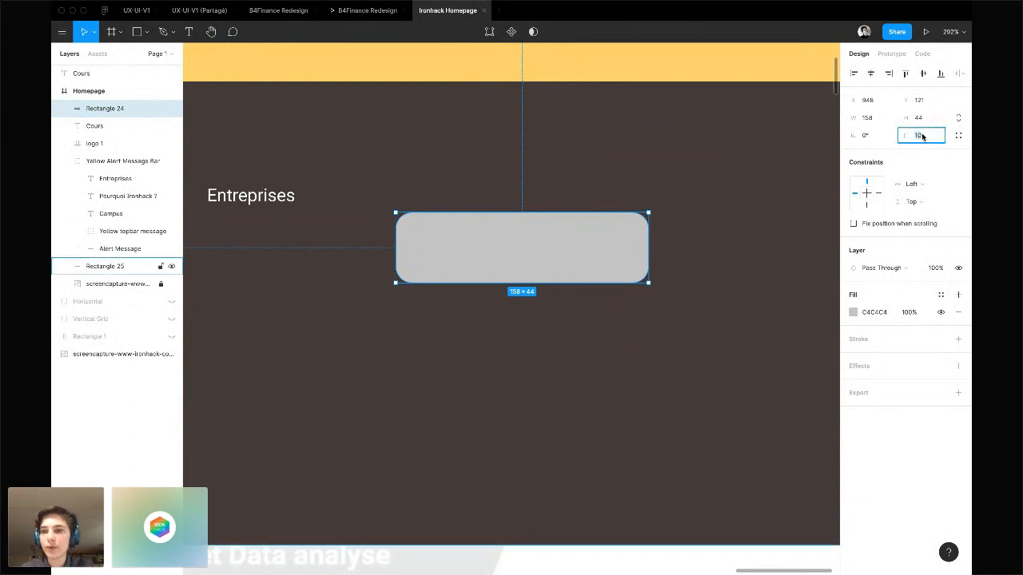
type("8")
key("Return")
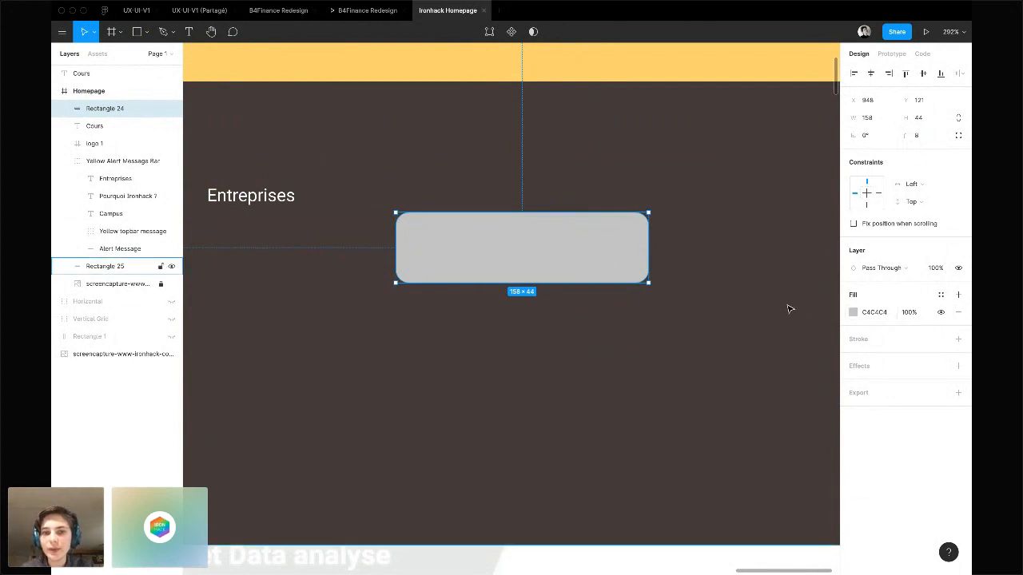
Remove the button rectangle's fill and give it a white FFFFFF stroke
left_click(958, 317)
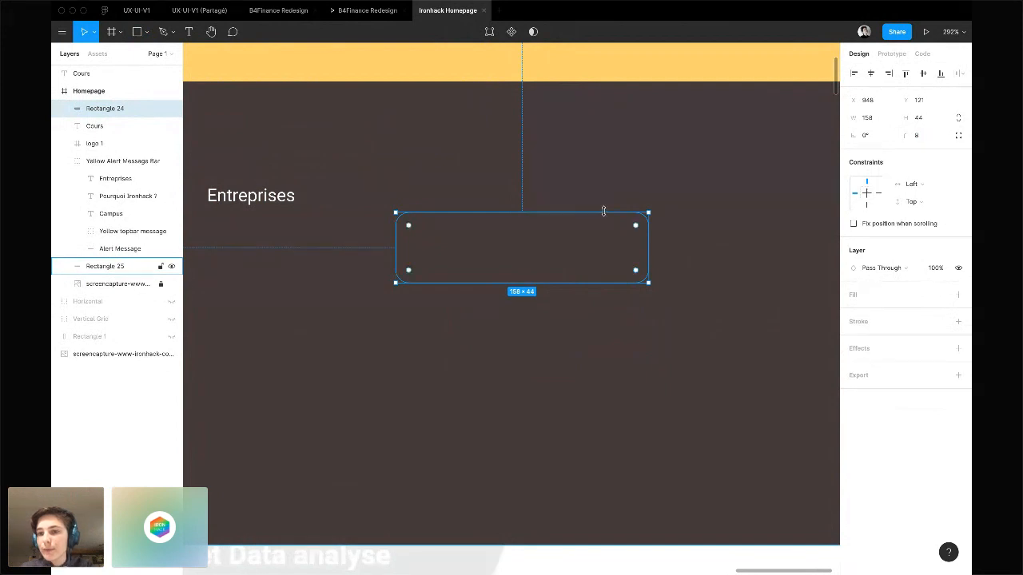
left_click(959, 322)
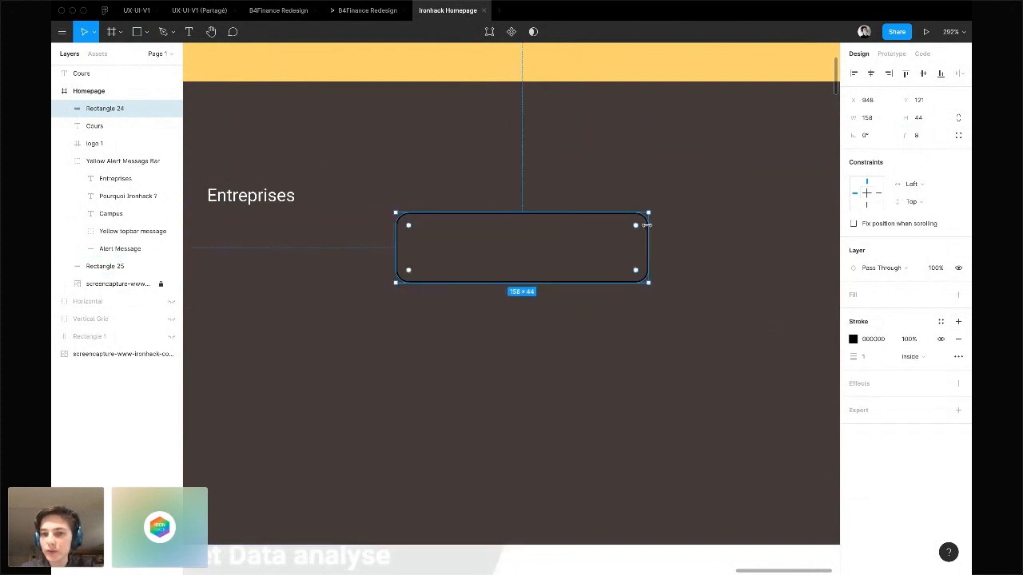
left_click(873, 341)
type("fffff")
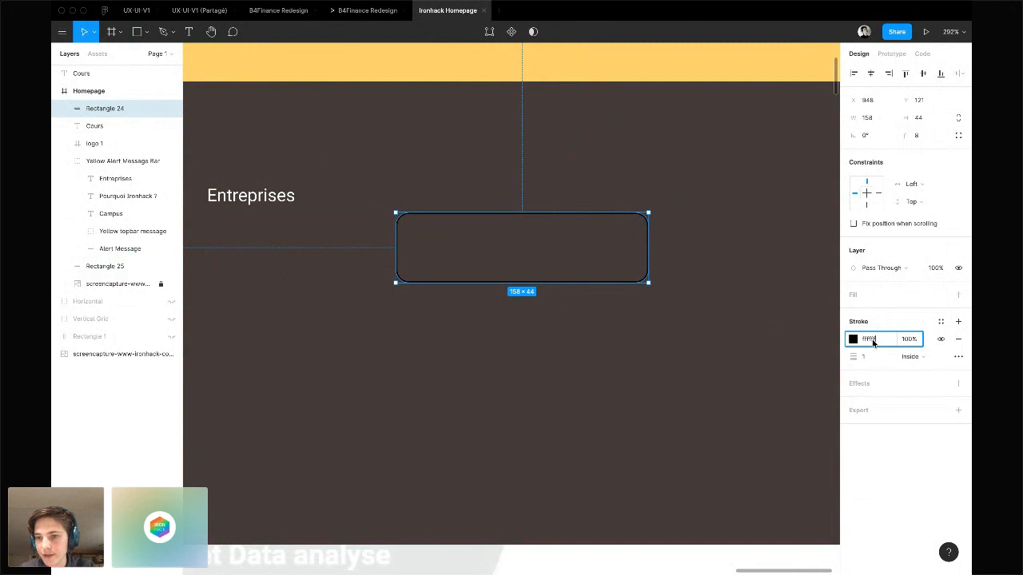
type("f")
key("Return")
Set the button rectangle's stroke thickness to 10
left_click(874, 357)
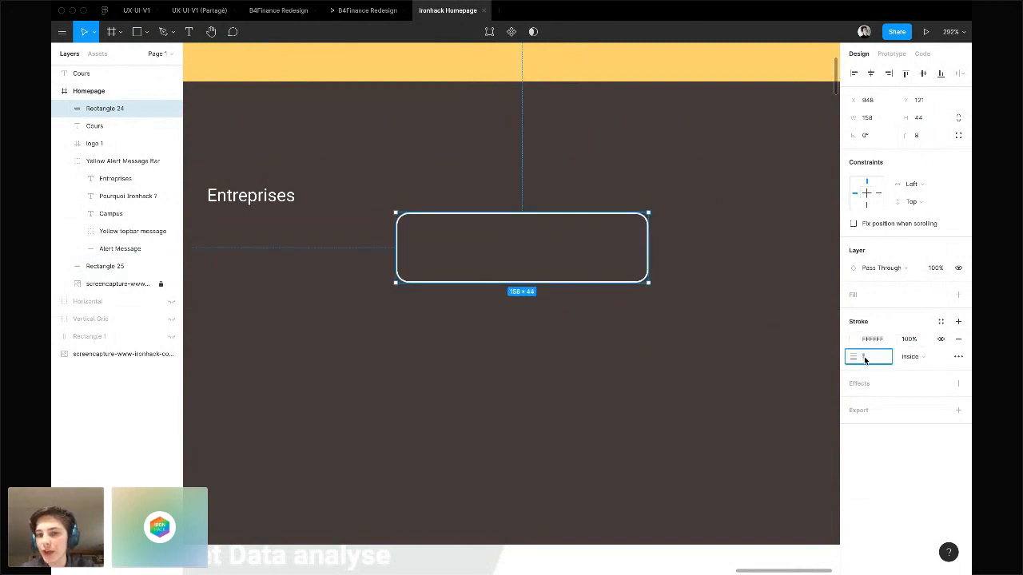
type("10")
key("Return")
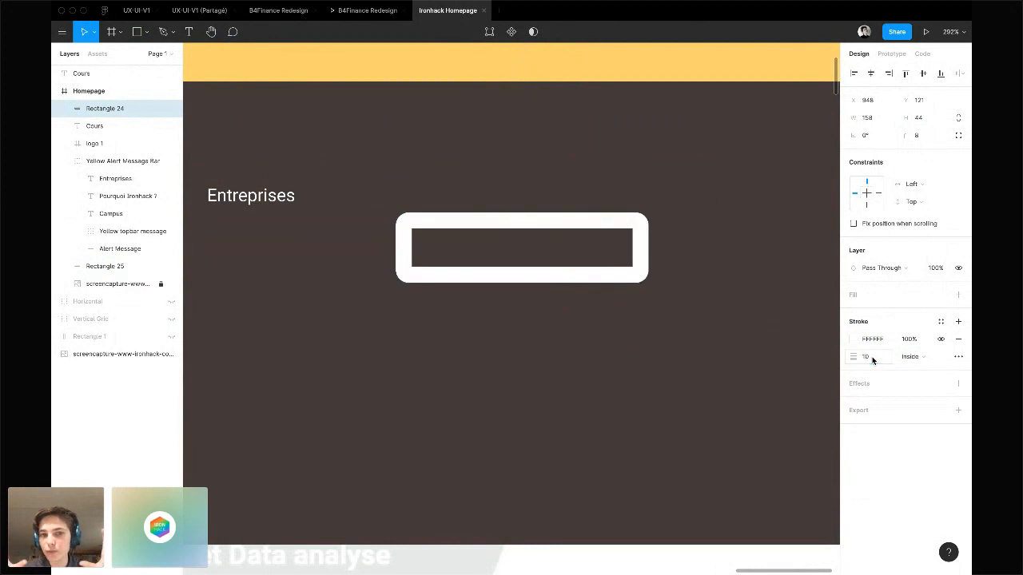
Set the button rectangle's stroke thickness to 1
left_click(872, 359)
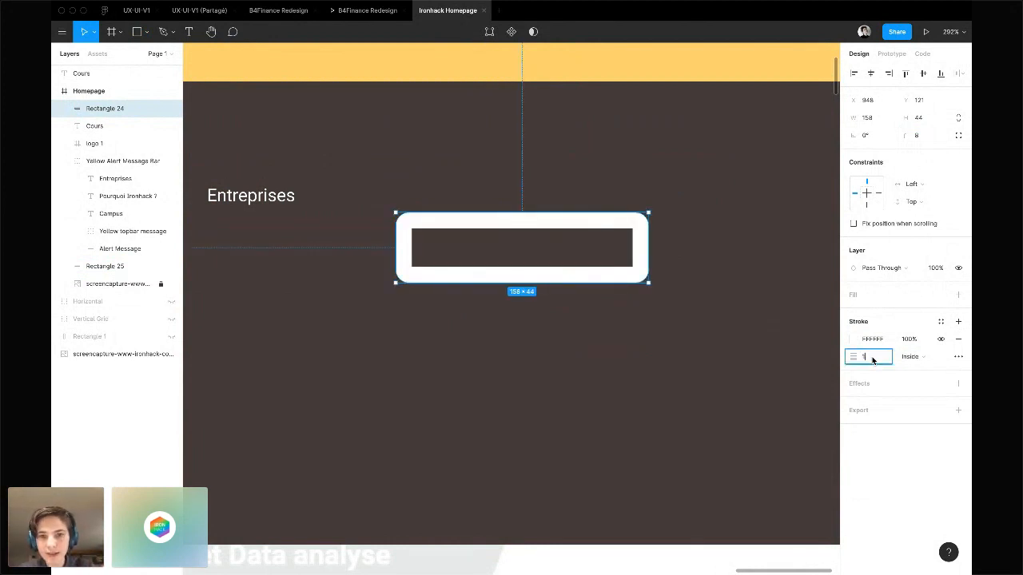
type("1")
key("Return")
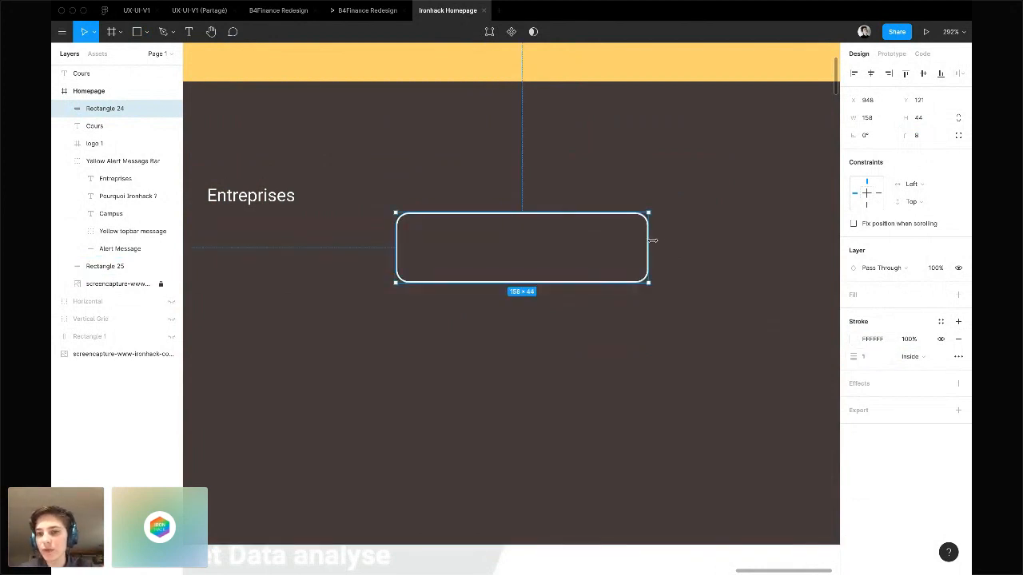
Try the Outside, Inside and Center stroke alignments on the button rectangle, inspecting a corner up close and finishing with Inside
left_click(918, 359)
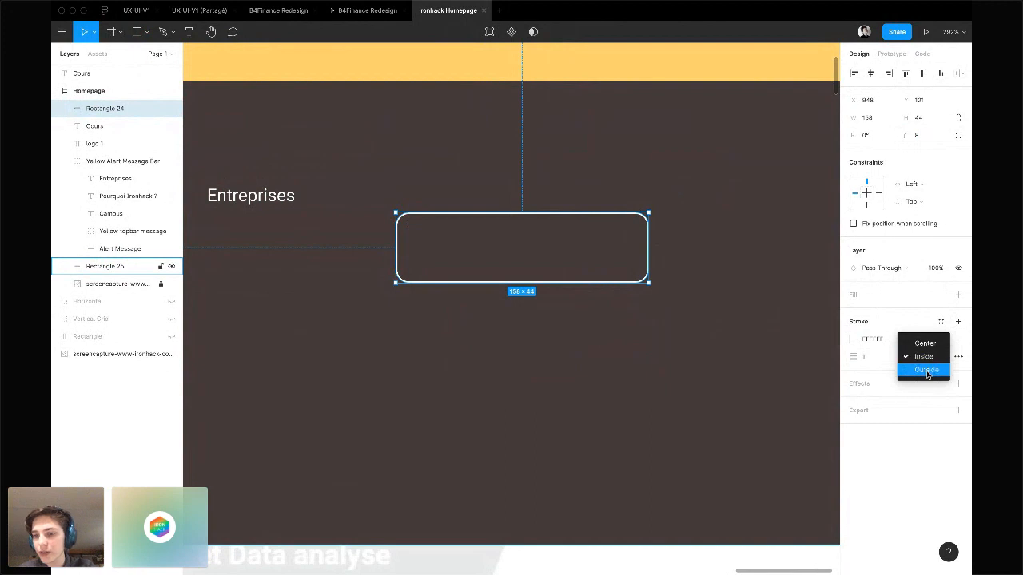
left_click(927, 370)
scroll(618, 269, "up", 10)
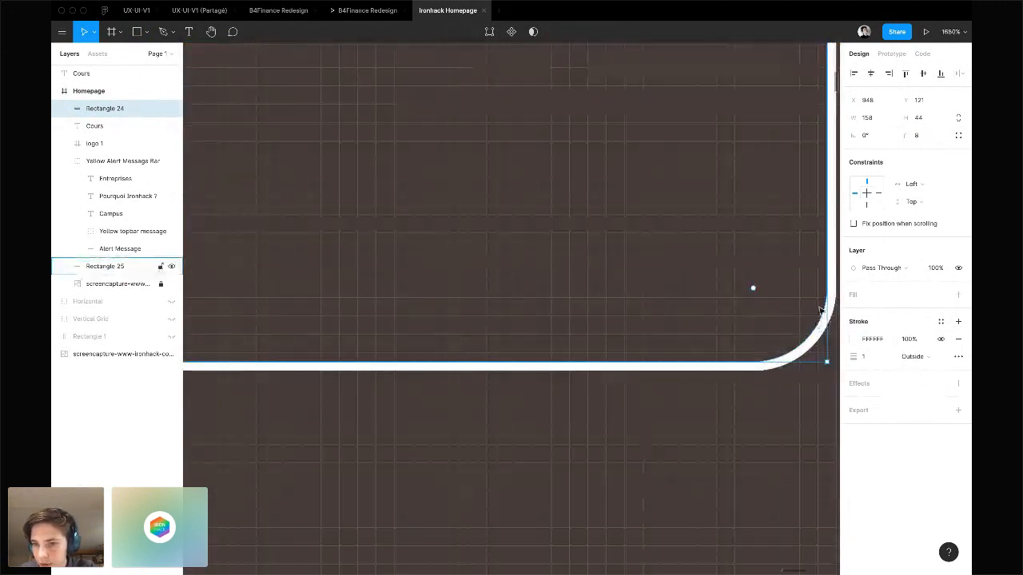
scroll(754, 363, "right", 2)
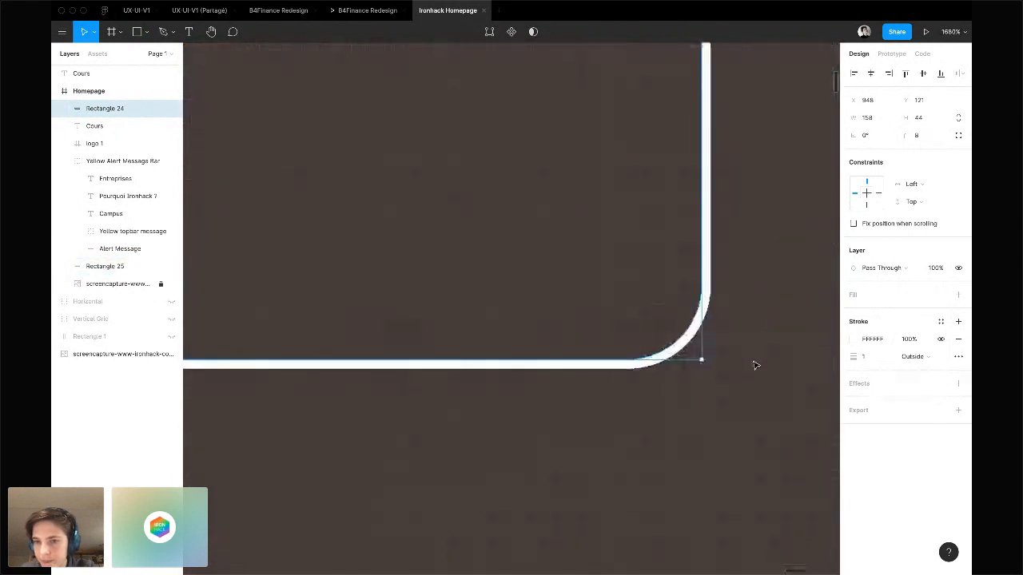
scroll(685, 342, "up", 10)
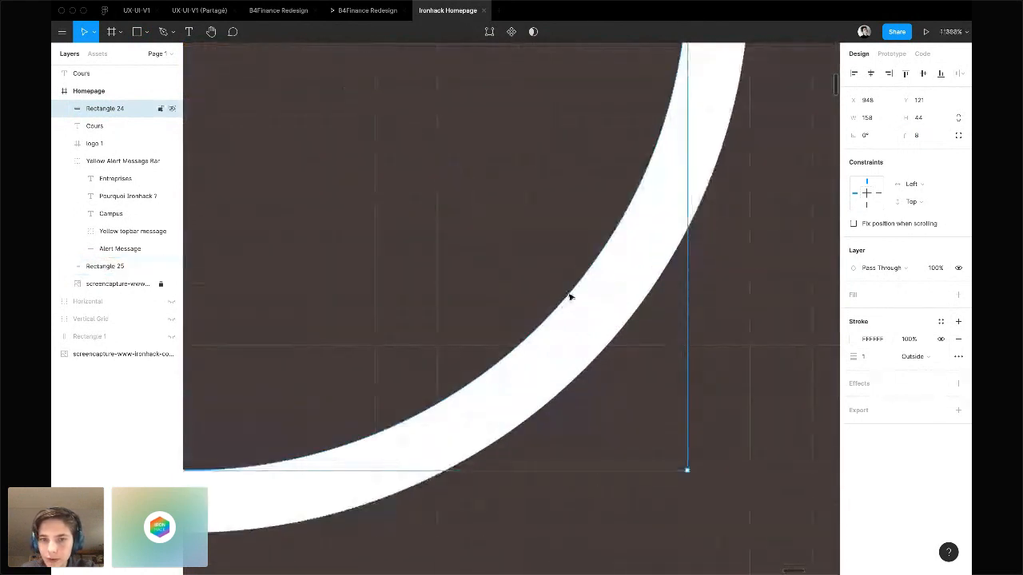
left_click(924, 359)
left_click(928, 348)
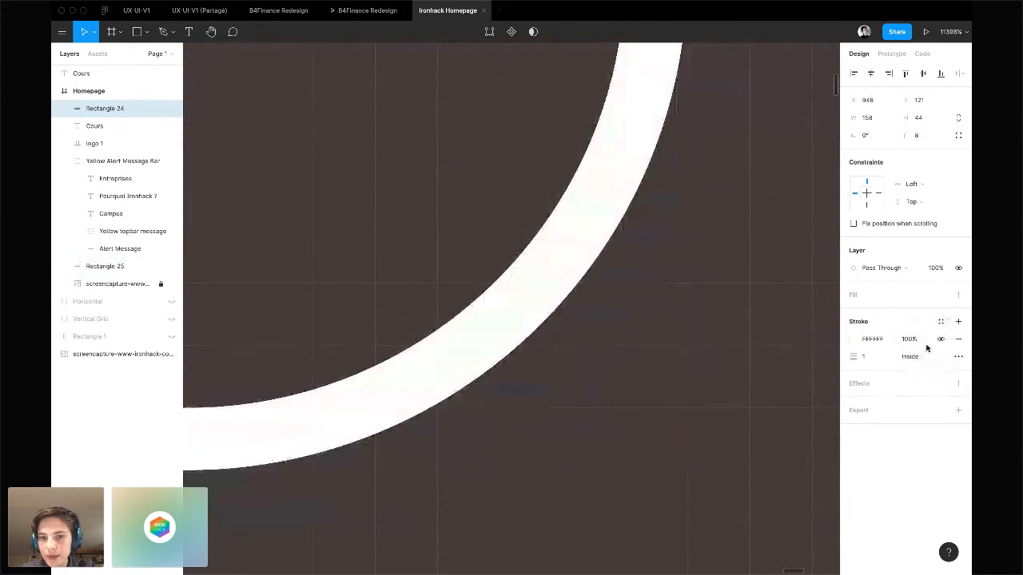
left_click(927, 355)
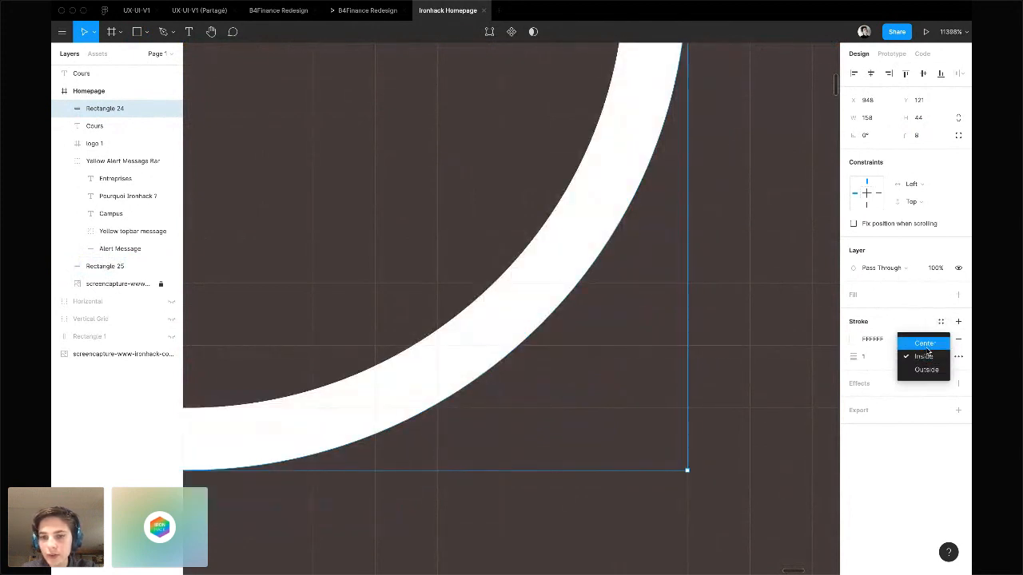
left_click(926, 345)
left_click(923, 357)
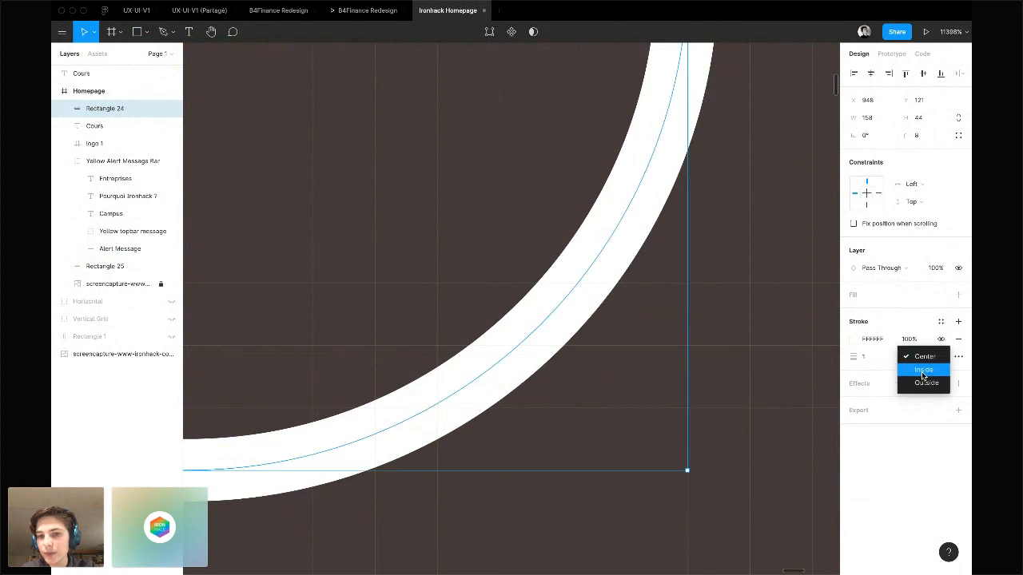
left_click(921, 372)
scroll(680, 343, "down", 5)
scroll(679, 342, "down", 5)
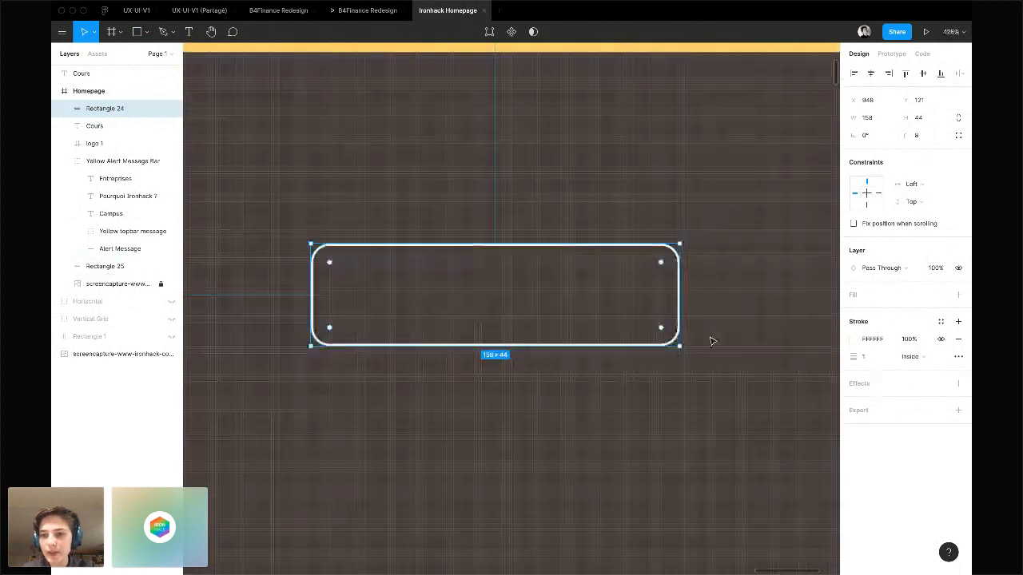
scroll(703, 240, "left", 2)
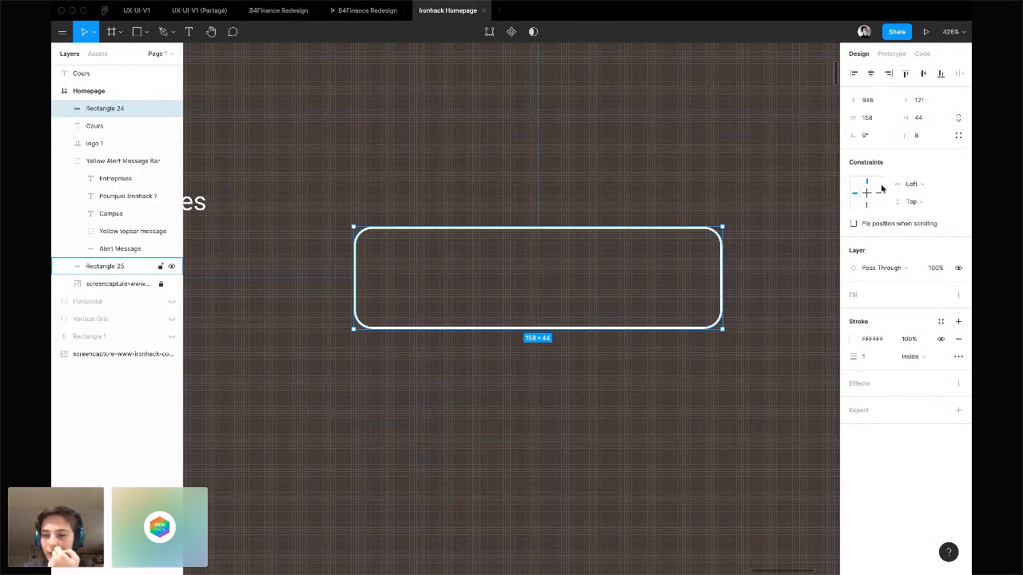
Switch to the Crowdcast chat, send "8 corner radius + no fill + 1 stroke whithe", and return to Figma
scroll(646, 285, "down", 3)
scroll(645, 285, "down", 2)
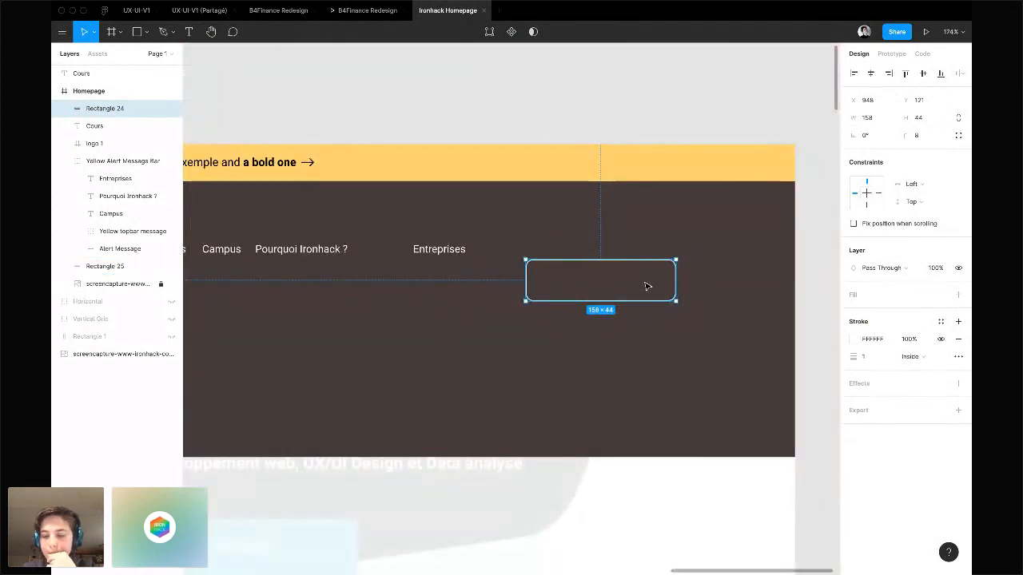
key("super+Tab")
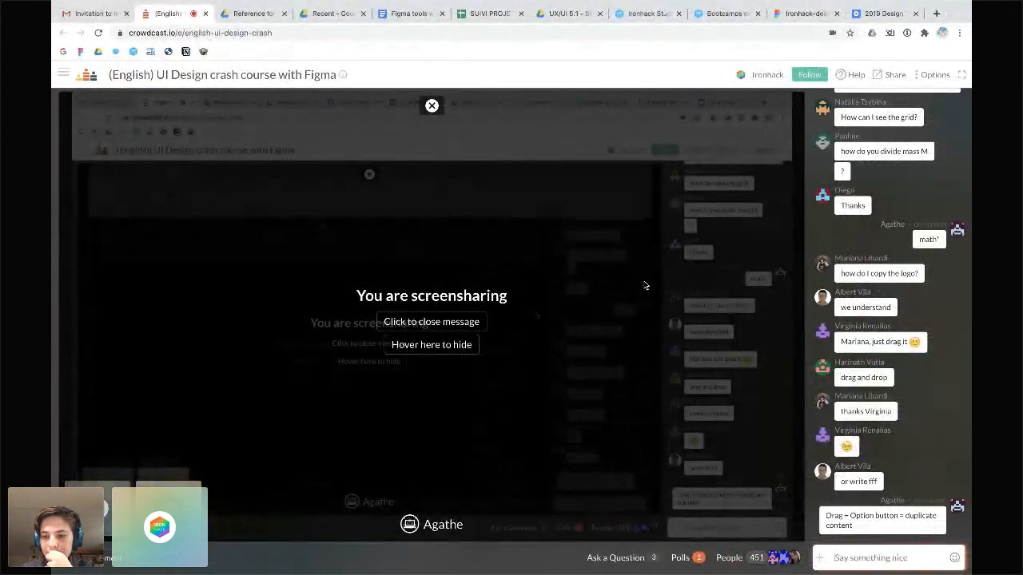
type("8 corner radius + no fill + 1")
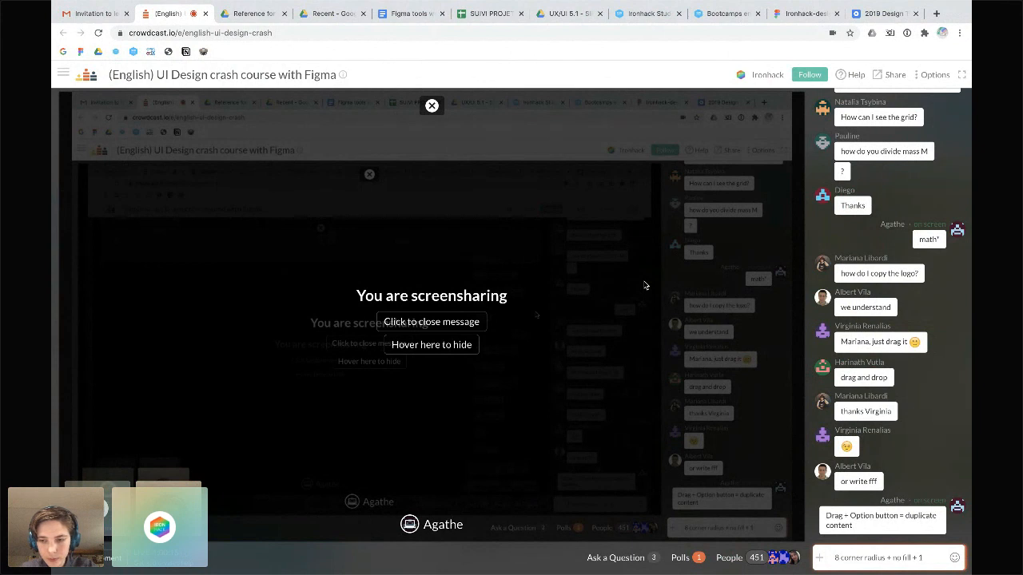
type("ro")
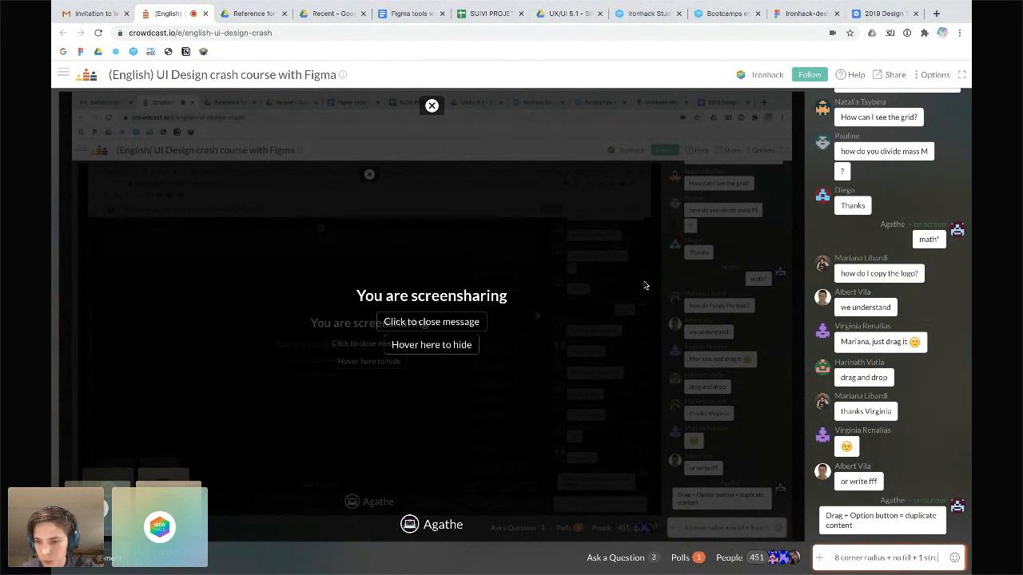
type("ke")
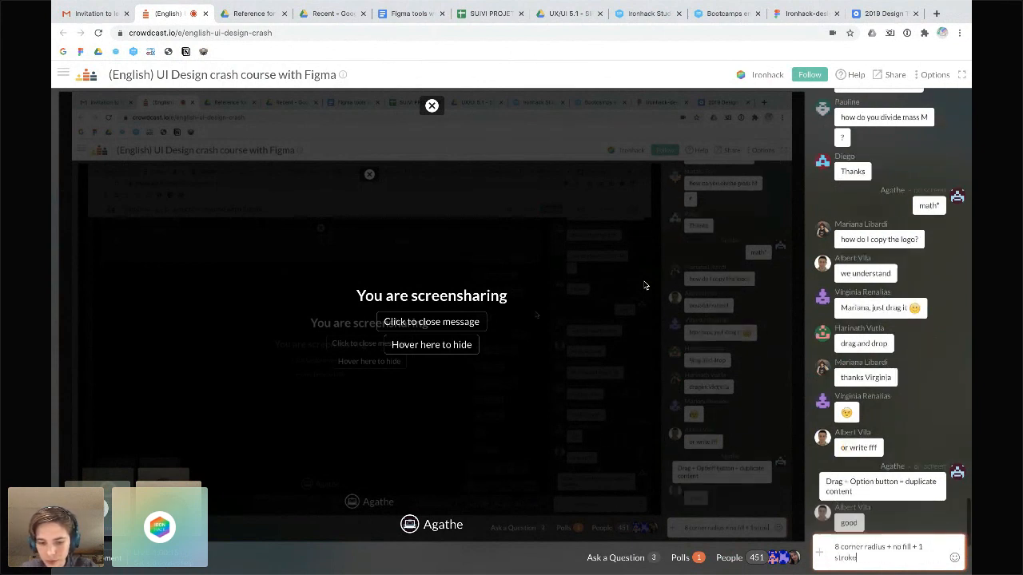
type(" whithe")
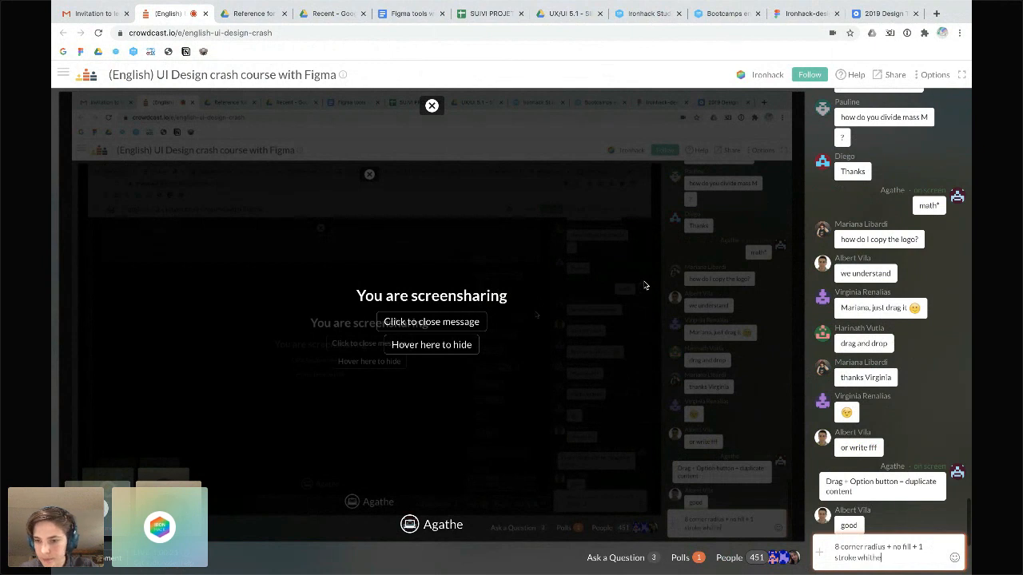
key("Return")
key("ctrl+Left")
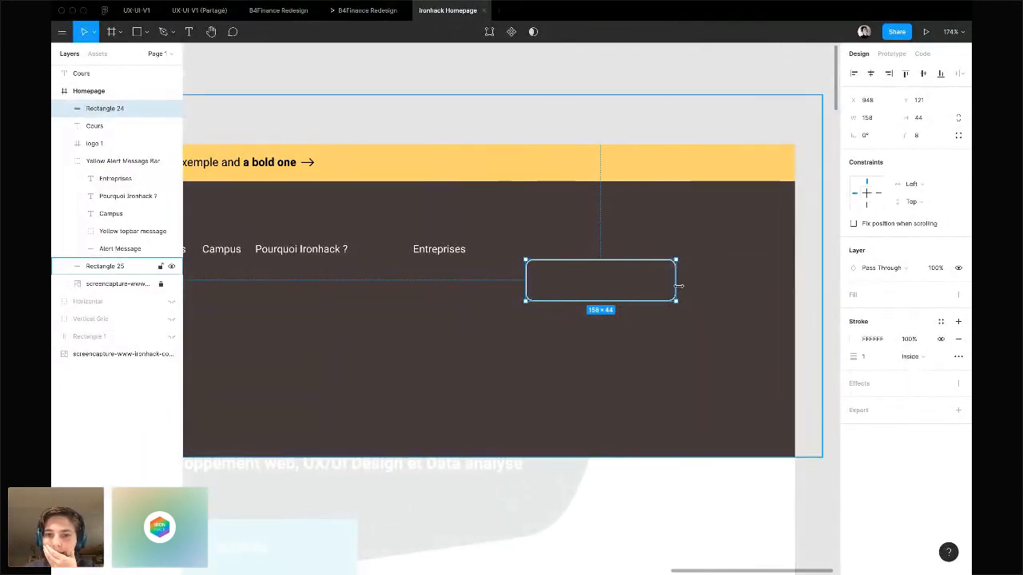
Take the Entreprises, Pourquoi Ironhack ?, Campus and Alert Message layers out of the Yellow Alert Message Bar group
left_click(442, 253)
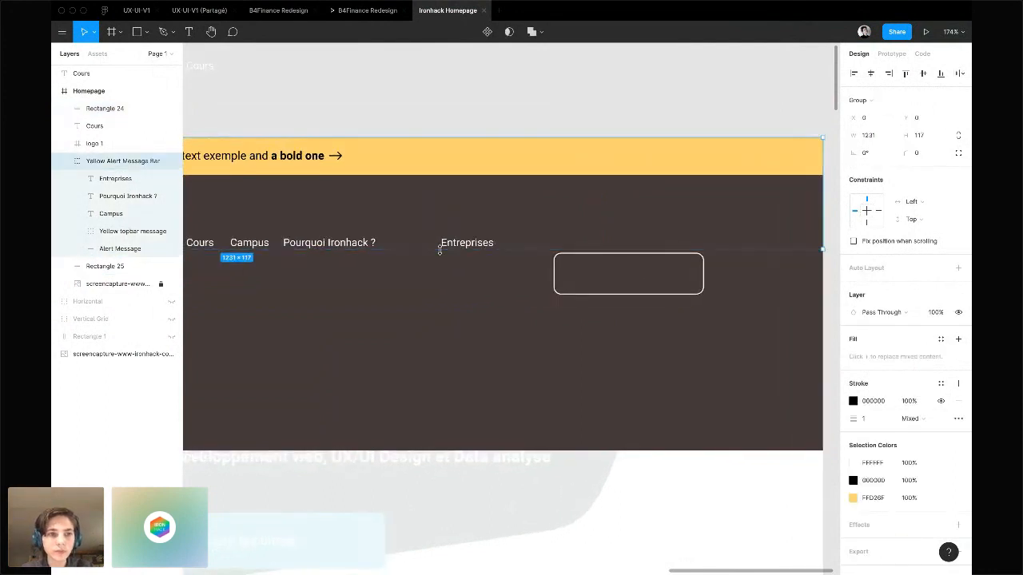
scroll(441, 253, "left", 2)
left_click(126, 179)
left_click(120, 214, "shift")
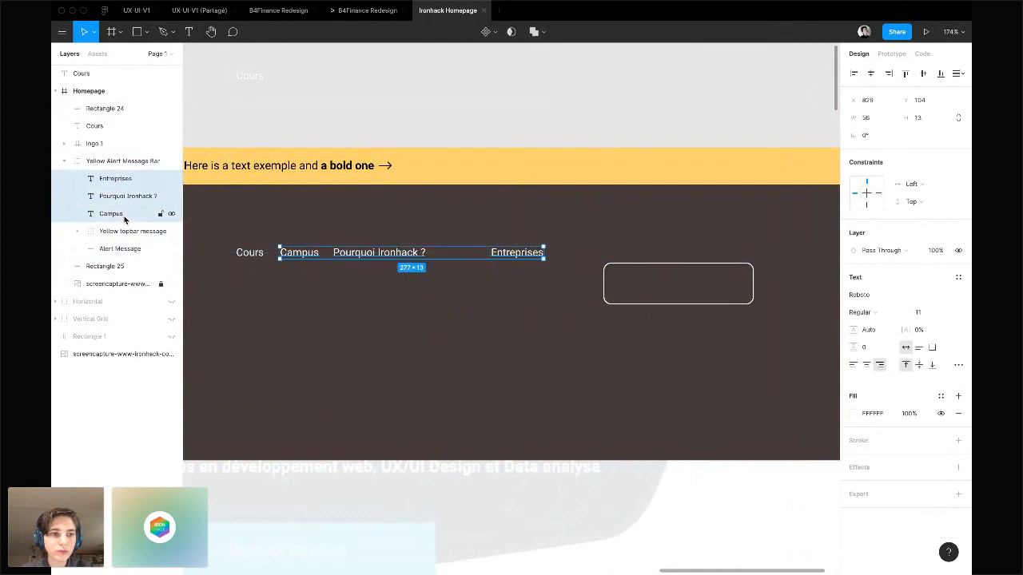
left_click_drag(110, 197, 107, 152)
left_click(64, 232)
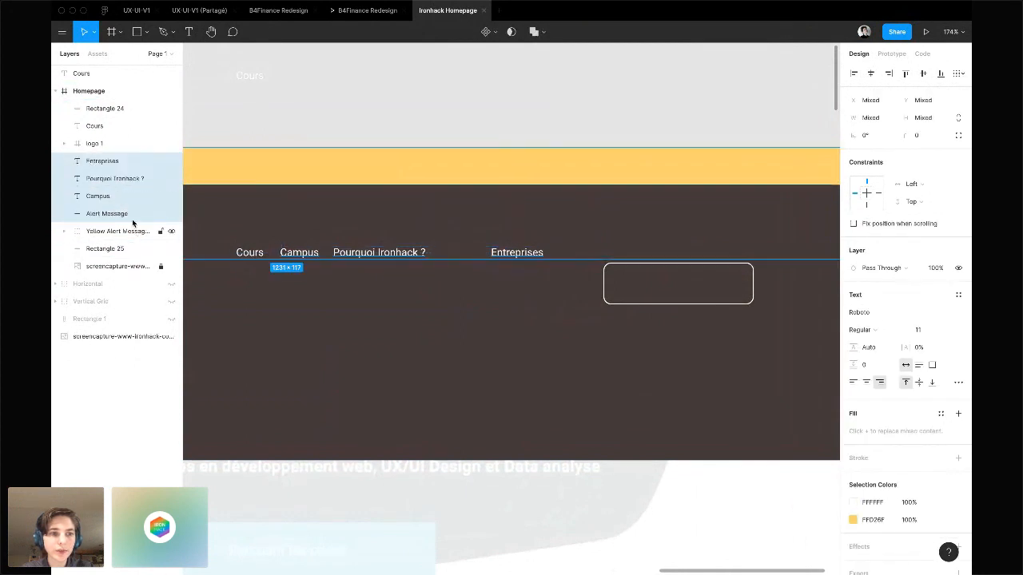
Place the yellow alert message group above all other Homepage layers and lock it
left_click_drag(132, 225, 134, 108)
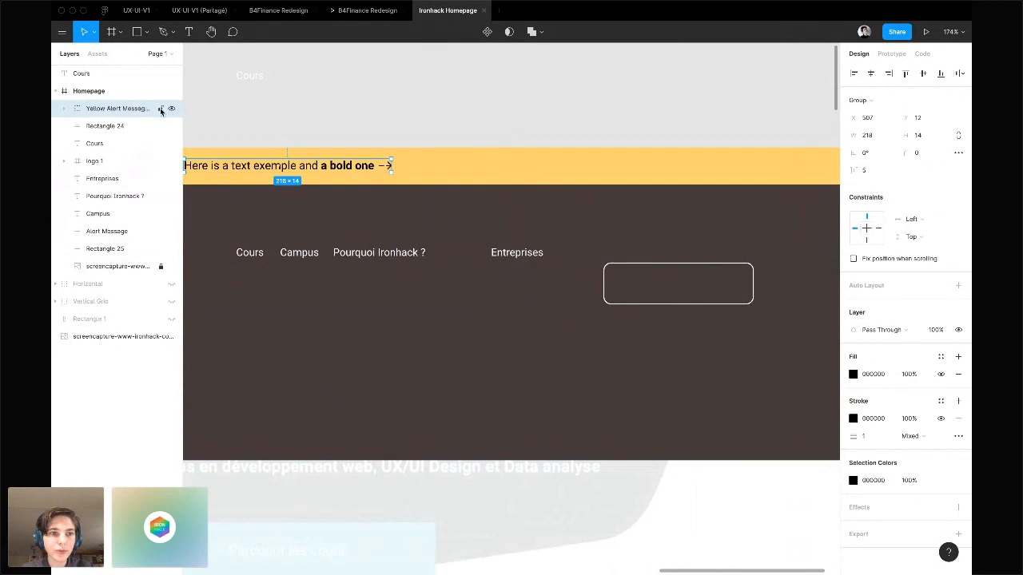
left_click(161, 111)
left_click(418, 132)
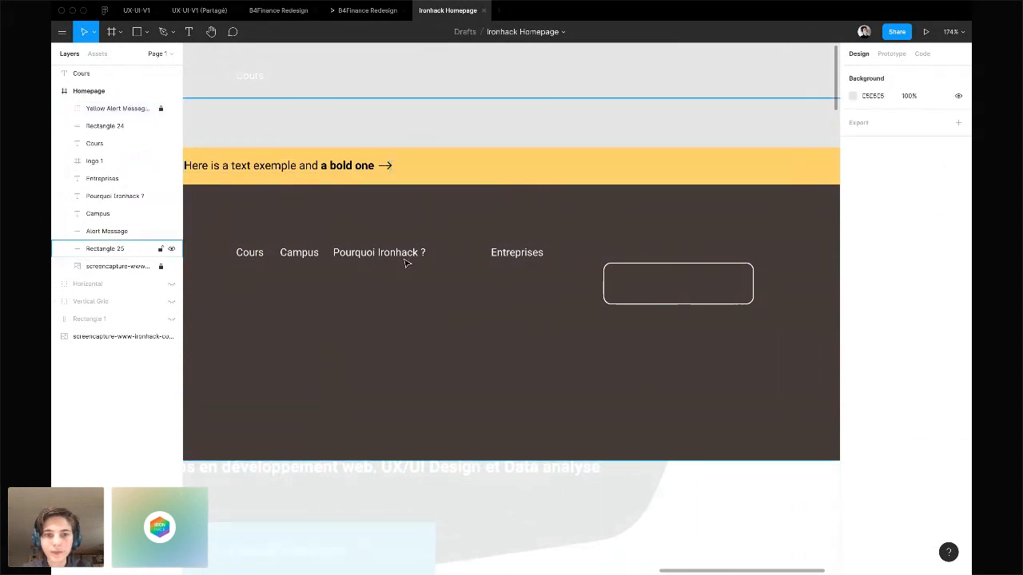
Duplicate the Entreprises navigation text and place the copy inside the outlined button as its label
left_click(527, 256)
scroll(534, 255, "right", 2)
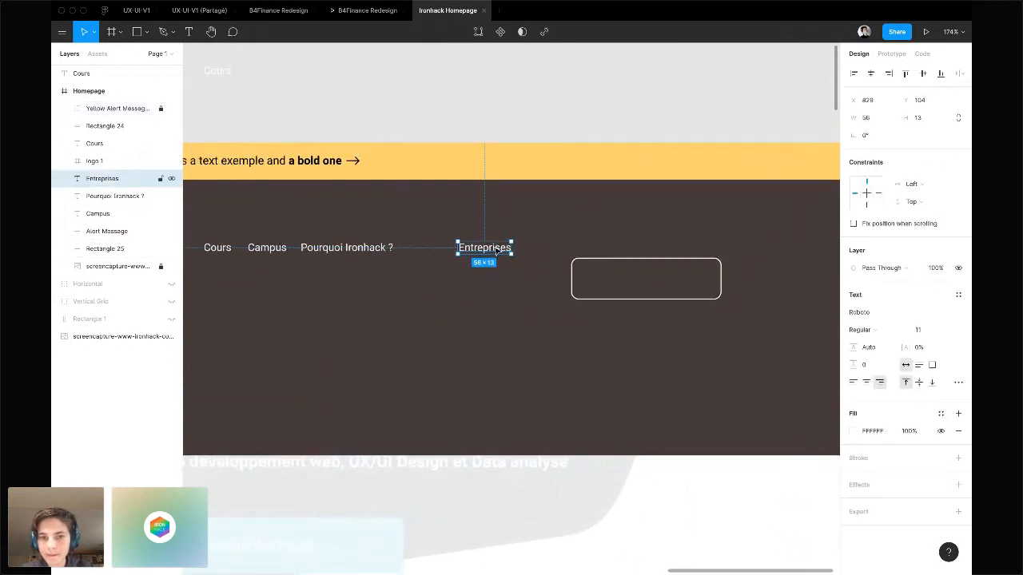
left_click_drag(504, 253, 656, 282)
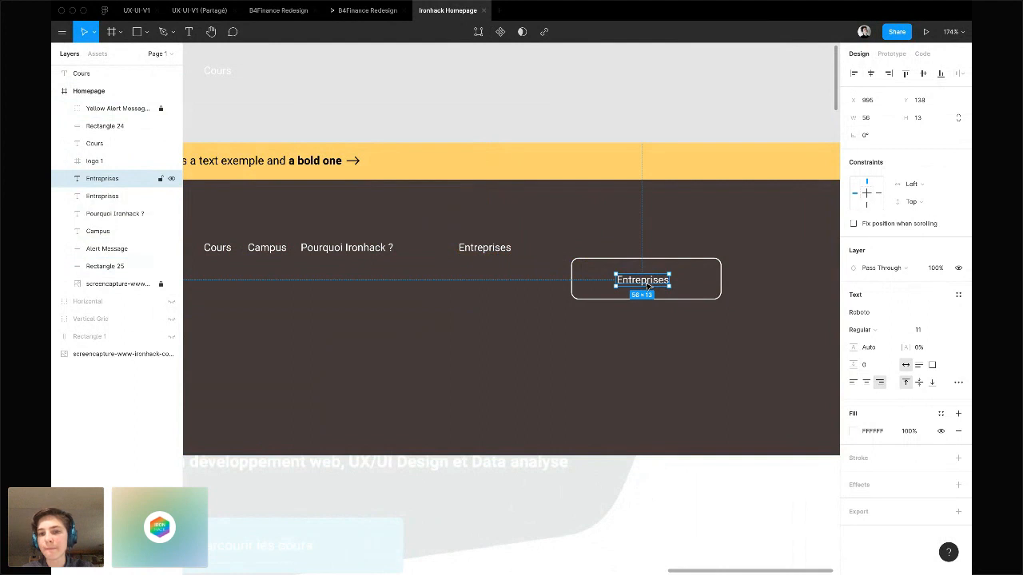
Hide the dark background rectangle covering the reference screenshot
left_click(615, 347)
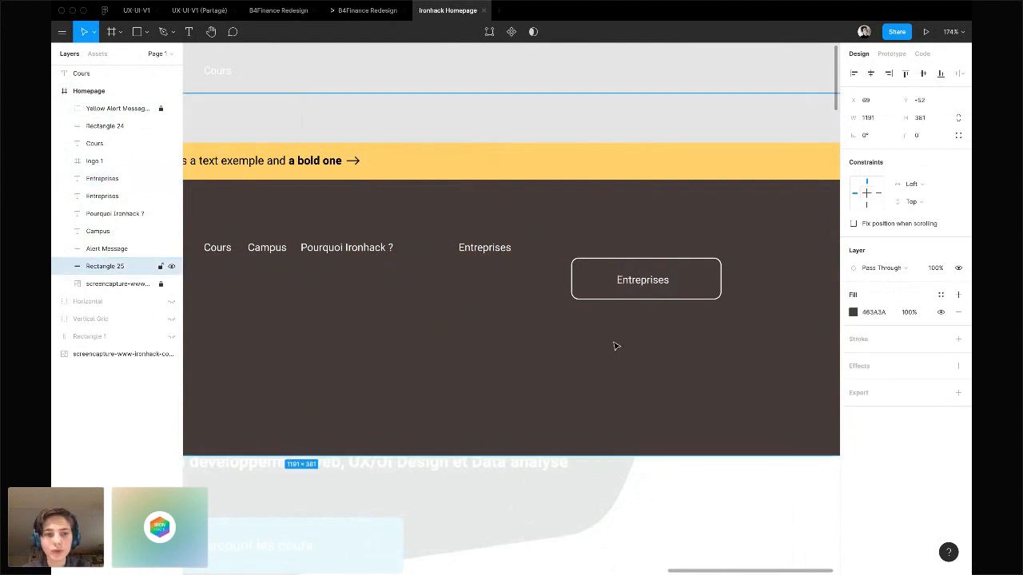
left_click(170, 268)
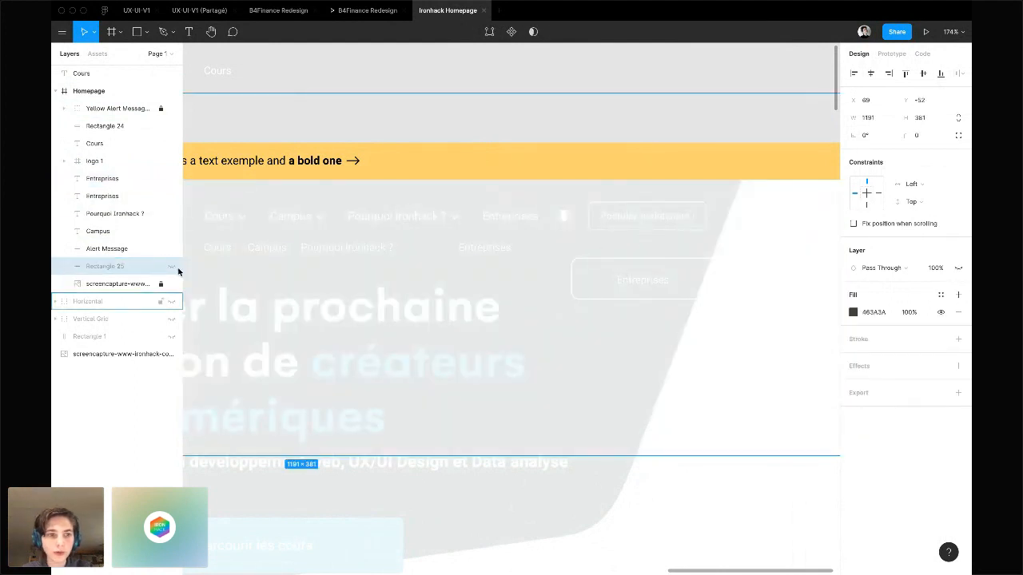
Show the hidden Rectangle 25 background and change the text inside the outlined button to "Postulez maintenant !"
left_click(169, 268)
double_click(651, 280)
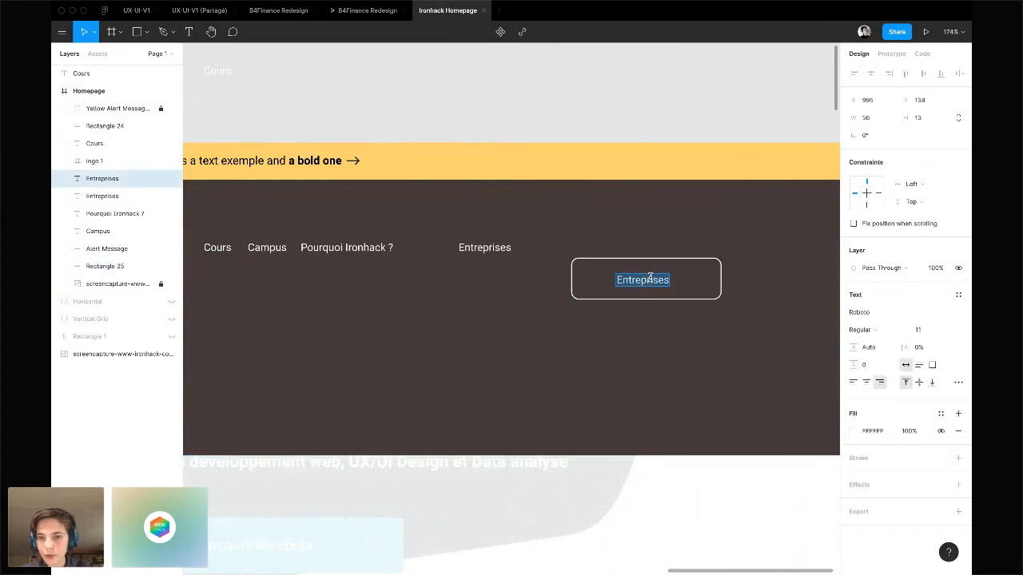
type("Postul")
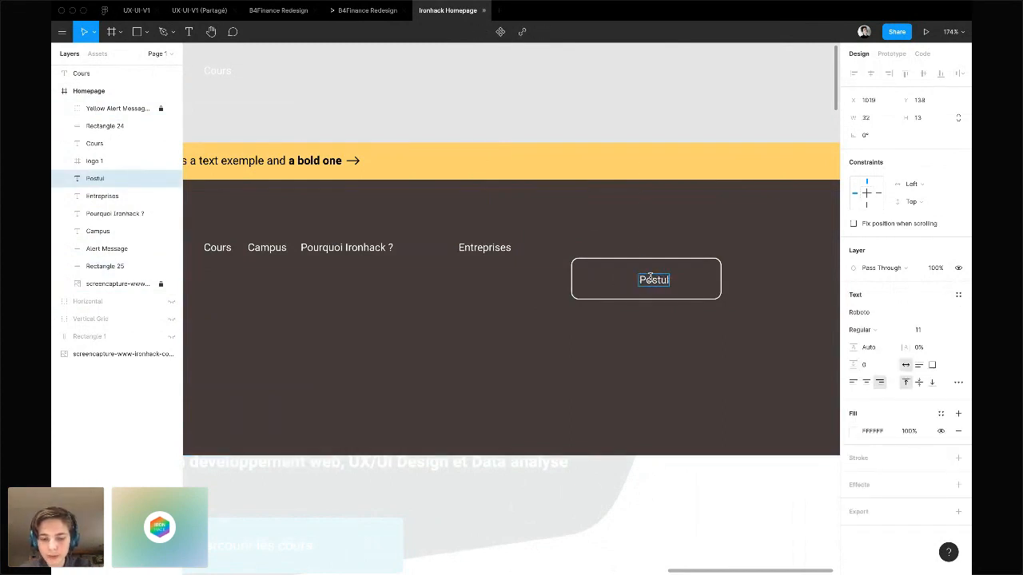
type("ez mainten")
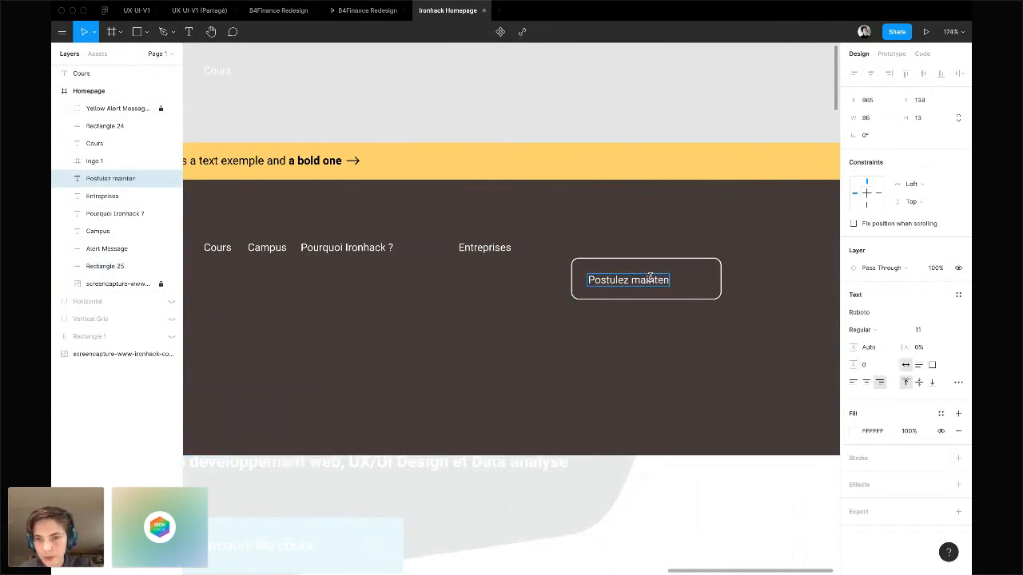
type("ant !")
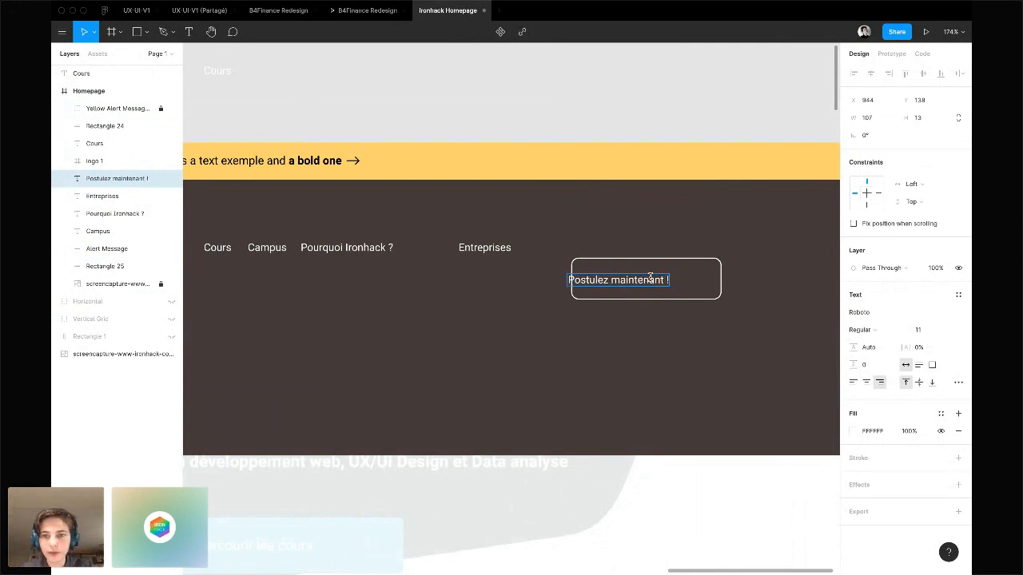
key("Escape")
Centre the "Postulez maintenant !" text inside the rounded button outline
mouse_move(656, 284)
left_mouse_down()
mouse_move(687, 282)
mouse_move(643, 291)
mouse_move(671, 307)
mouse_move(666, 274)
mouse_move(668, 307)
mouse_move(669, 272)
mouse_move(673, 282)
left_mouse_up()
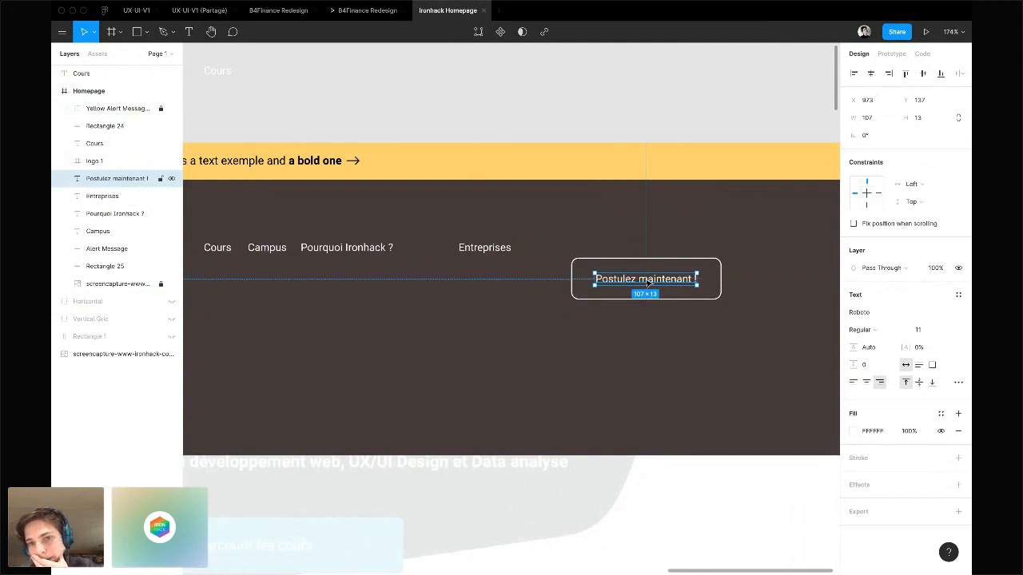
mouse_move(654, 283)
left_mouse_down()
mouse_move(676, 282)
mouse_move(651, 282)
left_mouse_up()
left_click_drag(652, 281, 652, 281)
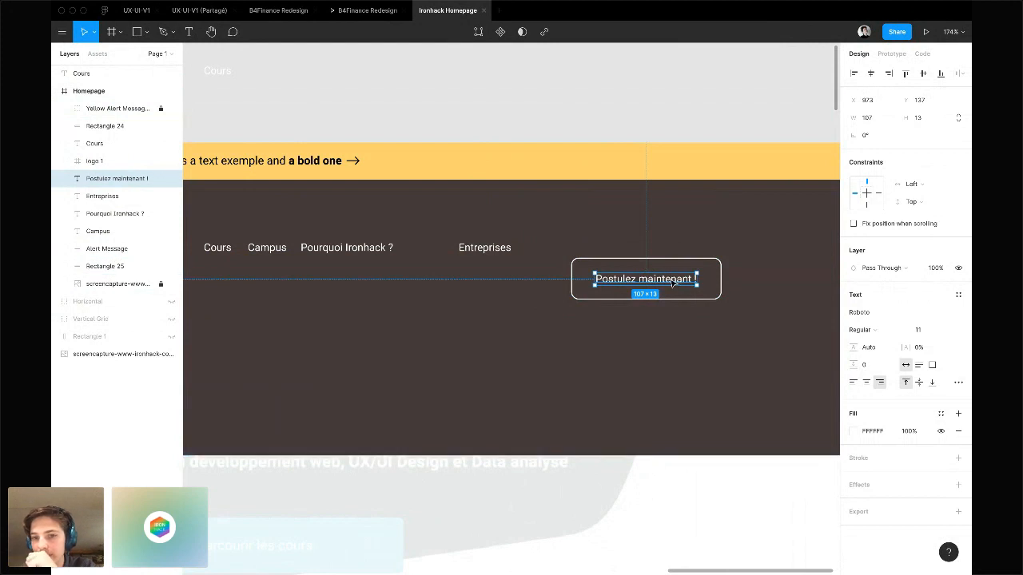
mouse_move(674, 284)
left_mouse_down()
mouse_move(674, 263)
mouse_move(673, 282)
left_mouse_up()
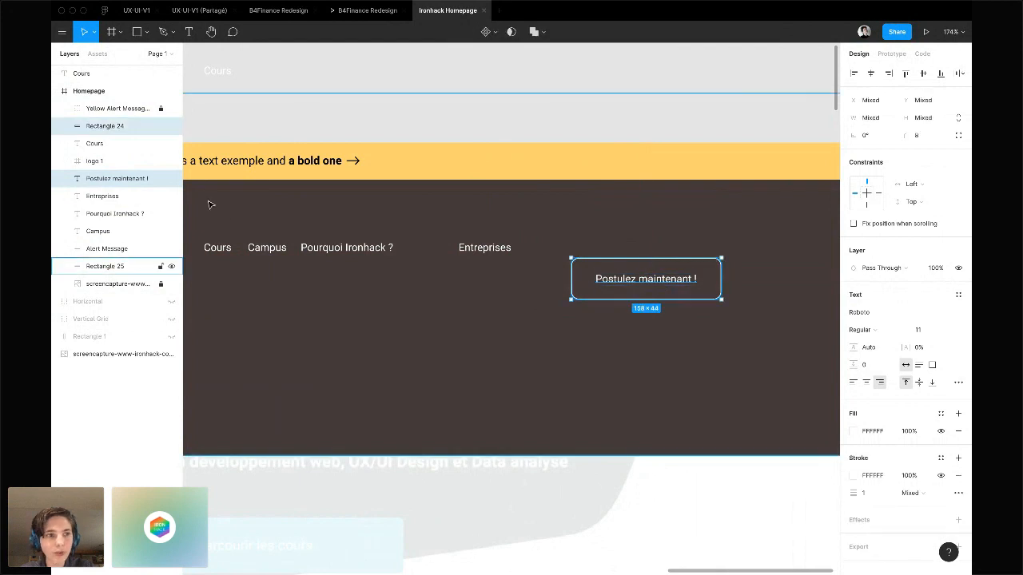
Group the "Postulez maintenant !" text with Rectangle 24 and name the group "Button"
left_click(122, 128, "shift")
right_click(123, 130)
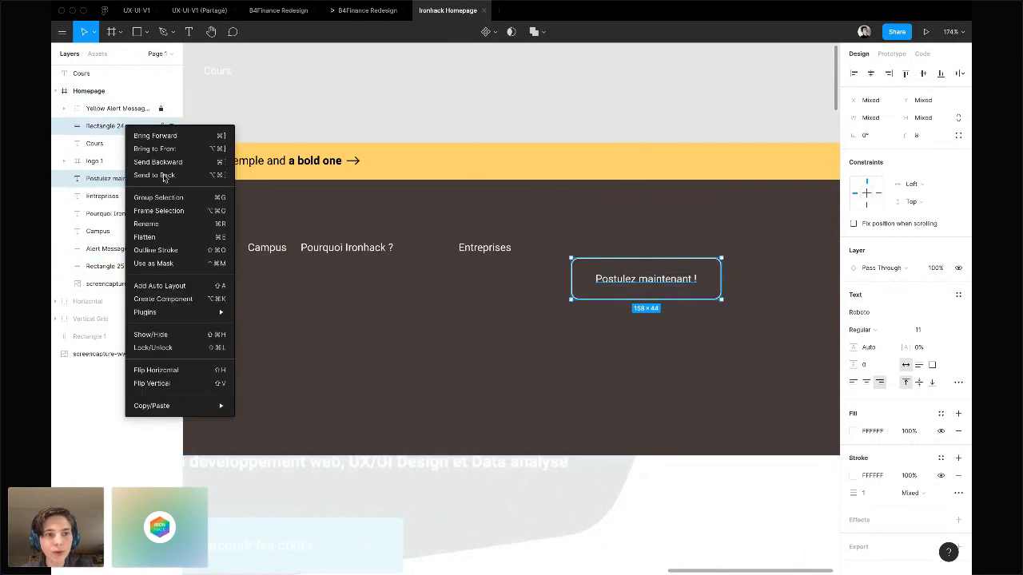
left_click(174, 197)
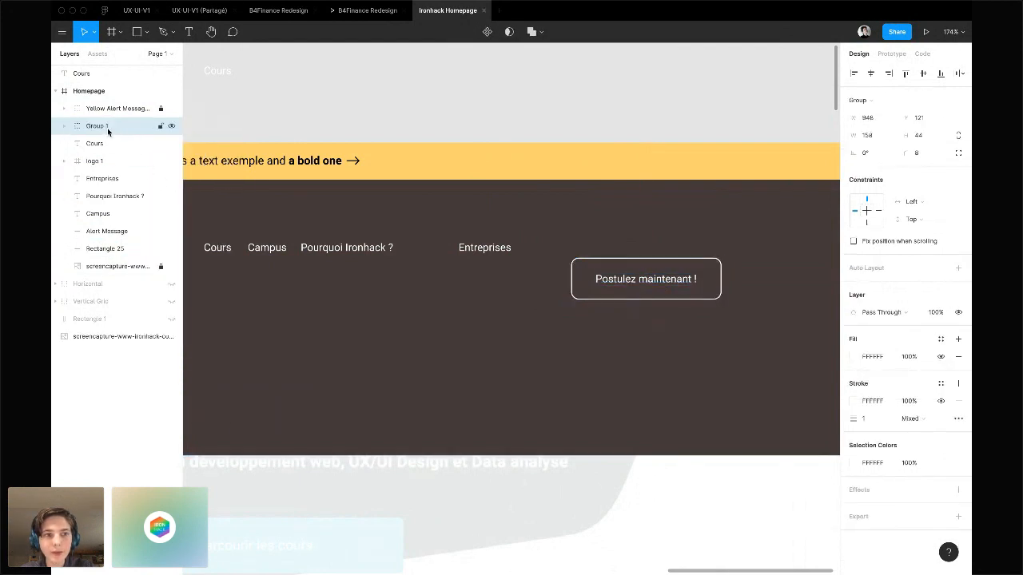
double_click(107, 128)
type("Bu")
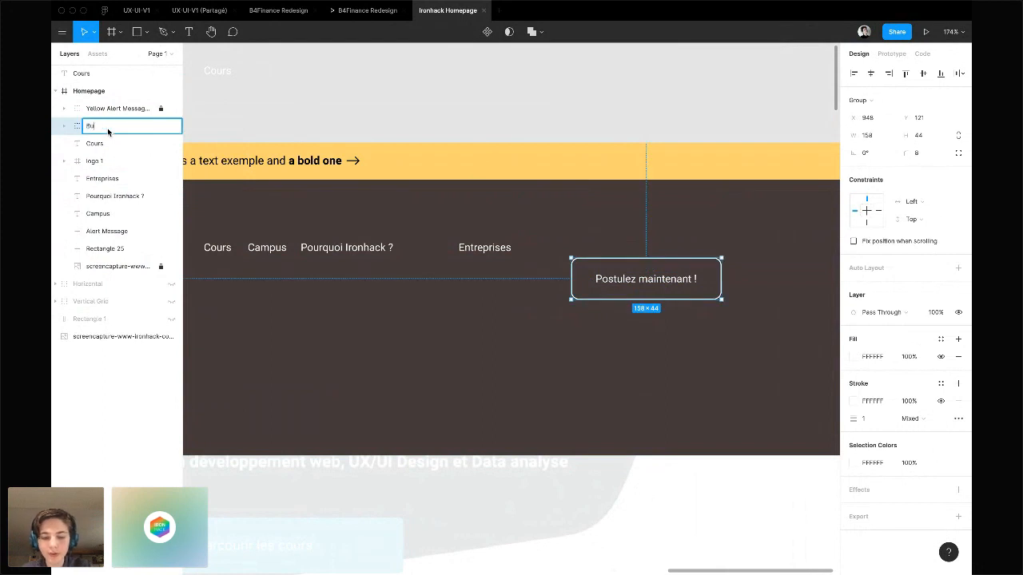
type("tton")
key("Return")
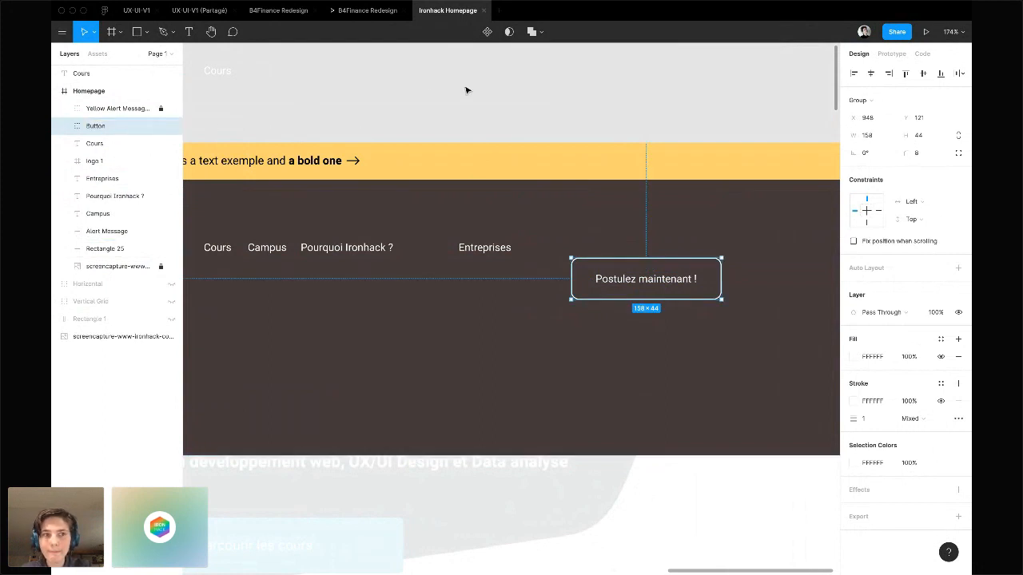
Align the vertical centres of the Button group, the logo and the Cours, Campus, Pourquoi Ironhack ? and Entreprises texts
scroll(515, 313, "down", 6)
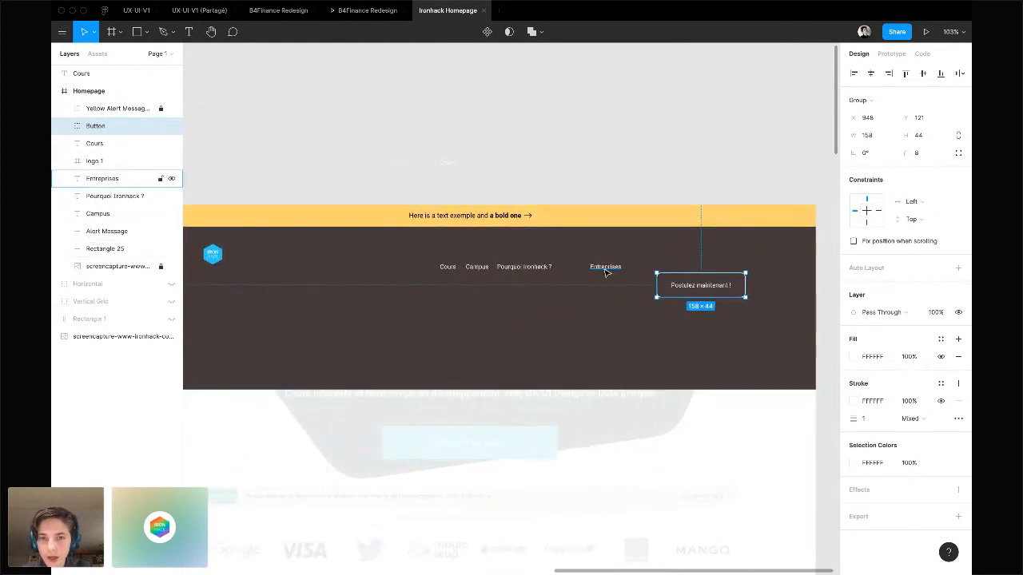
left_click(94, 144, "shift")
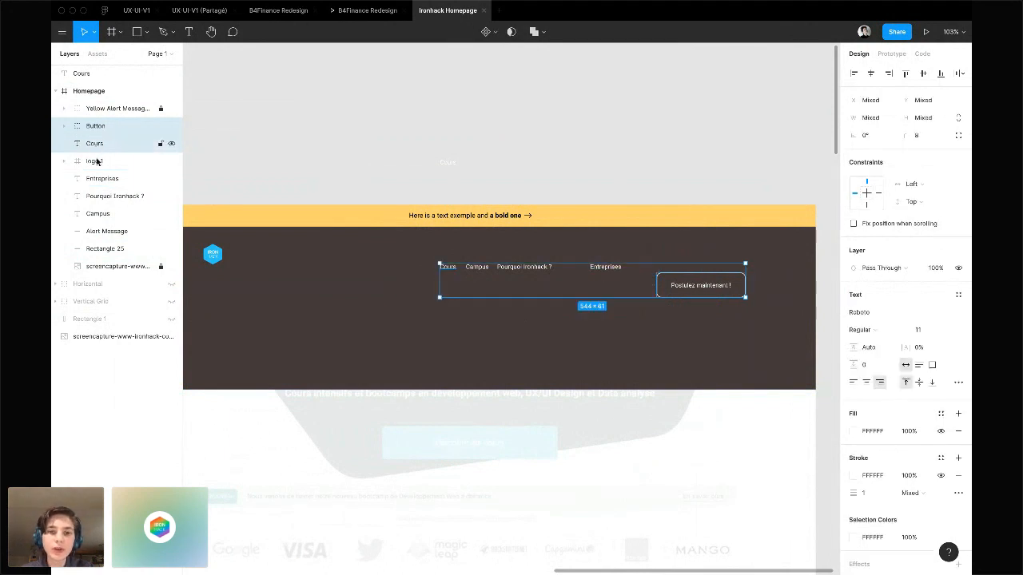
left_click(98, 179)
left_click(101, 196, "shift")
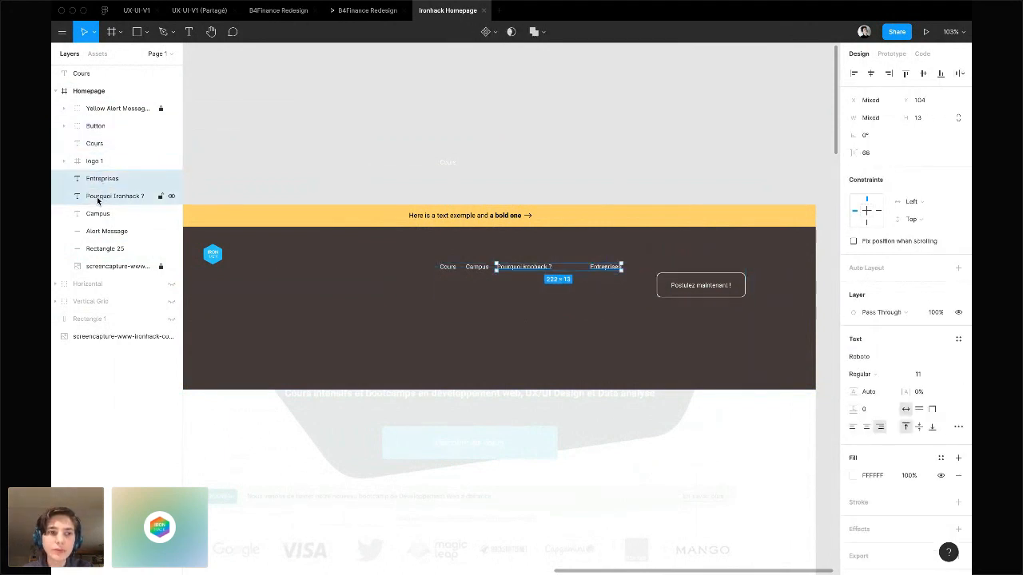
left_click(94, 126)
left_click(97, 162, "shift")
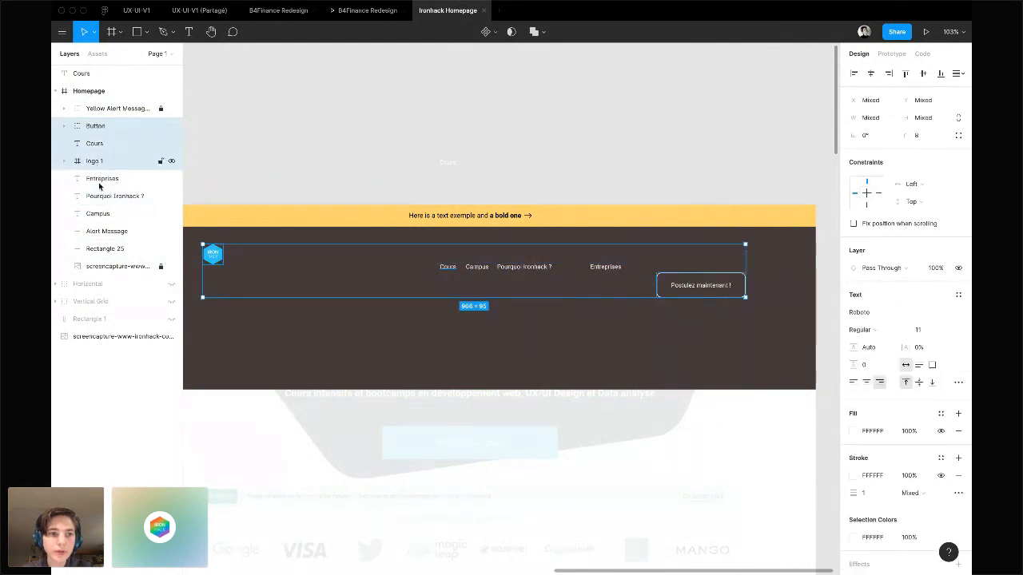
left_click(100, 184, "shift")
left_click(101, 197, "shift")
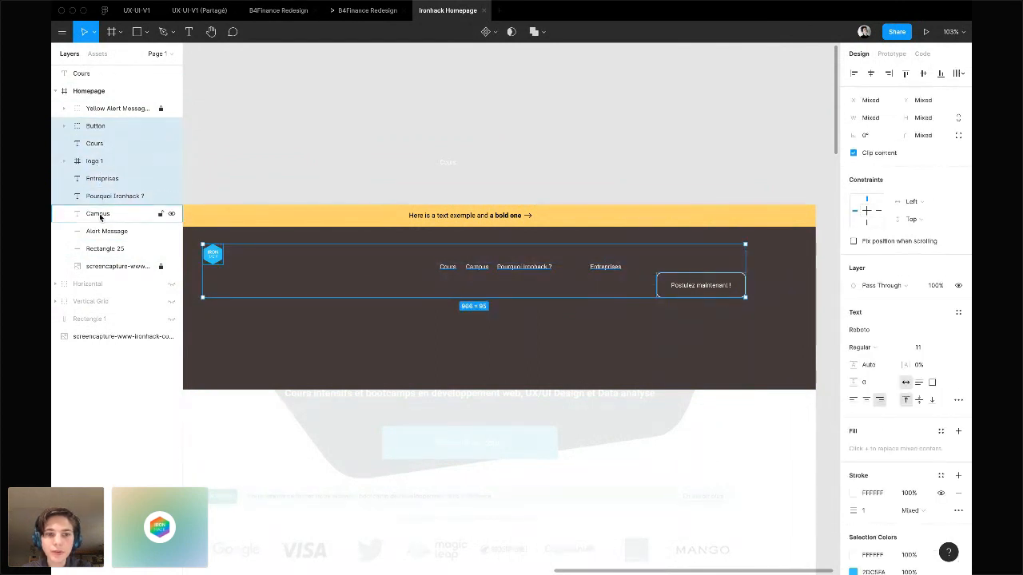
left_click(100, 214, "shift")
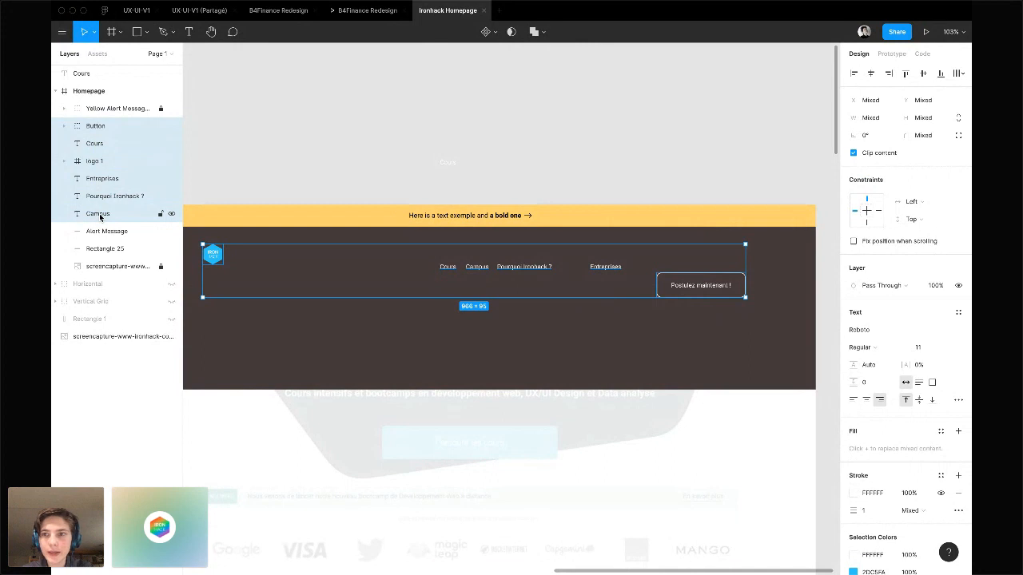
left_click(923, 74)
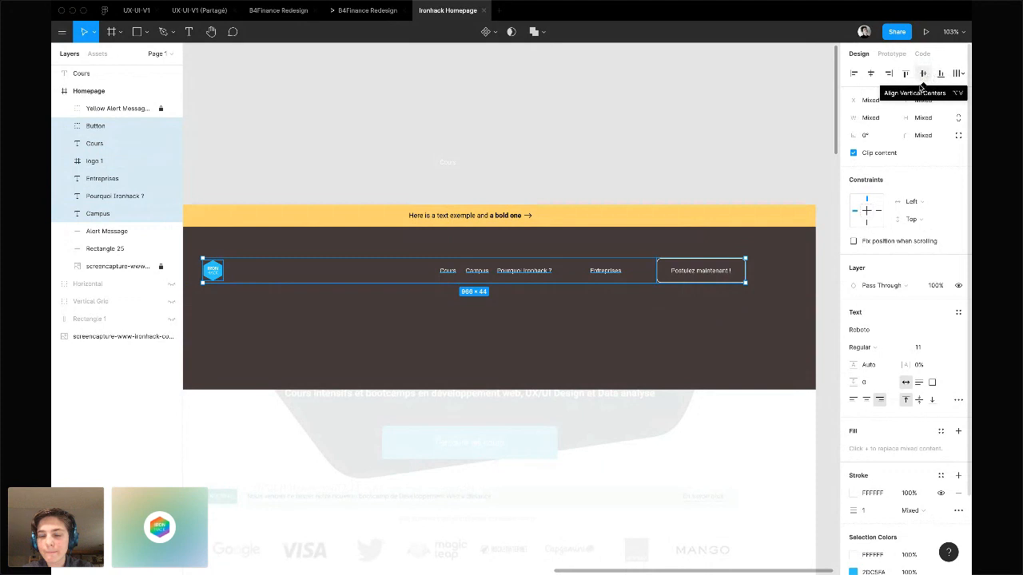
left_click(674, 162)
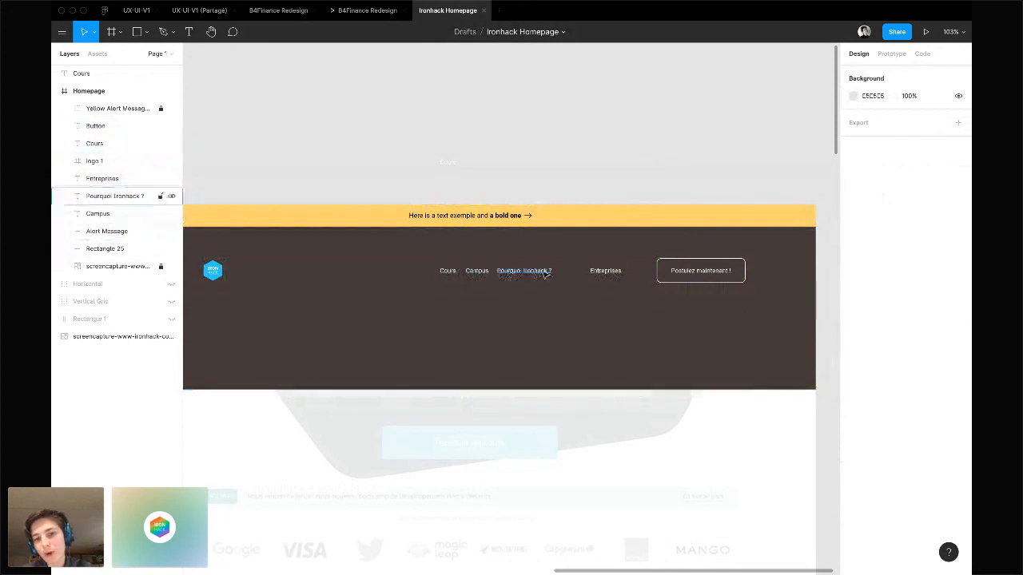
Space the Cours, Campus, Pourquoi Ironhack ? and Entreprises links evenly with Tidy Up
left_click(604, 271)
left_click(524, 271, "shift")
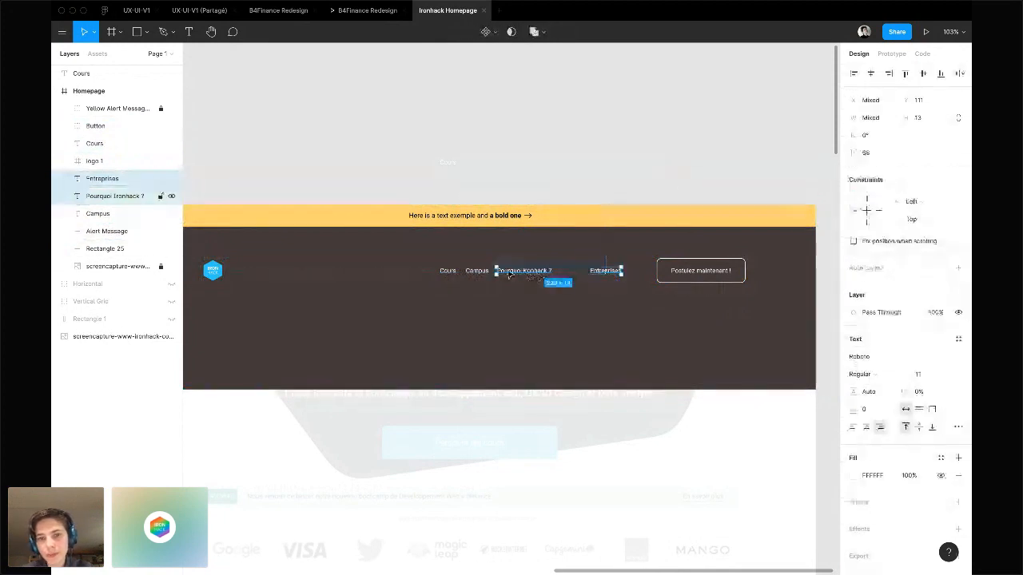
left_click(476, 270, "shift")
left_click(447, 271, "shift")
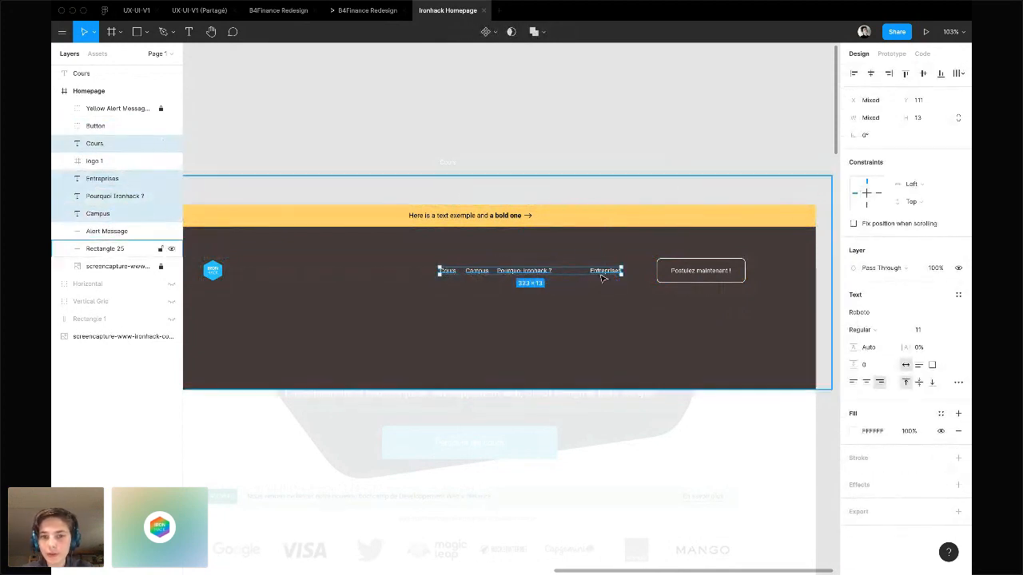
left_click(960, 73)
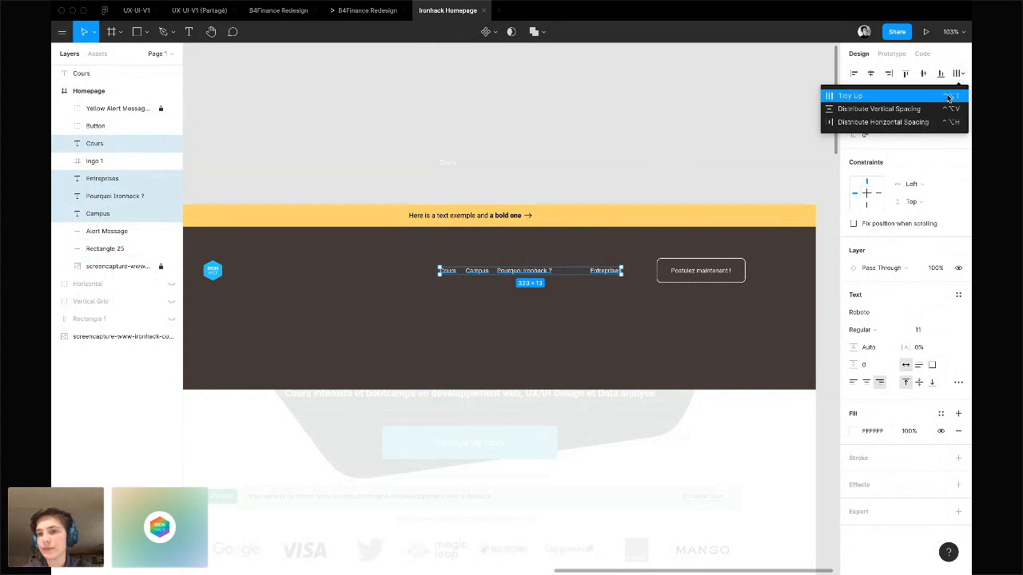
left_click(950, 97)
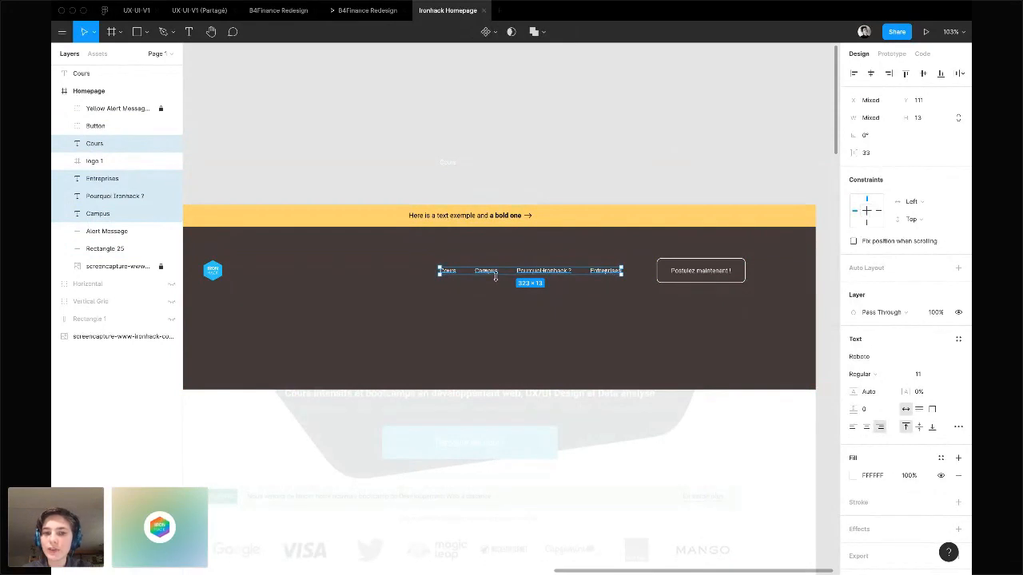
scroll(475, 273, "up", 5)
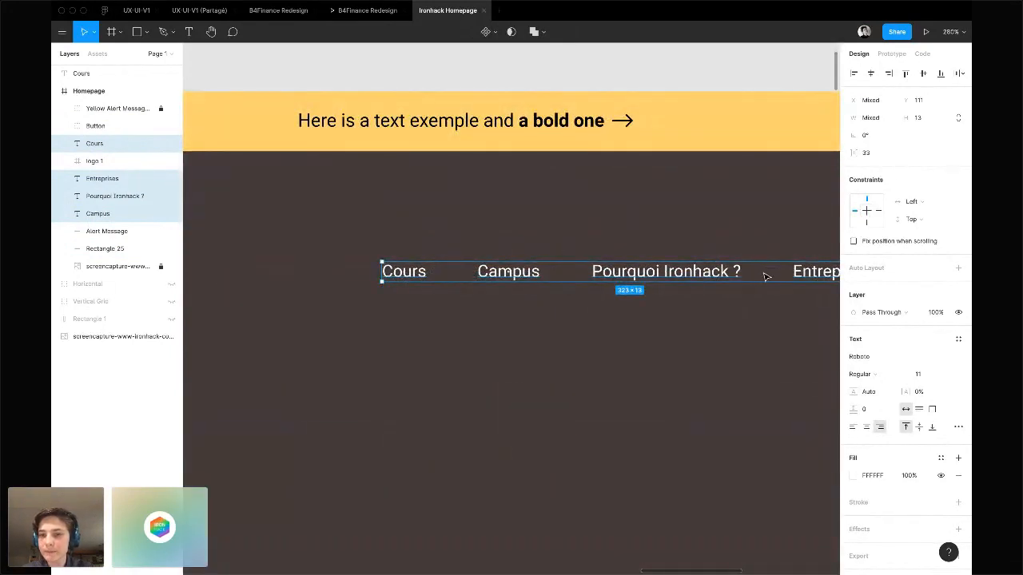
scroll(751, 277, "down", 7)
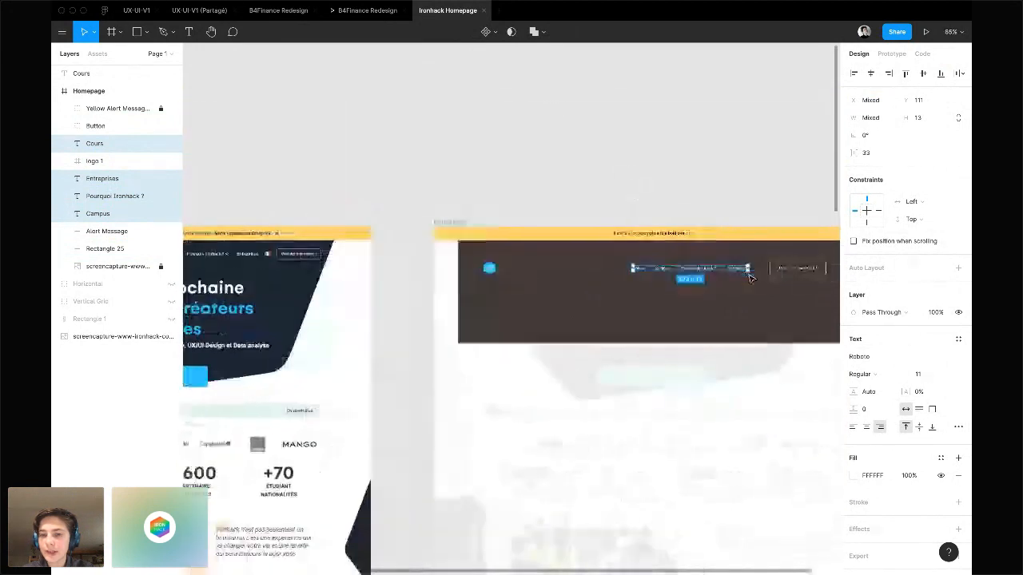
key("Escape")
Group the logo, the four navigation links and the Button, and name the group "Menu"
left_click(769, 273)
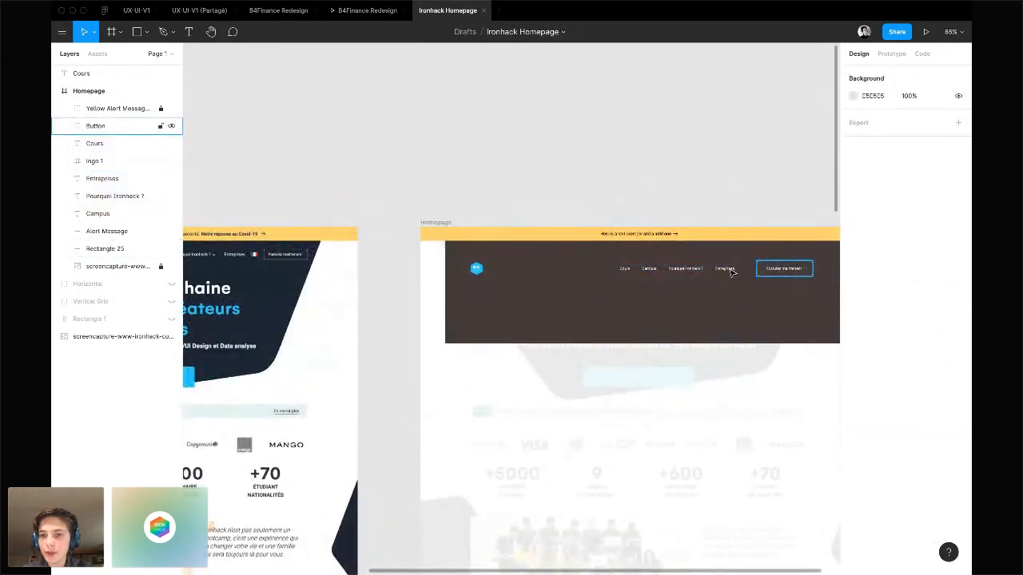
left_click(724, 269, "shift")
left_click(685, 269, "shift")
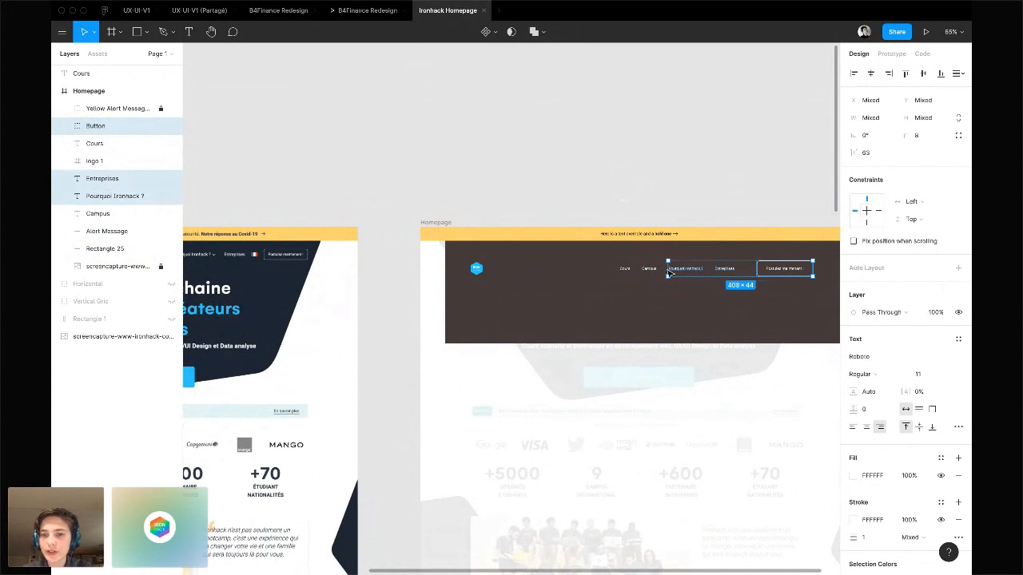
left_click(649, 268, "shift")
left_click(625, 270, "shift")
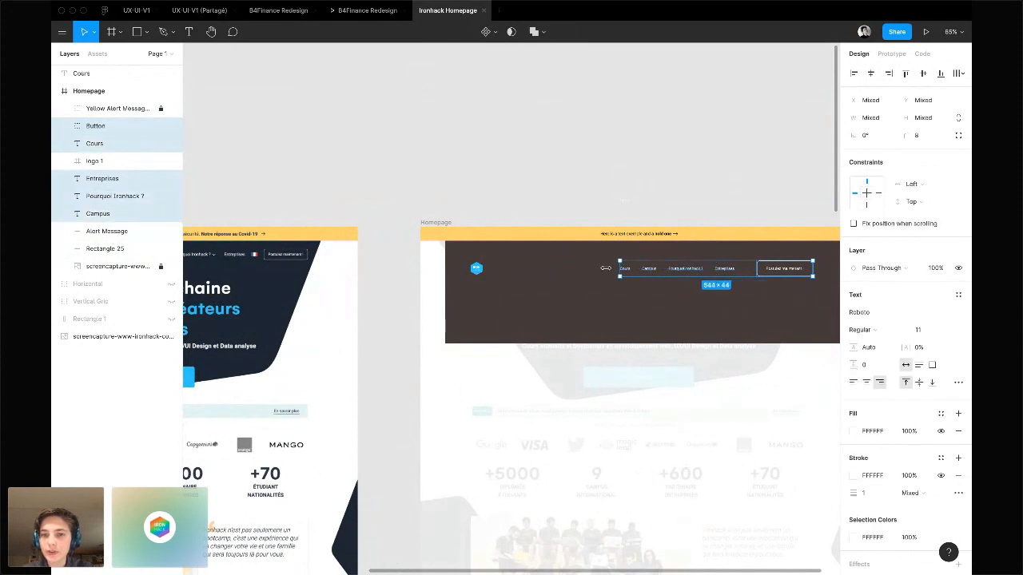
left_click(476, 269, "shift")
right_click(141, 184)
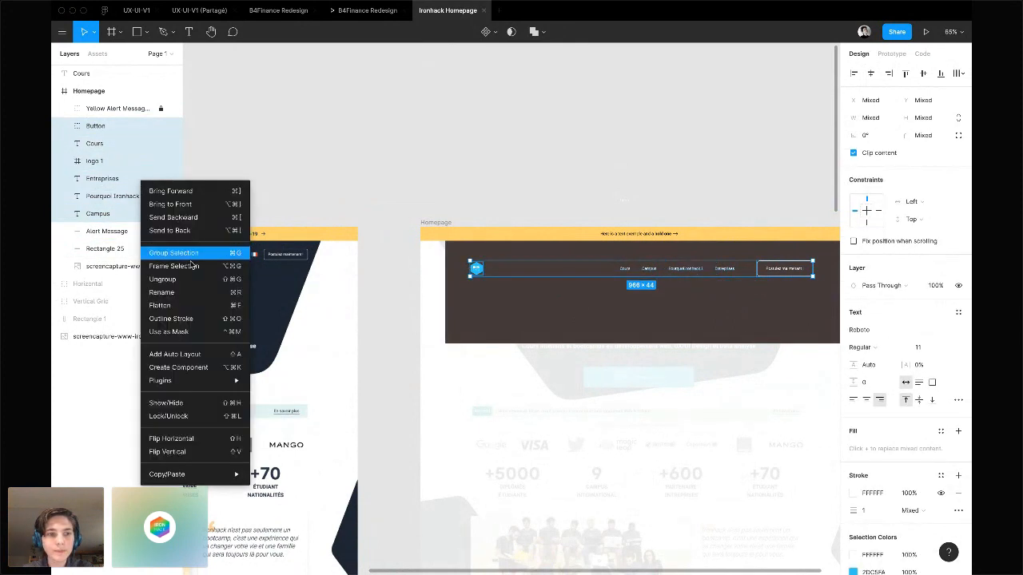
left_click(184, 254)
double_click(94, 125)
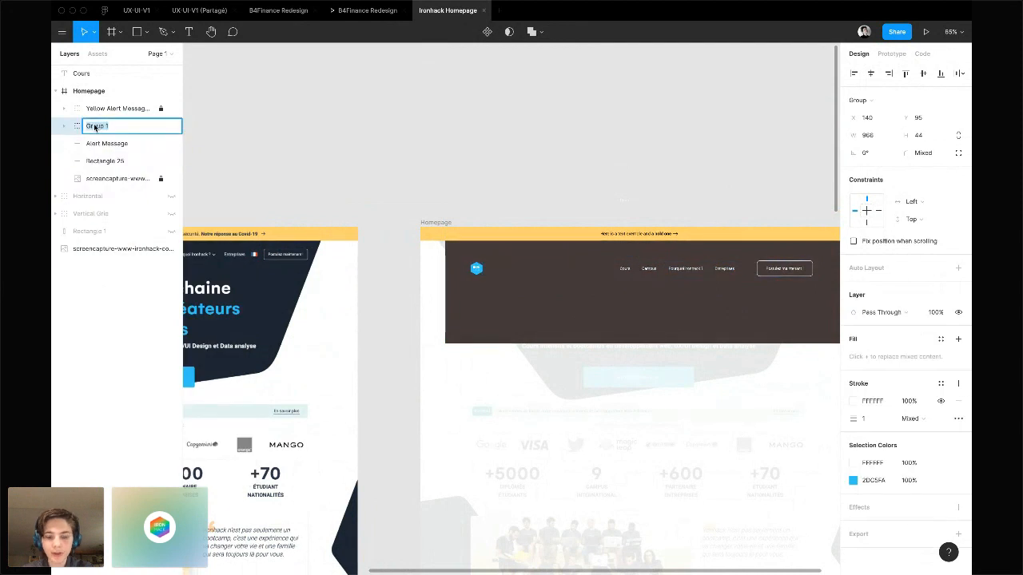
type("Menu")
key("Return")
Move the Menu group up just below the yellow alert banner, centred horizontally in the Homepage frame
scroll(533, 343, "right", 5)
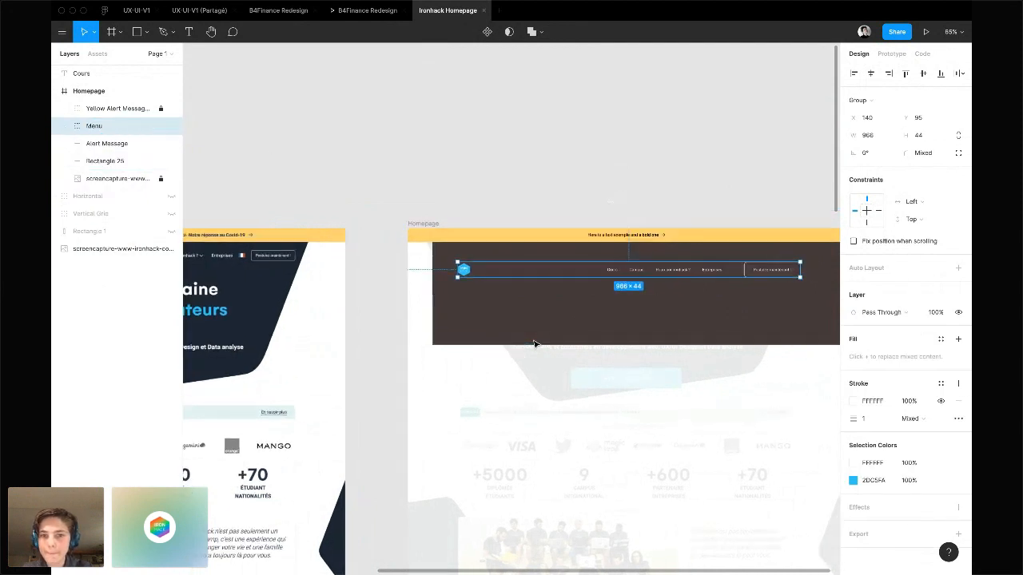
left_click_drag(675, 282, 676, 269)
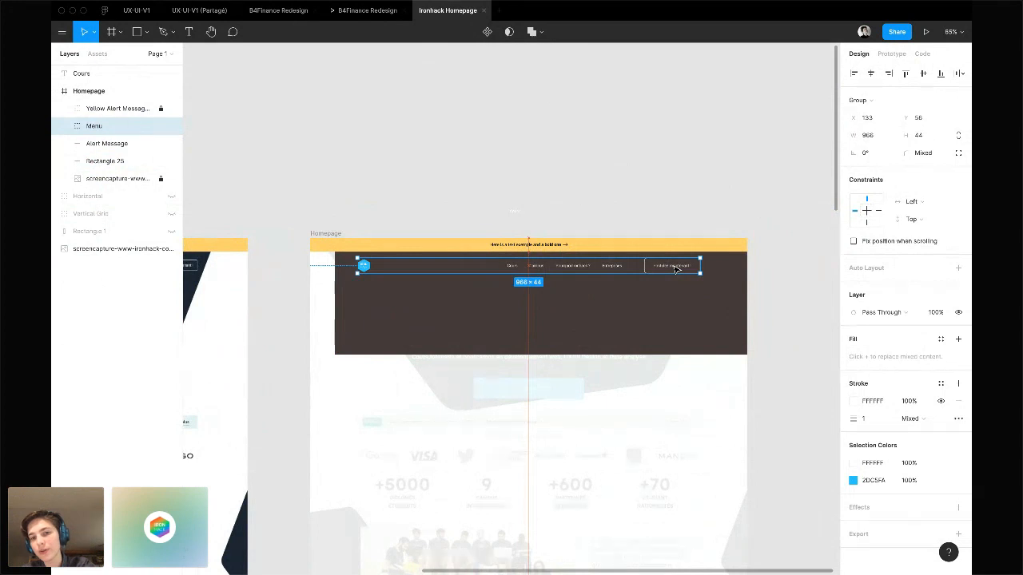
left_click(643, 204)
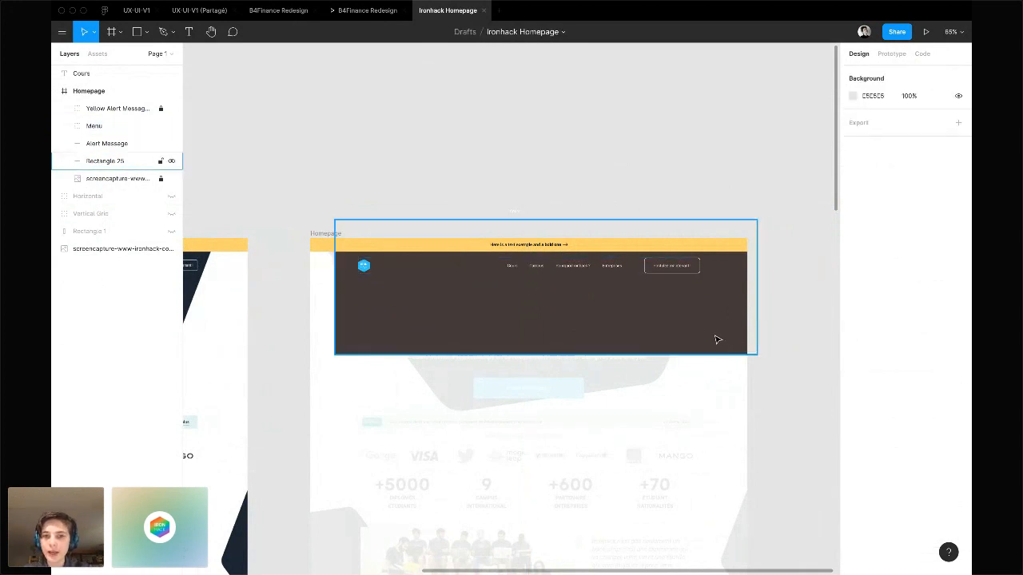
Move the dark Rectangle 25 flush with the Homepage frame's right edge and place its layer below Alert Message
mouse_move(713, 338)
left_mouse_down()
mouse_move(726, 161)
mouse_move(706, 336)
left_mouse_up()
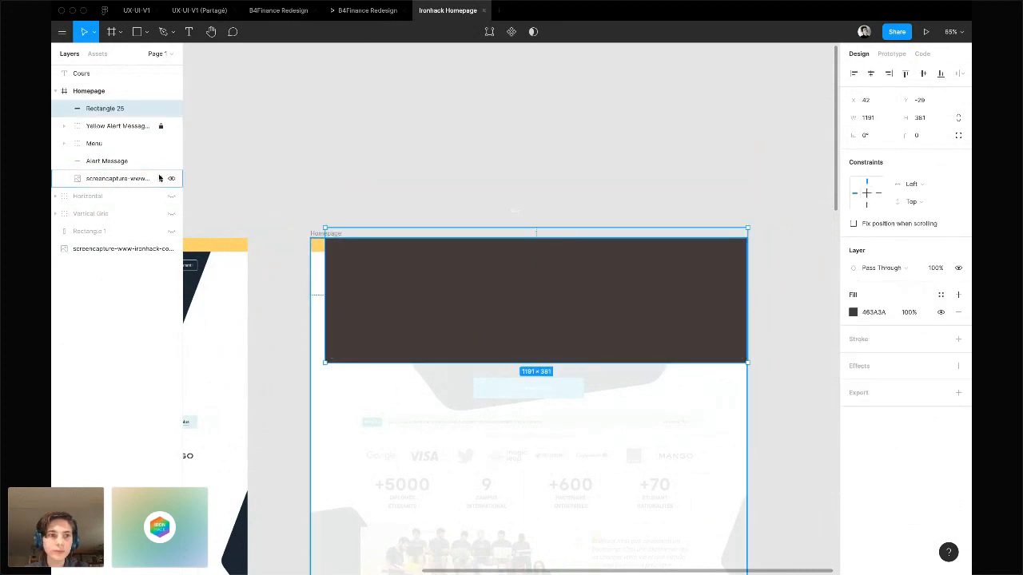
left_click_drag(104, 108, 107, 172)
left_click(492, 169)
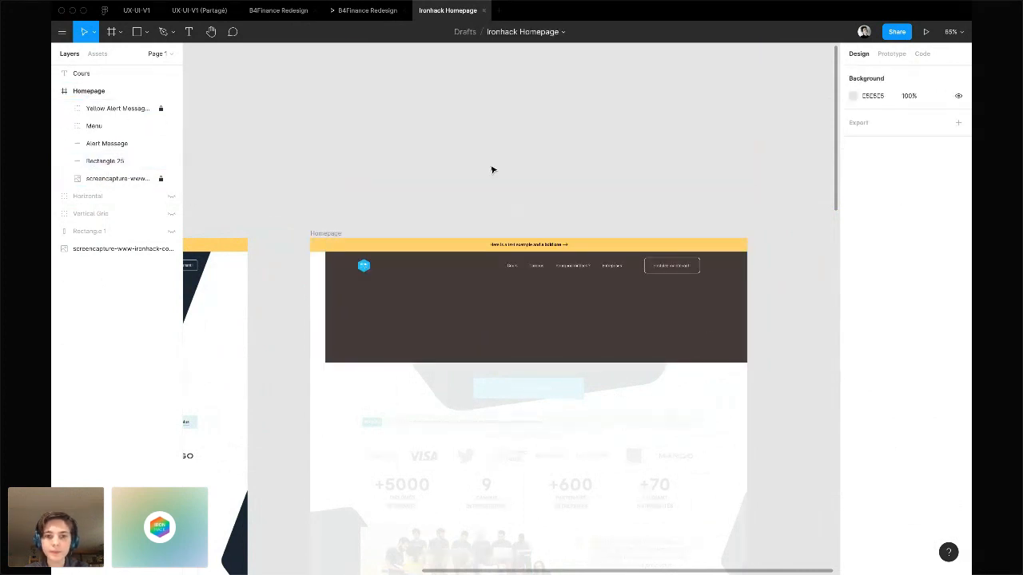
Move the dark Rectangle 25 flush with the Homepage frame's left edge and widen it to 1231 to span the frame
left_click_drag(509, 322, 493, 329)
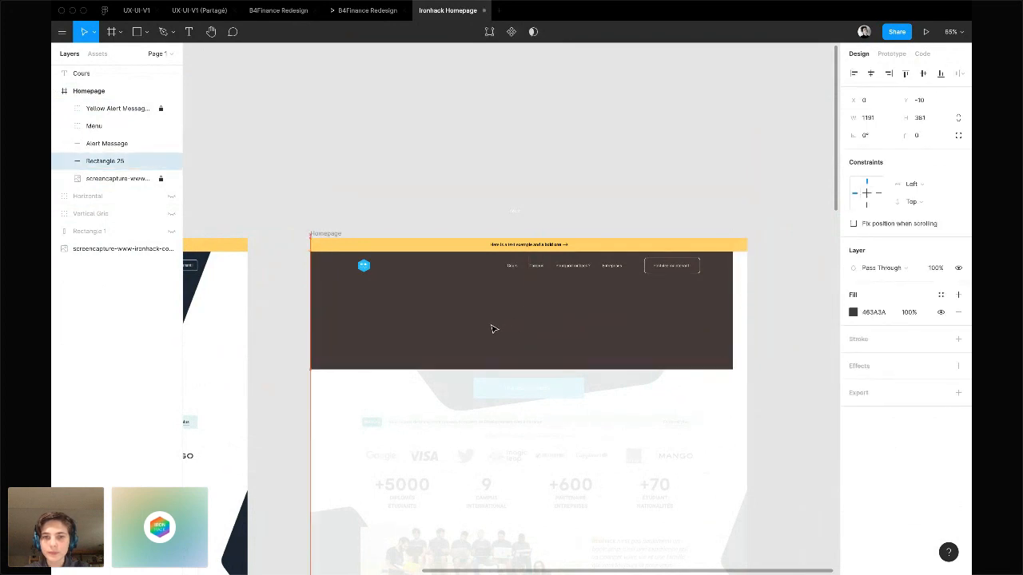
left_click_drag(731, 328, 748, 330)
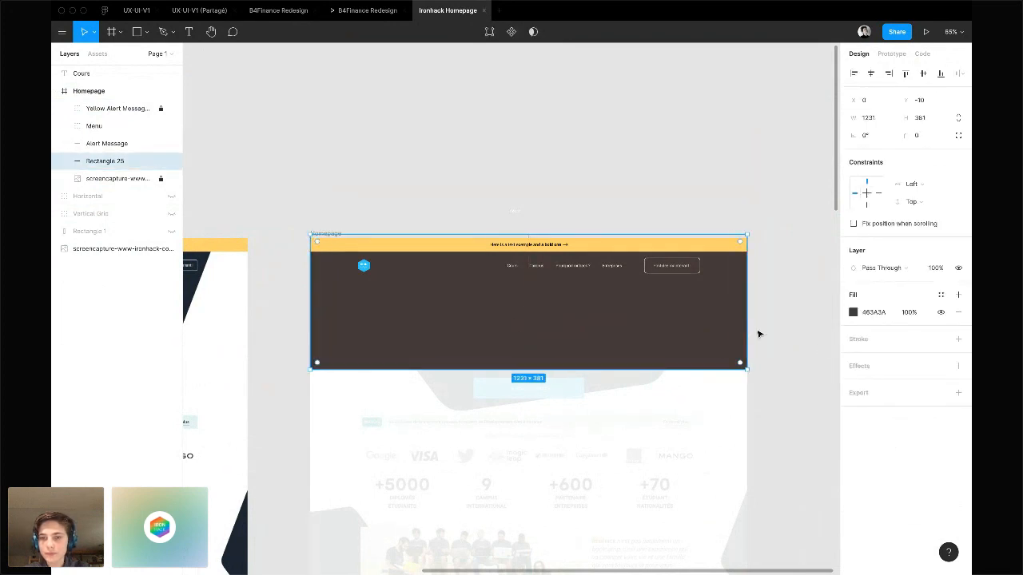
left_click(758, 334)
Switch to the Crowdcast chat to read the participants' messages, and return to the Ironhack Homepage design in Figma
key("super+Tab")
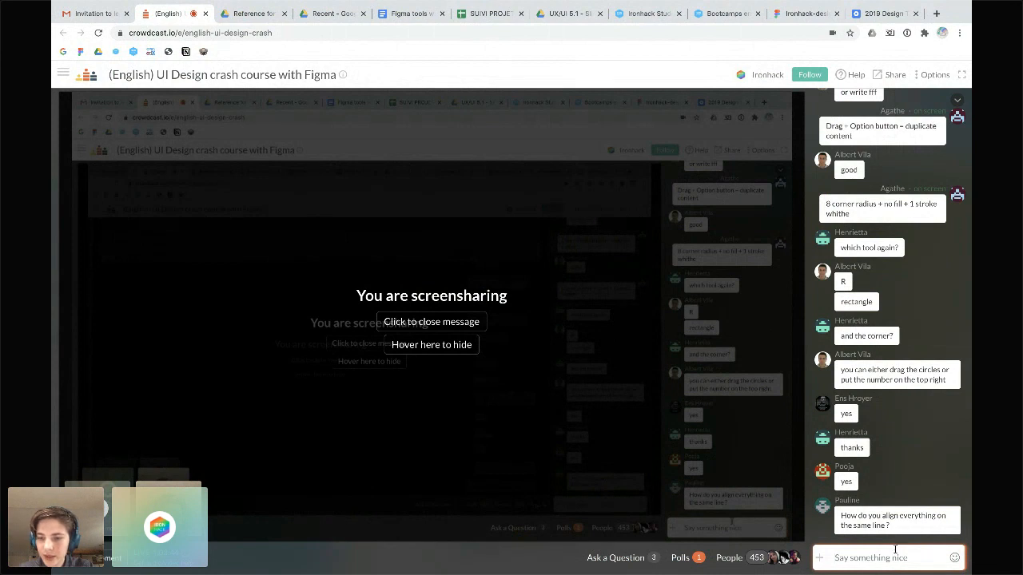
key("ctrl+Left")
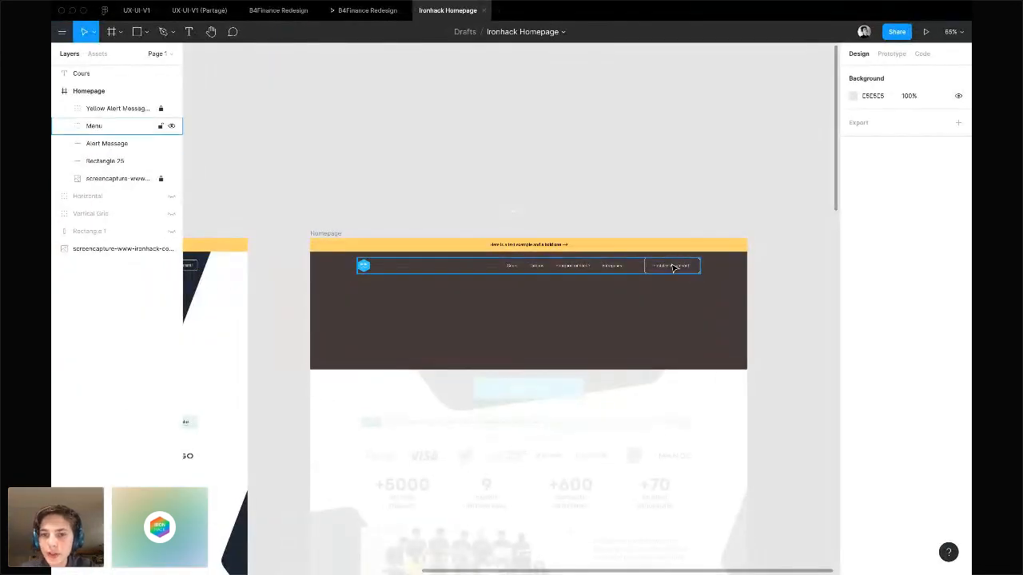
left_click(673, 270)
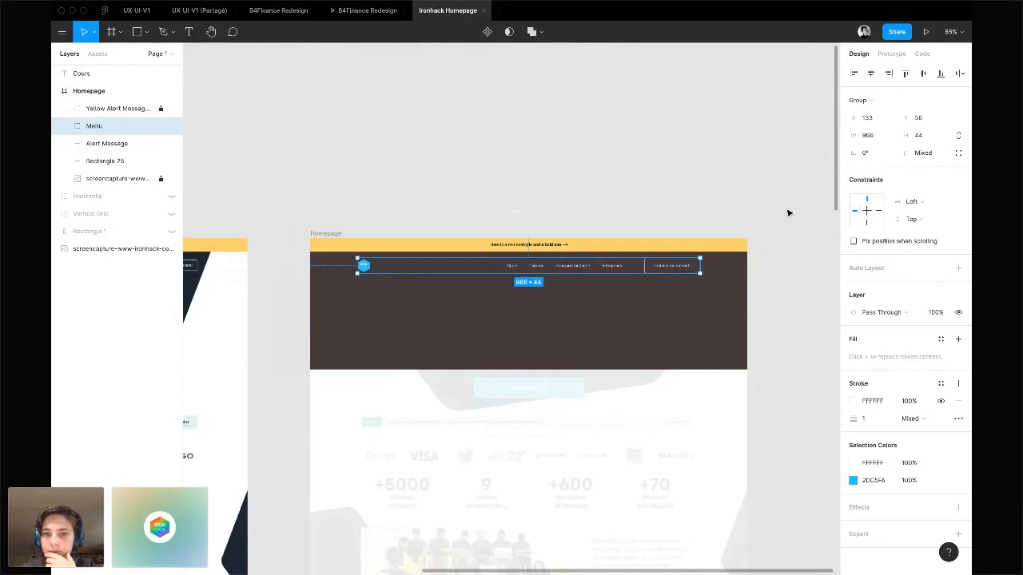
key("ctrl+Right")
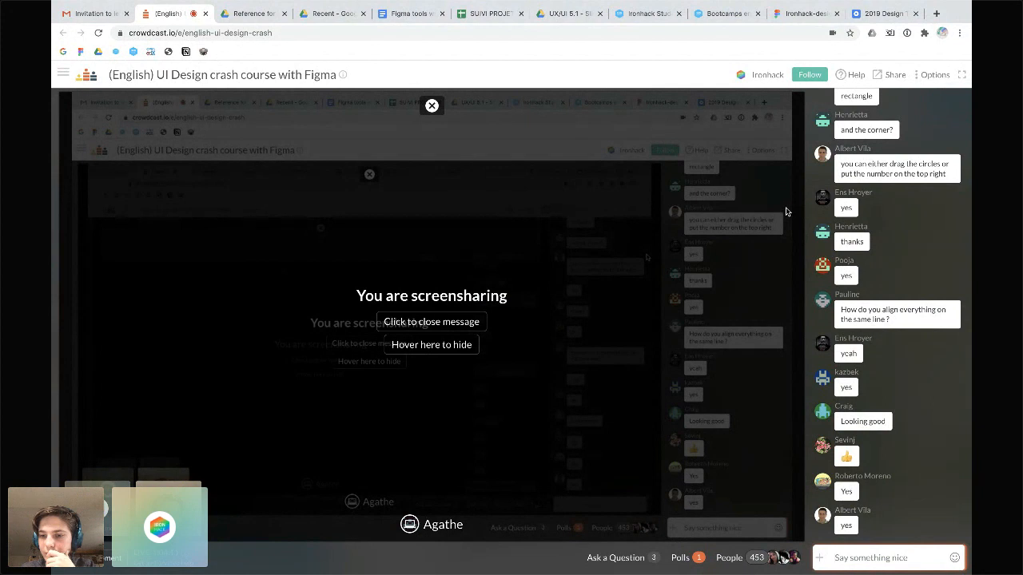
key("super+Tab")
Move Rectangle 25 out of the Homepage frame onto the empty canvas above it
left_click(673, 345)
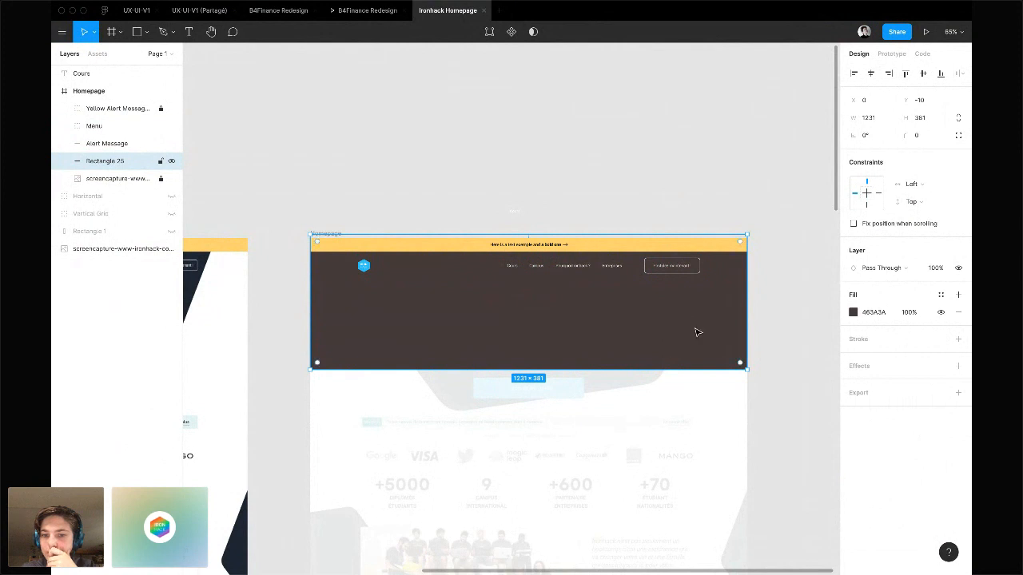
scroll(696, 332, "down", 5)
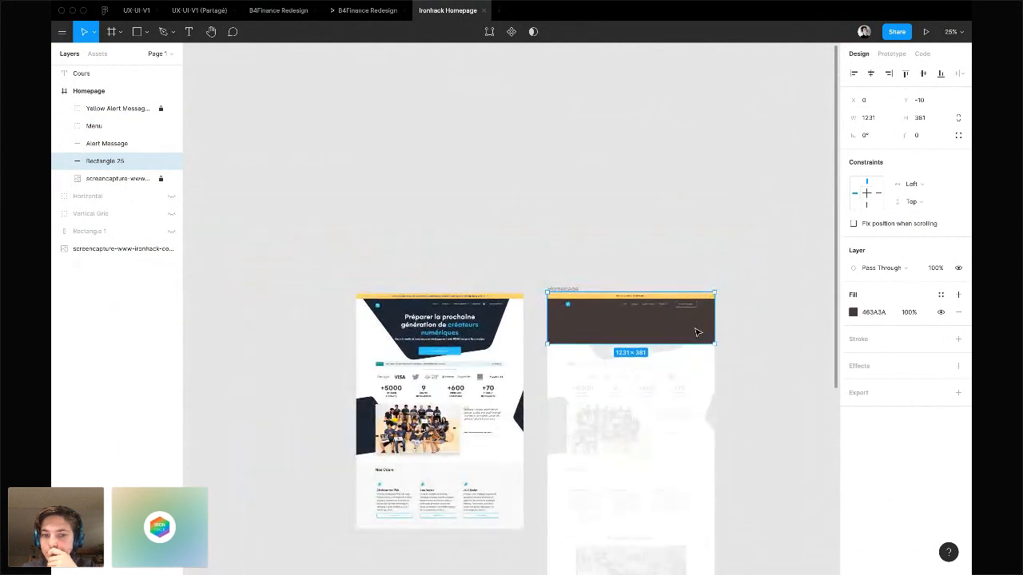
scroll(697, 332, "up", 3)
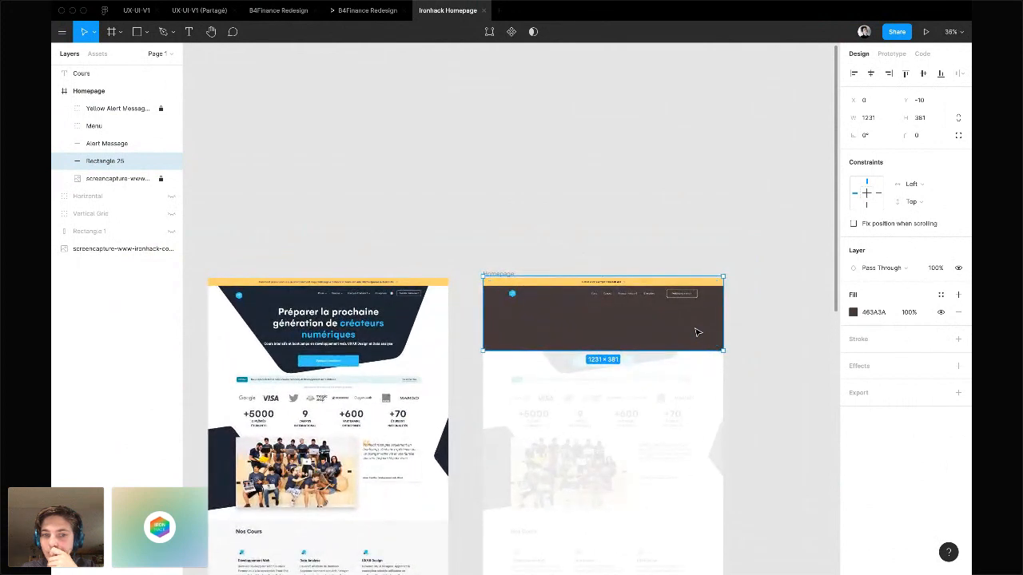
left_click_drag(697, 332, 670, 190)
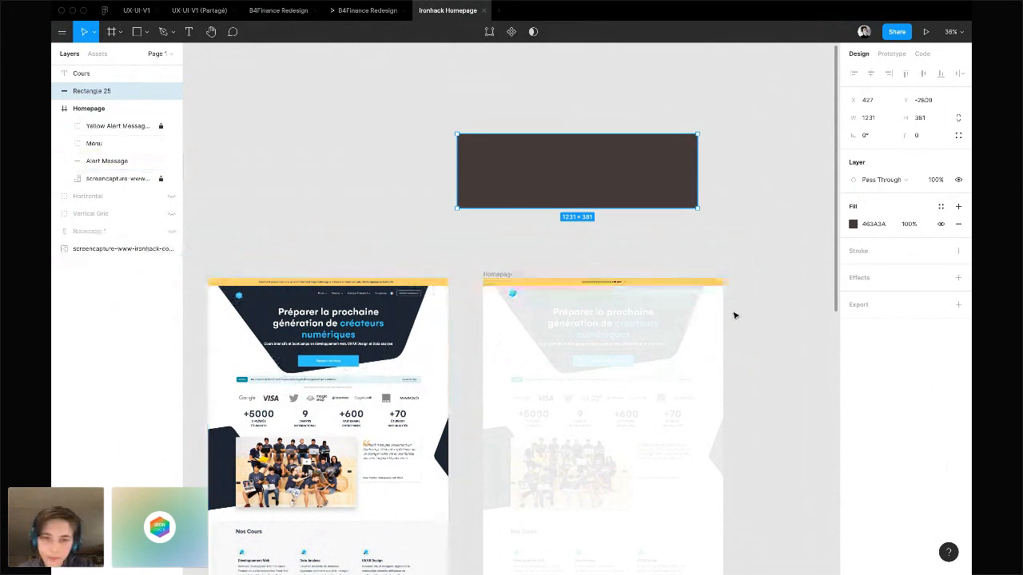
Select the blue hexagon Vector nested inside logo 1 in the Menu group
scroll(540, 295, "up", 5)
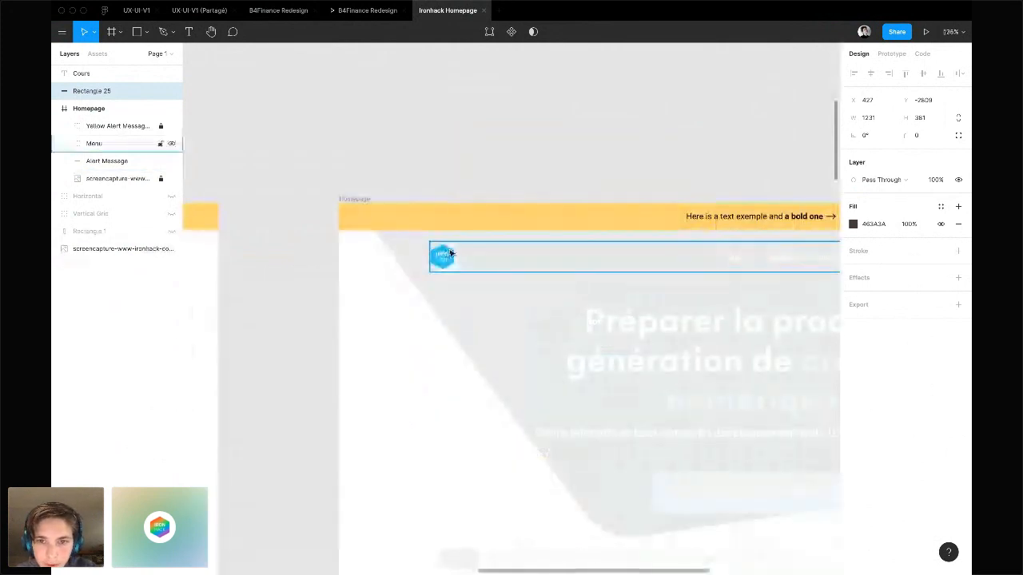
left_click(451, 254)
left_click(450, 255)
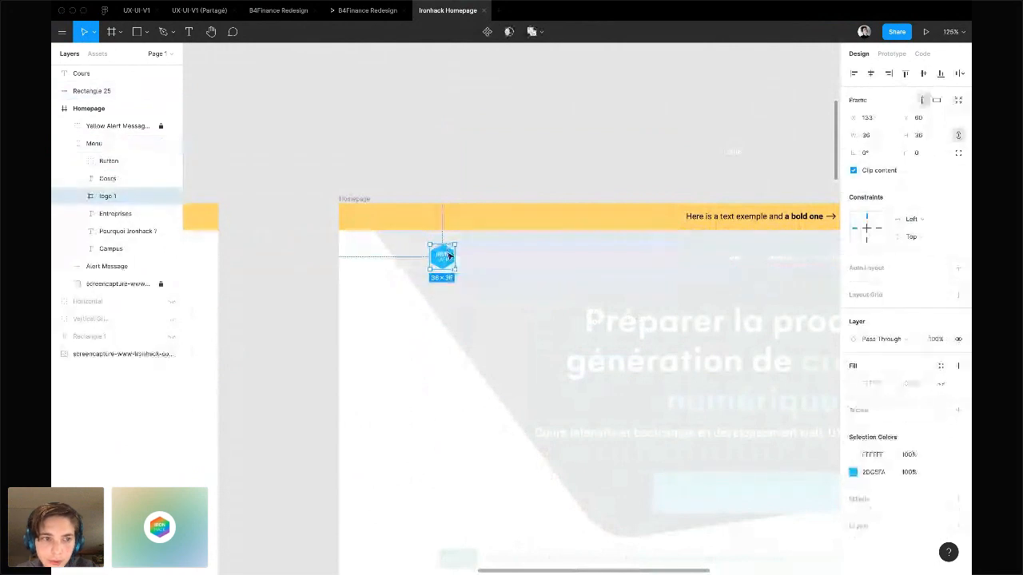
left_click(76, 197)
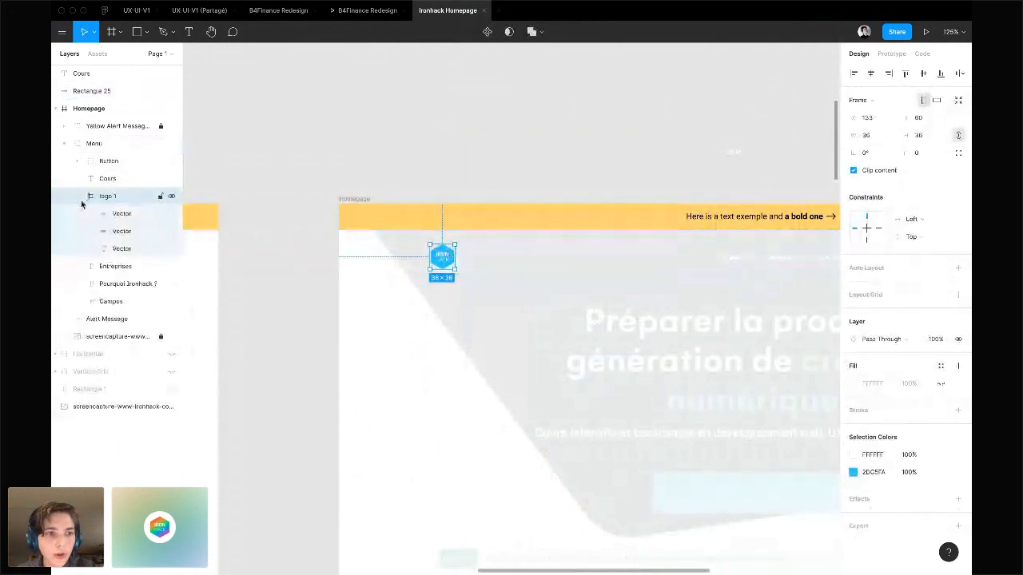
left_click(115, 248)
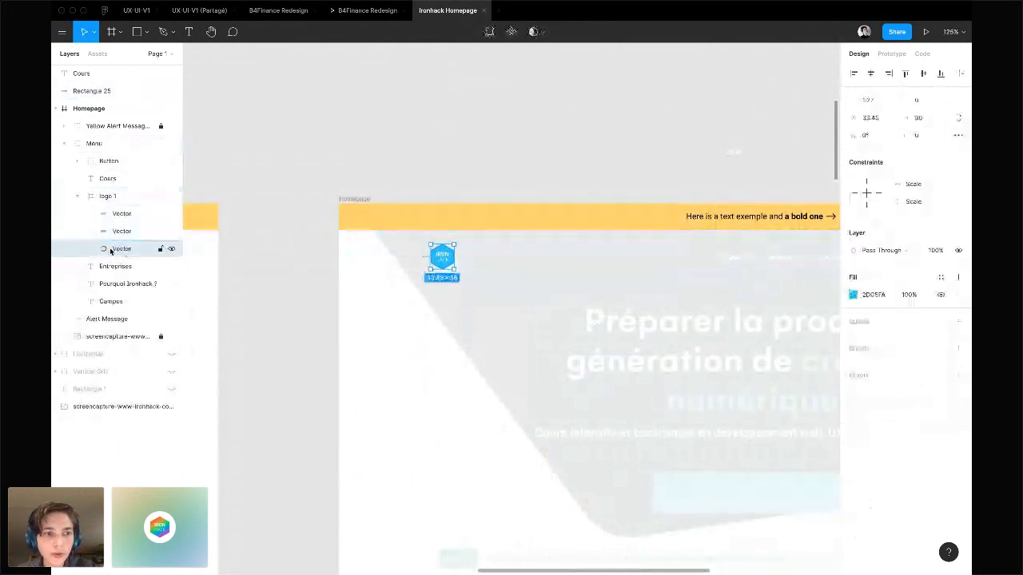
left_click(78, 197)
left_click(64, 143)
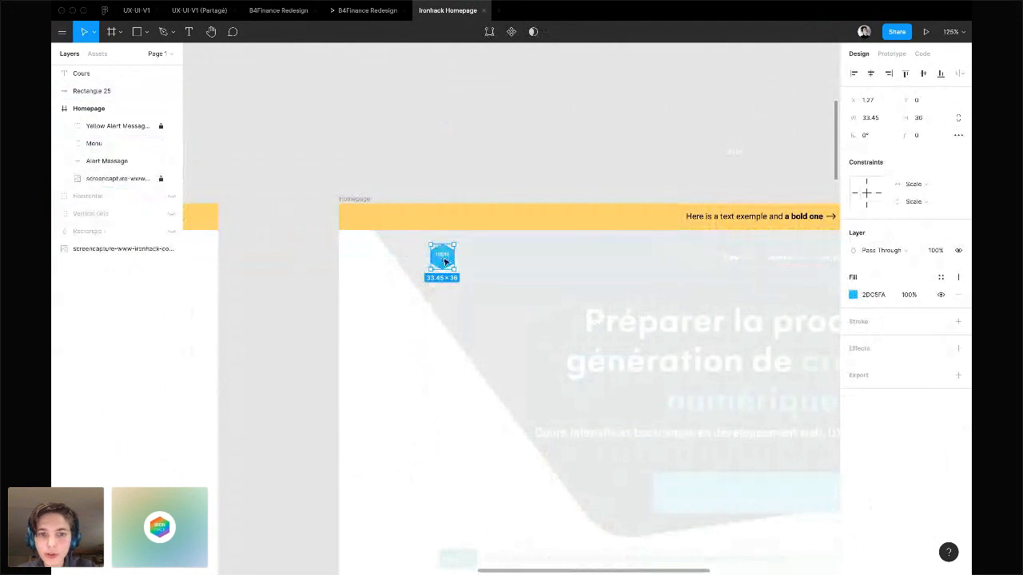
double_click(446, 261)
scroll(451, 258, "up", 5)
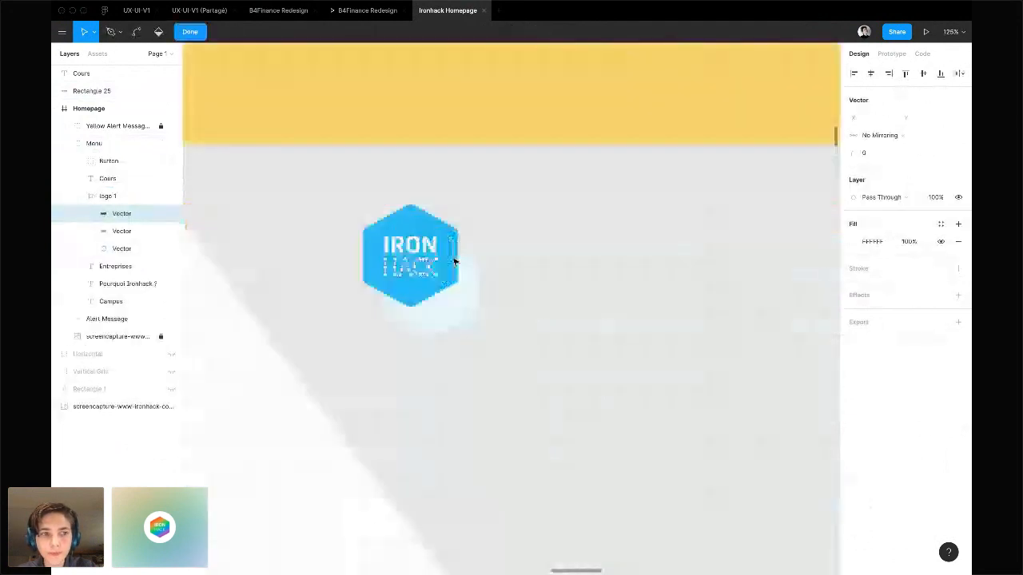
key("Escape")
left_click(446, 240)
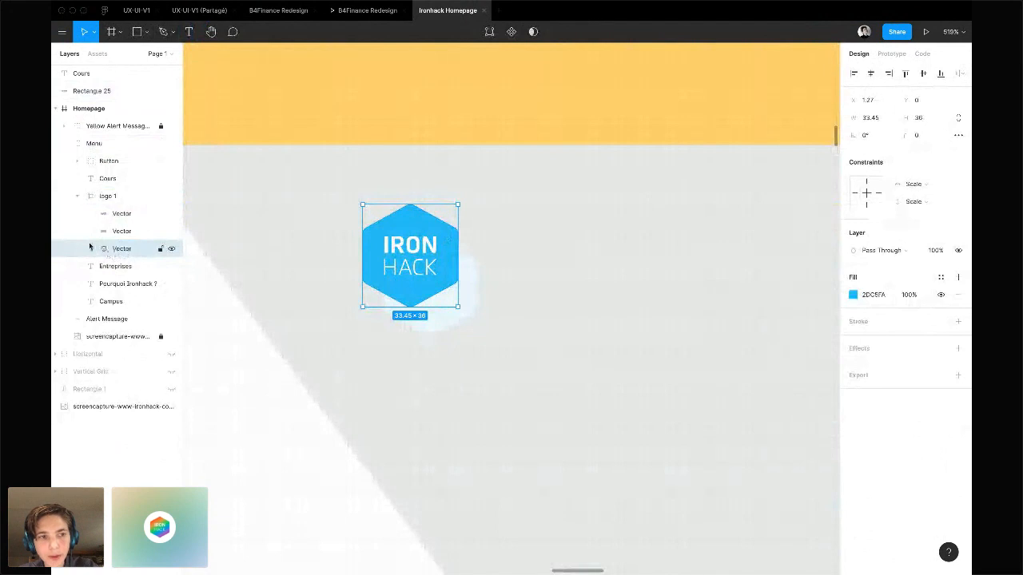
left_click(64, 143)
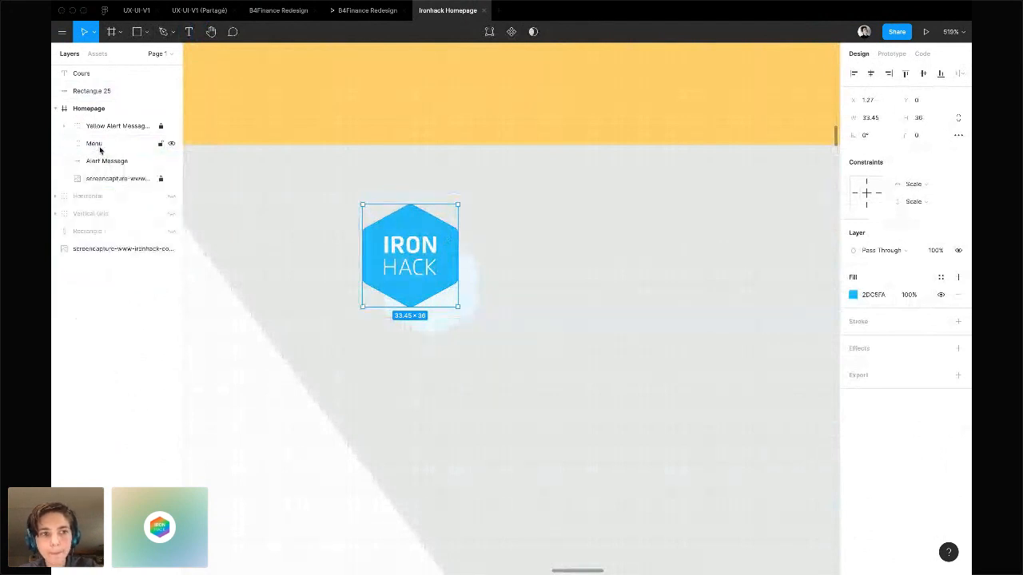
left_click(269, 197)
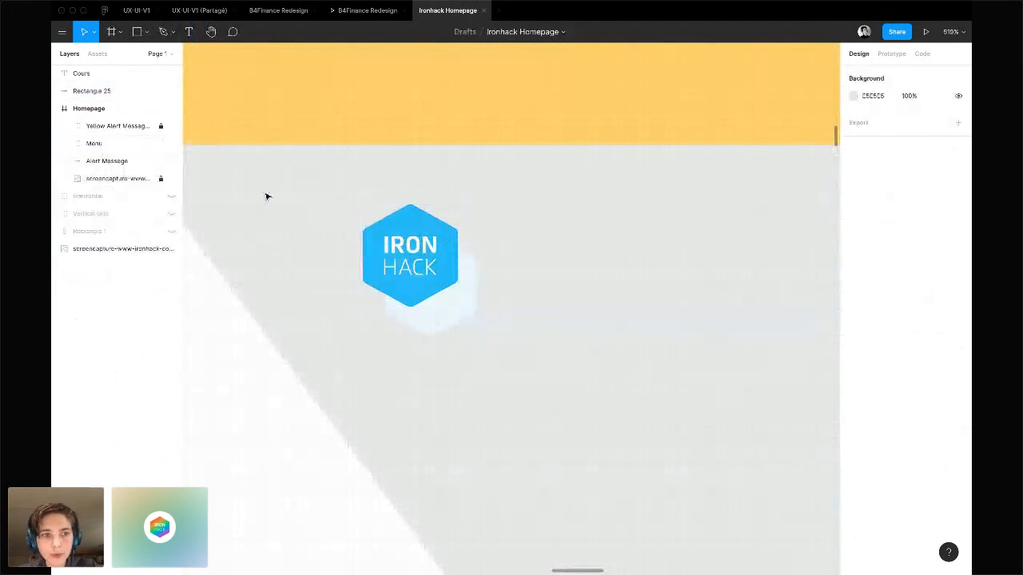
Duplicate the blue hexagon Vector inside logo 1 of the Menu group
left_click(64, 143)
left_click_drag(120, 249, 96, 200)
left_click(77, 198)
left_click(77, 198)
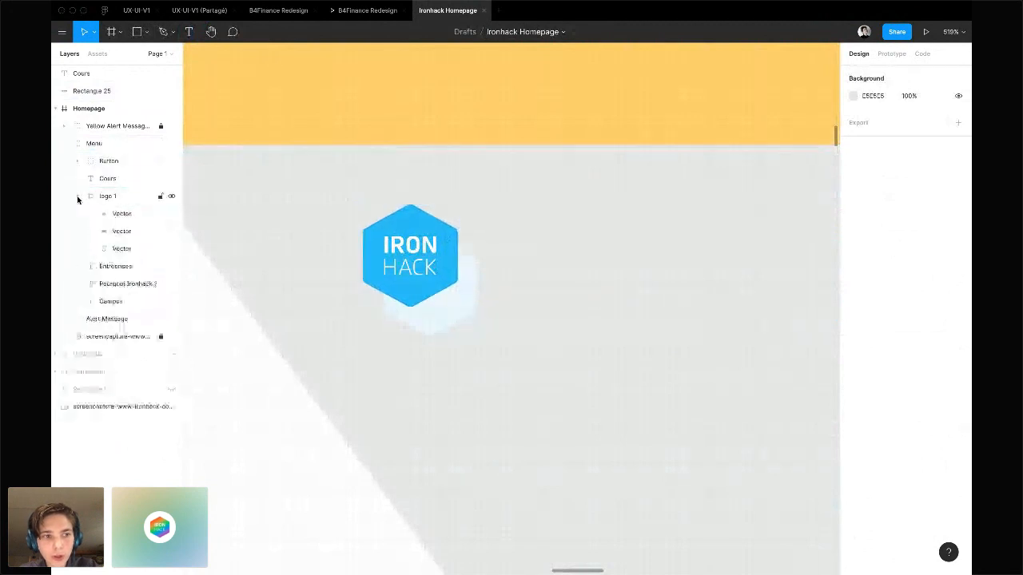
left_click(121, 248)
scroll(388, 334, "down", 10)
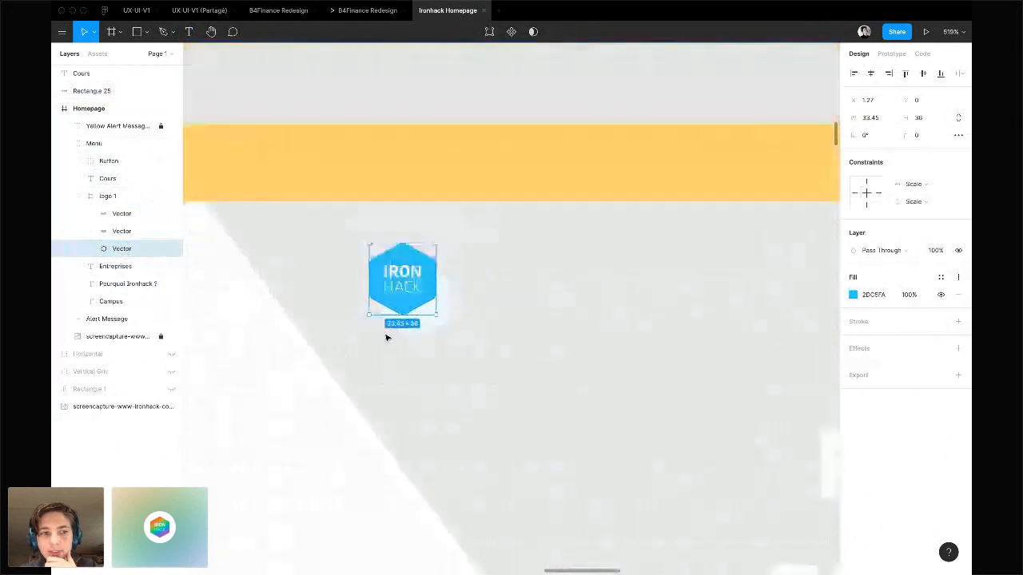
scroll(386, 336, "down", 3)
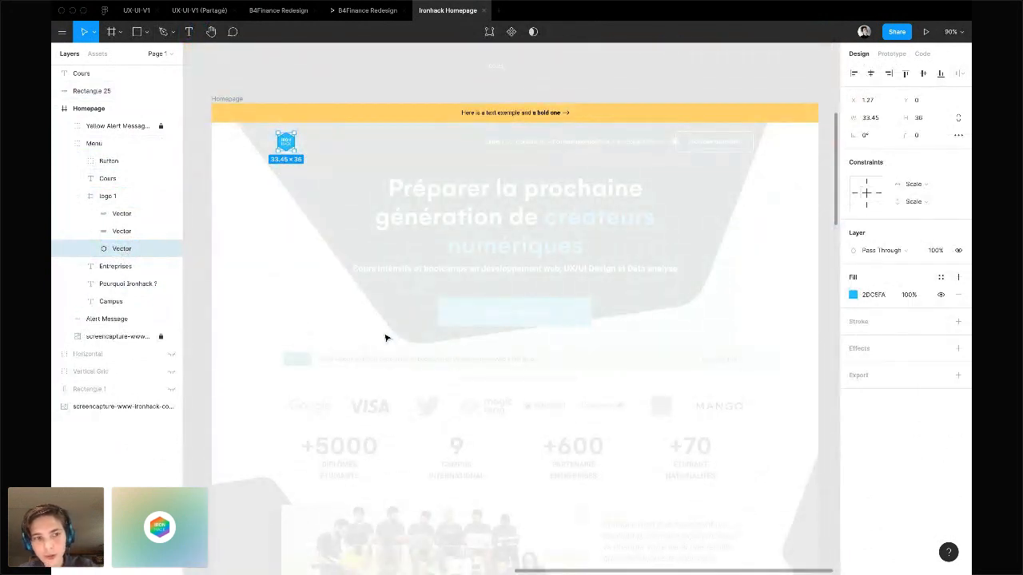
key("super+v")
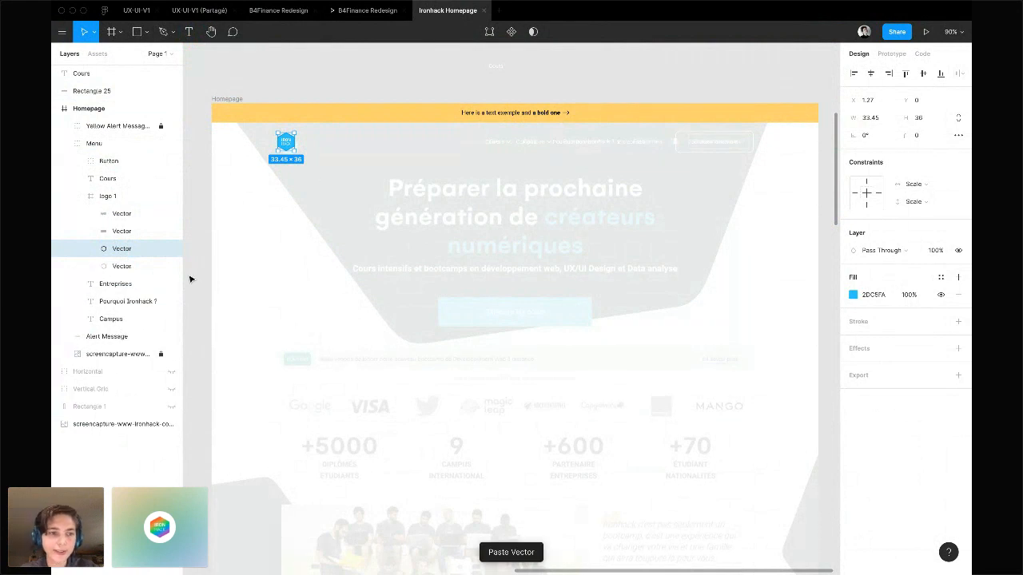
Move the hexagon copy out of the Menu group to just above it in Homepage, and enlarge it proportionally to about 965 × 1038
left_click_drag(113, 250, 119, 154)
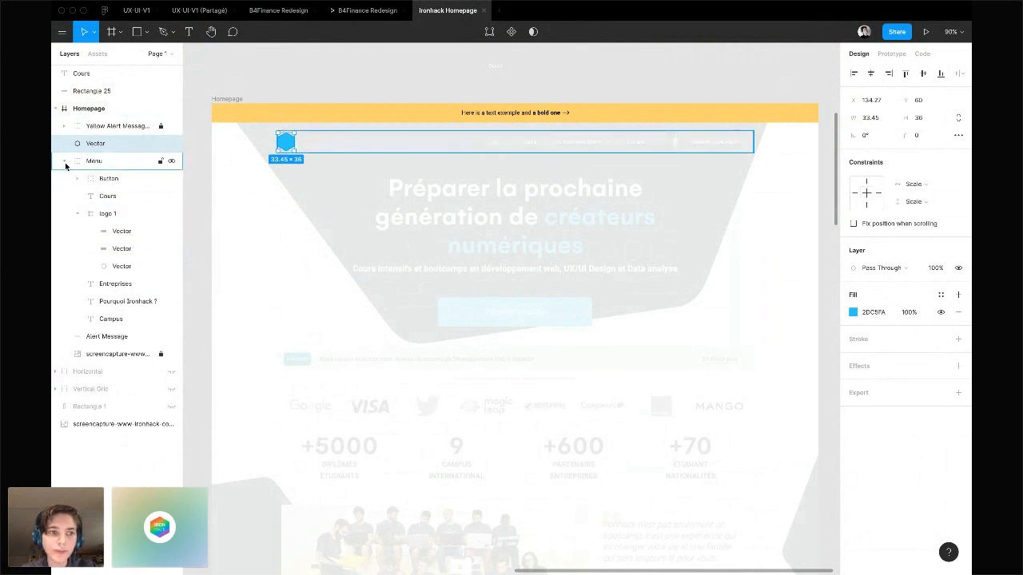
left_click(66, 162)
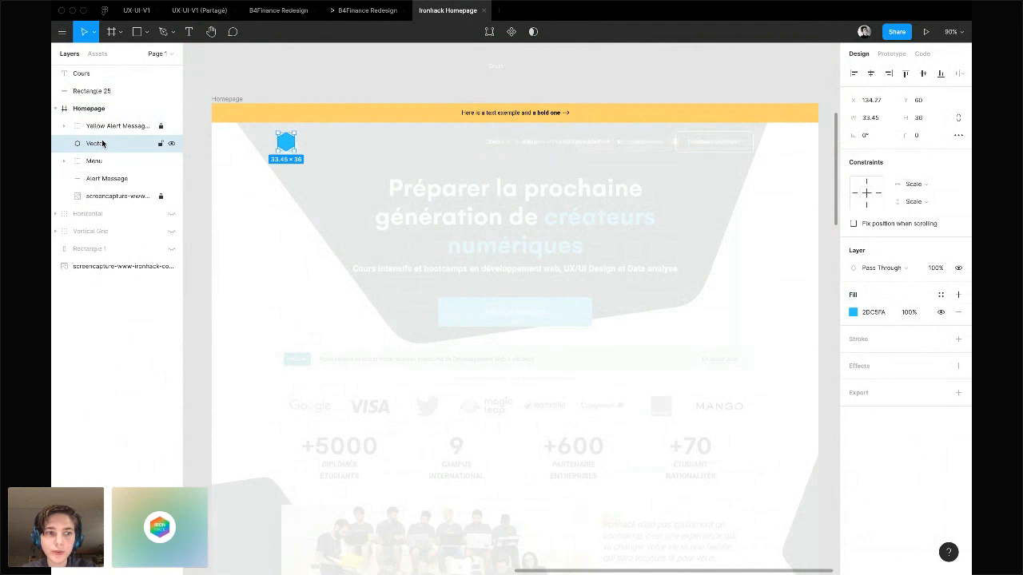
mouse_move(100, 144)
left_mouse_down()
mouse_move(102, 190)
mouse_move(99, 137)
left_mouse_up()
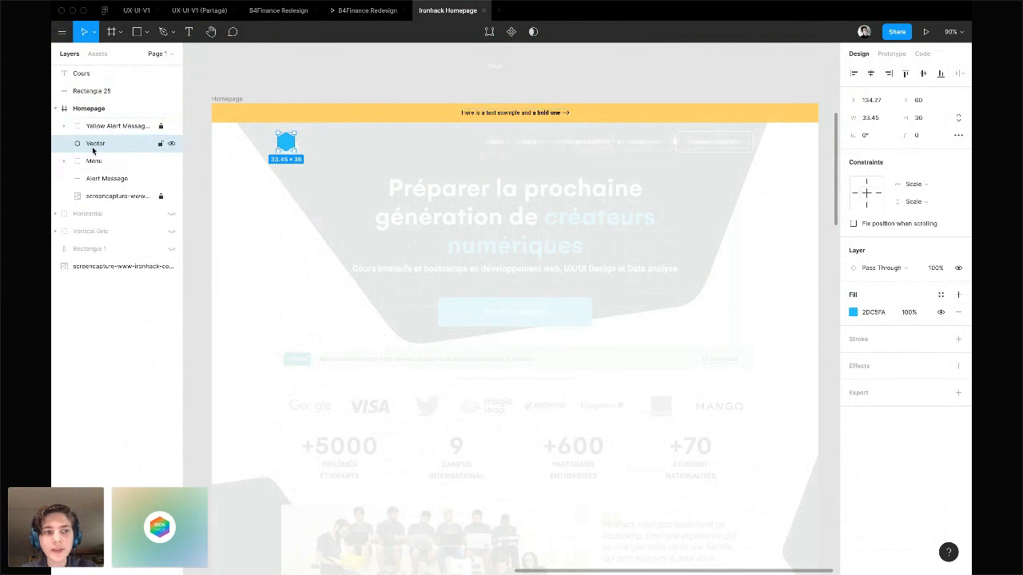
mouse_move(95, 144)
left_mouse_down()
mouse_move(90, 126)
mouse_move(92, 275)
mouse_move(91, 135)
left_mouse_up()
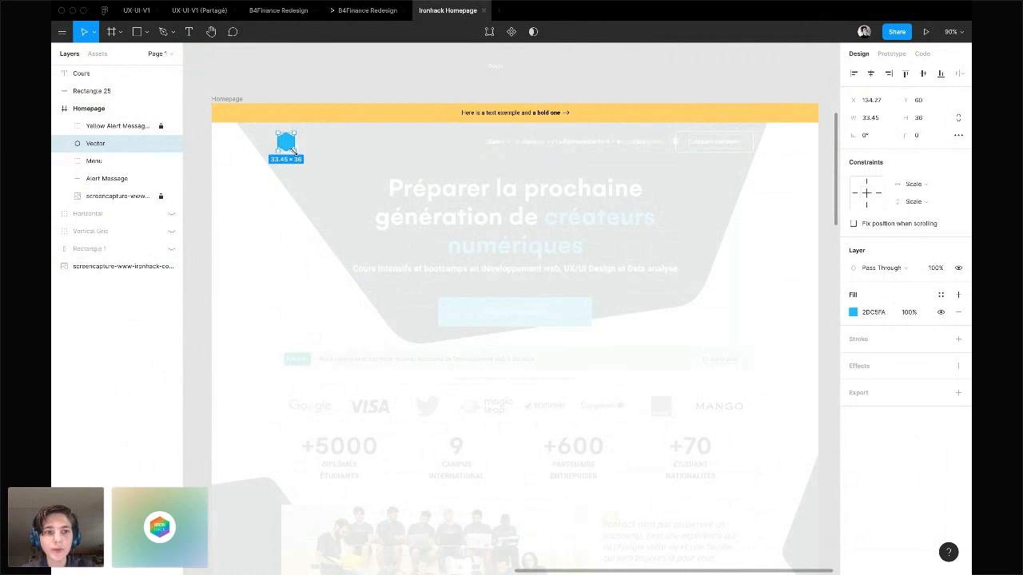
left_click_drag(294, 151, 751, 482)
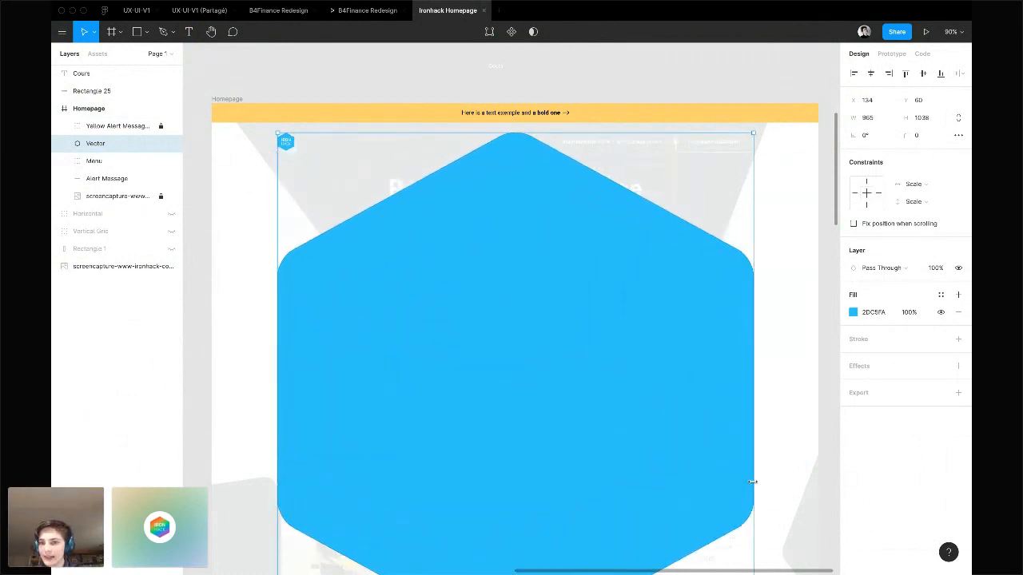
scroll(752, 482, "down", 6)
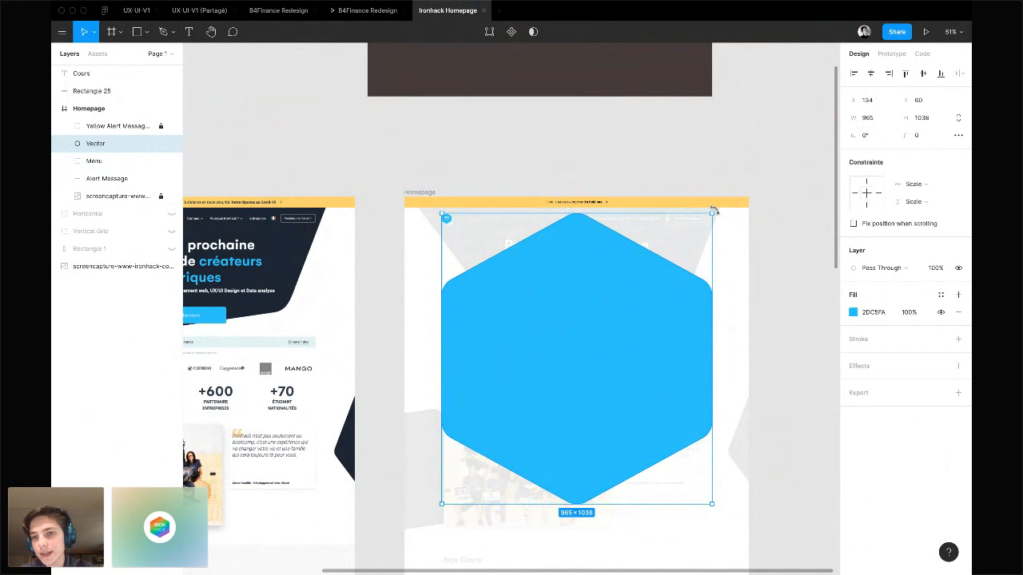
Try rotating the enlarged hexagon freehand to about -29°, and undo the rotation
scroll(714, 210, "up", 5)
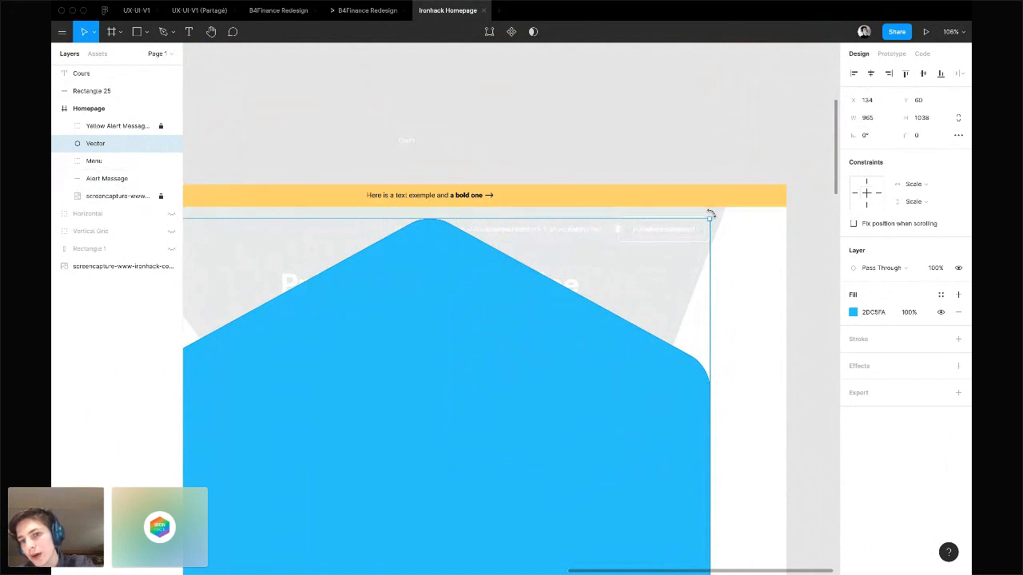
left_click_drag(723, 226, 702, 432)
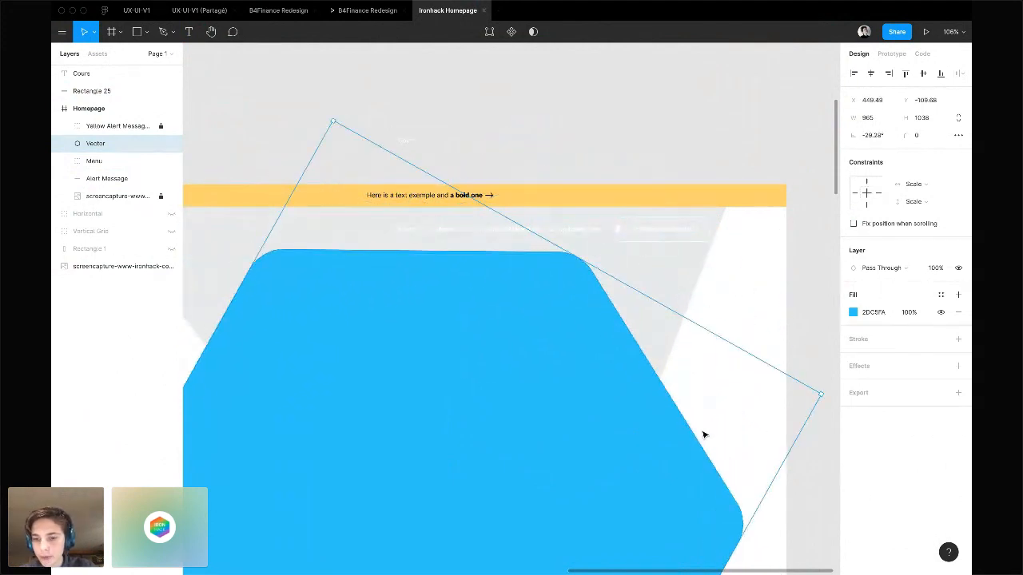
scroll(730, 255, "down", 2)
scroll(731, 256, "right", 2)
key("ctrl+z")
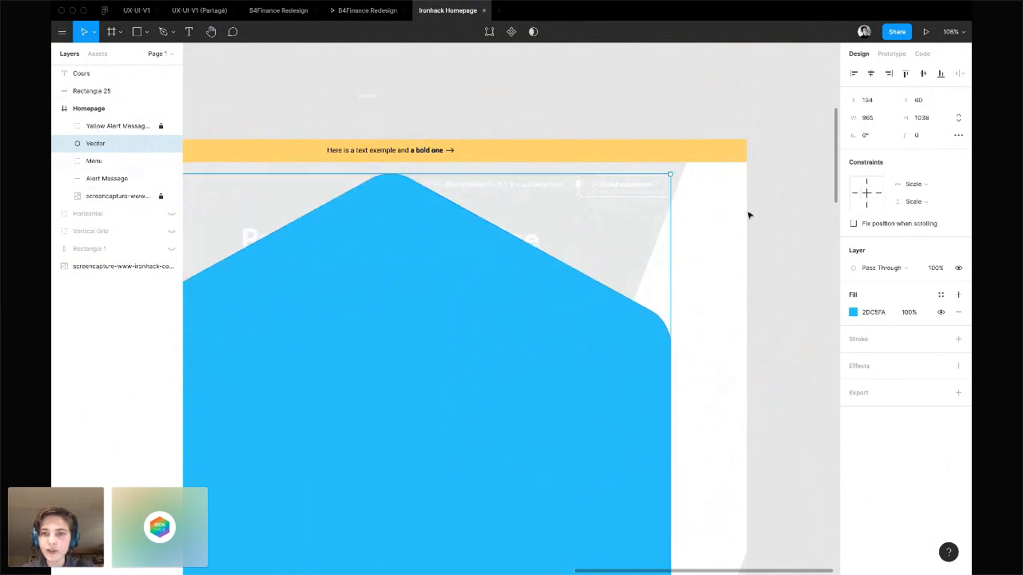
Set the enlarged hexagon's rotation to 45° and move it up so it overlaps the top of the Homepage frame
left_click(873, 135)
type("45")
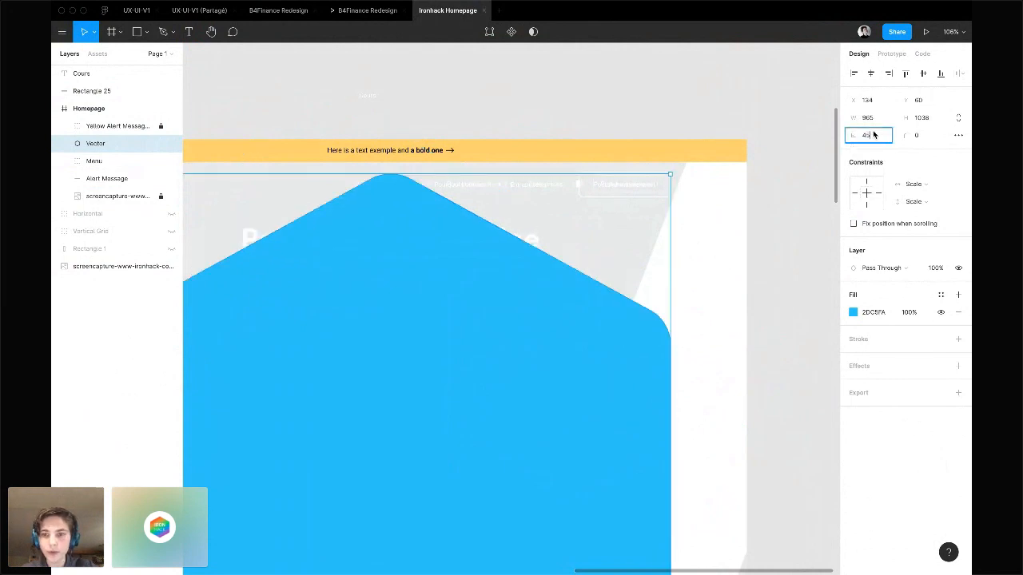
key("Return")
scroll(564, 288, "down", 5)
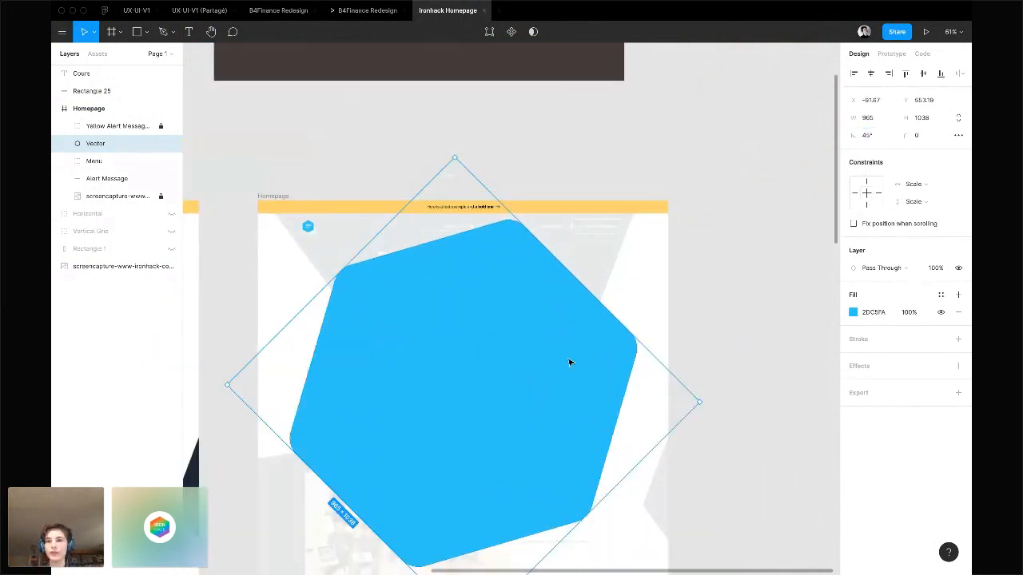
left_click_drag(491, 395, 484, 205)
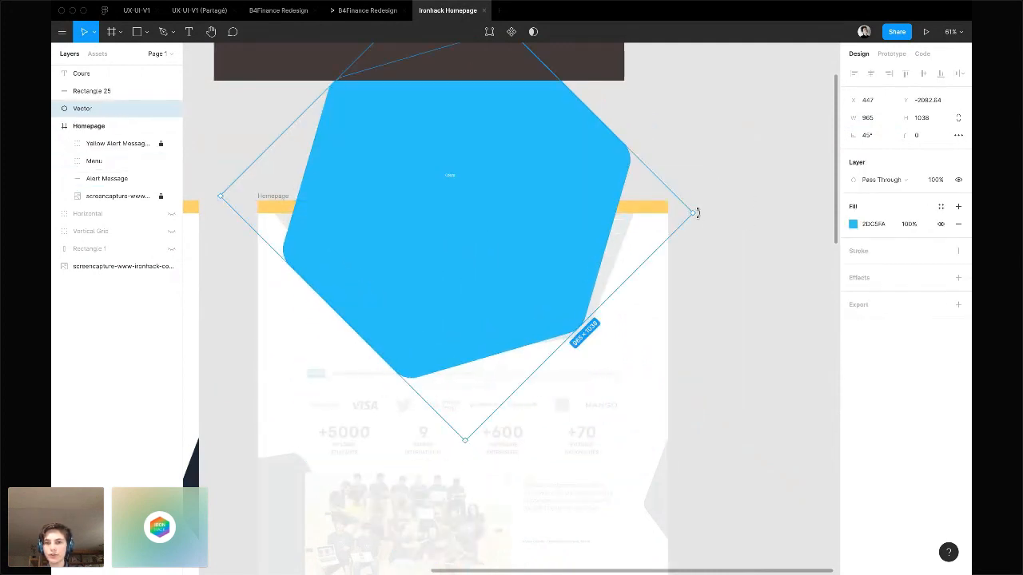
Shift the enlarged hexagon slightly over the Homepage header and set its rotation to 40°
left_click_drag(697, 222, 704, 252)
mouse_move(479, 286)
left_mouse_down()
mouse_move(490, 279)
mouse_move(468, 282)
left_mouse_up()
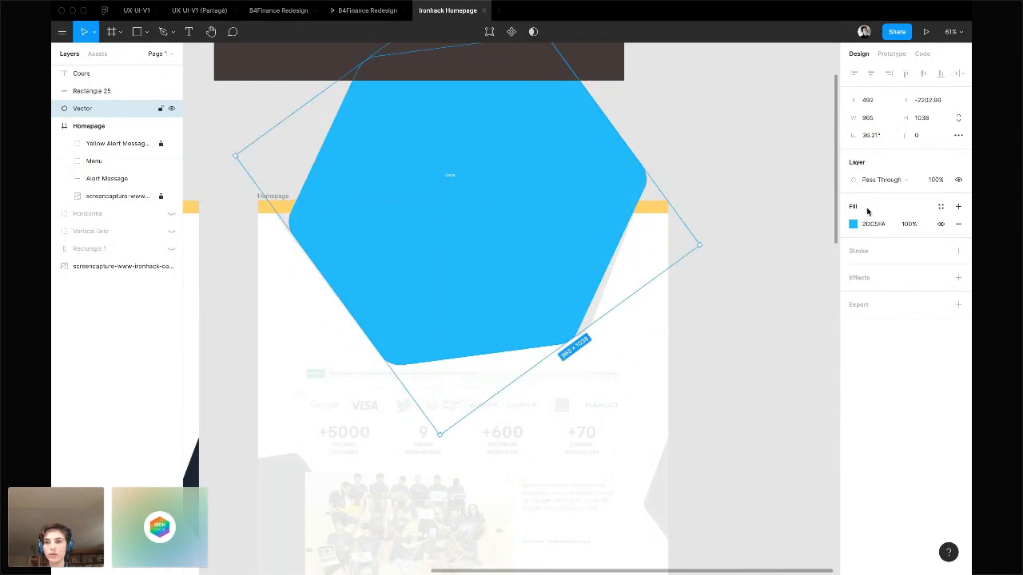
left_click(876, 137)
left_click(884, 138)
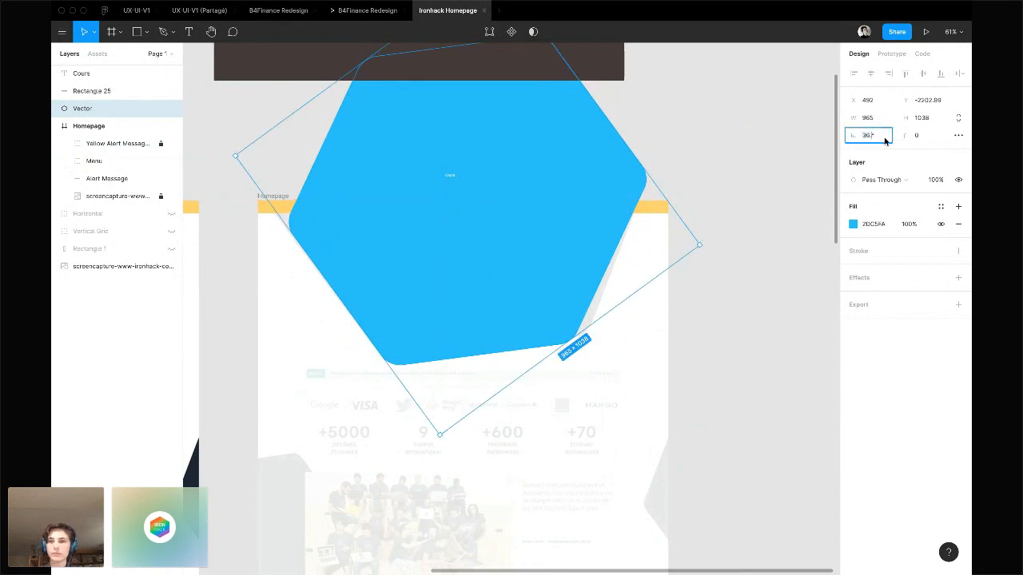
key("Return")
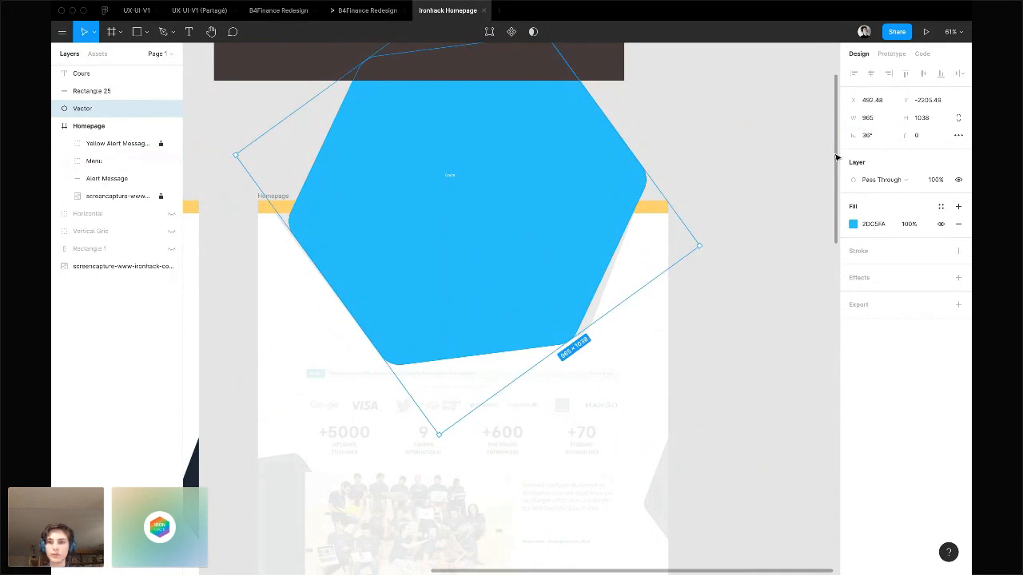
left_click(865, 137)
type("40")
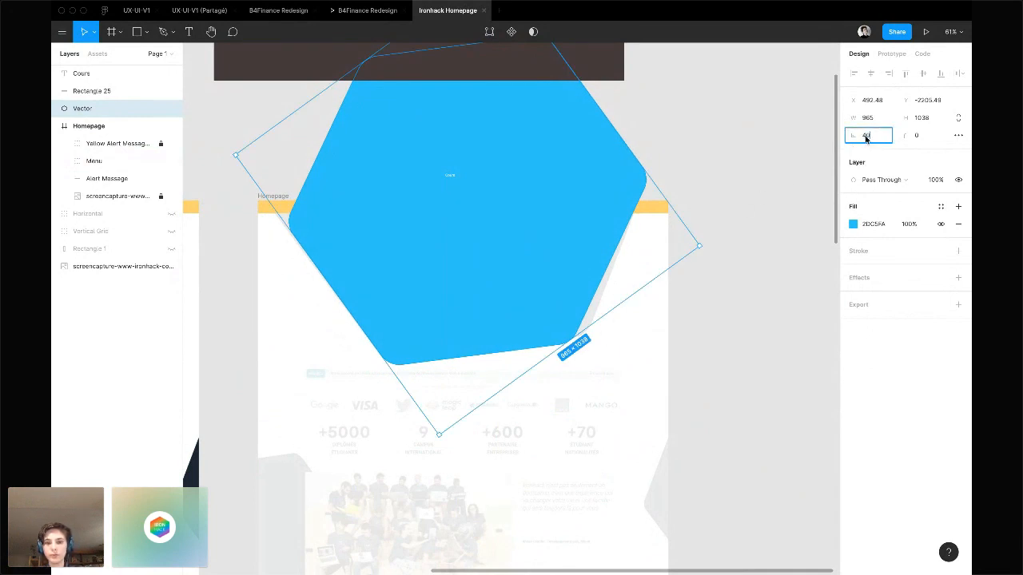
key("Return")
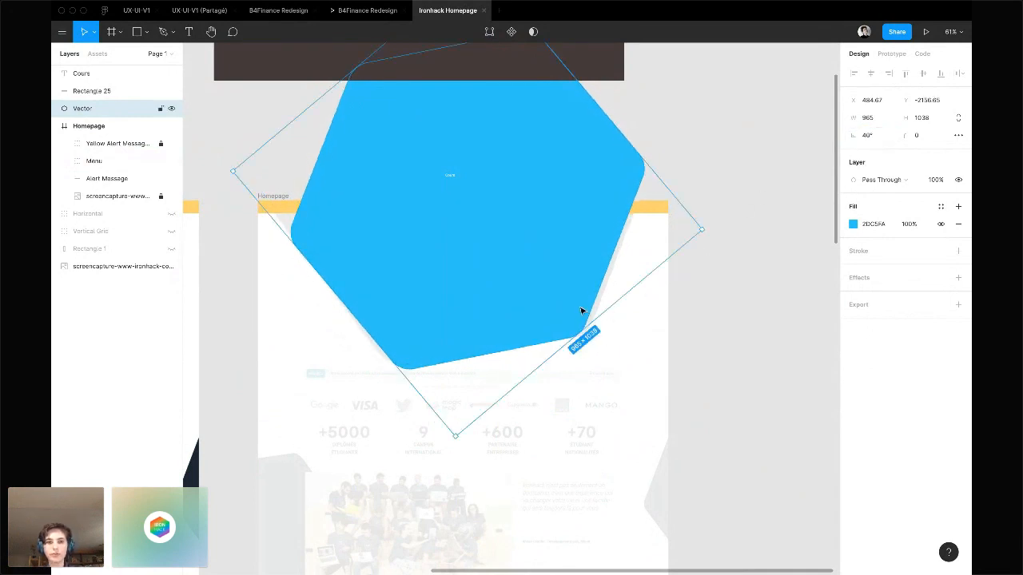
Enlarge the hexagon proportionally to about 1063 × 1143 and set its width to 1000
left_click_drag(703, 231, 724, 231)
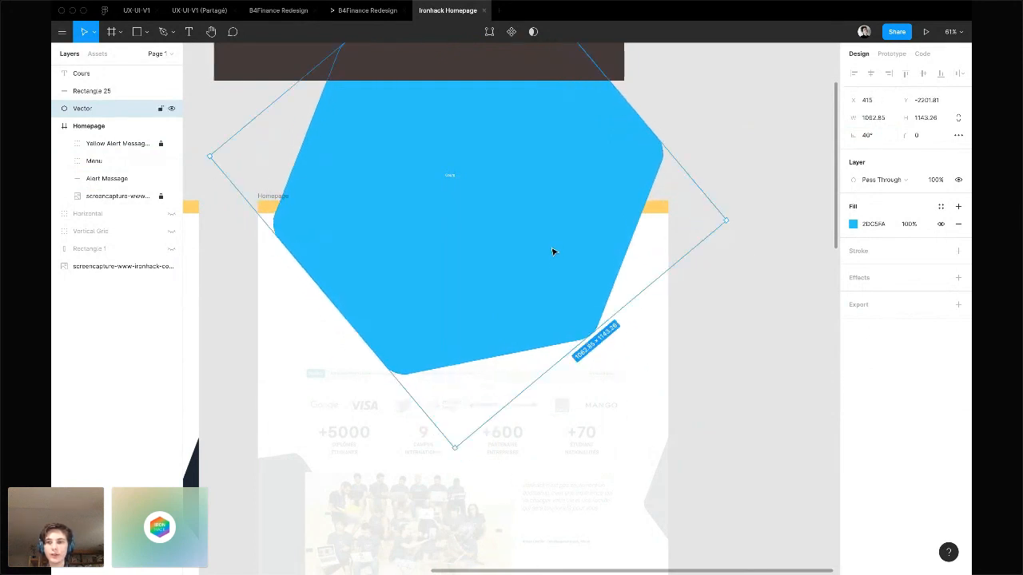
left_click(876, 123)
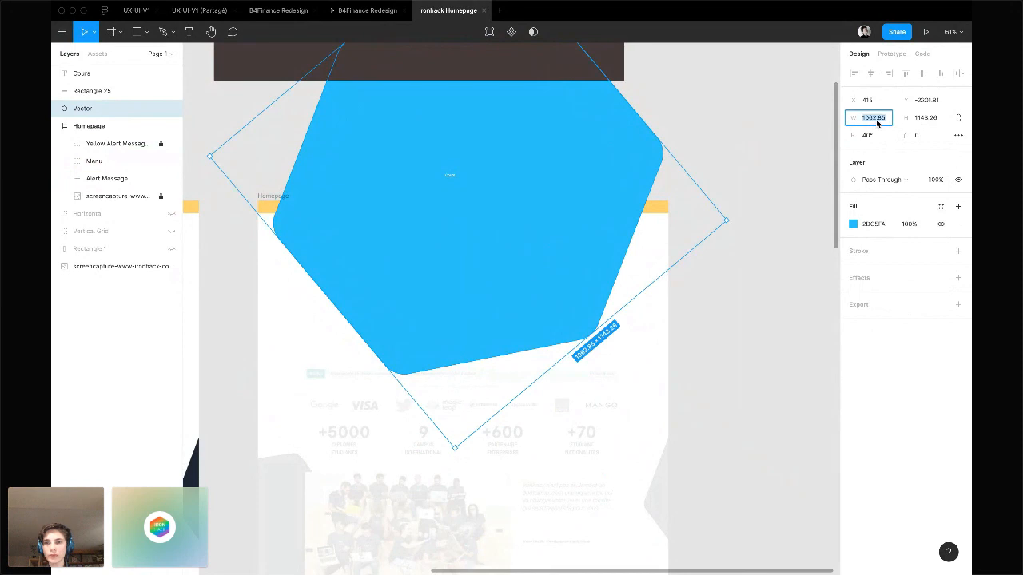
type("1000")
key("Return")
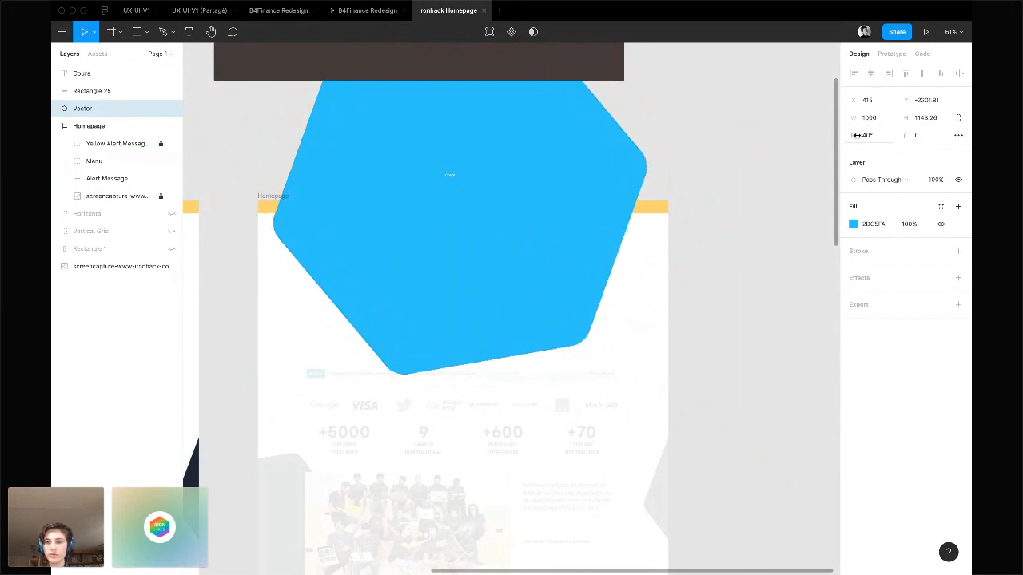
Try a height of 1000 for the hexagon with a small move, and undo both changes
left_click(939, 118)
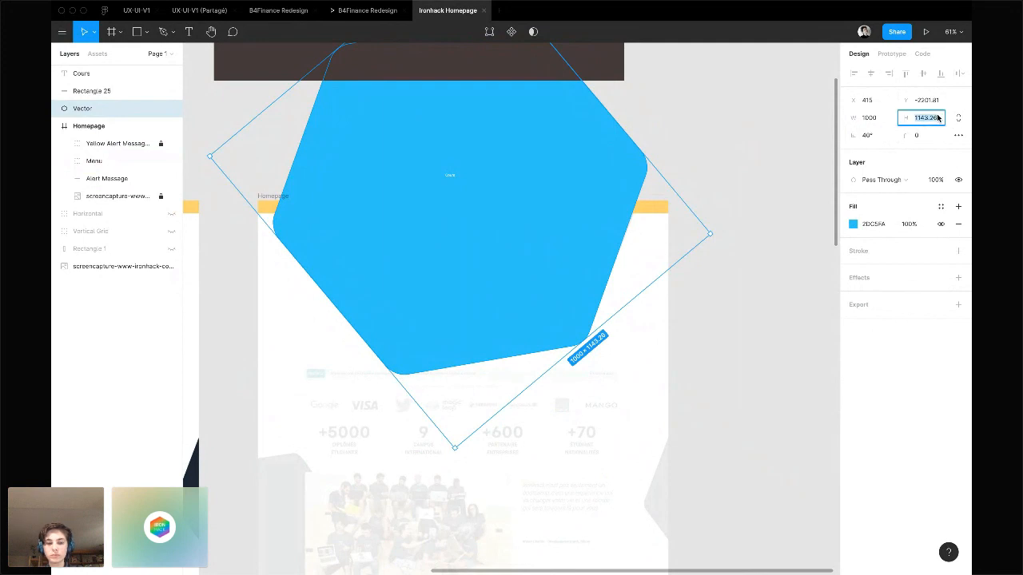
type("1000")
key("Return")
left_click(464, 235)
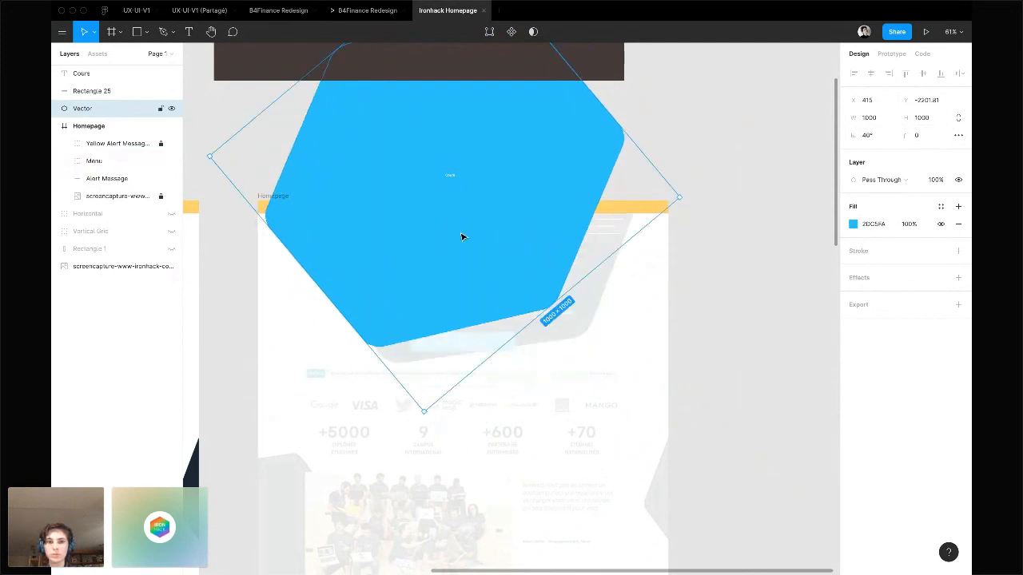
left_click_drag(501, 249, 504, 256)
key("super+z")
key("super+z")
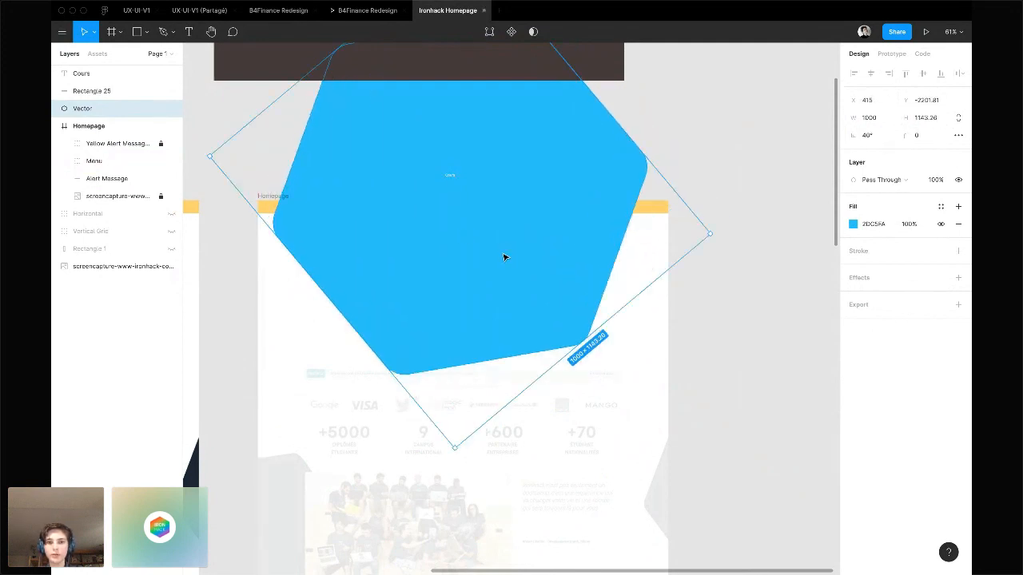
Set the hexagon's height to 1145
left_click(768, 194)
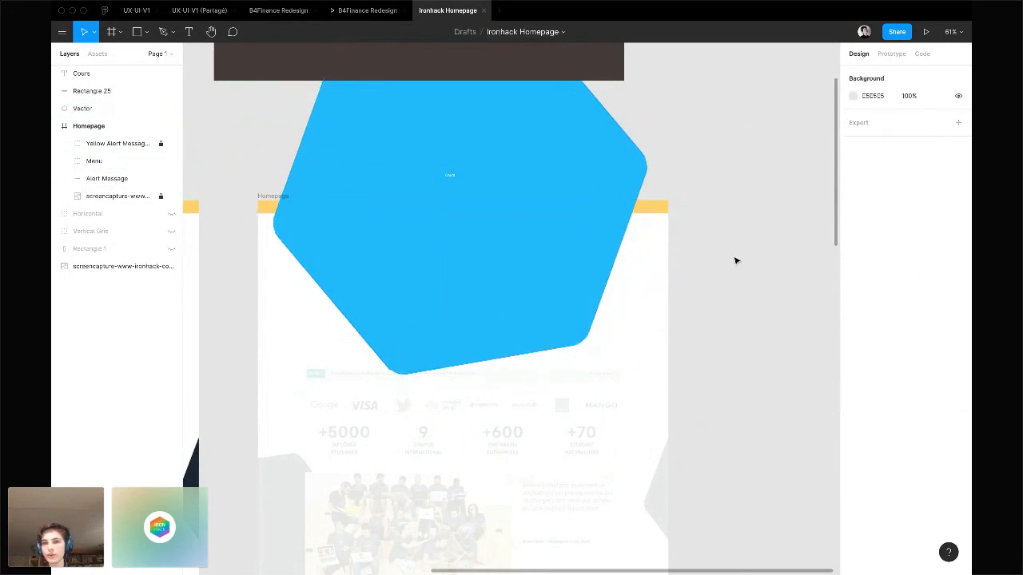
left_click(589, 206)
left_click(939, 119)
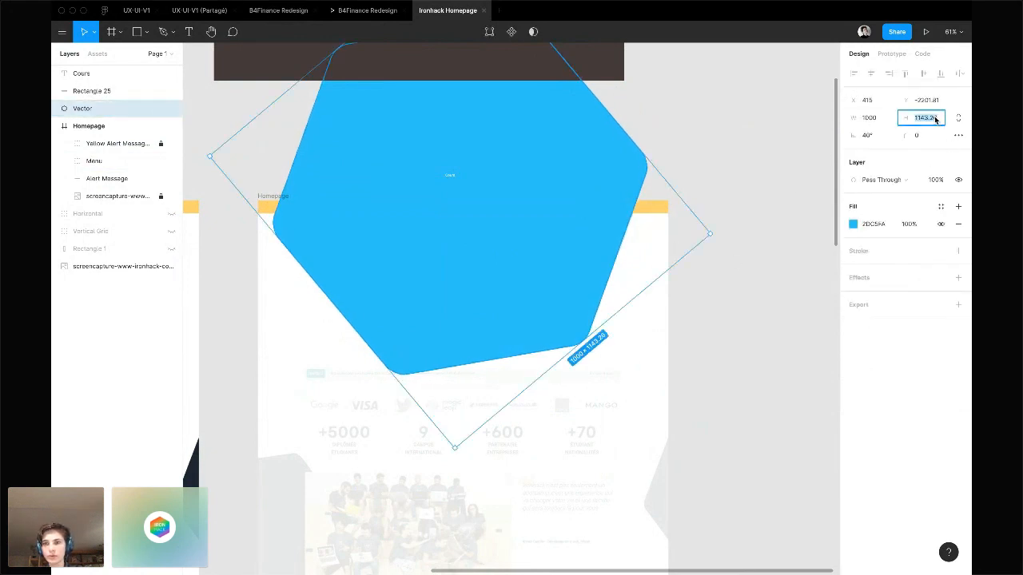
type("1145")
key("Return")
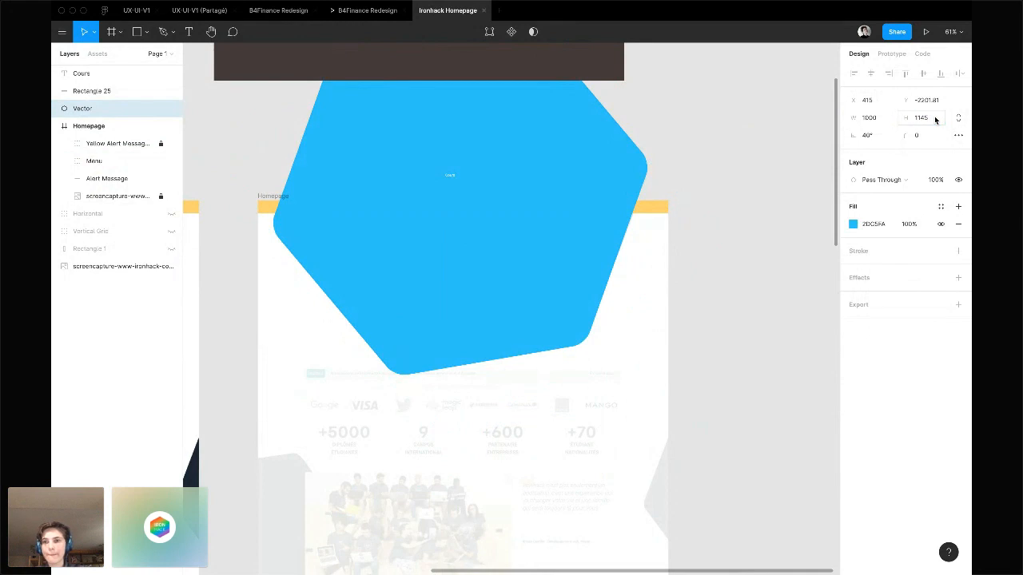
left_click(756, 149)
left_click(584, 199)
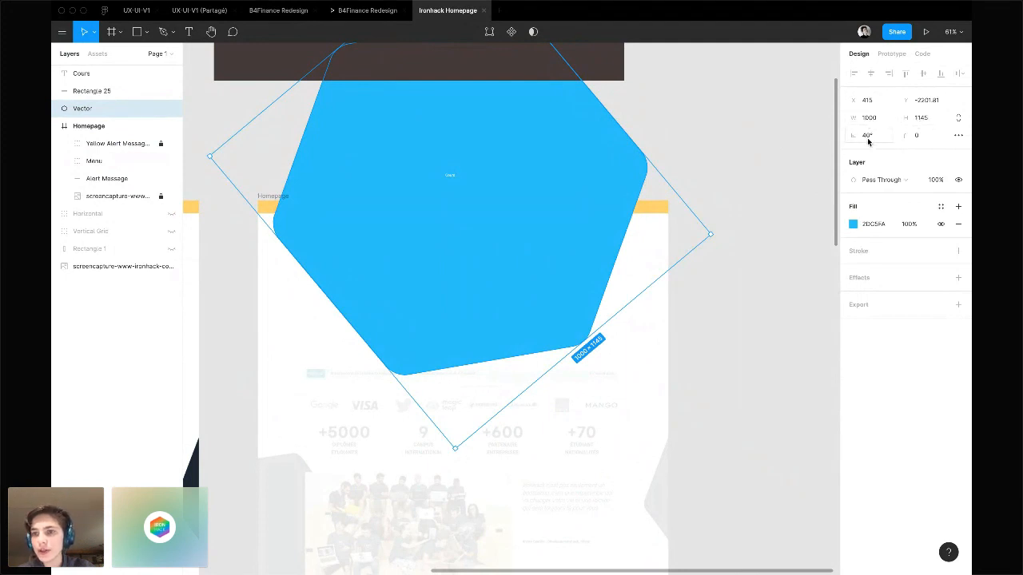
Delete the small Cours text lying over the hexagon
scroll(696, 258, "left", 2)
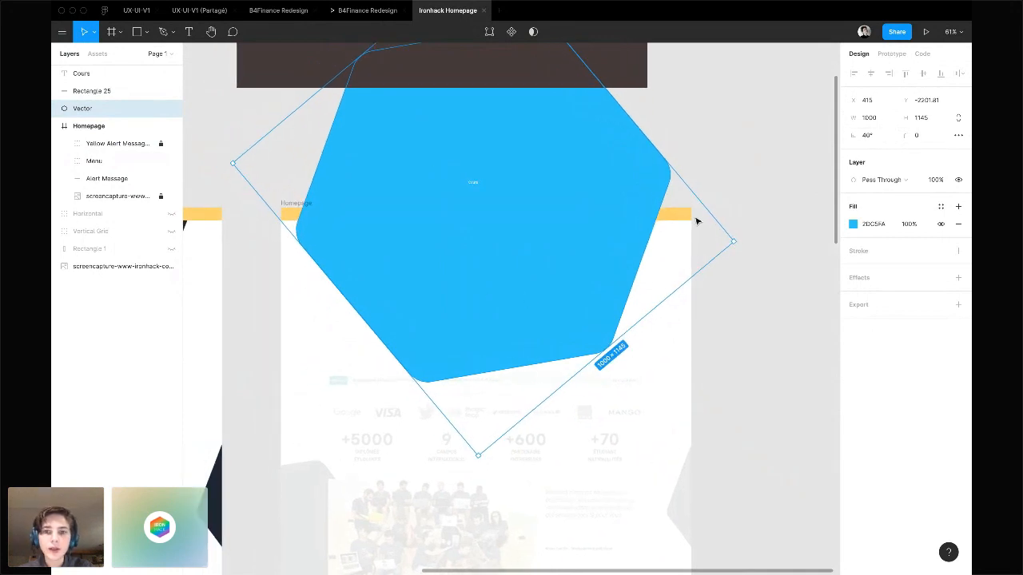
left_click(730, 177)
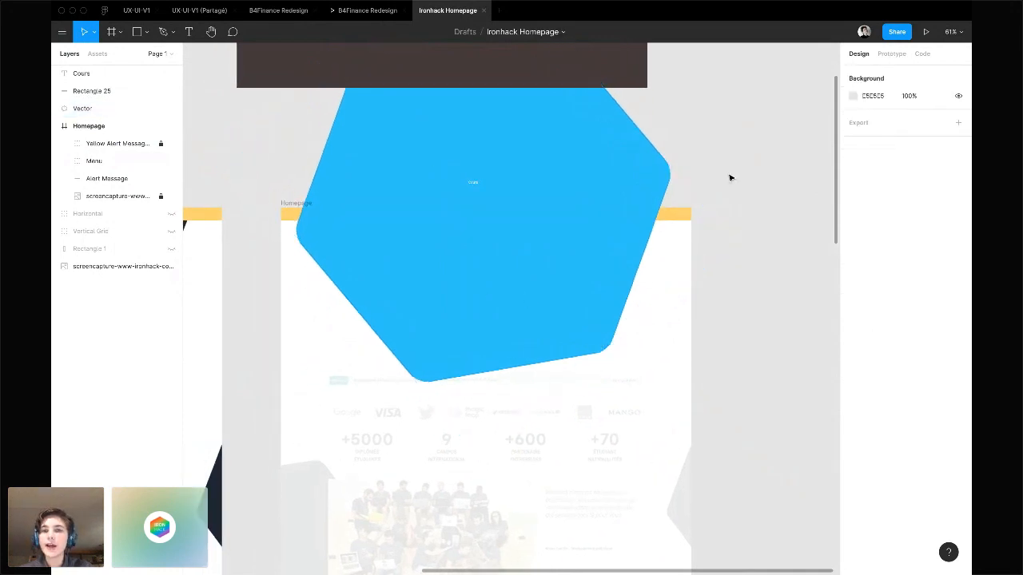
left_click(473, 183)
key("Delete")
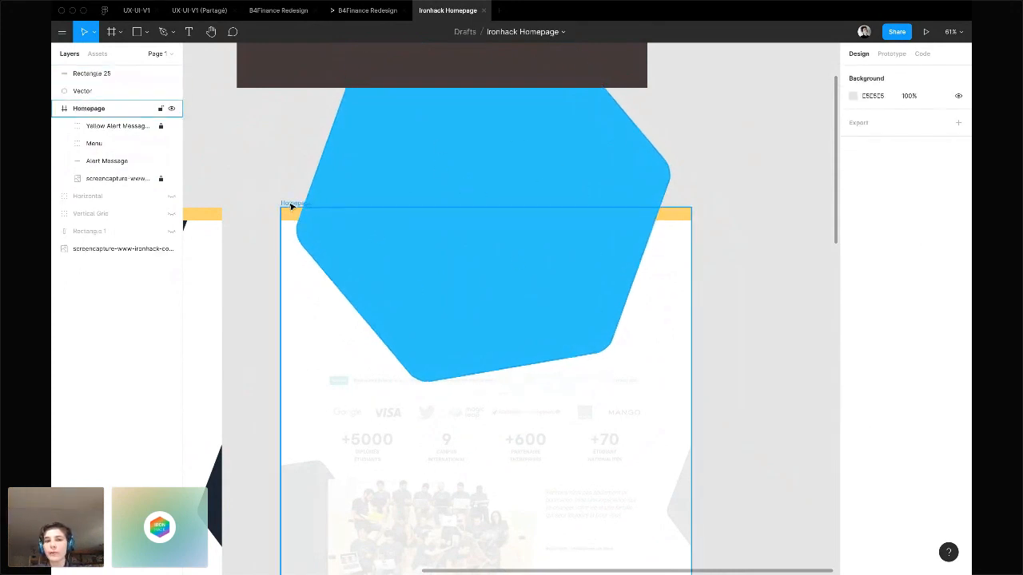
Move the hexagon Vector layer into the Homepage frame so the frame clips it
left_click(54, 109)
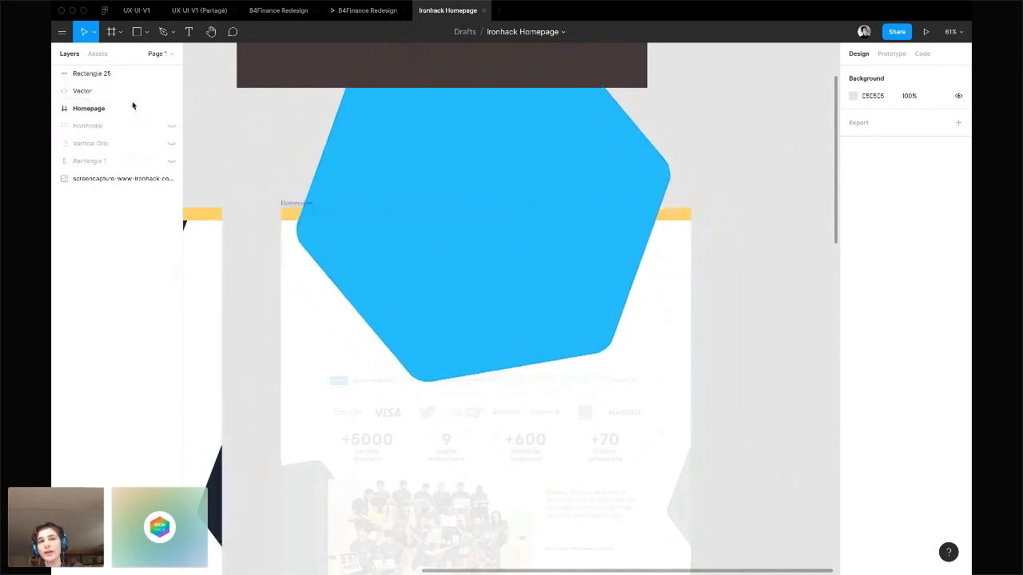
left_click(82, 91)
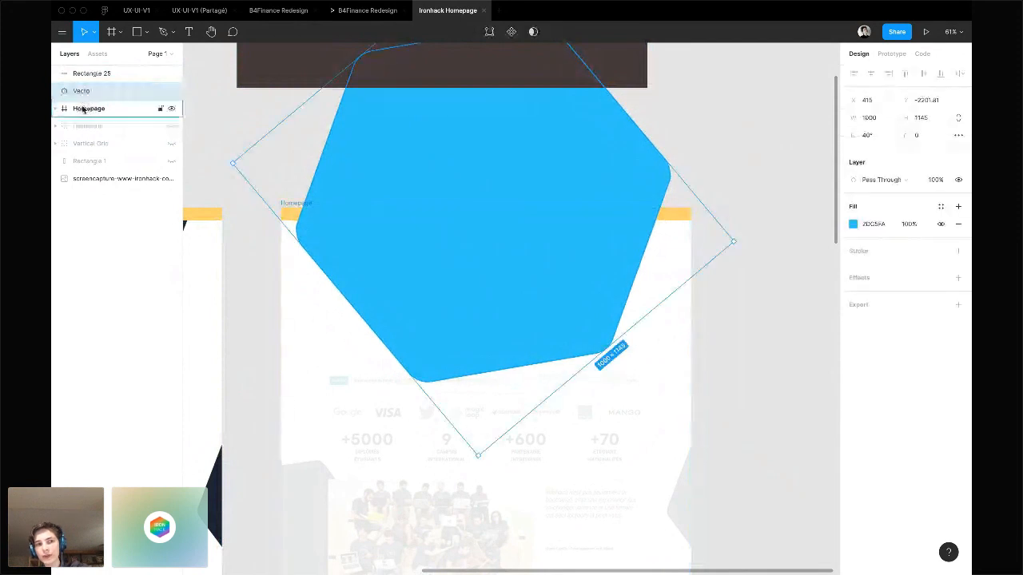
left_click_drag(83, 108, 82, 109)
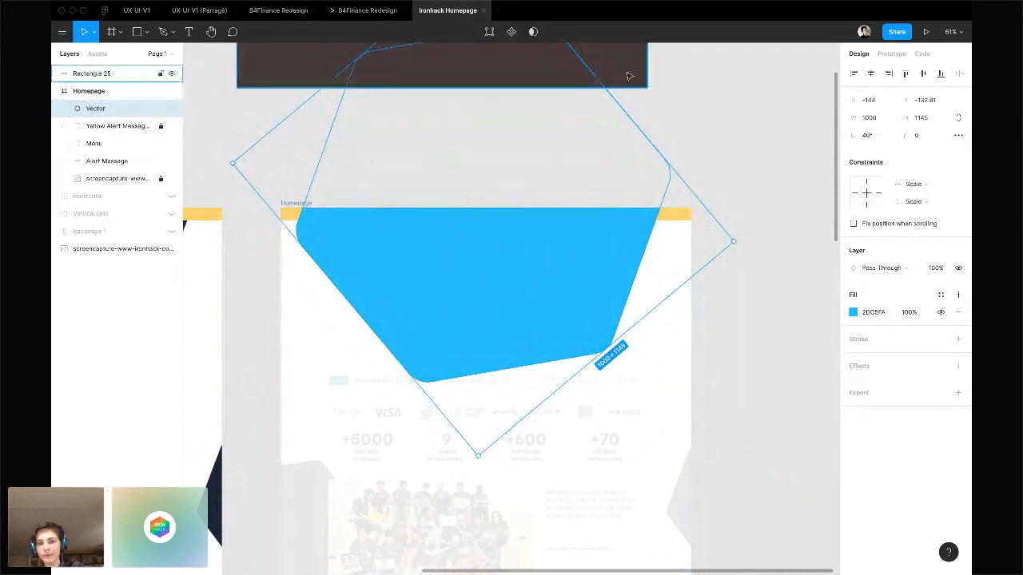
left_click(709, 182)
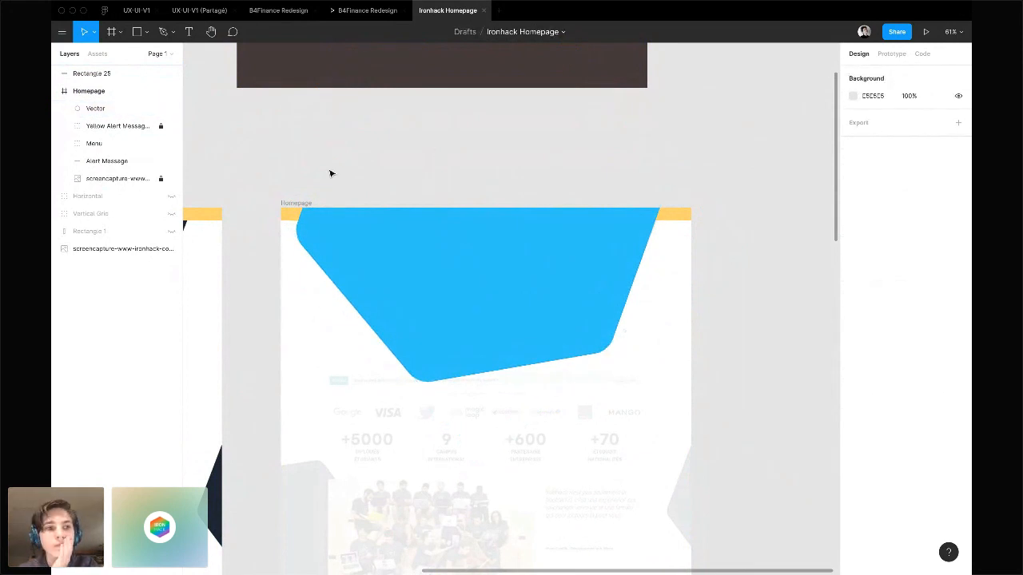
Move the Yellow Alert Message group above the hexagon in Homepage and nest the Alert Message rectangle inside that group
left_click_drag(105, 120, 106, 102)
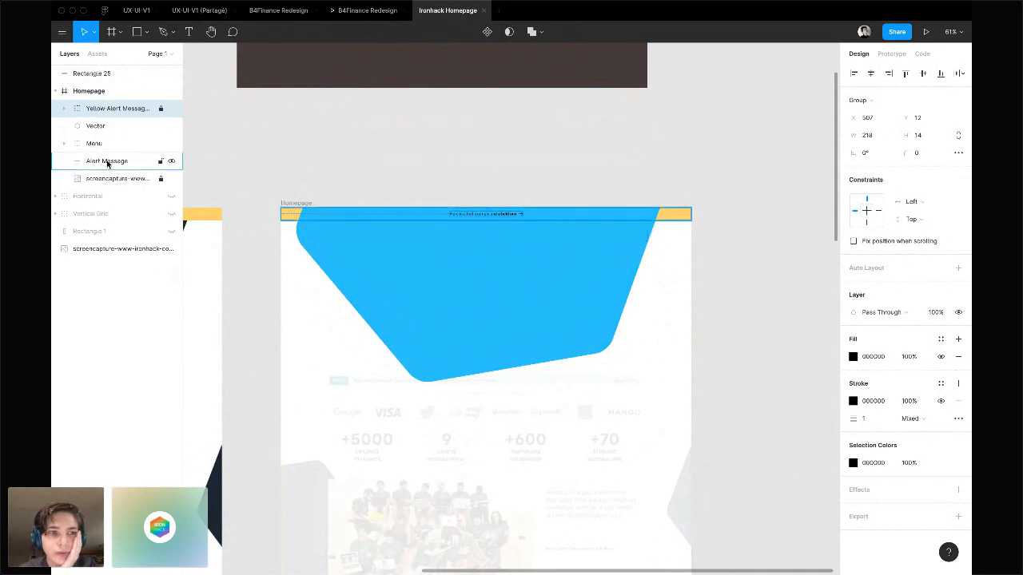
left_click_drag(109, 160, 112, 187)
left_click(77, 126)
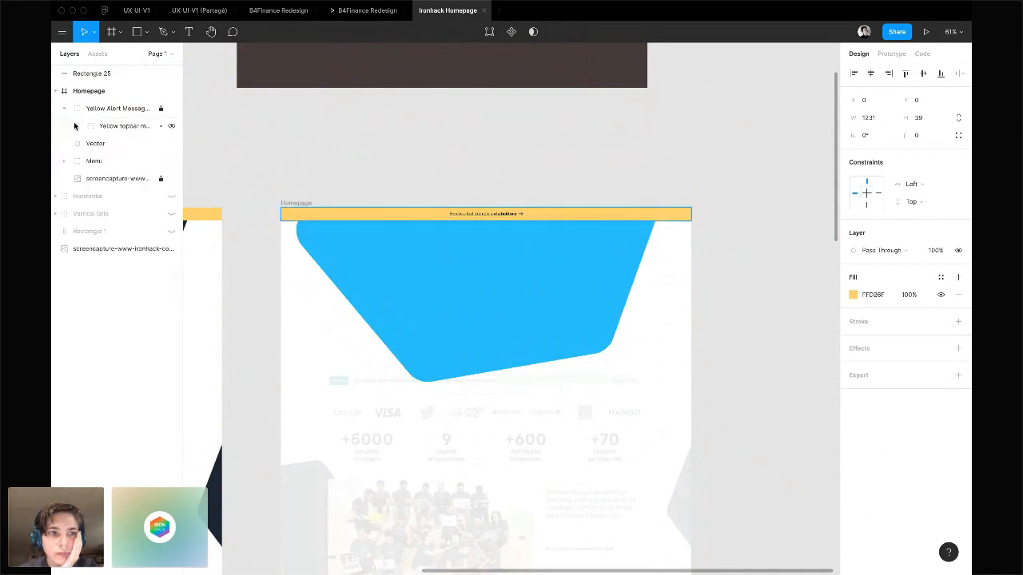
left_click(65, 108)
left_click(407, 173)
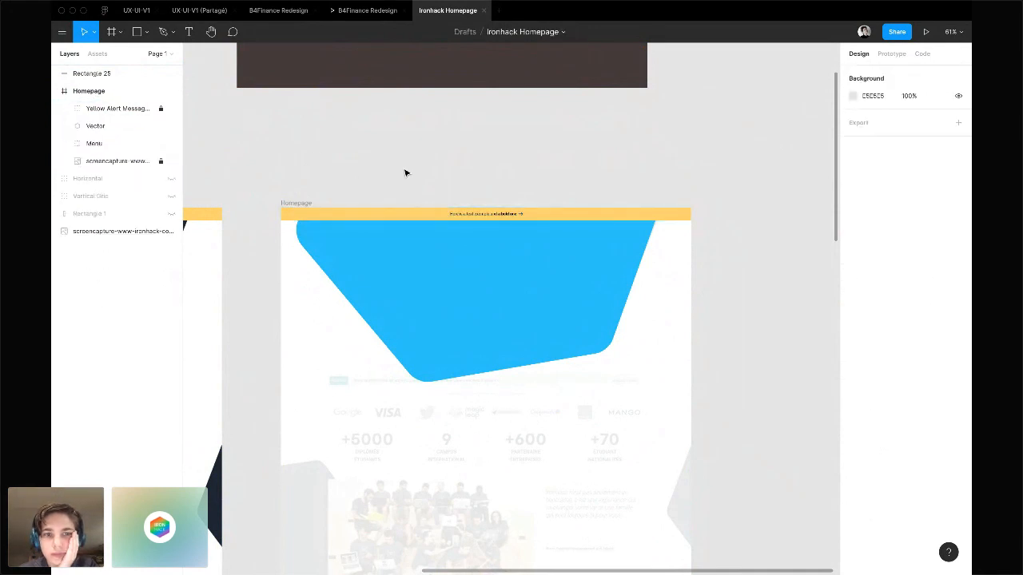
Sample the dark navy hero colour 1E2534 from the reference screenshot and copy its hex code
left_click(533, 352)
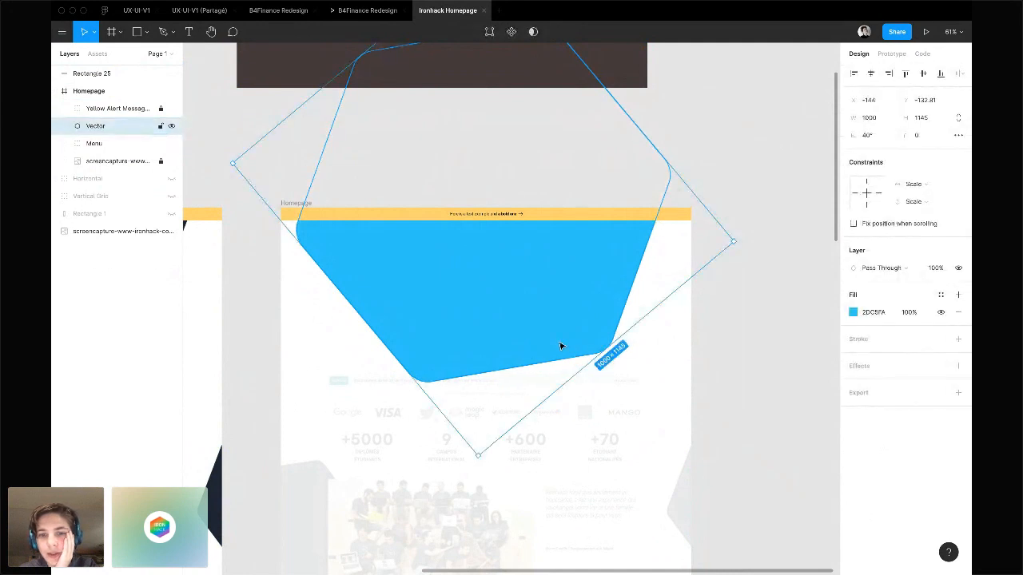
scroll(561, 346, "down", 2)
scroll(485, 347, "left", 5)
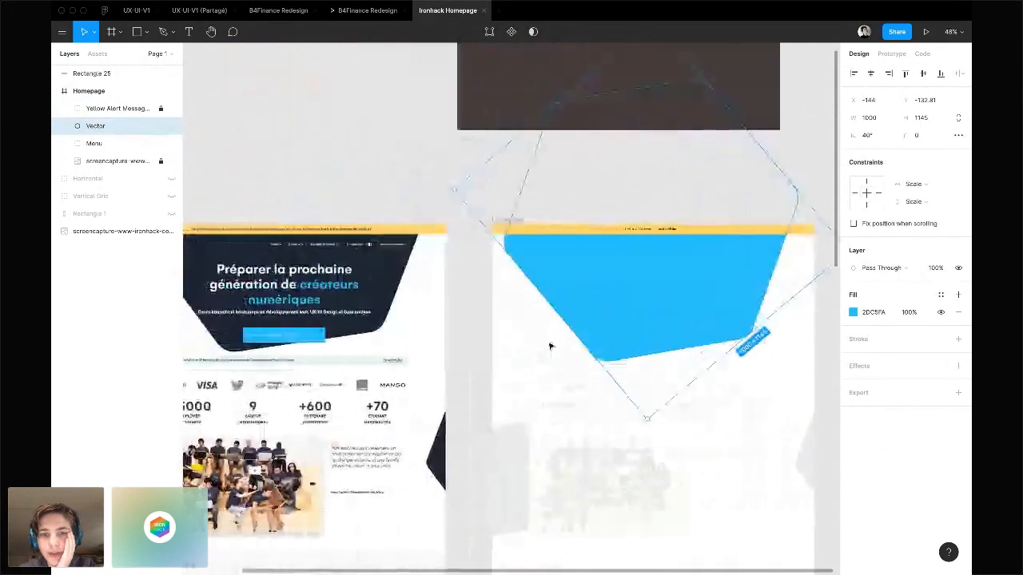
left_click(402, 299)
left_click(386, 270)
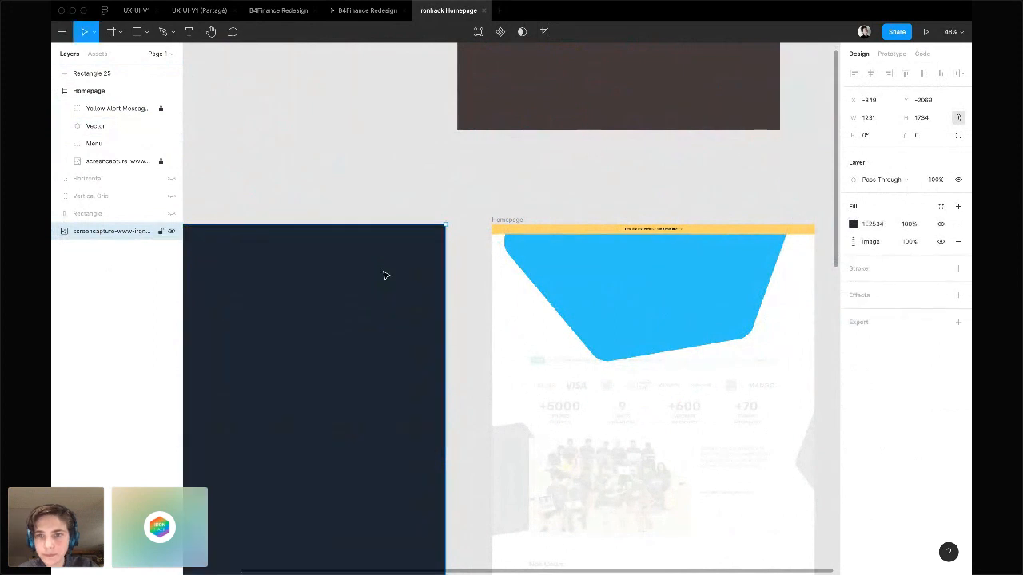
left_click(878, 226)
key("ctrl+c")
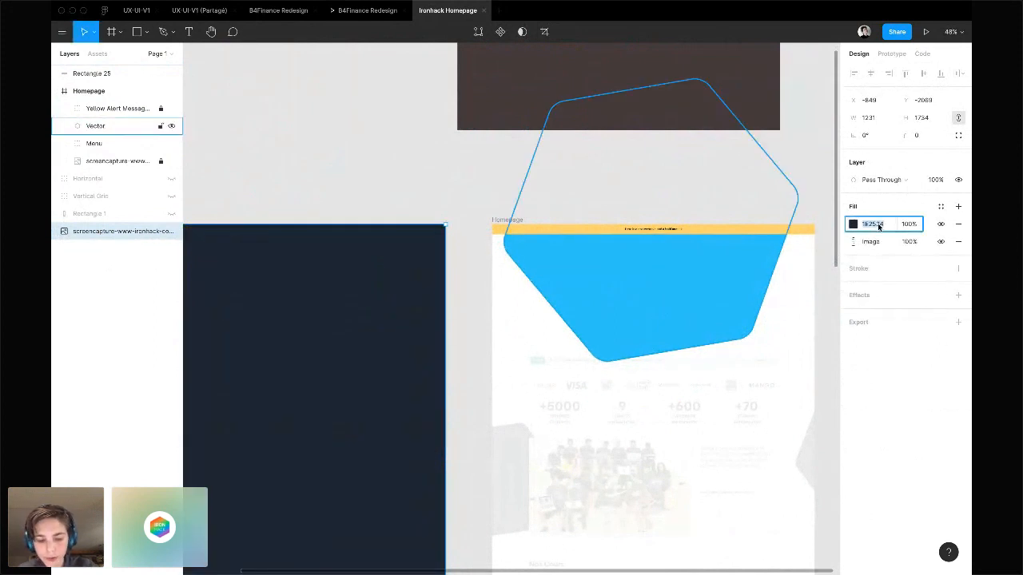
Switch to the Crowdcast event in the browser and send the colour code 1E2534 in the chat
key("ctrl+Right")
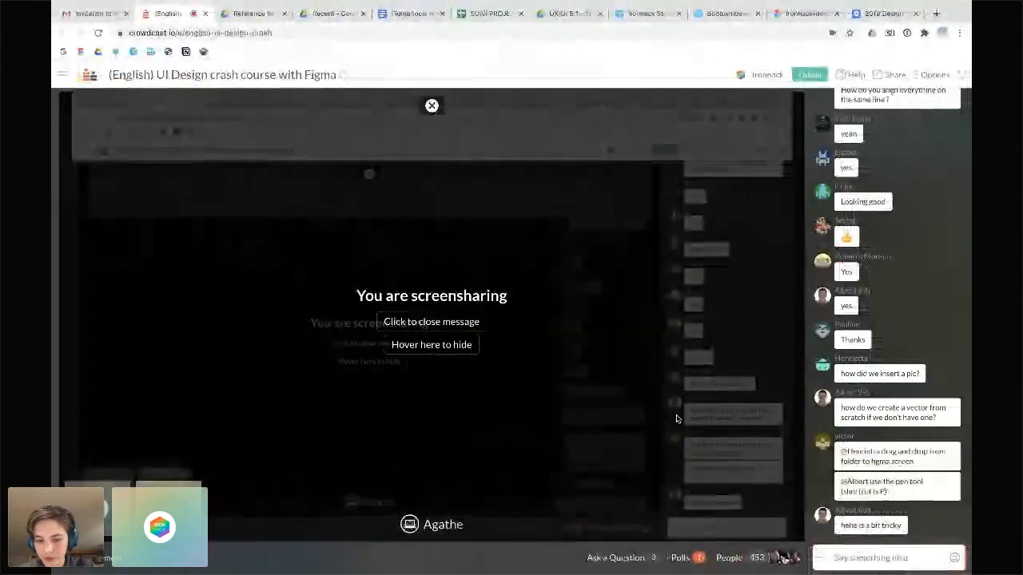
key("ctrl+v")
key("Return")
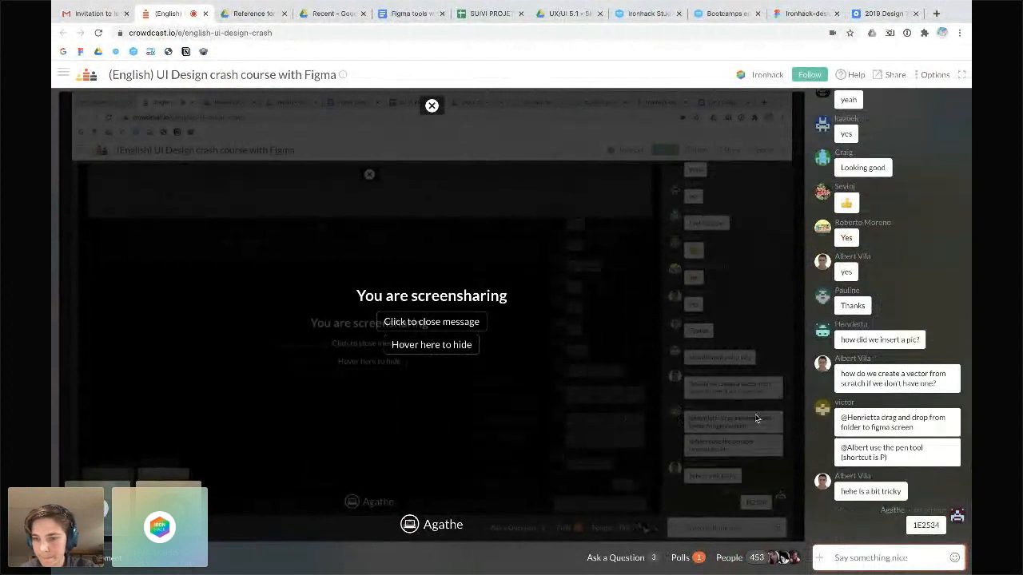
Switch back to Figma, undo the dark fill on the reference screenshot, and check the Crowdcast chat before returning to the design
key("ctrl+Left")
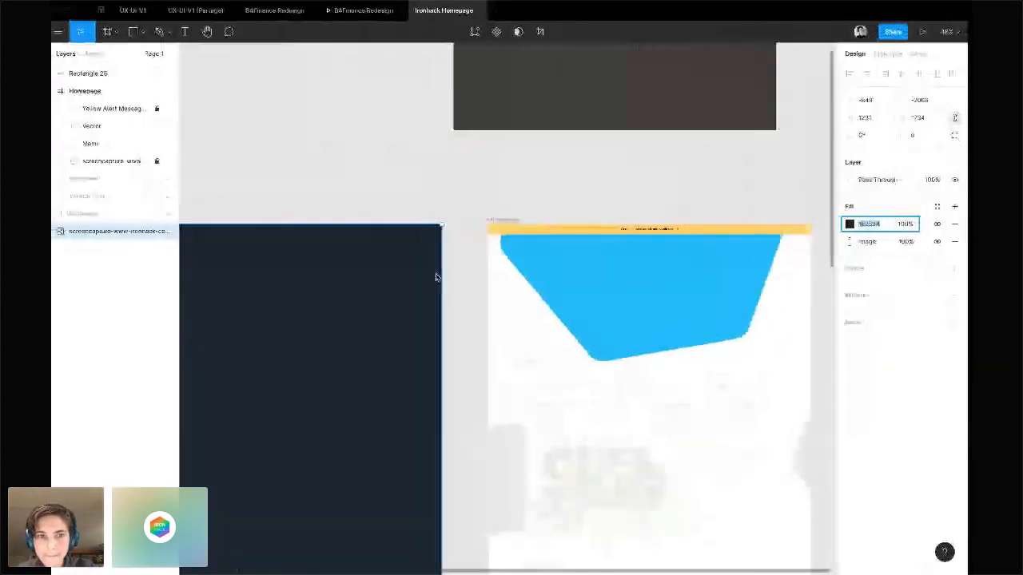
key("ctrl+z")
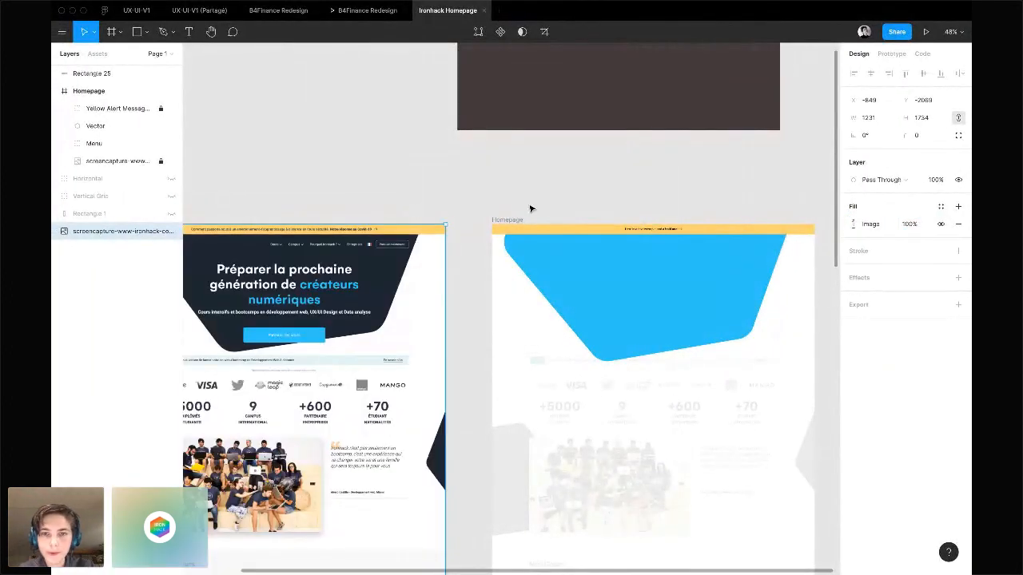
key("ctrl+Right")
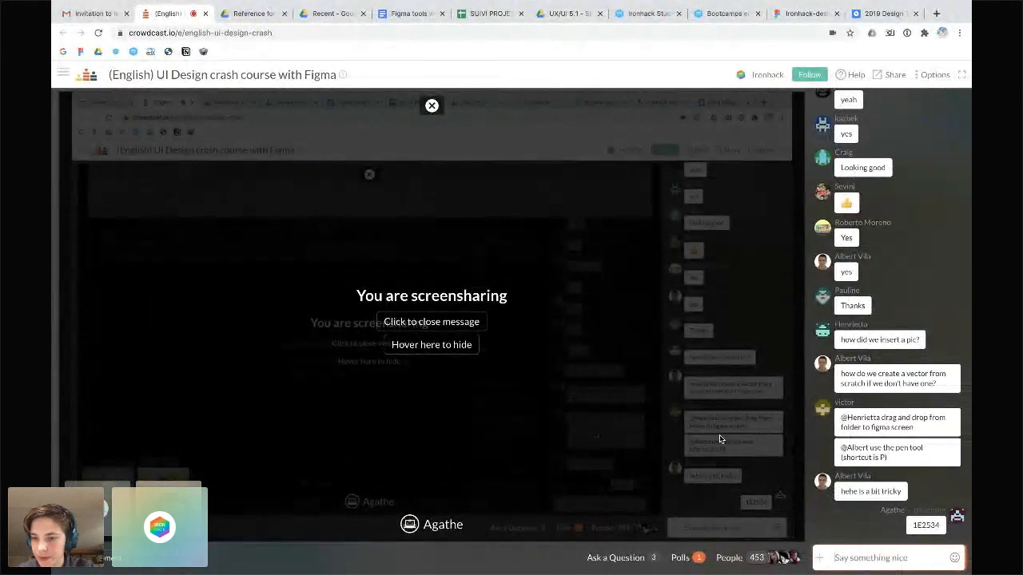
key("ctrl+Left")
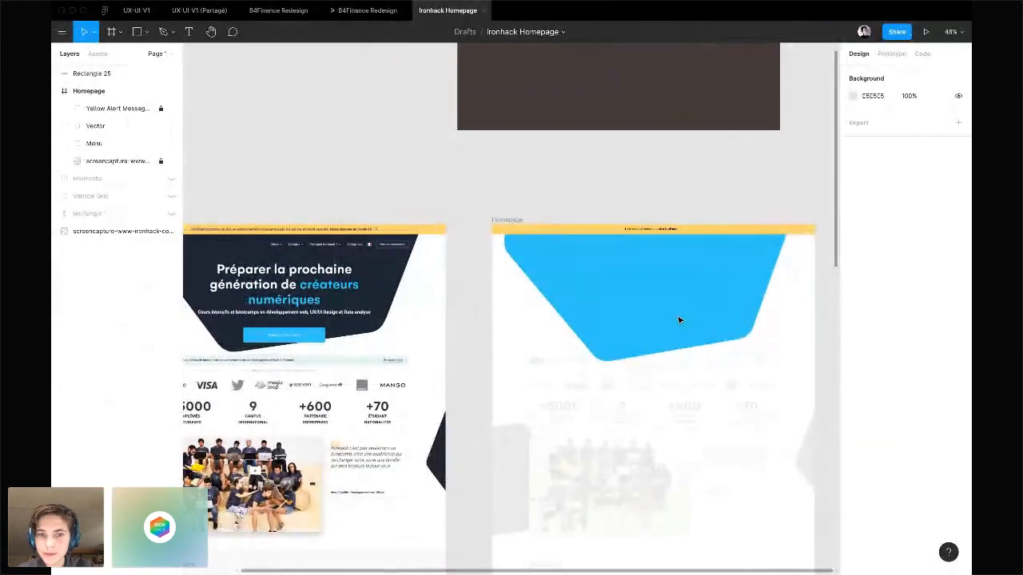
Set the blue hexagon's fill in Homepage to the copied dark navy 1E2534
left_click(679, 320)
double_click(594, 201)
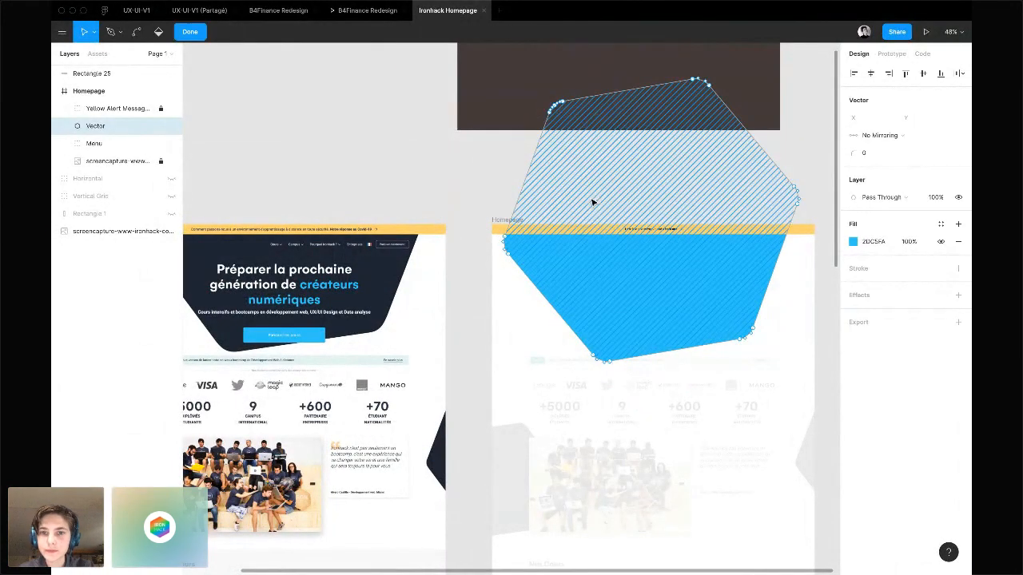
left_click(852, 242)
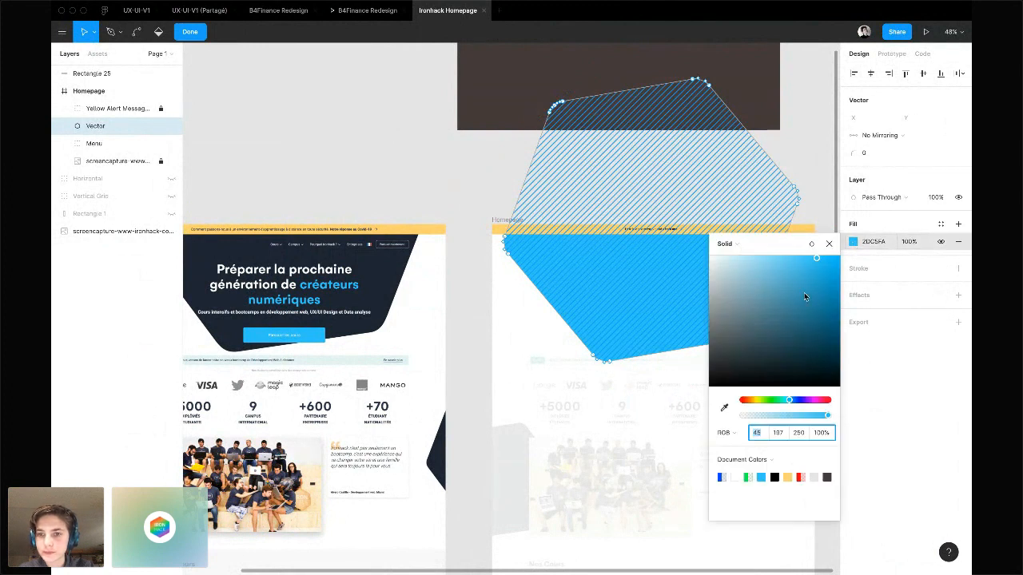
left_click(875, 226)
left_click(870, 242)
key("ctrl+v")
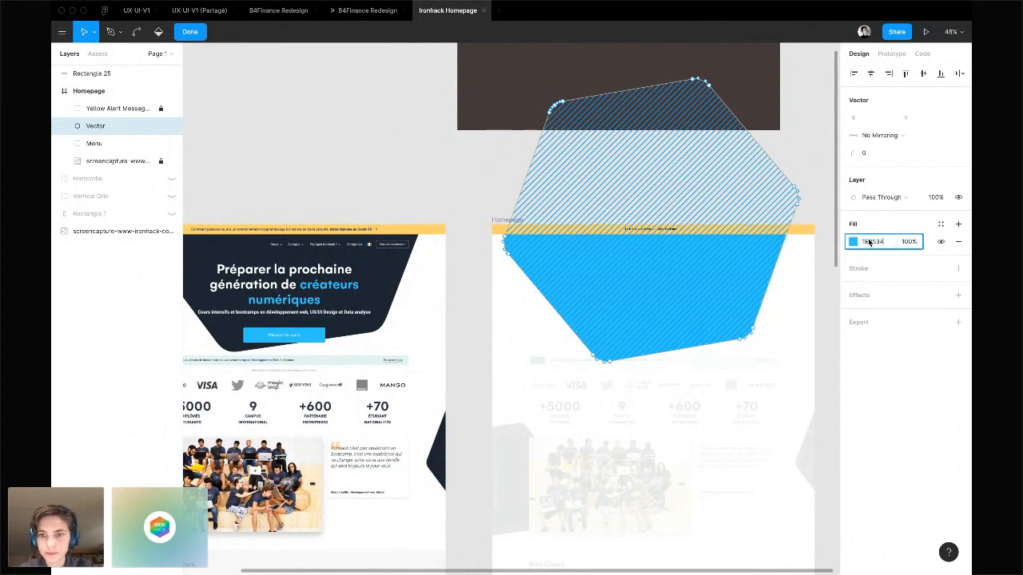
key("Return")
key("Escape")
key("Escape")
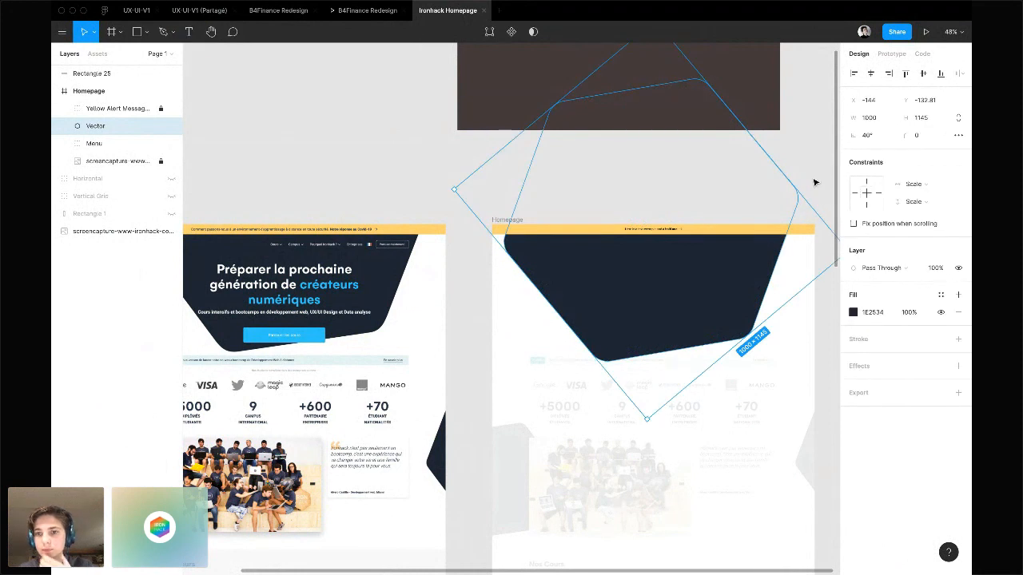
left_click(815, 183)
Move the Menu group above the hexagon Vector layer in Homepage, keeping it below the Yellow Alert Message group
scroll(816, 183, "right", 5)
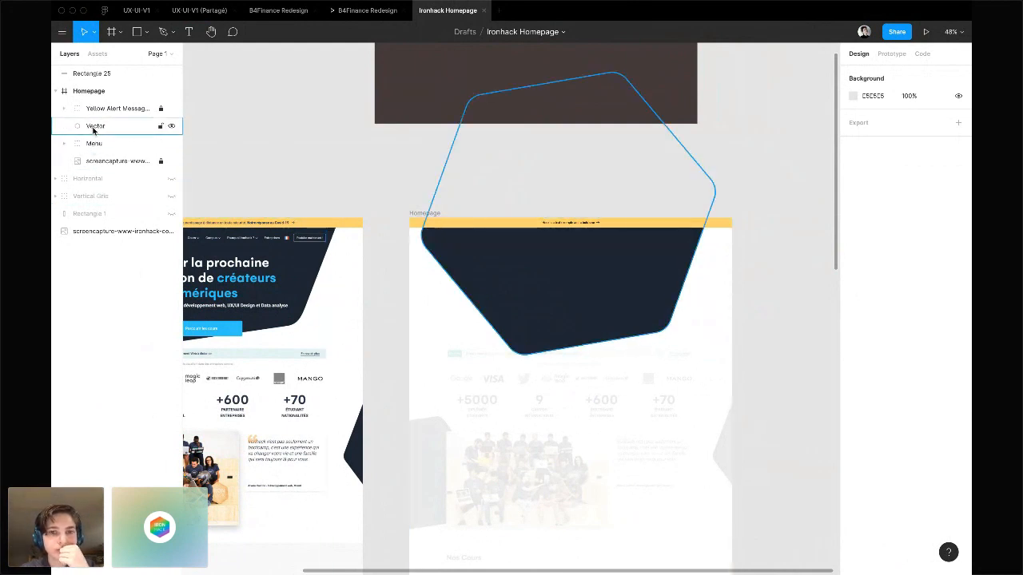
left_click(66, 108)
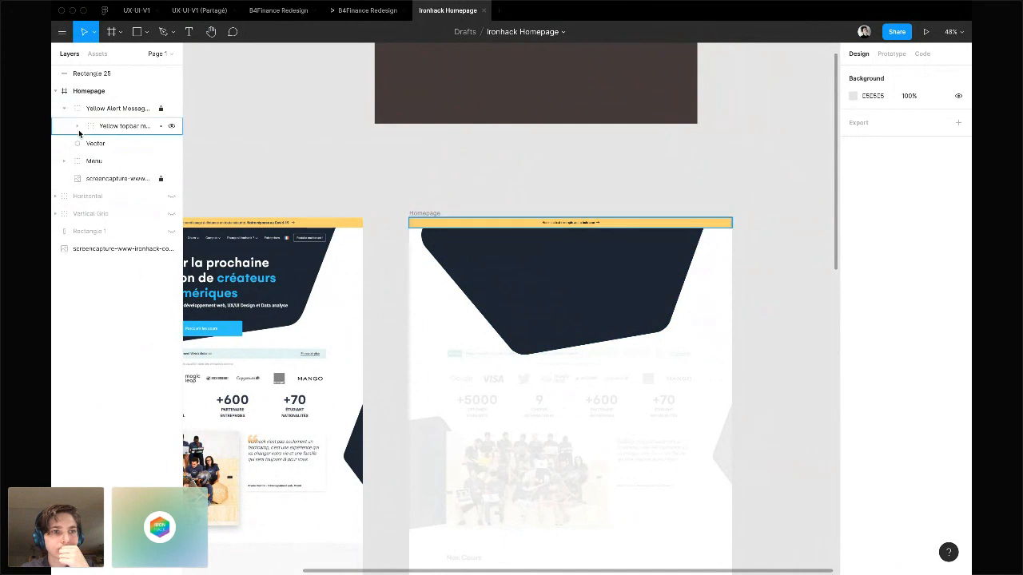
left_click(77, 126)
left_click(77, 126)
left_click(64, 109)
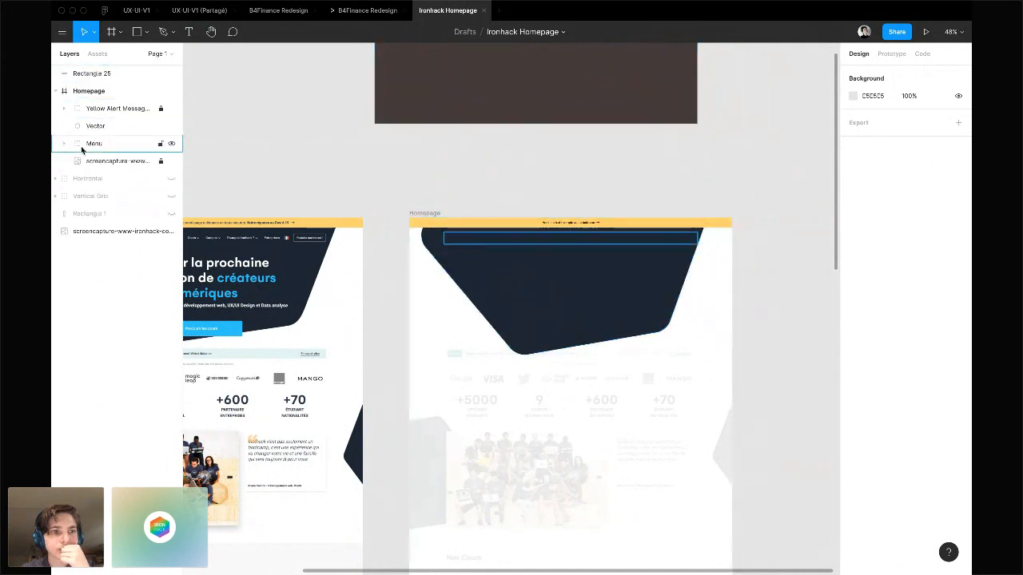
left_click_drag(85, 146, 94, 121)
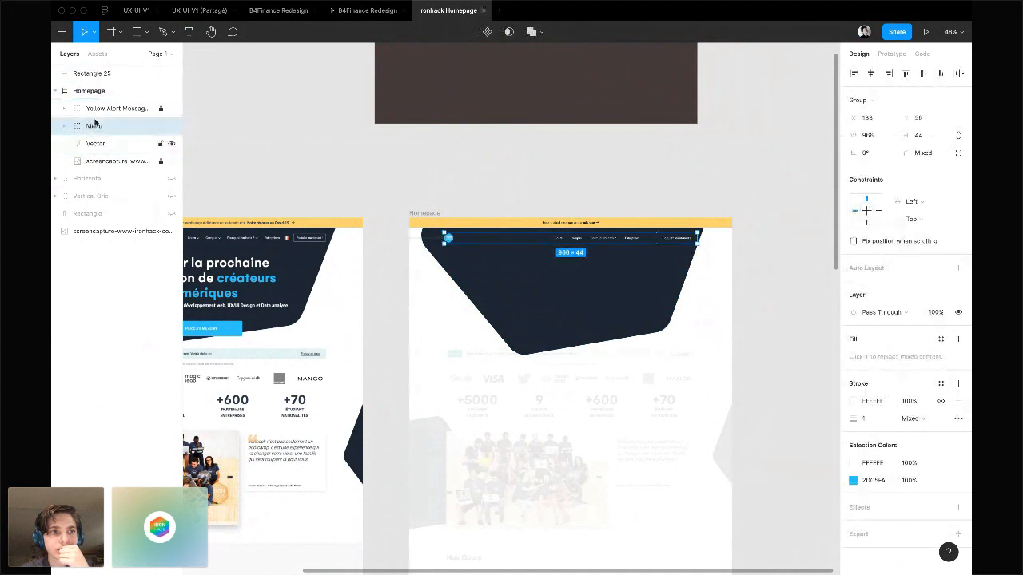
left_click(472, 192)
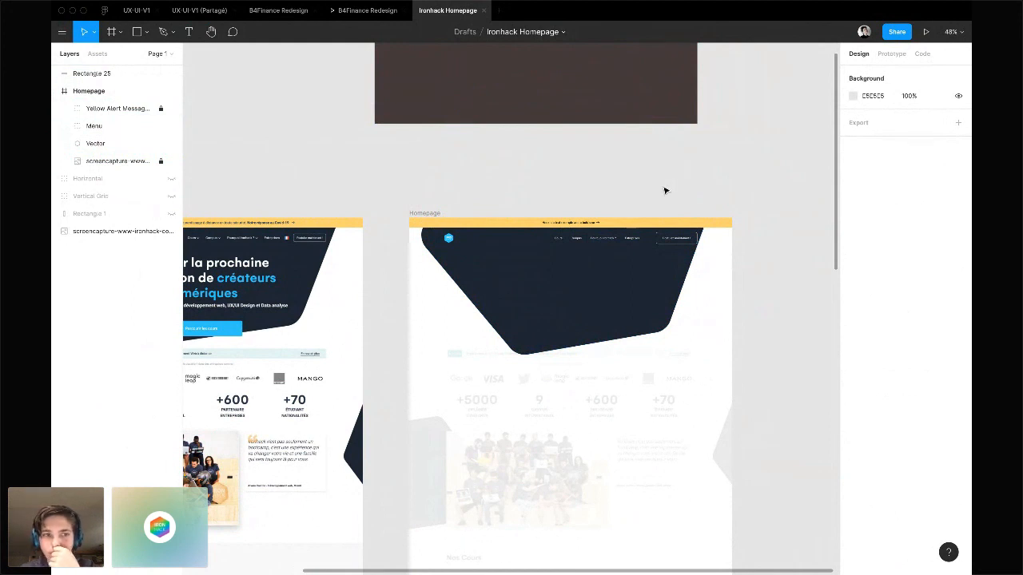
Review the alert and Menu groups in the layer order, and toggle the Homepage reference screenshot off and back on
left_click(118, 115)
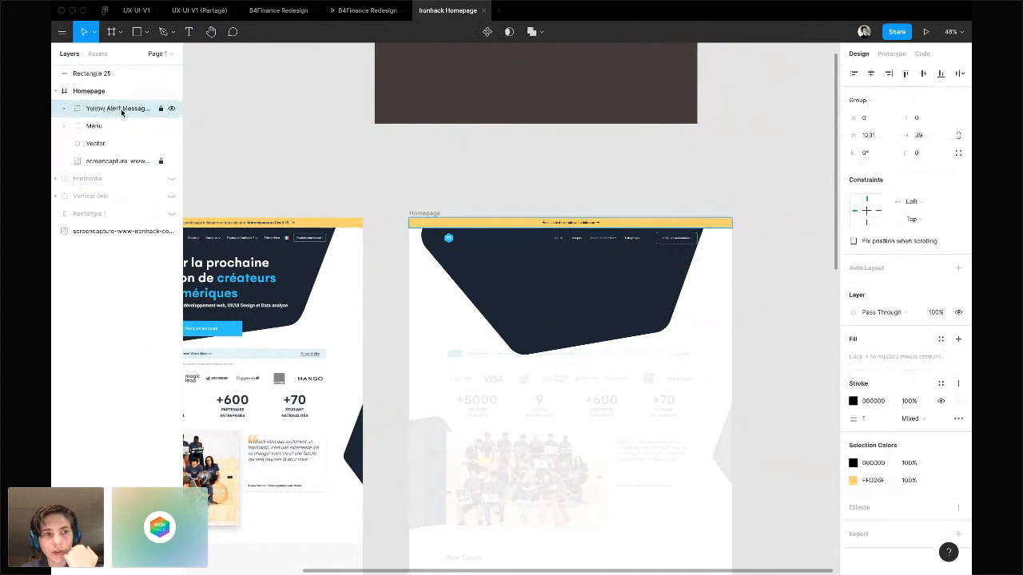
left_click(101, 131)
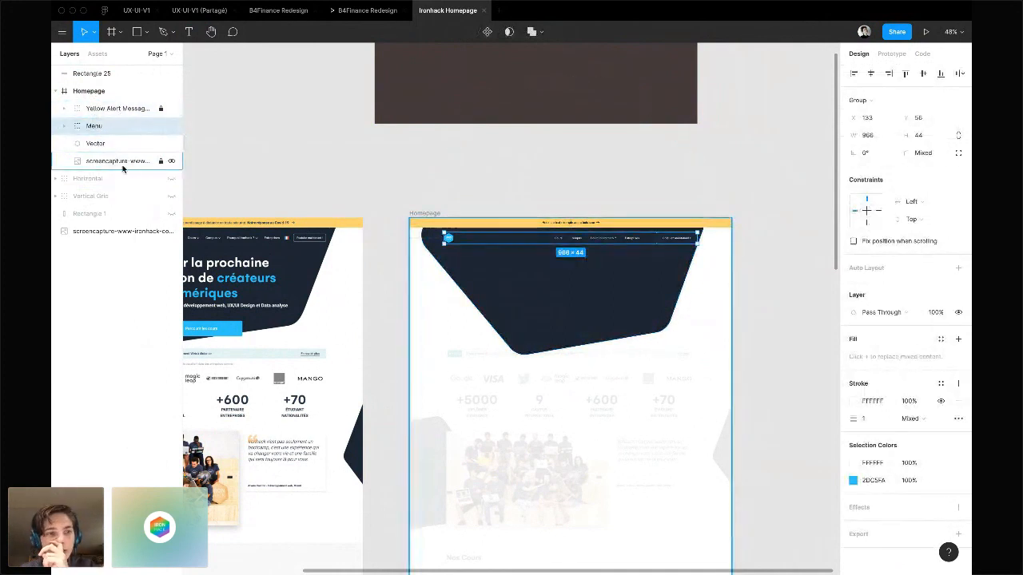
left_click(172, 161)
left_click(172, 161)
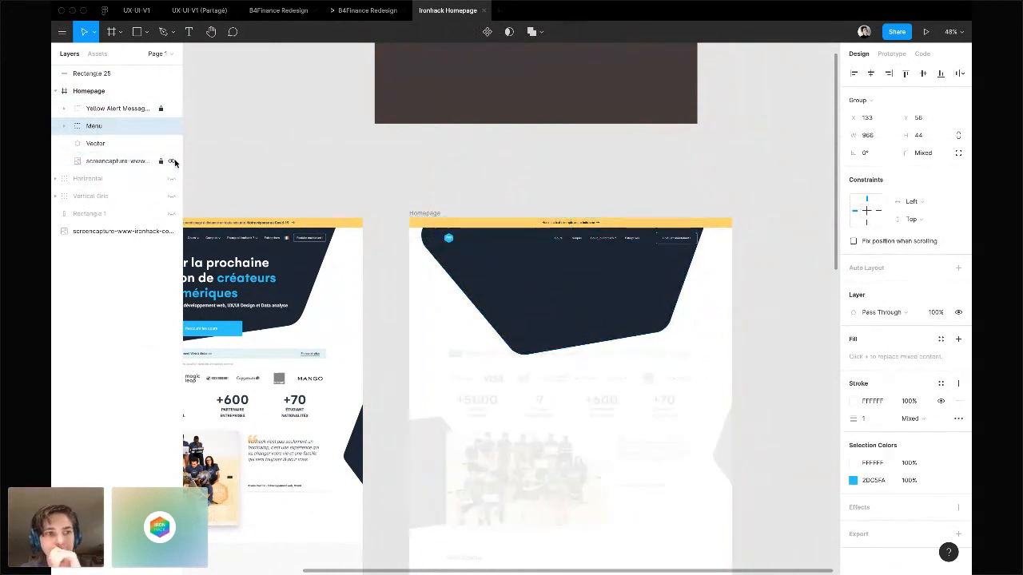
Check the Crowdcast chat in the browser, and return to Figma to locate the Place Image command among the file commands
key("ctrl+Right")
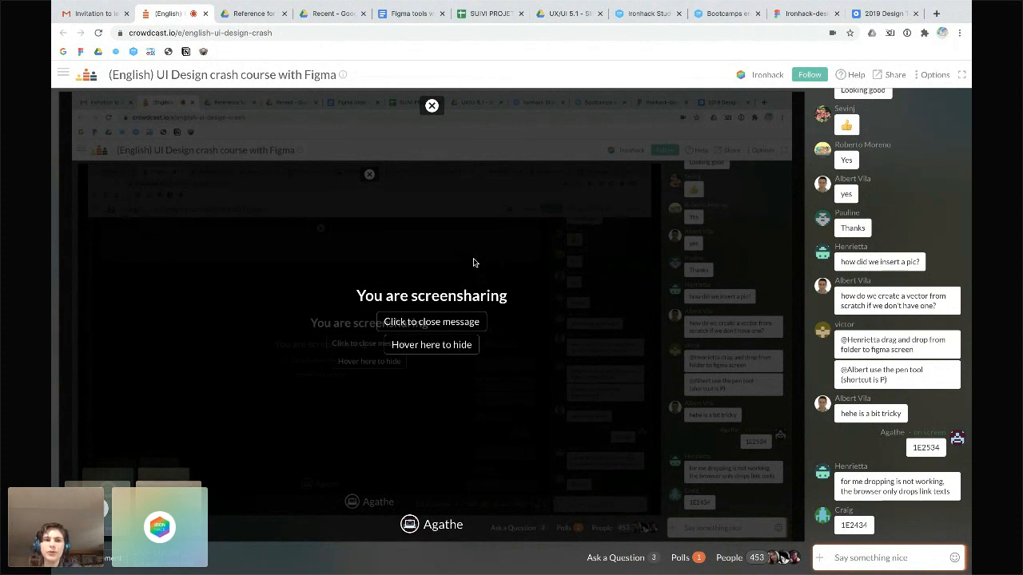
key("super+Tab")
left_click(234, 128)
left_click(64, 35)
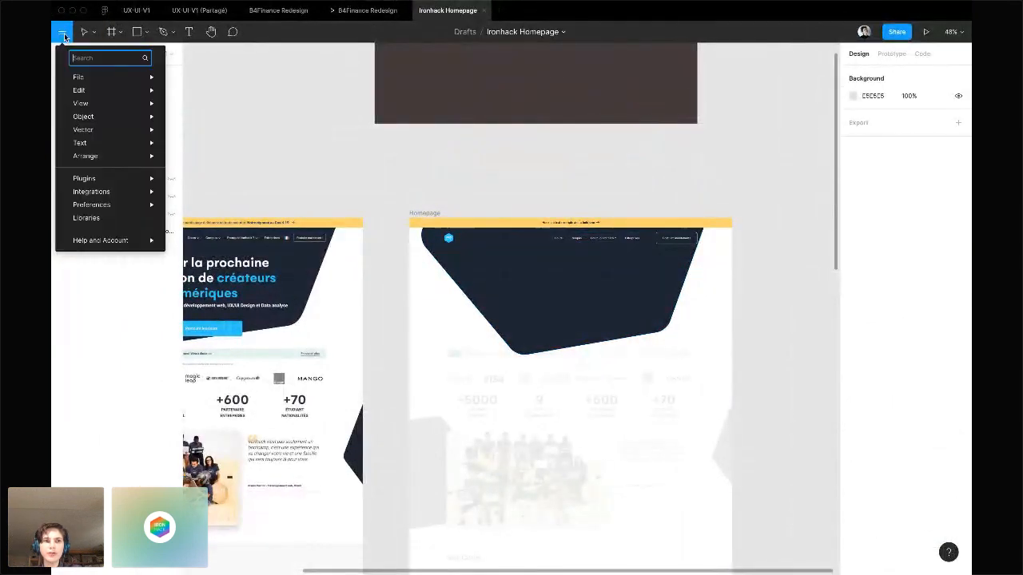
mouse_move(97, 87)
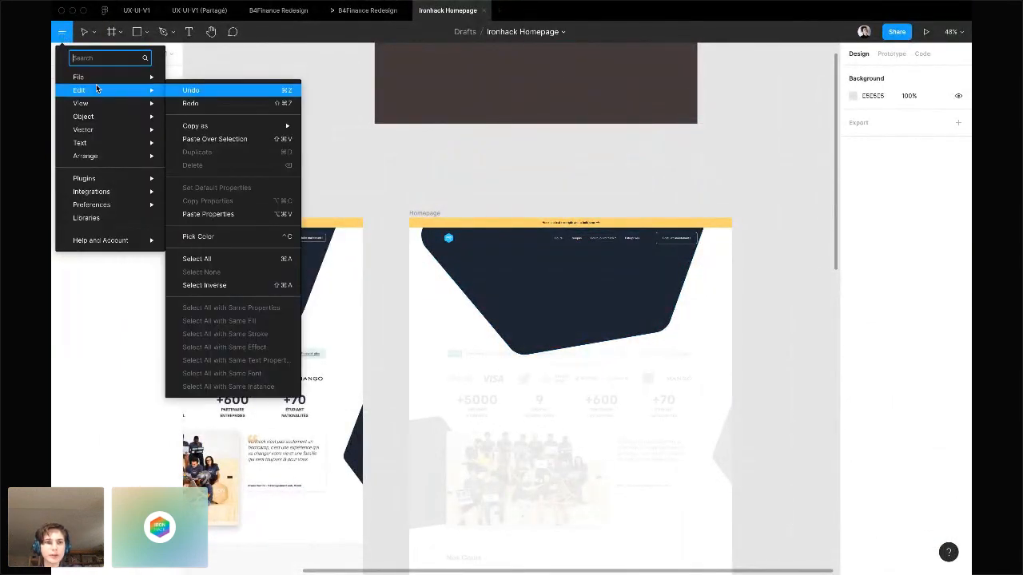
mouse_move(101, 110)
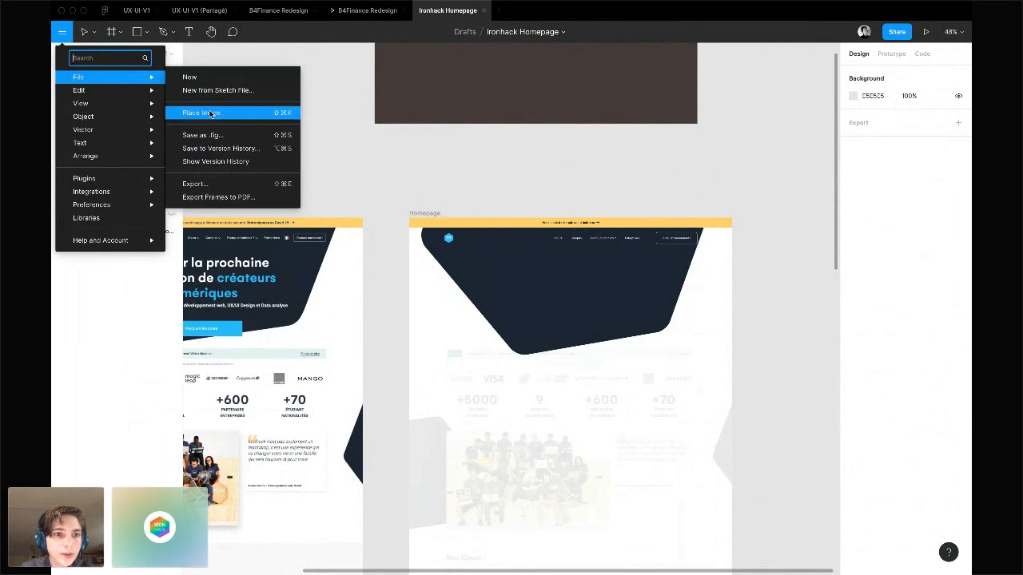
mouse_move(147, 90)
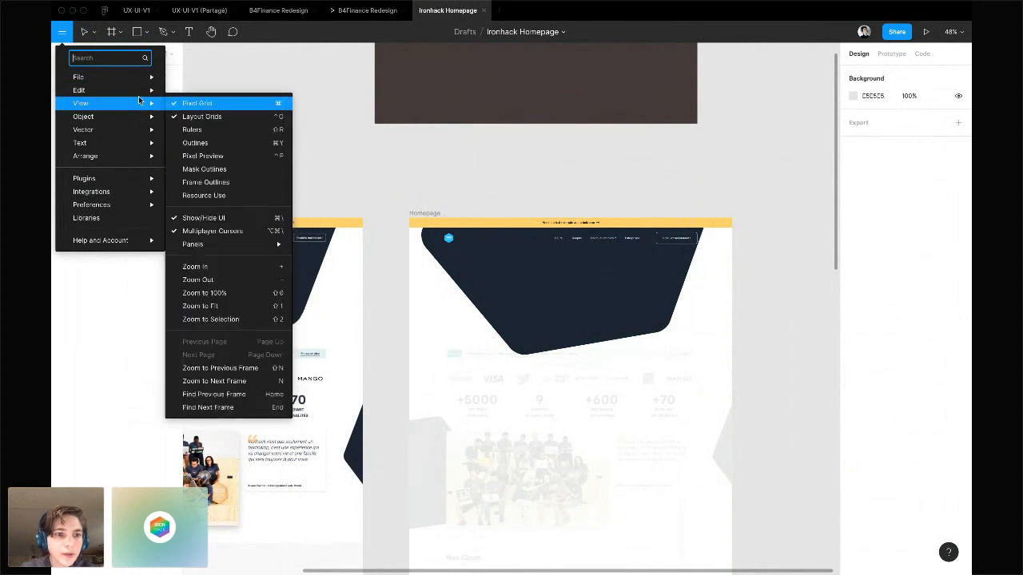
left_click(240, 61)
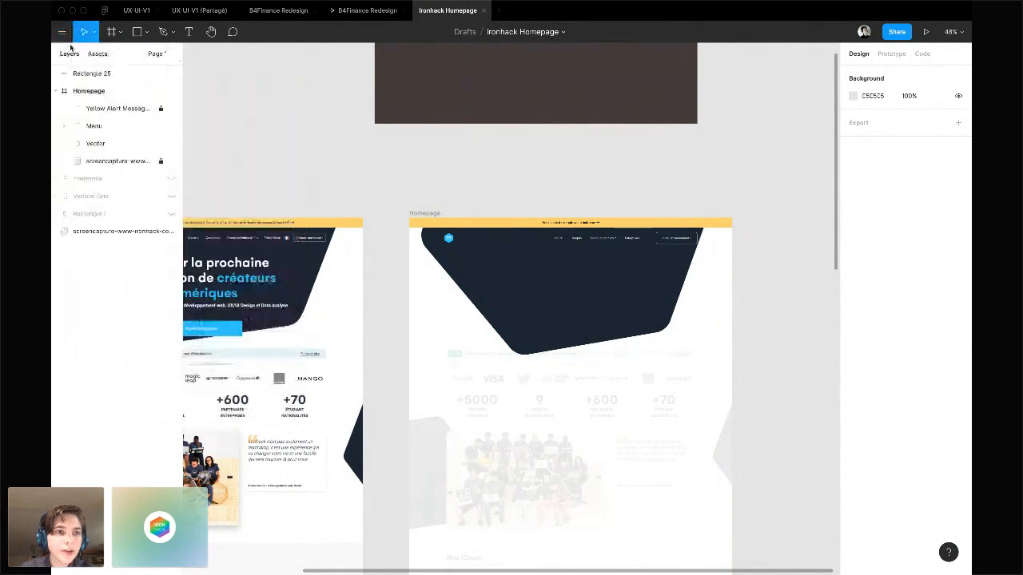
Place logo.svg from the Assets folder of Reference for Figma Intro on the empty canvas above Homepage, and delete it
left_click(136, 32)
left_click(147, 32)
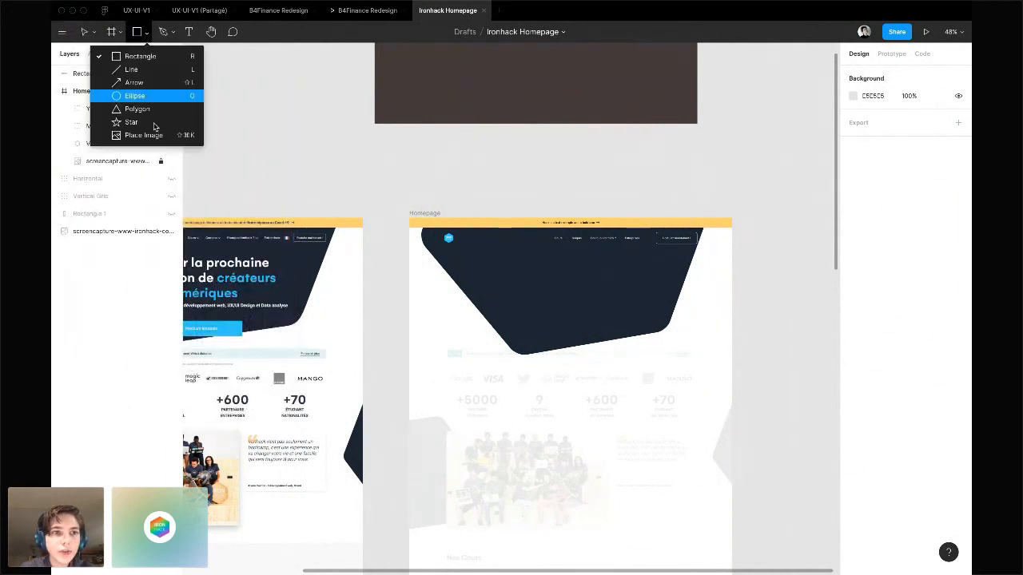
left_click(161, 137)
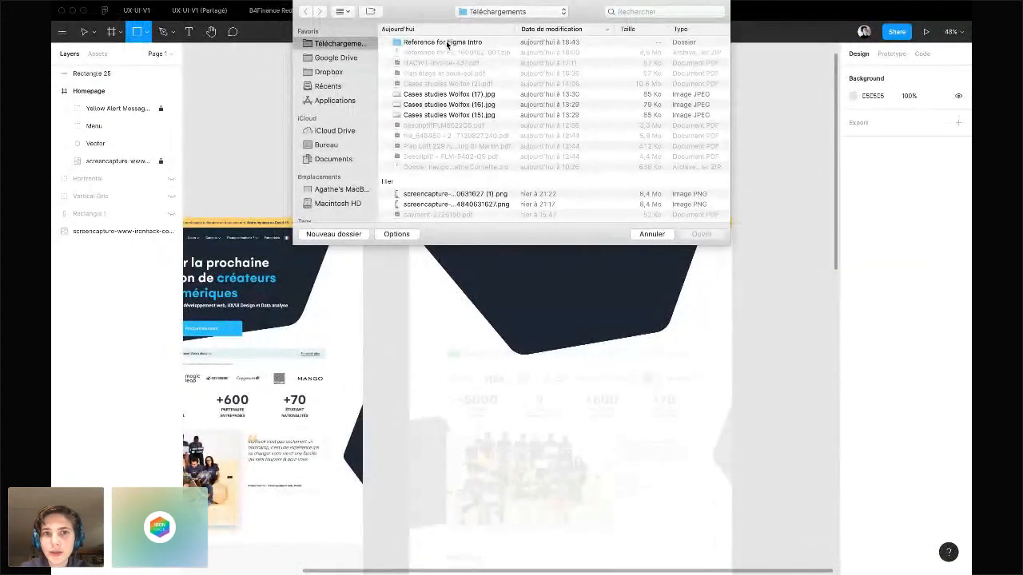
double_click(447, 45)
double_click(412, 43)
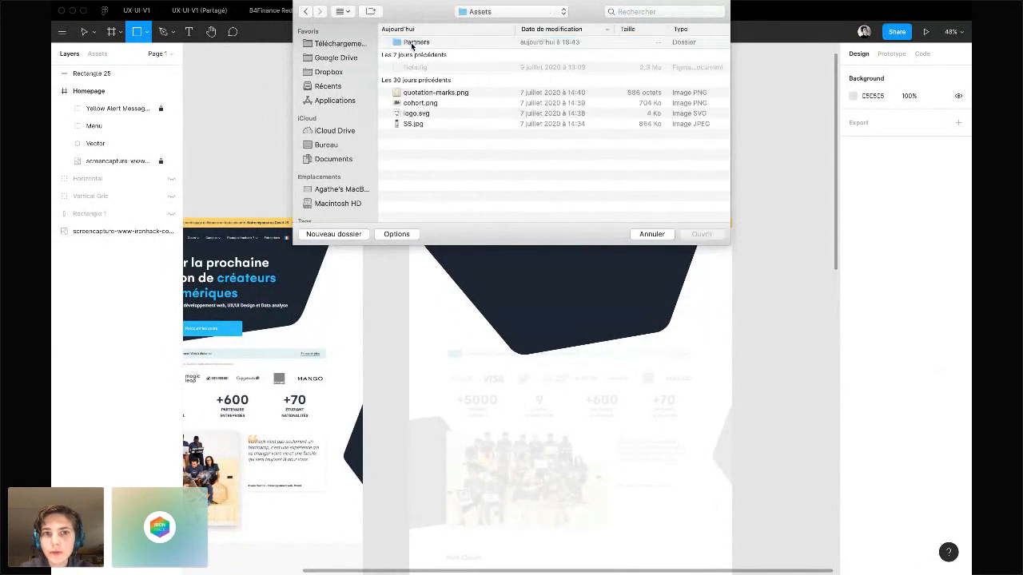
left_click(413, 114)
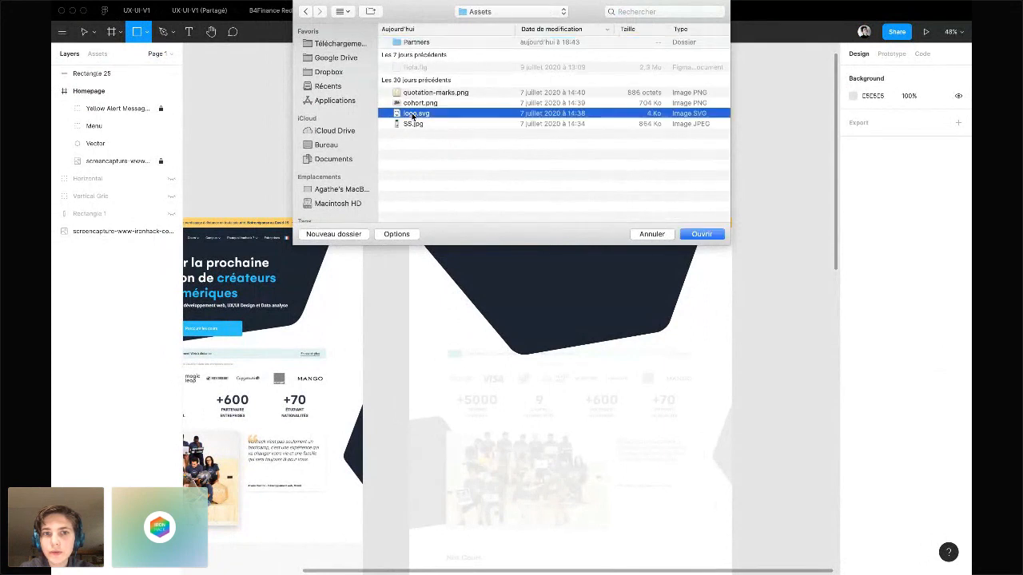
left_click(695, 235)
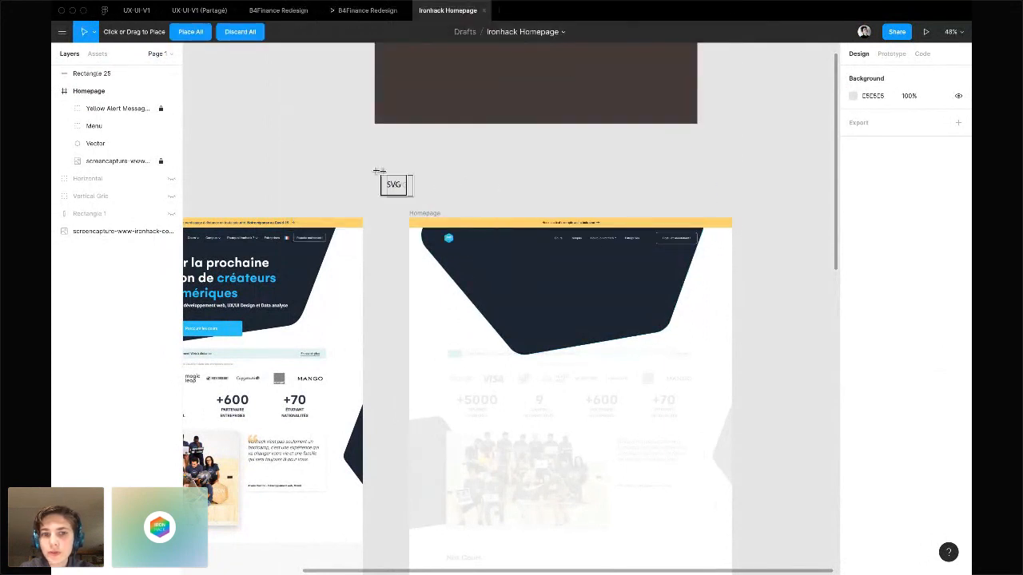
left_click(376, 174)
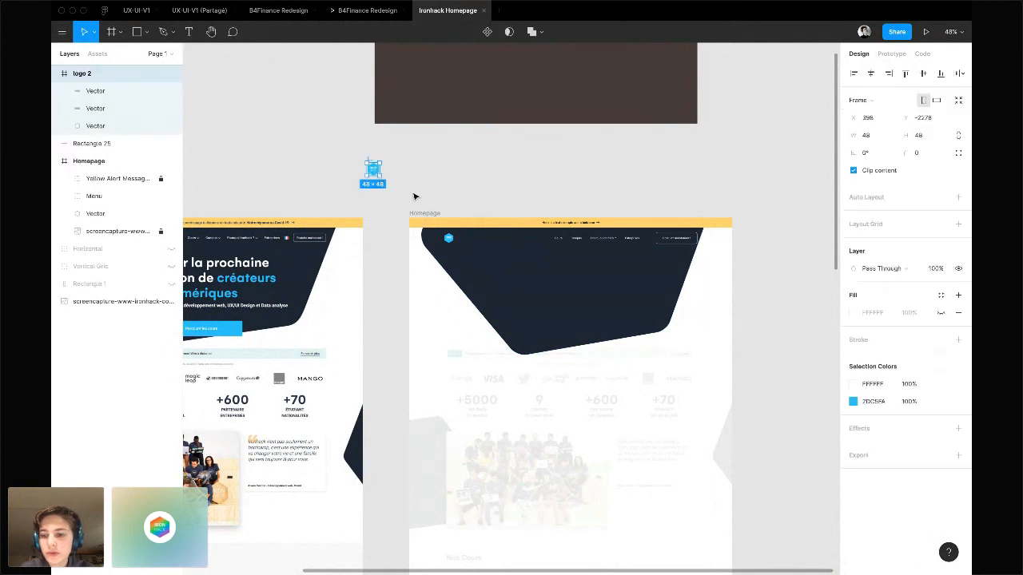
key("Delete")
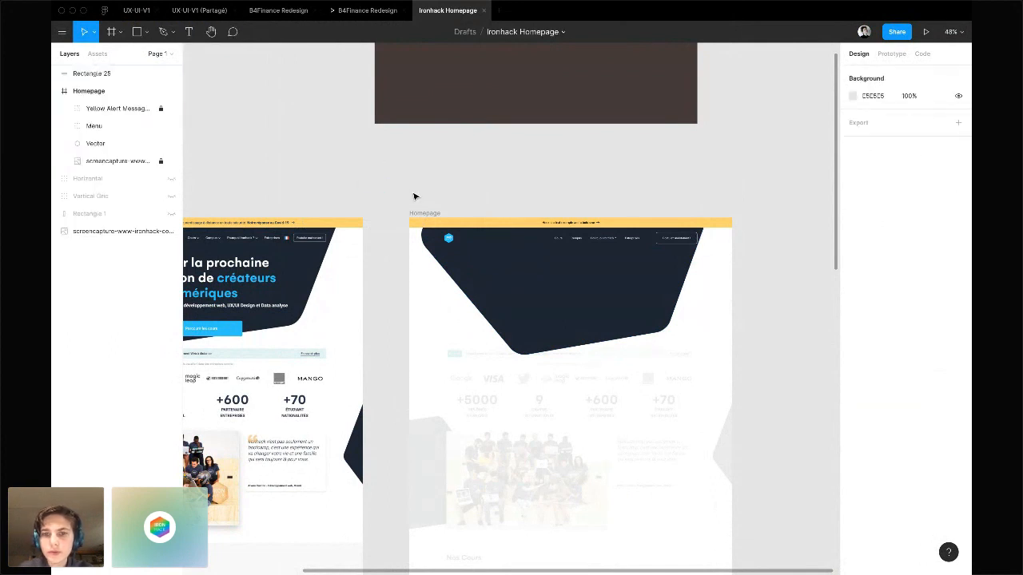
Check the Crowdcast chat again, and return to Figma to inspect the Yellow Alert Message group against the hexagon and menu
key("ctrl+Right")
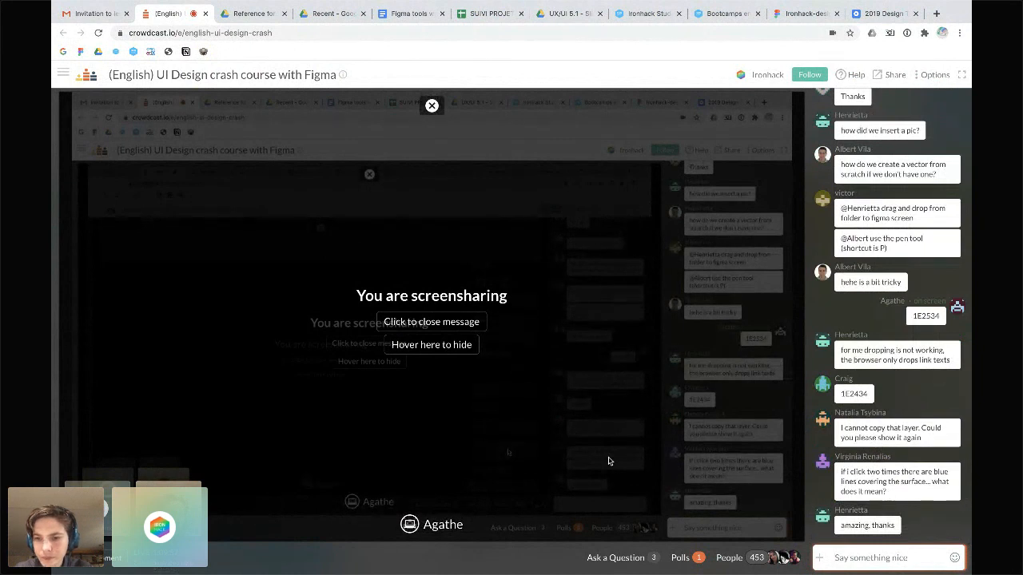
key("ctrl+Left")
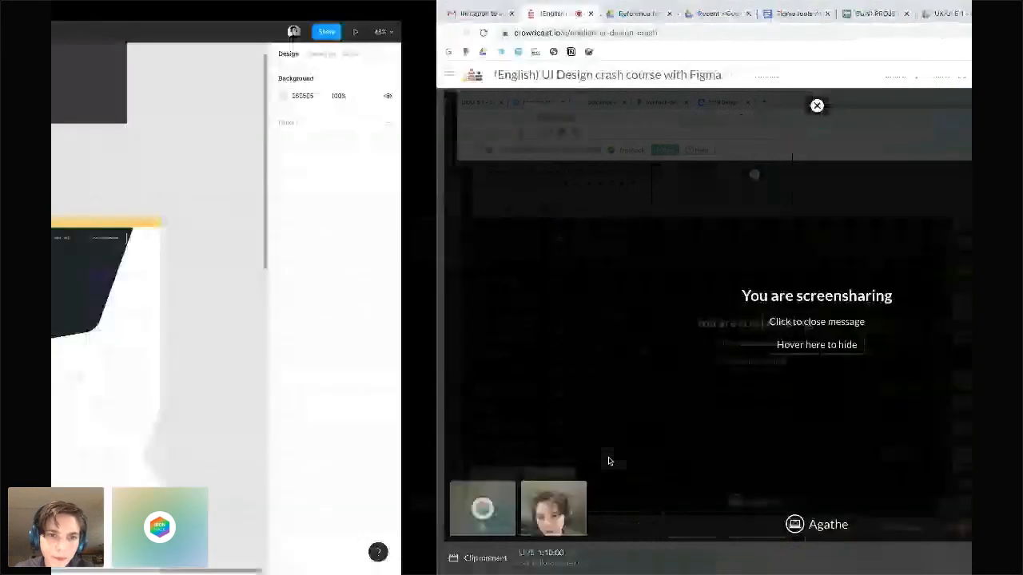
left_click(448, 253)
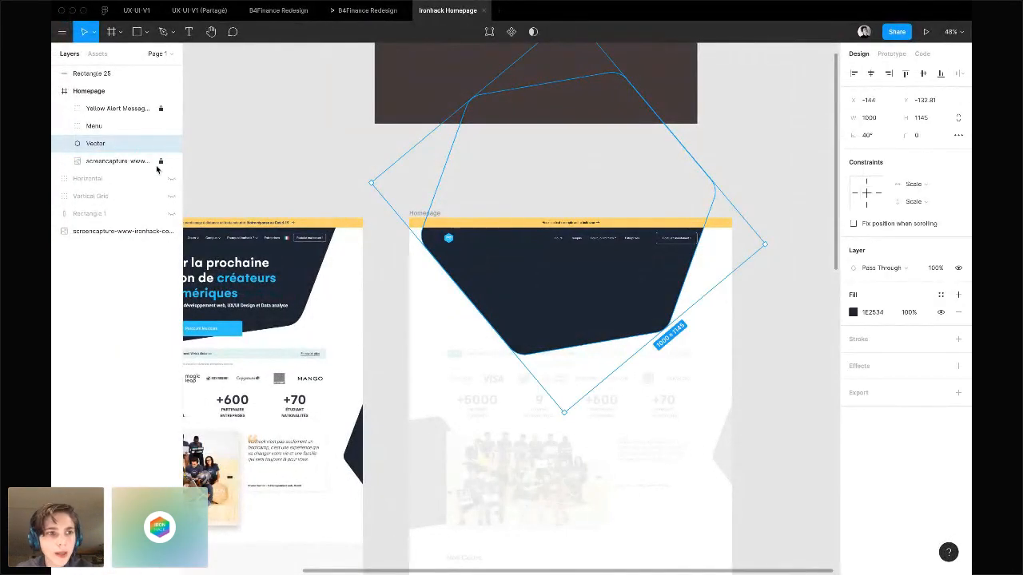
left_click(101, 110)
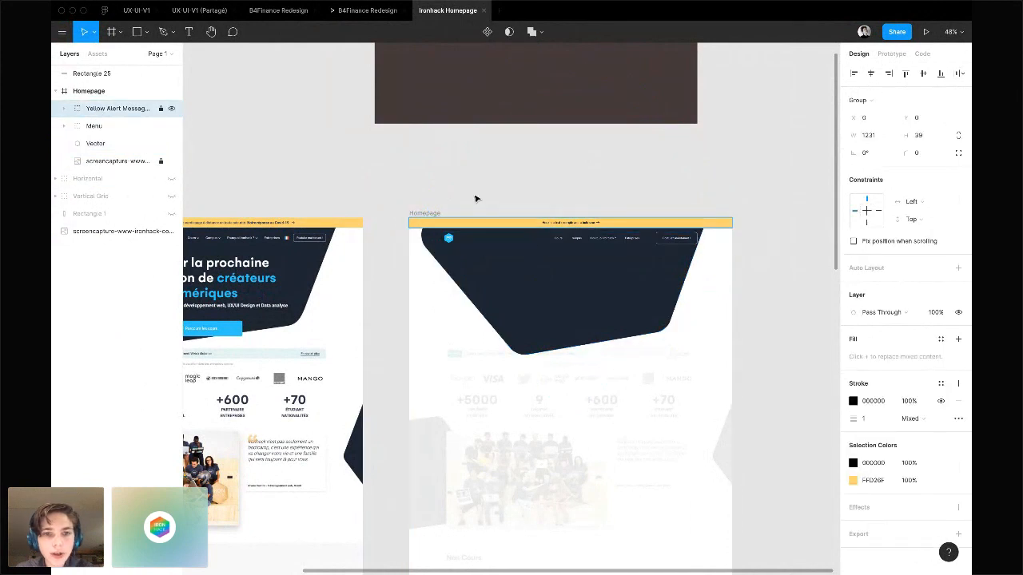
scroll(608, 225, "up", 5)
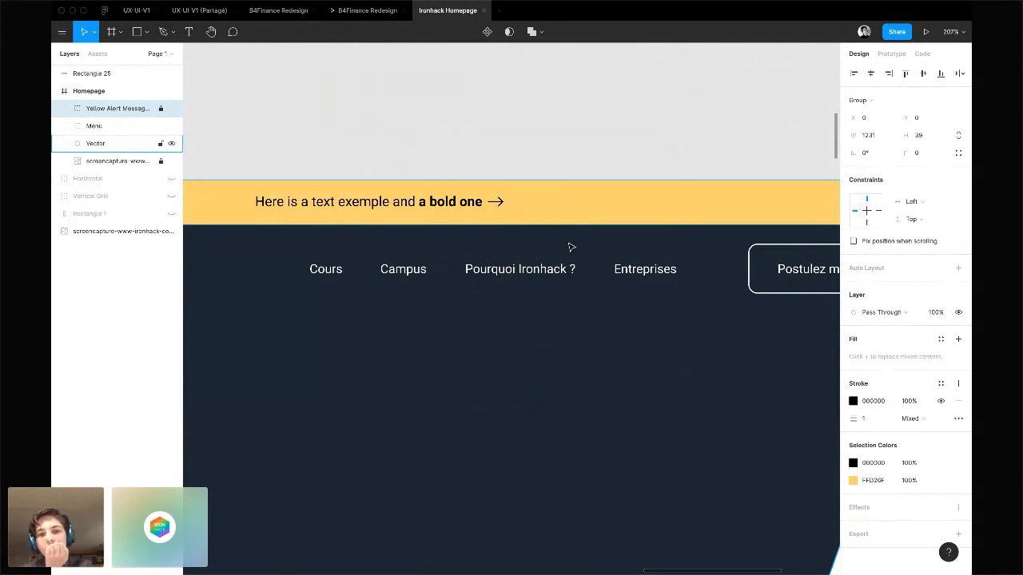
scroll(582, 202, "down", 5)
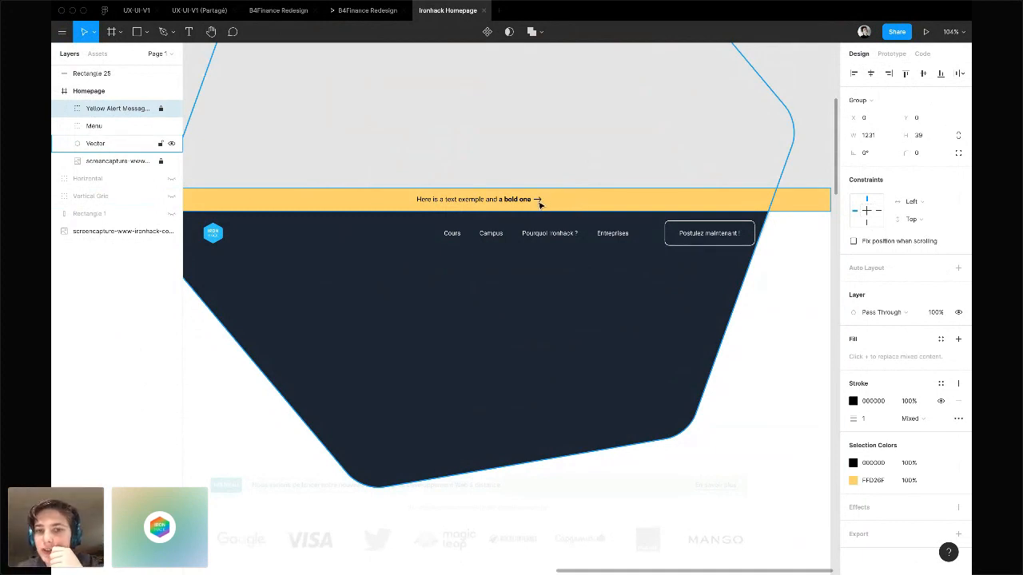
Enter and leave point editing on the dark hexagon, and lock and unlock its Vector layer
left_click(541, 202)
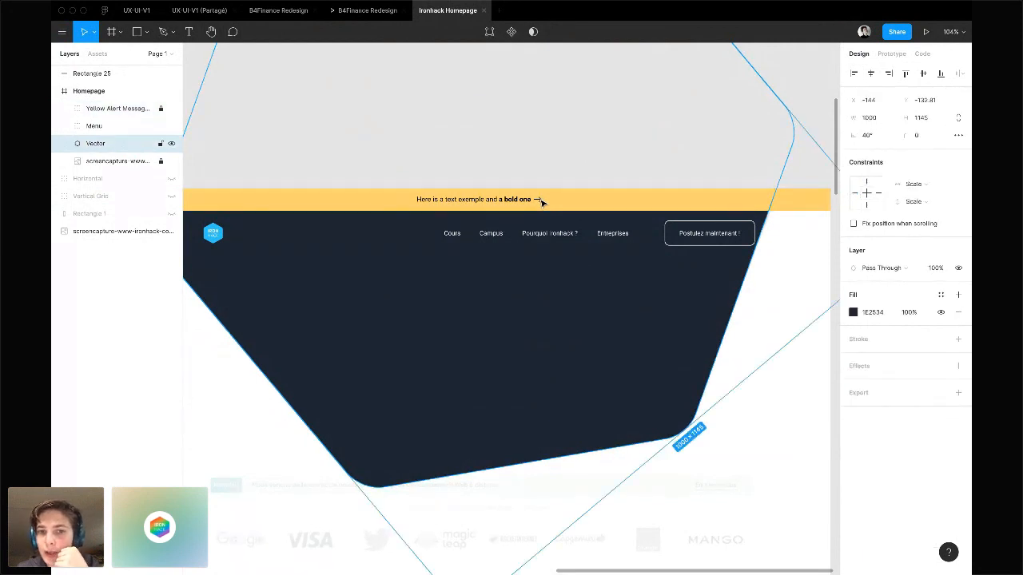
double_click(542, 202)
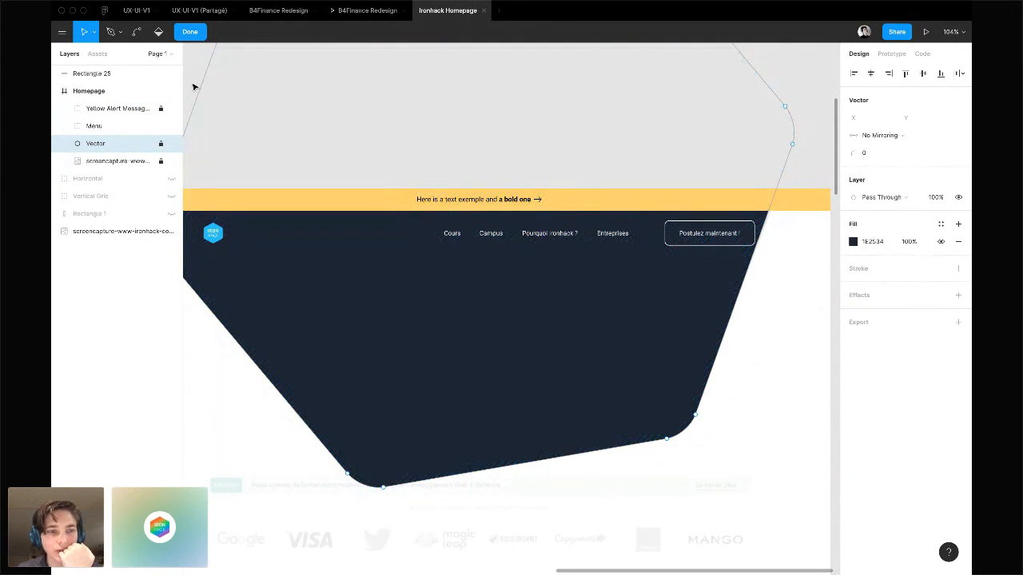
left_click(190, 33)
left_click(813, 103)
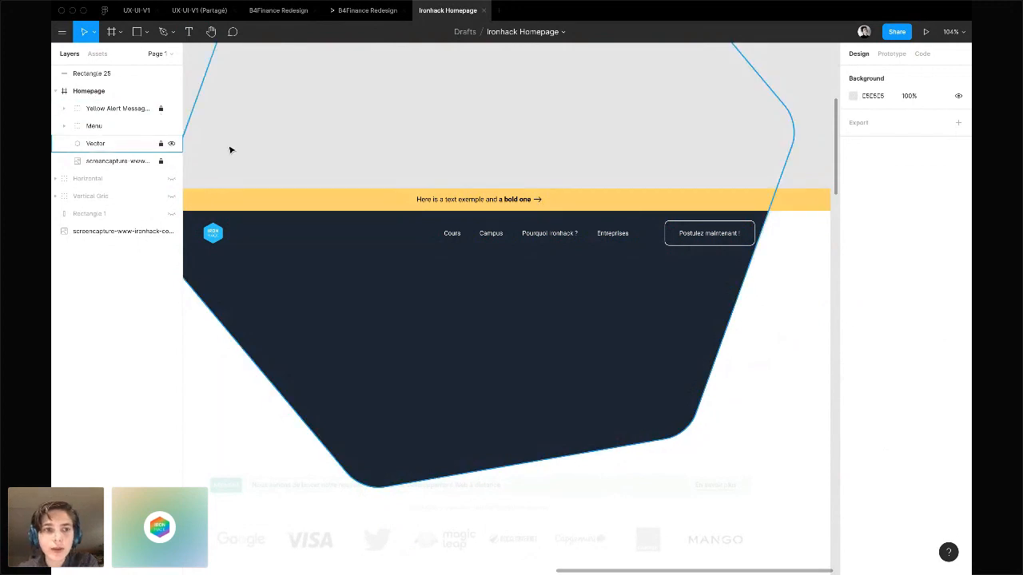
left_click(161, 143)
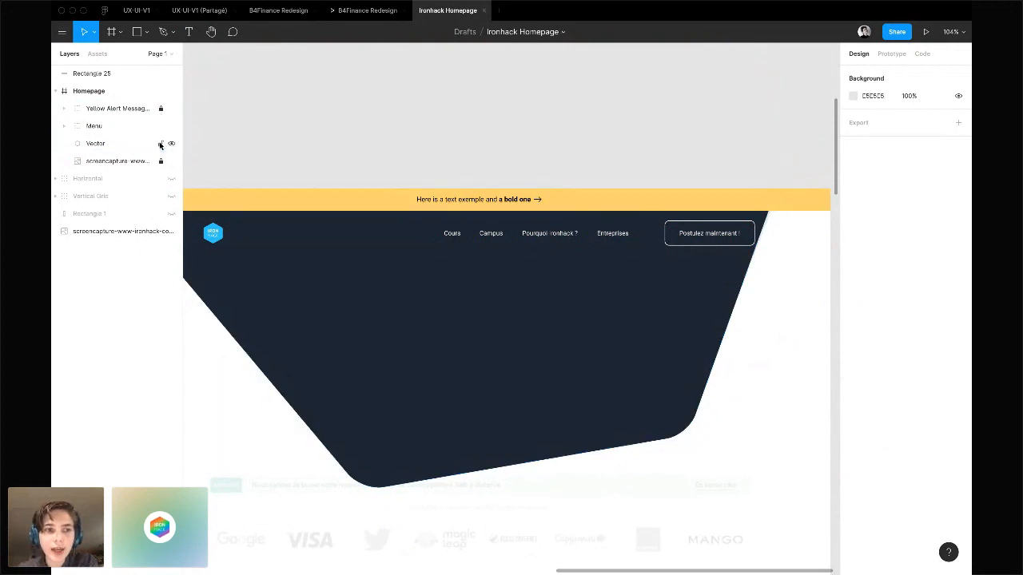
Try moving the lower corner points of the dark hexagon, undo the moves, and leave point editing
left_click(487, 311)
double_click(503, 307)
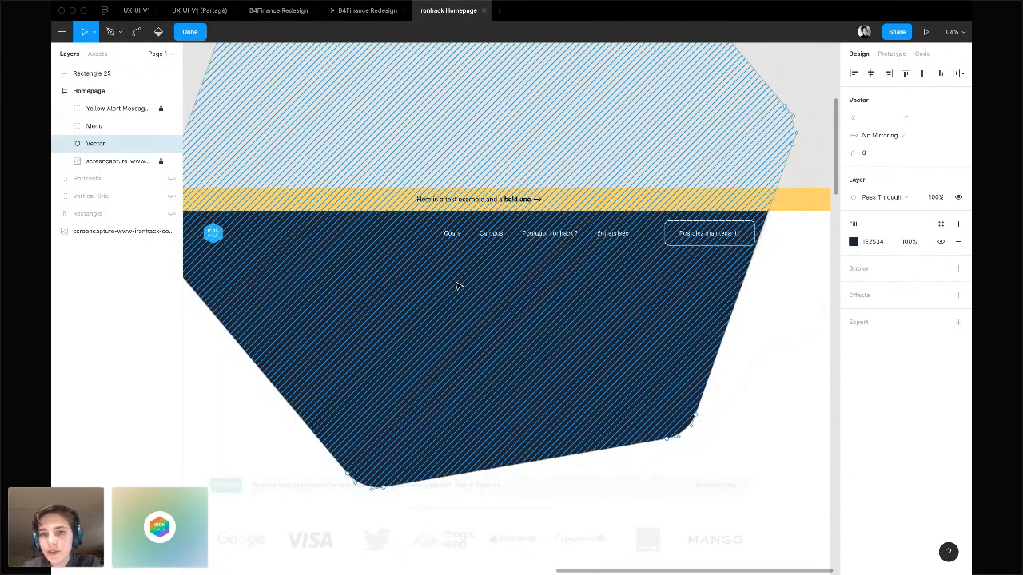
scroll(458, 286, "down", 5)
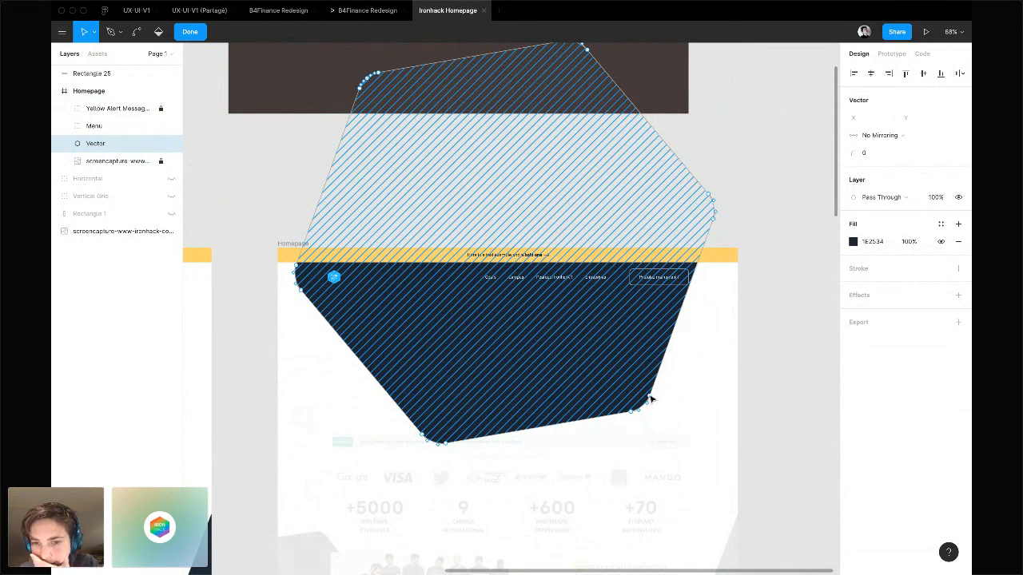
mouse_move(649, 398)
left_mouse_down()
mouse_move(658, 377)
mouse_move(507, 324)
mouse_move(395, 346)
mouse_move(421, 210)
mouse_move(442, 174)
left_mouse_up()
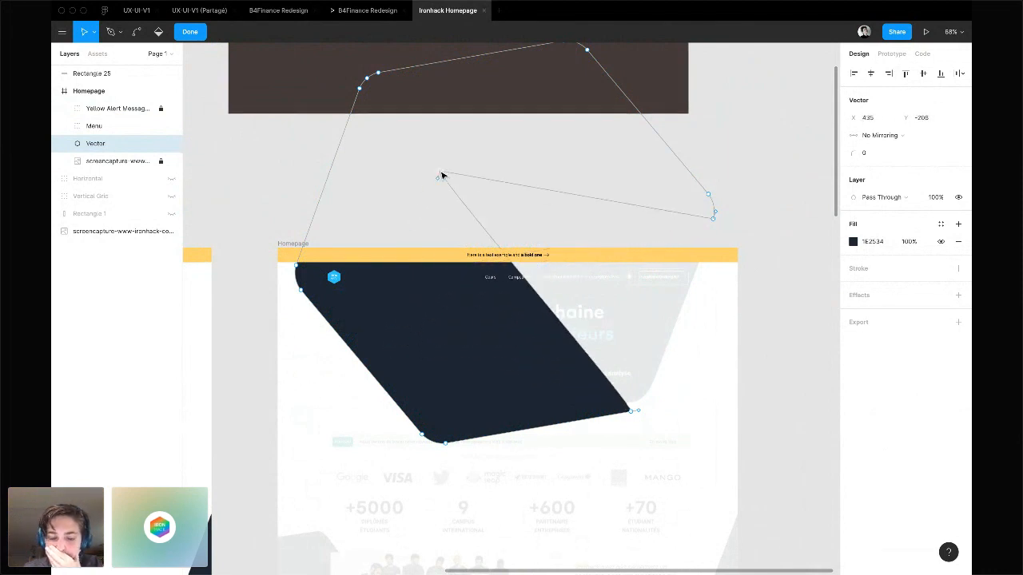
key("ctrl+z")
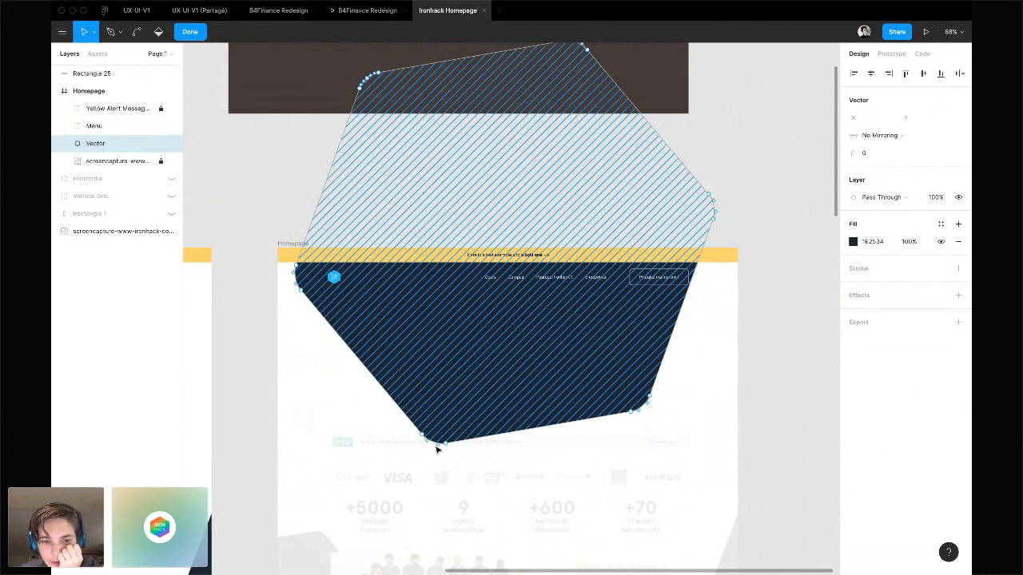
mouse_move(438, 449)
left_mouse_down()
mouse_move(491, 527)
mouse_move(662, 485)
mouse_move(776, 434)
mouse_move(336, 537)
mouse_move(317, 514)
left_mouse_up()
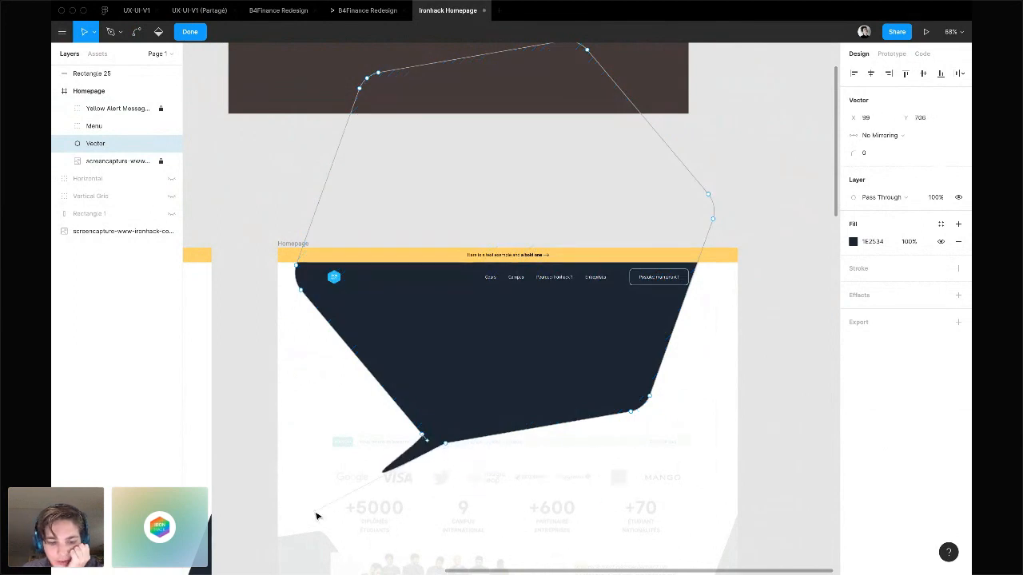
key("ctrl+z")
key("ctrl+z")
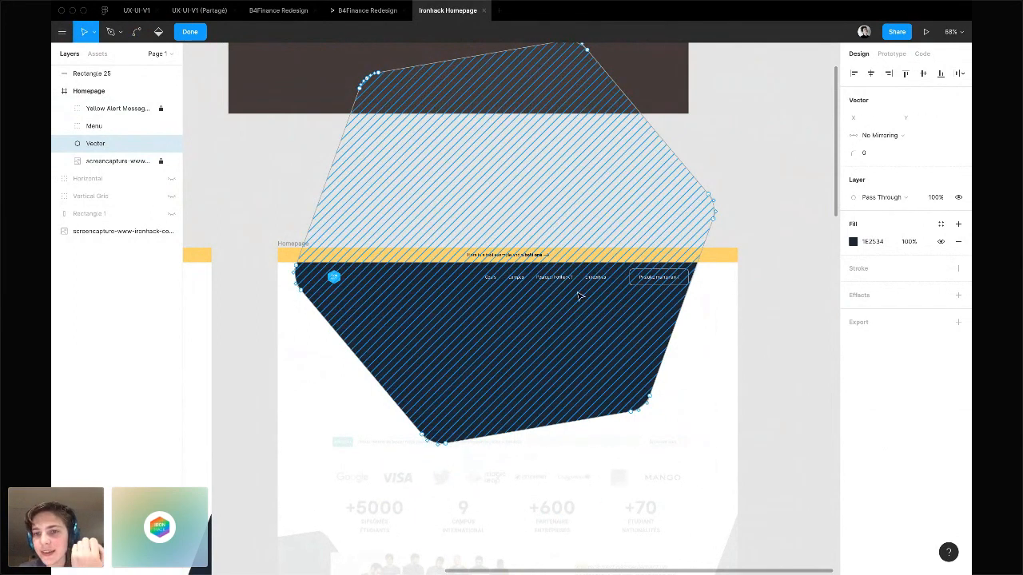
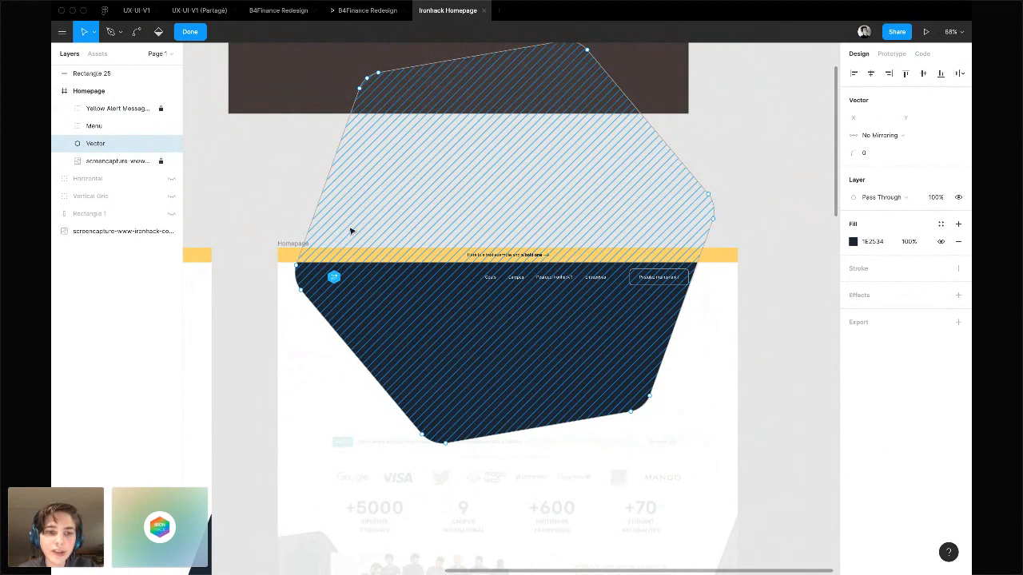
key("Escape")
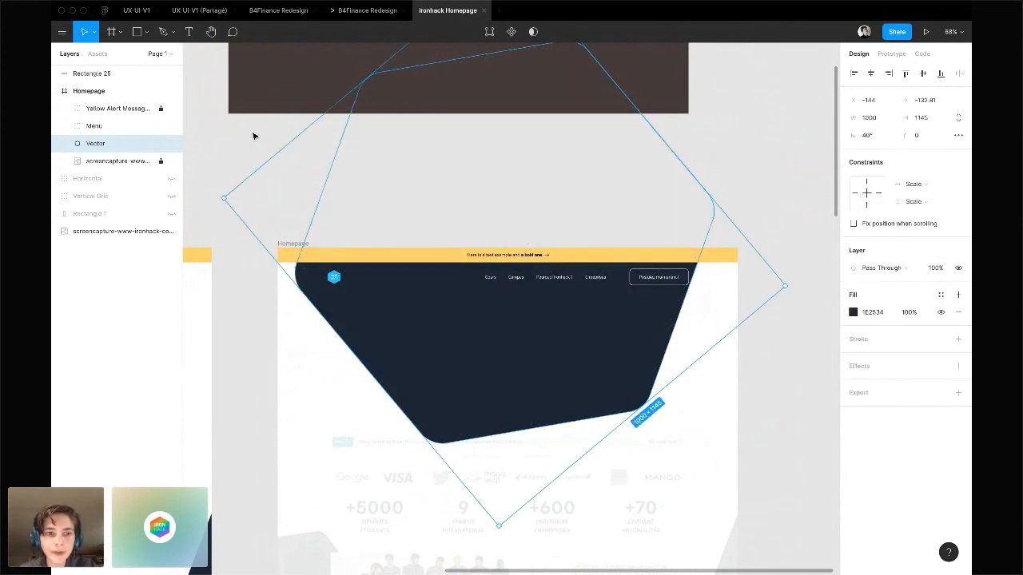
left_click(253, 136)
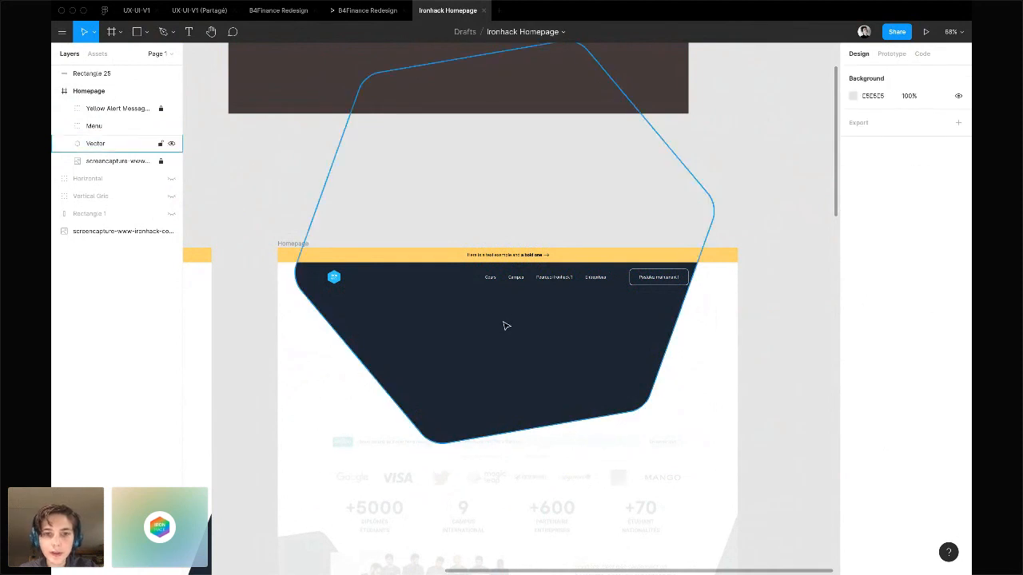
Hide the hexagon's Vector layer, and unlock the Yellow Alert Message Bar to select the text nested inside it
double_click(521, 256)
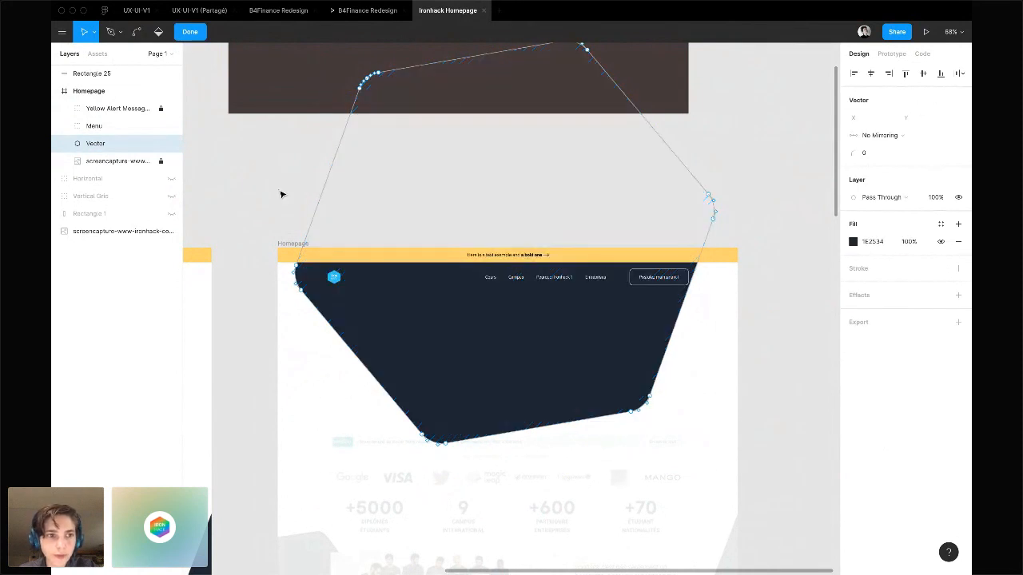
key("Escape")
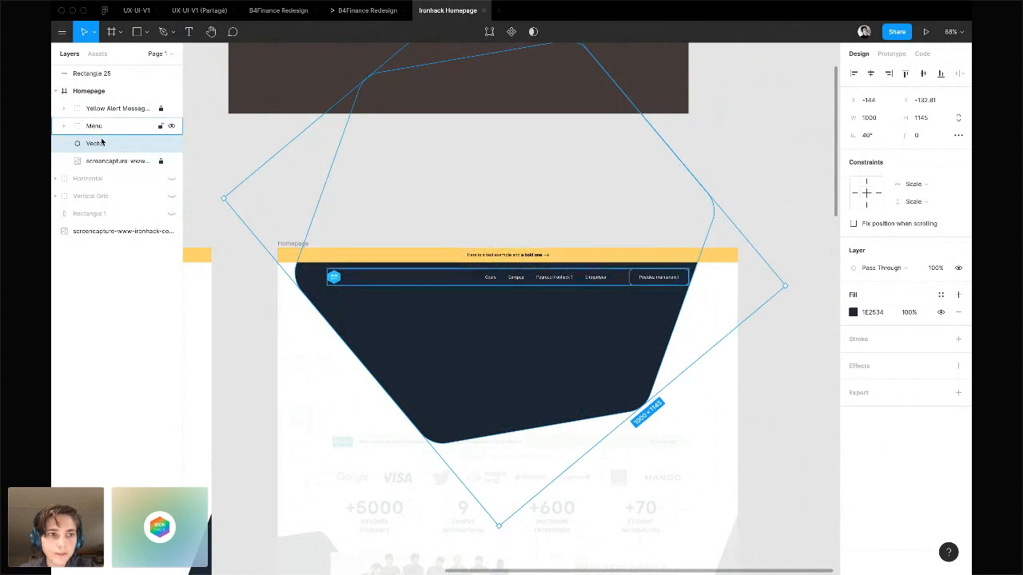
left_click(169, 143)
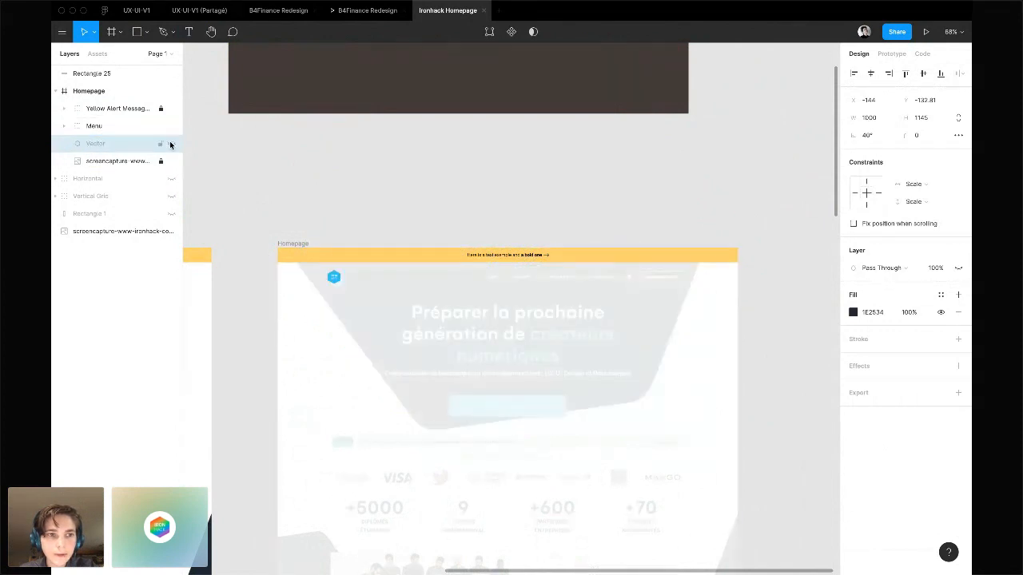
left_click(539, 256)
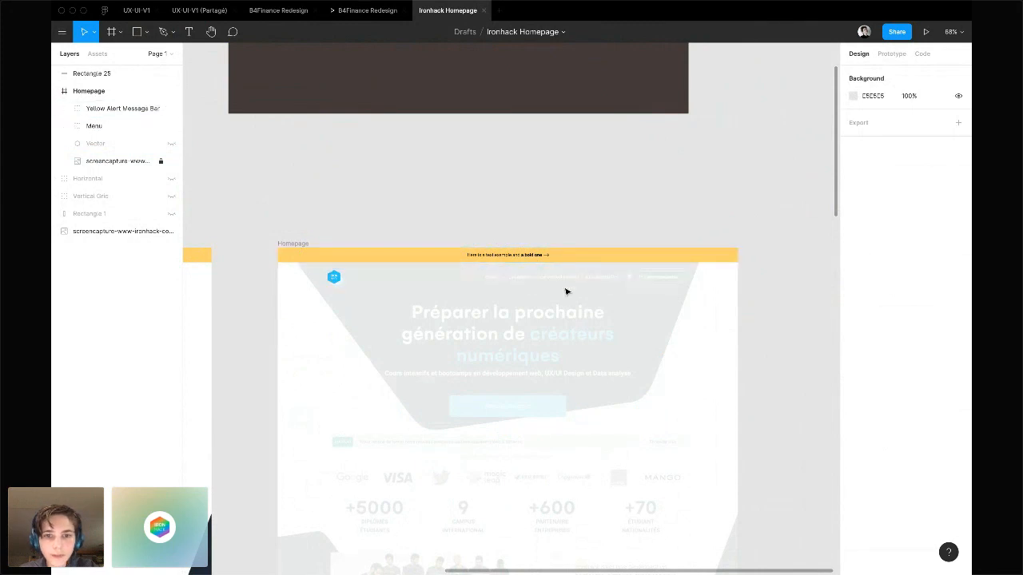
double_click(539, 256)
double_click(539, 256)
left_click(538, 255)
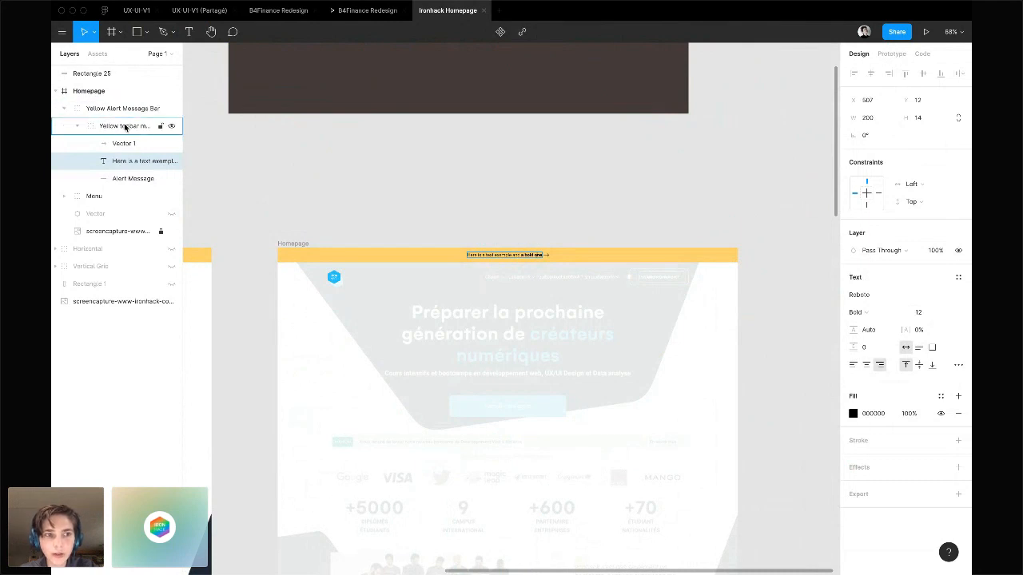
key("Escape")
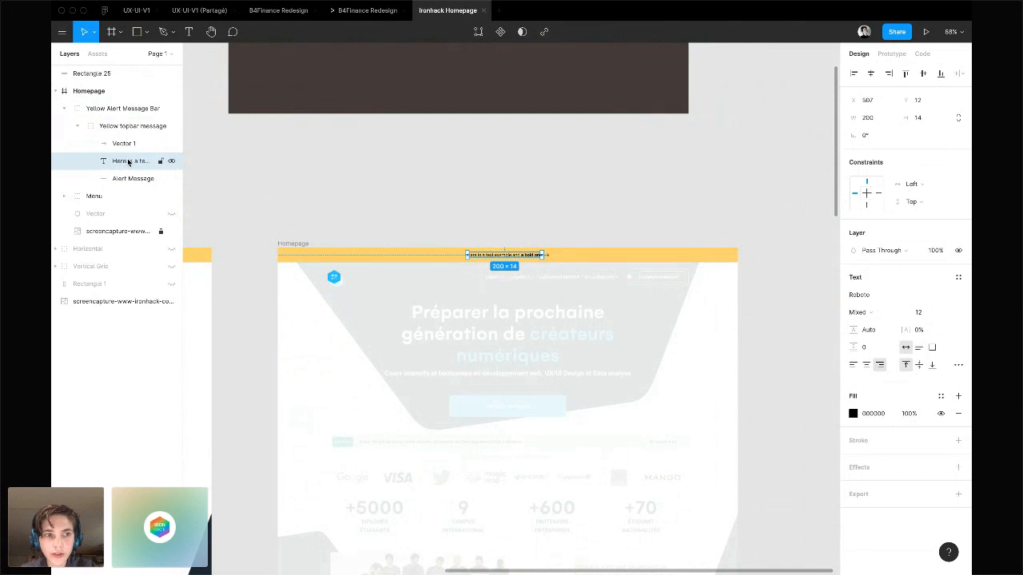
key("Escape")
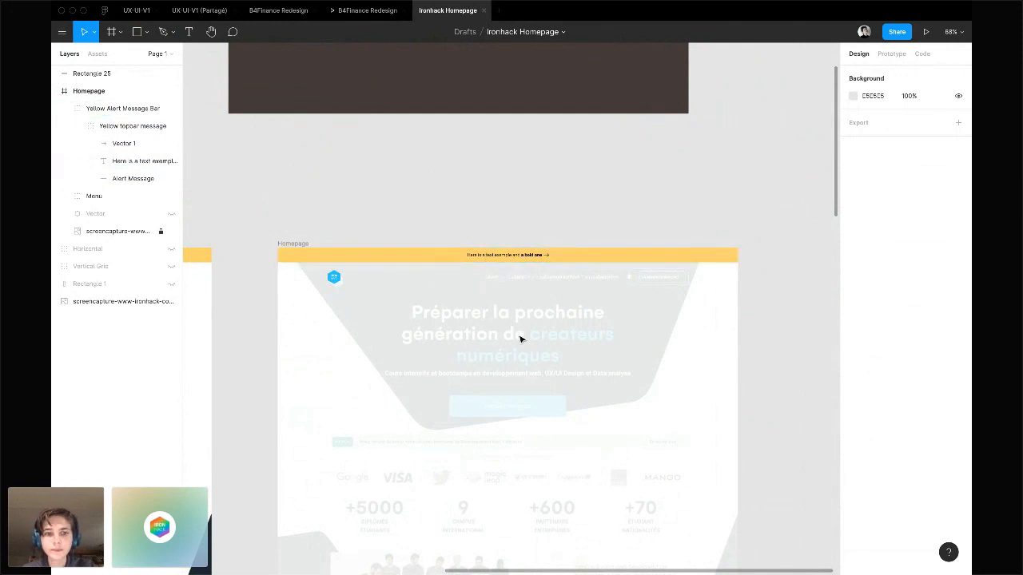
Collapse the Yellow Alert Message Bar group and make the hexagon's Vector layer visible again, leaving it unlocked
left_click(64, 109)
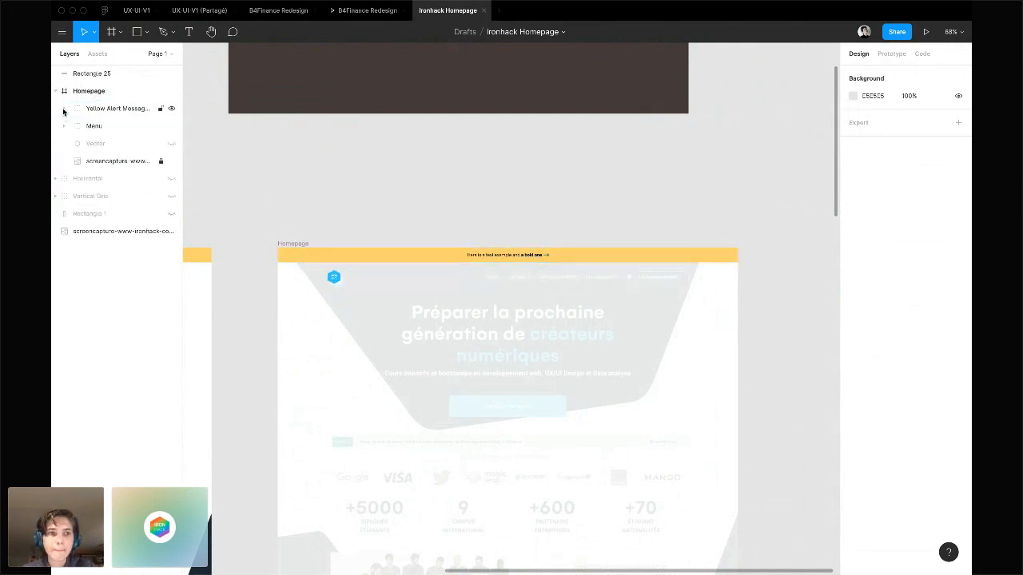
left_click(160, 145)
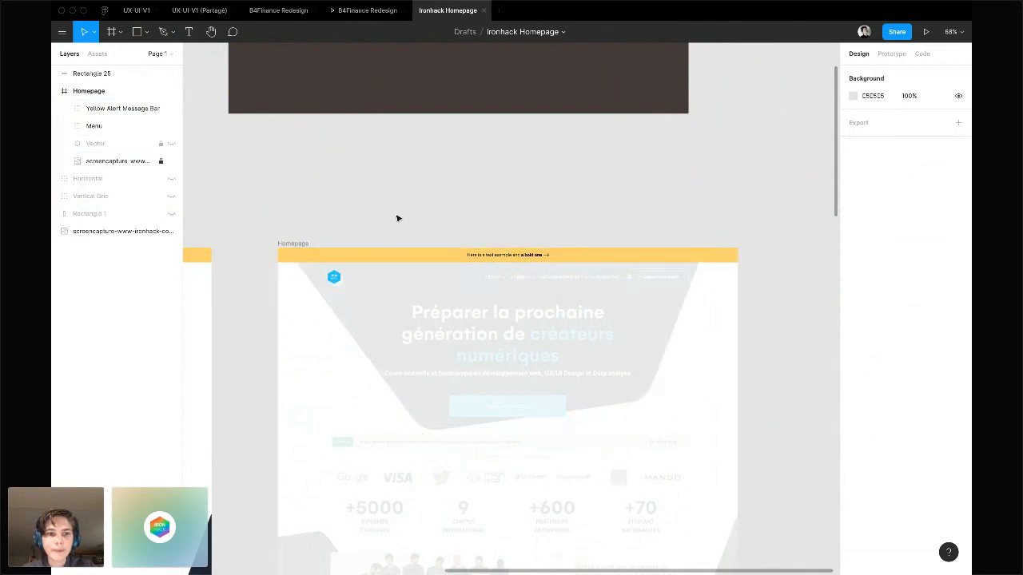
left_click(172, 144)
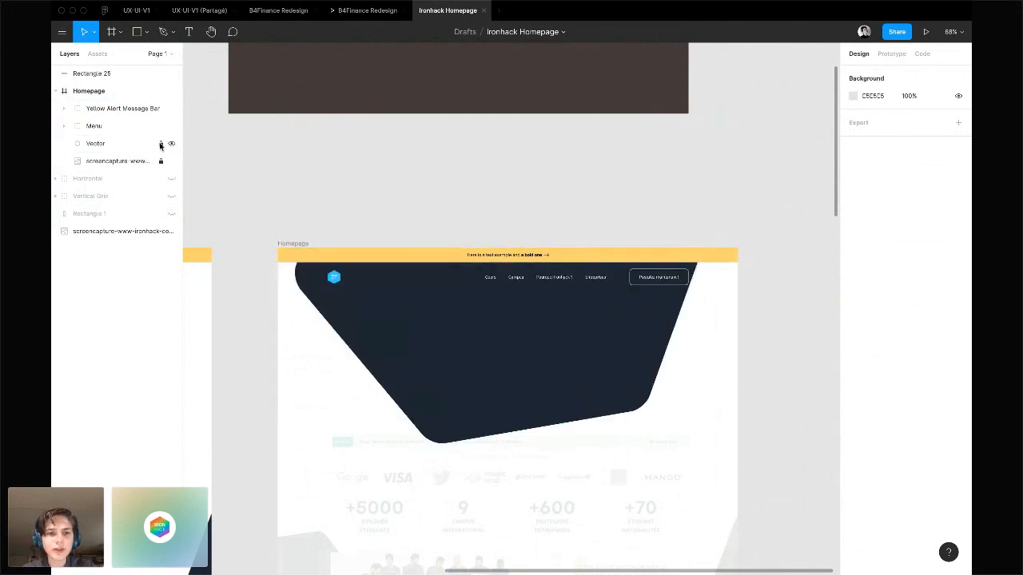
left_click(161, 145)
Check the Crowdcast chat in the browser, and return to Figma to delete the dark brown rectangle above the Homepage frame
key("ctrl+Right")
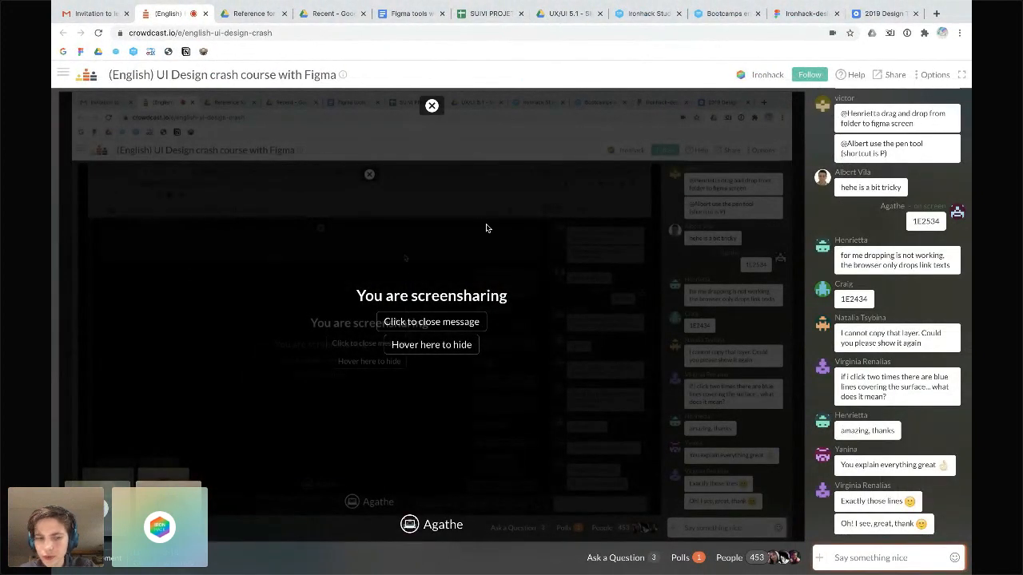
key("ctrl+Left")
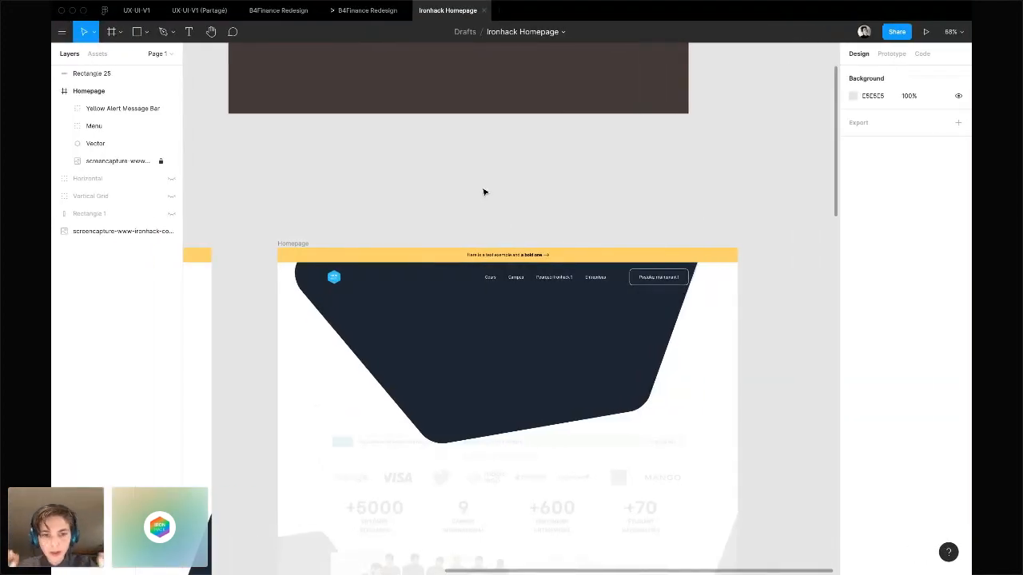
scroll(483, 192, "down", 3)
scroll(482, 190, "left", 3)
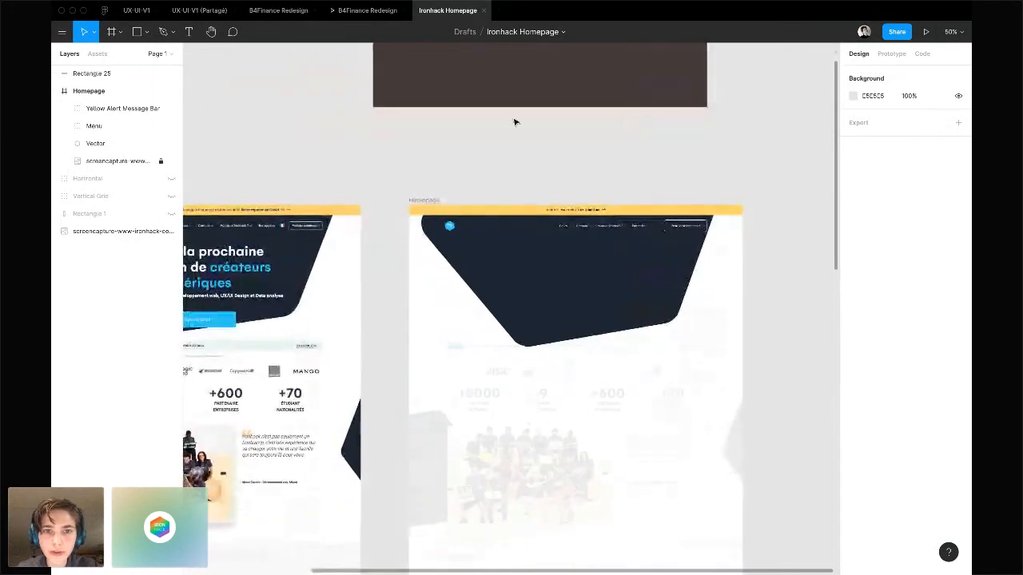
left_click(527, 101)
key("Delete")
scroll(480, 183, "left", 2)
scroll(480, 184, "down", 1)
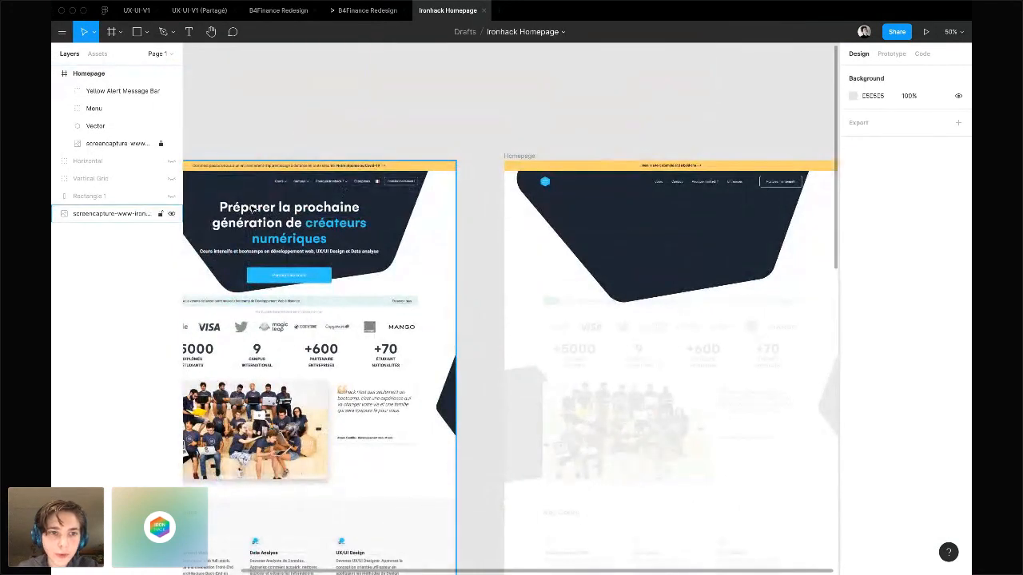
Try the Text tool with an area box about 610 × 283 on the hexagon and a single insertion point on the empty canvas
left_click(474, 243)
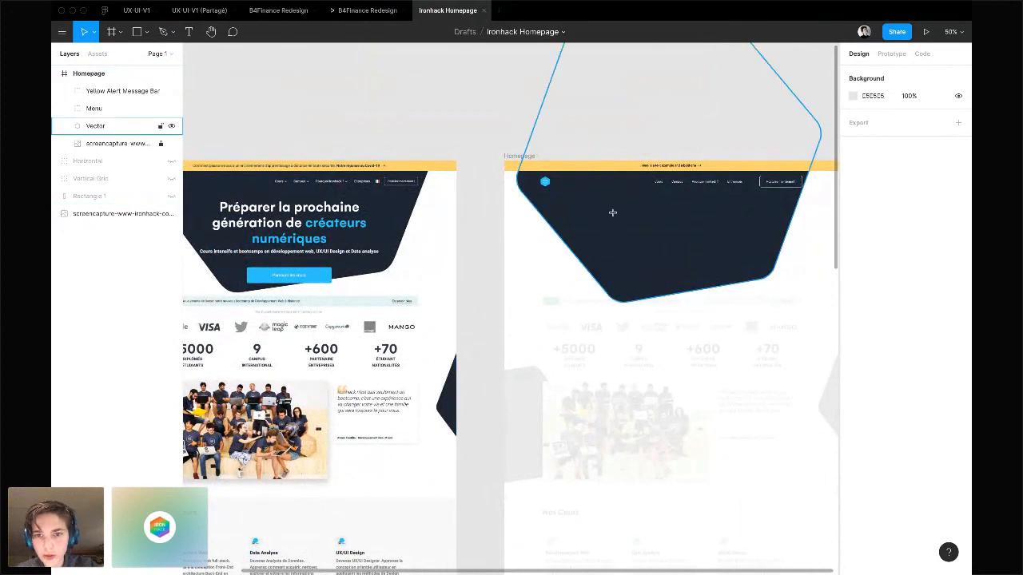
key("t")
left_click_drag(605, 200, 771, 278)
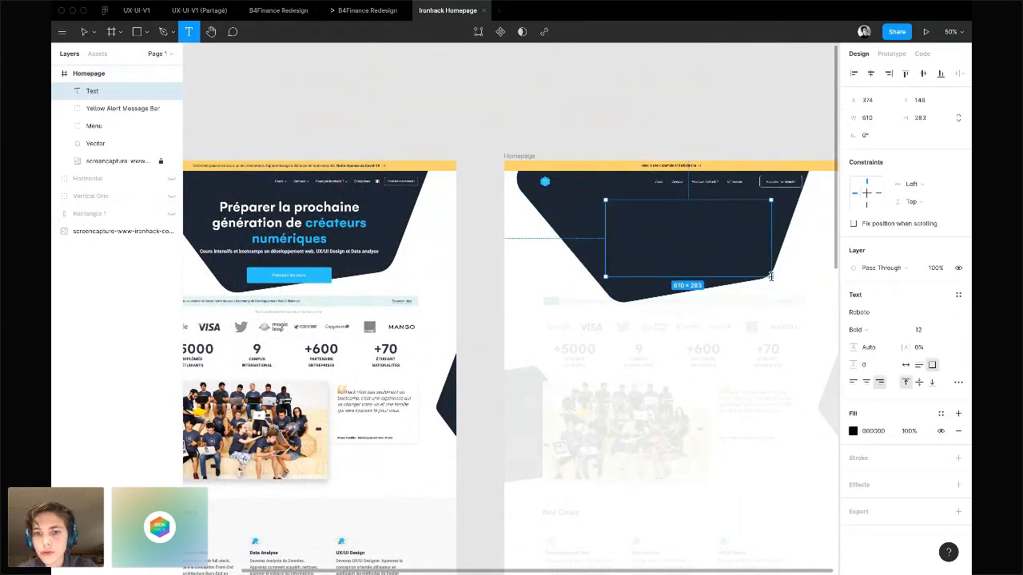
scroll(591, 220, "right", 2)
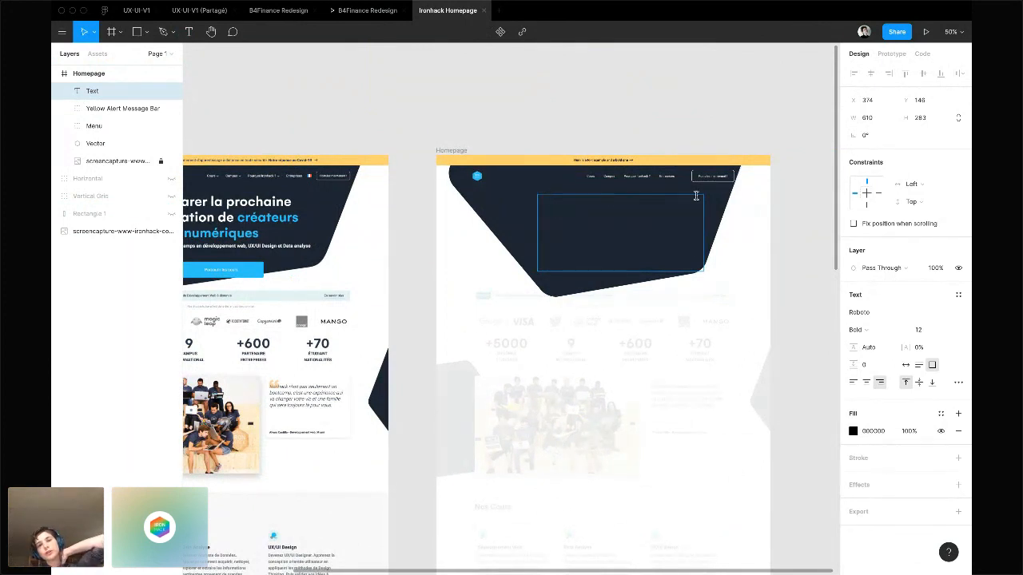
left_click(585, 128)
key("t")
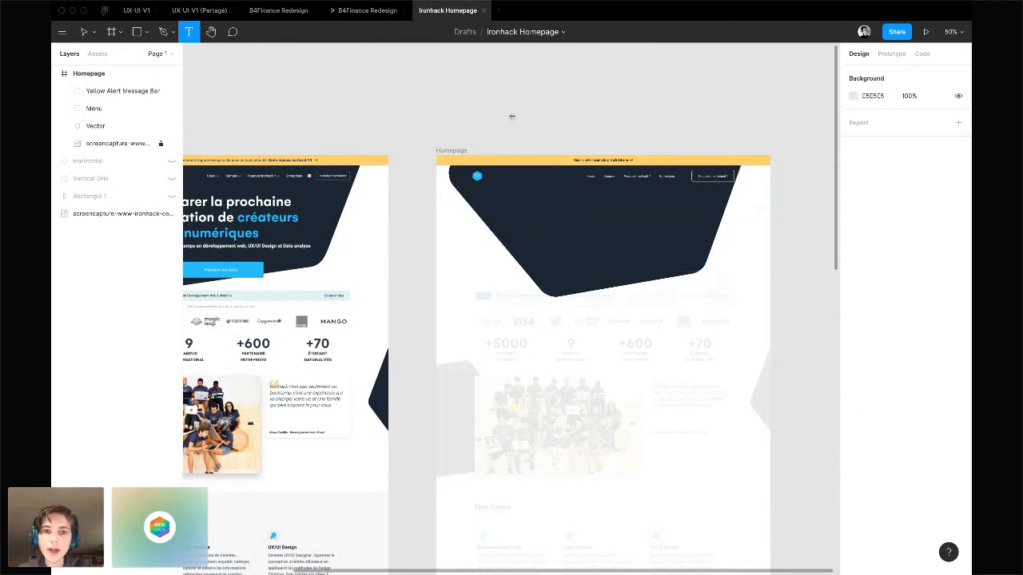
left_click(512, 115)
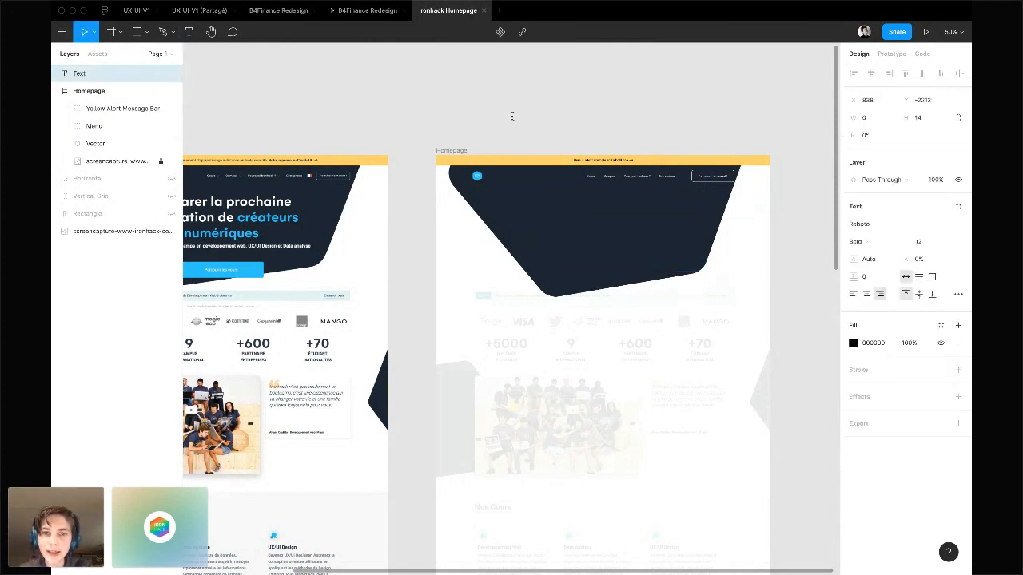
left_click(513, 116)
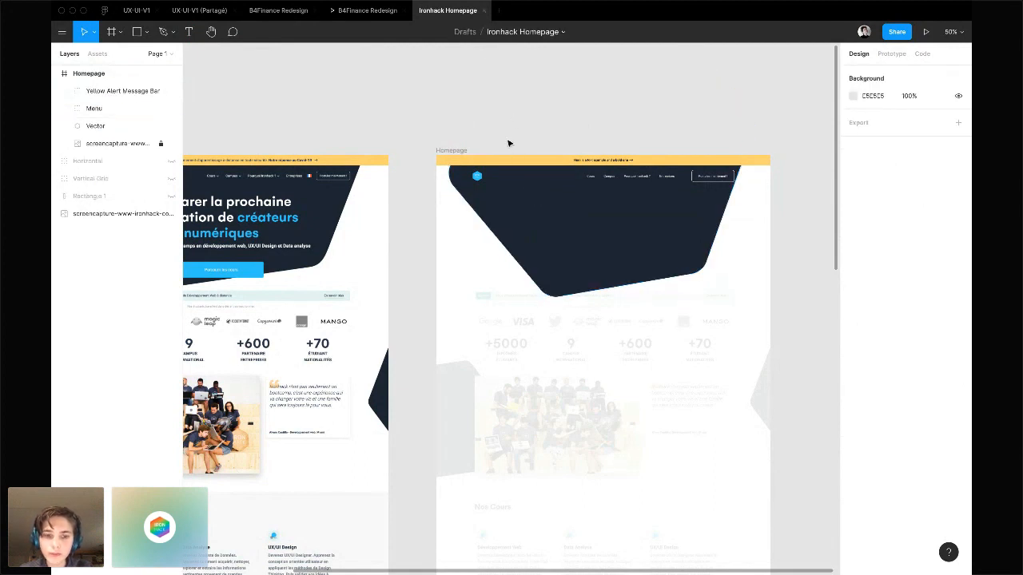
Draw a text box about 668 × 343 over the dark hexagon and enter "Préparer la prochaine génération de créteurs numériques"
key("t")
left_click_drag(512, 190, 694, 286)
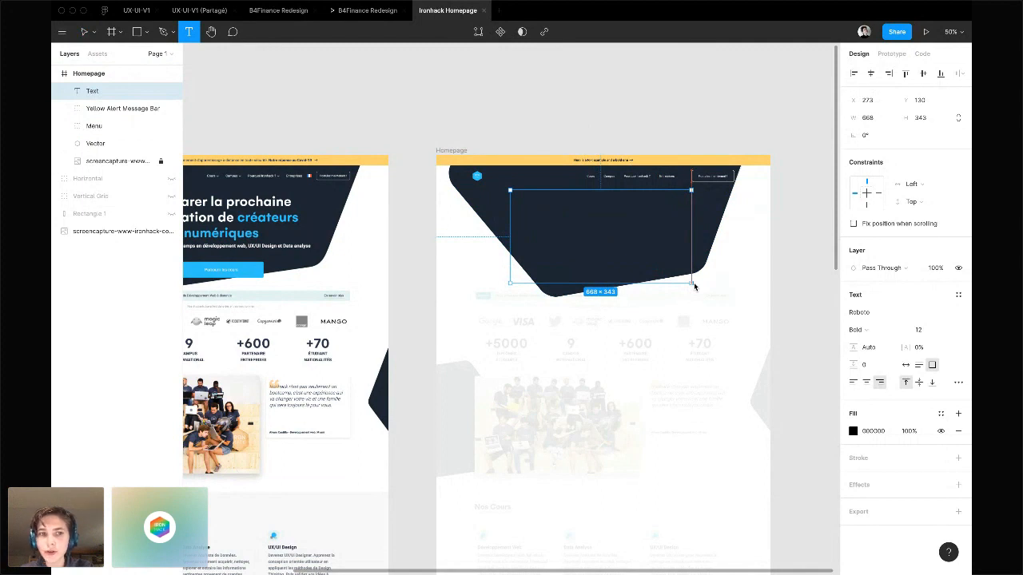
key("Escape")
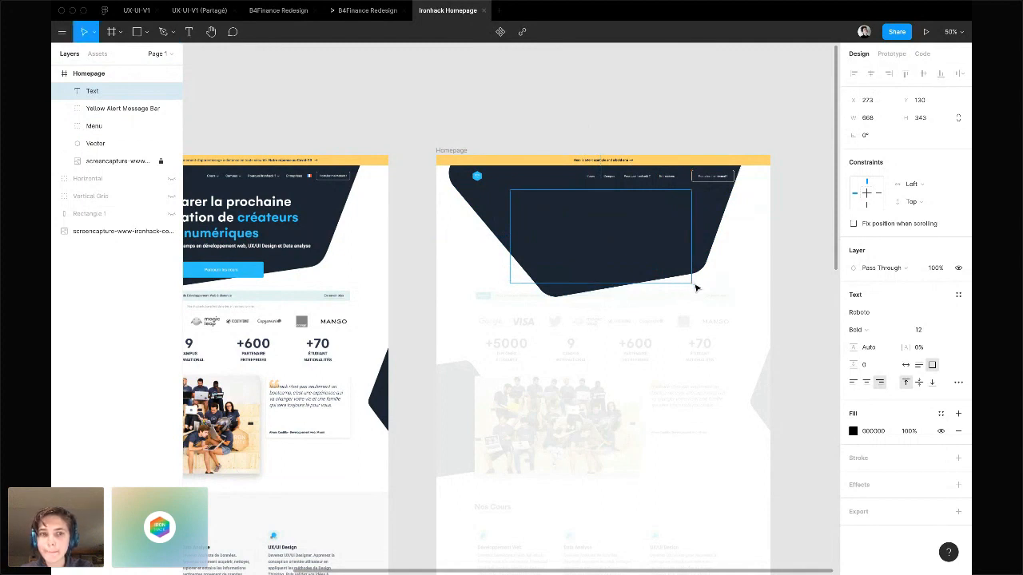
scroll(695, 288, "left", 3)
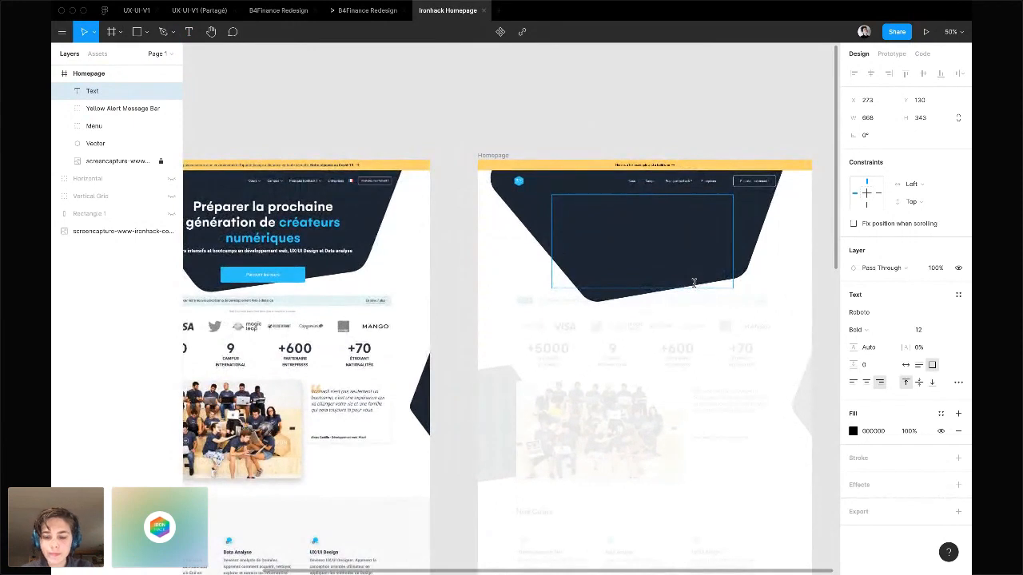
type("parer la prochaine générati")
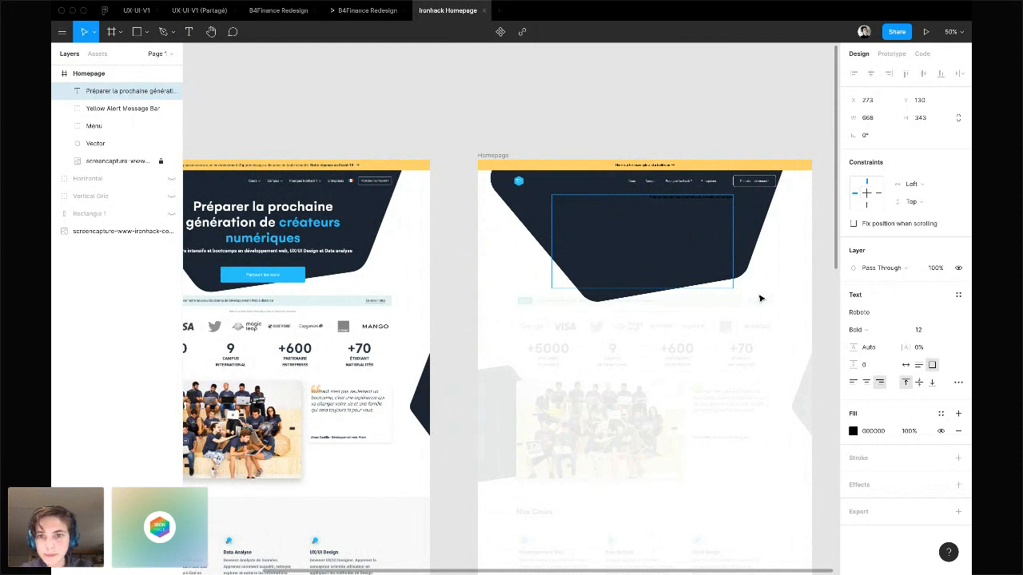
Centre-align the hero heading text and set its font size to 100
left_click(866, 383)
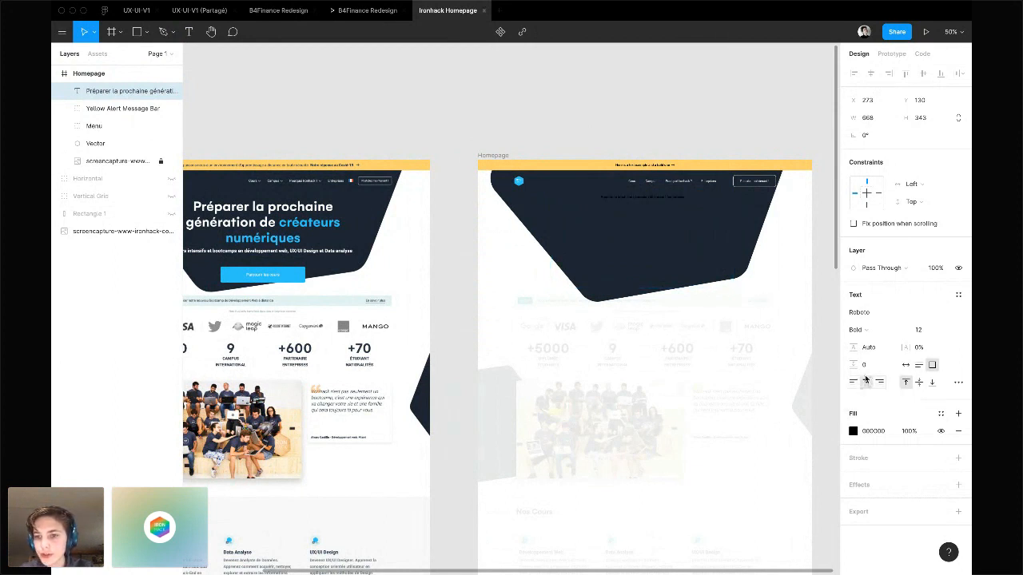
left_click(933, 334)
key("Return")
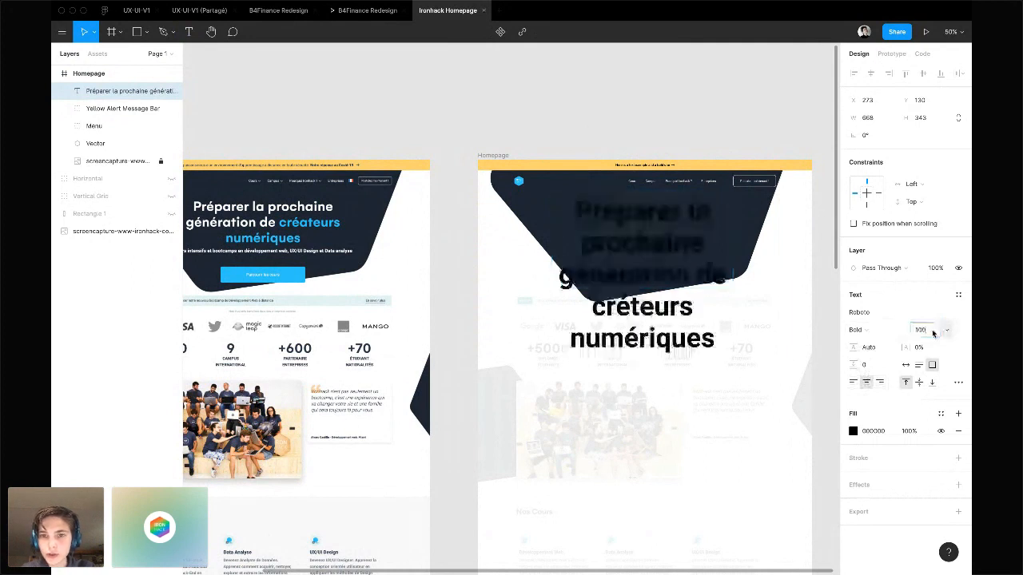
Correct "créteurs" to "créateurs" in the hero heading and reduce its font size to 80, and finally to 60
type("80")
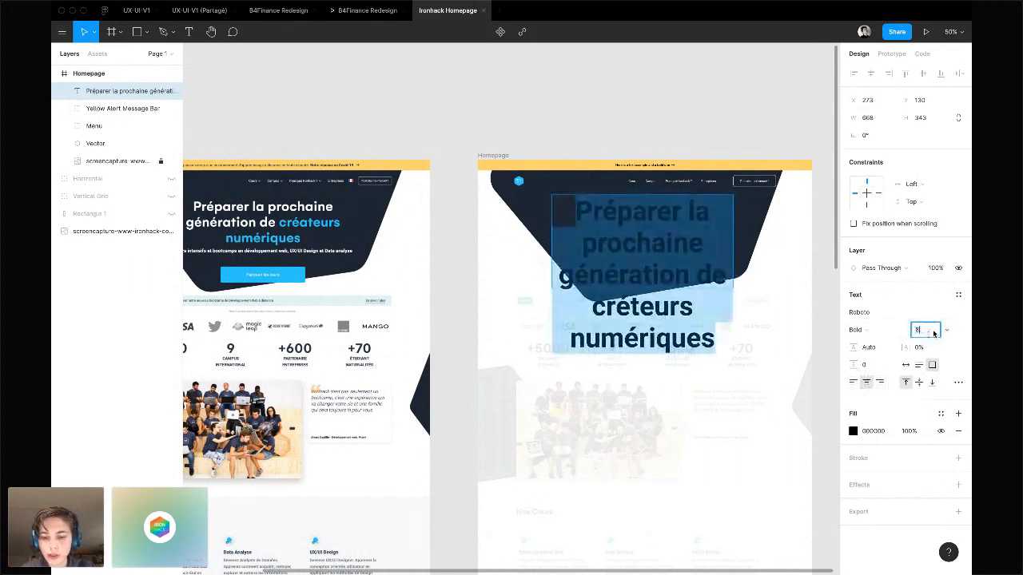
key("Return")
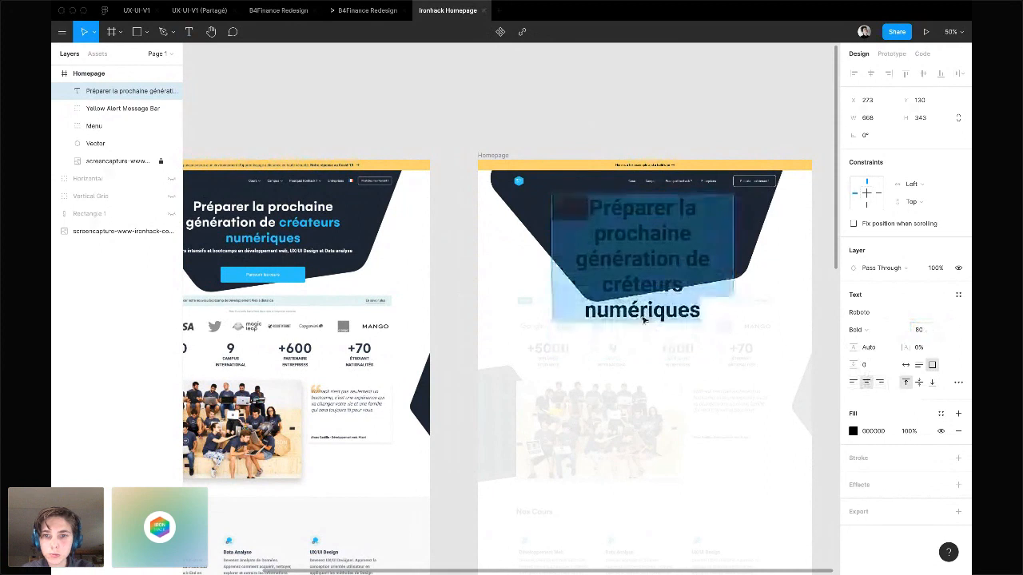
type("a")
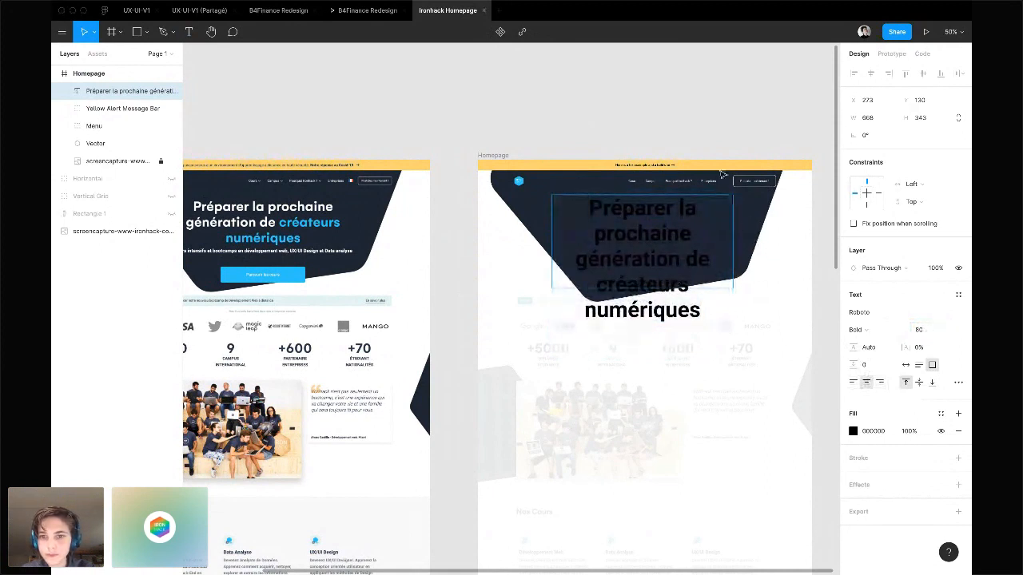
key("Escape")
left_click(923, 330)
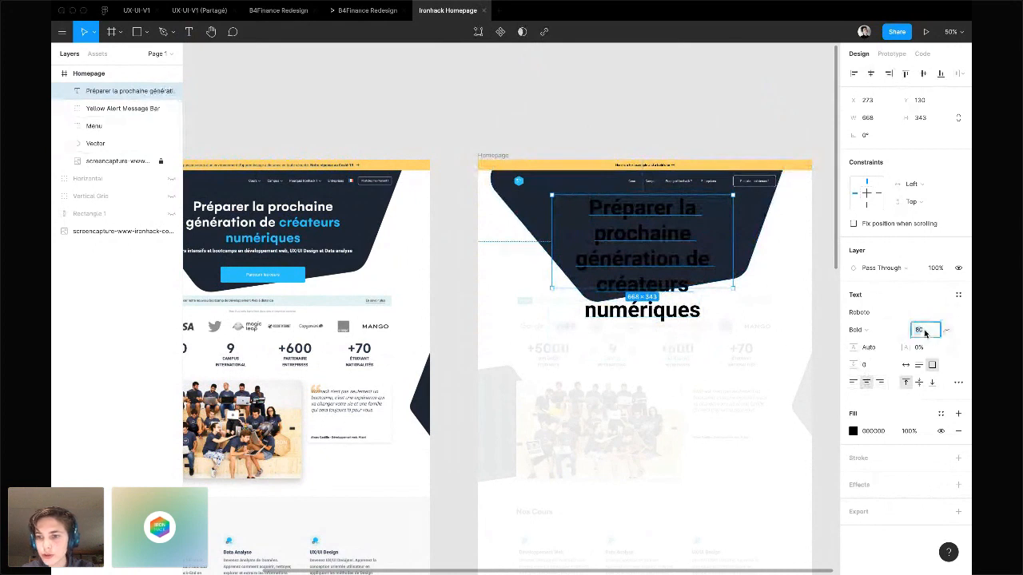
type("60")
key("Return")
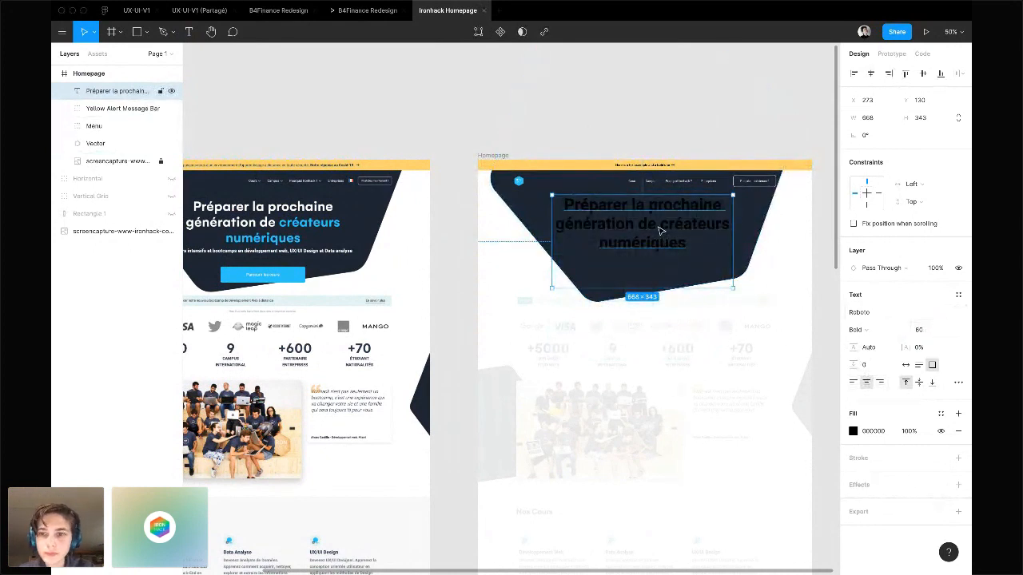
Change the hero heading's fill colour to white, FFFFFF
scroll(665, 298, "left", 1)
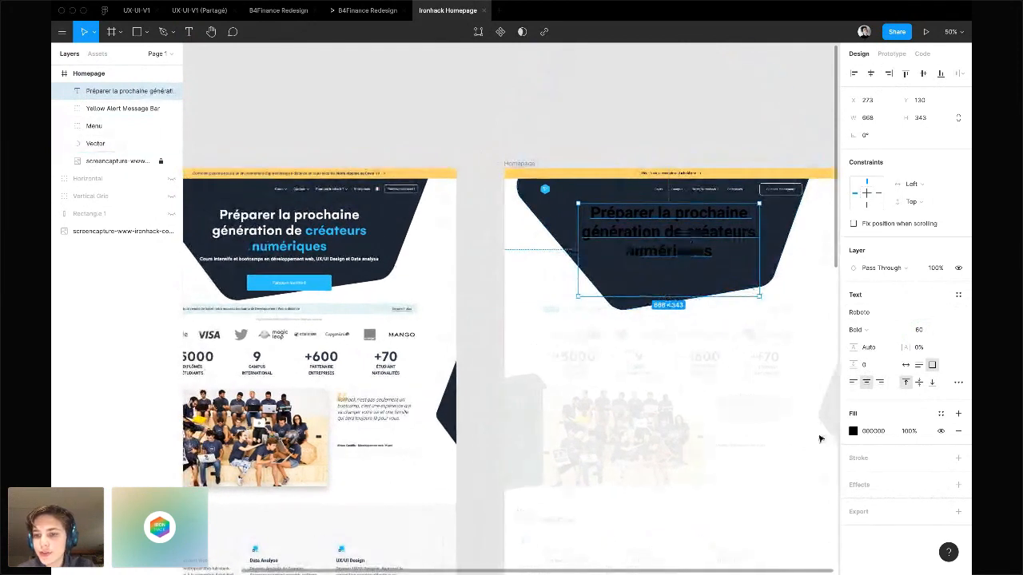
left_click(853, 431)
left_click(744, 340)
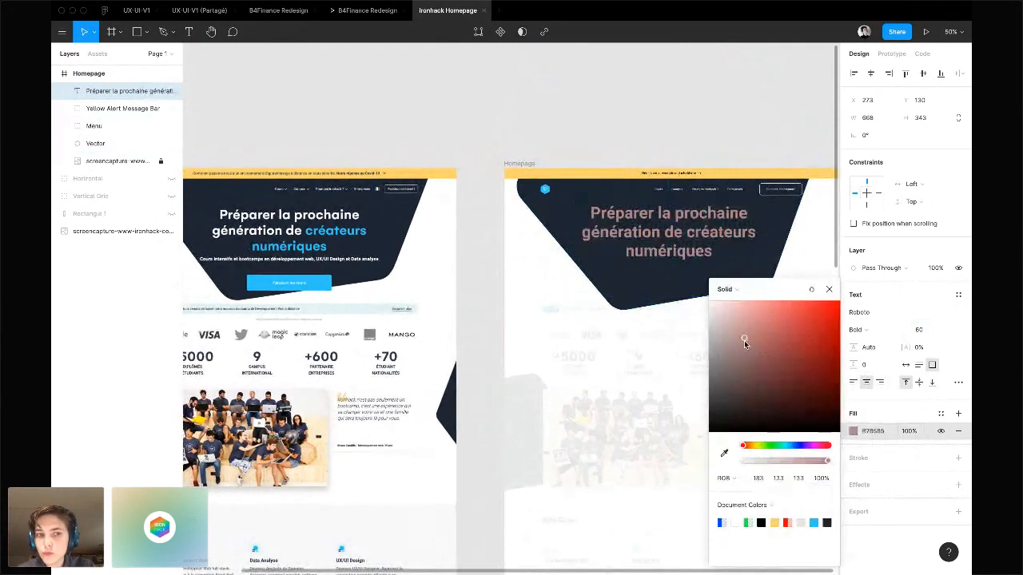
left_click_drag(744, 340, 651, 154)
left_click(657, 119)
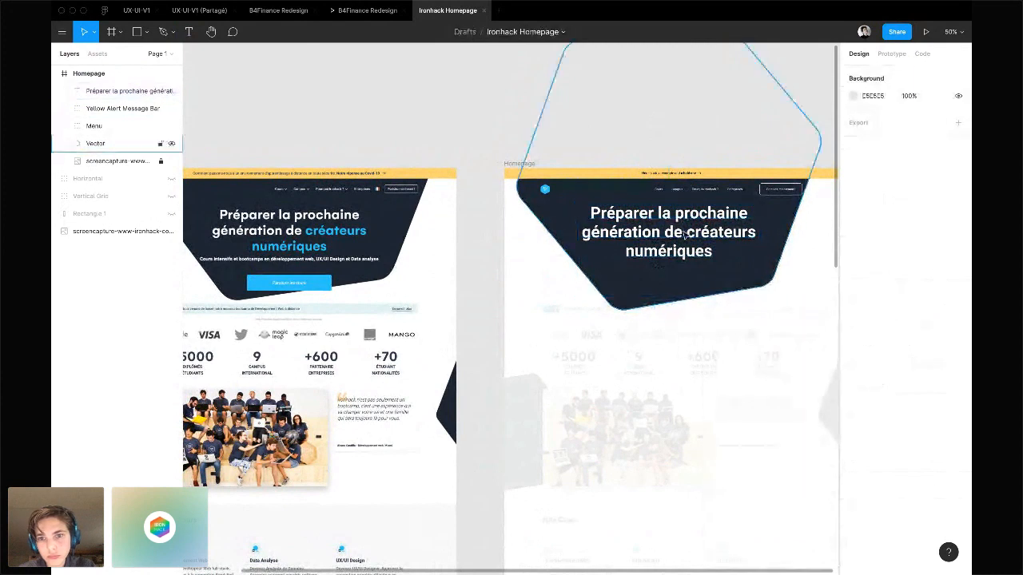
Move the hero heading down to about Y 164 and widen its text box symmetrically to about 702
mouse_move(684, 234)
left_mouse_down()
mouse_move(678, 247)
mouse_move(687, 248)
mouse_move(671, 260)
mouse_move(676, 248)
left_mouse_up()
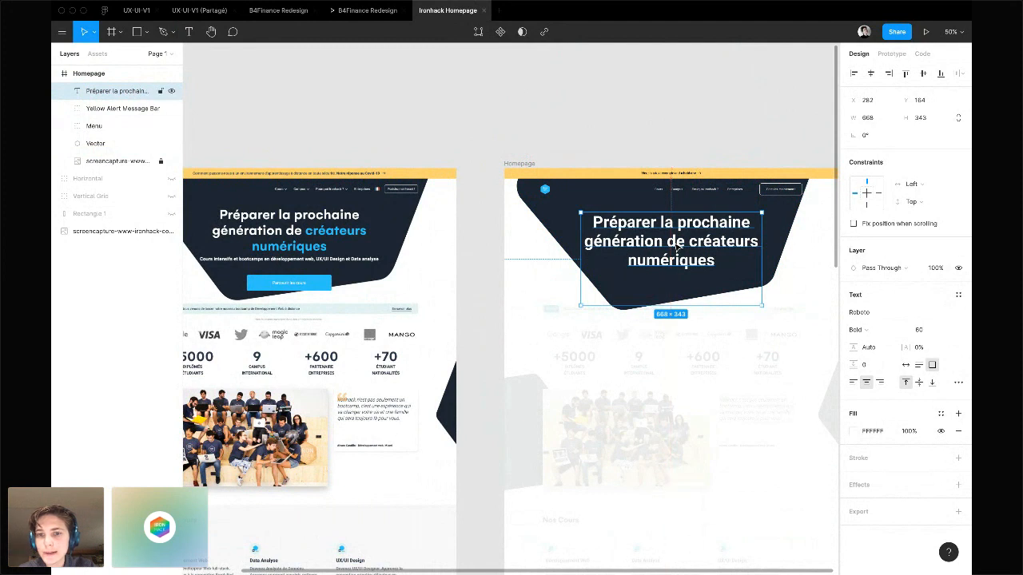
scroll(679, 244, "right", 2)
scroll(679, 245, "down", 1)
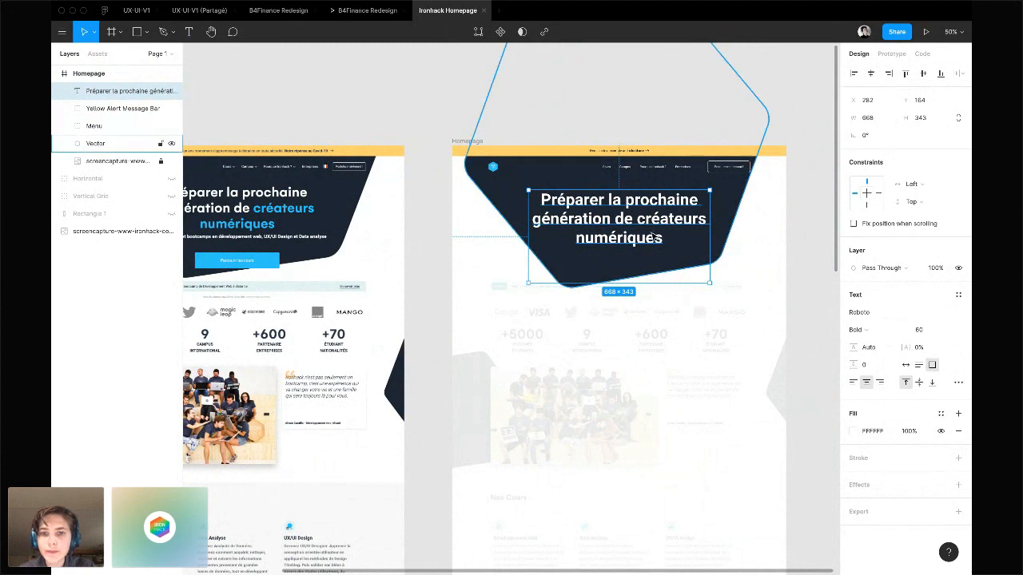
scroll(797, 244, "left", 1)
mouse_move(729, 228)
left_mouse_down()
mouse_move(704, 228)
mouse_move(785, 227)
mouse_move(725, 228)
mouse_move(735, 228)
left_mouse_up()
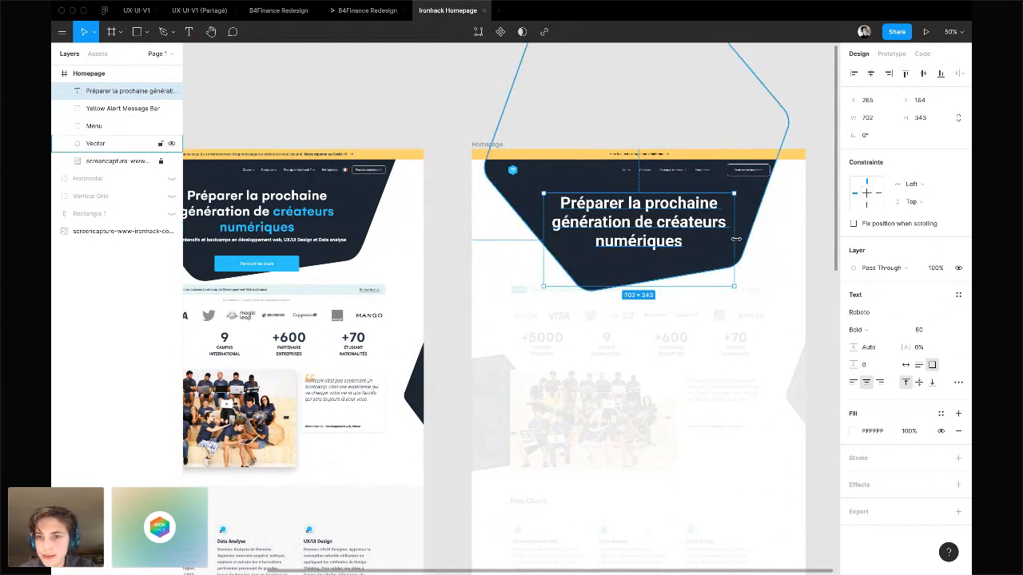
mouse_move(734, 239)
left_mouse_down()
mouse_move(778, 239)
mouse_move(694, 238)
mouse_move(736, 231)
left_mouse_up()
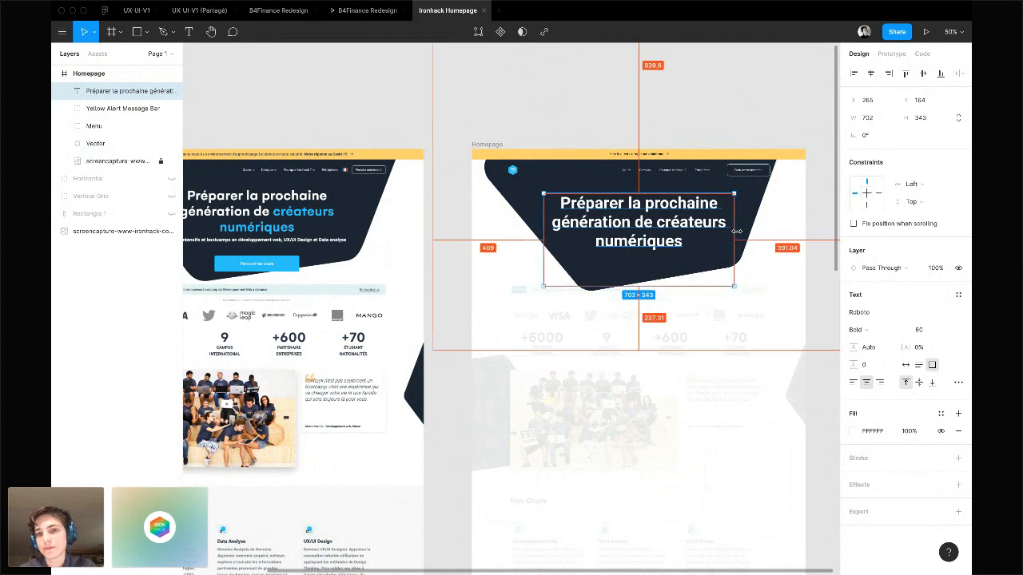
Recolour only the words "créateurs numériques" in the heading with the light blue document colour 2DC5FA
double_click(684, 226)
left_click(657, 222)
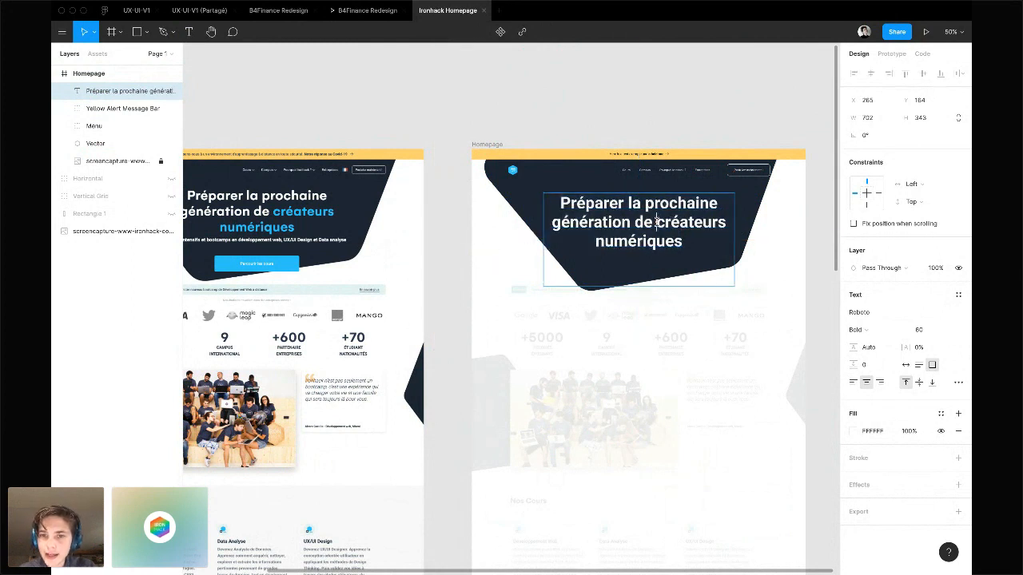
left_click_drag(656, 223, 690, 240)
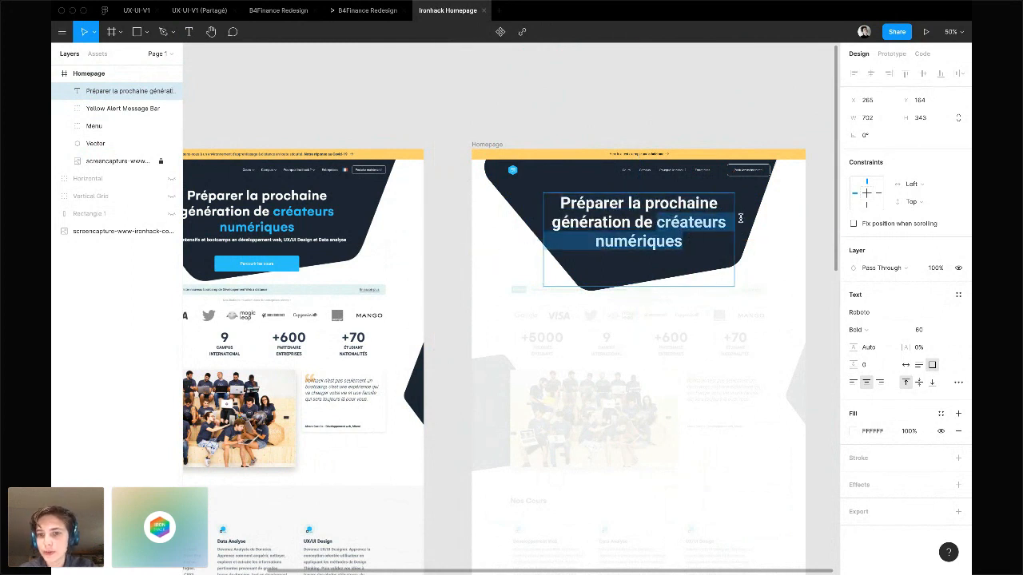
left_click(854, 432)
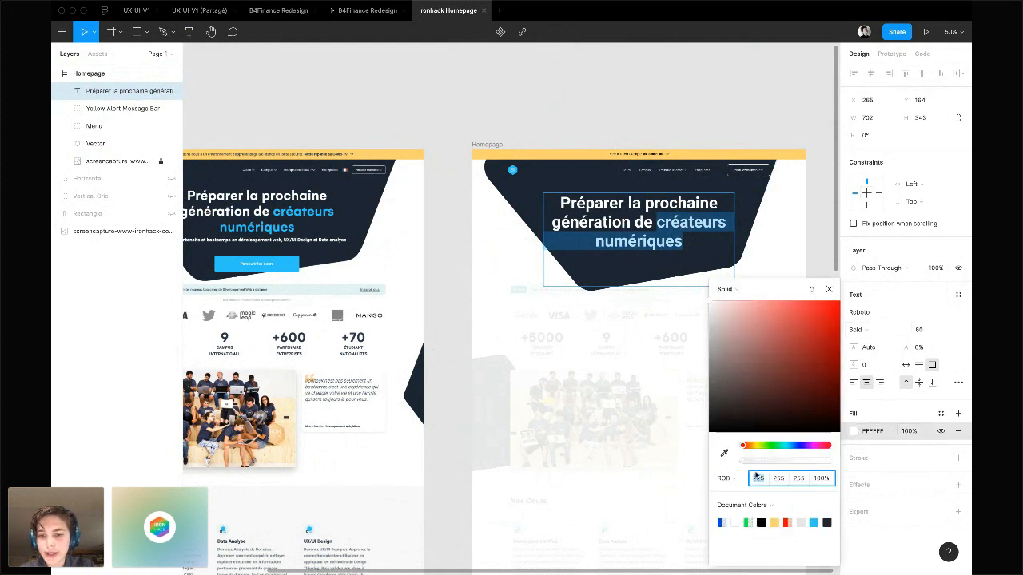
left_click(814, 523)
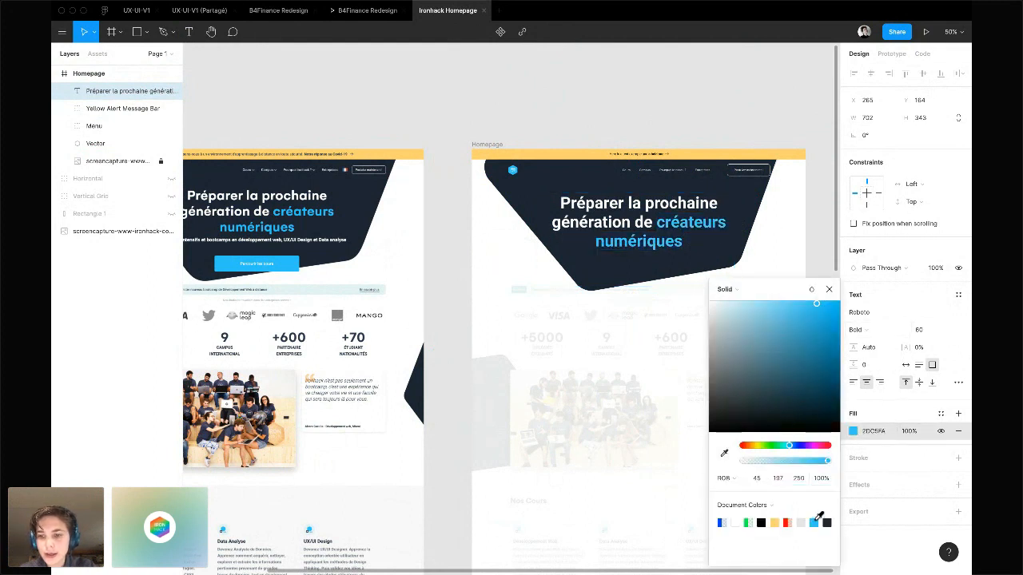
Copy the light blue hex code, post it in the Crowdcast chat in the browser, and return to the heading in Figma
left_click(866, 432)
key("super+c")
key("super+Tab")
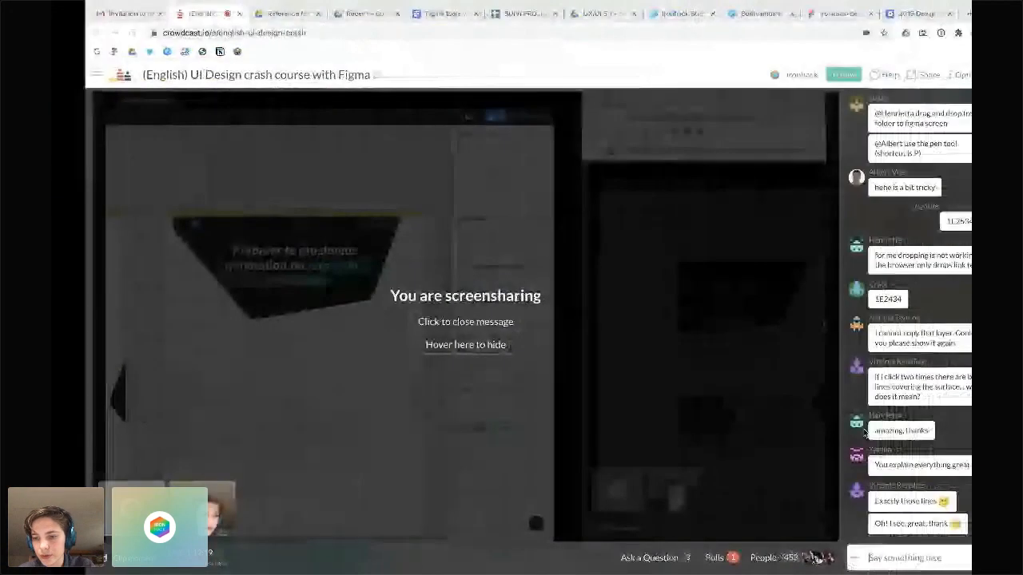
key("super+v")
key("Return")
key("super+Tab")
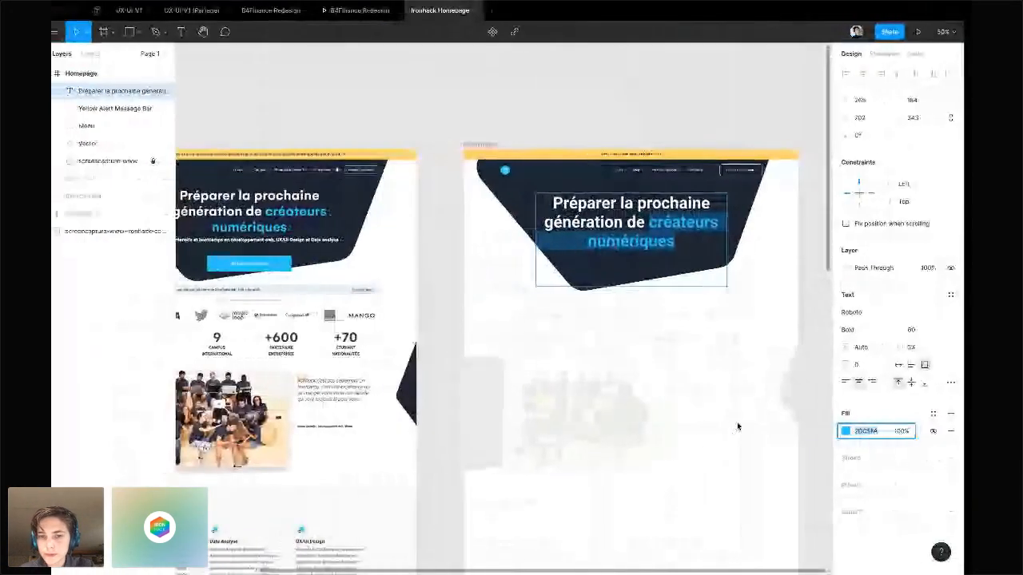
key("Escape")
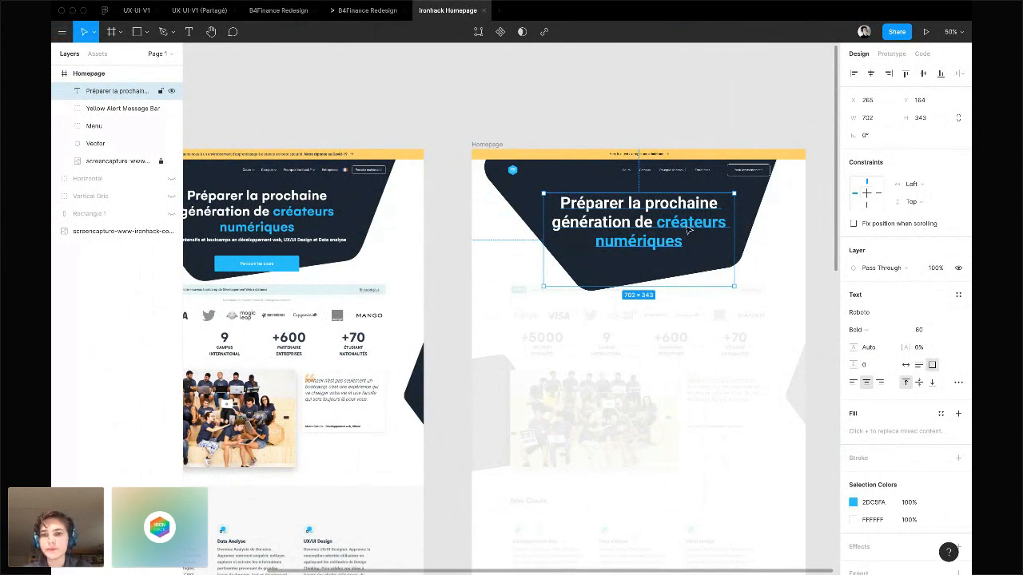
Select the words "créateurs numériques" within the heading again to inspect their separate fill colour
double_click(663, 226)
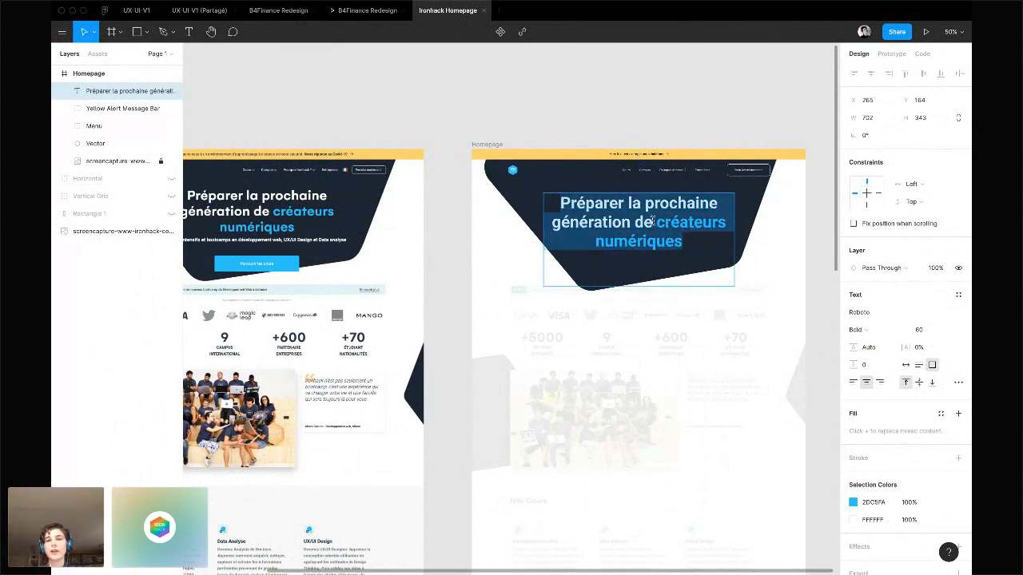
left_click_drag(657, 223, 707, 264)
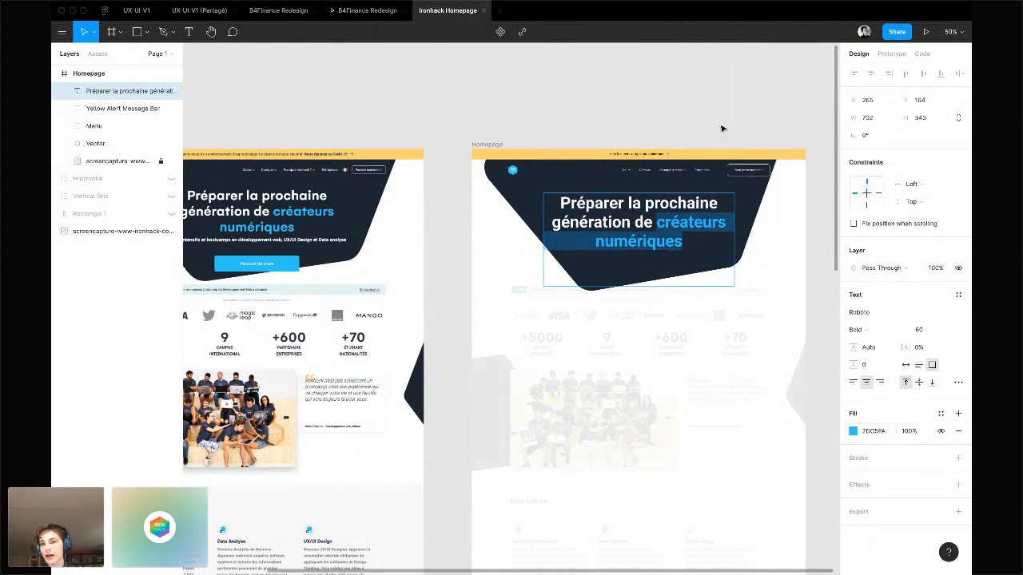
key("Escape")
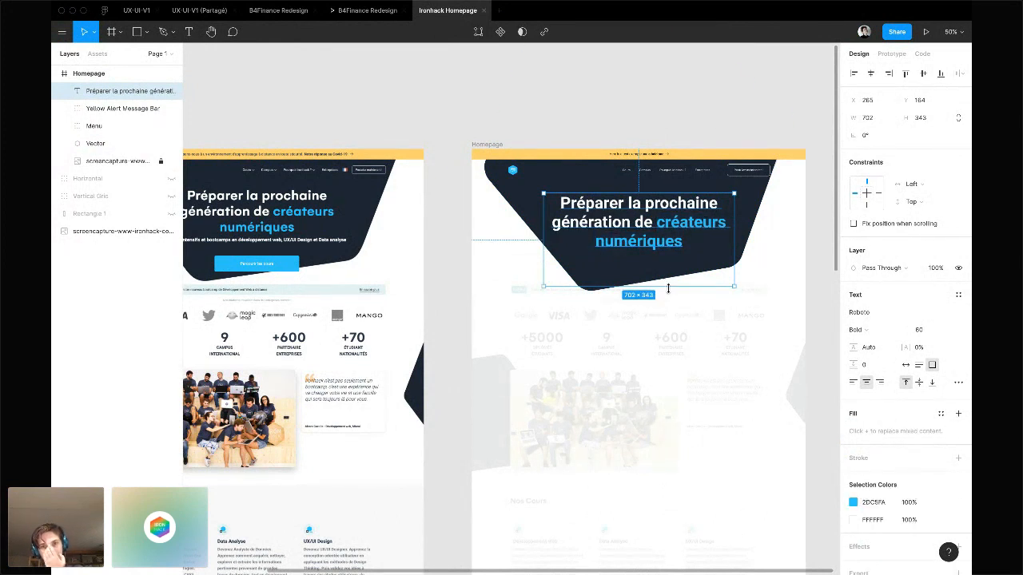
Shorten the heading's text box to about 220 high and move it up to about Y 138 inside the hexagon
key("Escape")
right_click(671, 256)
left_click(663, 233)
left_click(662, 232)
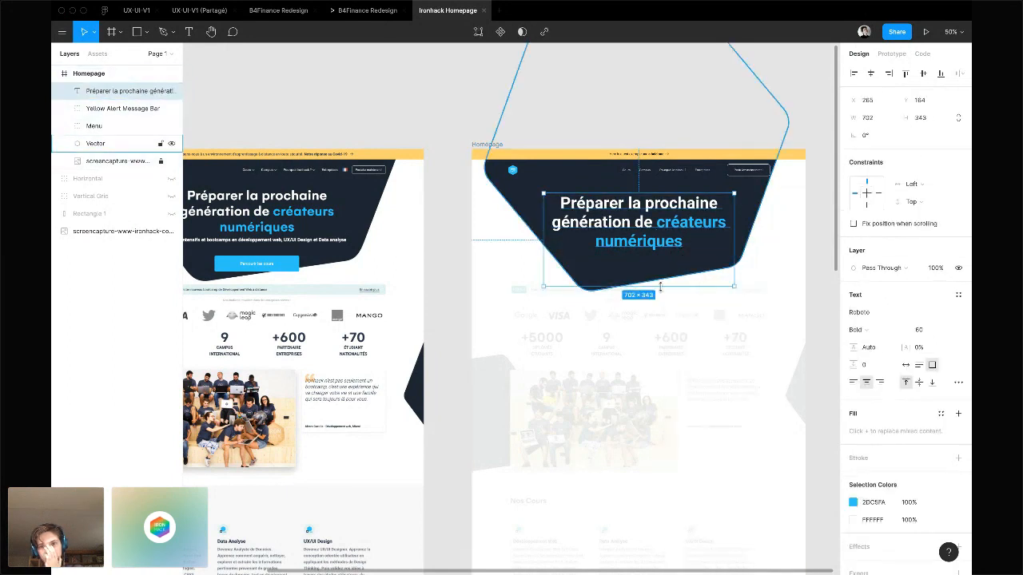
left_click_drag(658, 286, 658, 257)
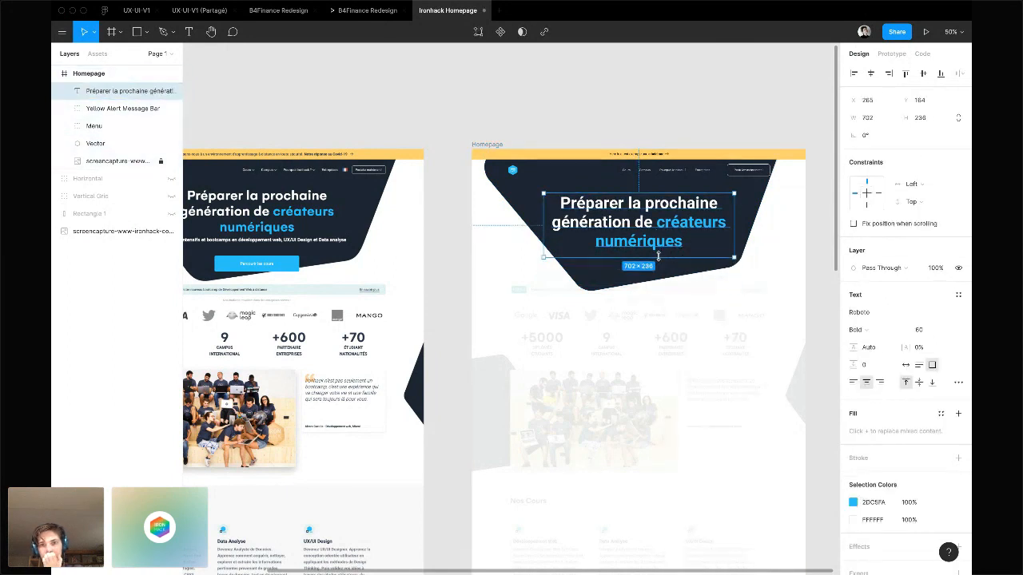
left_click(633, 124)
scroll(633, 124, "left", 2)
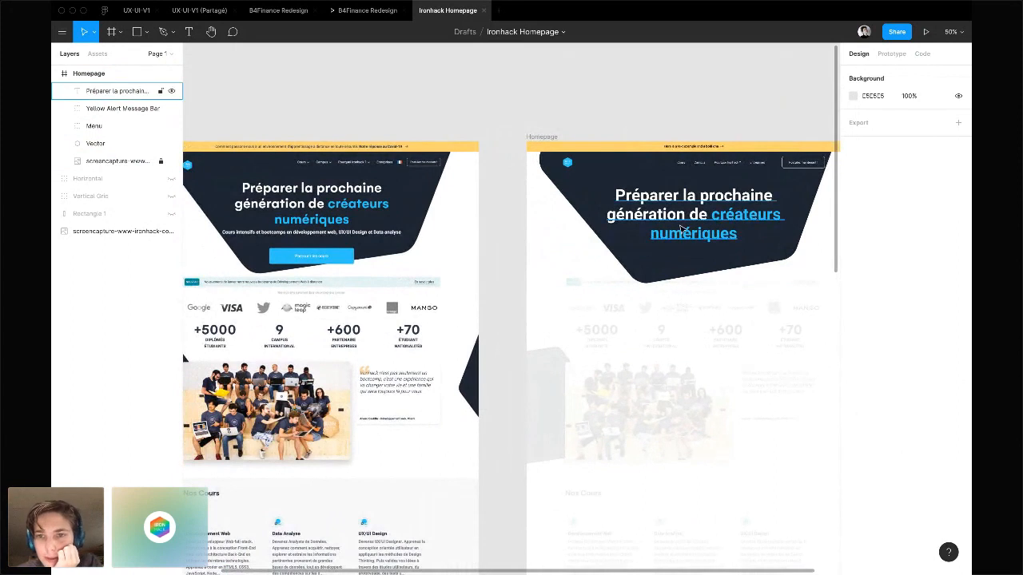
left_click_drag(682, 218, 682, 210)
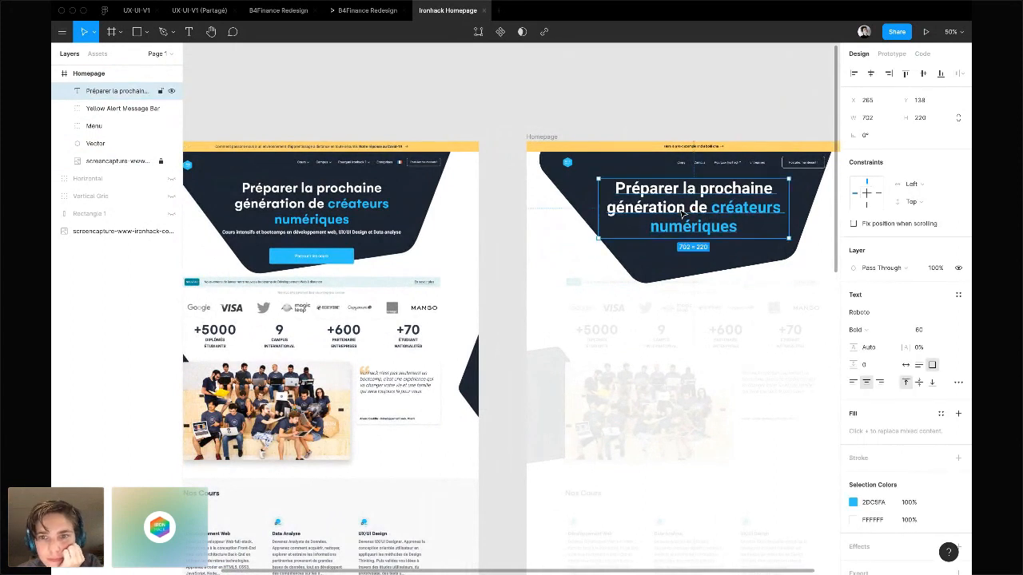
left_click(657, 130)
Create a text box about 688 wide and 23 high inside the hexagon, just below the heading
scroll(655, 130, "right", 3)
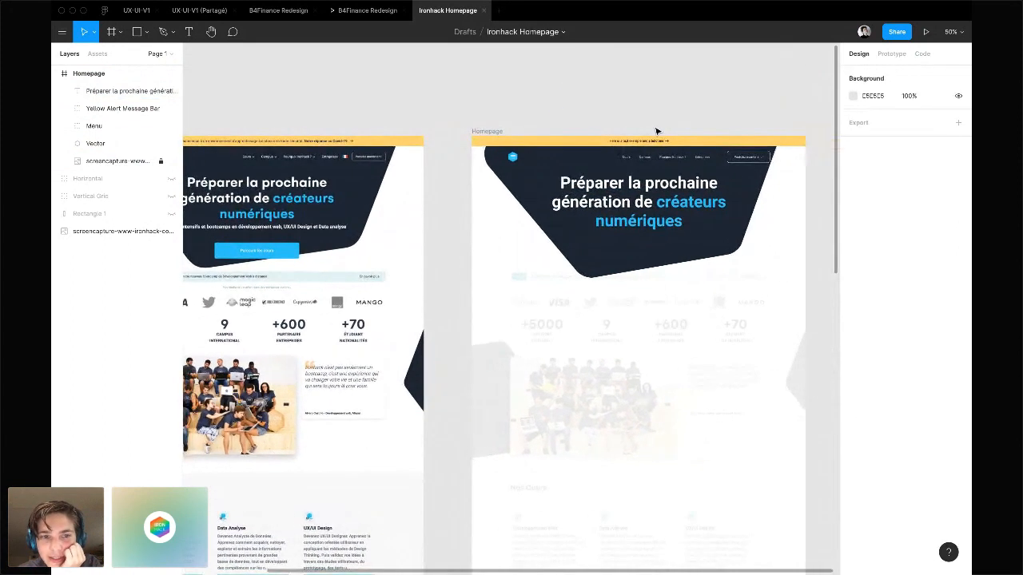
scroll(655, 130, "down", 1)
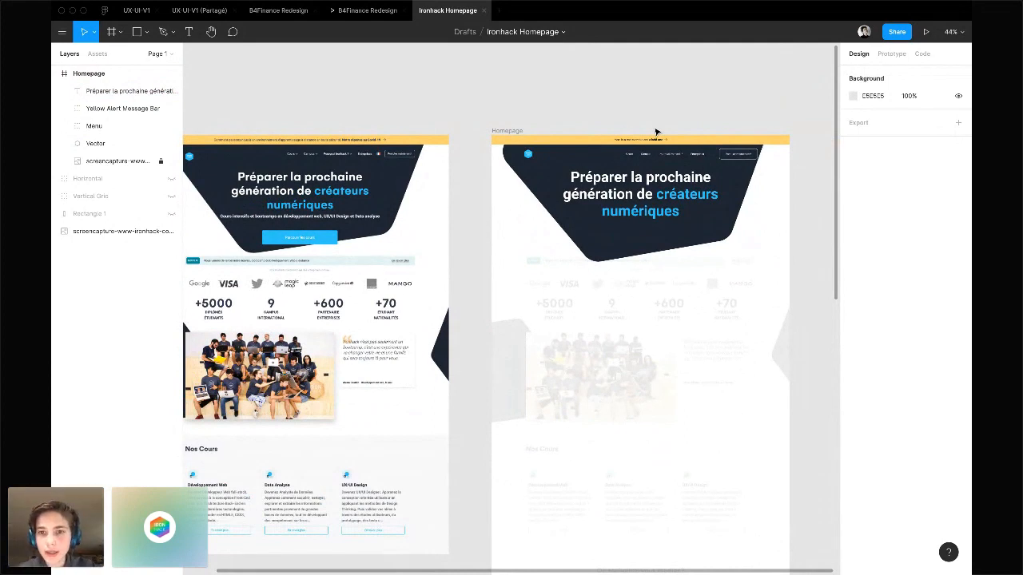
key("t")
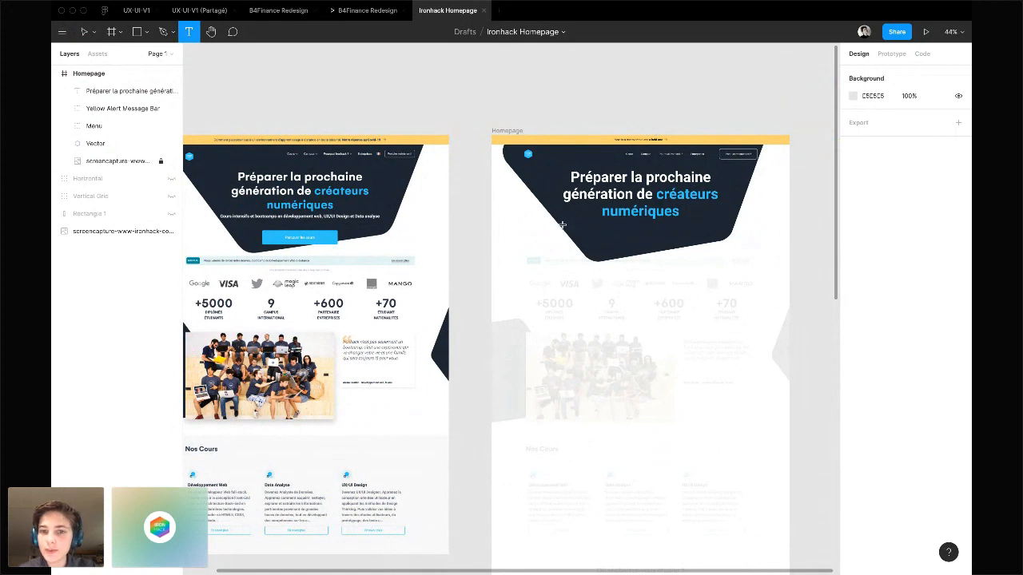
left_click_drag(563, 227, 729, 233)
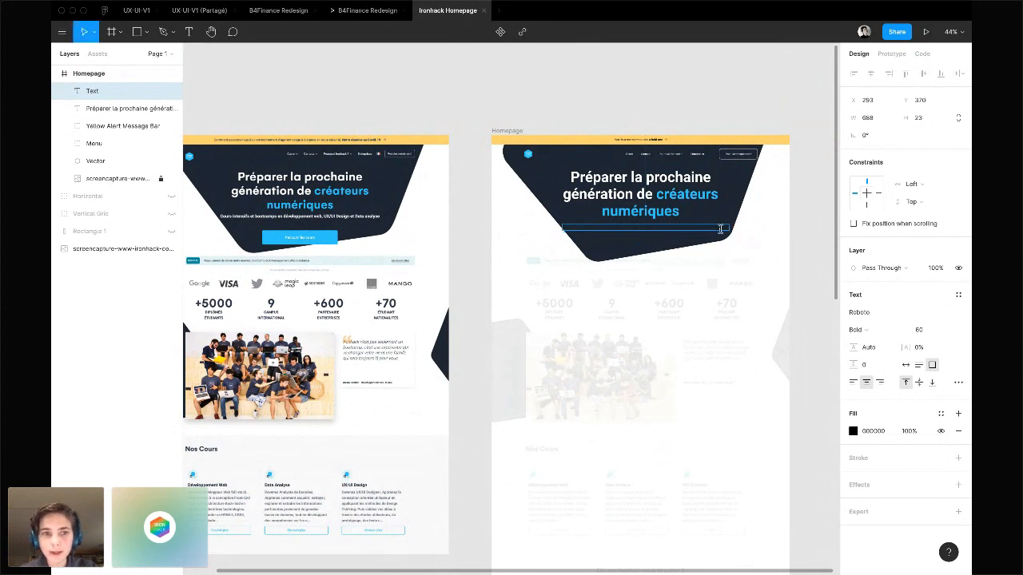
Enter the subtitle "Cours intensifs et bootcamps en développement web, UX/UI Design & Data analyse" in the new text box
type("Cours")
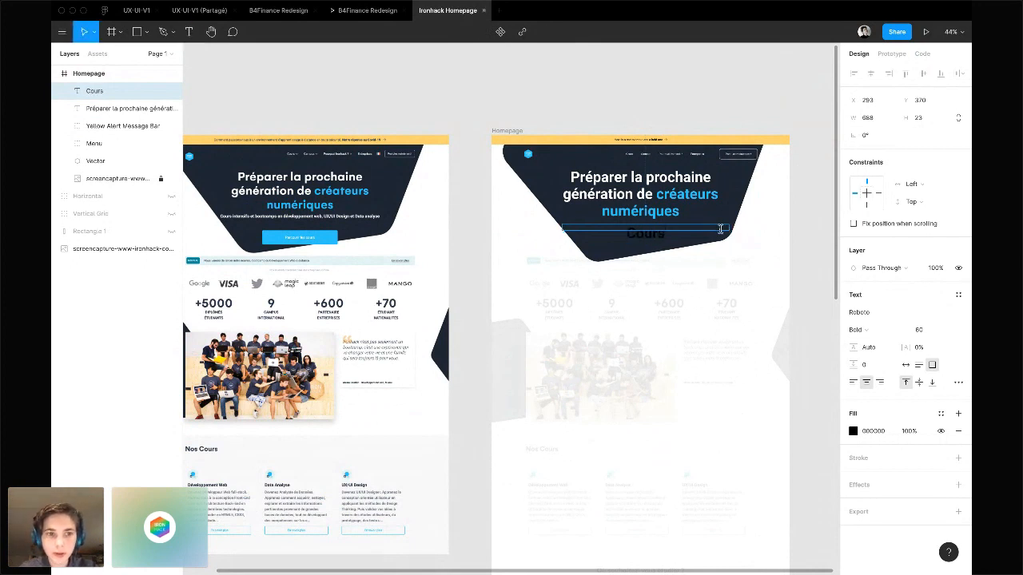
type(" intensi")
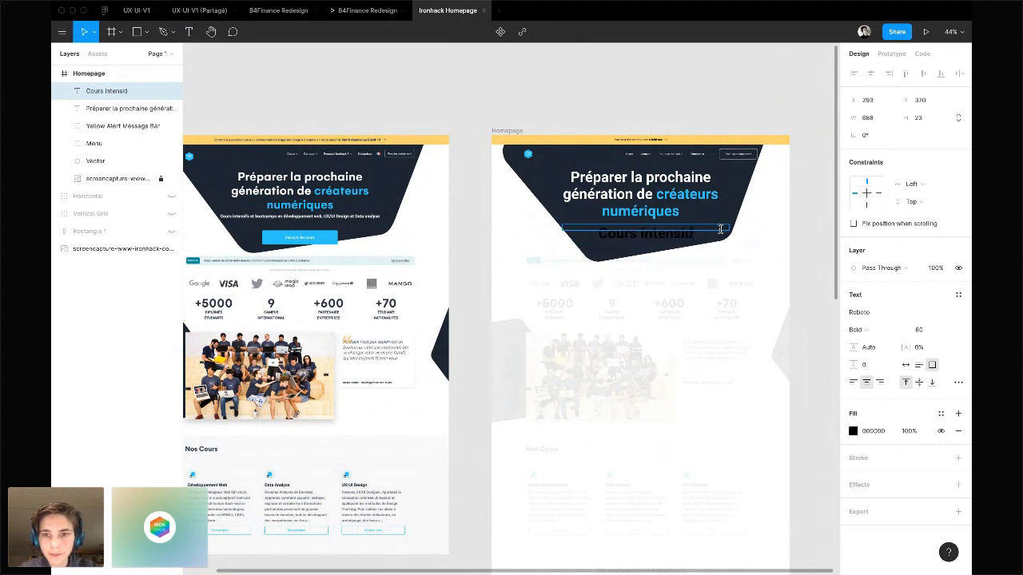
type("fs")
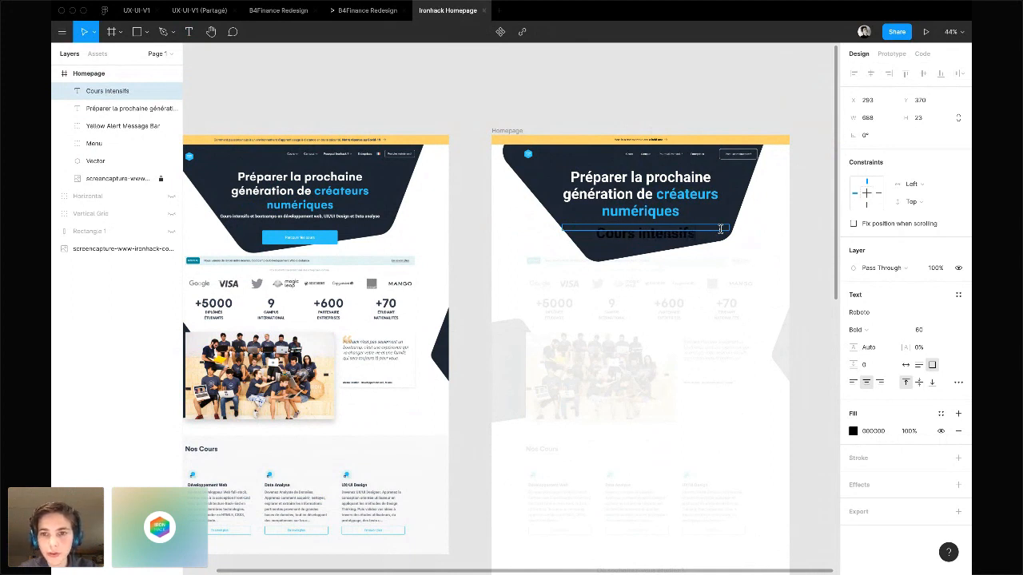
type(" et")
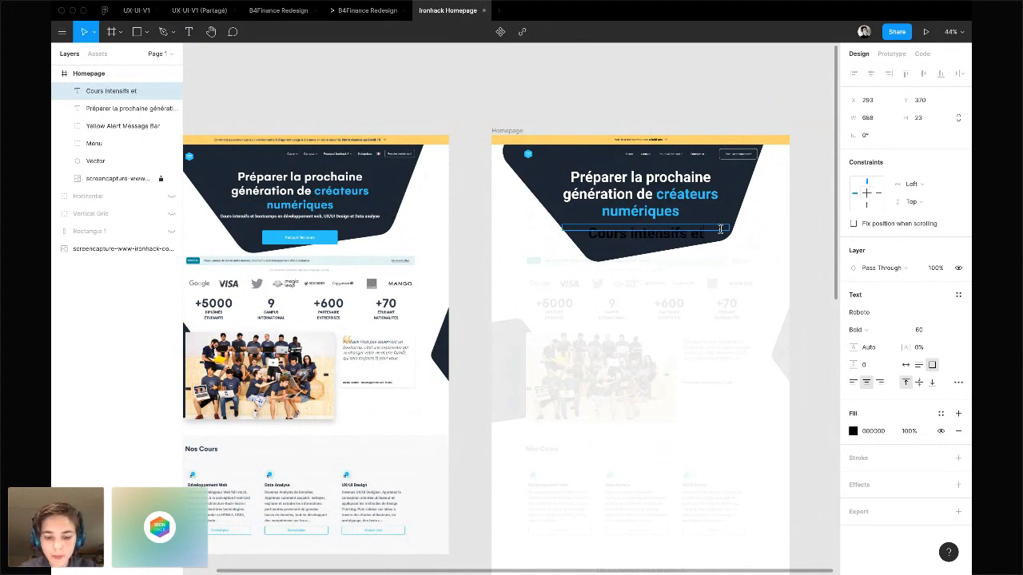
type(" bootcamps ")
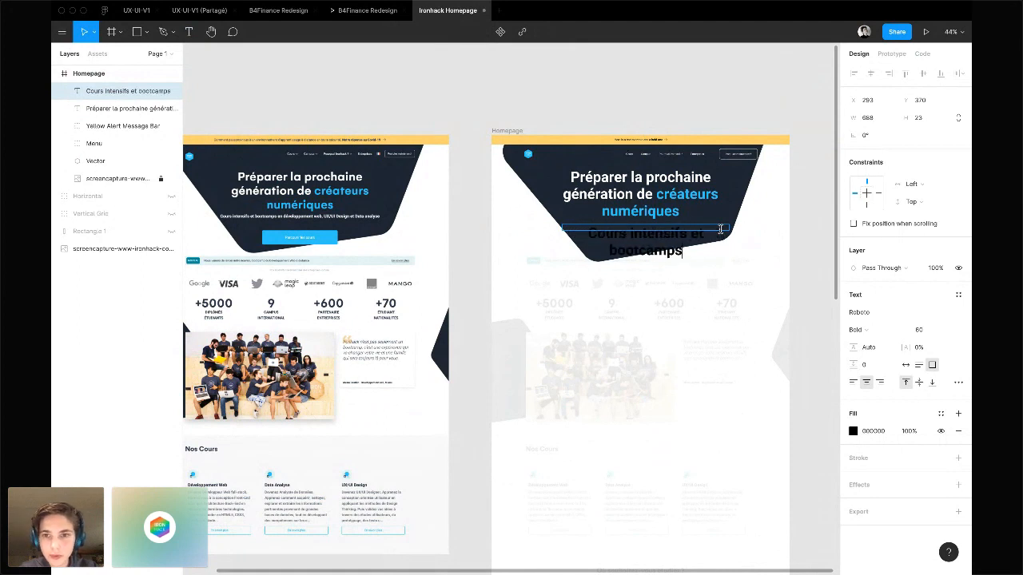
type("en dével")
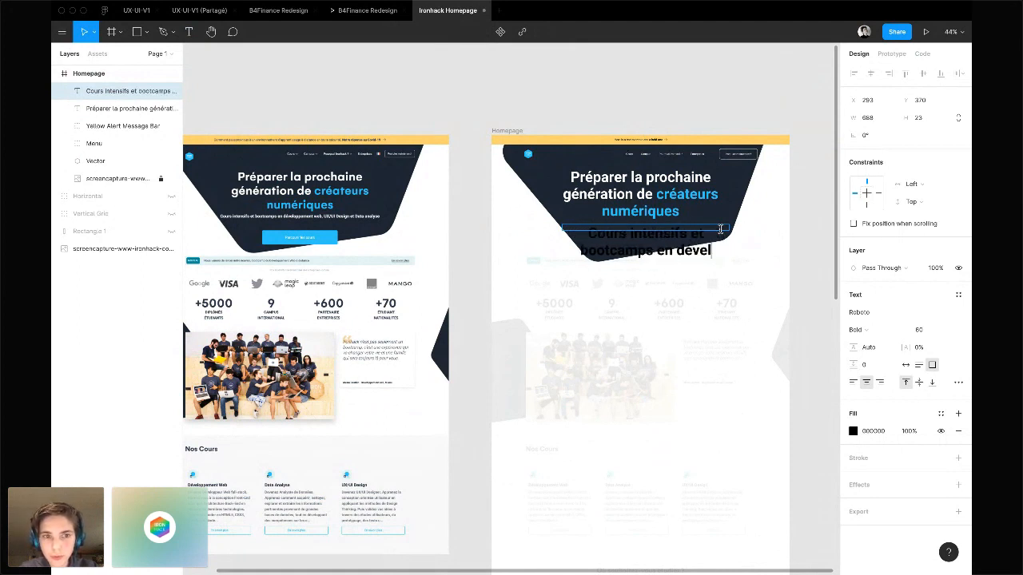
type("oppement")
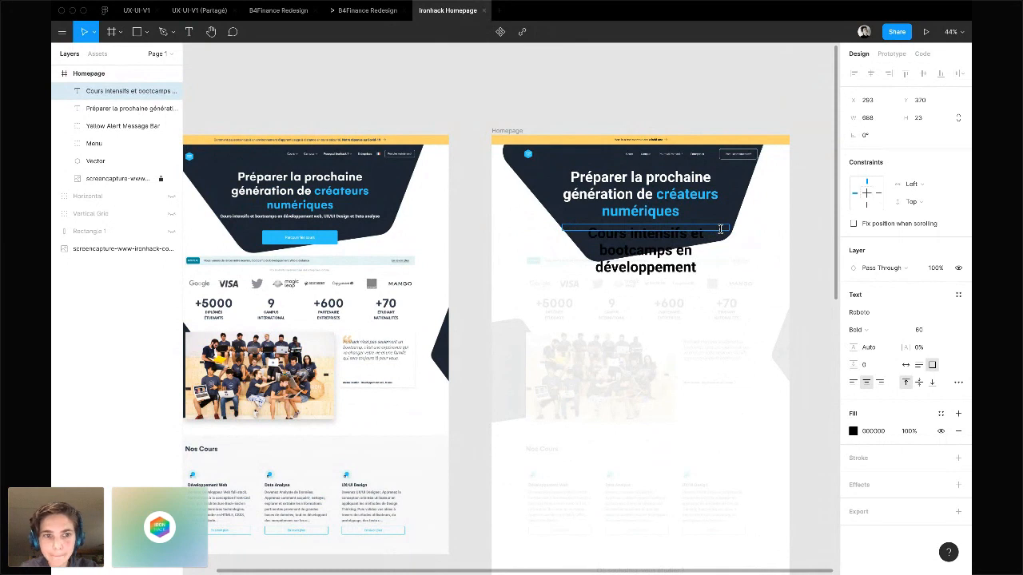
type(" web,")
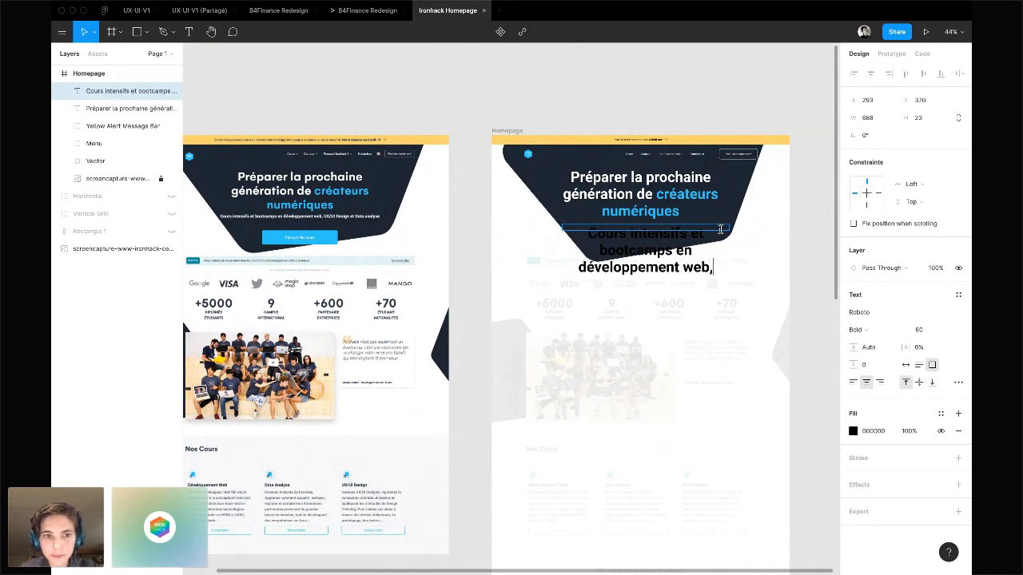
type(" UX/UI")
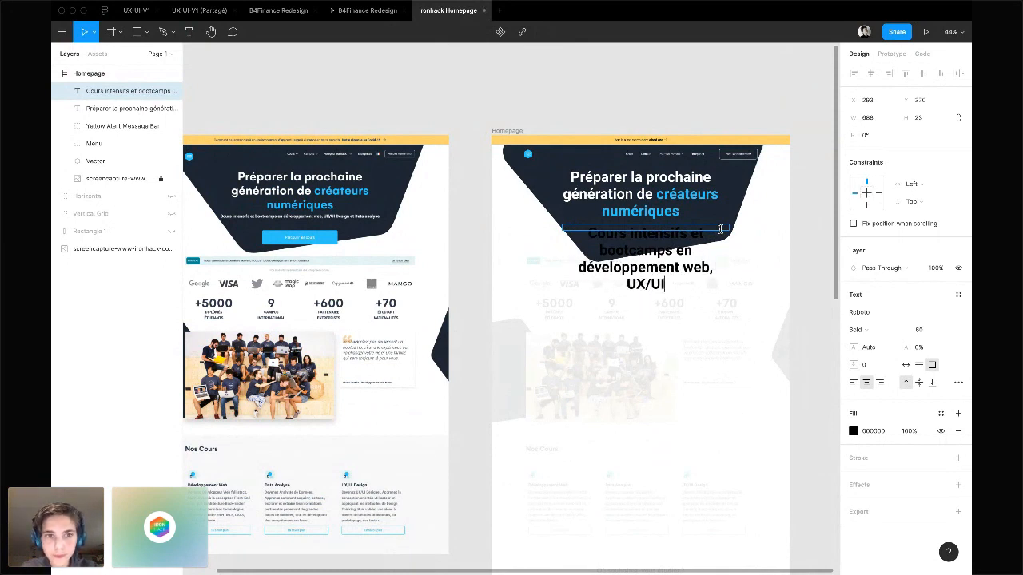
type(" Design")
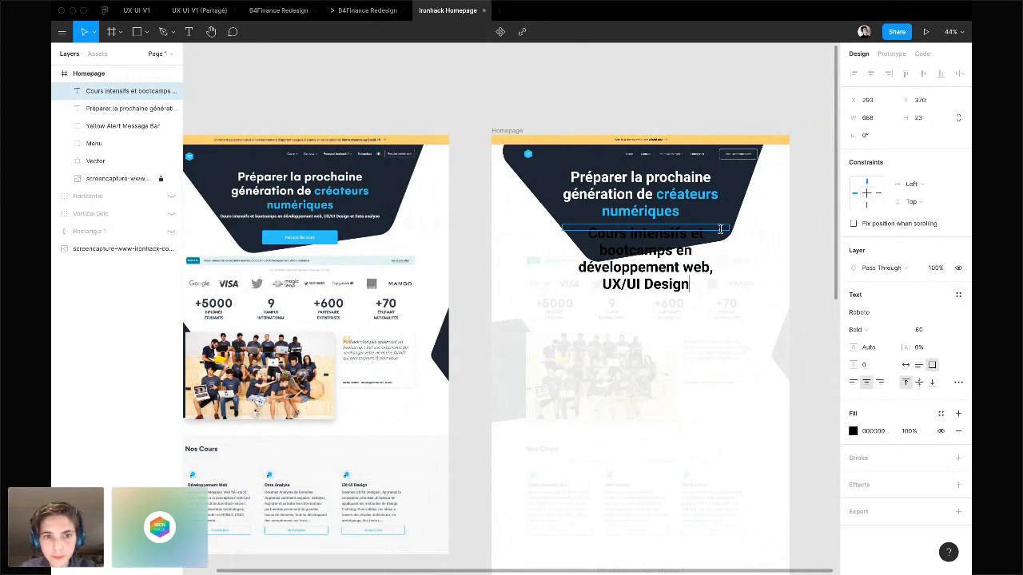
type(" & Data")
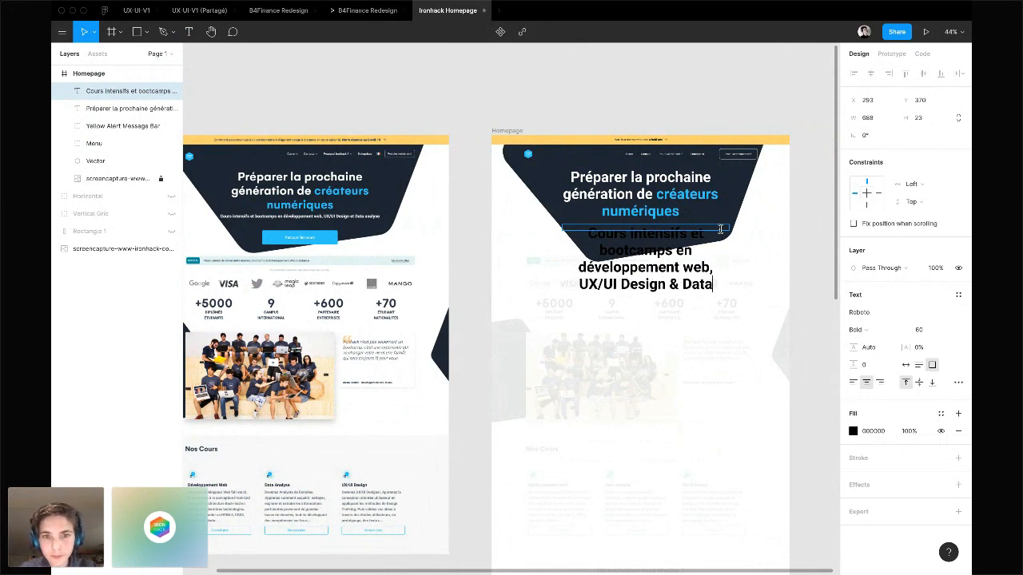
type(" analyse")
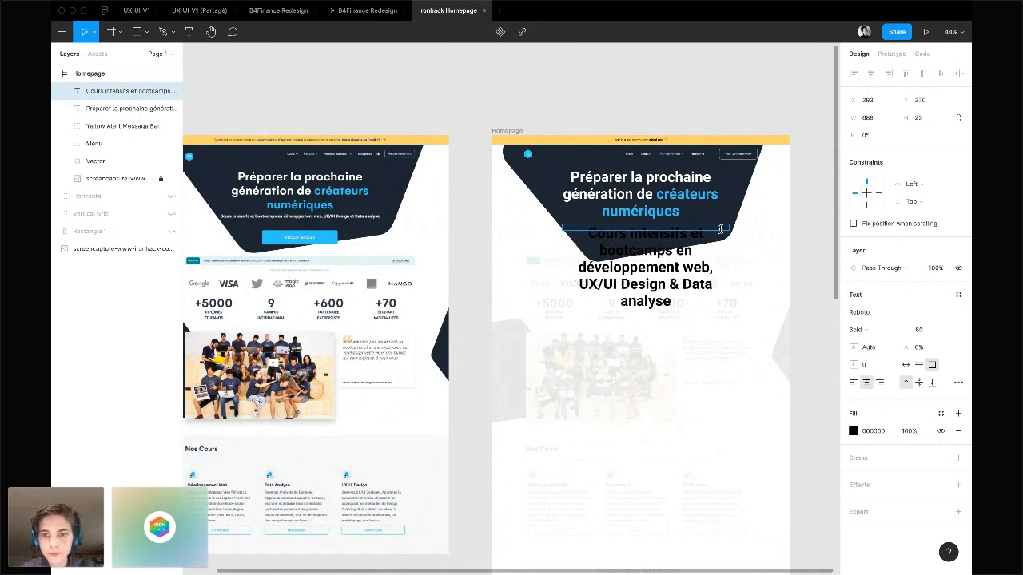
Change the fill of the whole subtitle text to white FFFFFF
key("super+a")
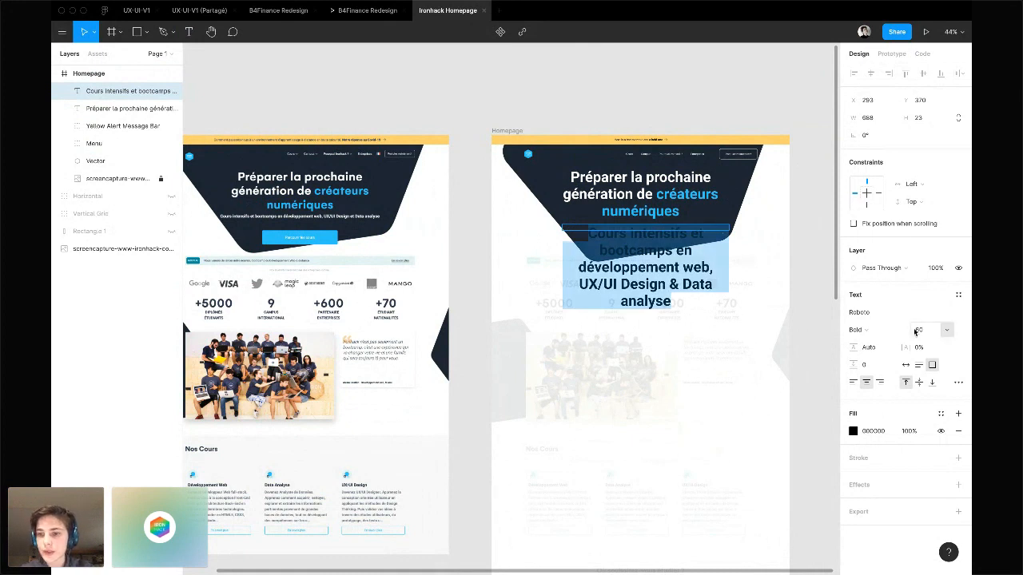
left_click(853, 431)
left_click_drag(726, 317, 702, 291)
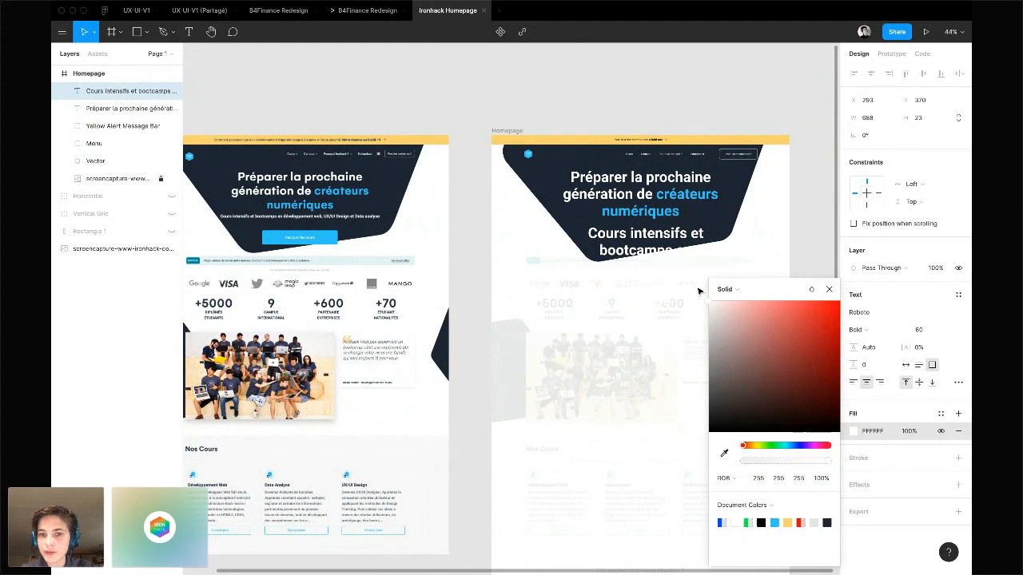
left_click(828, 290)
Reduce the subtitle's font size, trying 25 and 20 before settling on 18
left_click(924, 332)
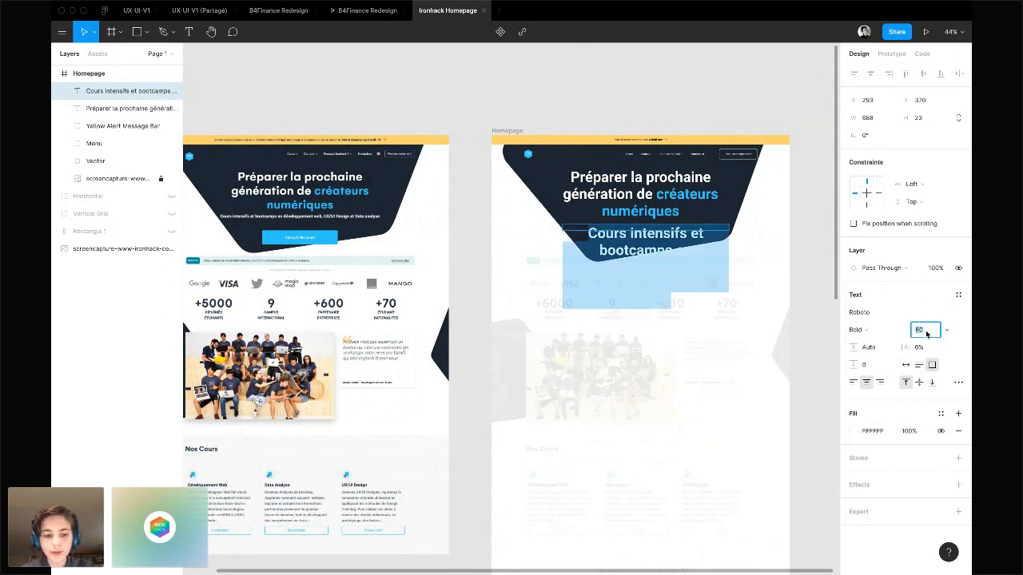
type("2")
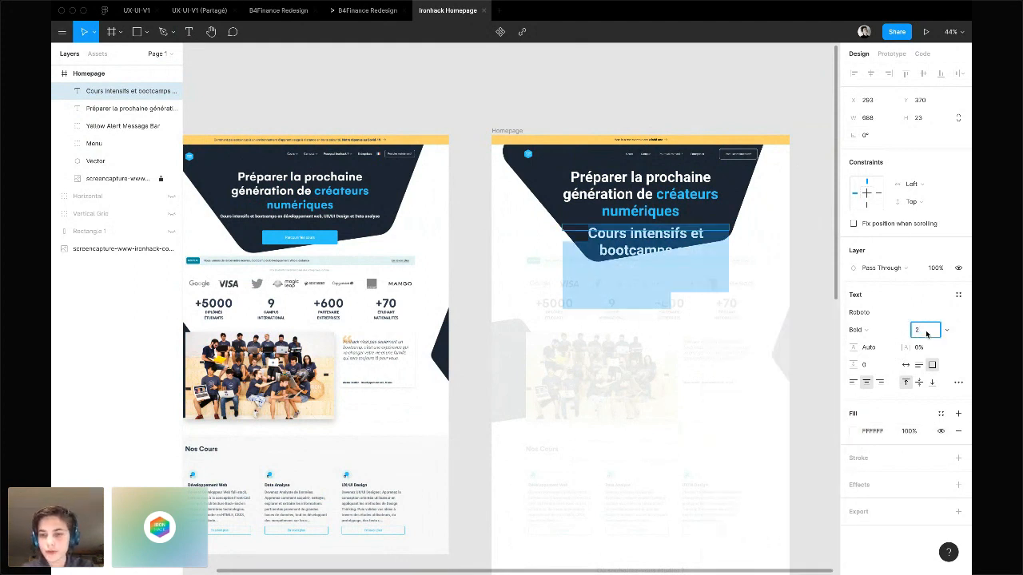
type("5")
key("Return")
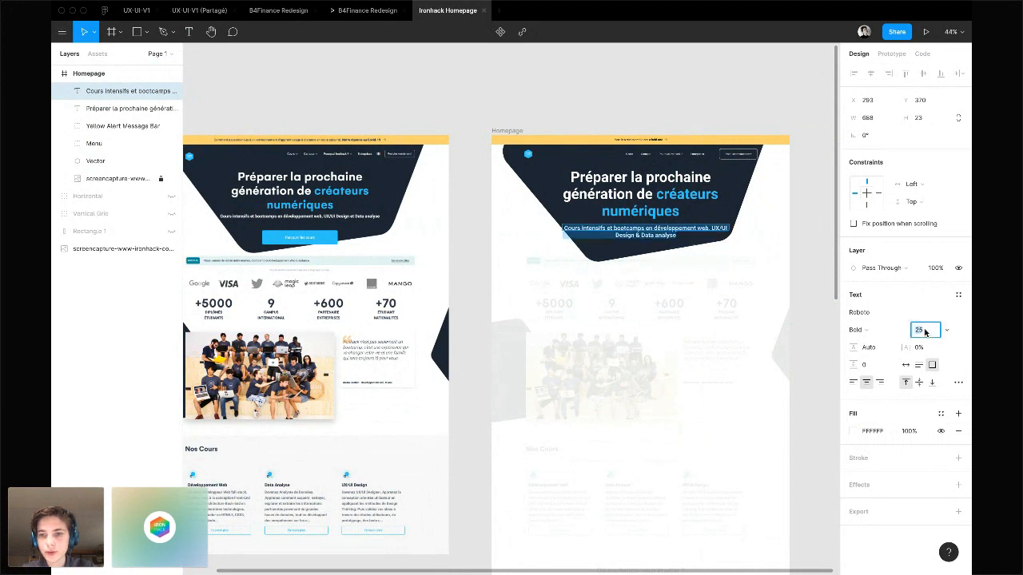
key("Return")
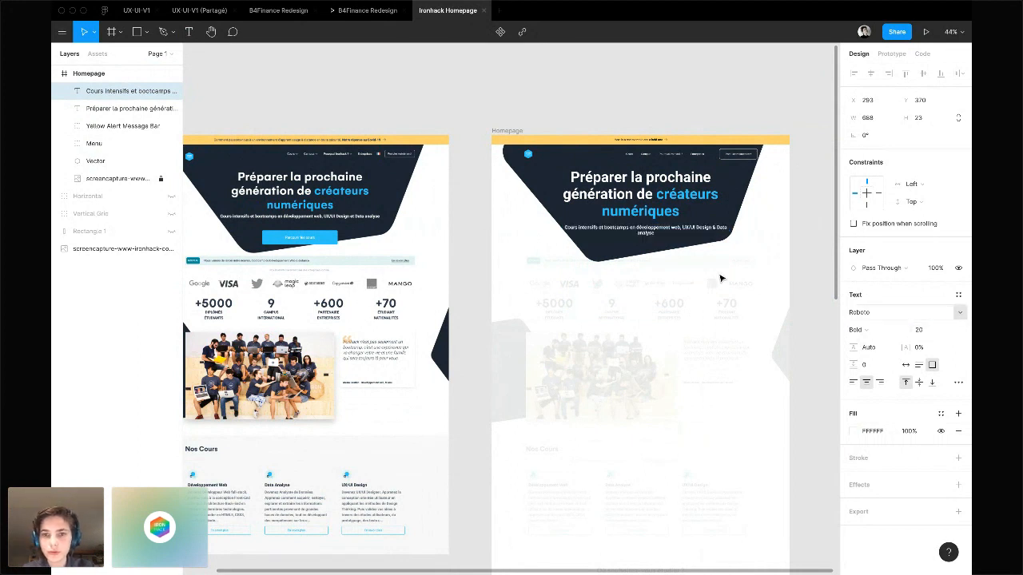
left_click(936, 334)
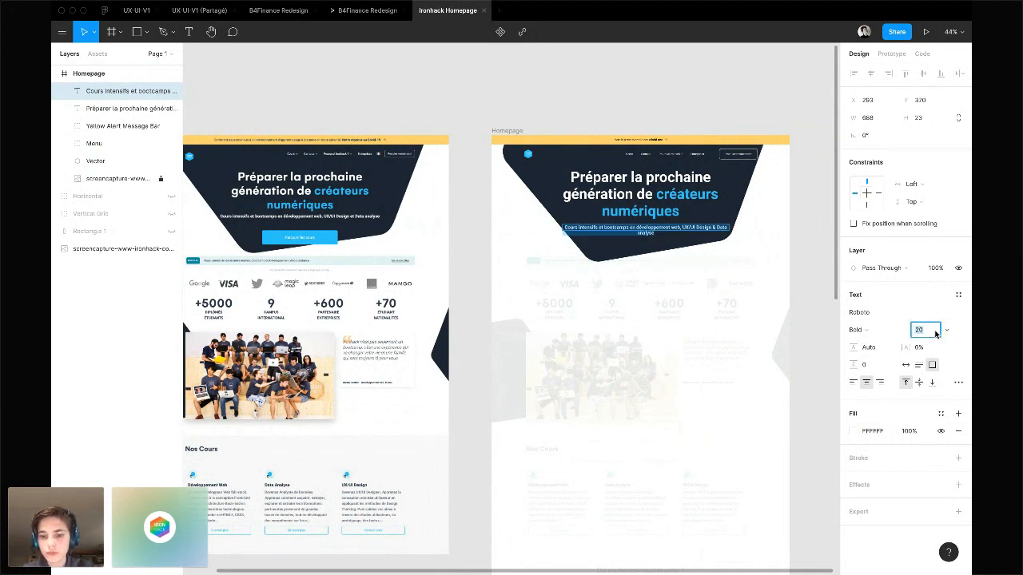
type("18")
key("Return")
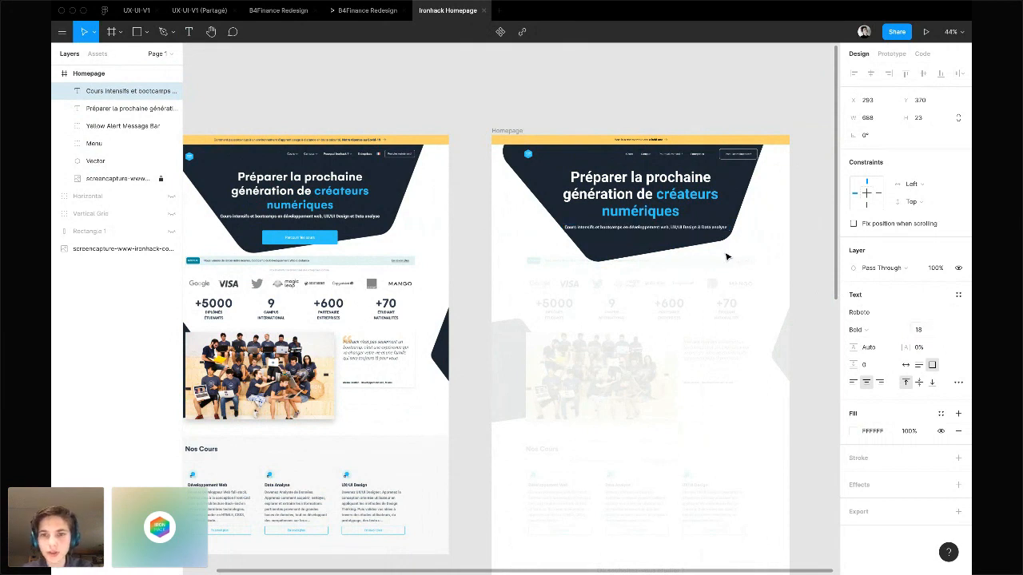
left_click(662, 92)
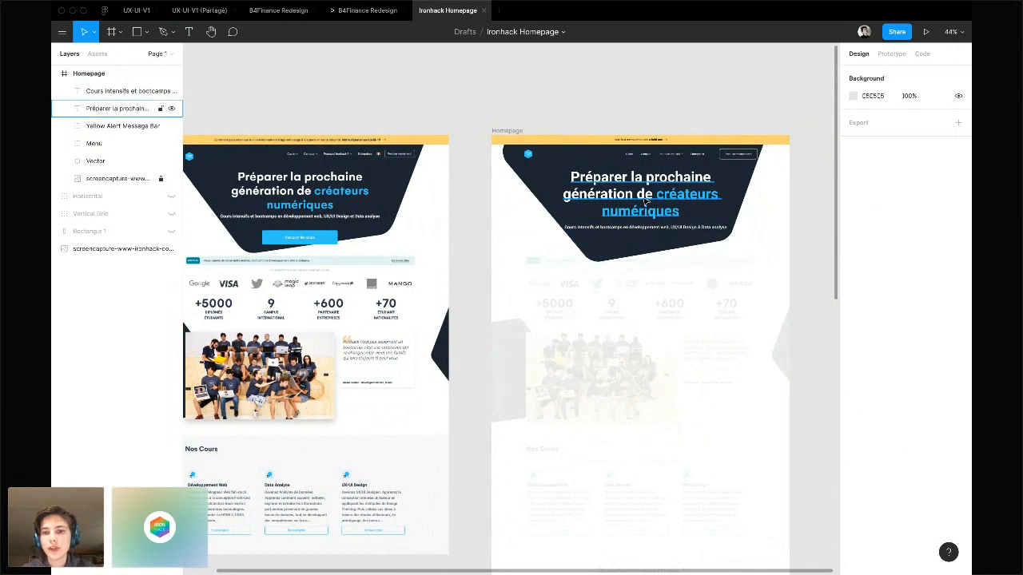
Move the subtitle to about X 272, Y 375 so that it sits centred beneath the heading
scroll(659, 87, "right", 2)
scroll(660, 87, "up", 8)
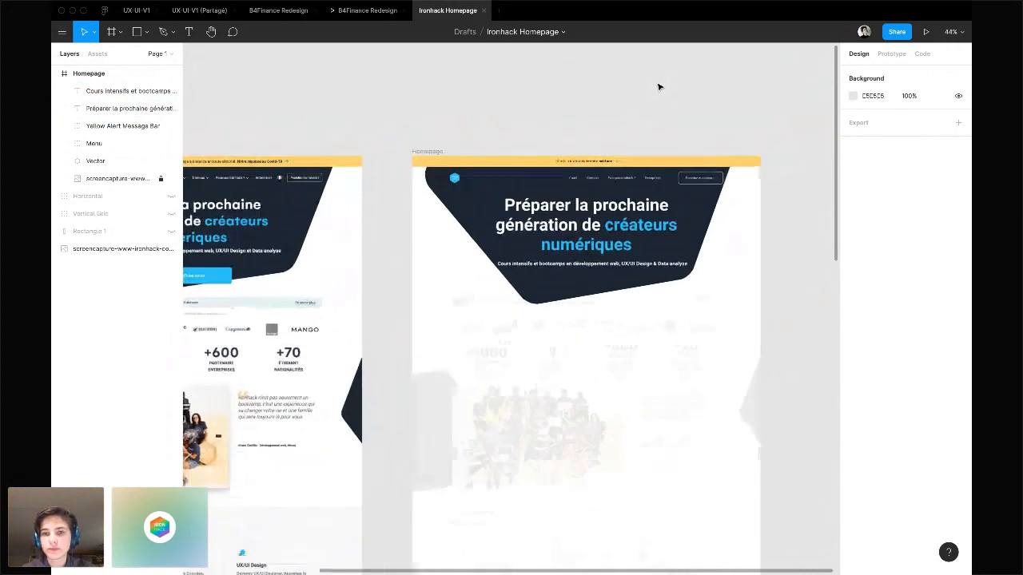
scroll(659, 87, "down", 4)
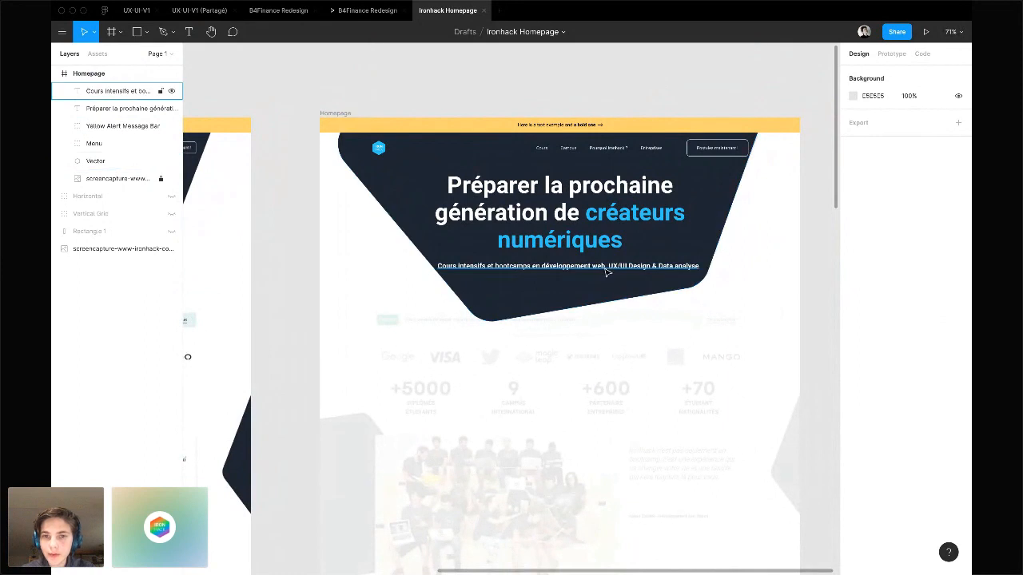
left_click_drag(608, 273, 594, 273)
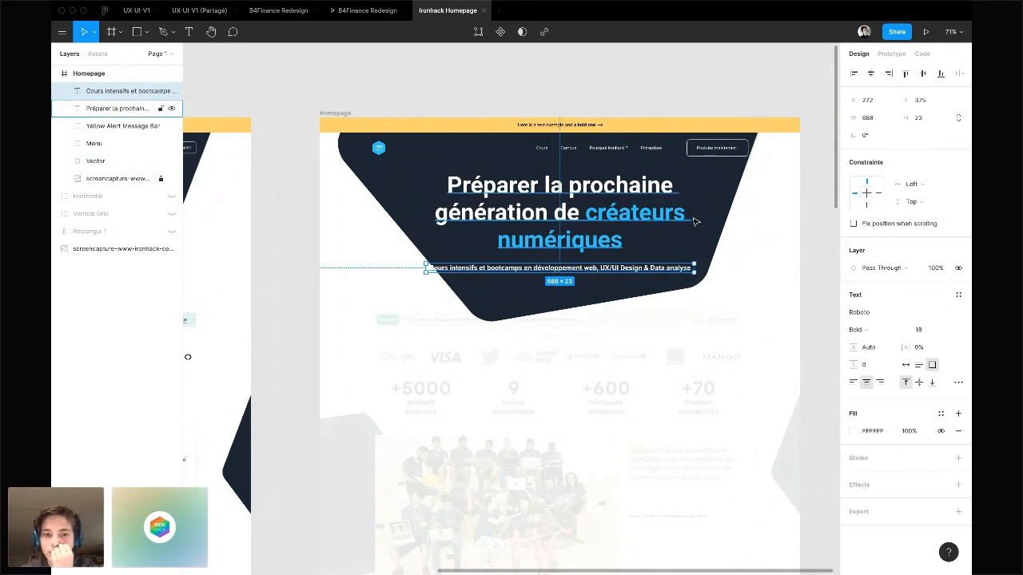
Set the subtitle's font size to 17 and deselect it
left_click(925, 332)
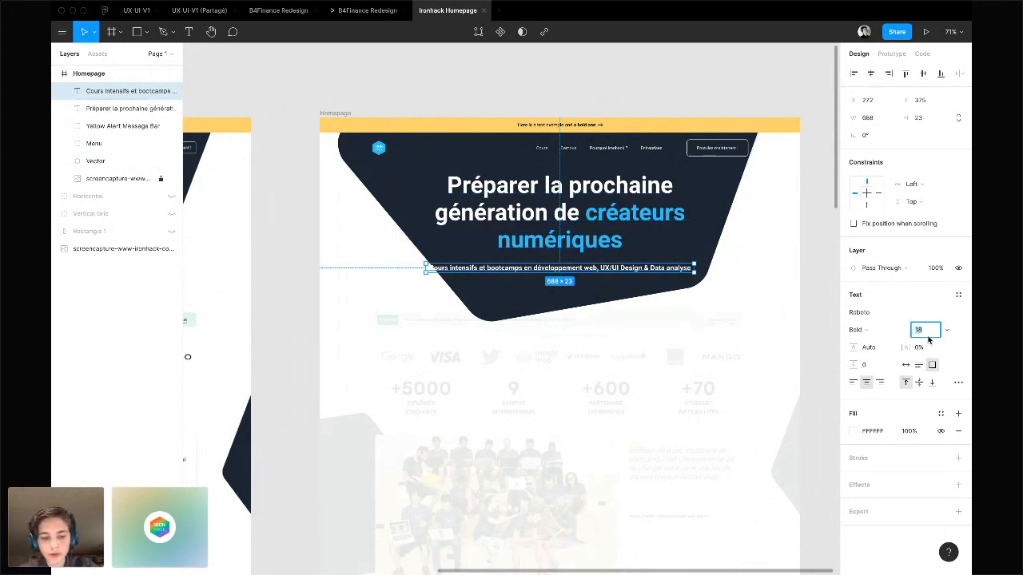
type("17")
key("Return")
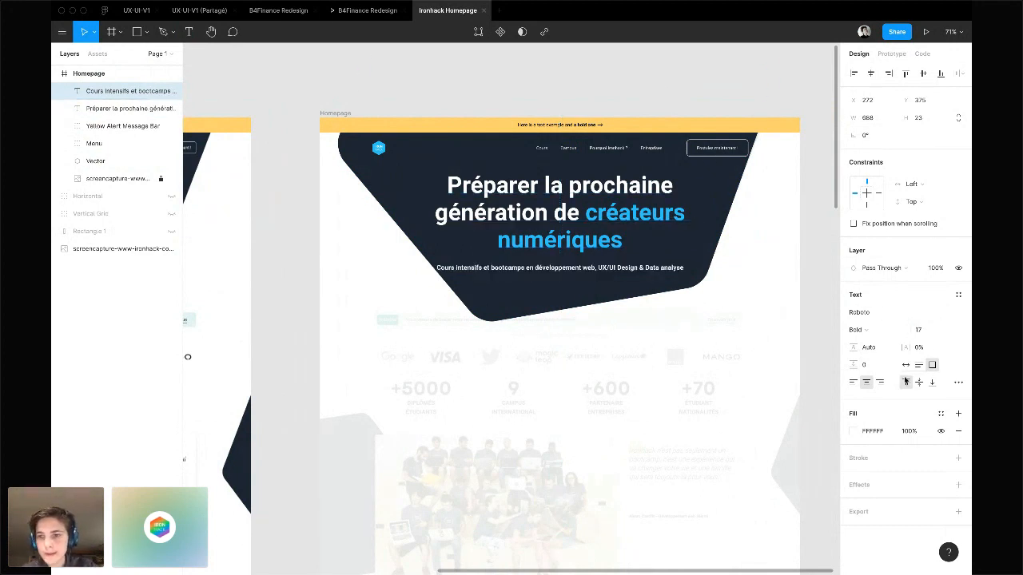
left_click(830, 175)
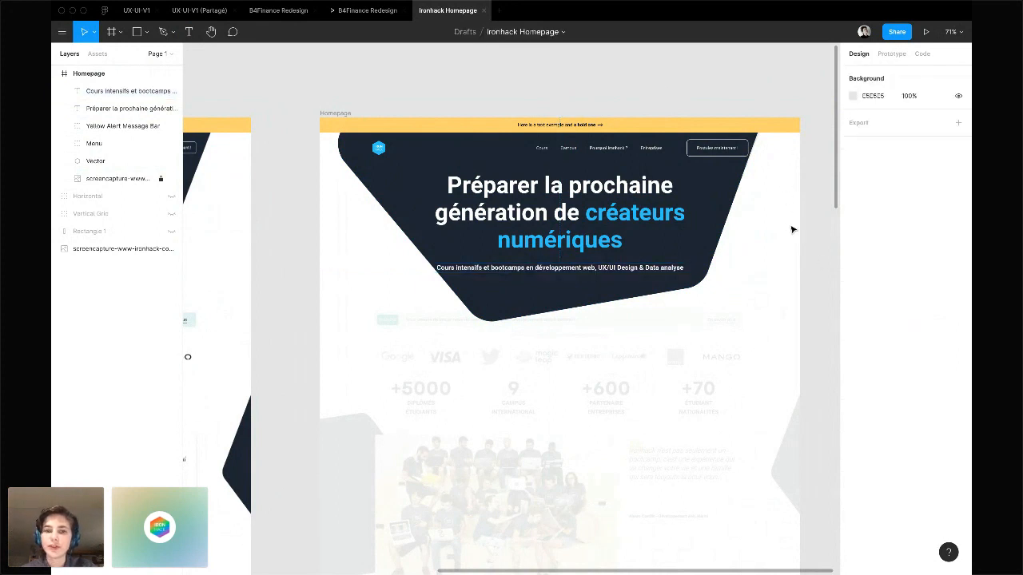
Switch to the browser to check the webinar chat, and return to the Figma design
scroll(792, 231, "down", 3)
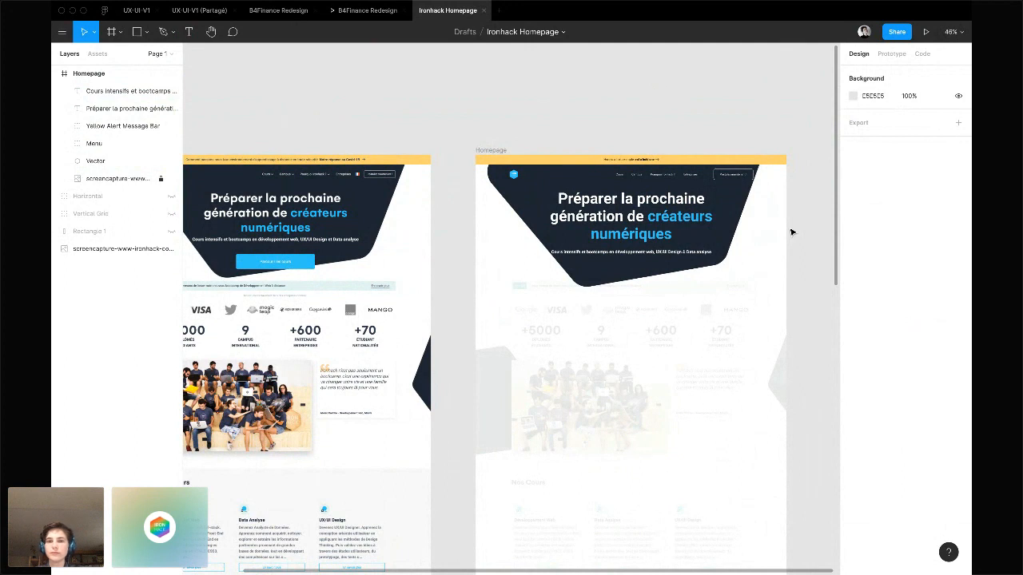
key("ctrl+Right")
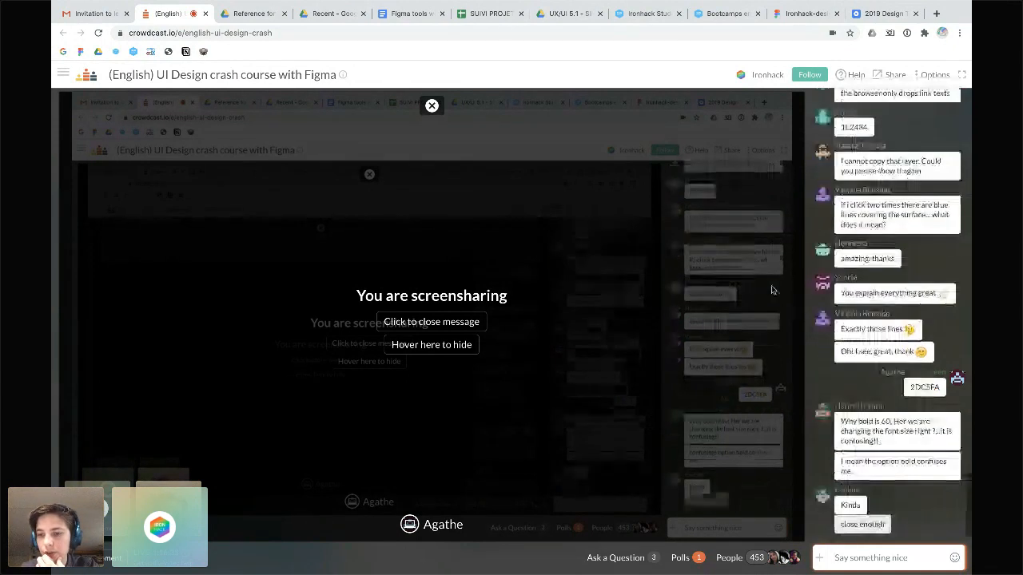
key("ctrl+Left")
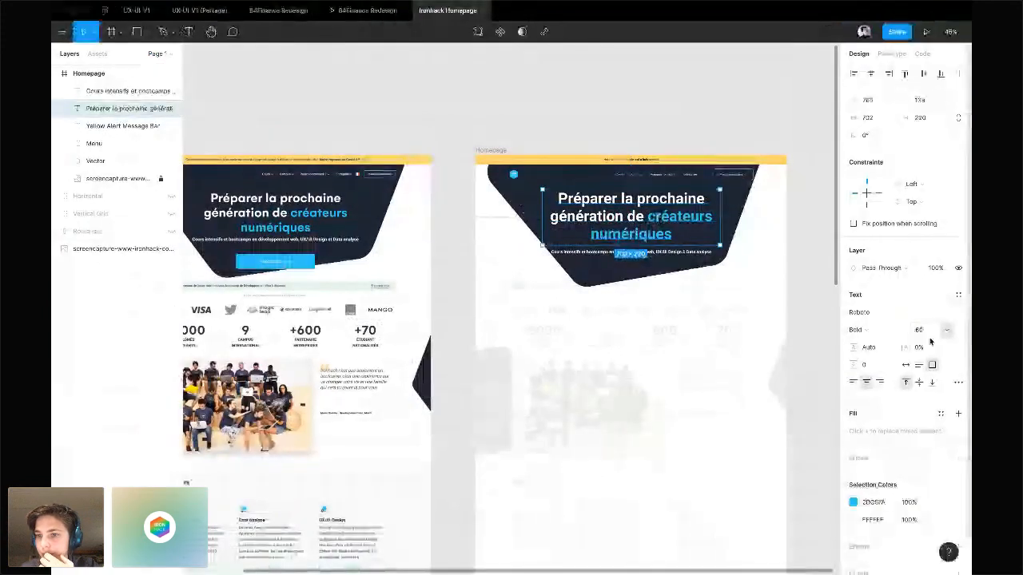
Try a font size of 57 on the heading and undo the change
left_click(927, 330)
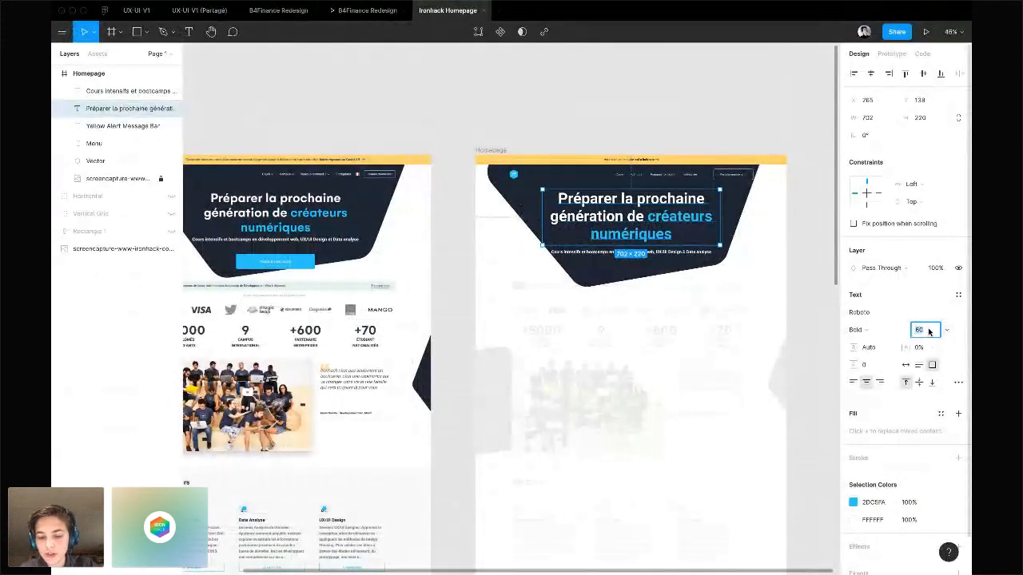
key("Return")
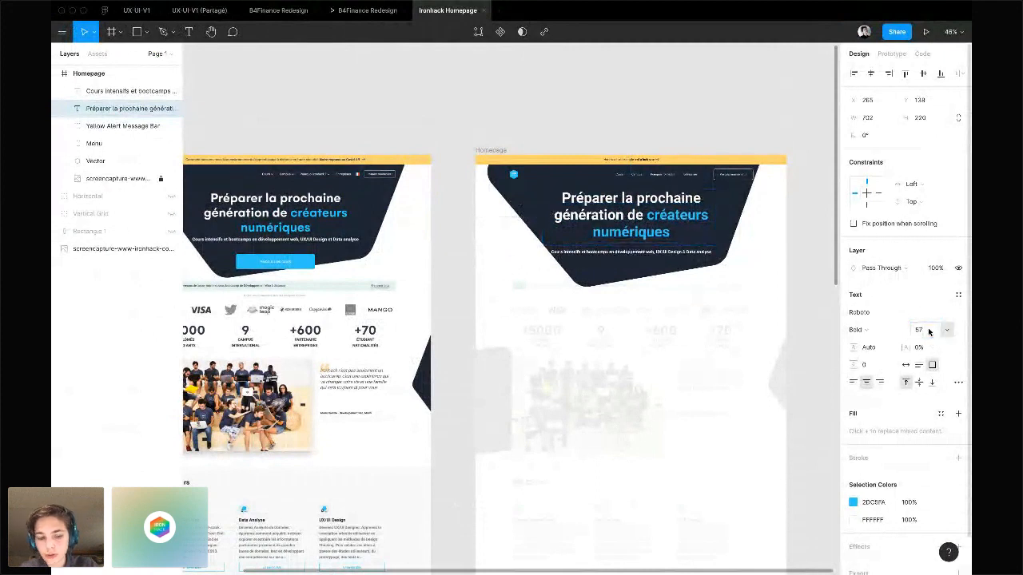
key("super+z")
Try the Thin weight on the heading, restore it to Bold and deselect it
left_click(857, 329)
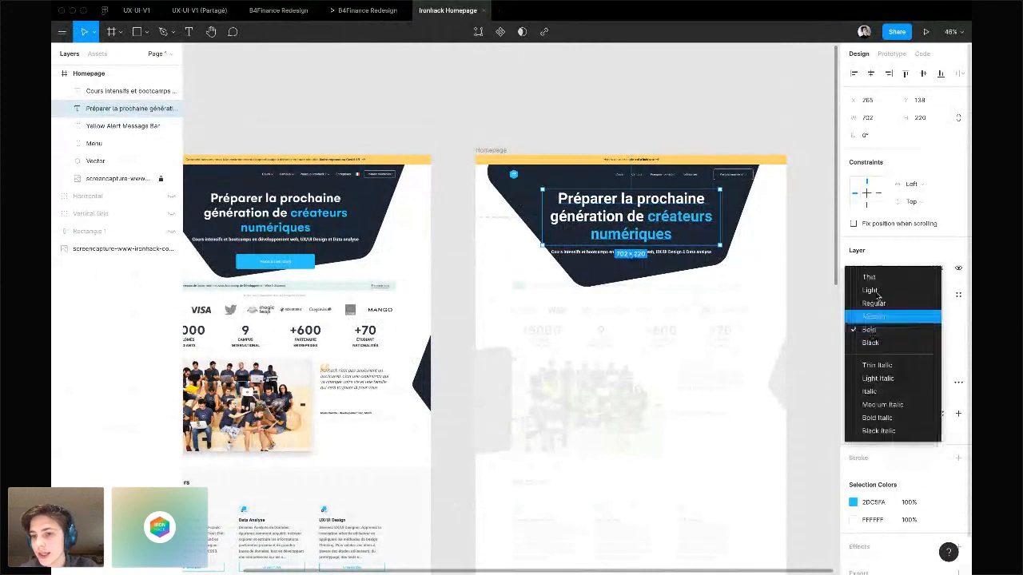
left_click(893, 279)
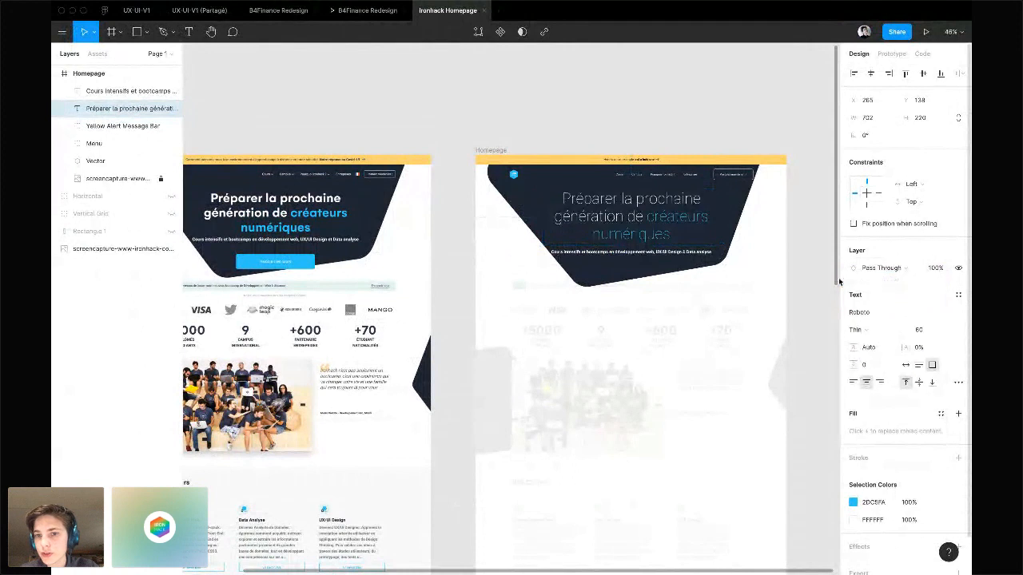
left_click(874, 331)
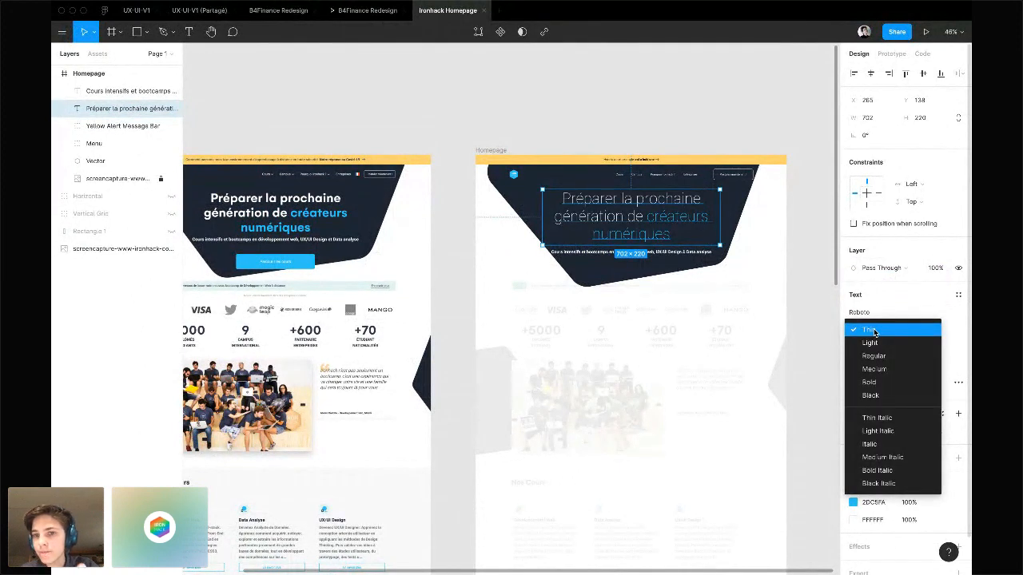
left_click(879, 383)
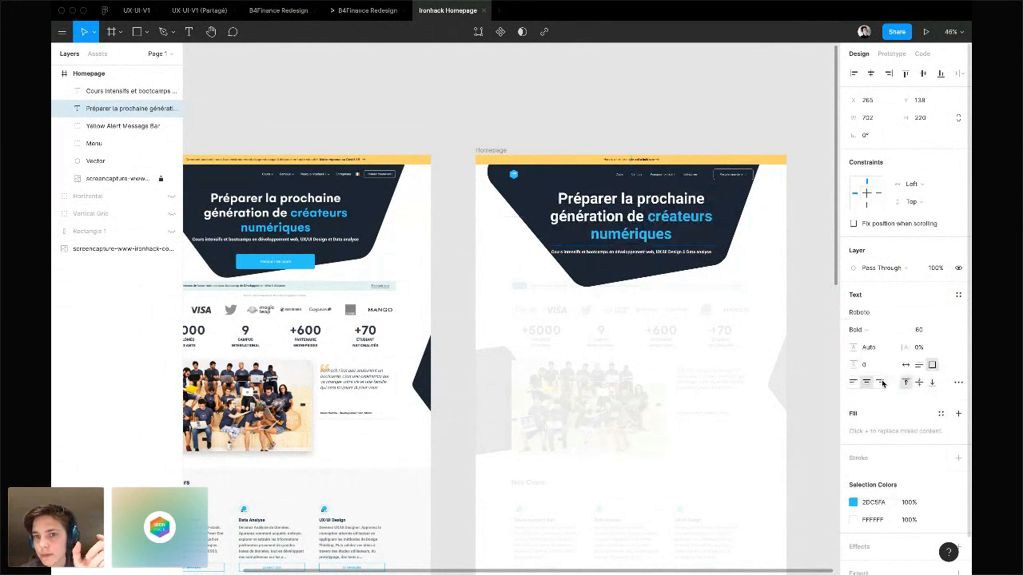
left_click(821, 383)
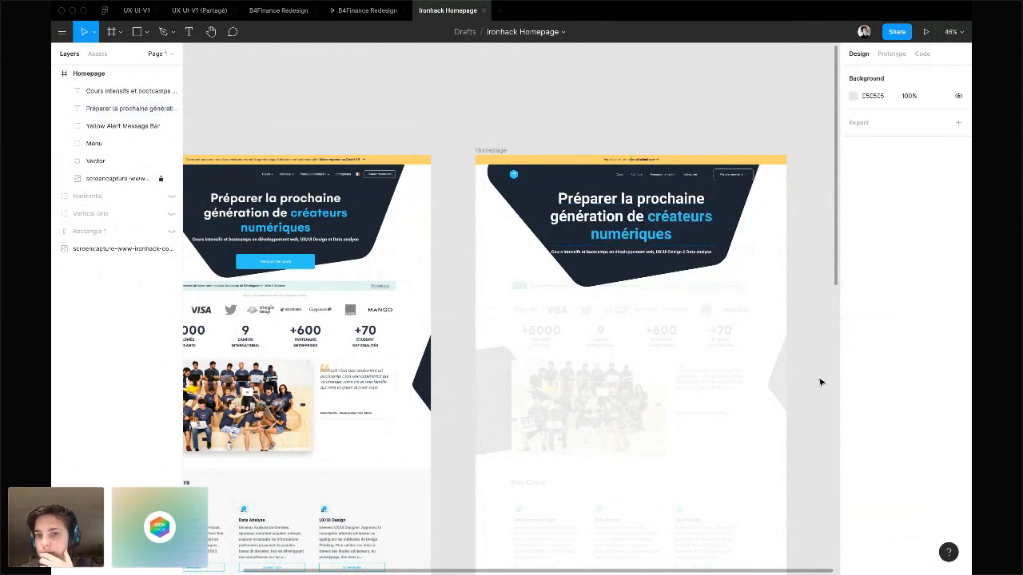
Read the newest chat messages in the browser, and return to the homepage design beside its reference
key("ctrl+Right")
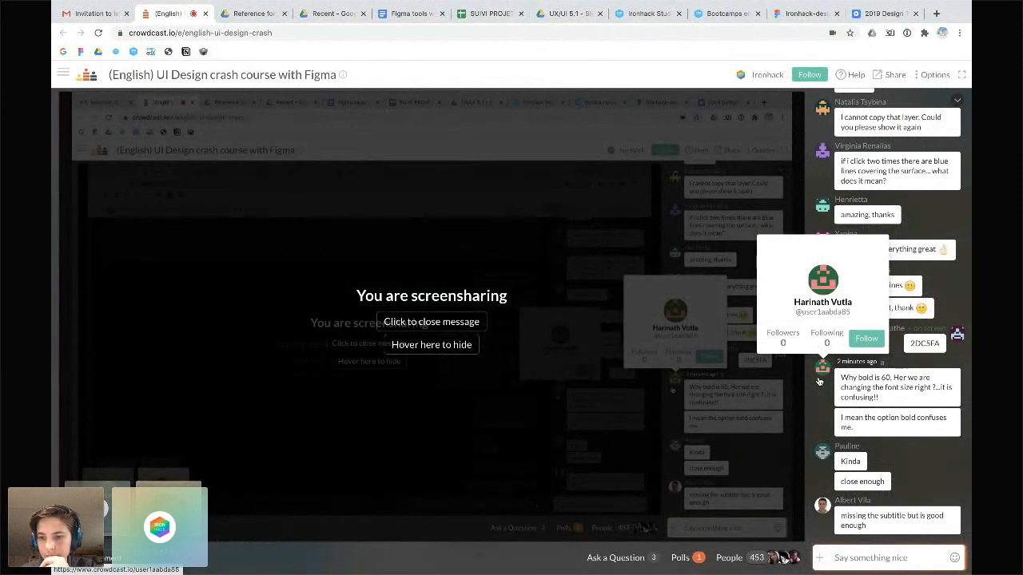
key("ctrl+Left")
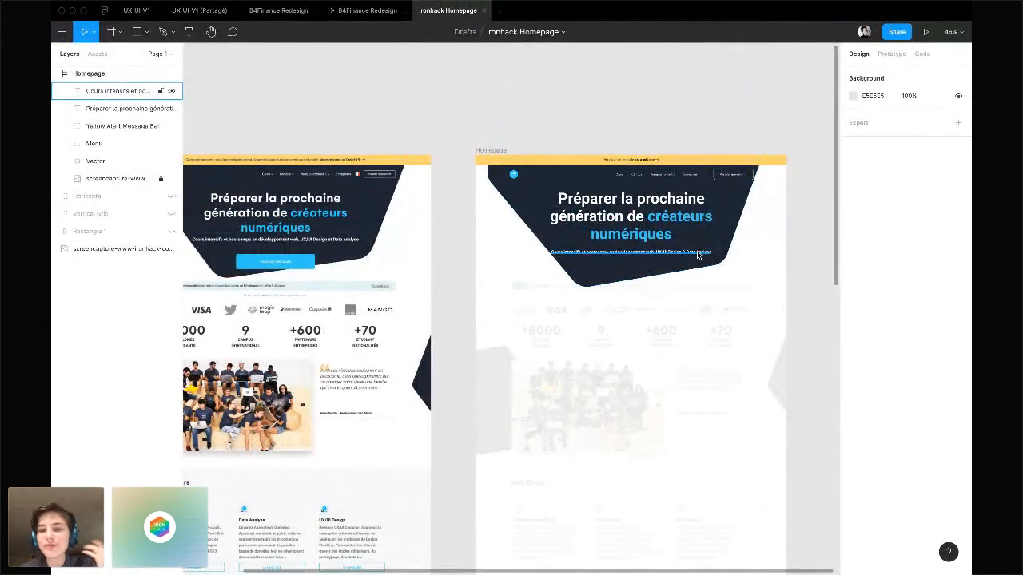
scroll(698, 256, "up", 1)
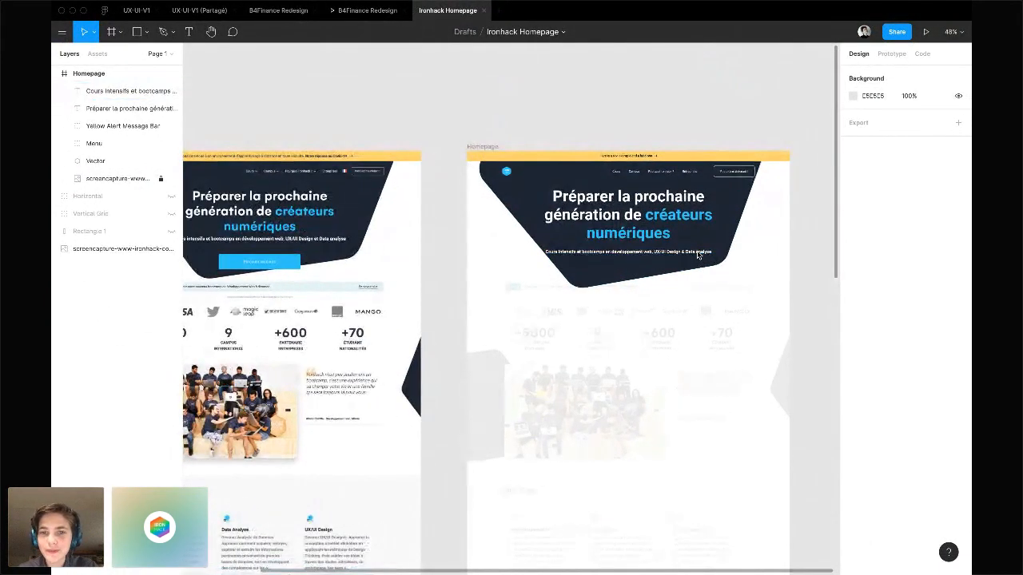
left_click(657, 248)
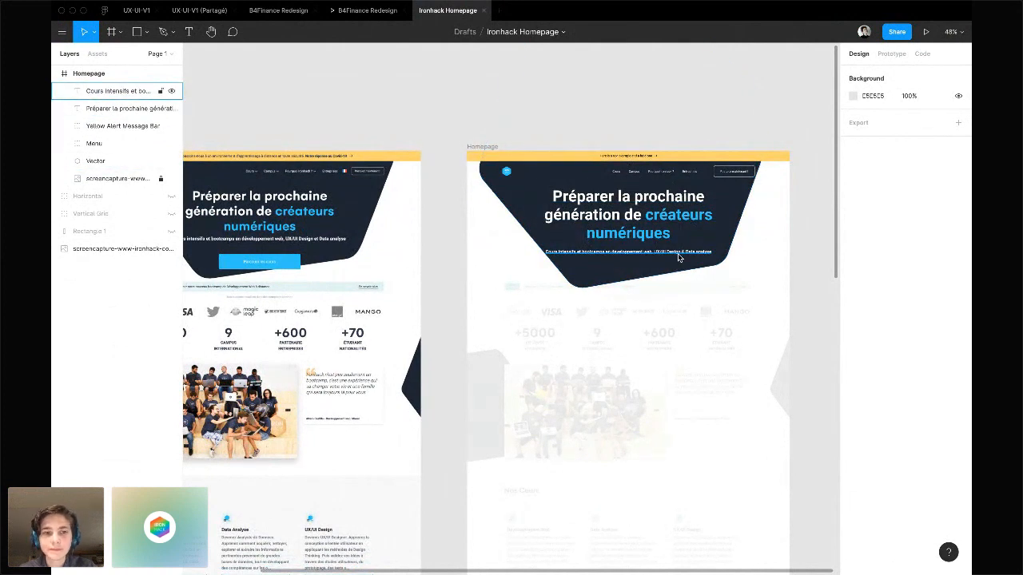
scroll(602, 292, "up", 2)
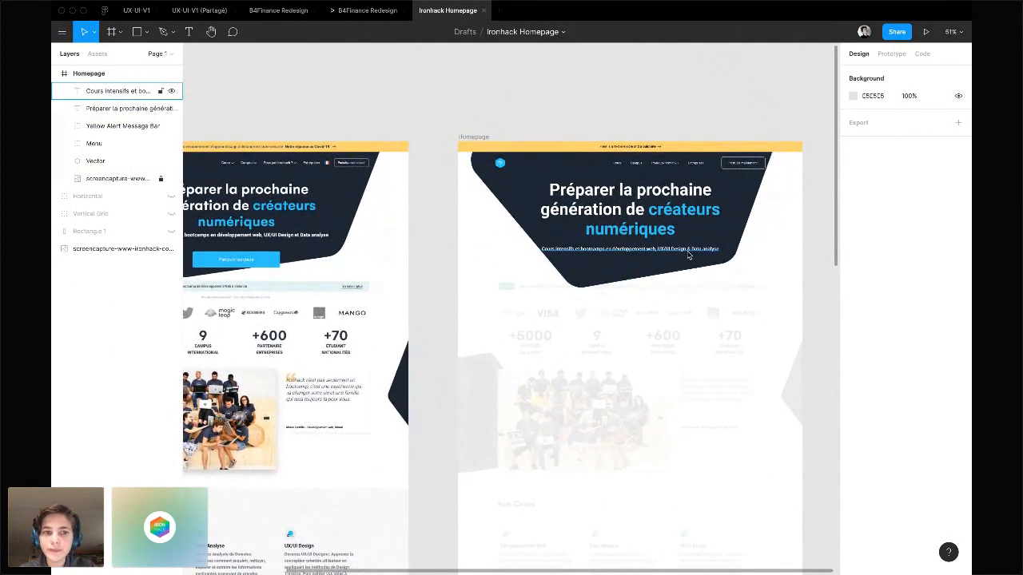
scroll(689, 256, "right", 1)
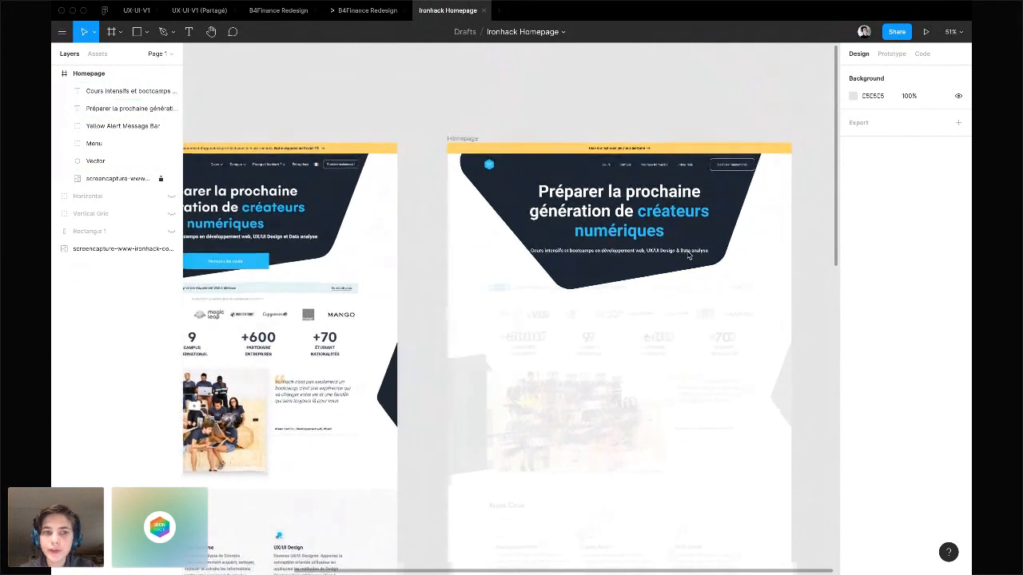
Place a copy of the menu's button beneath the subtitle at about X 537, Y 426, outside the Menu group and first in the Homepage frame
double_click(731, 168)
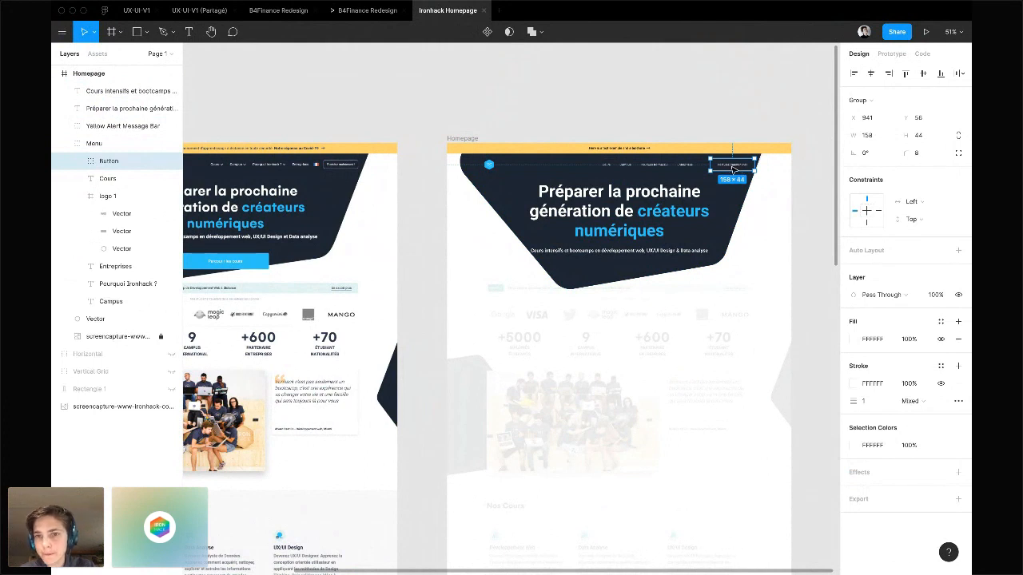
key("ctrl+v")
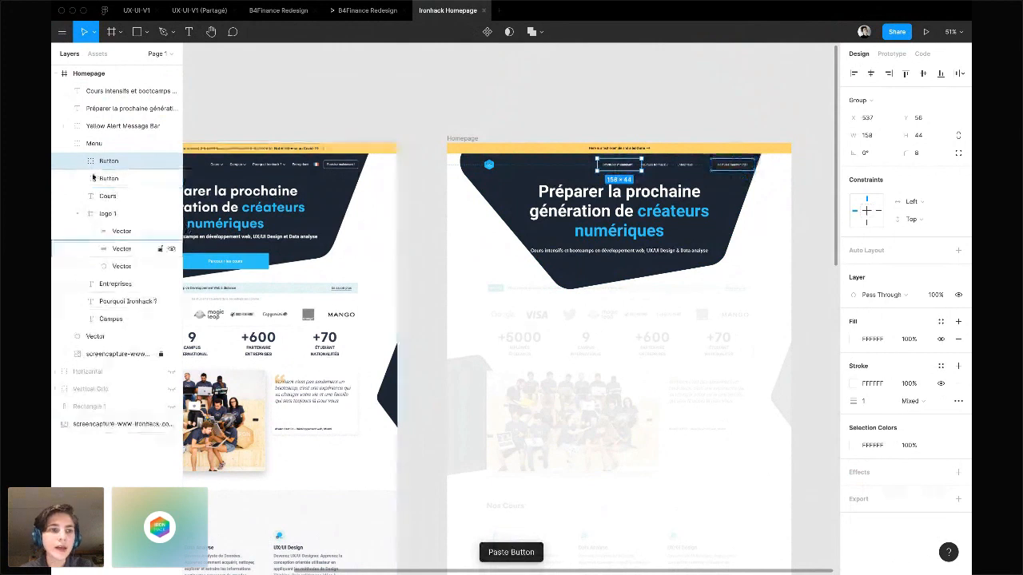
left_click_drag(108, 163, 112, 91)
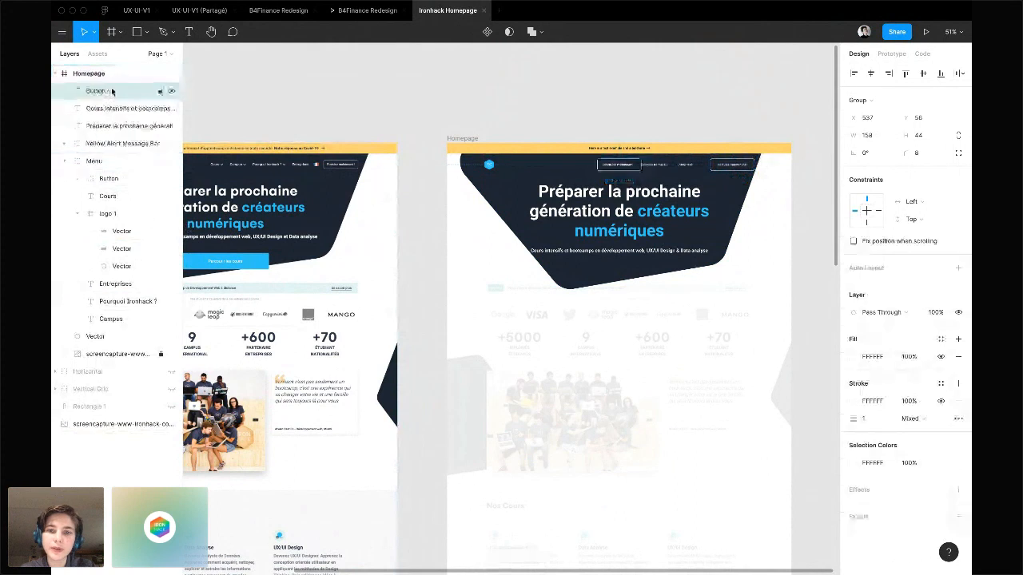
left_click(65, 161)
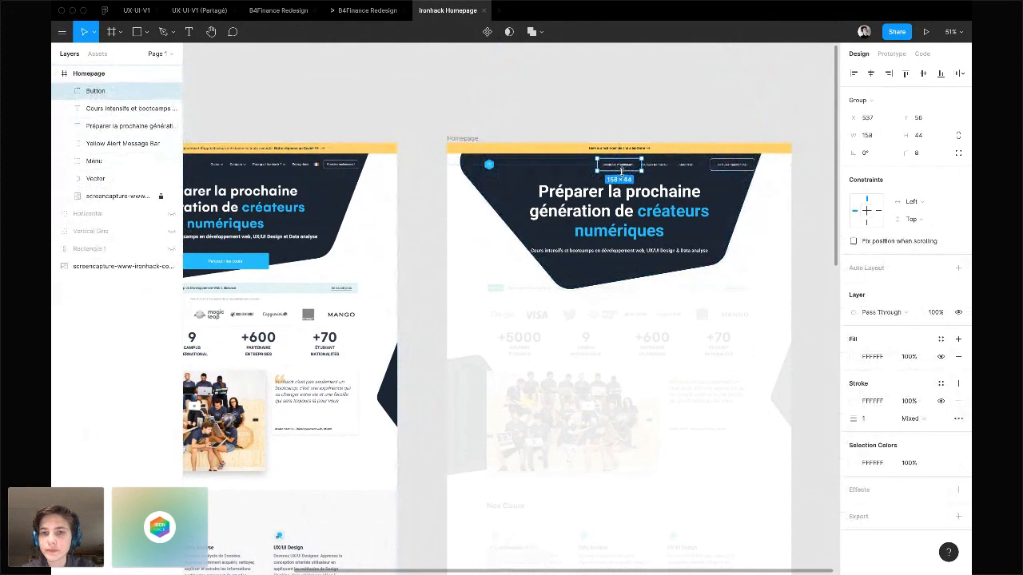
left_click_drag(621, 170, 623, 274)
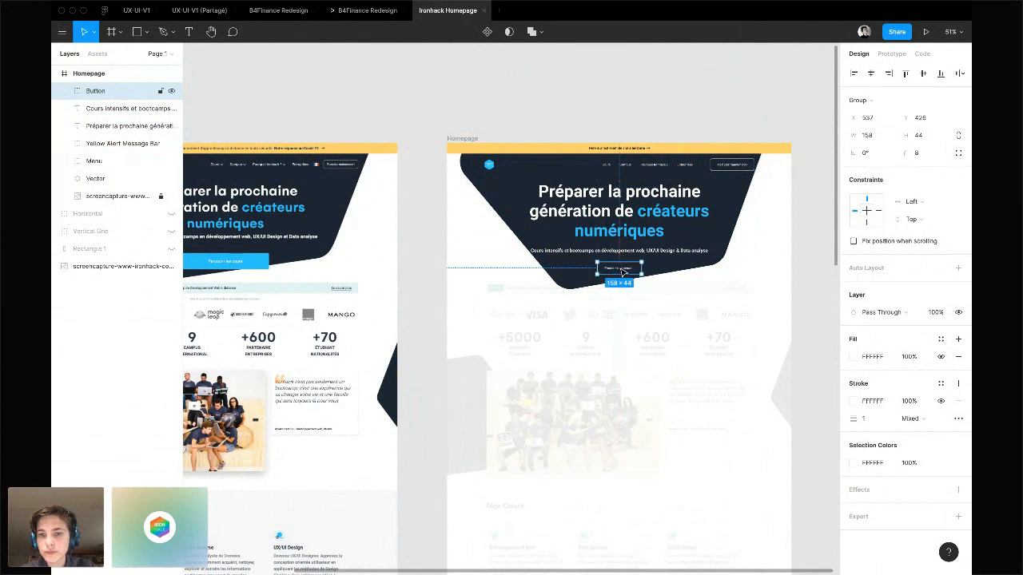
Remove the copied button's stroke and order its rectangle behind the label text
left_click(963, 404)
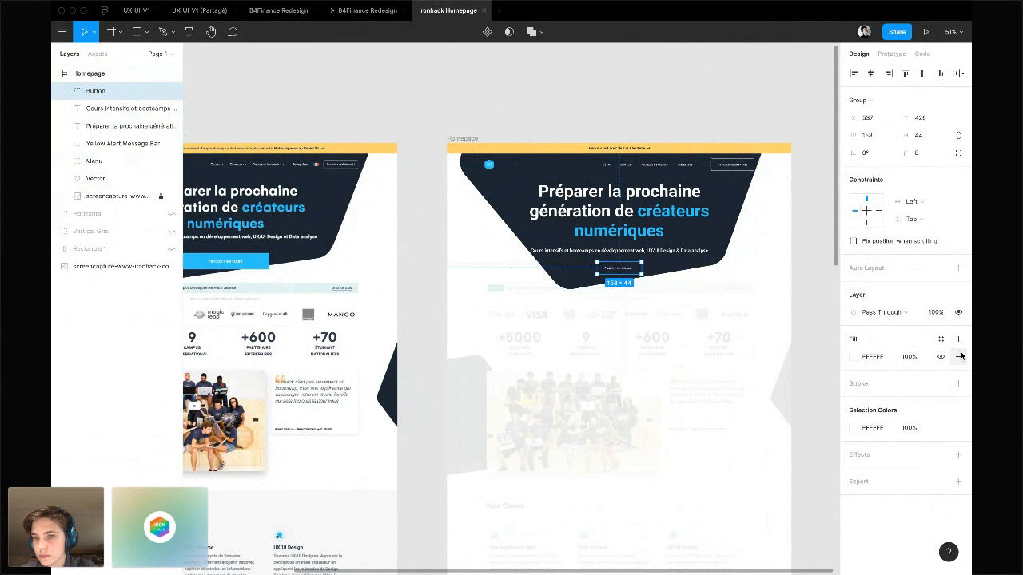
left_click(64, 92)
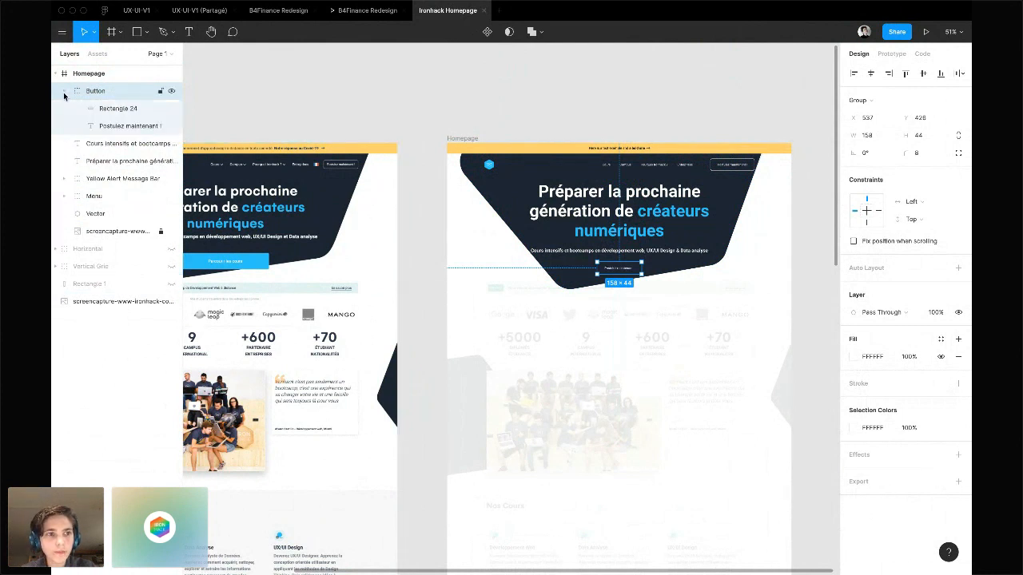
left_click(98, 110)
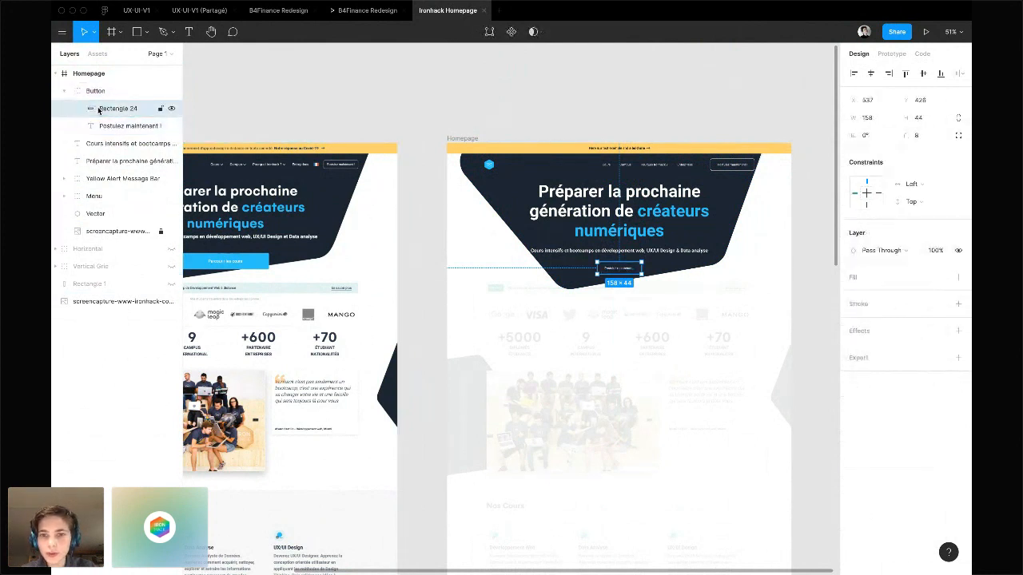
left_click_drag(98, 109, 107, 136)
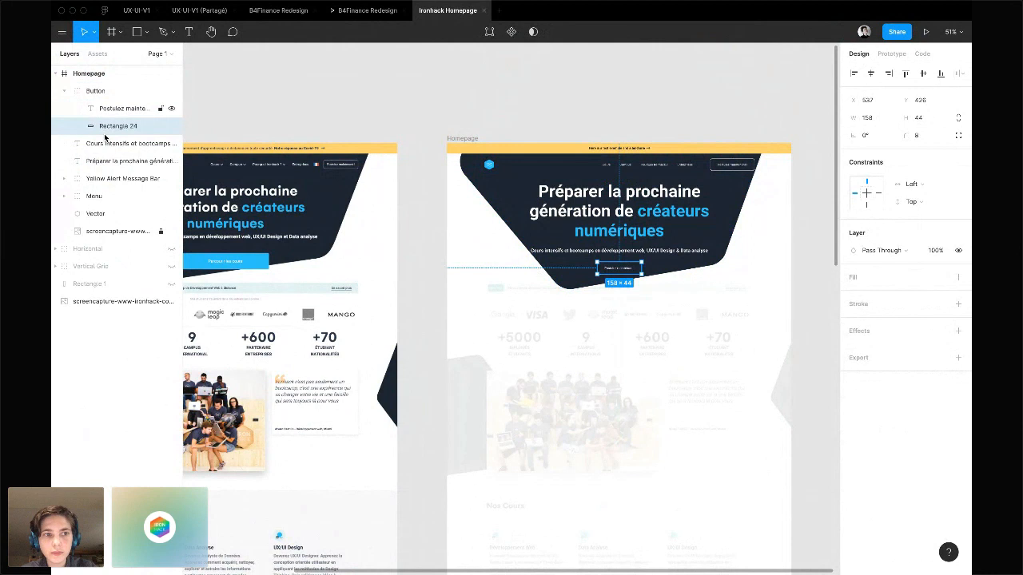
Add a solid fill in the document's light blue, 2DC5FA, to the copied button's rectangle
left_click(958, 277)
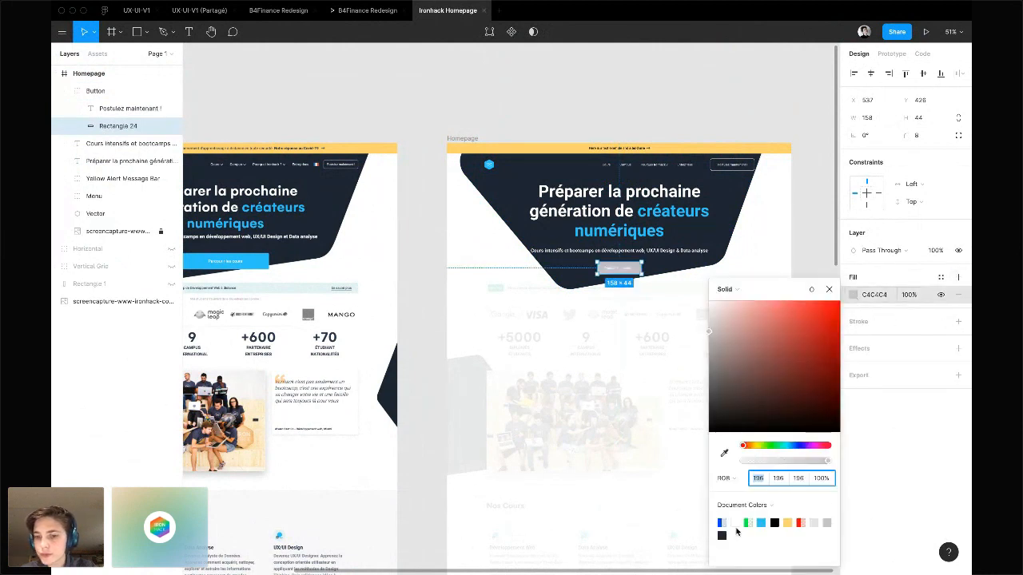
left_click(760, 522)
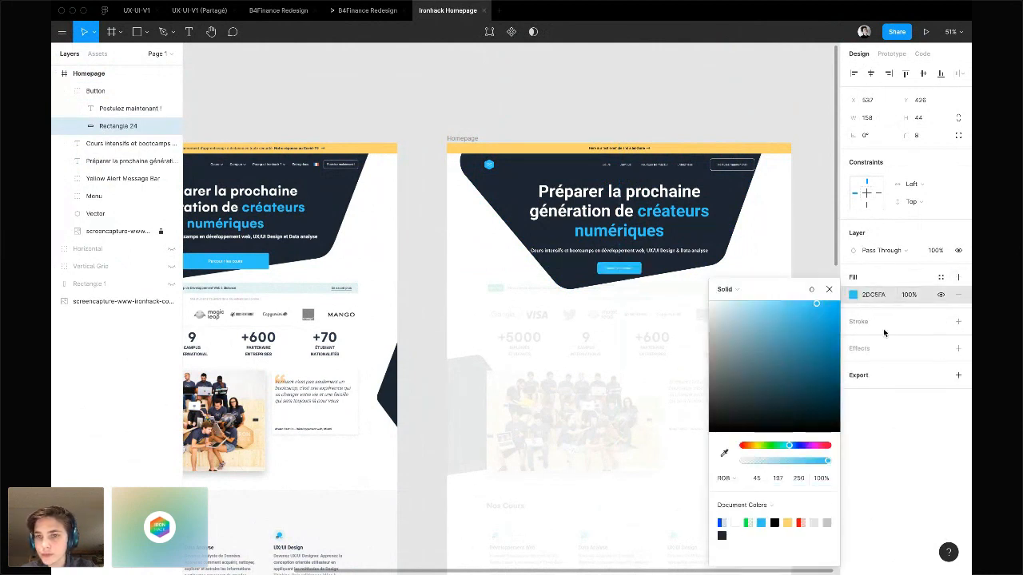
left_click(883, 275)
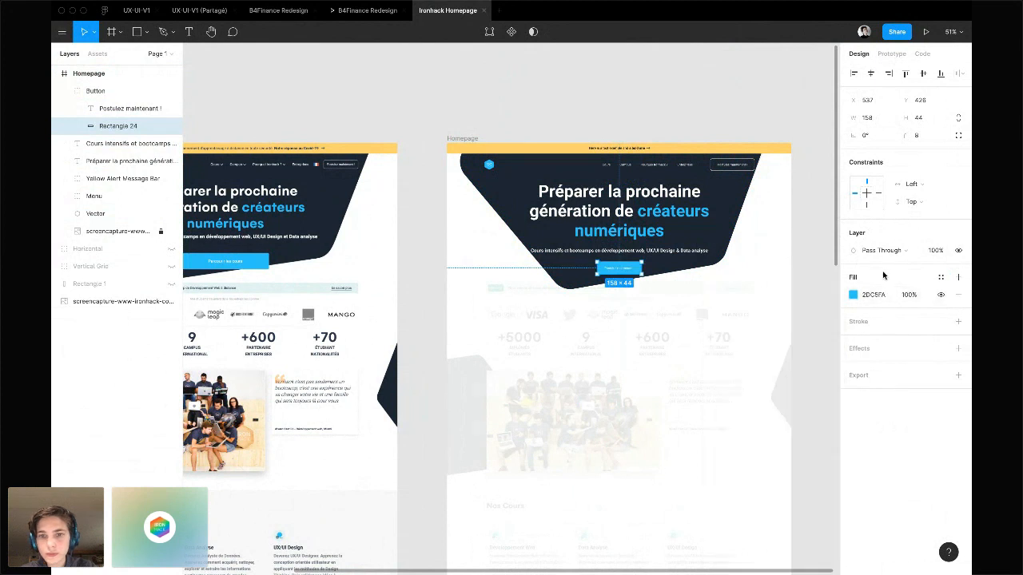
Set the blue button's label to font size 15 with centred text alignment
left_click(620, 268)
left_click(919, 312)
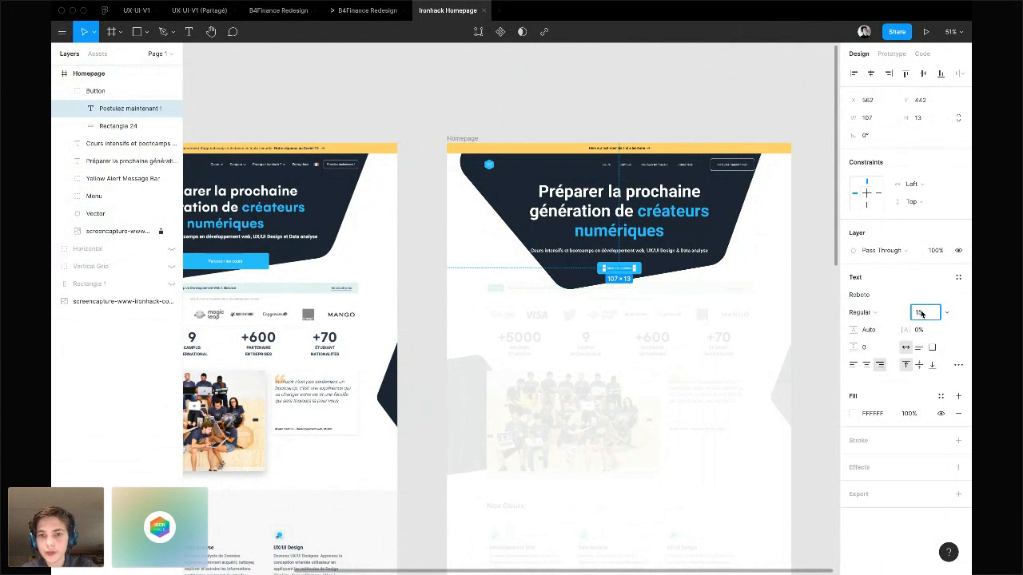
type("15")
key("Return")
scroll(682, 272, "up", 5)
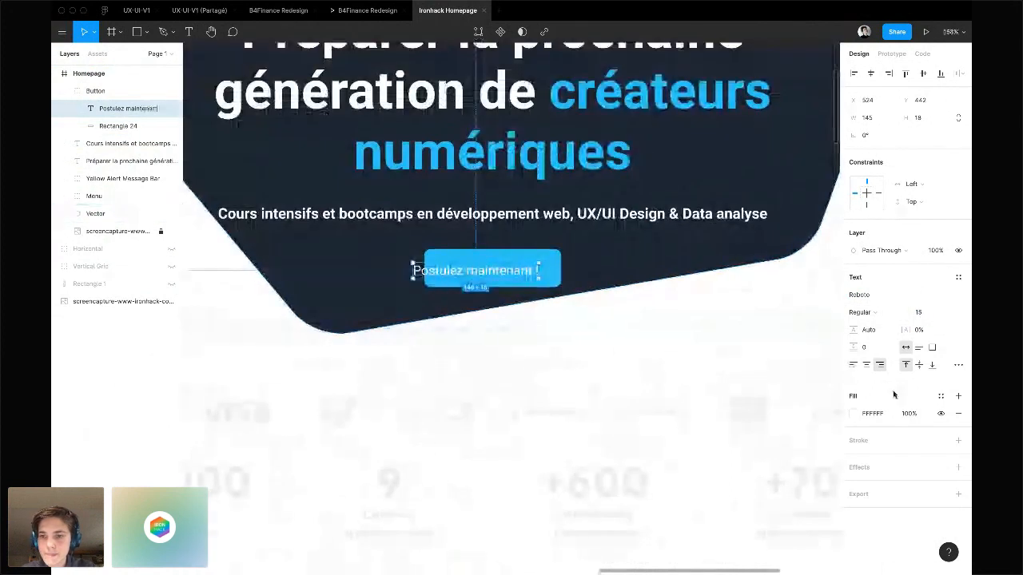
left_click(866, 365)
Widen the blue rectangle leftward to about 197 px, and centre the label on it horizontally and vertically
left_click(466, 259)
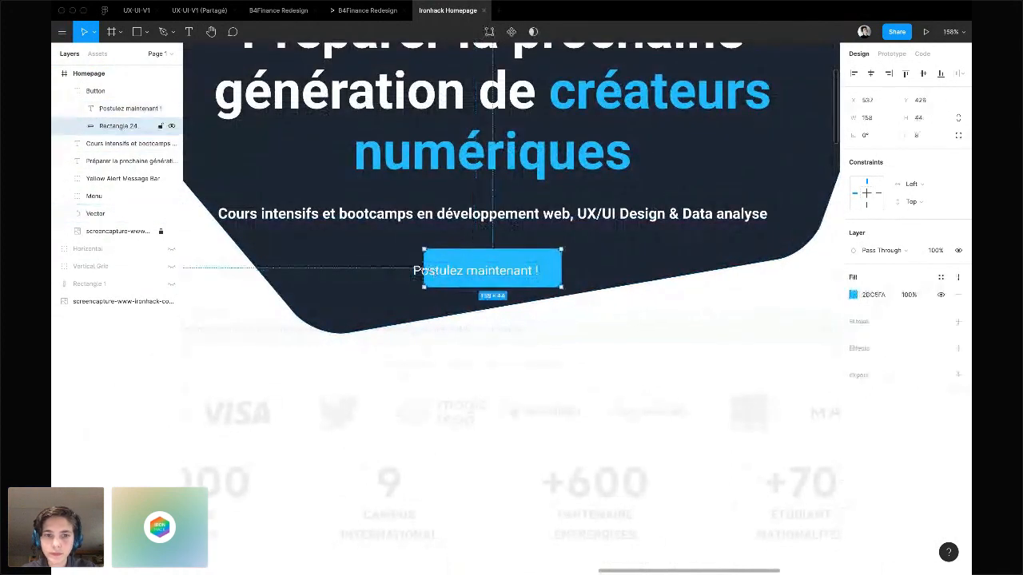
left_click_drag(423, 270, 390, 270)
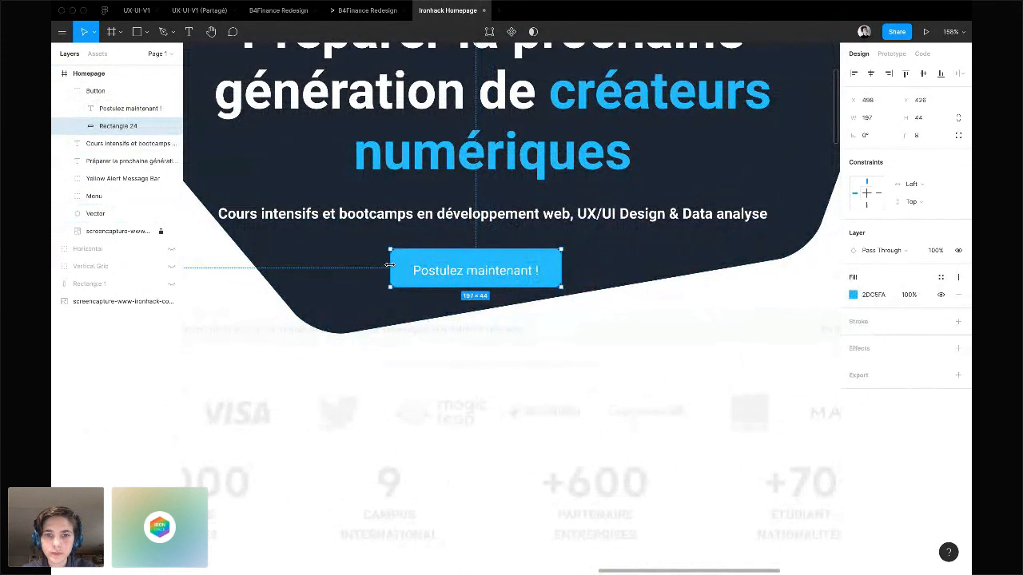
left_click(493, 274)
left_click(489, 254, "shift")
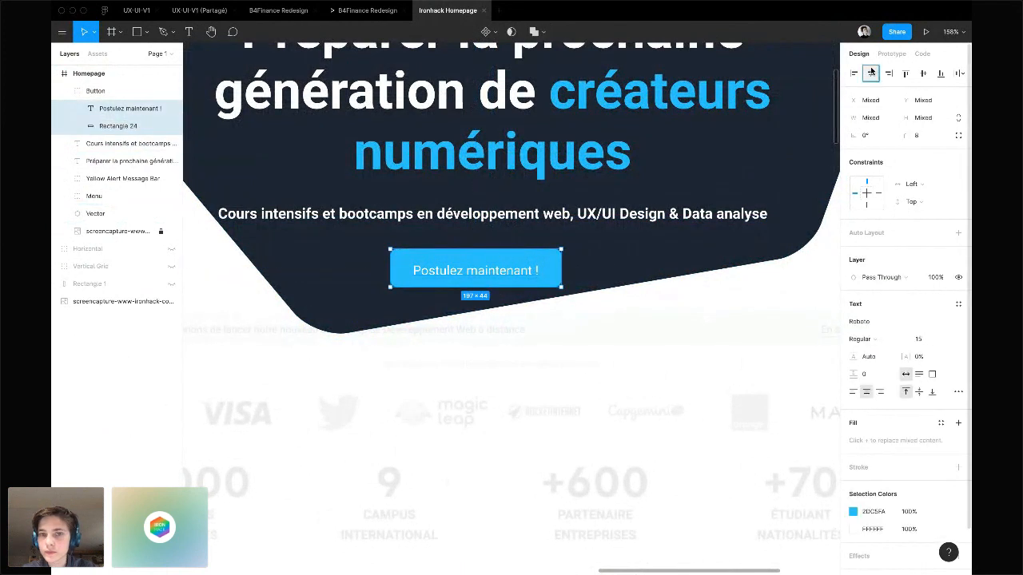
left_click(923, 73)
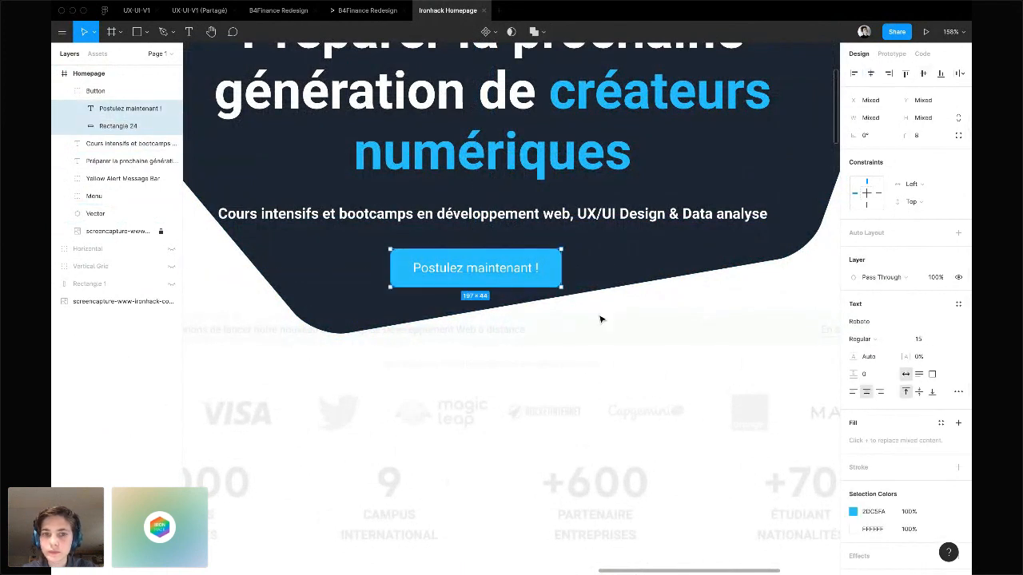
scroll(600, 317, "down", 5)
left_click(632, 313)
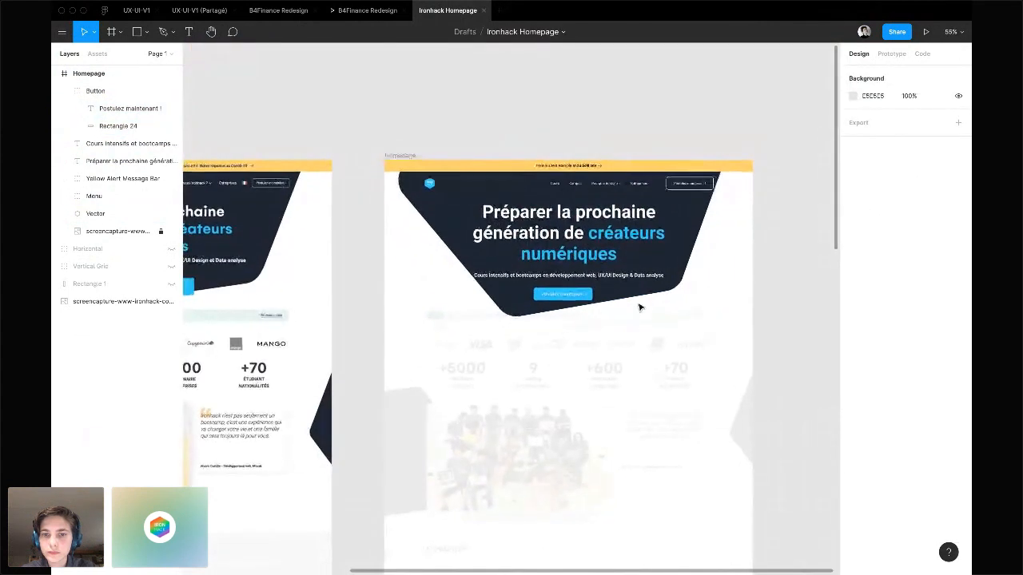
Collapse the blue call-to-action button's group in the layer list and rename it Main Button
scroll(639, 307, "up", 2)
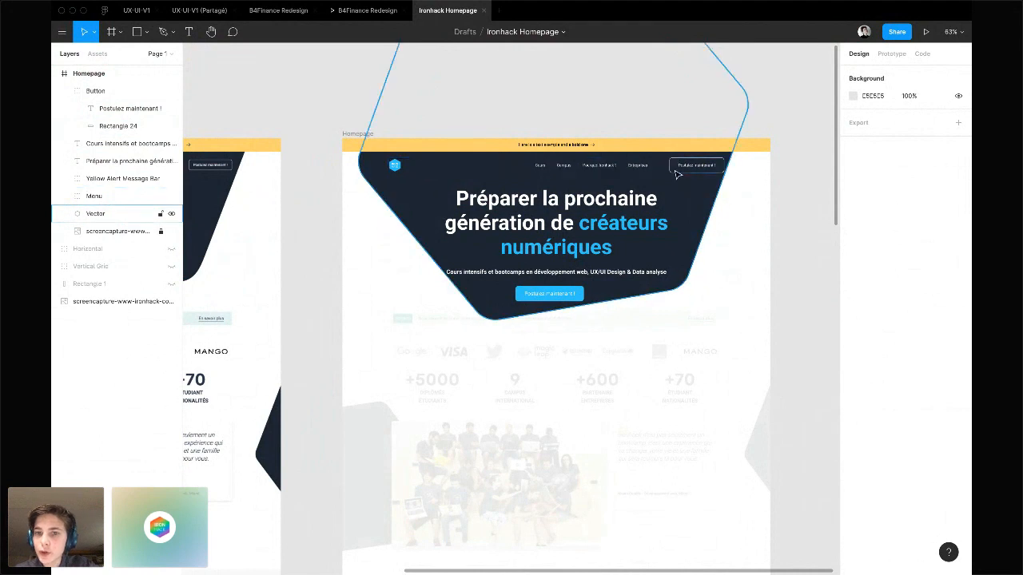
scroll(578, 292, "up", 5)
left_click(579, 293)
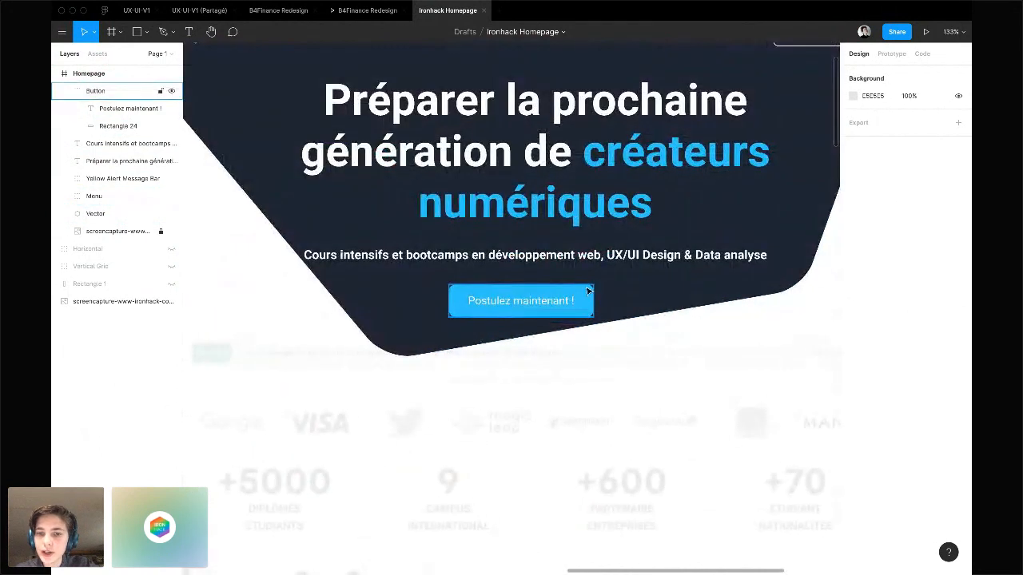
double_click(584, 298)
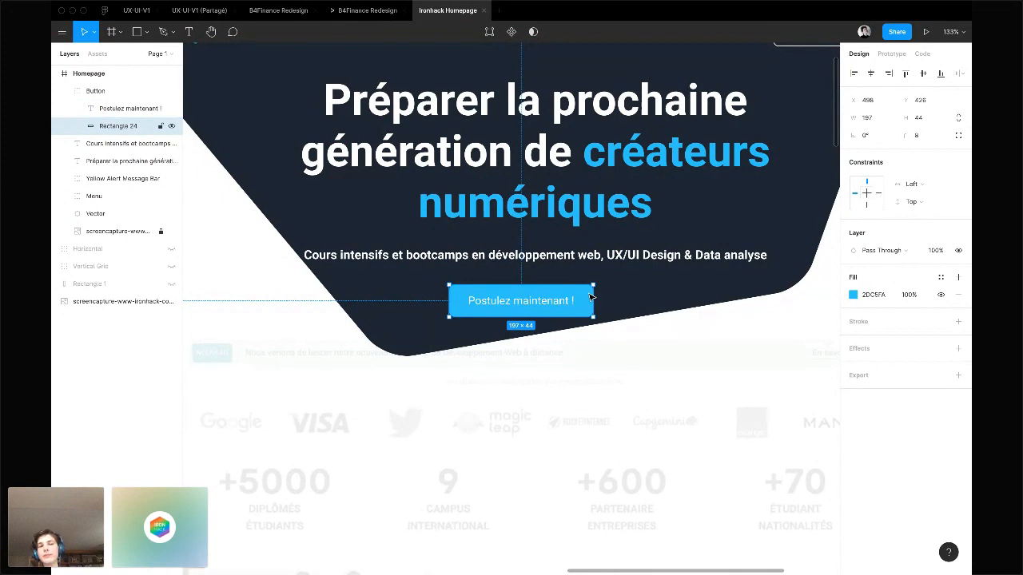
left_click(64, 92)
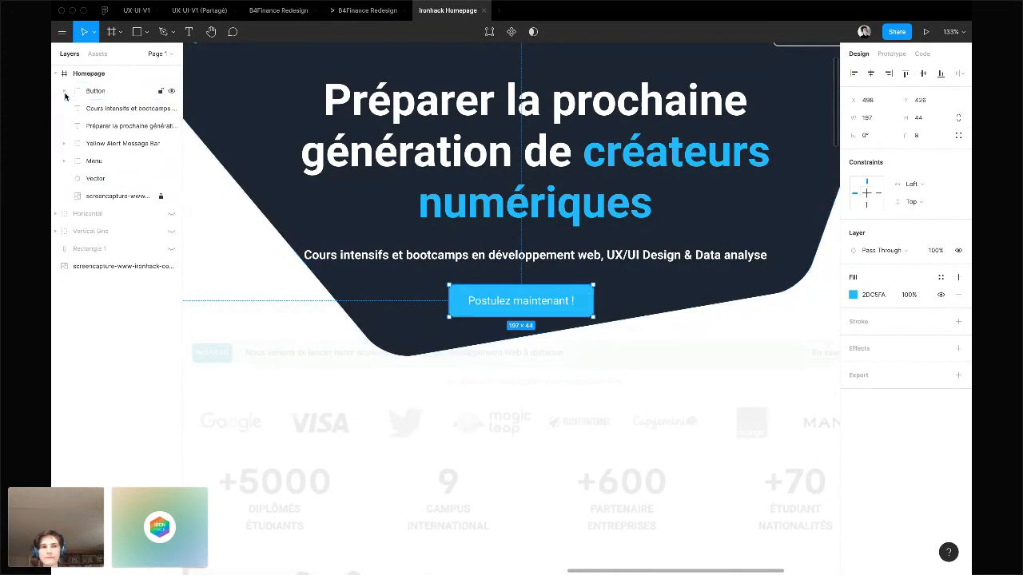
double_click(94, 91)
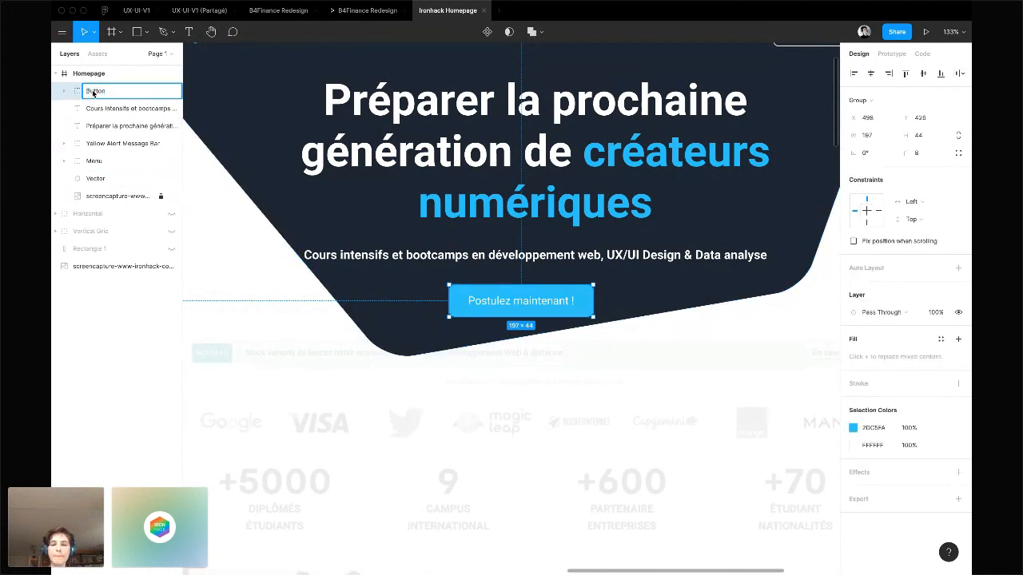
type("Main Button")
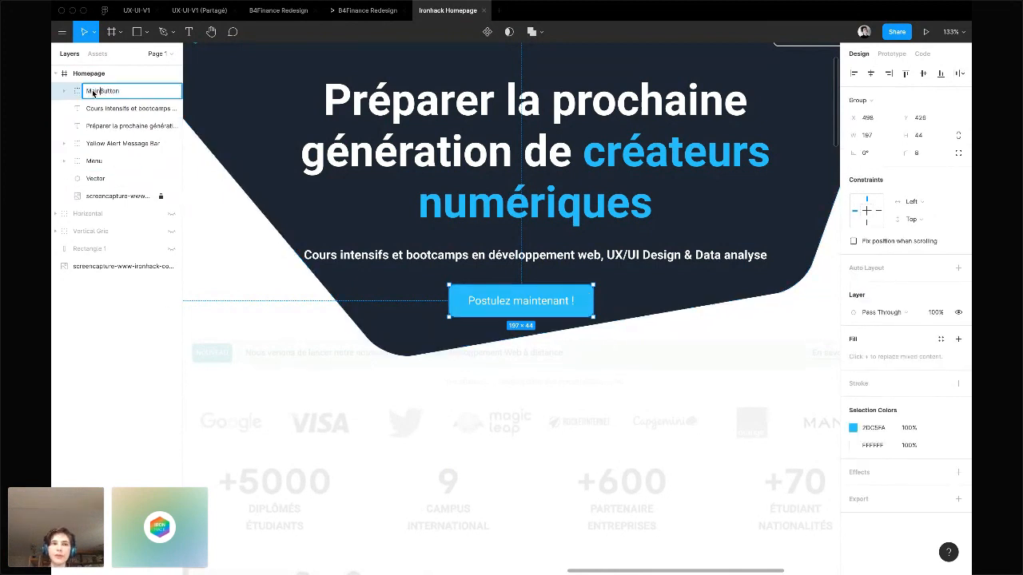
left_click(458, 415)
Switch to the Crowdcast event page in the browser and read the attendees' latest chat messages
key("ctrl+Right")
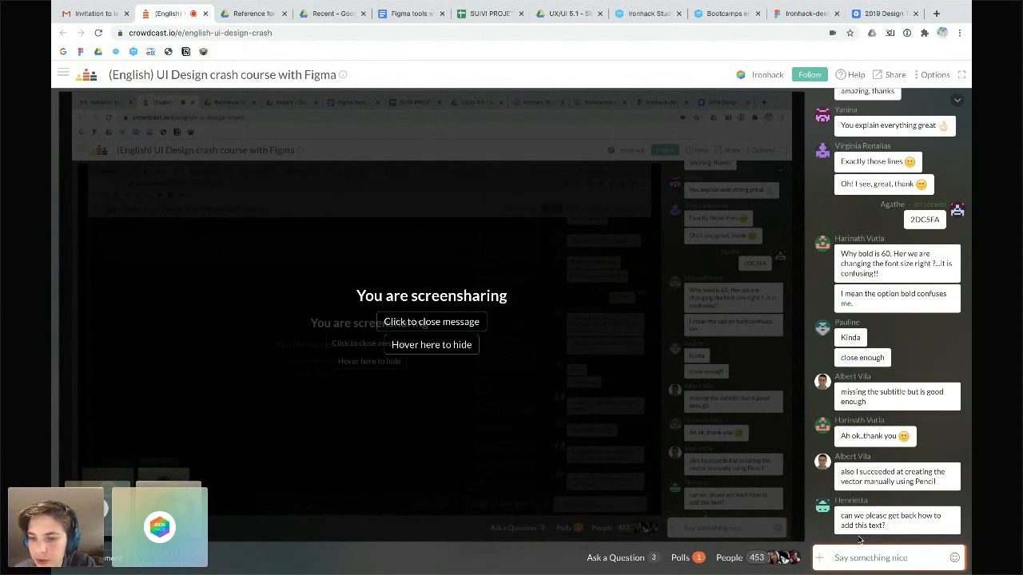
mouse_move(642, 393)
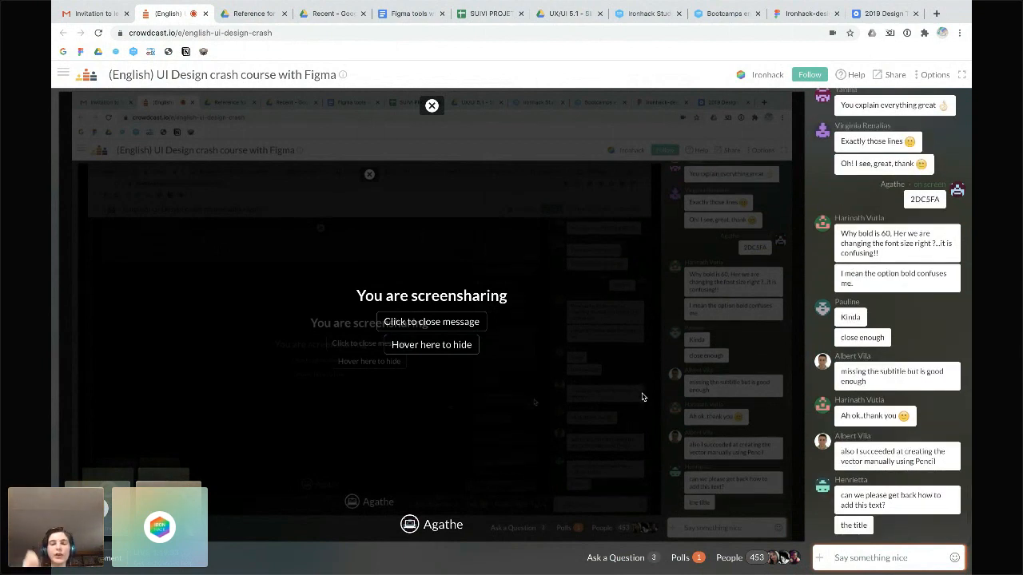
key("super+Tab")
scroll(560, 160, "up", 1)
scroll(558, 160, "down", 5)
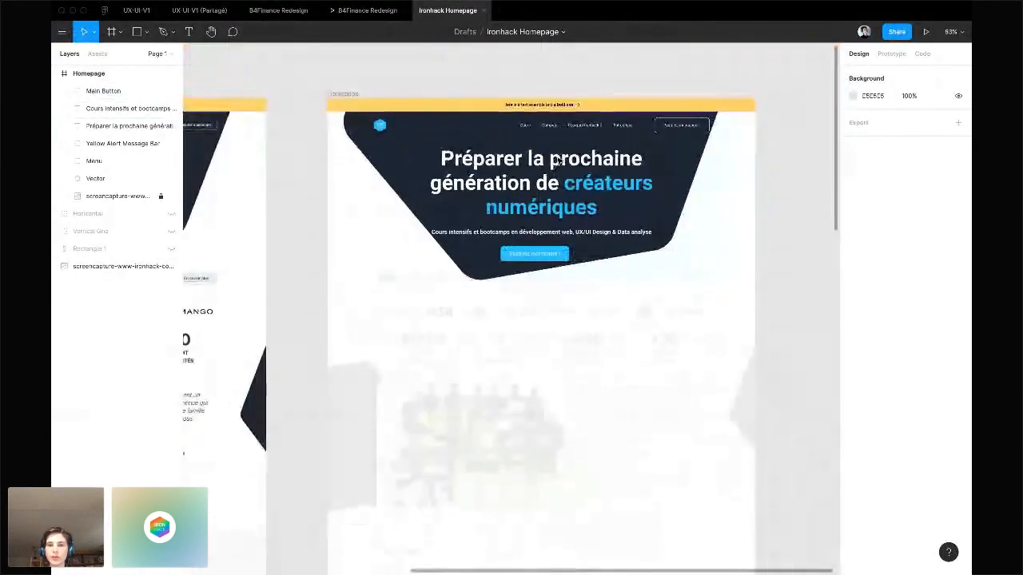
left_click(537, 160)
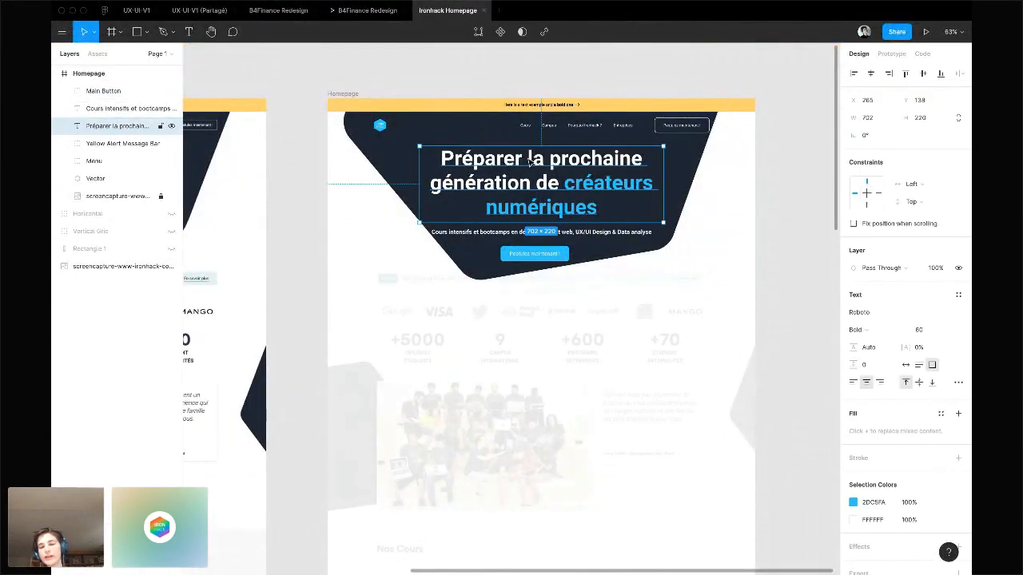
double_click(529, 161)
key("ctrl+a")
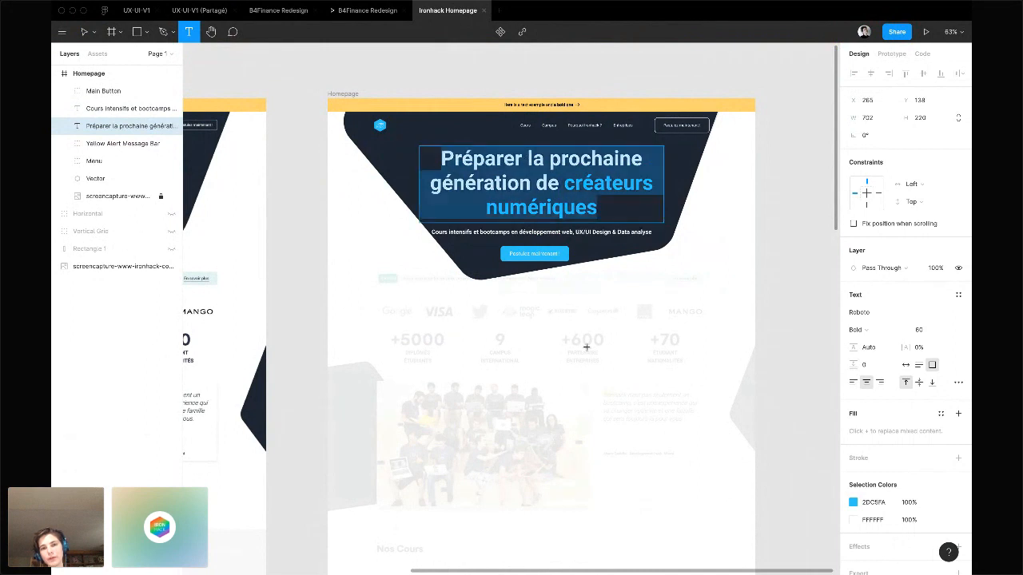
type("t")
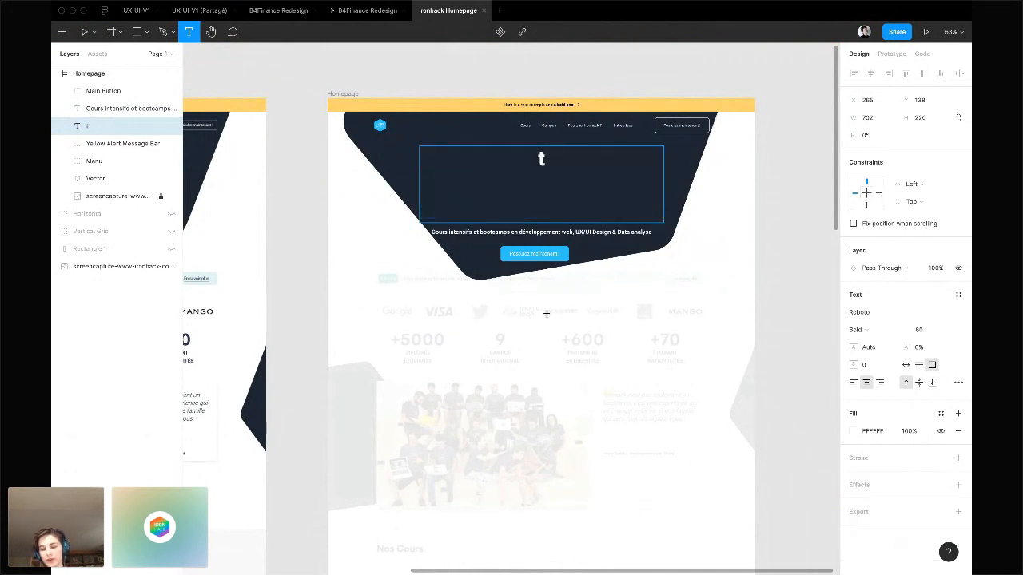
key("ctrl+z")
key("Escape")
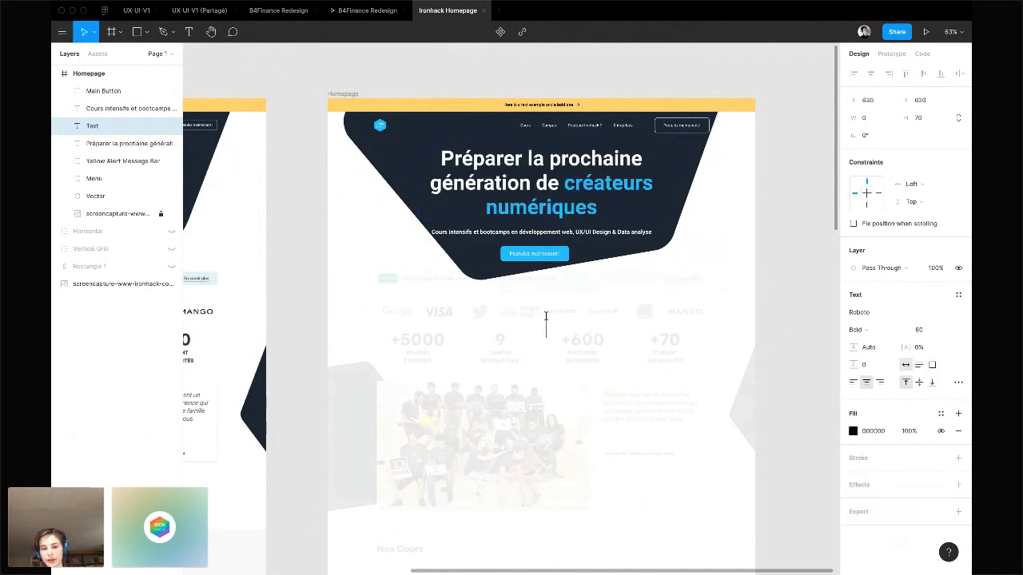
key("super+z")
left_click(832, 306)
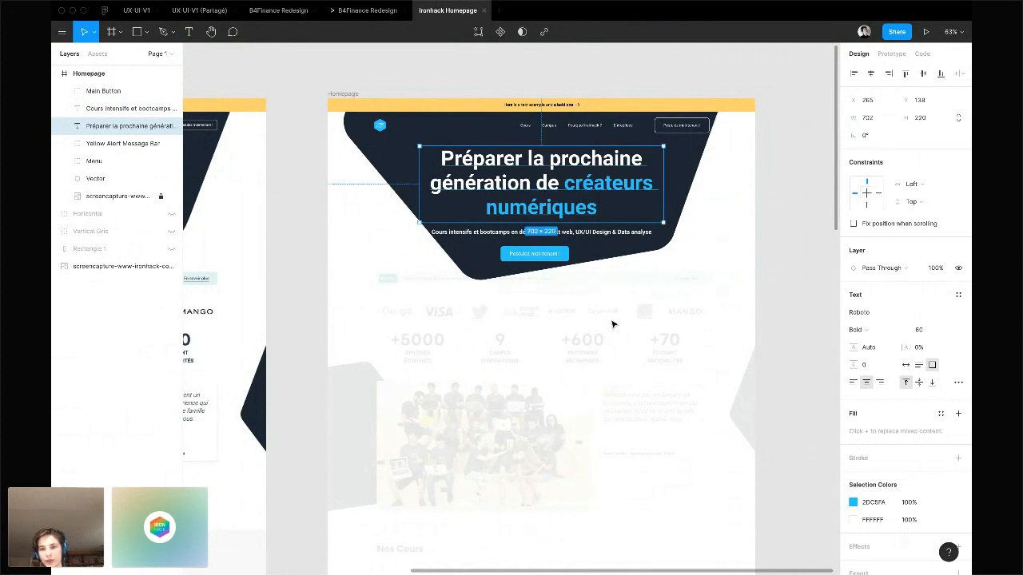
left_click(789, 326)
Draw a text box of about 672 × 350 px below the navy hexagon, containing "Type your text here"
key("t")
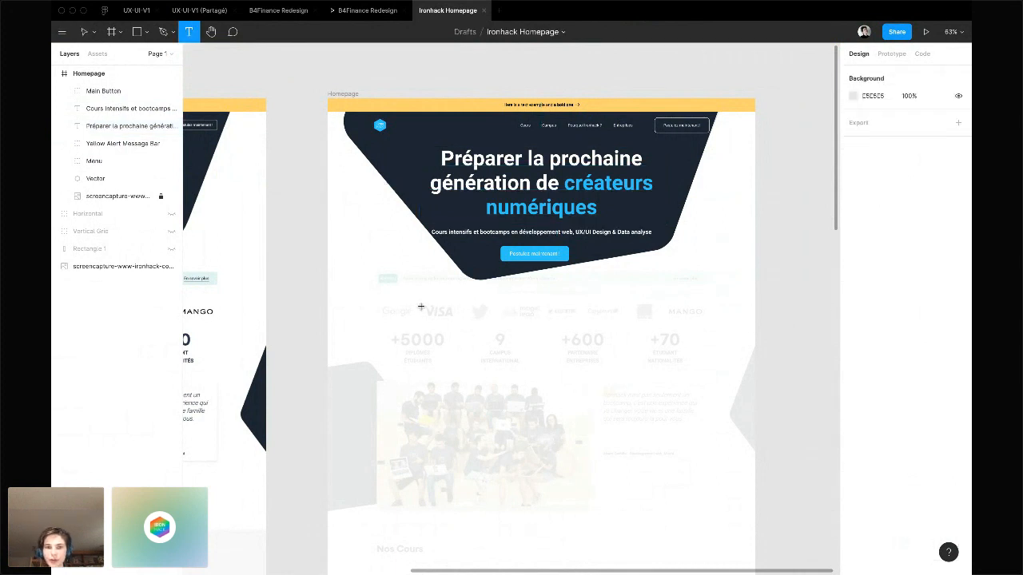
left_click_drag(421, 306, 655, 429)
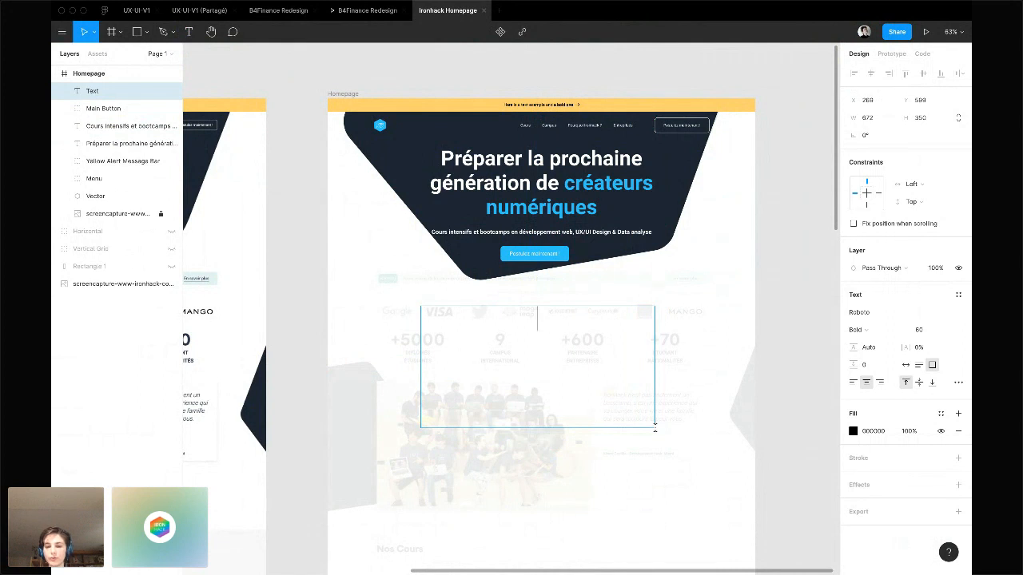
type("Typ")
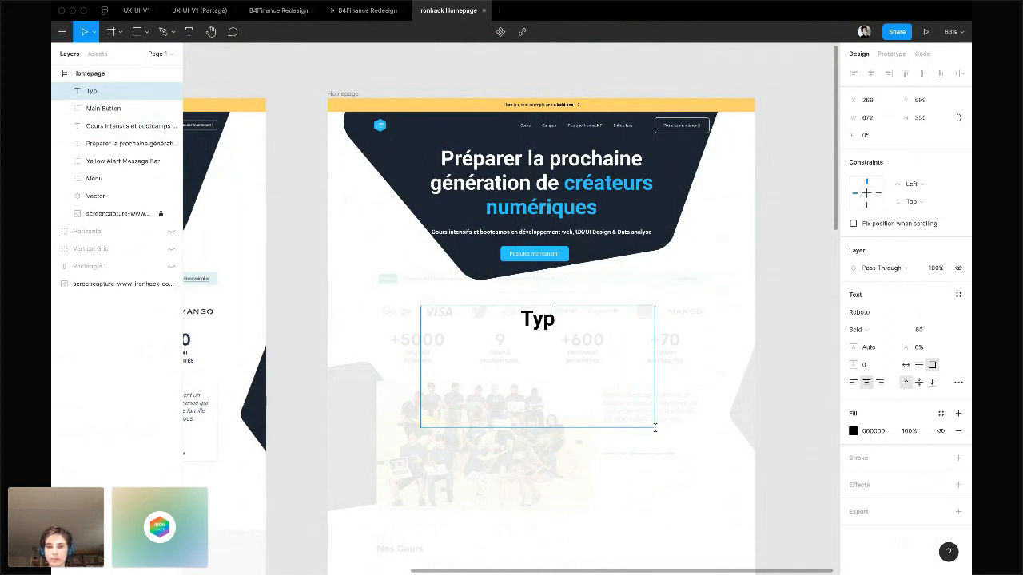
type("e you")
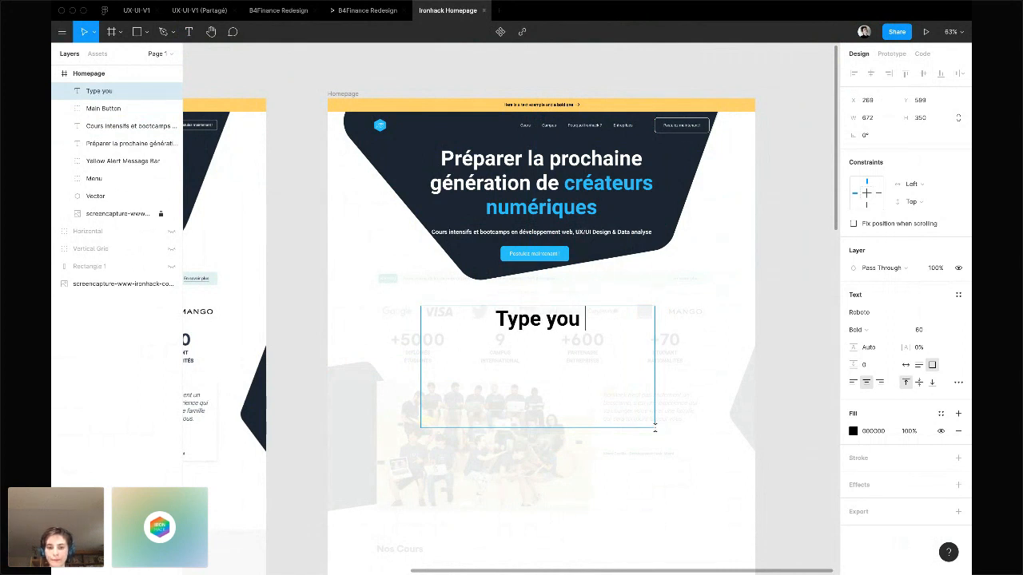
type("r text here")
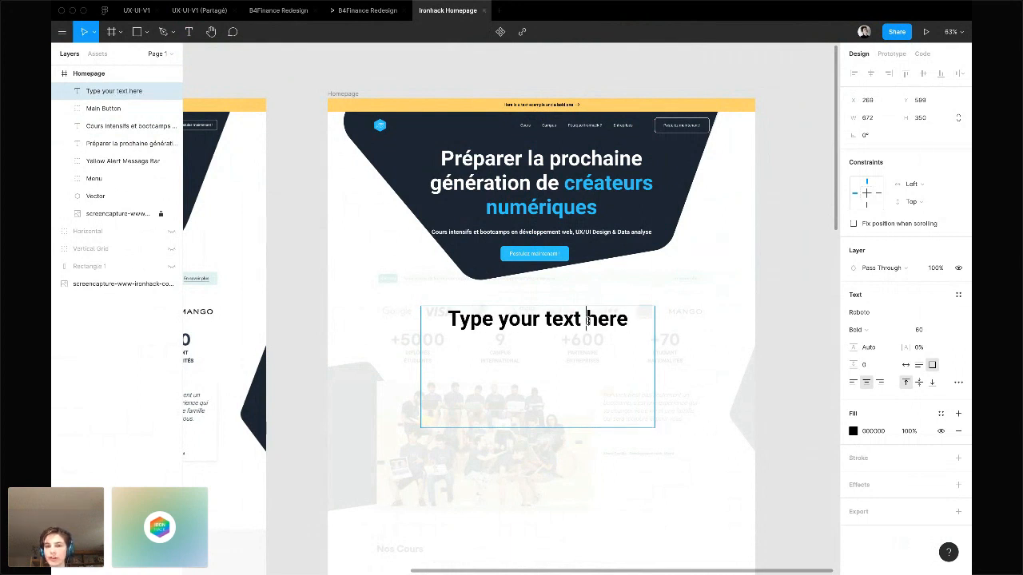
Recolour only the word "here" in the sample text to a dark red
key("super+a")
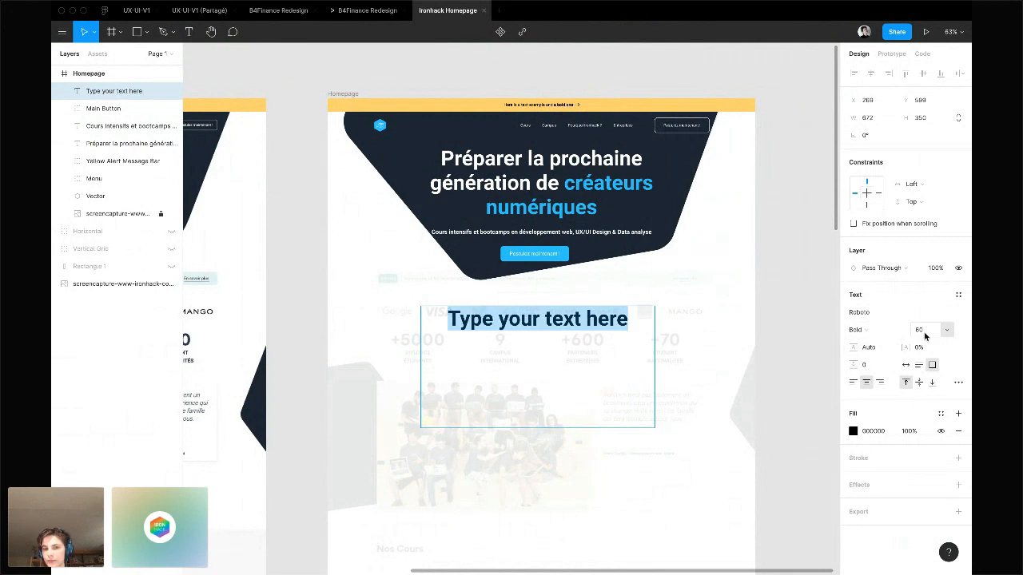
left_click(762, 351)
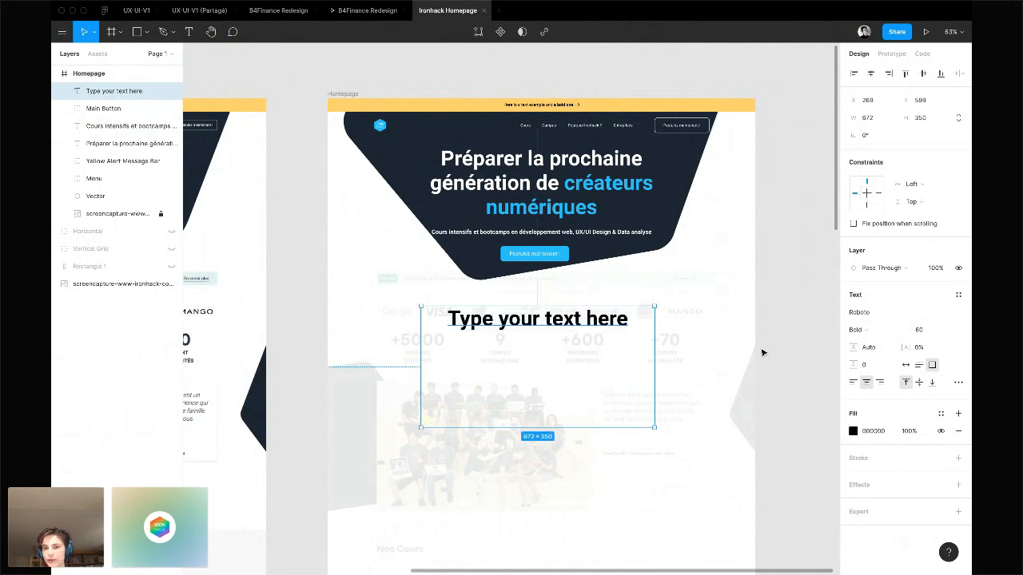
double_click(584, 319)
left_click(587, 317)
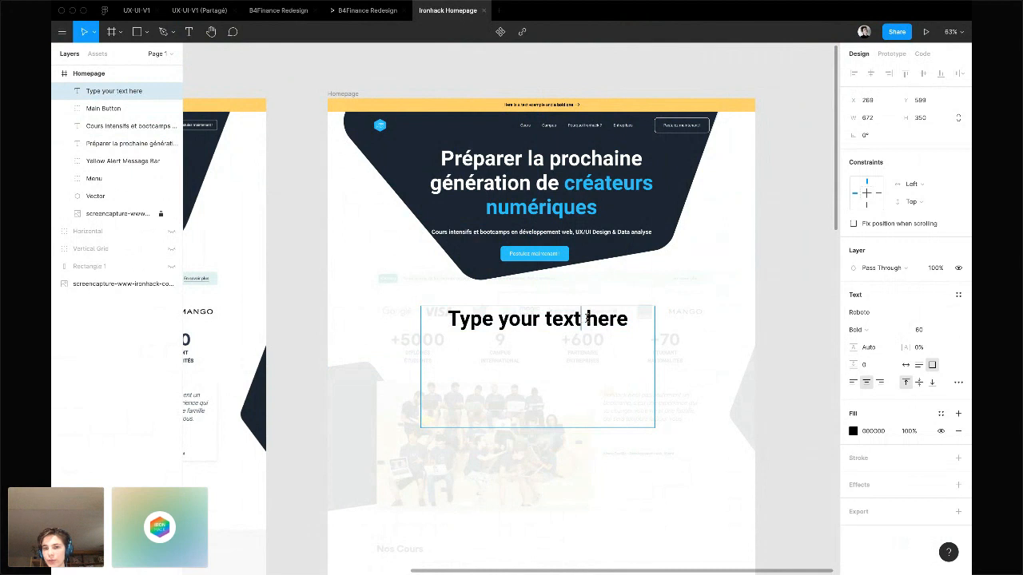
left_click_drag(581, 319, 631, 319)
left_click(852, 431)
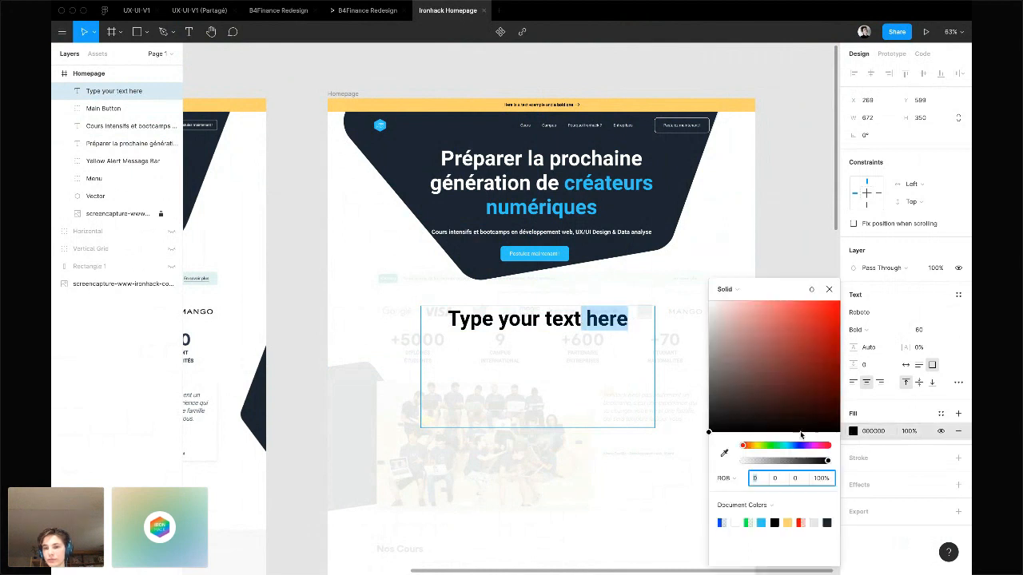
left_click(804, 348)
key("Escape")
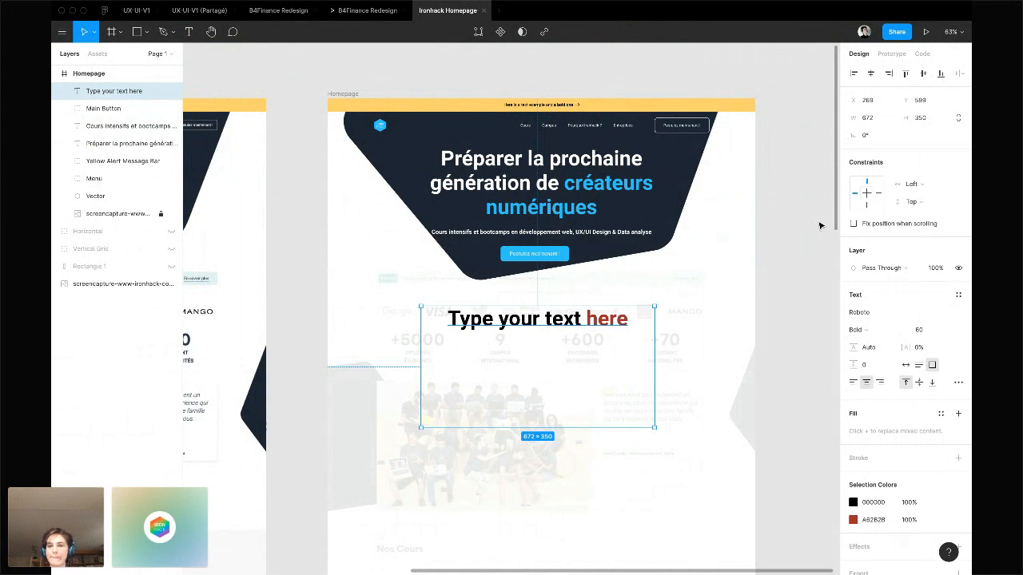
Move the sample text box slightly up and right, and remove it by clearing all its text
left_click_drag(529, 319, 565, 311)
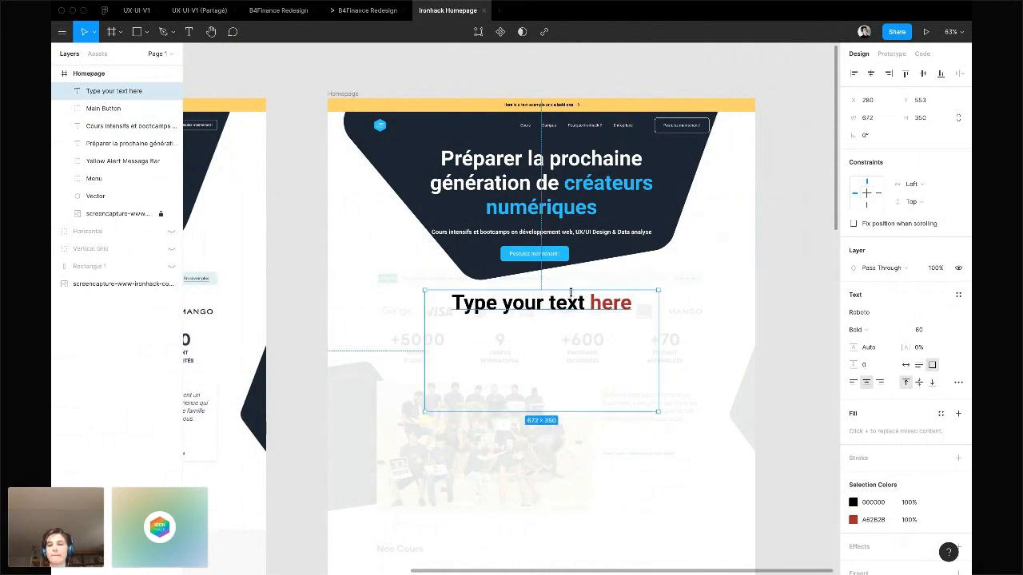
key("Return")
key("BackSpace")
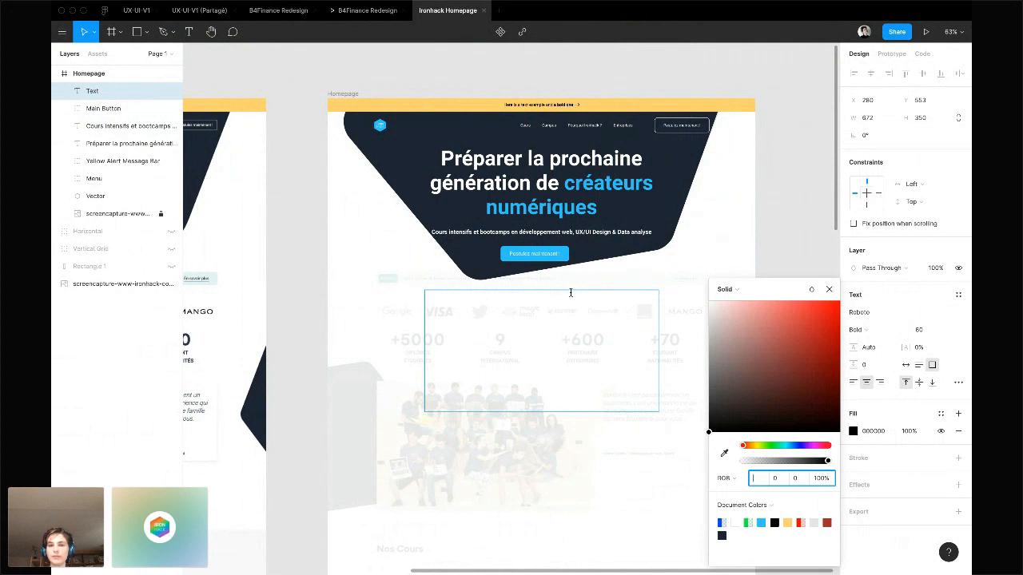
left_click(829, 289)
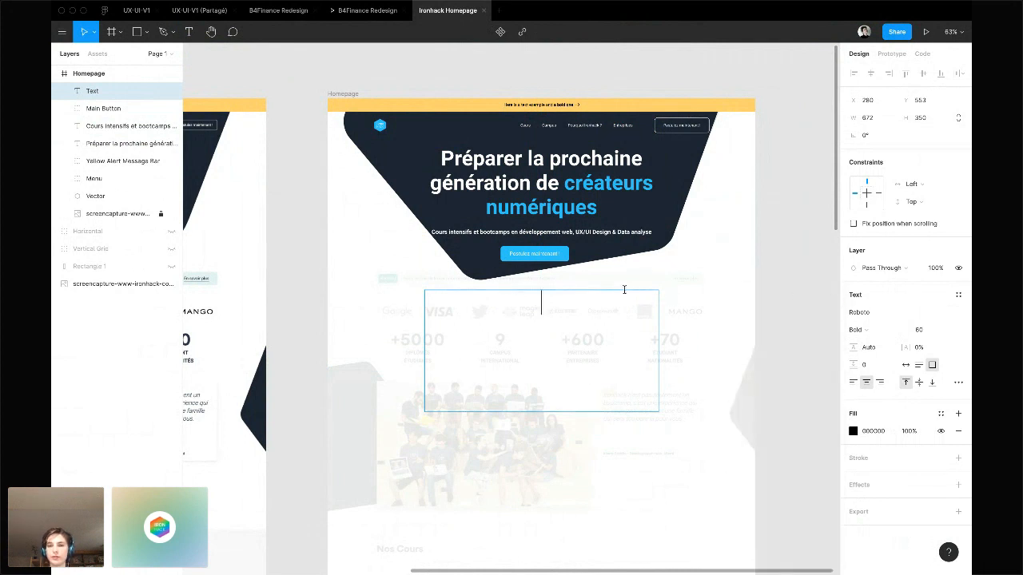
left_click(674, 319)
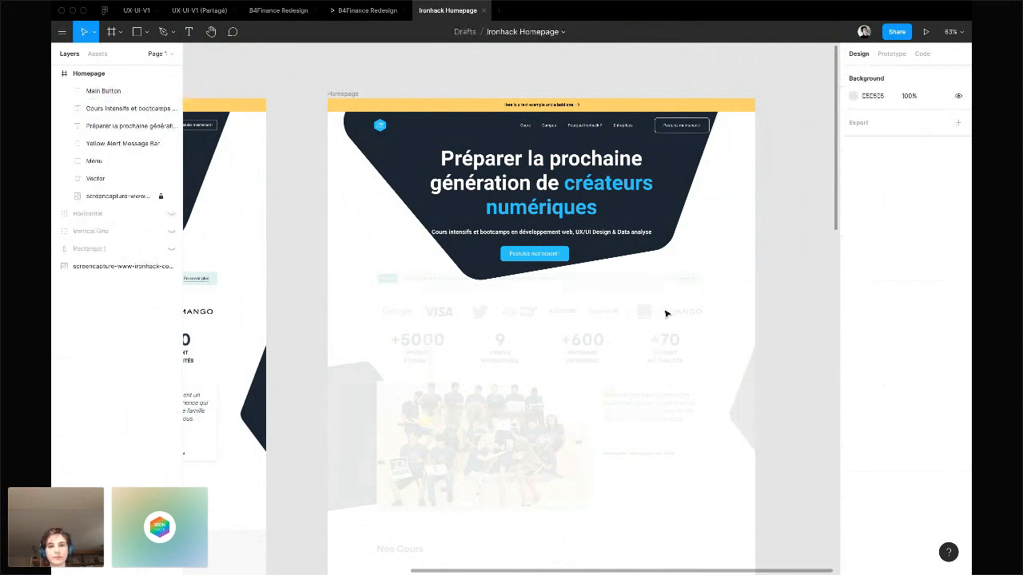
scroll(666, 313, "up", 3)
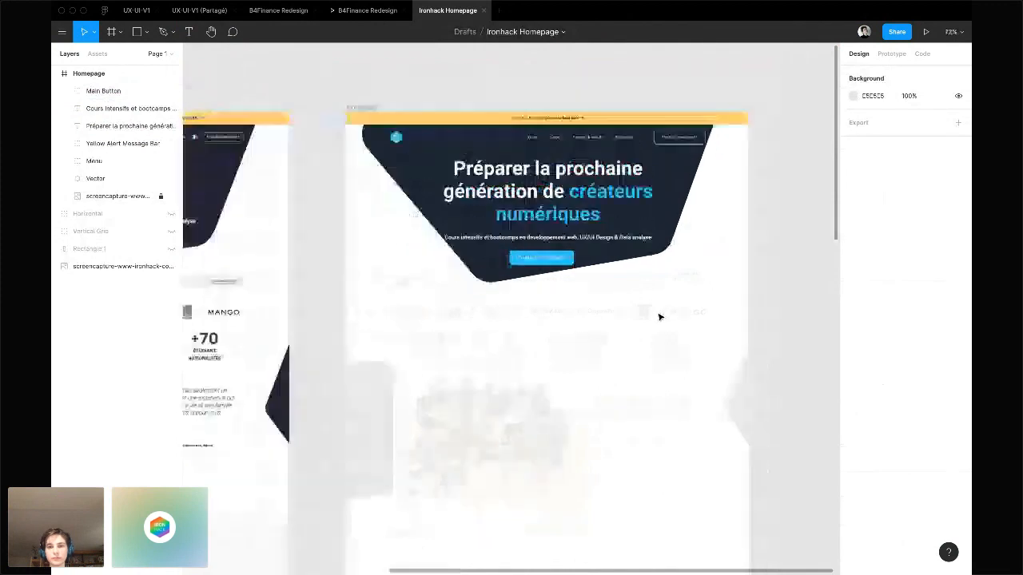
scroll(660, 317, "down", 4)
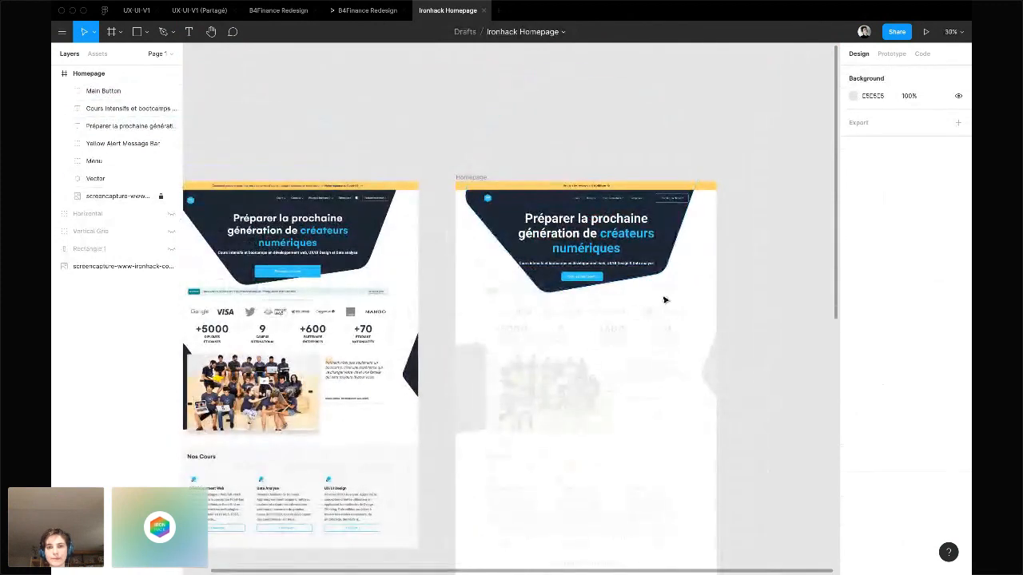
scroll(664, 300, "down", 1)
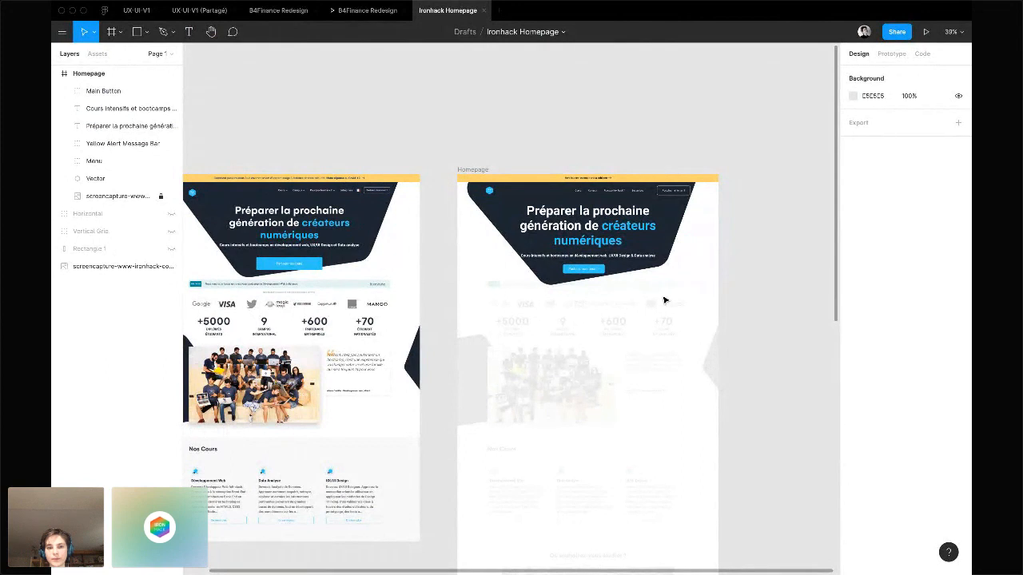
scroll(664, 300, "up", 5)
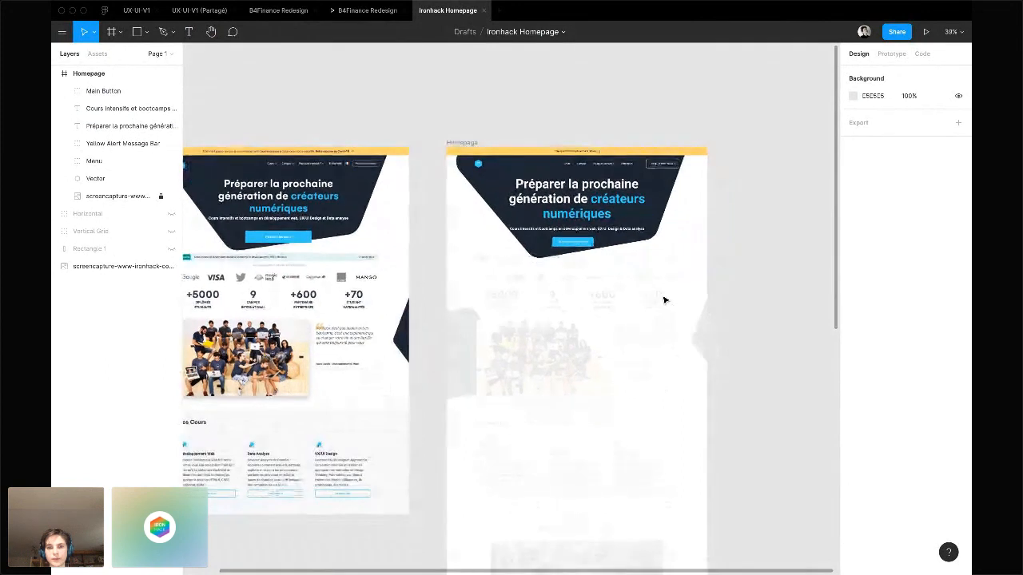
Read the new attendee questions in the Crowdcast chat, and return to the Figma homepage design
key("ctrl+Right")
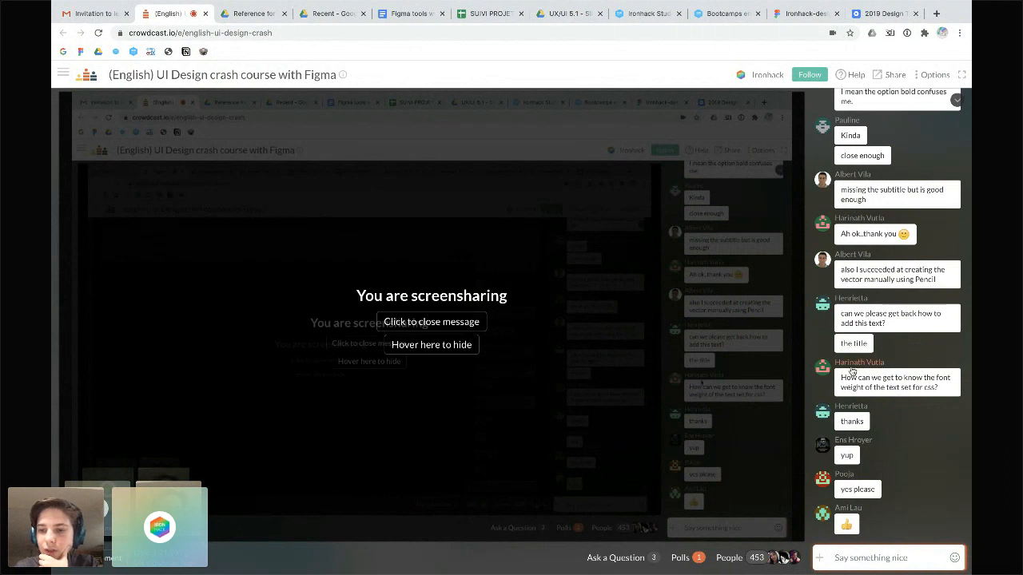
key("super+Tab")
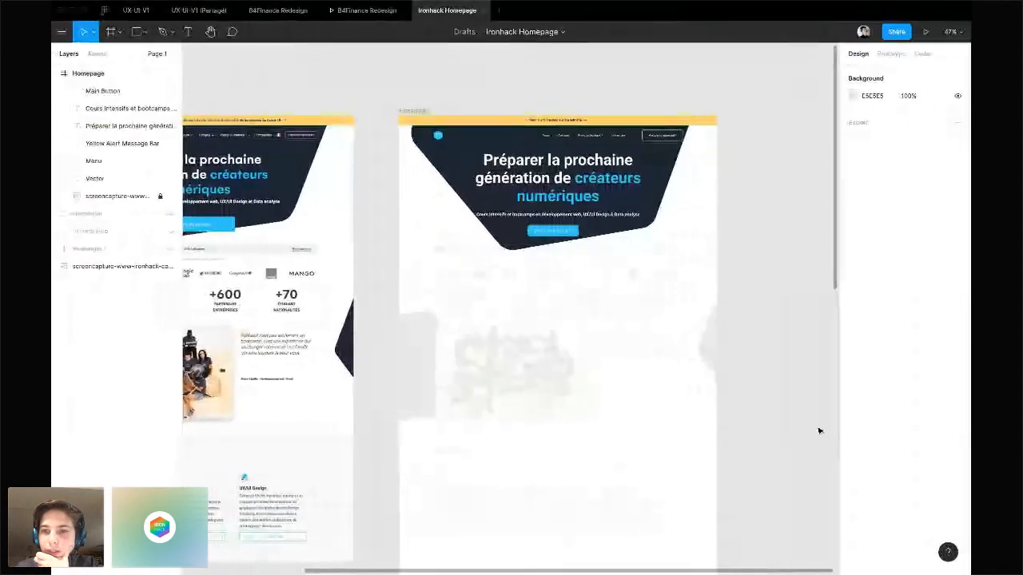
left_click(630, 188)
left_click(721, 208)
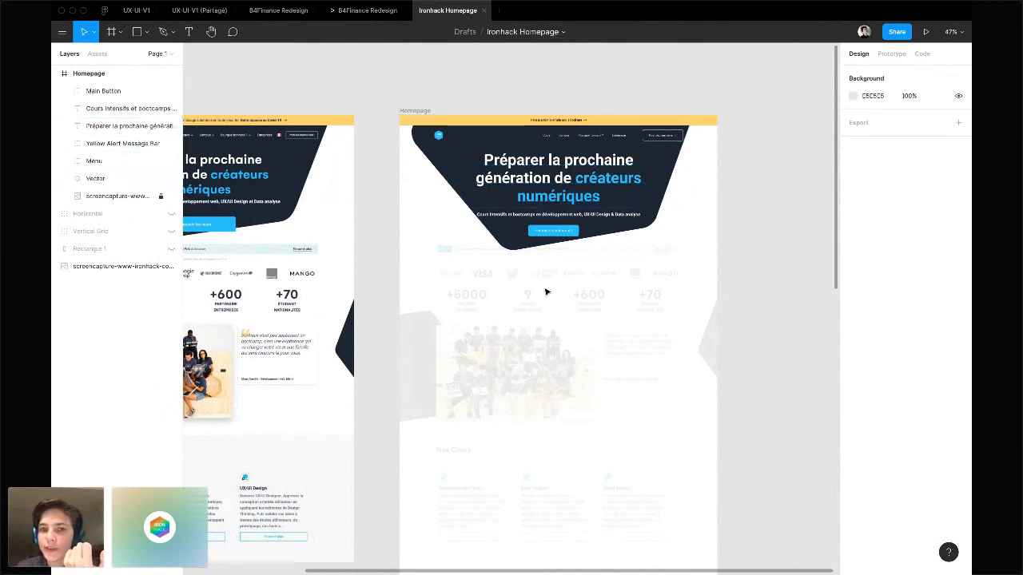
Inspect the hero title's generated CSS, highlighting its position and size properties before reading the font properties
left_click(923, 54)
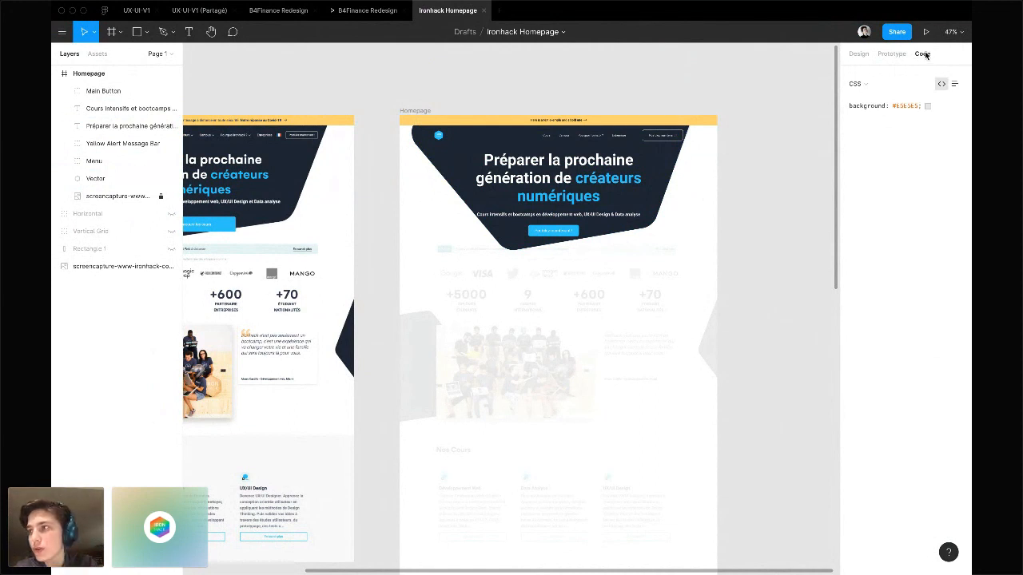
left_click(617, 181)
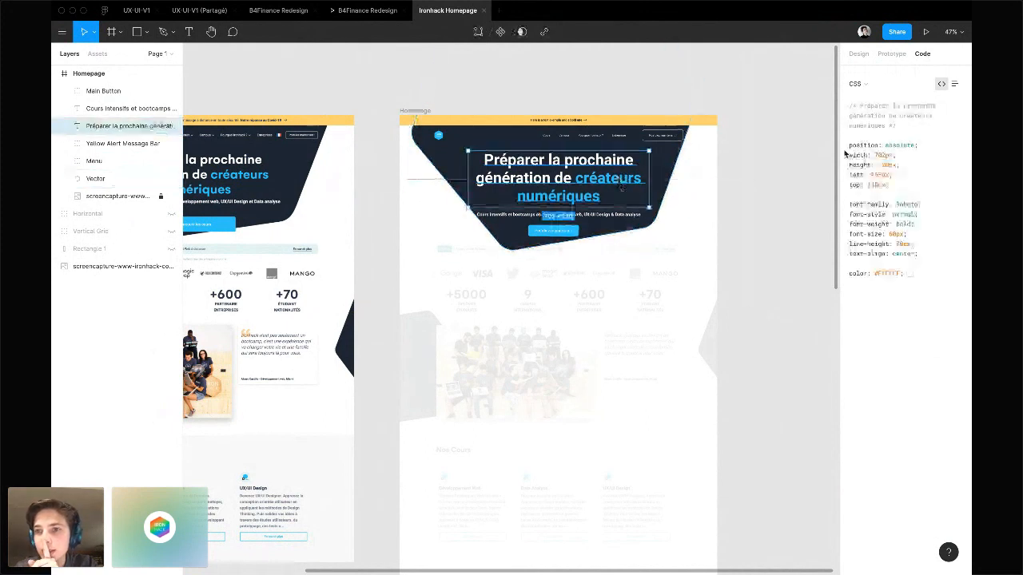
left_click(900, 89)
left_click(874, 105)
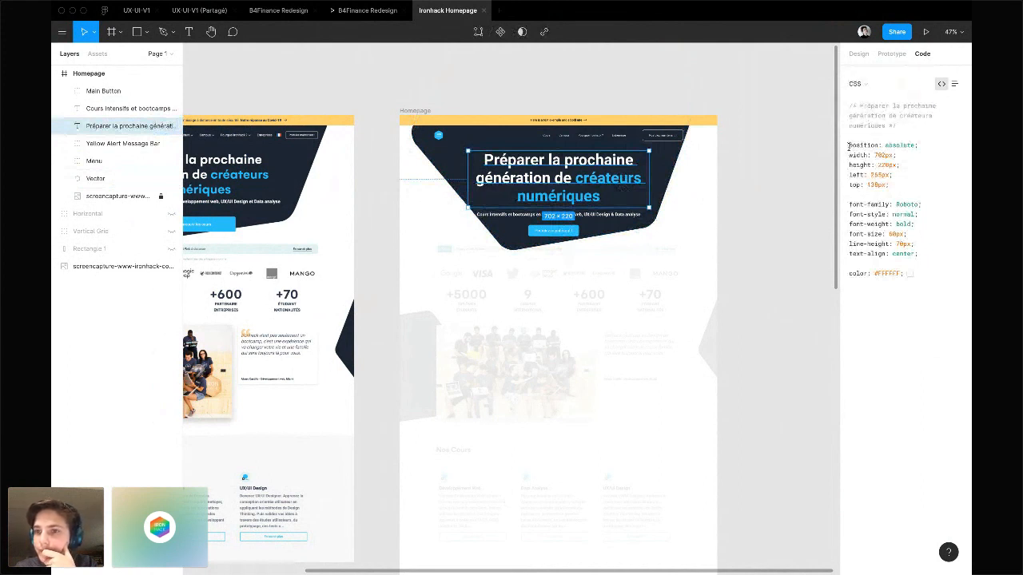
left_click_drag(849, 147, 894, 185)
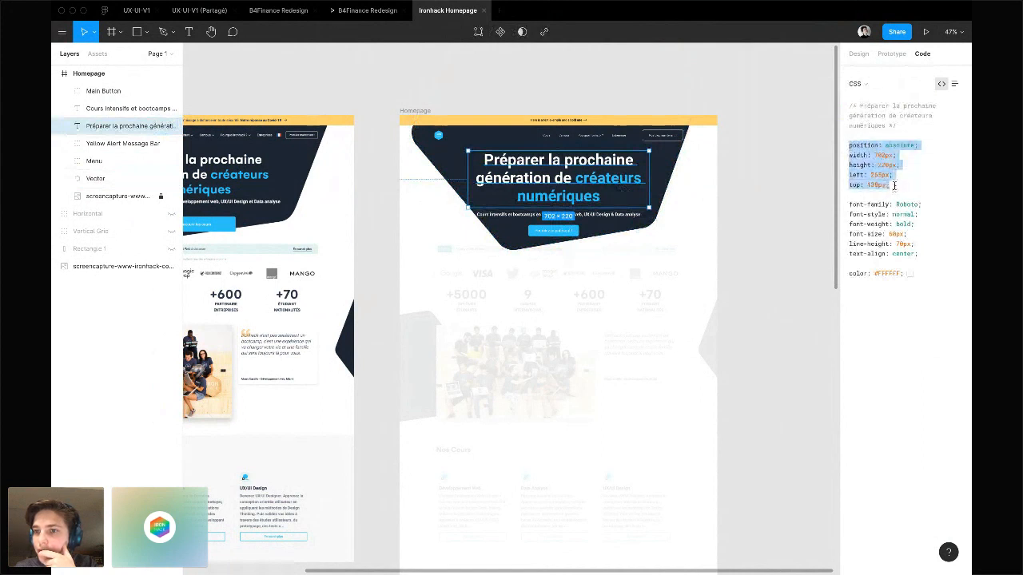
left_click(900, 205)
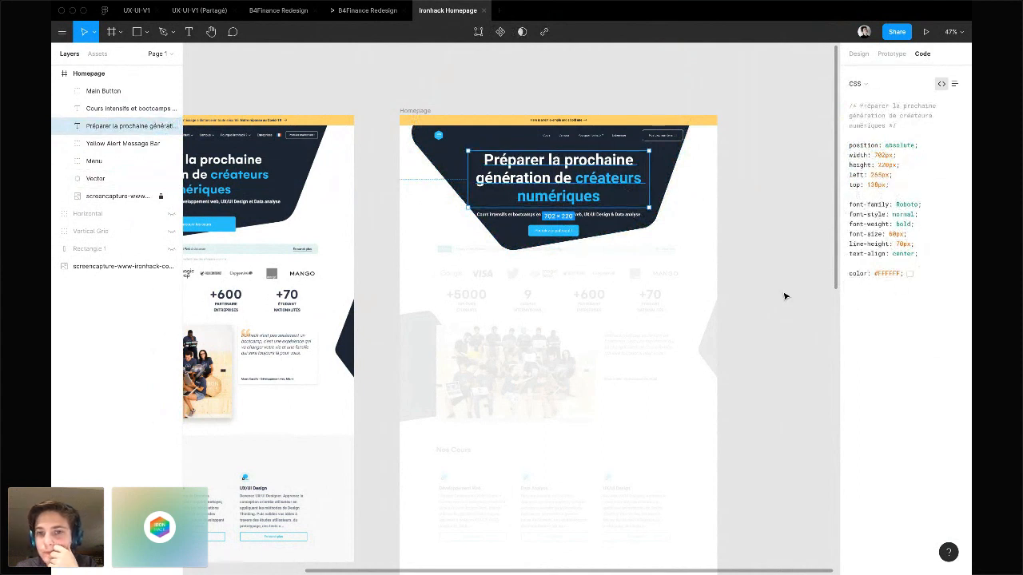
Check the Crowdcast chat for the latest questions, then return to the Figma file's design properties with nothing selected
key("ctrl+Right")
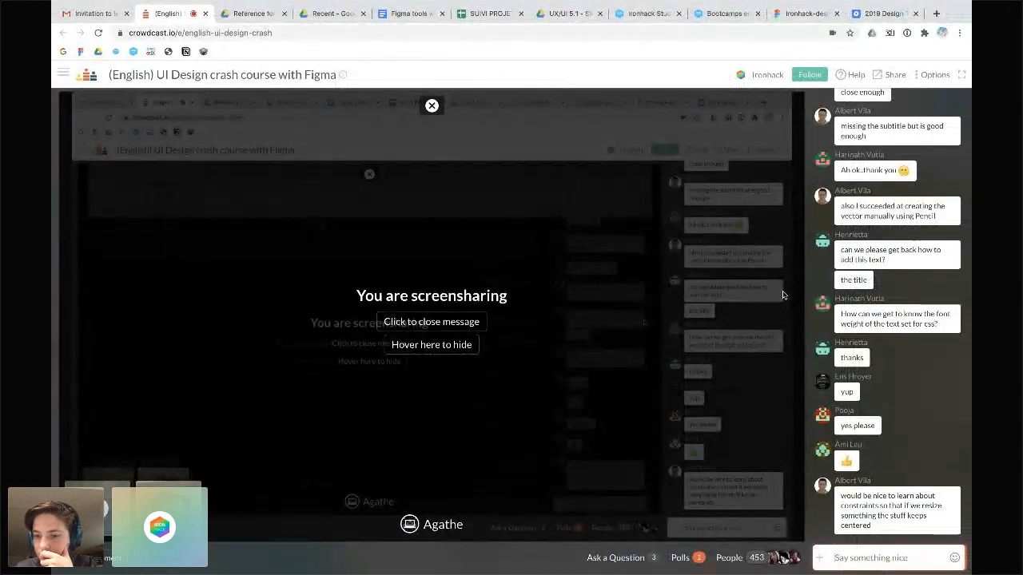
key("ctrl+Left")
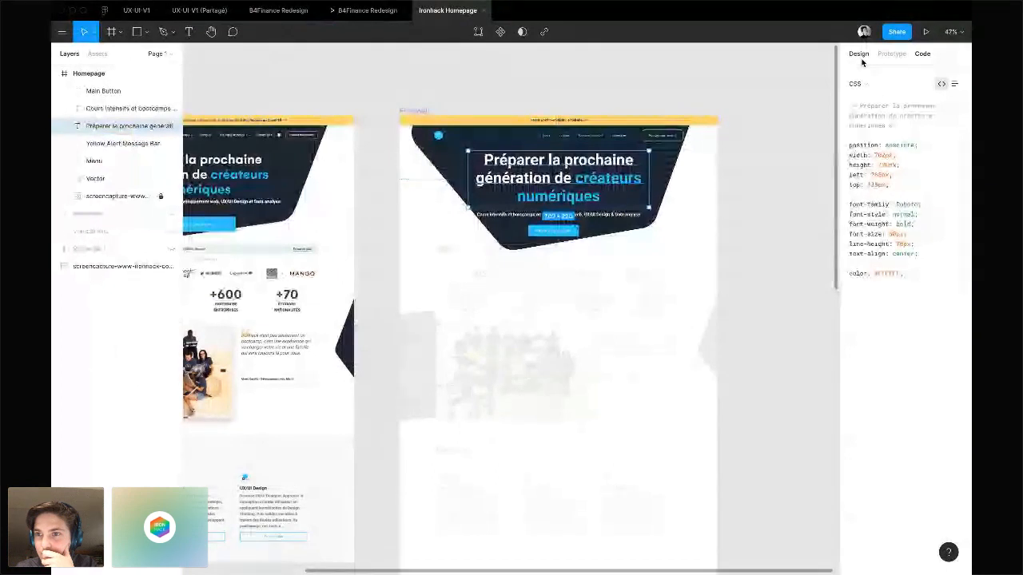
left_click(776, 209)
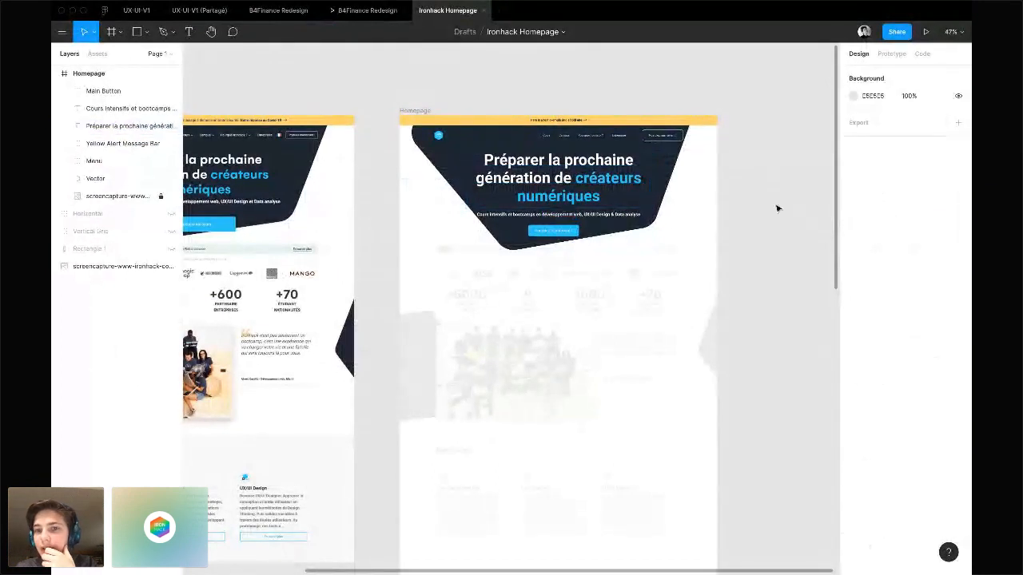
Set the horizontal constraint of both the hero title and its subtitle to Left & Right
left_click(609, 184)
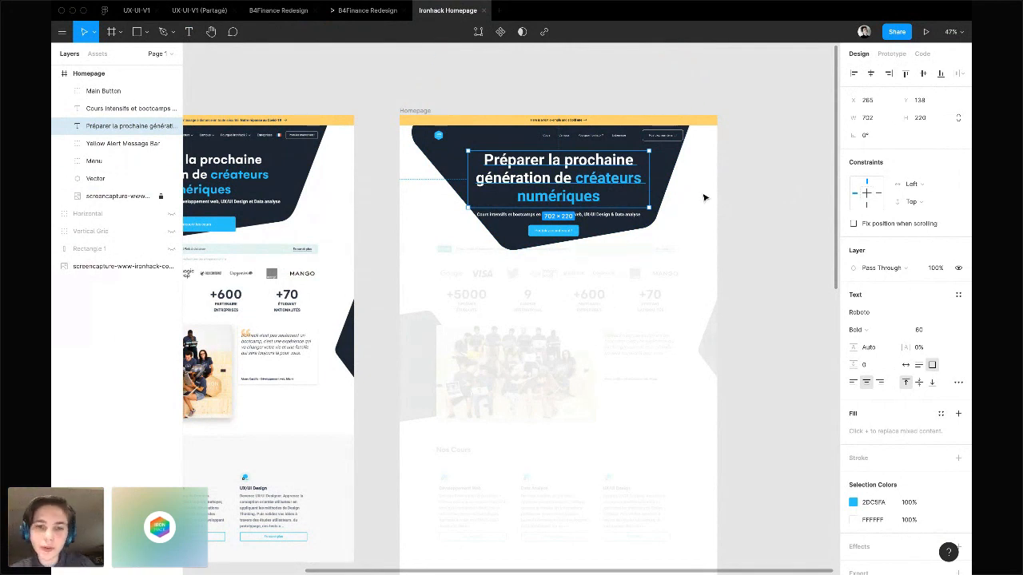
left_click(632, 223, "shift")
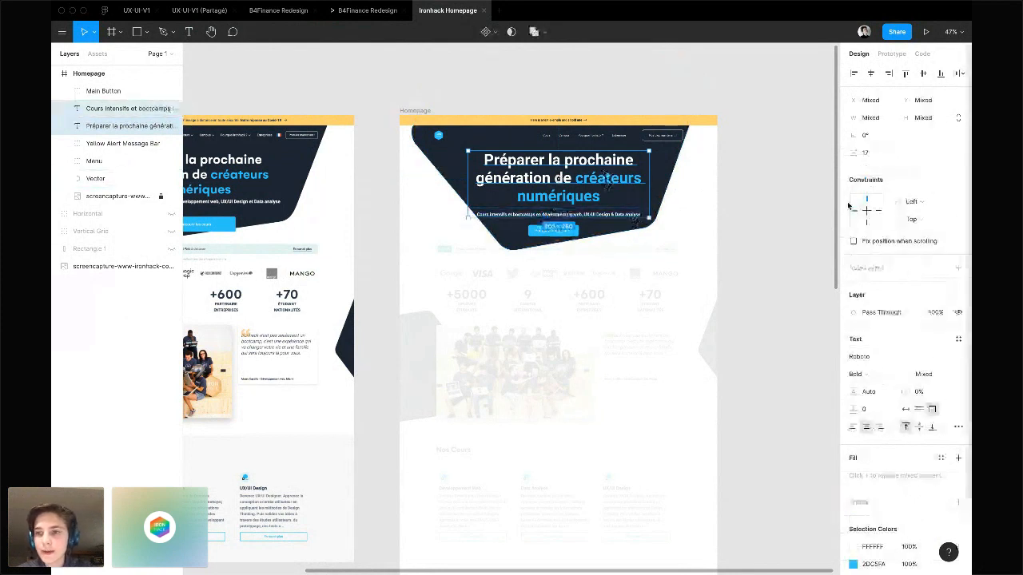
left_click(880, 213)
left_click(913, 201)
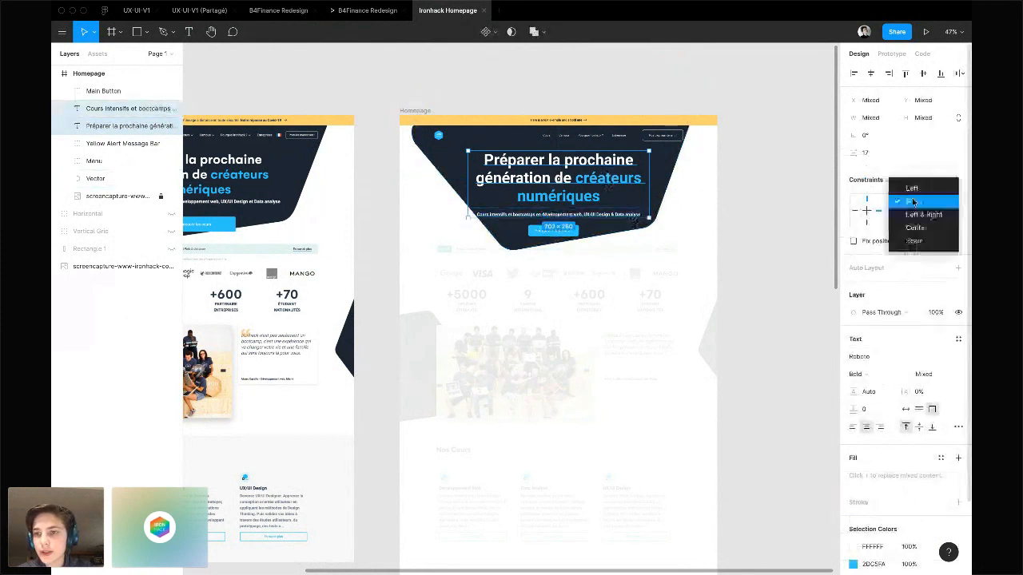
left_click(919, 214)
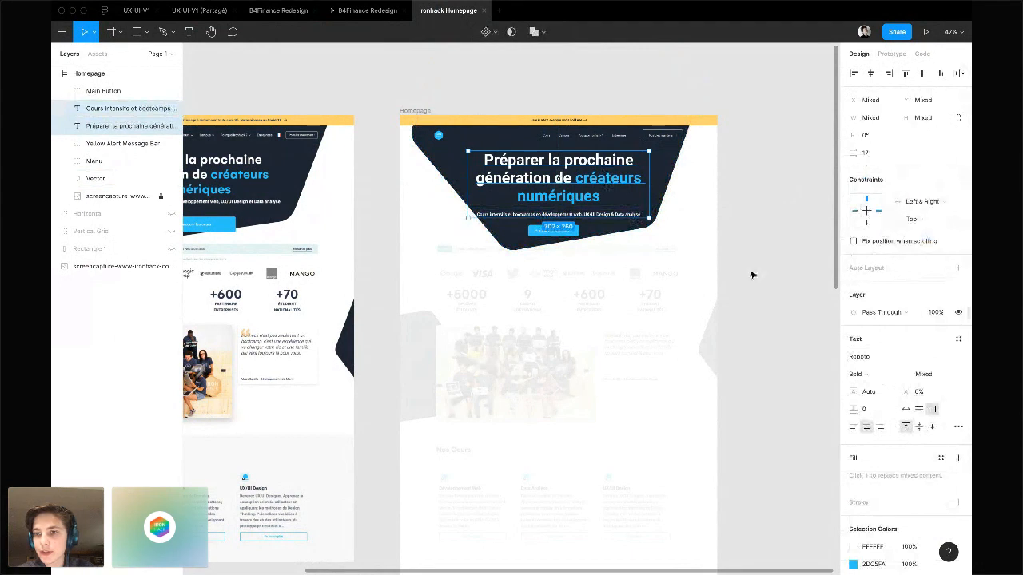
left_click(919, 201)
left_click(931, 213)
left_click(769, 273)
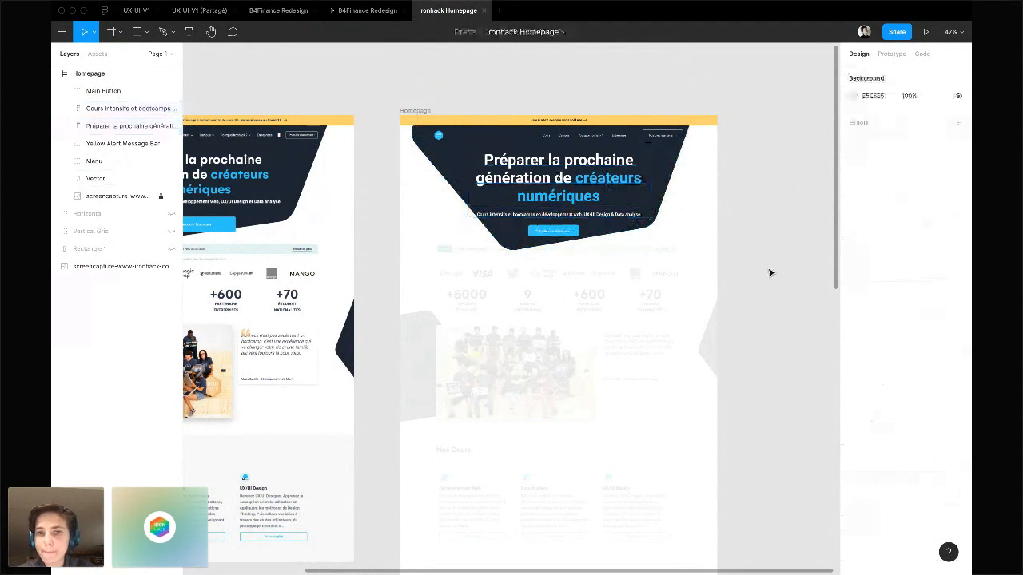
Try to widen the Homepage frame slightly from its right edge to test the text constraints
left_click(408, 109)
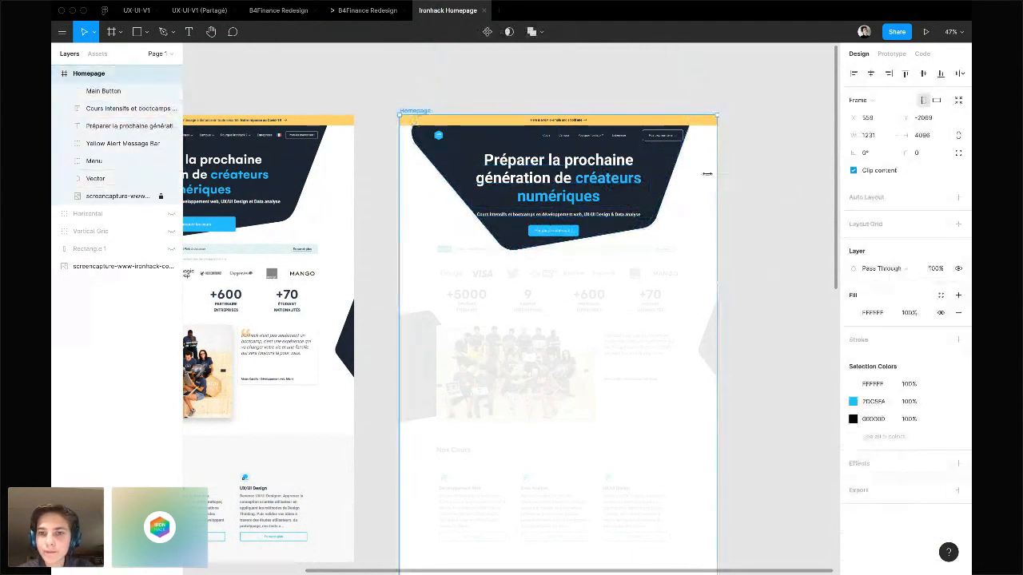
left_click_drag(718, 177, 743, 187)
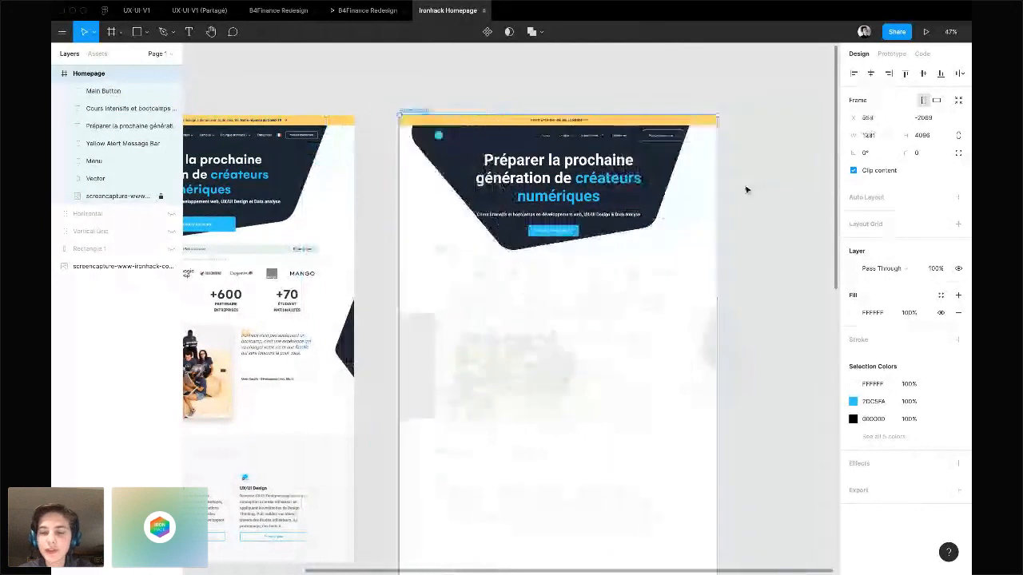
left_click(740, 171)
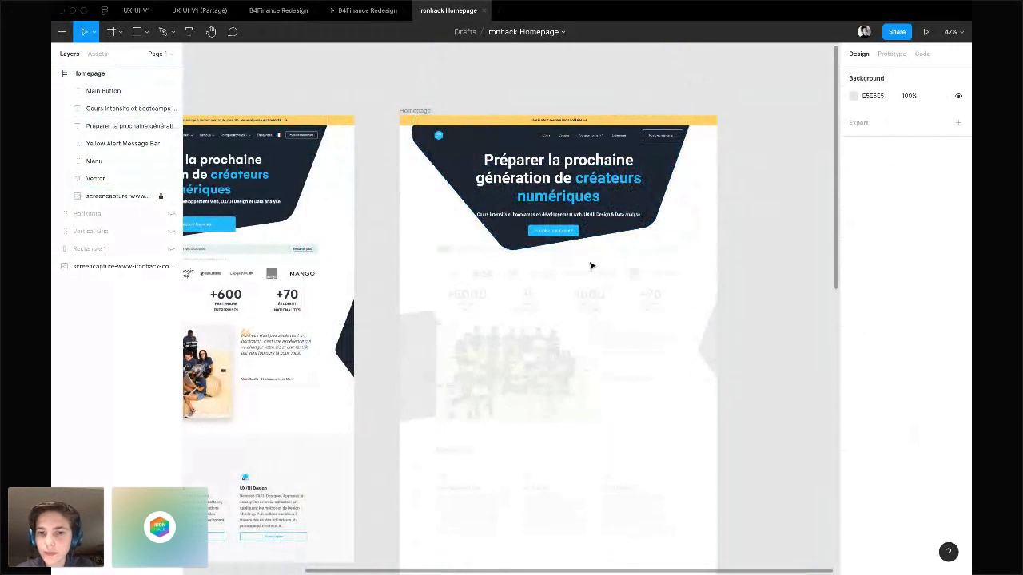
Draw a rectangle of about 977 × 49 px across the Homepage frame at the lower tip of the navy hexagon
scroll(592, 265, "up", 5)
scroll(451, 261, "down", 2)
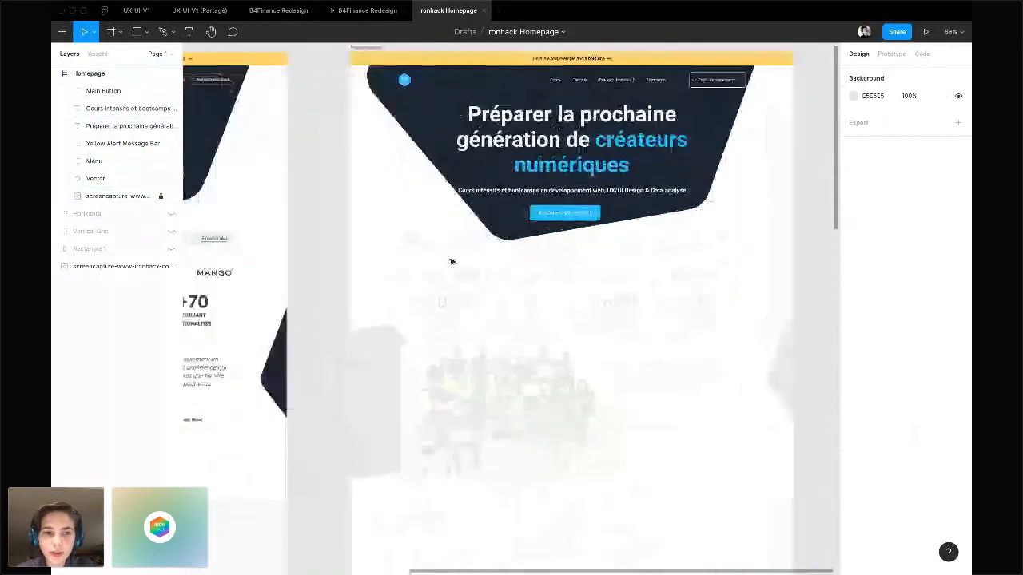
scroll(451, 261, "left", 5)
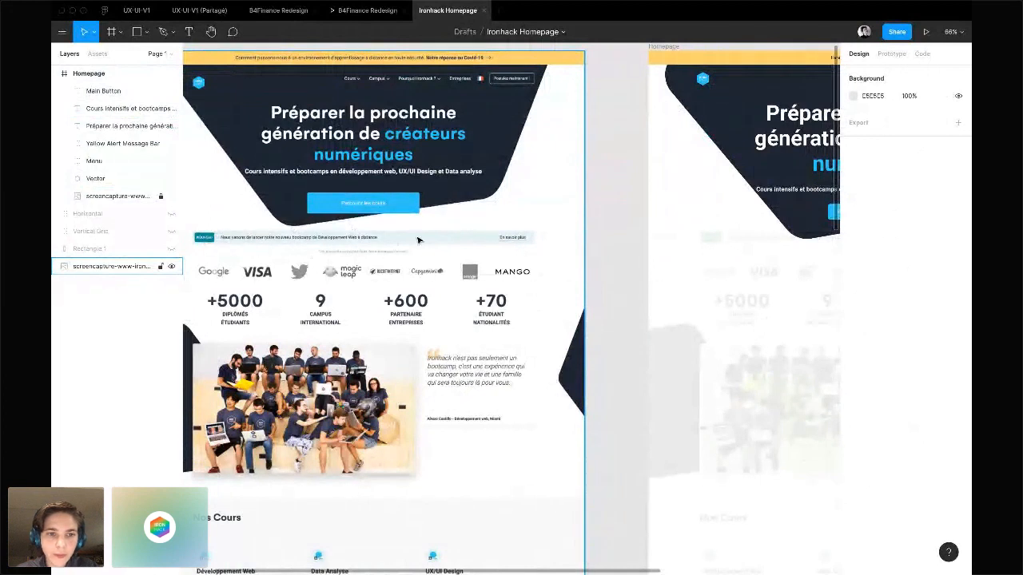
scroll(418, 240, "right", 3)
scroll(418, 240, "down", 5)
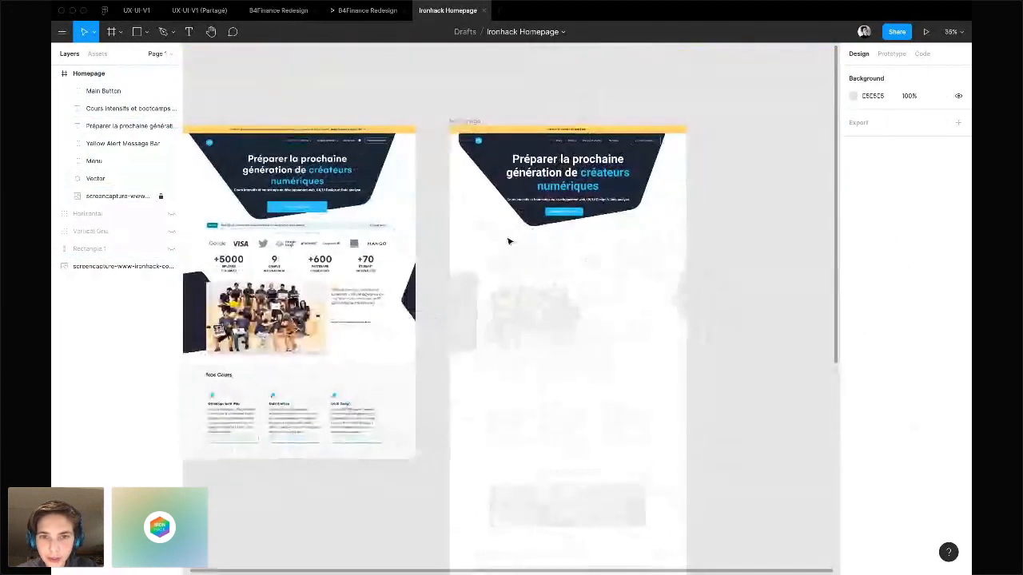
key("r")
left_click_drag(472, 222, 661, 232)
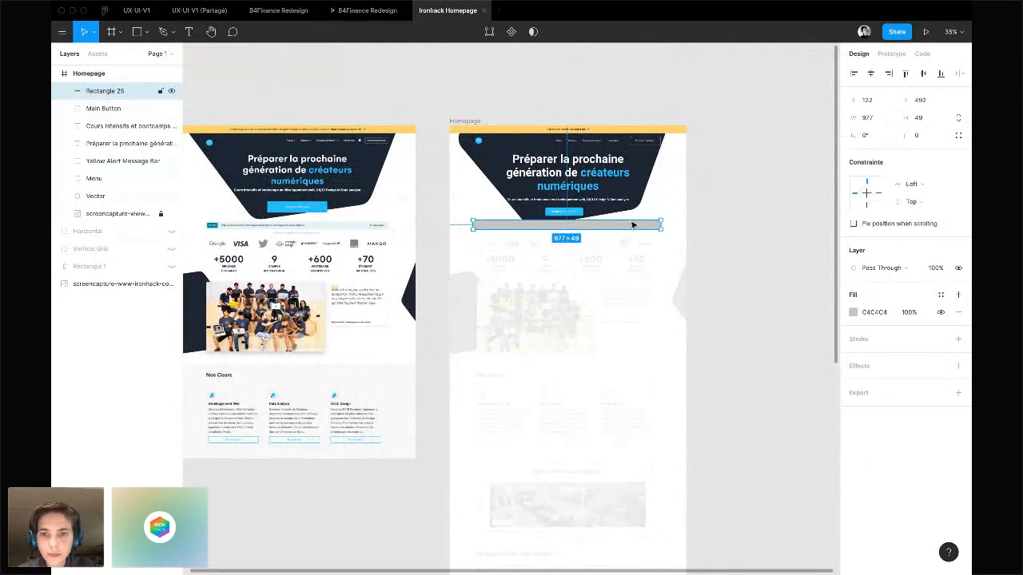
Fill the new rectangle with the pale teal E5F3F5 sampled from the announcement bar in the reference screenshot
scroll(632, 224, "up", 5)
scroll(632, 224, "left", 3)
scroll(632, 225, "down", 5)
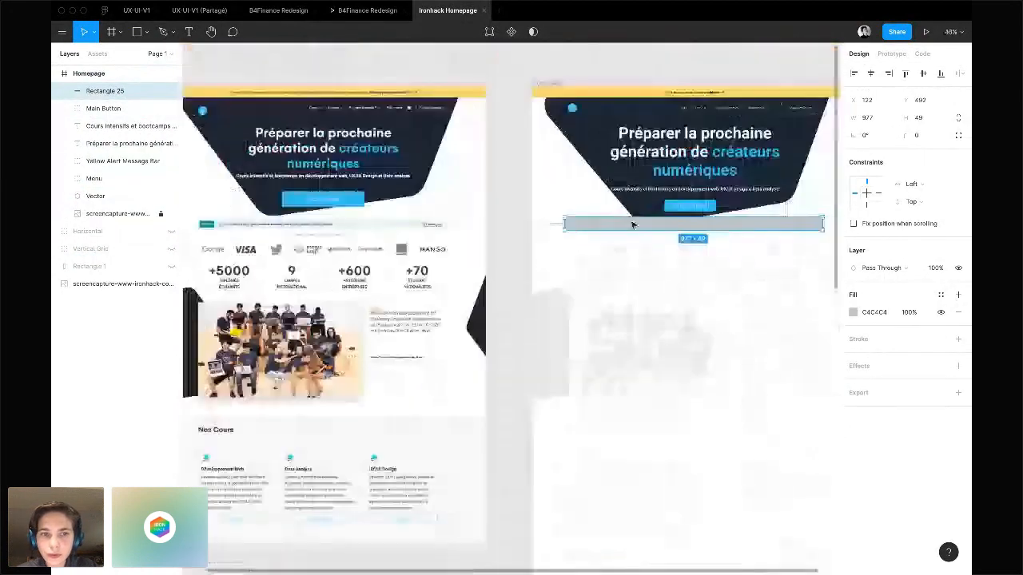
left_click(853, 312)
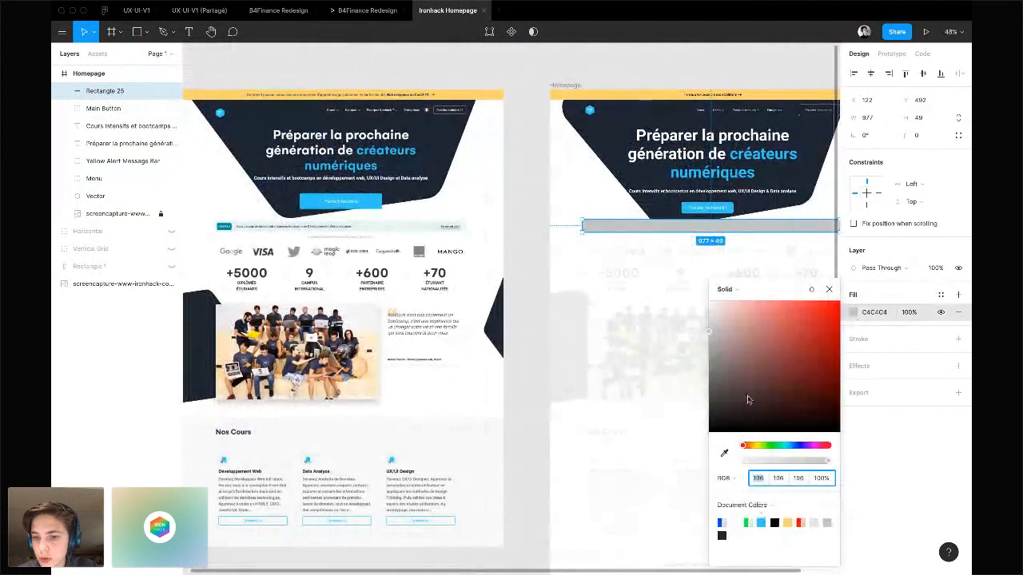
left_click(784, 446)
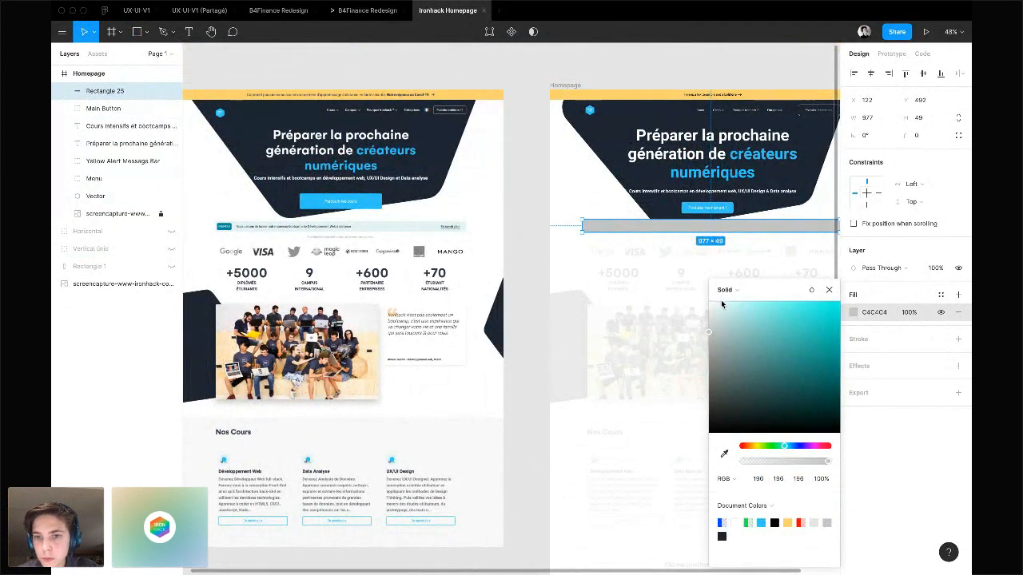
left_click(720, 304)
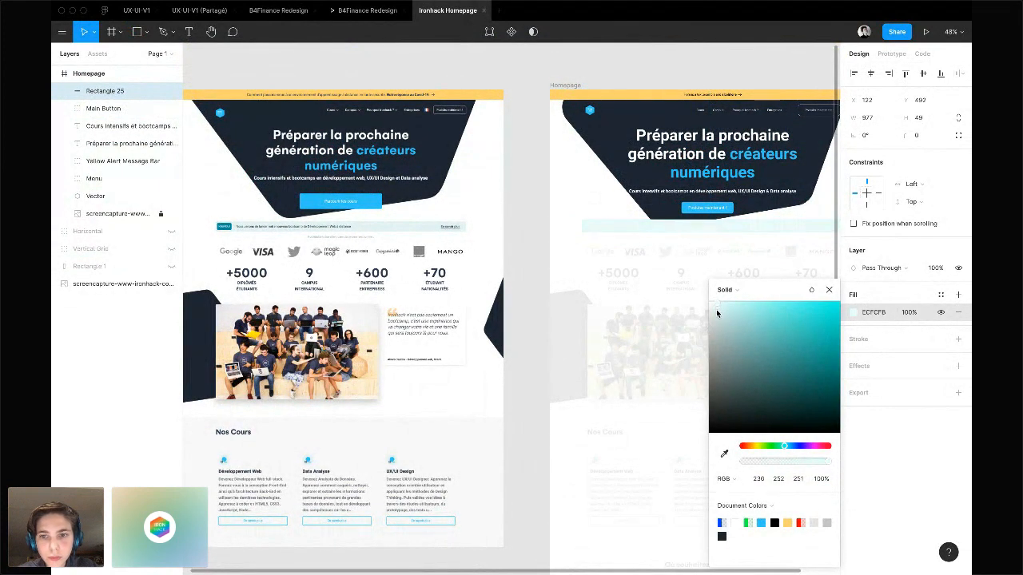
left_click_drag(717, 313, 715, 313)
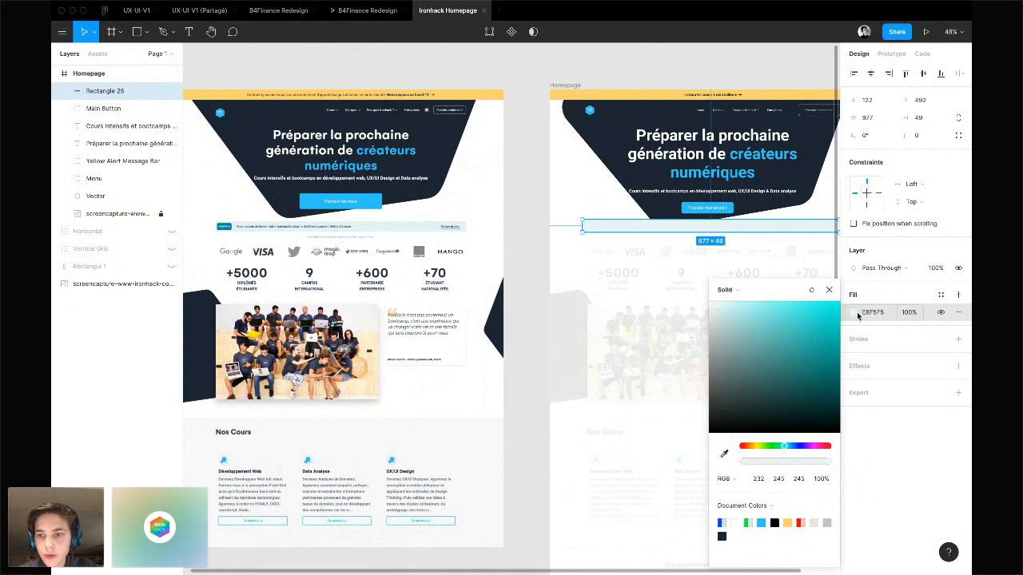
left_click(724, 454)
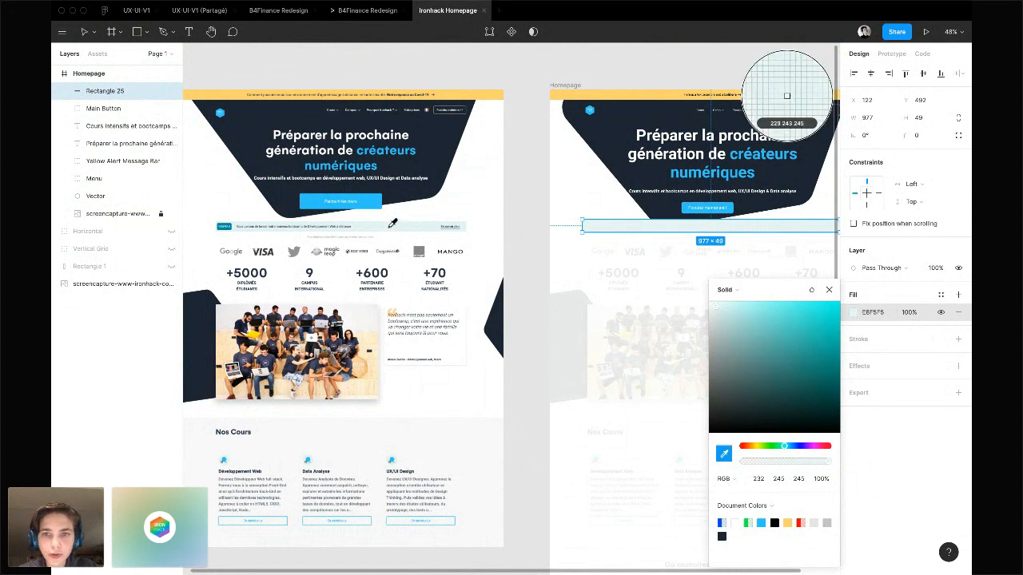
left_click(787, 96)
Share the rectangle's fill code E5F3F5 in the Crowdcast chat and return to the Figma homepage design
left_click(879, 314)
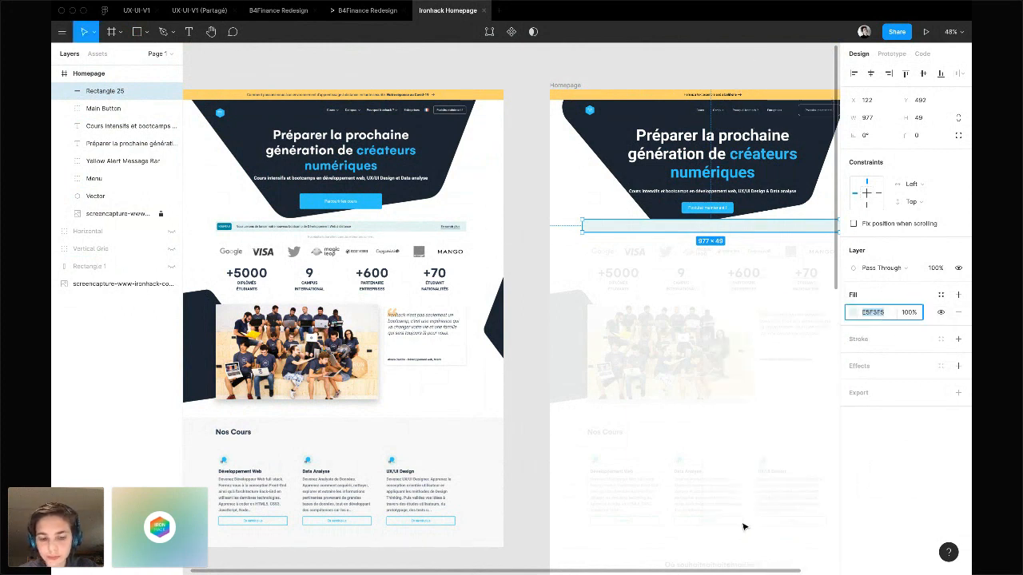
key("ctrl+Right")
left_click(866, 552)
type("E5F3F5")
key("Return")
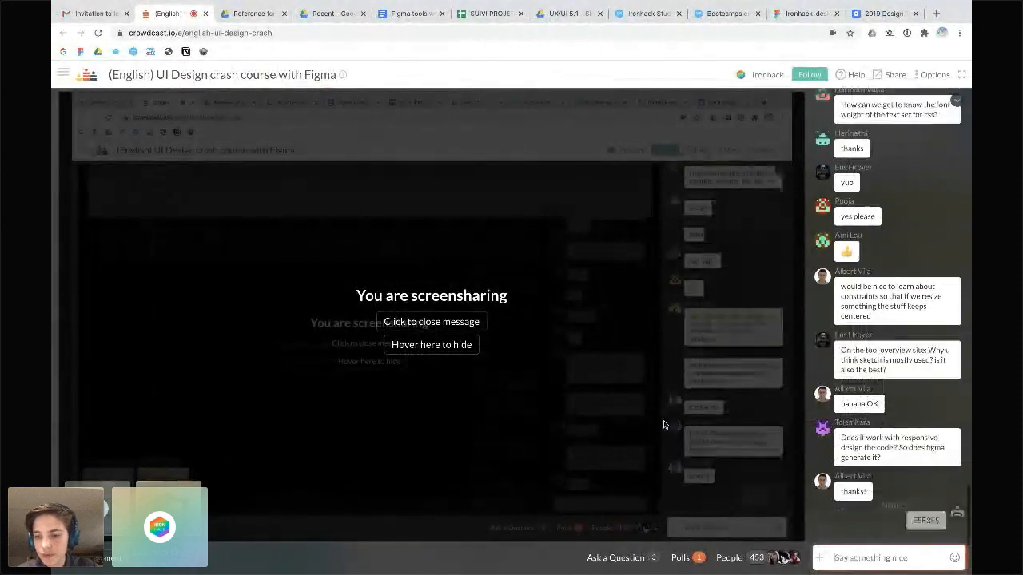
key("ctrl+Left")
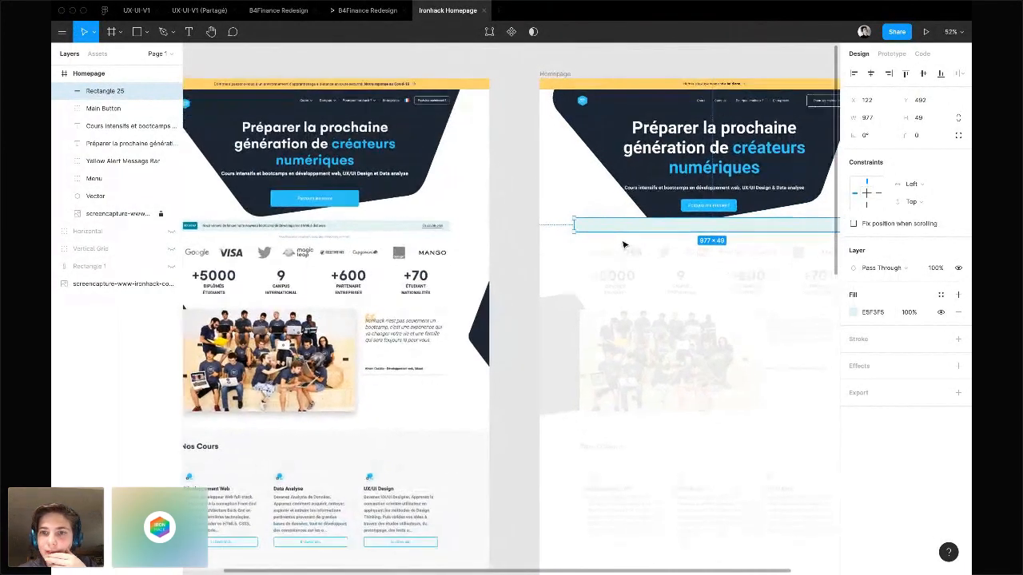
Add the text "Type a text" over the light-blue bar below the hero section and left-align it
scroll(619, 240, "up", 2, "ctrl")
scroll(607, 234, "right", 3)
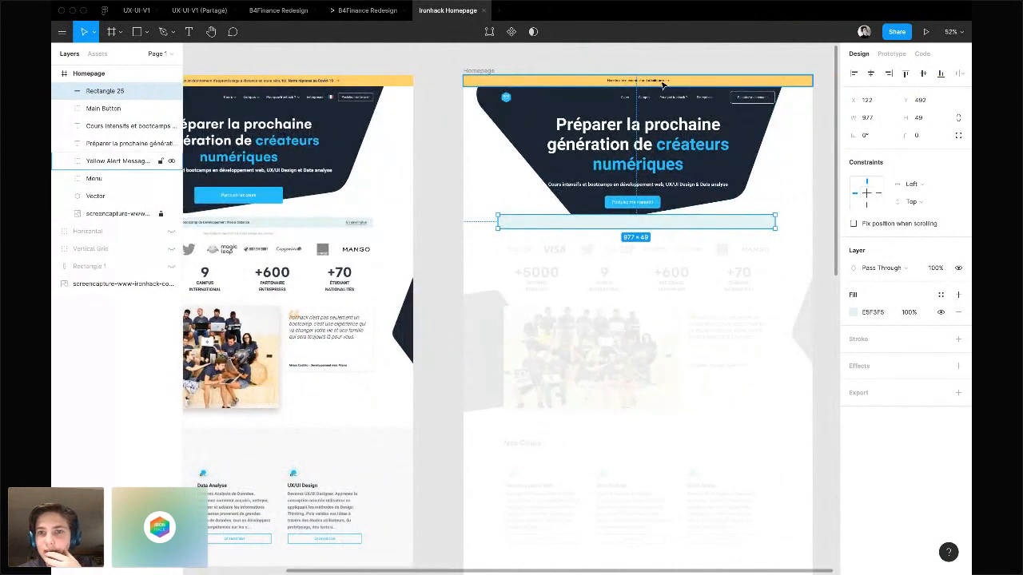
key("t")
left_click(555, 222)
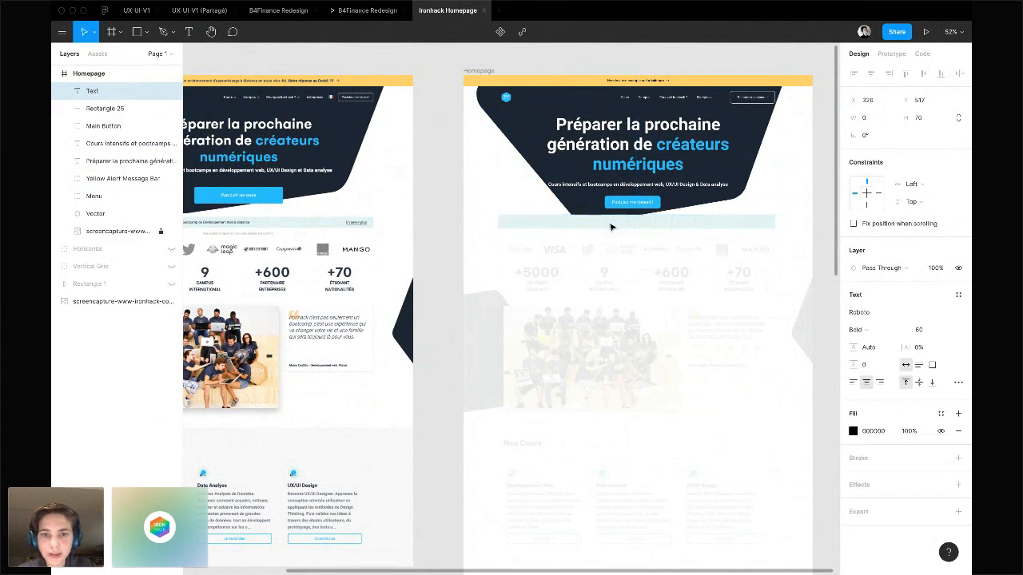
scroll(611, 227, "left", 3)
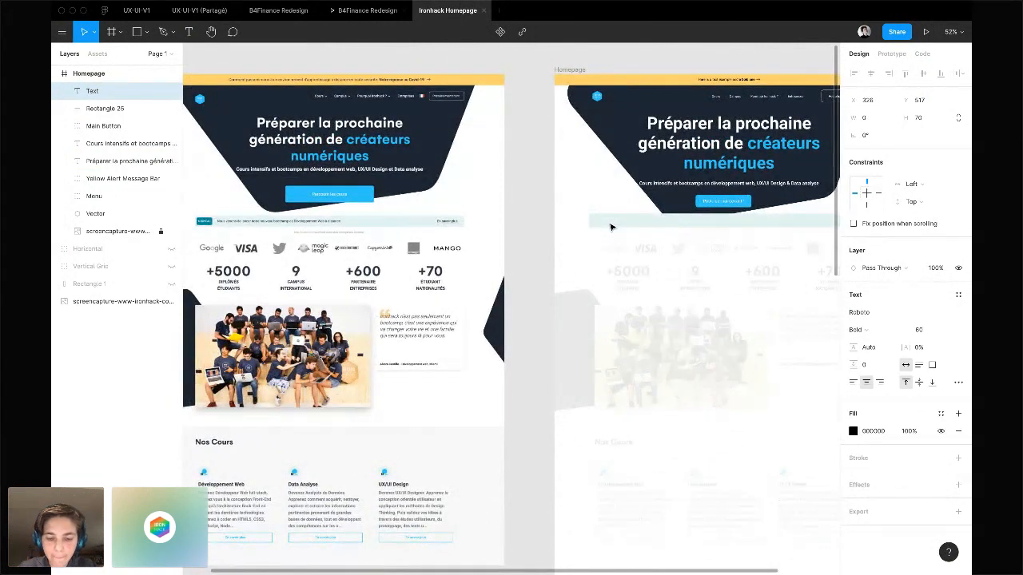
type("Type a")
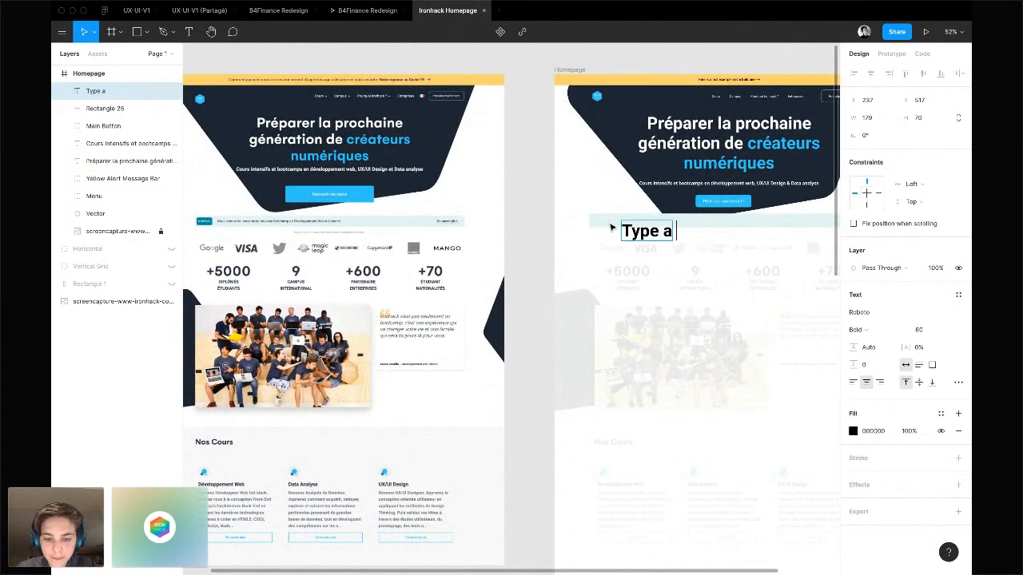
type(" text")
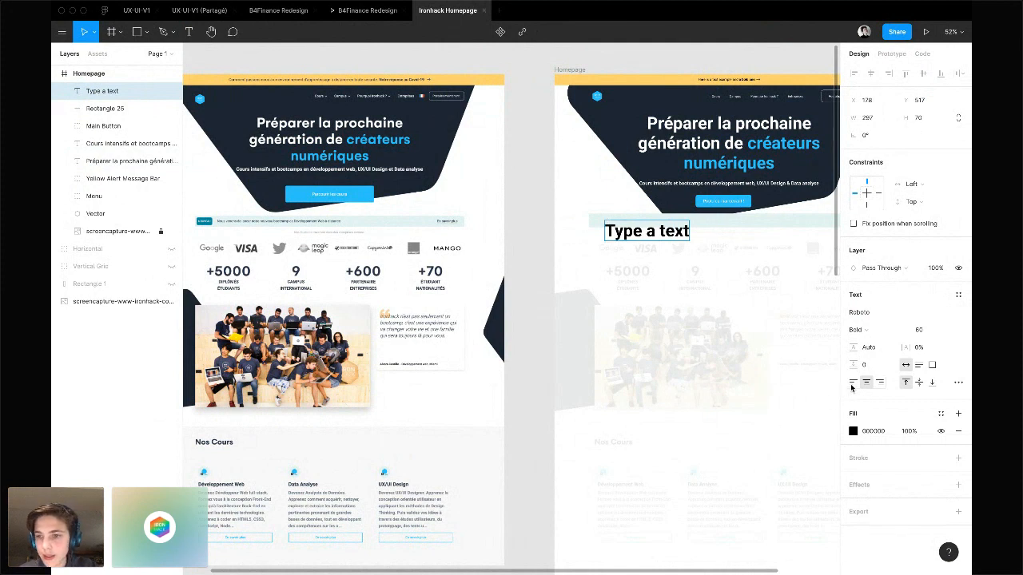
left_click(852, 385)
left_click(701, 241)
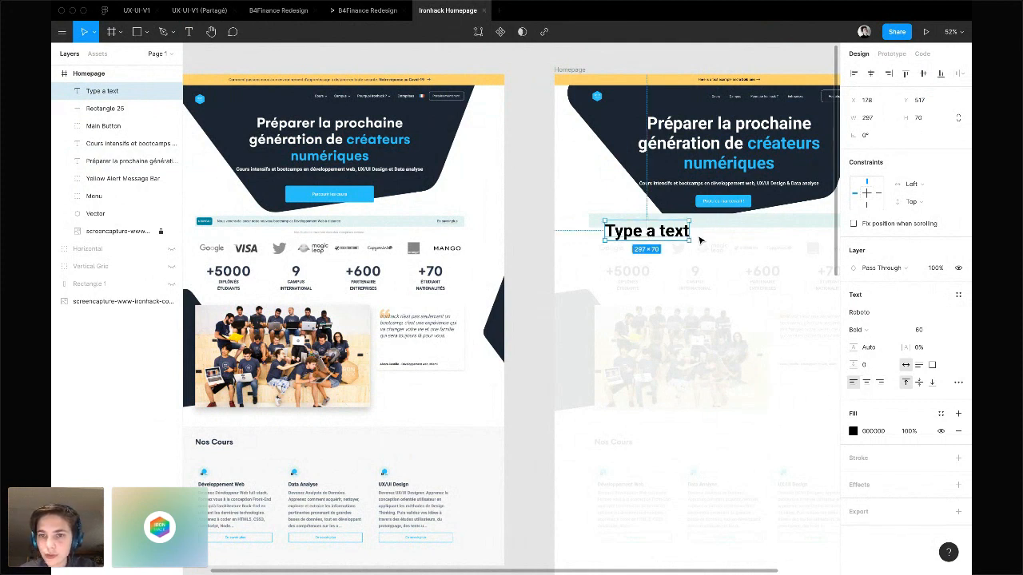
Set the new text's weight to Regular and its font size to 13
left_click(867, 330)
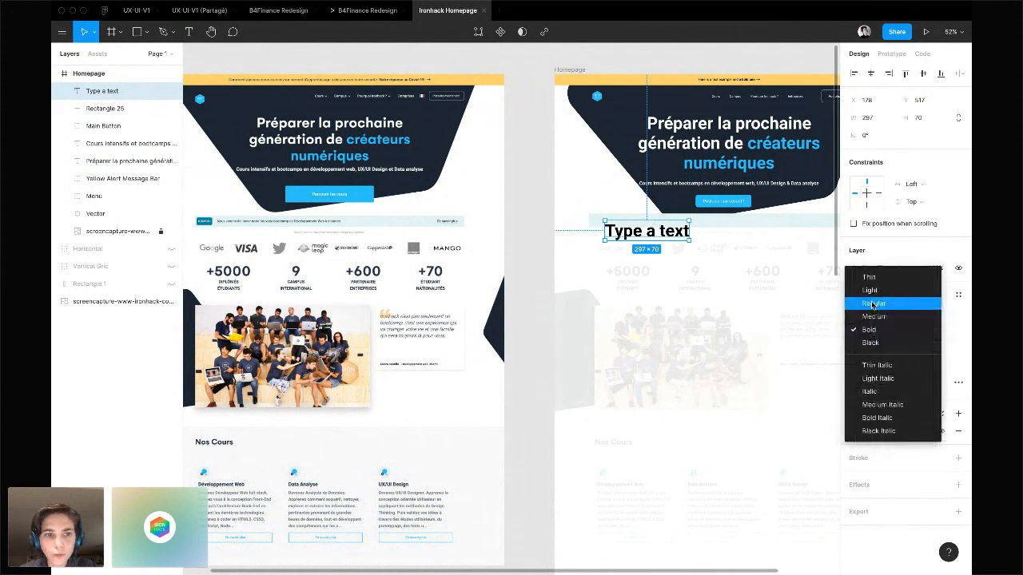
left_click(873, 304)
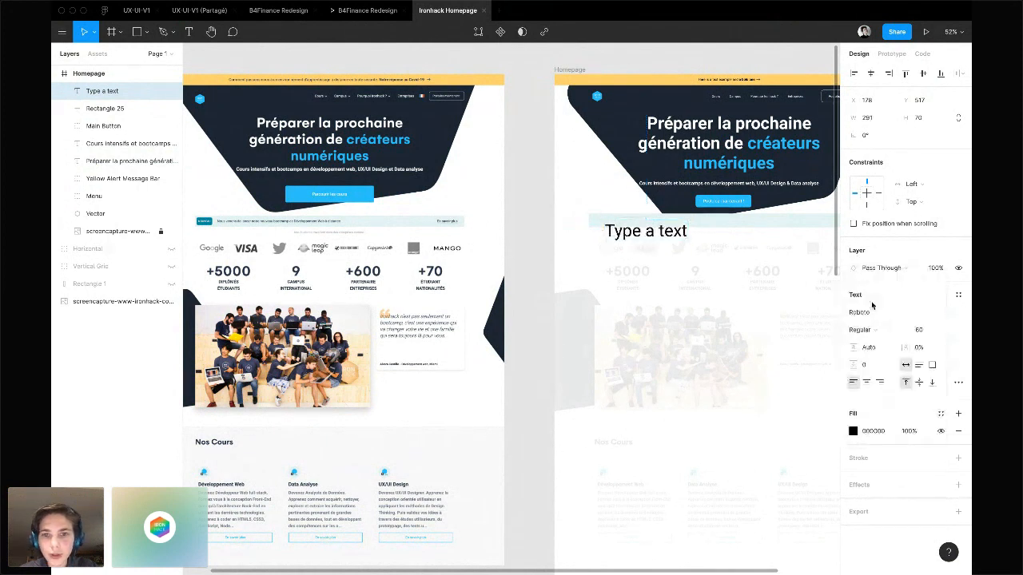
left_click(932, 331)
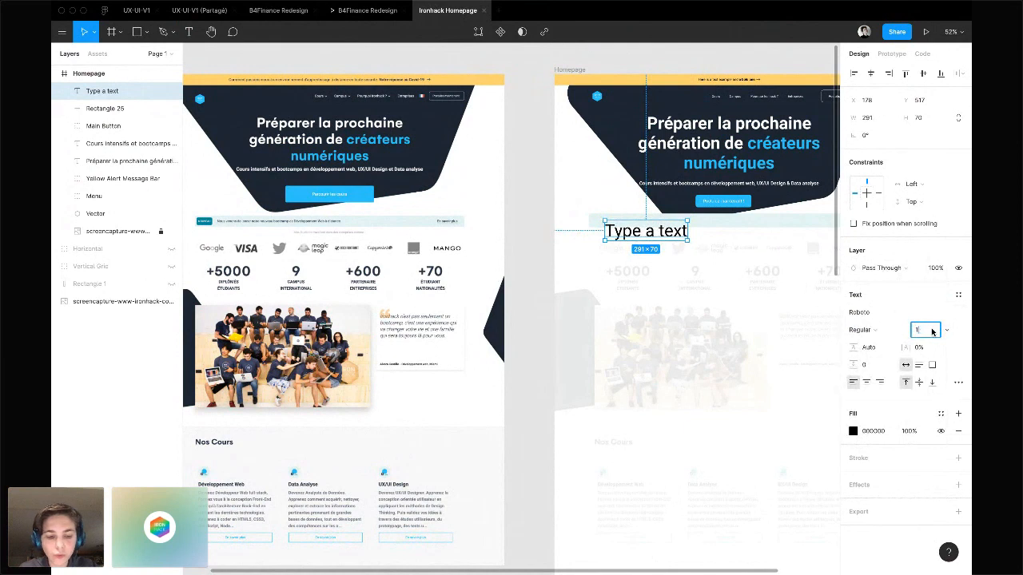
type("13")
key("Return")
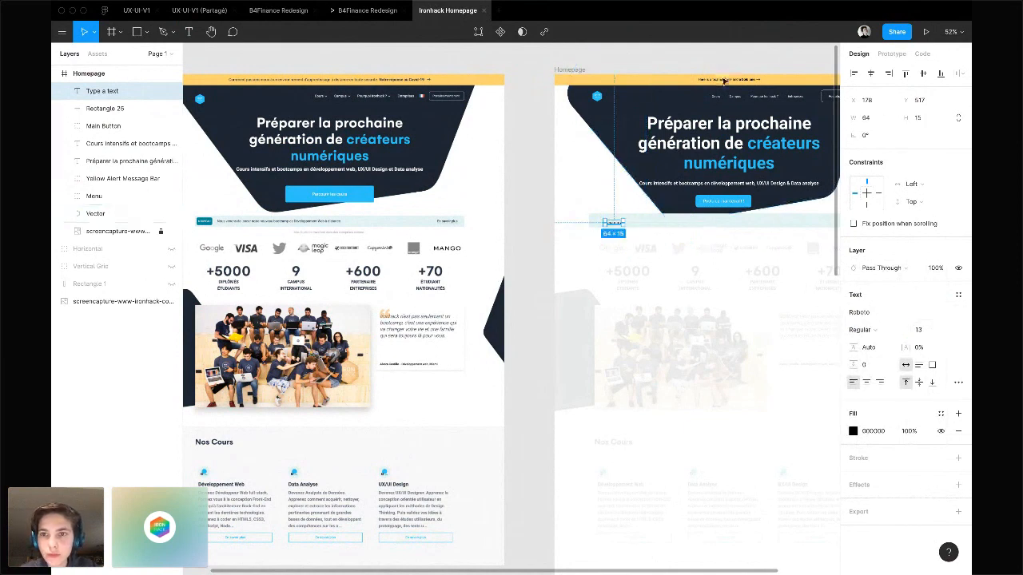
Check the font size of the yellow alert bar's text and set the "Type a text" layer to size 12
left_click(724, 81)
double_click(724, 80)
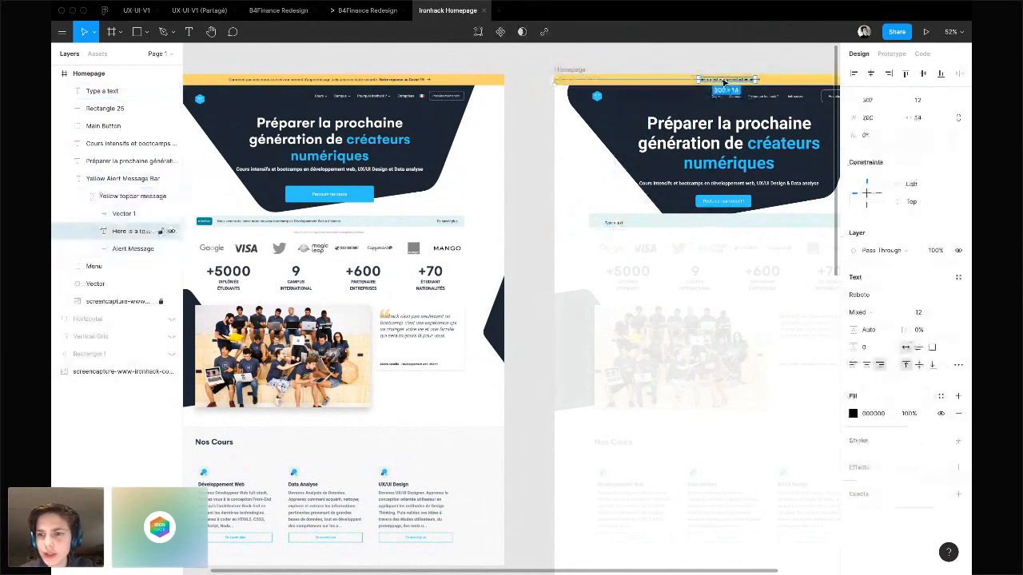
left_click(613, 223)
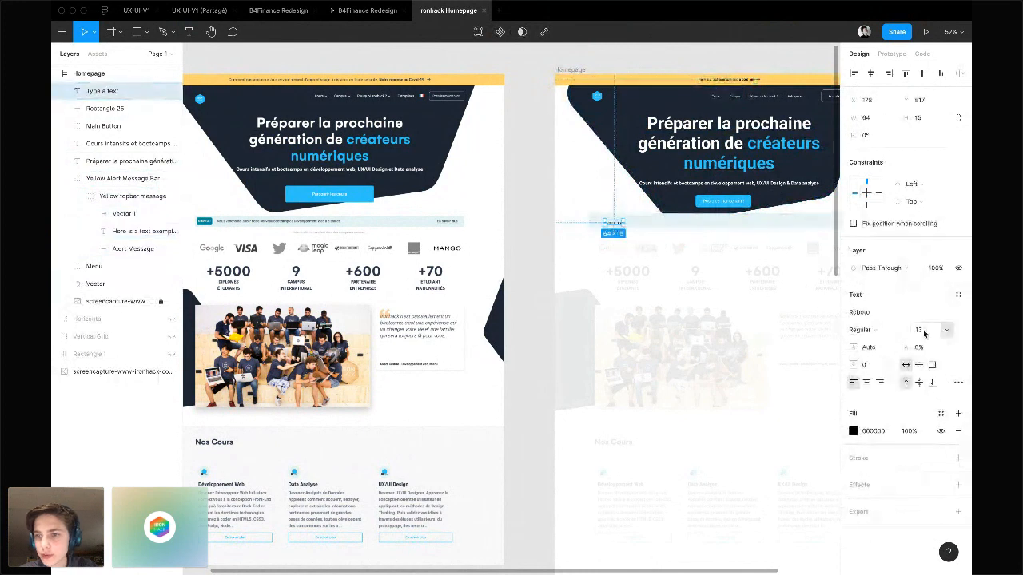
left_click(924, 331)
type("12")
key("Return")
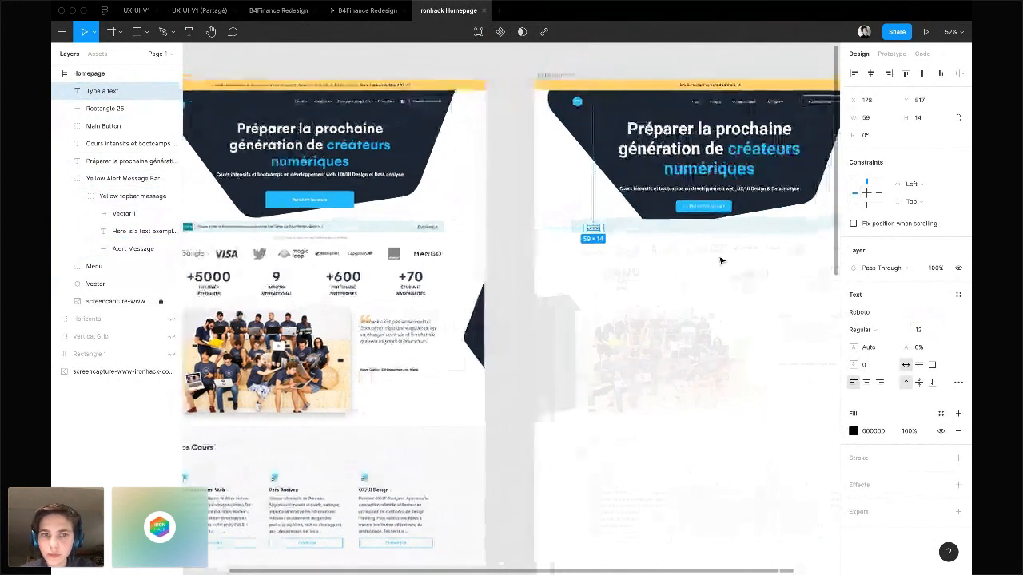
Move the text inside the light-blue bar and change its wording to "Type a very funny text please"
scroll(592, 244, "up", 2)
scroll(593, 244, "up", 5)
left_click_drag(590, 222, 639, 210)
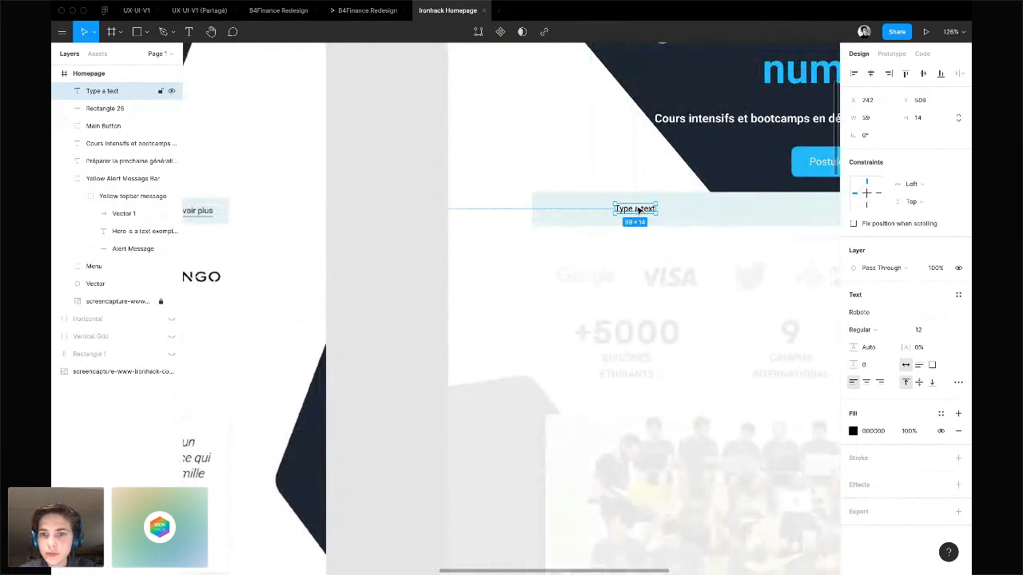
double_click(637, 209)
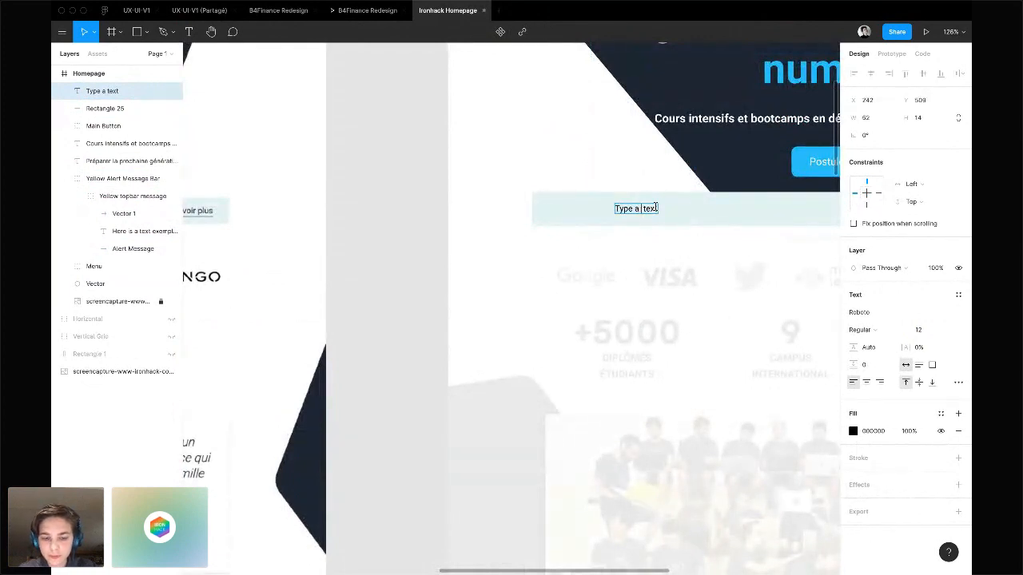
type("very fu")
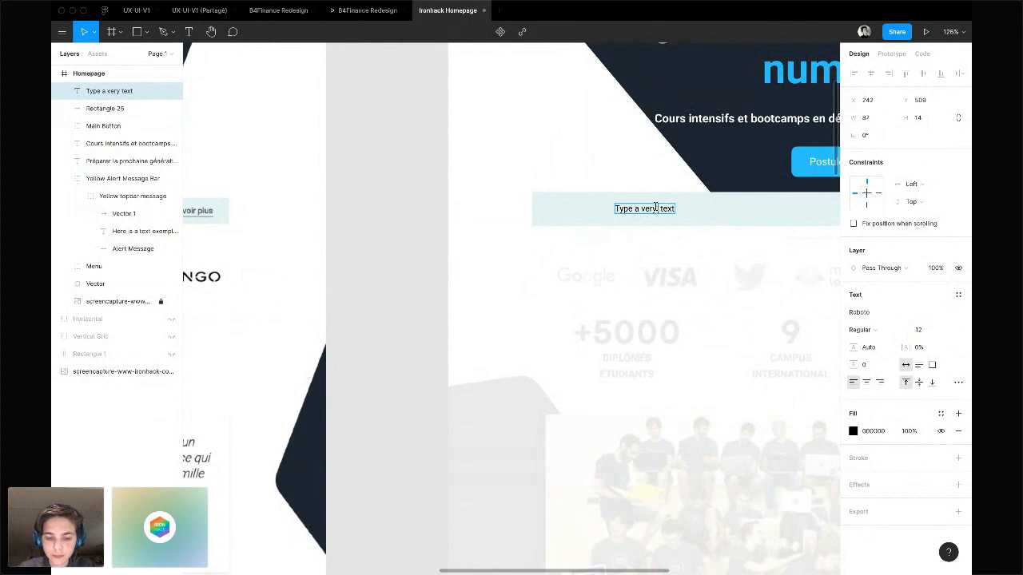
type("nny")
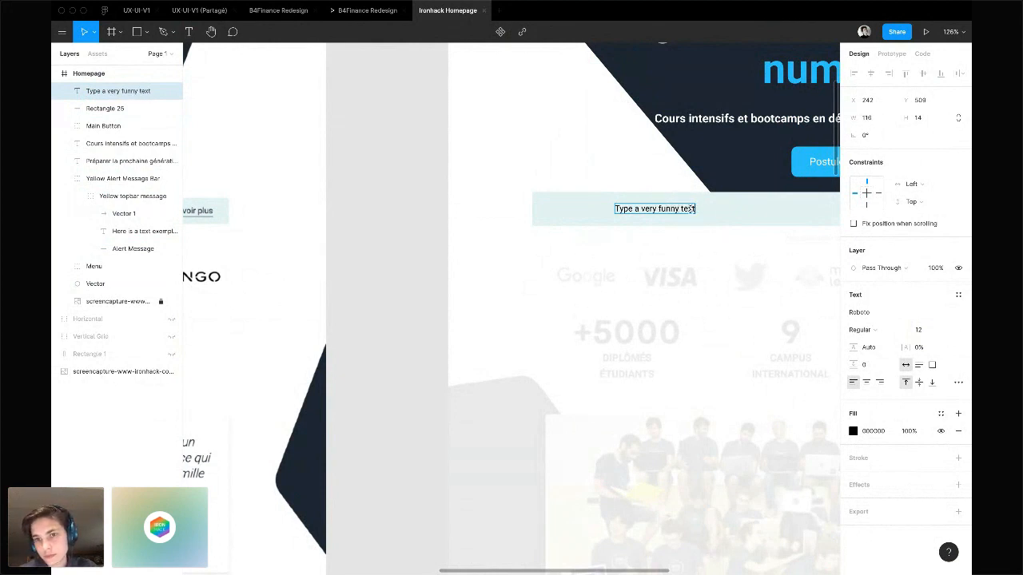
type(" text please")
key("Escape")
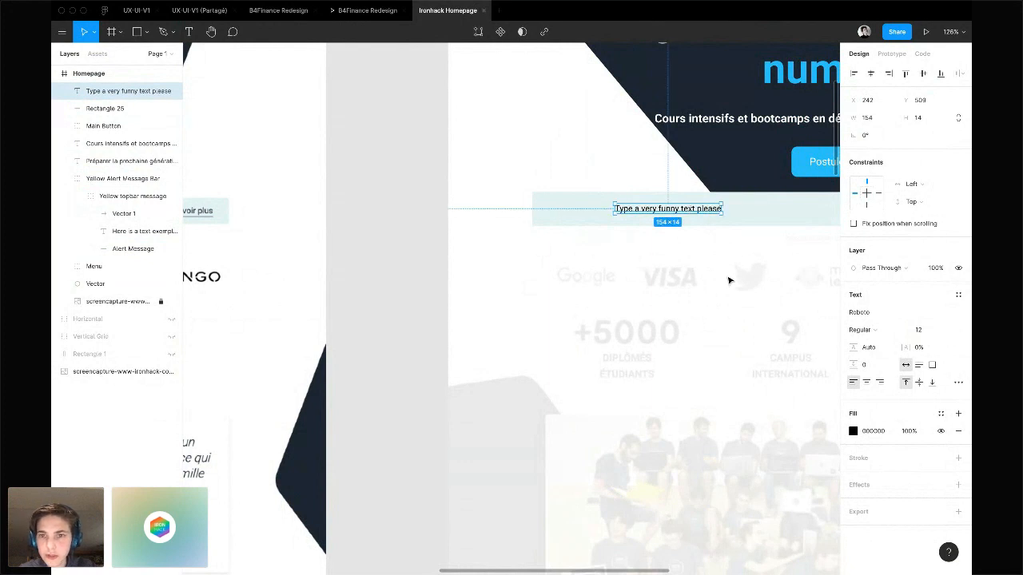
Duplicate the text to the right end of the light-blue bar and right-align the copy
scroll(729, 281, "down", 5)
scroll(727, 280, "right", 2)
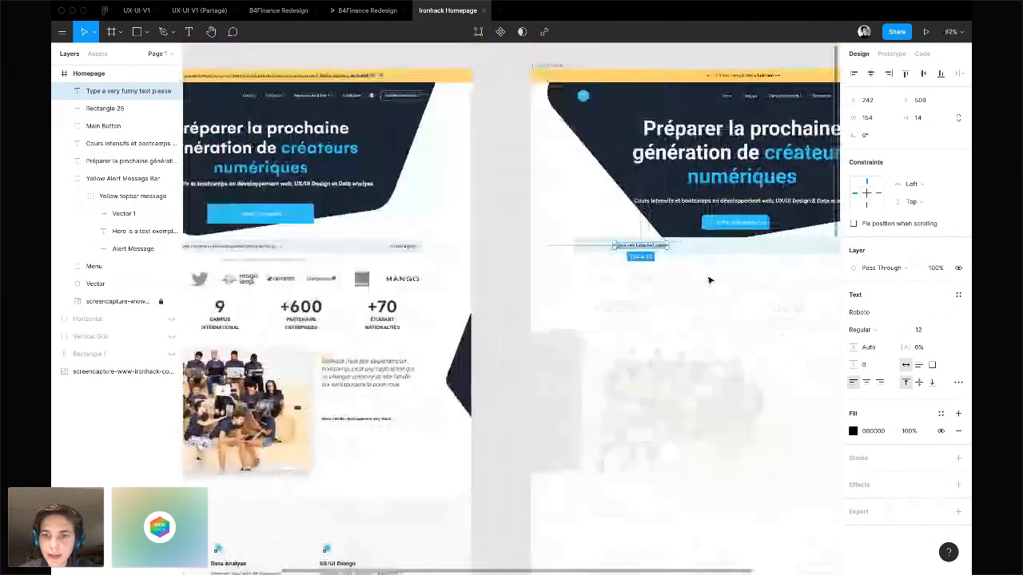
left_click_drag(578, 240, 823, 242)
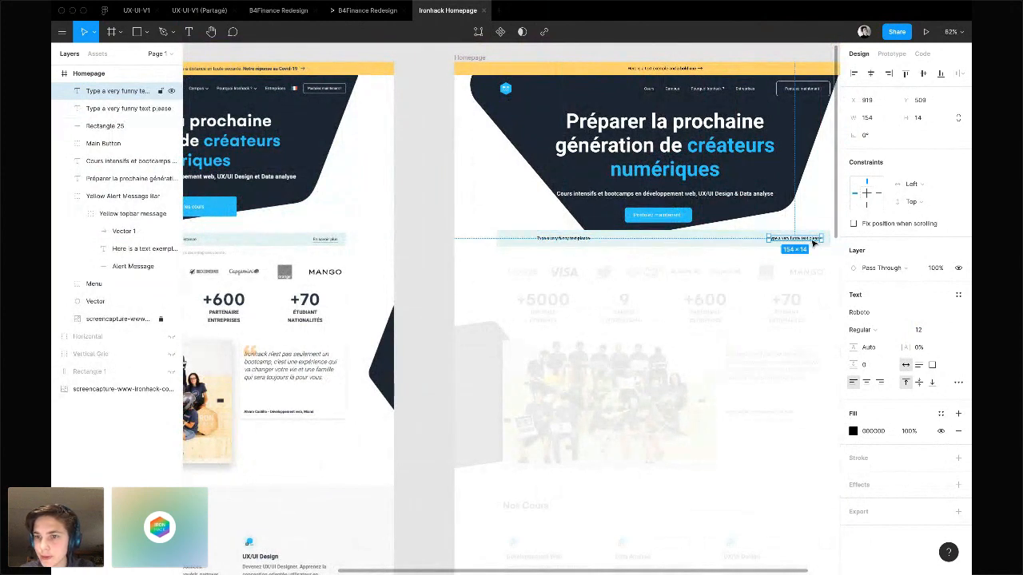
left_click(878, 384)
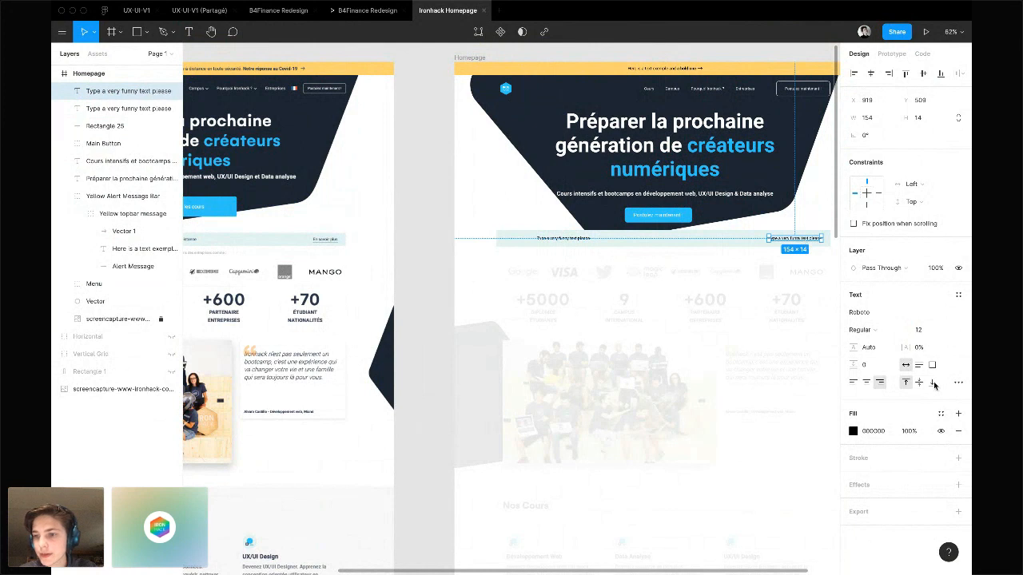
Underline the duplicated text at the right end of the light-blue bar
left_click(958, 382)
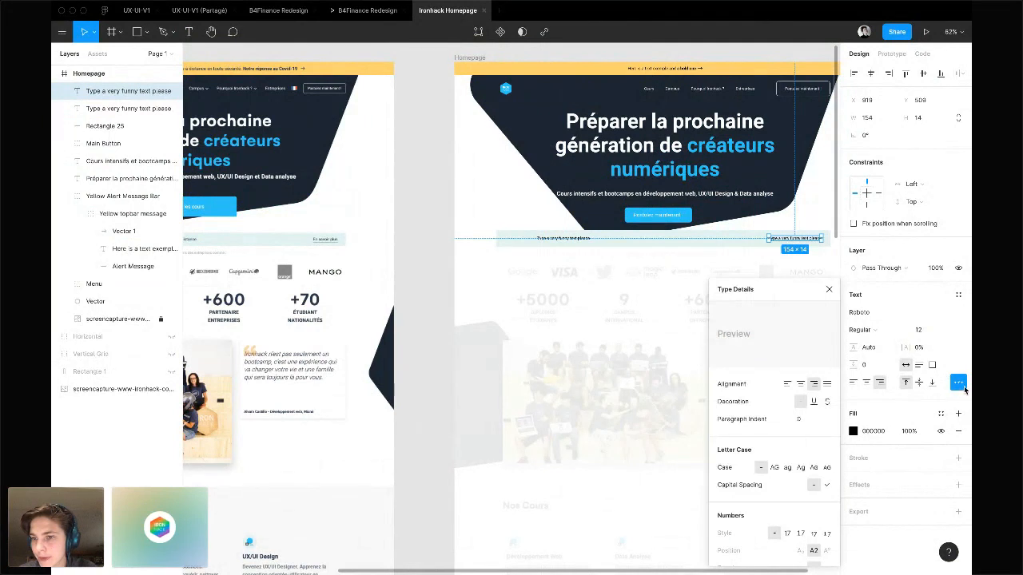
left_click(814, 403)
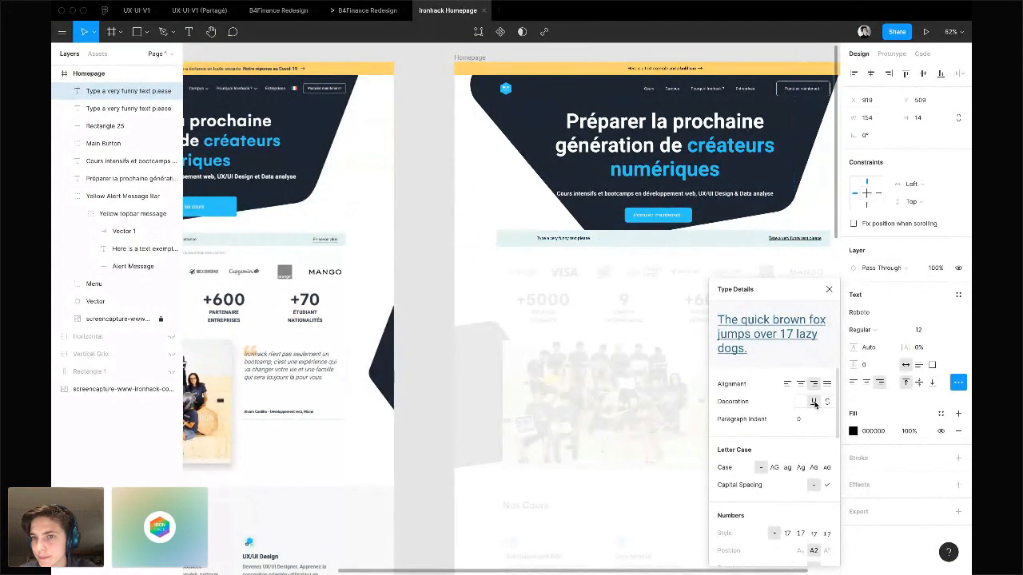
left_click(798, 270)
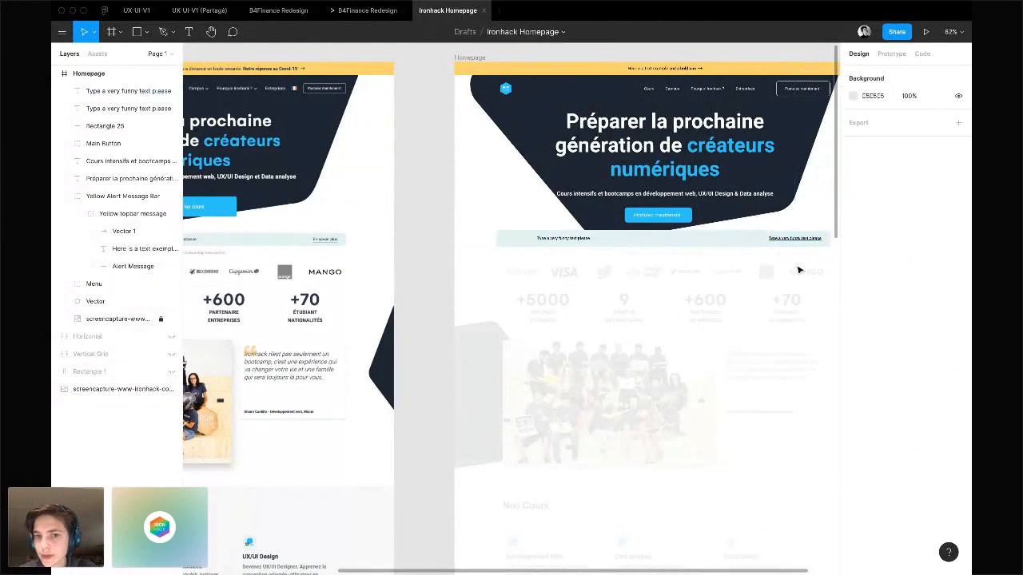
Draw a rectangle about 84 × 42 at the left end of the light-blue bar for the badge
scroll(799, 270, "left", 6)
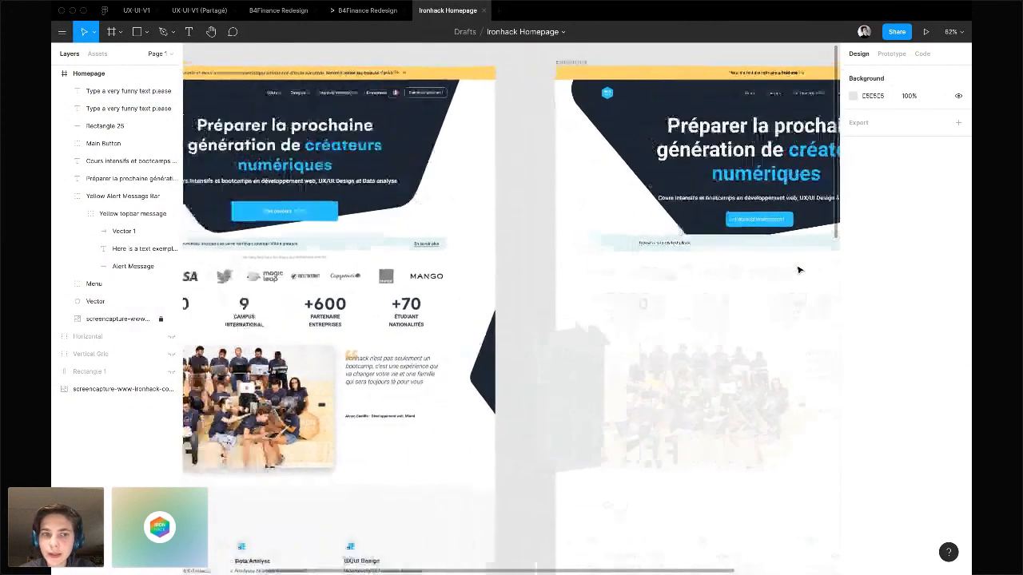
left_click(306, 298)
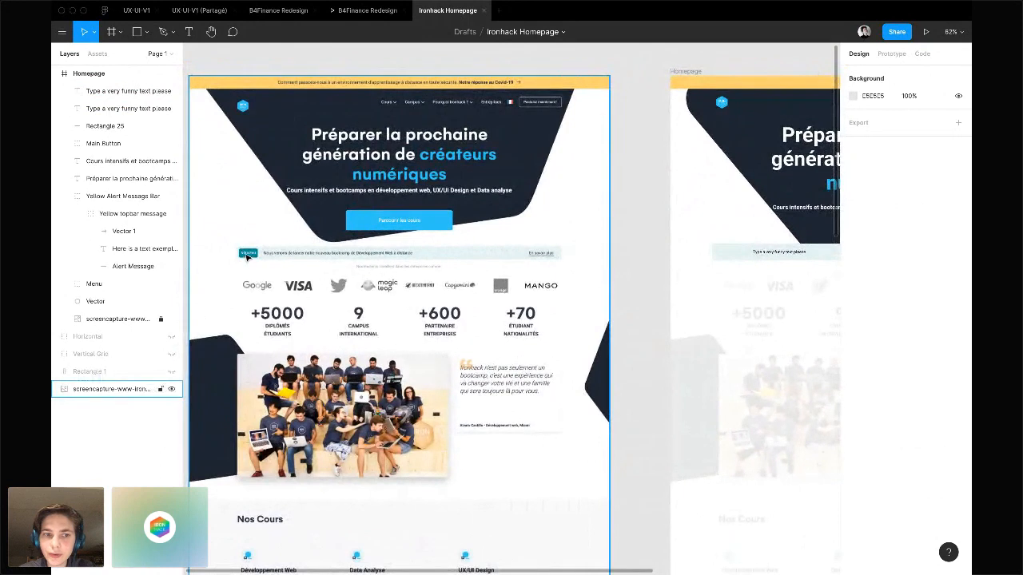
key("Escape")
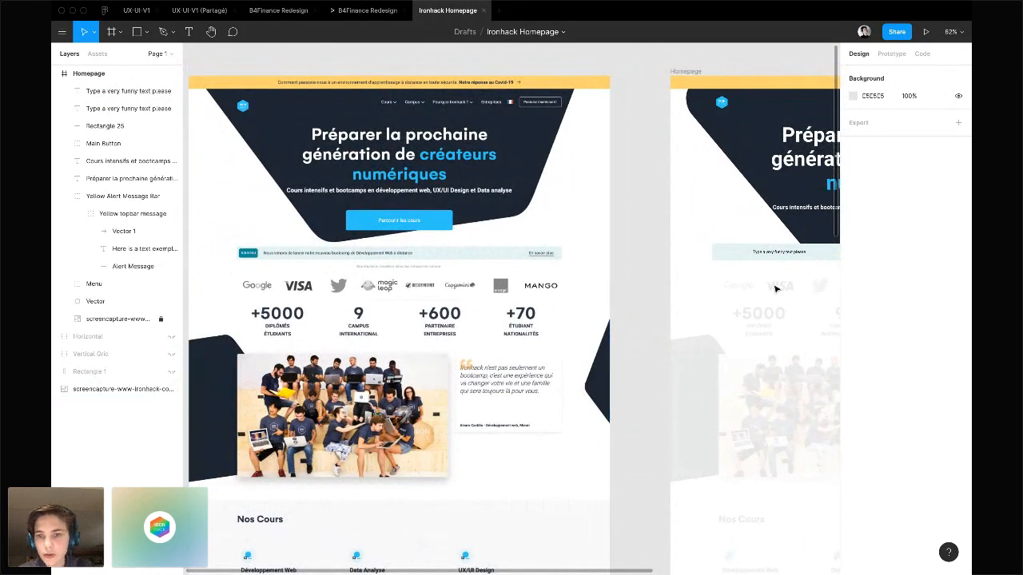
key("r")
left_click_drag(714, 245, 739, 261)
scroll(743, 258, "up", 10)
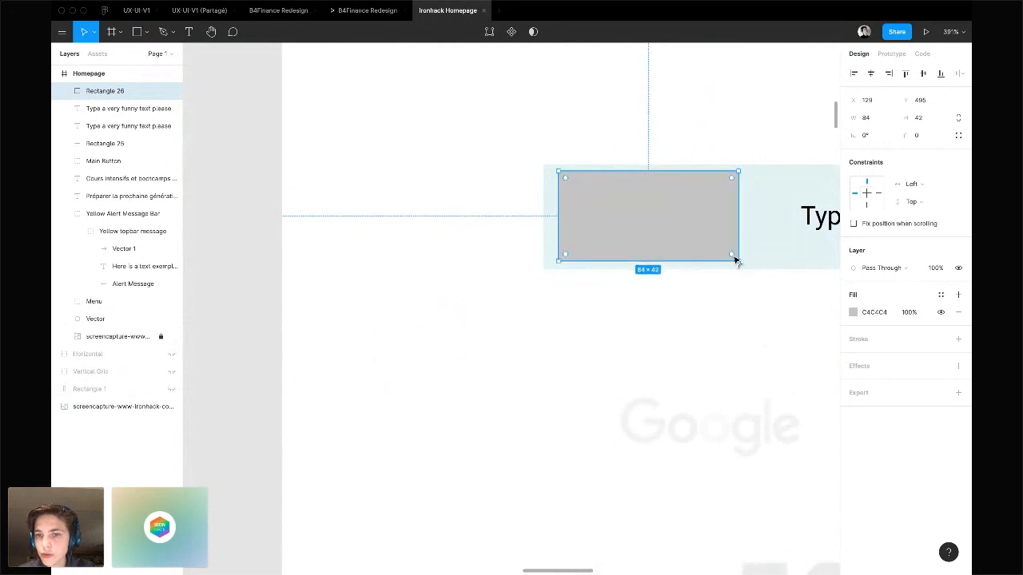
Set the badge rectangle's corner radius to 4
left_click(916, 137)
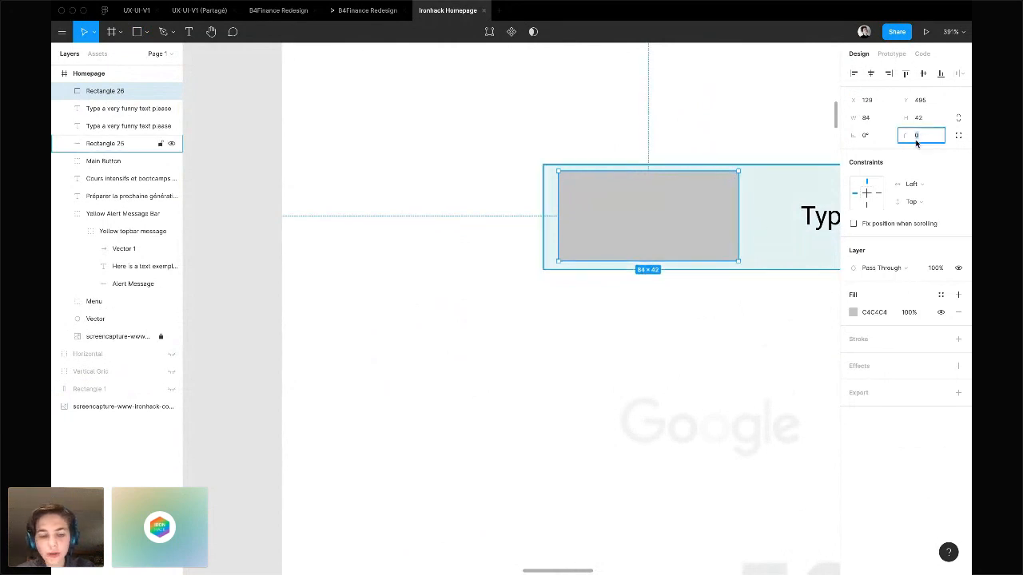
key("Return")
scroll(648, 216, "right", 2)
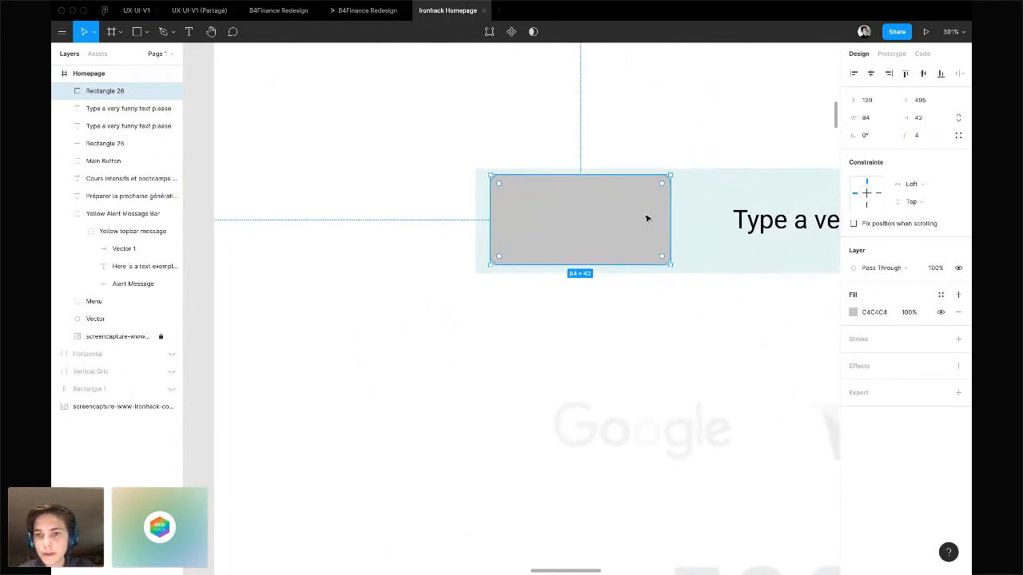
Fill the badge rectangle with the teal 008C9C sampled from the "NOUVEAU" badge in the reference screenshot
scroll(804, 336, "down", 10)
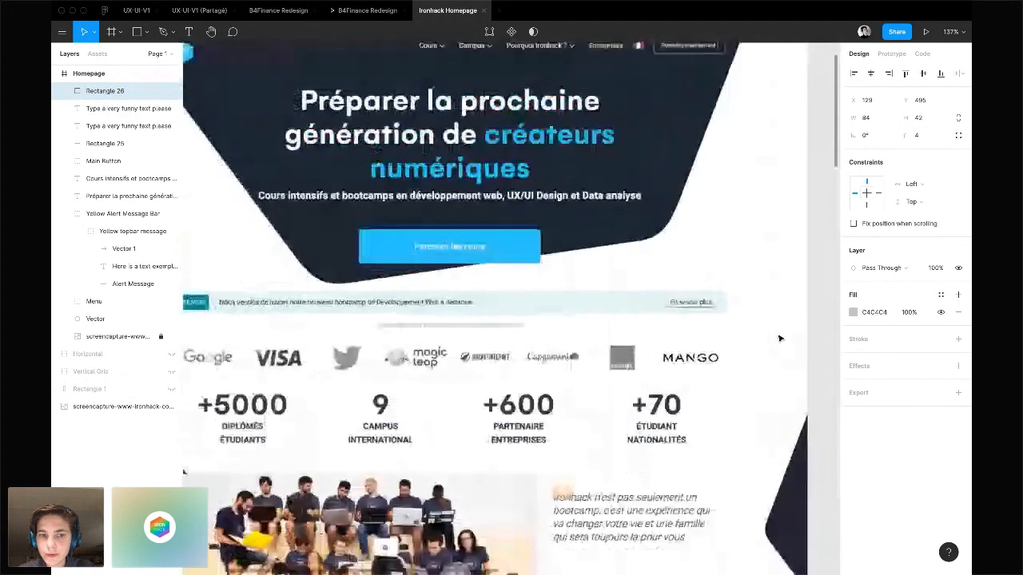
left_click(853, 312)
left_click(723, 453)
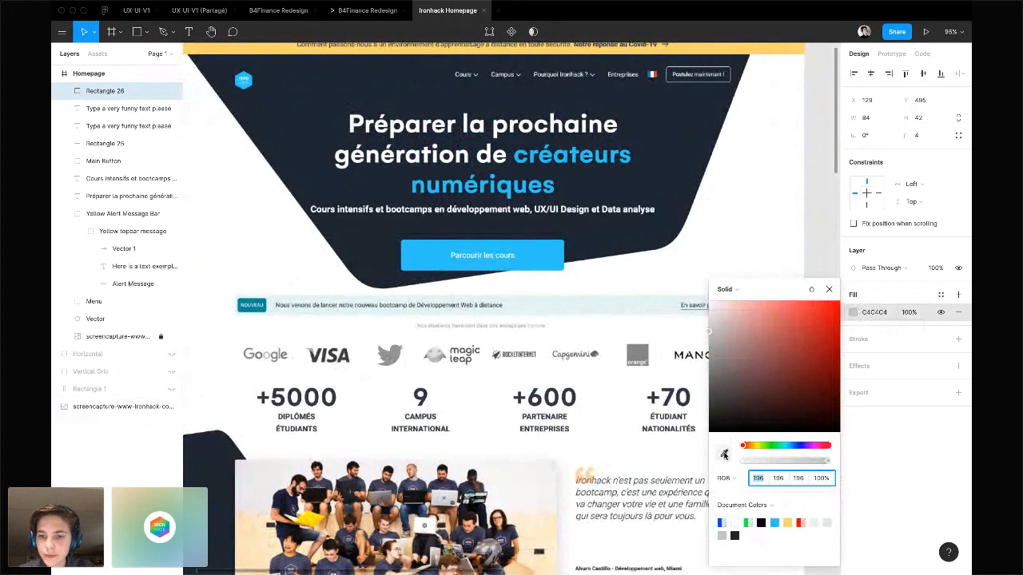
left_click(788, 96)
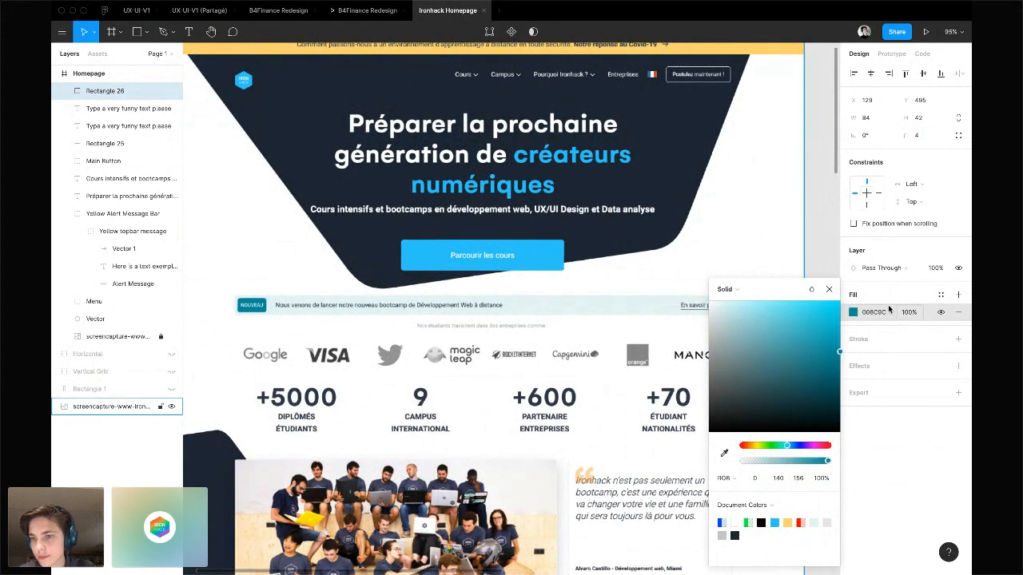
Copy the fill's hex code 008C9C, post it in the Crowdcast chat in the browser, and return to Figma
left_click(882, 313)
key("super+c")
key("super+Tab")
key("super+v")
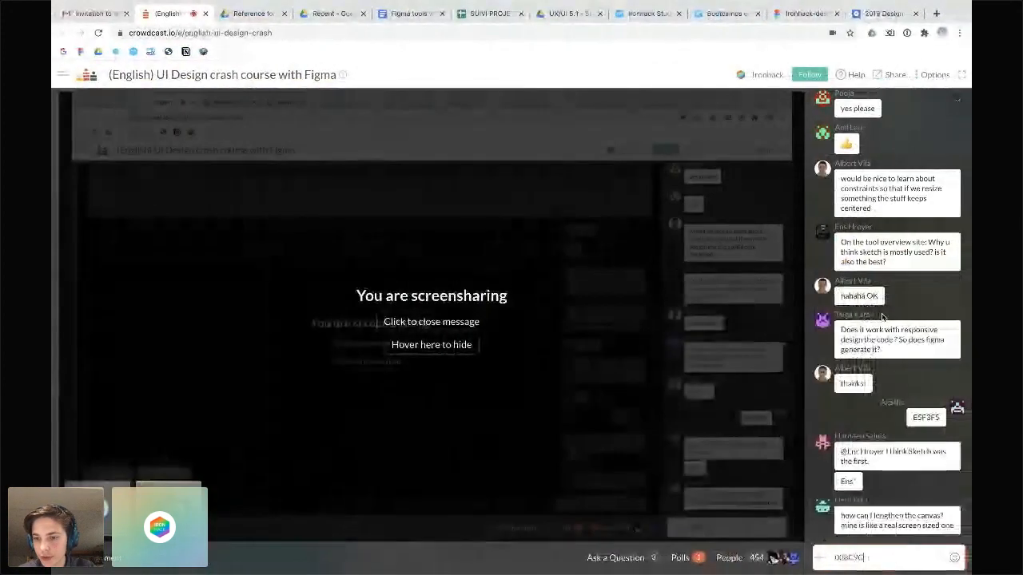
key("Return")
key("super+Tab")
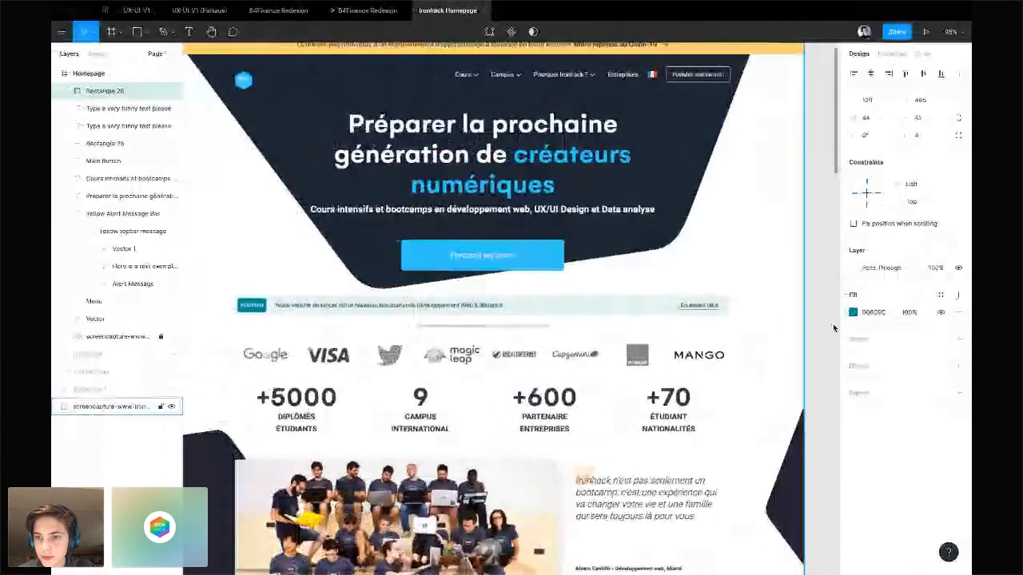
Duplicate the "Type a very funny text please" text onto the teal badge and place its layer above the badge rectangle
scroll(444, 336, "right", 5)
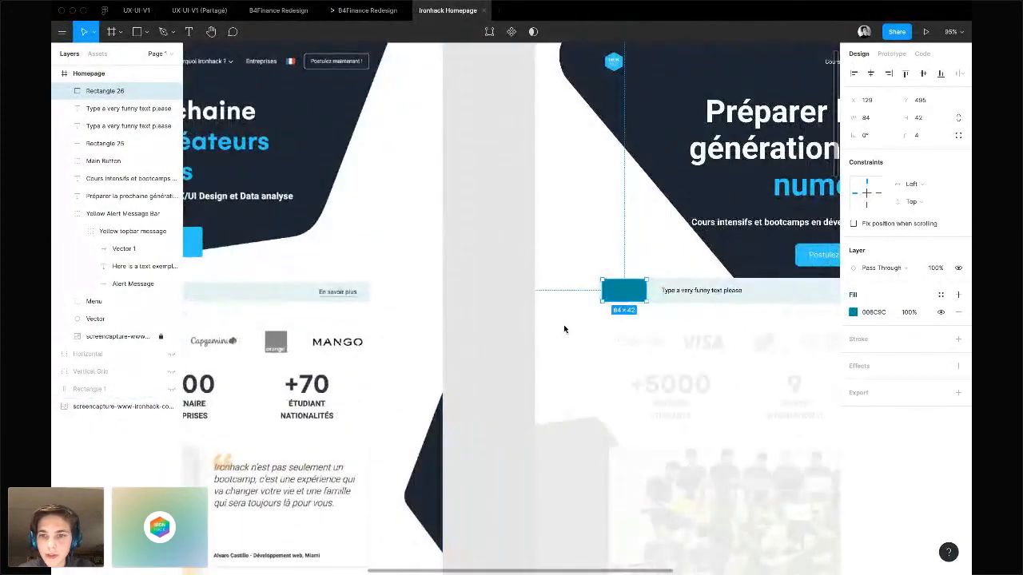
scroll(565, 330, "up", 4)
scroll(564, 330, "right", 3)
left_click(646, 269)
left_click_drag(646, 269, 558, 277)
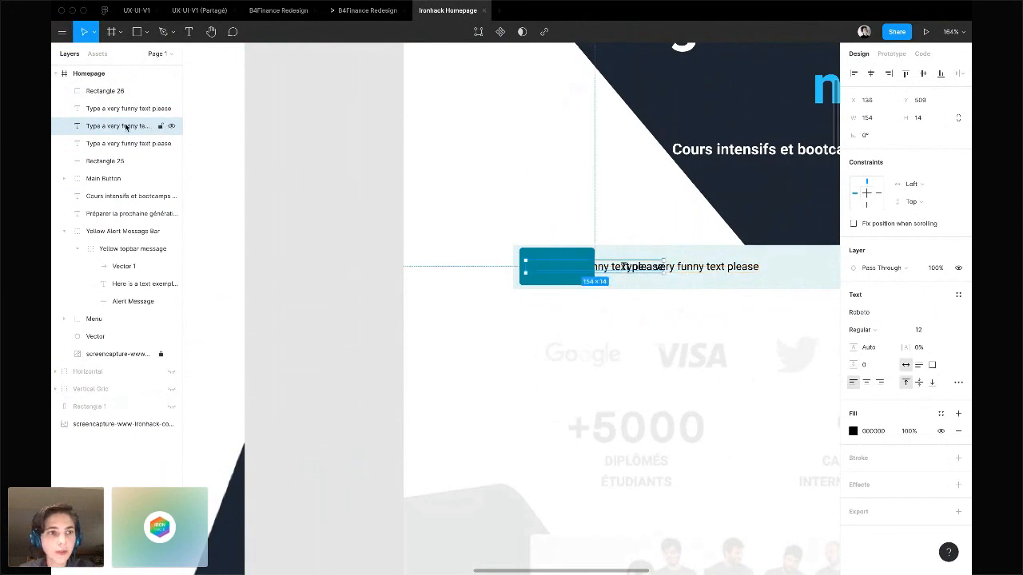
left_click_drag(128, 127, 126, 89)
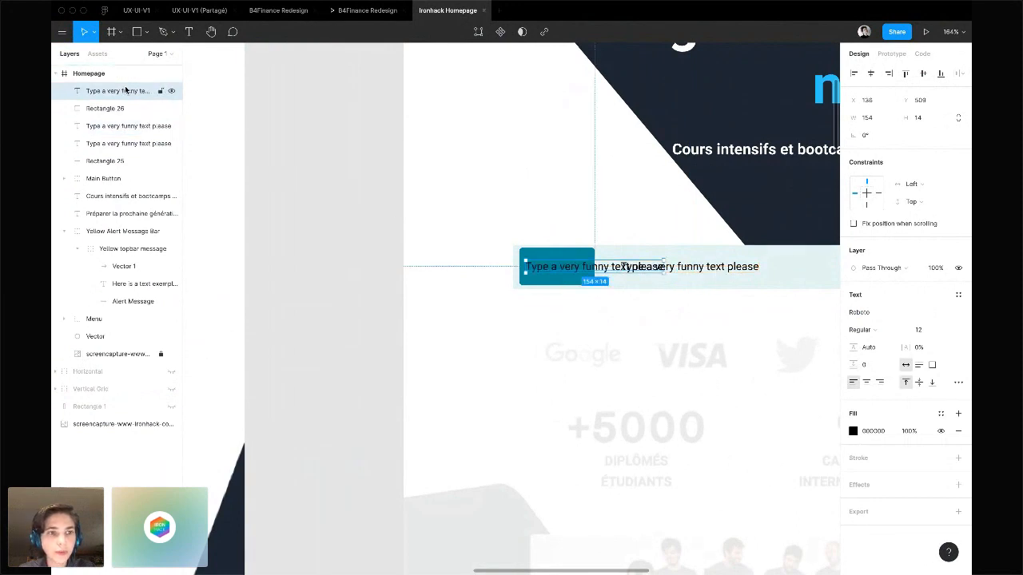
Change the duplicated text on the teal badge to "TEXT"
double_click(585, 266)
type("TEX")
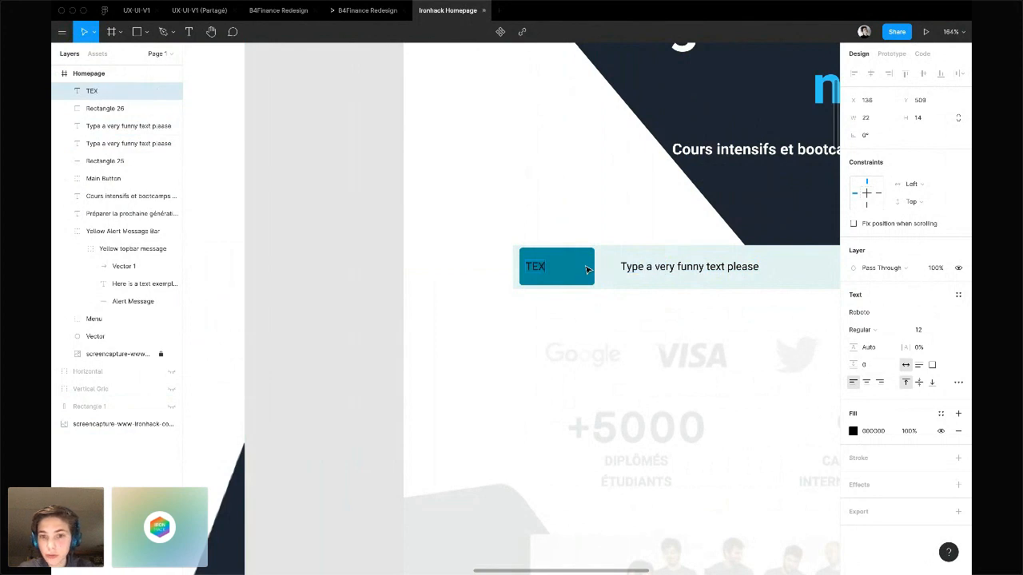
type("T")
key("Escape")
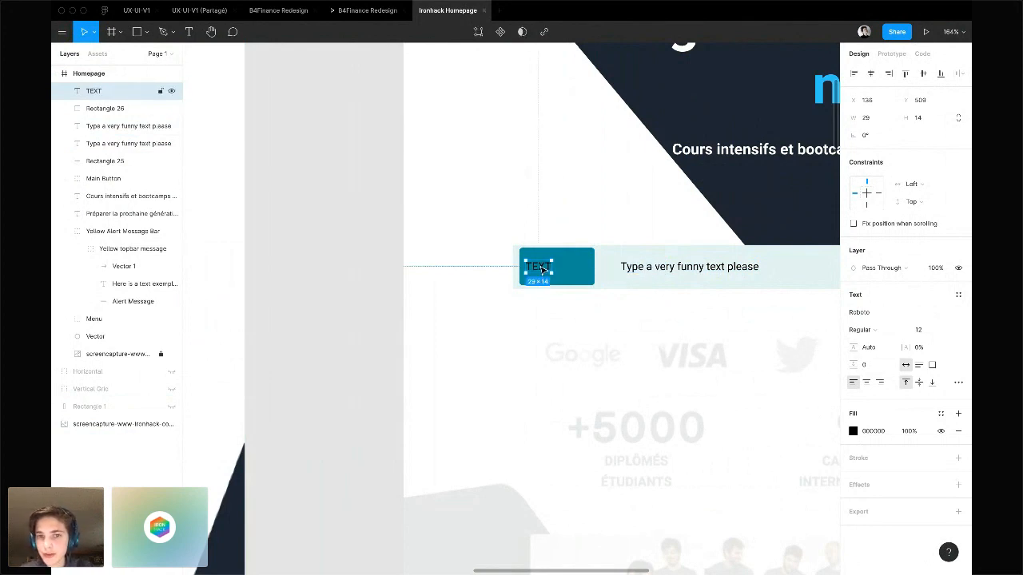
Center the "TEXT" label on the badge rectangle and fill it with white FFFFFF
left_click_drag(544, 270, 559, 271)
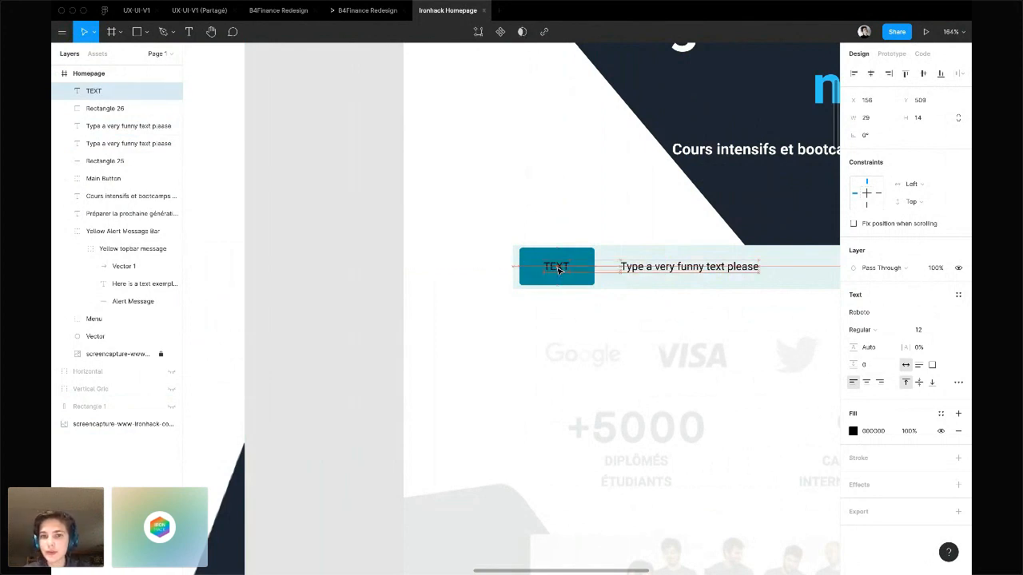
left_click(852, 431)
left_click(710, 302)
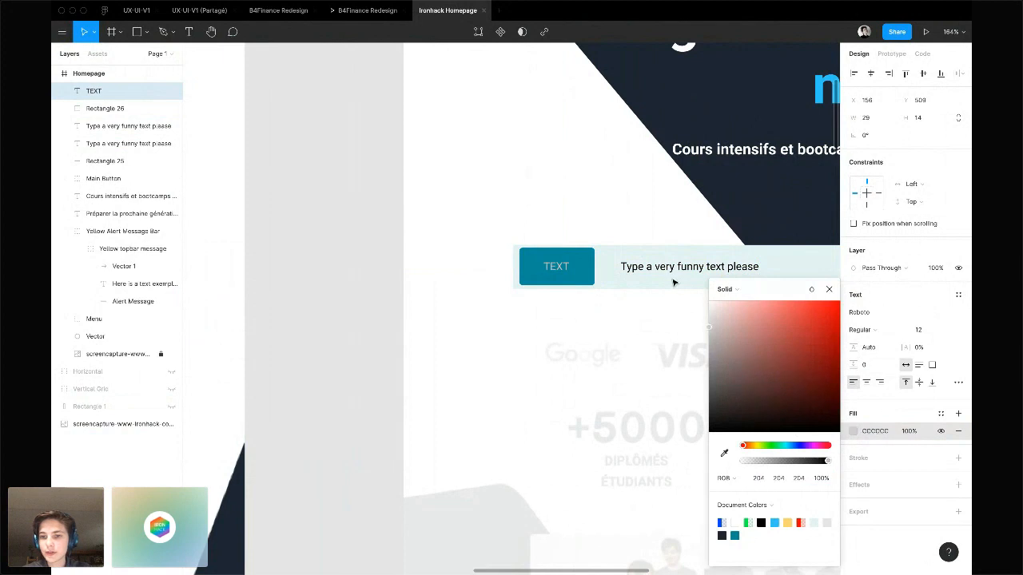
Group the "TEXT" label with the badge rectangle and rename the group "Alert"
left_click(594, 263, "shift")
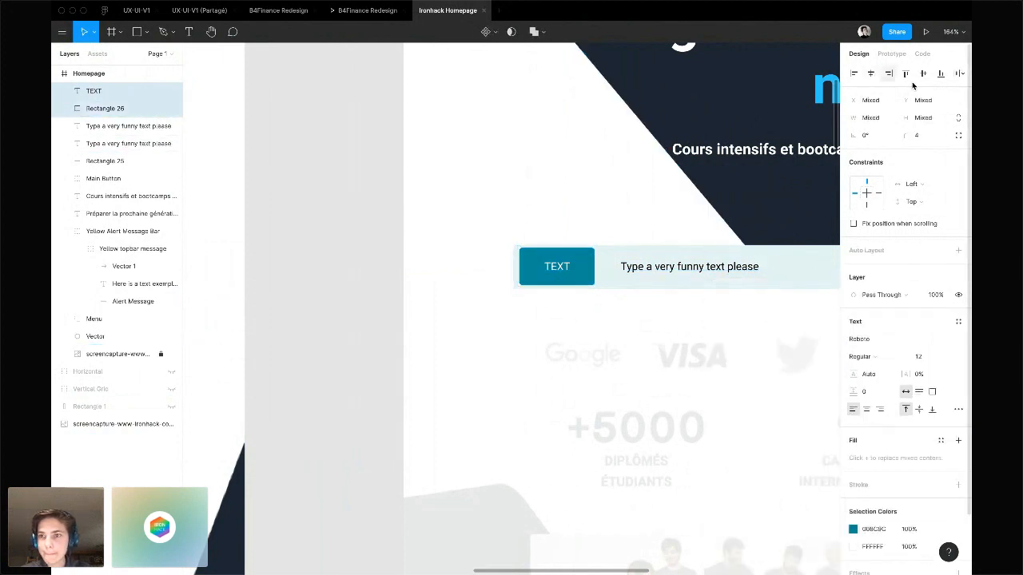
key("ctrl+g")
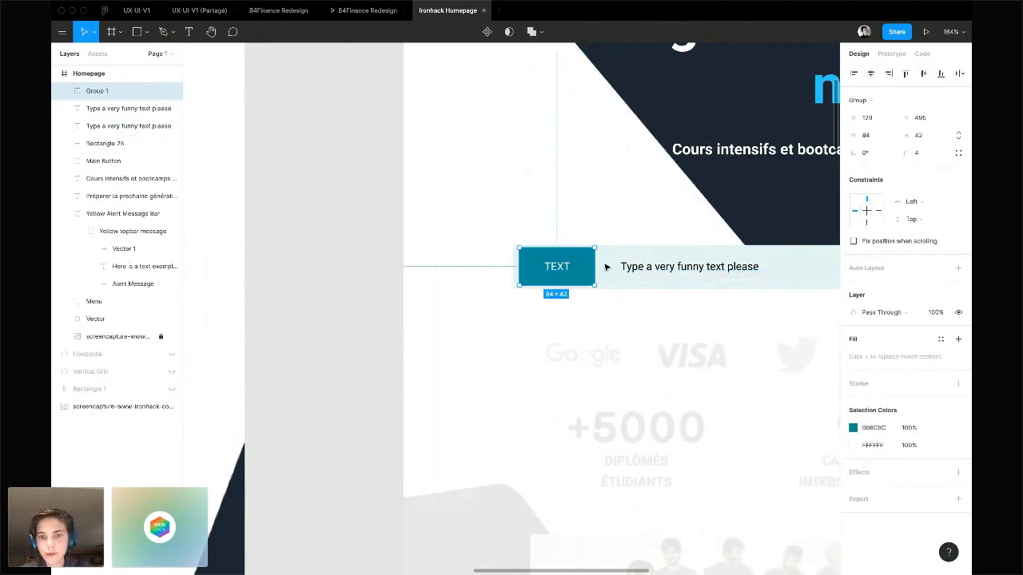
double_click(100, 93)
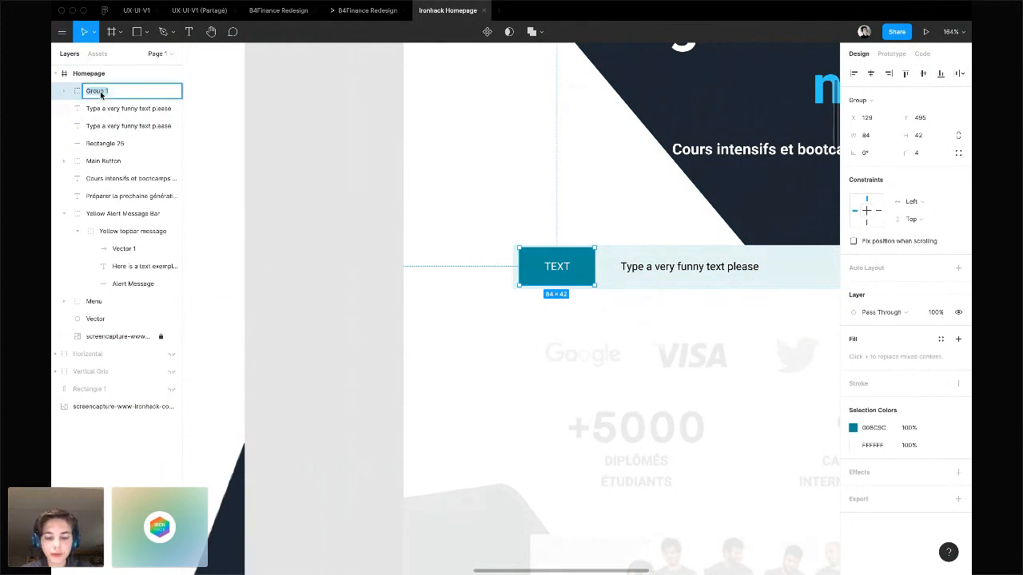
scroll(477, 386, "down", 10)
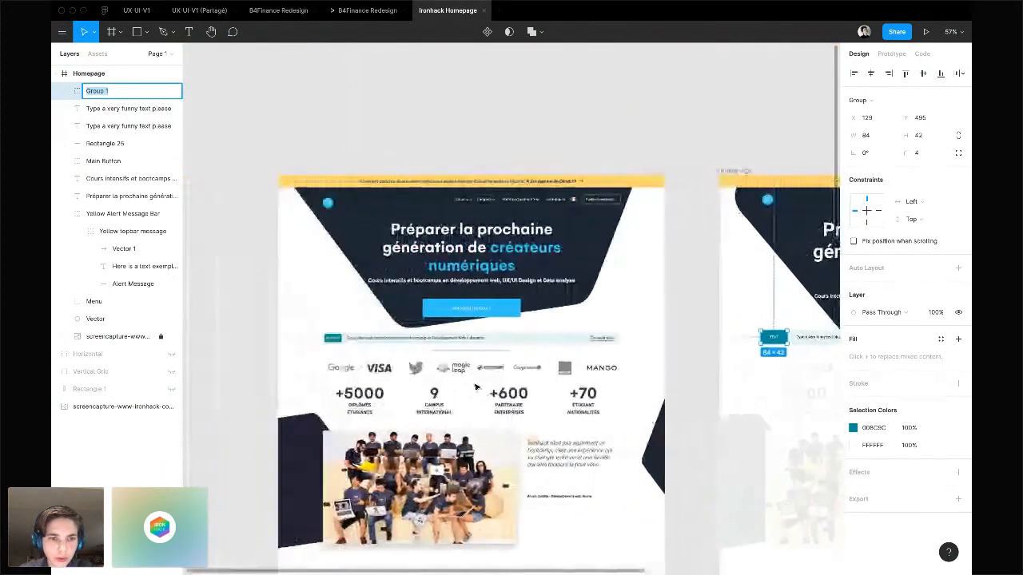
scroll(567, 348, "up", 10)
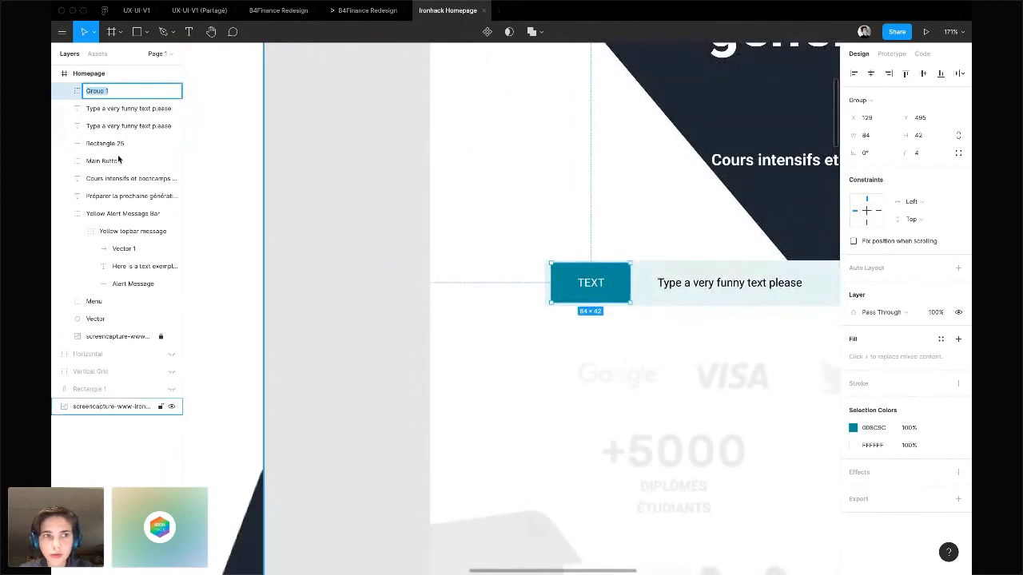
type("Alert")
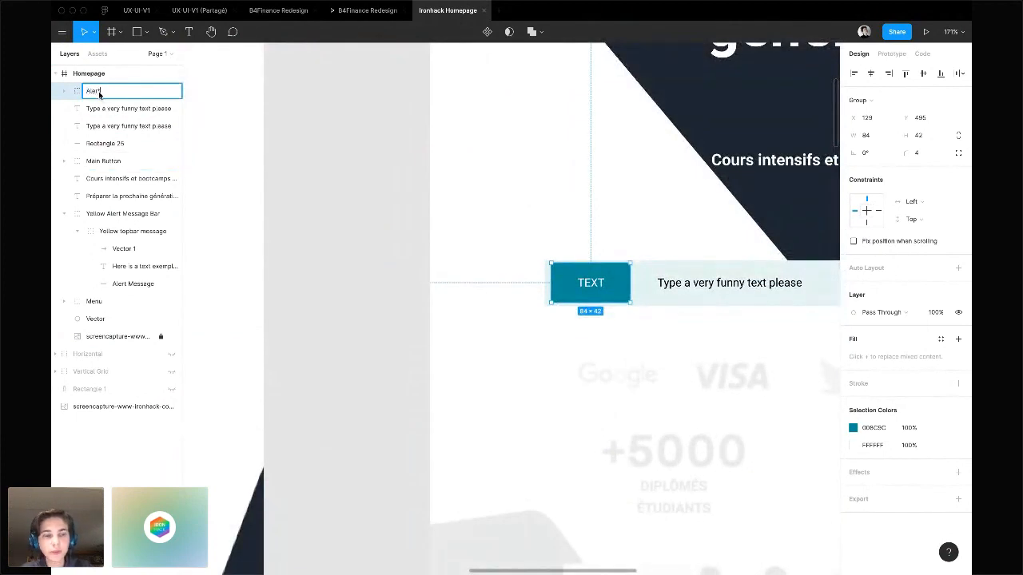
key("Return")
Change the badge label to "NOUVEAU" and recenter it in the badge
scroll(493, 388, "right", 2)
scroll(493, 389, "up", 1)
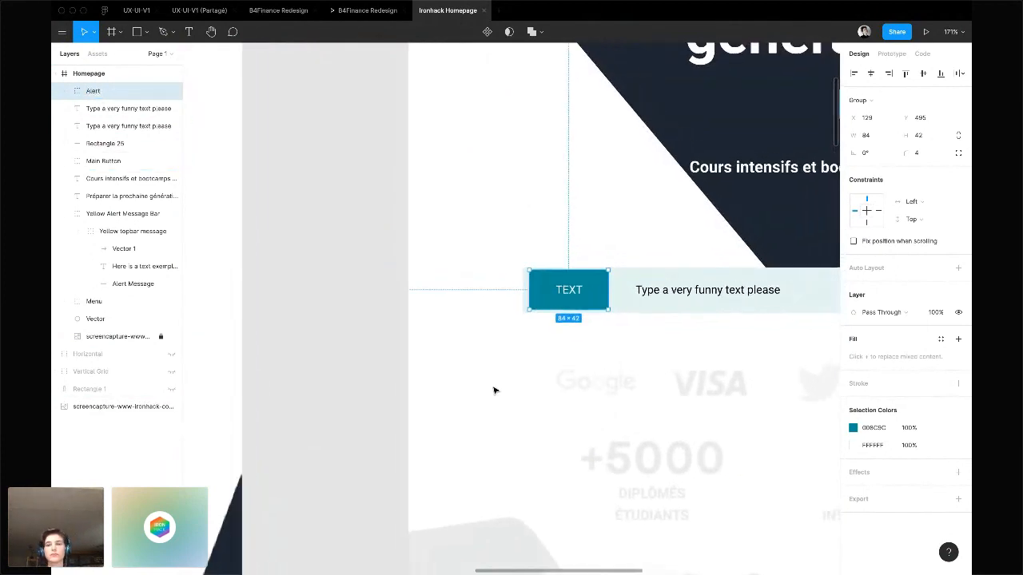
double_click(559, 304)
double_click(568, 294)
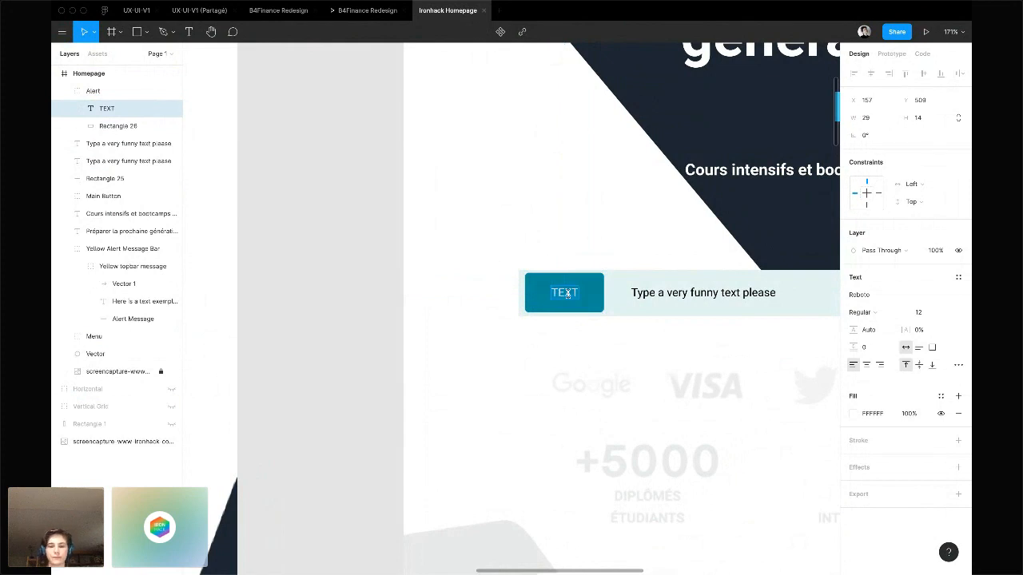
type("NOUVEAU")
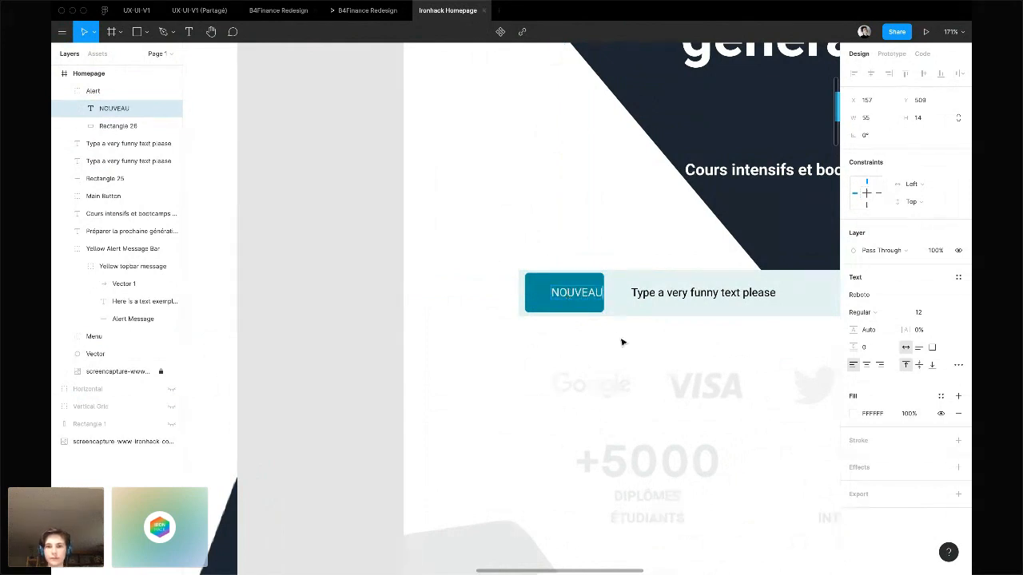
key("Escape")
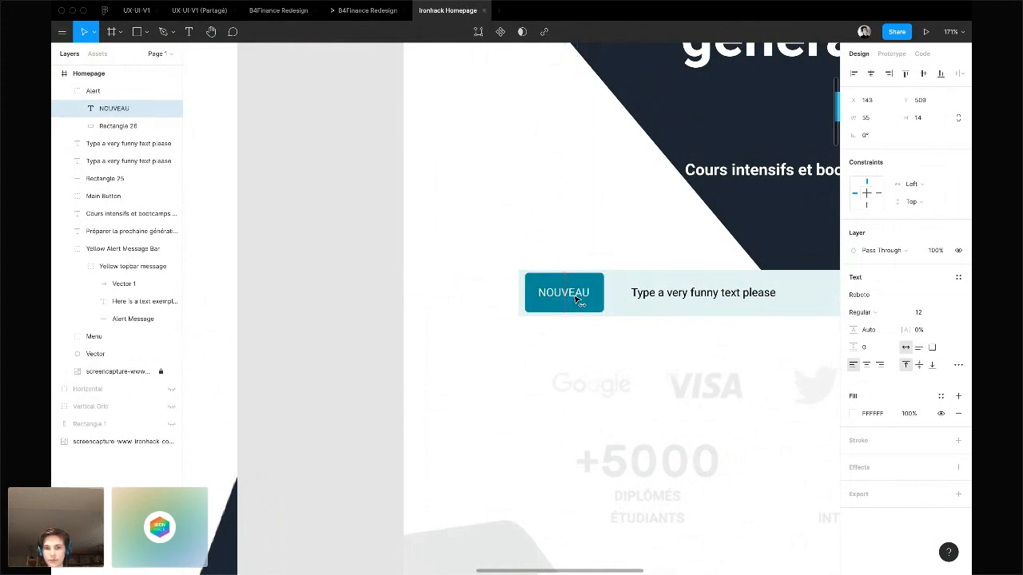
Scale the Alert badge group down proportionally to about 64 × 32 within the light-blue bar
left_click(589, 348)
scroll(588, 348, "down", 5)
scroll(589, 349, "down", 3)
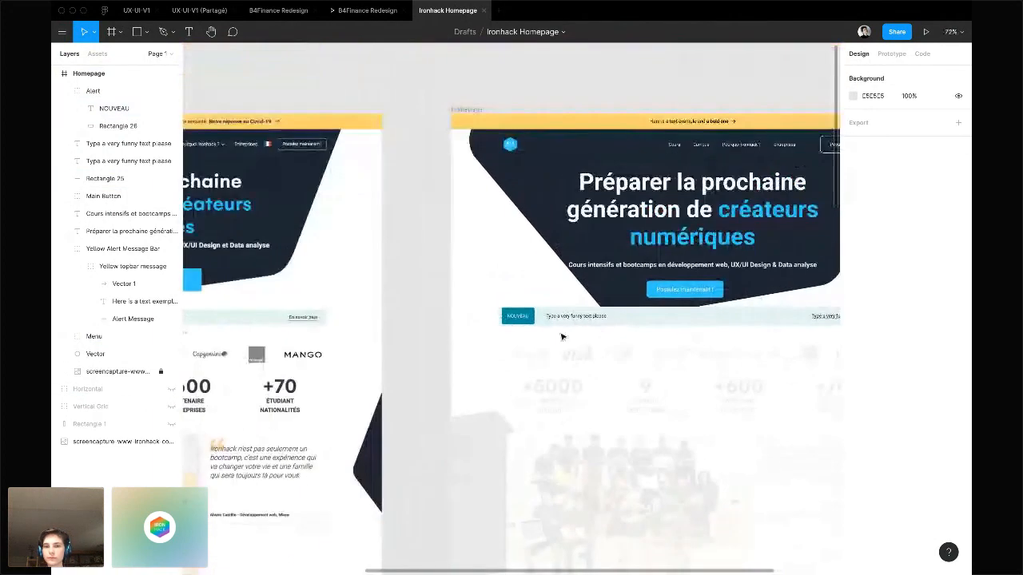
left_click(518, 318)
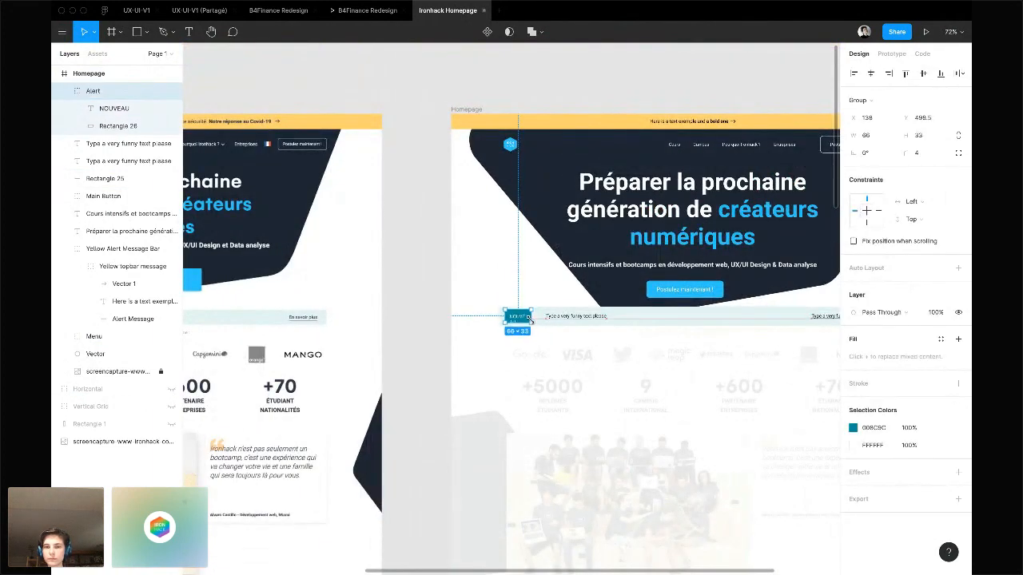
Try to resize the "NOUVEAU" text box inside the scaled badge, and undo the changes
scroll(532, 321, "up", 10)
double_click(515, 317)
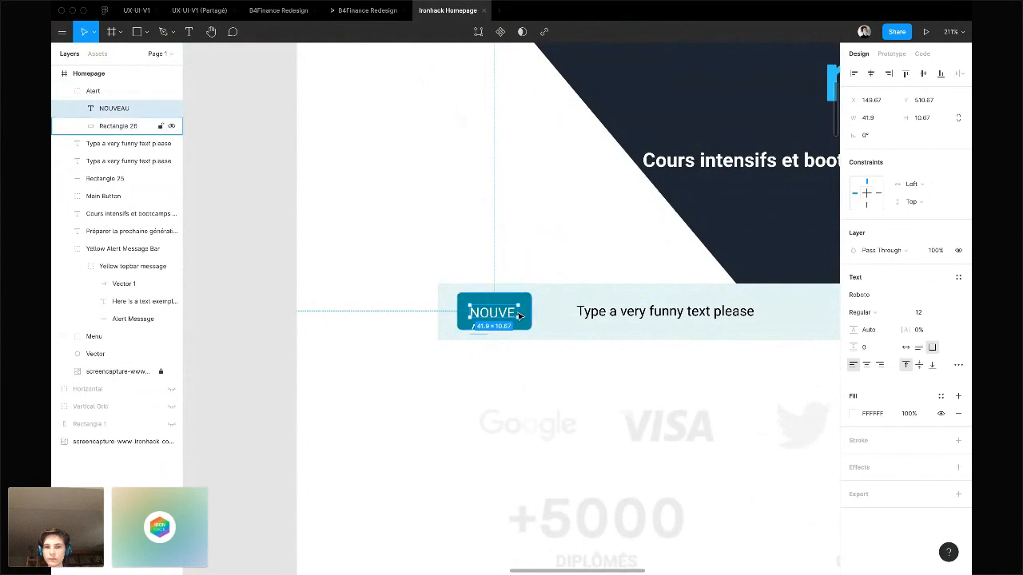
key("ctrl+v")
mouse_move(528, 313)
left_mouse_down()
mouse_move(553, 313)
mouse_move(535, 321)
left_mouse_up()
key("super+z")
key("super+z")
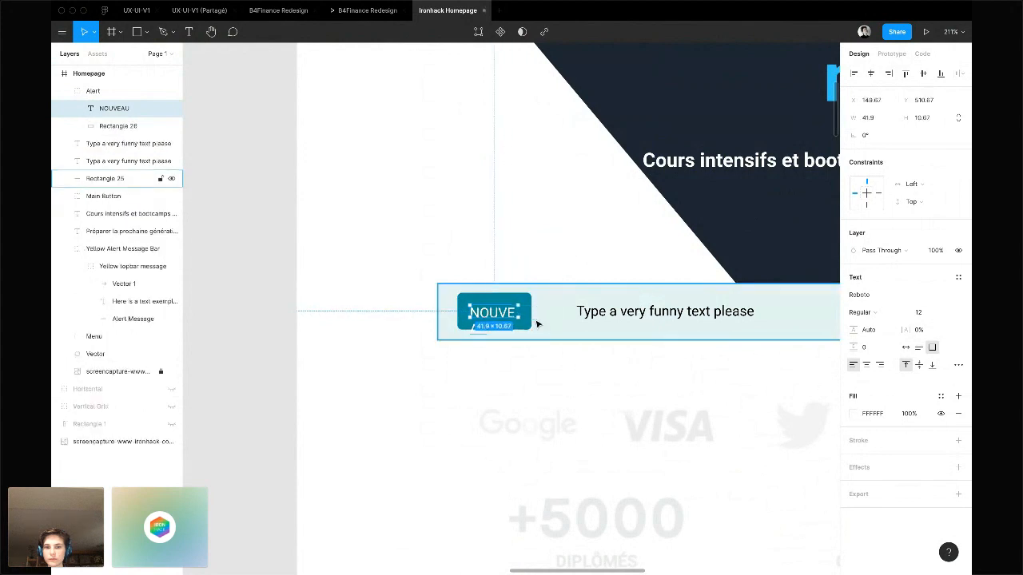
Resize the "NOUVEAU" text box to about 59 × 10 so the label fits one line, and center-align its text
left_click(521, 313)
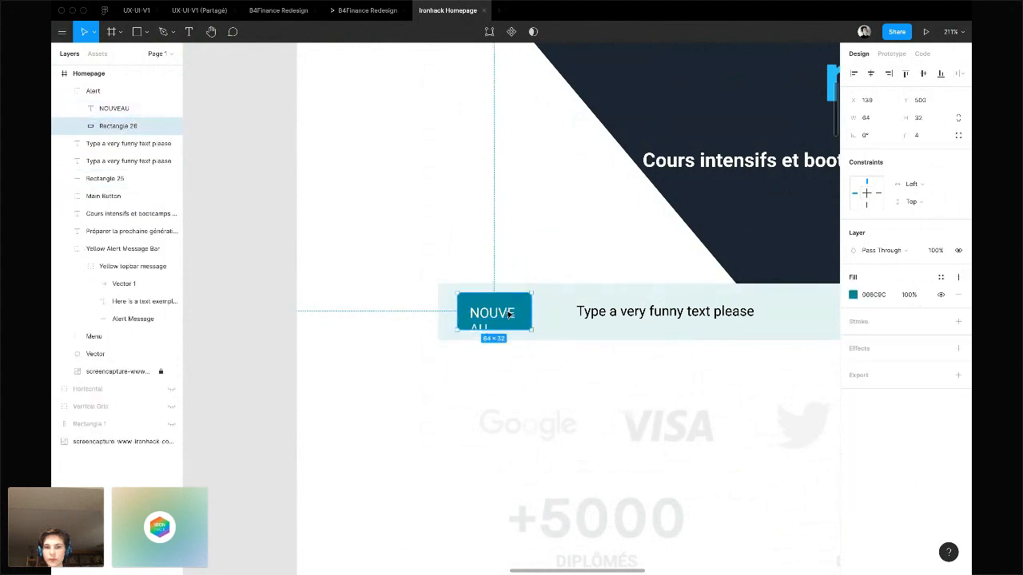
double_click(520, 314)
left_click_drag(519, 314, 528, 313)
key("super+alt+t")
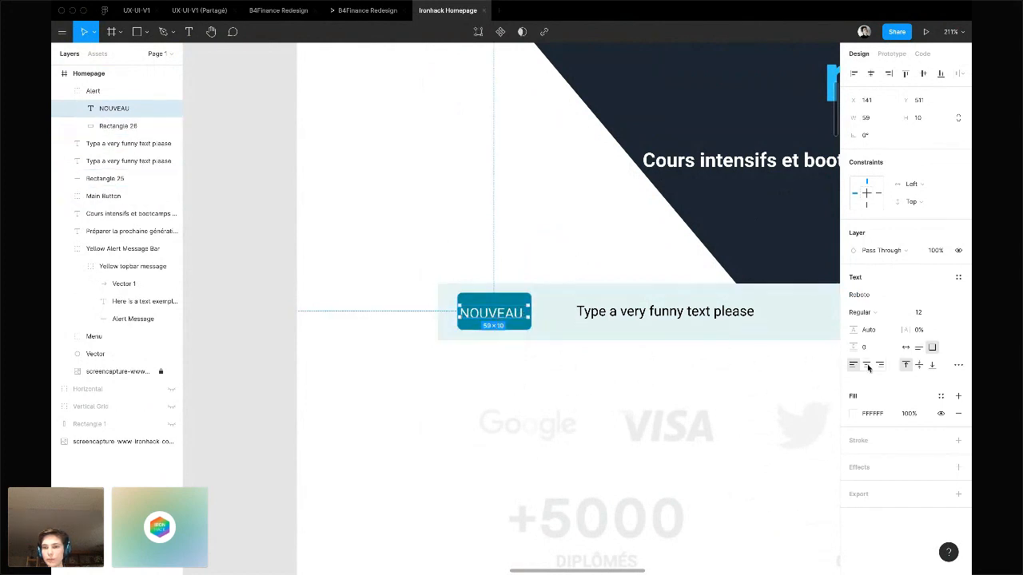
left_click(661, 389)
left_click(115, 108)
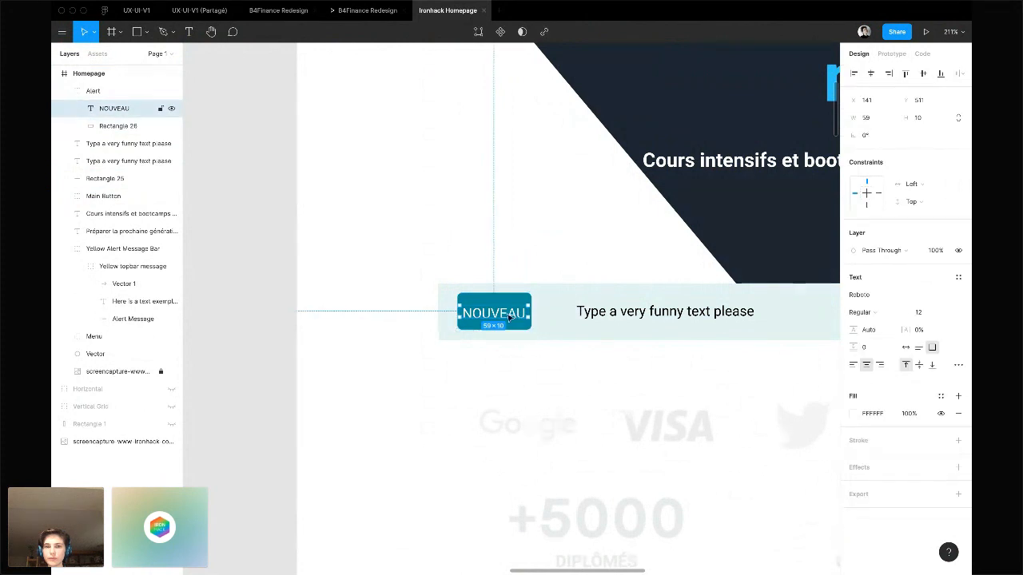
left_click(565, 348)
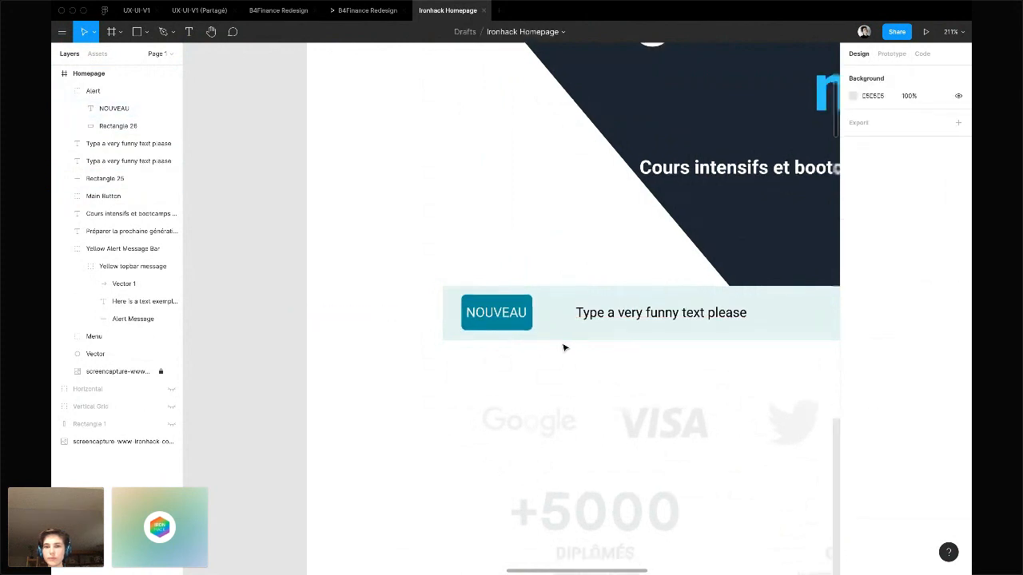
Move the "Type a very funny text please" text beside the badge closer to it, at about X 216
scroll(564, 347, "down", 3)
scroll(565, 348, "down", 2)
left_click(576, 330)
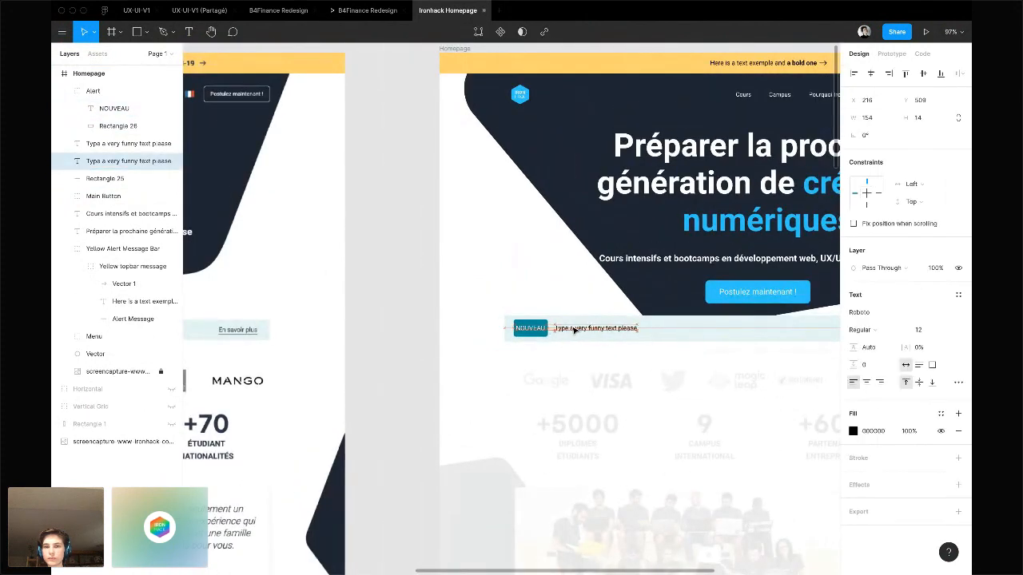
left_click(584, 369)
Check the participants' questions in the Crowdcast chat in the browser, and return to Figma
scroll(584, 369, "down", 3)
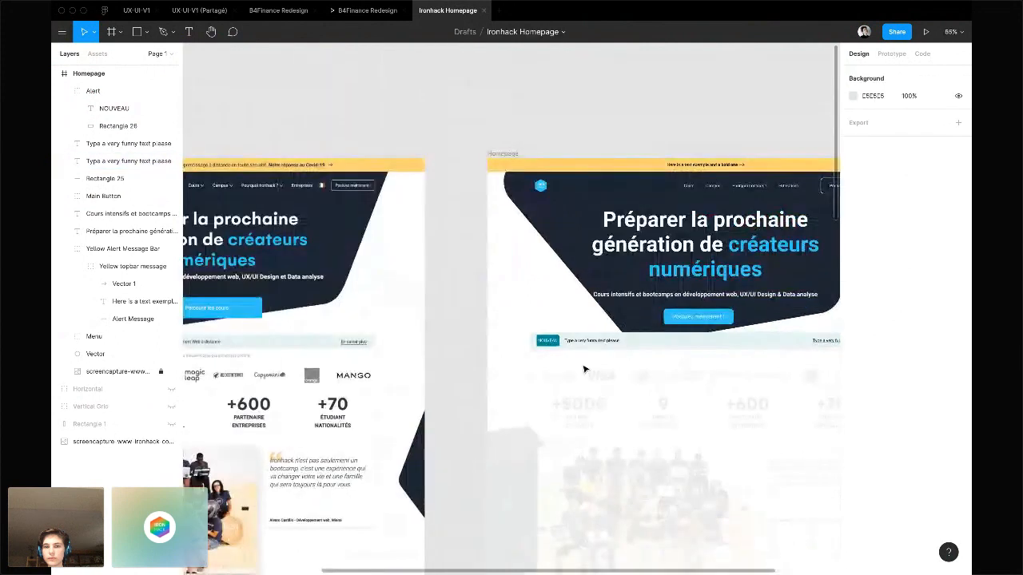
key("ctrl+Right")
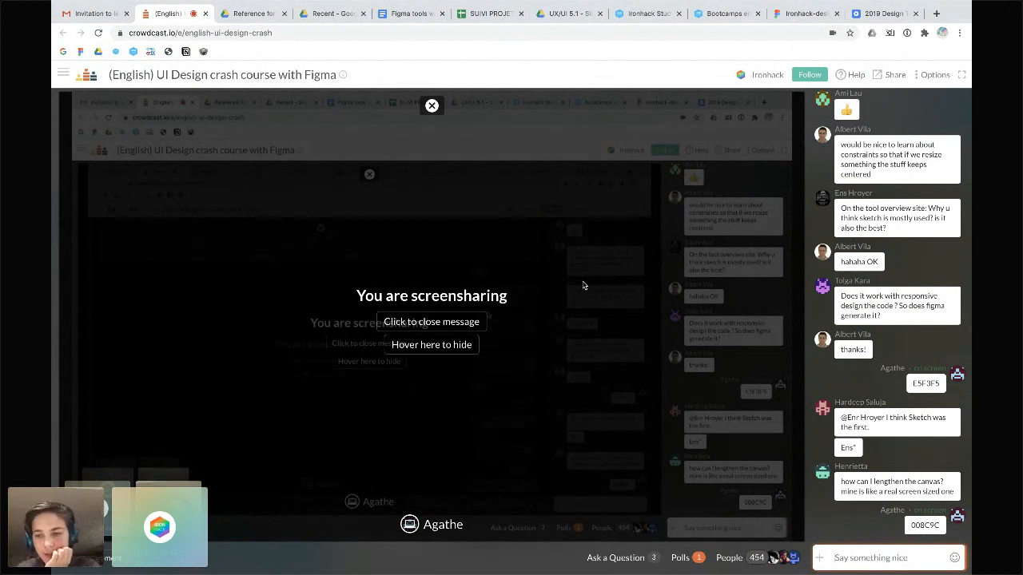
key("ctrl+Left")
Extend the Homepage frame downward to a height of about 4845
scroll(628, 285, "down", 3)
scroll(627, 285, "right", 3)
scroll(627, 285, "down", 2)
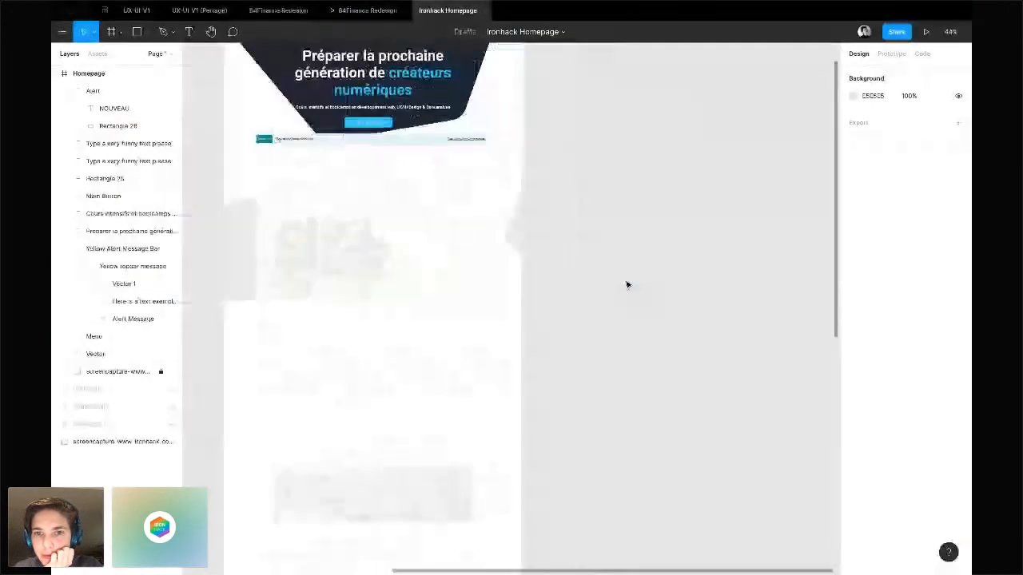
scroll(627, 284, "down", 5)
left_click(573, 200)
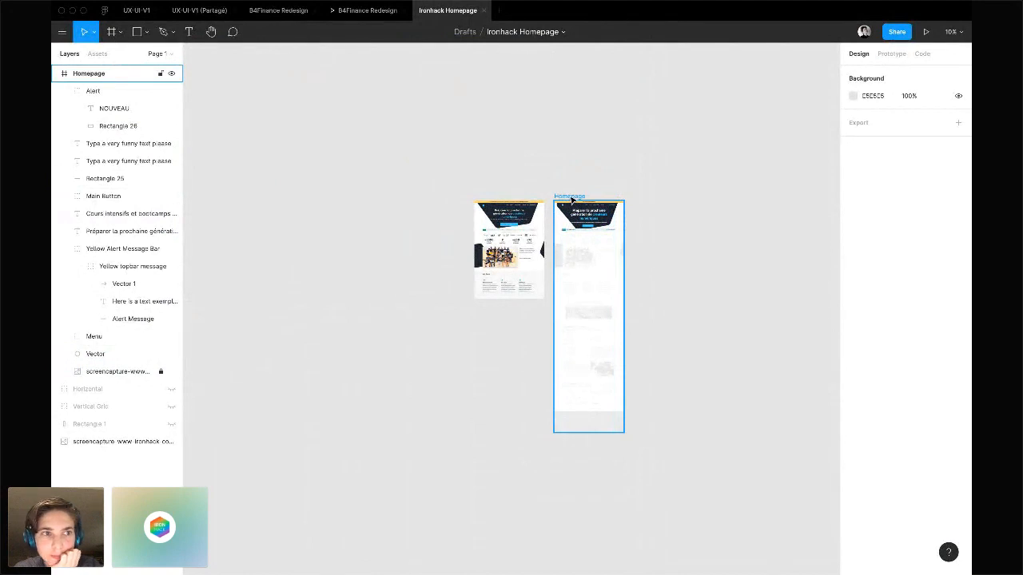
left_click(87, 75)
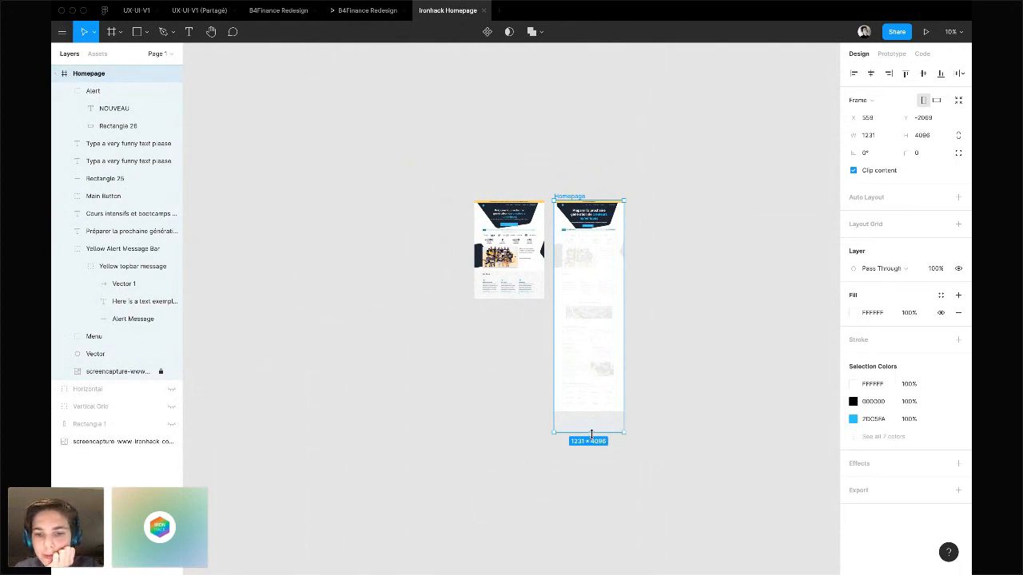
left_click_drag(592, 434, 588, 474)
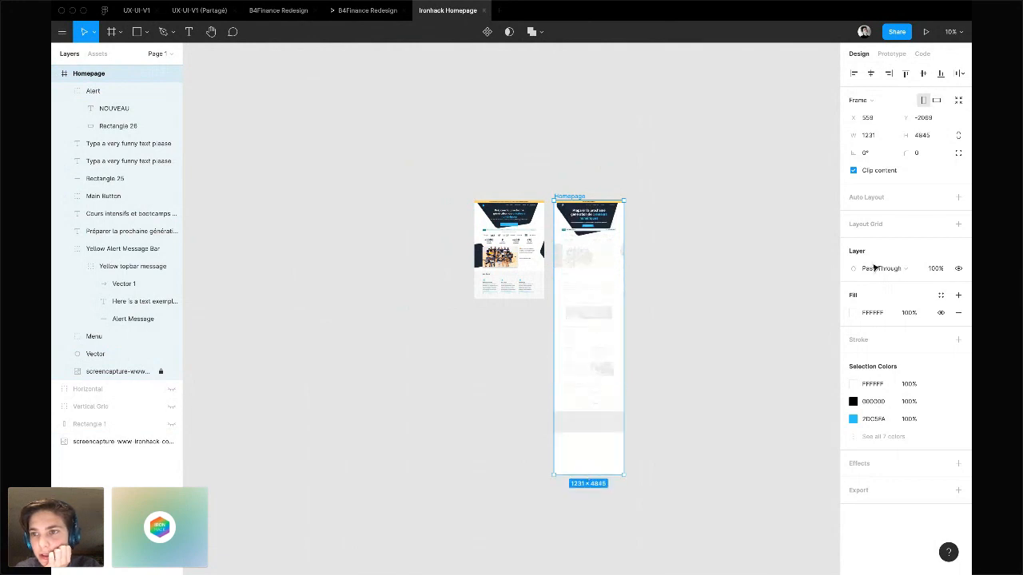
Try entering a numeric height for the Homepage frame, and undo both frame height changes
left_click(926, 139)
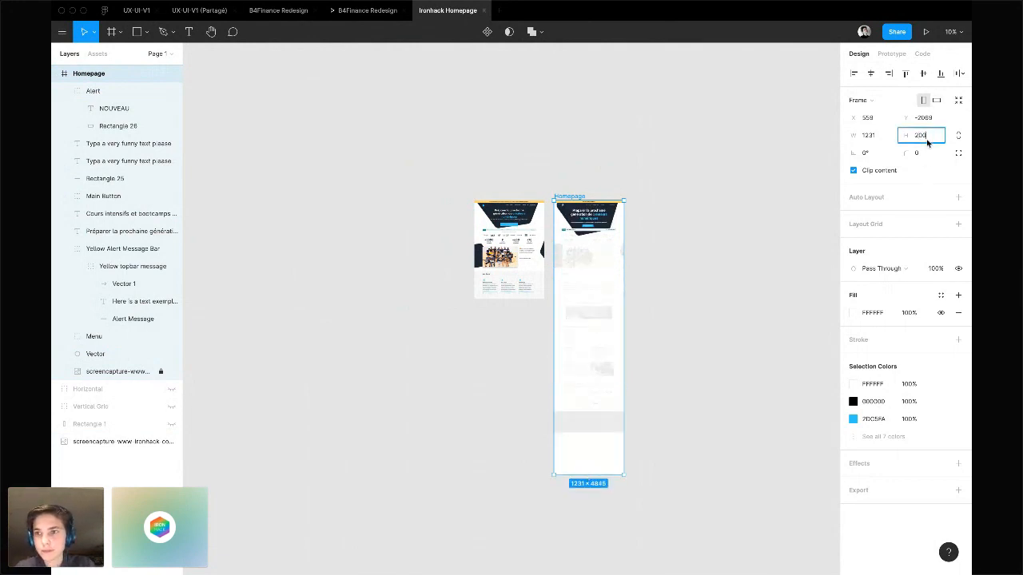
key("Return")
key("super+z")
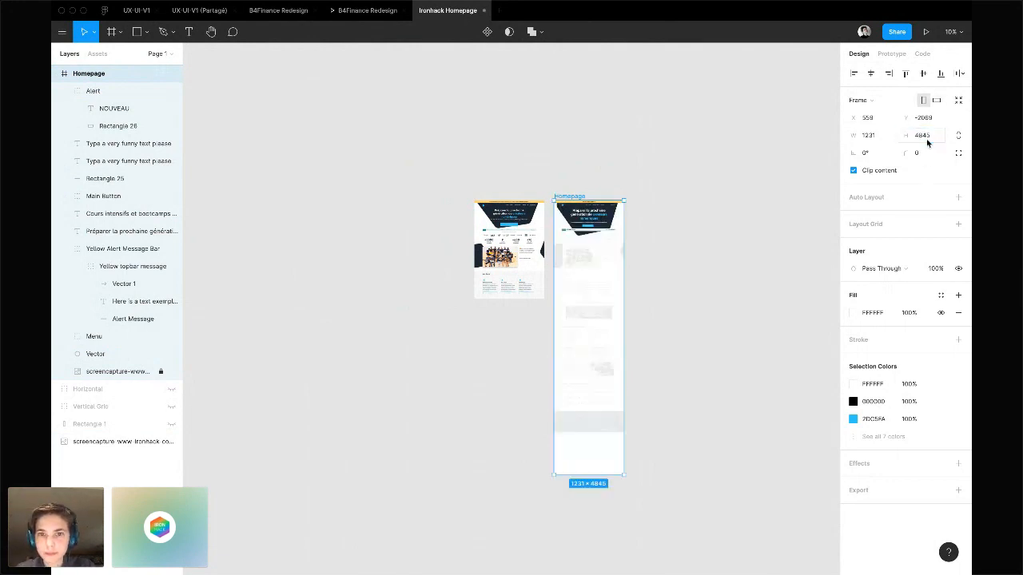
key("super+z")
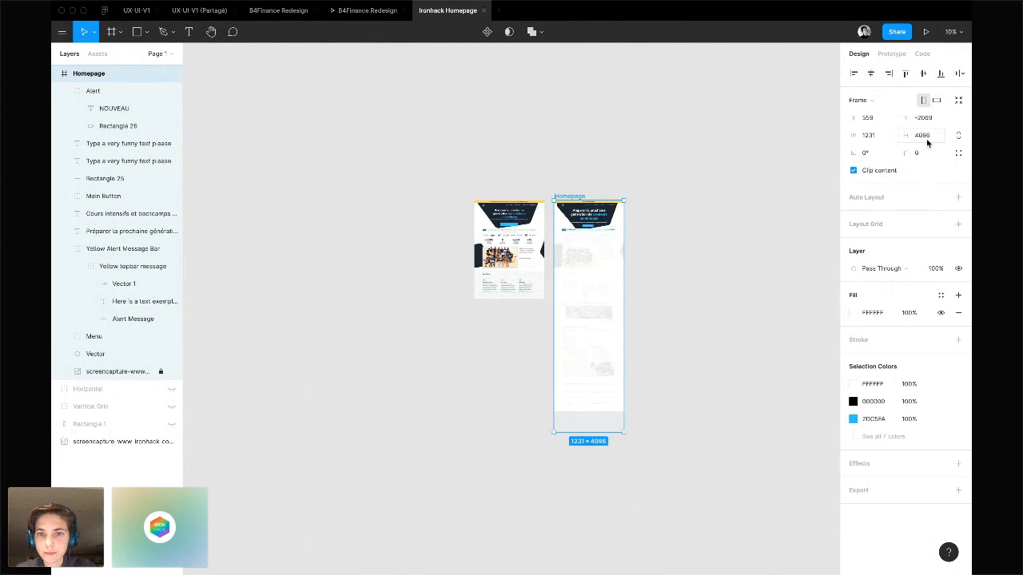
Deselect the Homepage frame, read the new participants' messages in the Crowdcast chat in the browser, and return to Figma
left_click(759, 185)
scroll(560, 229, "up", 5)
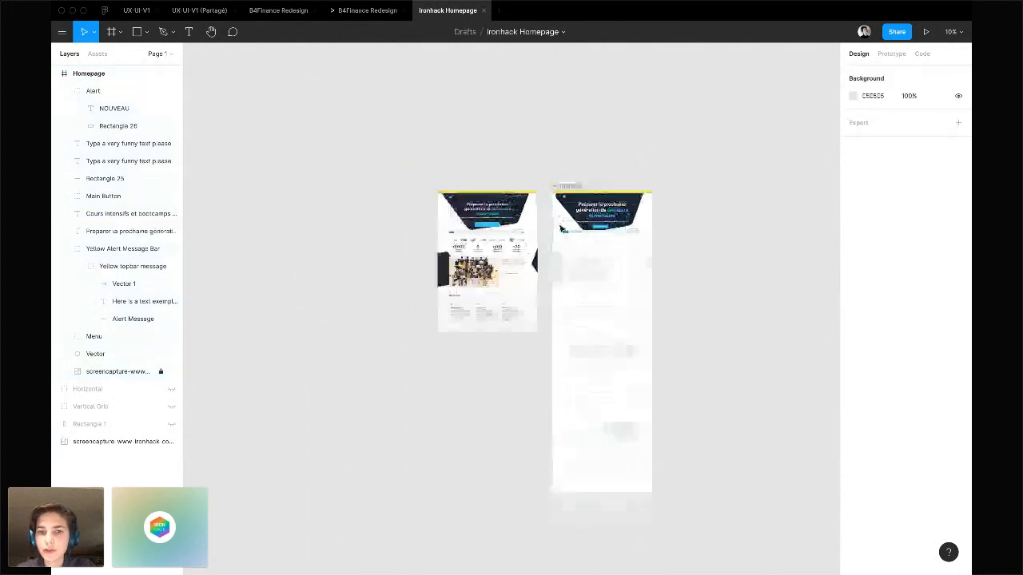
key("super+Tab")
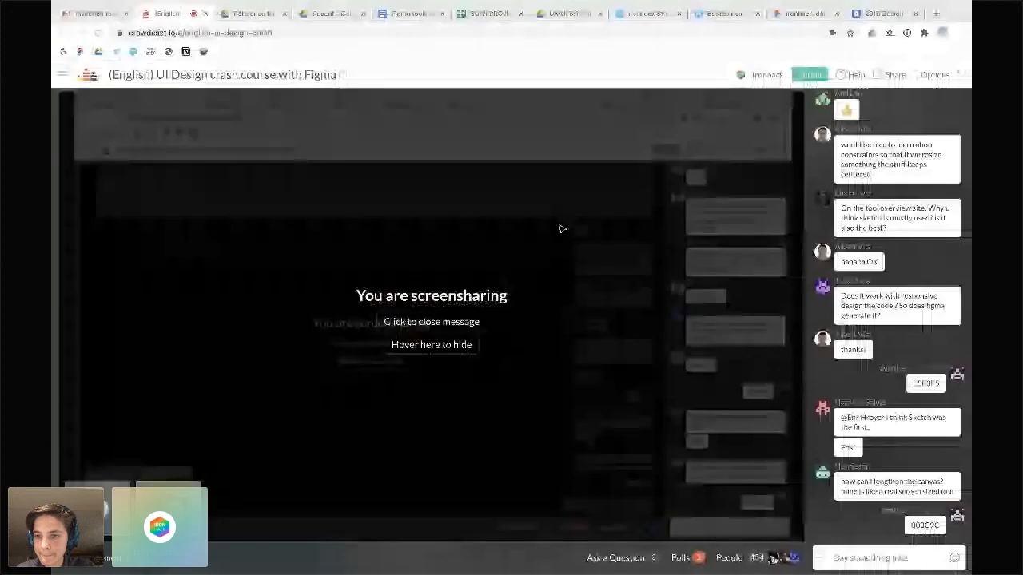
mouse_move(561, 229)
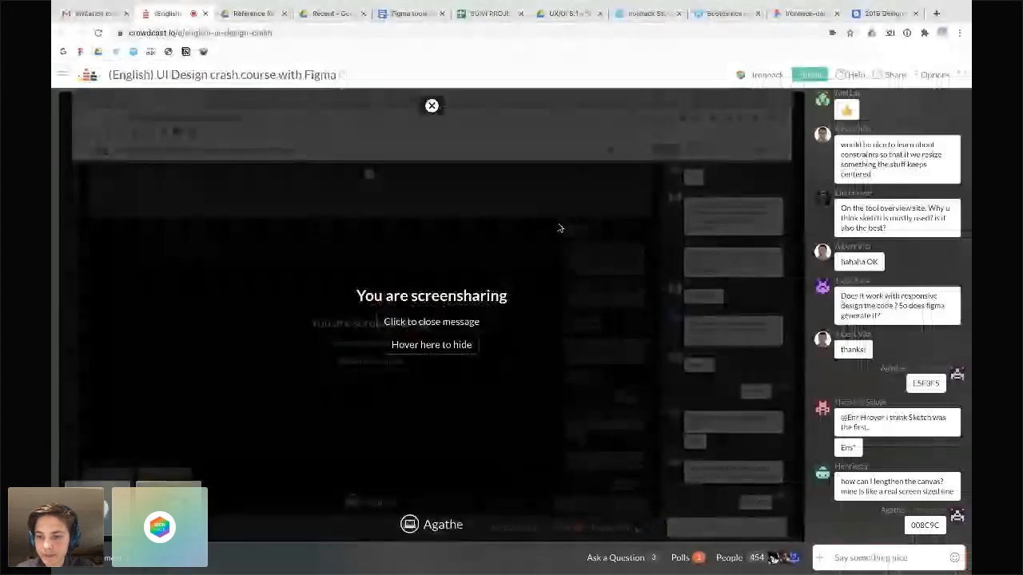
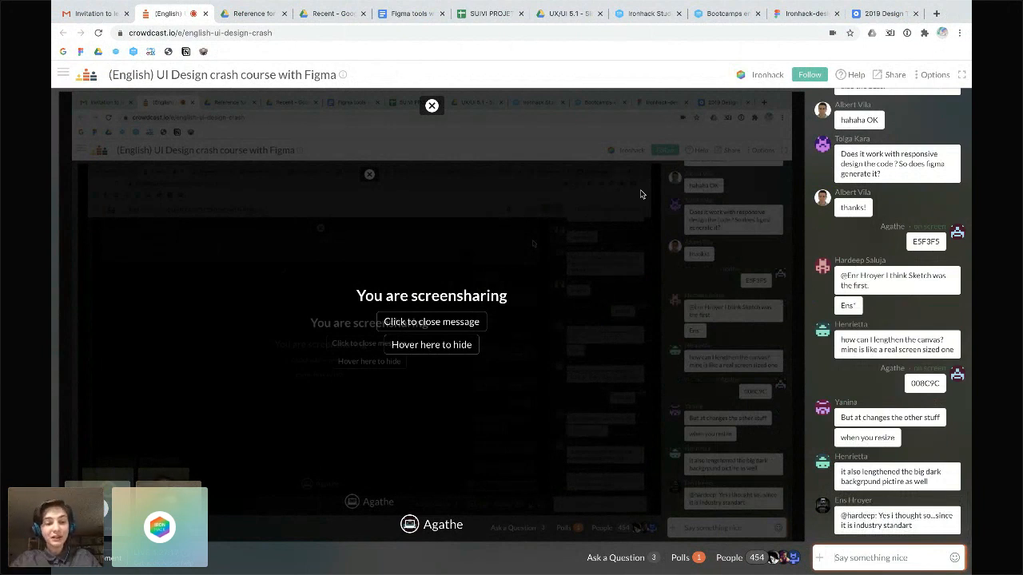
key("ctrl+Left")
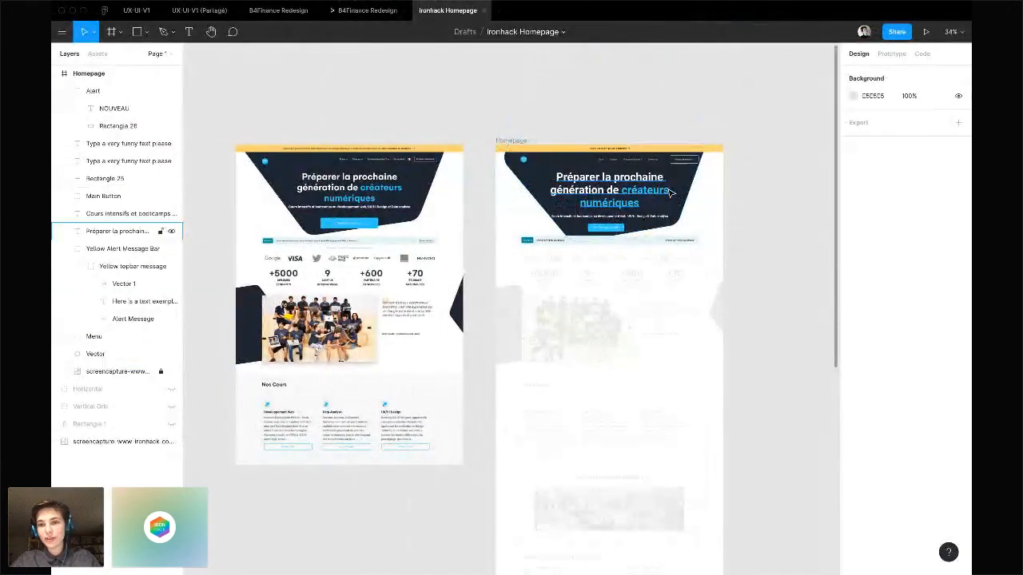
Add a new 1440 × 900 frame from the MacBook Pro preset on the empty canvas beside the Homepage frame
scroll(670, 193, "right", 5)
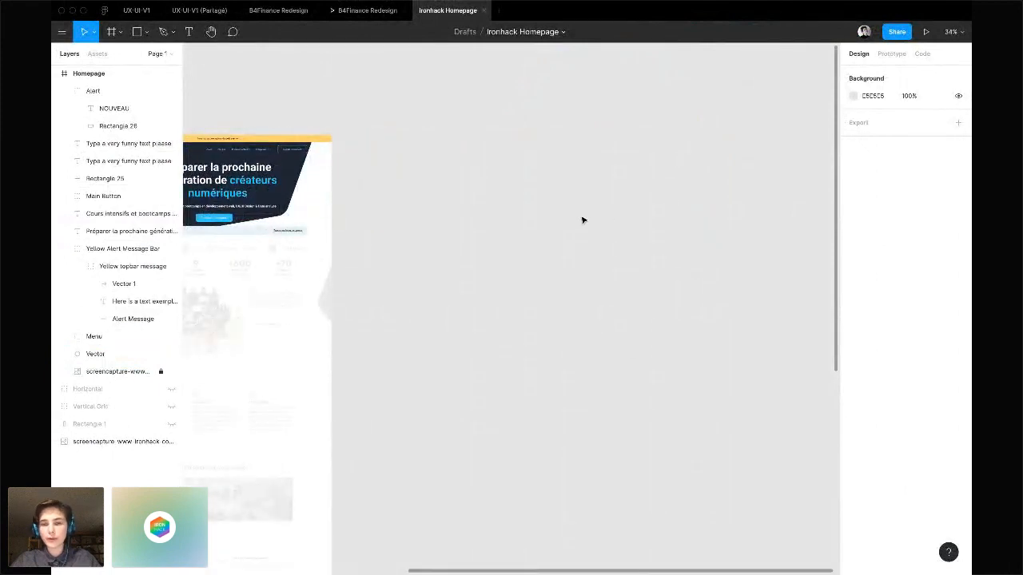
key("f")
left_click(440, 149)
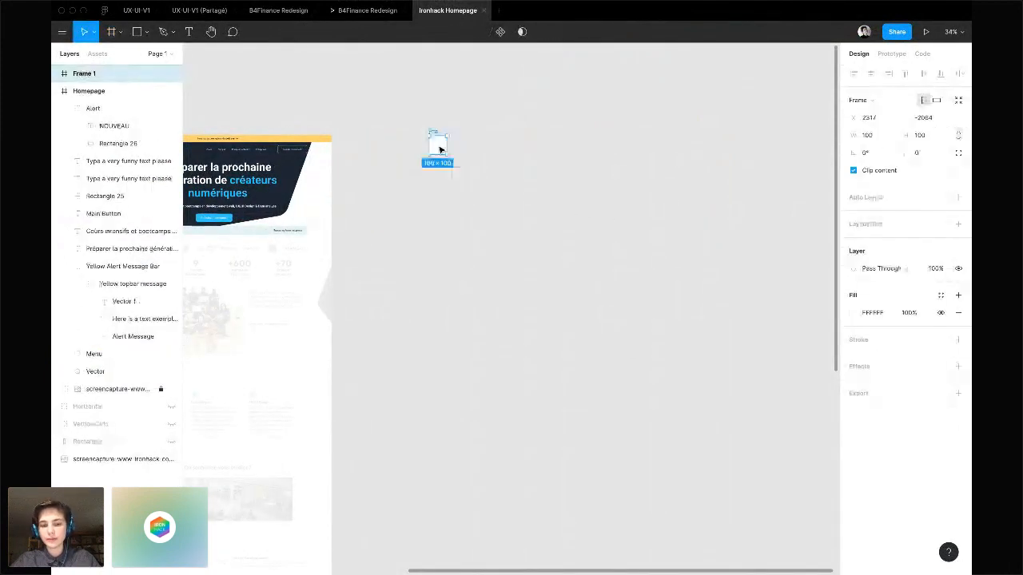
key("Delete")
key("f")
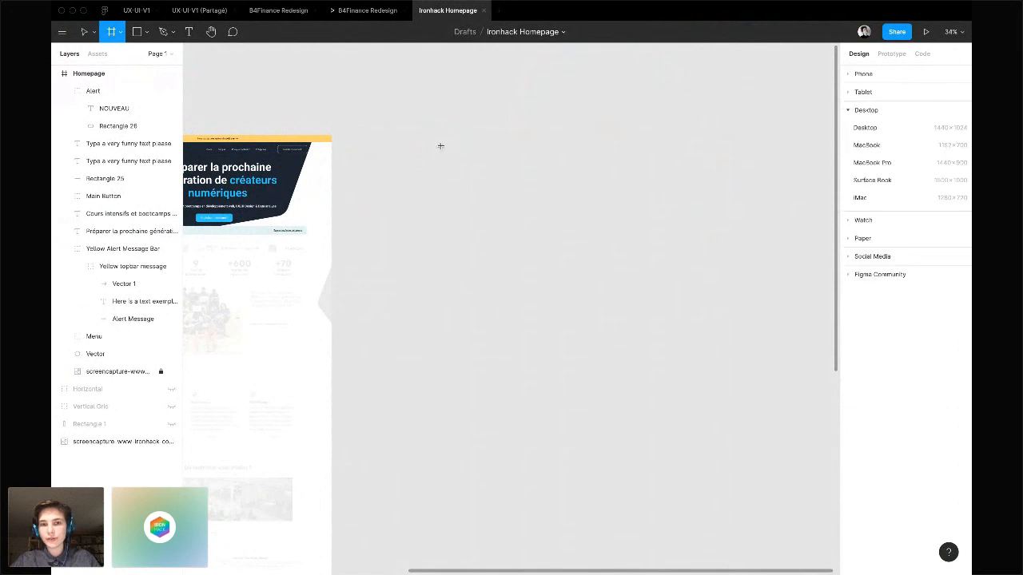
left_click(884, 164)
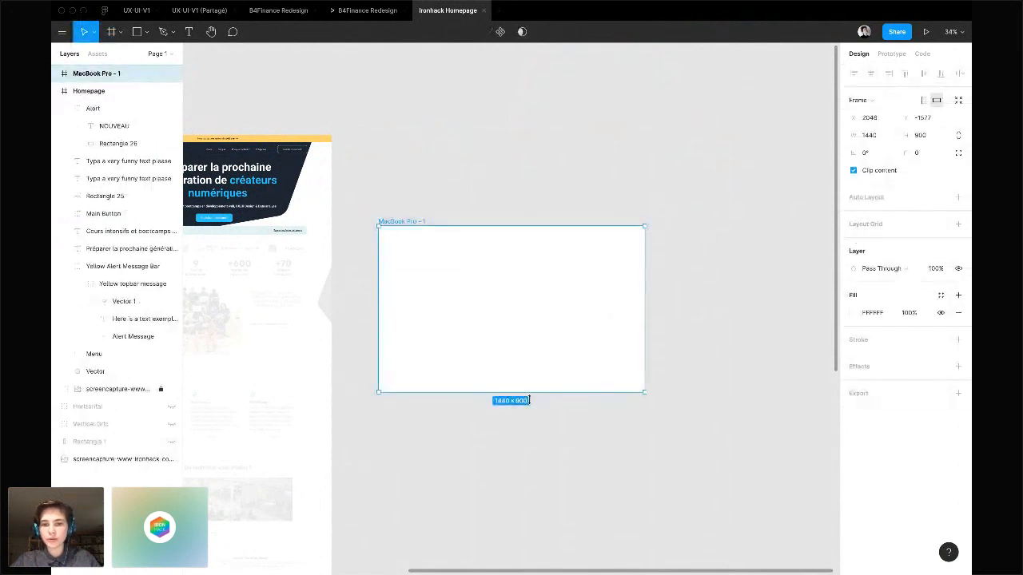
Lengthen the MacBook Pro frame to a height of 2722 and place it beside Homepage with their upper edges aligned
left_click_drag(526, 393, 535, 429)
scroll(536, 429, "down", 5)
left_click_drag(516, 323, 504, 277)
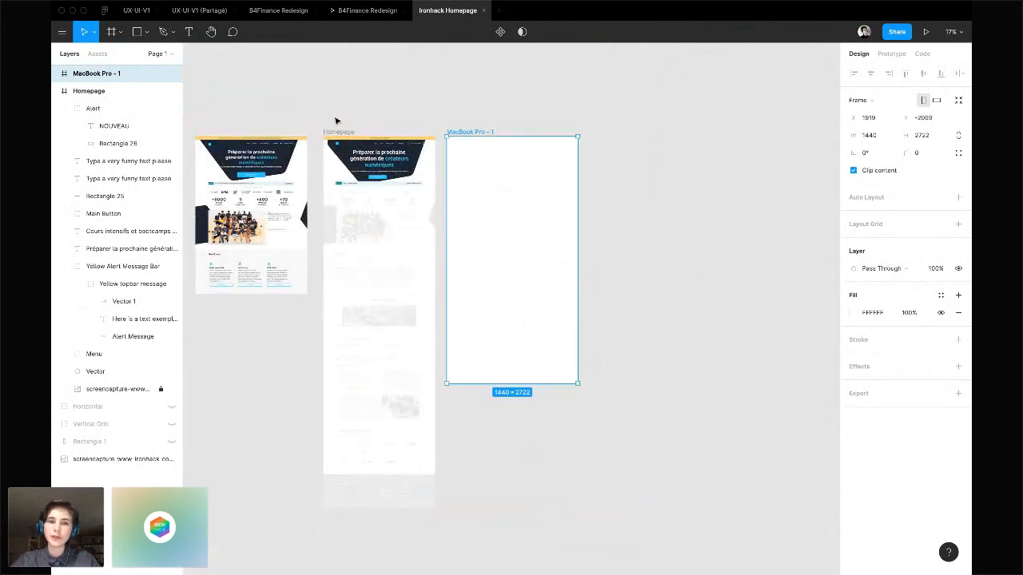
Try moving the Homepage header elements into the MacBook Pro frame, undo the move, and delete the MacBook Pro frame
left_click_drag(334, 118, 423, 218)
left_click_drag(431, 174, 514, 179)
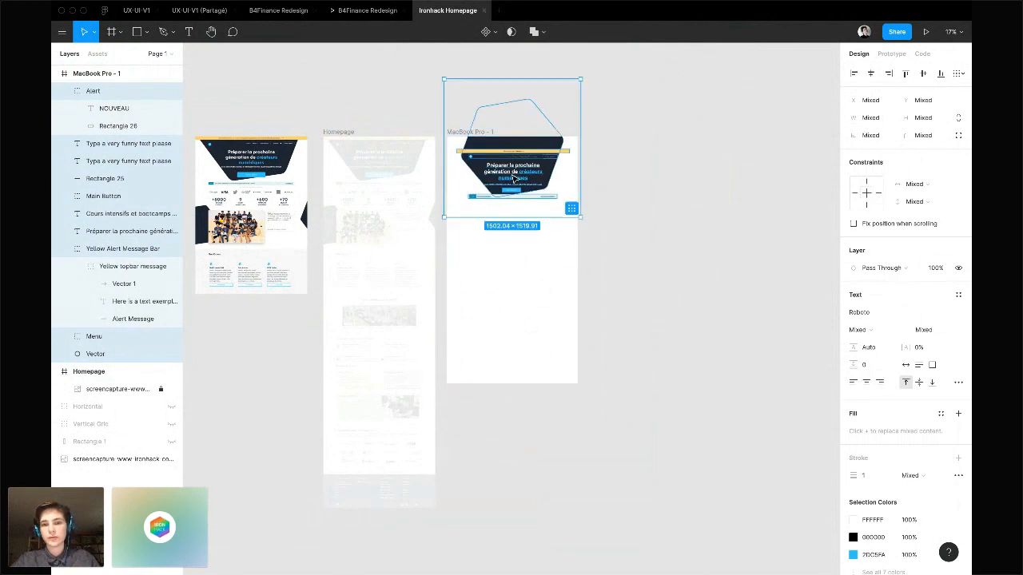
key("ctrl+z")
left_click(482, 133)
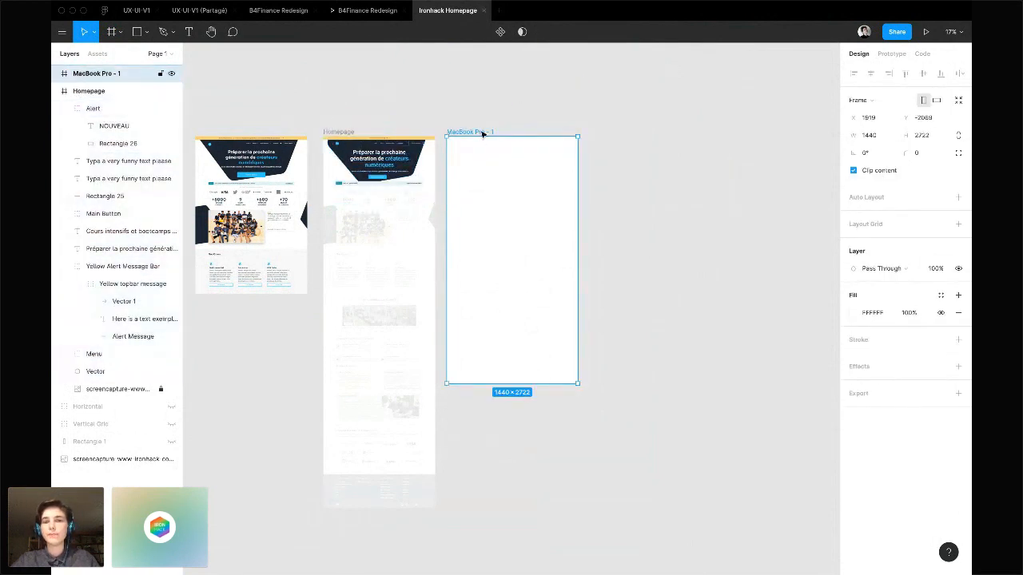
key("Delete")
Wrap the full-colour reference screenshot beside Homepage in its own frame with Frame Selection
scroll(367, 176, "up", 3)
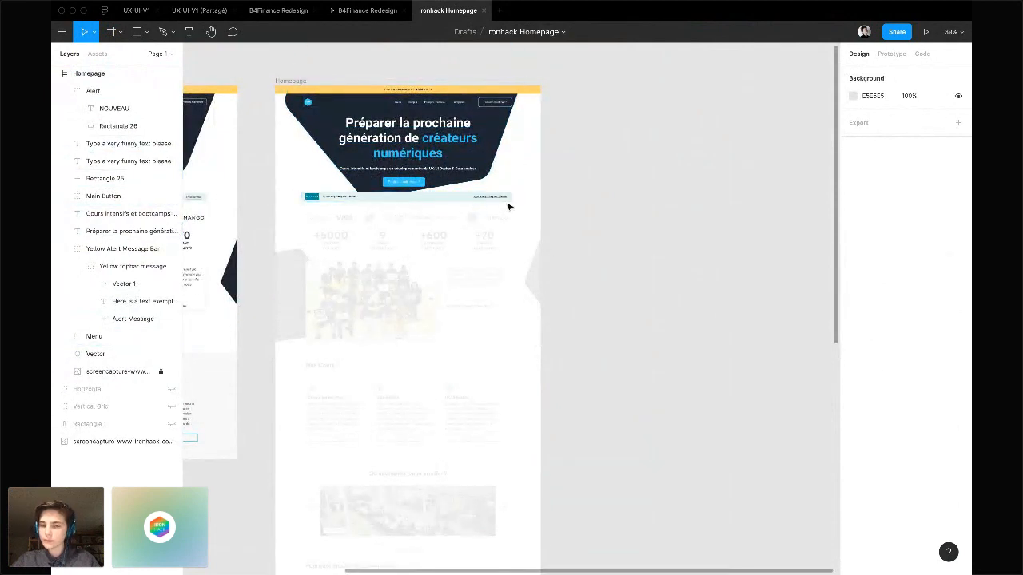
scroll(372, 177, "left", 4)
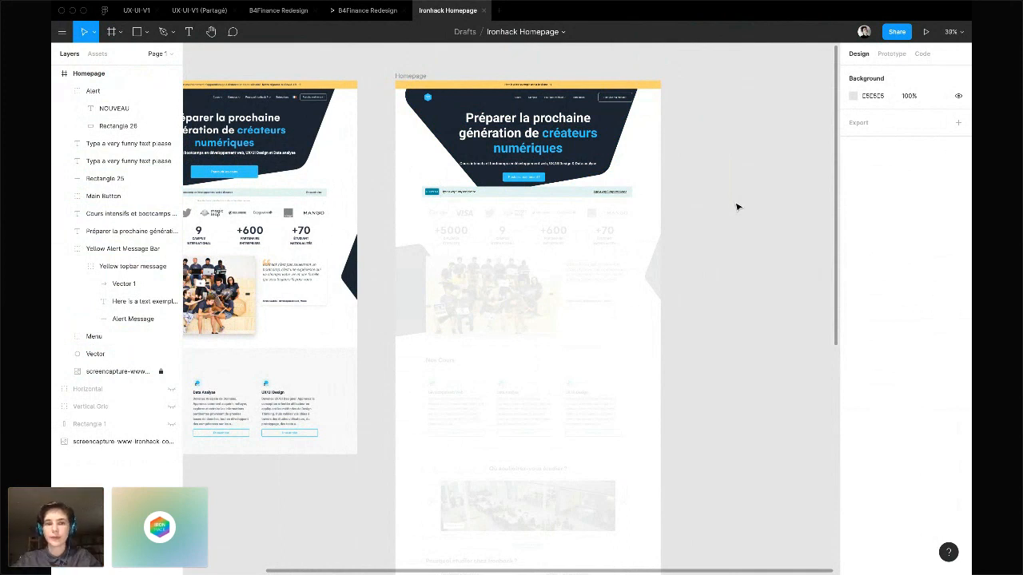
scroll(735, 211, "down", 3)
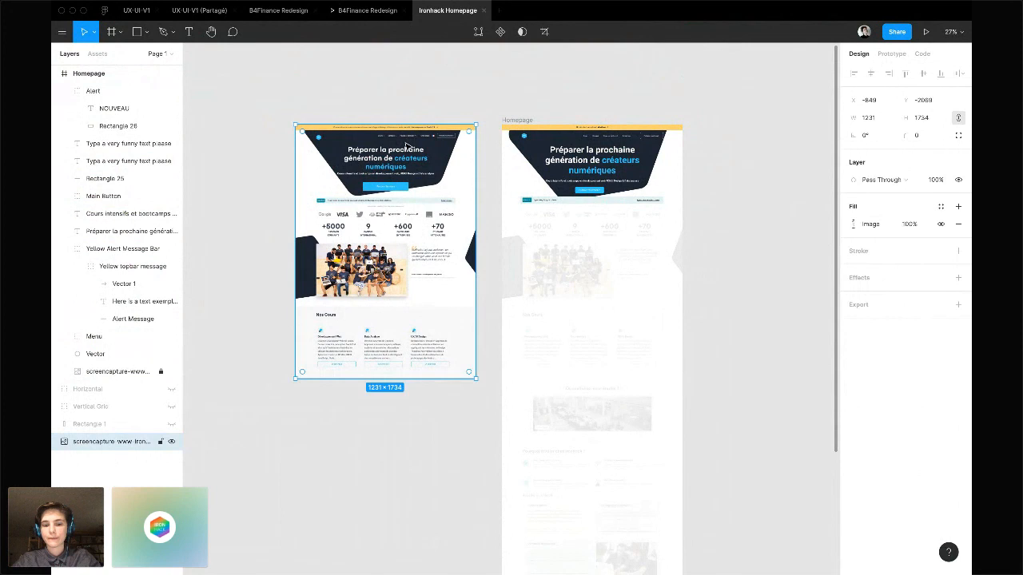
right_click(408, 146)
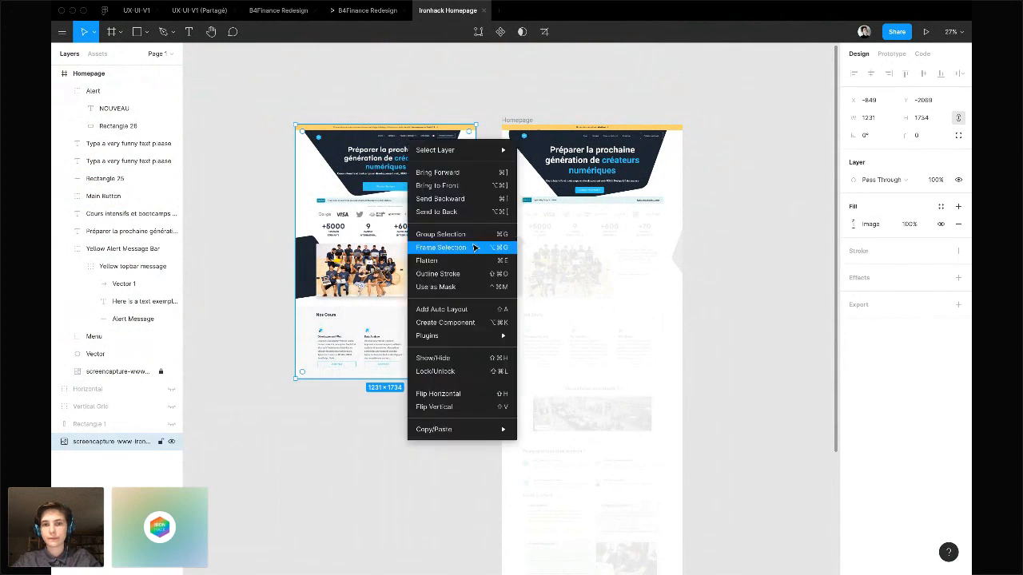
left_click(473, 244)
left_click(883, 140)
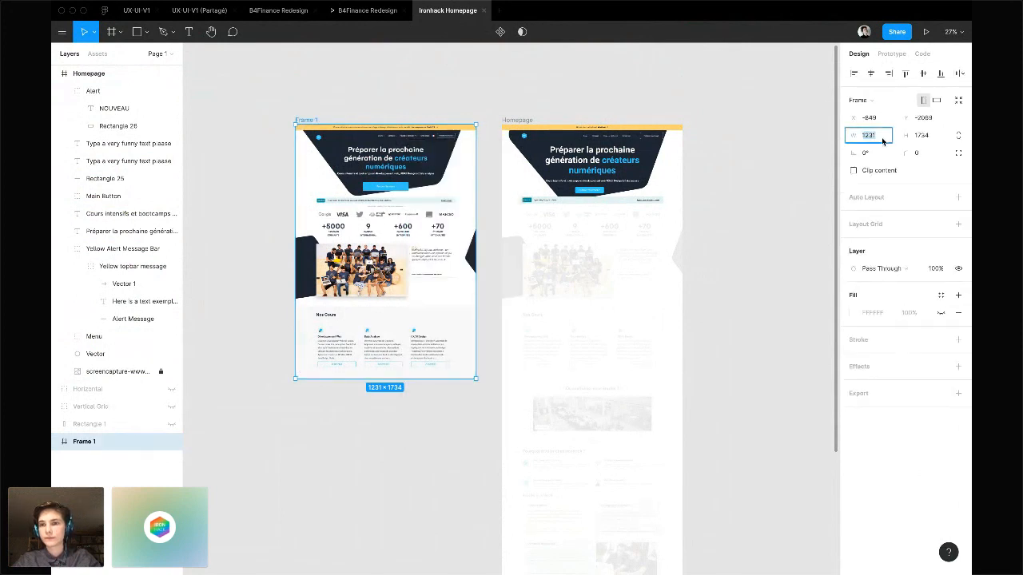
left_click(758, 165)
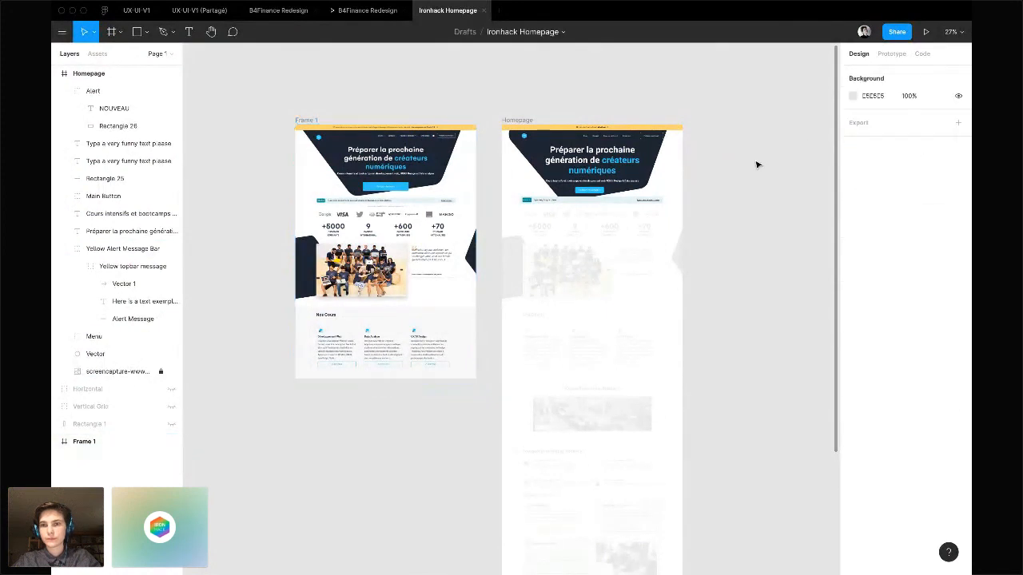
Rename the frame around the reference screenshot as "Exemple"
scroll(757, 166, "right", 2)
scroll(758, 166, "down", 1)
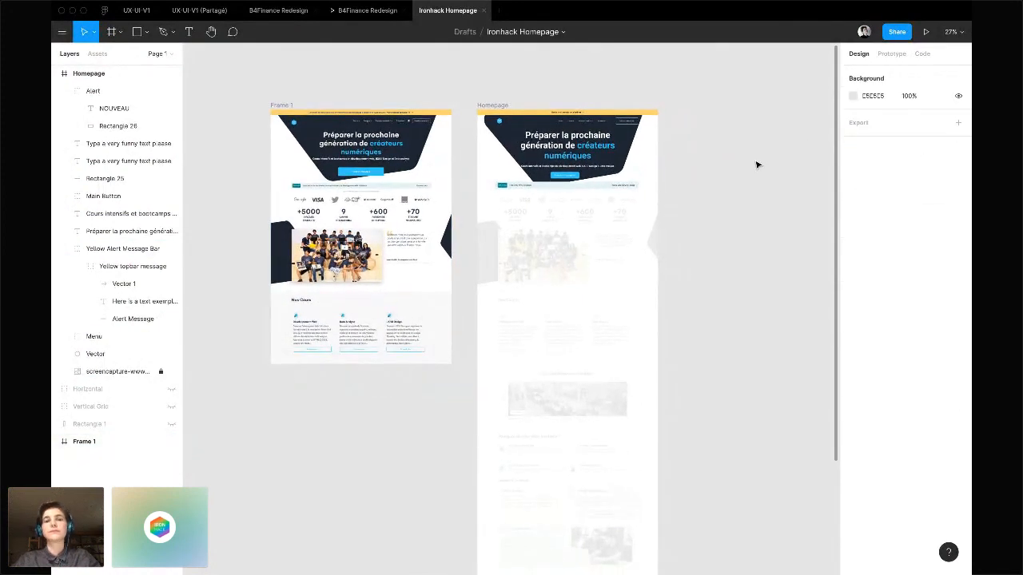
left_click(281, 109)
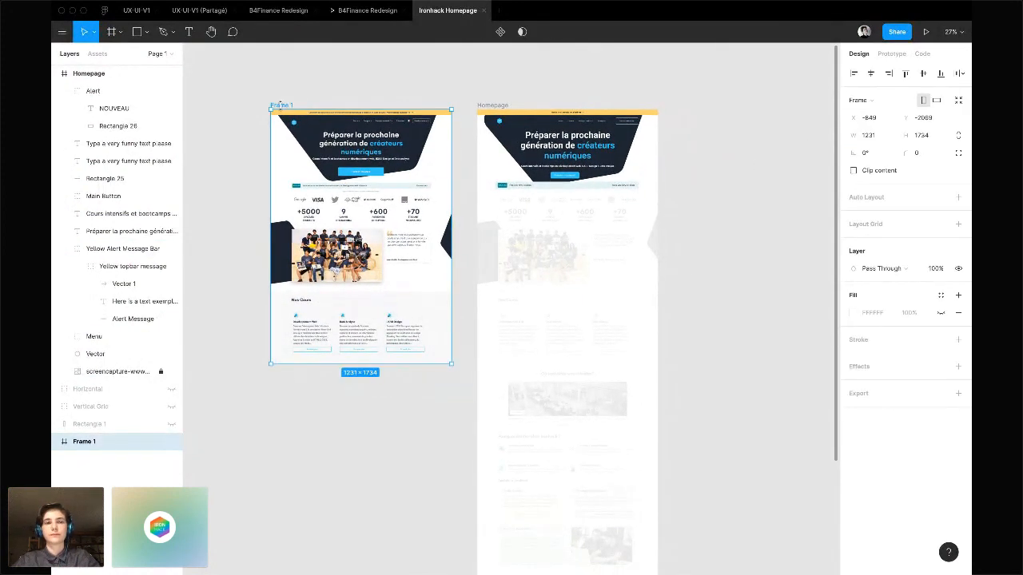
double_click(87, 442)
type("Exe")
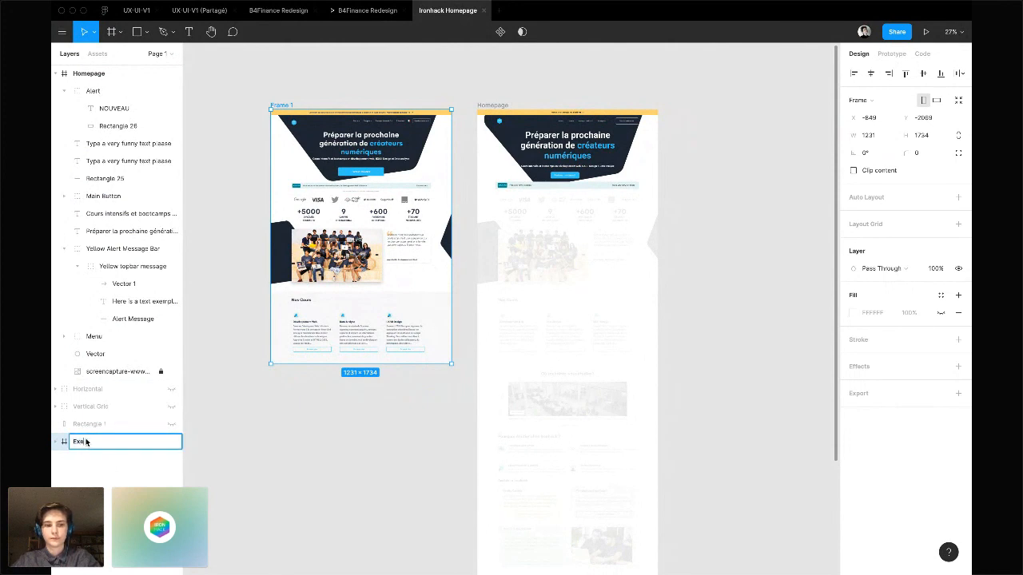
type("mple")
left_click(357, 426)
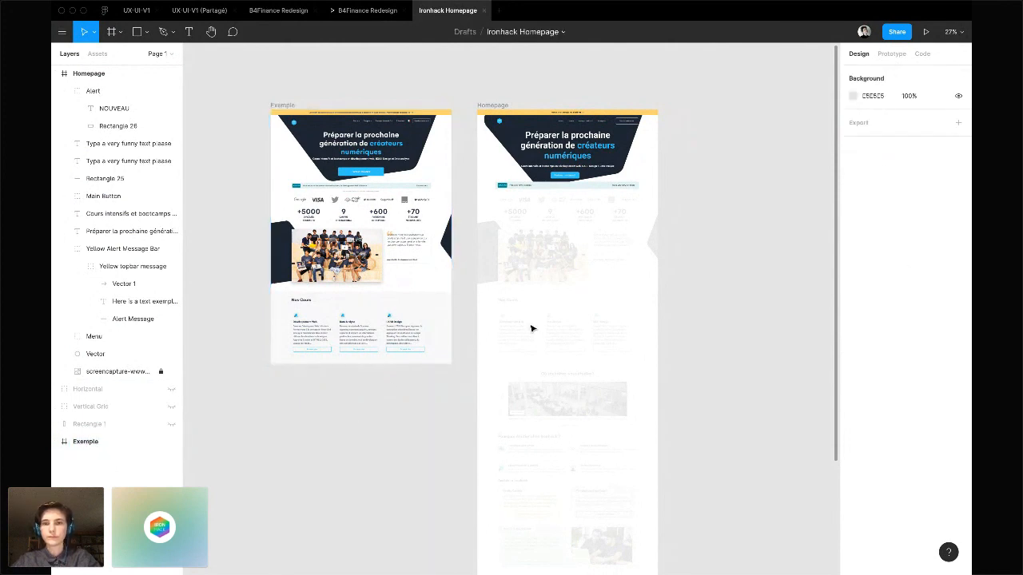
Switch to Finder and expand the Partners folder inside the Assets folder
scroll(532, 327, "right", 2)
scroll(505, 218, "up", 3)
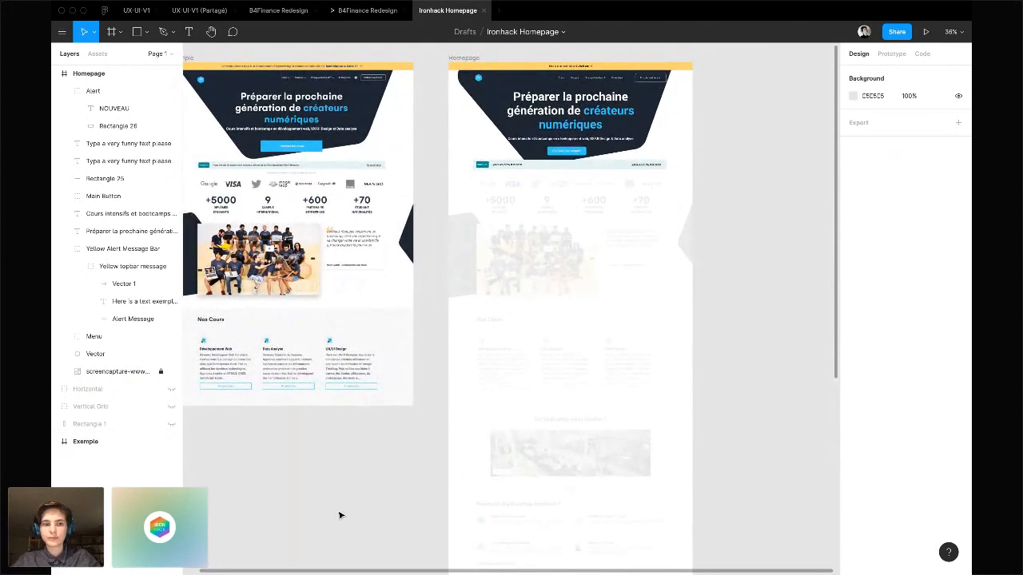
mouse_move(276, 569)
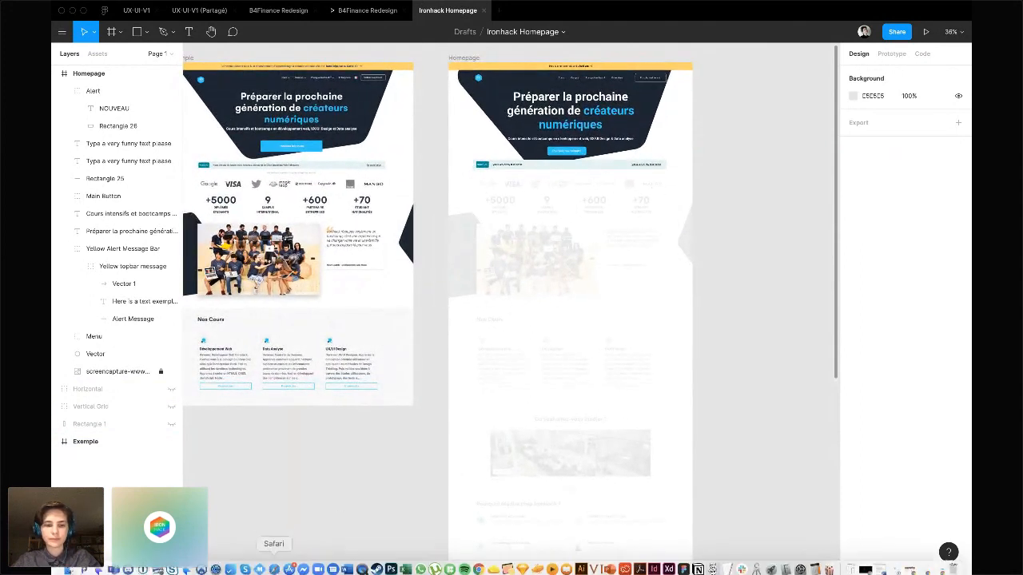
left_click(71, 566)
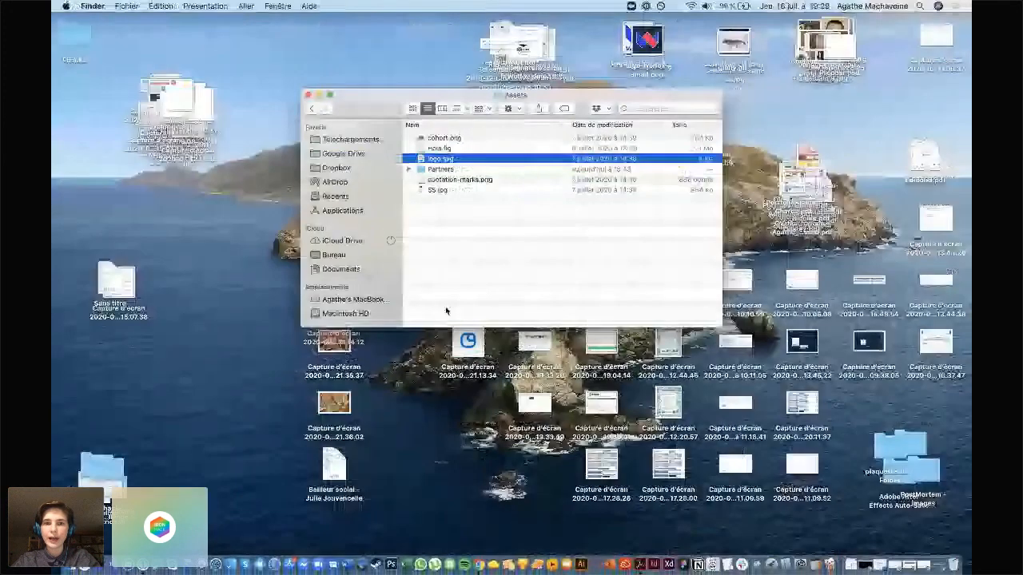
left_click(426, 170)
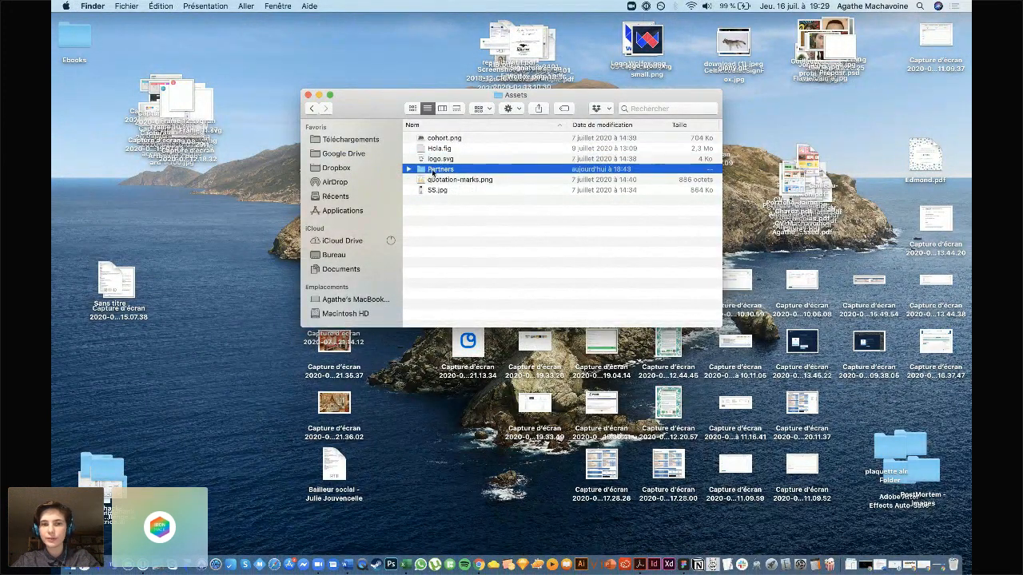
left_click(408, 170)
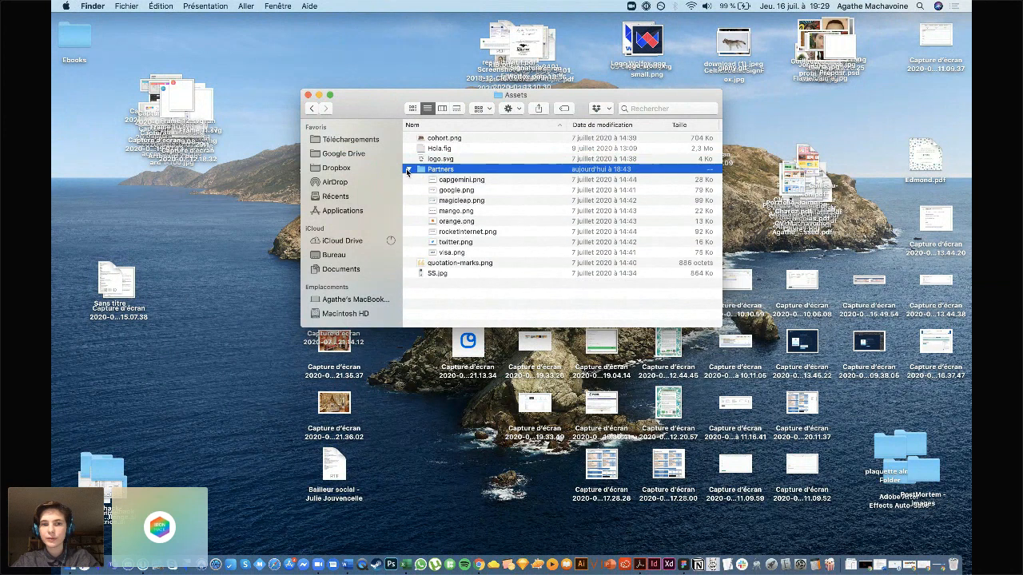
Import all eight partner logo images, from capgemini.png to visa.png, onto the Figma canvas in a row starting over the Homepage frame
left_click(461, 183)
left_click(454, 252, "shift")
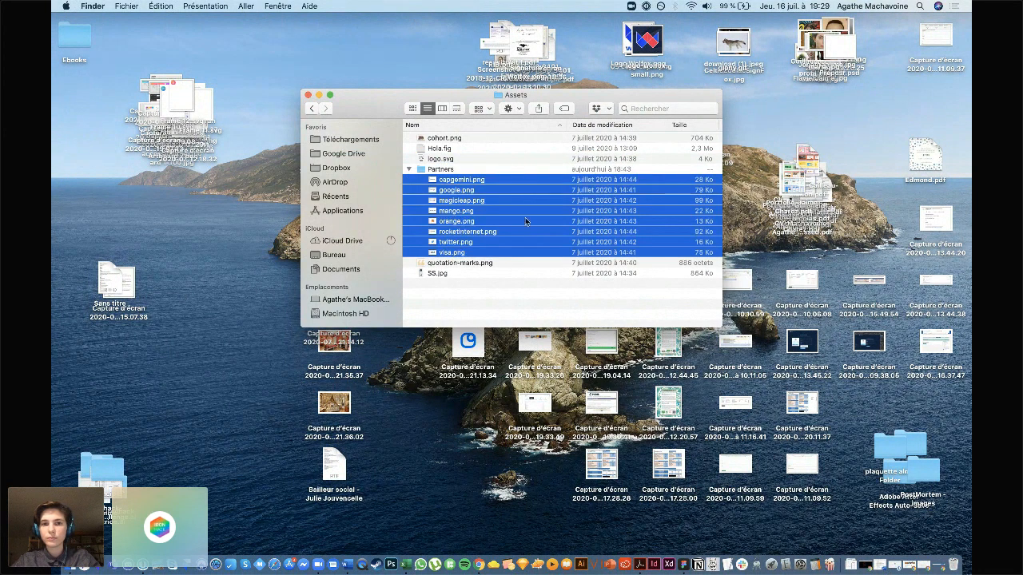
left_click_drag(970, 290, 582, 272)
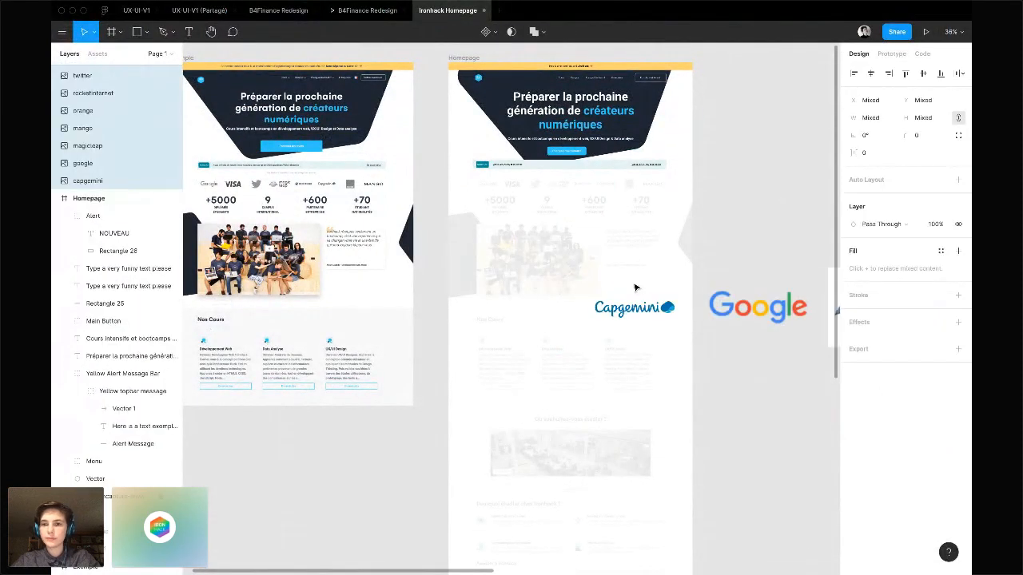
Group the imported partner logos and name the group "Partners"
scroll(635, 288, "down", 5)
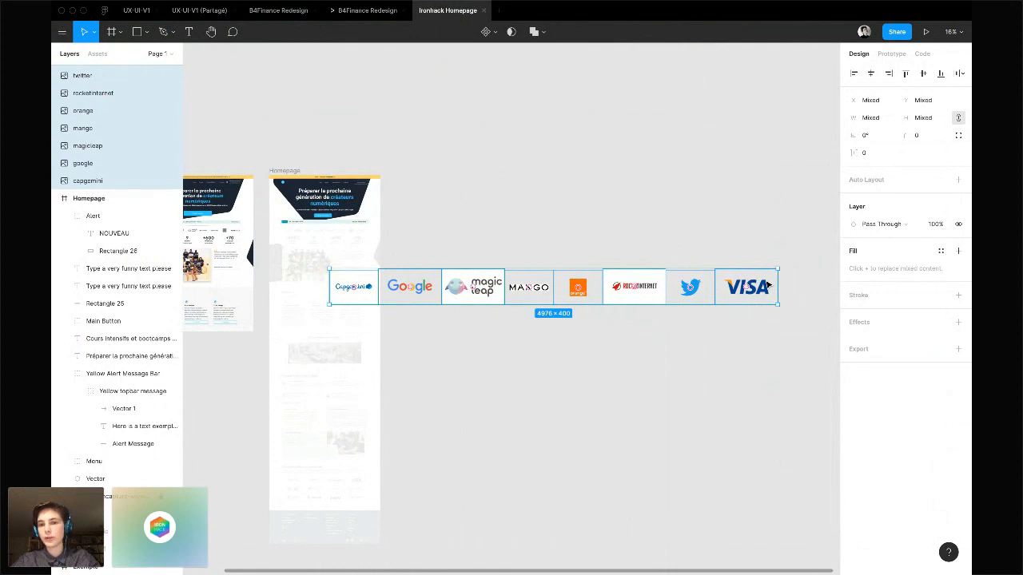
right_click(740, 287)
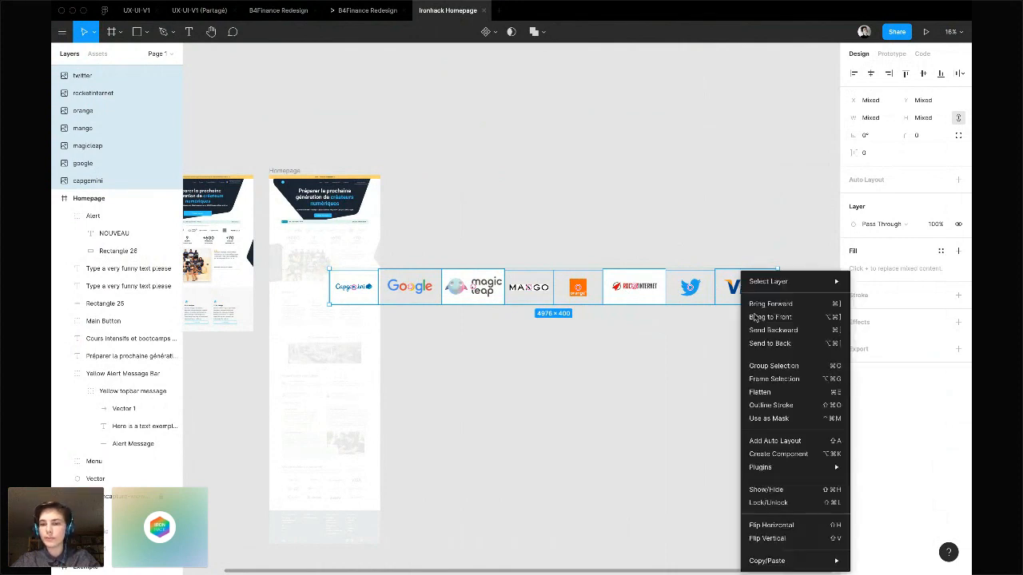
left_click(775, 368)
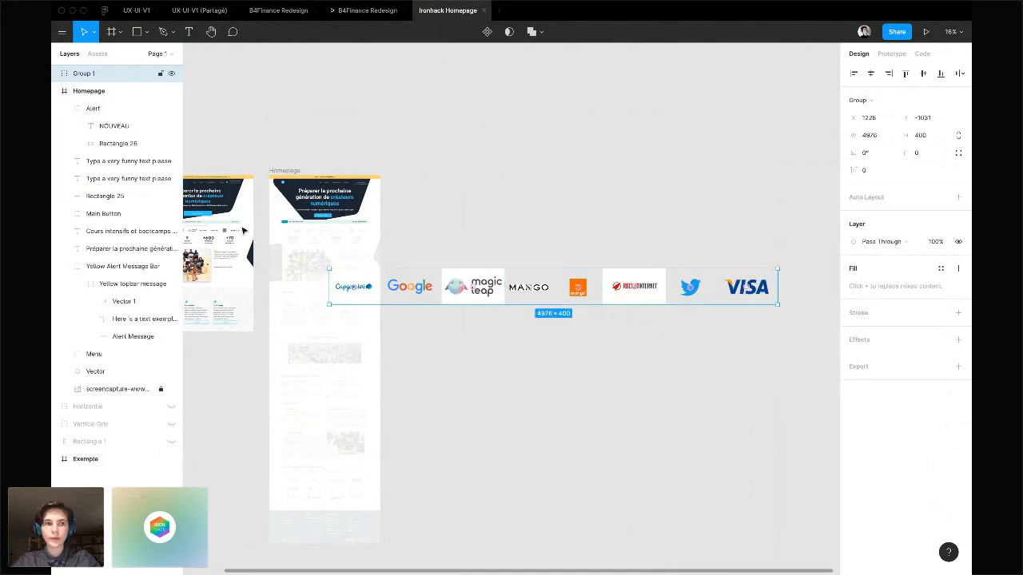
double_click(92, 73)
type("Pa")
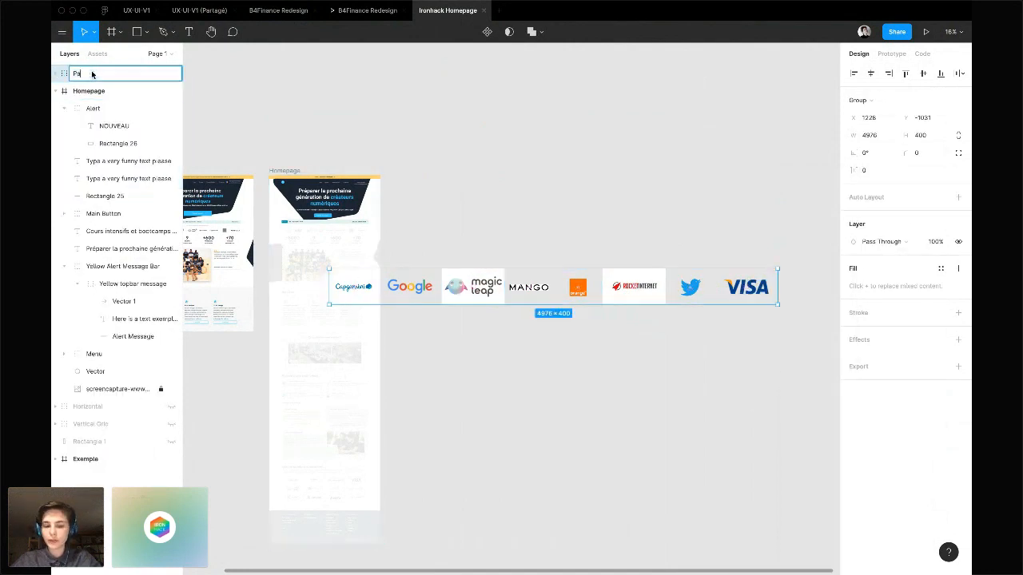
type("rtne")
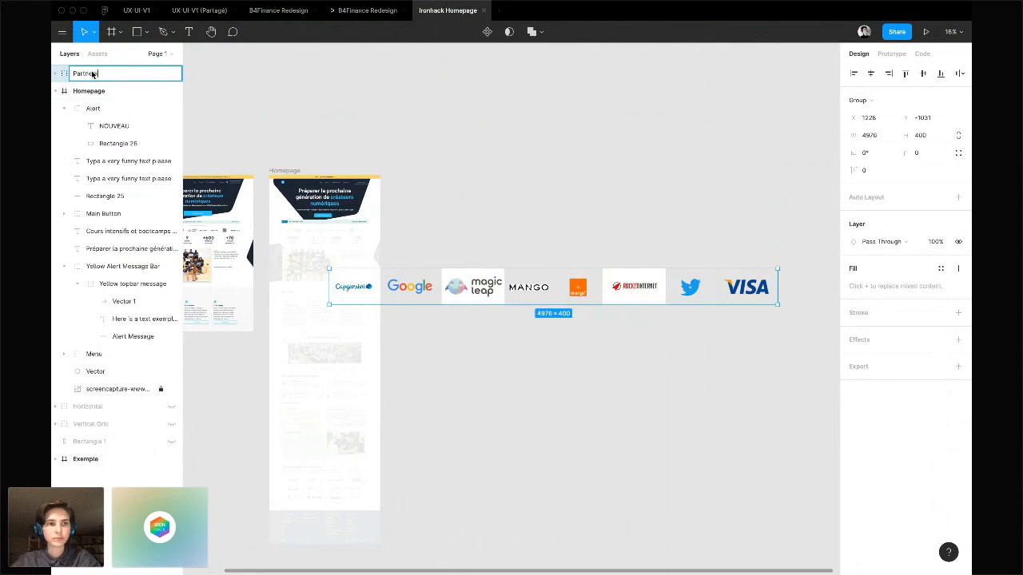
type("rs")
key("Return")
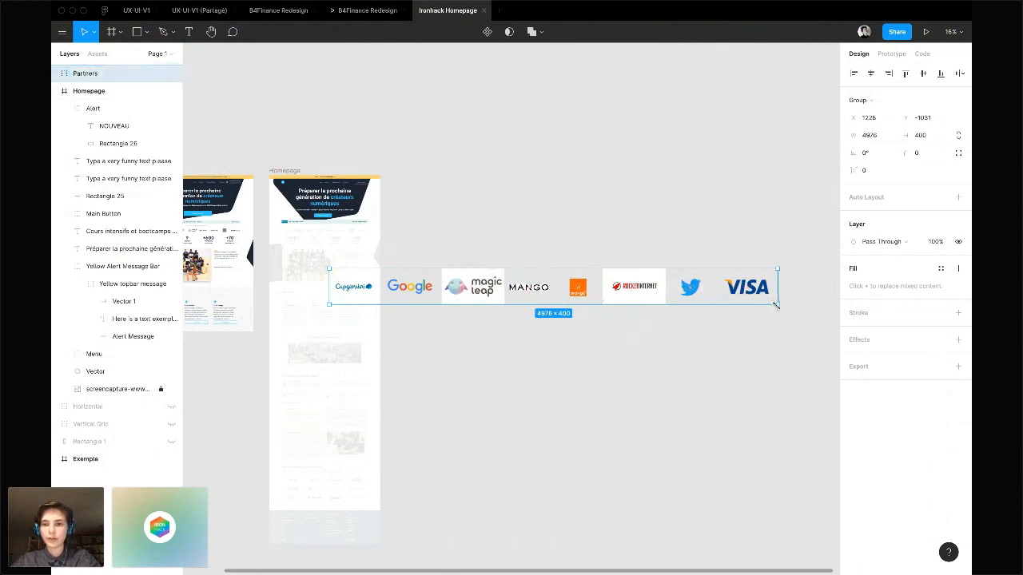
Scale the Partners group down to about 978 × 79 and place it just below the light-blue bar in the Homepage frame
left_click_drag(778, 305, 456, 251)
scroll(530, 282, "left", 3)
scroll(484, 241, "up", 5)
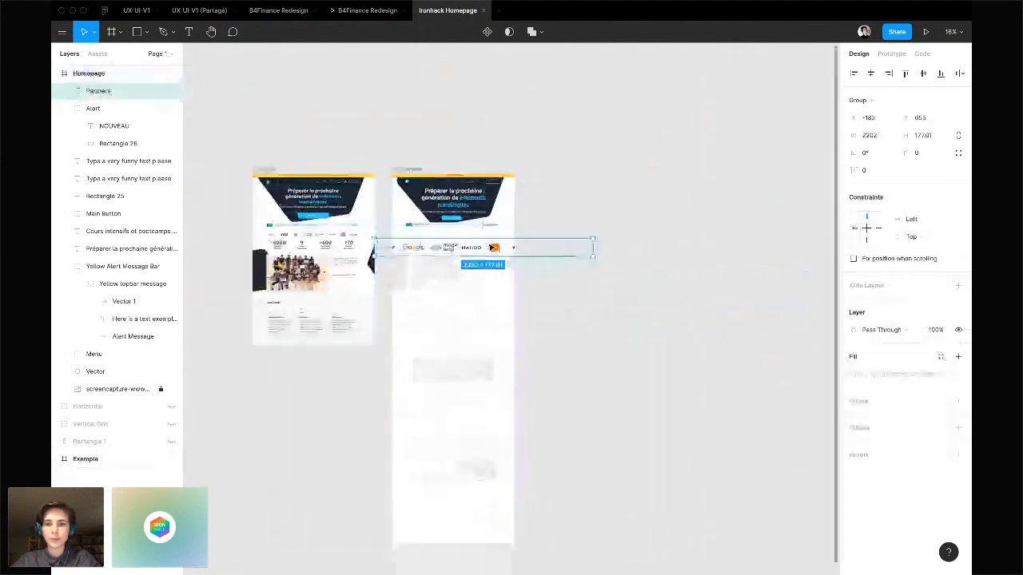
left_click_drag(743, 276, 583, 262)
left_click_drag(464, 261, 387, 231)
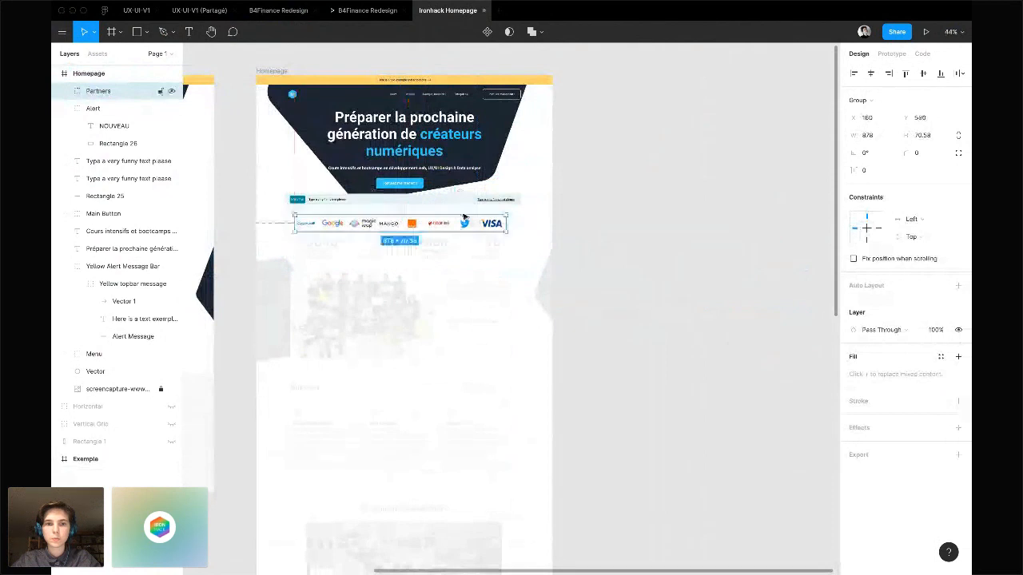
mouse_move(506, 216)
left_mouse_down()
mouse_move(547, 209)
mouse_move(506, 225)
left_mouse_up()
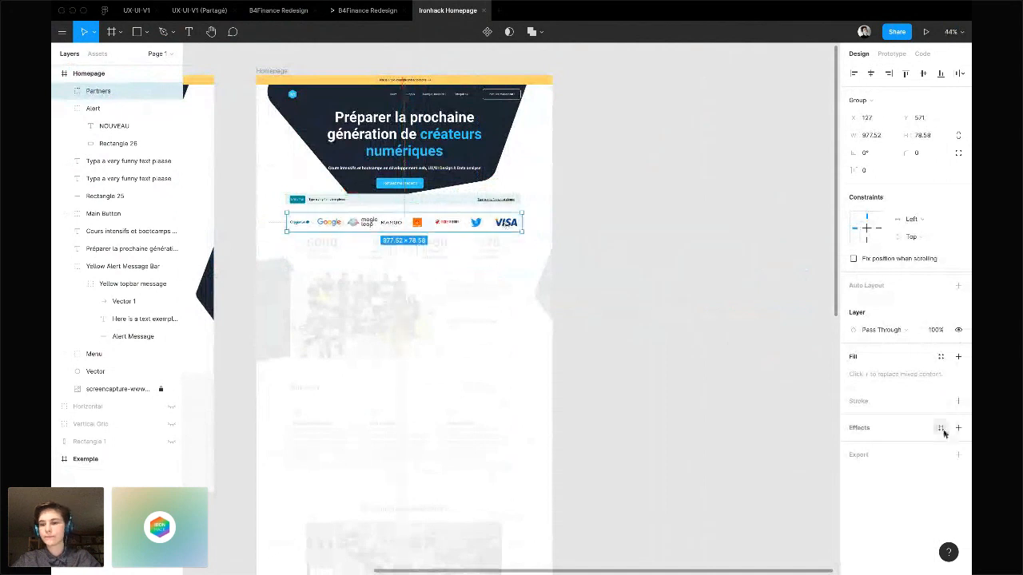
Try to change the fill of the whole Partners group at once, and undo the change
left_click(958, 358)
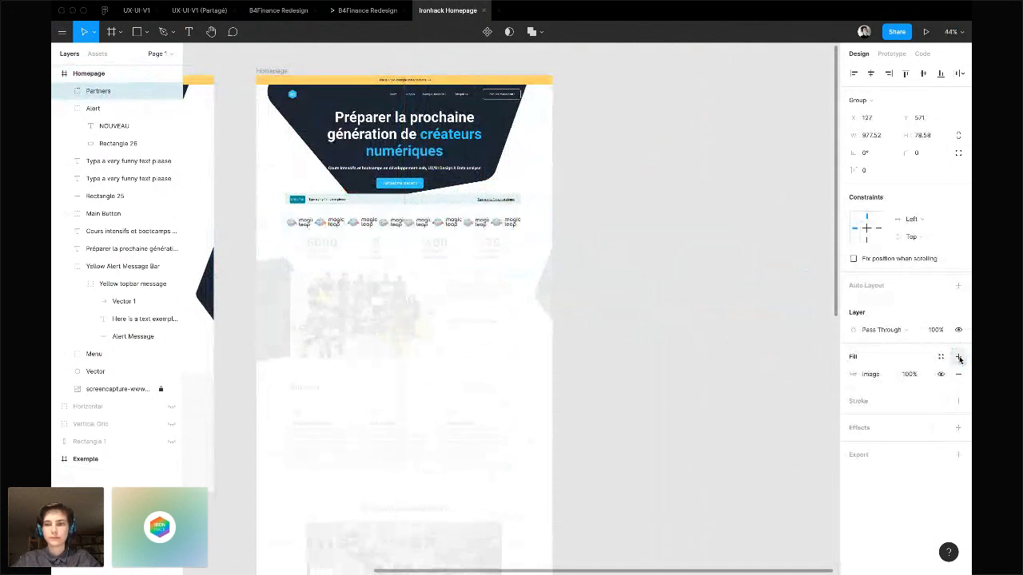
left_click(853, 374)
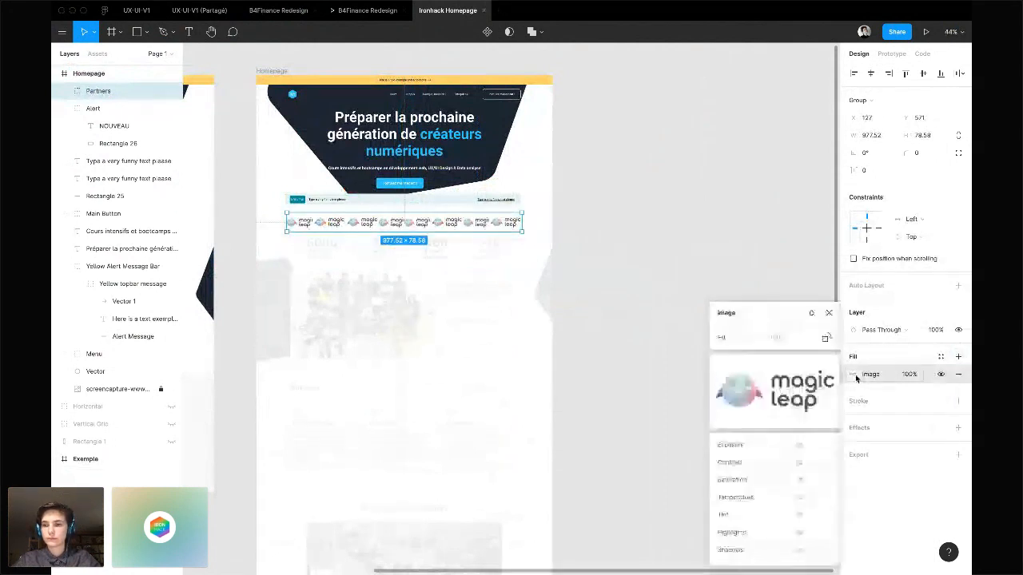
left_click(728, 312)
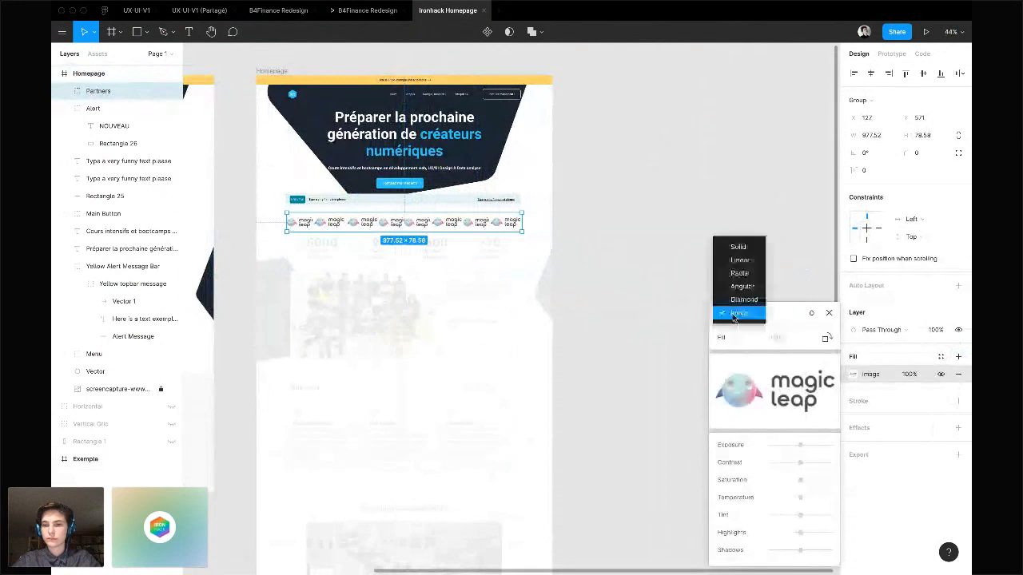
left_click(750, 247)
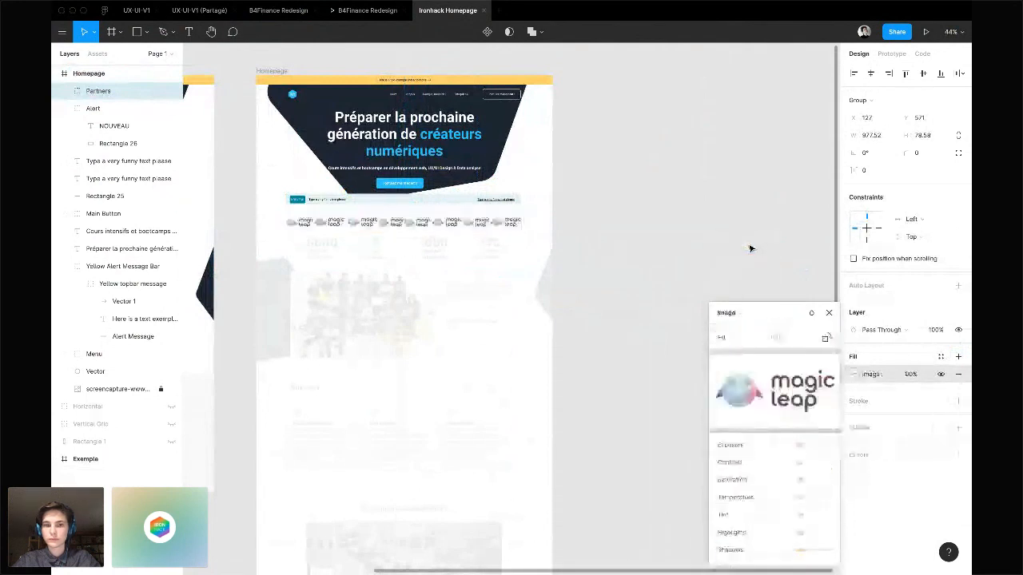
key("super+z")
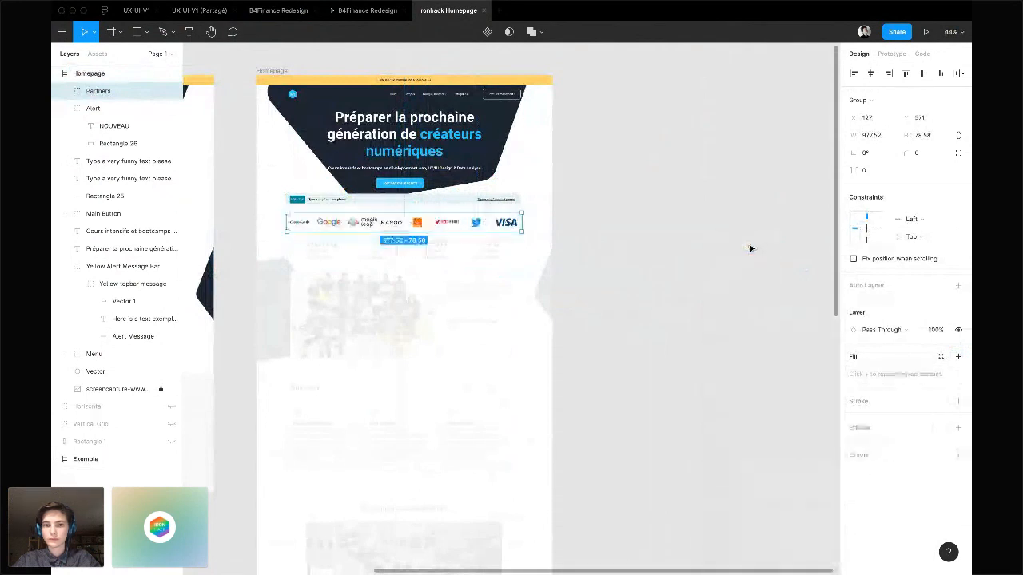
Select the capgemini image inside the Partners group and reduce its image fill's saturation to the minimum
scroll(498, 275, "up", 5)
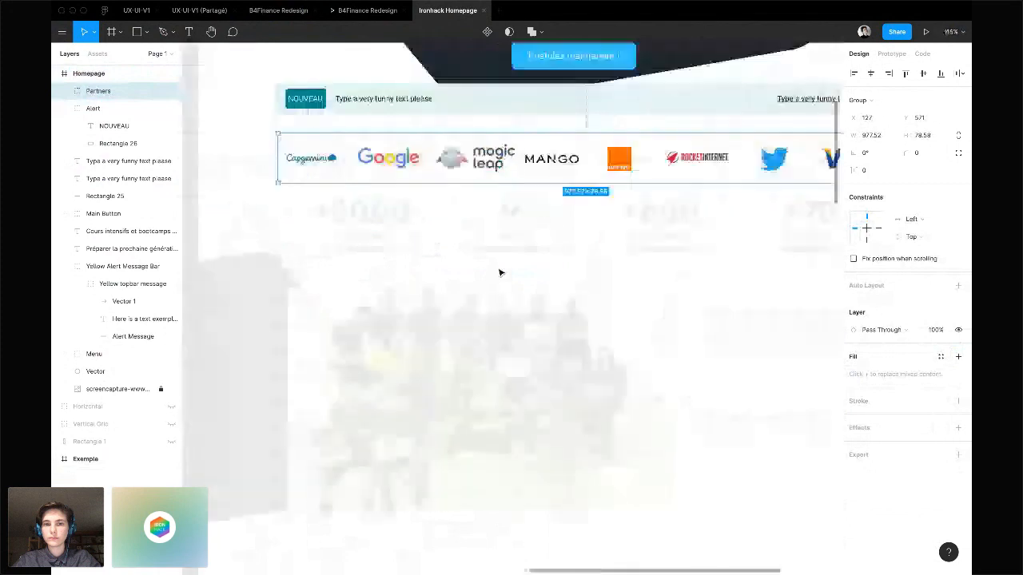
scroll(499, 274, "up", 2)
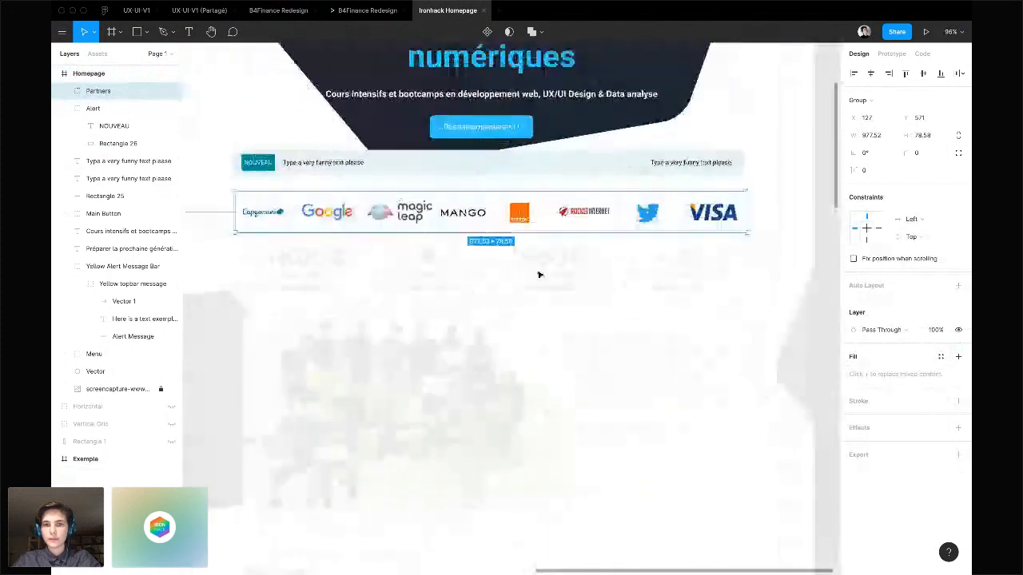
key("Escape")
left_click(286, 221)
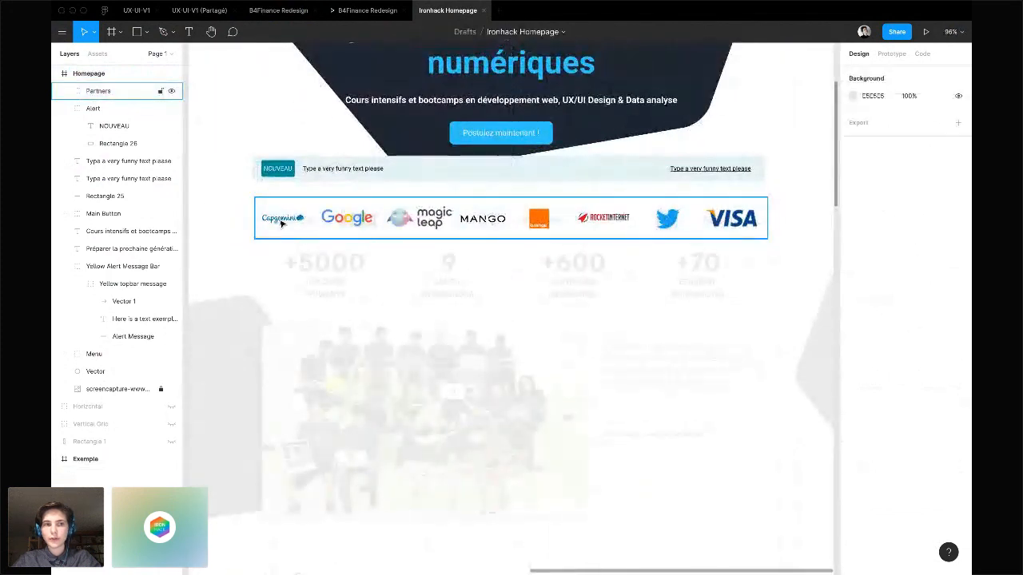
left_click(287, 220)
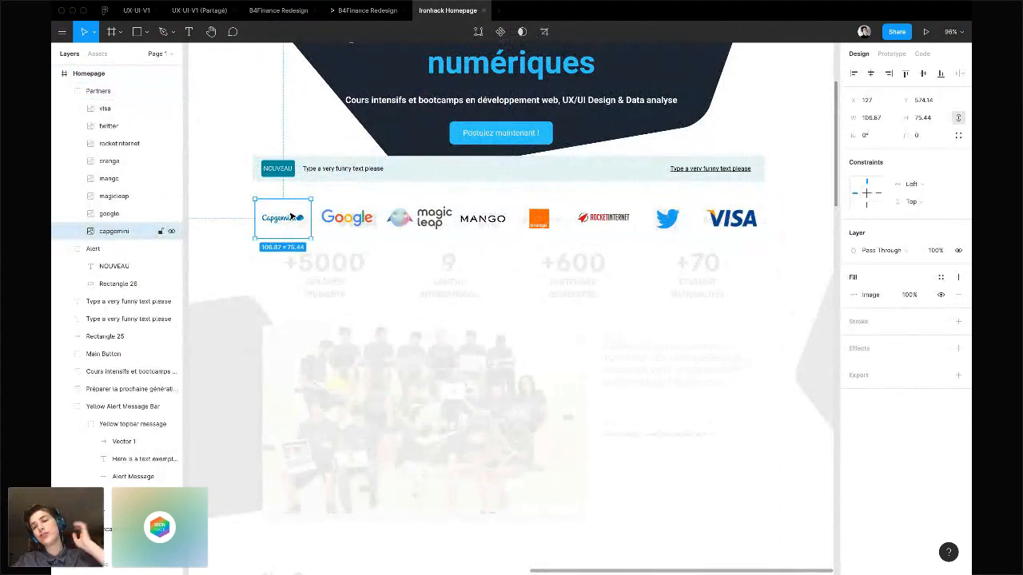
left_click(879, 297)
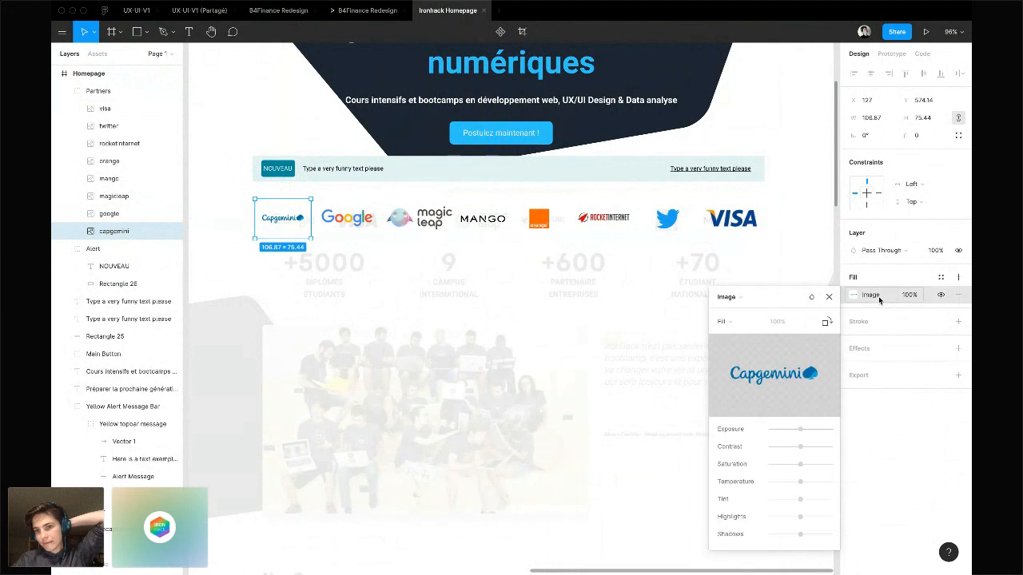
mouse_move(775, 382)
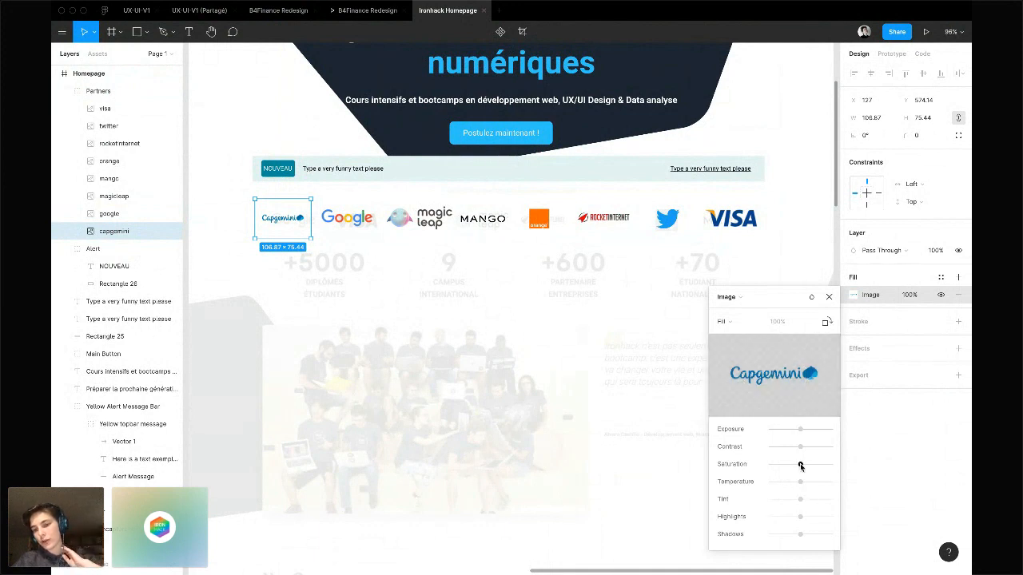
left_click_drag(800, 465, 760, 471)
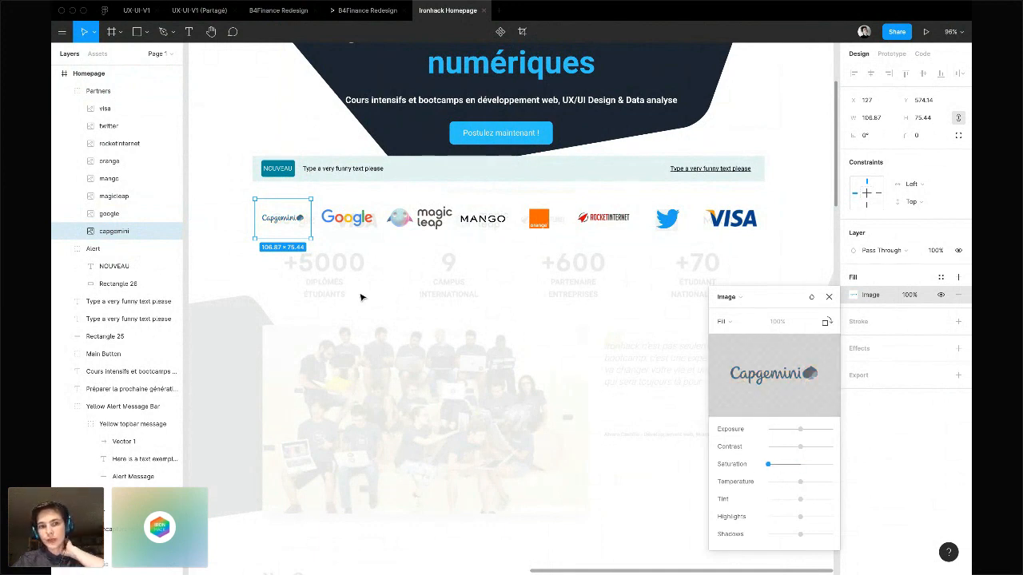
Reduce the saturation of the google and magicleap logo images to the minimum
left_click(352, 224)
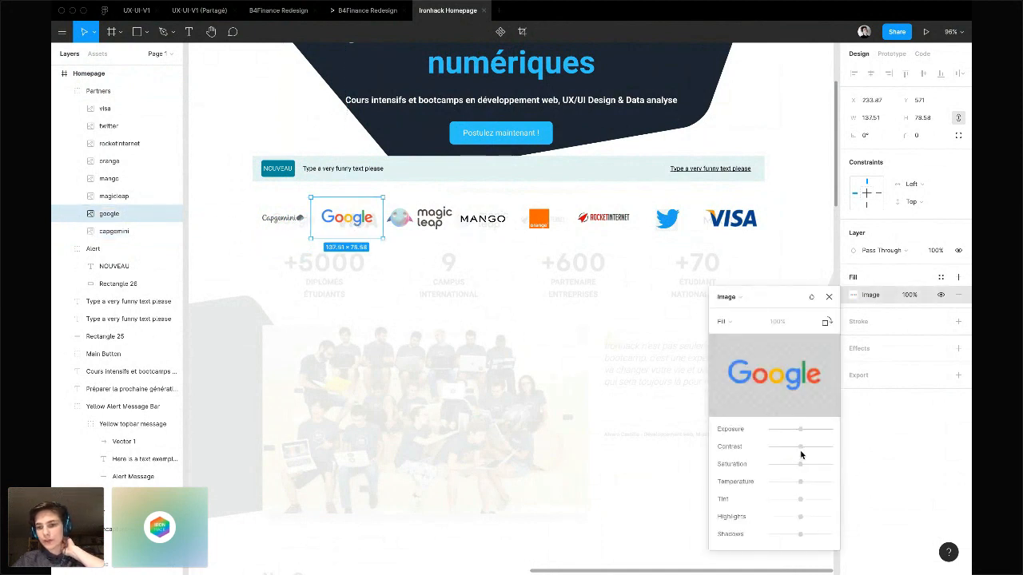
left_click_drag(802, 465, 768, 464)
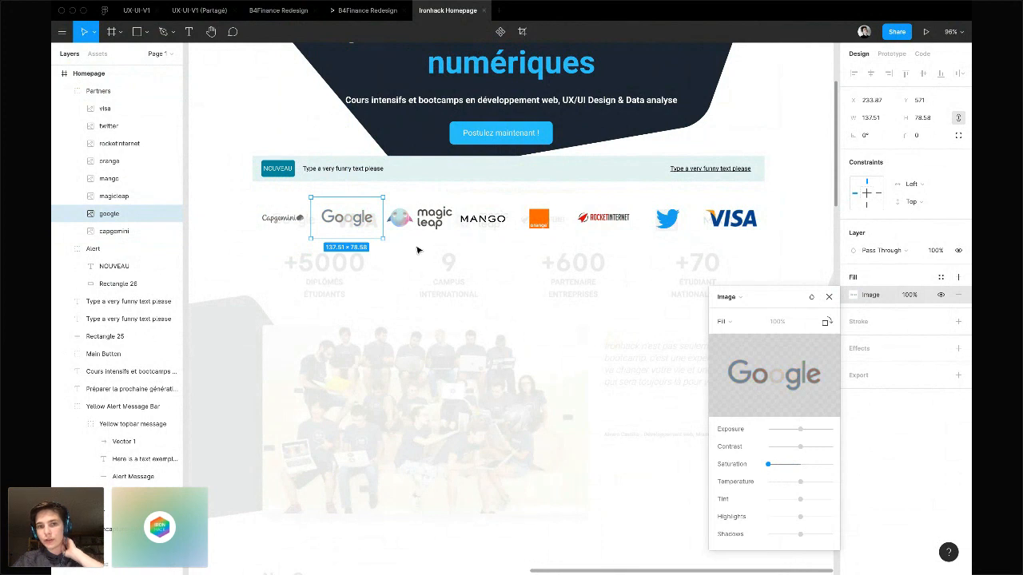
left_click(428, 218)
double_click(430, 218)
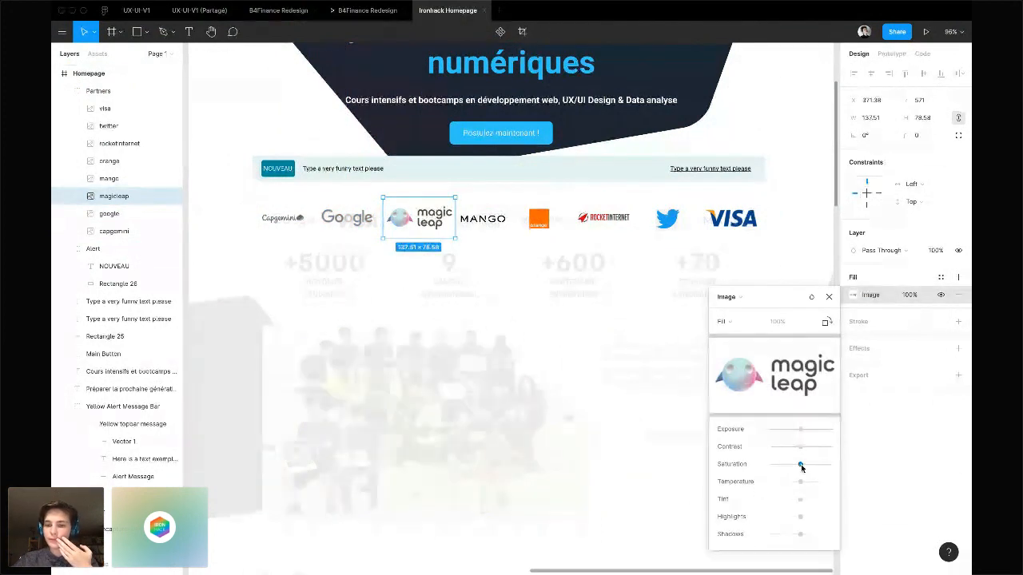
left_click_drag(800, 465, 768, 469)
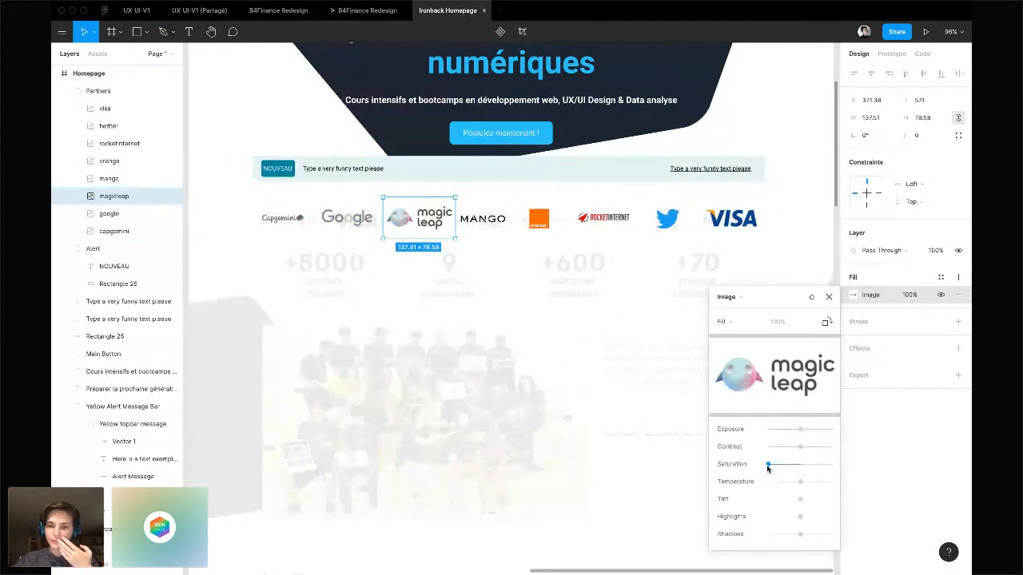
Reduce the saturation of the mango and orange logo images to the minimum
left_click(484, 222)
double_click(484, 222)
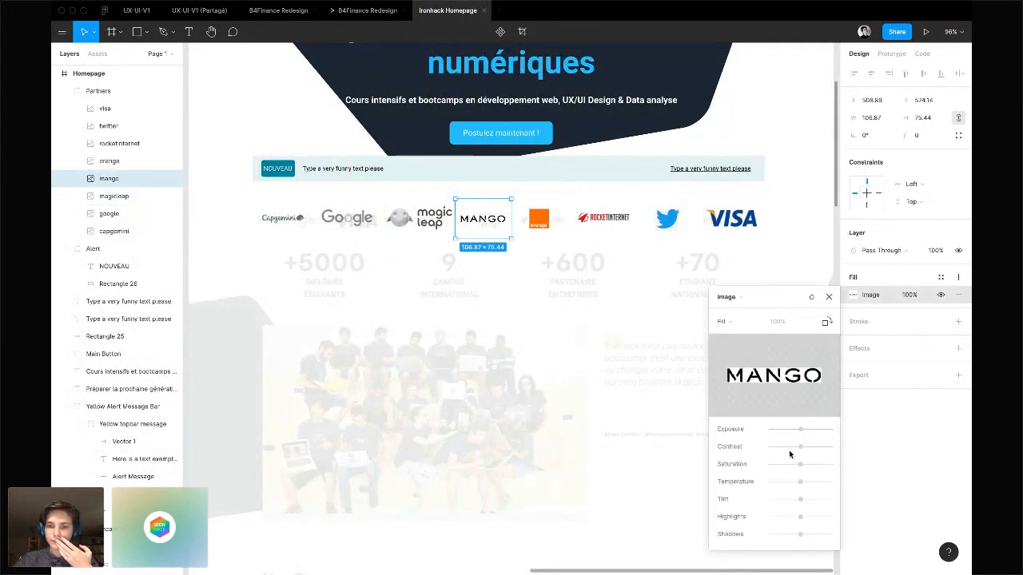
left_click_drag(800, 466, 747, 469)
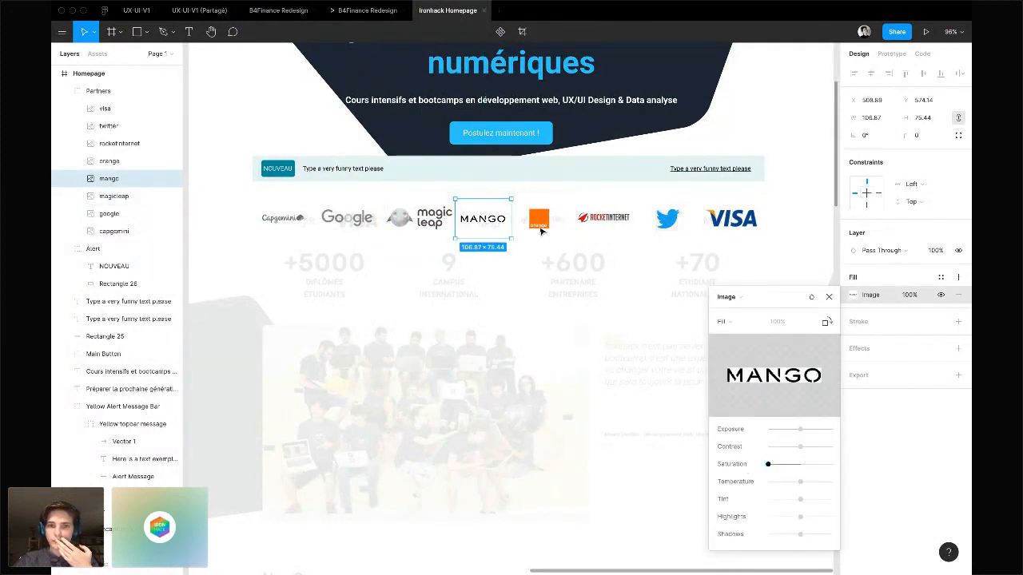
left_click(542, 228)
double_click(541, 227)
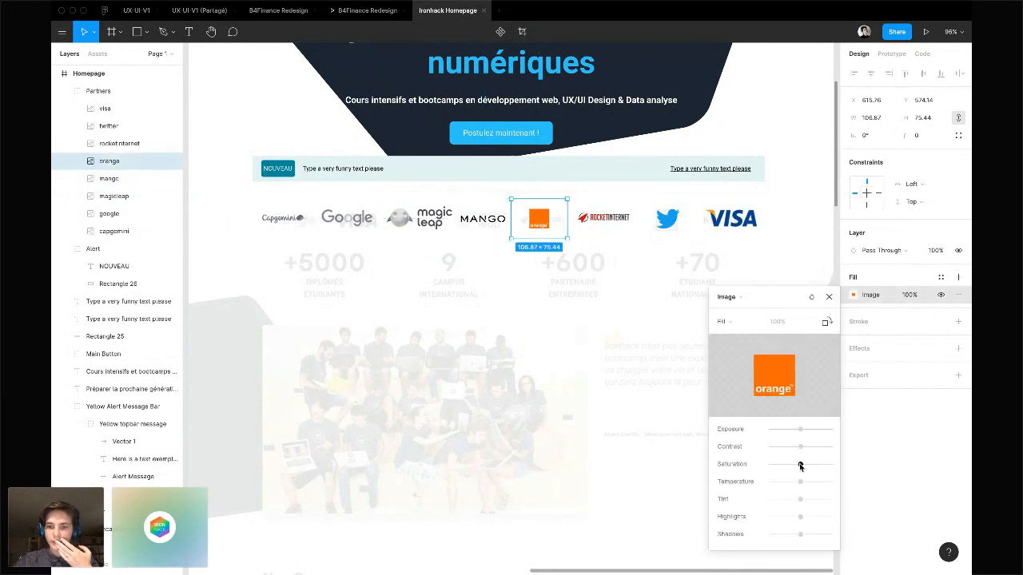
left_click_drag(800, 466, 758, 464)
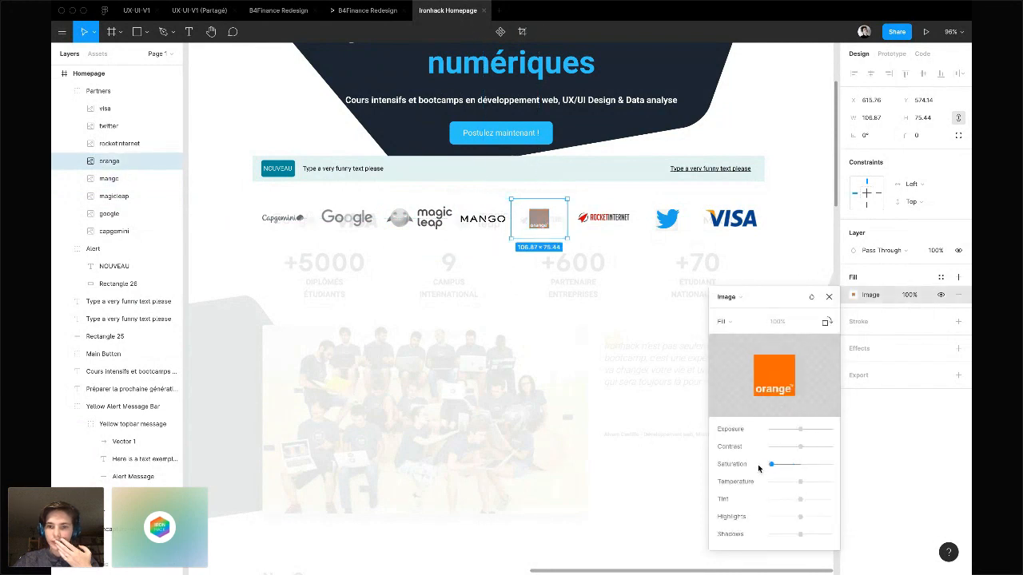
Turn the rocketinternet logo image grey by removing its saturation, keeping the temperature neutral, and close the image settings
left_click(600, 224)
double_click(603, 220)
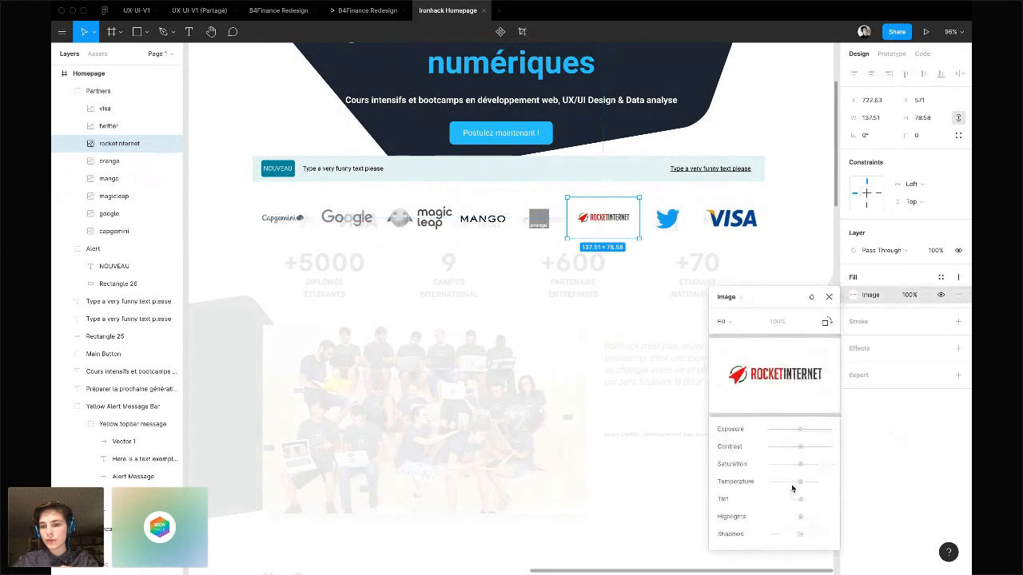
left_click_drag(799, 484, 770, 492)
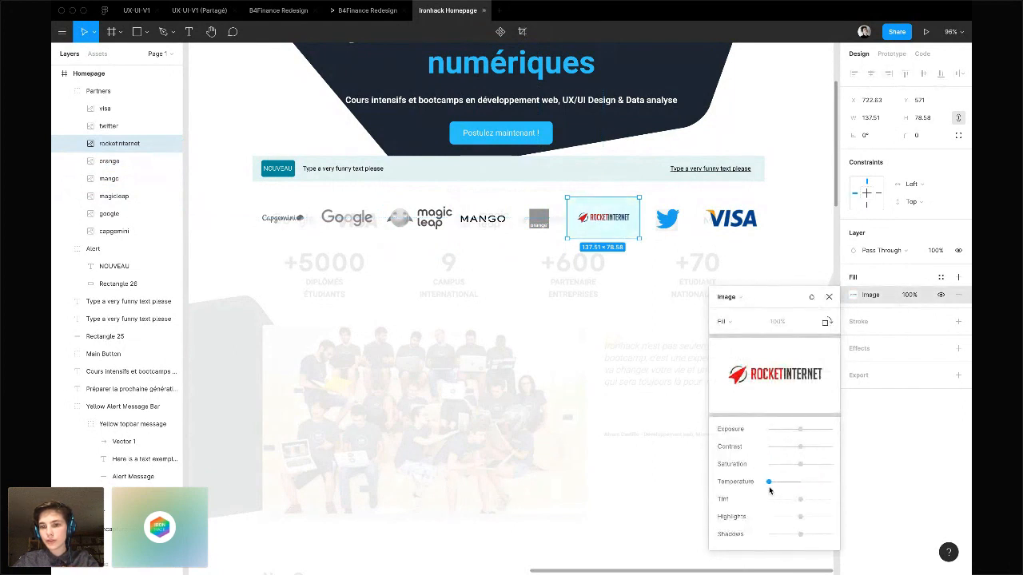
mouse_move(800, 430)
left_mouse_down()
mouse_move(839, 428)
mouse_move(720, 449)
mouse_move(763, 453)
mouse_move(799, 429)
left_mouse_up()
left_click_drag(770, 482, 727, 477)
left_click(829, 297)
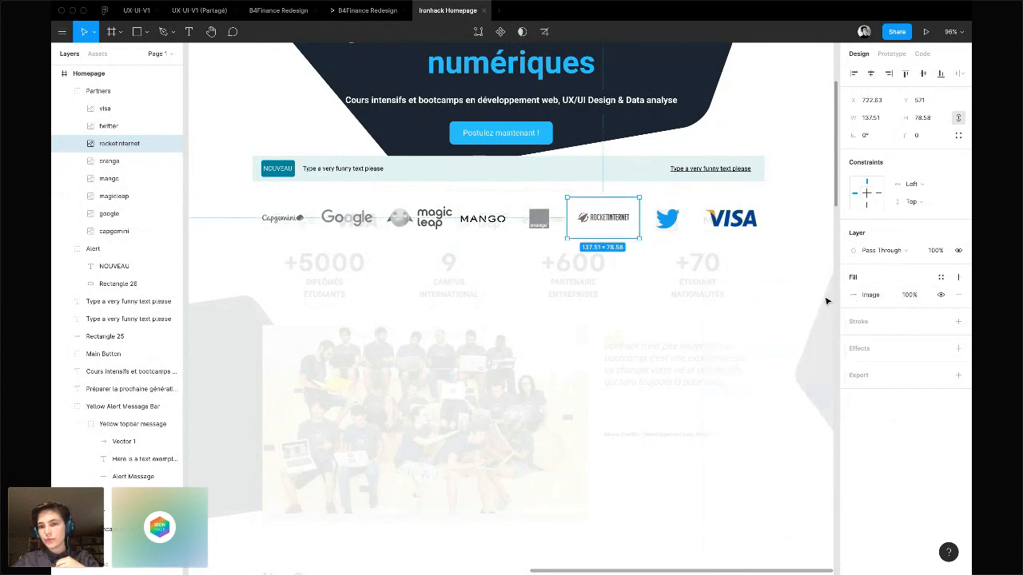
Reduce the saturation of the twitter and visa logo images to the minimum, and select the whole Partners group
double_click(666, 226)
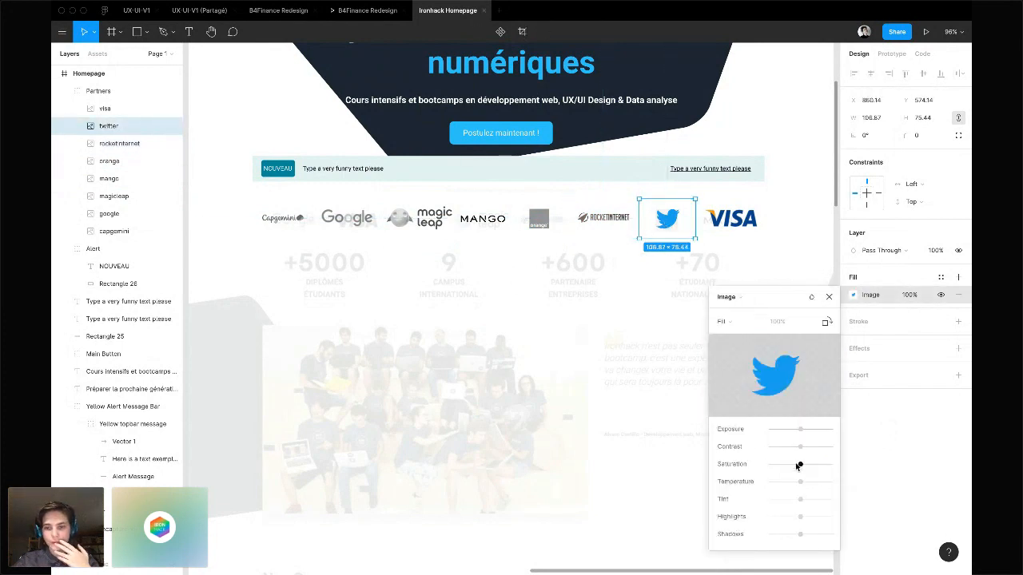
left_click_drag(799, 467, 770, 466)
left_click(736, 227)
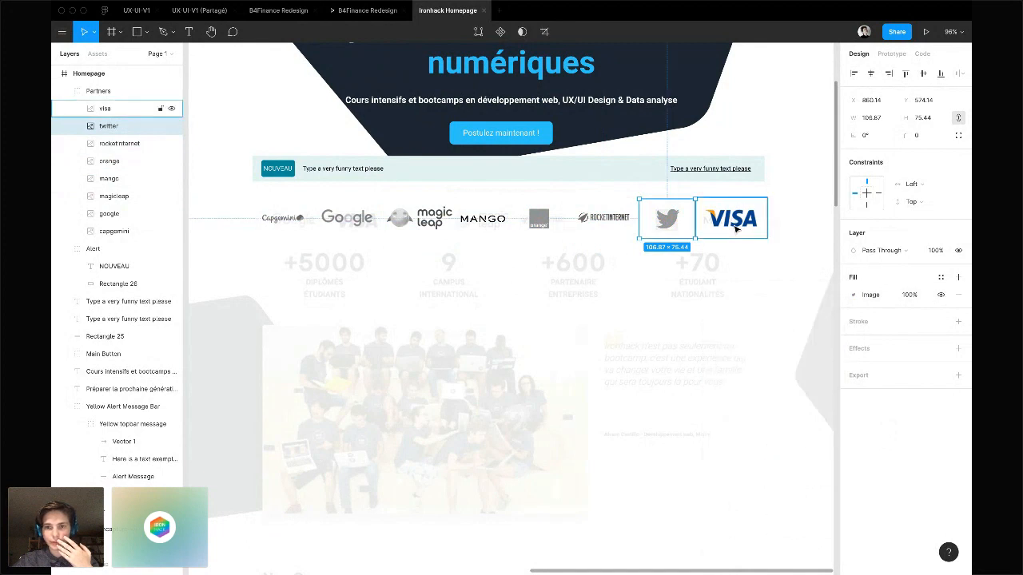
double_click(754, 229)
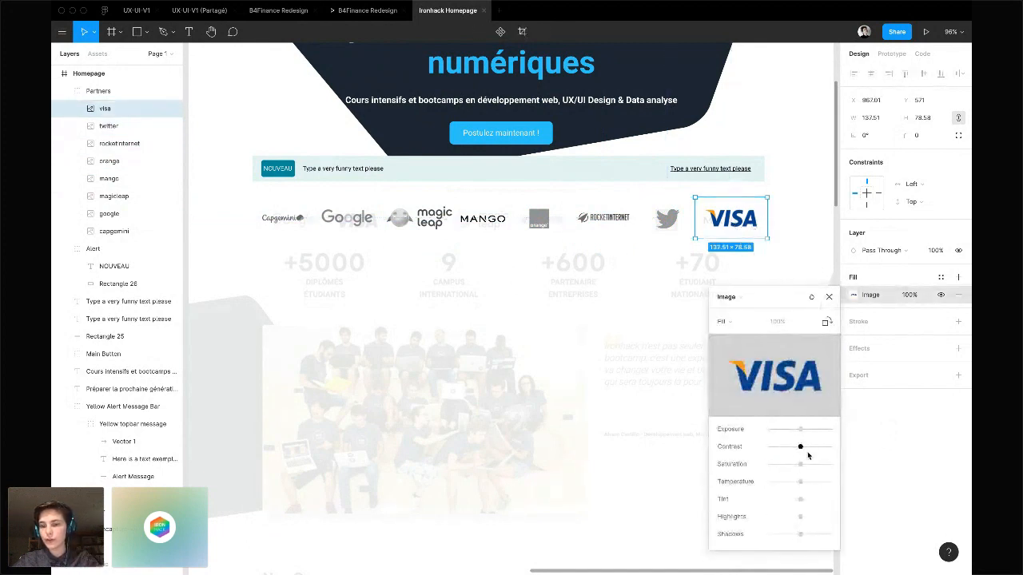
left_click_drag(800, 466, 768, 464)
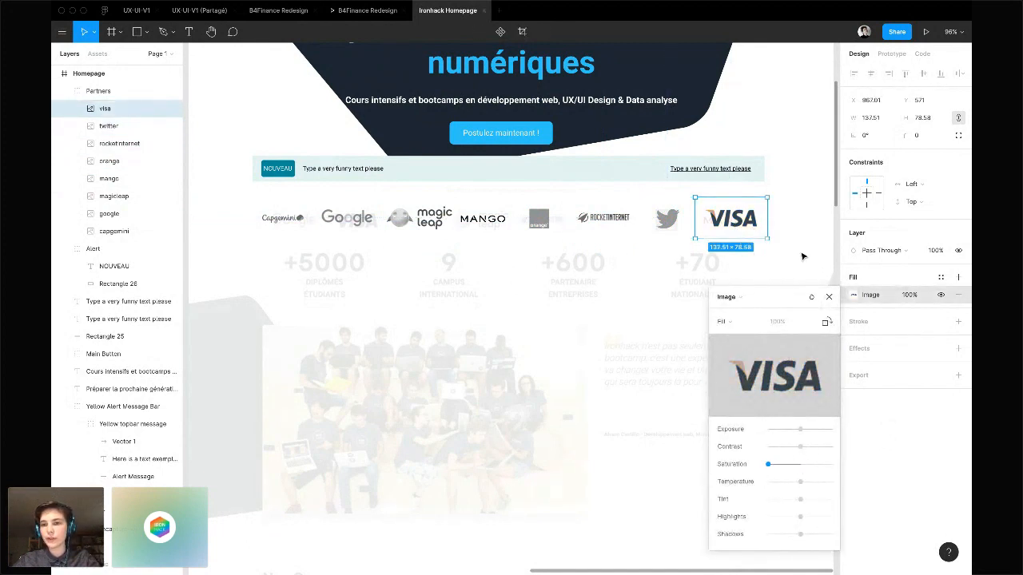
left_click(829, 297)
left_click(782, 255)
scroll(782, 255, "down", 2)
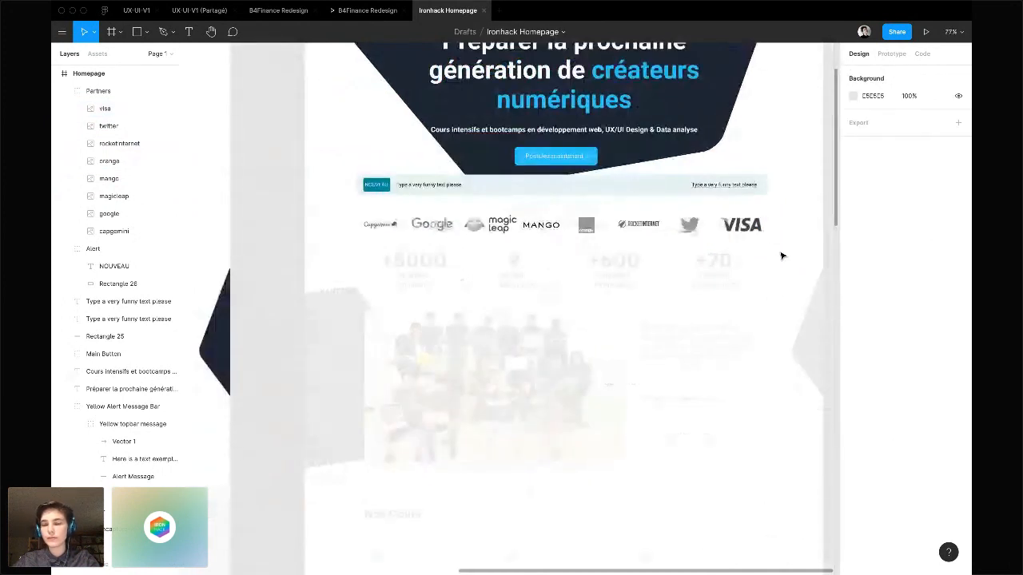
left_click(758, 230)
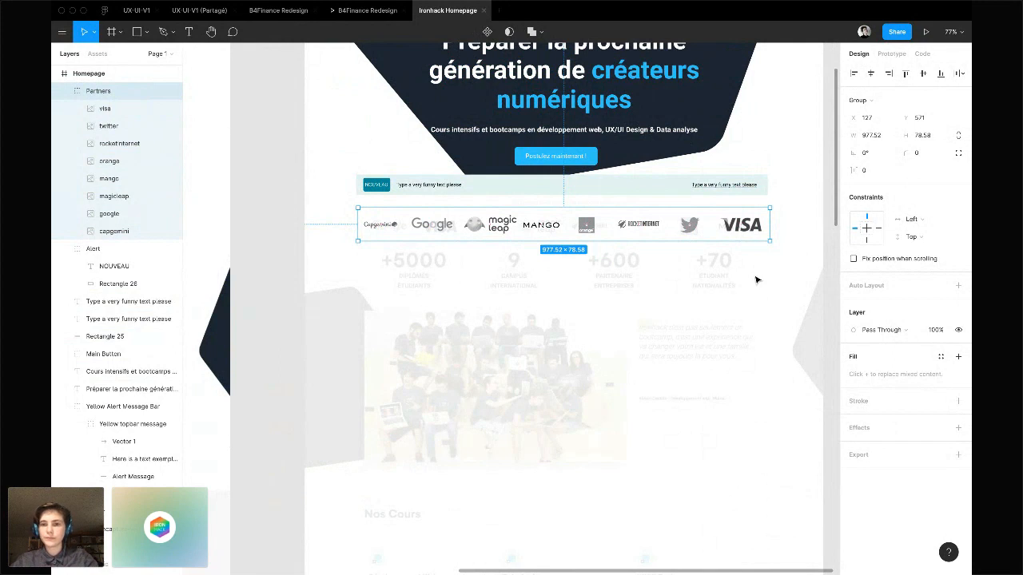
Switch to the Crowdcast page in Chrome and read through the recent chat messages from participants
key("super+Tab")
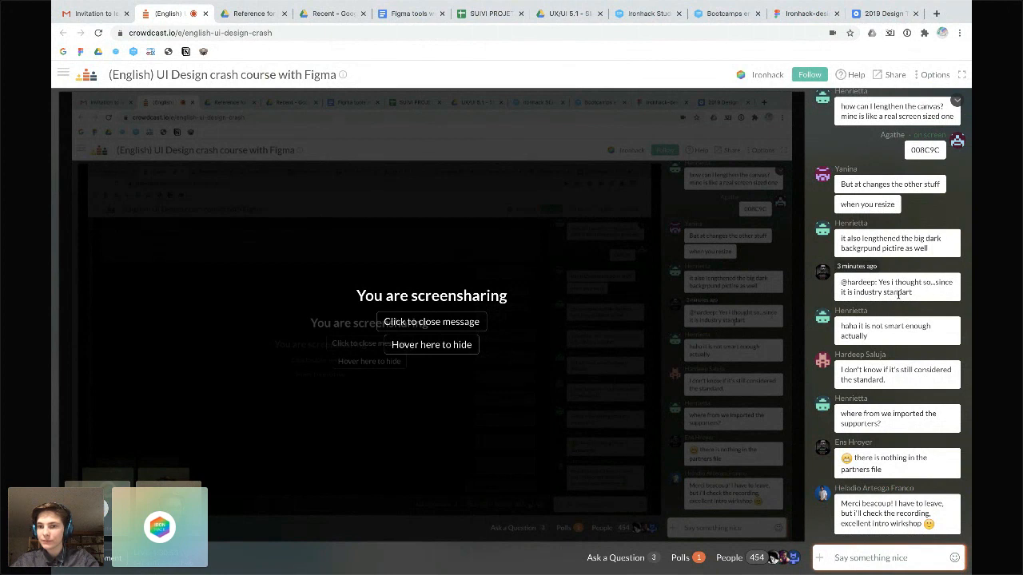
scroll(899, 295, "up", 2)
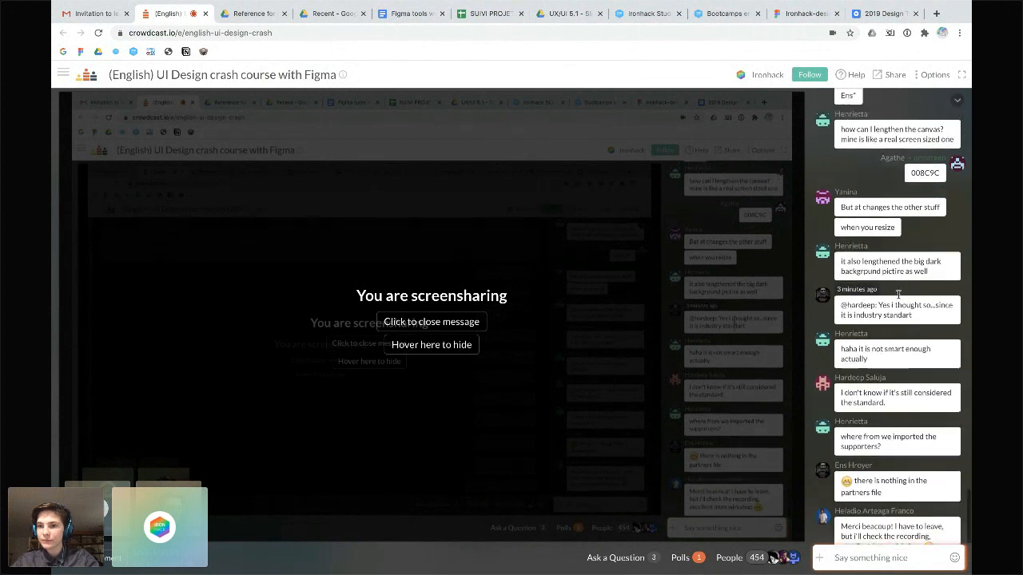
scroll(899, 297, "up", 3)
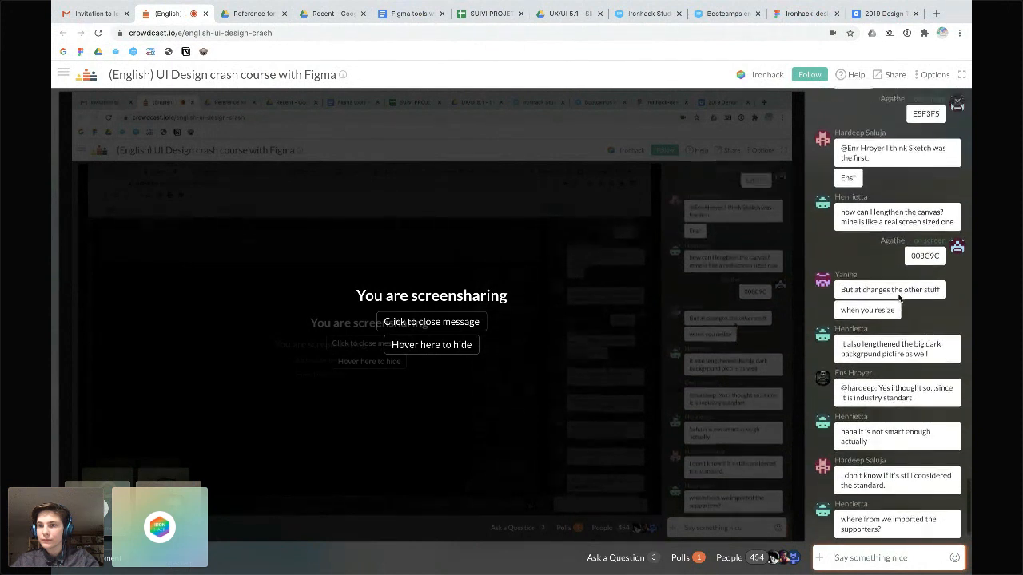
Check the logo files of the Partners folder in Finder, and return to Chrome with a new browser tab open
scroll(899, 297, "down", 5)
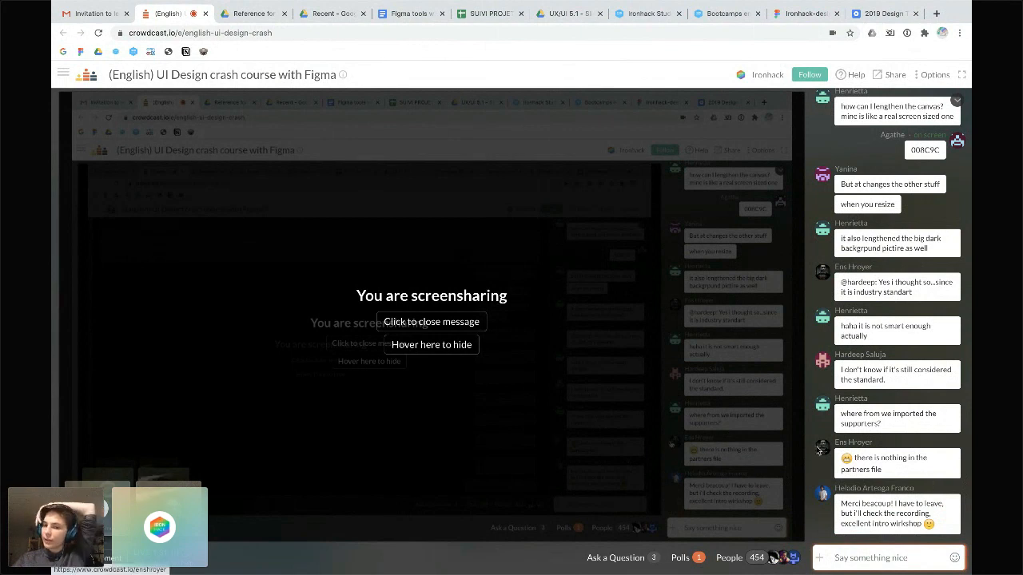
key("super+Tab")
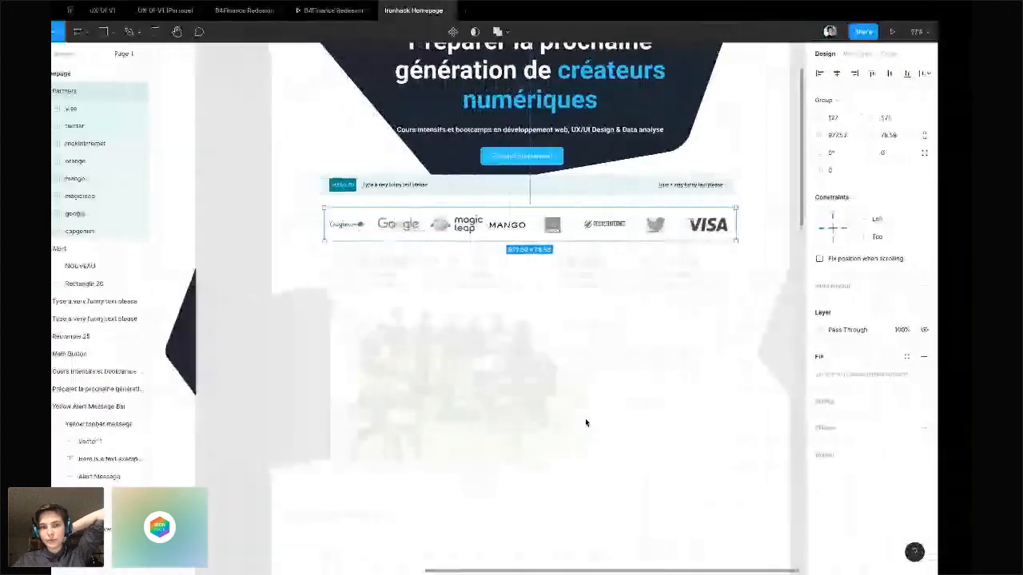
key("ctrl+Left")
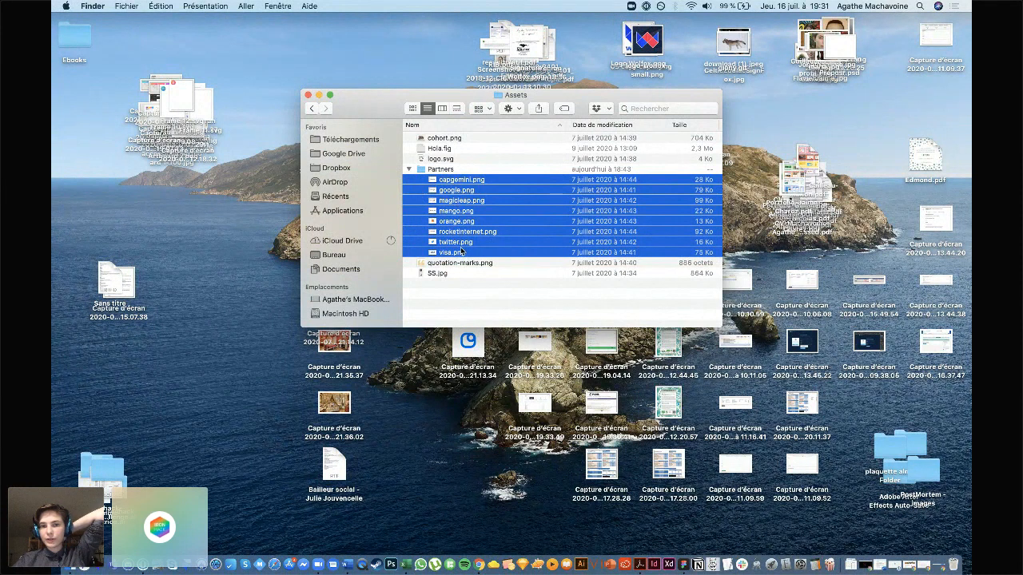
key("ctrl+Right")
key("ctrl+Right")
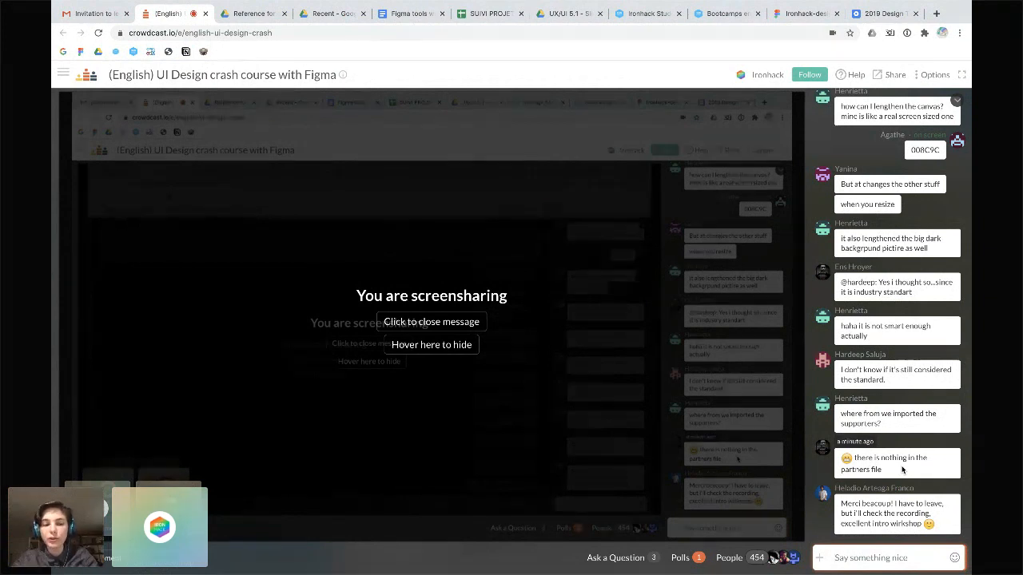
left_click(936, 14)
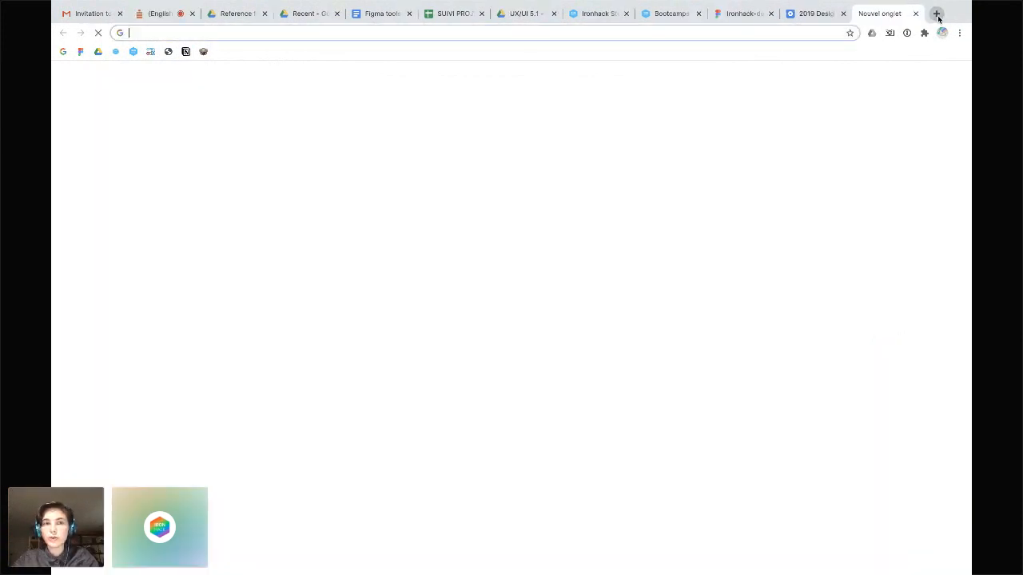
type("coca")
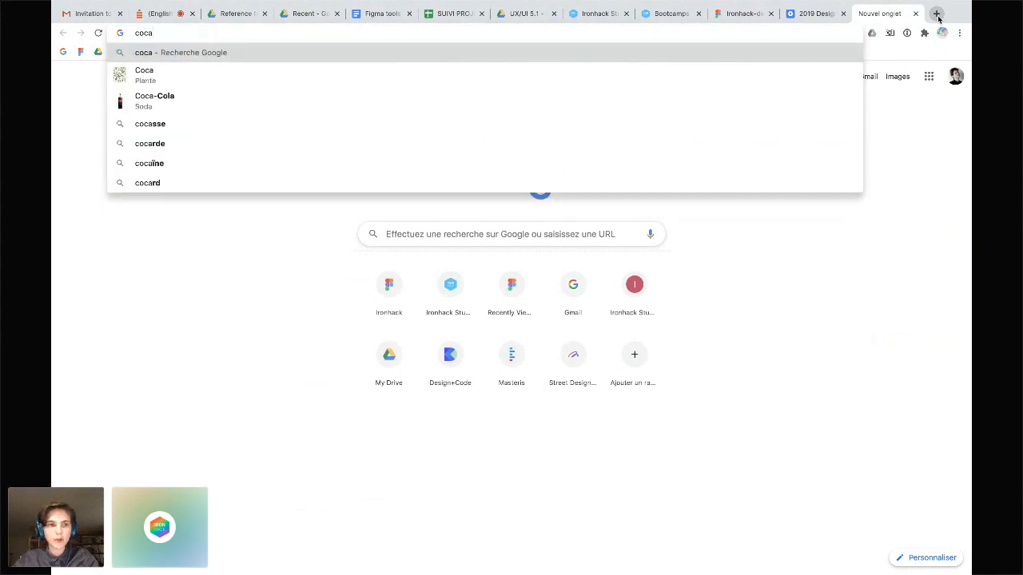
key("BackSpace")
key("BackSpace")
key("BackSpace")
key("BackSpace")
key("Escape")
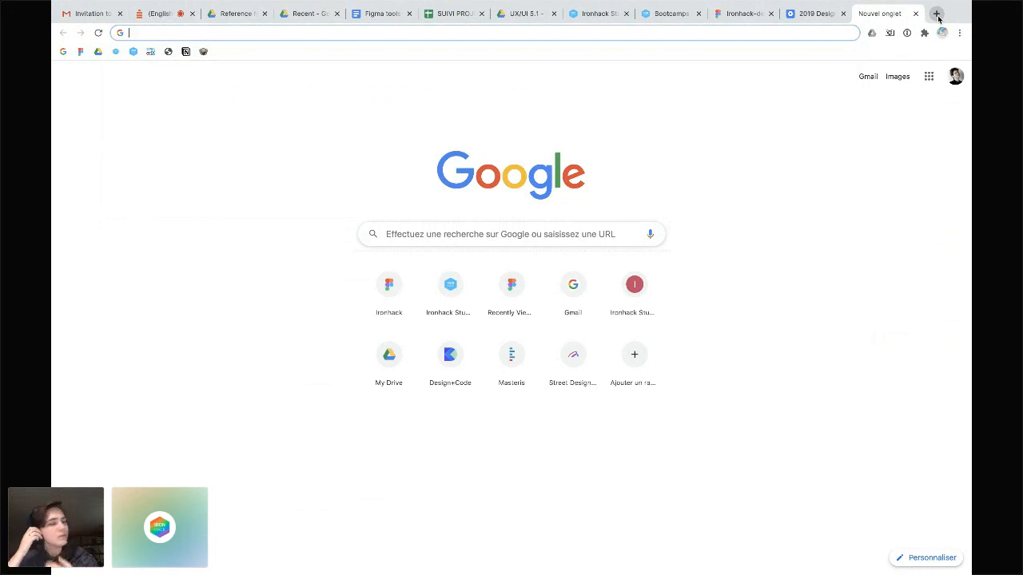
Search Google for "figma logo" and preview the Pixlforge image result showing the Figma symbol and name
type("figma")
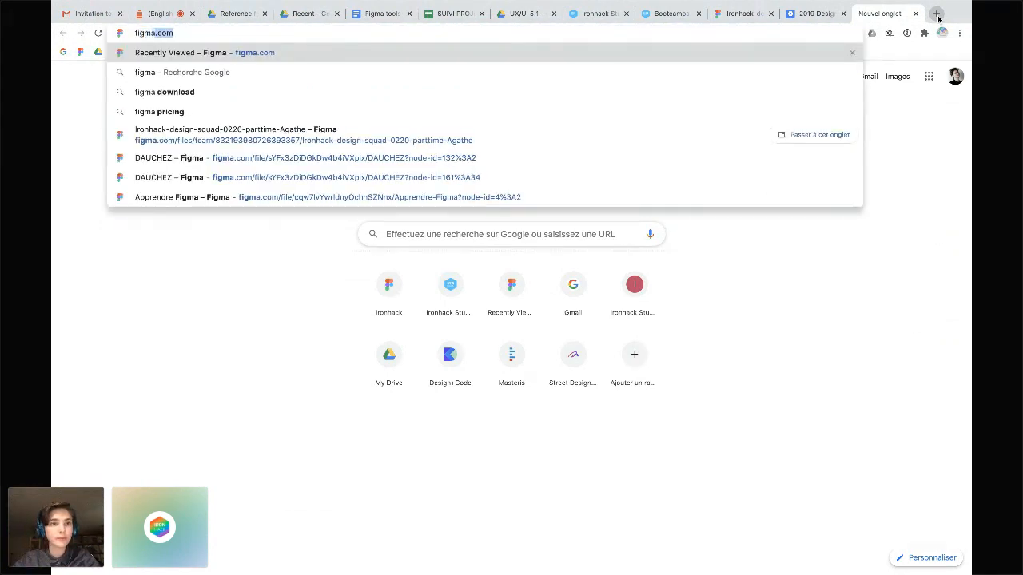
key("Delete")
type("lo")
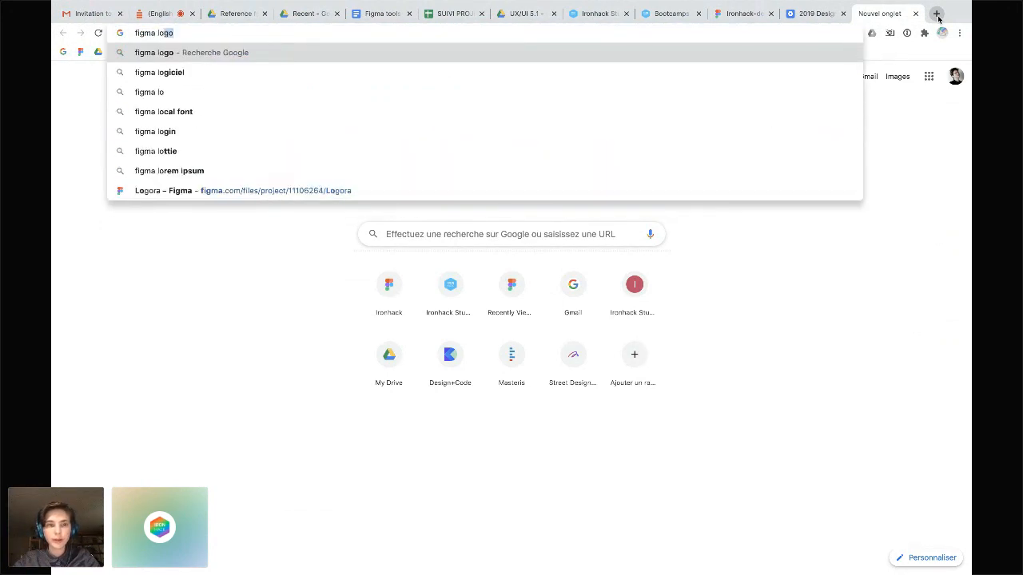
type("l")
key("BackSpace")
type("go")
key("Return")
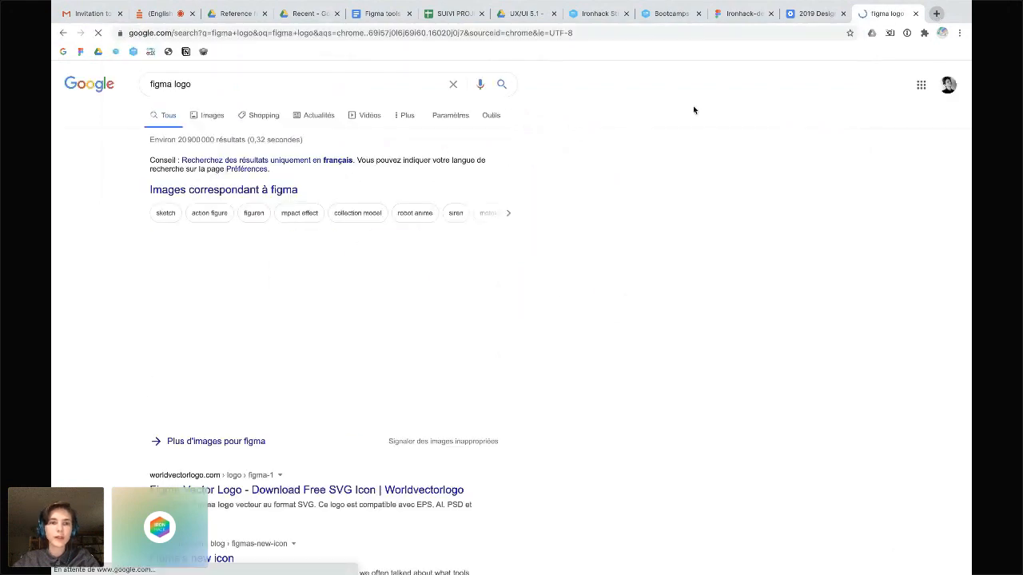
left_click(248, 268)
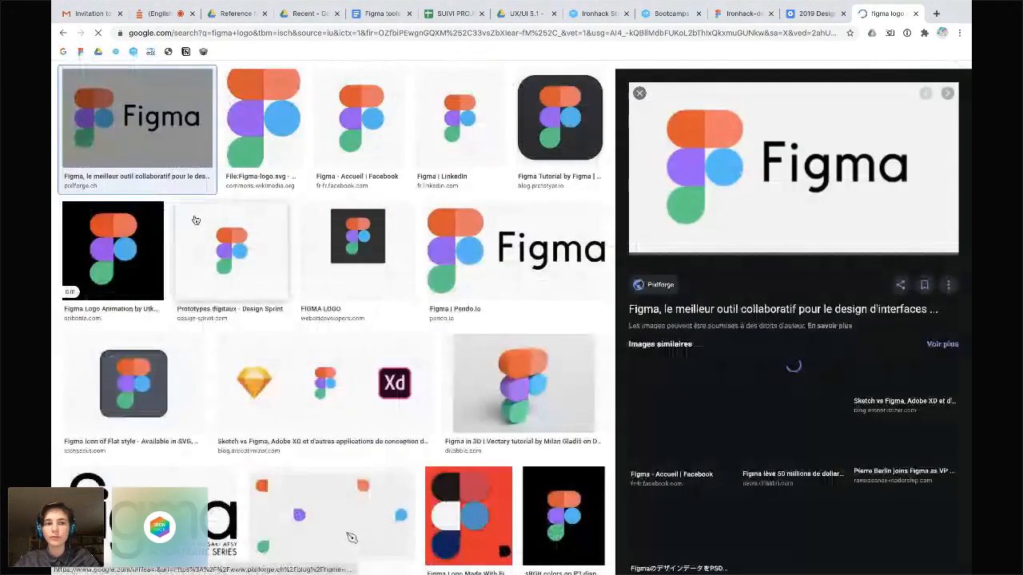
left_click(232, 244)
left_click(138, 120)
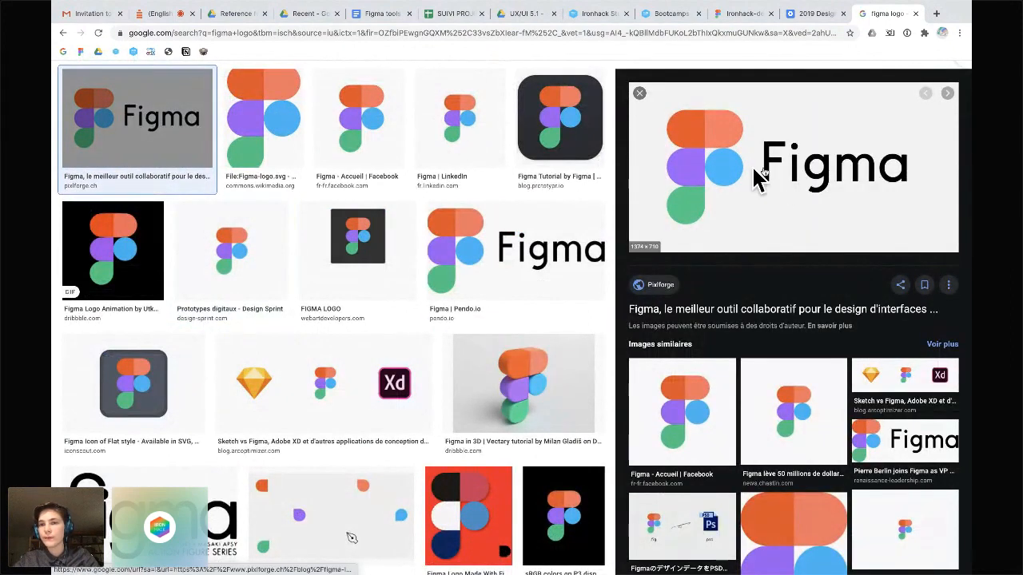
Switch back to Figma and inspect the image adjustments of the magicleap logo, closing them without edits
key("ctrl+Left")
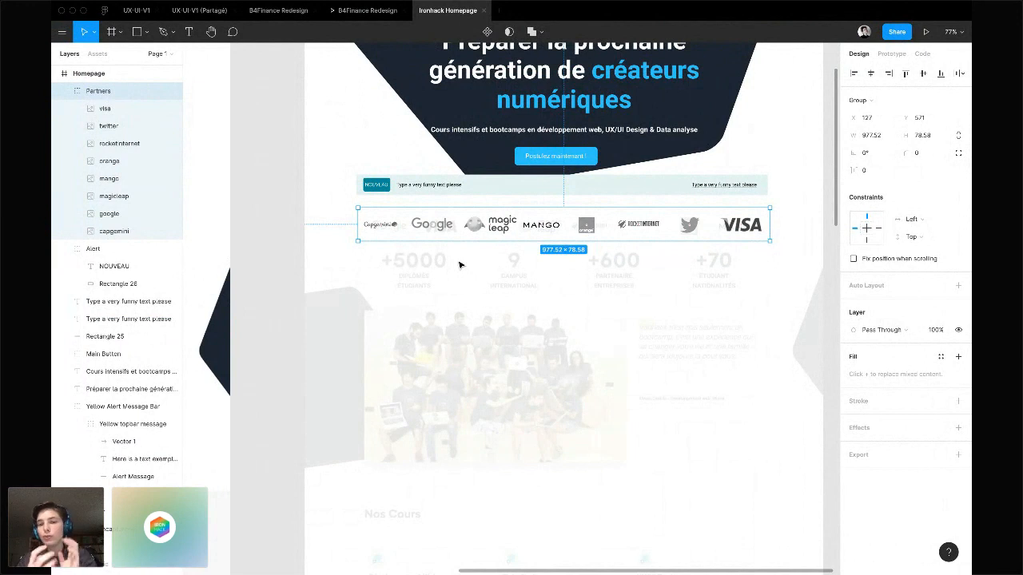
double_click(484, 227)
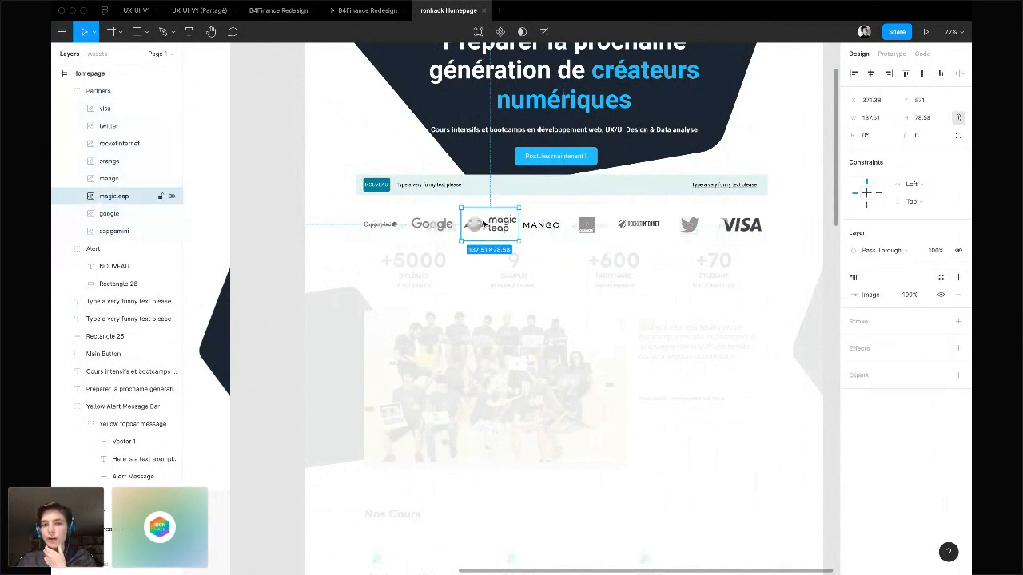
double_click(502, 234)
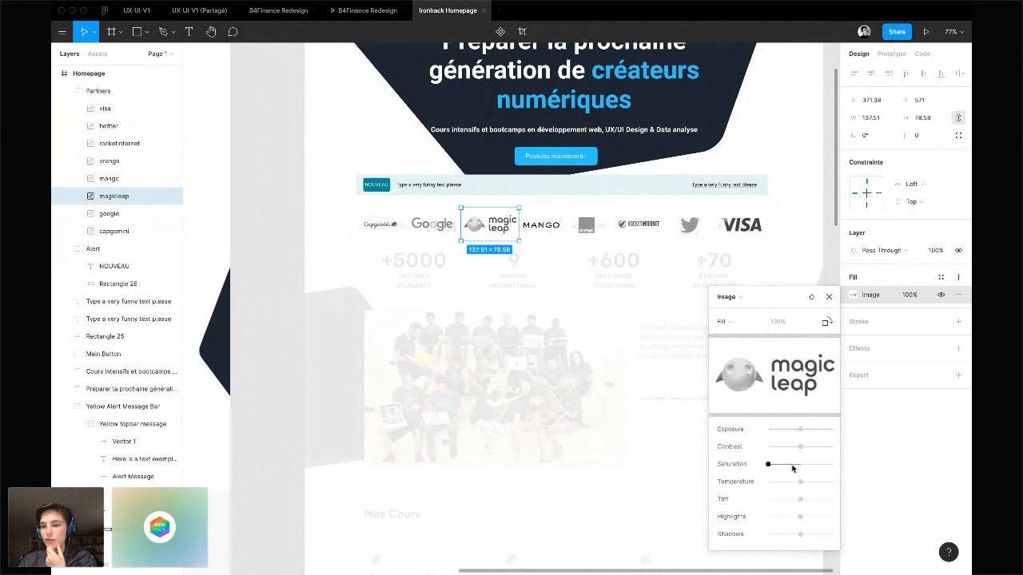
left_click(828, 297)
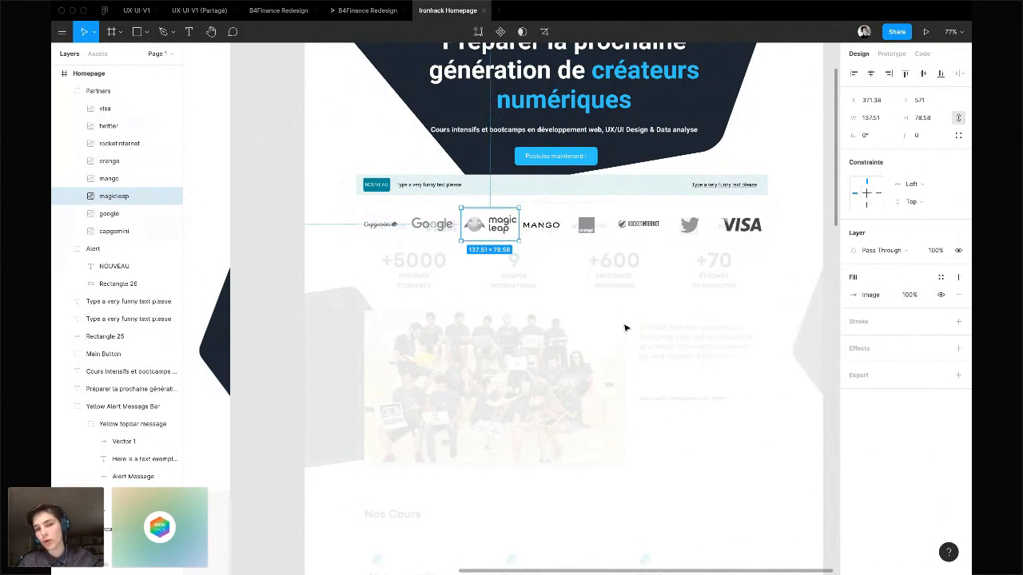
left_click(626, 327)
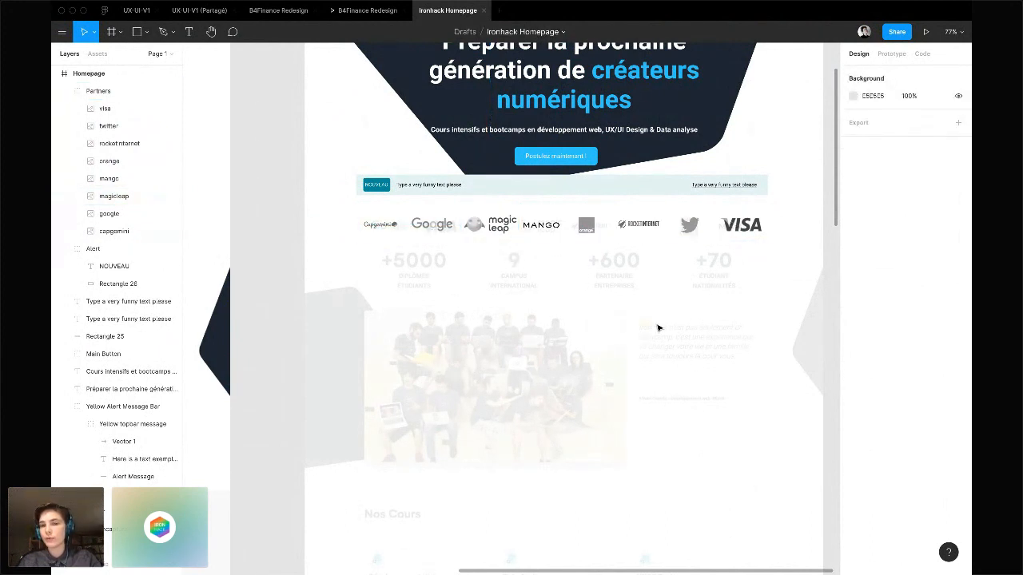
Compare the Exemple and Homepage frames side by side, ending on the statistics area below the partner logos
scroll(644, 338, "down", 5)
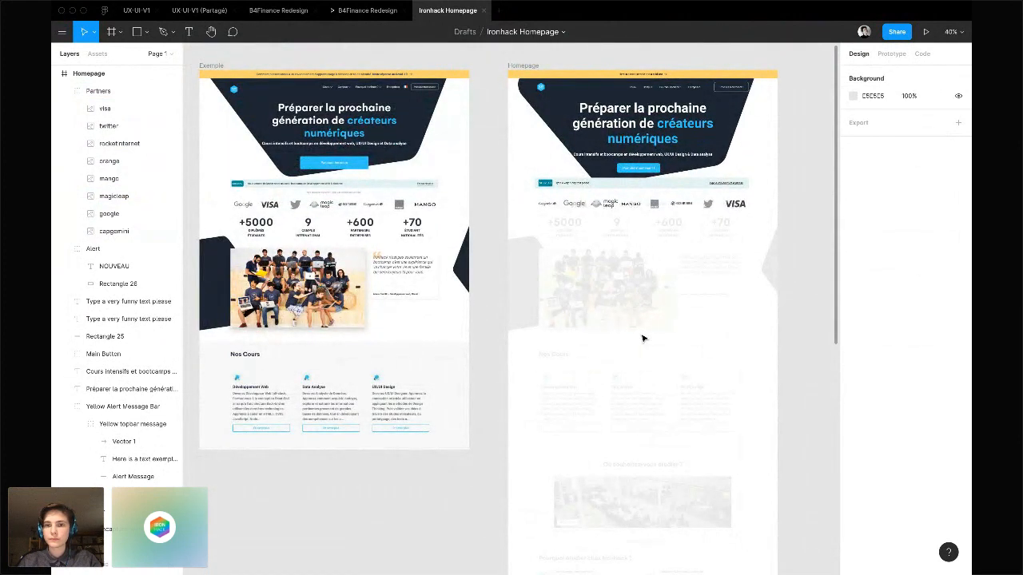
scroll(643, 338, "up", 2)
scroll(644, 338, "down", 3)
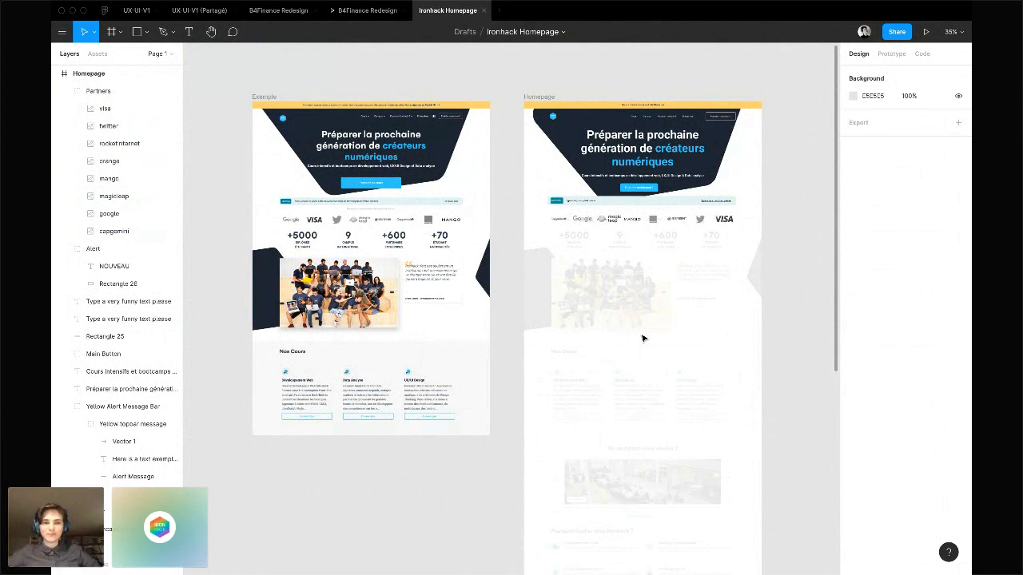
left_click(643, 150)
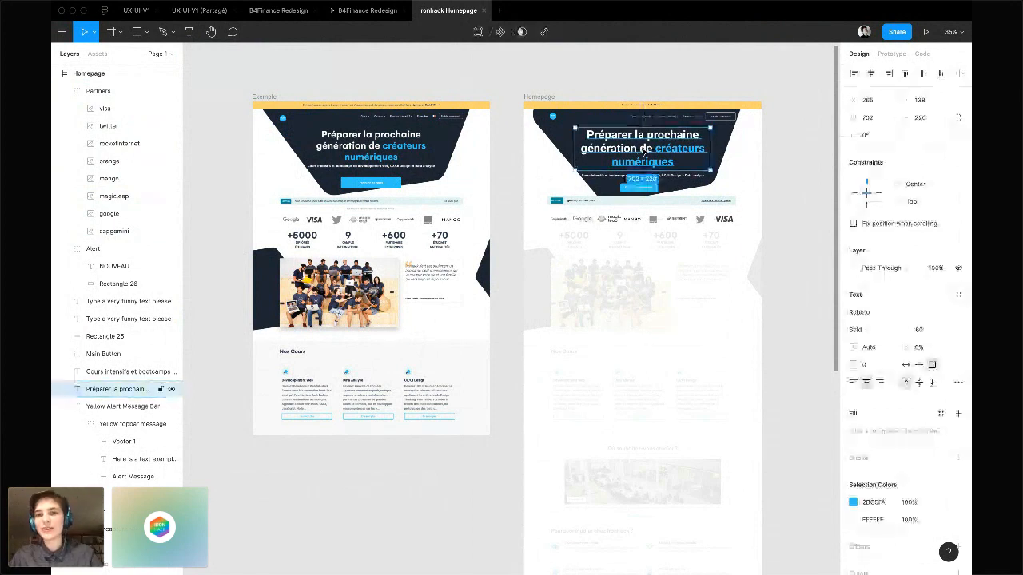
key("Escape")
scroll(608, 255, "up", 6)
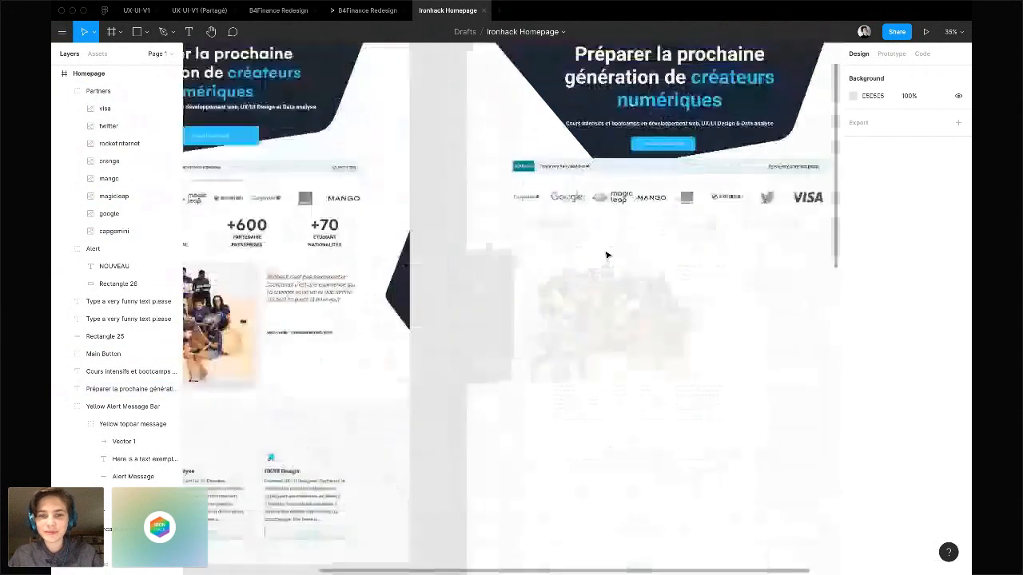
key("t")
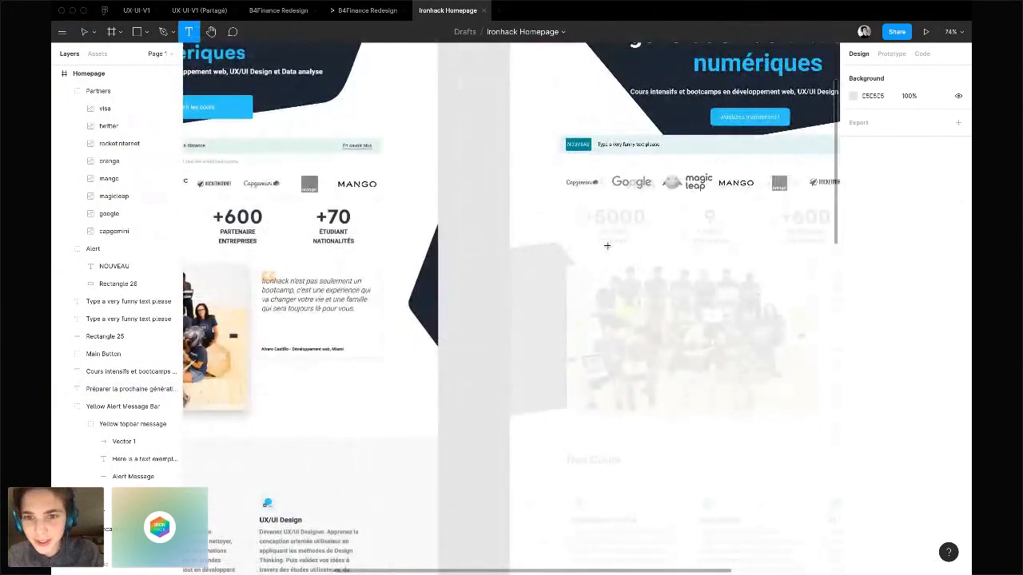
left_click_drag(584, 205, 645, 225)
key("Escape")
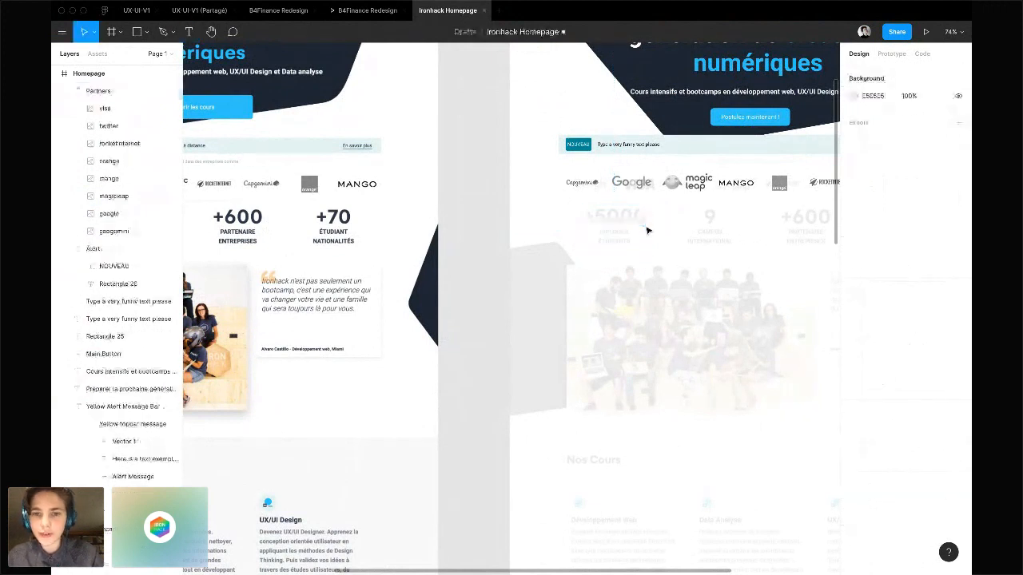
Add the text "+5000" over the first faded statistic in Homepage, and duplicate it directly below with a gap of 7
key("t")
left_click(598, 215)
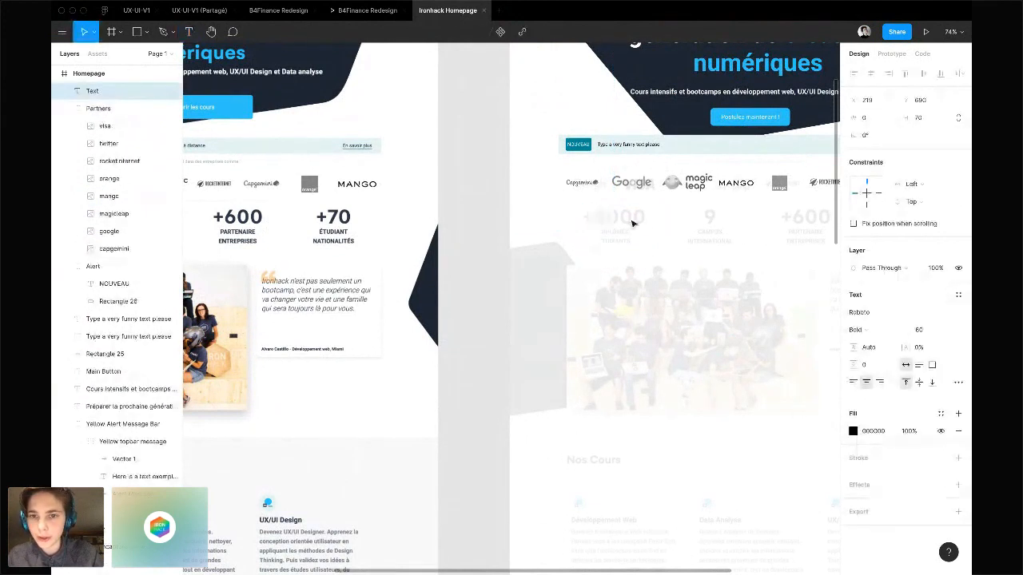
type("+")
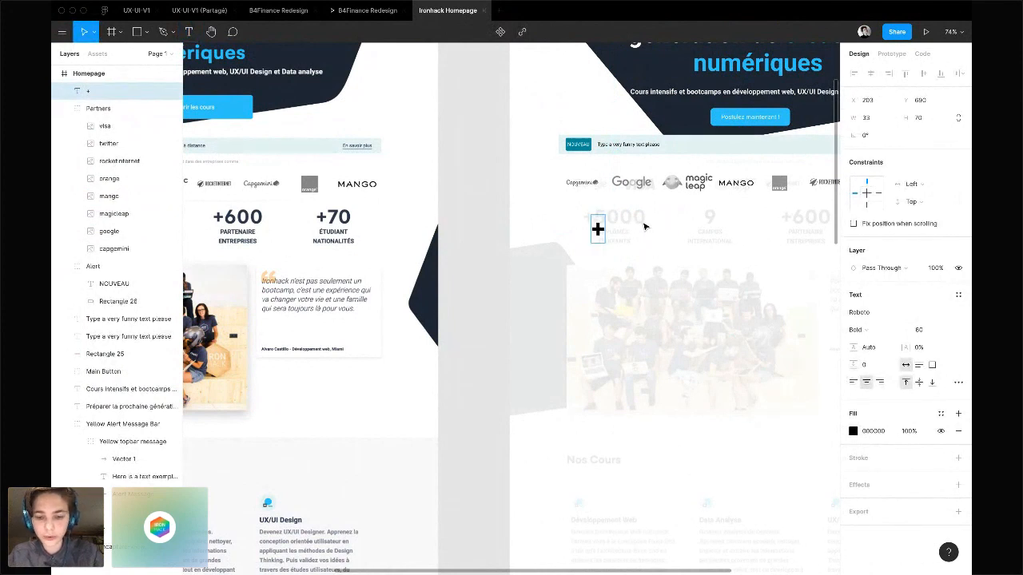
type("5000")
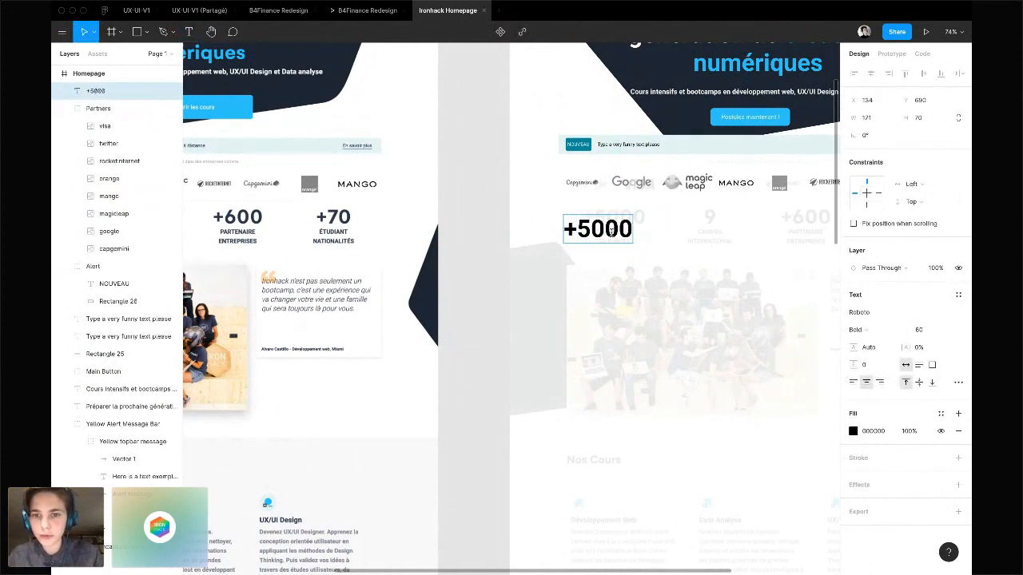
key("Escape")
mouse_move(616, 234)
left_mouse_down()
mouse_move(630, 224)
mouse_move(631, 247)
mouse_move(616, 248)
left_mouse_up()
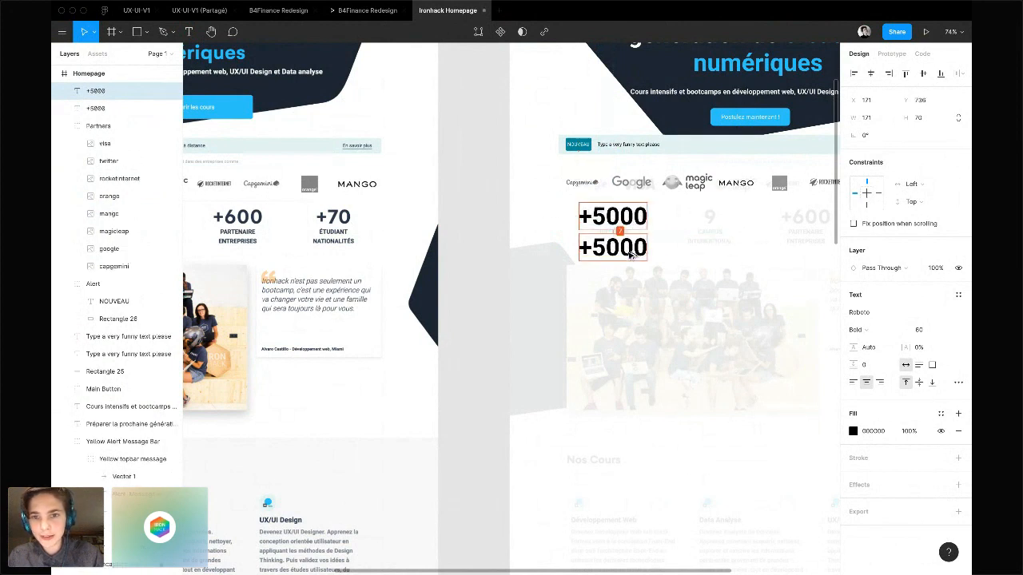
Replace the duplicated "+5000" text in Homepage with "DIPLÔMÉS ÉTUDIANTS" on two lines
double_click(616, 248)
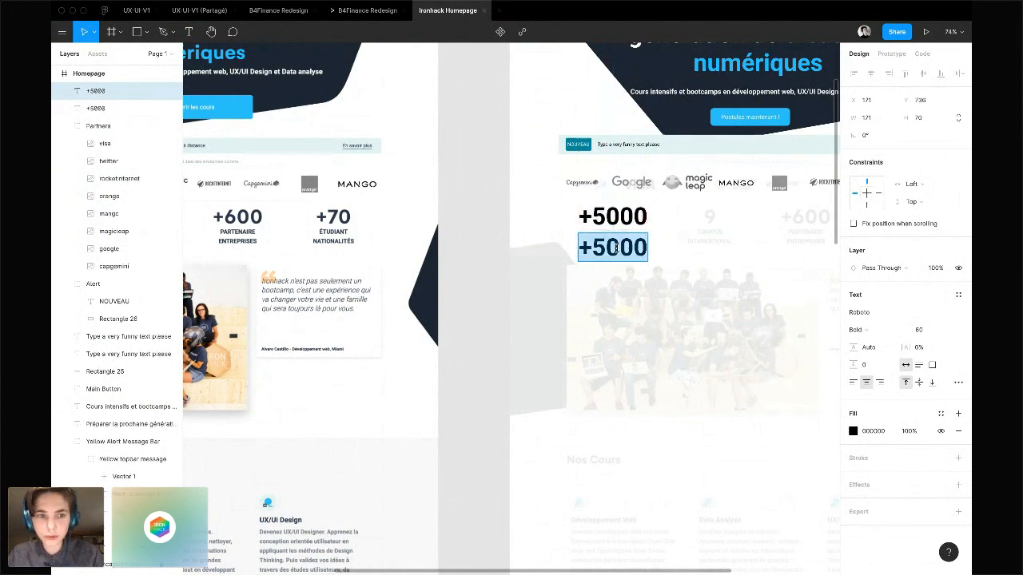
scroll(616, 247, "left", 10)
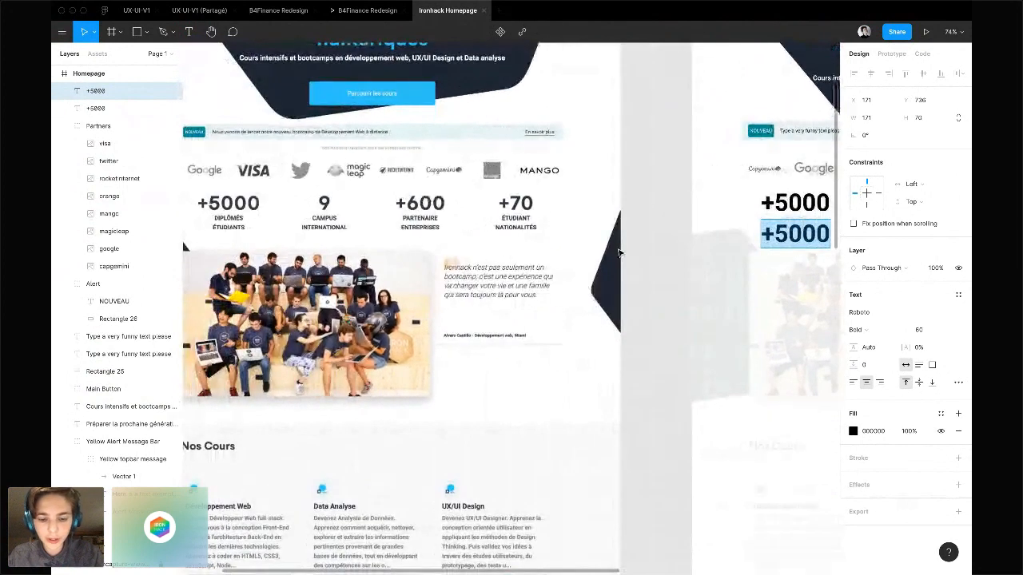
type("DIPI")
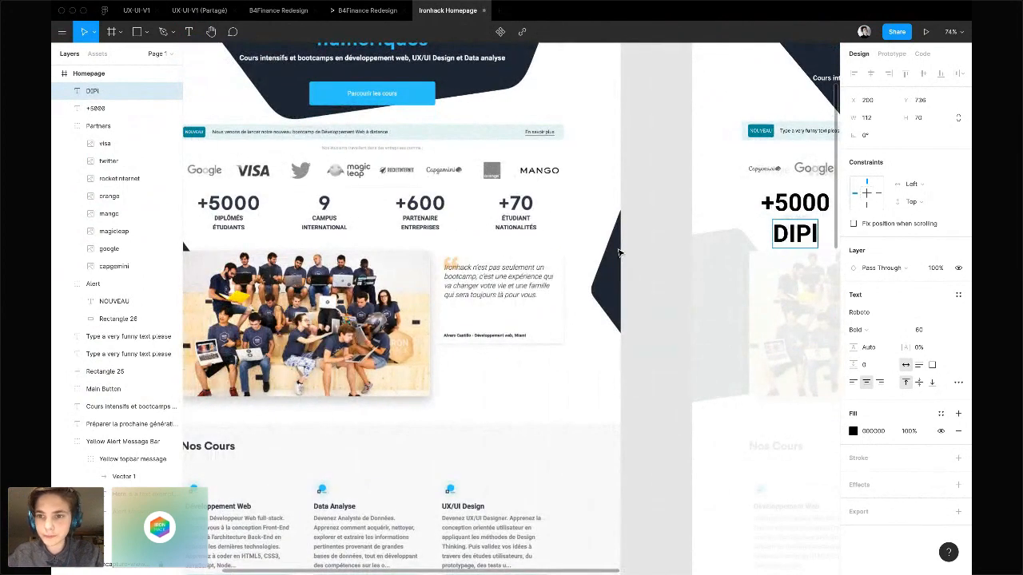
key("BackSpace")
type("L")
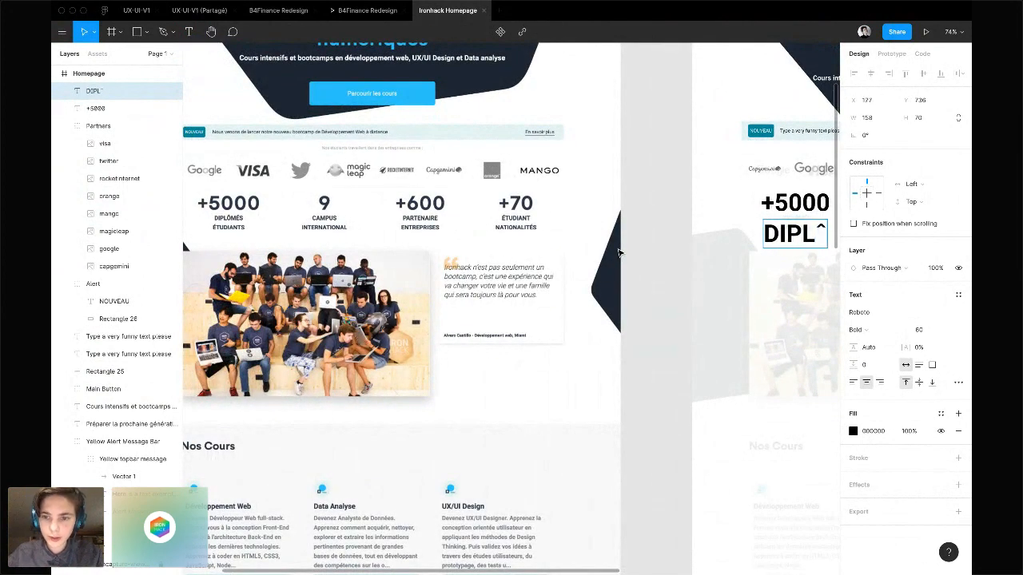
type("ÔME")
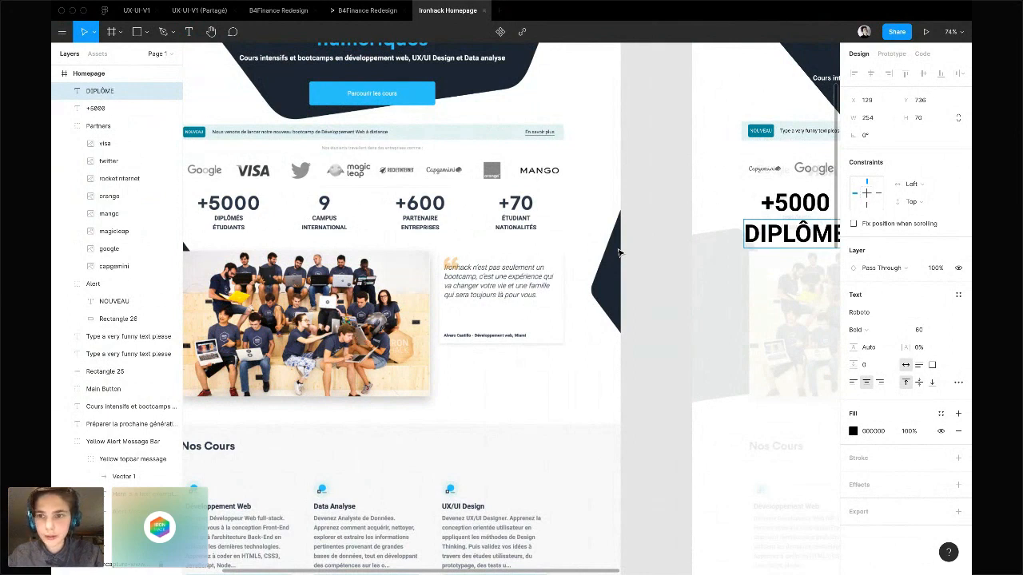
key("BackSpace")
type("ÉS")
key("Return")
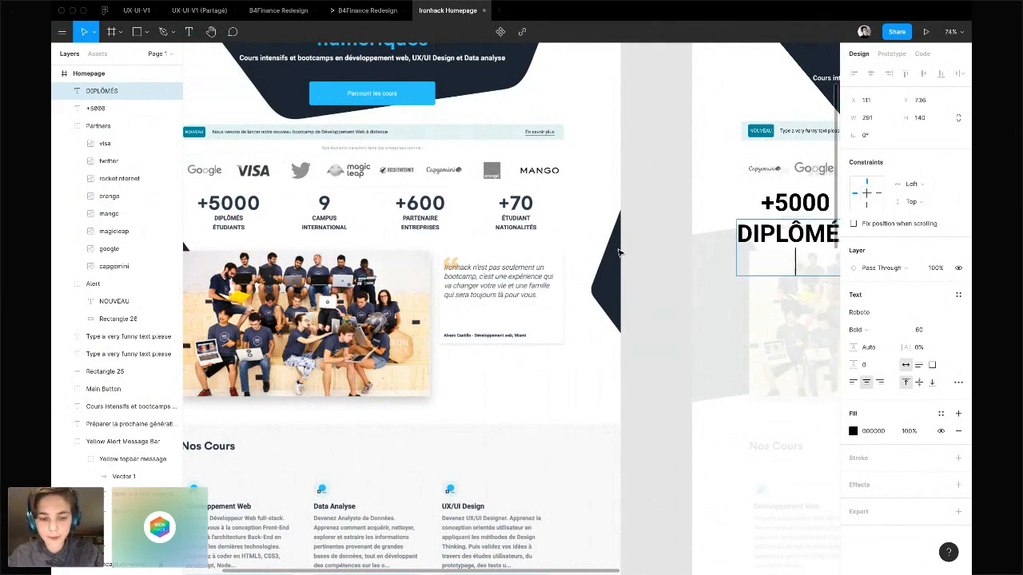
type("ÉDTUDIANTS")
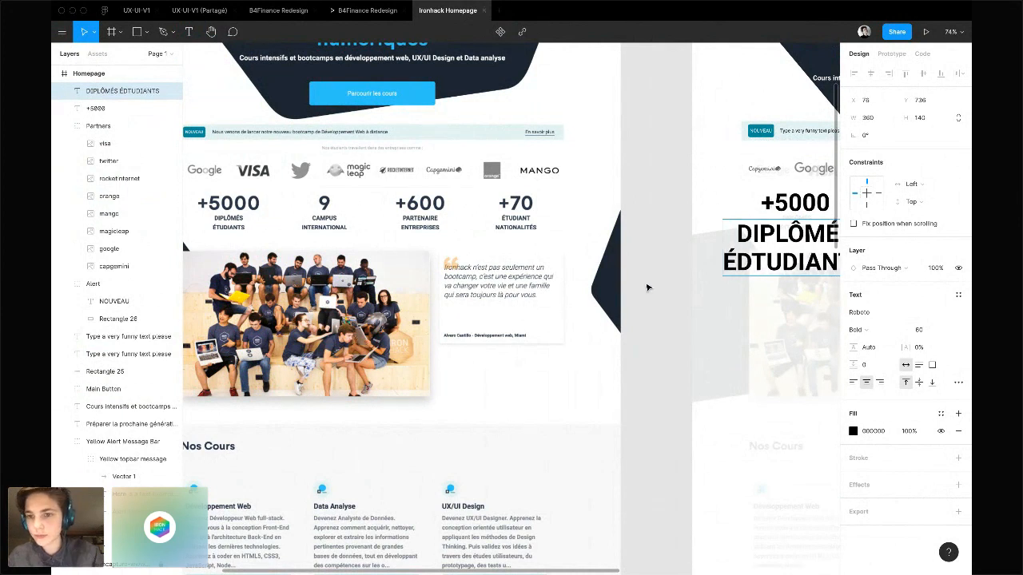
scroll(648, 287, "right", 4)
left_click(582, 253)
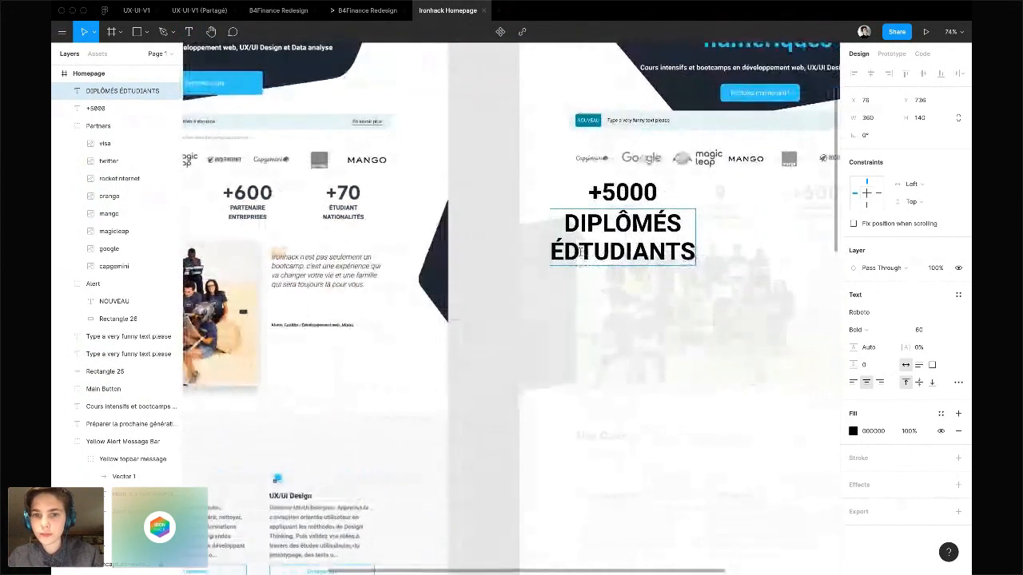
key("BackSpace")
Set the font size of the whole "DIPLÔMÉS ÉTUDIANTS" label to 20
key("super+a")
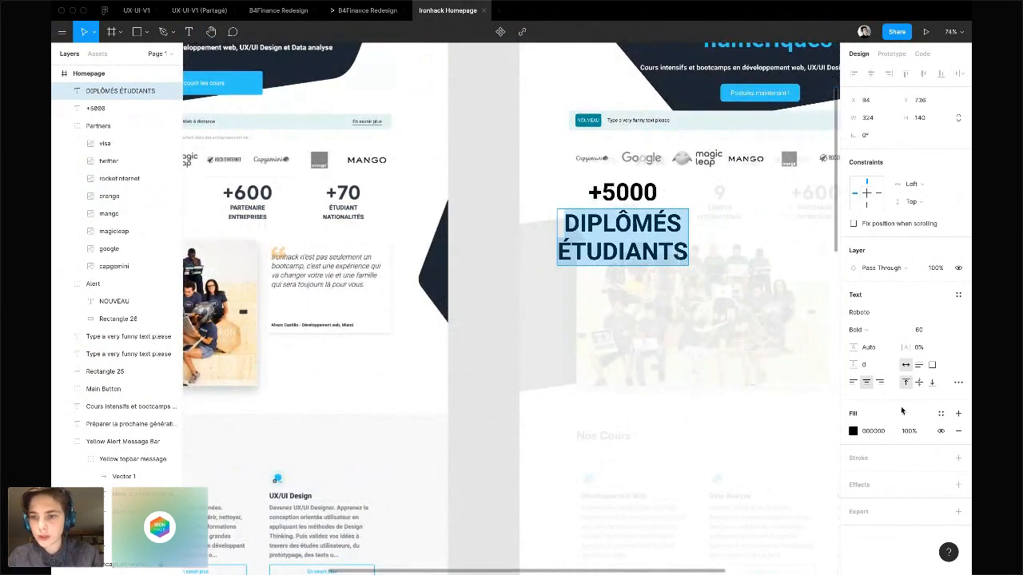
left_click(928, 329)
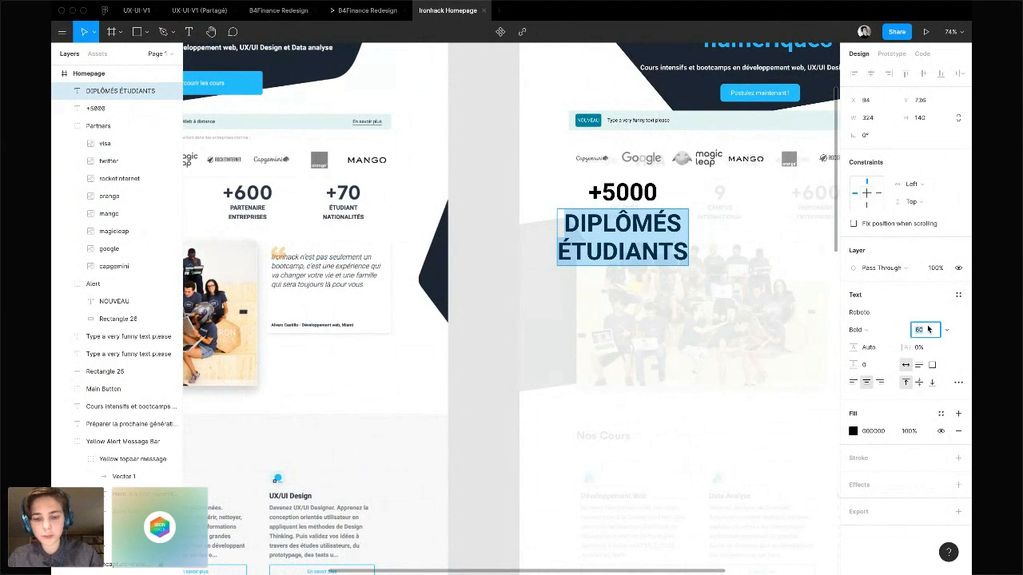
type("20")
key("Return")
scroll(667, 266, "up", 5)
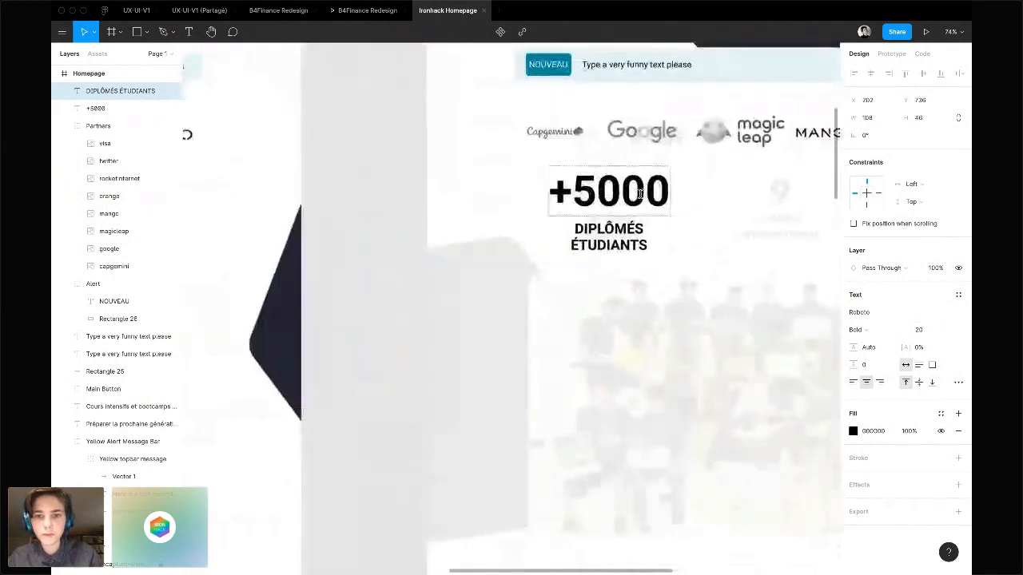
Fill both the "+5000" number and its "DIPLÔMÉS ÉTUDIANTS" label with the dark navy document colour 1E2534
key("Escape")
left_click(637, 201, "shift")
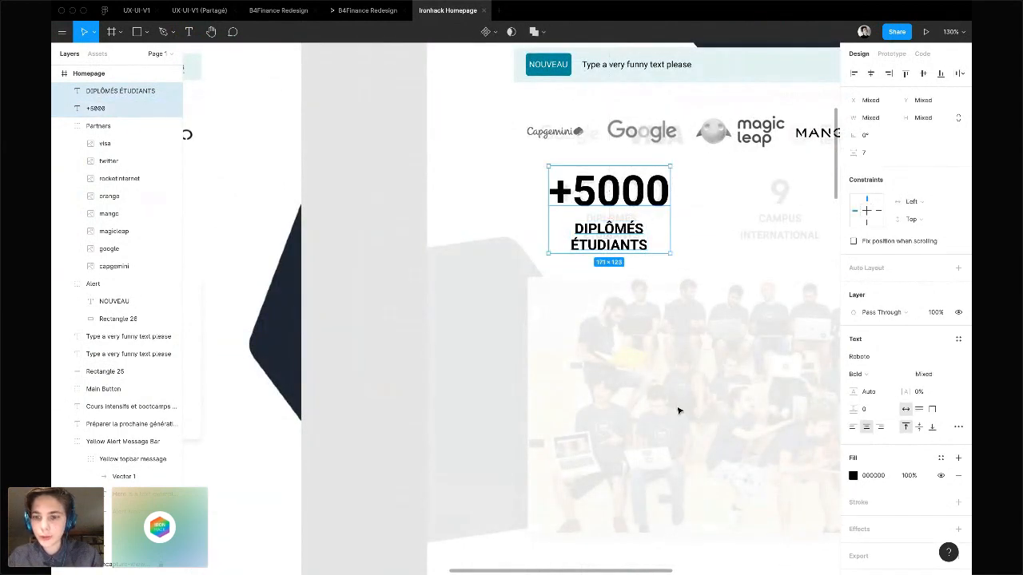
left_click(853, 476)
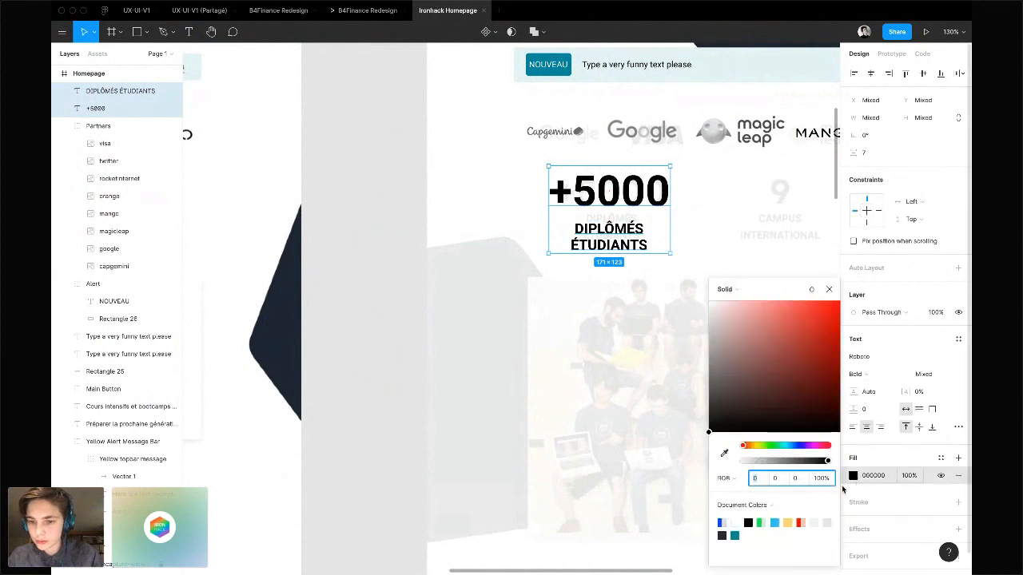
left_click(724, 535)
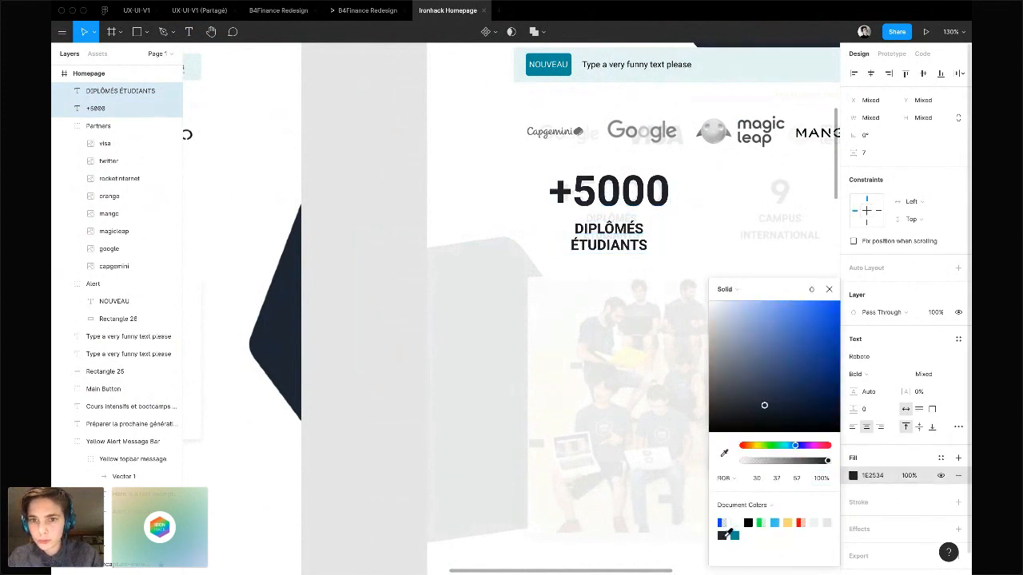
left_click(726, 454)
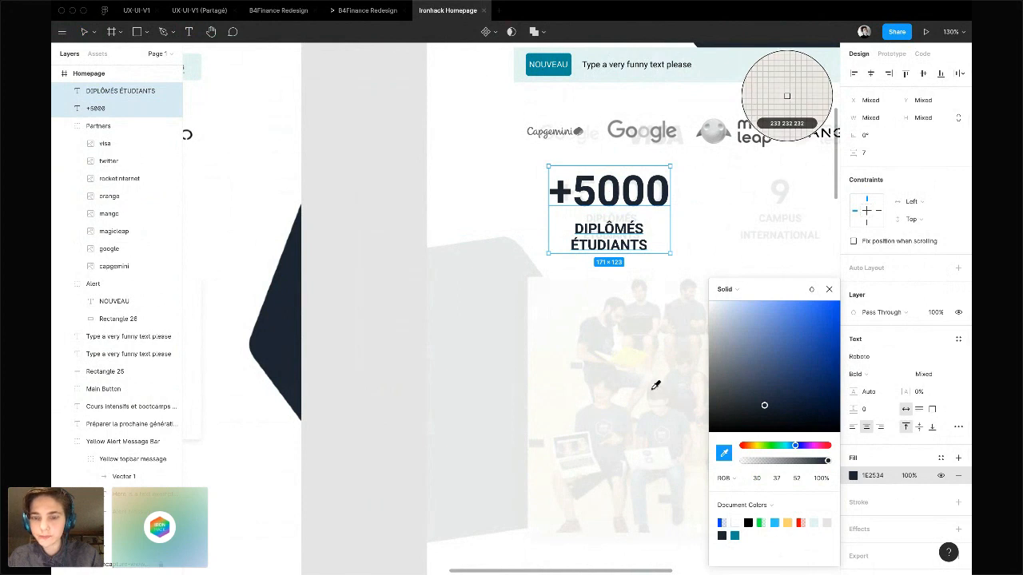
key("Escape")
scroll(656, 386, "right", 1)
scroll(655, 386, "up", 1)
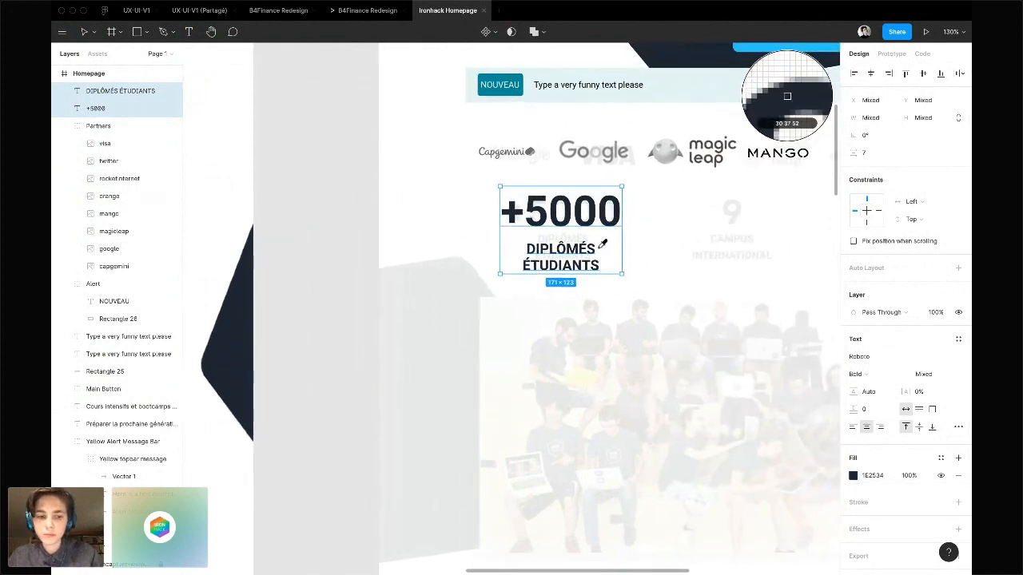
key("Escape")
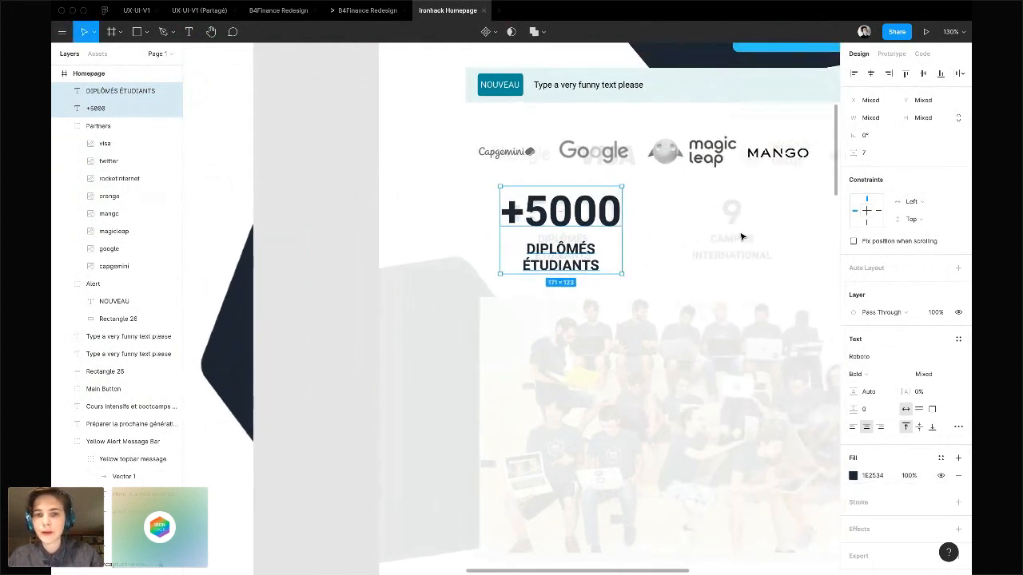
Move the "DIPLÔMÉS ÉTUDIANTS" label further down below "+5000", to about Y 754
left_click(560, 225)
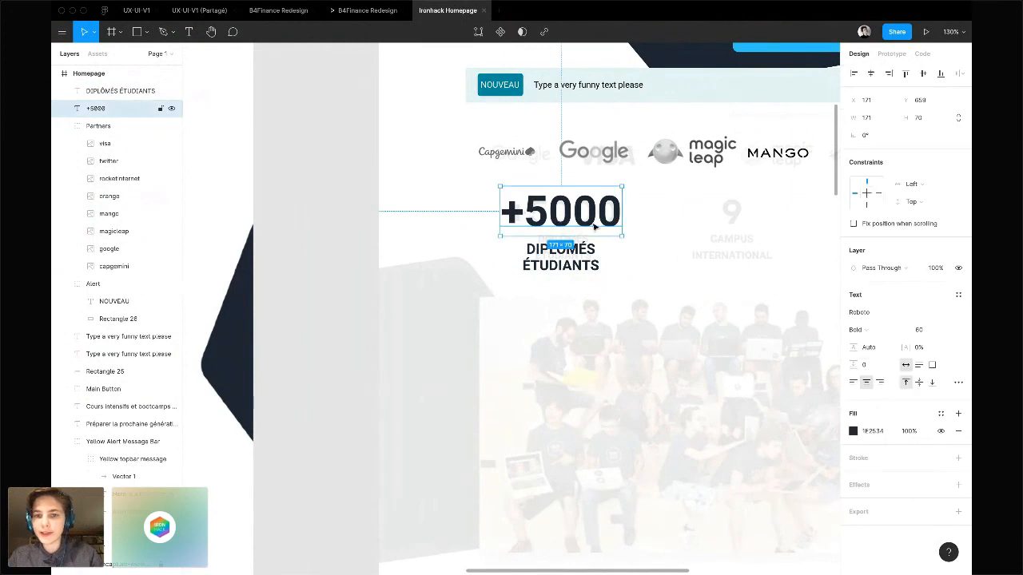
left_click(919, 334)
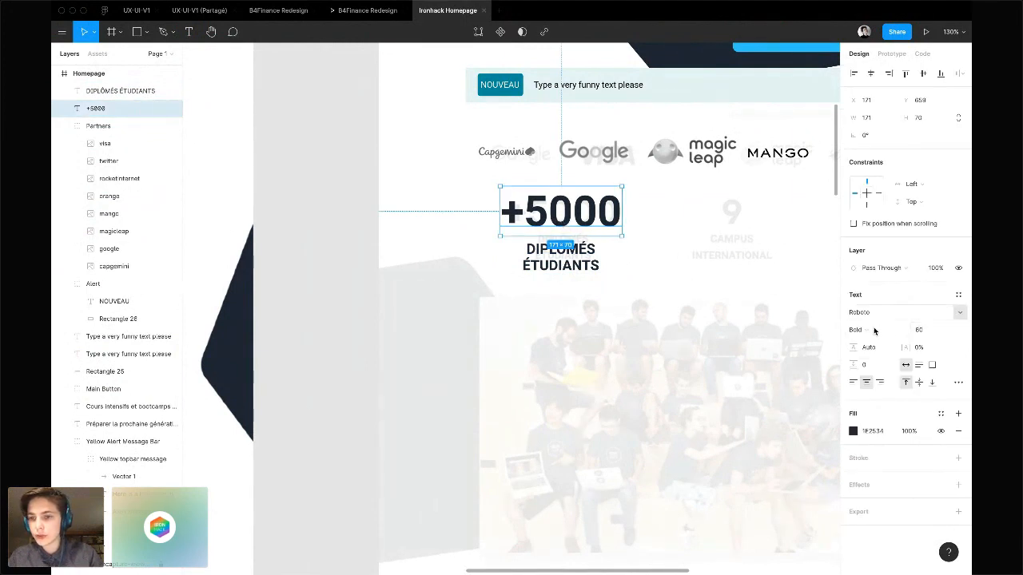
left_click(563, 248)
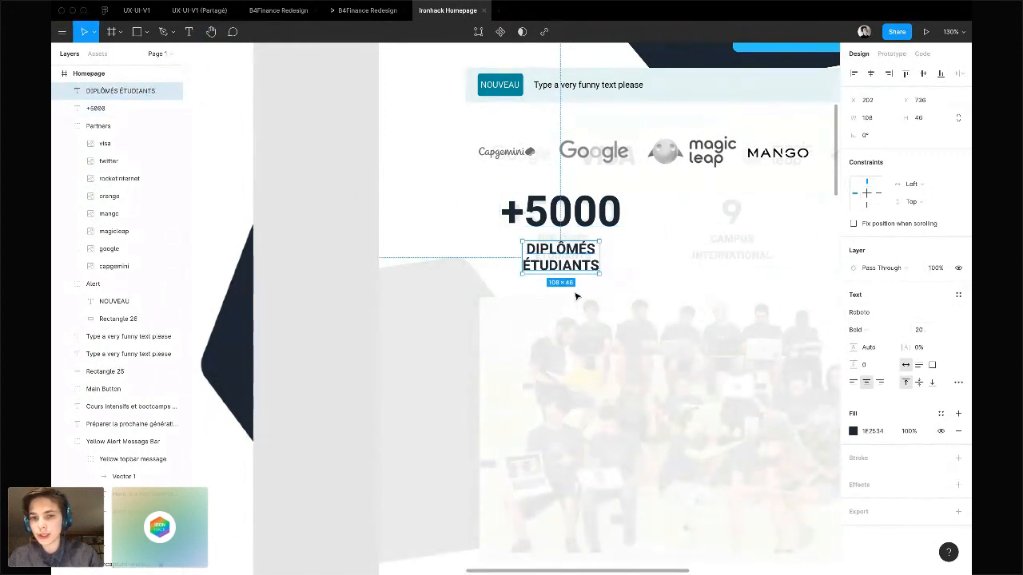
mouse_move(570, 266)
left_mouse_down()
mouse_move(571, 253)
mouse_move(571, 277)
left_mouse_up()
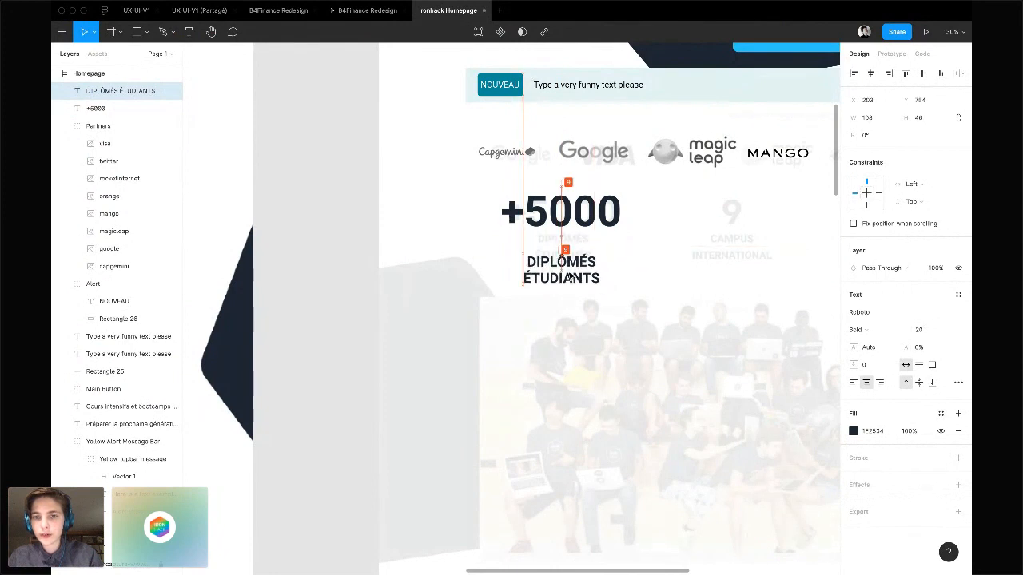
Select "+5000" together with its label and set the vertical spacing between them to 0
left_click(559, 212, "shift")
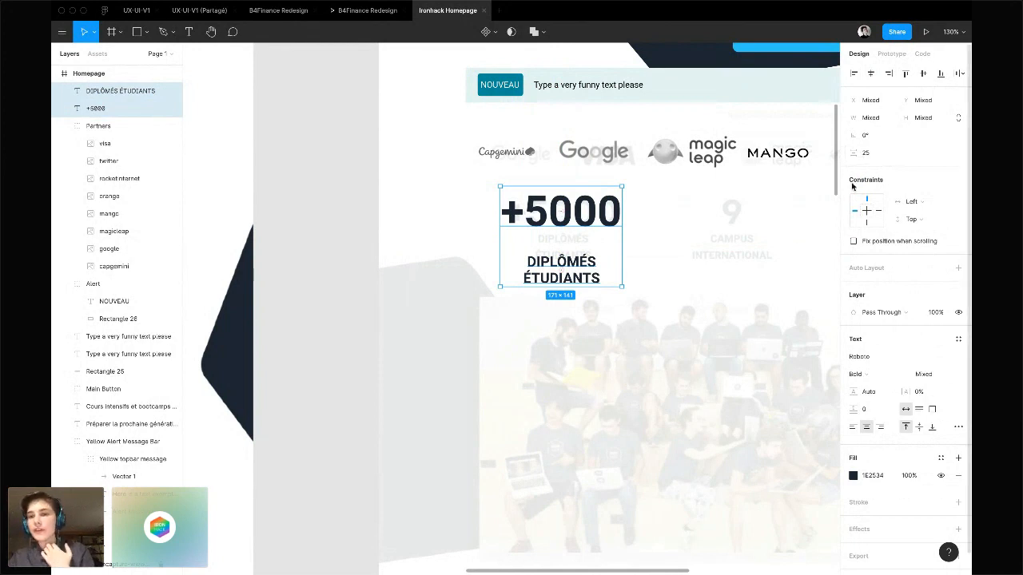
left_click(690, 237)
left_click(616, 222)
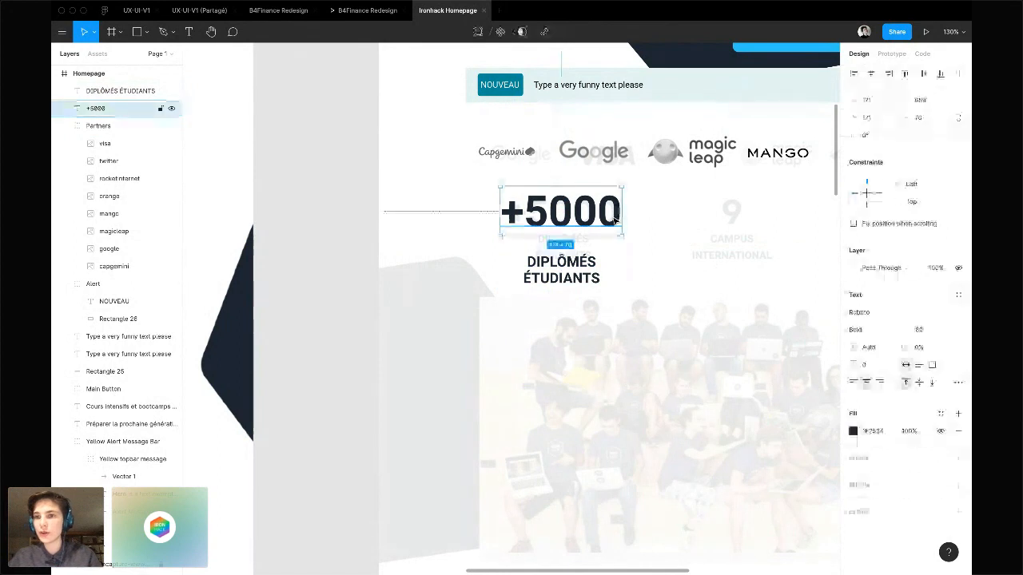
left_click(584, 277, "shift")
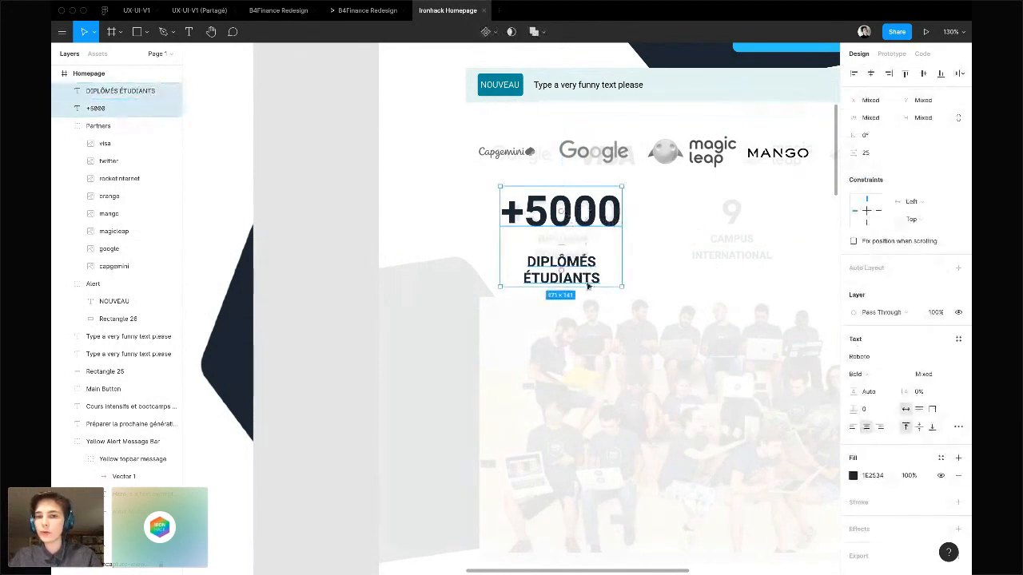
left_click(868, 155)
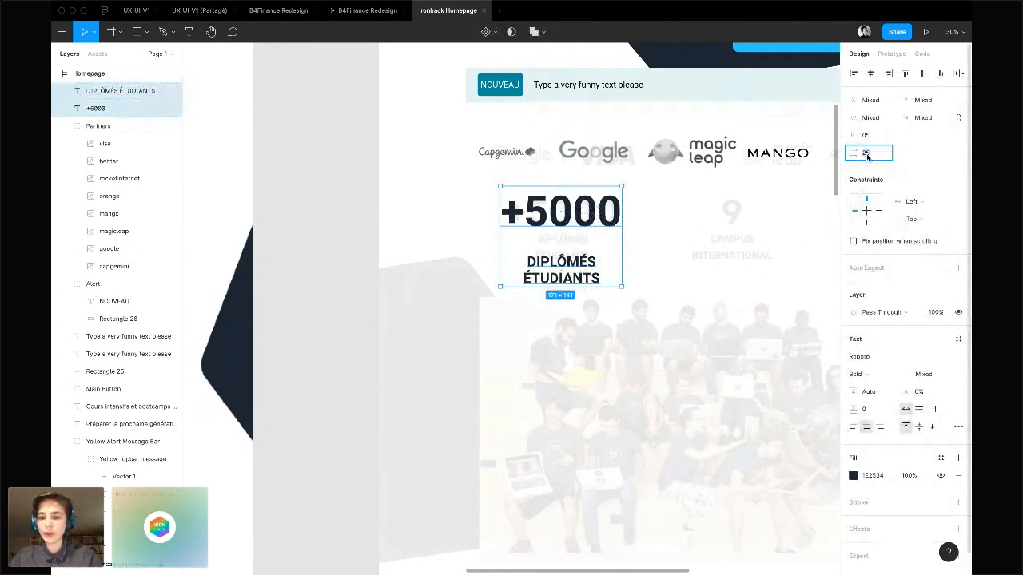
key("Return")
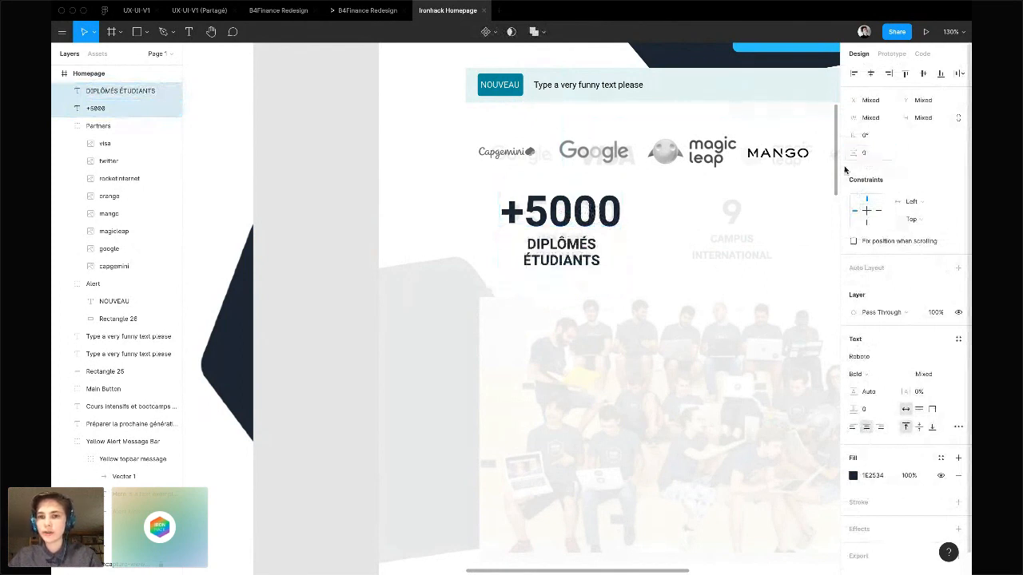
Reselect "+5000" and its label and vary the spacing between them directly on the canvas, from about 201 to 50 and 57
left_click(571, 228, "shift")
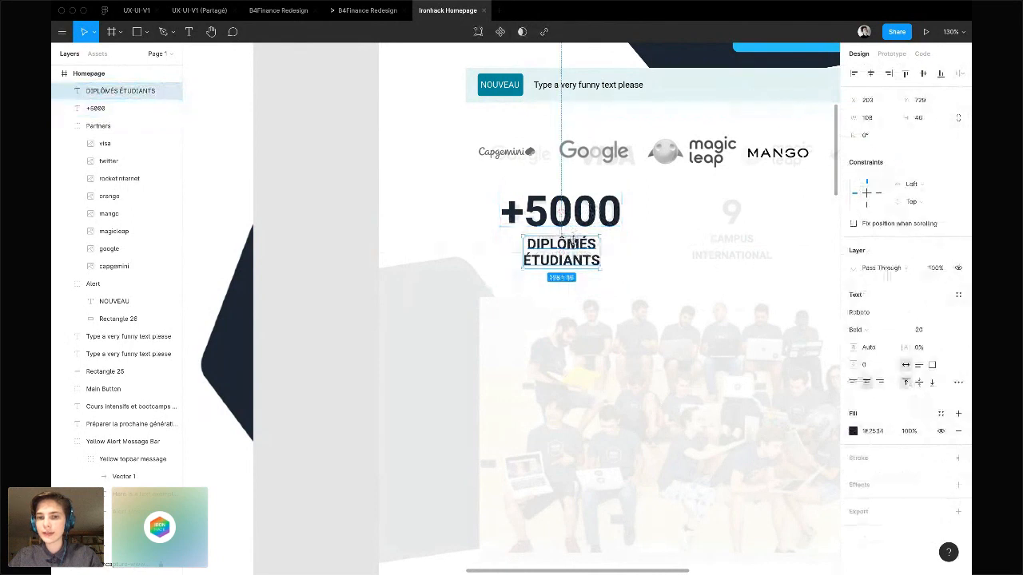
left_click(571, 228, "shift")
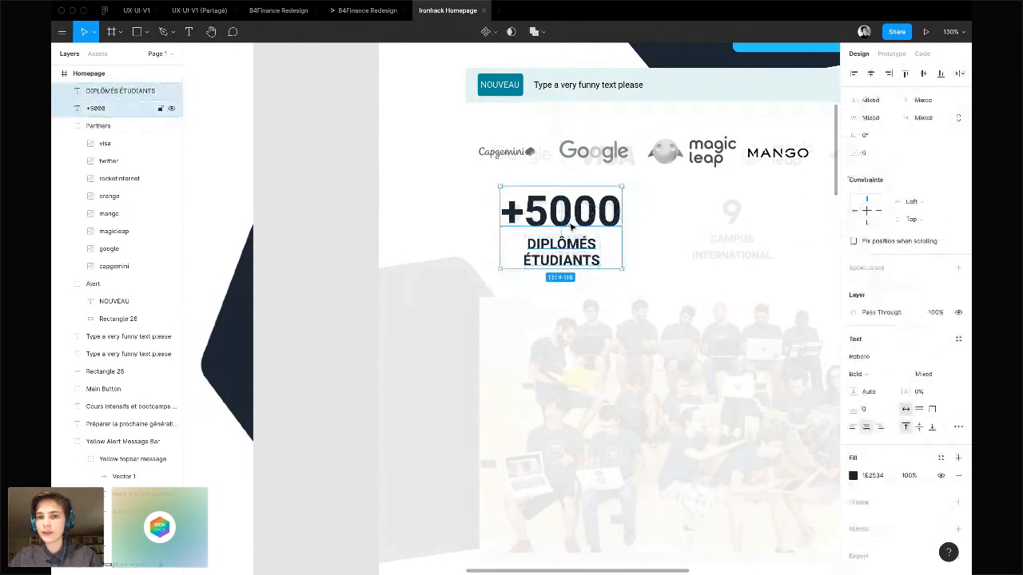
left_click(656, 229)
left_click(583, 224)
left_click(564, 241, "shift")
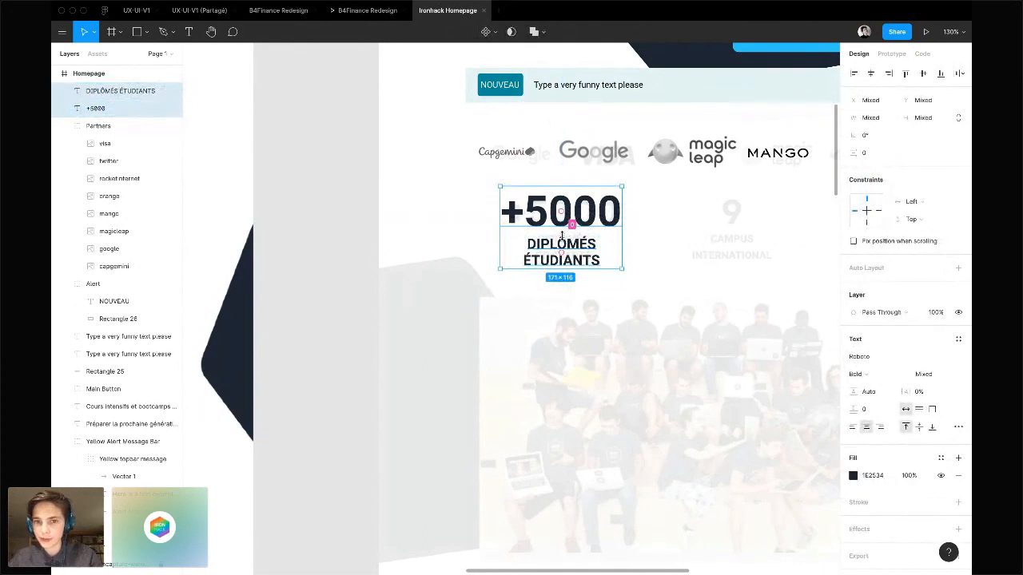
left_click_drag(573, 225, 573, 344)
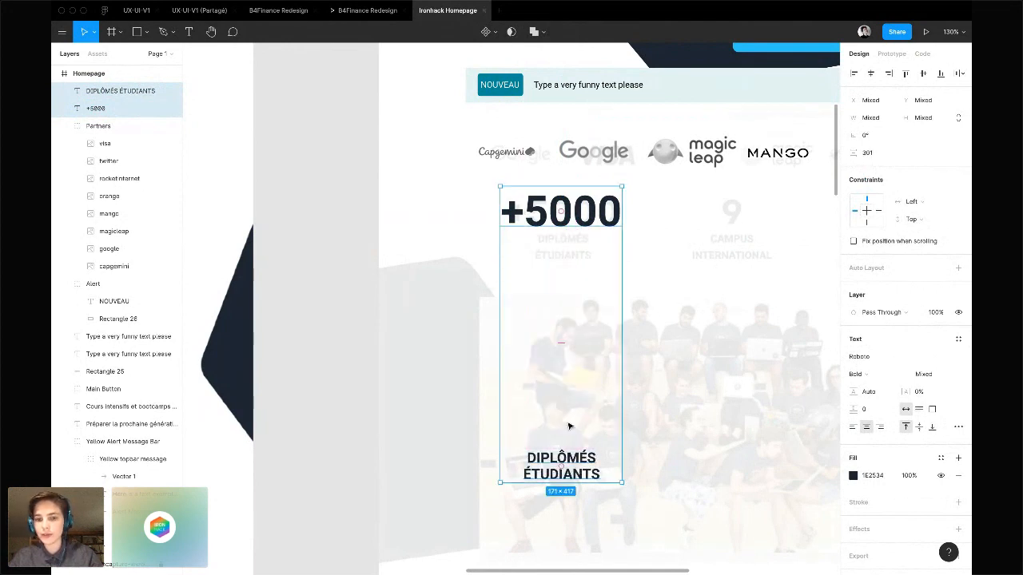
left_click_drag(569, 336, 564, 253)
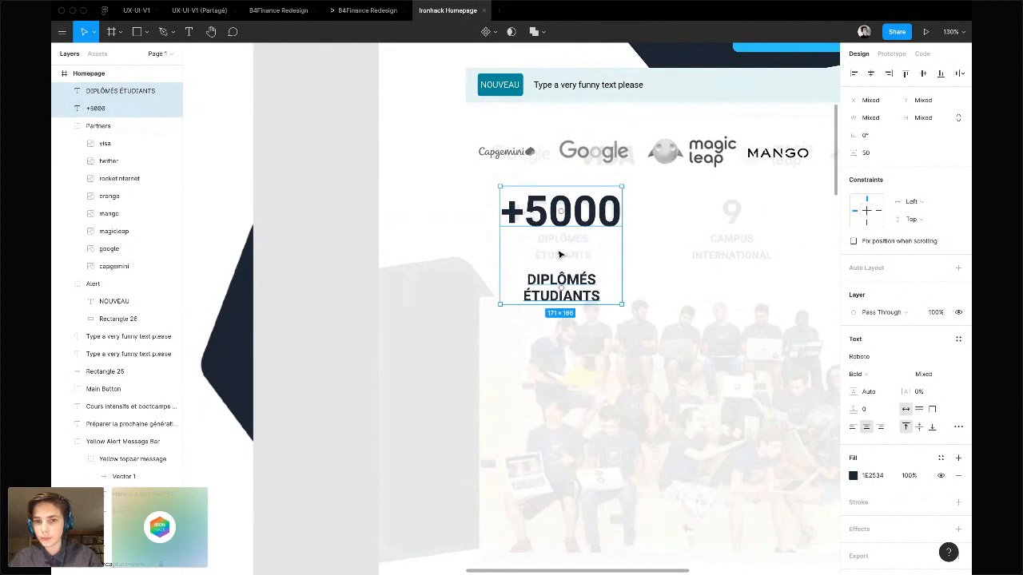
scroll(562, 266, "up", 5)
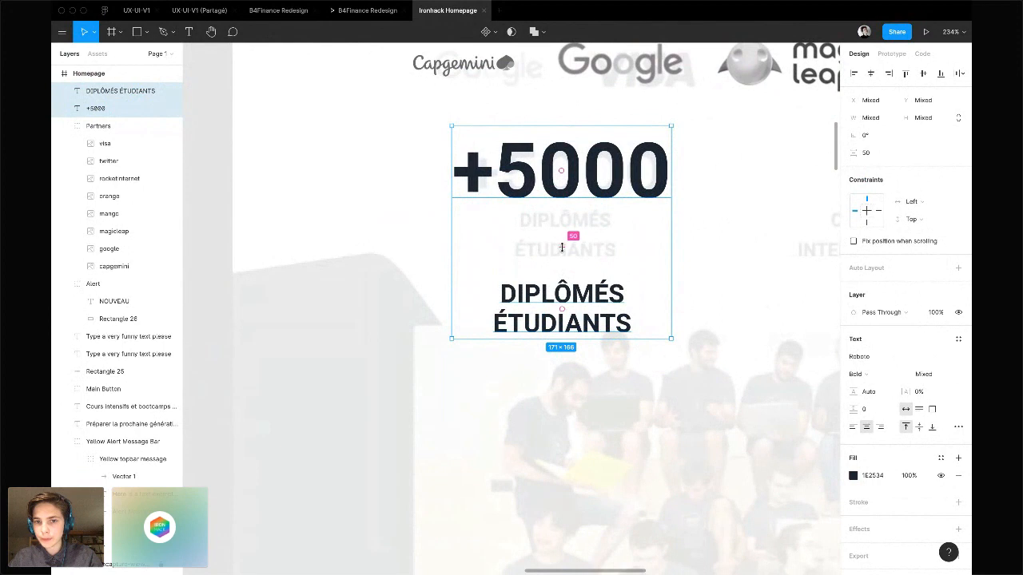
left_click_drag(561, 249, 562, 278)
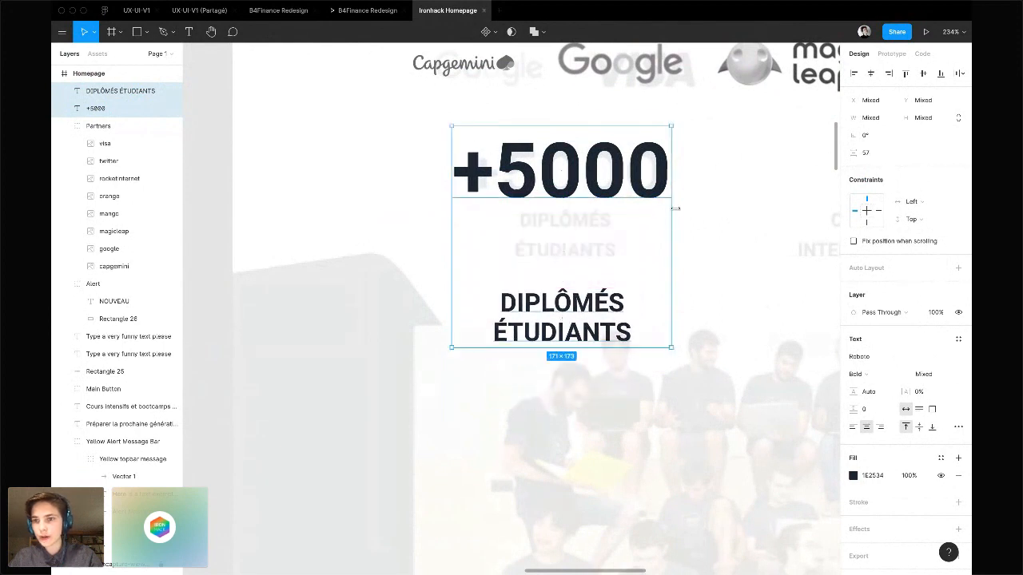
Set the vertical spacing between "+5000" and "DIPLÔMÉS ÉTUDIANTS" to 4
left_click(865, 153)
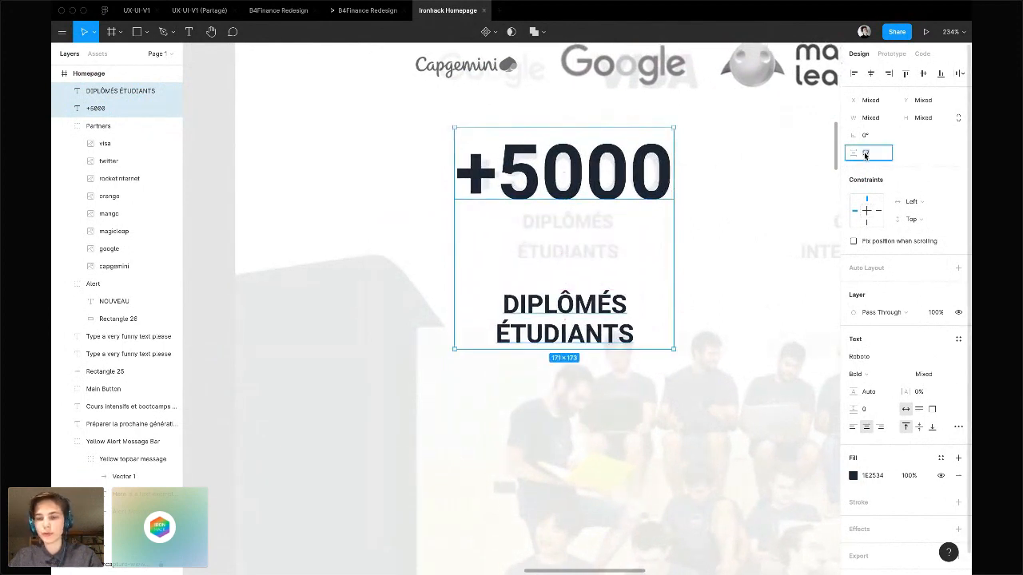
type("4")
key("Return")
scroll(537, 419, "down", 5)
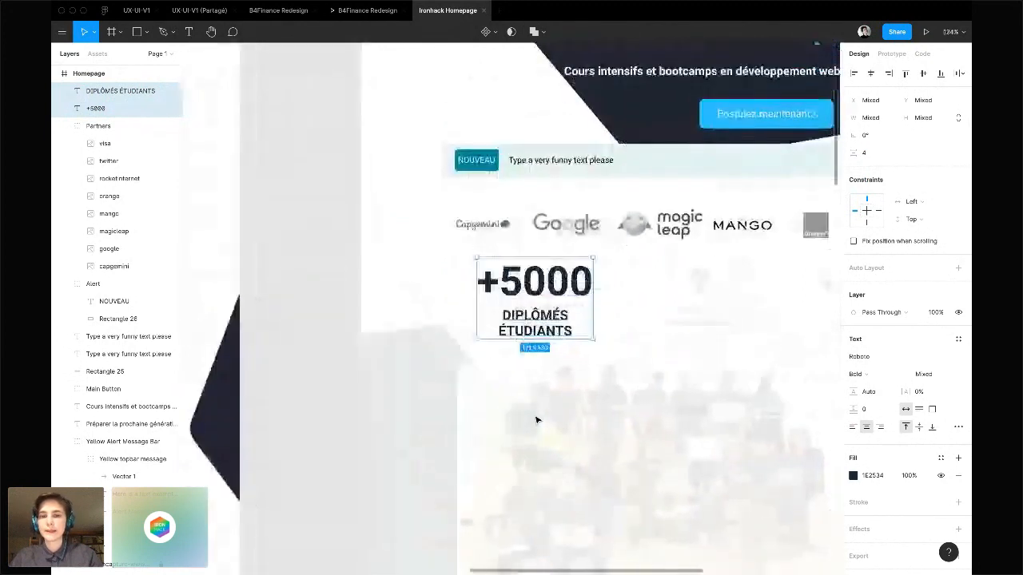
Turn "+5000" and its "DIPLÔMÉS ÉTUDIANTS" label into a single component
scroll(537, 419, "down", 3)
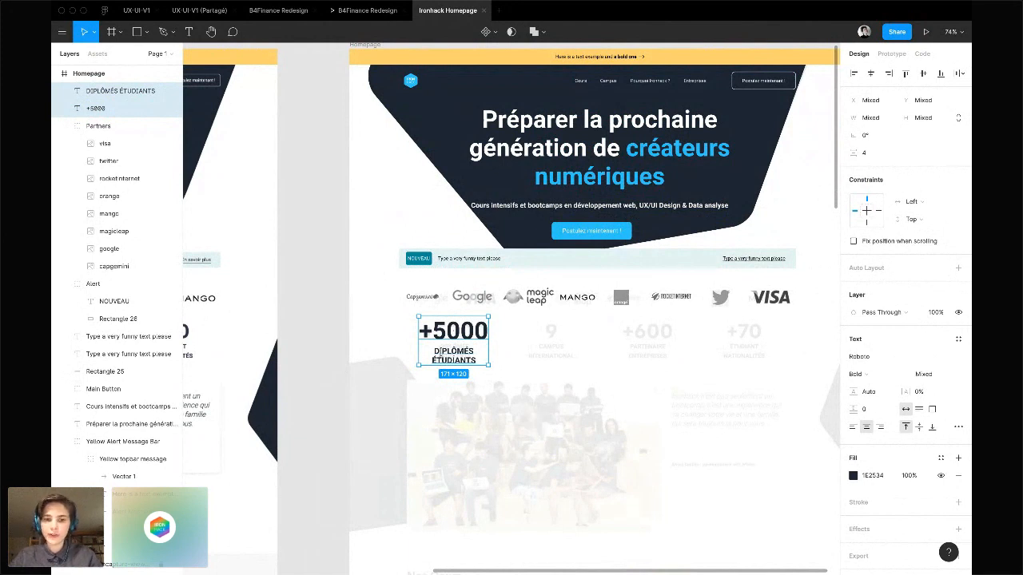
scroll(482, 353, "left", 10)
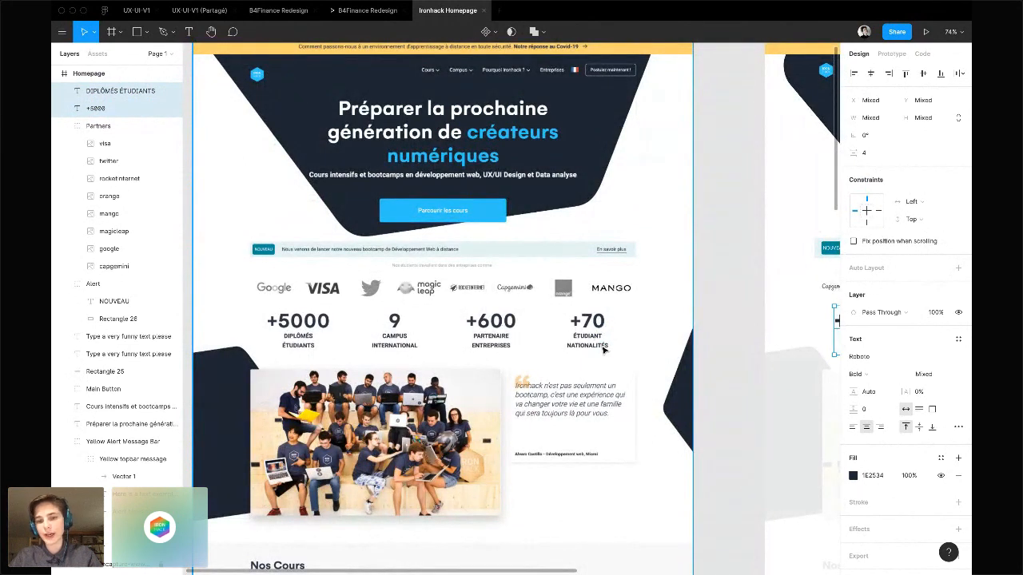
scroll(601, 348, "right", 2)
scroll(601, 348, "right", 5)
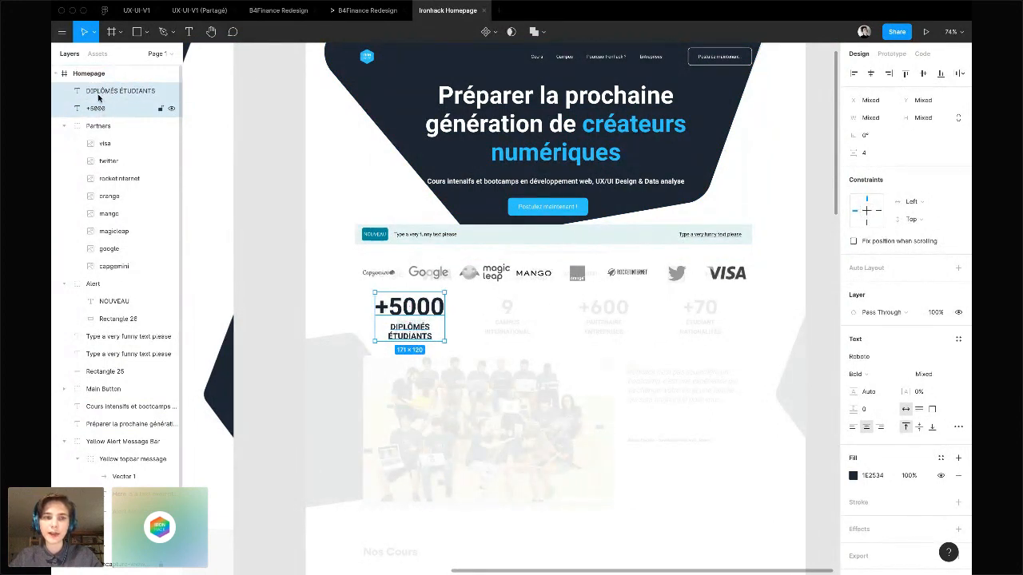
left_click(485, 32)
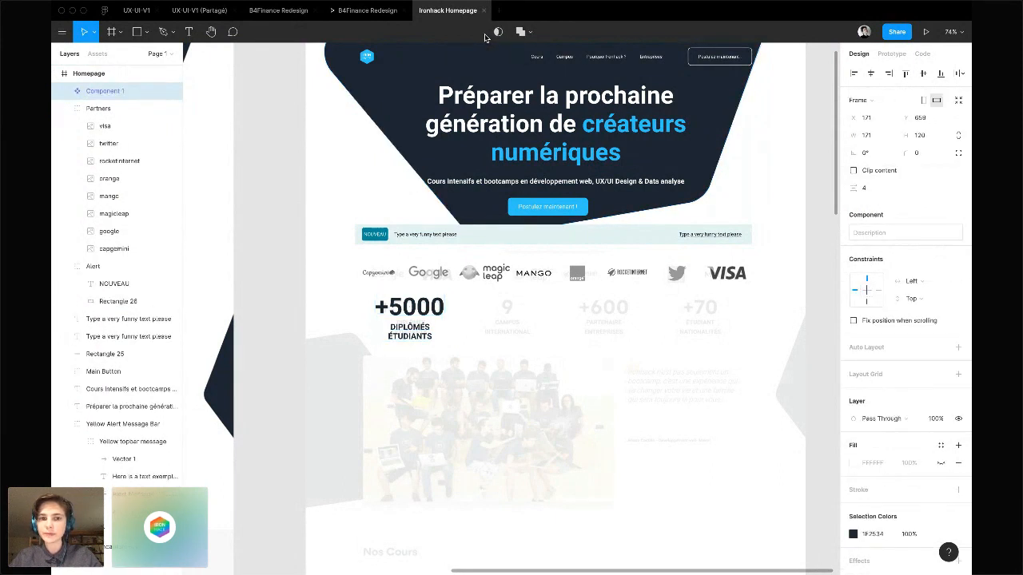
left_click(64, 94)
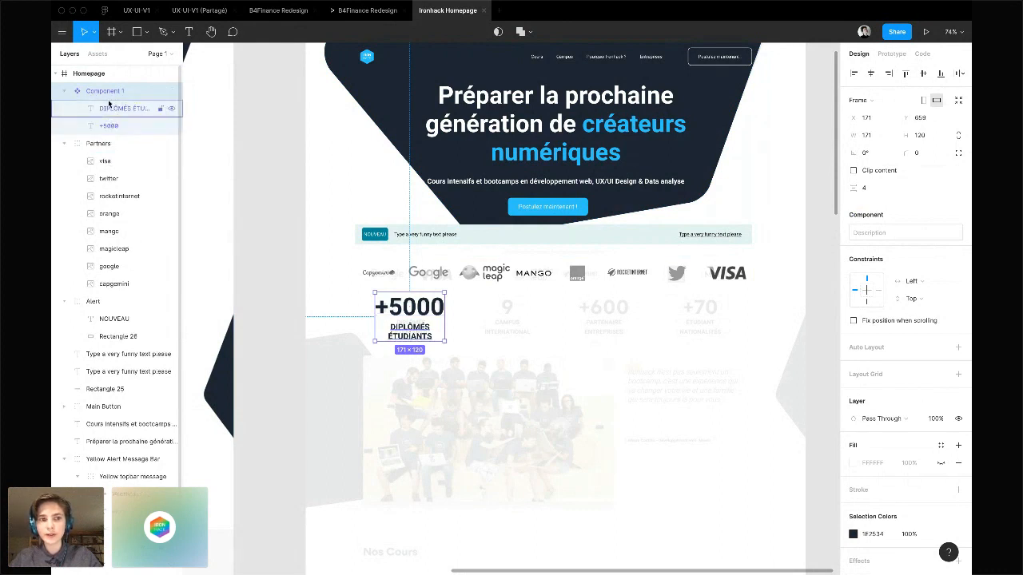
left_click(65, 93)
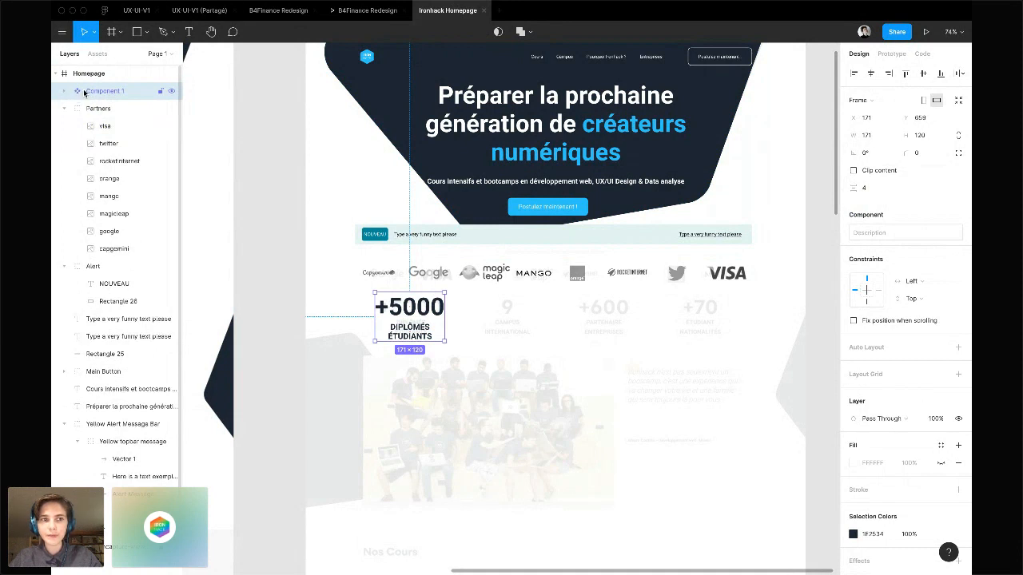
Rename the new component "Number Text Bloc"
double_click(102, 93)
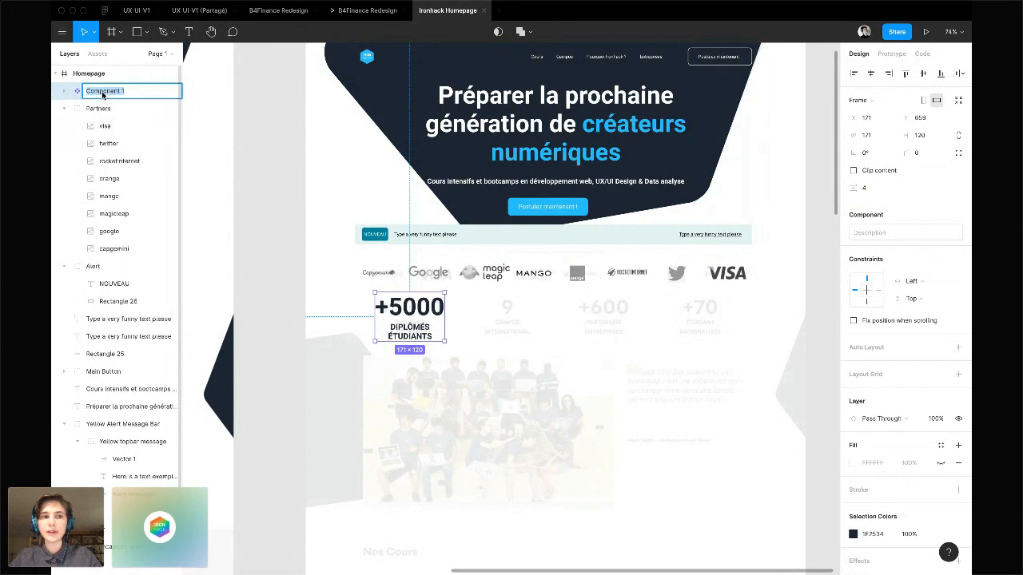
left_click(297, 144)
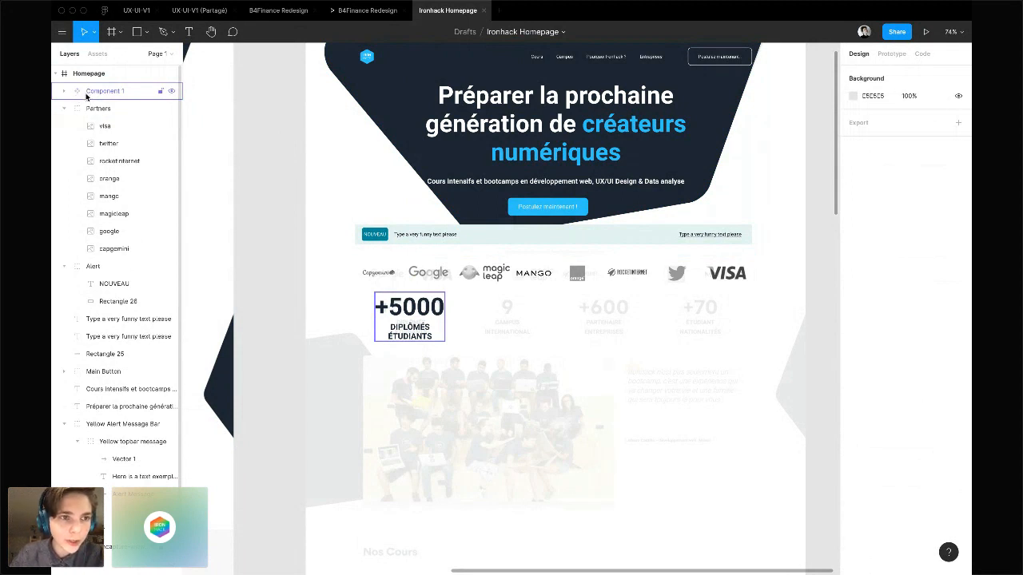
double_click(115, 92)
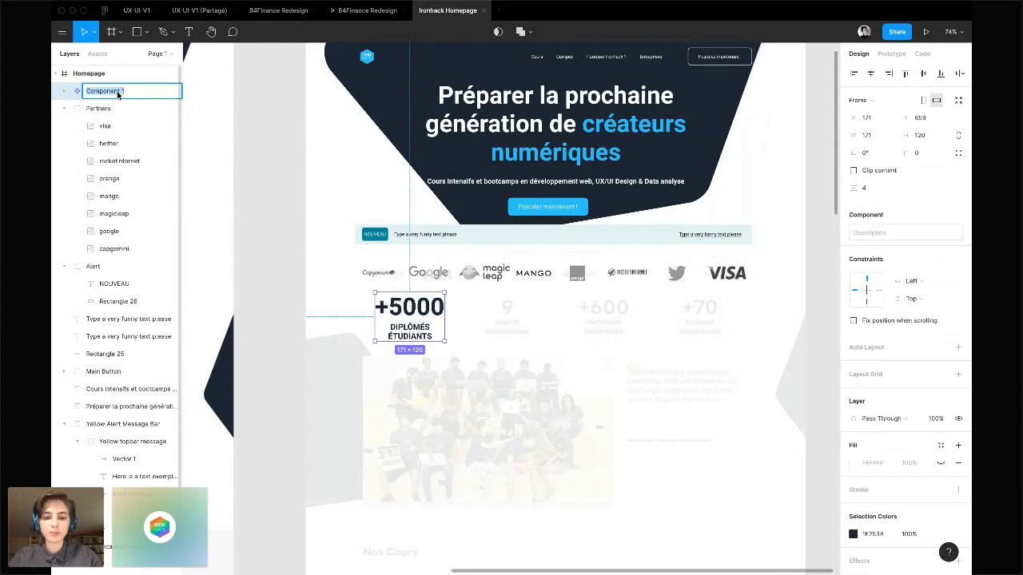
type("Text Bloc")
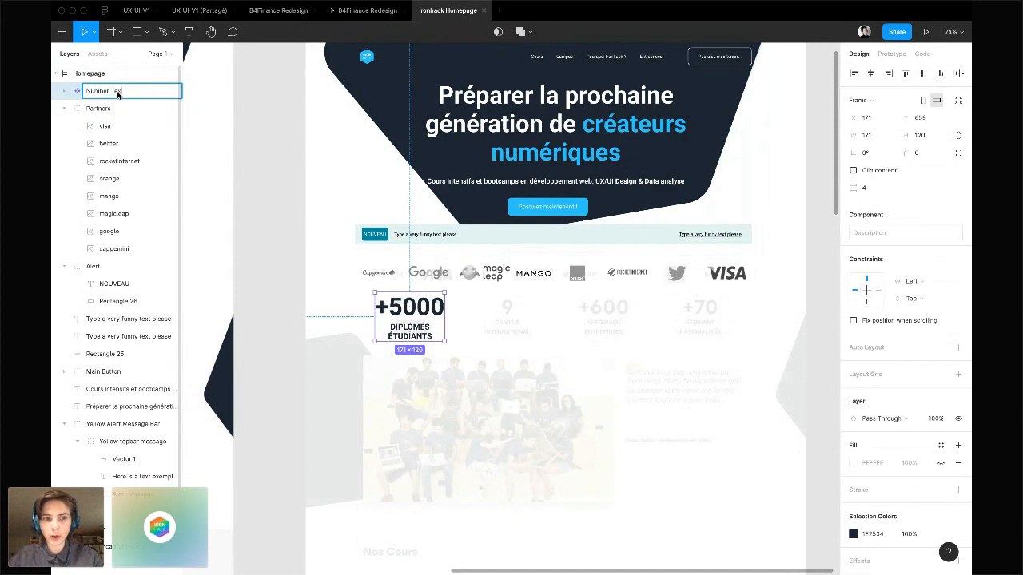
left_click(319, 242)
Duplicate Number Text Bloc beside the original, over the faded "CAMPUS INTERNATIONAL" block, at X 391 in the same row
left_click(409, 314)
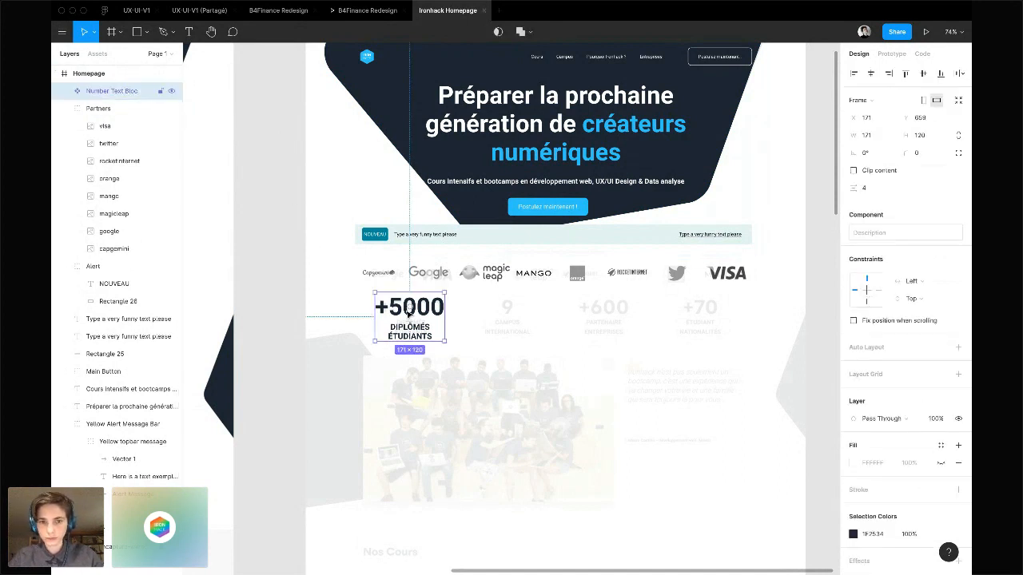
scroll(412, 314, "down", 5)
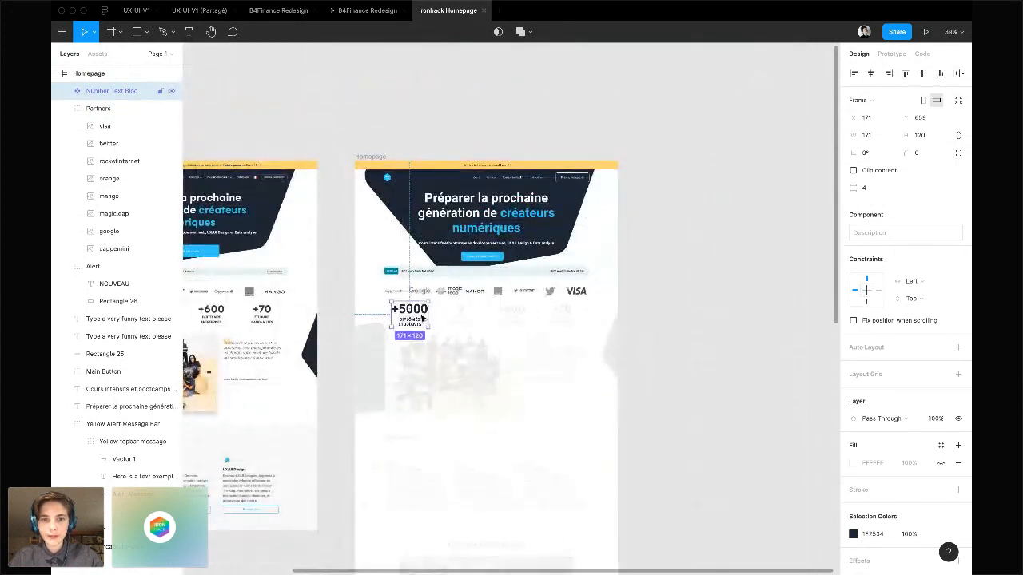
scroll(420, 317, "left", 2)
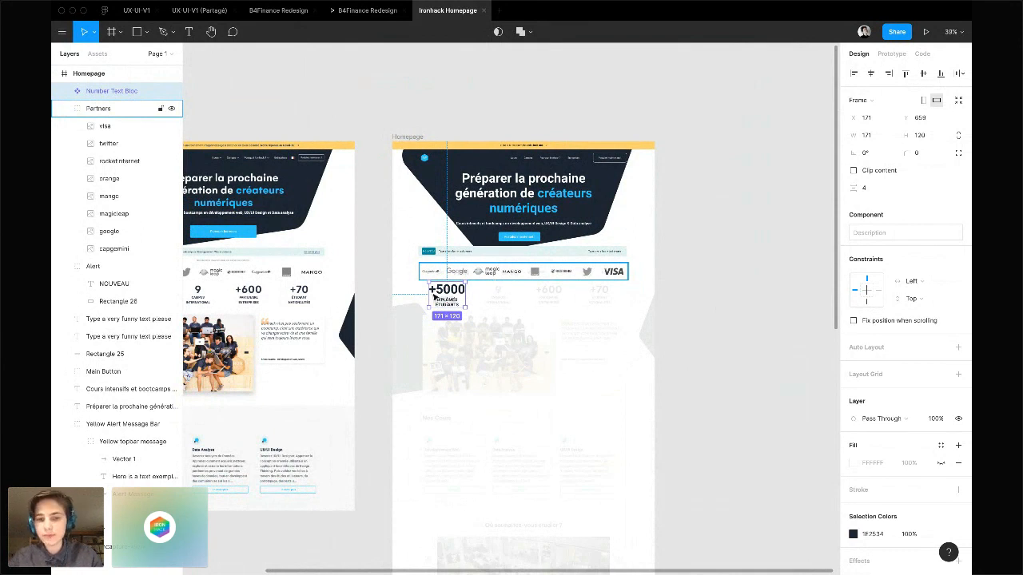
scroll(485, 336, "up", 5)
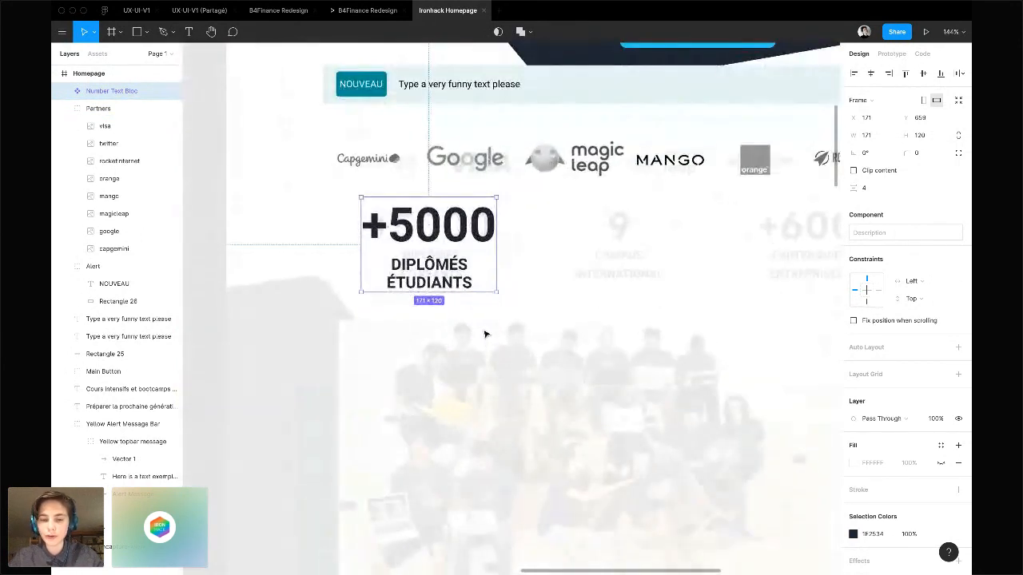
scroll(454, 277, "up", 4)
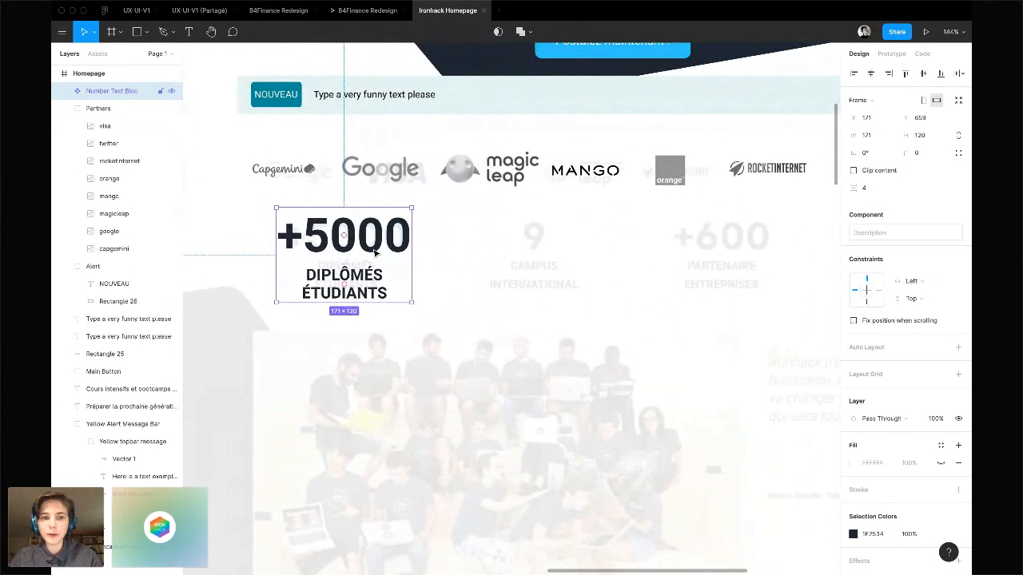
left_click_drag(375, 252, 547, 252)
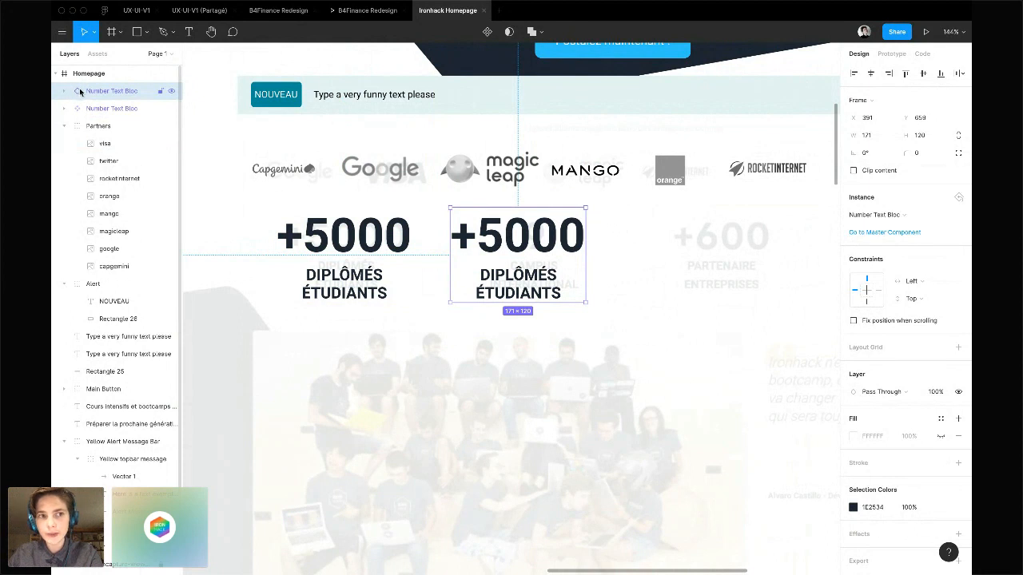
Add four more instances of Number Text Bloc to form two rows of three, and select the instances together
left_click(389, 271)
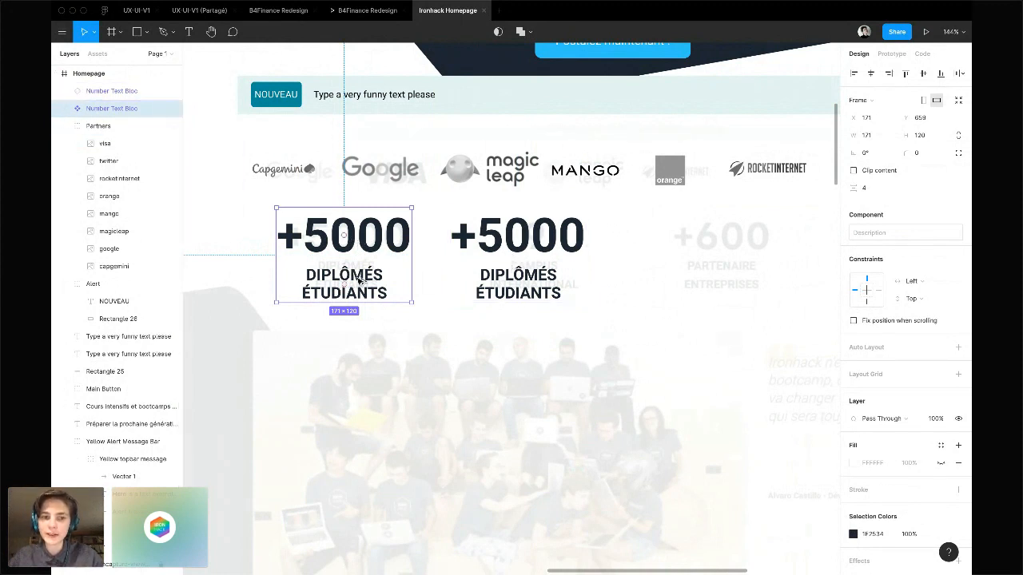
left_click_drag(352, 240, 661, 252)
left_click(566, 244)
left_click(671, 240, "shift")
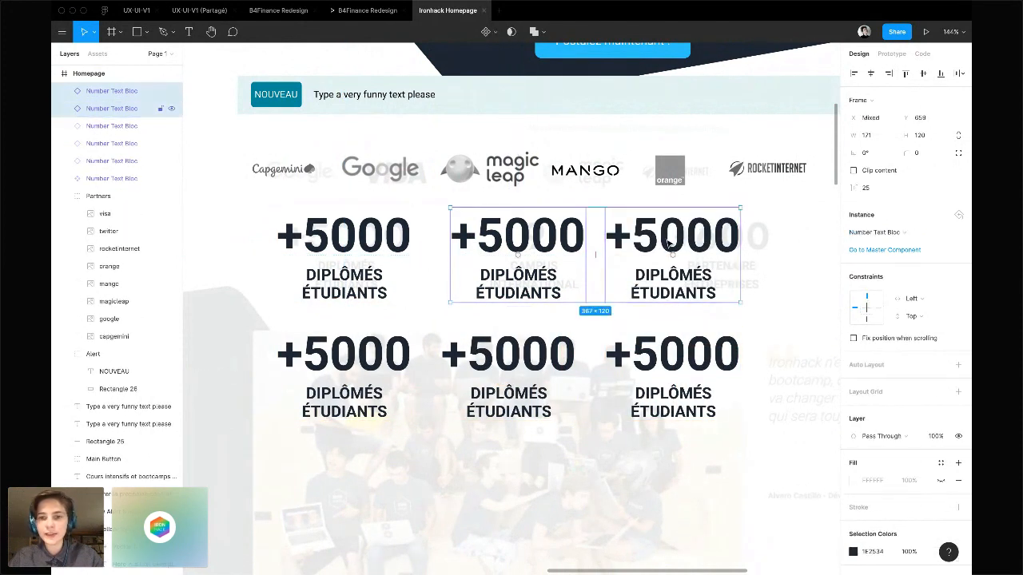
left_click(664, 360, "shift")
left_click(527, 361, "shift")
left_click(393, 366, "shift")
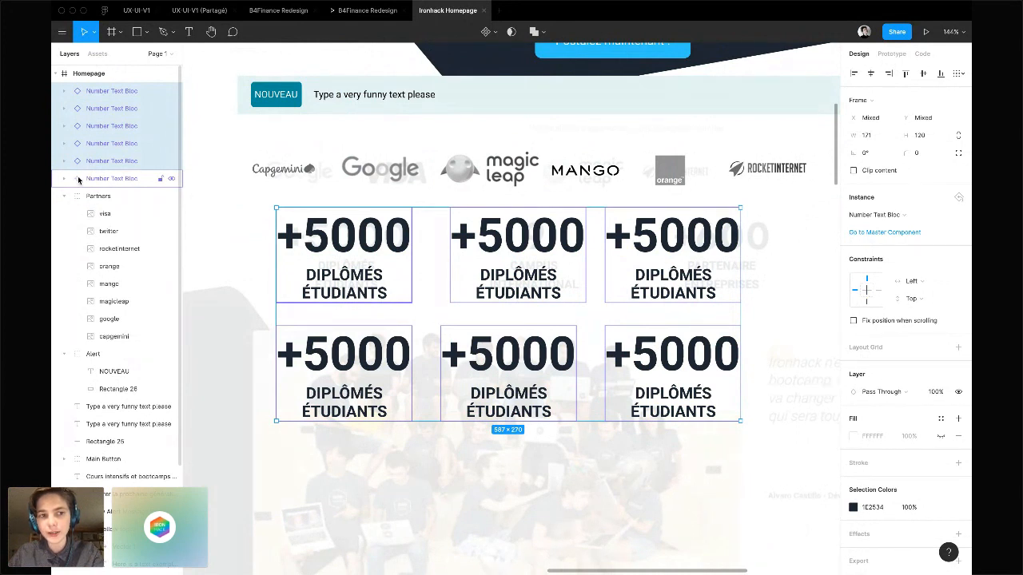
Select the master Number Text Bloc and set its text colour to bright blue 0050FD
left_click(427, 269)
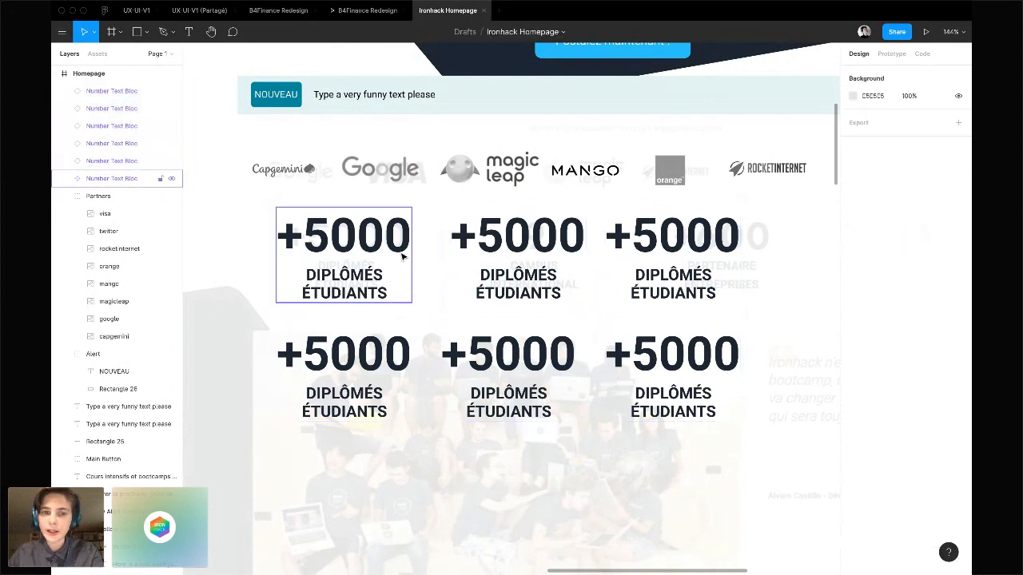
double_click(404, 256)
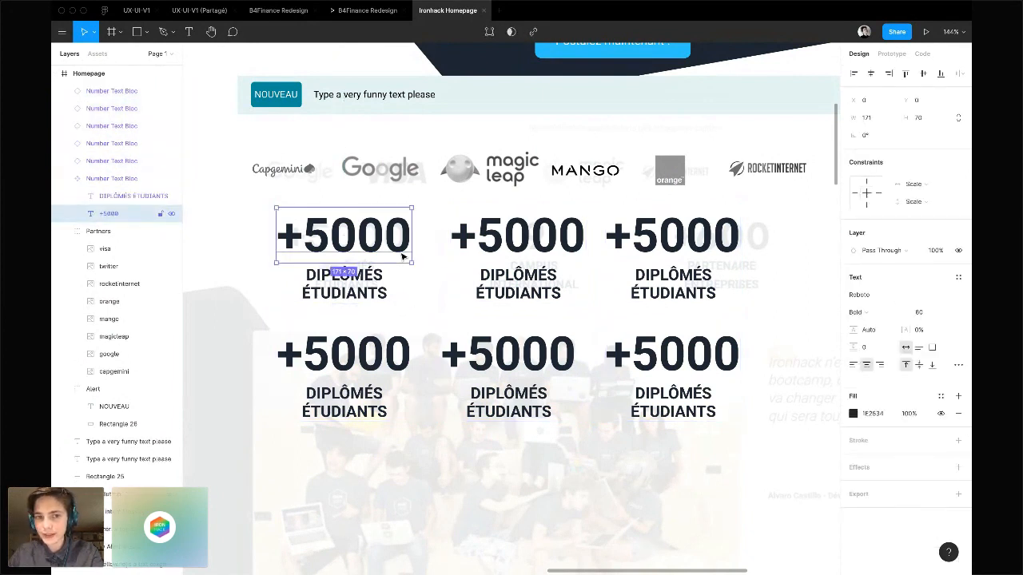
left_click(199, 222)
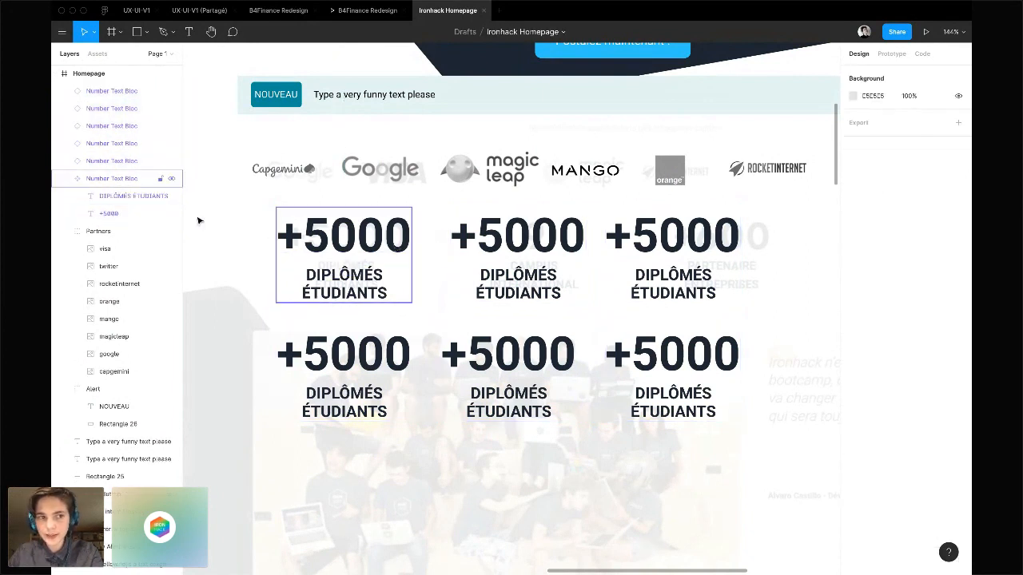
left_click(62, 179)
left_click(98, 183)
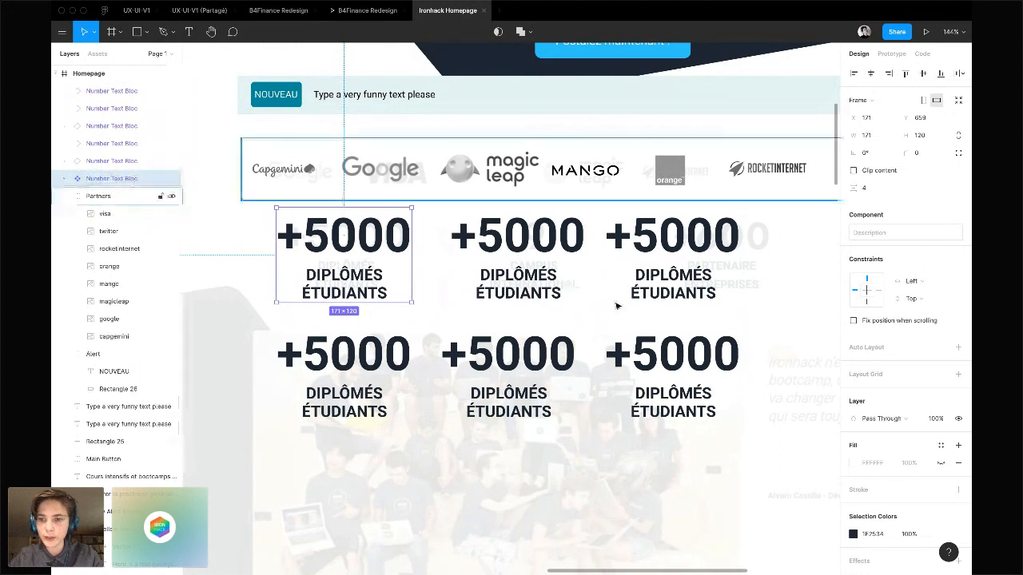
left_click(853, 534)
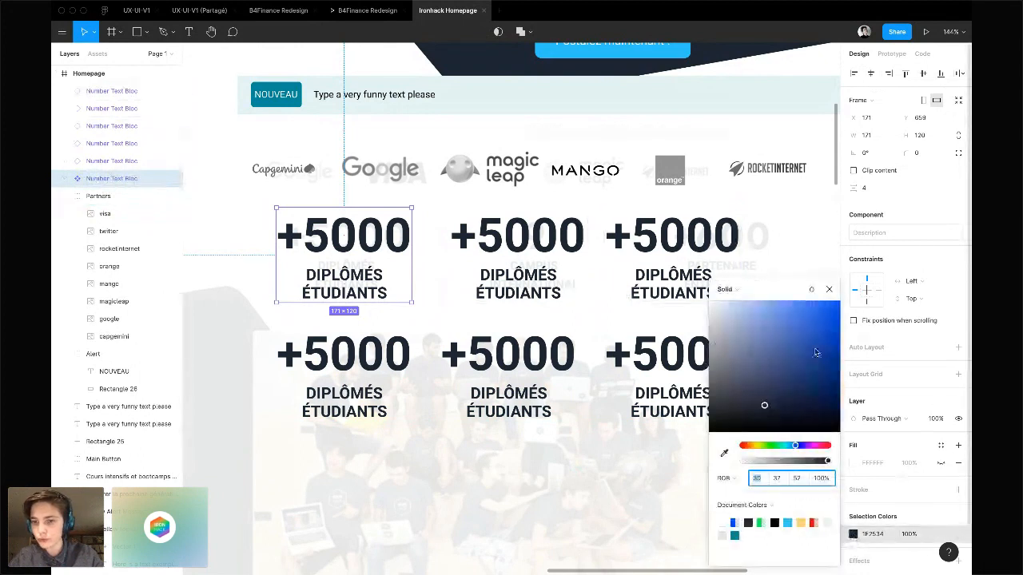
left_click(826, 331)
left_click_drag(826, 331, 840, 308)
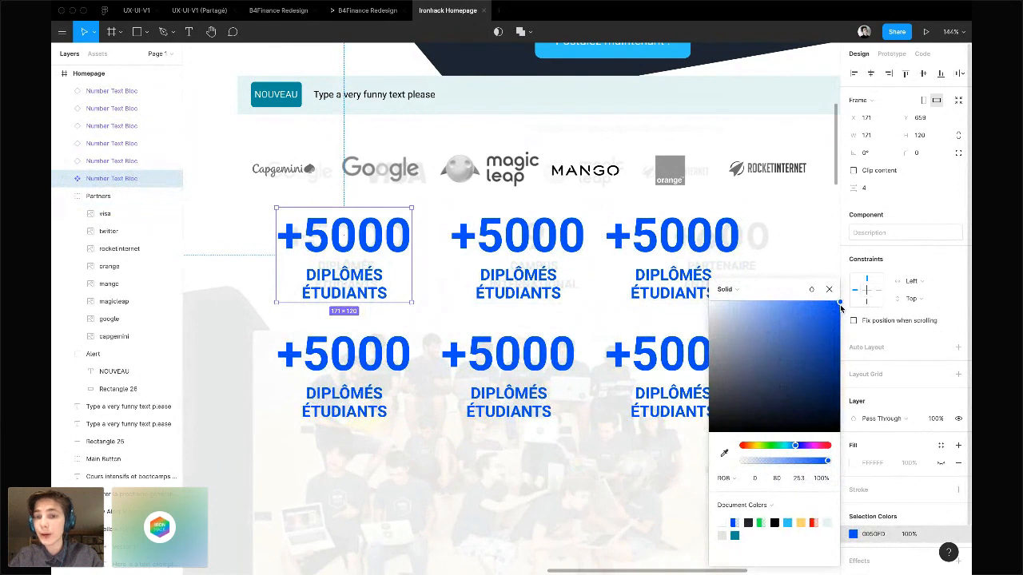
Override the text colour of the middle instance in the upper row with black 000000
left_click(711, 238)
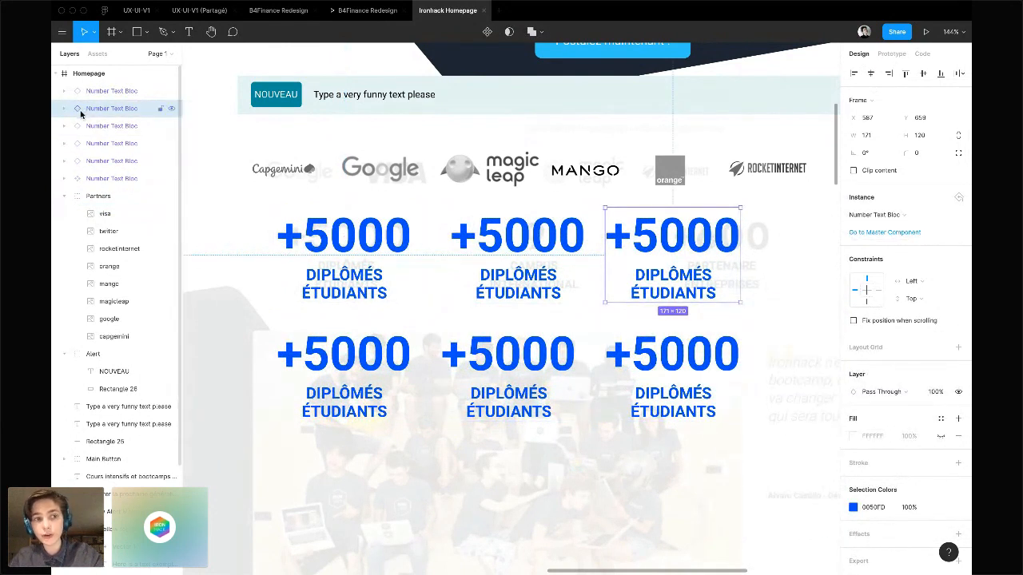
left_click(71, 179)
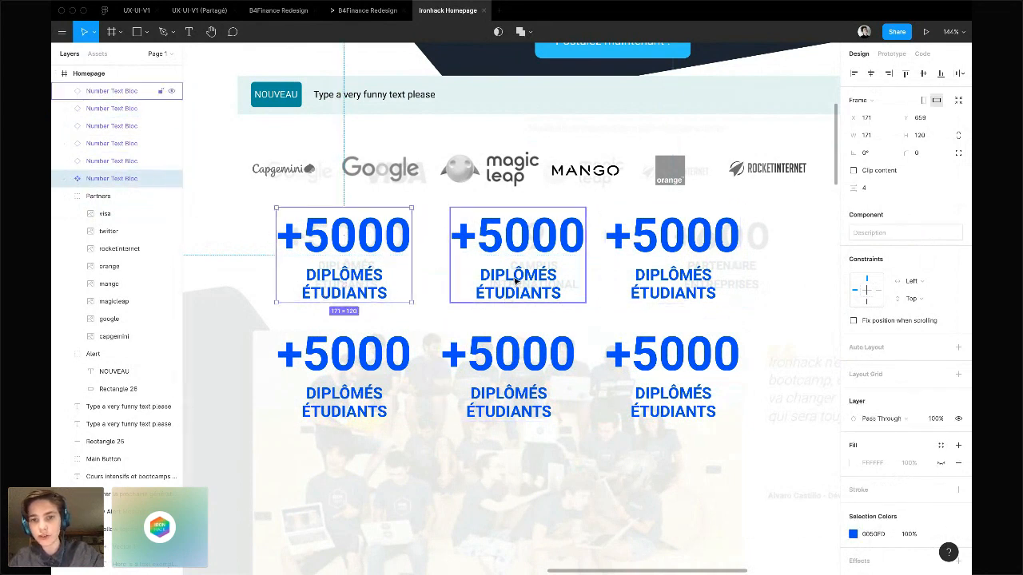
left_click(517, 285)
left_click(852, 510)
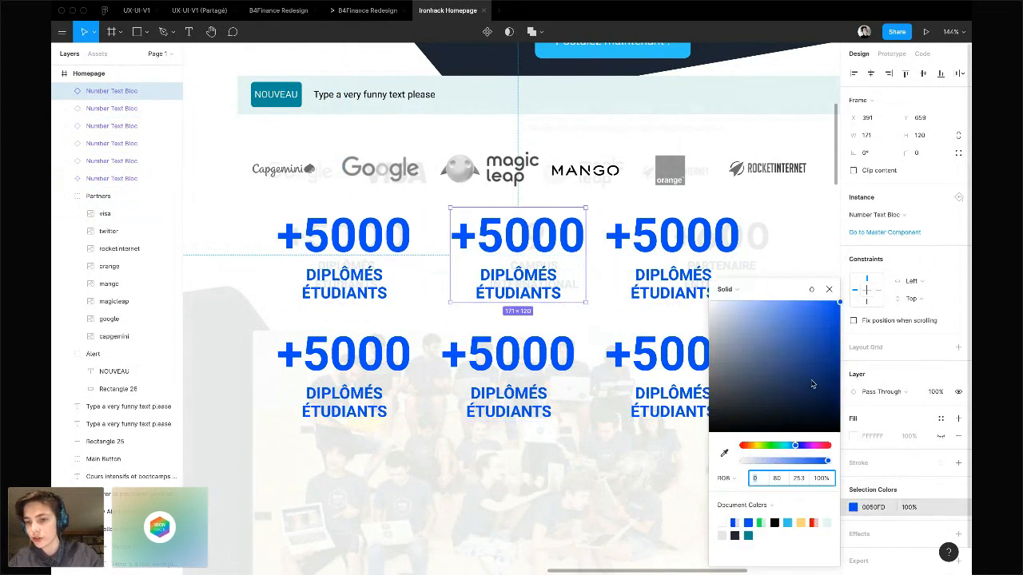
left_click_drag(814, 384, 770, 447)
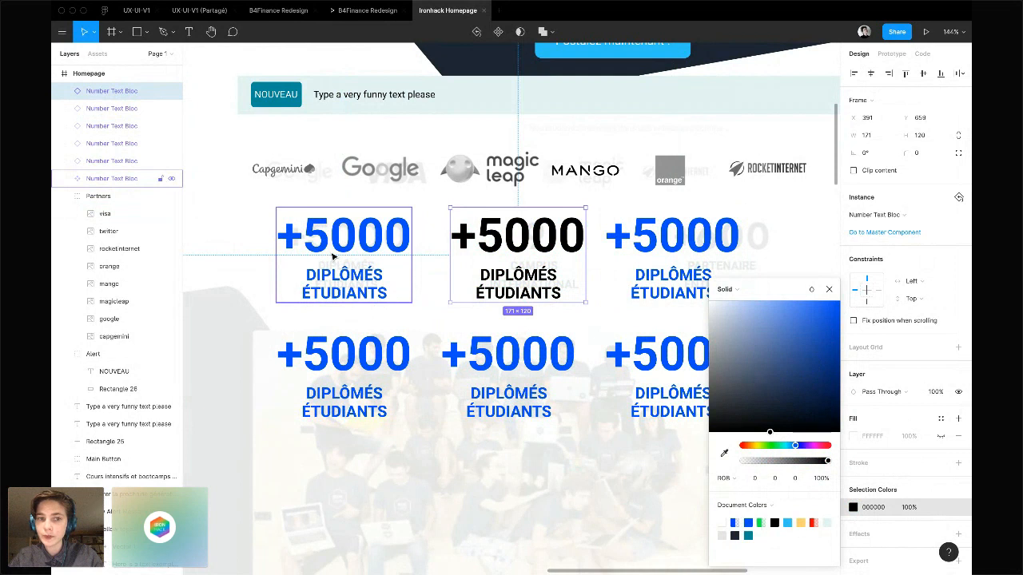
Move the master Number Text Bloc out of the Homepage frame, placing it just above the frame's upper edge
scroll(332, 256, "down", 5)
left_click(390, 275)
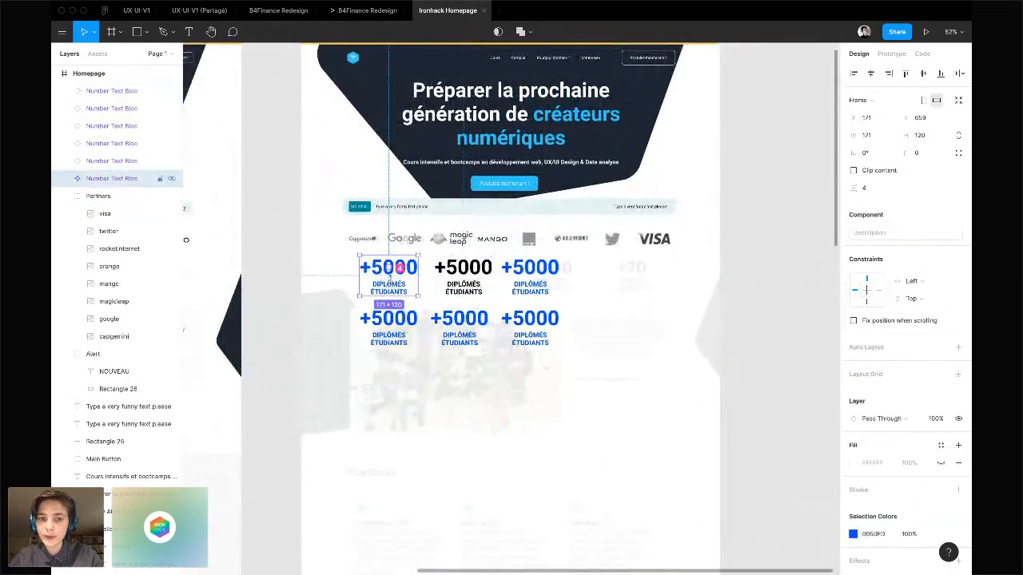
scroll(390, 280, "up", 2)
scroll(390, 280, "left", 2)
left_click_drag(459, 352, 400, 80)
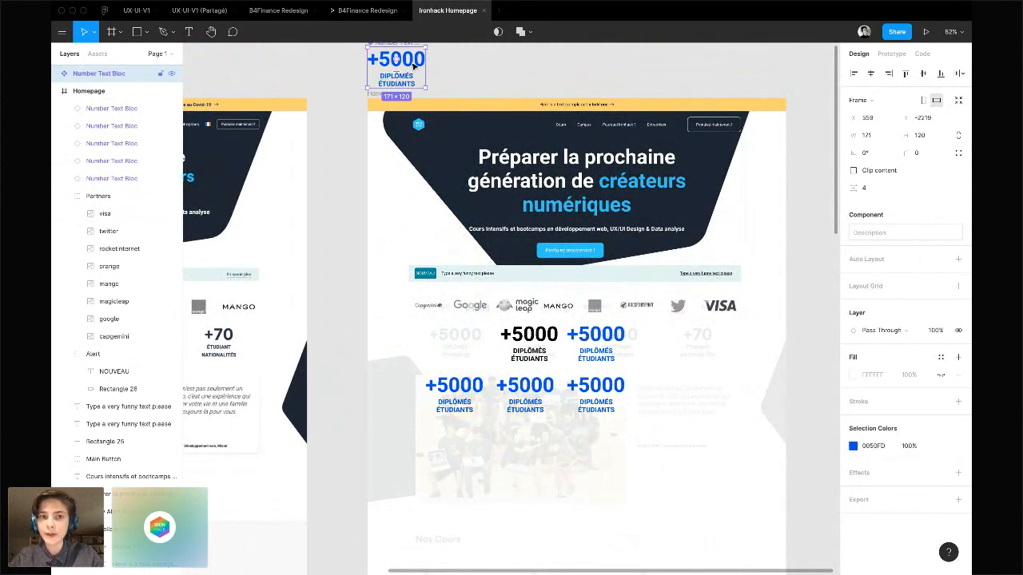
Recolour the master Number Text Bloc with dark navy 1E2534, sampled from the reference page's header shape
left_click(853, 446)
left_click(756, 477)
left_click(725, 454)
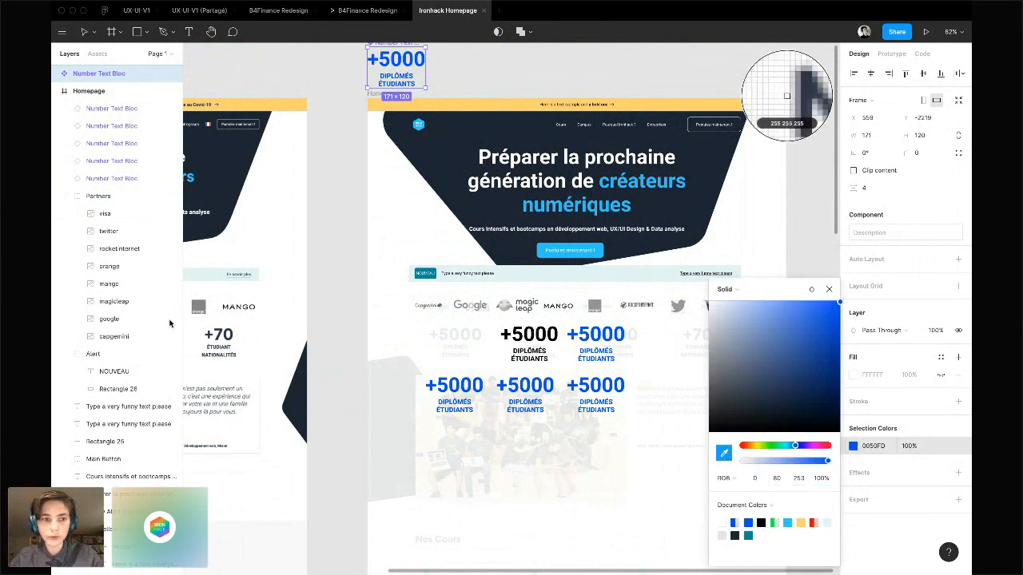
left_click(226, 163)
left_click(877, 447)
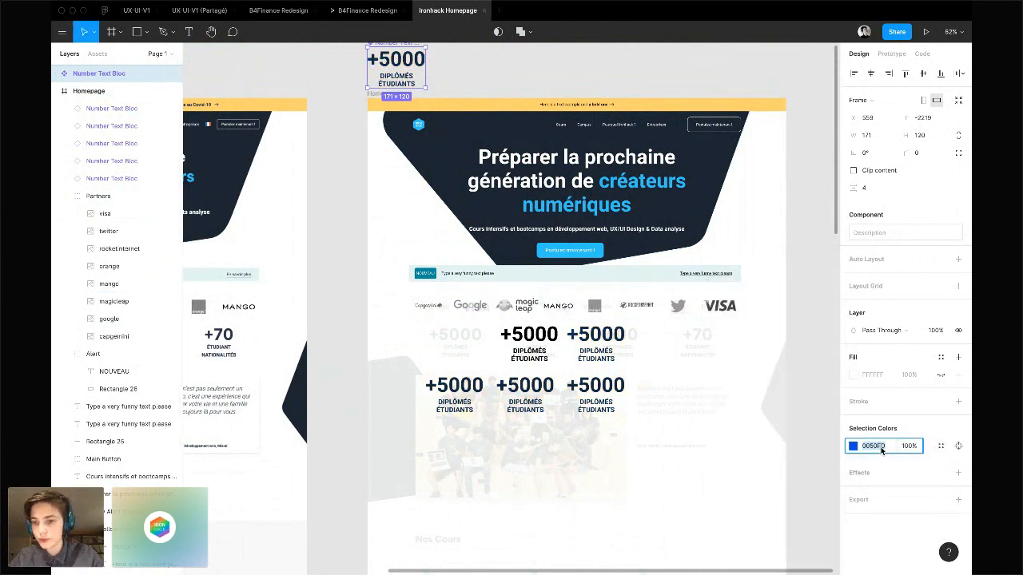
left_click(814, 399)
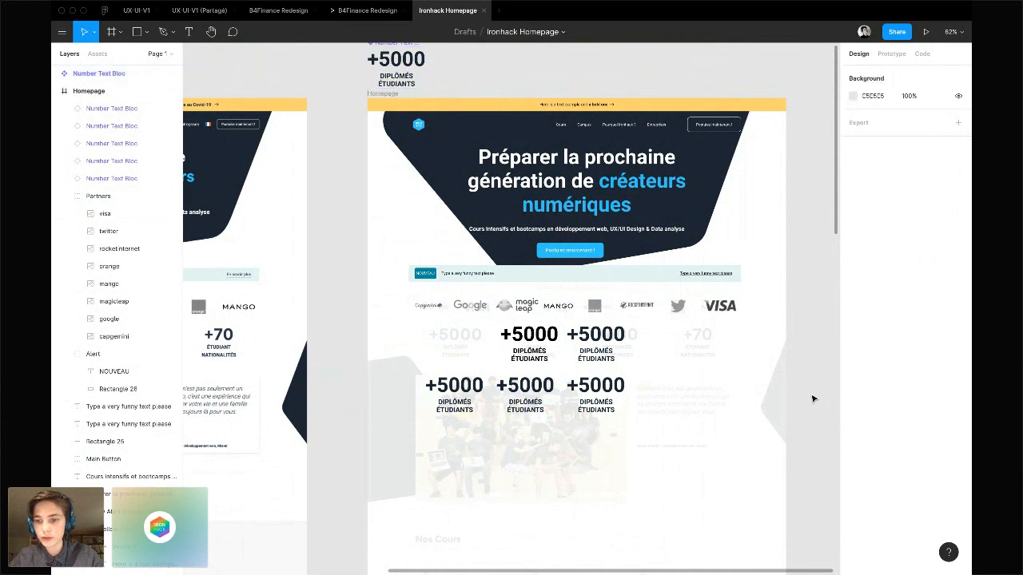
left_click(403, 68)
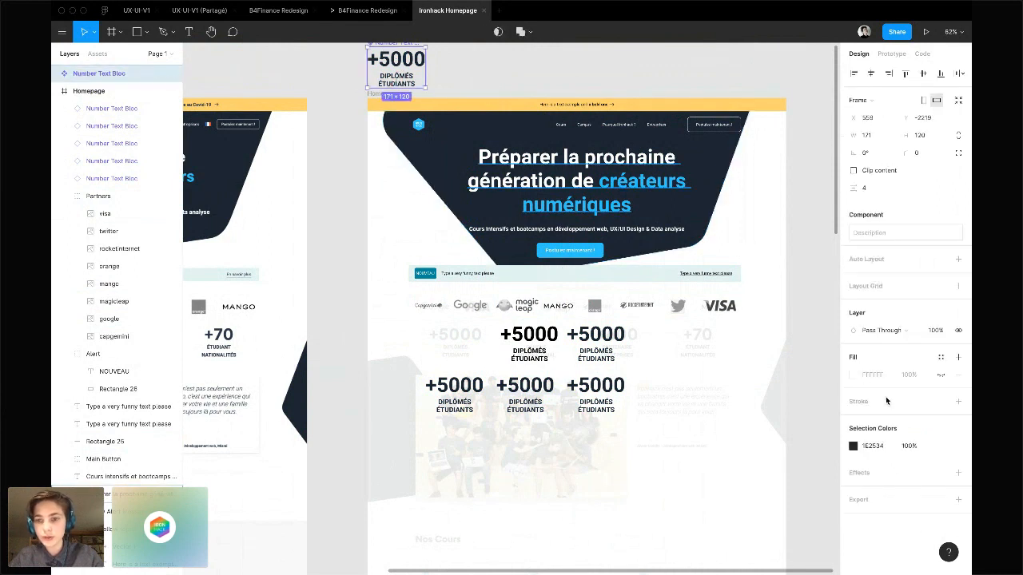
Set the font size of the DIPLÔMÉS ÉTUDIANTS label in the master Number Text Bloc to 40
left_click(870, 445)
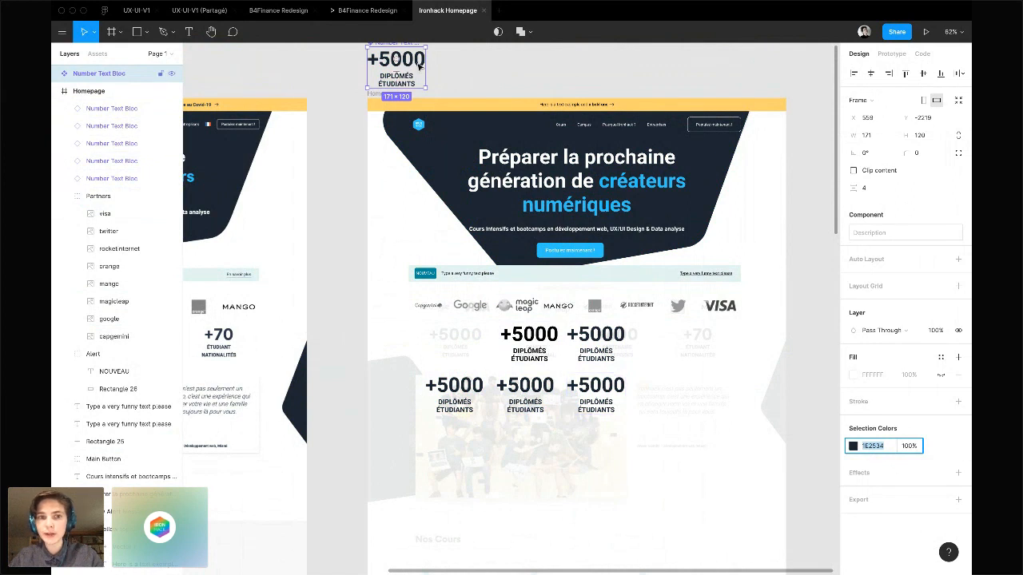
double_click(405, 84)
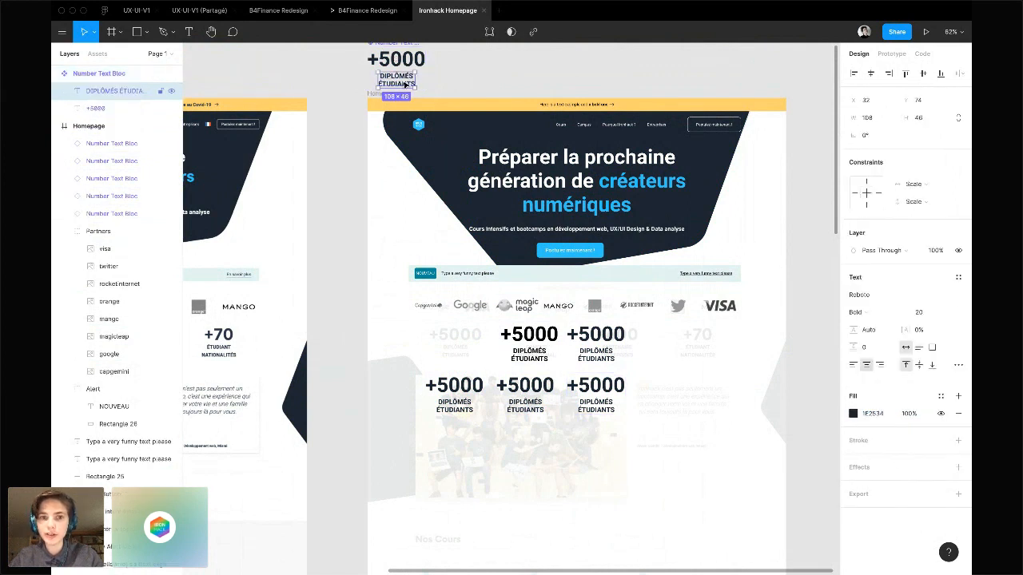
left_click(925, 314)
type("40")
key("Return")
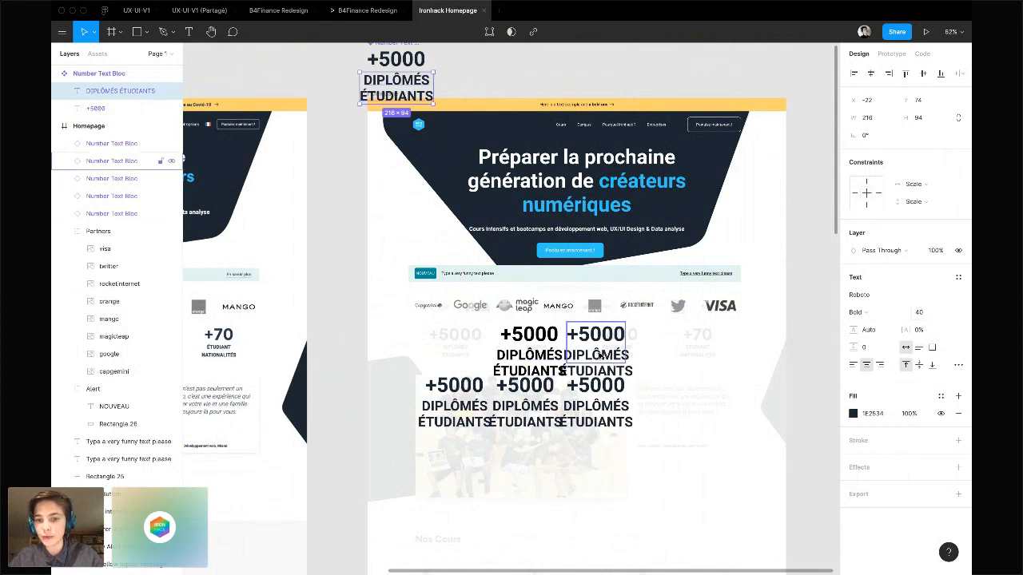
Spread four Number Text Bloc instances apart on the Homepage frame so their enlarged labels no longer overlap
left_click_drag(601, 354, 717, 357)
left_click_drag(623, 401, 699, 481)
left_click_drag(533, 412, 540, 484)
left_click_drag(453, 407, 427, 438)
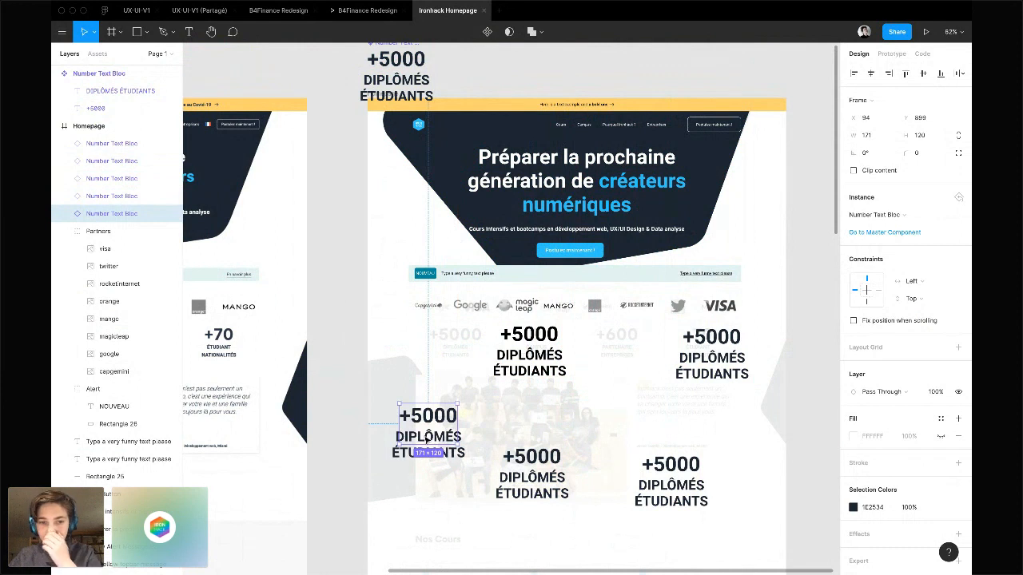
Turn on the background fill of the master Number Text Bloc and colour it salmon pink
left_click(402, 74)
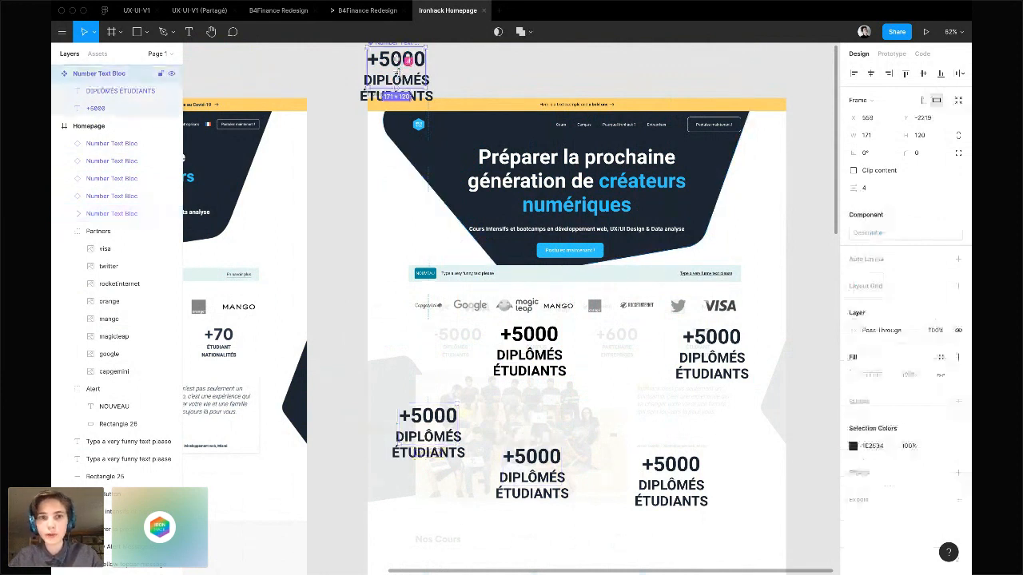
left_click(943, 375)
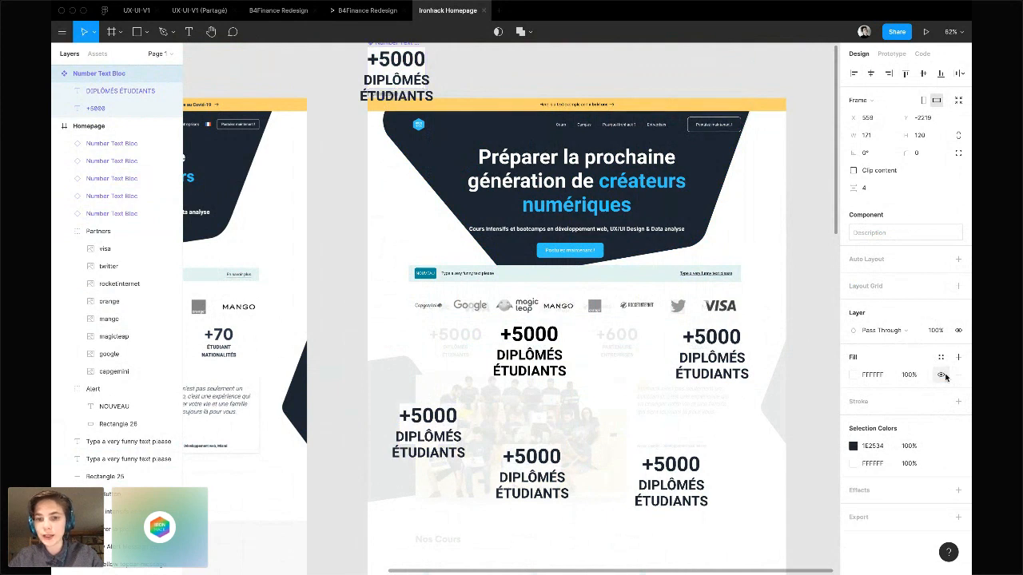
left_click(854, 375)
left_click_drag(793, 325, 765, 308)
left_click(829, 289)
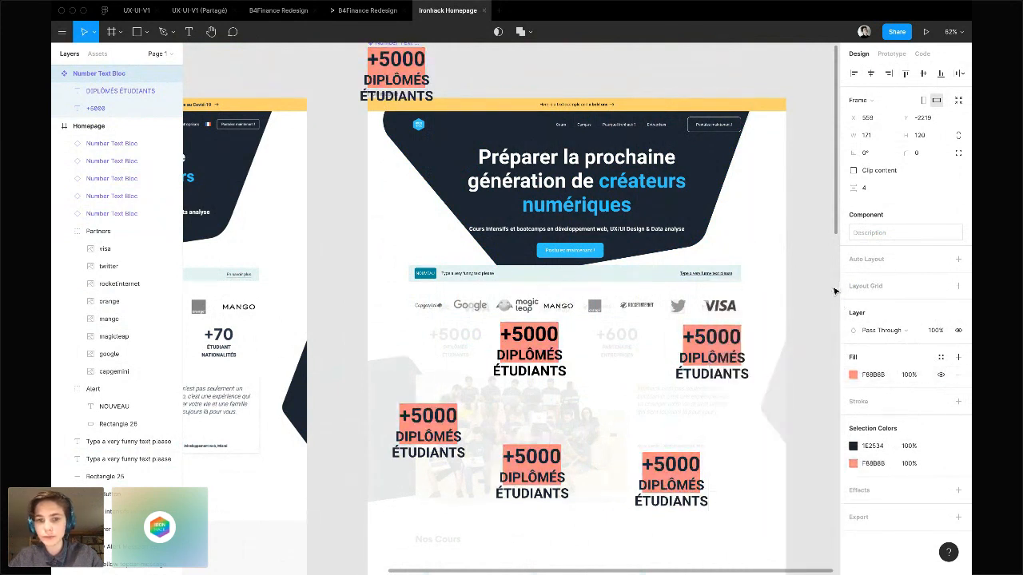
Add a bright yellow FAFF0D stroke with a thickness of 50 to the master Number Text Bloc
left_click(957, 402)
left_click(854, 419)
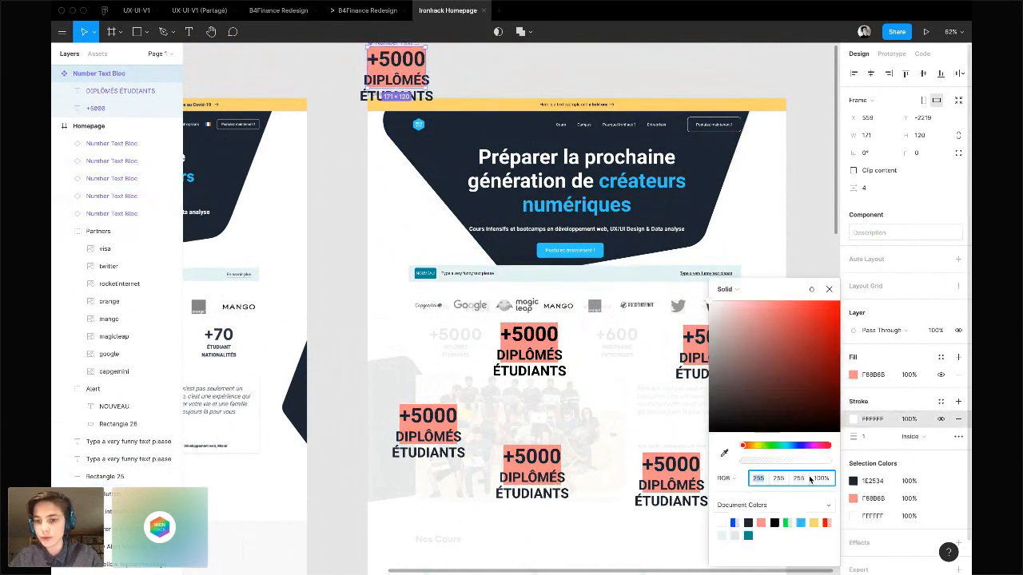
left_click(757, 446)
left_click_drag(789, 323, 836, 303)
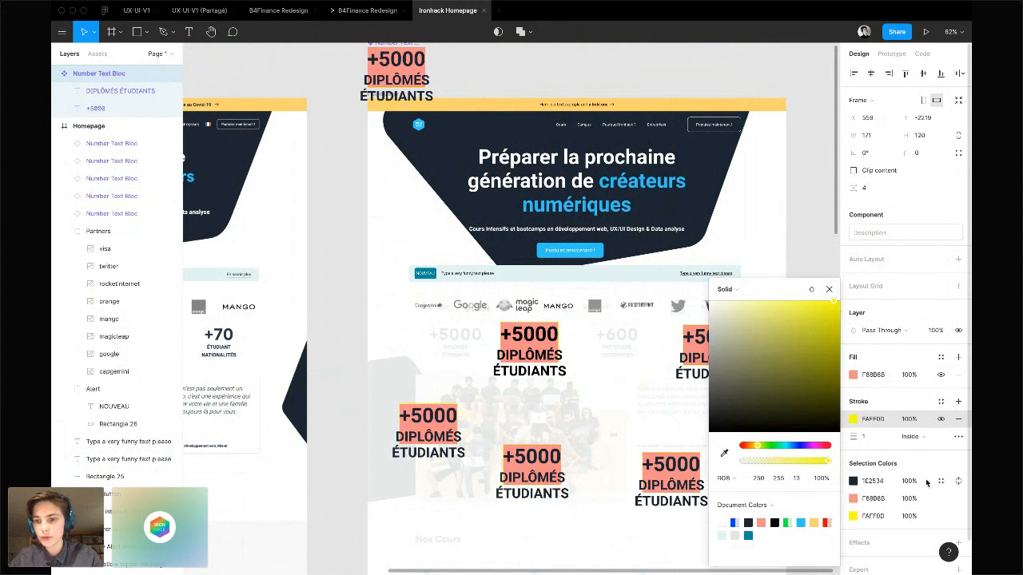
left_click(881, 438)
type("50")
key("Return")
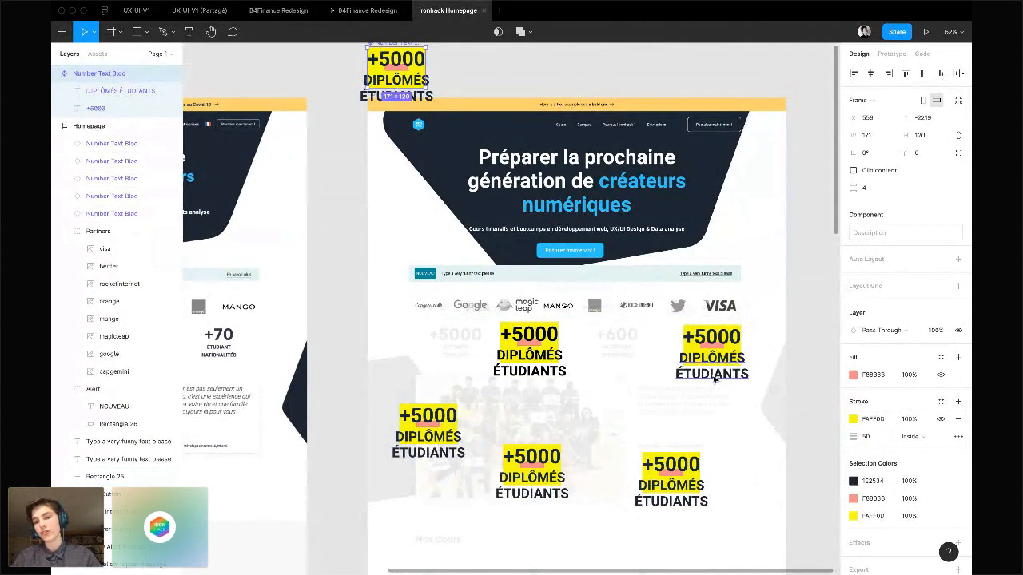
Override the stroke colour of the rightmost Number Text Bloc instance with near-black 1E1E17
left_click(715, 372)
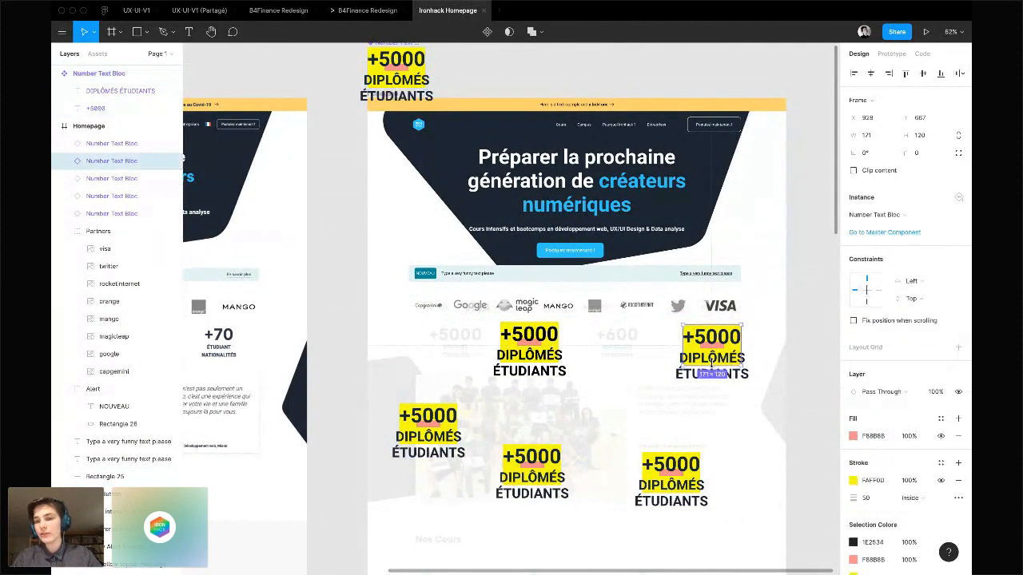
left_click(853, 481)
left_click_drag(798, 334, 736, 417)
left_click(831, 290)
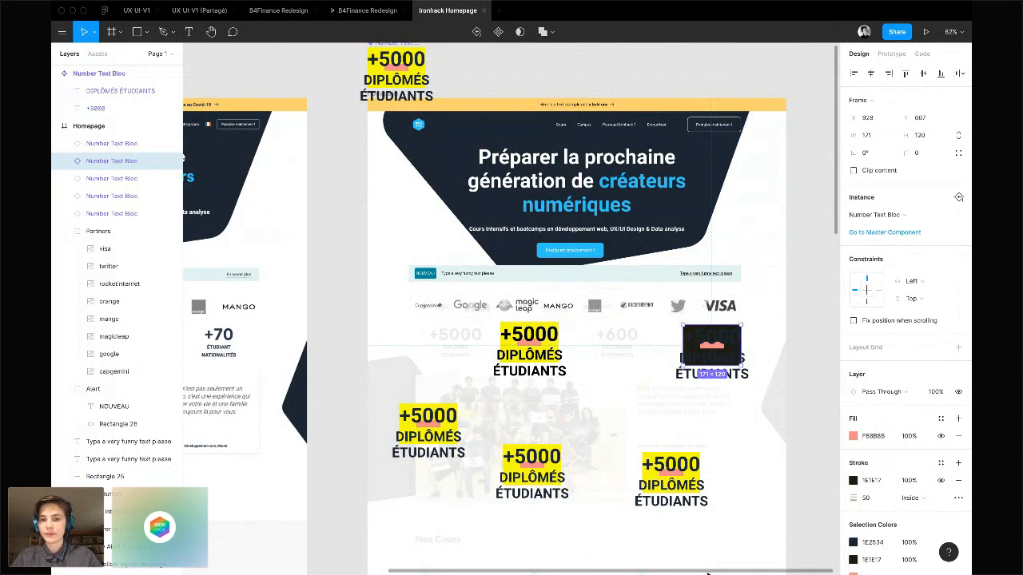
Undo the stroke, fill, instance position and label size changes made to the Number Text Bloc and its instances
key("super+z")
key("super+z")
key("super+z")
key("super+z")
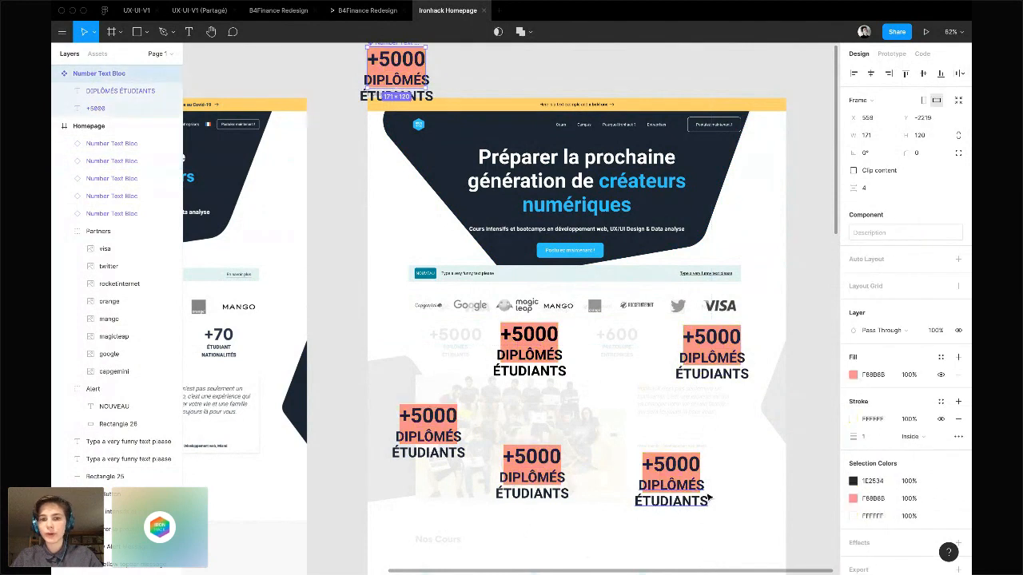
key("super+z")
key("super+z")
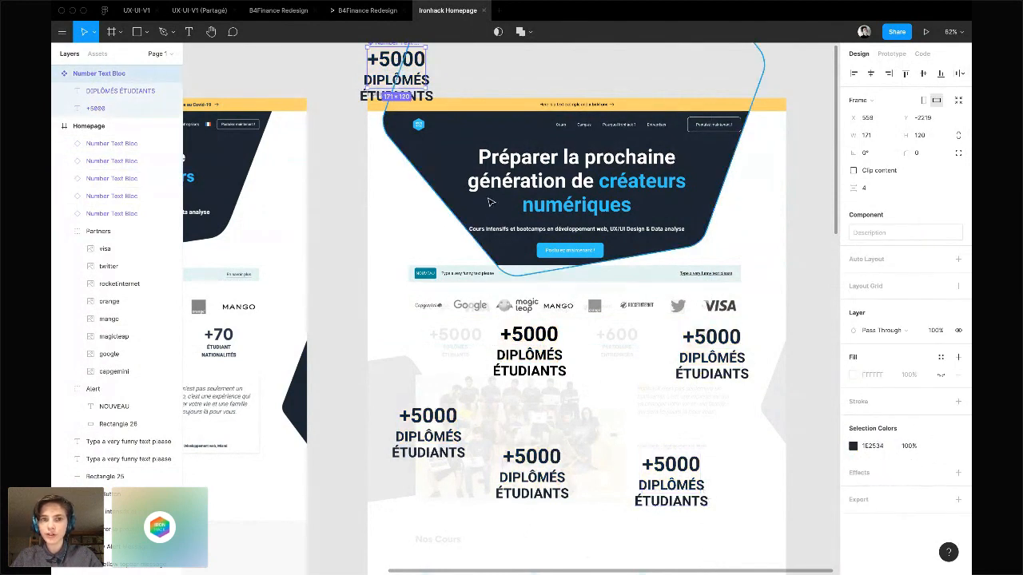
key("super+z")
key("super+z")
key("super+z")
key("super+z")
key("super+z")
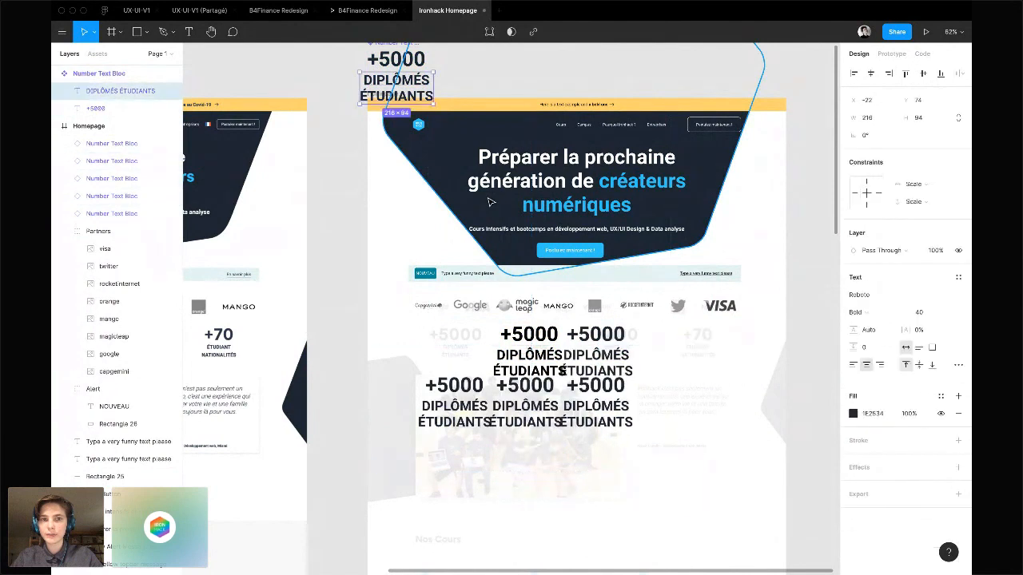
left_click(434, 65)
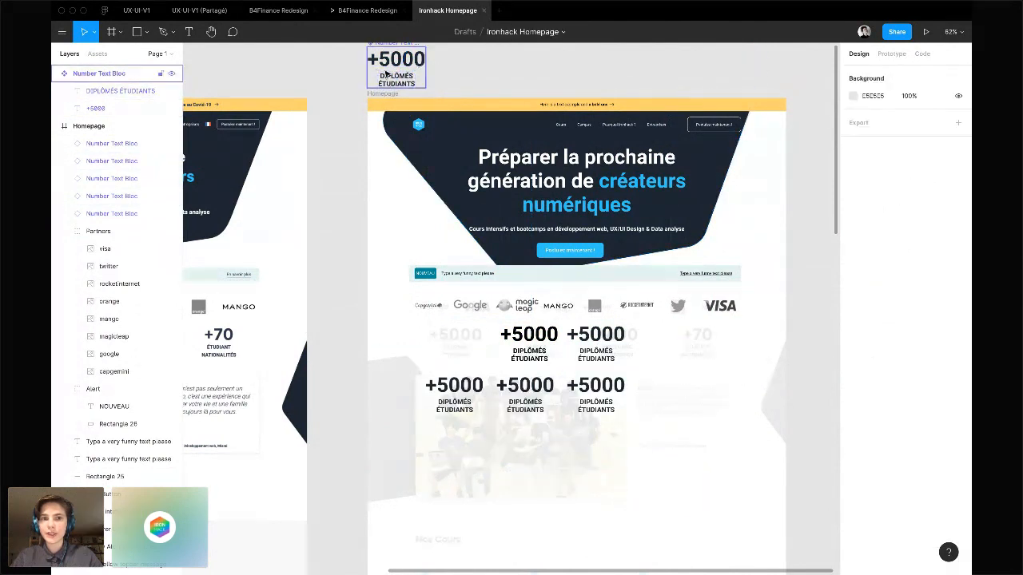
Delete the rightmost Number Text Bloc instance in the lower row
scroll(396, 88, "up", 1)
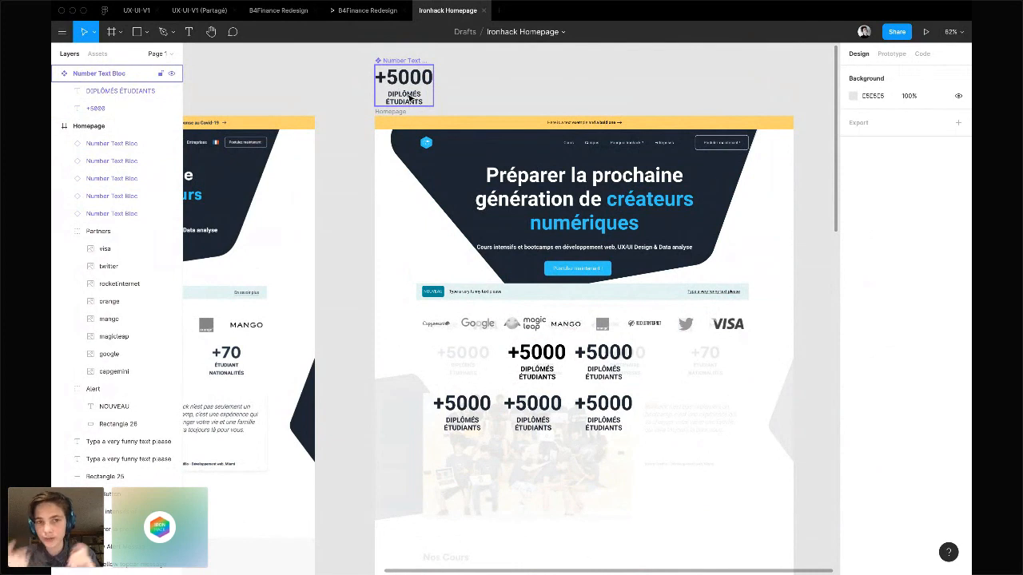
left_click(601, 414)
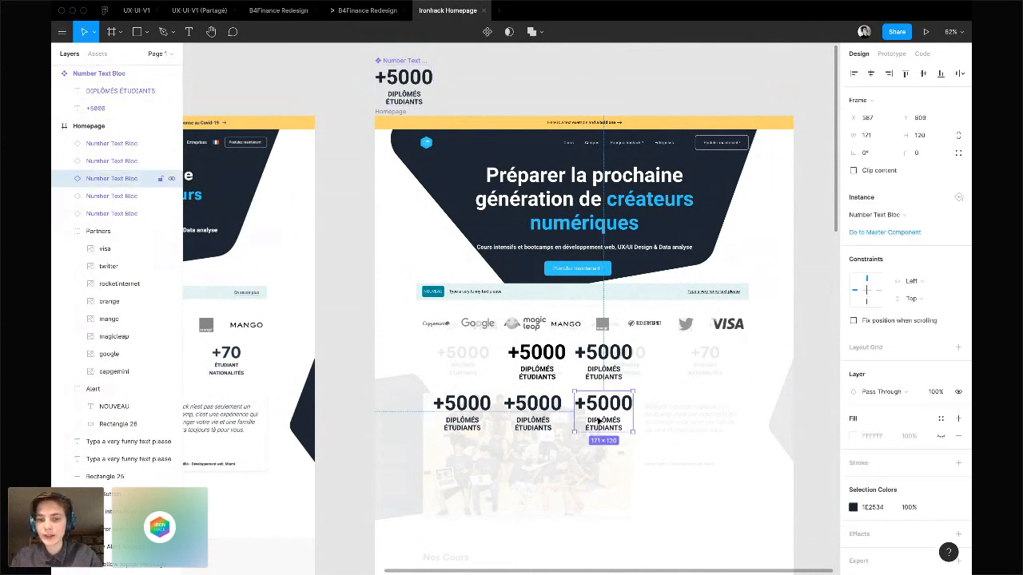
key("Delete")
Arrange the remaining Number Text Bloc instances in a single row of four beneath the partner logos
scroll(598, 422, "up", 3)
left_click_drag(396, 407, 408, 340)
left_click(607, 320)
left_click_drag(607, 320, 629, 320)
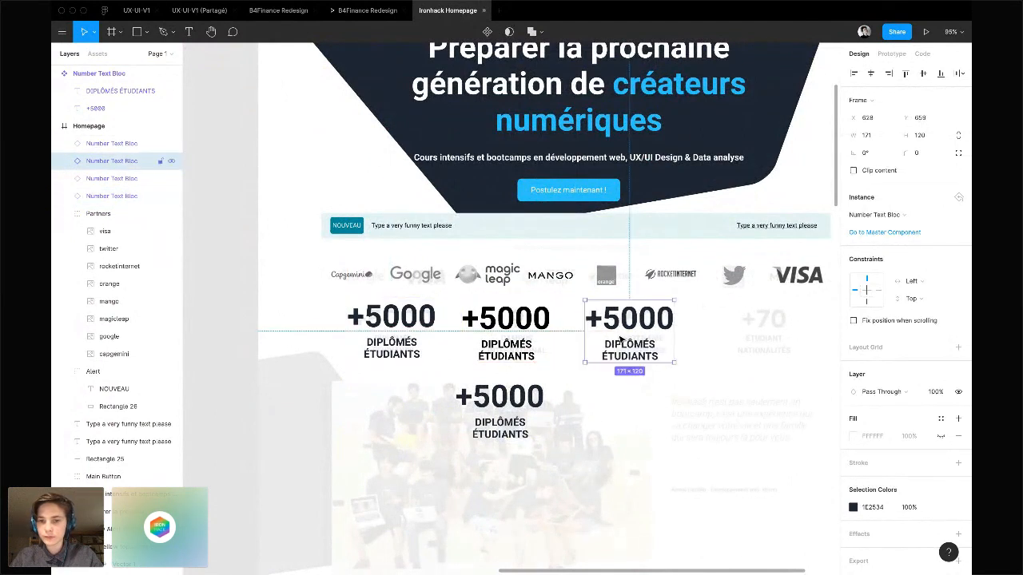
left_click_drag(537, 402, 788, 324)
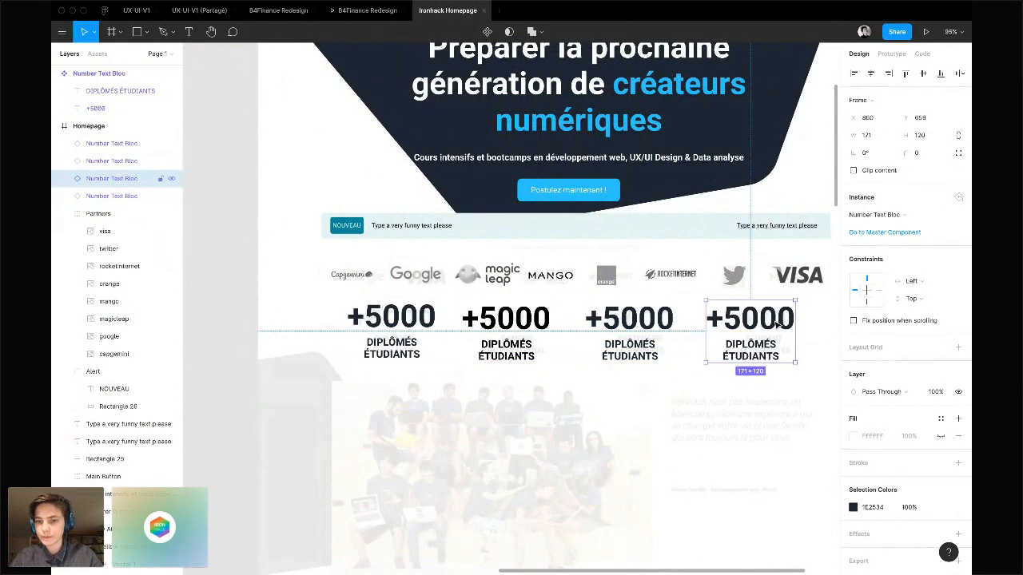
Replace the number in the second Number Text Bloc instance with 9, matching the reference page
left_click(505, 322)
double_click(505, 321)
double_click(502, 319)
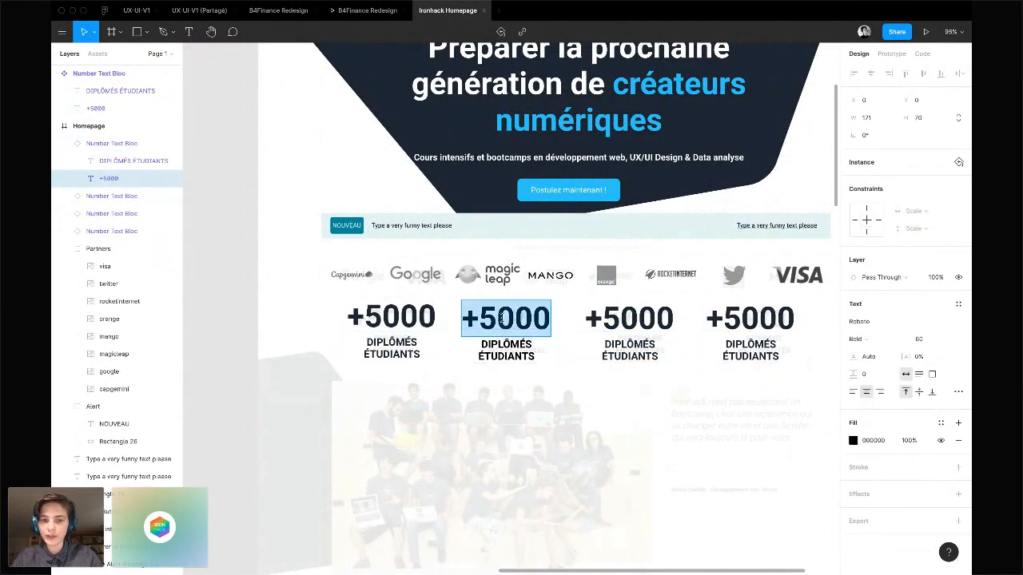
scroll(502, 318, "down", 5)
scroll(503, 320, "left", 3)
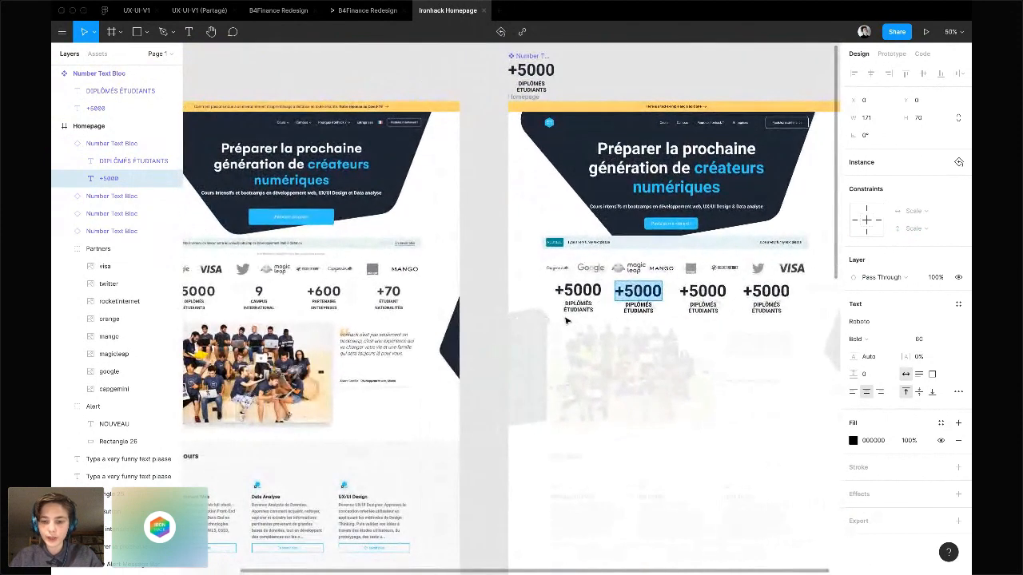
type("9")
Change the second instance's label to CAMPUS INTERNATIONAL, split over two lines
left_click(627, 311)
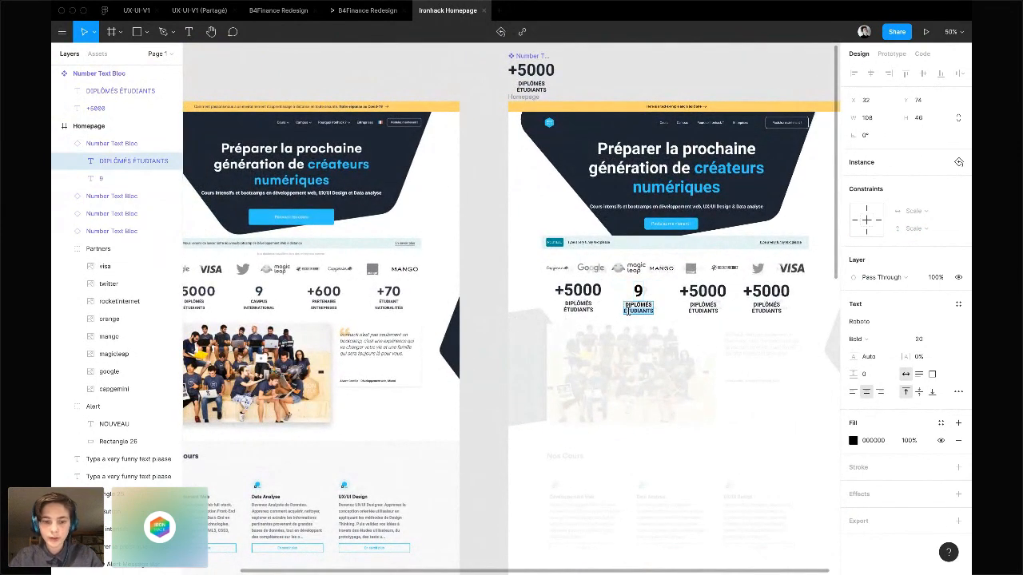
type("camp")
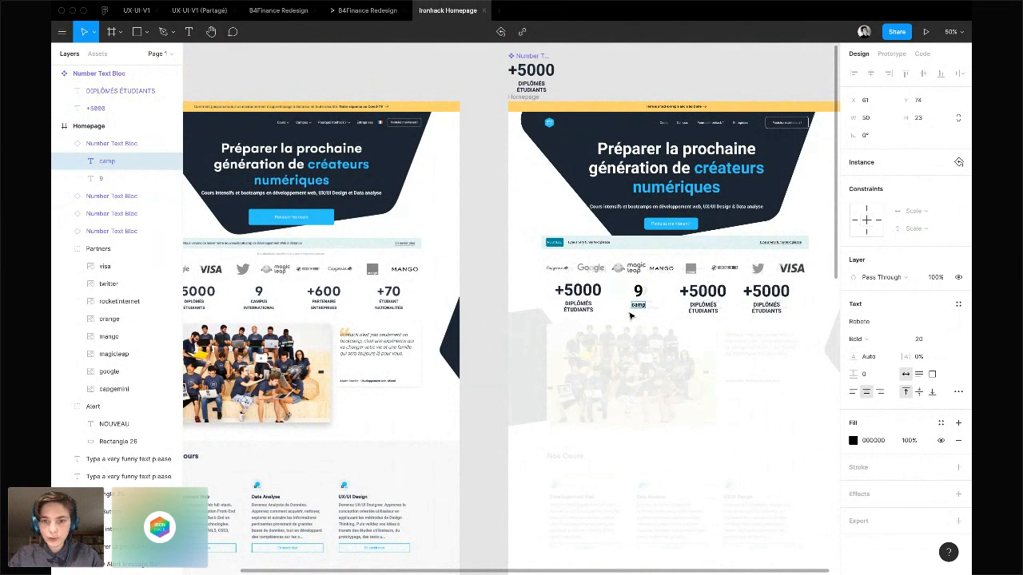
key("BackSpace")
key("BackSpace")
key("BackSpace")
key("BackSpace")
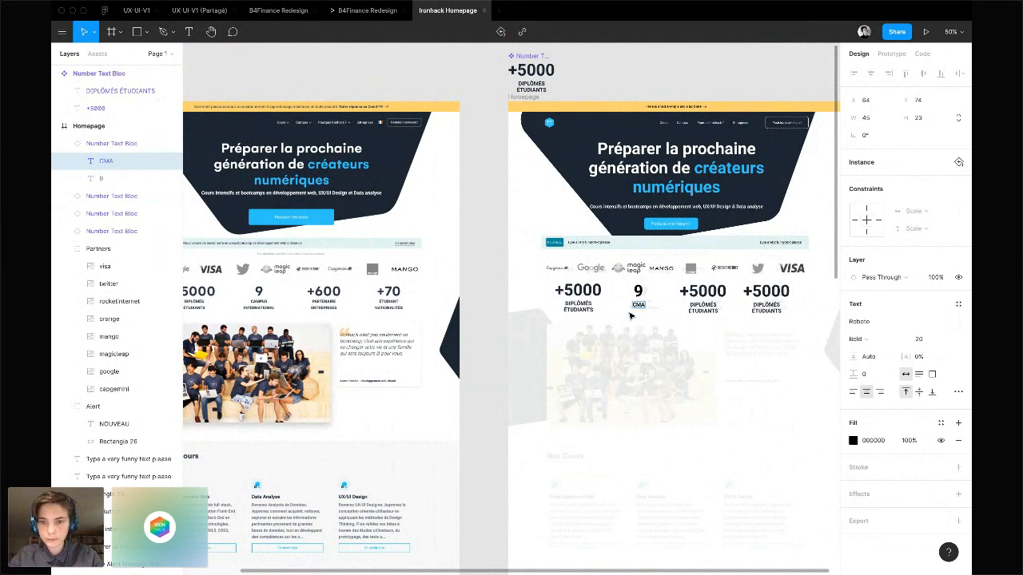
type("CAMPUS")
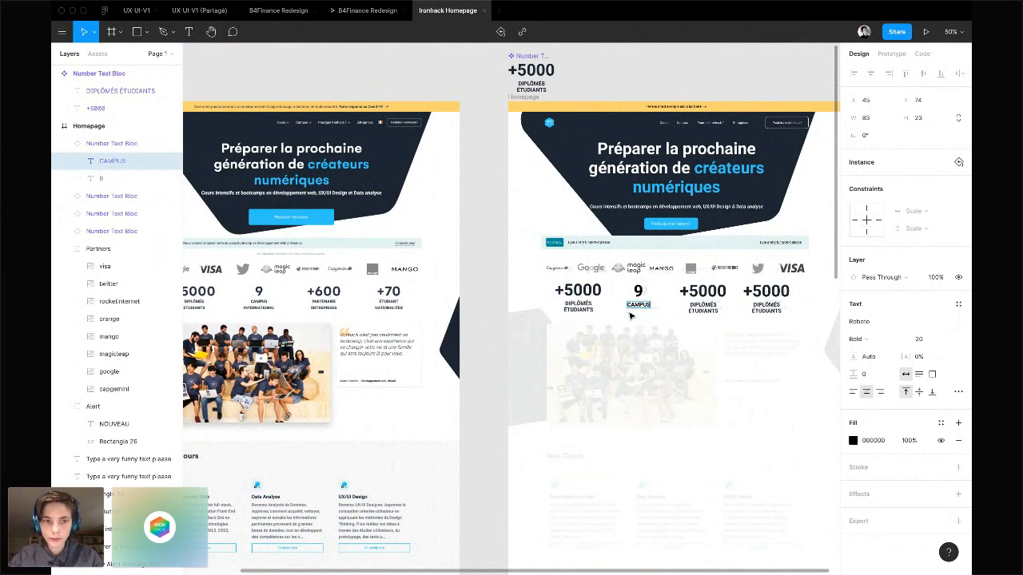
key("Return")
type("INTE")
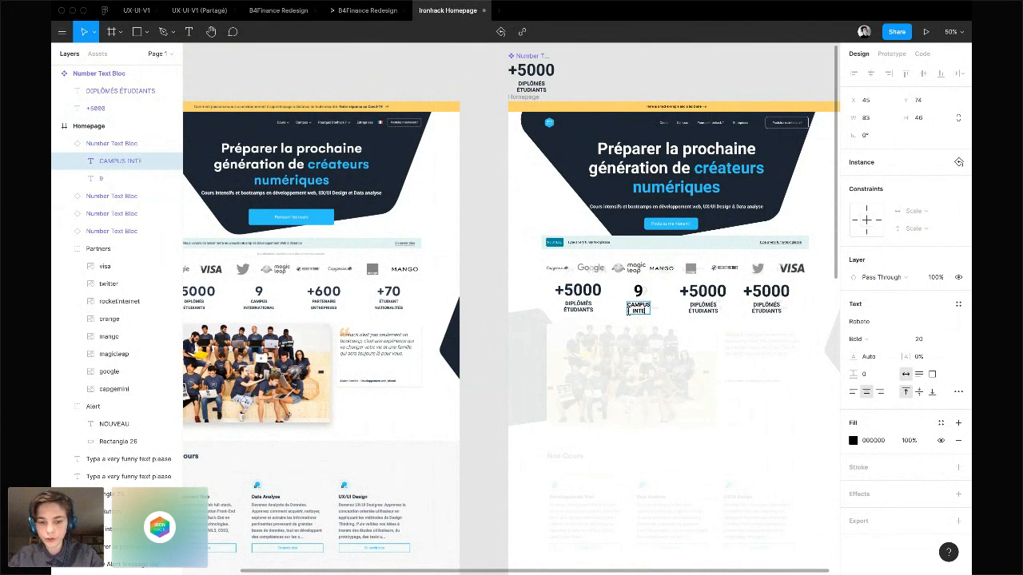
type("RNATIONAL")
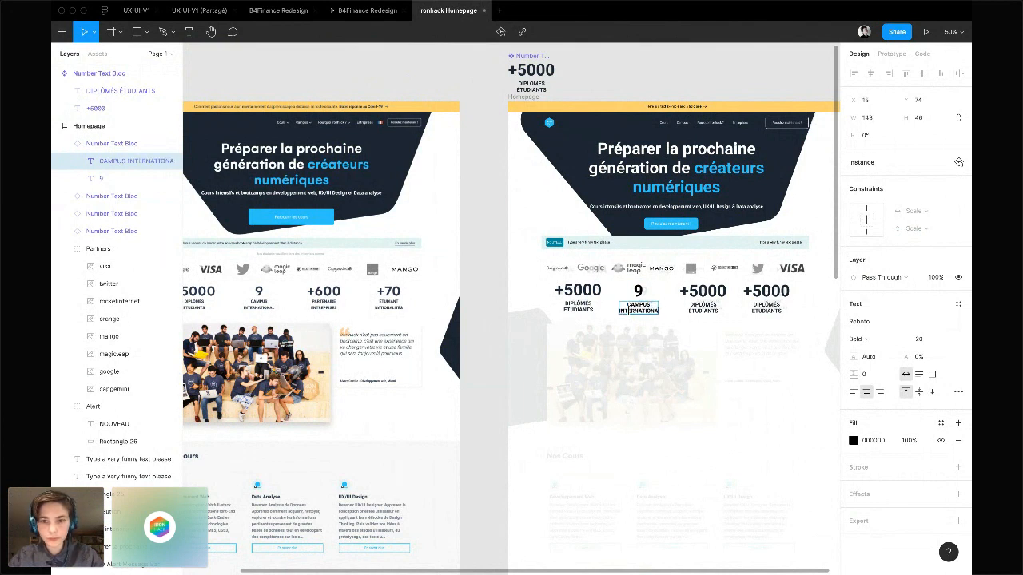
Change the number in the third Number Text Bloc instance to +600
left_click(706, 293)
double_click(706, 292)
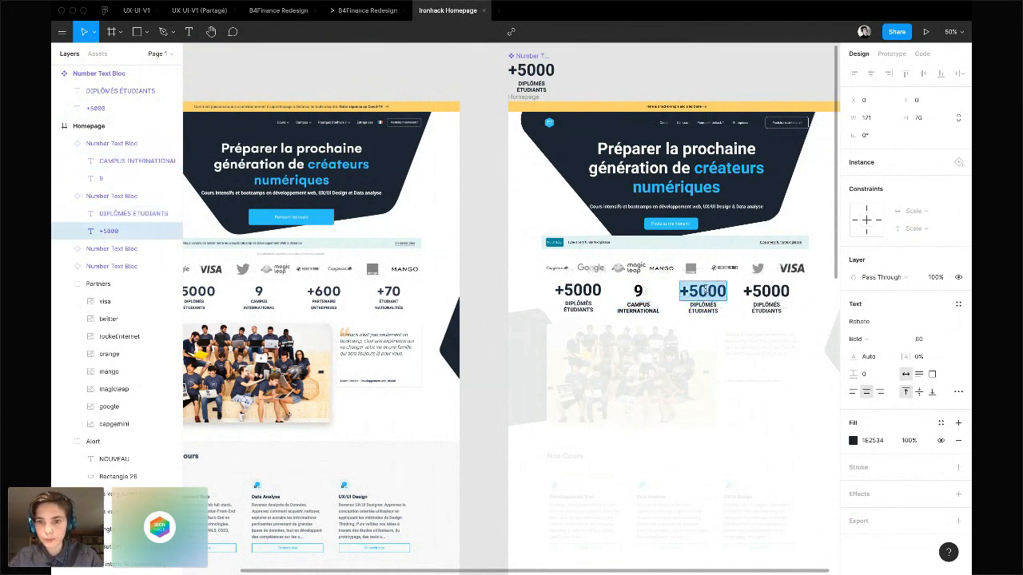
left_click(699, 292)
key("BackSpace")
key("BackSpace")
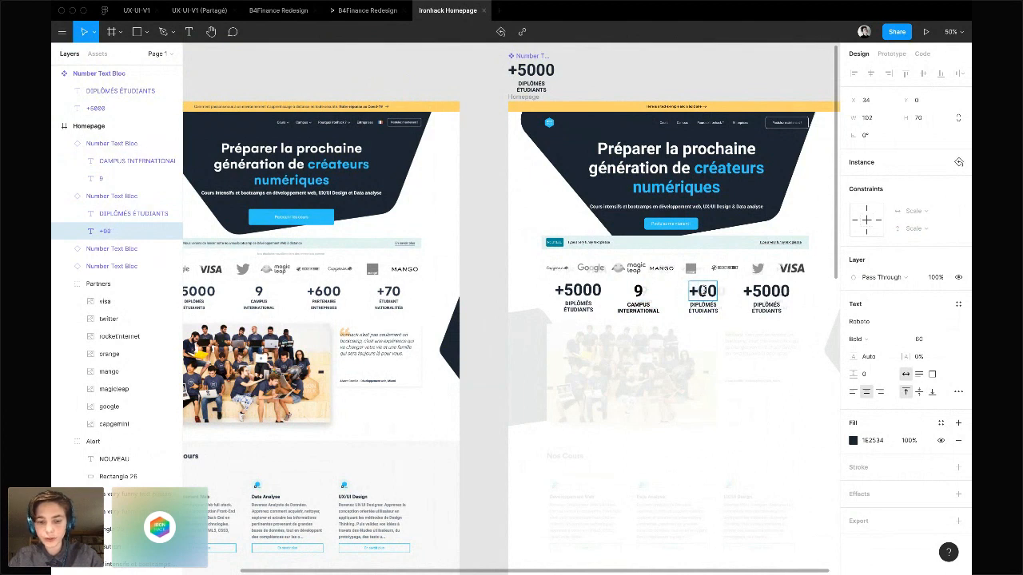
type("6")
Change the third Number Text Bloc instance's label to PARTENAIRES ENTREPRISES, split over two lines
left_click(706, 309)
double_click(708, 311)
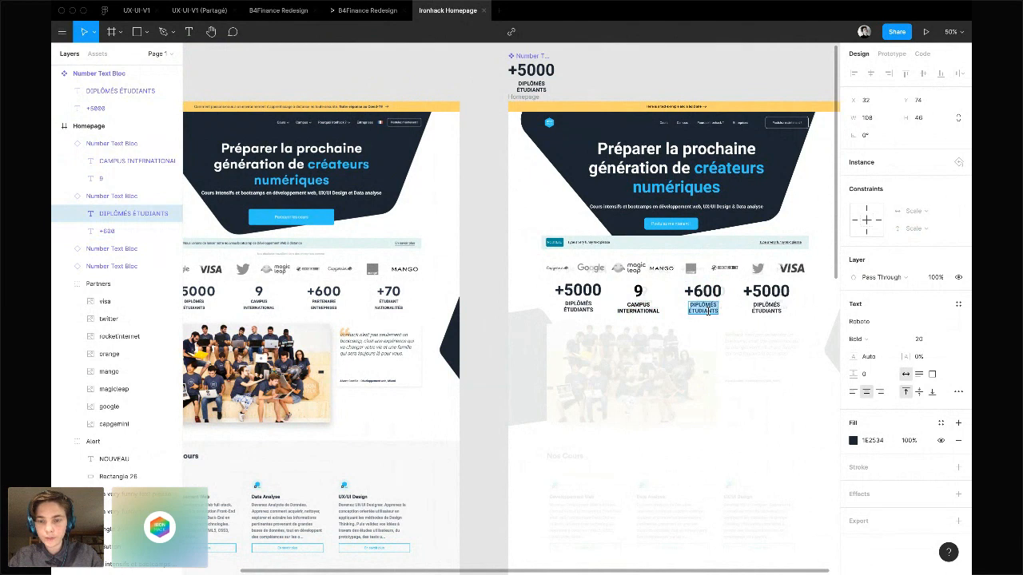
type("PAR")
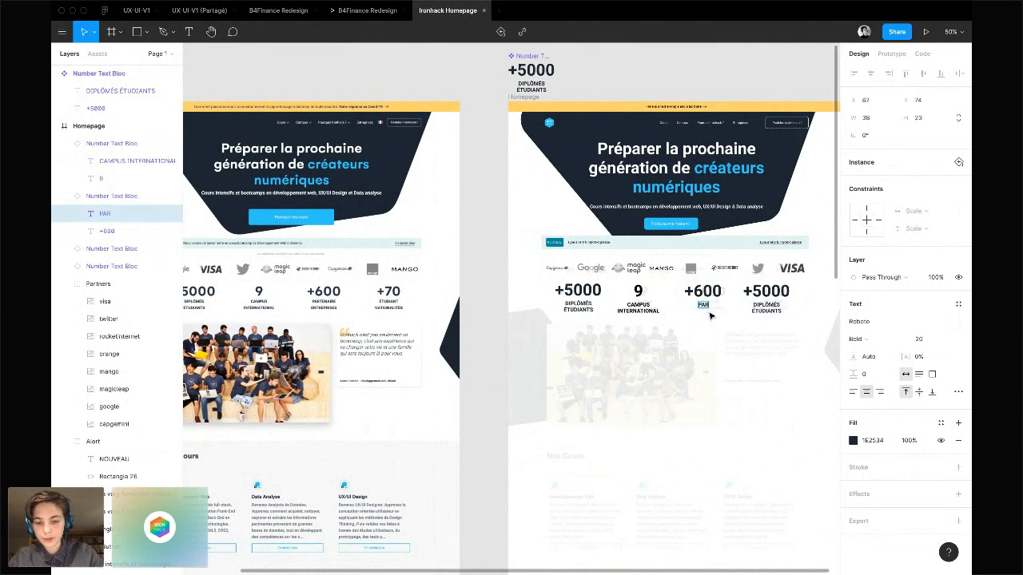
type("TENAIRE")
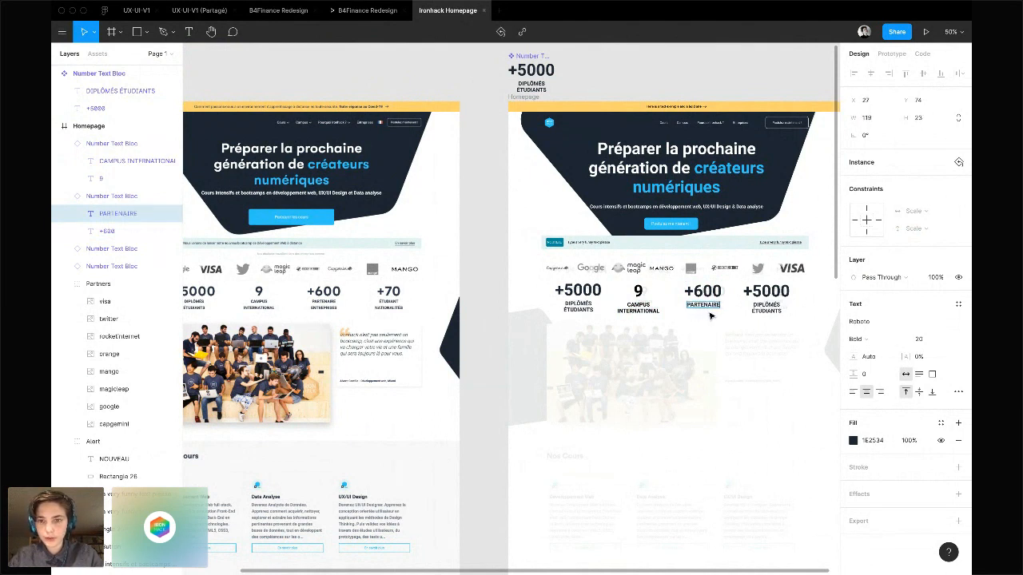
type("S ENT")
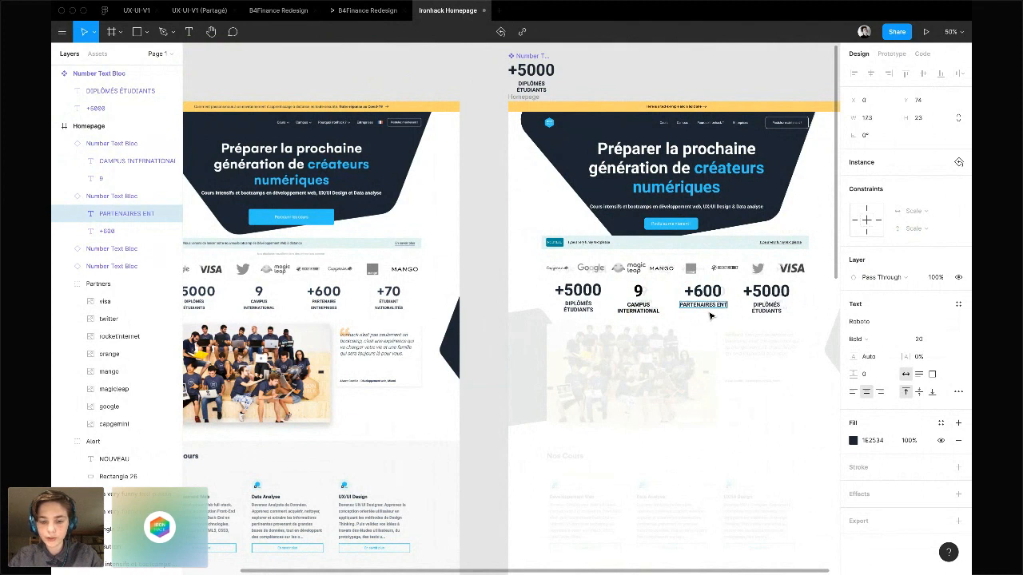
type("REPRISES")
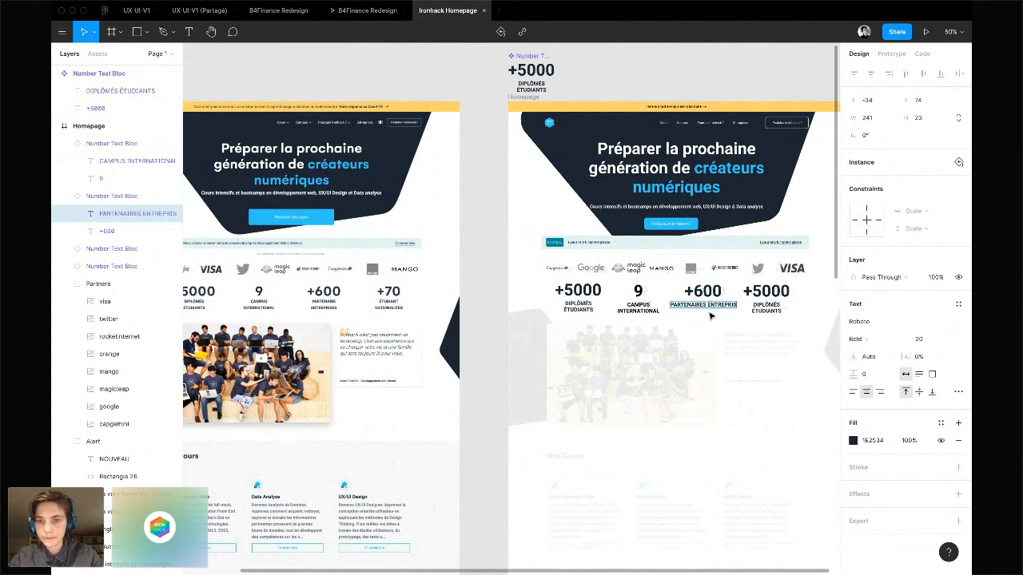
left_click(704, 304)
key("Return")
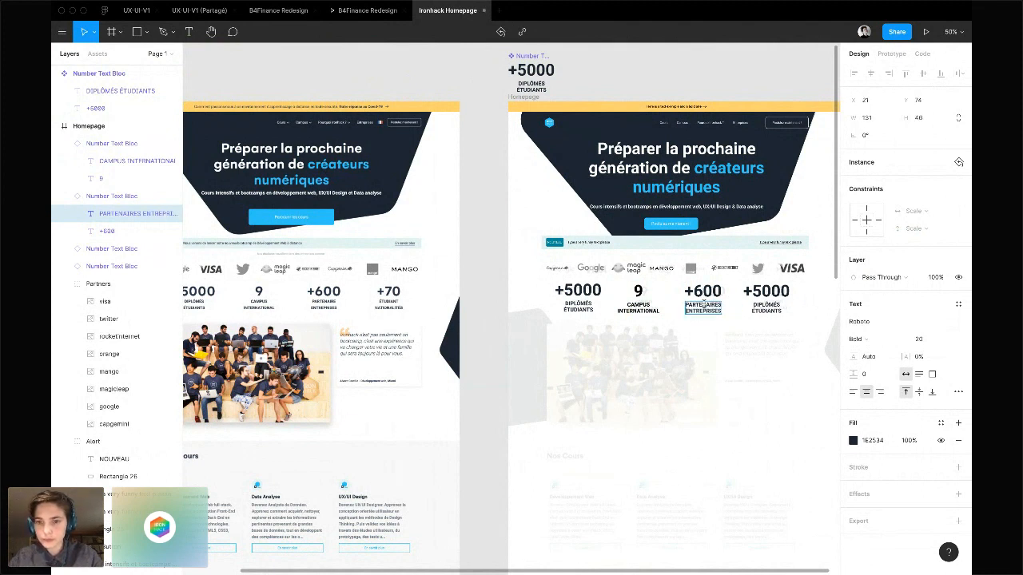
Replace the number in the fourth Number Text Bloc instance with +70
left_click(765, 293)
left_click(767, 291)
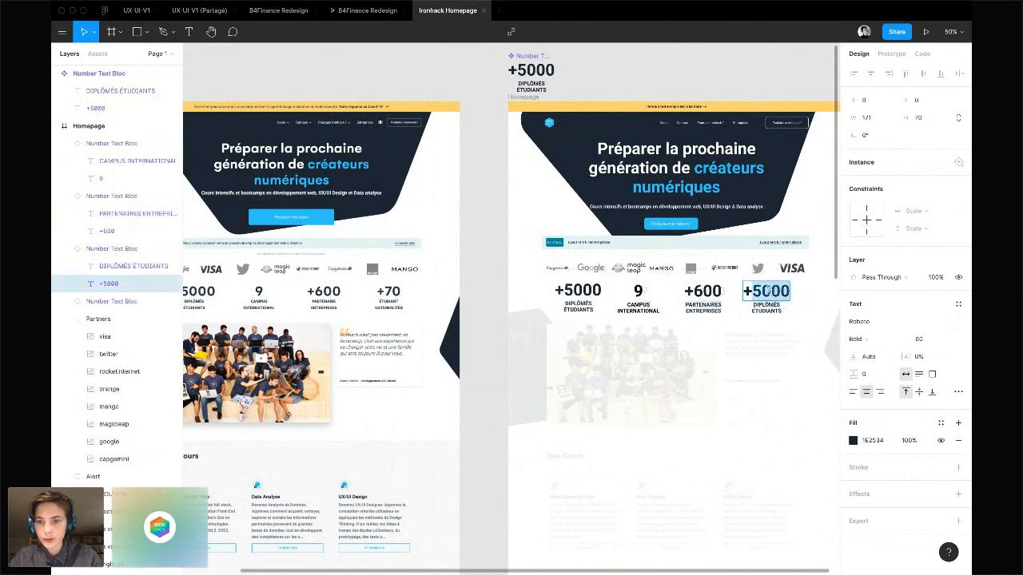
type("+70")
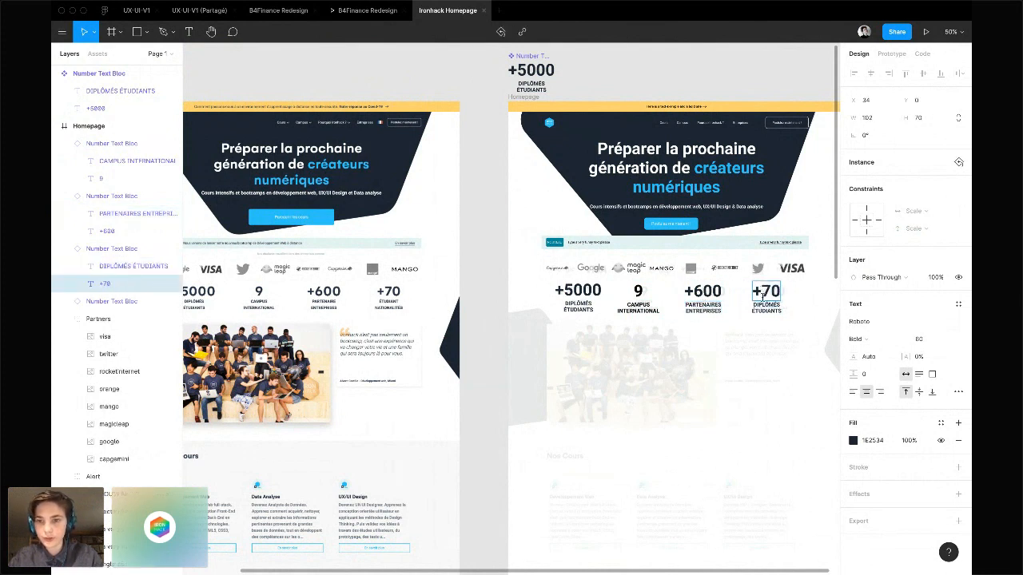
Change the fourth instance's label to ÉTUDIANT NATIONALITÉS, split over two lines, and deselect it
left_click(765, 307)
key("BackSpace")
key("BackSpace")
key("BackSpace")
key("BackSpace")
key("BackSpace")
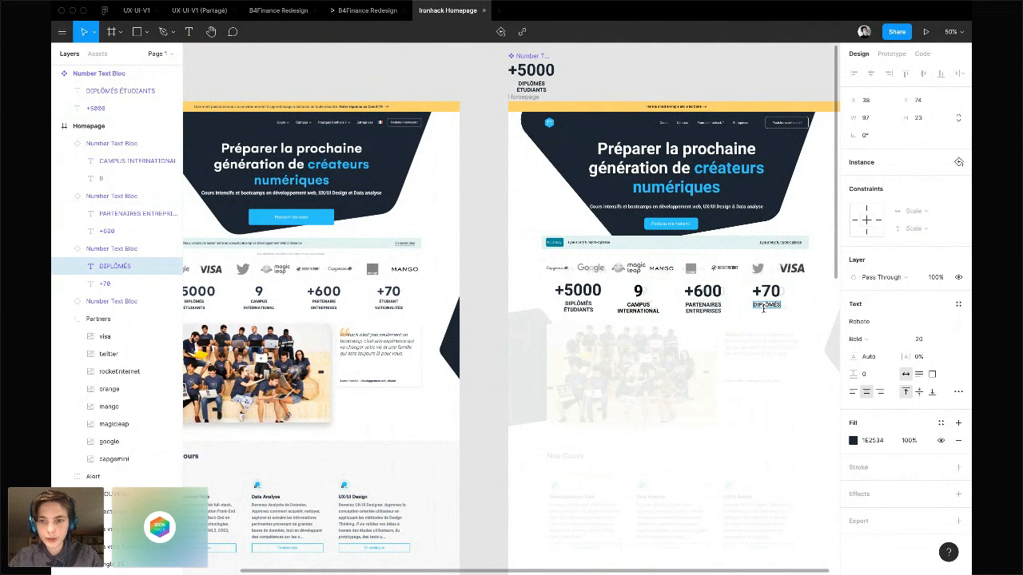
key("BackSpace")
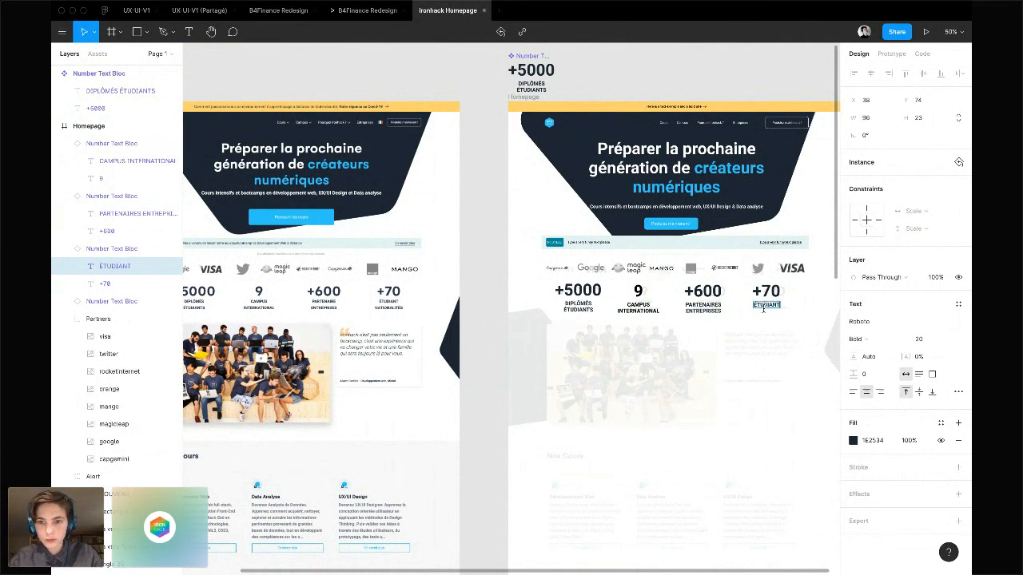
type("ÉTUDIANT NATIONALITÉS")
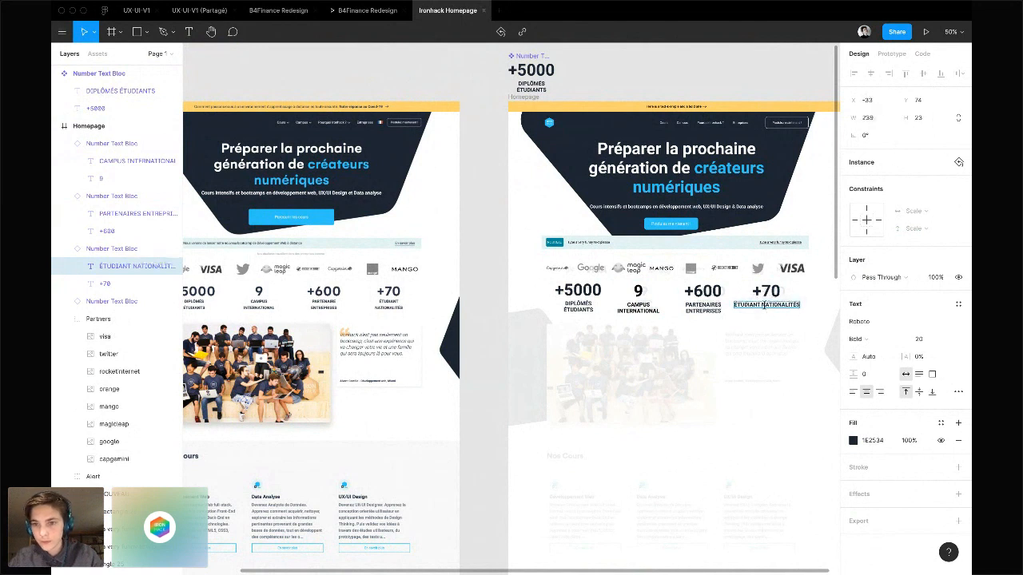
left_click(763, 305)
key("BackSpace")
key("Return")
left_click(790, 314)
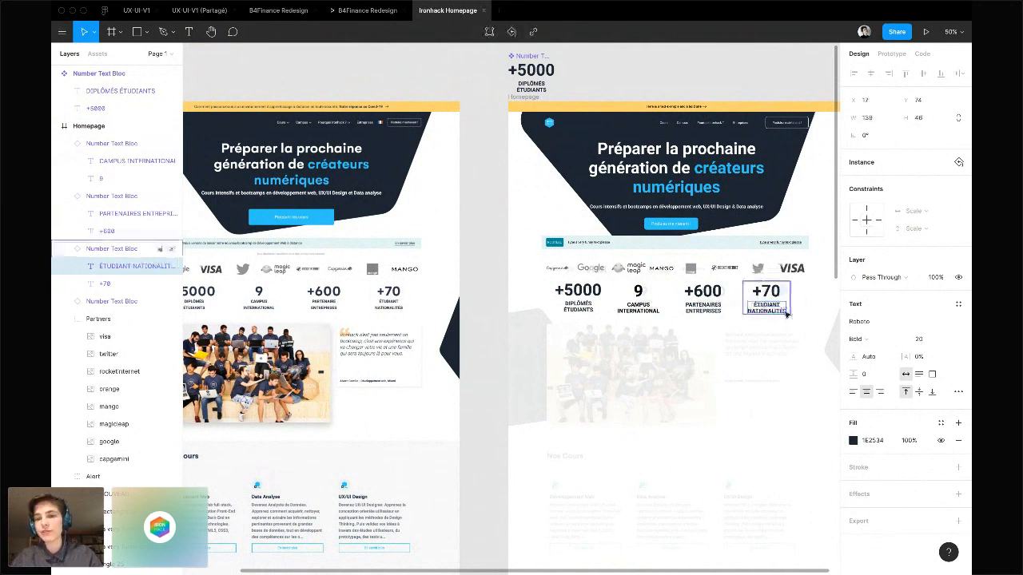
left_click(815, 302)
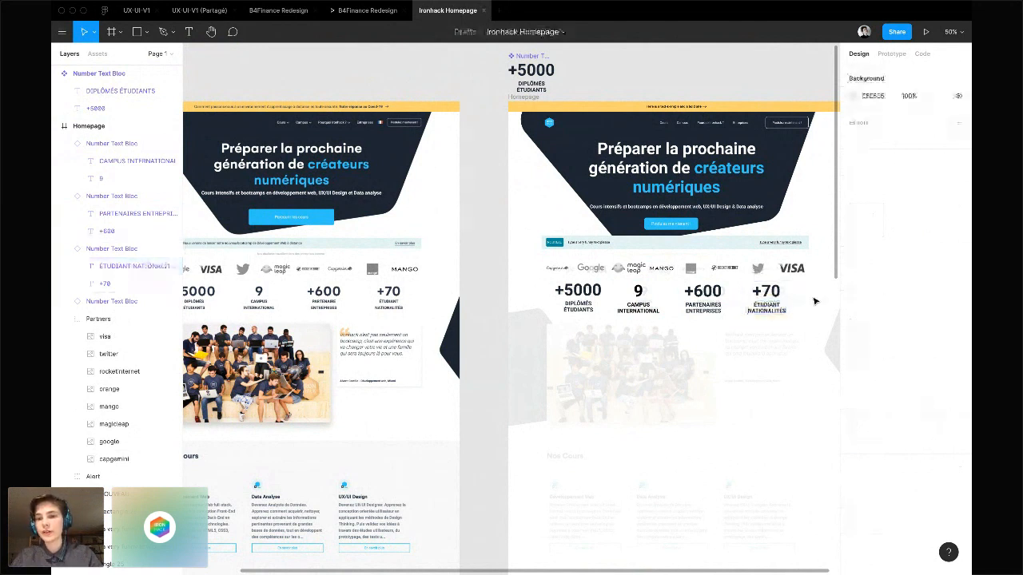
Examine the Number Text Bloc main component and its four instances in the statistics row
left_click(534, 82)
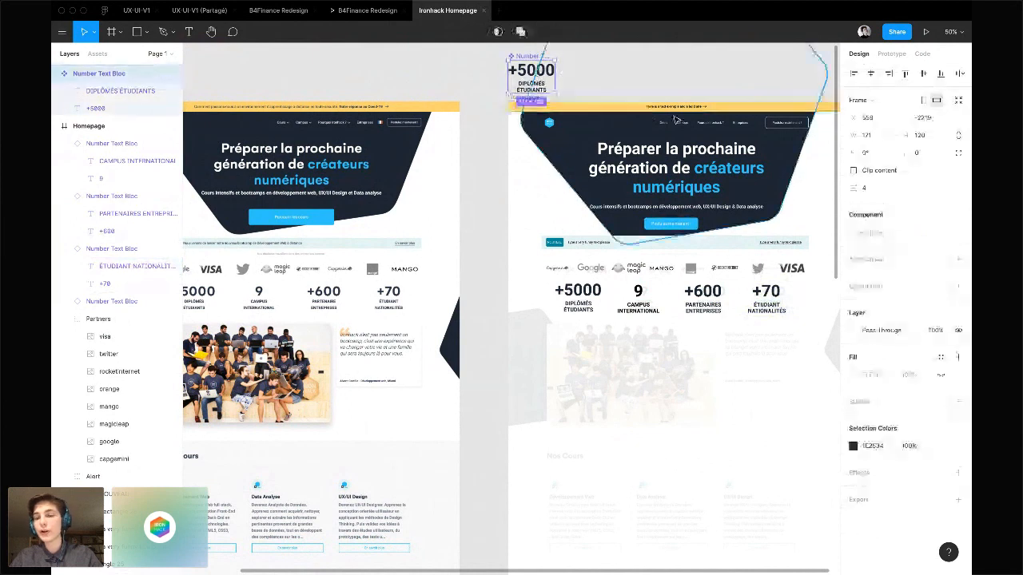
scroll(730, 142, "right", 2)
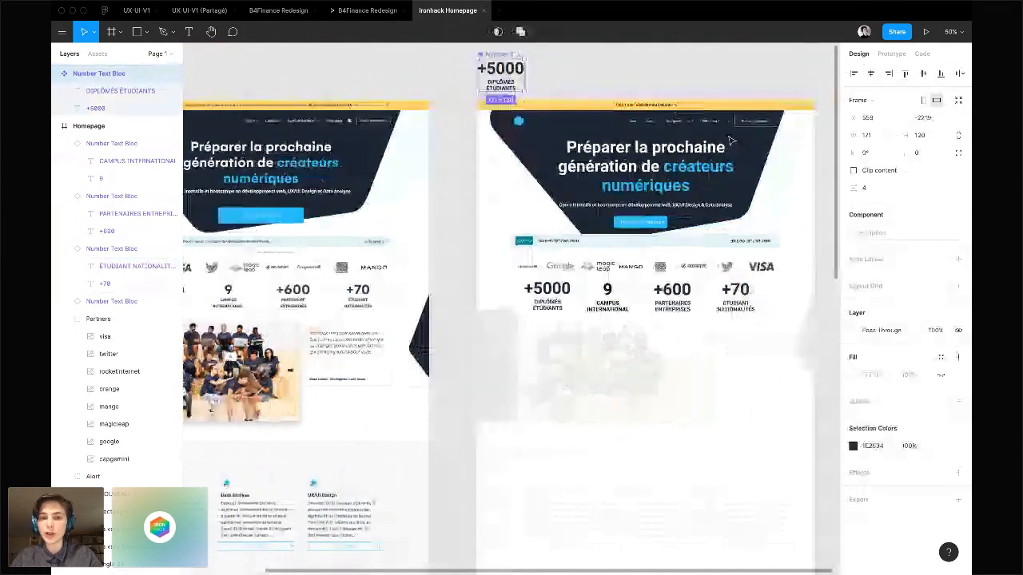
scroll(718, 285, "up", 4)
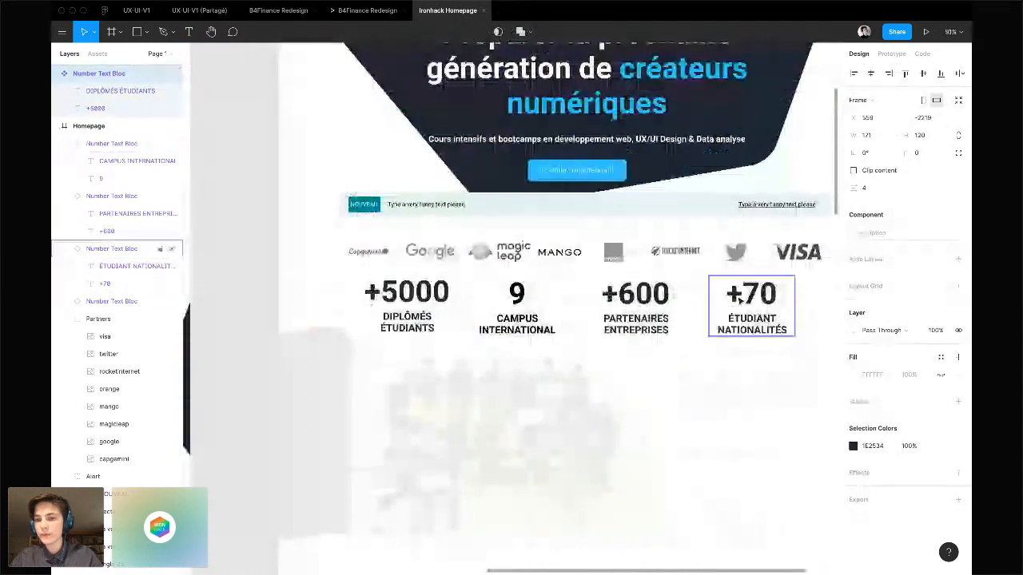
scroll(748, 304, "down", 4)
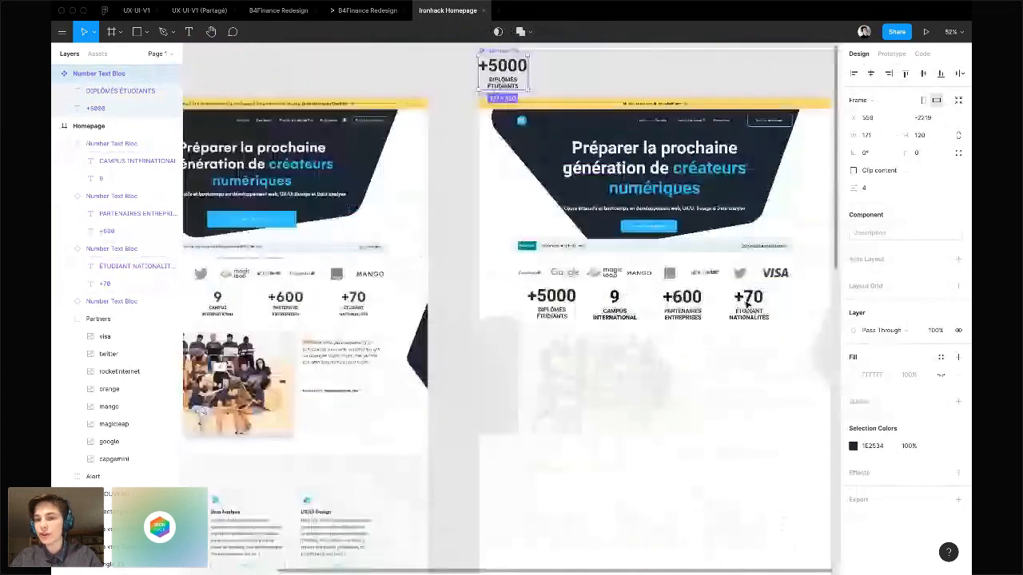
left_click(747, 304)
left_click(682, 302, "shift")
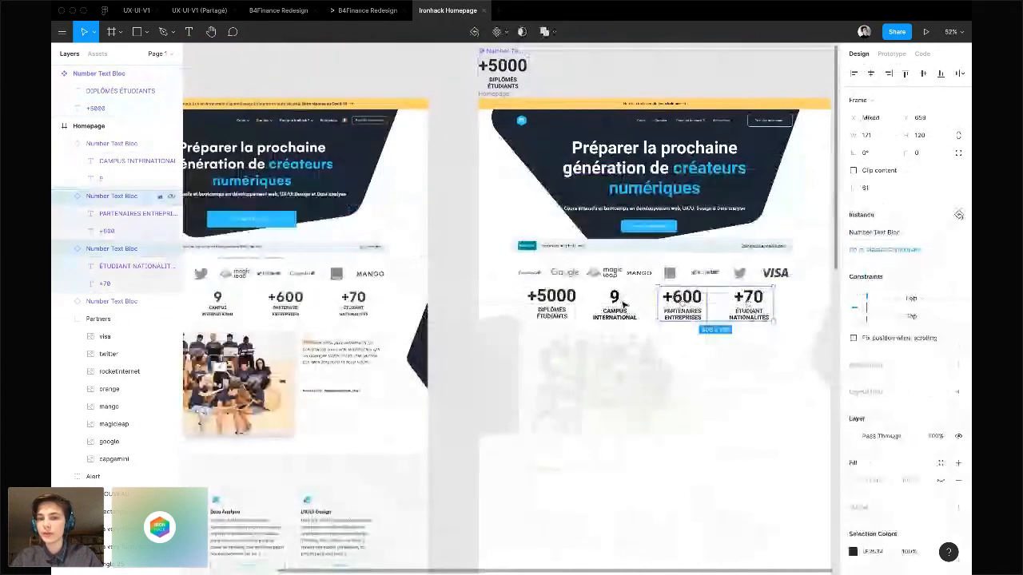
left_click(623, 303, "shift")
left_click(551, 300, "shift")
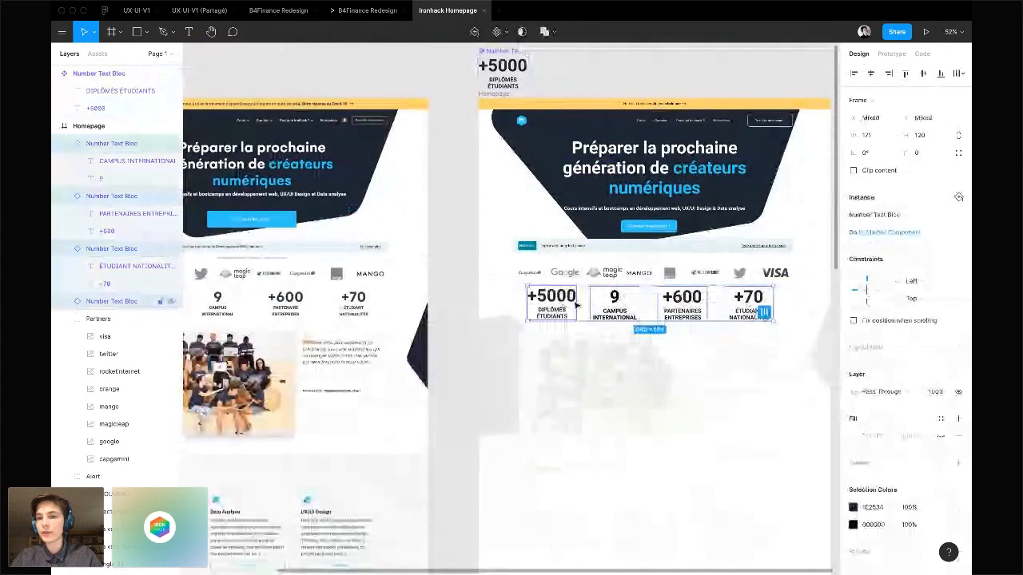
Recolour the text of the Number Text Bloc main component to the document's light blue, 2DC5FA
left_click(504, 80)
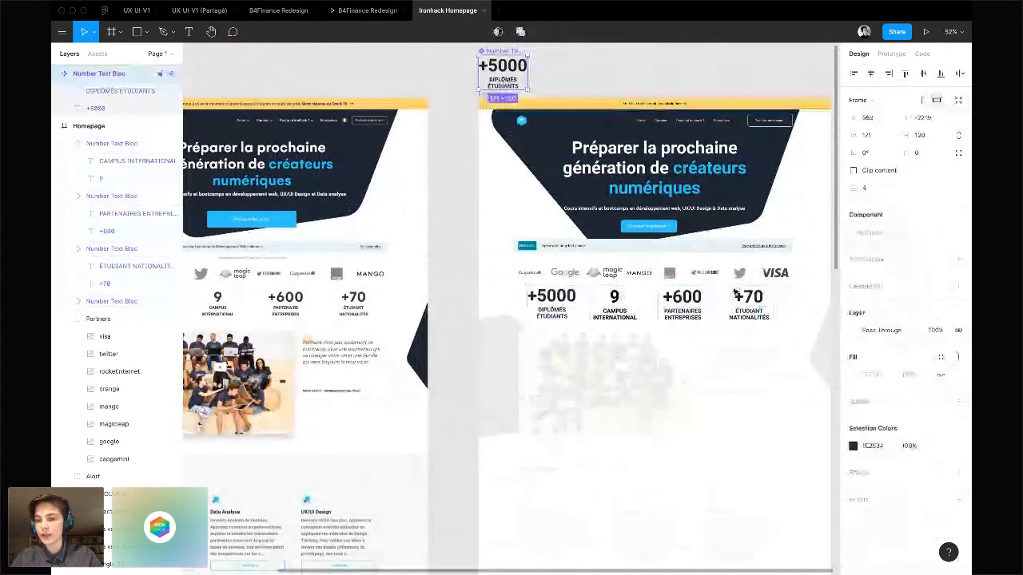
left_click(852, 446)
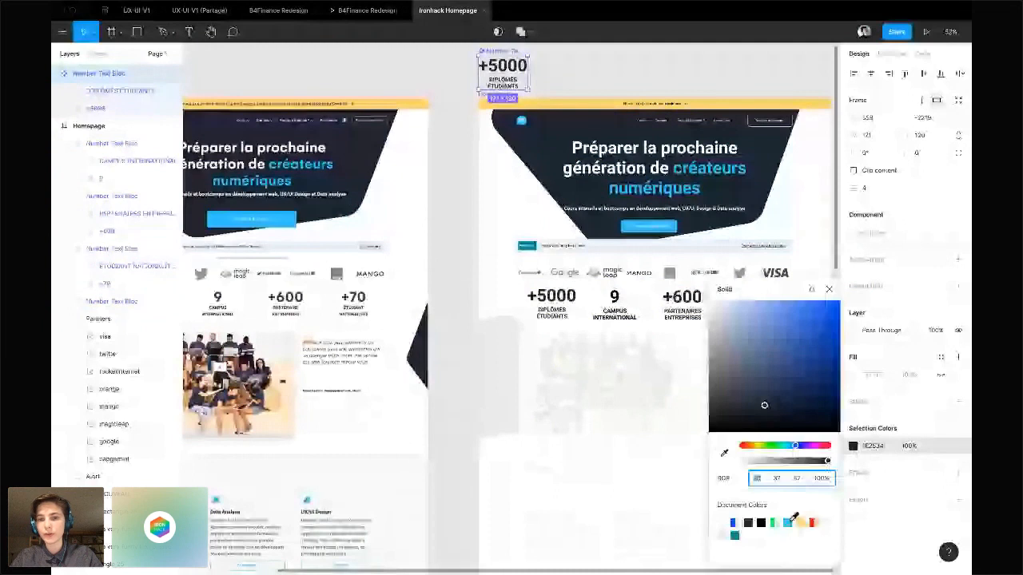
left_click(788, 522)
left_click(676, 443)
Delete the black CAMPUS INTERNATIONAL instance and put a copy of the first Number Text Bloc instance in its place
left_click(609, 312)
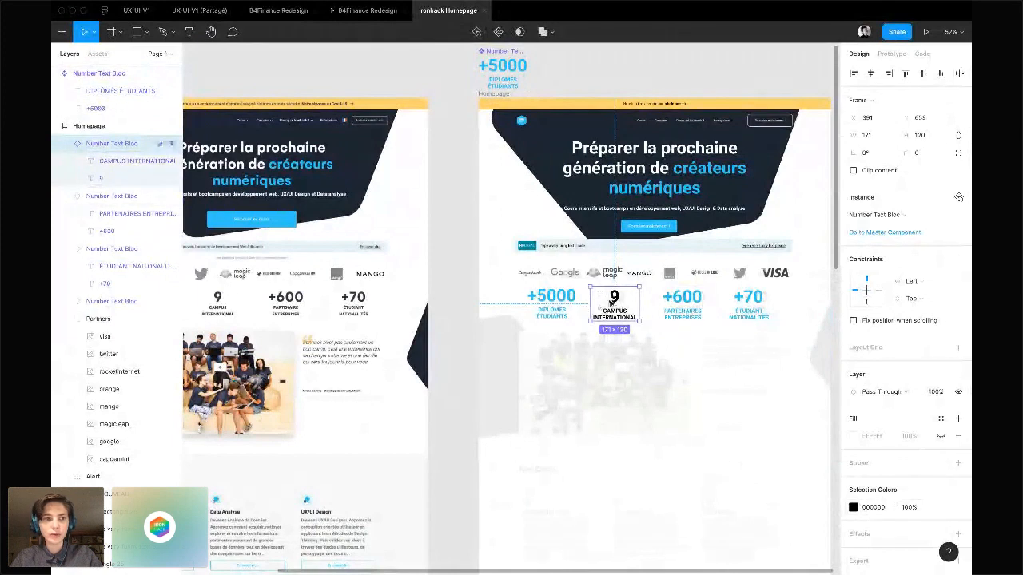
key("Delete")
left_click(554, 303)
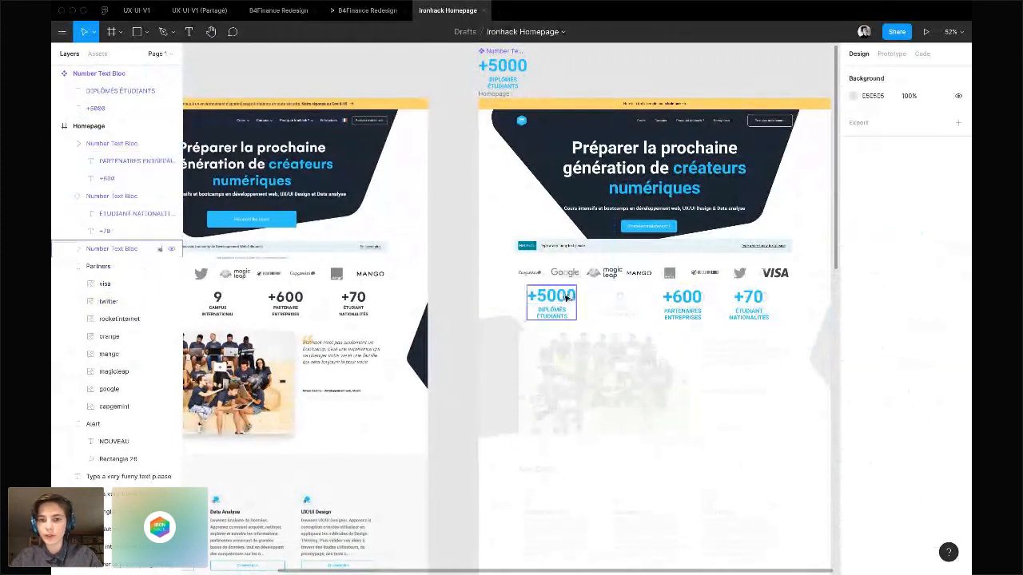
left_click_drag(557, 306, 623, 306)
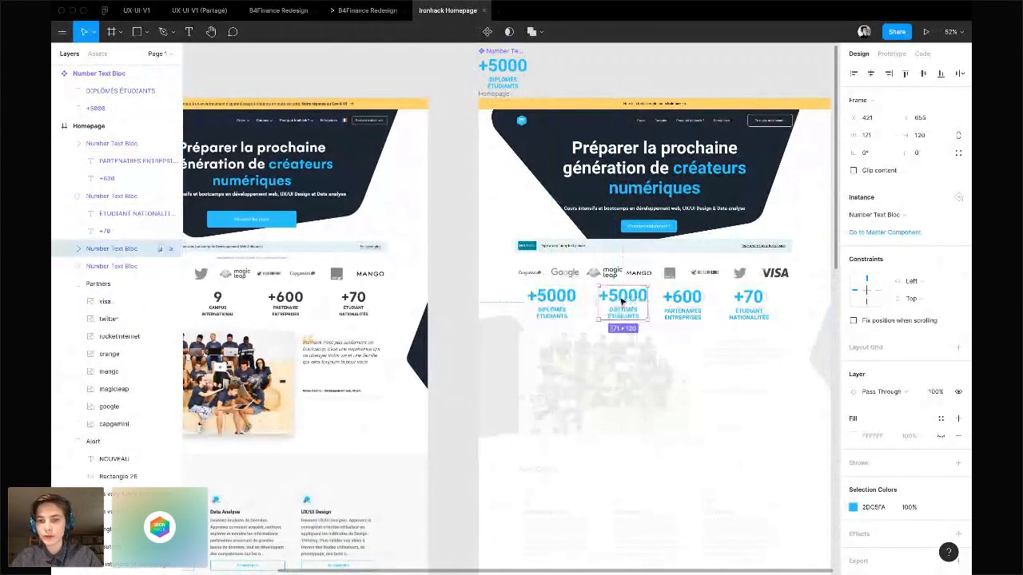
Set the number in the copied second instance to 9 and deselect it
double_click(624, 297)
double_click(625, 298)
key("BackSpace")
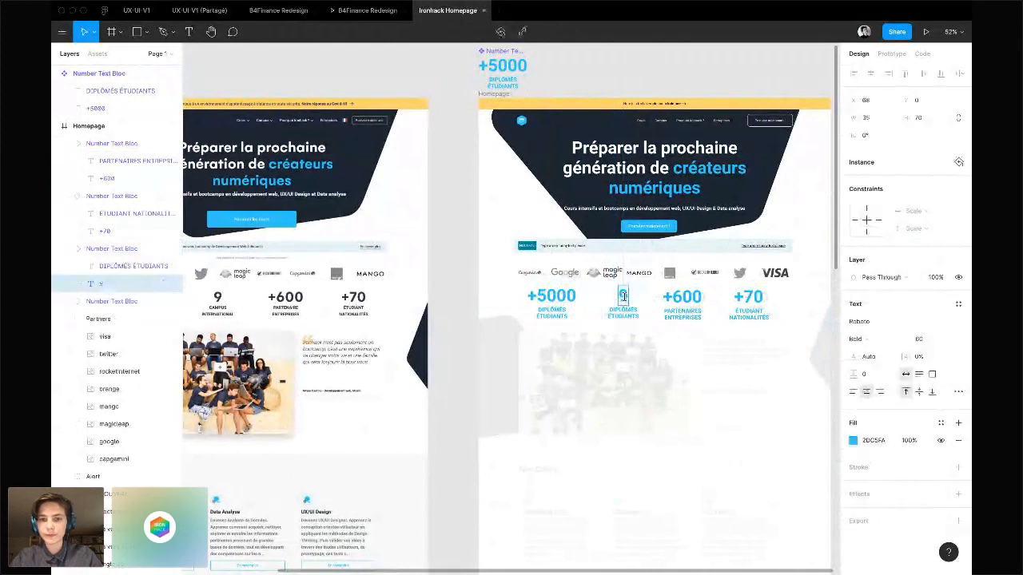
type("9")
key("Escape")
key("Escape")
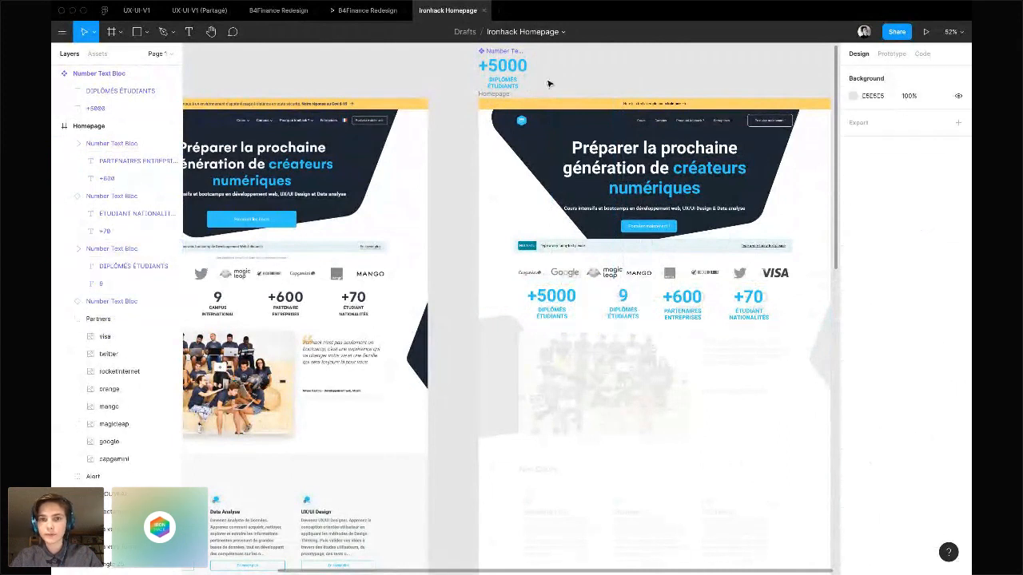
Recolour the main component's text to dark navy 1E2534, sampled from the reference page's hero shape
left_click(506, 86)
left_click(854, 446)
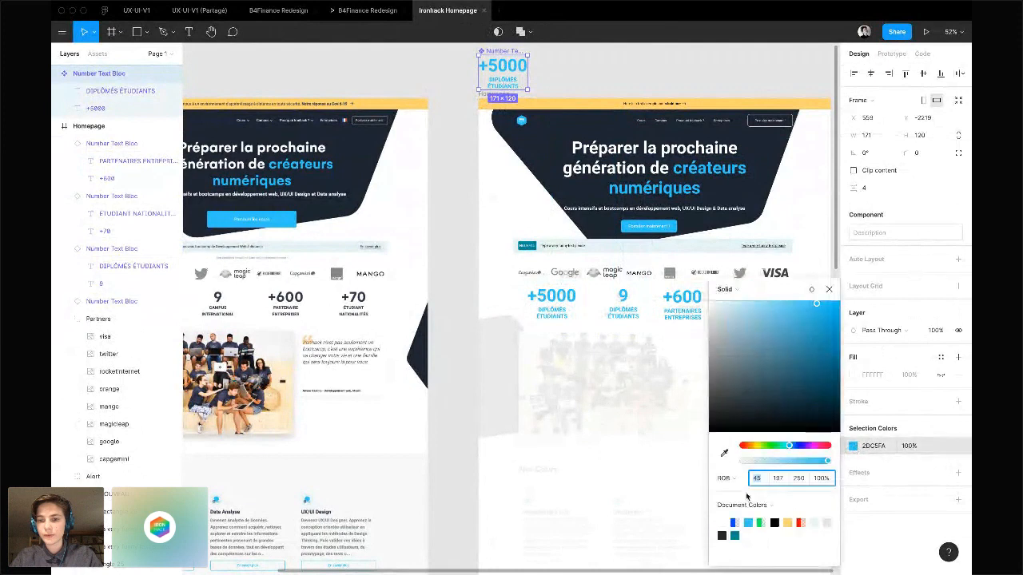
left_click(724, 454)
left_click(369, 209)
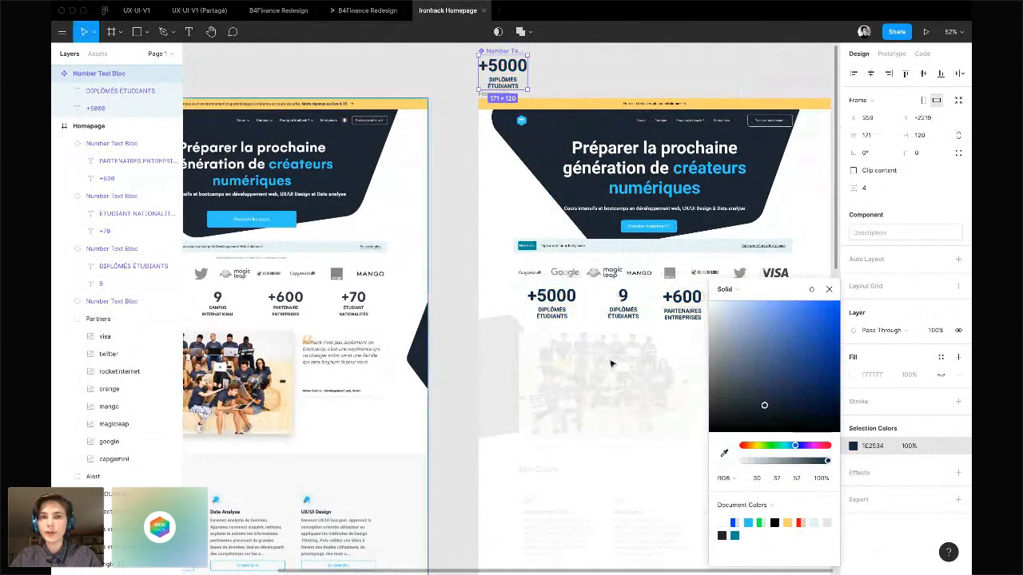
left_click(464, 329)
Switch to the Crowdcast event page in the browser and read the participants' chat messages
key("ctrl+Right")
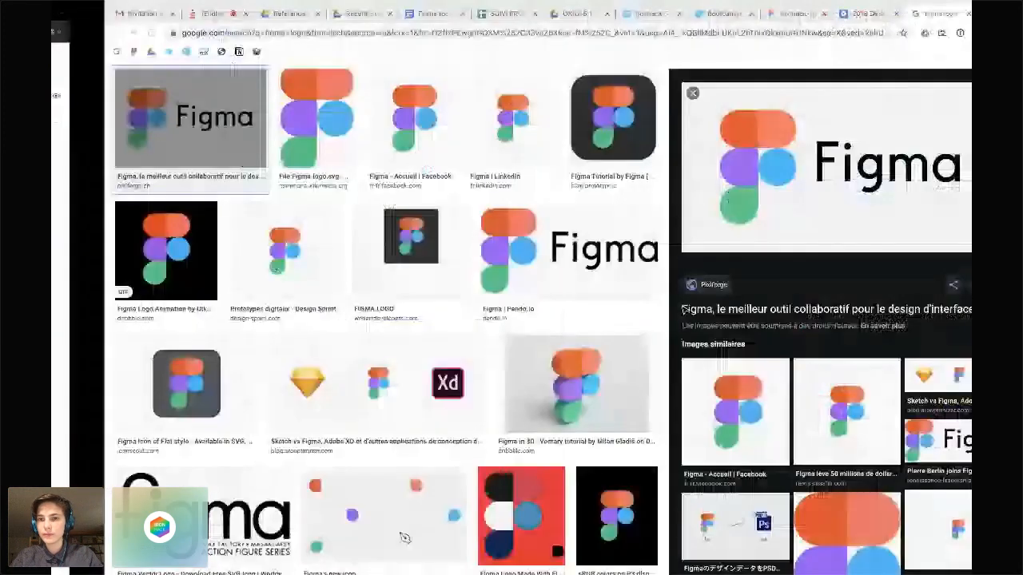
key("ctrl+2")
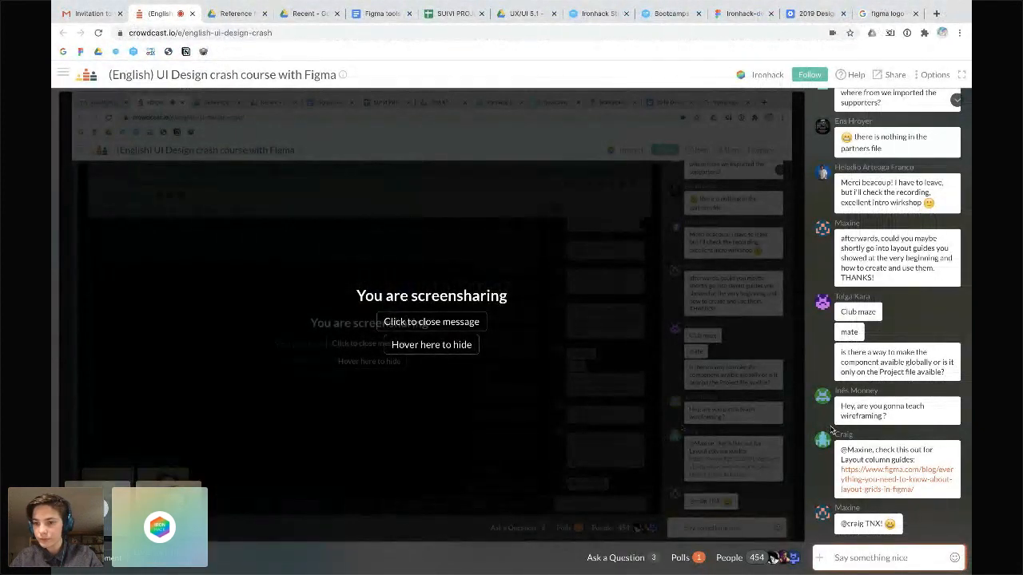
scroll(831, 430, "up", 2)
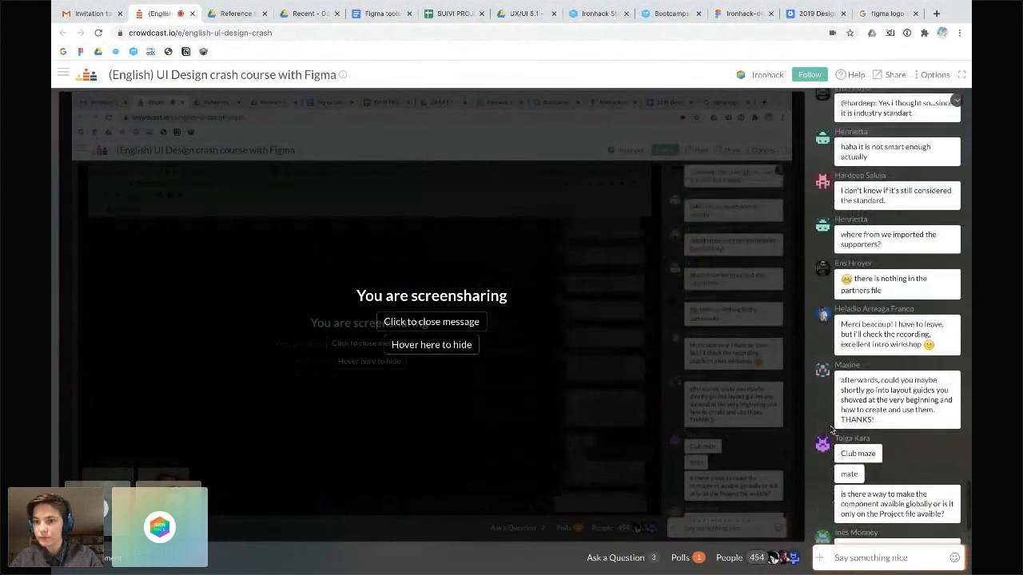
scroll(831, 430, "down", 2)
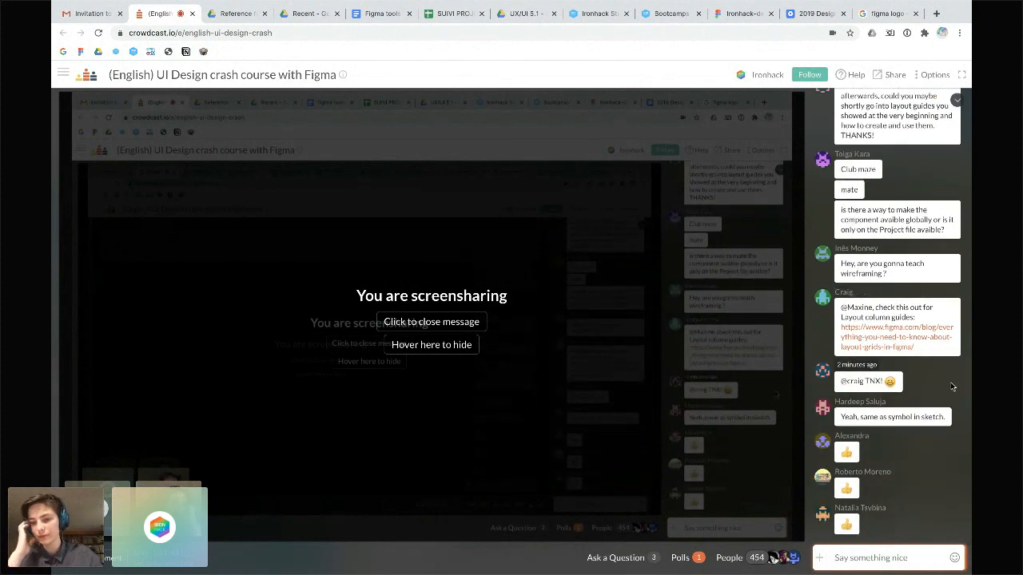
Return to Figma and inspect the photo, testimonial and Nos Cours sections of the reference page
key("super+Tab")
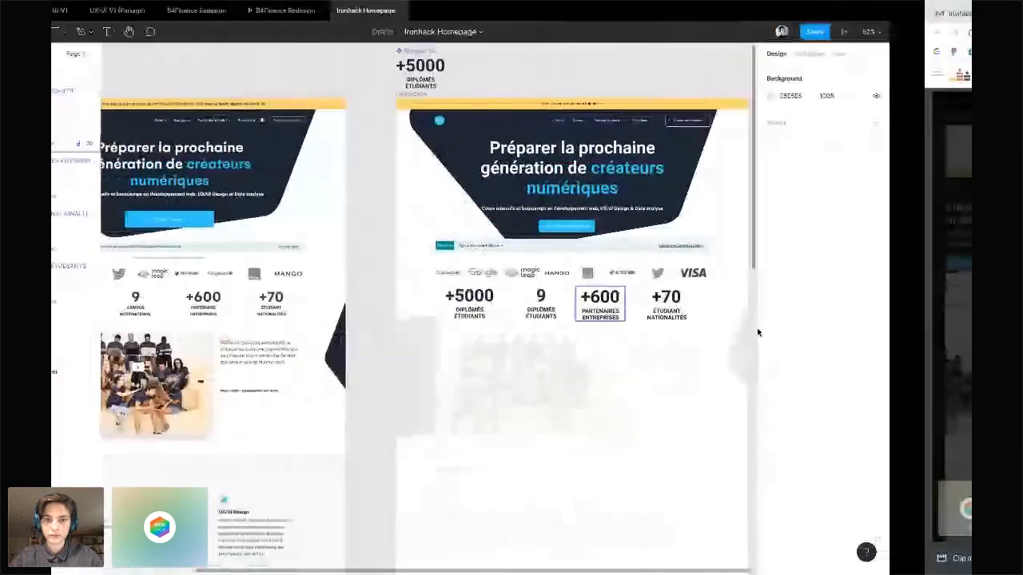
scroll(636, 358, "down", 5)
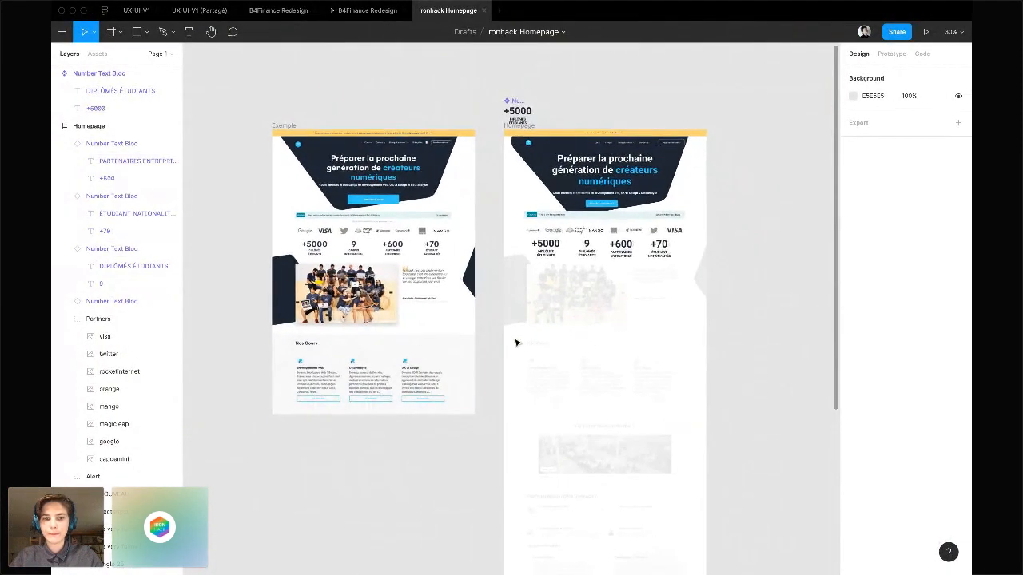
scroll(404, 360, "up", 3)
scroll(404, 360, "up", 3)
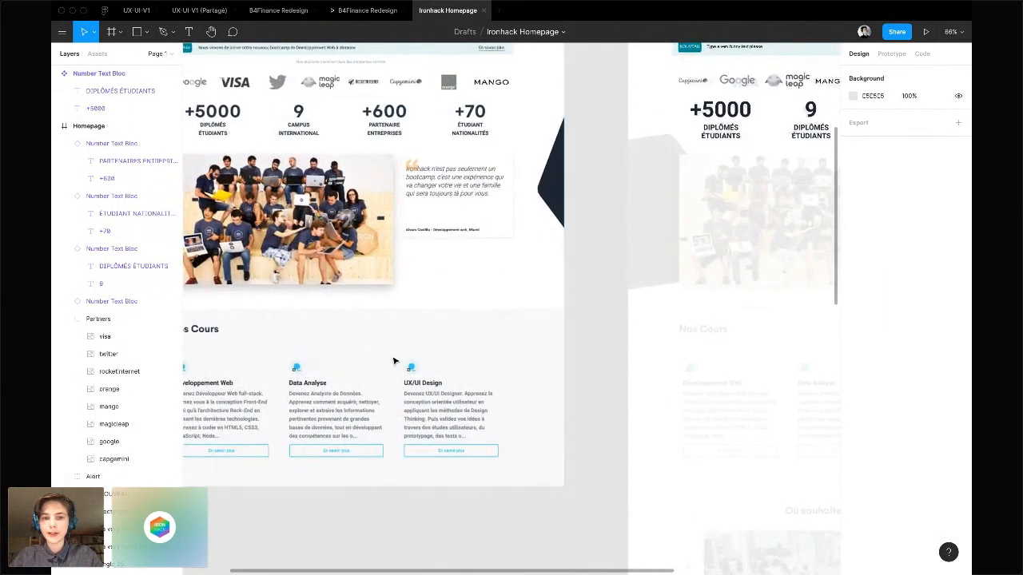
Draw a circle on the empty canvas below the reference page's Nos Cours section and set its size to 50 × 50
scroll(317, 332, "left", 2)
scroll(318, 332, "down", 1)
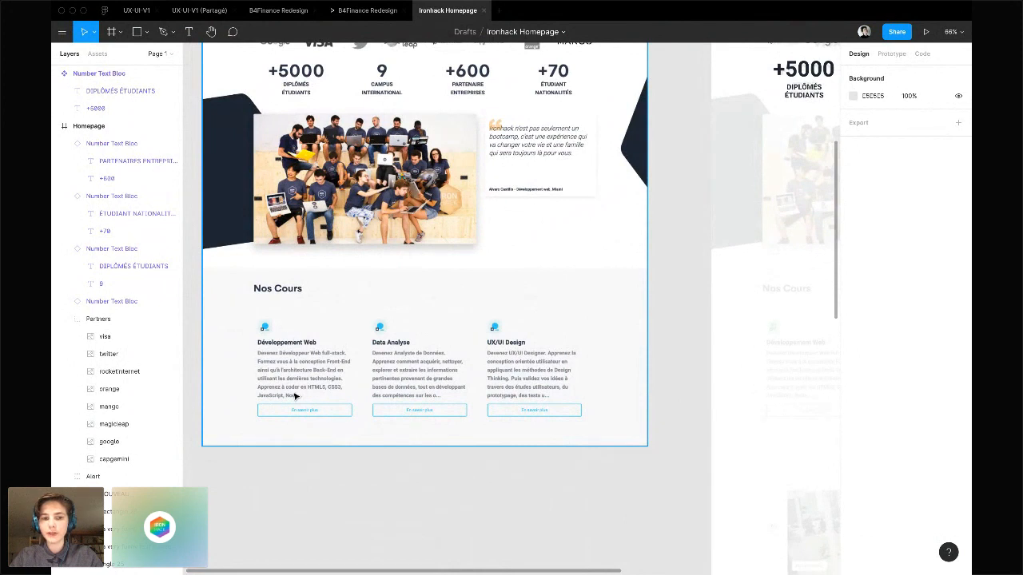
scroll(537, 364, "down", 5)
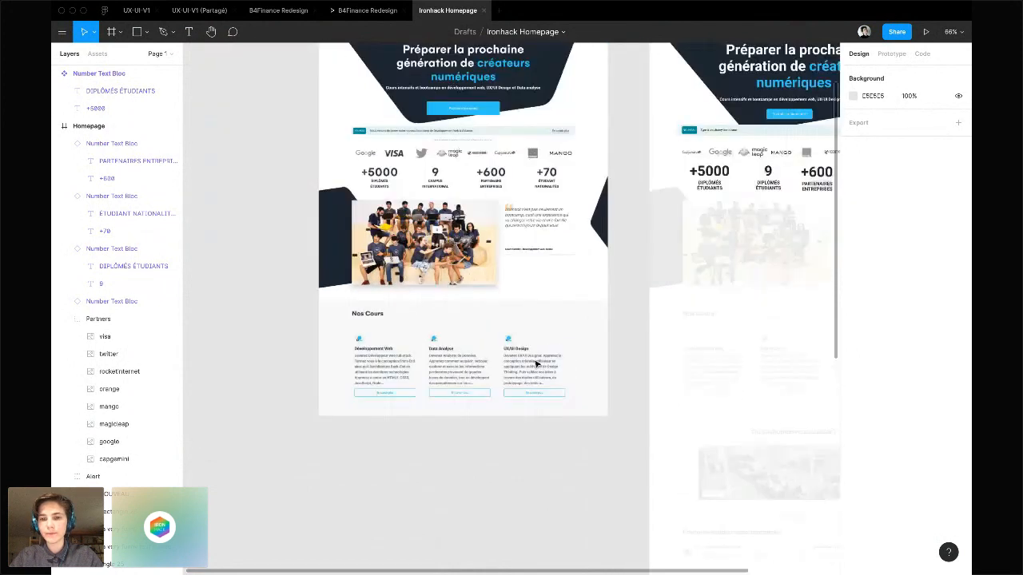
scroll(537, 364, "up", 3)
scroll(536, 364, "down", 2)
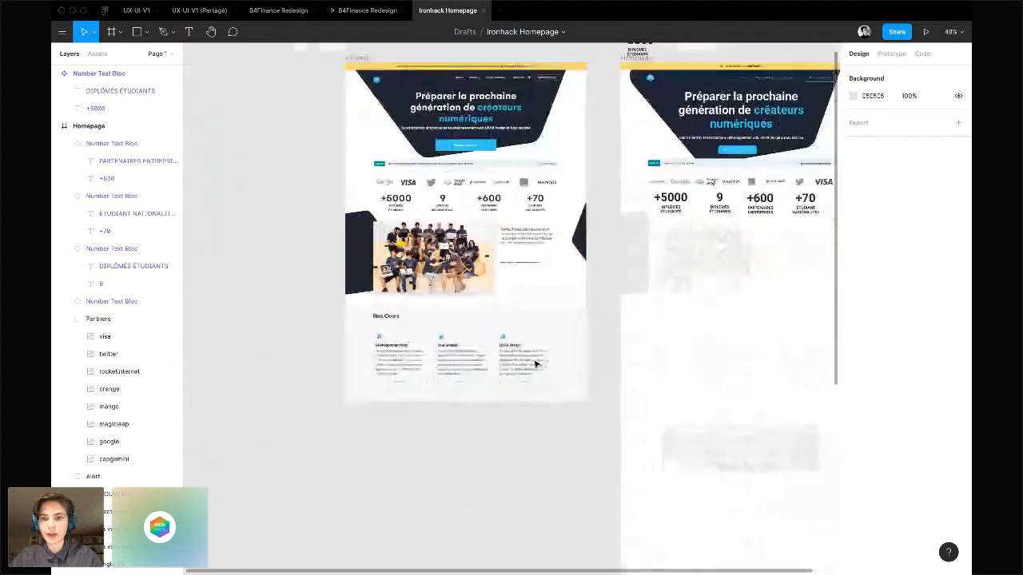
scroll(536, 364, "up", 3)
scroll(535, 365, "up", 2)
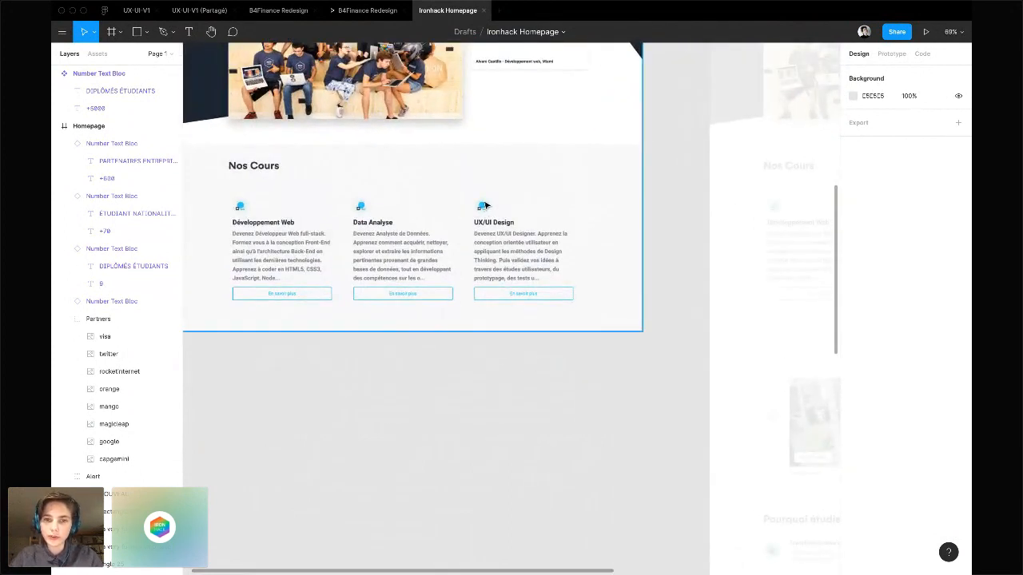
key("o")
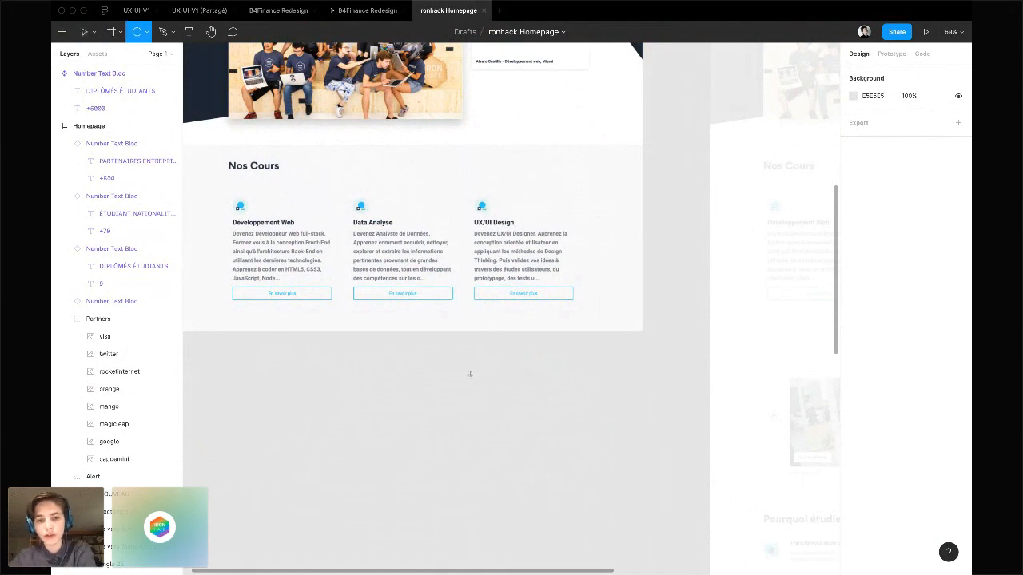
left_click_drag(470, 374, 488, 393)
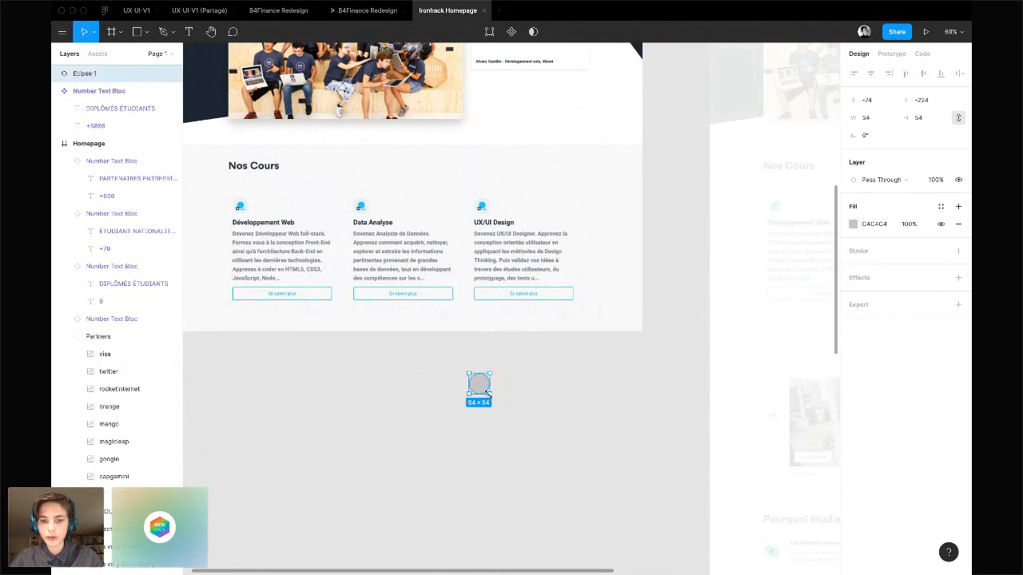
scroll(483, 393, "up", 5)
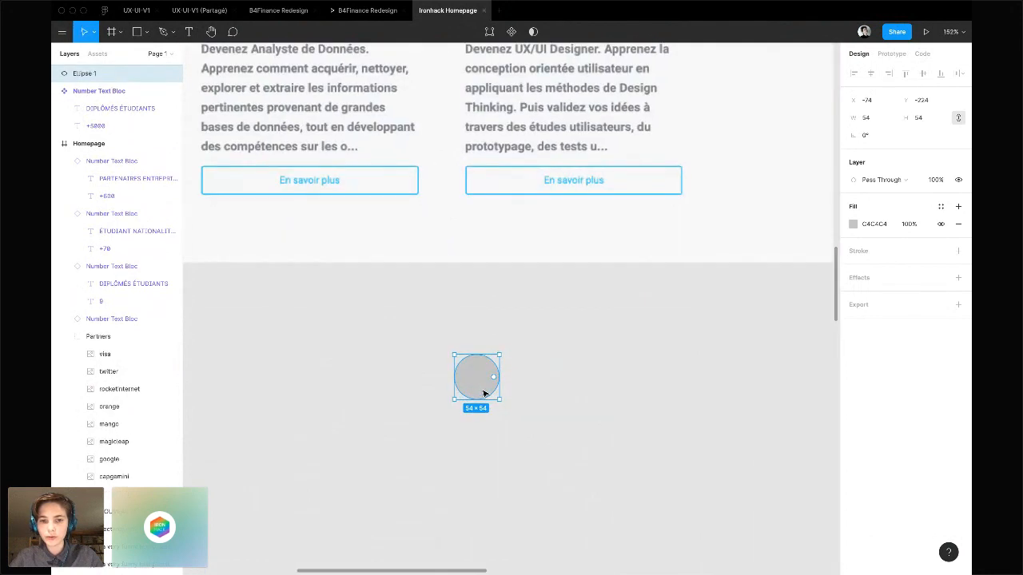
left_click(872, 125)
key("Return")
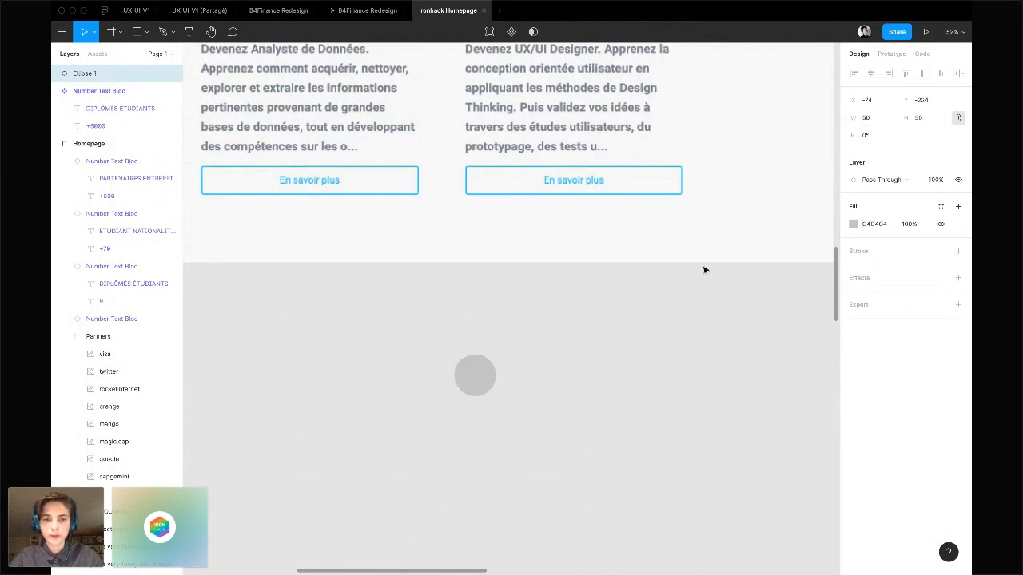
left_click(560, 344)
scroll(560, 345, "down", 5)
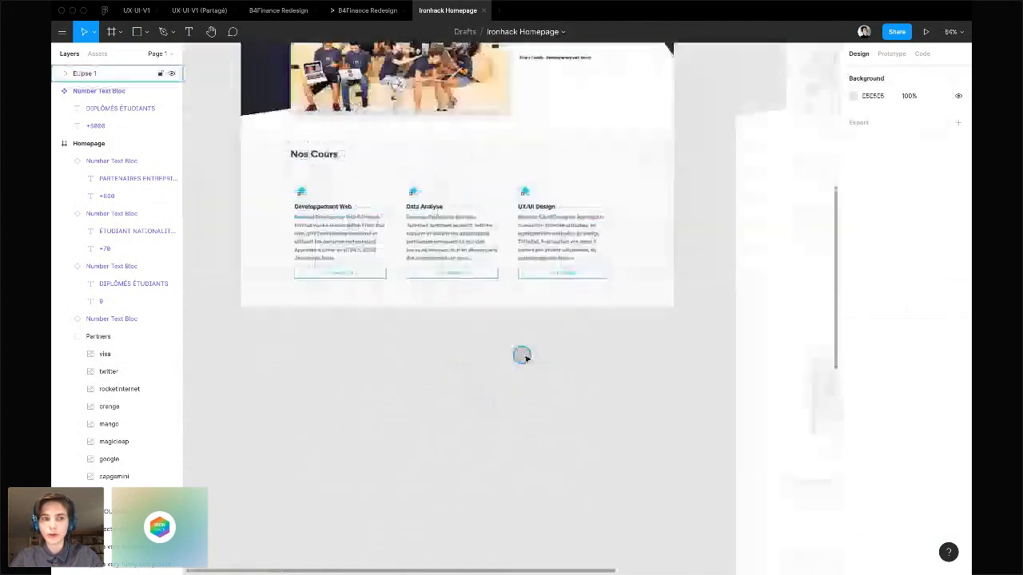
left_click(521, 355)
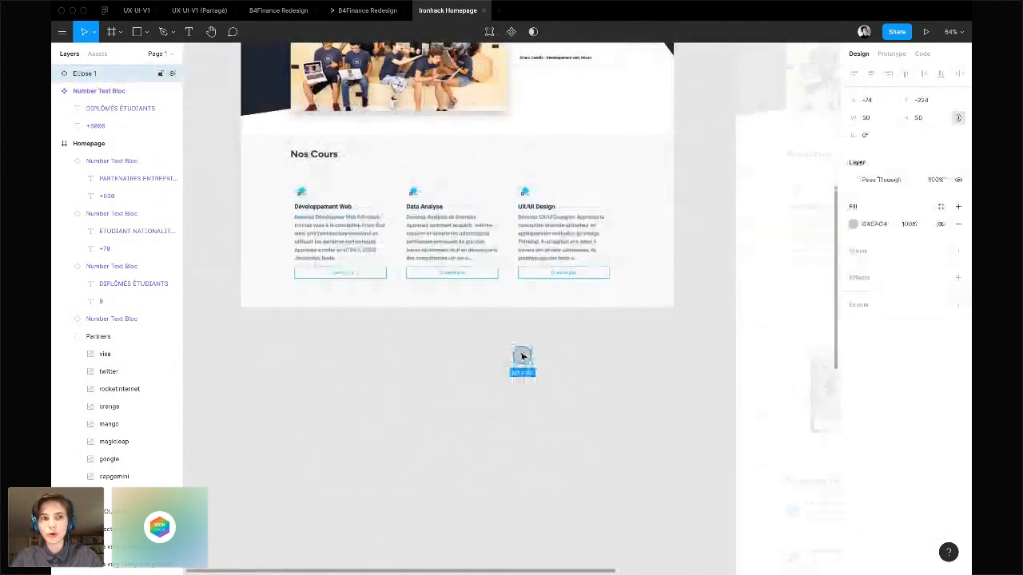
left_click(146, 32)
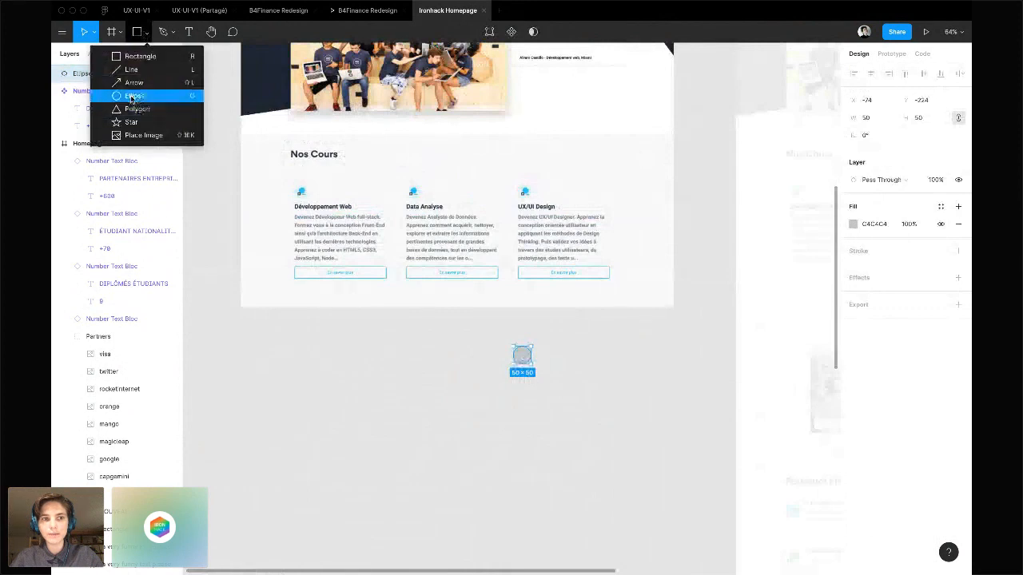
left_click(414, 378)
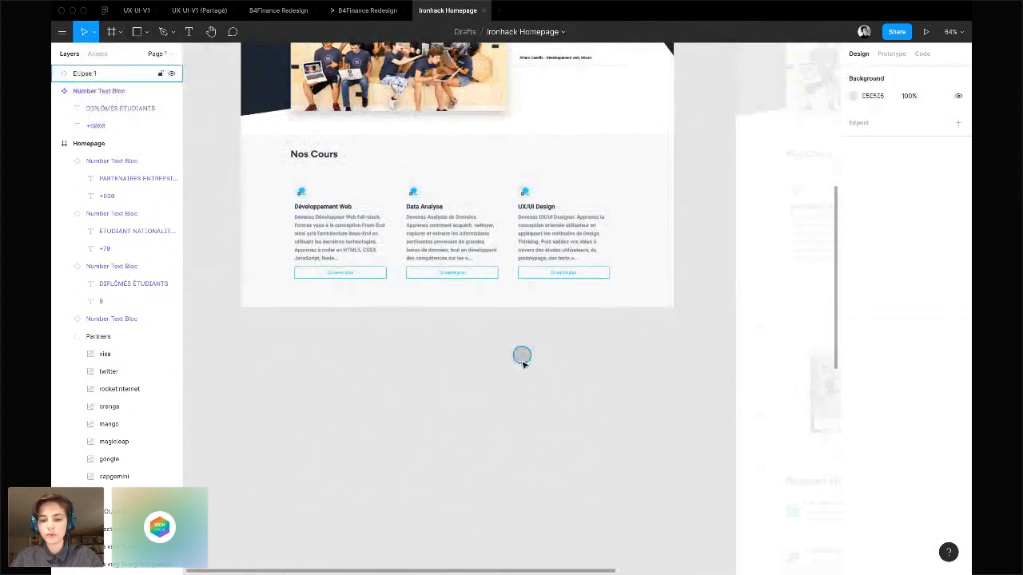
key("o")
left_click_drag(569, 390, 549, 363)
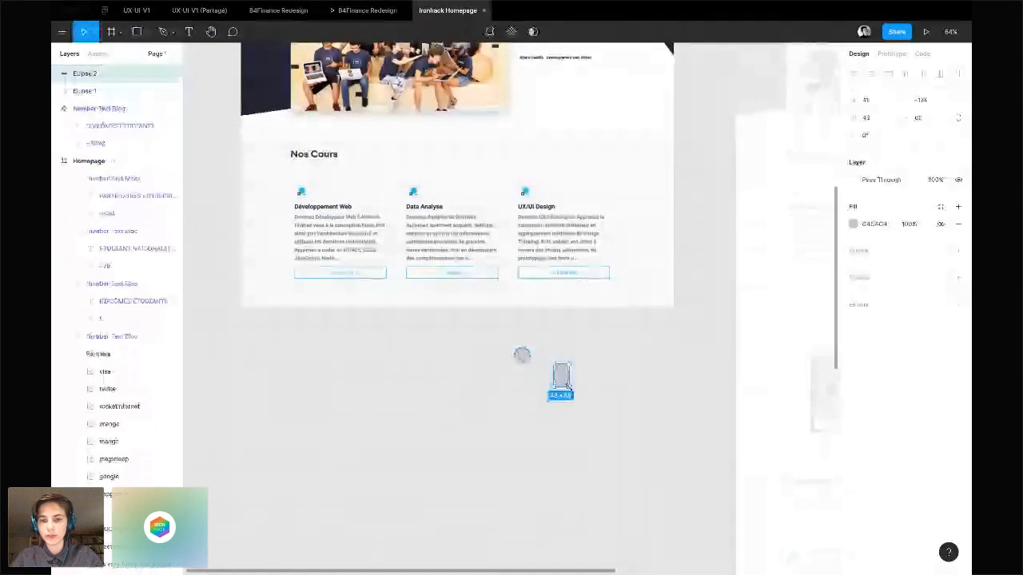
key("Delete")
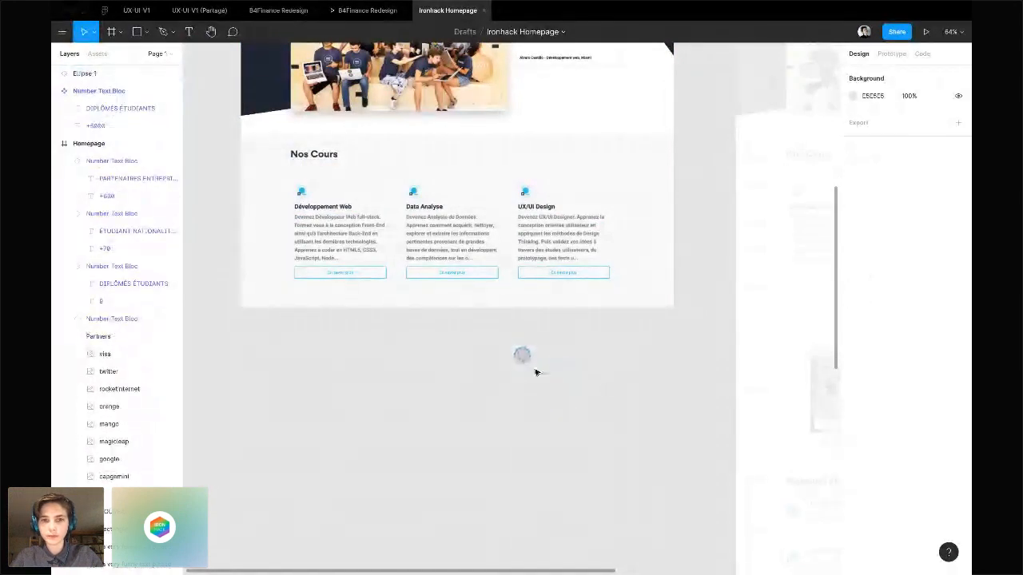
Add the text "Title" below the circle and set its font size to 22
scroll(535, 371, "up", 5)
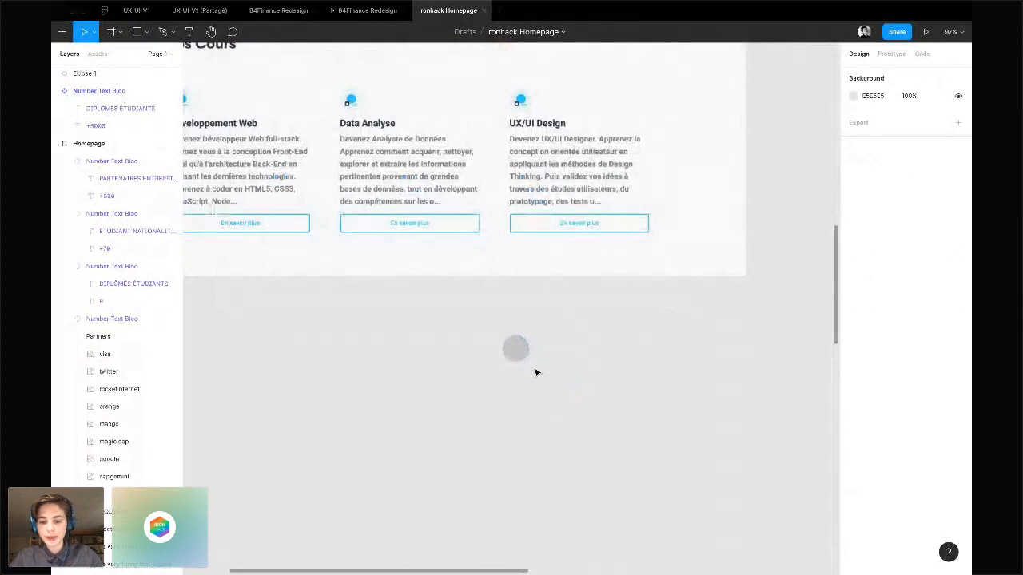
key("t")
left_click(511, 376)
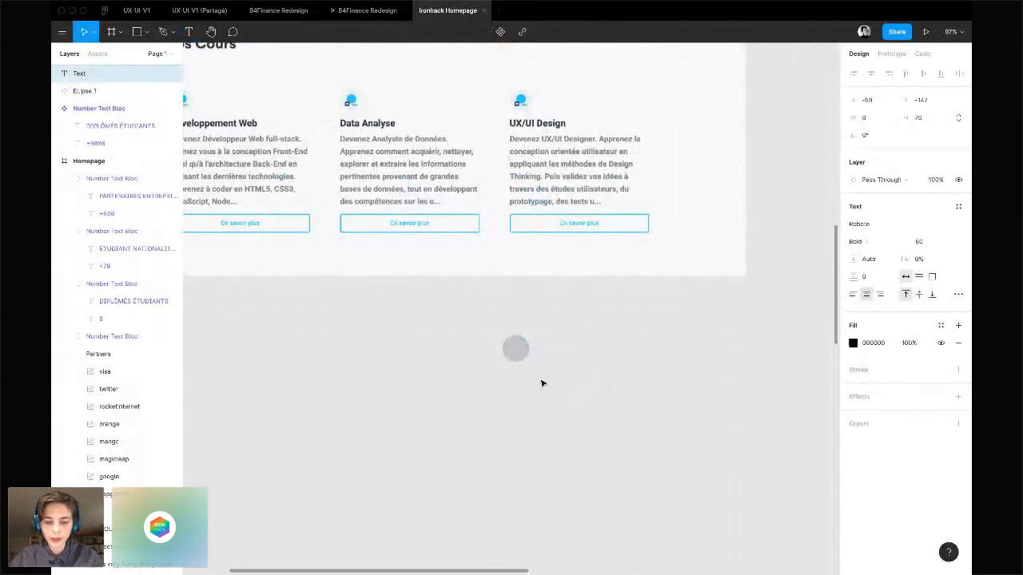
type("Title")
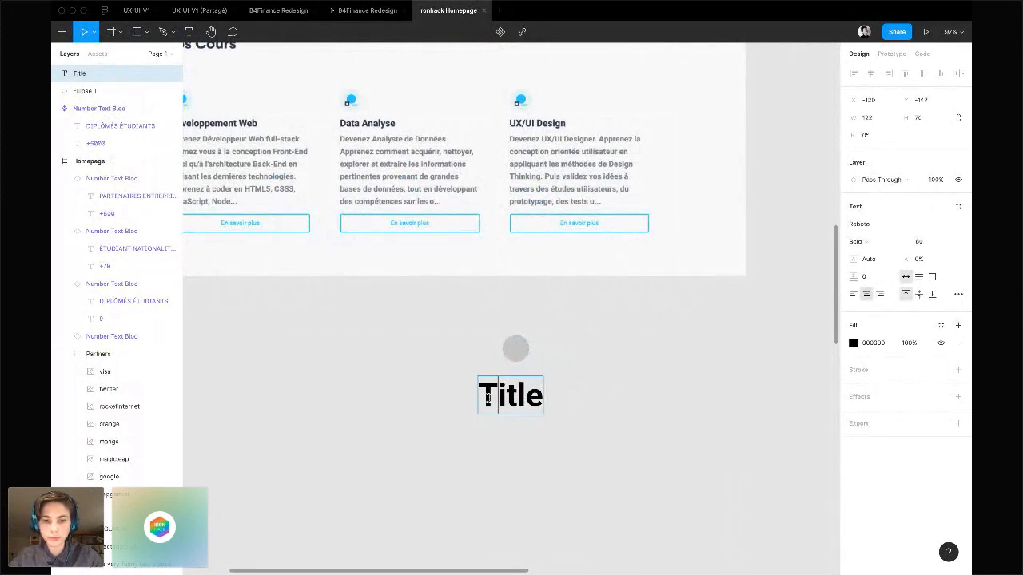
key("Escape")
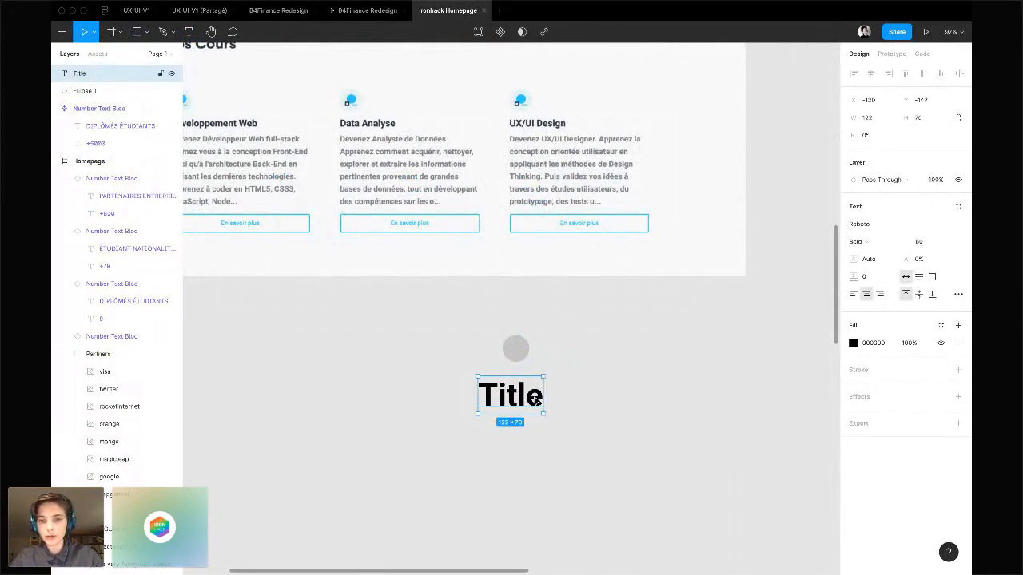
left_click(932, 240)
key("Return")
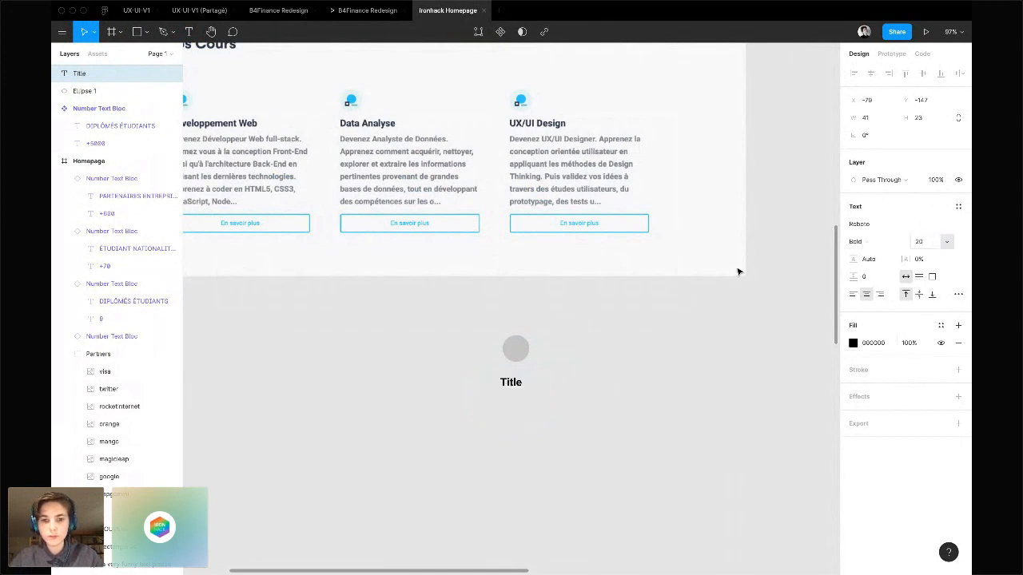
left_click(919, 241)
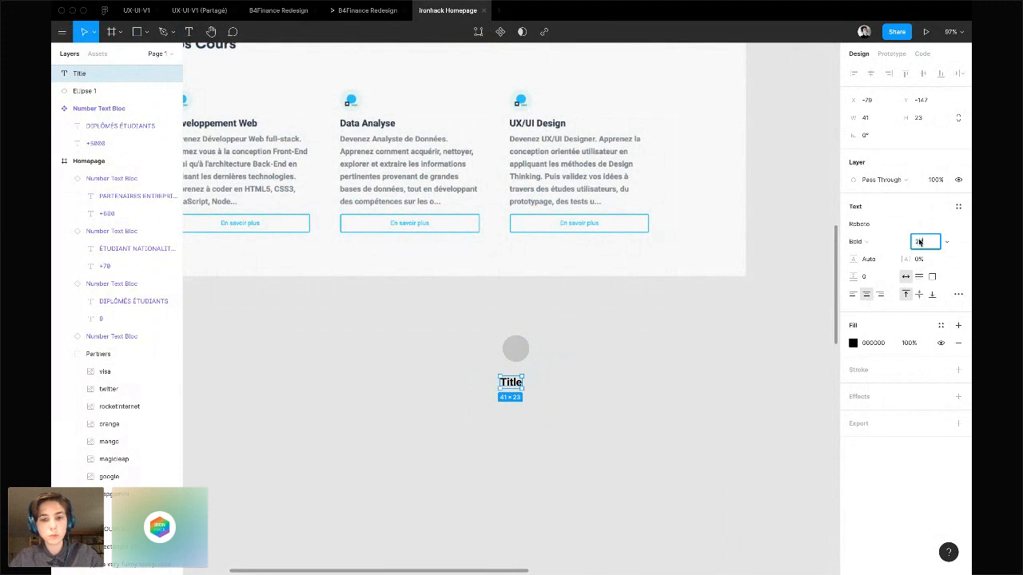
type("22")
key("Return")
Move the title closer beneath the circle and align their left edges
left_click_drag(511, 389, 522, 378)
left_click(516, 349, "shift")
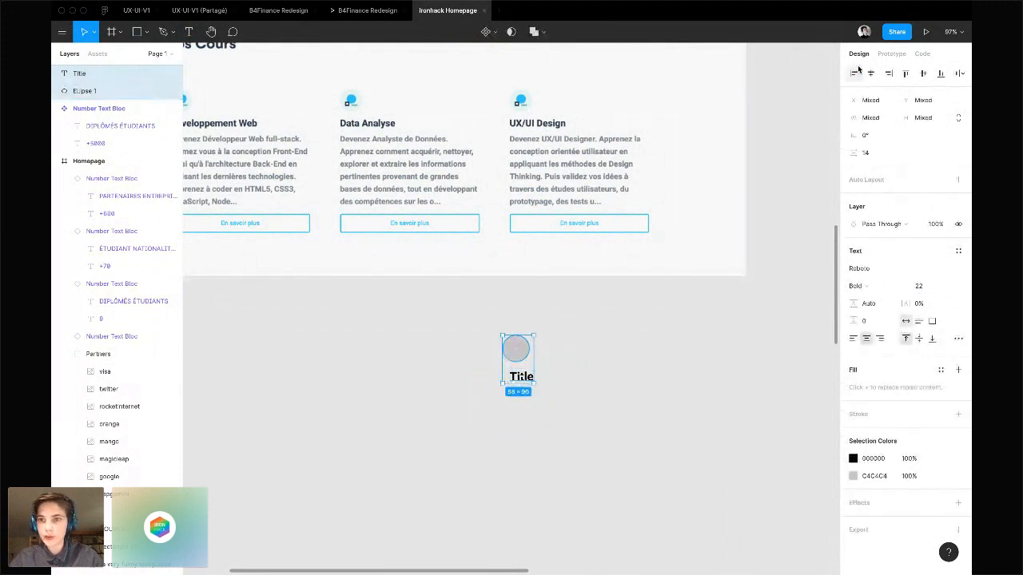
left_click(594, 411)
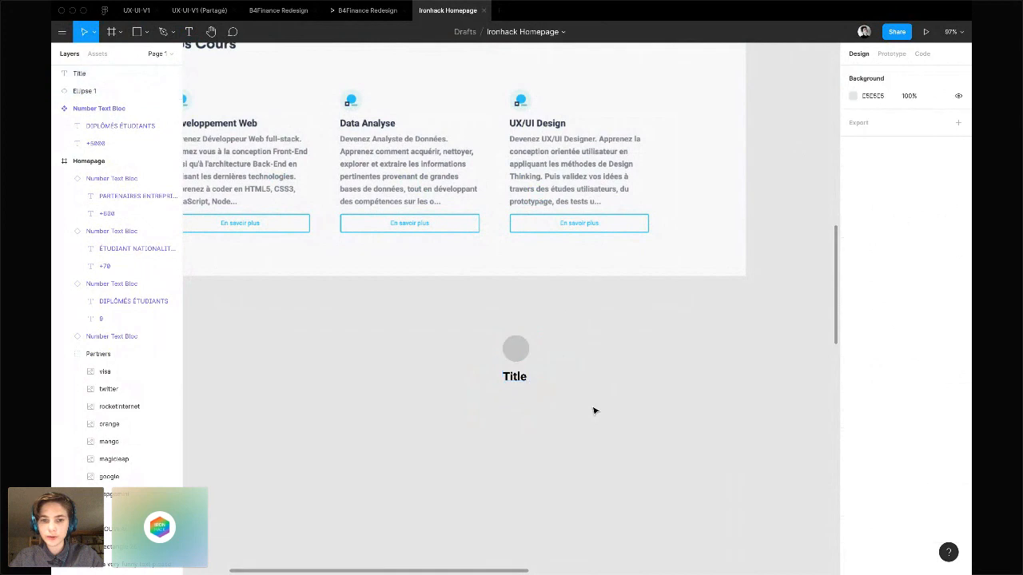
left_click_drag(515, 378, 515, 397)
double_click(514, 398)
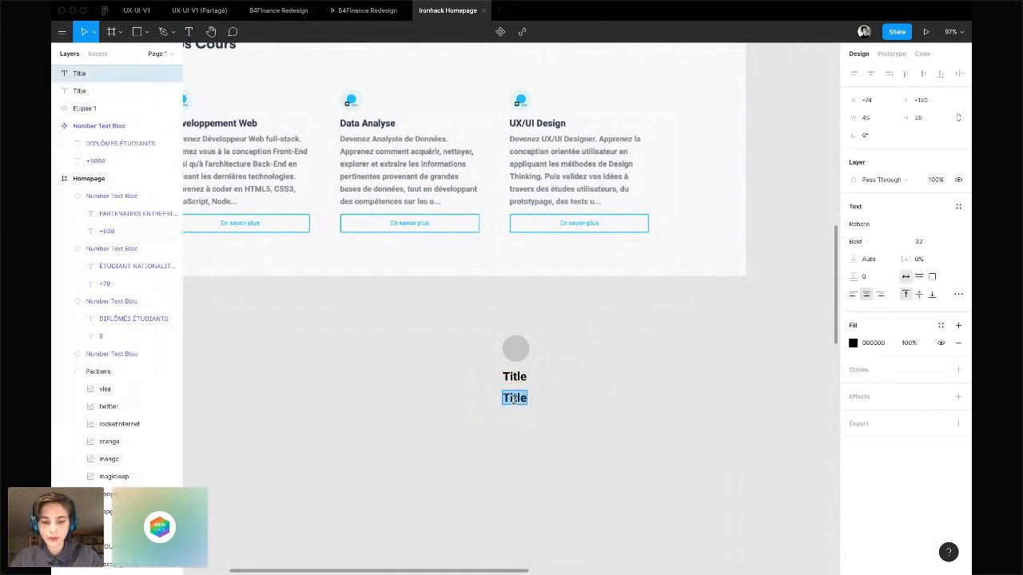
type("Parag")
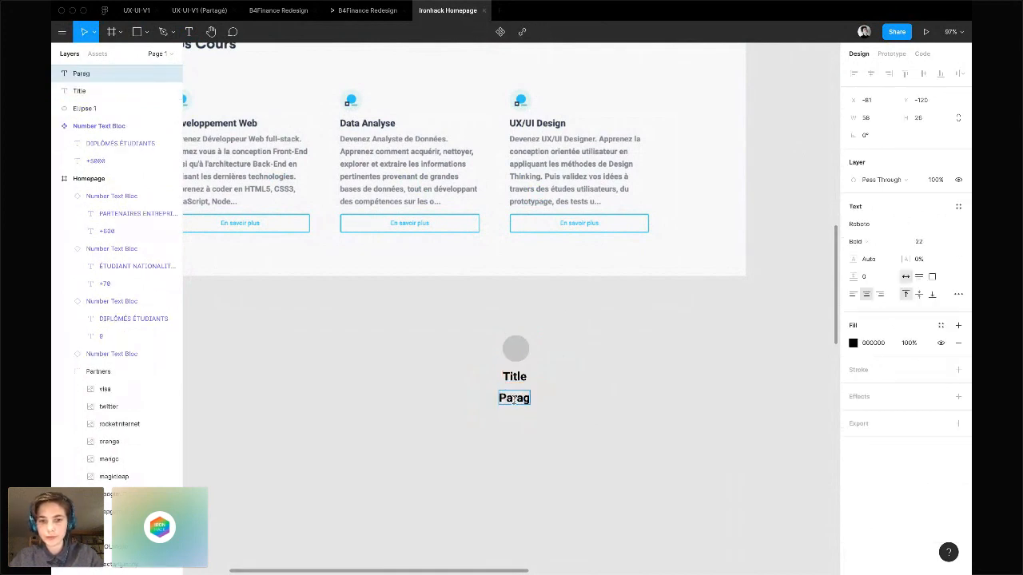
type("r")
type("a")
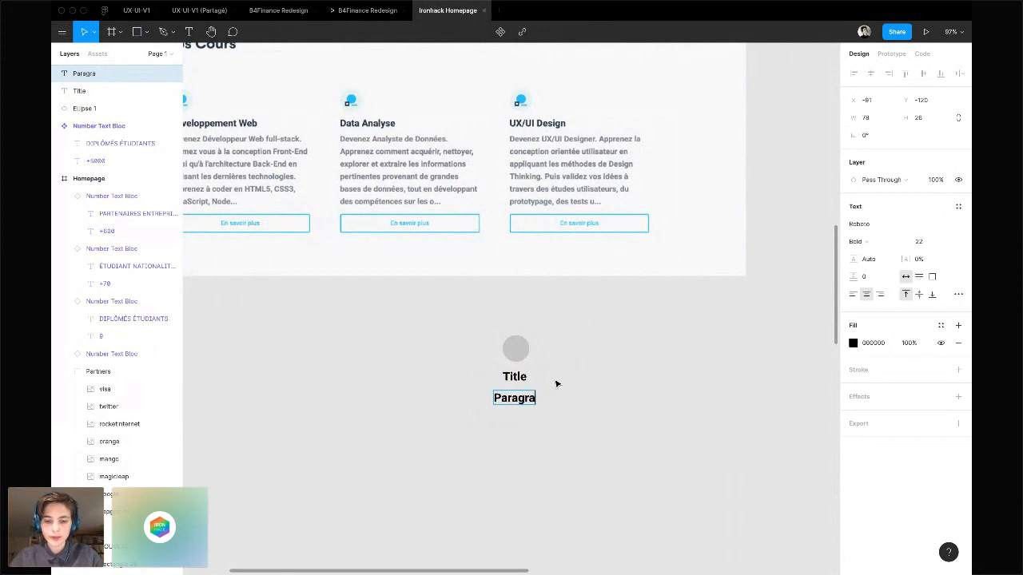
type("phe a")
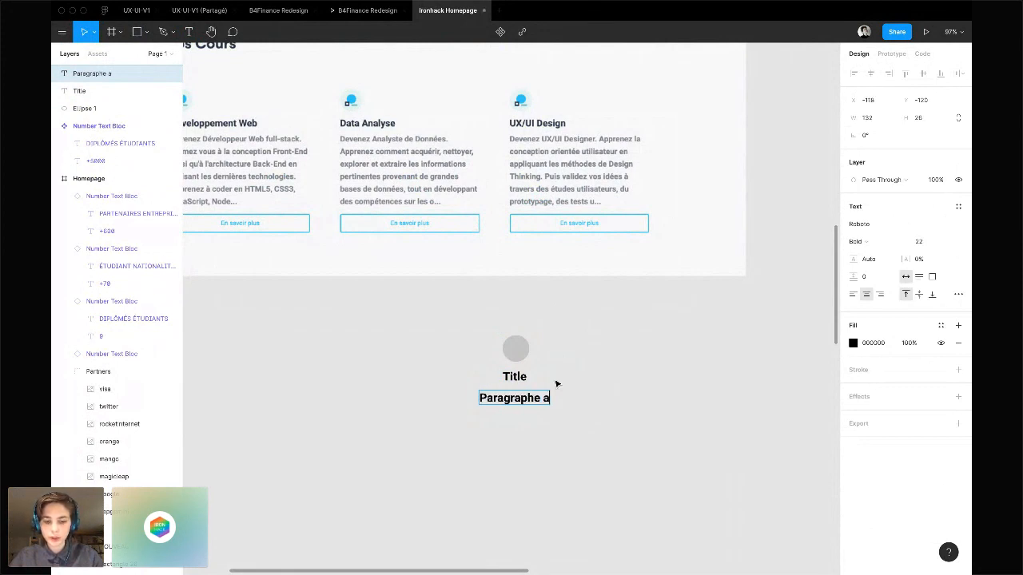
type("vec beaucoup de texte")
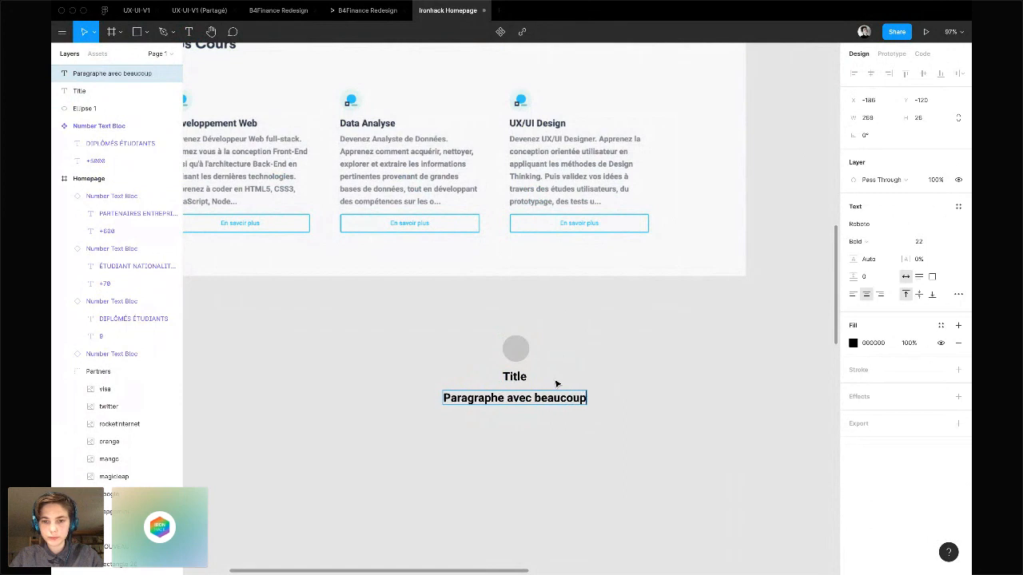
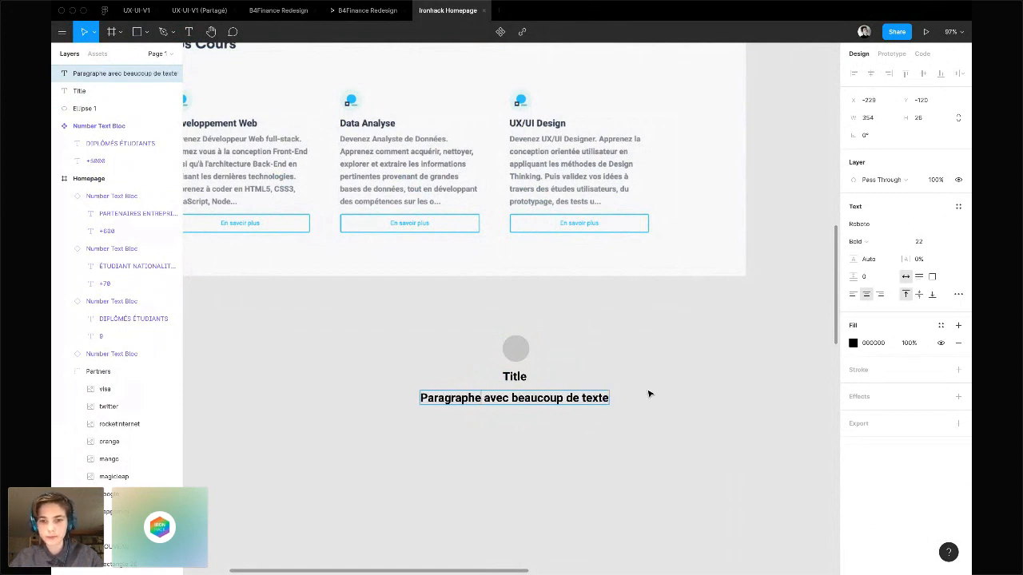
key("Escape")
key("Delete")
Draw a fixed-size text box about 300 × 169 px directly below the title for the paragraph
key("t")
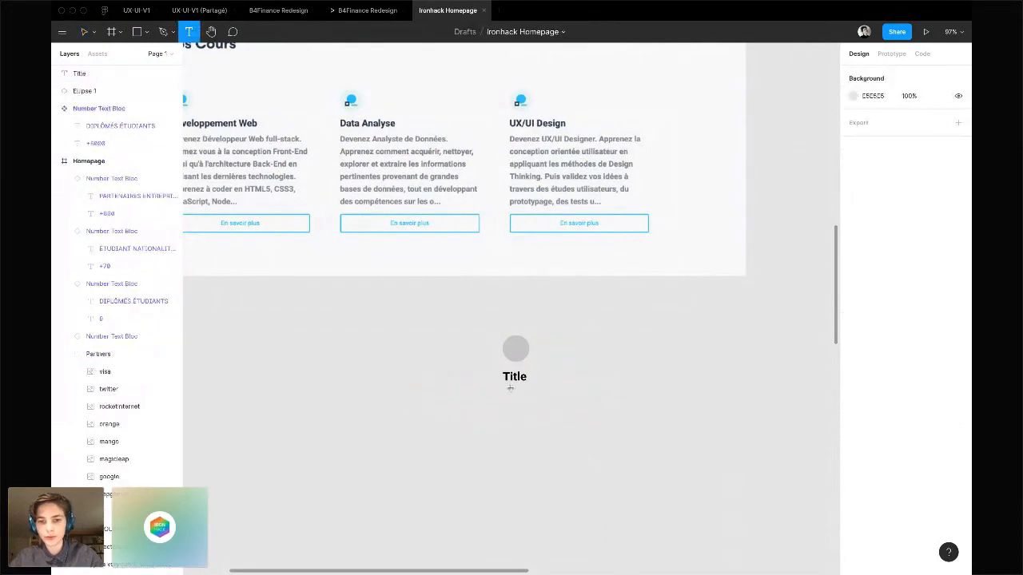
left_click_drag(502, 390, 663, 479)
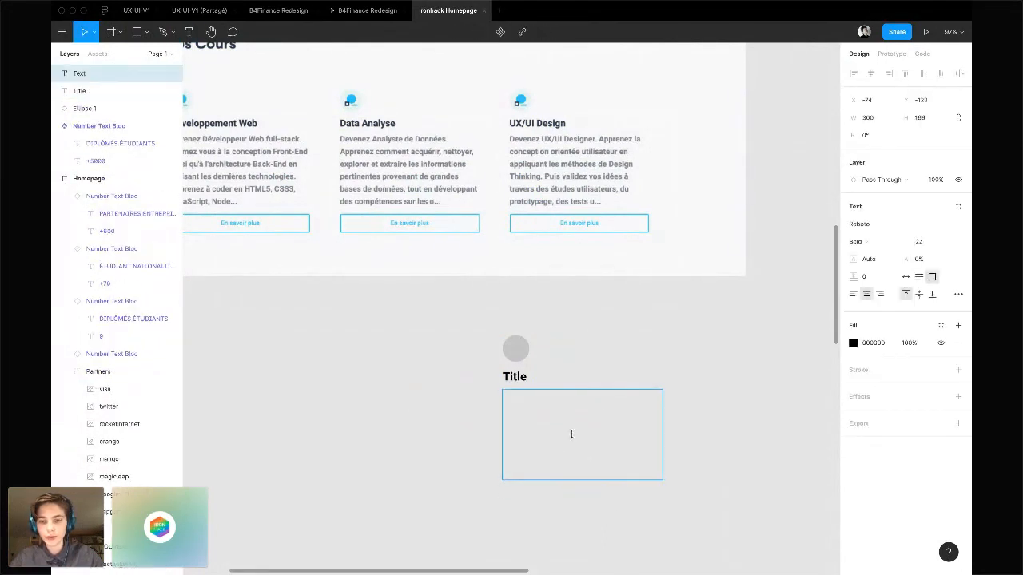
Fill the text box below the title with "Paragraphe avec beaucoup de texte" repeated six times
type("Para")
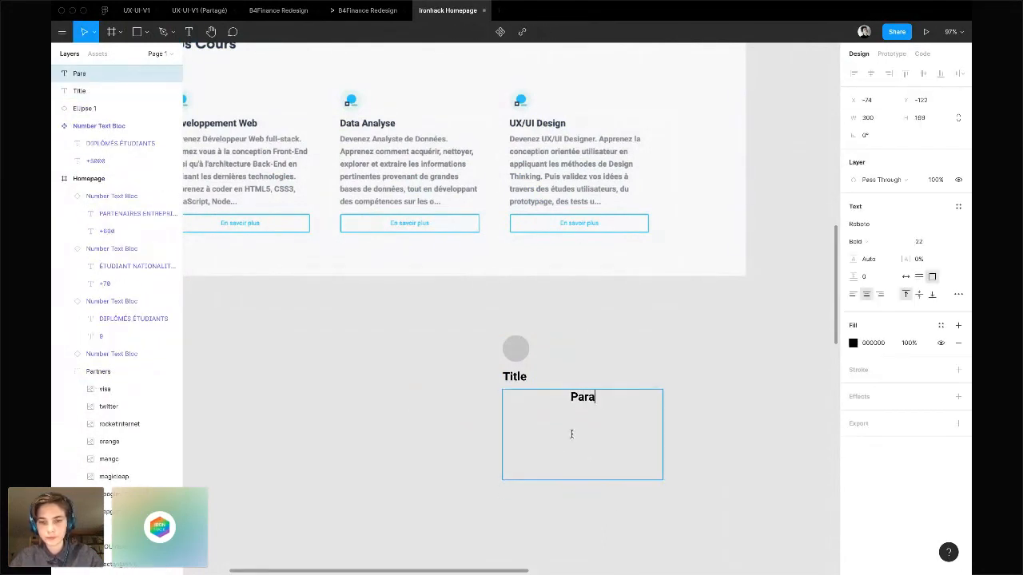
type("graphe")
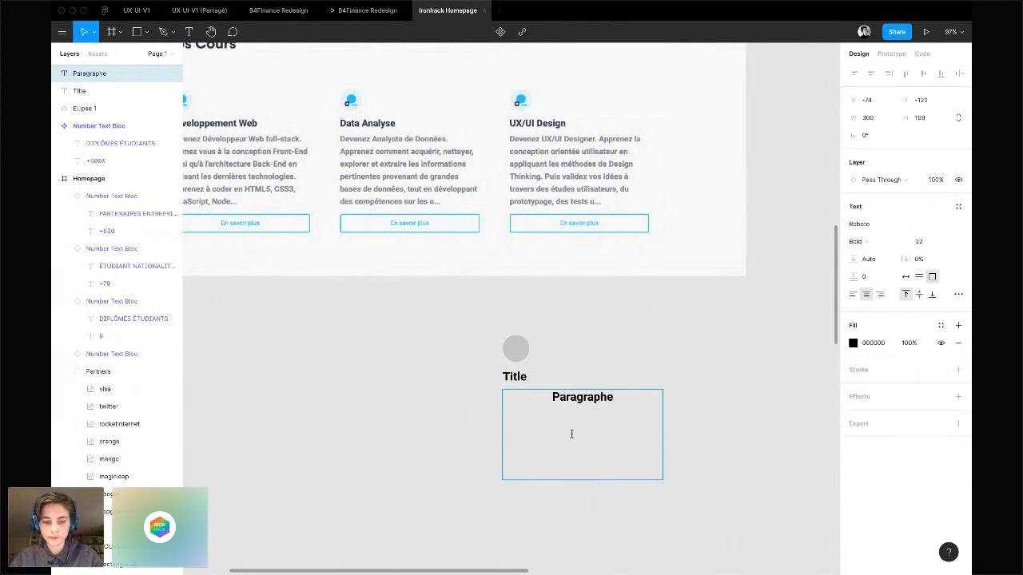
type(" avec beaucoup")
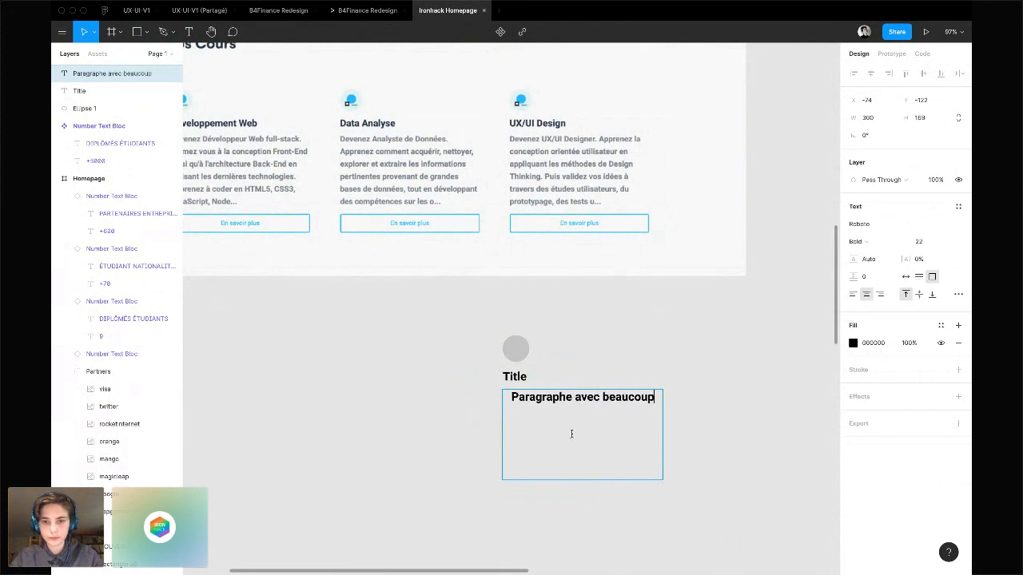
type(" de texte")
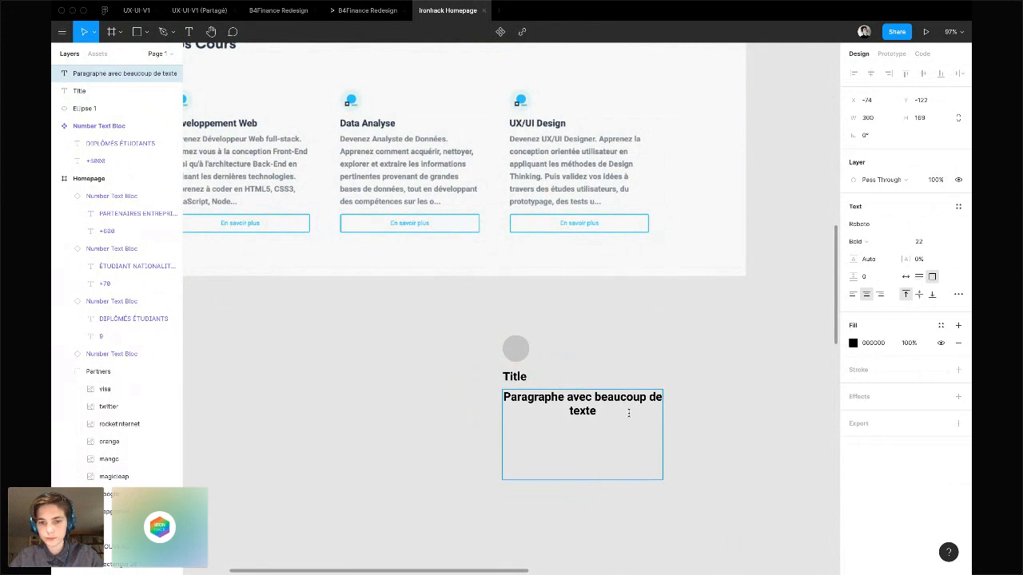
left_click_drag(629, 413, 500, 400)
key("ctrl+c")
left_click(609, 410)
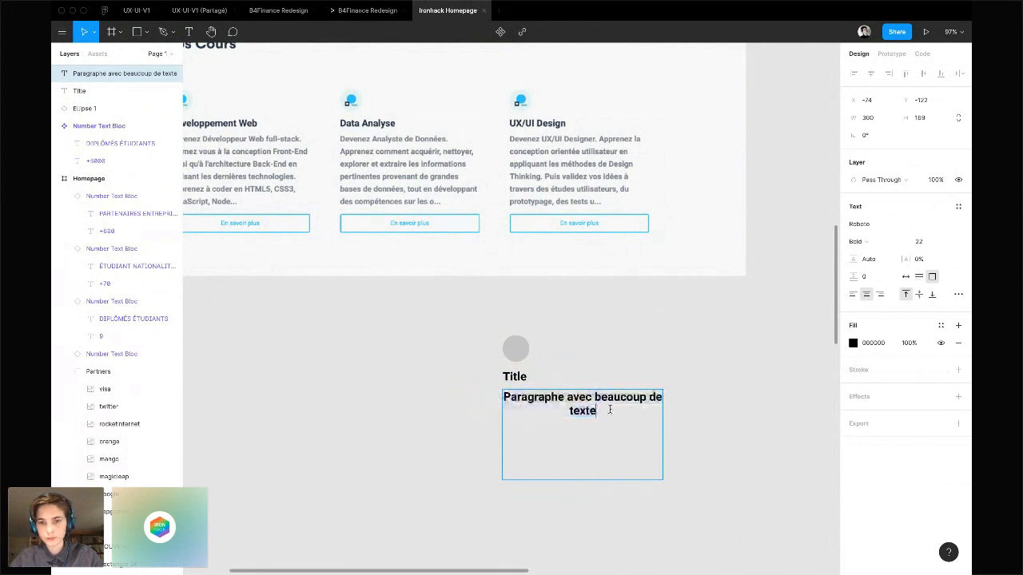
key("ctrl+v")
key("ctrl+v")
key("ctrl+v")
key("ctrl+v")
key("ctrl+v")
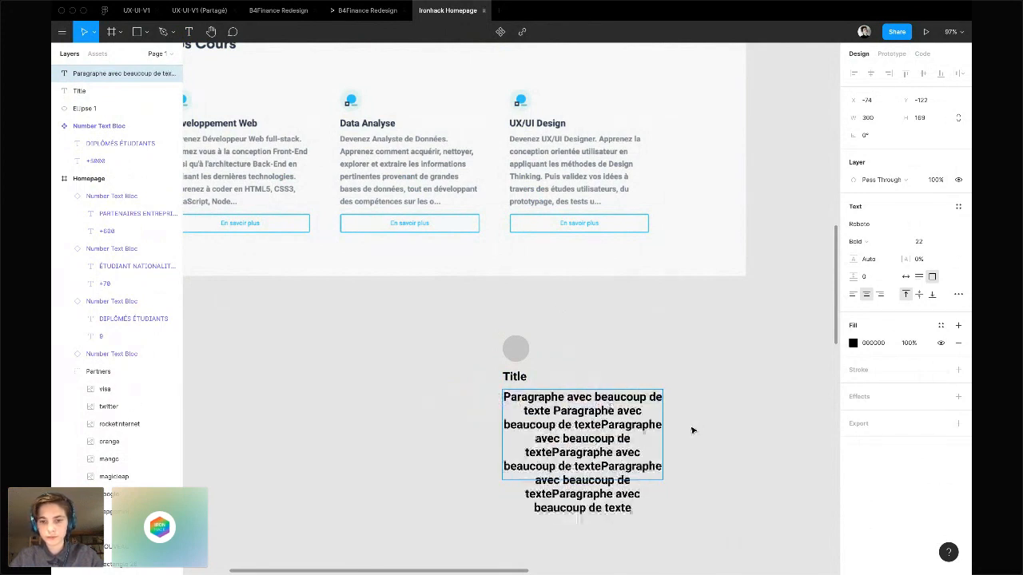
key("Escape")
Set the paragraph's font size to 18 and align its text left
left_click(925, 241)
type("18")
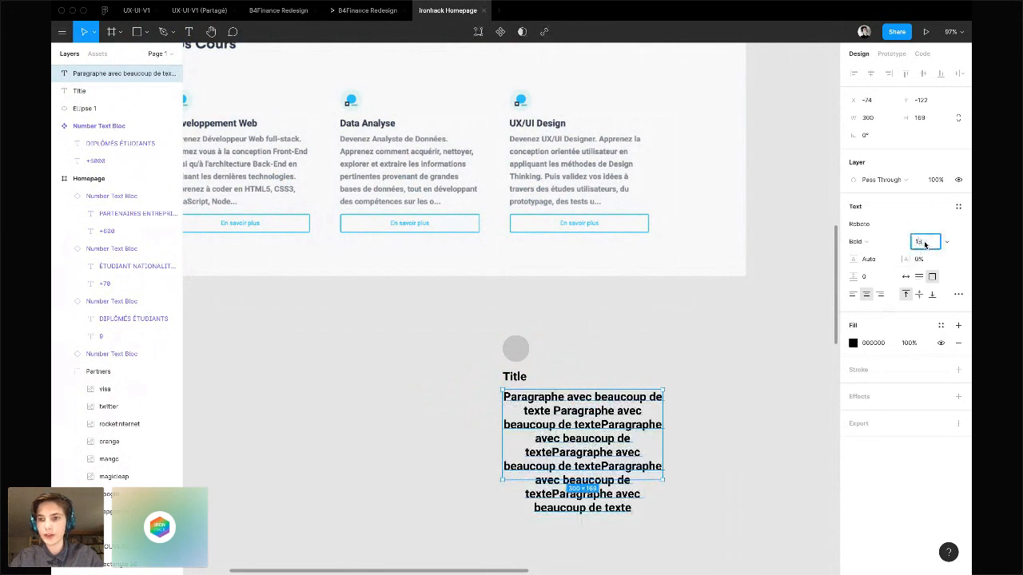
key("Return")
left_click(853, 295)
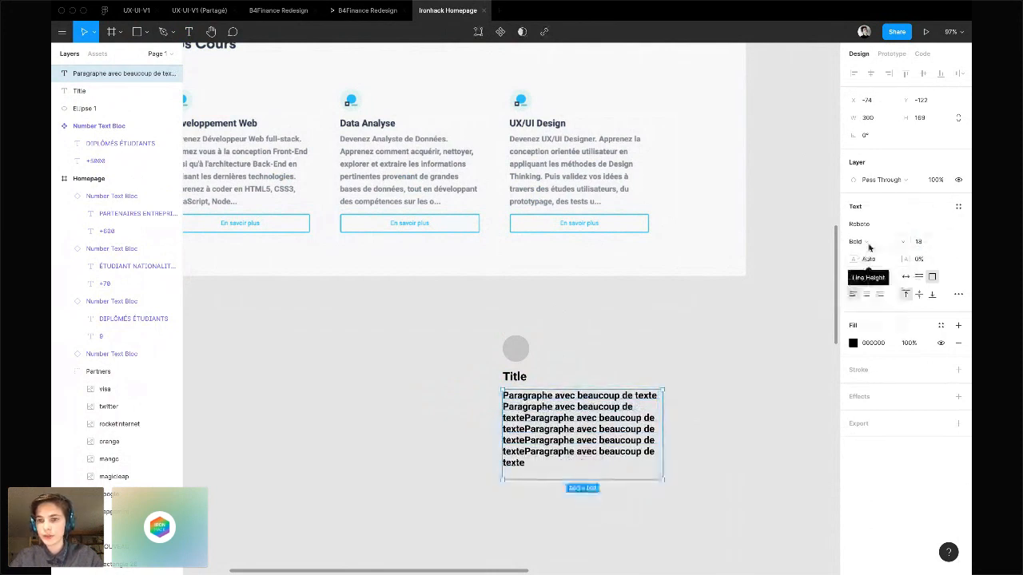
Color the paragraph grey 818181 and set its font size to 16
left_click(852, 343)
left_click(709, 374)
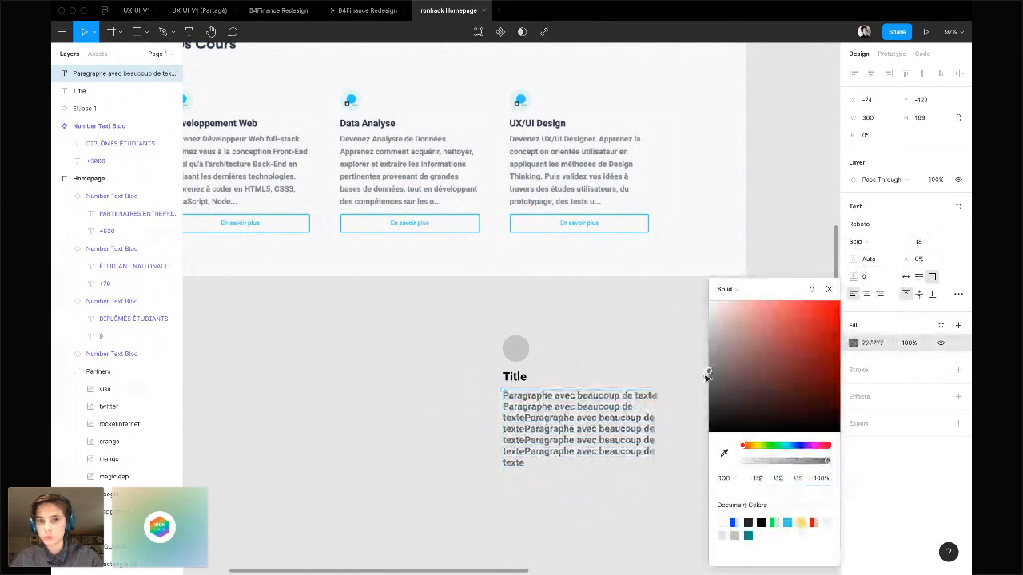
left_click_drag(706, 376, 708, 366)
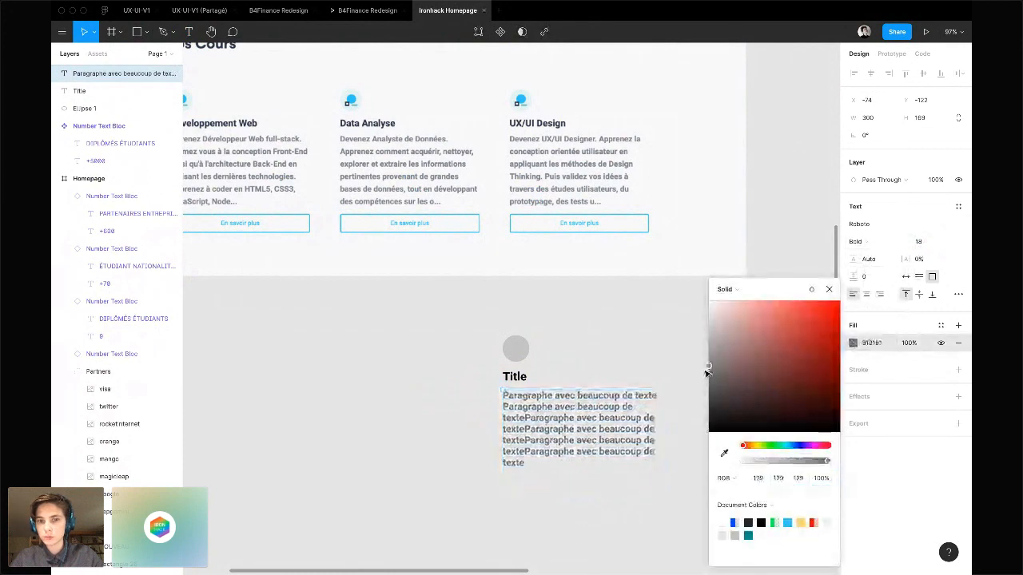
left_click(934, 243)
type("16")
key("Return")
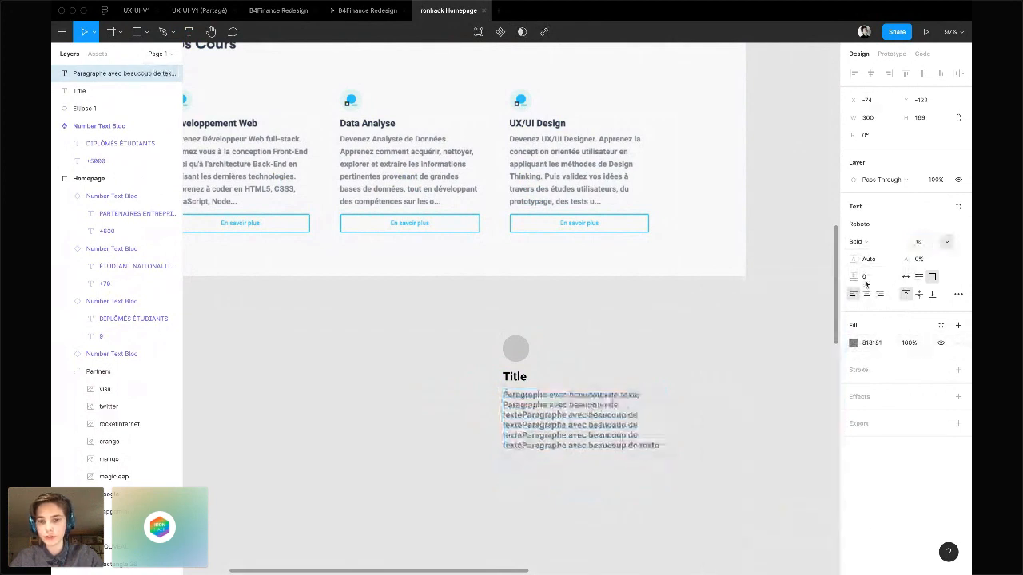
Recolor the "Title" text with the dark colour sampled from the "UX/UI Design" heading
left_click(513, 376)
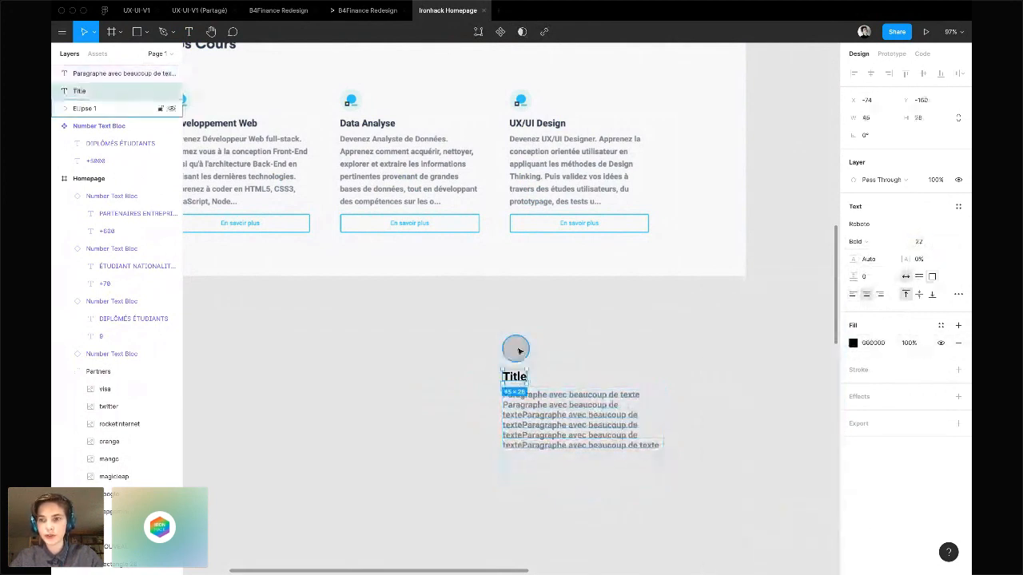
left_click(519, 350)
left_click(518, 376)
left_click(854, 343)
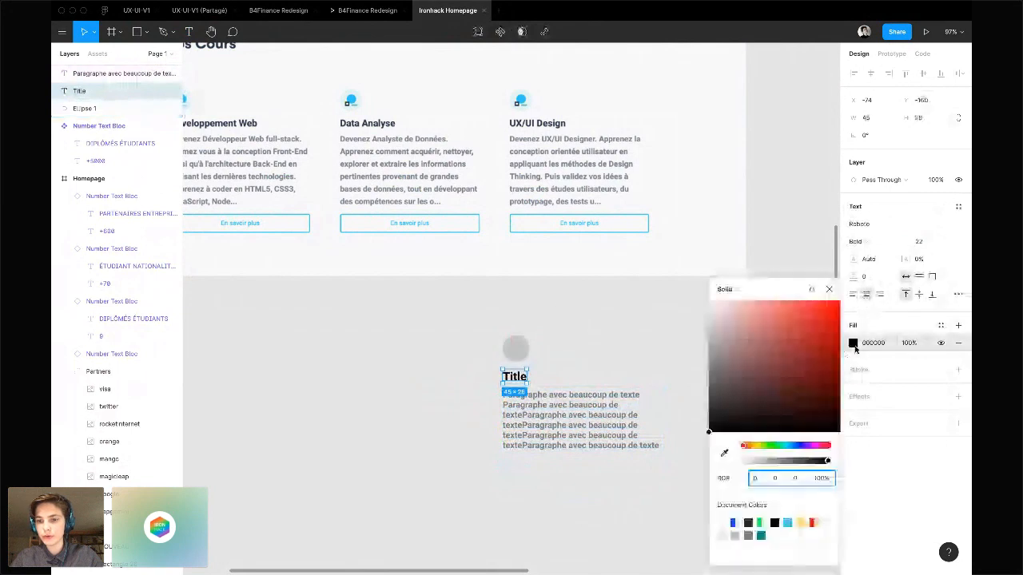
left_click(724, 453)
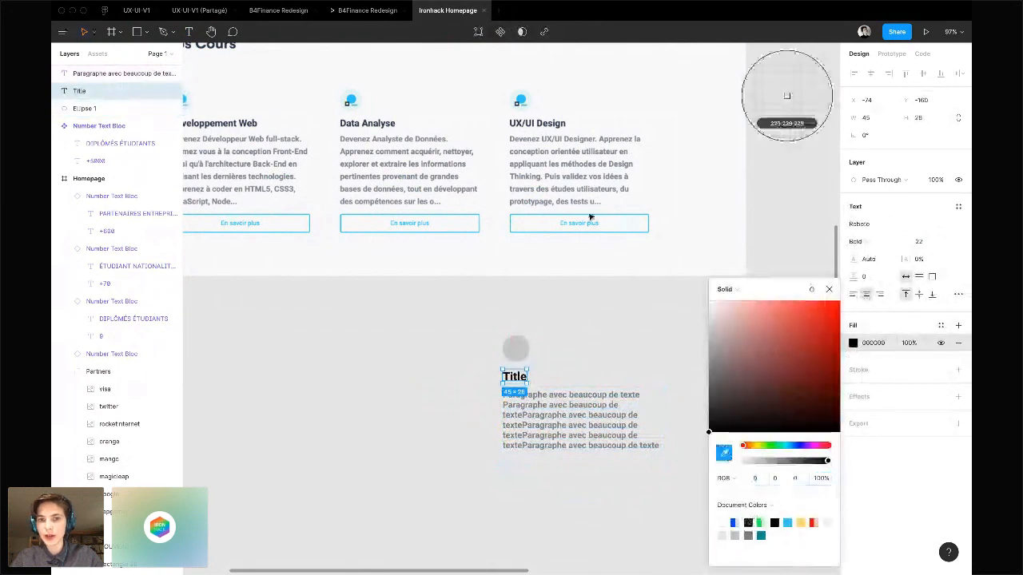
left_click(562, 120)
left_click(674, 338)
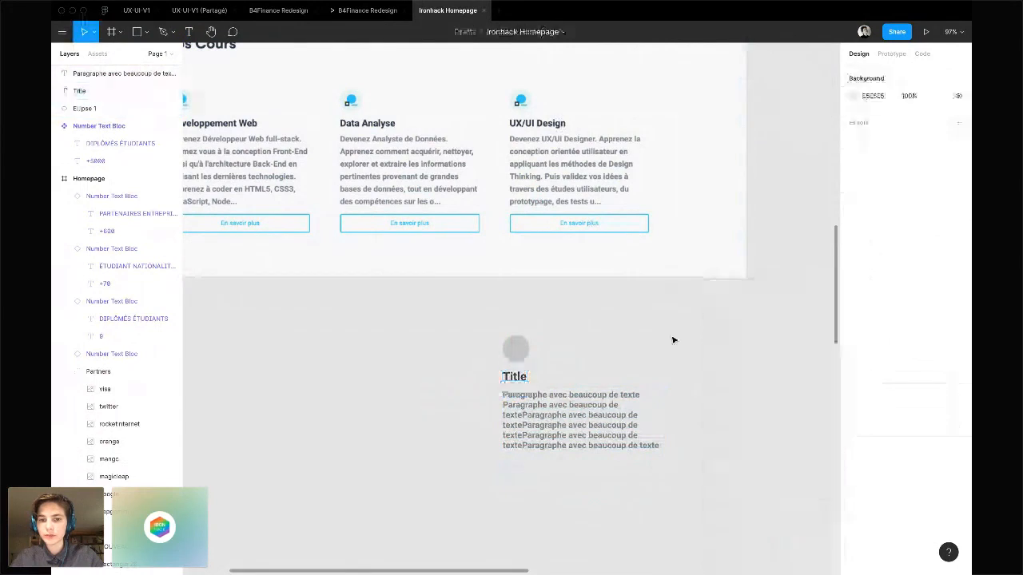
Fill the circle above the title with the document's light blue 2DC5FA
left_click(516, 347)
left_click(853, 224)
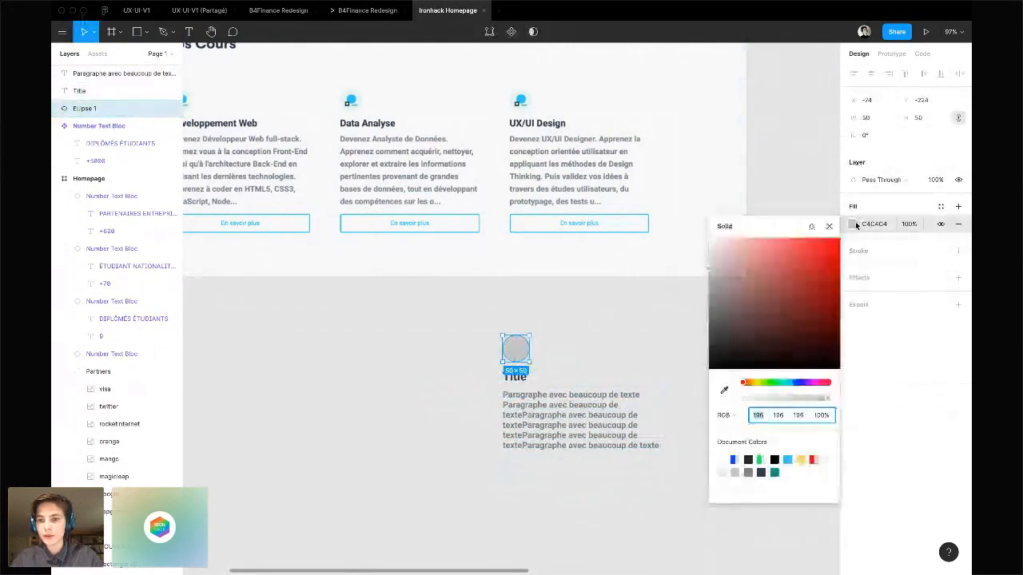
left_click(789, 460)
left_click(605, 360)
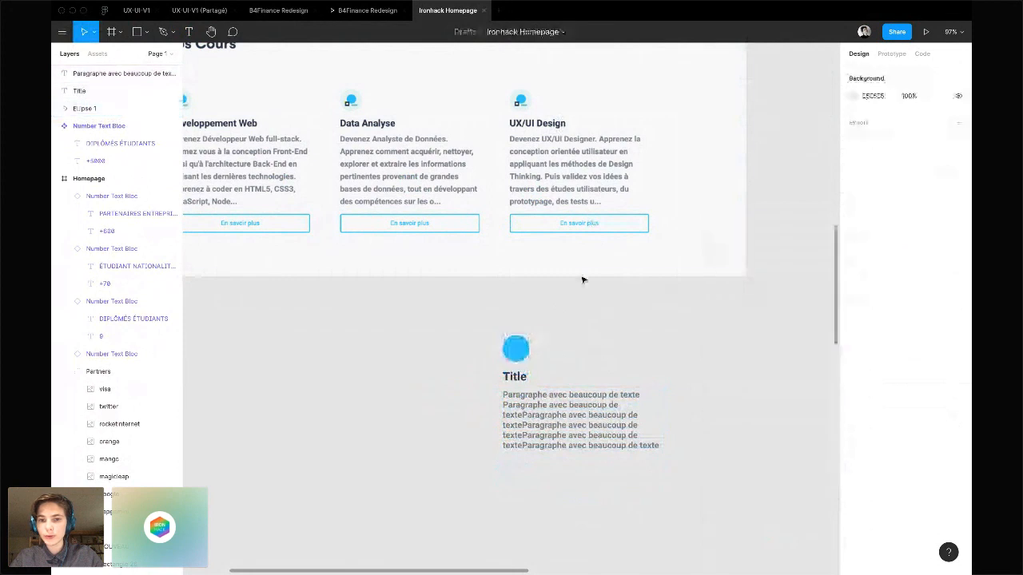
Draw a 300 × 52 rectangle just below the paragraph and give it a corner radius of 8
scroll(519, 429, "down", 2)
scroll(519, 430, "up", 3)
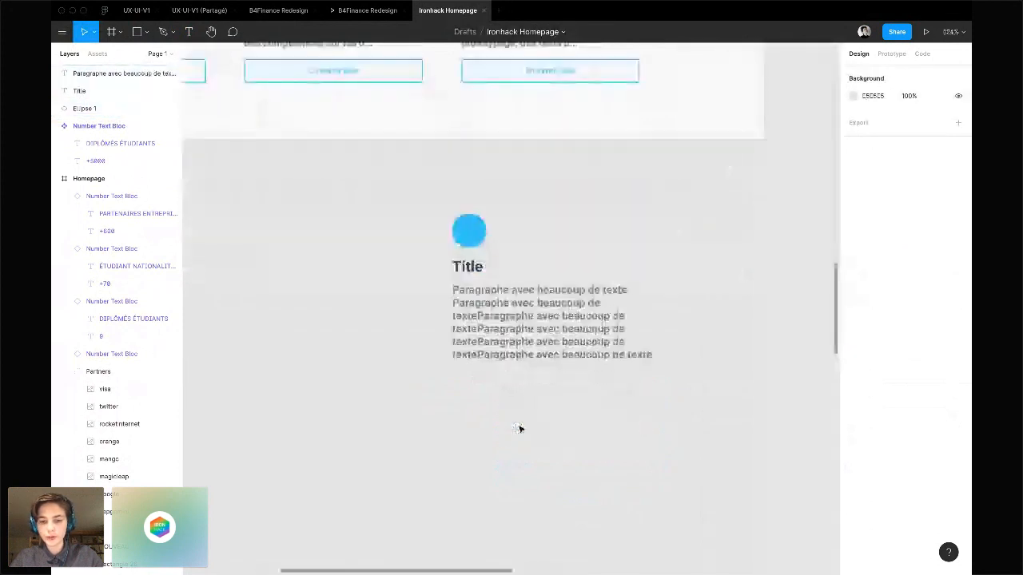
key("r")
left_click_drag(453, 370, 657, 406)
left_click(928, 137)
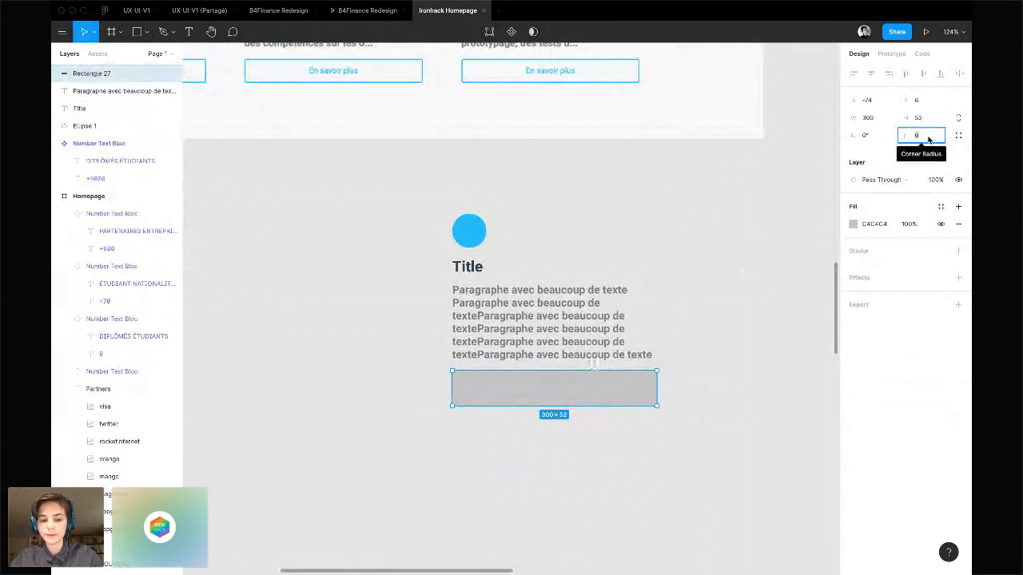
type("8")
key("Return")
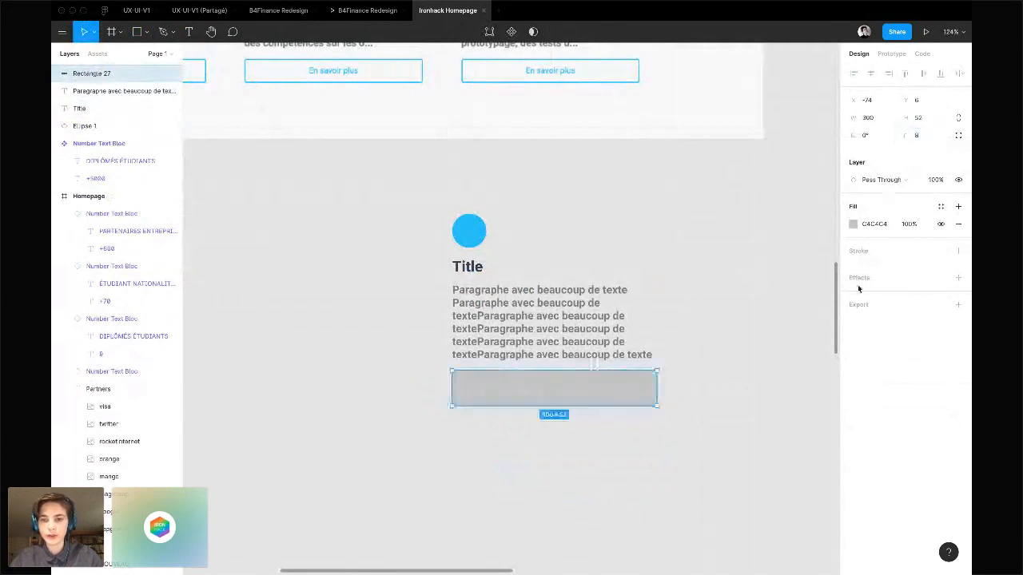
Add a light blue 2DC5FA stroke to the rectangle and remove its fill
left_click(959, 252)
left_click(854, 269)
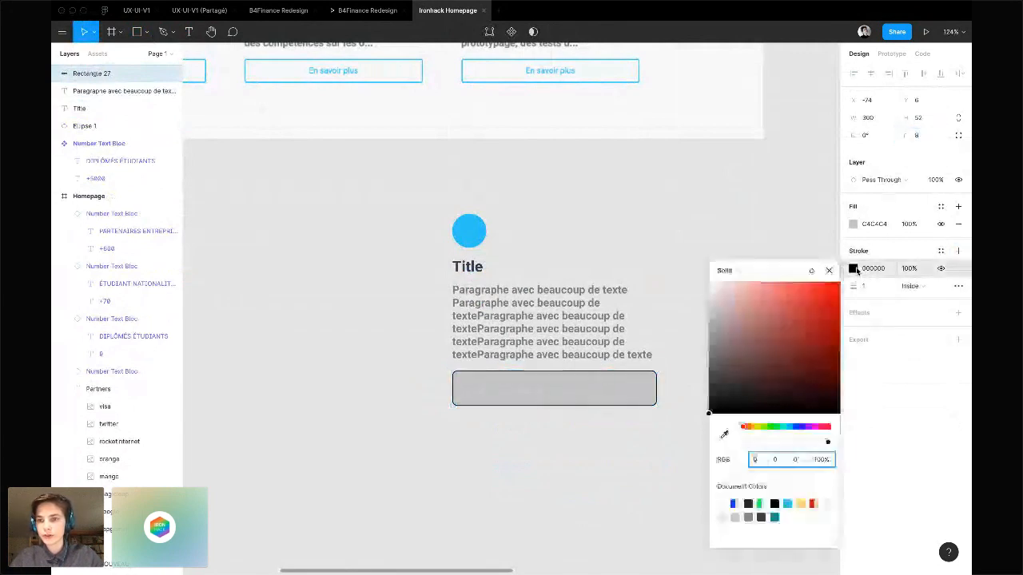
left_click(754, 459)
left_click(787, 503)
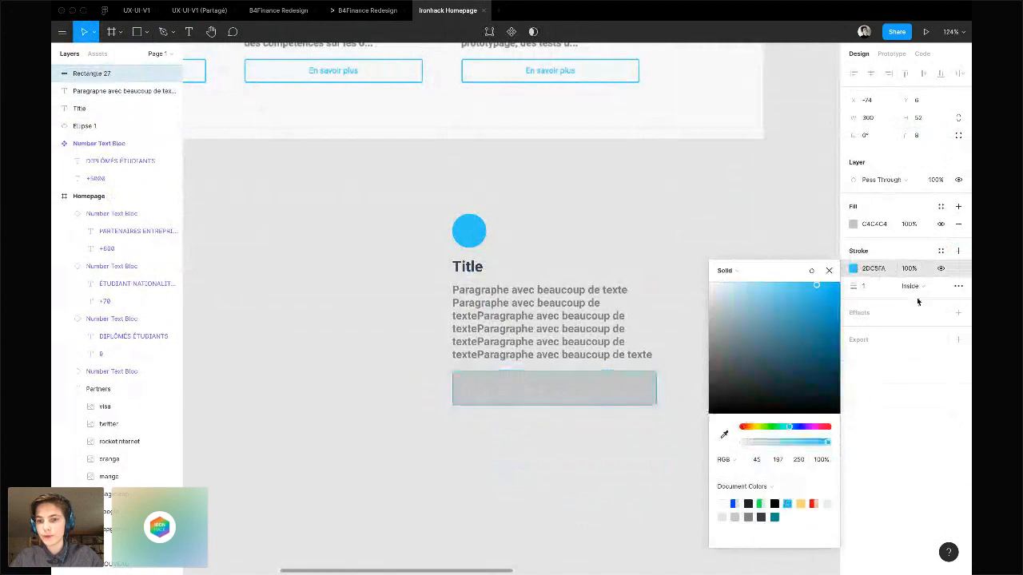
left_click(958, 224)
left_click(571, 429)
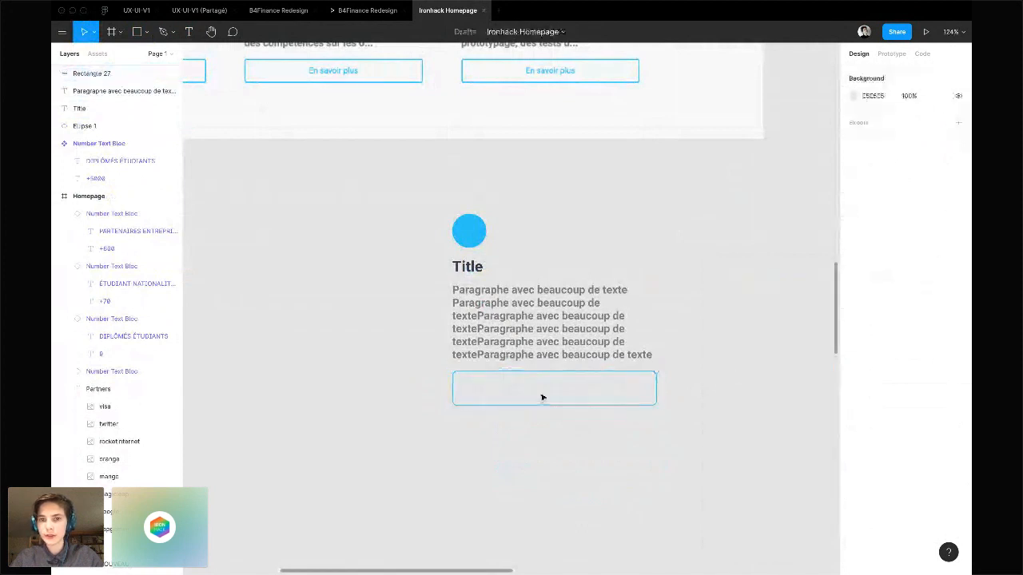
Shorten the paragraph's text box to about 117 high so it ends above the outlined rectangle
key("t")
left_click(520, 390)
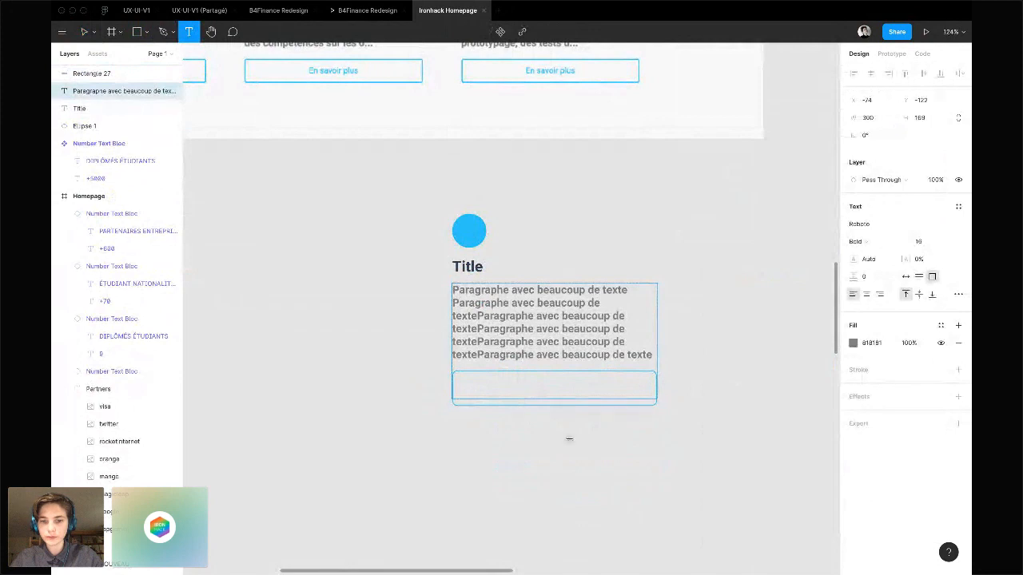
key("Escape")
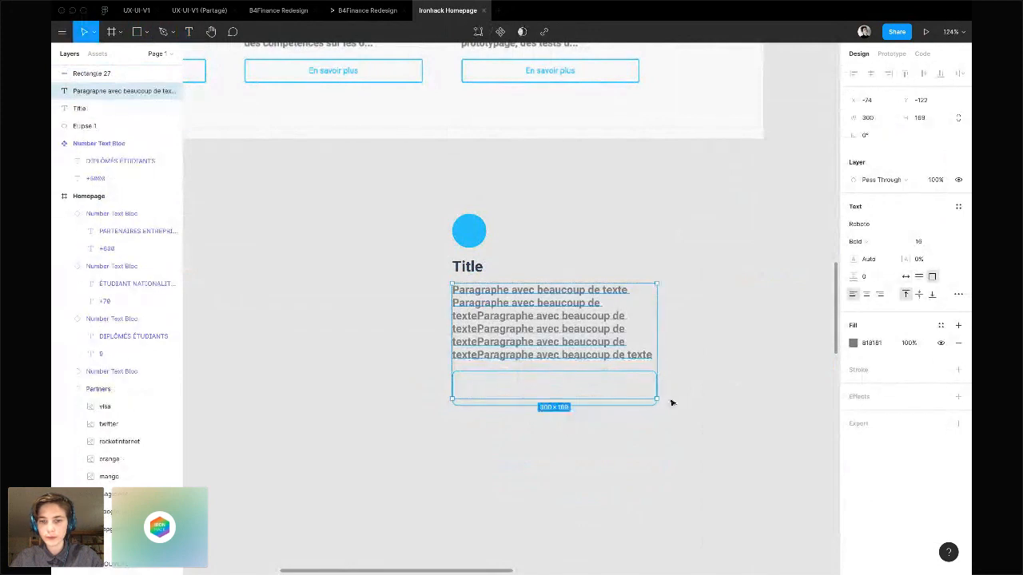
left_click_drag(656, 402, 656, 373)
Add the text "En savoir +" inside the outlined rectangle
key("t")
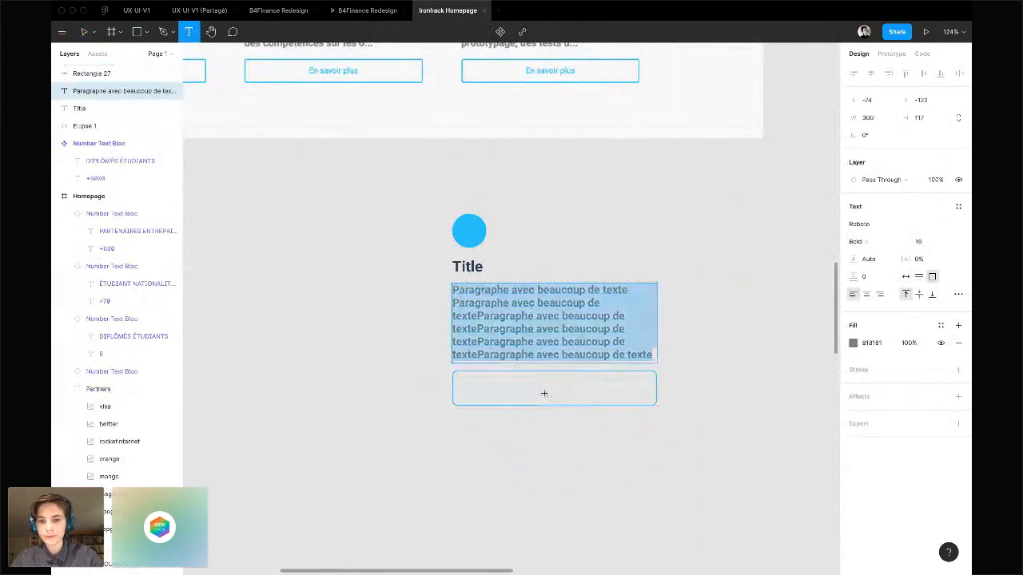
left_click(537, 391)
type("E")
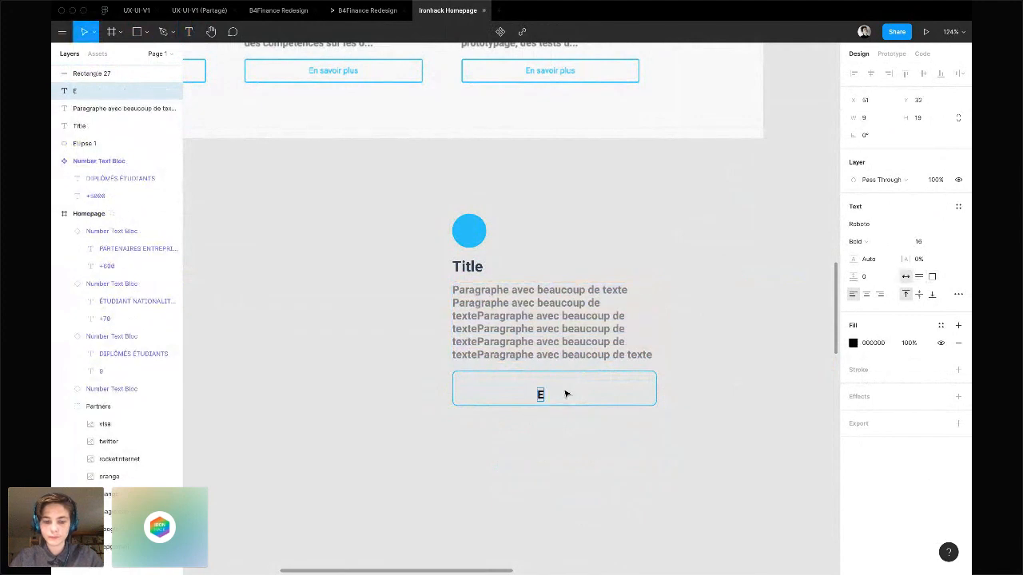
type("n savoir")
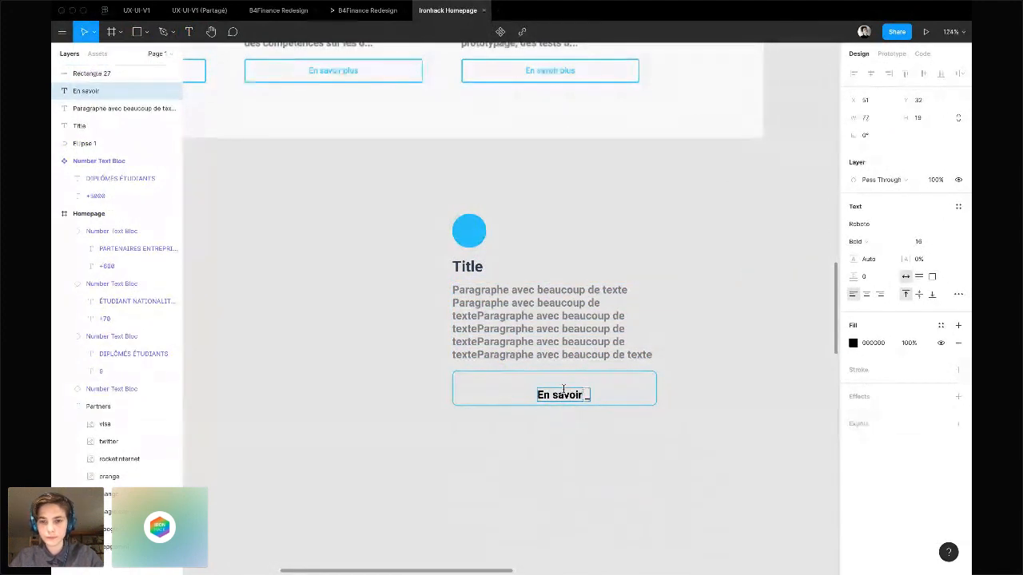
type(" +")
key("Escape")
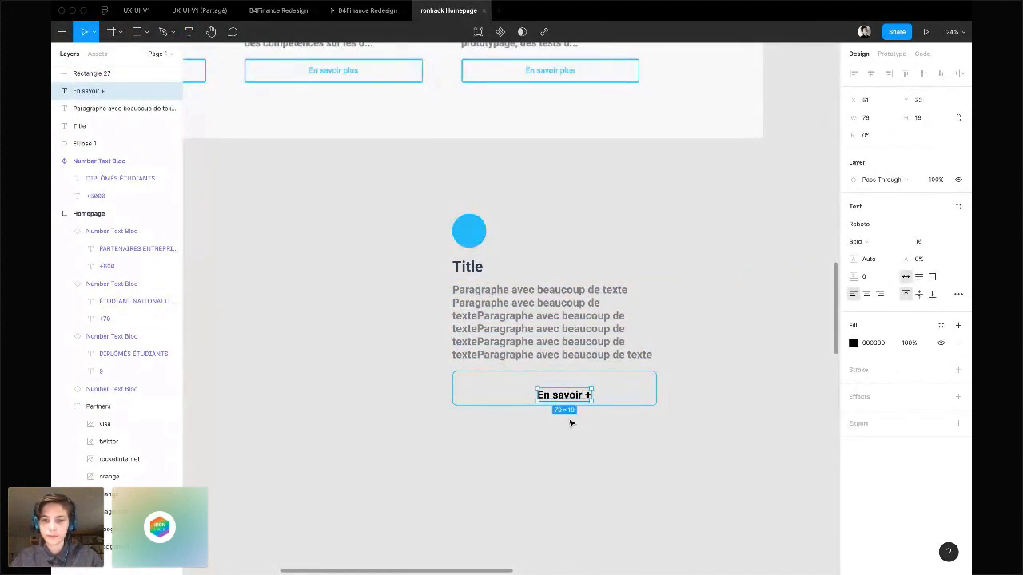
Center the "En savoir +" label within the rectangle and color it light blue 2DC5FA
left_click_drag(568, 400, 559, 396)
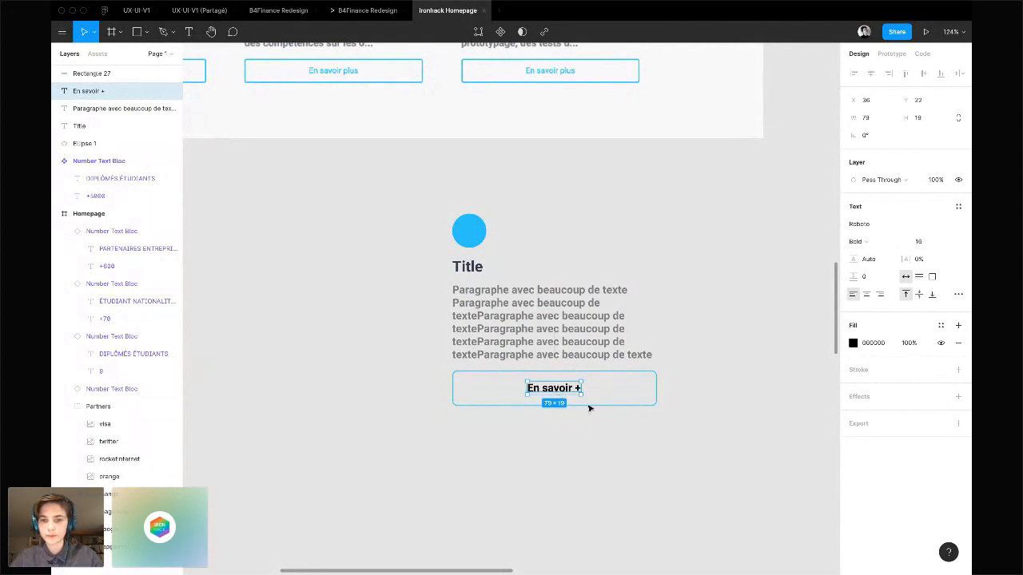
left_click(852, 343)
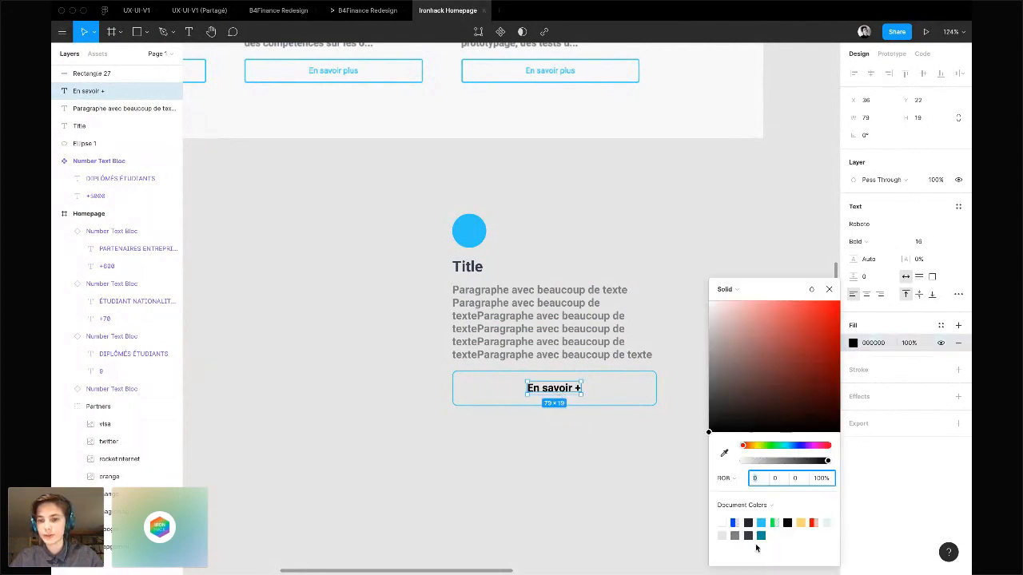
left_click(765, 521)
left_click(690, 436)
Group the "En savoir +" label with its rectangle and name the group "Button"
left_click_drag(687, 434, 490, 374)
key("ctrl+g")
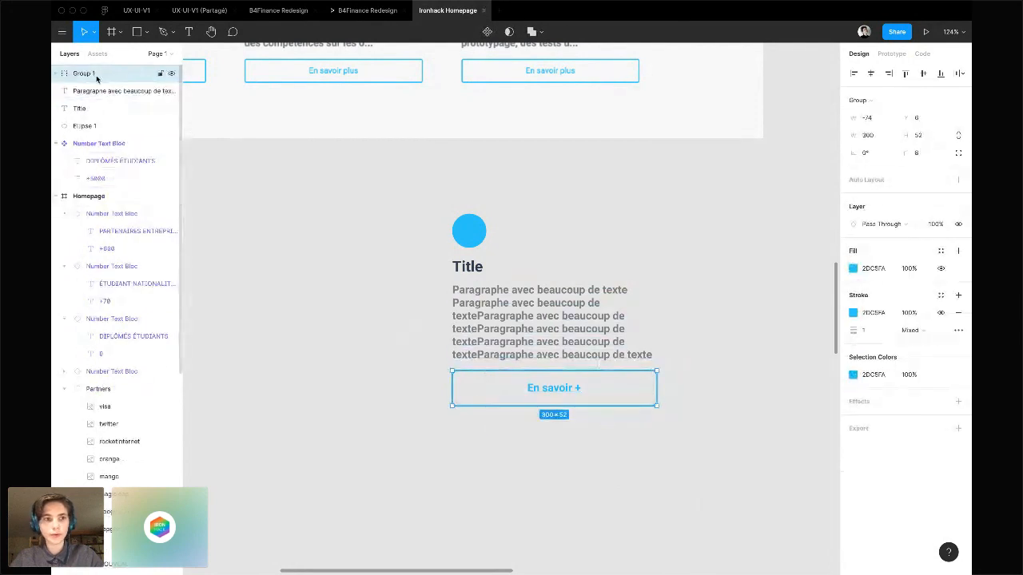
double_click(84, 73)
type("Butt")
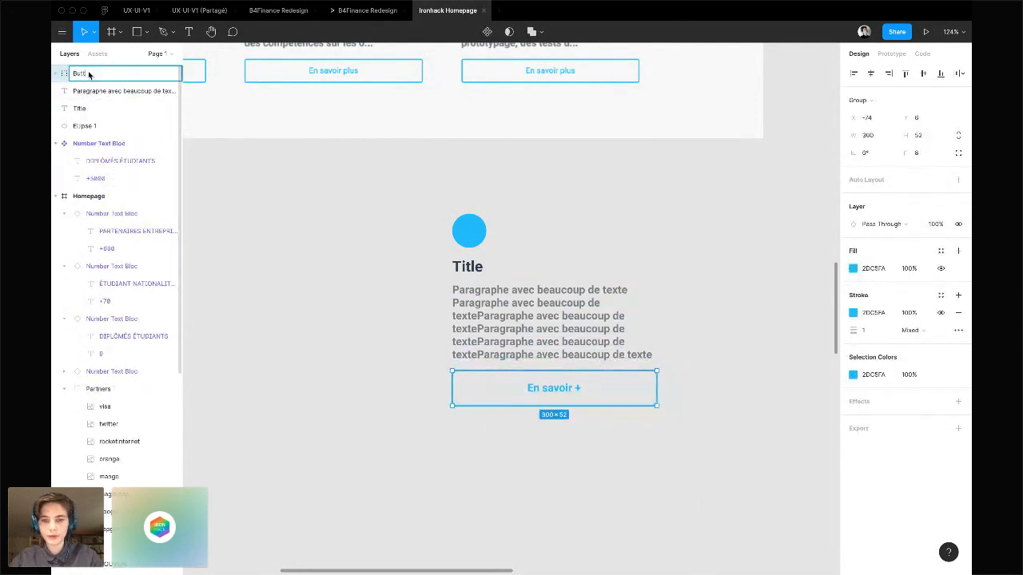
type("on")
left_click(272, 269)
Turn the circle, title, paragraph and button together into one component
left_click_drag(397, 206, 660, 452)
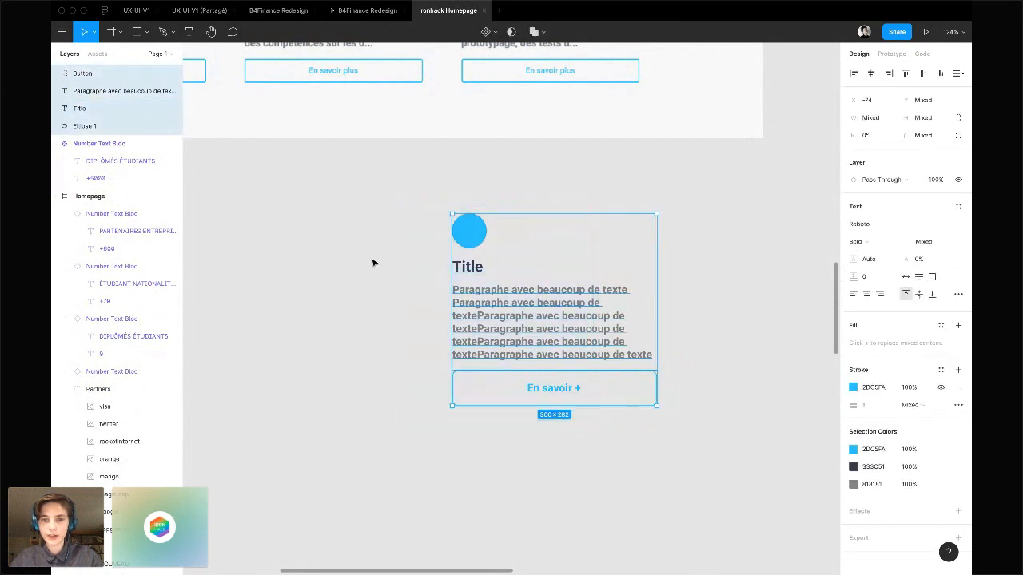
left_click(485, 31)
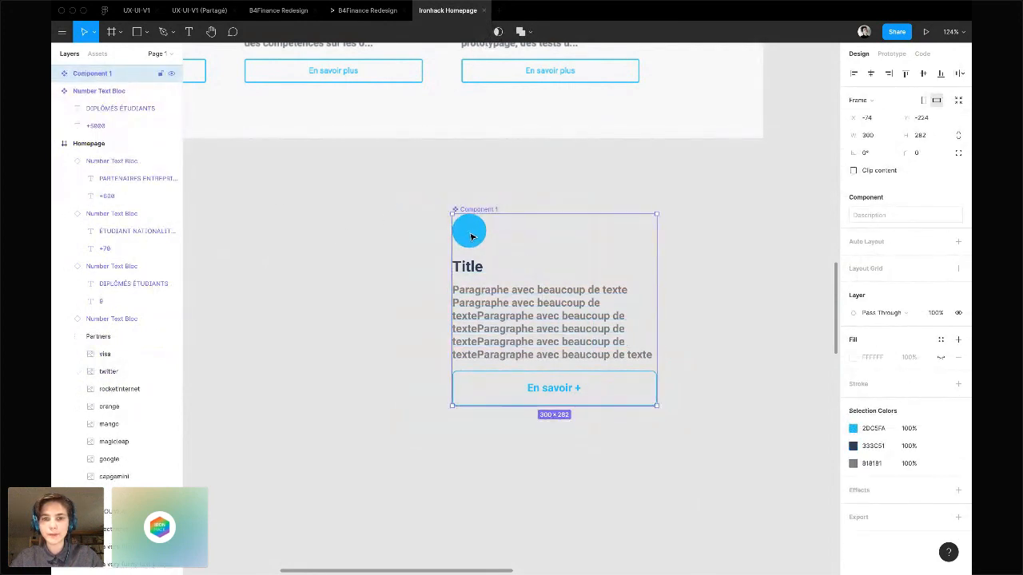
Rename the new card component as "Courses"
double_click(95, 74)
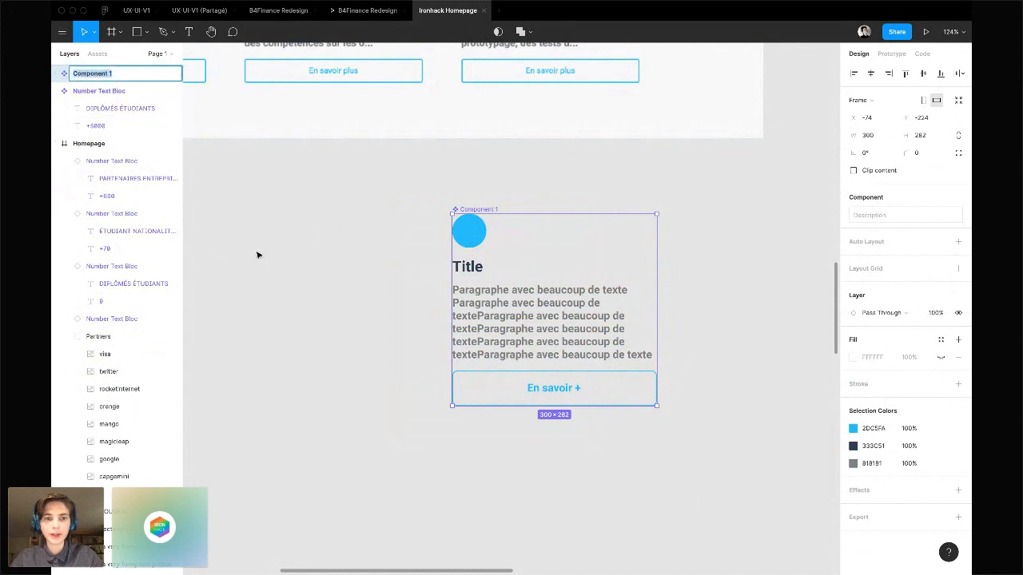
scroll(257, 255, "up", 3)
scroll(257, 255, "down", 4)
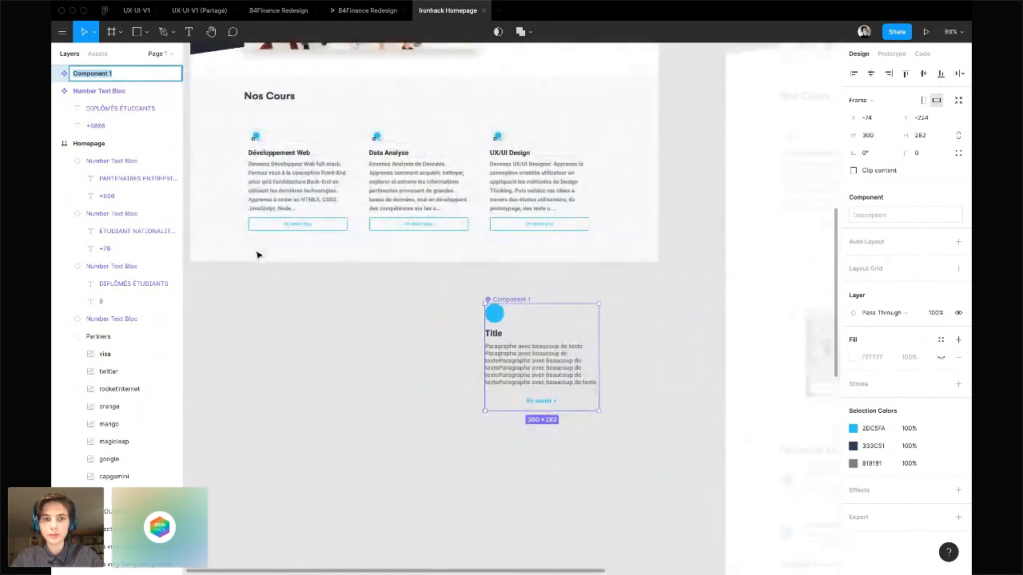
type("Courses")
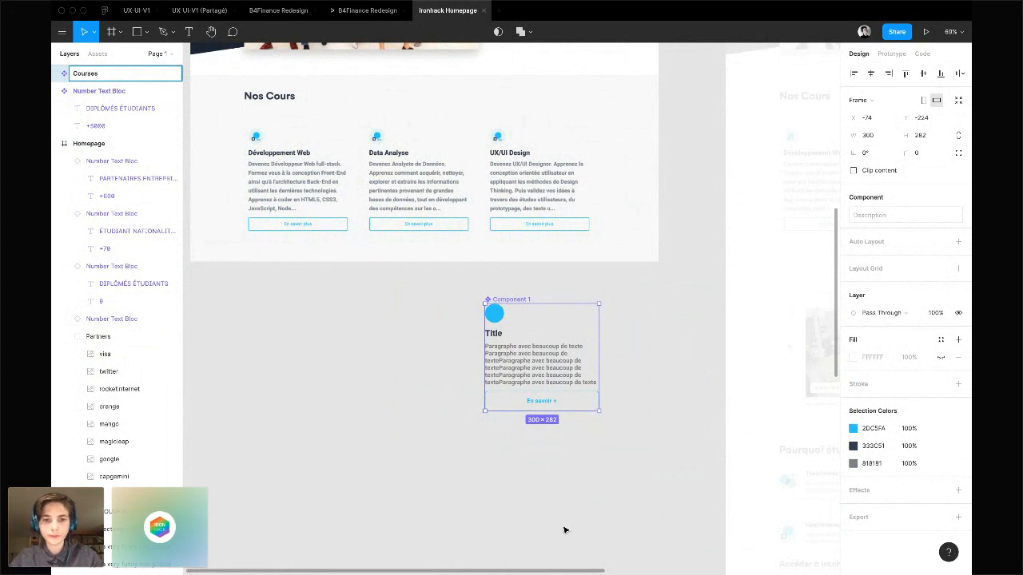
left_click(541, 489)
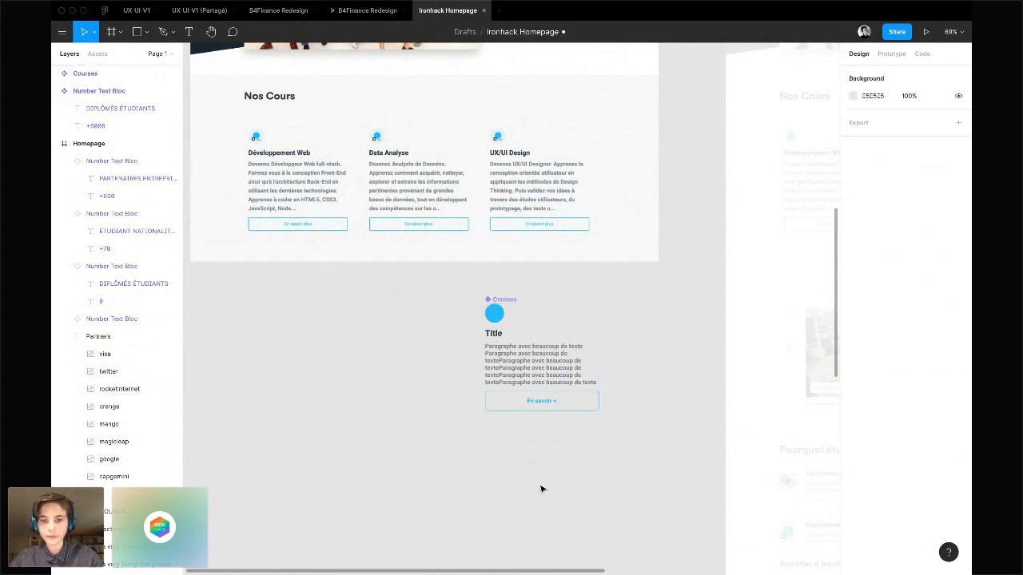
Place three instances of the Courses component side by side in the "Nos Cours" section of the Homepage frame
scroll(541, 489, "down", 5)
scroll(542, 489, "right", 1)
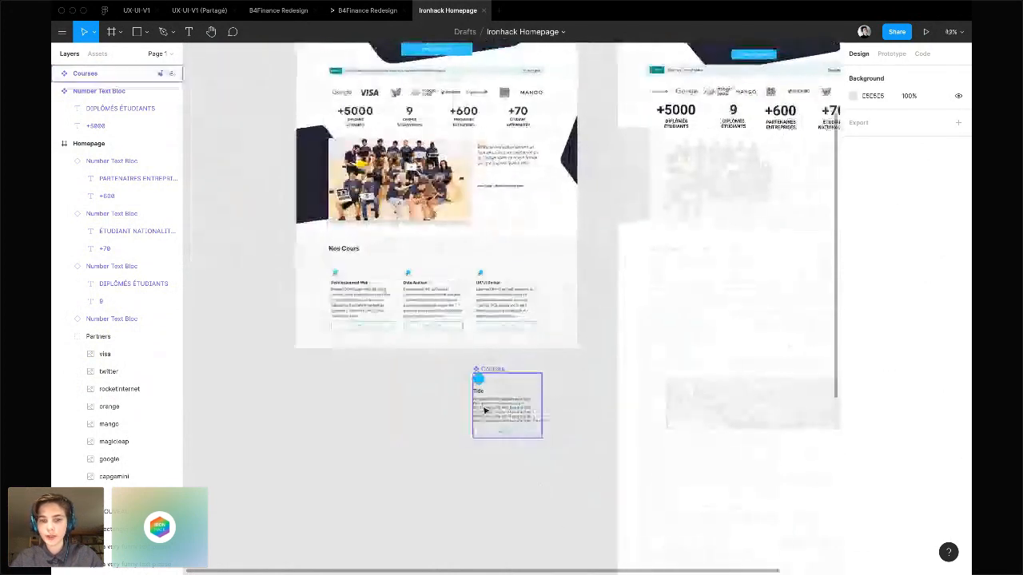
left_click_drag(485, 410, 793, 295)
scroll(723, 298, "right", 1)
scroll(723, 298, "down", 1)
scroll(793, 295, "up", 5)
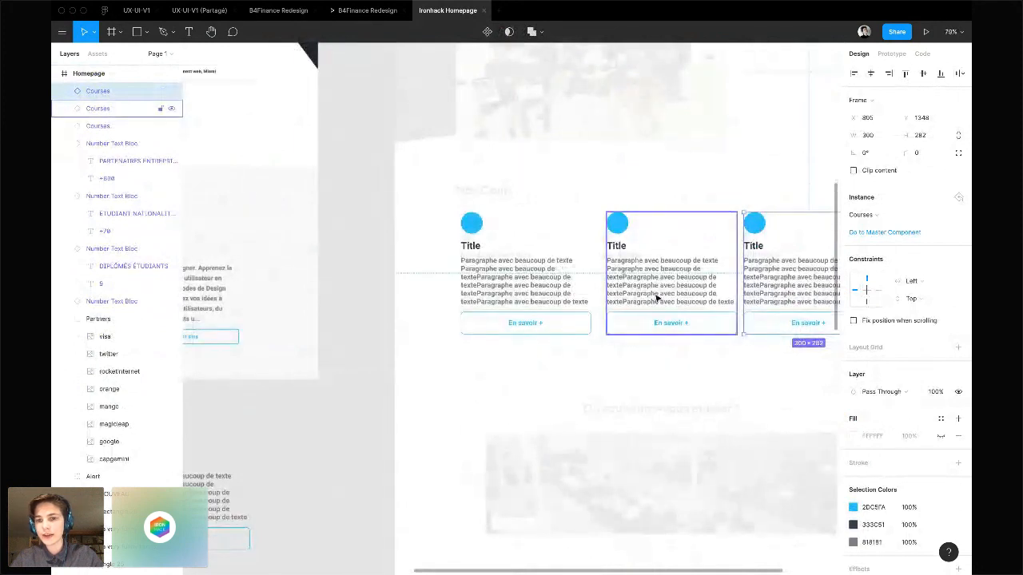
Set the font size of the paragraph in the Courses master component to 14
scroll(656, 296, "down", 6)
left_click(468, 366)
double_click(469, 365)
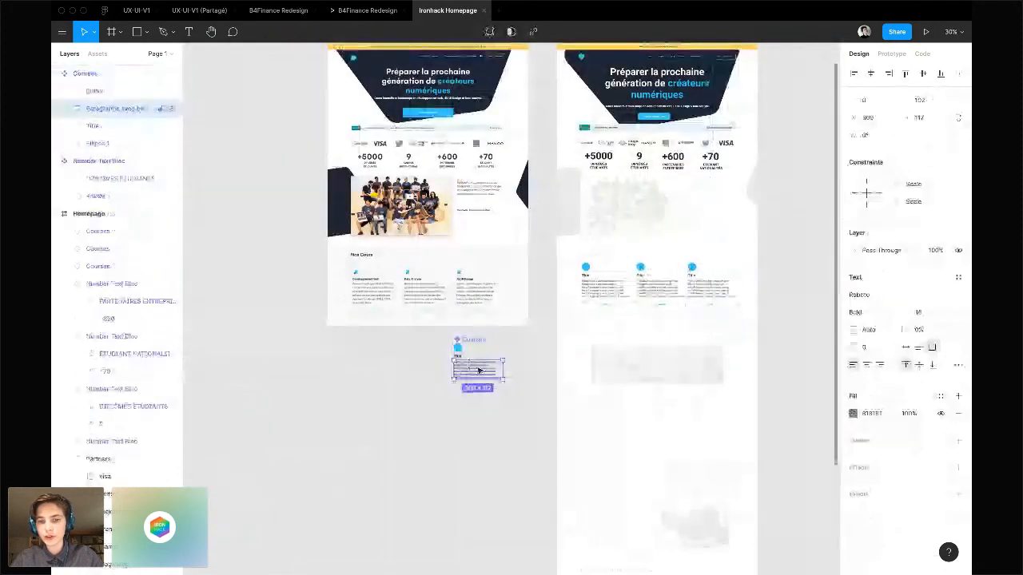
scroll(480, 367, "up", 5)
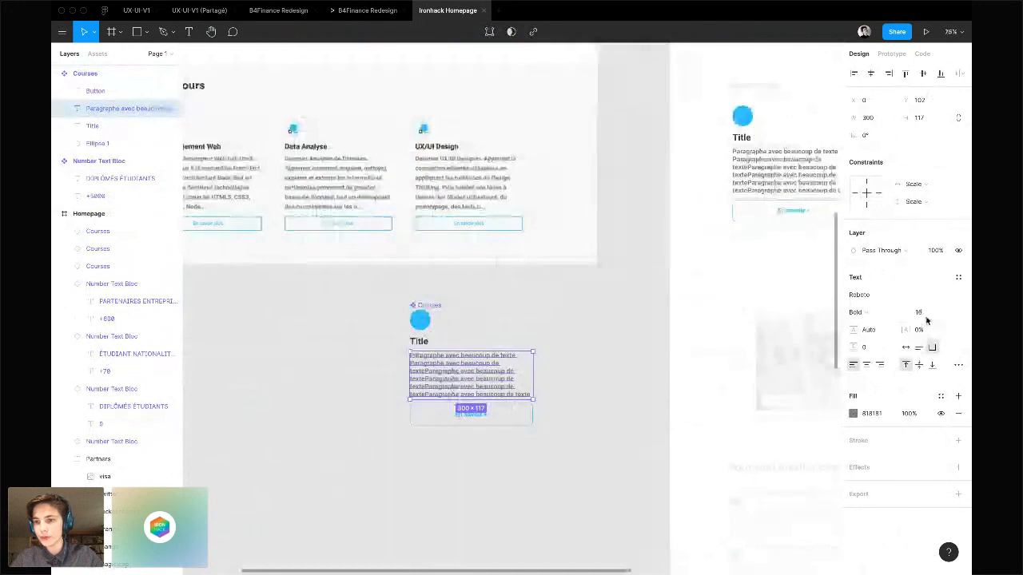
left_click(926, 315)
type("14")
key("Return")
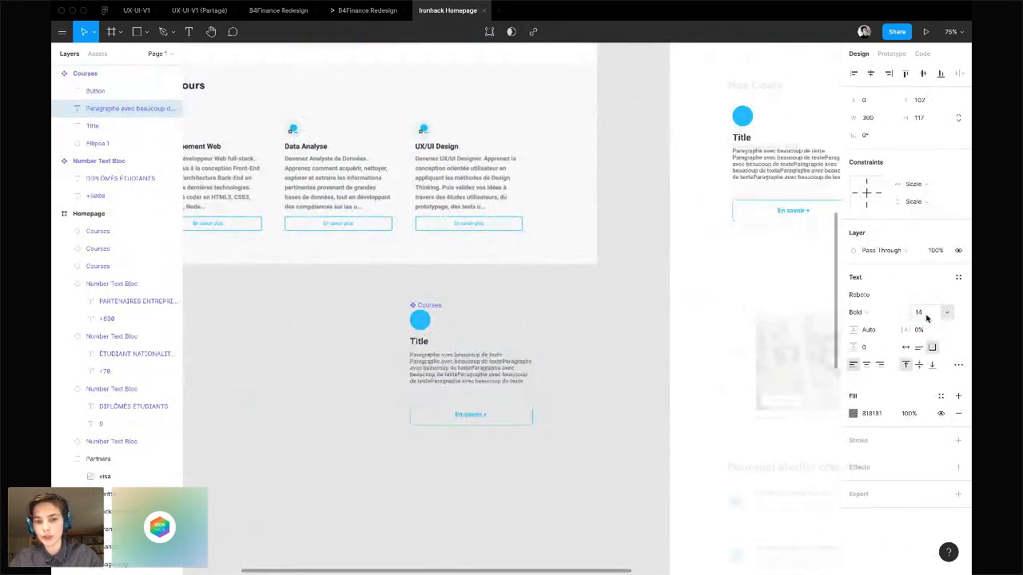
left_click(570, 418)
left_click(502, 413)
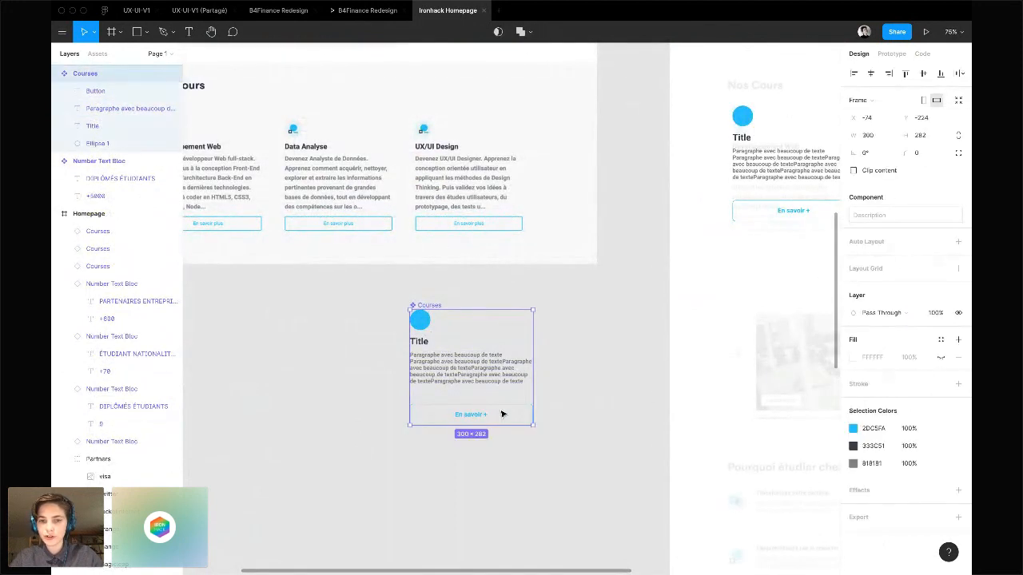
left_click_drag(533, 374, 513, 376)
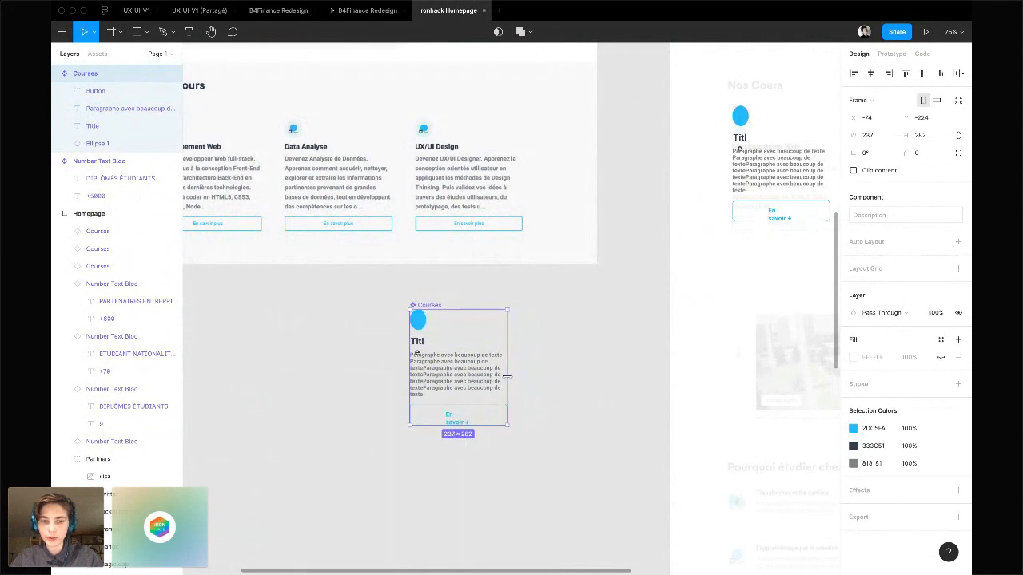
key("ctrl+z")
Narrow the Courses master's paragraph and button to about 225 px wide and center the "En savoir +" label on one line
double_click(483, 368)
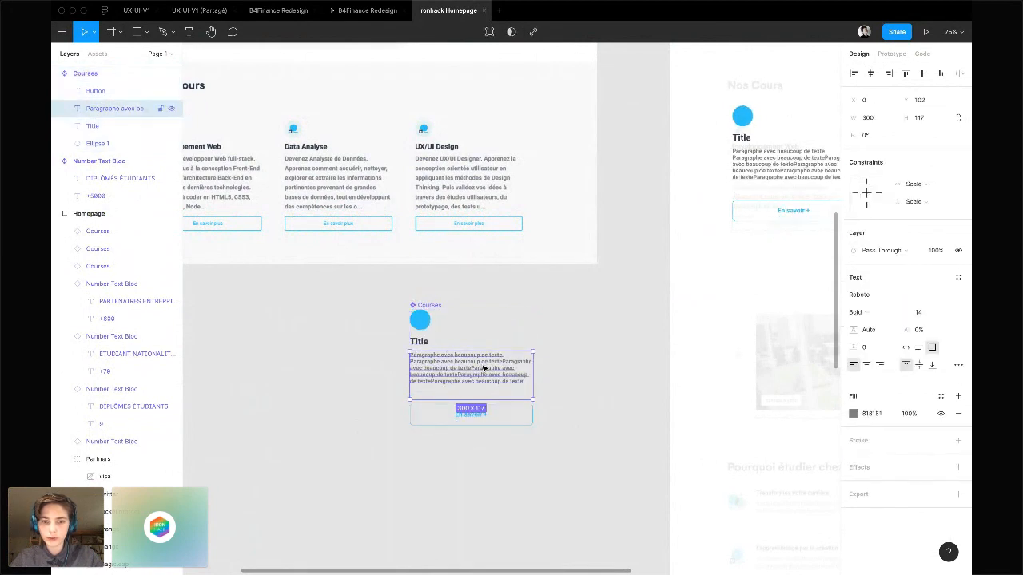
left_click_drag(534, 368, 509, 368)
left_click(525, 424)
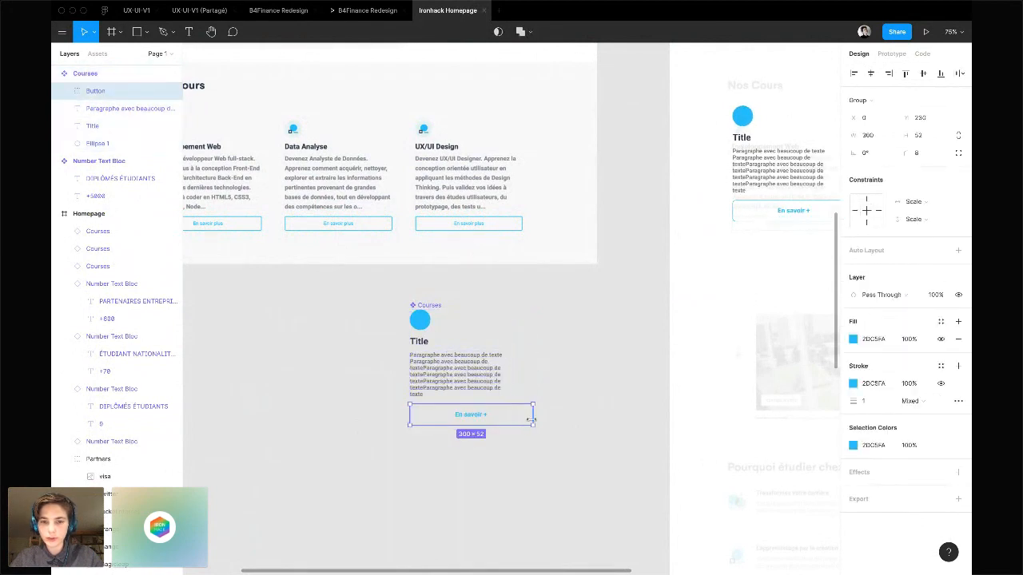
left_click_drag(533, 415, 502, 415)
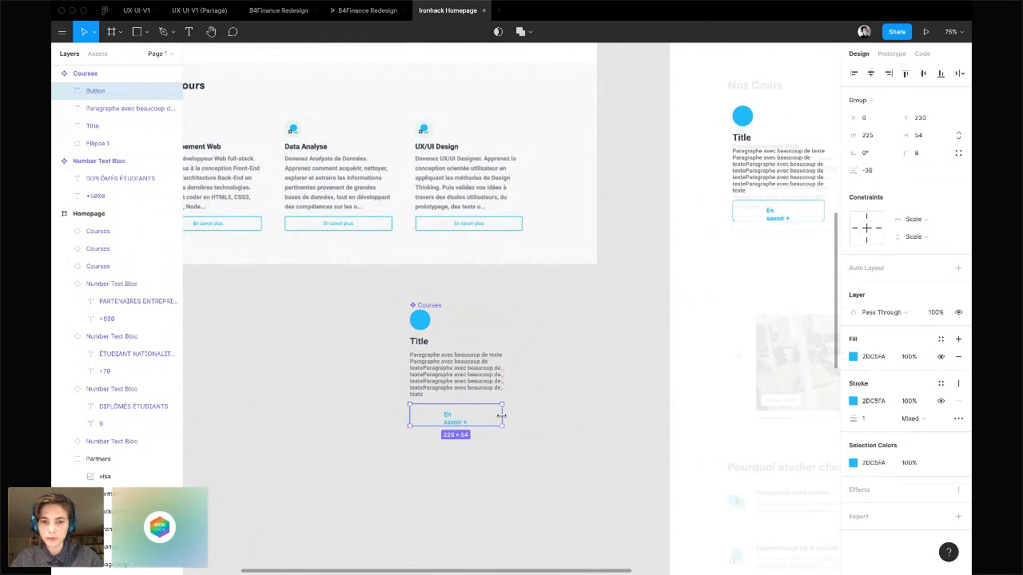
double_click(446, 420)
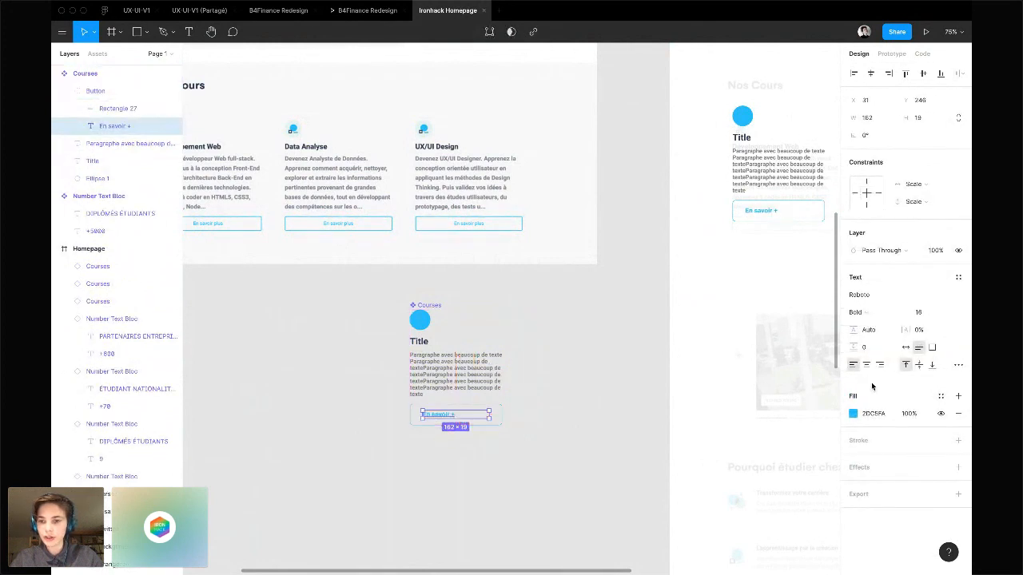
left_click(676, 359)
Shift the three course cards in the Homepage frame down together to Y 1378
scroll(669, 354, "right", 5)
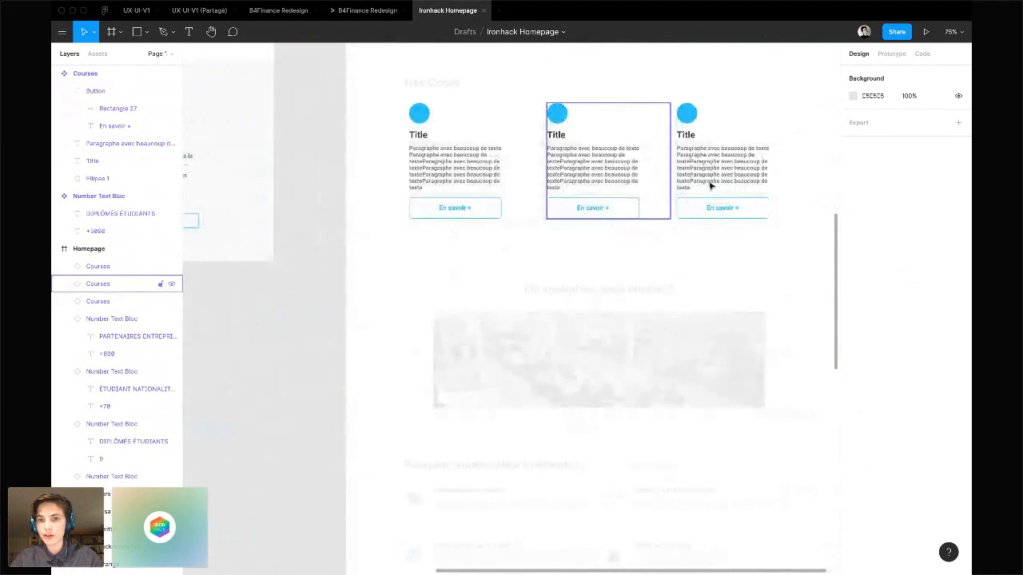
scroll(735, 301, "down", 2)
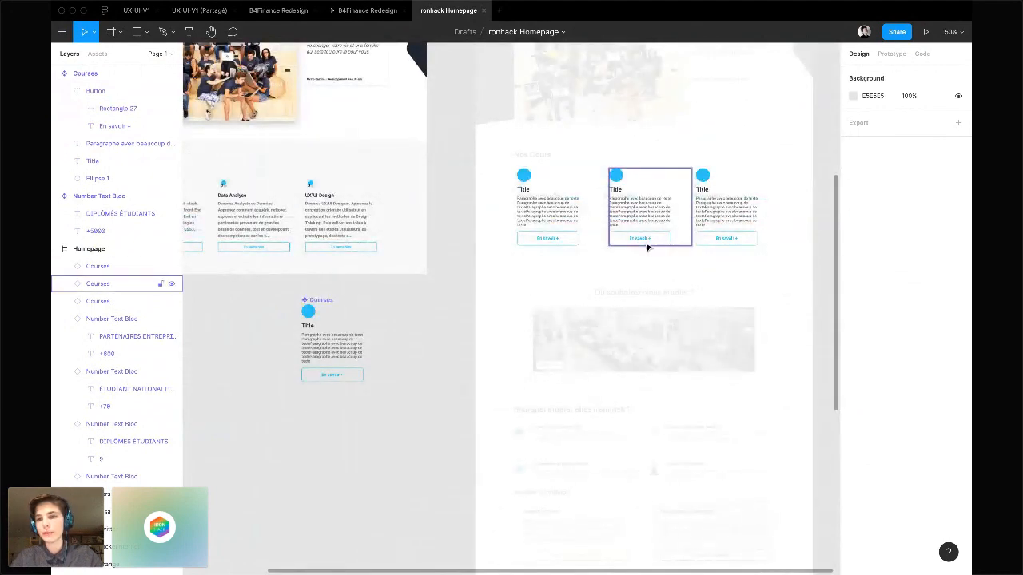
mouse_move(632, 247)
left_mouse_down()
mouse_move(616, 244)
mouse_move(623, 240)
left_mouse_up()
left_click(693, 239)
left_click(612, 238, "shift")
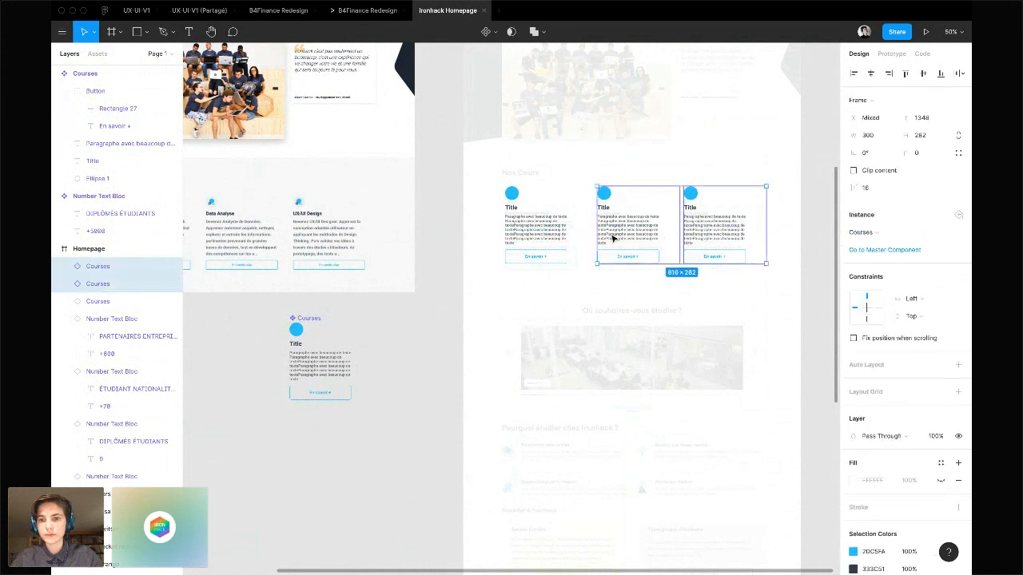
left_click(549, 231, "shift")
left_click_drag(621, 230, 621, 239)
left_click(446, 239)
Even out the gaps between the three cards by moving the first to X 153 and the middle one to X 473
scroll(446, 241, "down", 2, "ctrl")
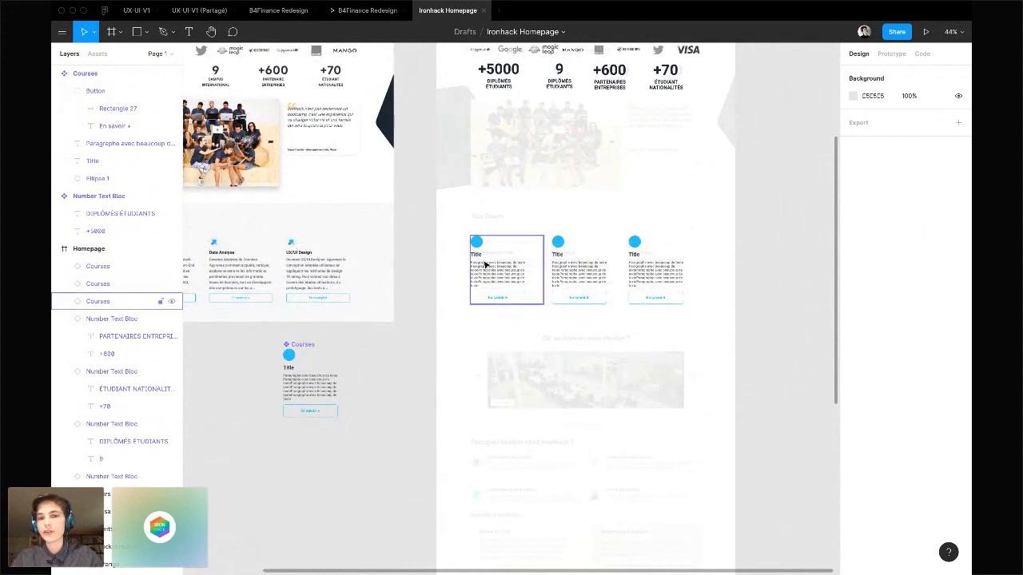
left_click(499, 265)
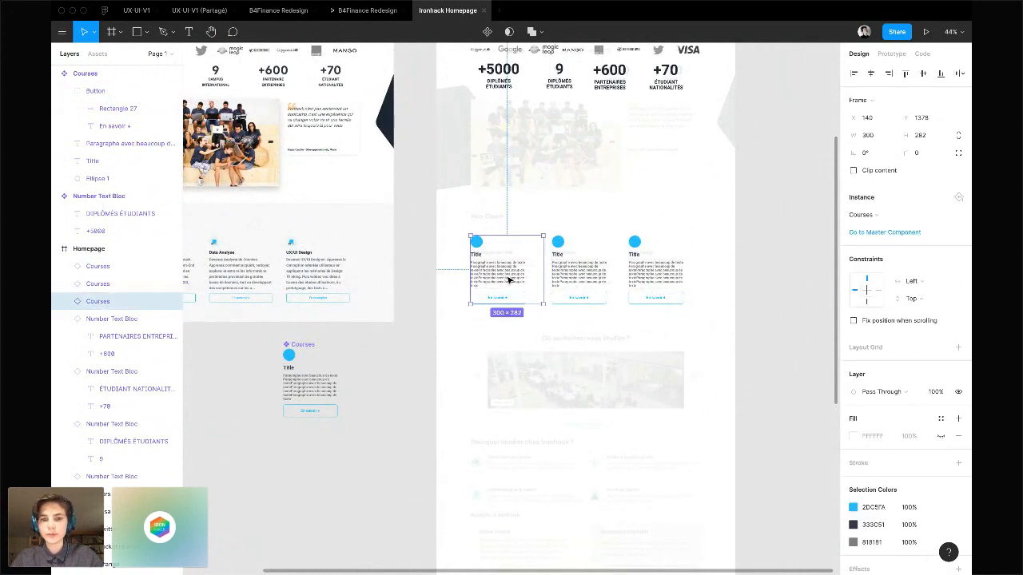
left_click_drag(508, 280, 512, 279)
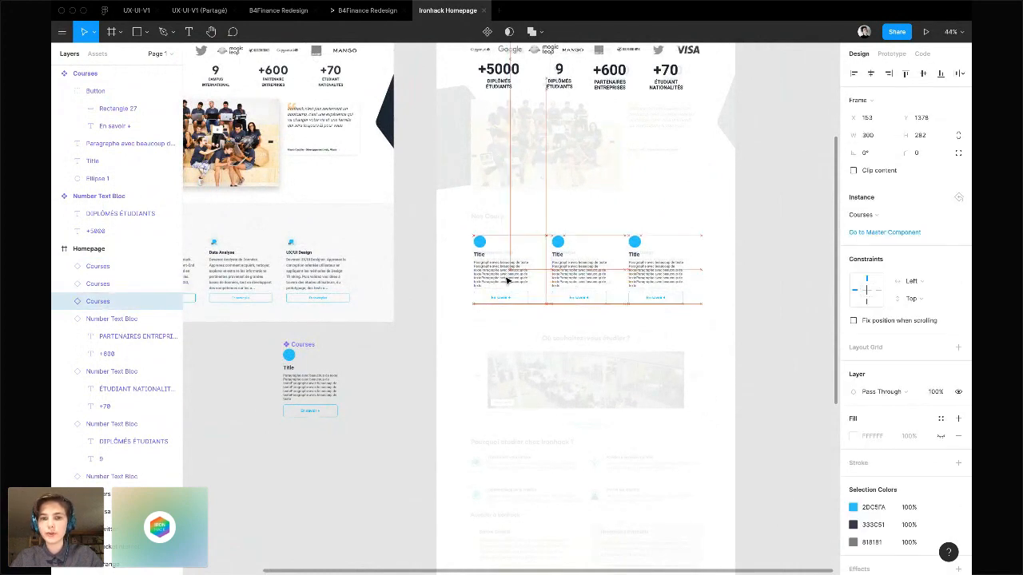
left_click(569, 276)
scroll(572, 278, "up", 5)
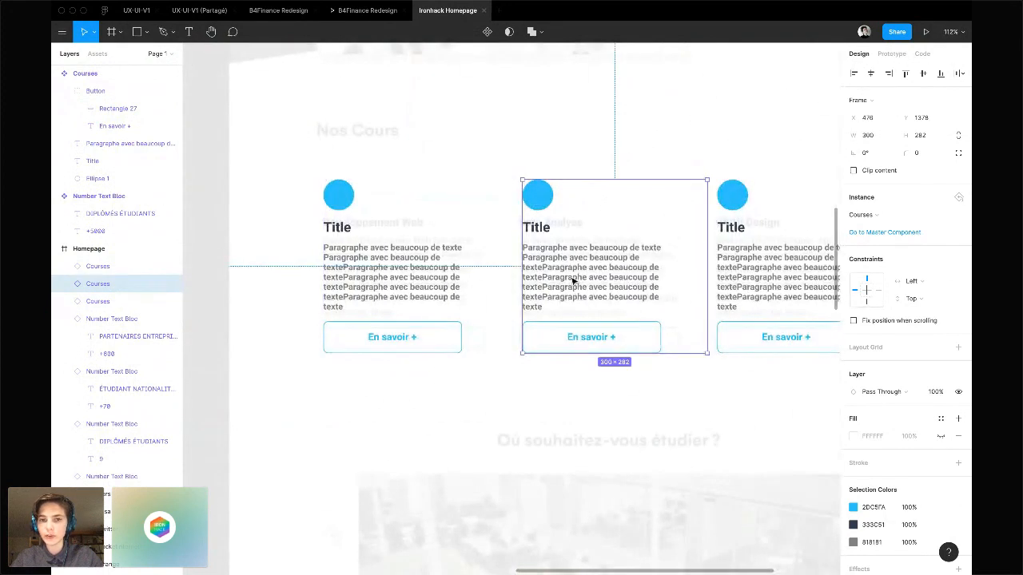
left_click_drag(578, 279, 577, 280)
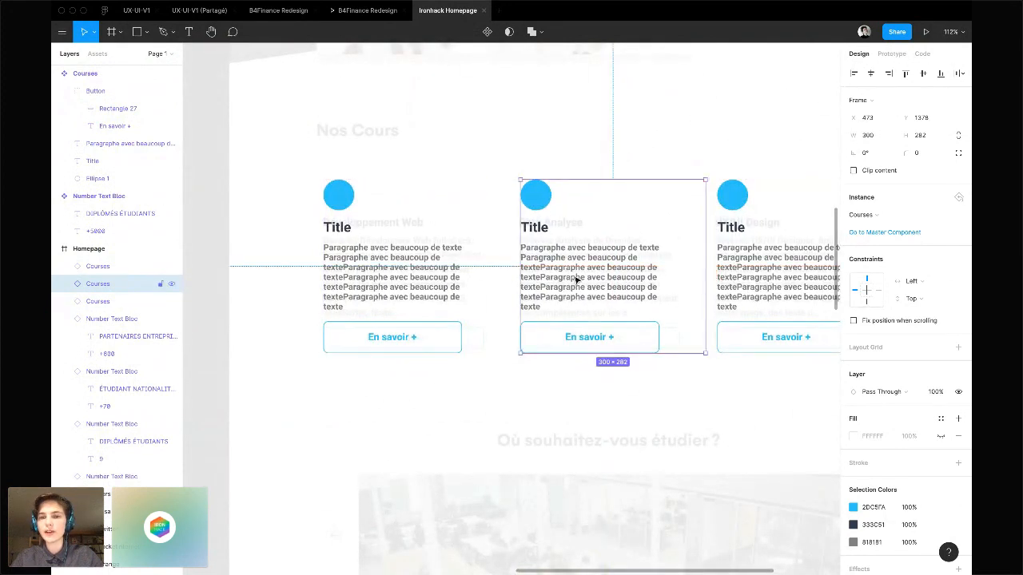
left_click(721, 279)
scroll(715, 279, "right", 3)
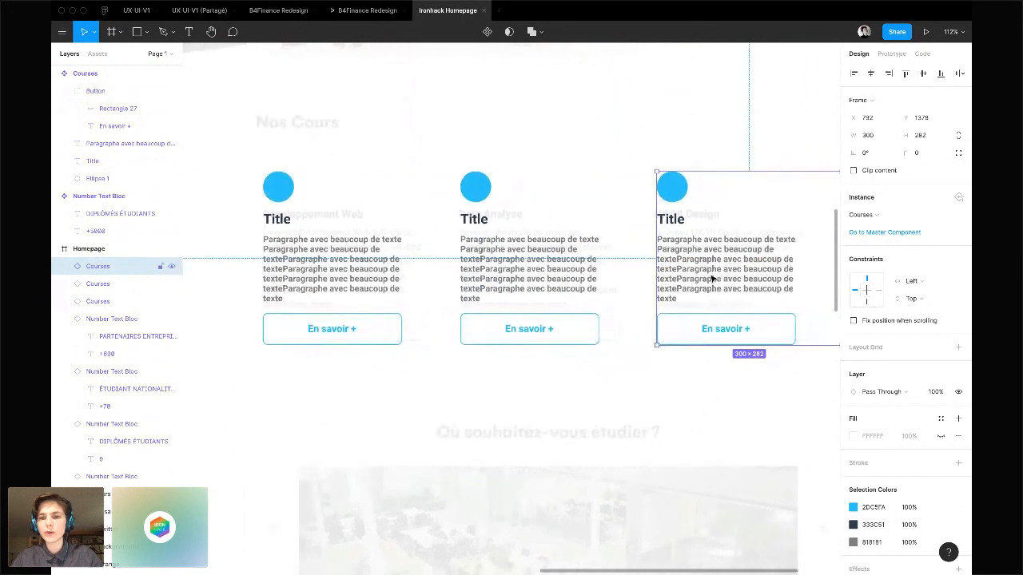
scroll(596, 298, "down", 8)
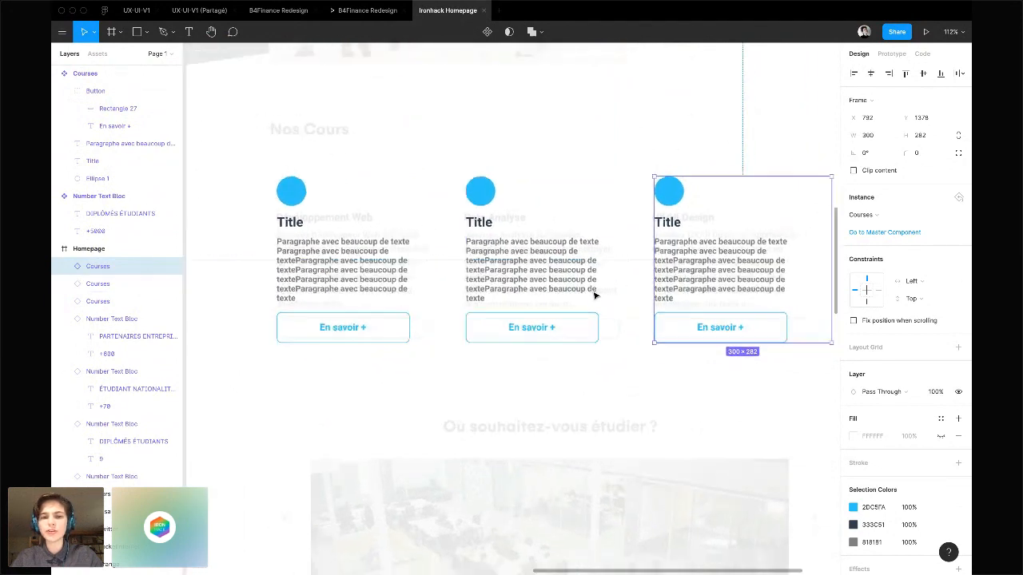
left_click(627, 336)
scroll(627, 335, "left", 3)
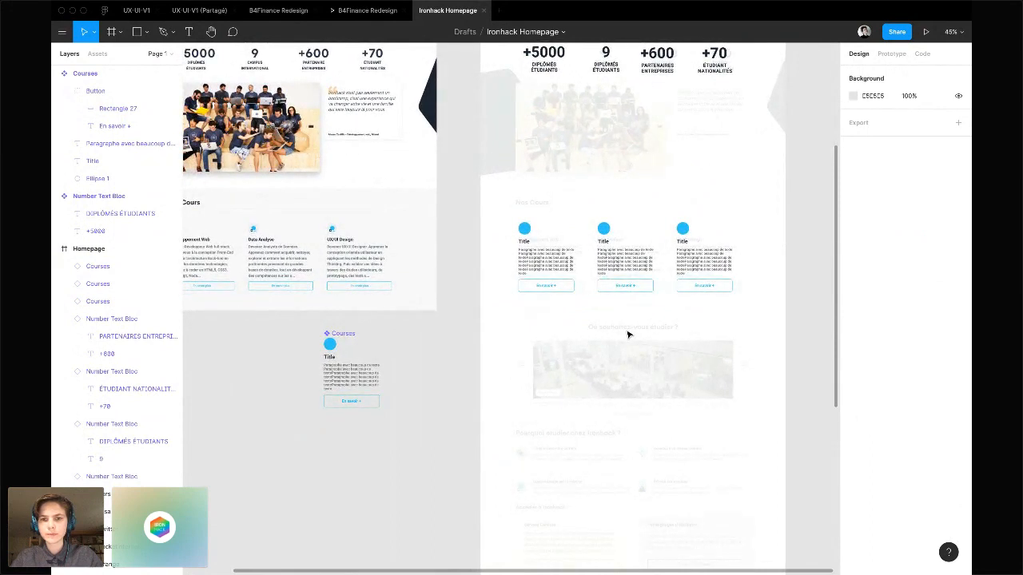
Switch to the Crowdcast browser window to read the event chat, and return to the Figma design
key("ctrl+Right")
left_click(858, 557)
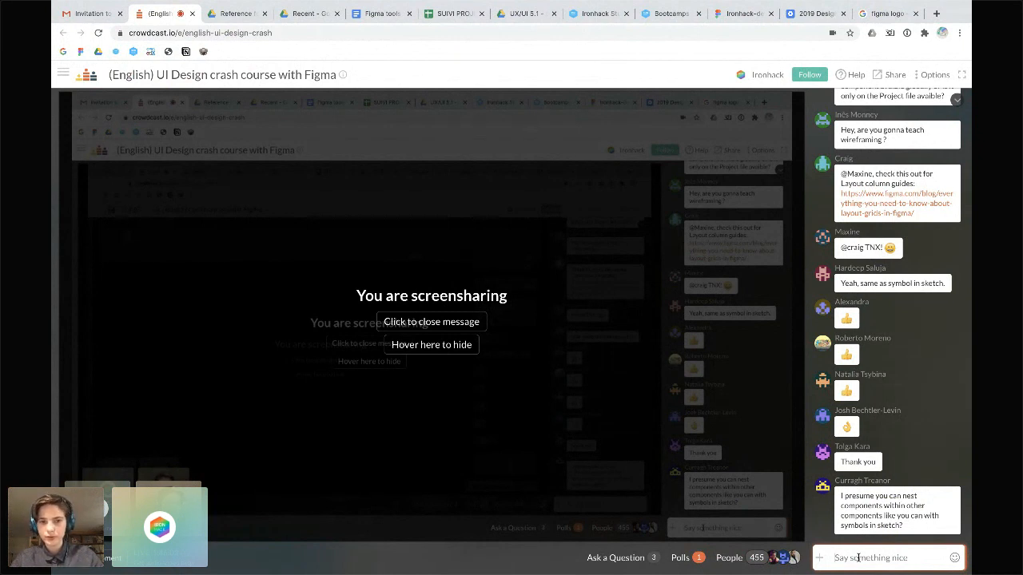
key("ctrl+Left")
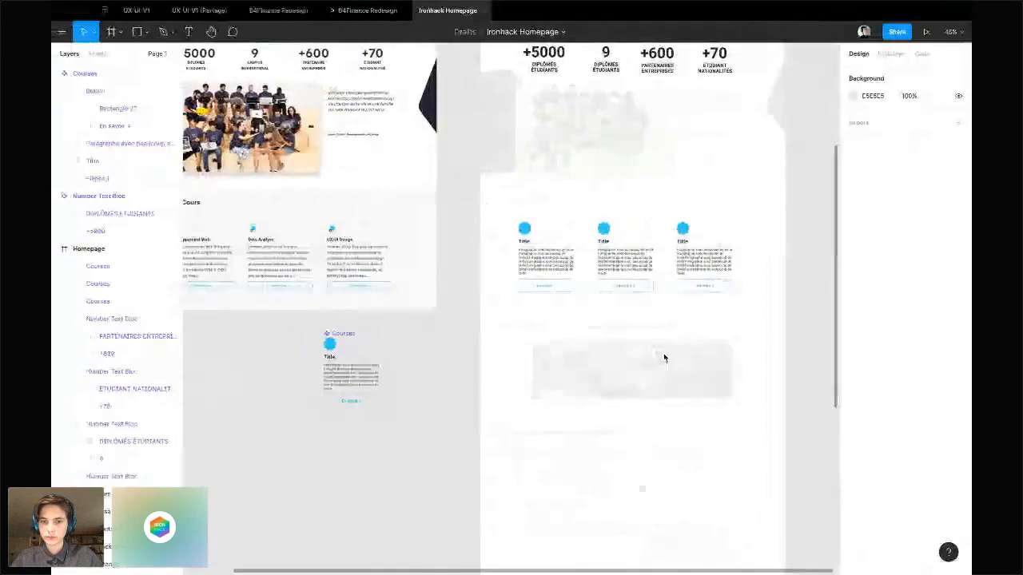
Move the Courses master component above the Homepage frame, beside the Number Text Bloc component
scroll(375, 384, "down", 5)
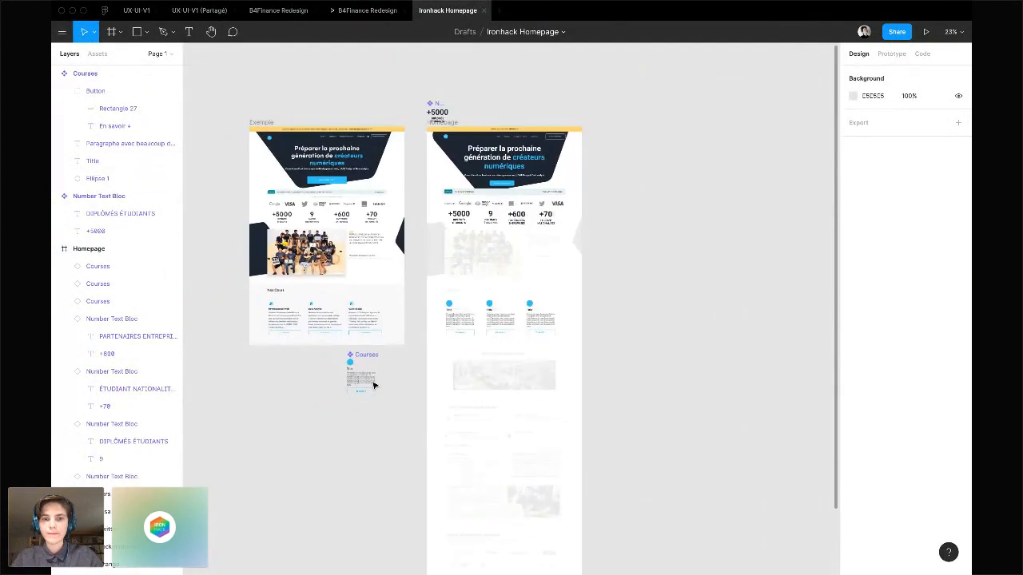
left_click_drag(371, 387, 477, 109)
scroll(477, 108, "up", 5)
scroll(337, 144, "up", 5)
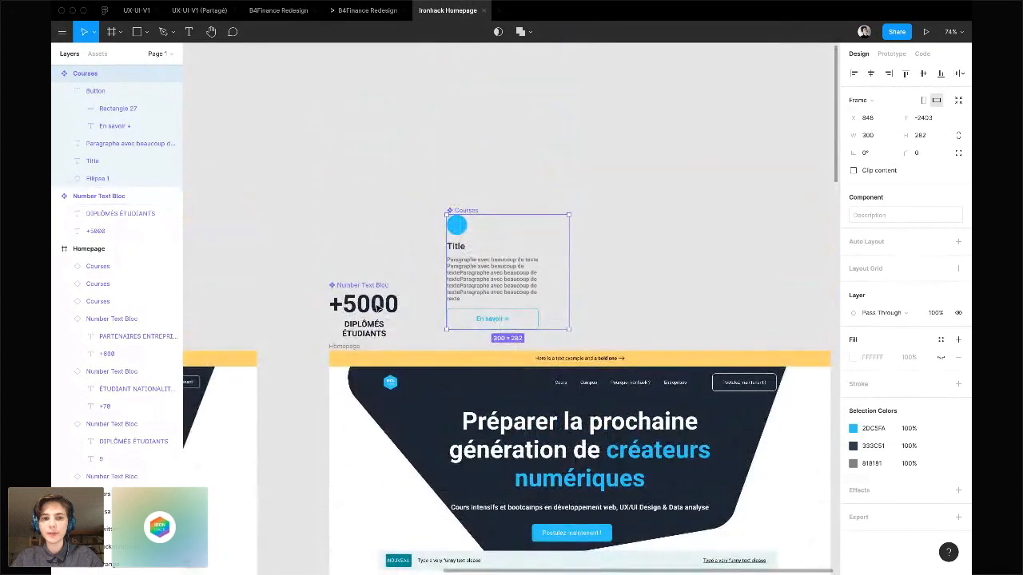
Move the Number Text Bloc master component up, clear of the Homepage frame and next to the Courses component
left_click_drag(376, 308, 386, 204)
left_click(404, 187)
left_click(389, 236)
left_click(445, 197)
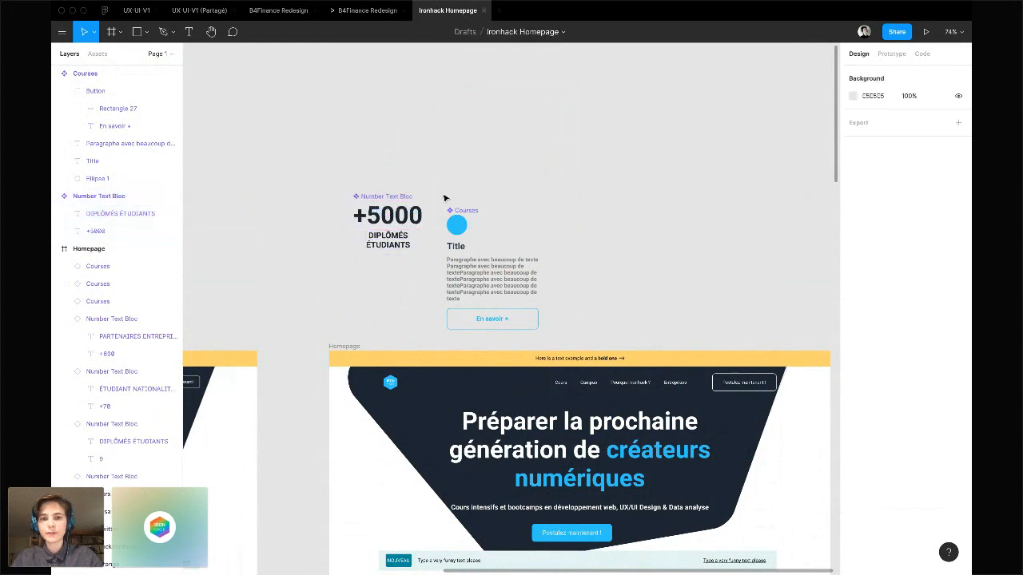
Collapse the layers of both master components and add a new page named "Symboles"
left_click(56, 74)
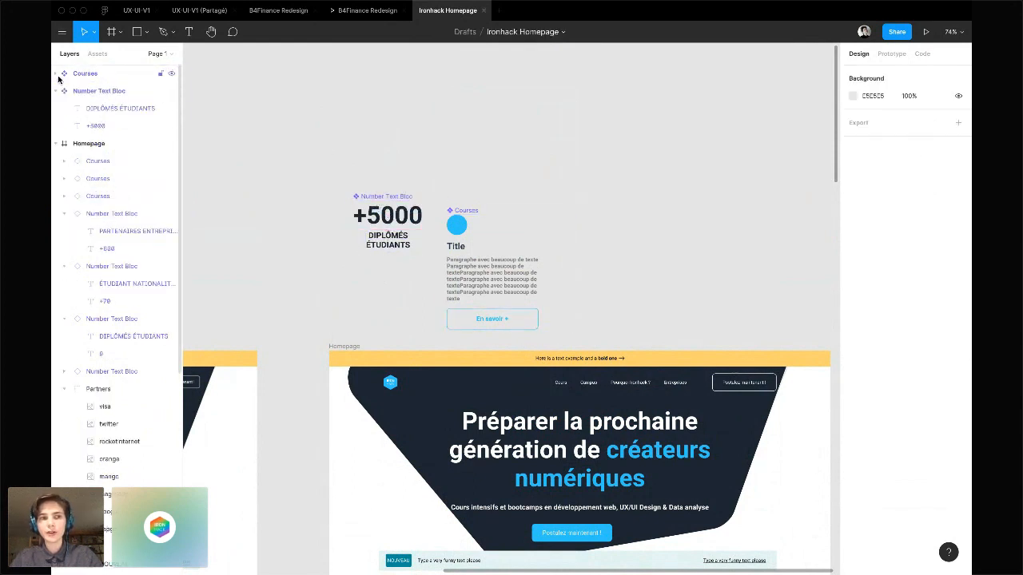
left_click(57, 90)
left_click(168, 56)
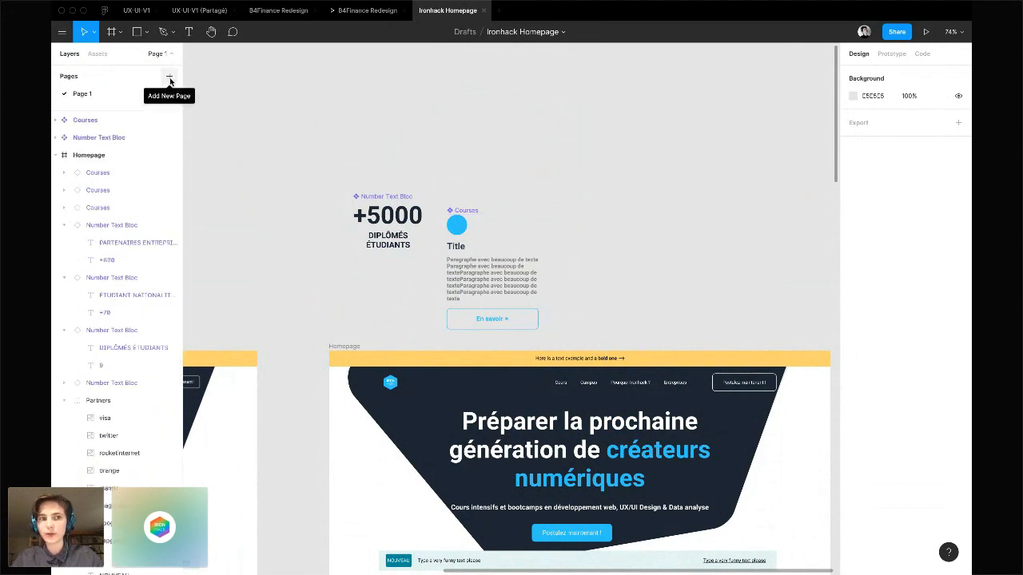
left_click(169, 77)
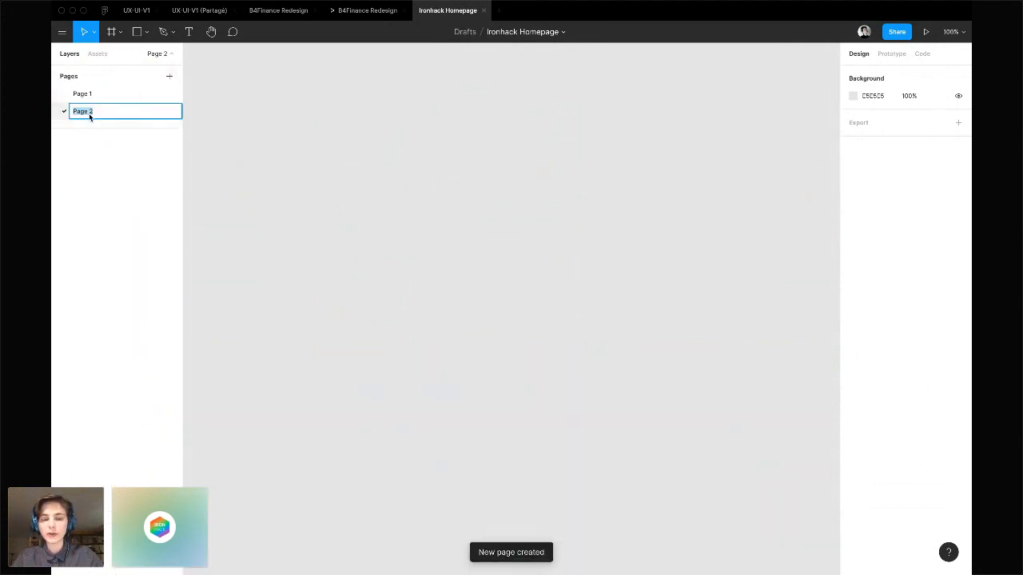
type("Symboles")
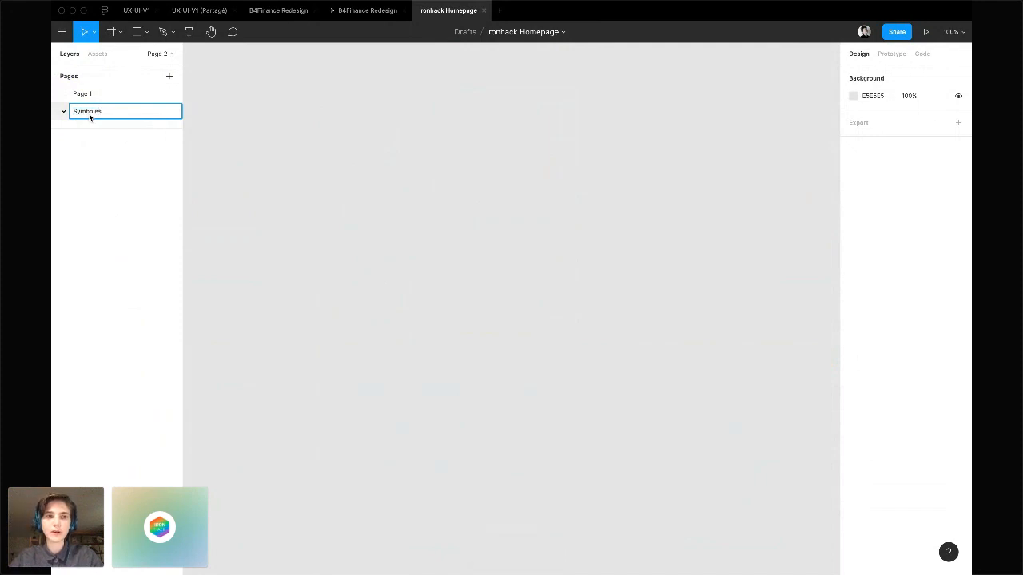
Move the Courses and Number Text Bloc master components from Page 1 to the Symboles page
key("Return")
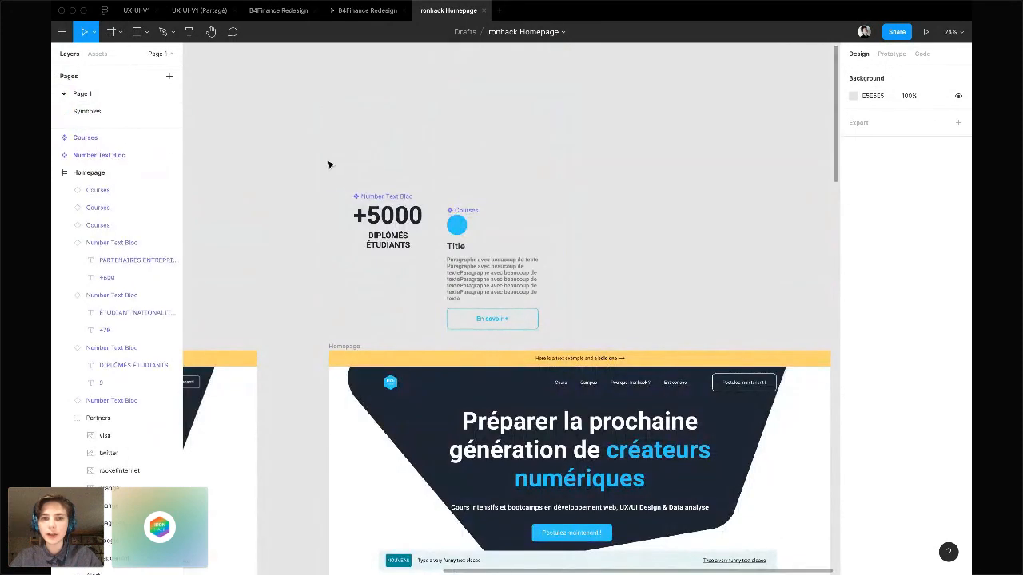
left_click_drag(328, 161, 630, 334)
key("Delete")
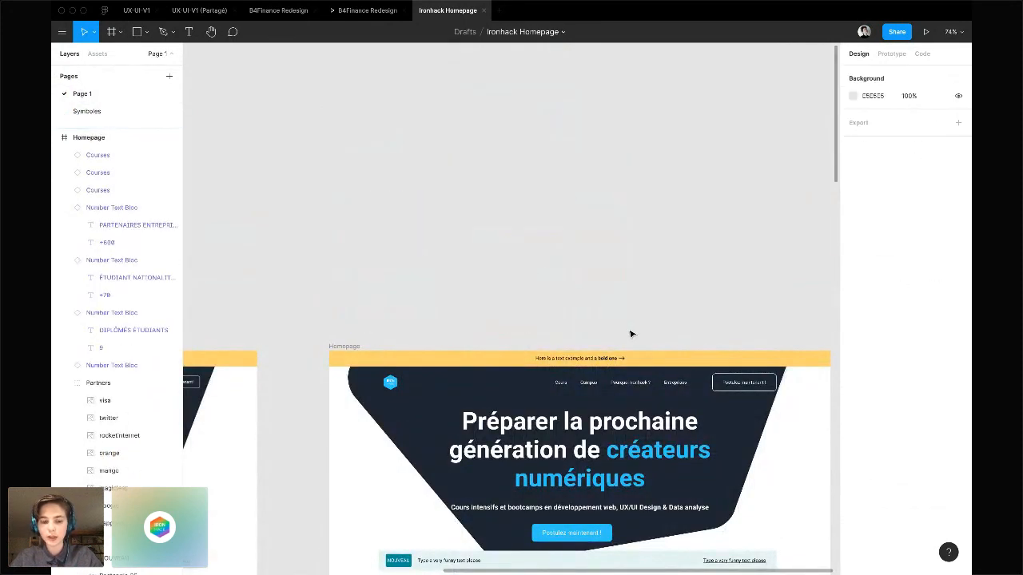
left_click(88, 111)
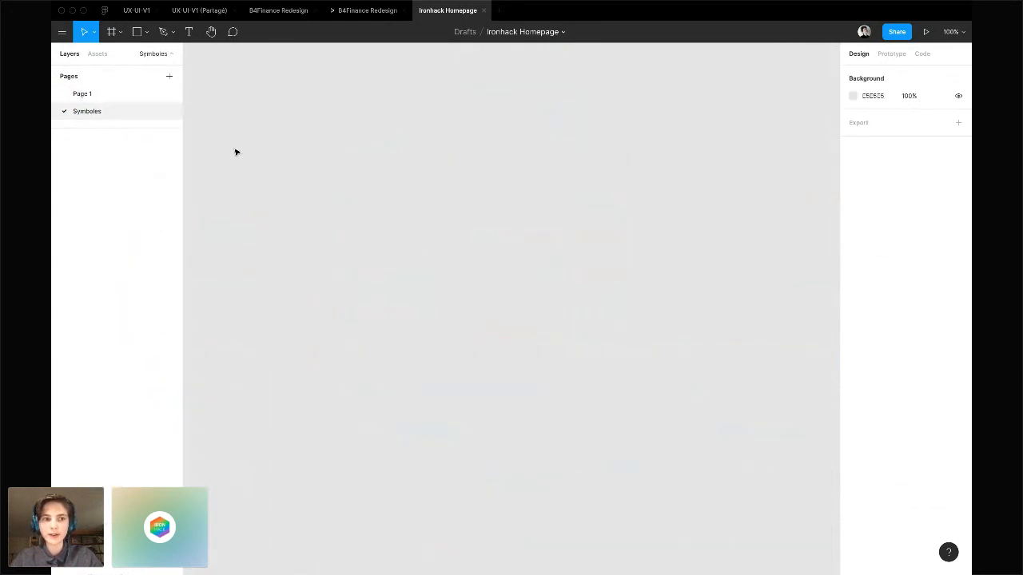
key("ctrl+v")
Align the top of the Number Text Bloc master with the Courses master on the Symboles page
left_click(373, 169)
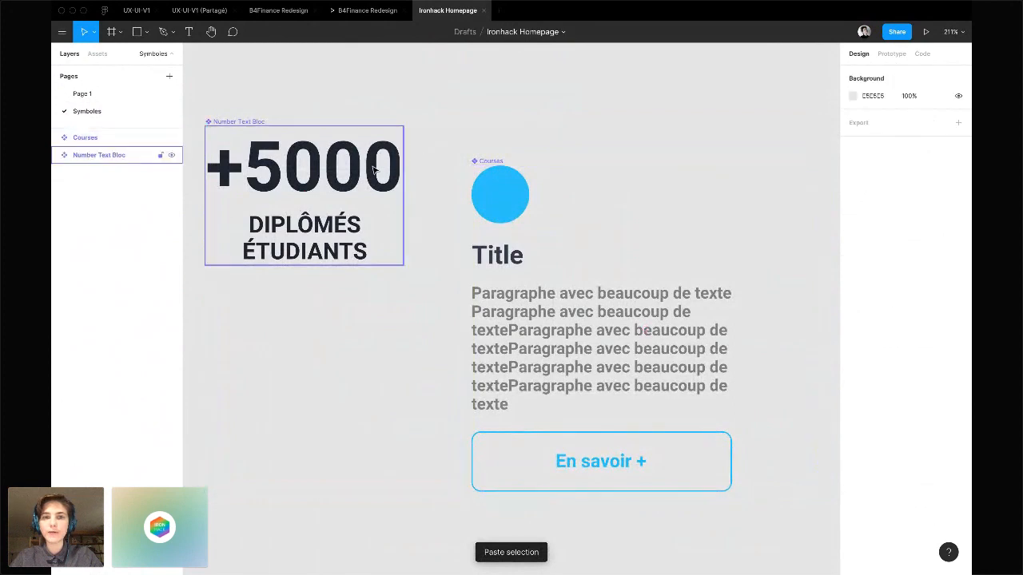
left_click_drag(374, 169, 395, 210)
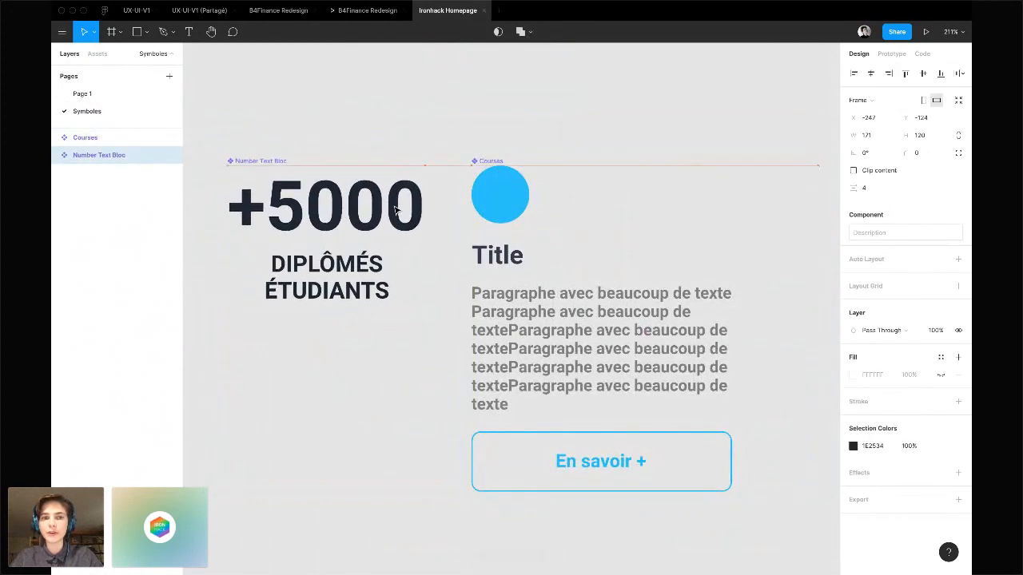
left_click(396, 138)
Return to Page 1 and compare the Homepage frame's sections with the neighbouring example design
left_click(90, 95)
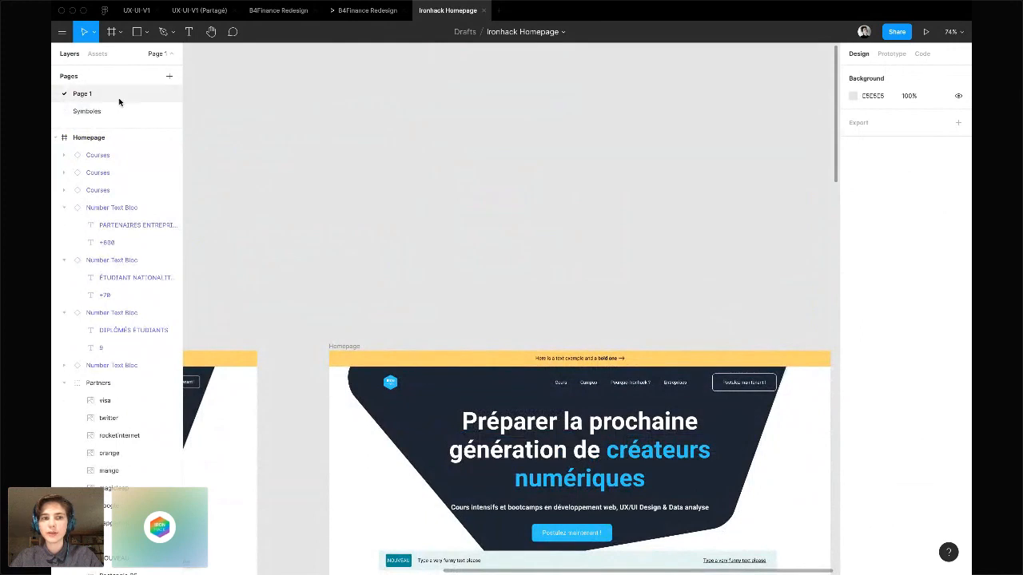
left_click(115, 134)
scroll(448, 253, "down", 3)
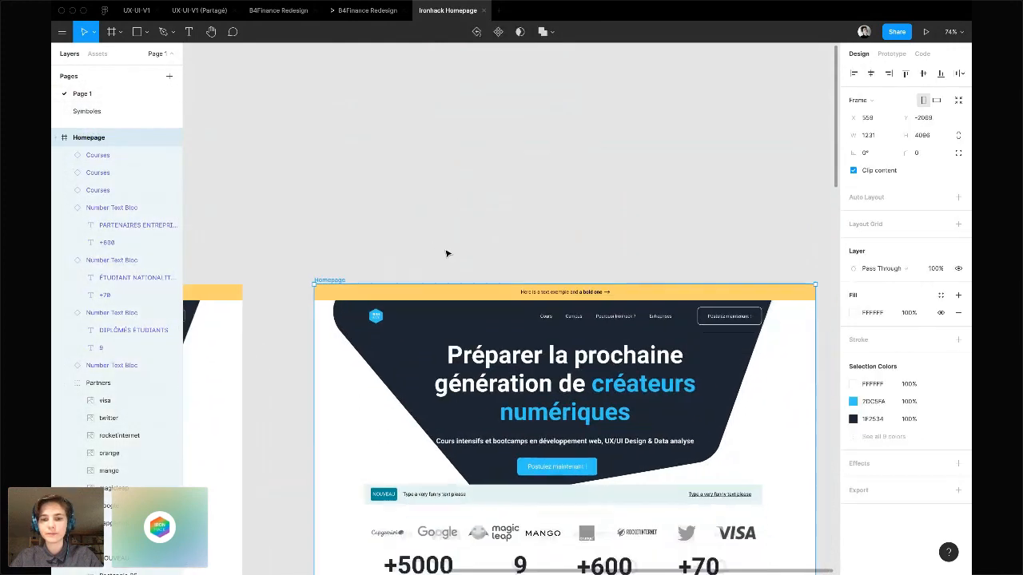
scroll(447, 253, "down", 4)
scroll(447, 253, "down", 3)
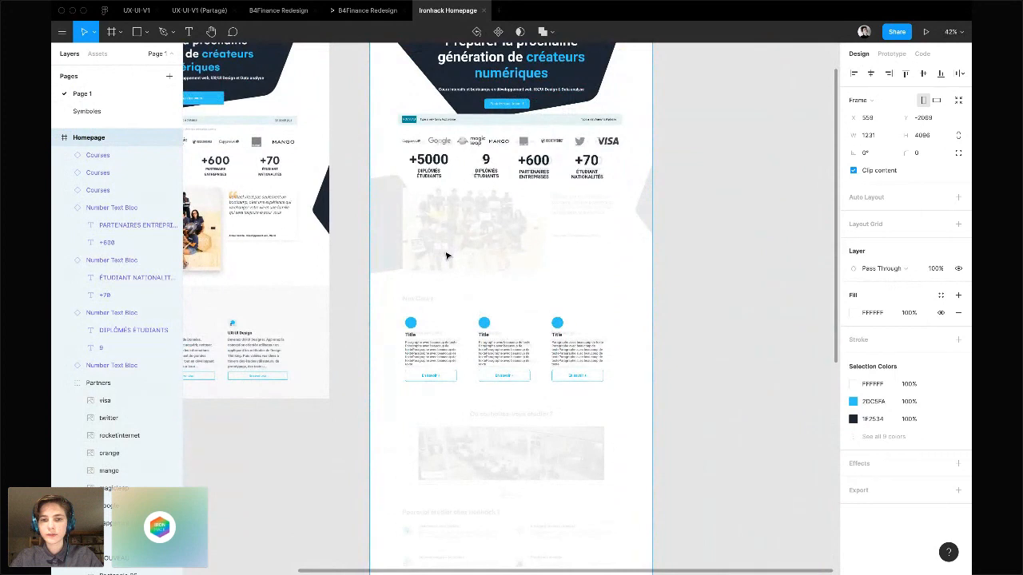
scroll(460, 317, "down", 3)
scroll(460, 317, "up", 5)
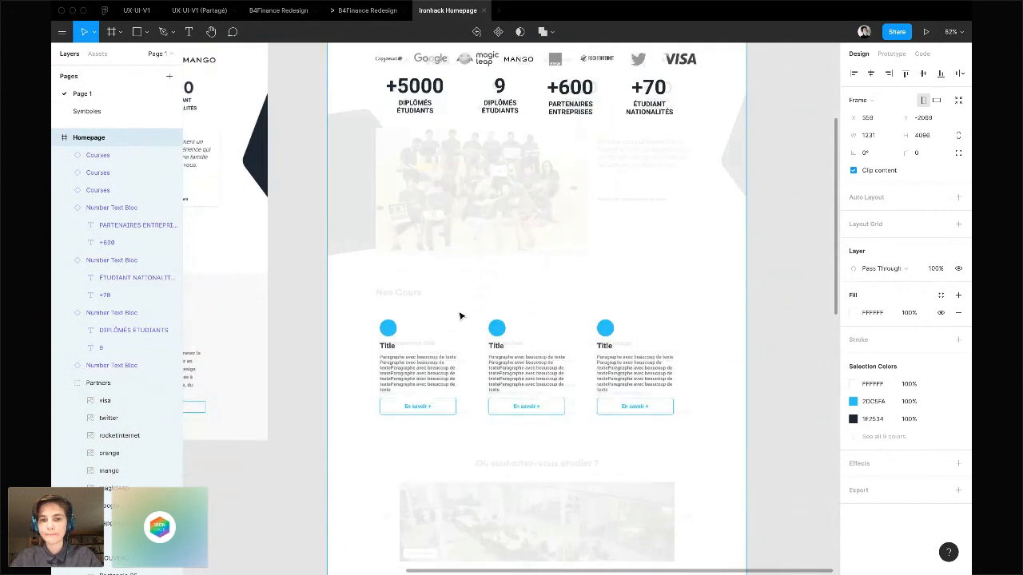
scroll(460, 317, "down", 2)
scroll(460, 317, "left", 3)
scroll(460, 316, "down", 1)
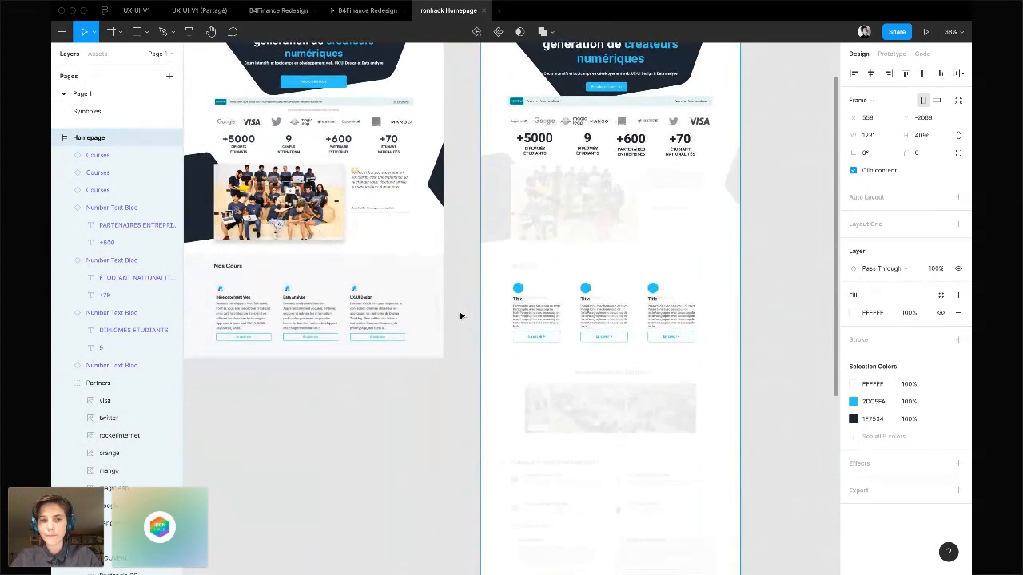
Check the Crowdcast event chat for new questions, and return to the course cards in the Figma design
key("ctrl+Right")
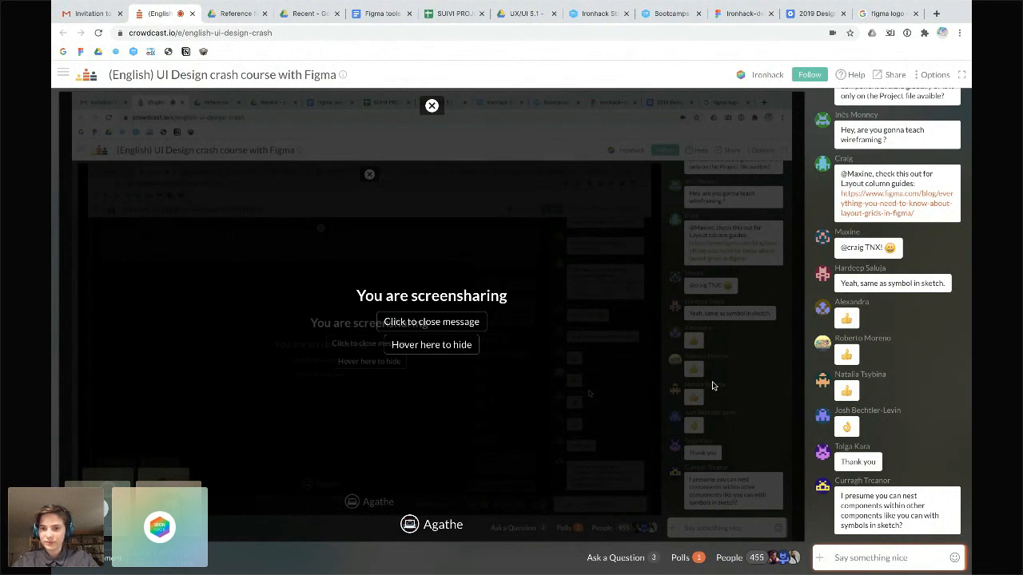
key("ctrl+Left")
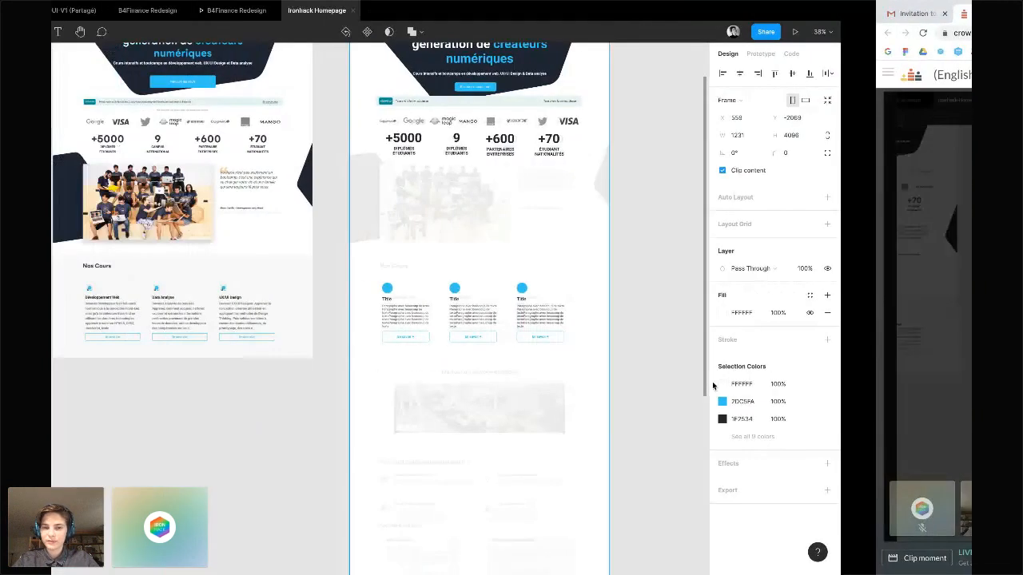
left_click(611, 320)
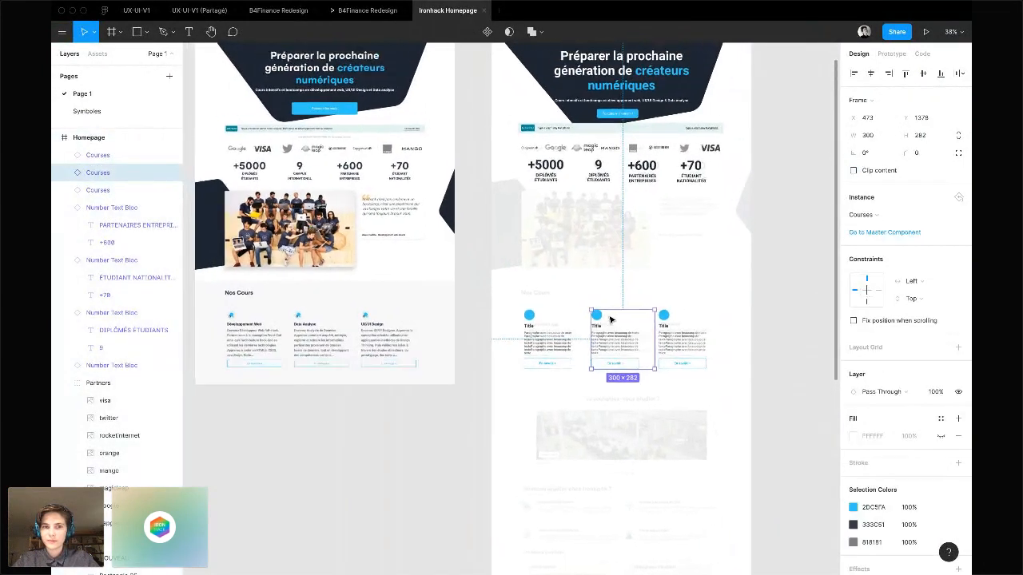
Switch to the Finder's Assets folder, clear the selection of partner logo files, and return to the Figma design
scroll(610, 319, "up", 3)
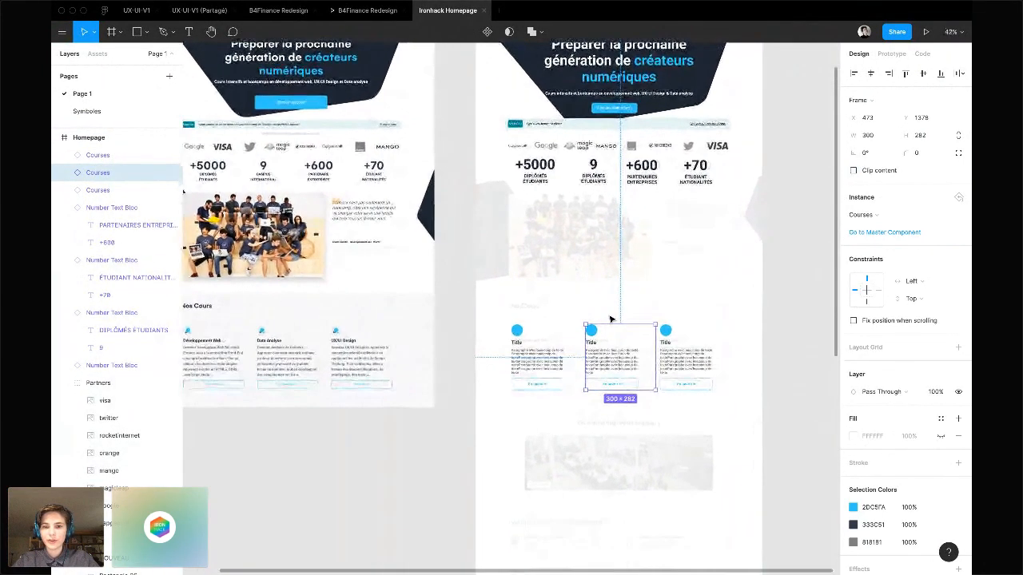
scroll(610, 320, "up", 2)
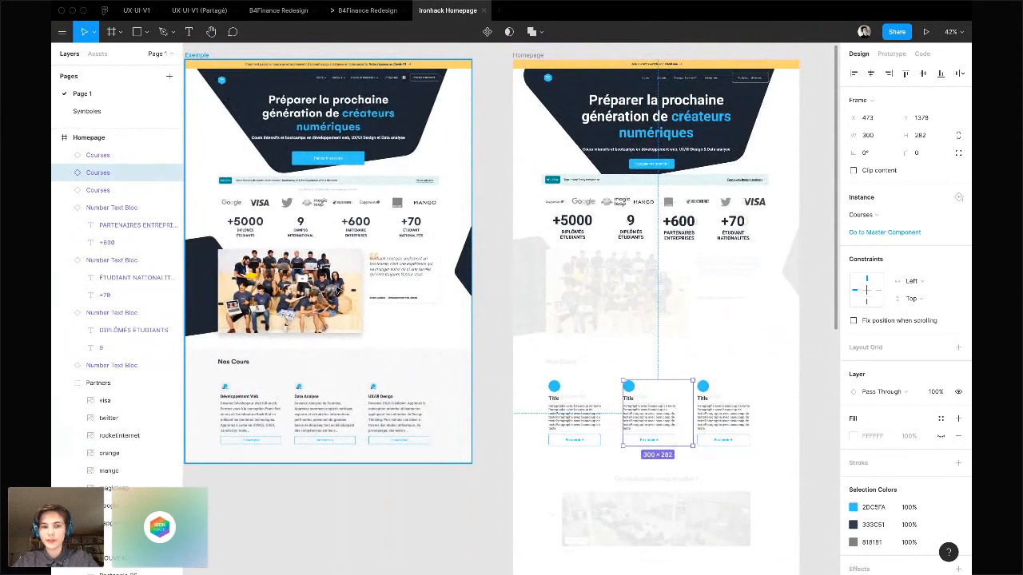
key("ctrl+Left")
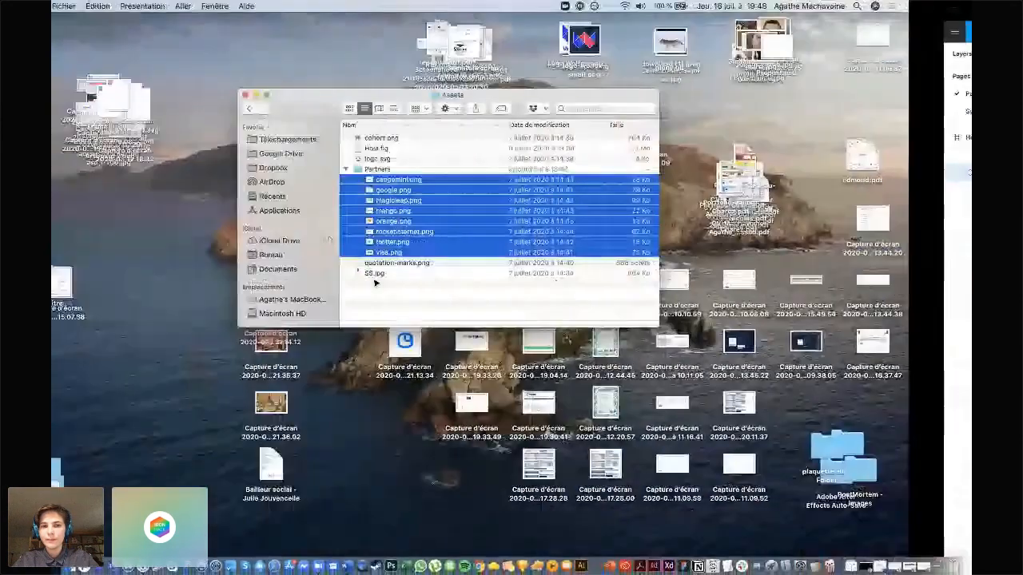
left_click(470, 287)
key("ctrl+Right")
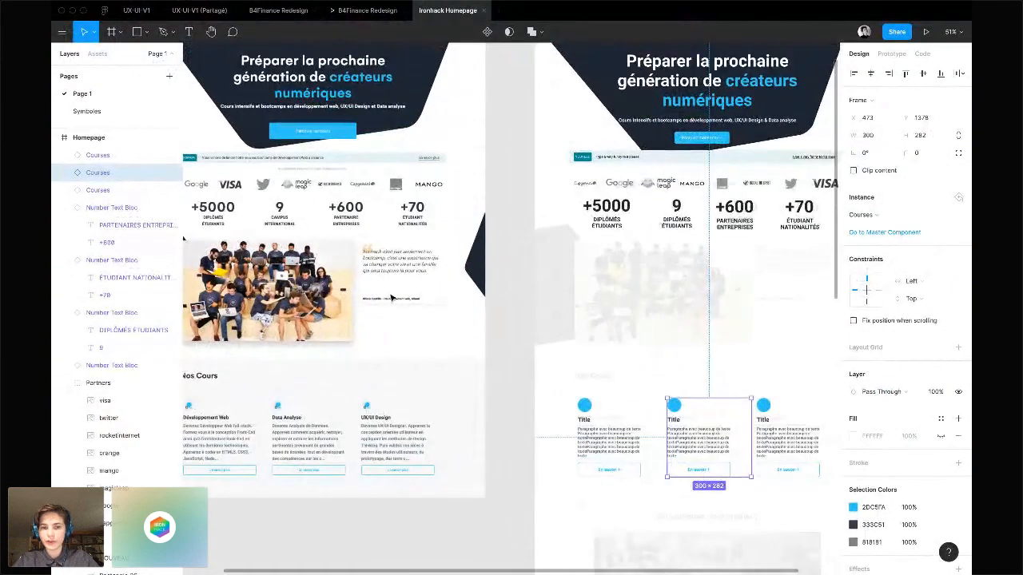
scroll(380, 280, "up", 2)
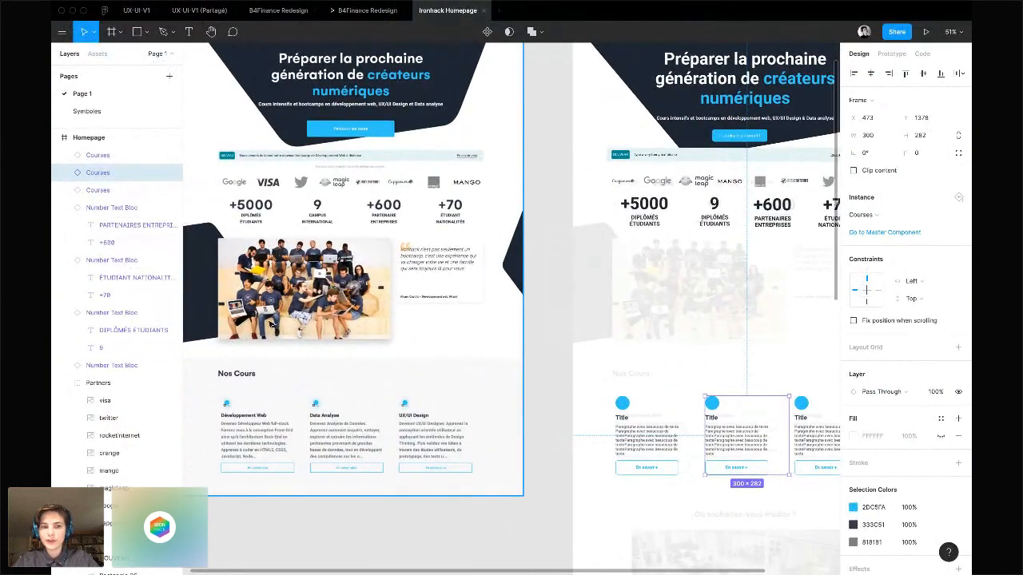
Place cohort.png from the Finder's Assets folder over the faded group photo on the Homepage, sized about 634 × 367
key("ctrl+Left")
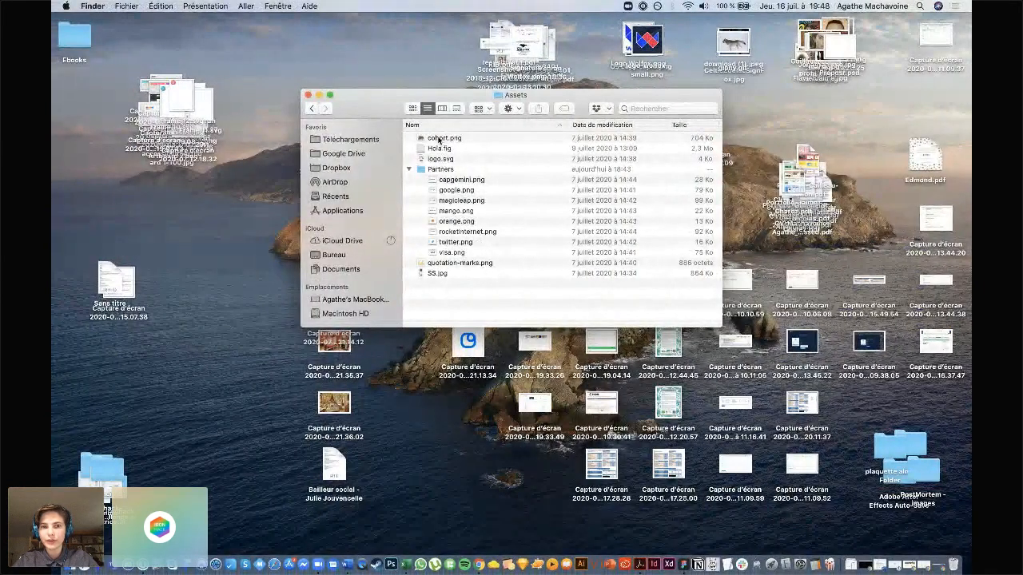
left_click(437, 139)
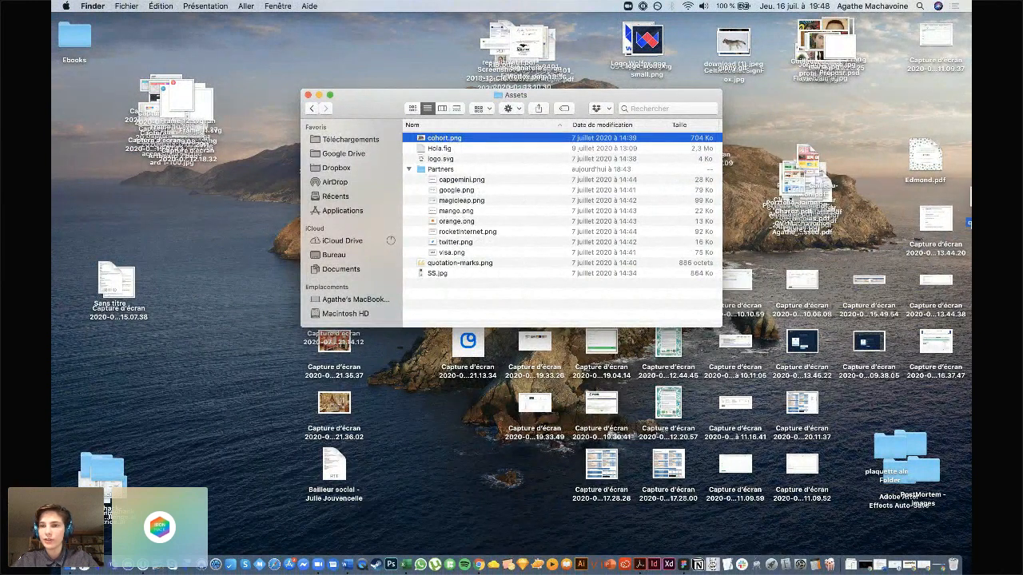
key("ctrl+Right")
left_click_drag(687, 304, 706, 321)
scroll(688, 314, "right", 2)
left_click_drag(770, 379, 711, 346)
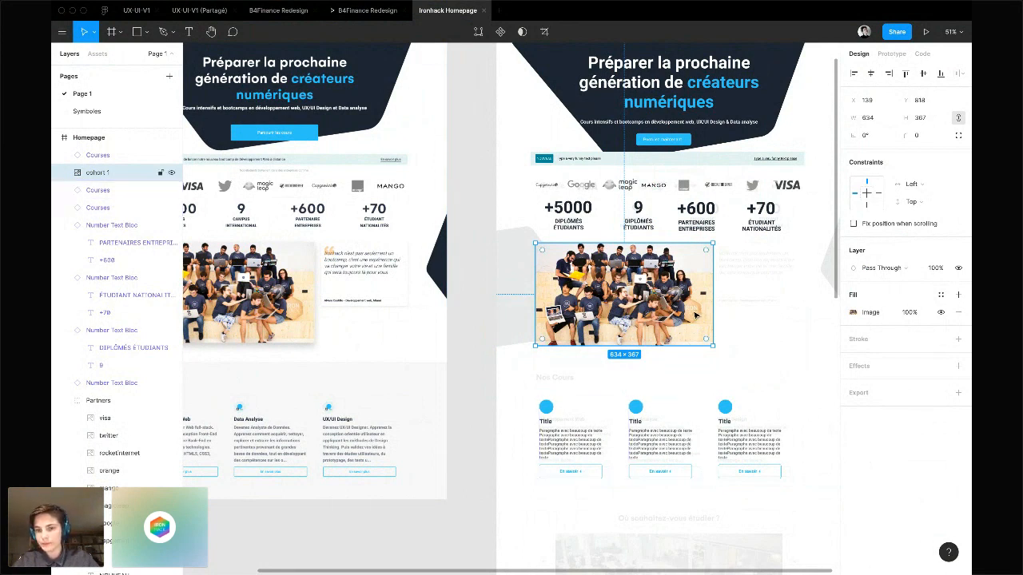
Round the corners of the cohort photo on the Homepage to a radius of about 13
scroll(694, 315, "right", 2)
scroll(695, 316, "up", 1)
scroll(323, 347, "up", 5)
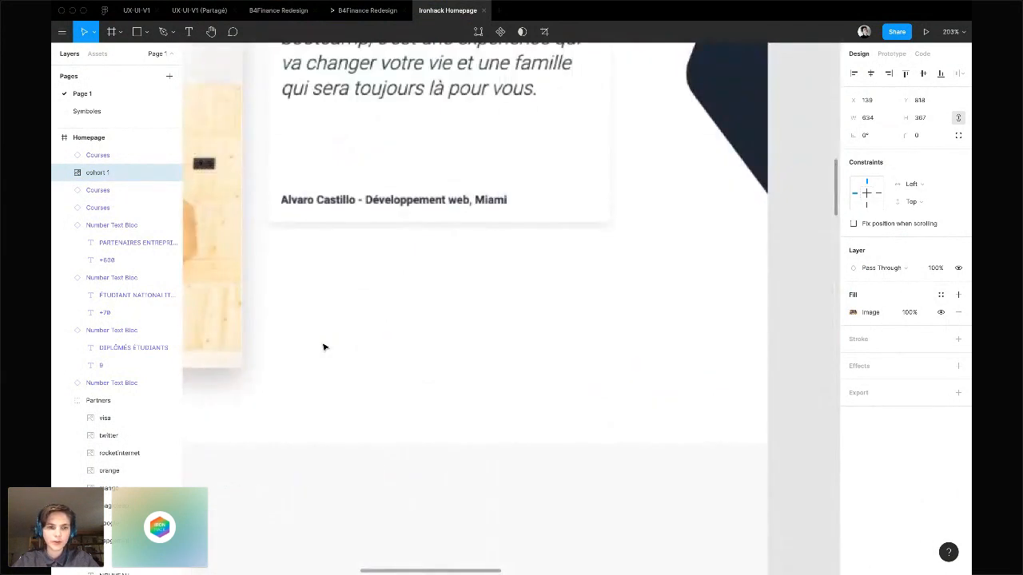
scroll(324, 347, "down", 3)
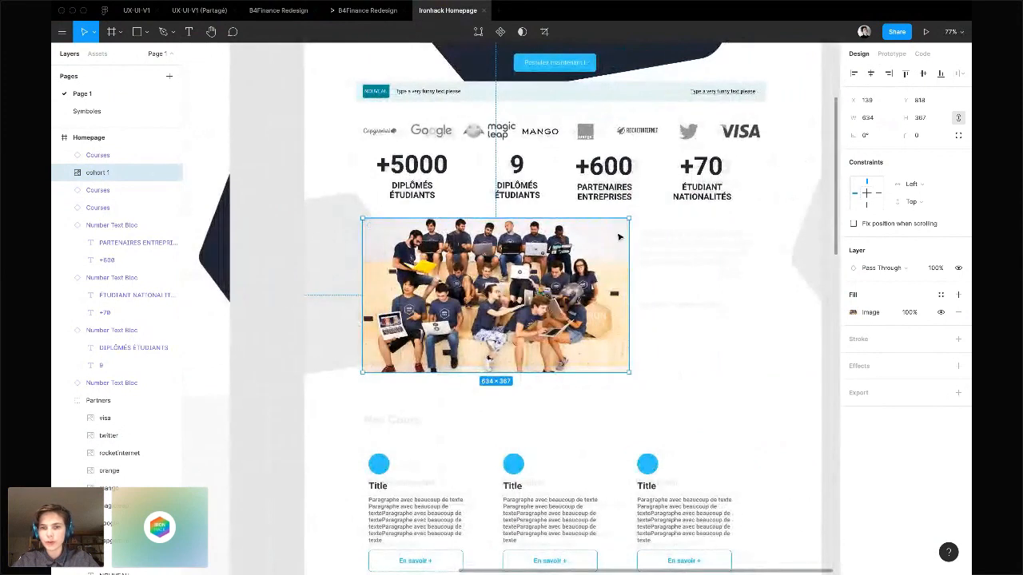
left_click_drag(619, 230, 622, 228)
left_click(675, 346)
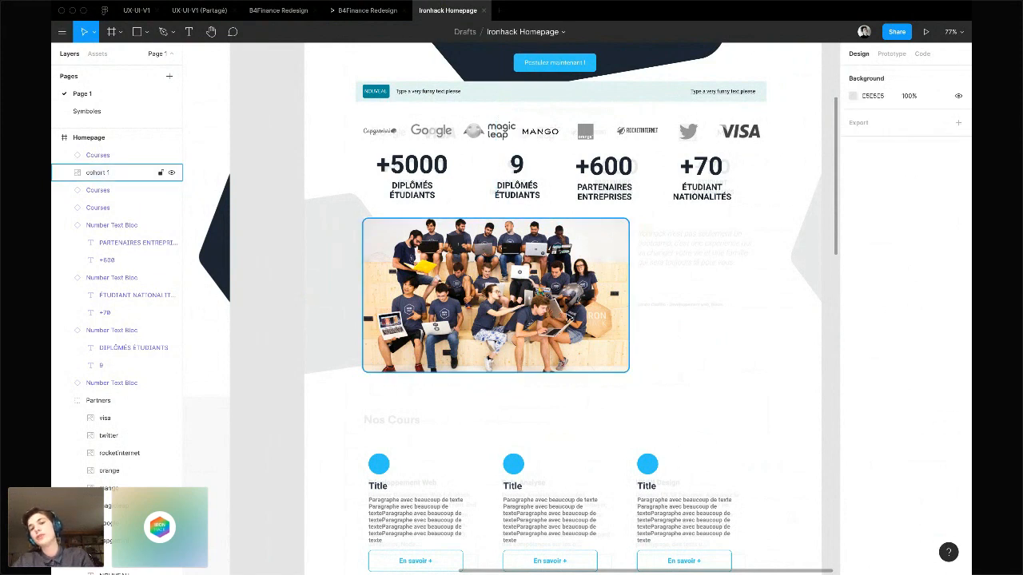
Examine the shadow around the group photo in the example design, and return to the selected cohort photo
left_click(595, 293)
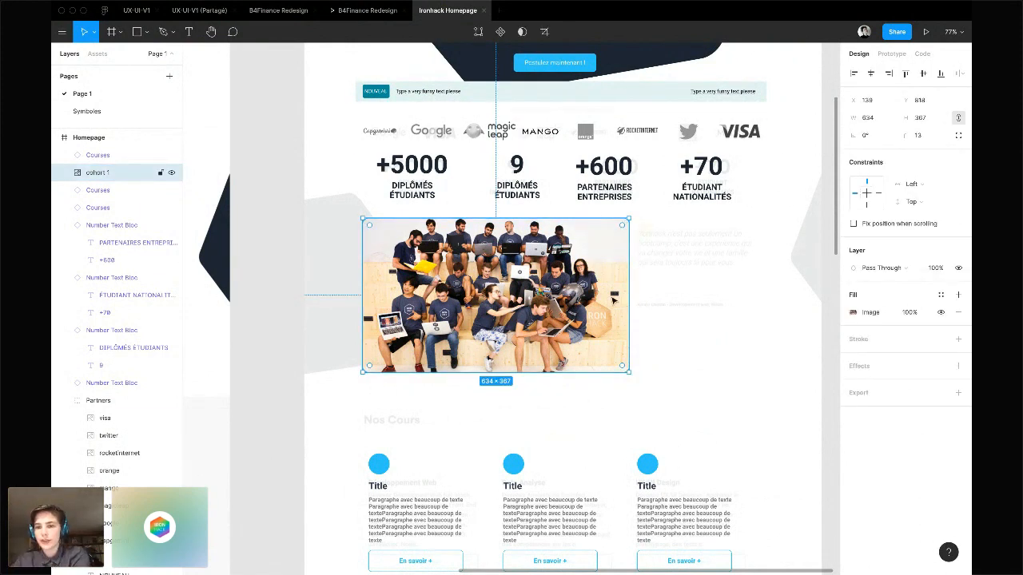
scroll(527, 444, "left", 4)
scroll(528, 445, "left", 5)
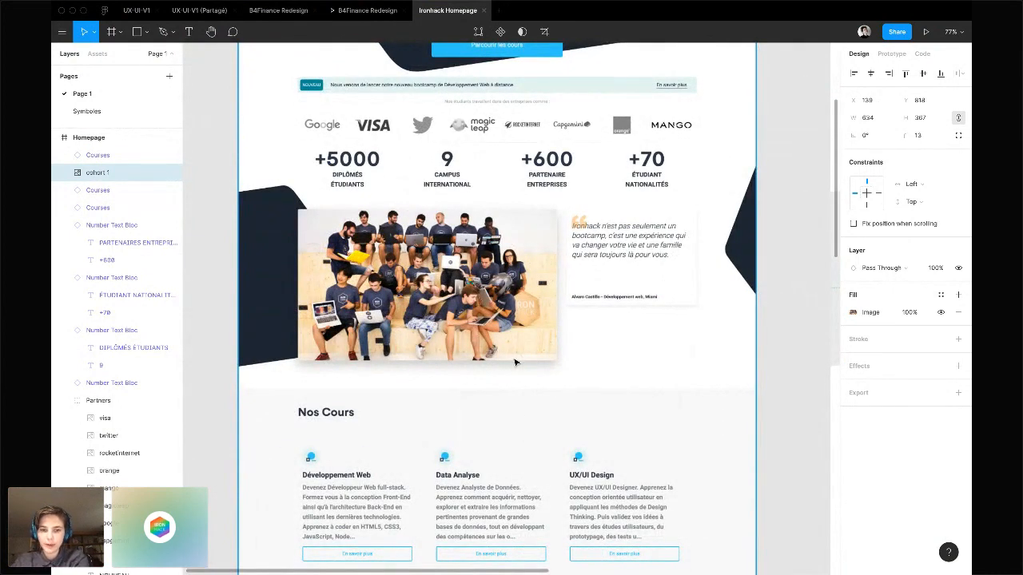
scroll(516, 361, "up", 5)
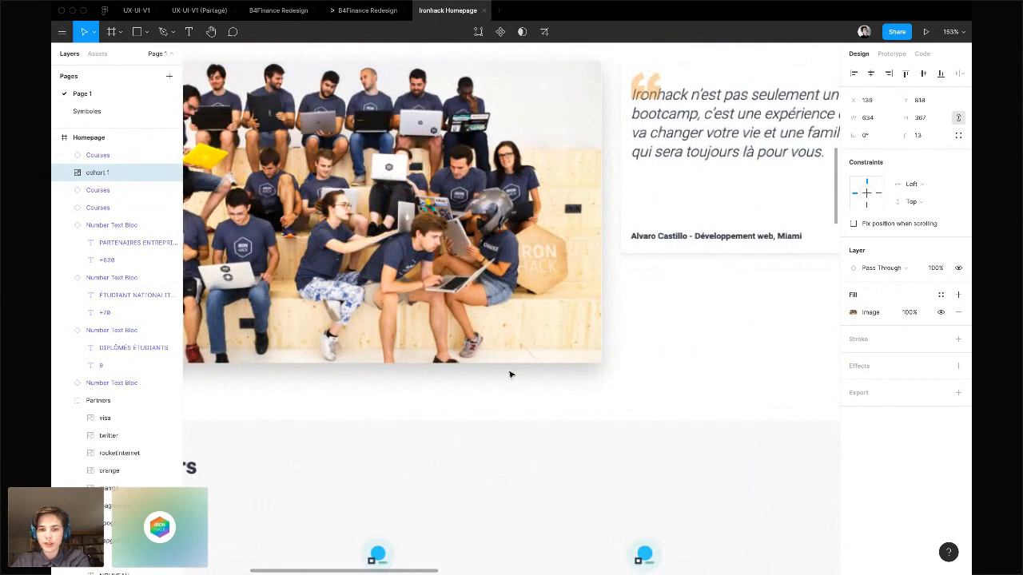
scroll(506, 370, "right", 1)
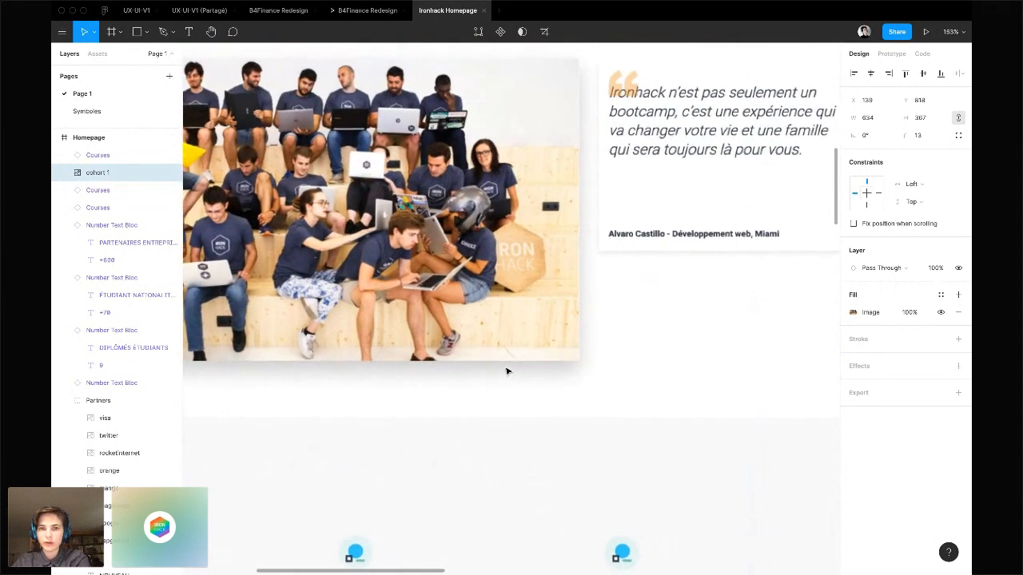
scroll(506, 371, "down", 6)
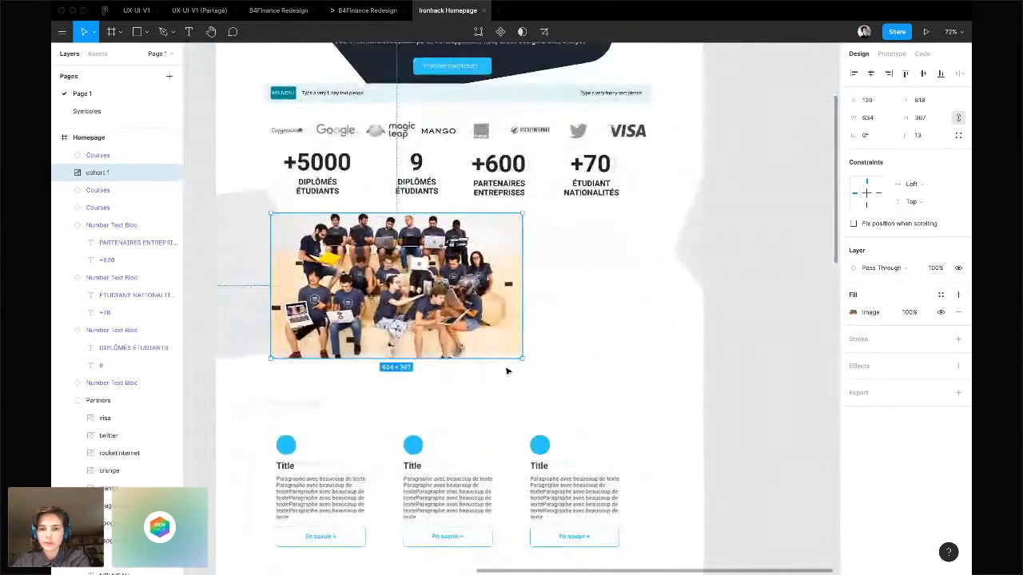
scroll(489, 292, "up", 3)
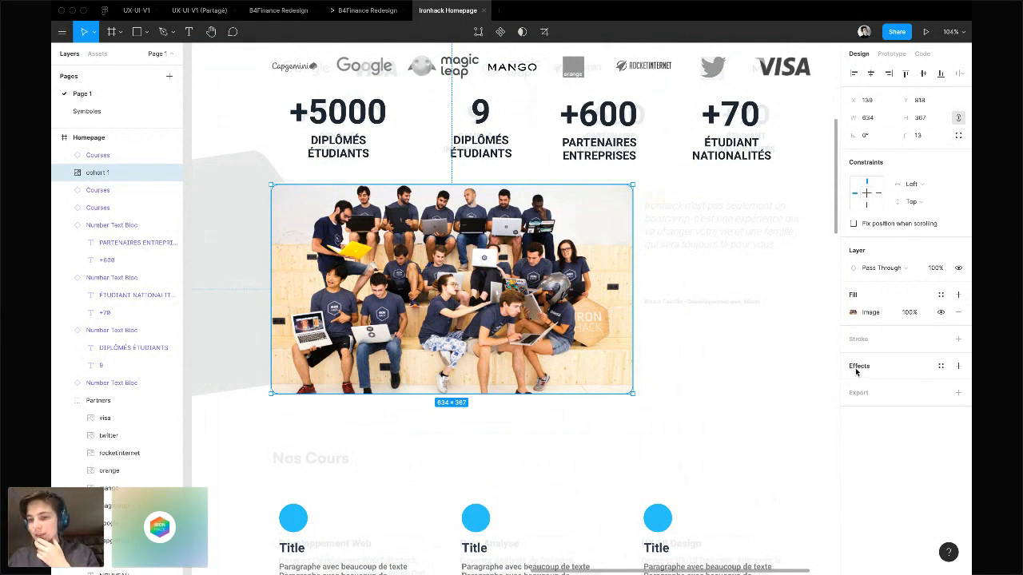
Add a drop shadow to the cohort photo with 10% opacity and a blur of 20
left_click(959, 368)
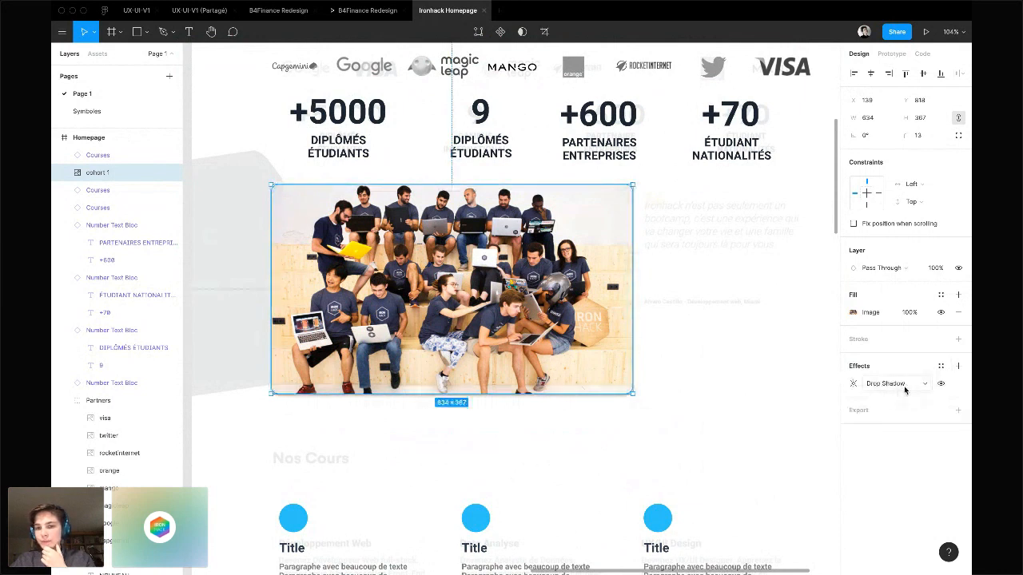
left_click(853, 385)
left_click(810, 414)
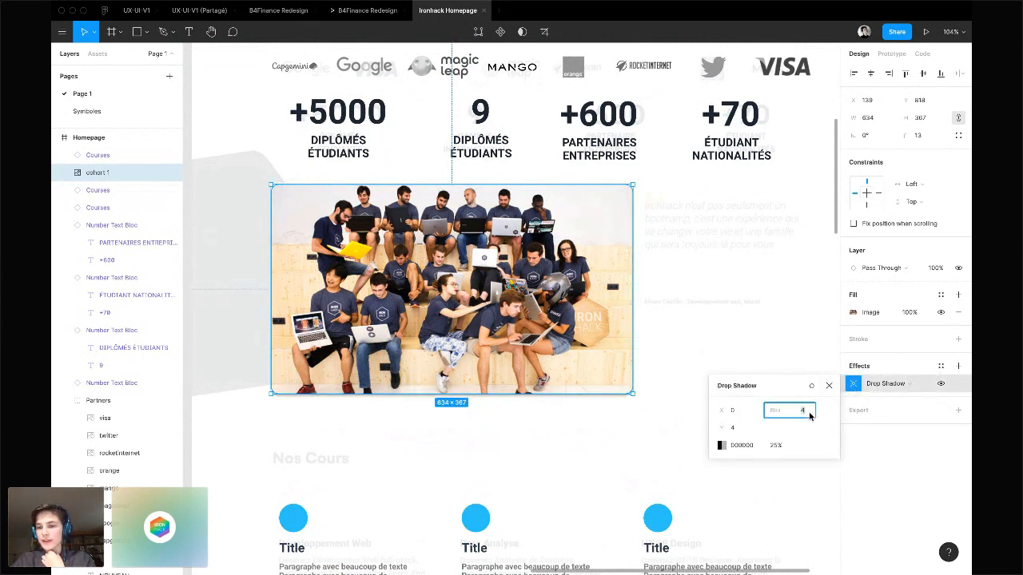
left_click(777, 446)
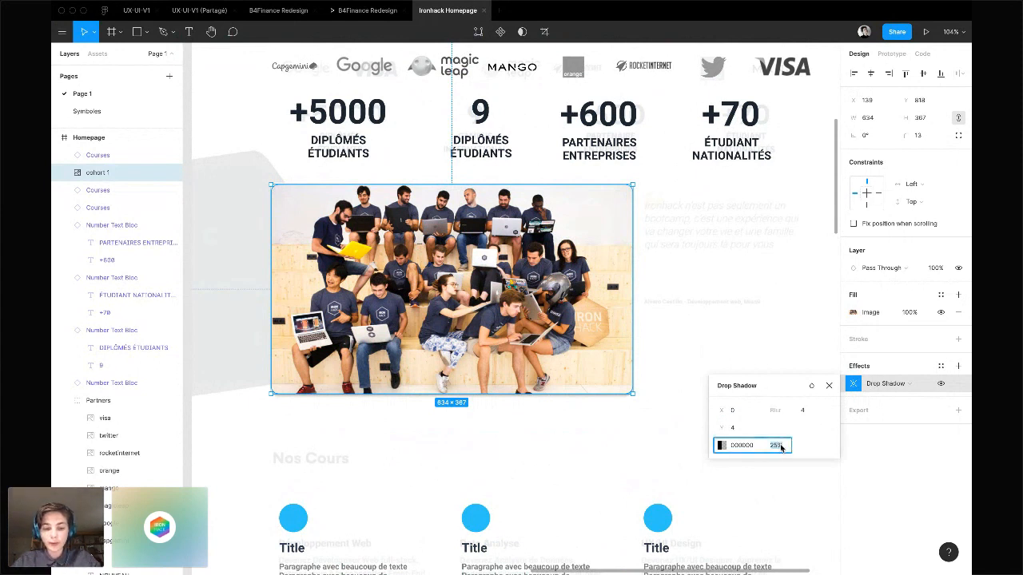
type("10")
key("Return")
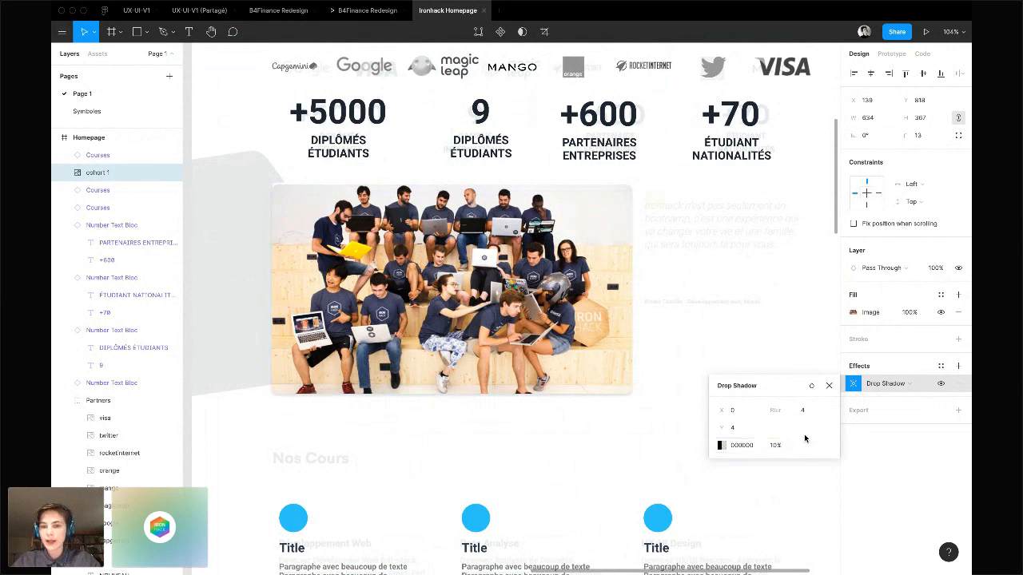
left_click(809, 418)
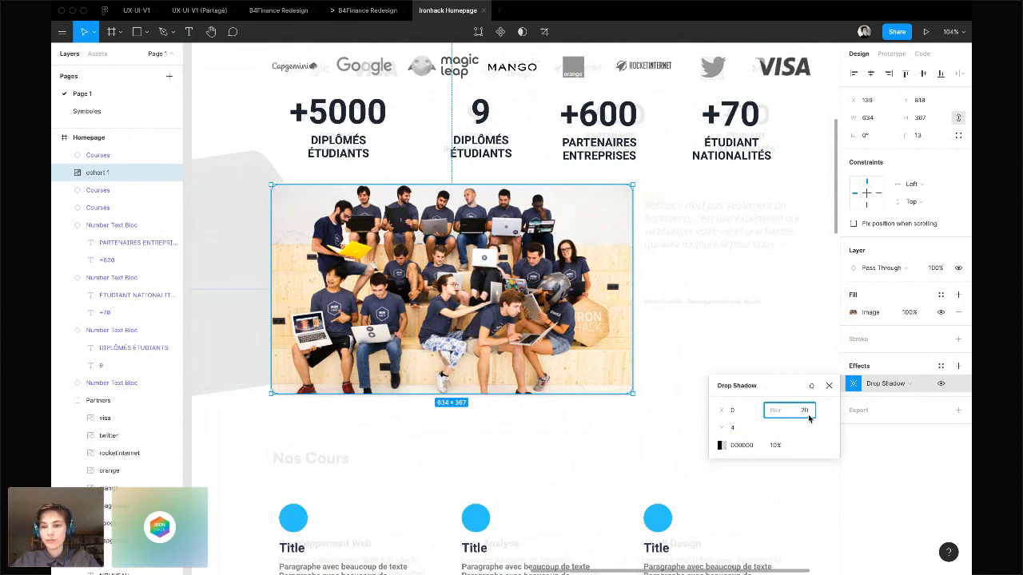
Remove the drop shadow effect from the cohort photo
key("Return")
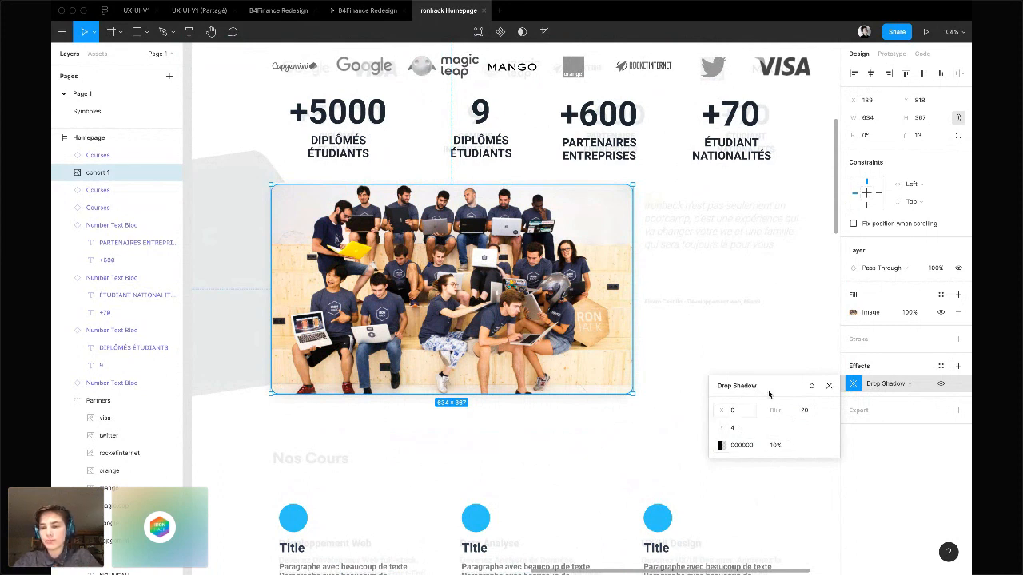
left_click(830, 386)
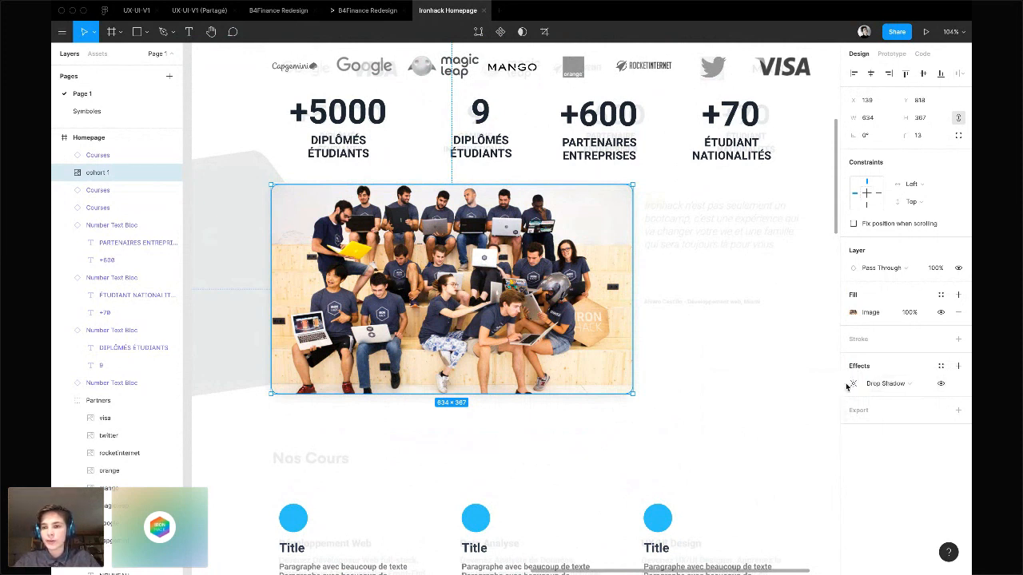
left_click(959, 385)
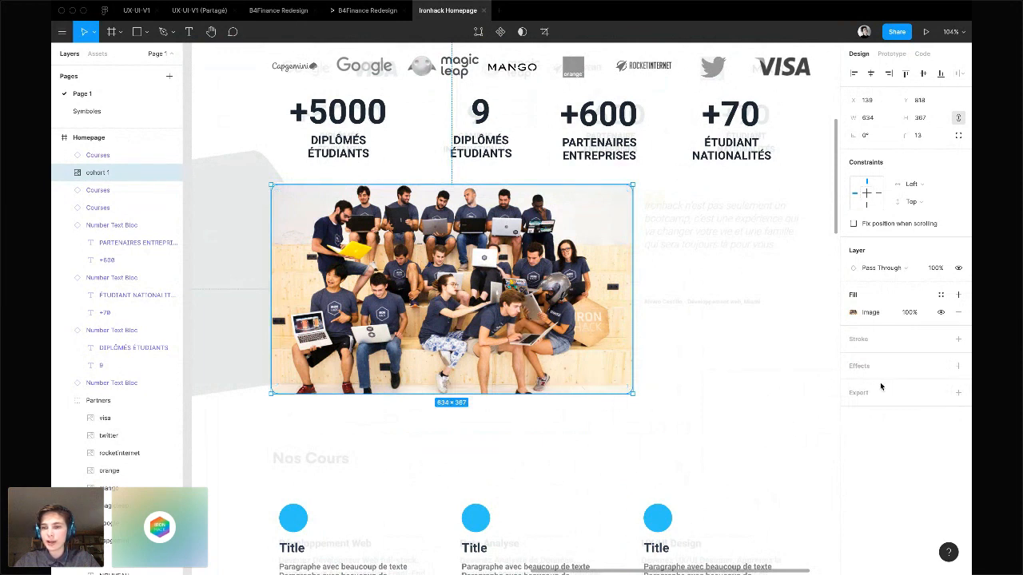
Add a drop shadow to the selected cohort photo with a blur of 20 and 10% opacity
left_click(957, 367)
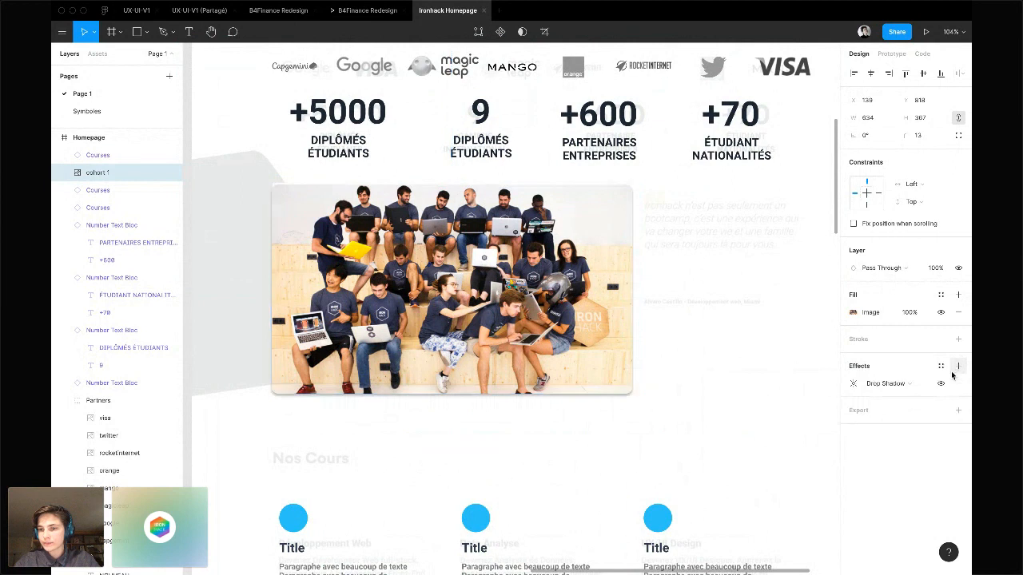
left_click(854, 385)
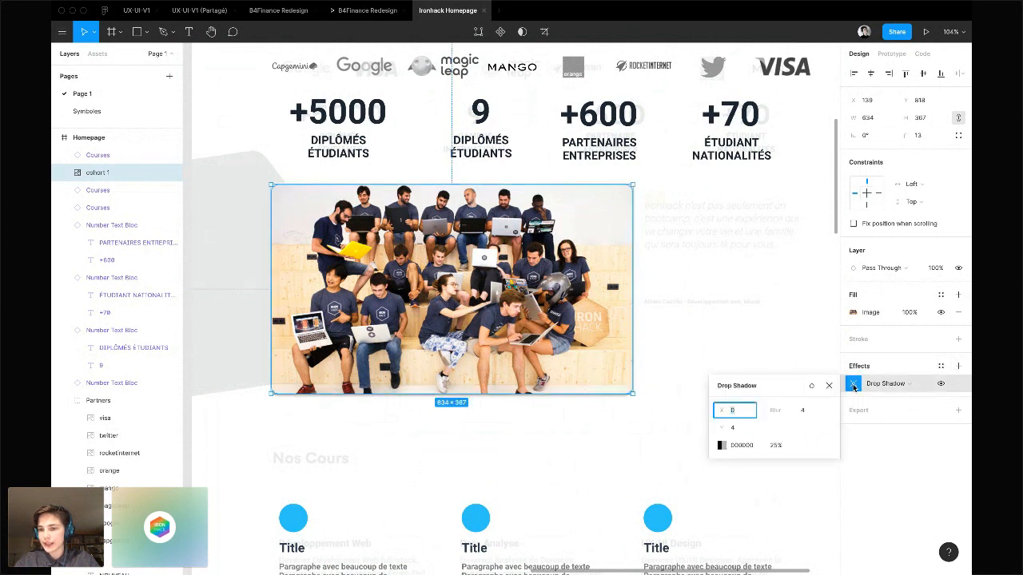
left_click(806, 416)
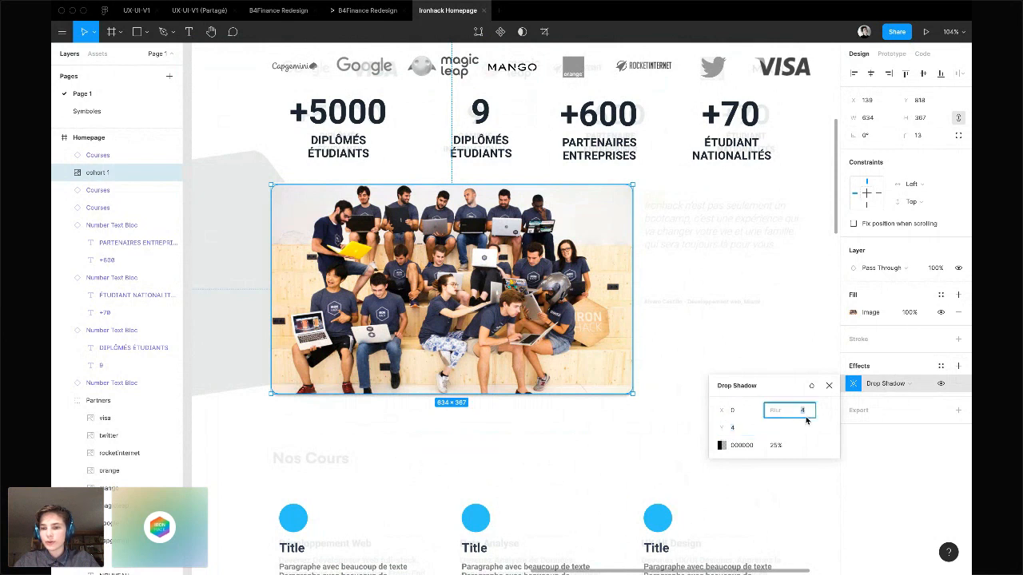
type("20")
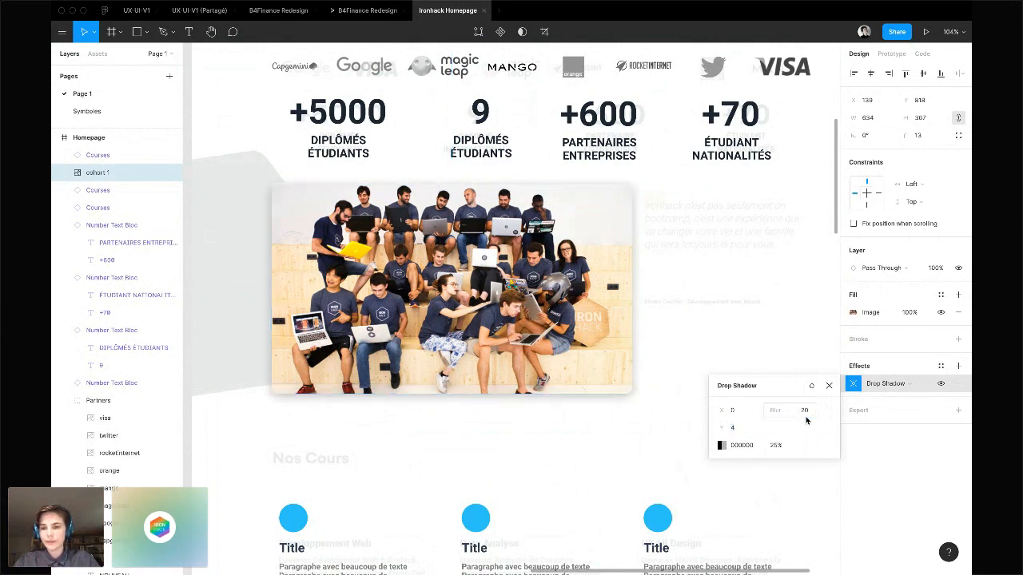
left_click(775, 446)
type("10")
key("Return")
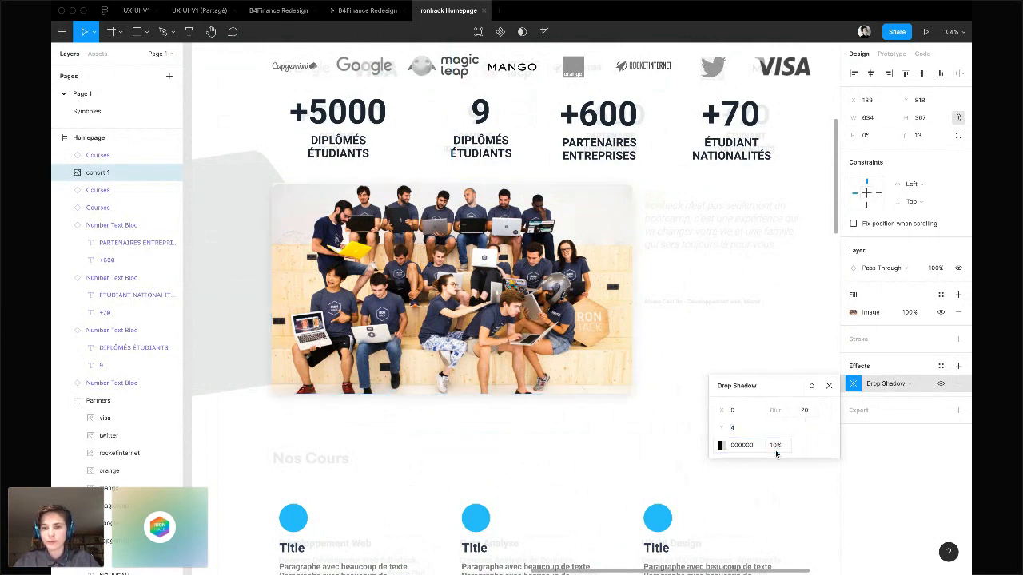
left_click(672, 440)
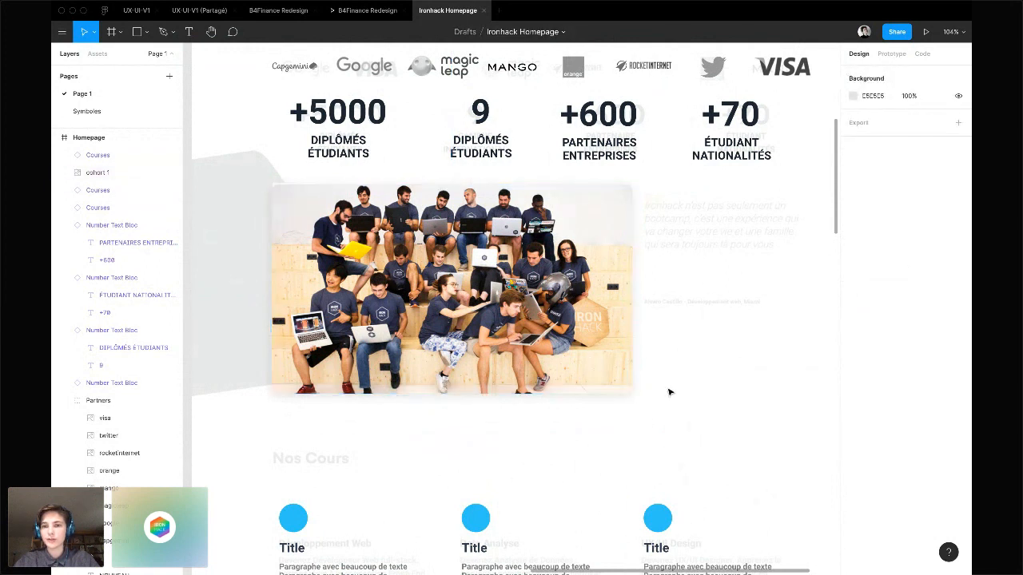
Shift the cohort photo slightly upward on the Homepage to a Y position of 815
scroll(669, 392, "down", 5)
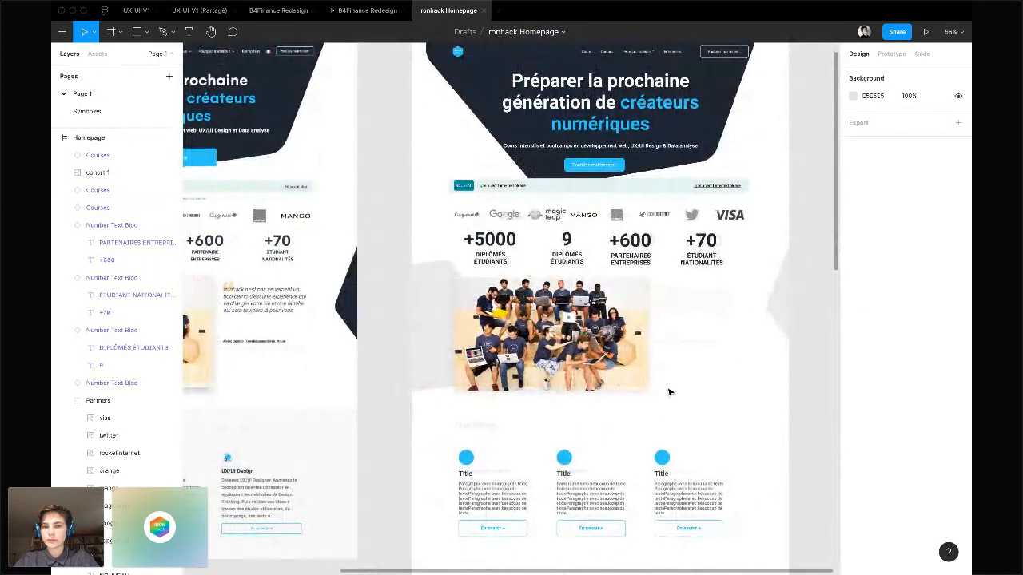
scroll(479, 310, "up", 10)
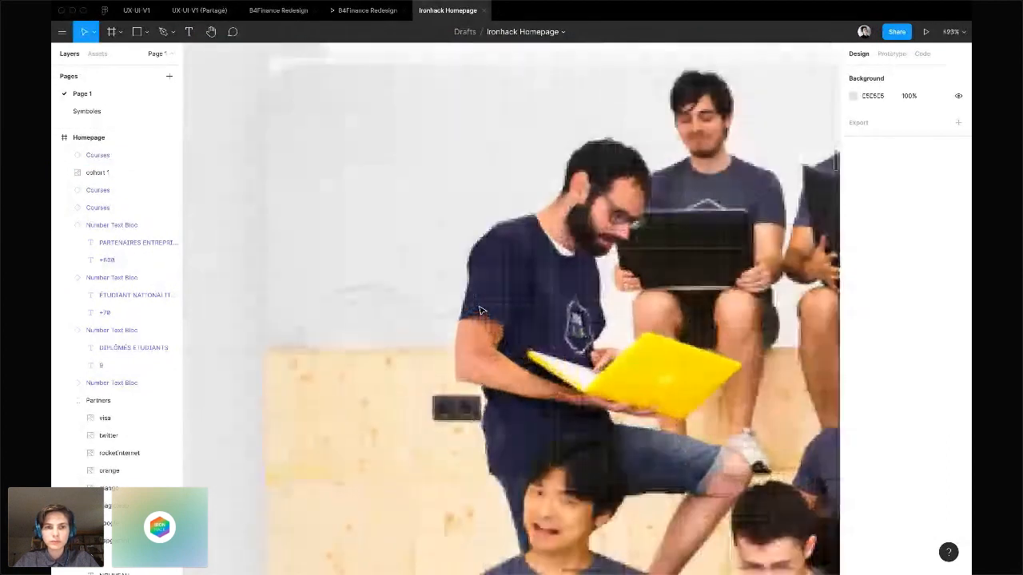
scroll(479, 310, "up", 3)
left_click(345, 187)
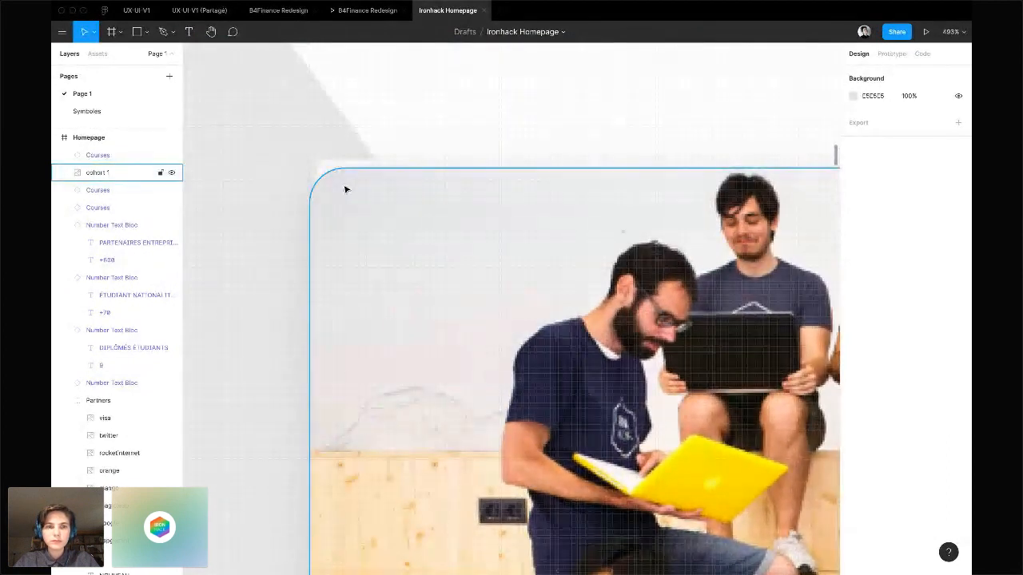
left_click(345, 189)
scroll(520, 253, "down", 10)
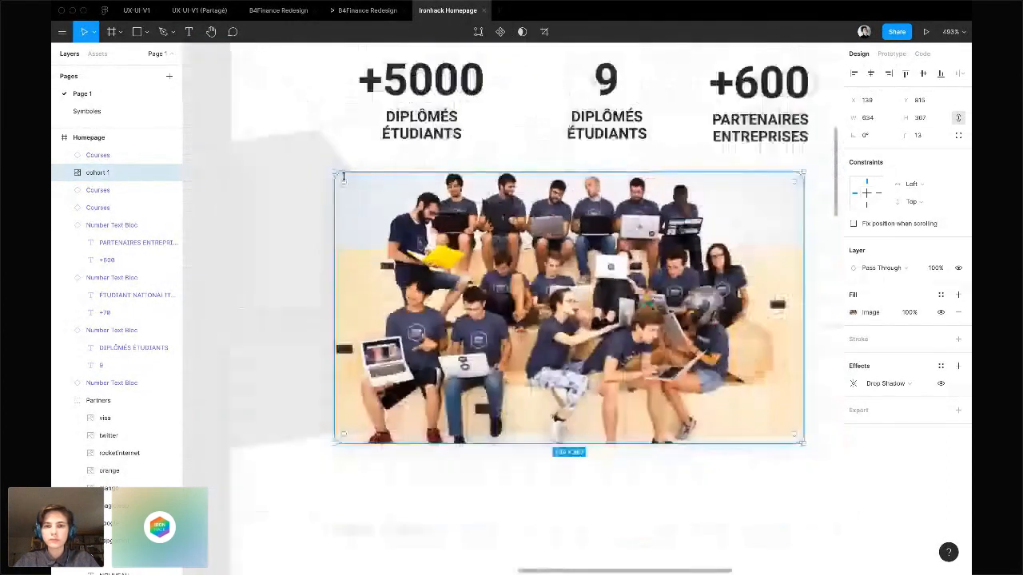
left_click(724, 359)
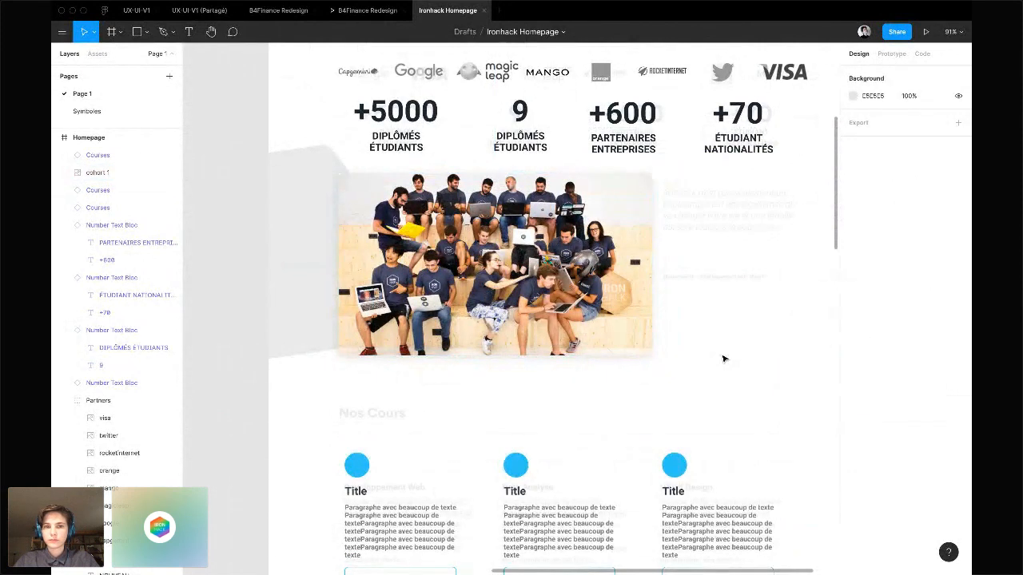
Check the quote card in the example, and draw a white FFFFFF rectangle about 294 × 235 beside the cohort photo on the Homepage
scroll(724, 358, "down", 5)
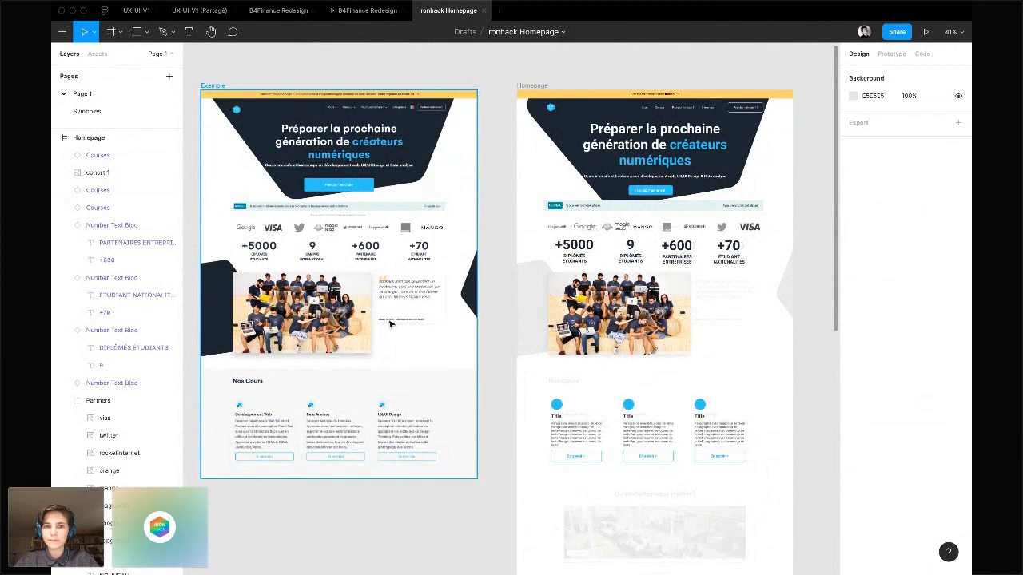
scroll(390, 322, "up", 3)
scroll(390, 322, "up", 5)
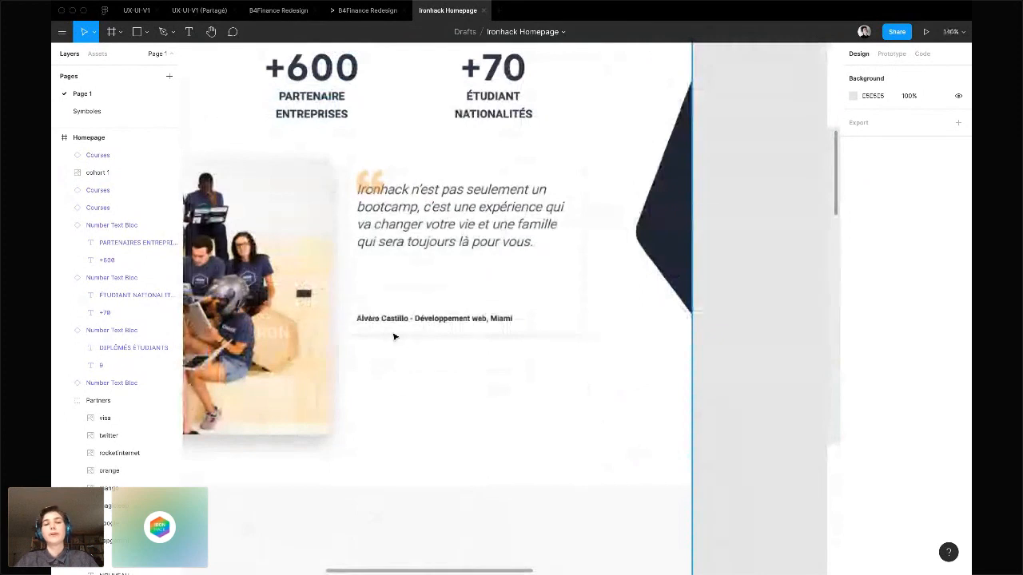
scroll(393, 337, "right", 5)
scroll(393, 337, "down", 5)
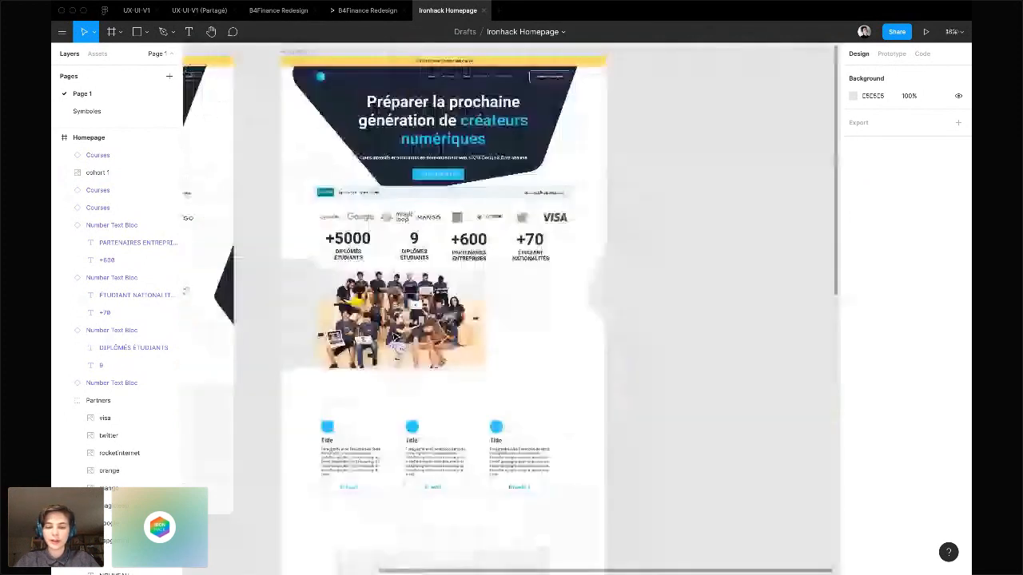
left_click(394, 337)
scroll(394, 337, "up", 3)
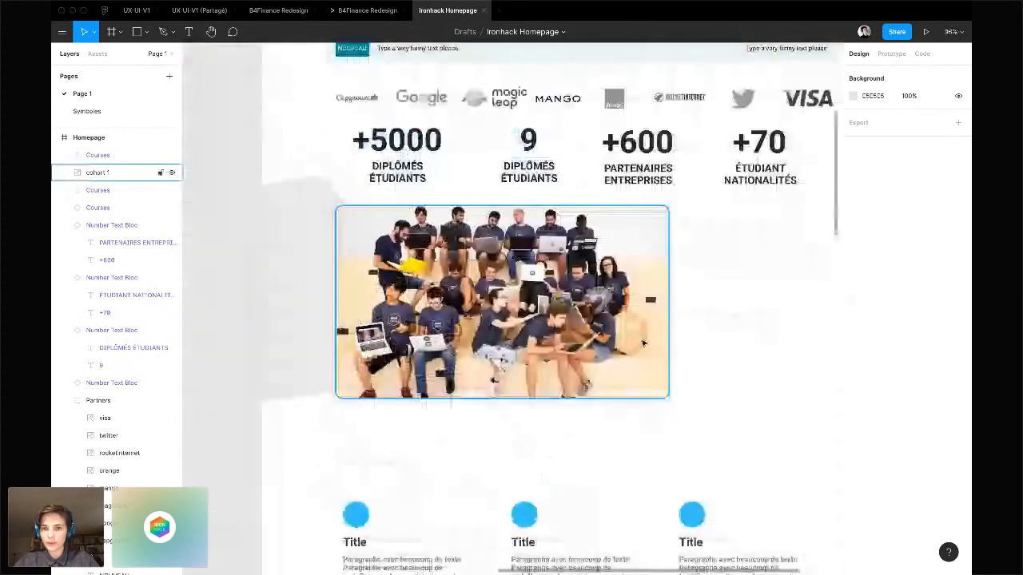
scroll(642, 344, "right", 3)
key("r")
mouse_move(568, 199)
left_mouse_down()
mouse_move(724, 323)
mouse_move(681, 299)
left_mouse_up()
left_click(854, 313)
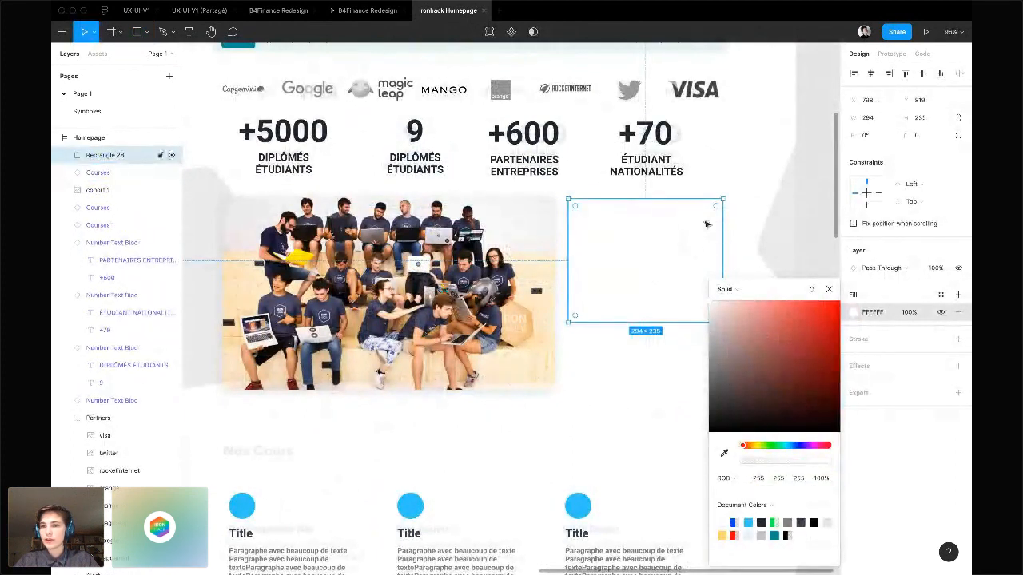
left_click(829, 290)
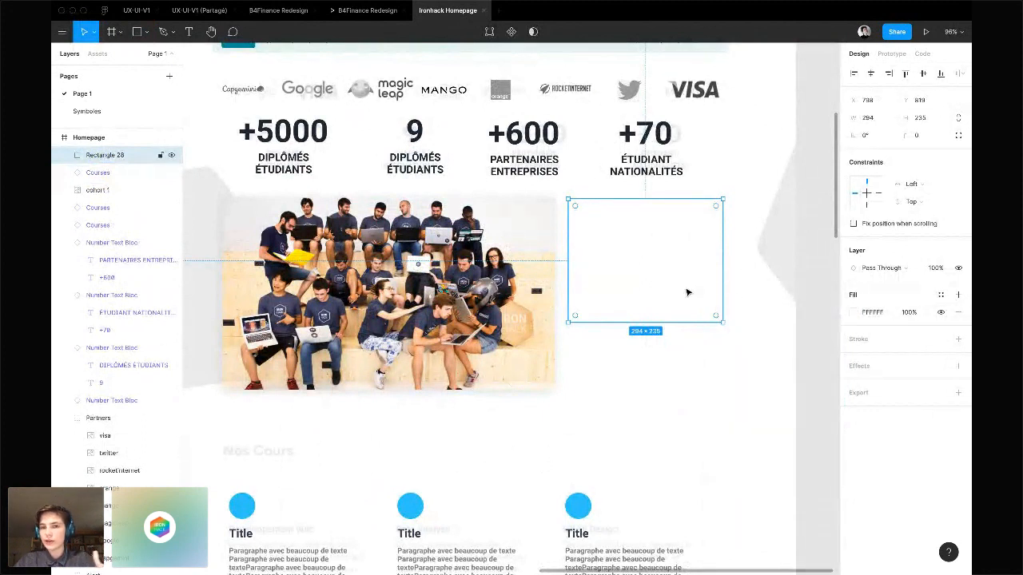
Add a default drop shadow to the white rectangle, compare it with the cohort photo and open the rectangle's shadow settings
left_click(959, 366)
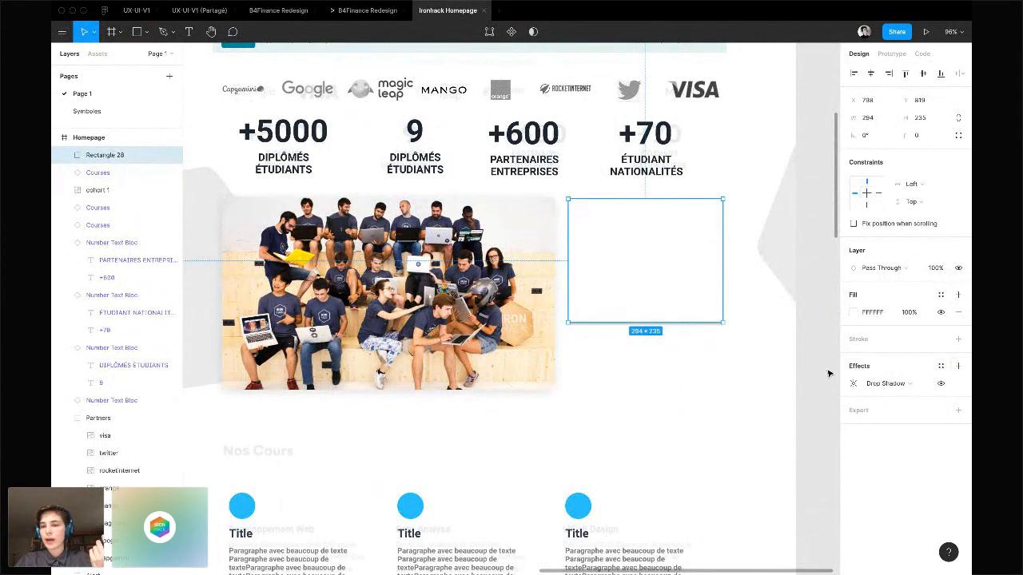
left_click(548, 389)
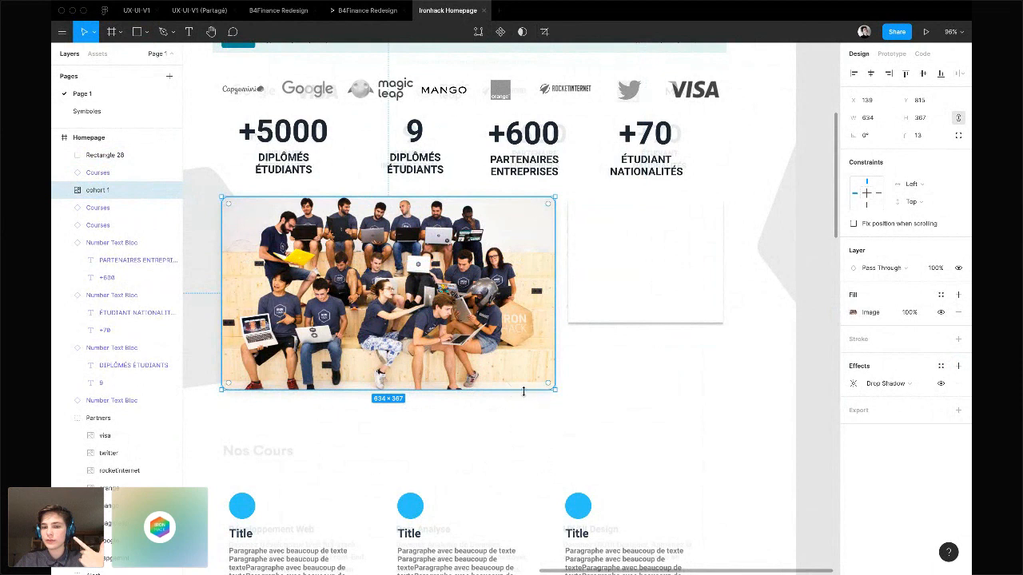
left_click(623, 275)
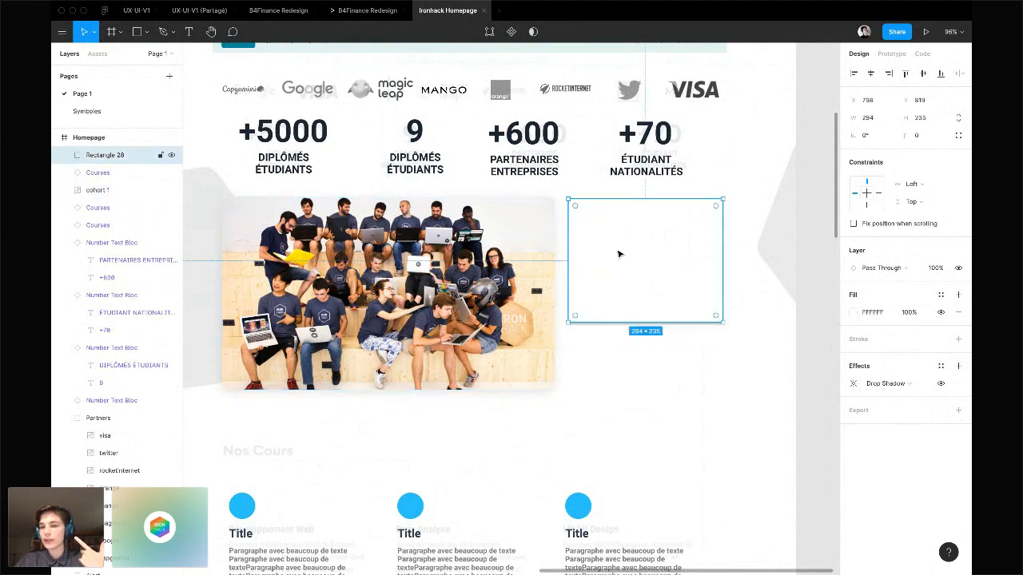
left_click(854, 384)
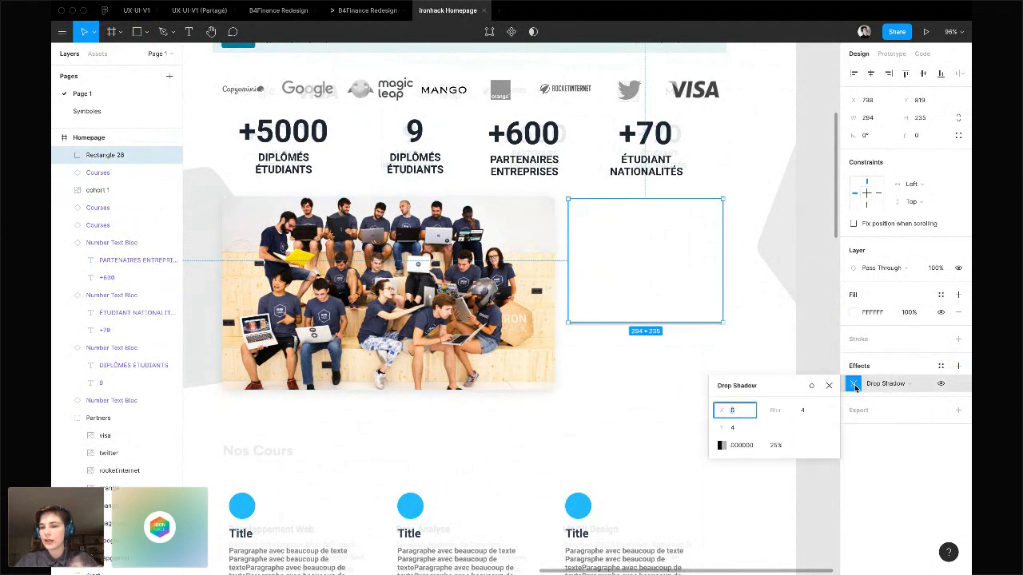
left_click(799, 347)
Save the cohort photo's shadow as a reusable effect style named "Drop Shadow 10%"
left_click(548, 352)
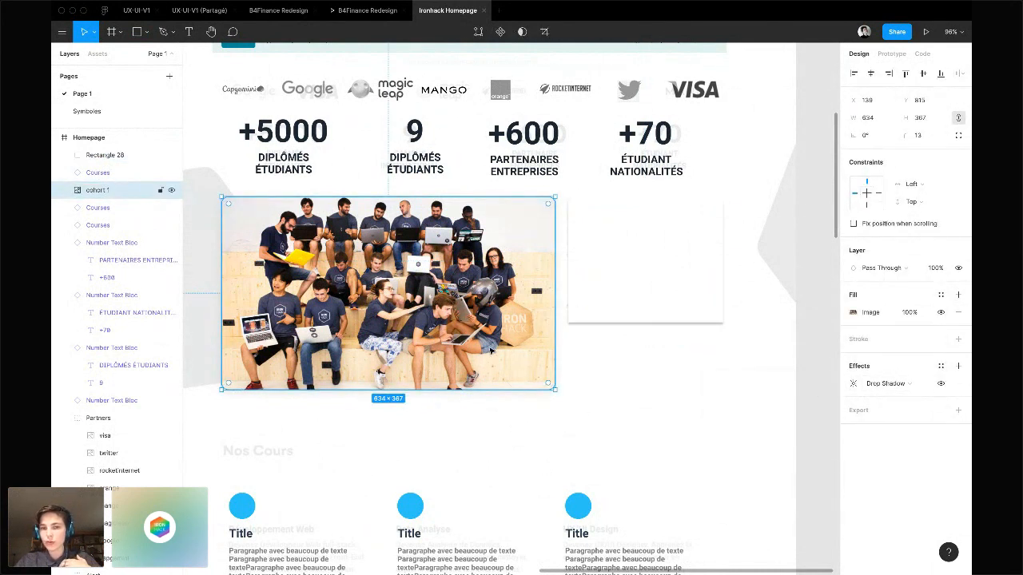
left_click(941, 367)
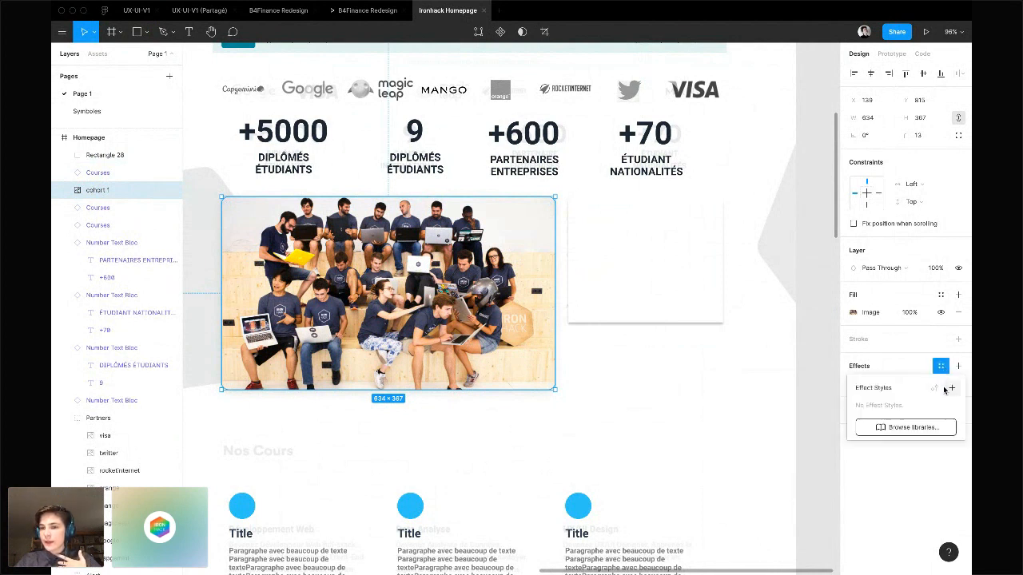
left_click(951, 390)
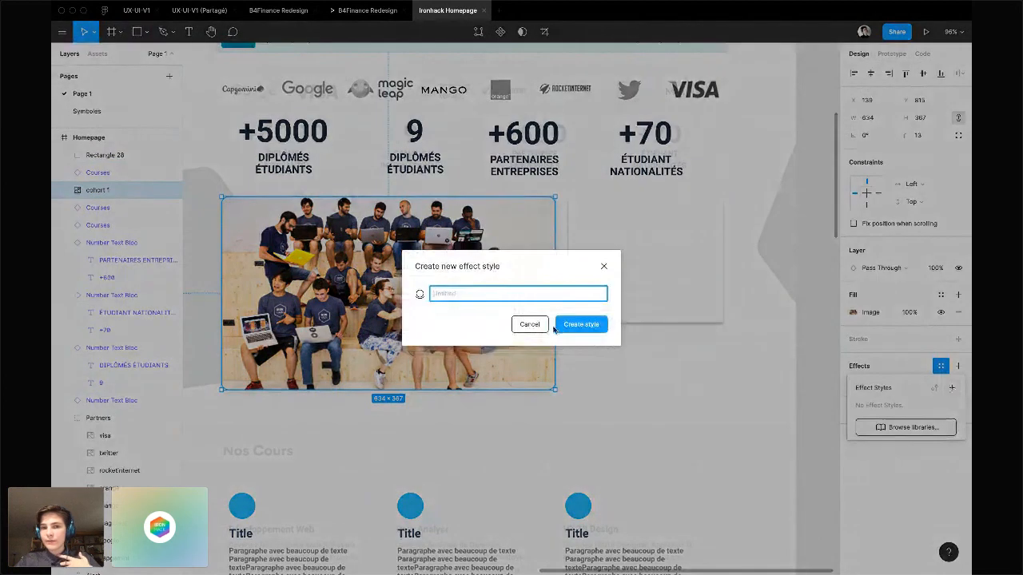
type("Drop Shadow")
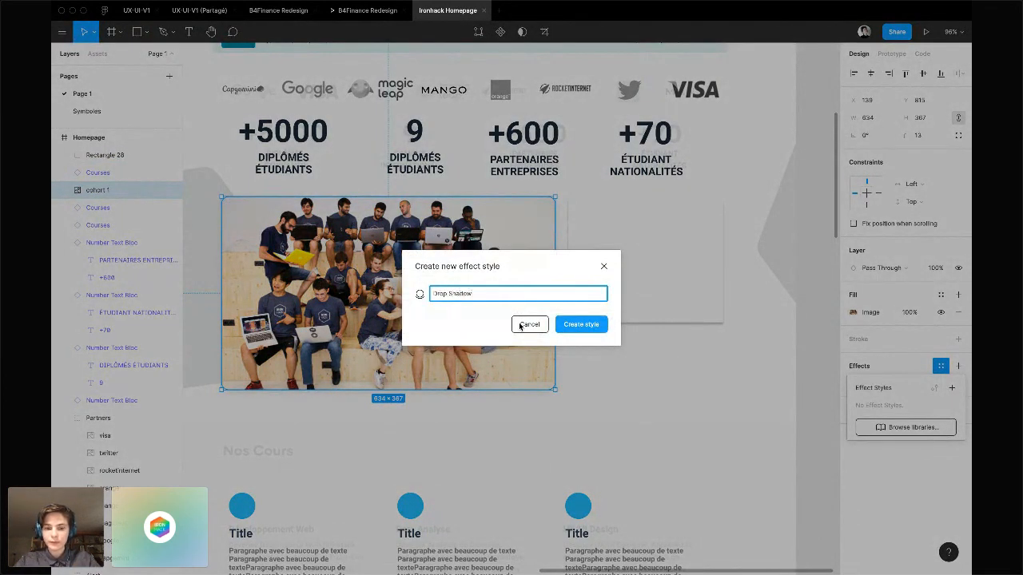
type(" 10%")
left_click(580, 326)
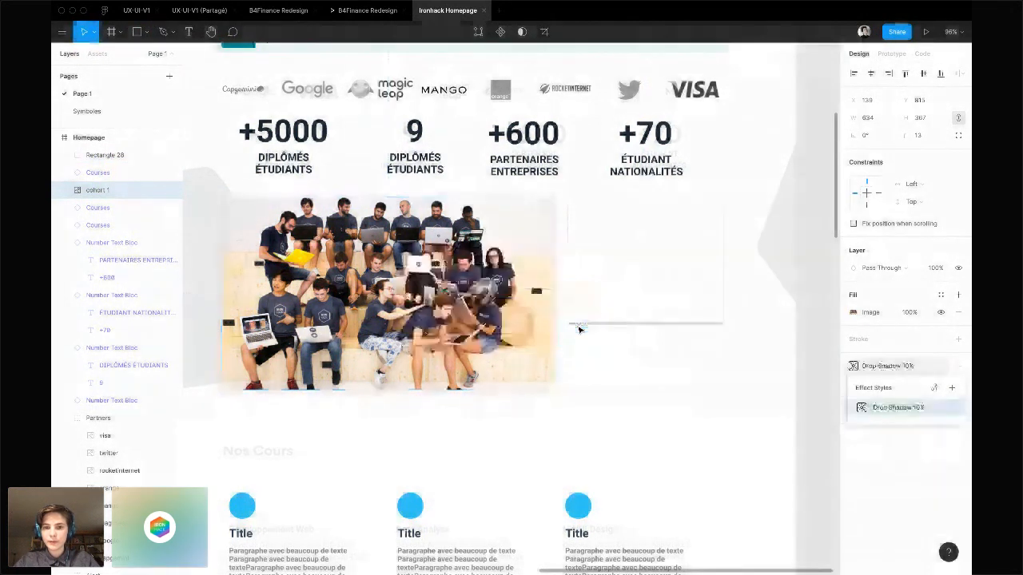
Replace the white rectangle's own drop shadow with the "Drop Shadow 10%" effect style
left_click(628, 307)
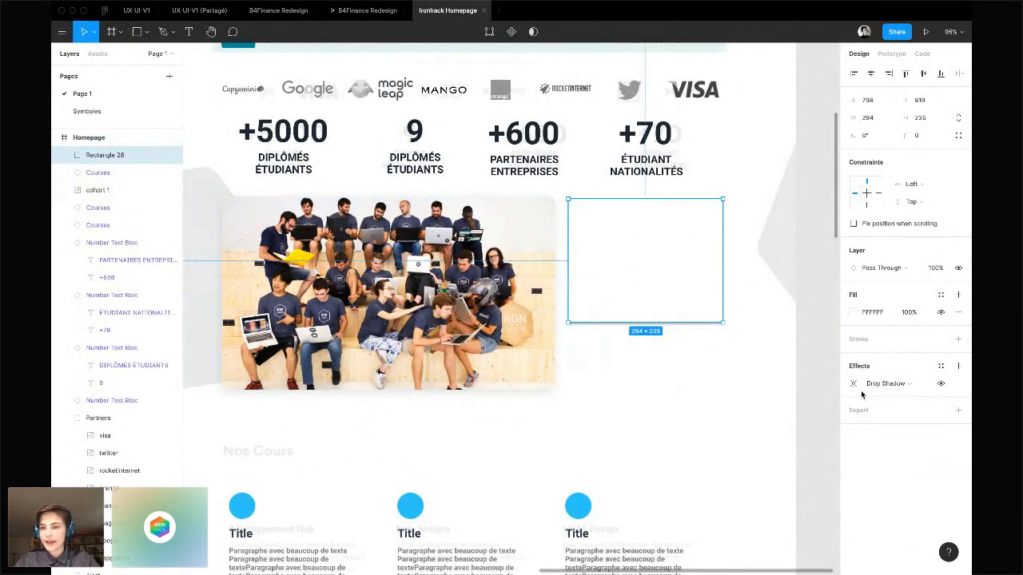
left_click(958, 384)
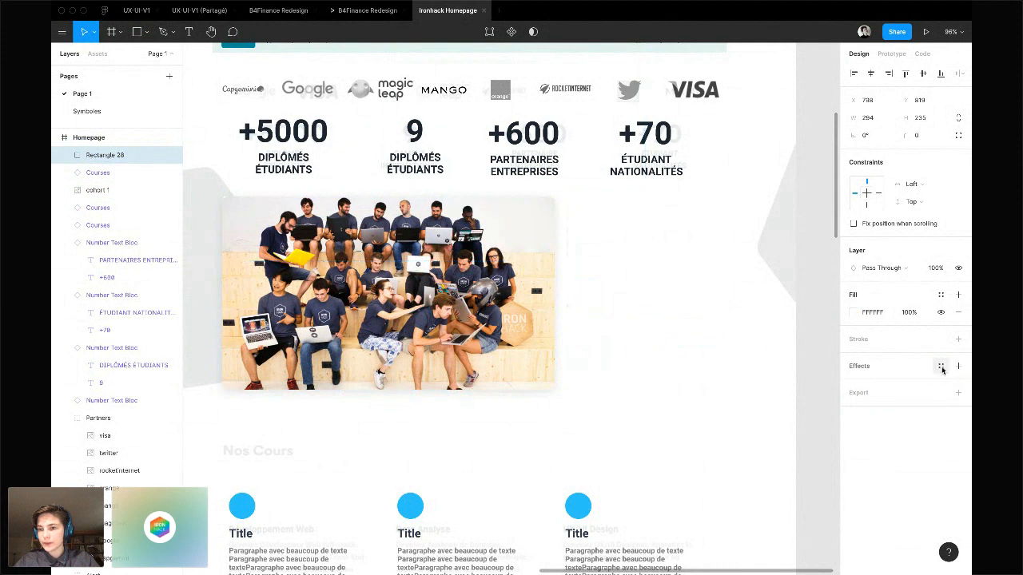
left_click(941, 367)
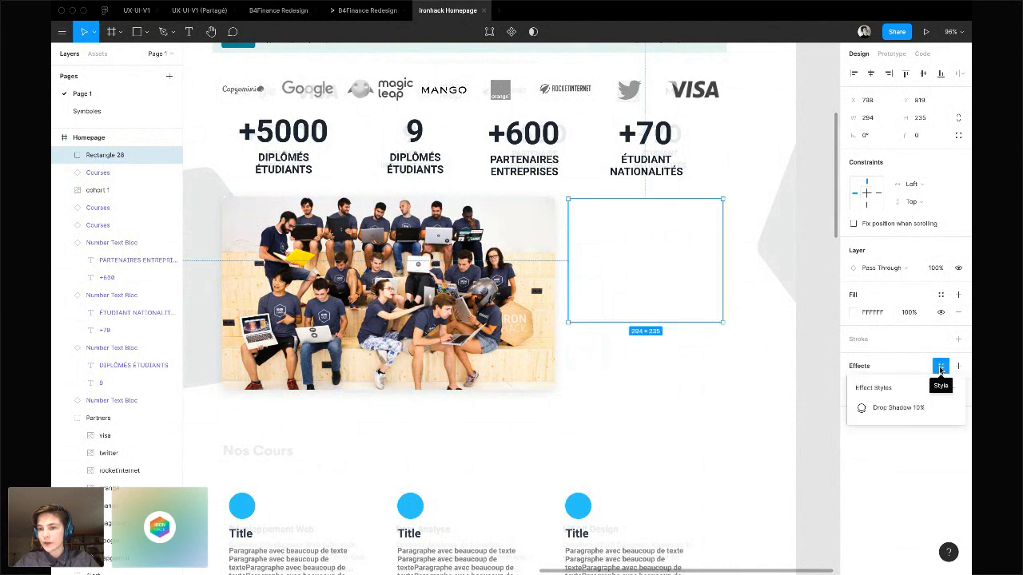
left_click(897, 408)
left_click(648, 338)
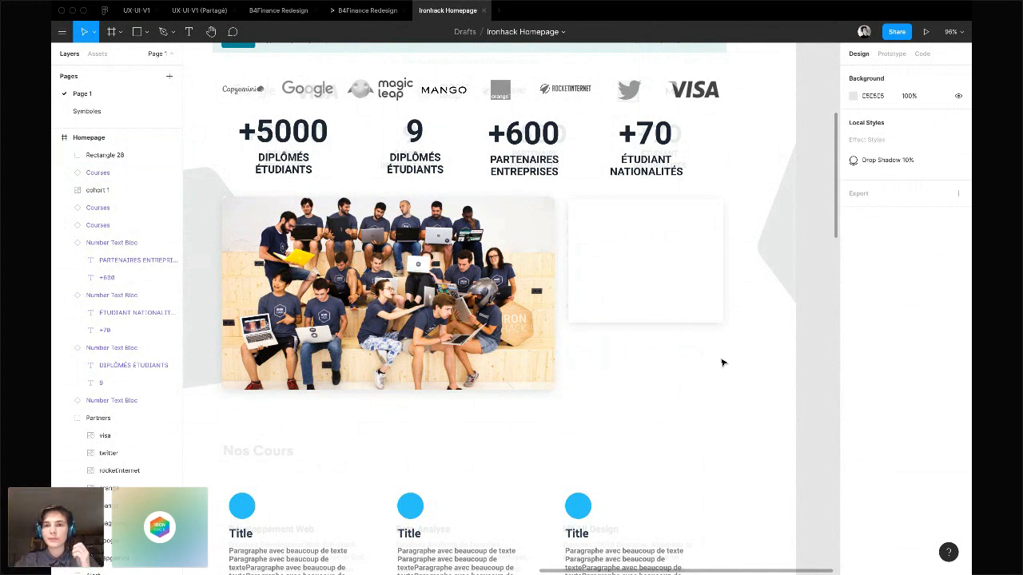
left_click(624, 236)
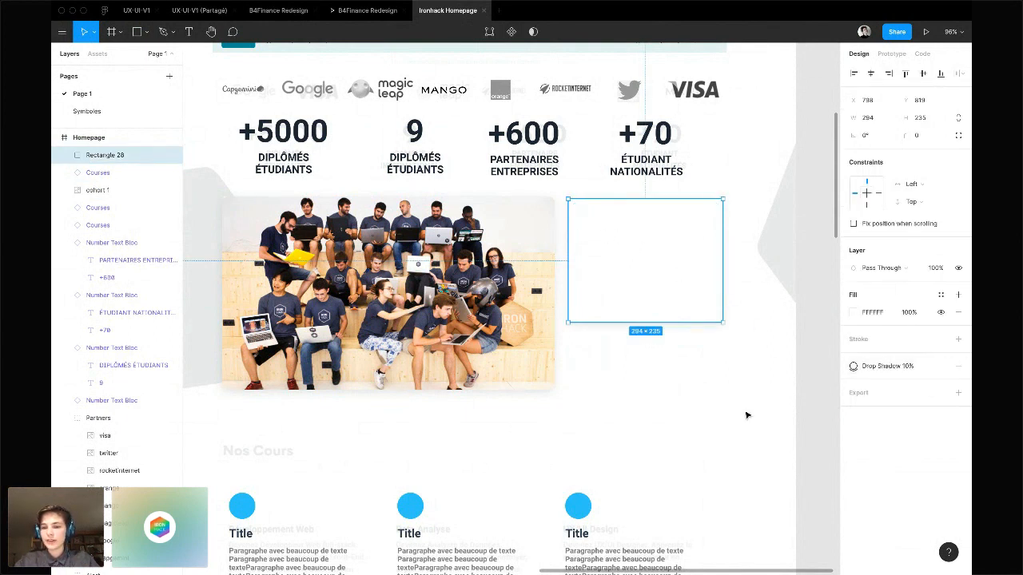
left_click(580, 486)
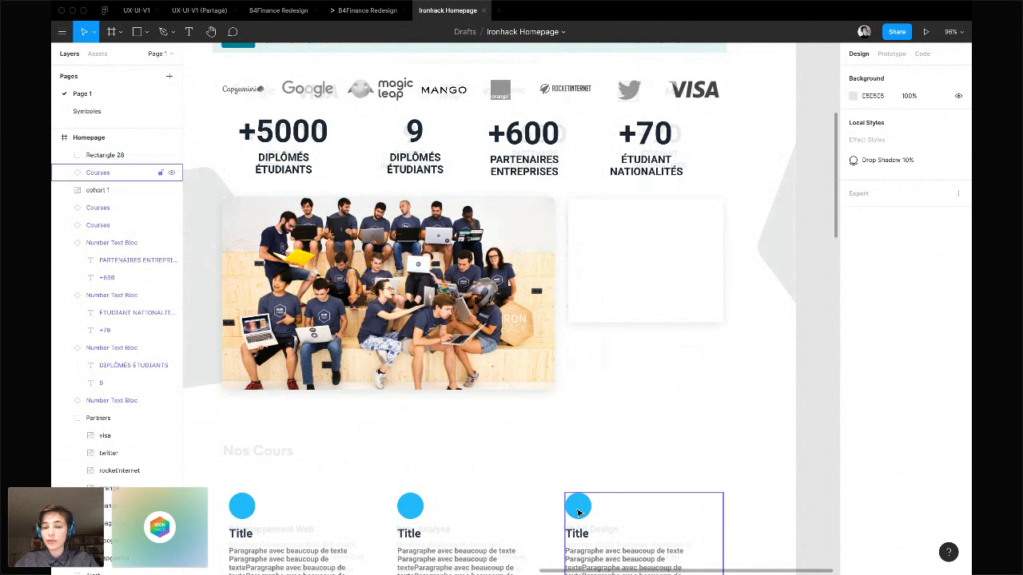
Save the fill of the third course card's blue circle as a reusable color style named "Ironhack Main Blue"
double_click(579, 512)
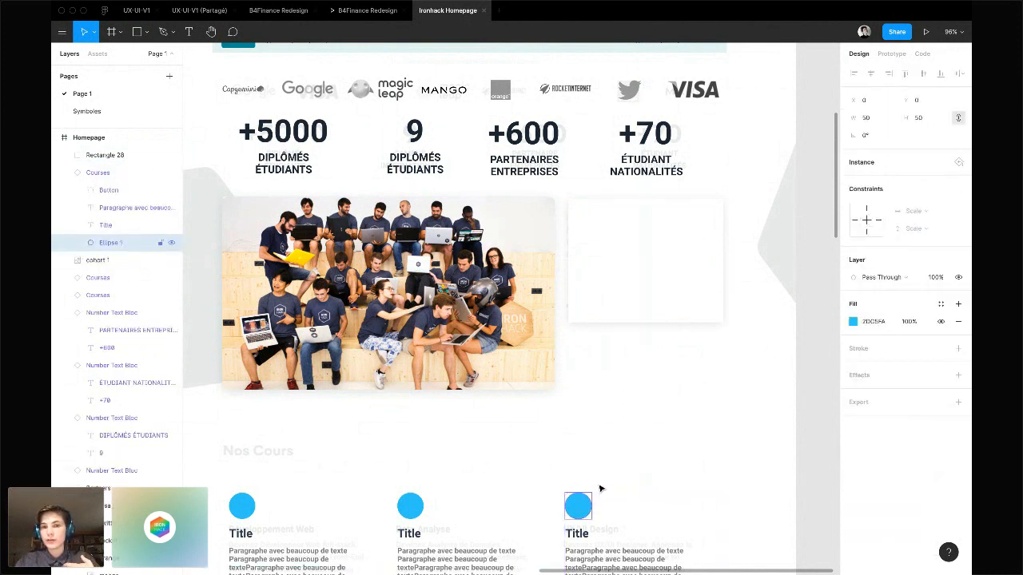
scroll(601, 488, "down", 5)
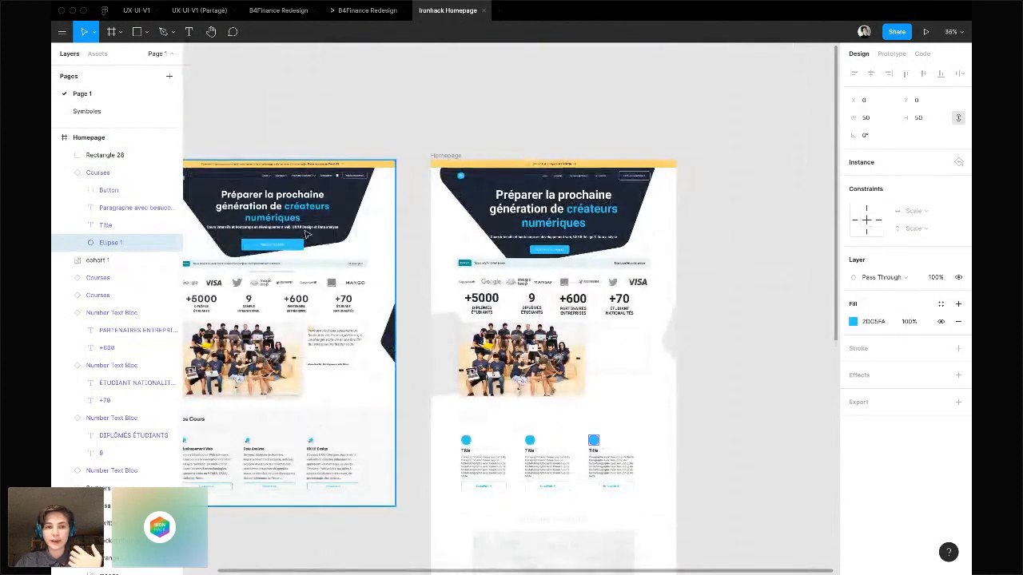
scroll(339, 296, "left", 5)
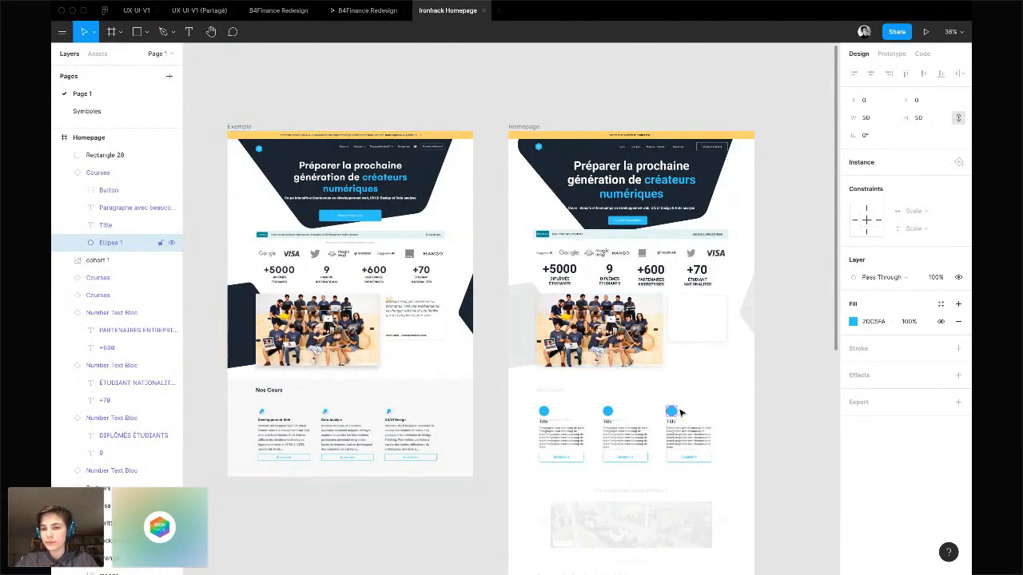
left_click(879, 325)
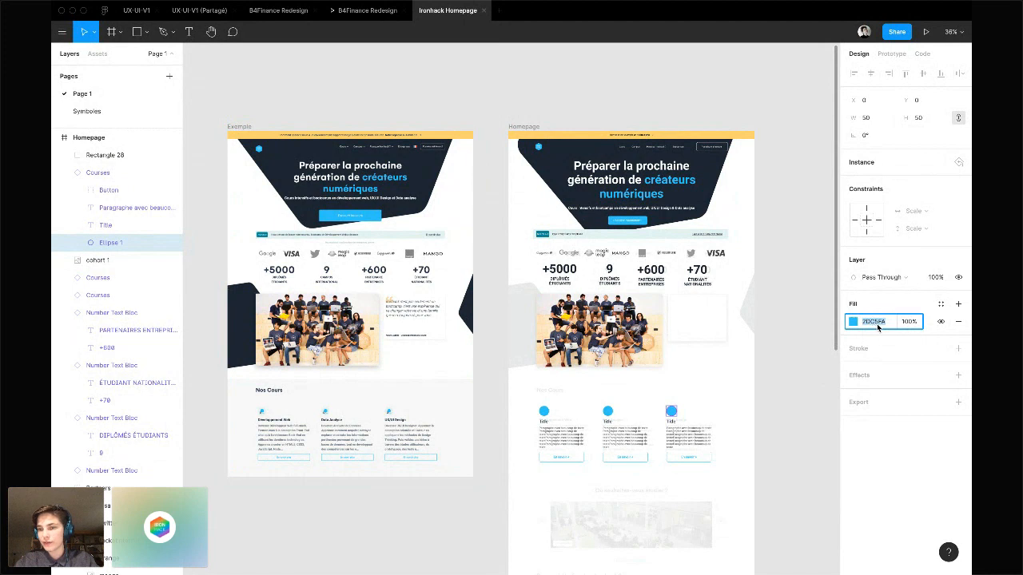
left_click(942, 304)
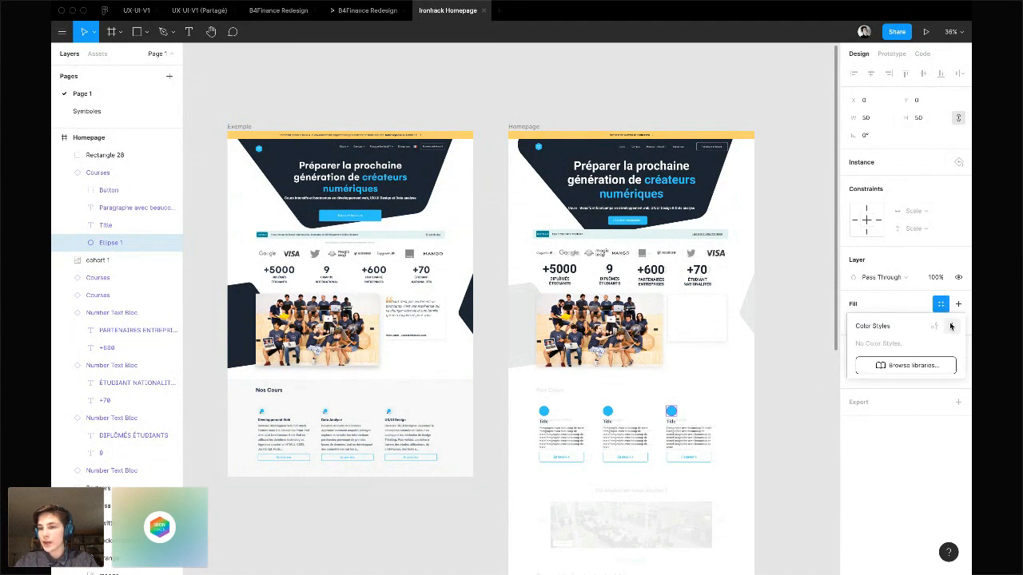
left_click(950, 326)
type("ir")
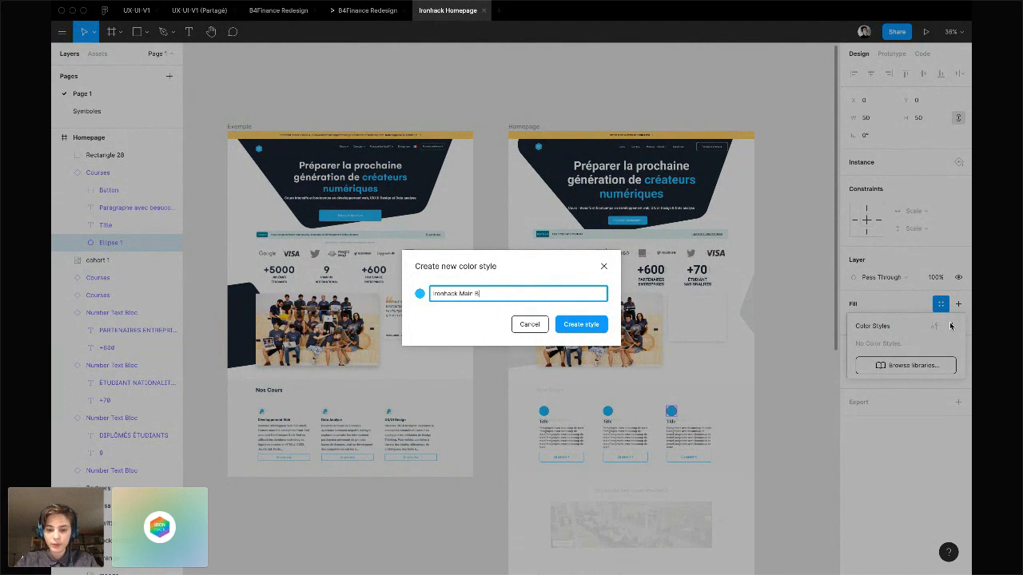
key("Return")
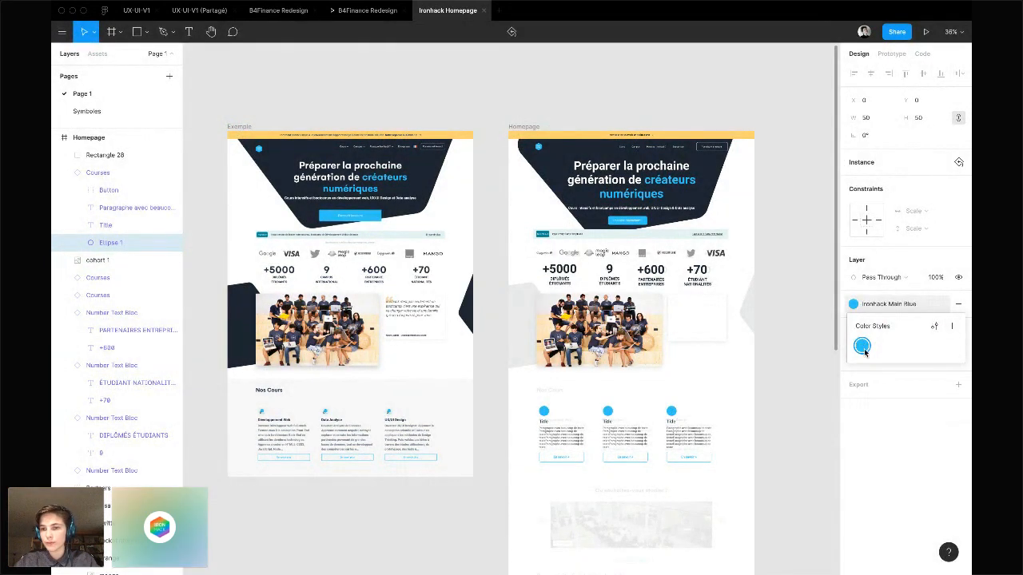
left_click(790, 361)
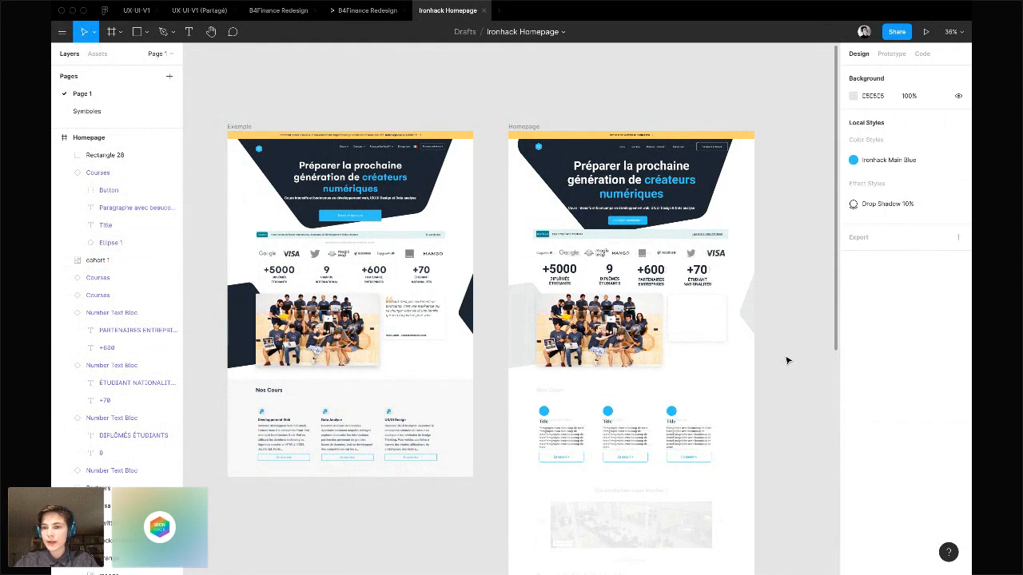
Apply the "Ironhack Main Blue" color style to the "Postulez maintenant !" button and the headline words "créateurs numériques" on the Homepage
left_click(637, 225)
scroll(637, 226, "up", 5)
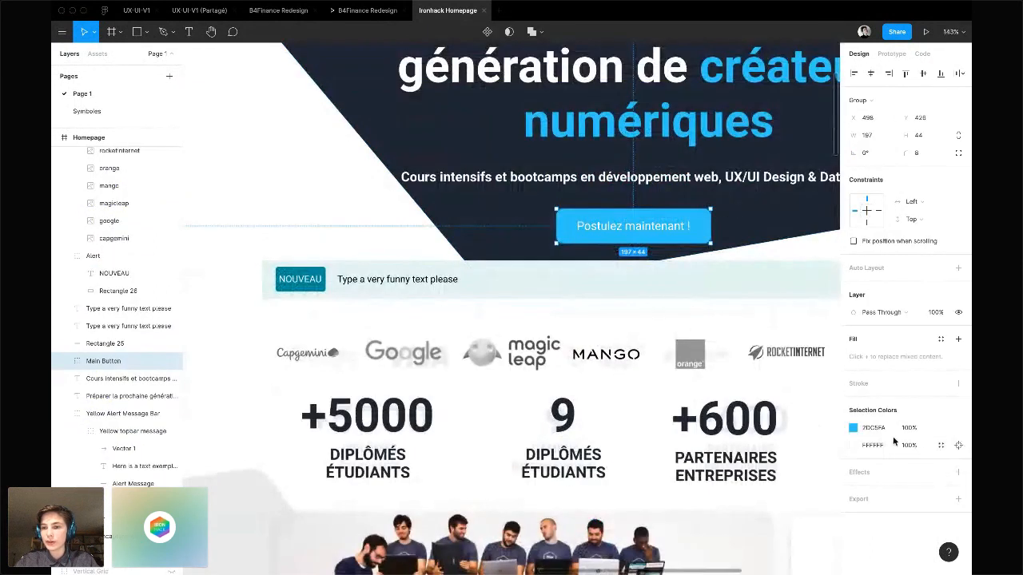
left_click(940, 428)
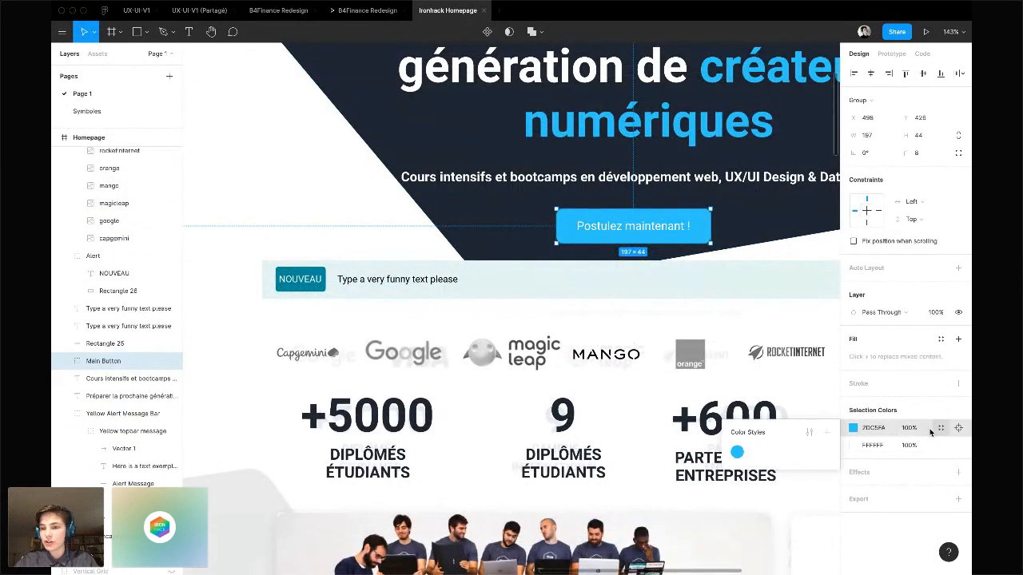
left_click(737, 453)
left_click(724, 120)
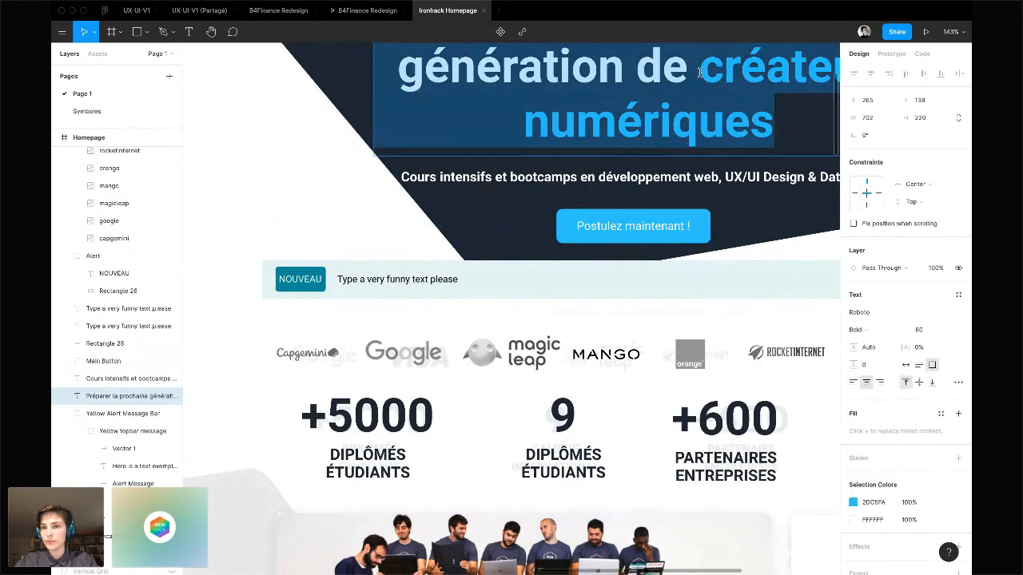
left_click(941, 414)
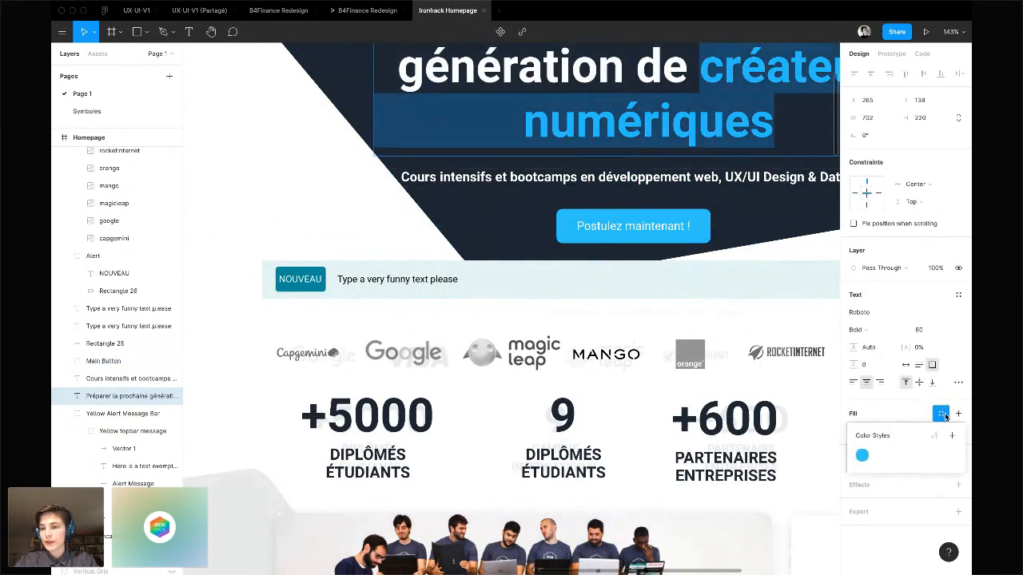
left_click(862, 456)
Try the grey 999999 in the "Ironhack Main Blue" color style and check the Homepage elements that use it
scroll(693, 248, "down", 5)
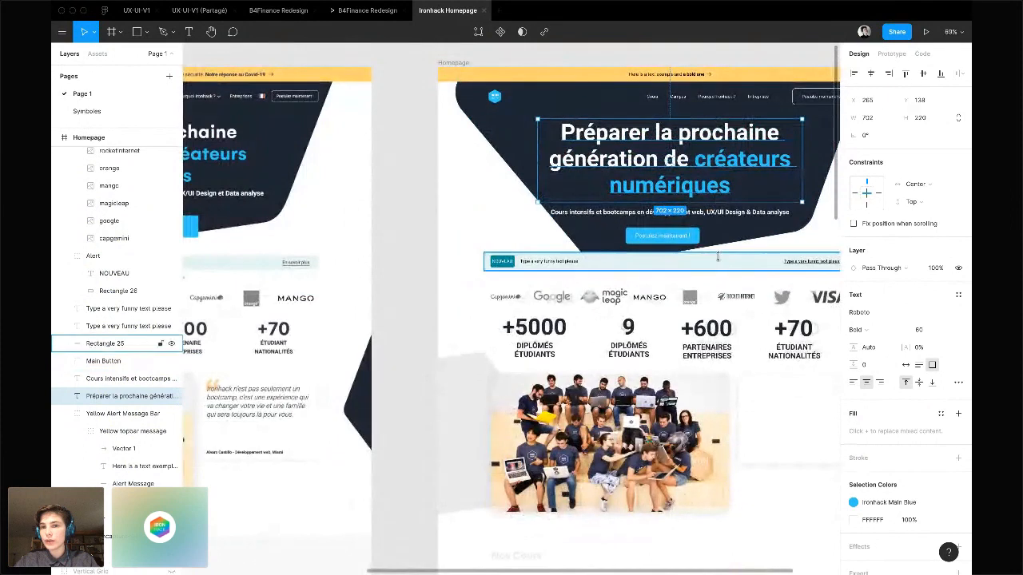
left_click(720, 259)
scroll(721, 261, "right", 3)
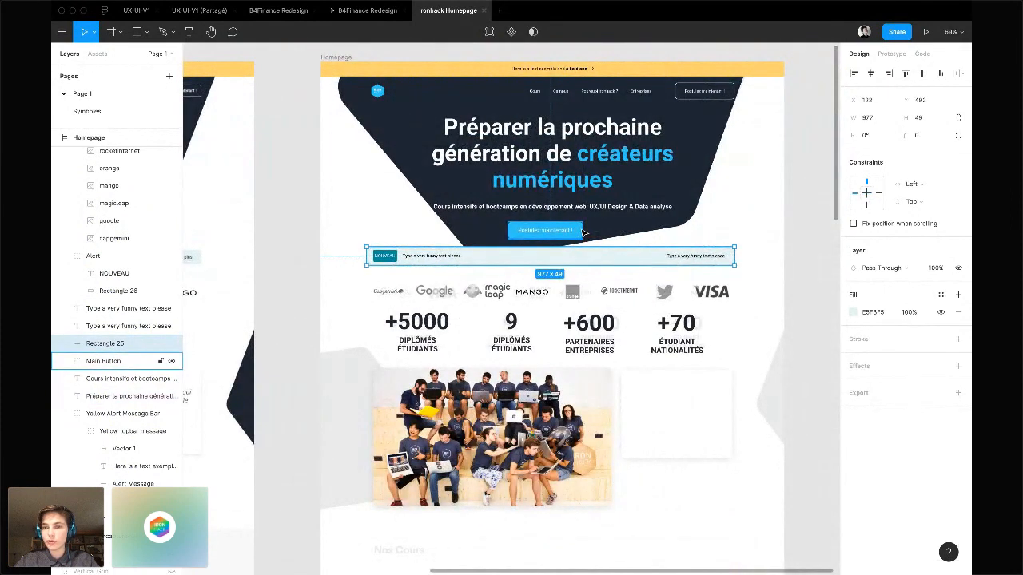
left_click(582, 232)
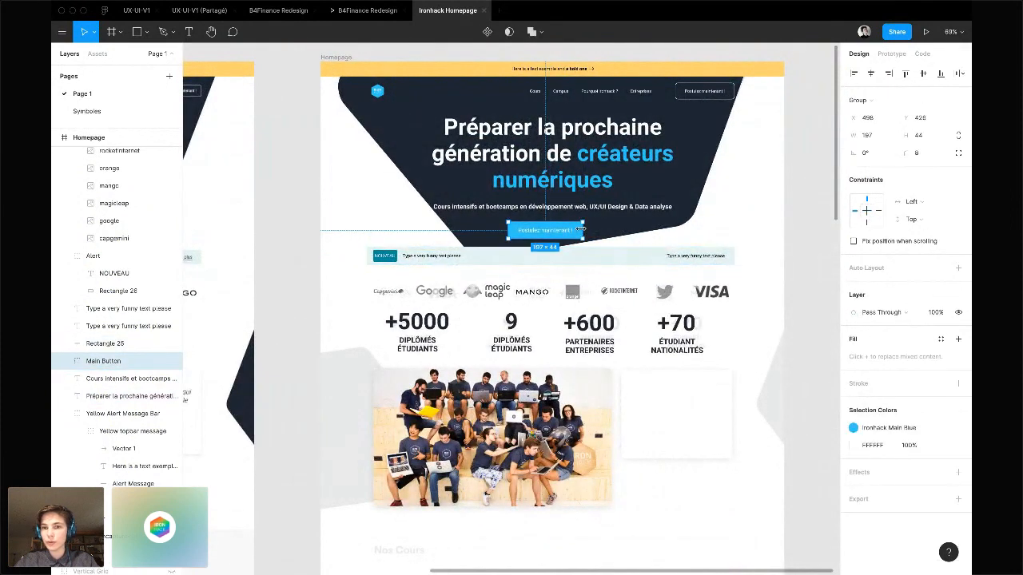
left_click(897, 430)
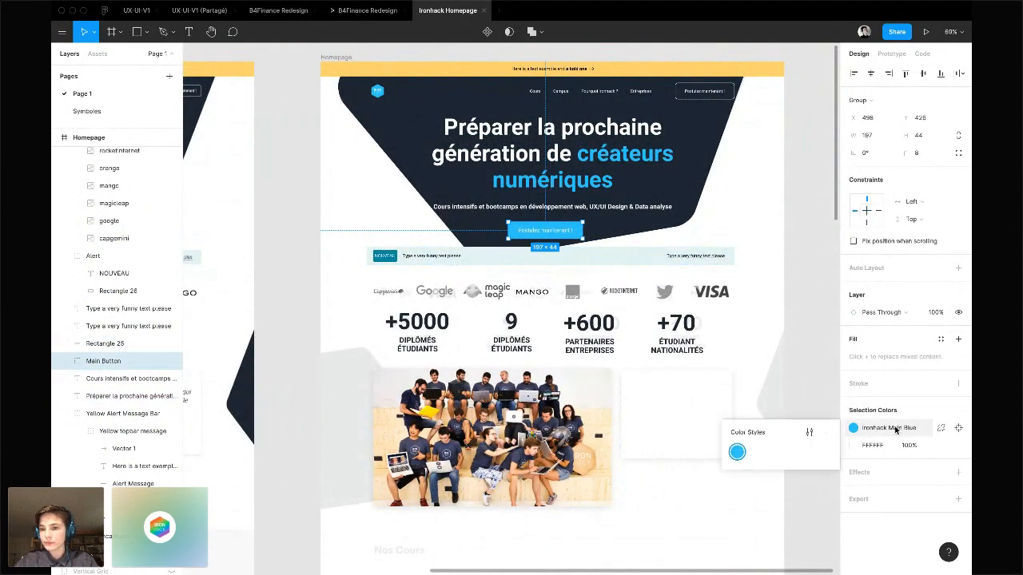
left_click(809, 433)
left_click(871, 201)
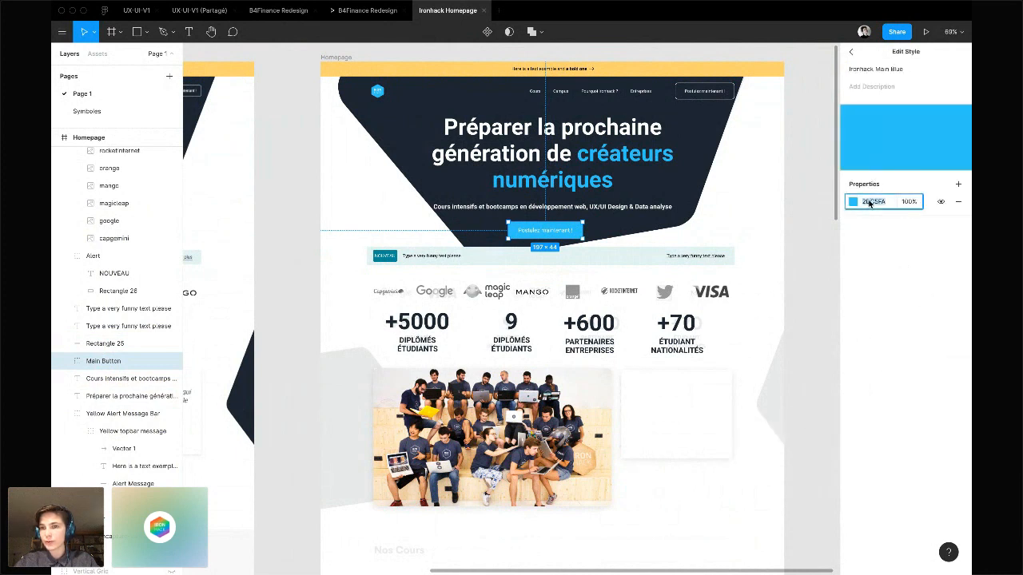
type("00c9ff")
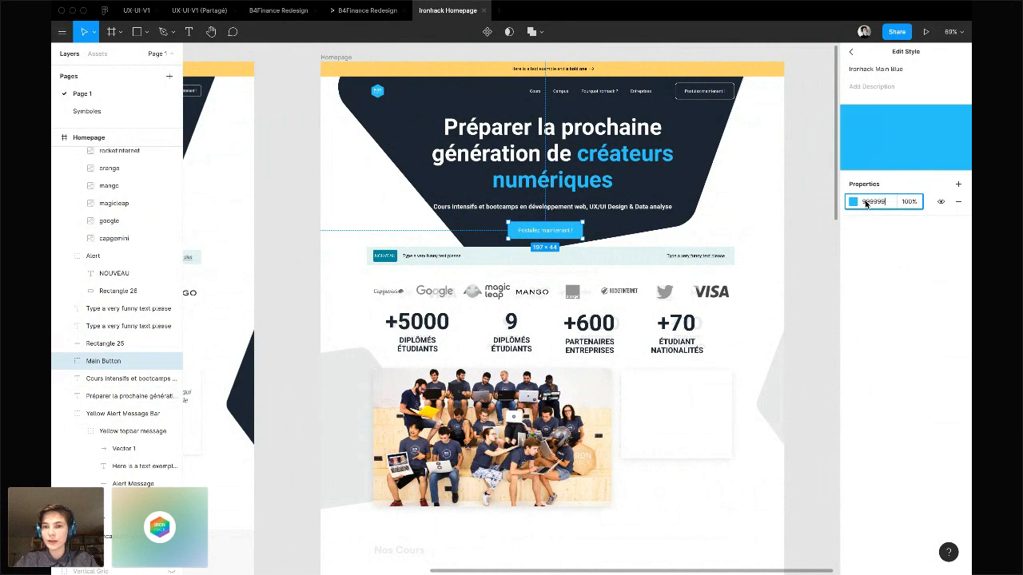
key("Return")
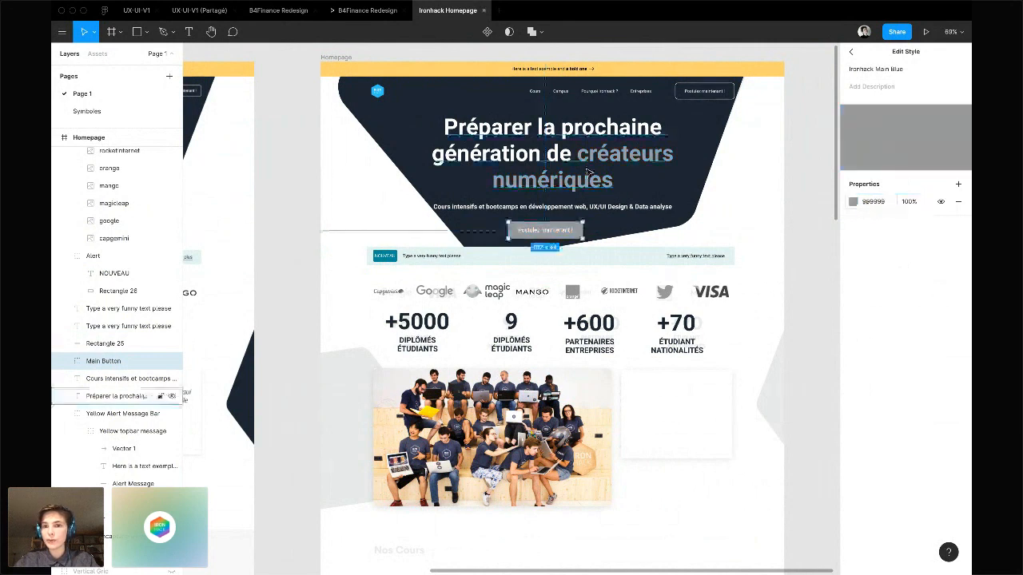
scroll(601, 226, "down", 5)
scroll(599, 228, "down", 2)
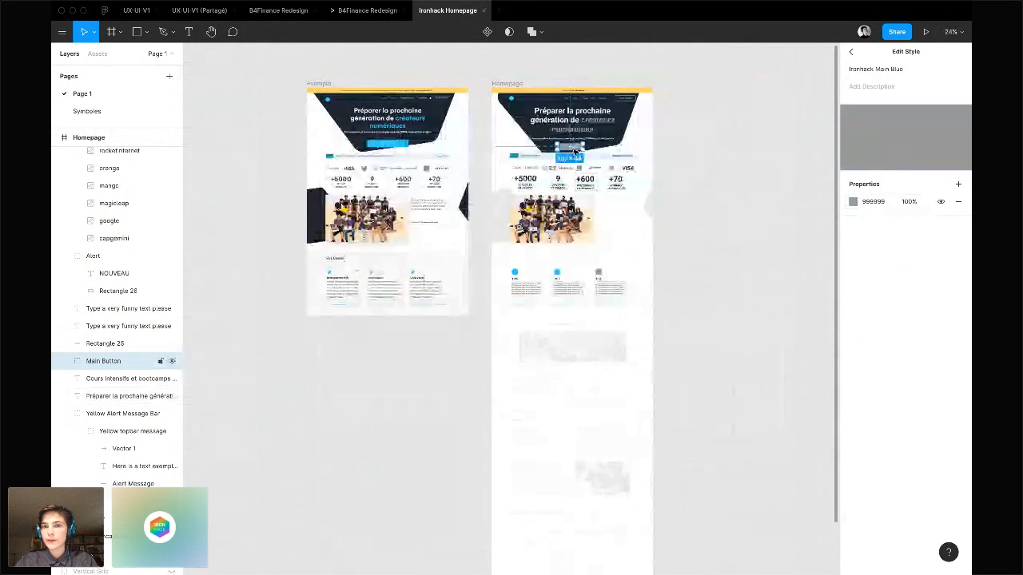
scroll(574, 151, "up", 3)
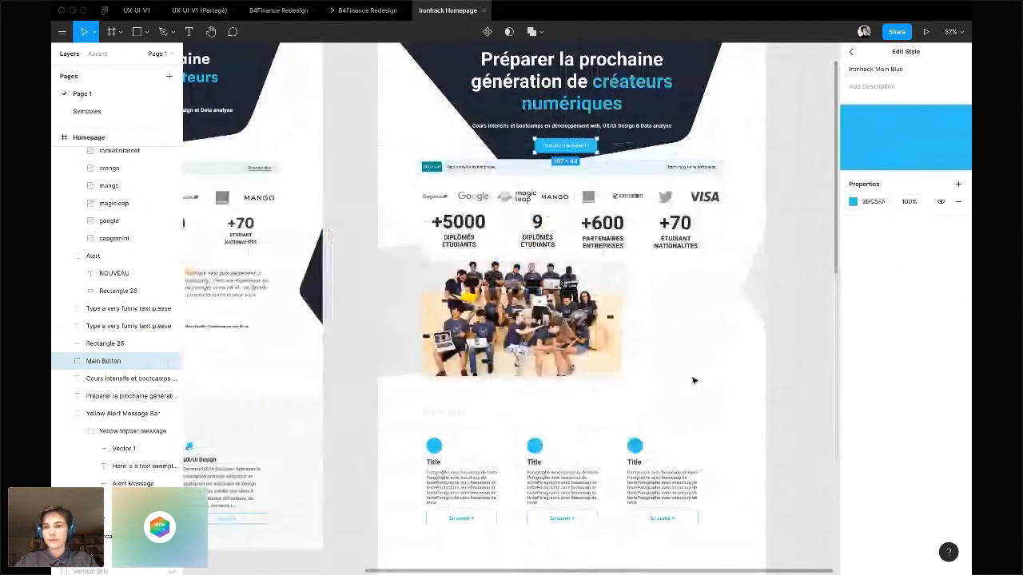
Check the styles used on the cohort photo, the third course card and the white quote rectangle
left_click(787, 407)
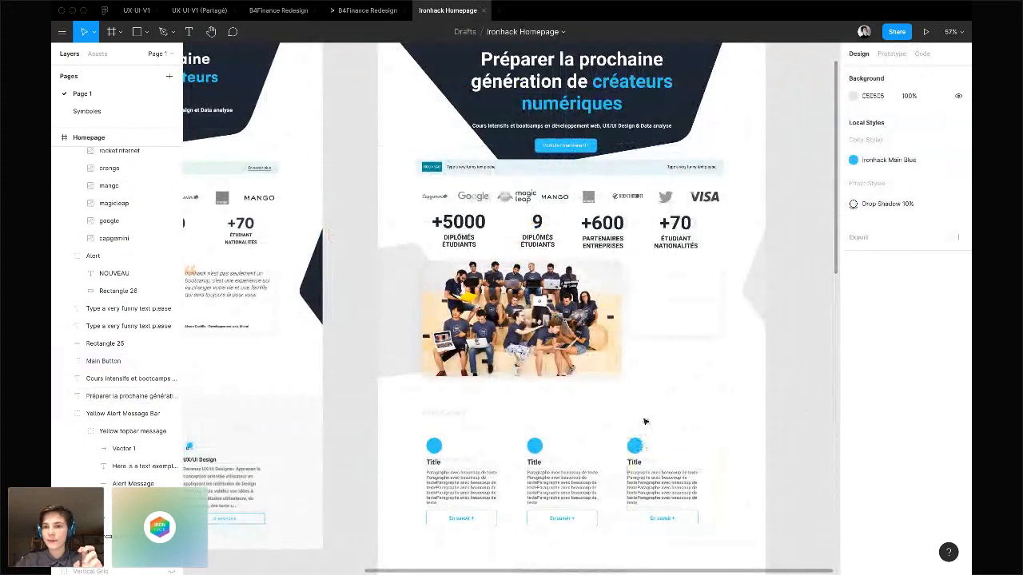
left_click(601, 372)
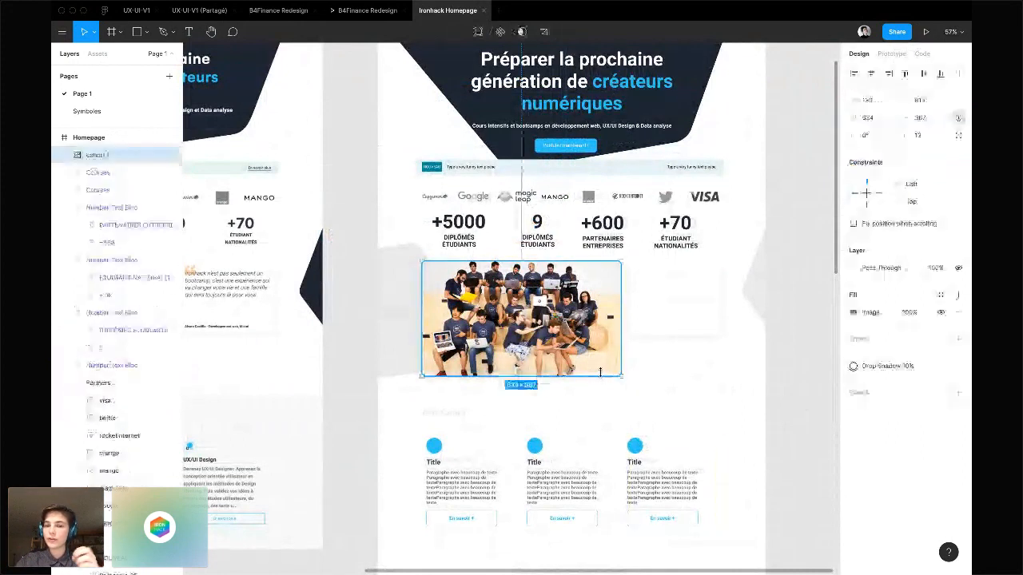
left_click(635, 452)
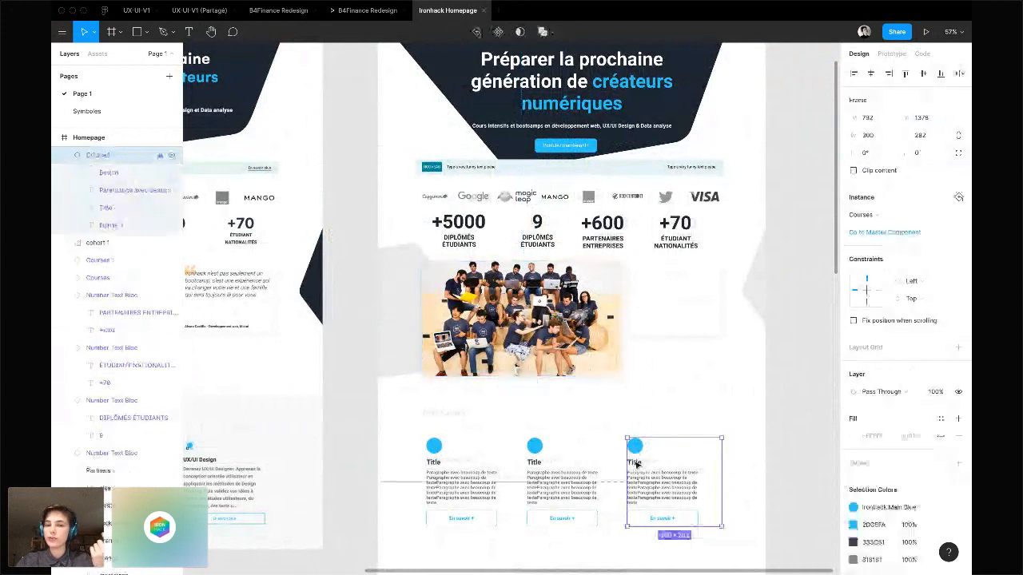
key("r")
left_click_drag(629, 261, 722, 336)
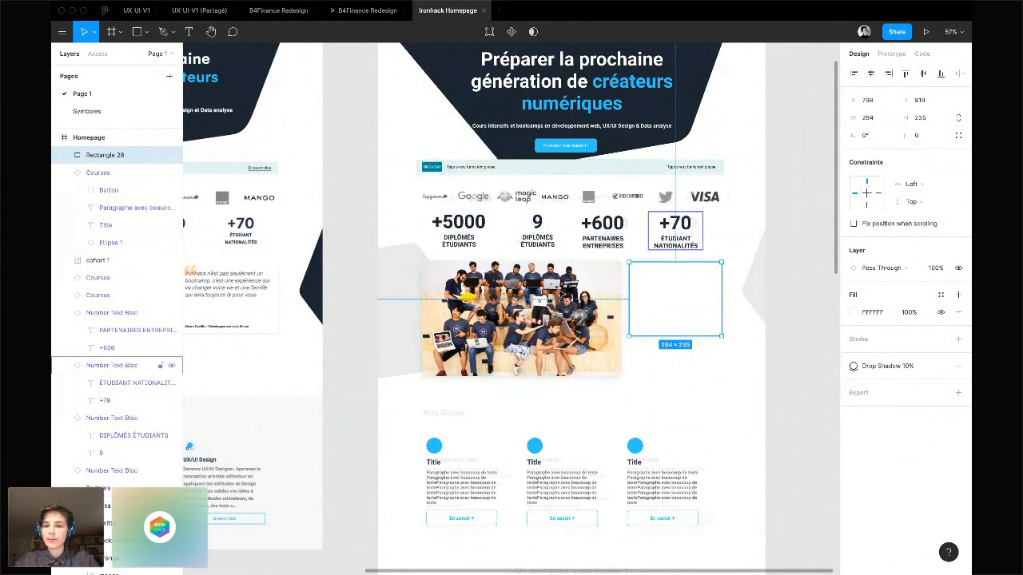
On the Symboles page, apply "Ironhack Main Blue" to the Courses master component's circle and its remaining 2DC5FA elements
left_click(86, 111)
double_click(512, 197)
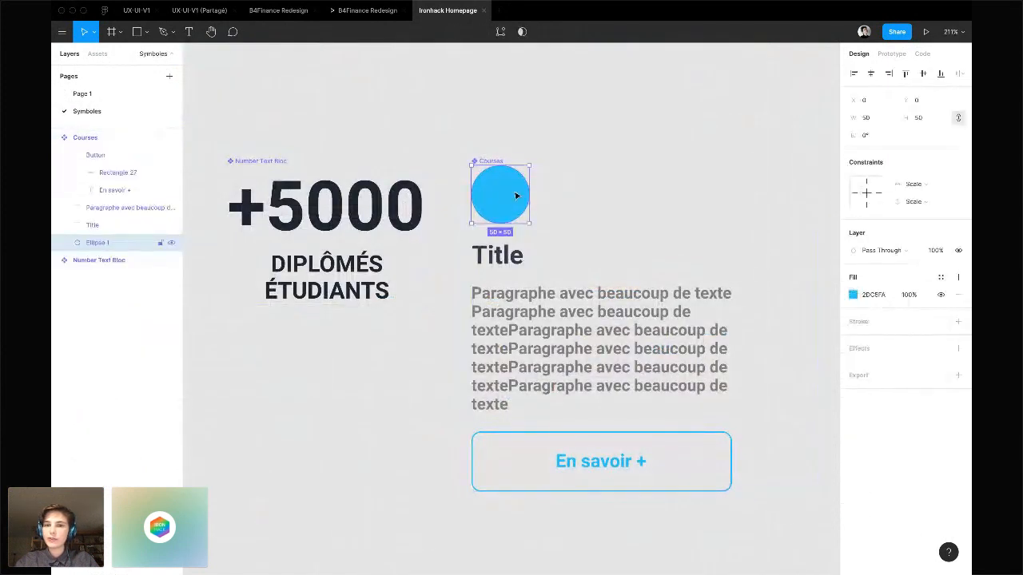
left_click(942, 282)
left_click(864, 319)
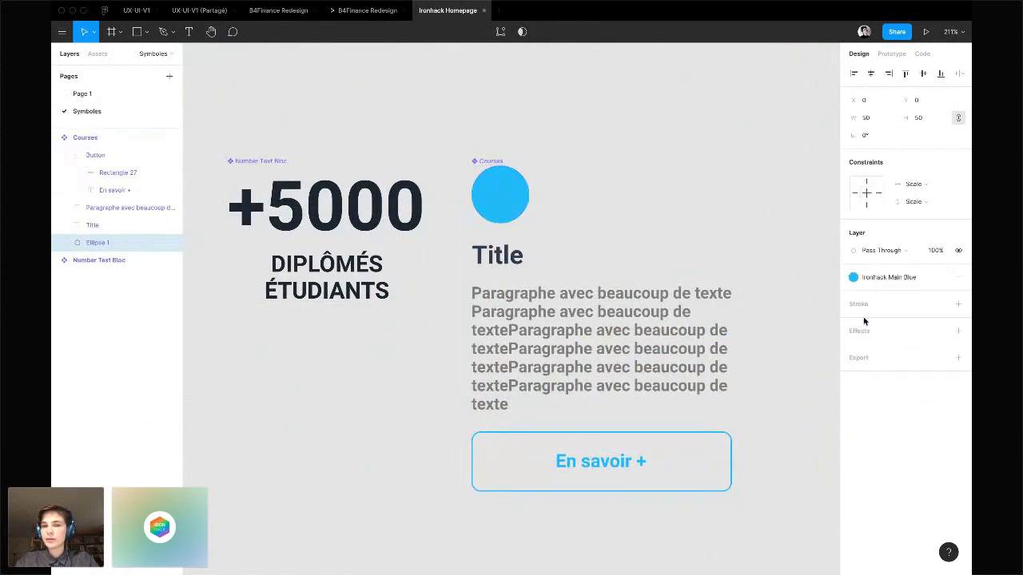
key("Escape")
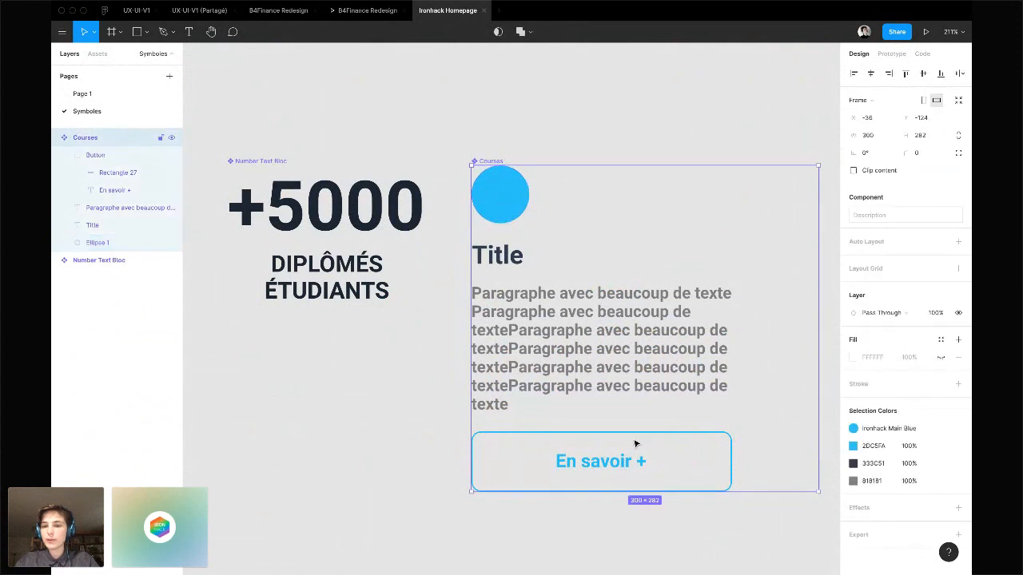
left_click(941, 446)
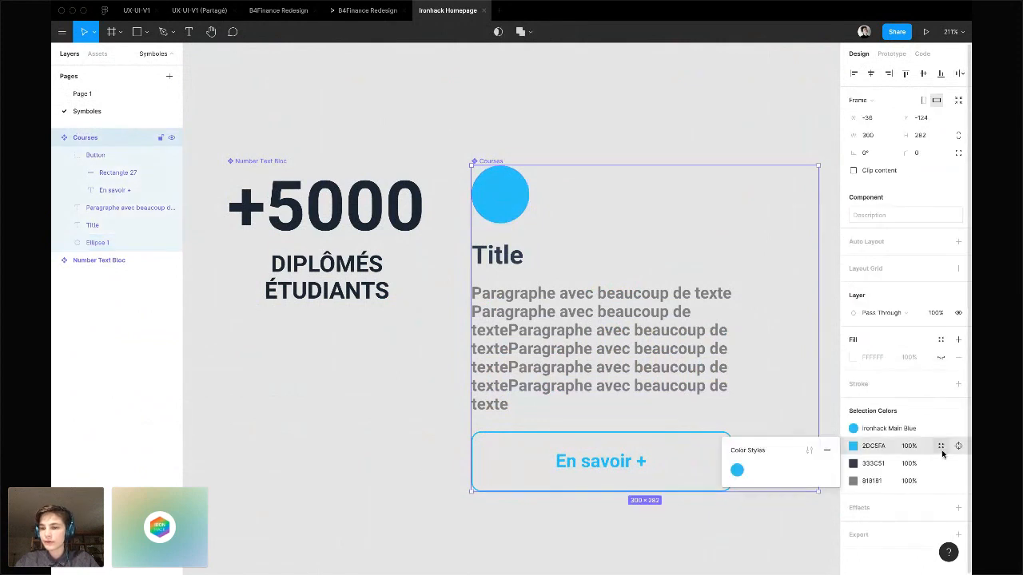
left_click(738, 470)
Save the Number Text Bloc master component's 1E2534 text color as a color style named "Ironhack Dark Blue"
left_click(378, 237)
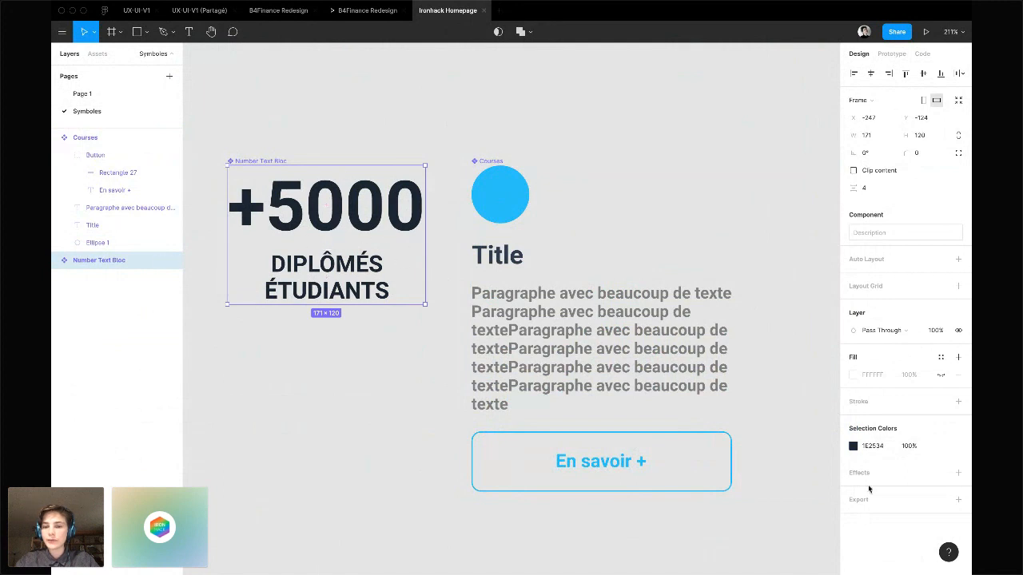
left_click(880, 450)
left_click(940, 446)
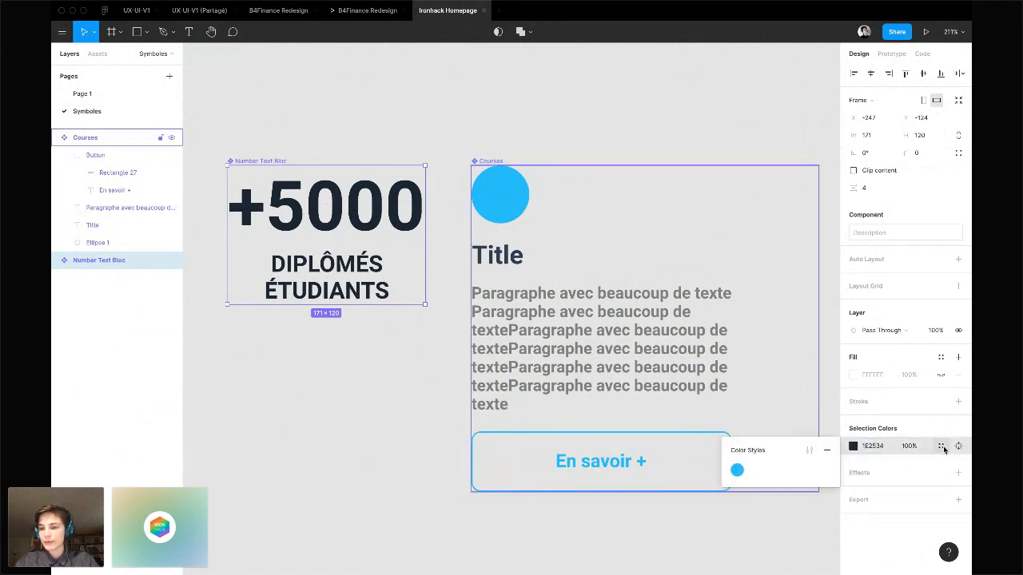
left_click(827, 454)
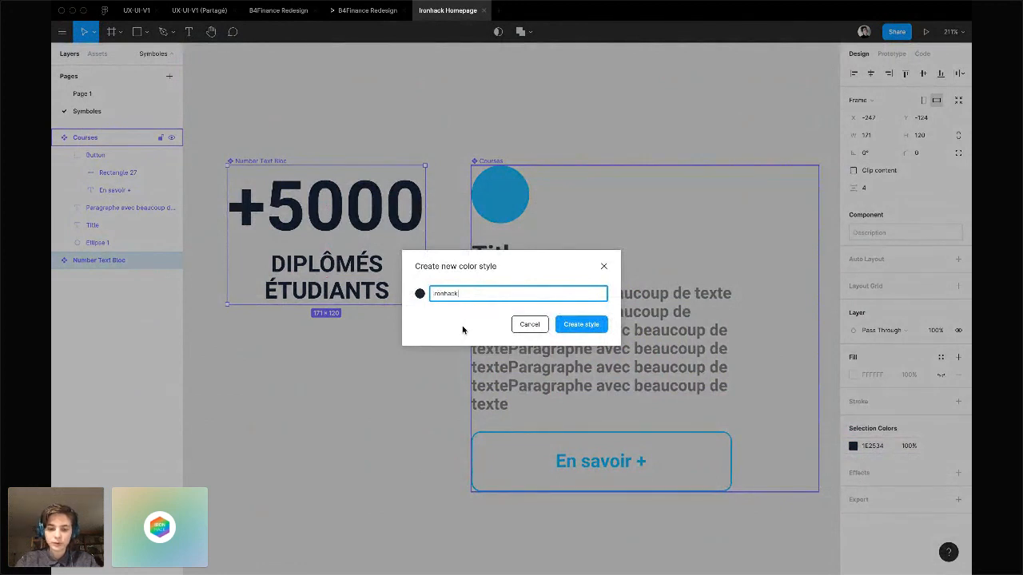
type("Ironhack Dark Blue")
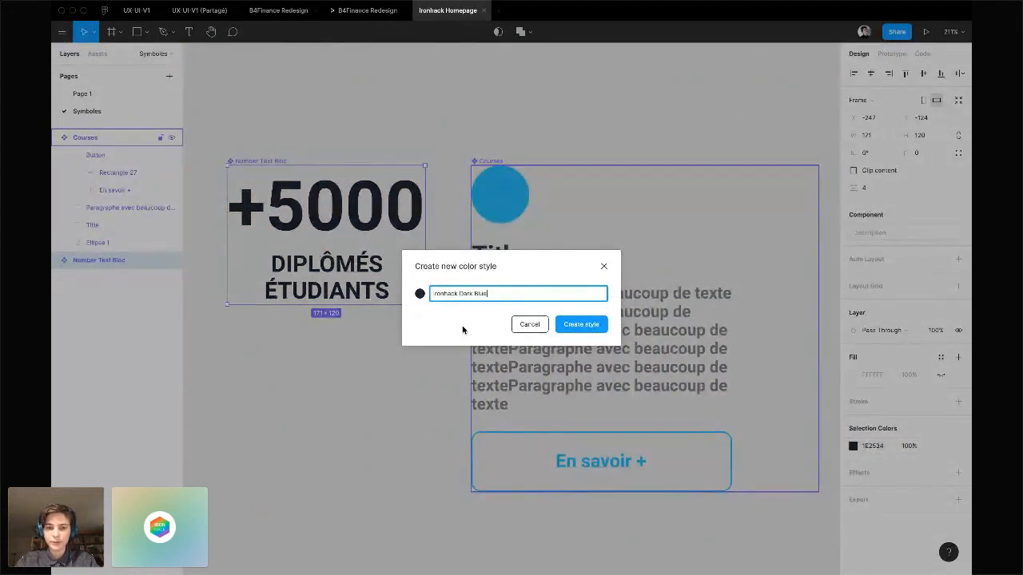
key("Return")
On Page 1, apply the "Ironhack Dark Blue" color style to the dark hero background shape of the Homepage frame
left_click(103, 99)
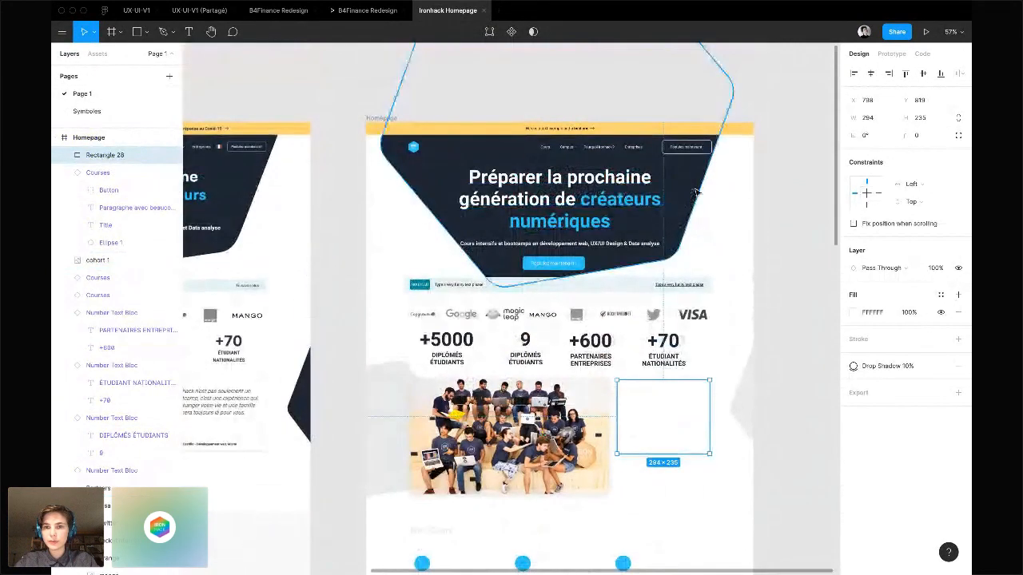
left_click(694, 192)
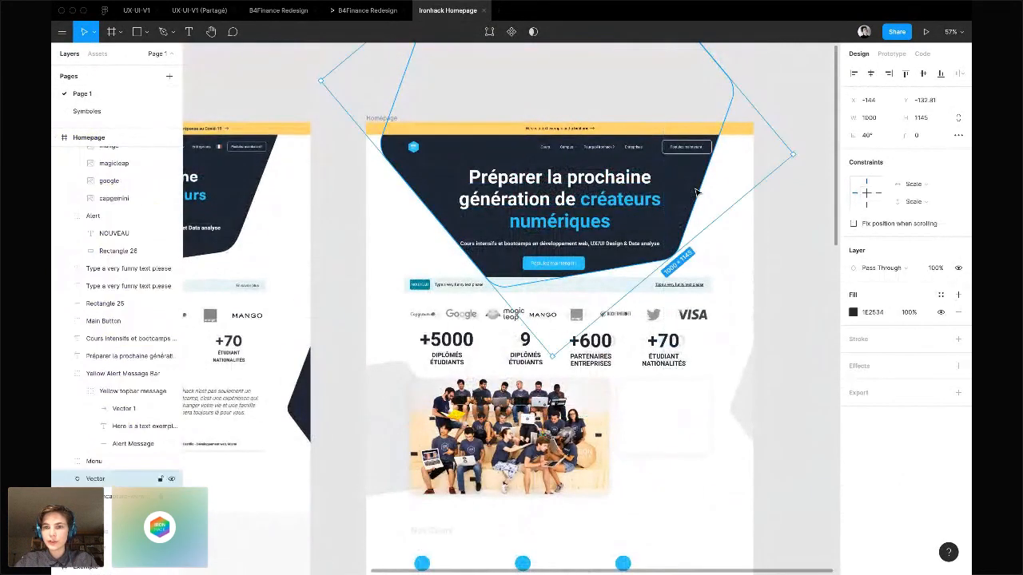
left_click(941, 295)
left_click(879, 338)
left_click(759, 305)
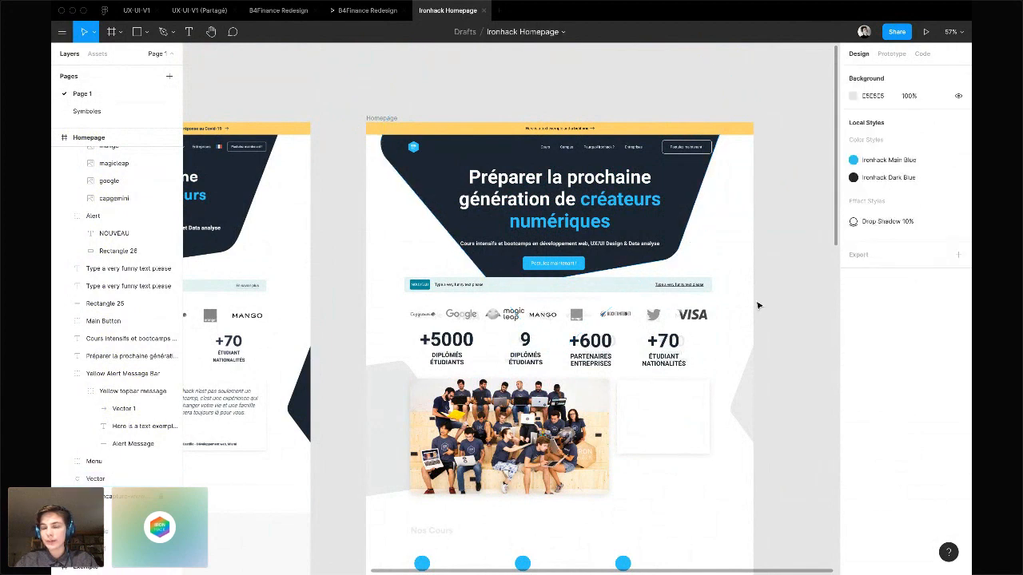
Bring quotation-marks.png from the Finder Assets folder into the upper-left corner of the Homepage's white quote rectangle
scroll(656, 272, "down", 5)
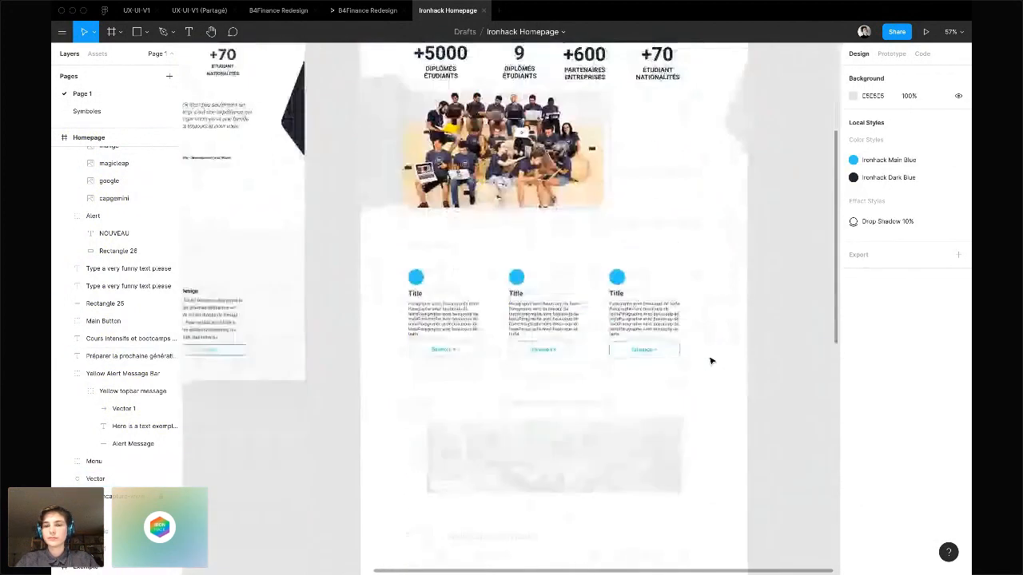
scroll(703, 351, "up", 2)
scroll(703, 352, "right", 1)
scroll(720, 362, "left", 3)
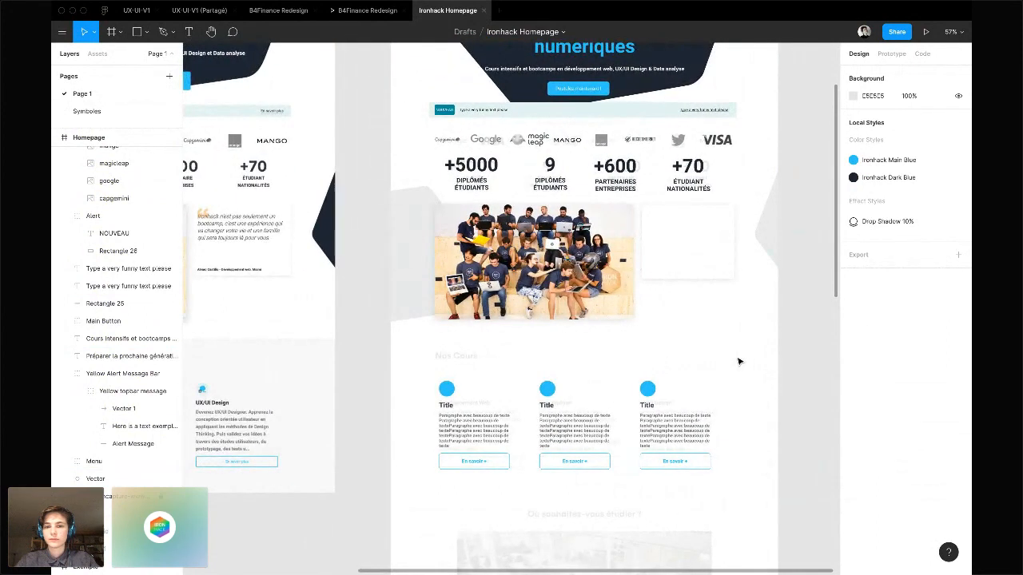
scroll(738, 361, "down", 3)
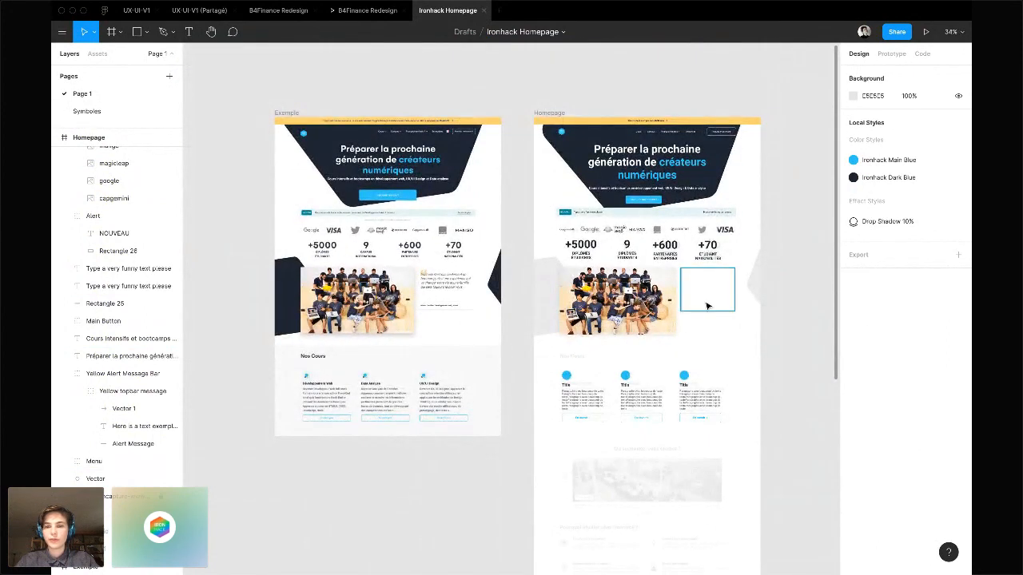
scroll(707, 301, "up", 5)
scroll(541, 367, "left", 1)
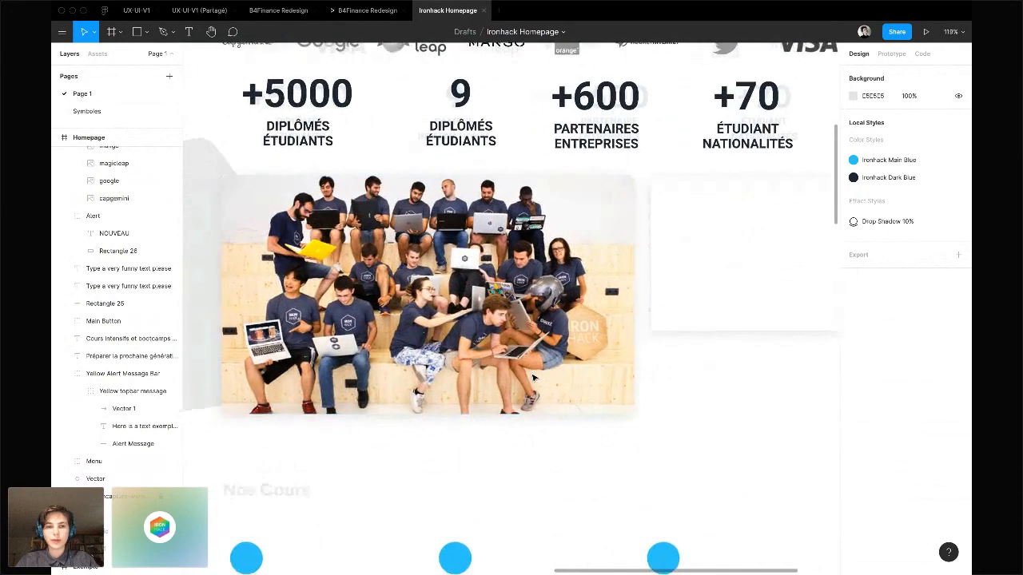
key("ctrl+Left")
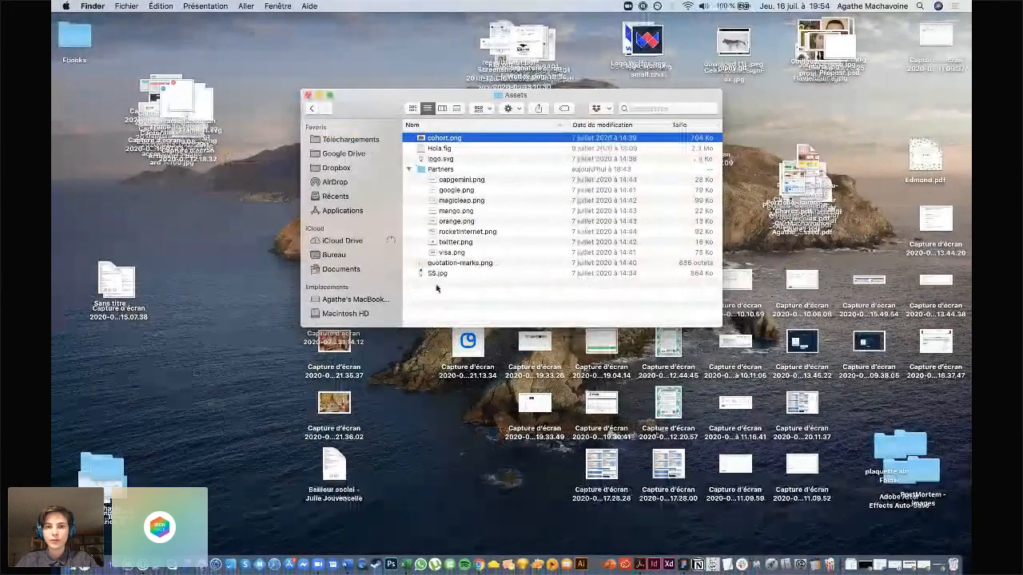
left_click_drag(436, 264, 684, 211)
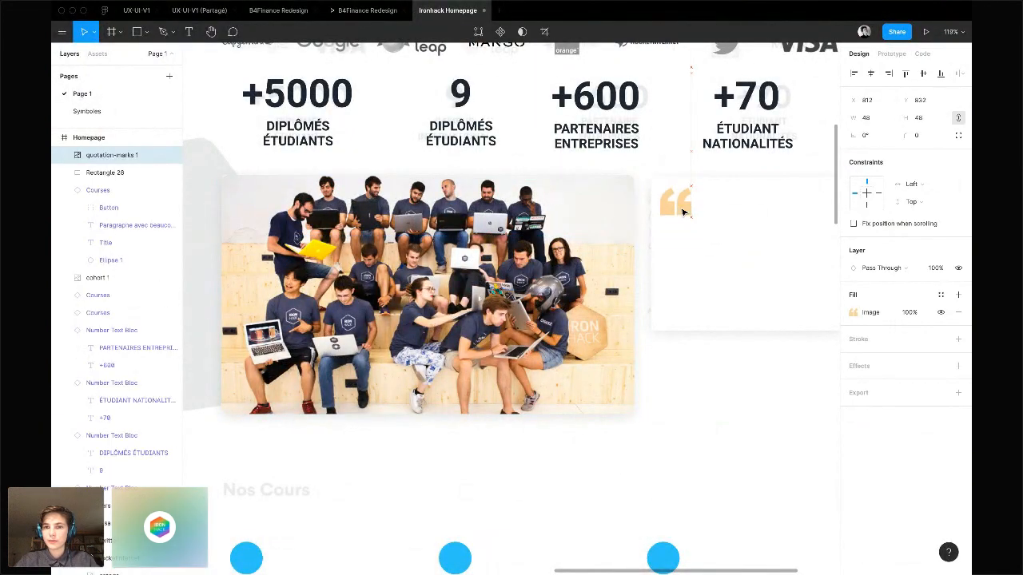
Add a left-aligned text box of about 226 × 156 inside the quote rectangle reading "Type some text here and I will be happy! Yeah!"
scroll(683, 211, "right", 3)
key("t")
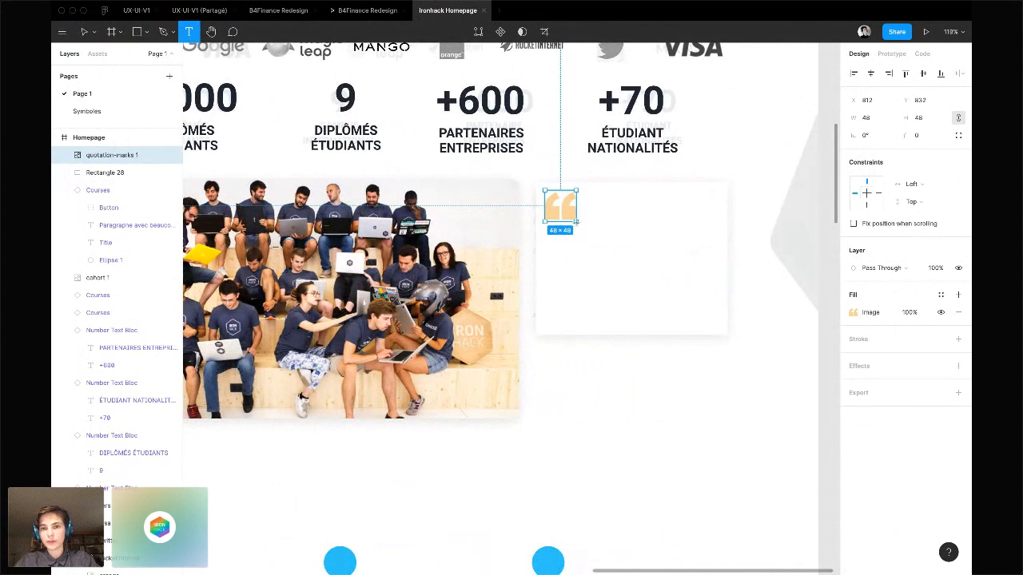
left_click_drag(562, 211, 710, 314)
type("T")
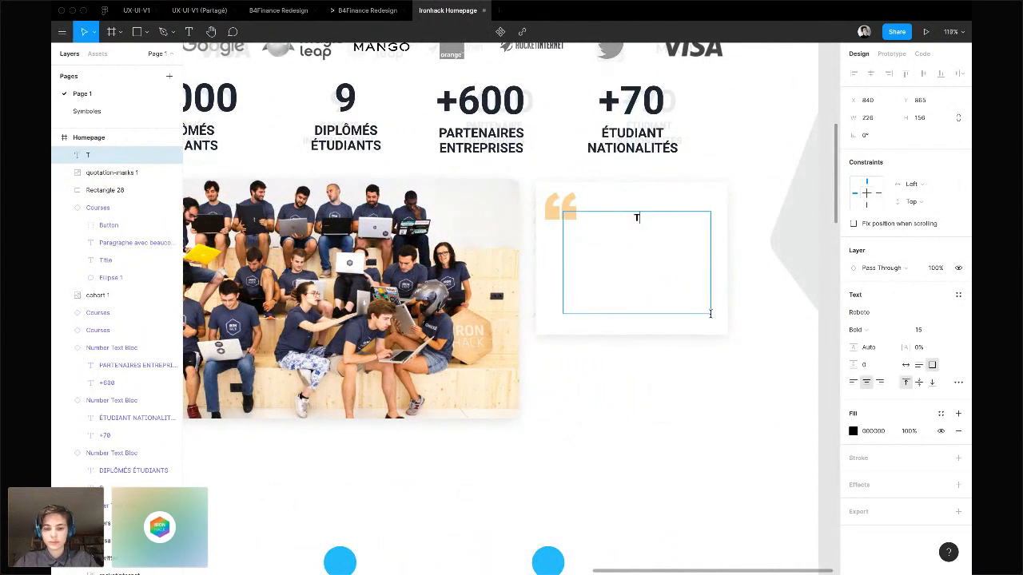
type("ype some text here")
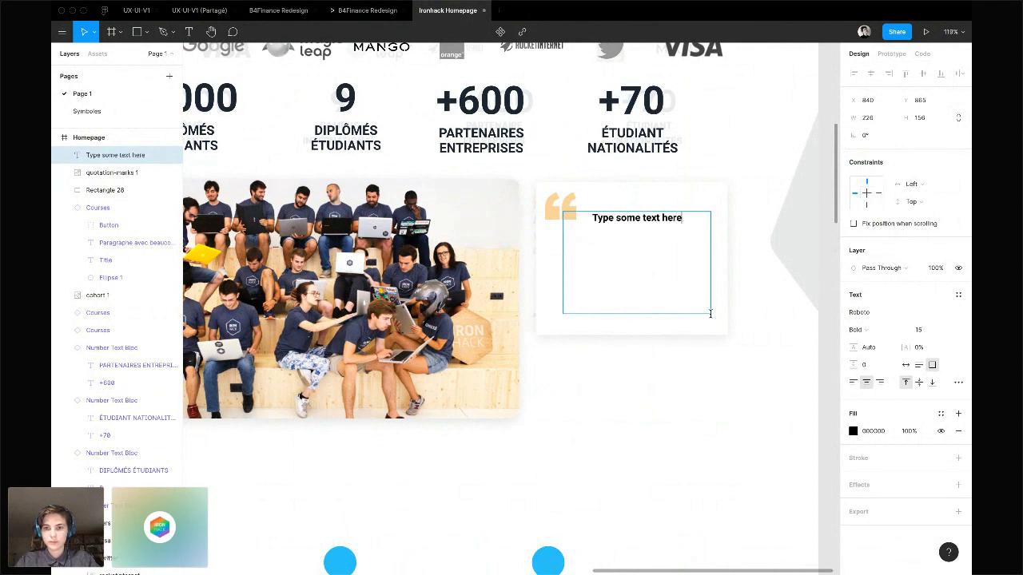
type(" and ")
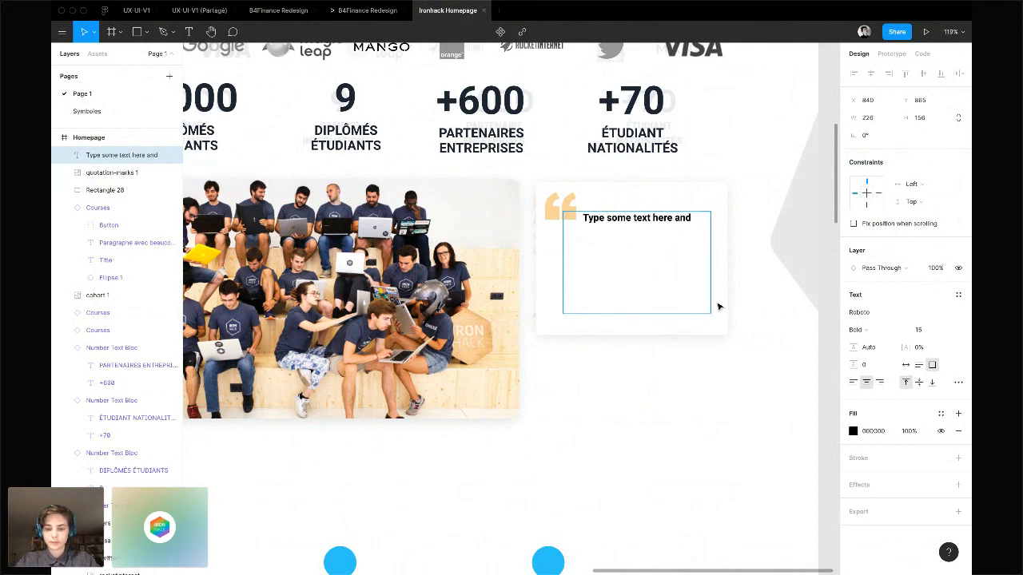
type("I wi")
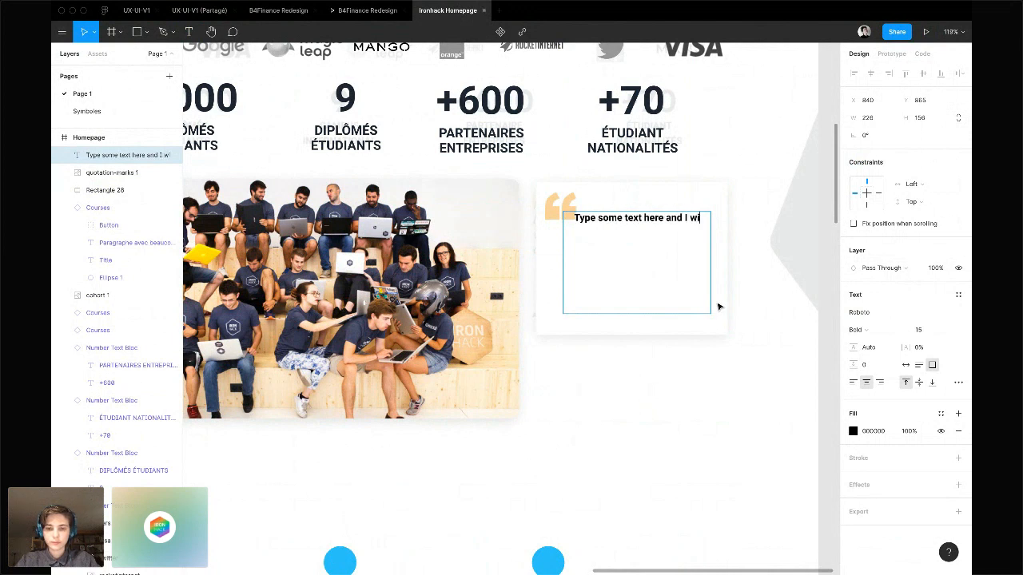
type("ll be happy")
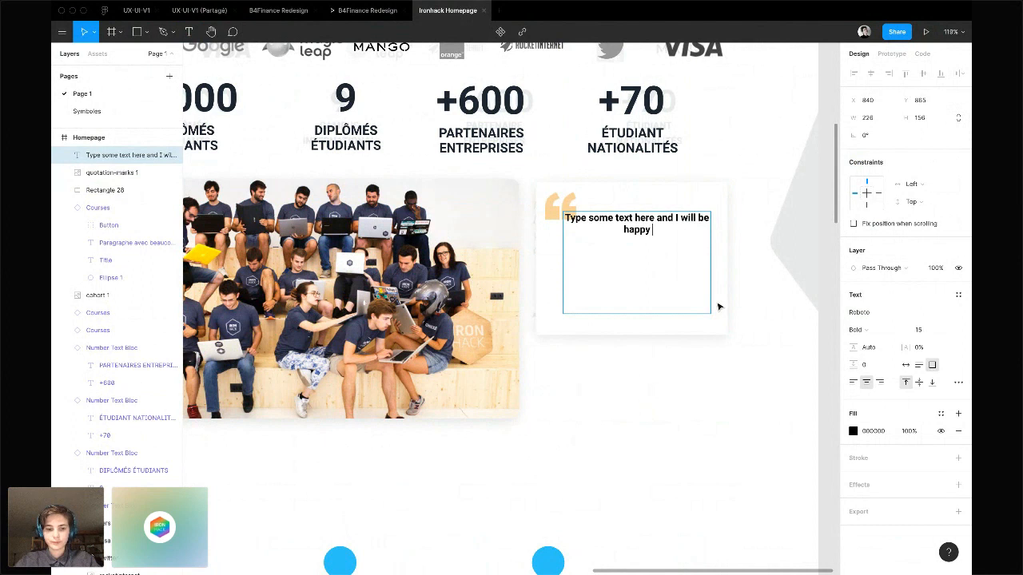
type("! Ye")
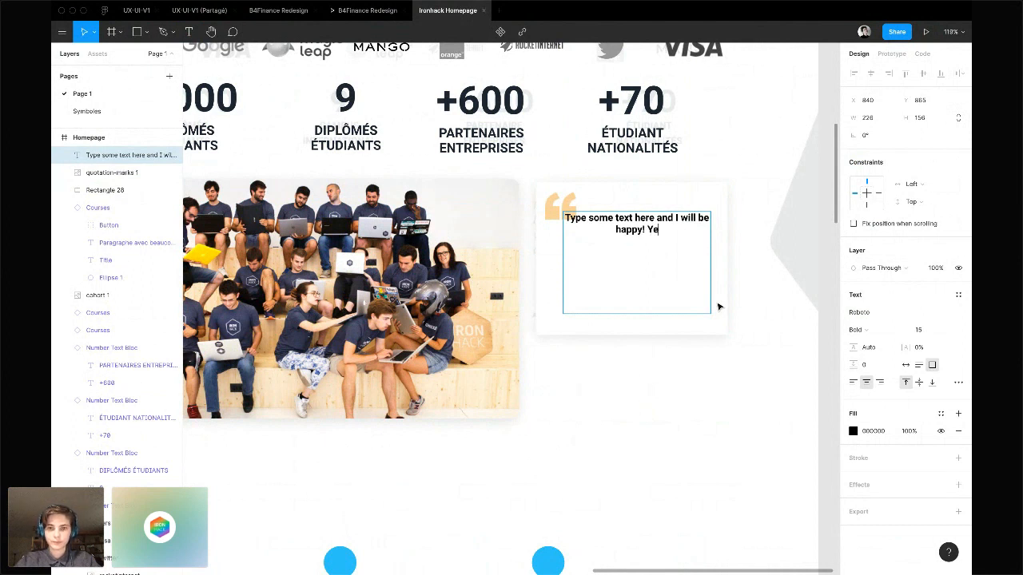
type("ah !")
key("Escape")
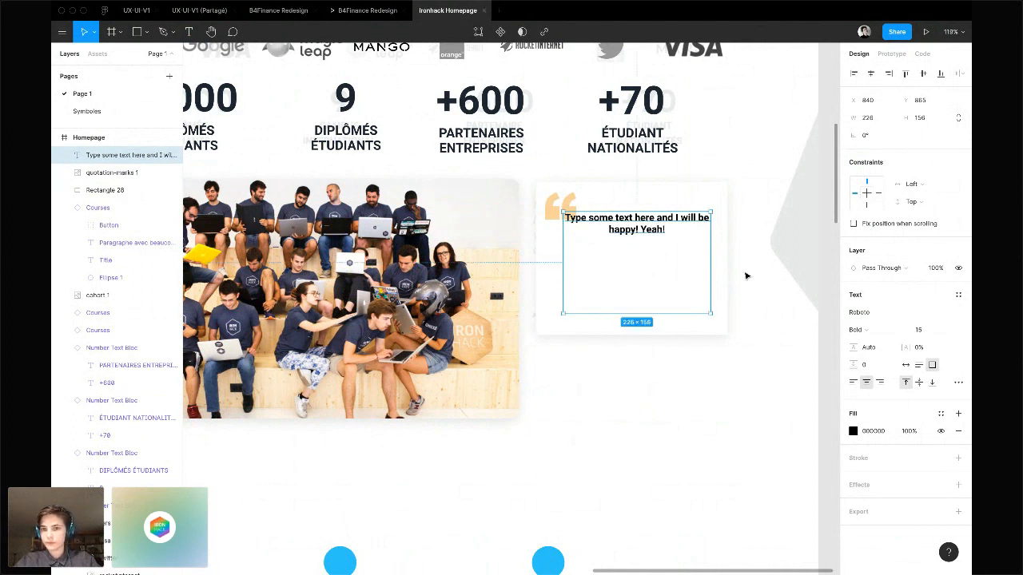
left_click(853, 382)
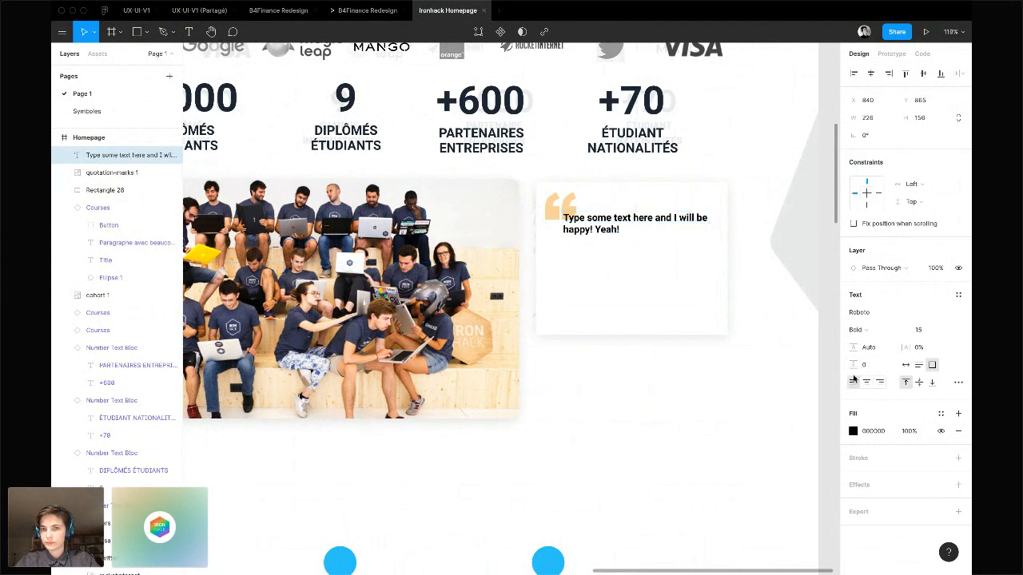
Apply the "Ironhack Dark Blue" color style to the quote text
left_click(771, 355)
scroll(771, 355, "down", 5)
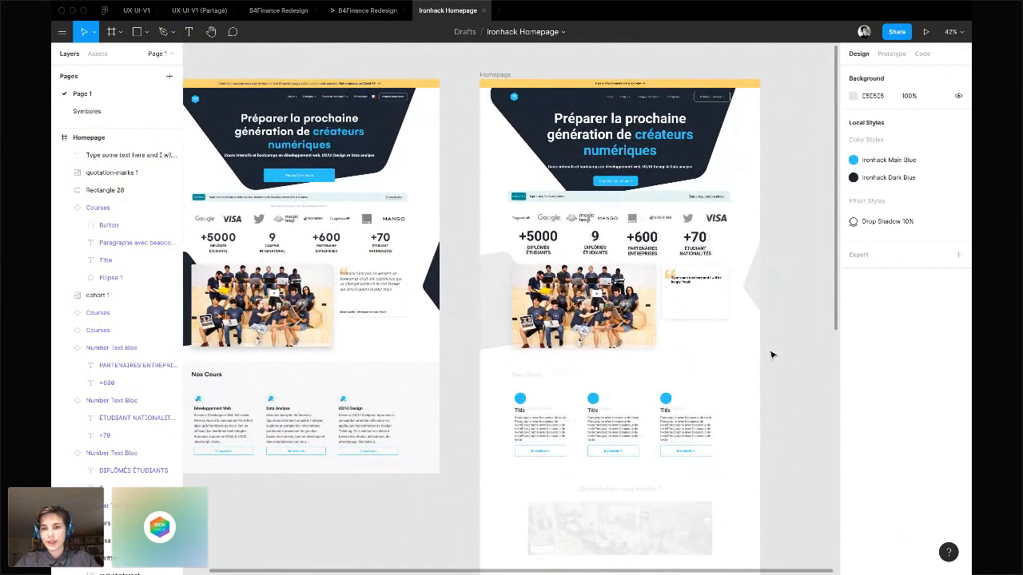
left_click(691, 286)
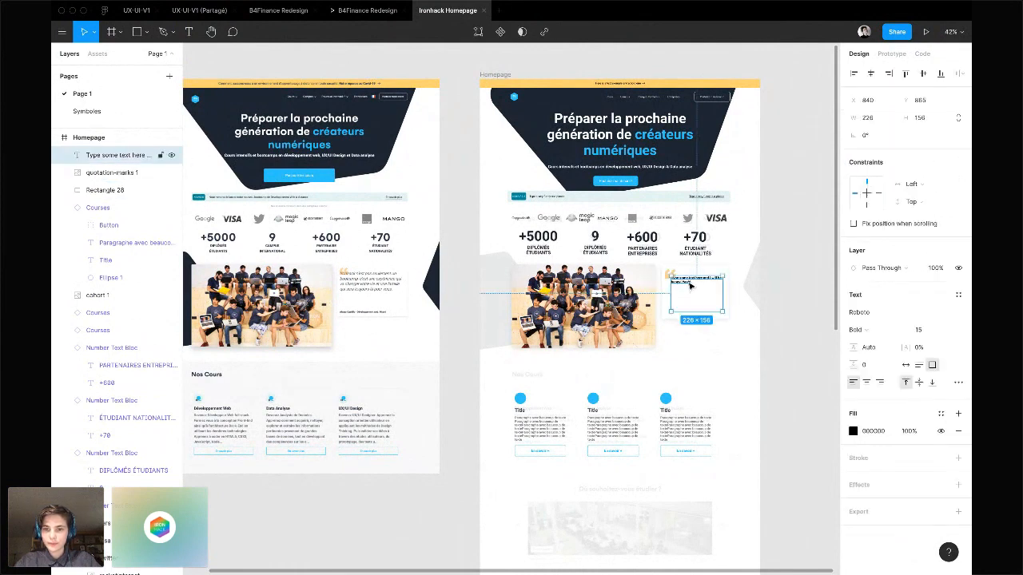
left_click(940, 414)
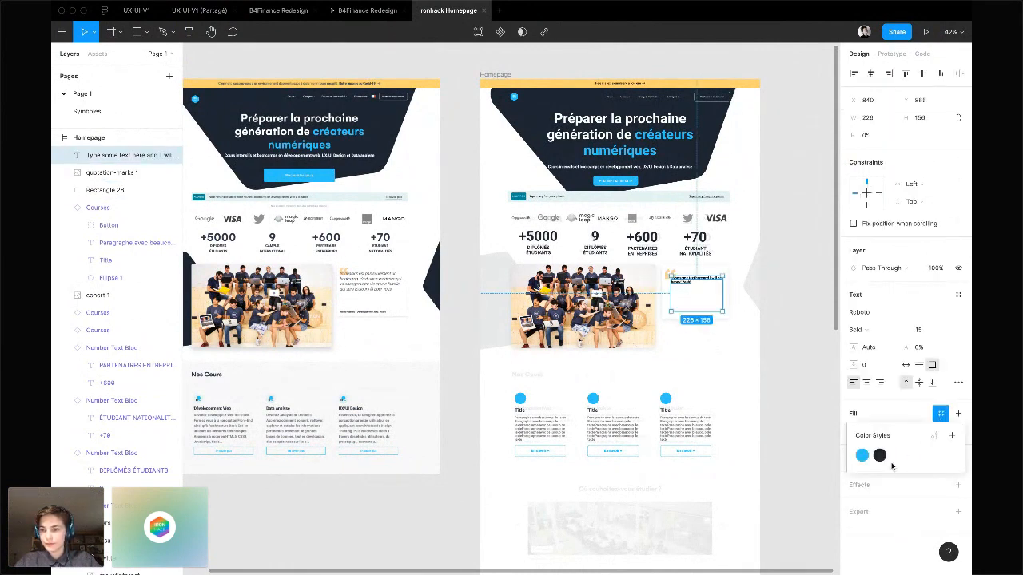
left_click(879, 456)
left_click(794, 345)
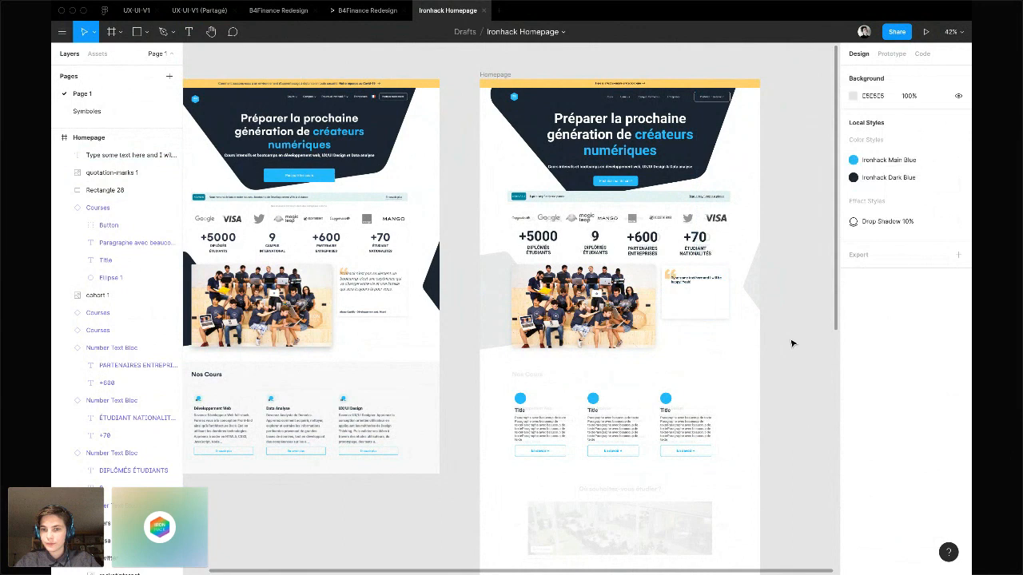
Duplicate the quote text above the first course card and change the copy's wording to "Nos Cours"
left_click(691, 286)
left_click_drag(691, 285, 533, 381)
double_click(530, 379)
type("Nos Cours")
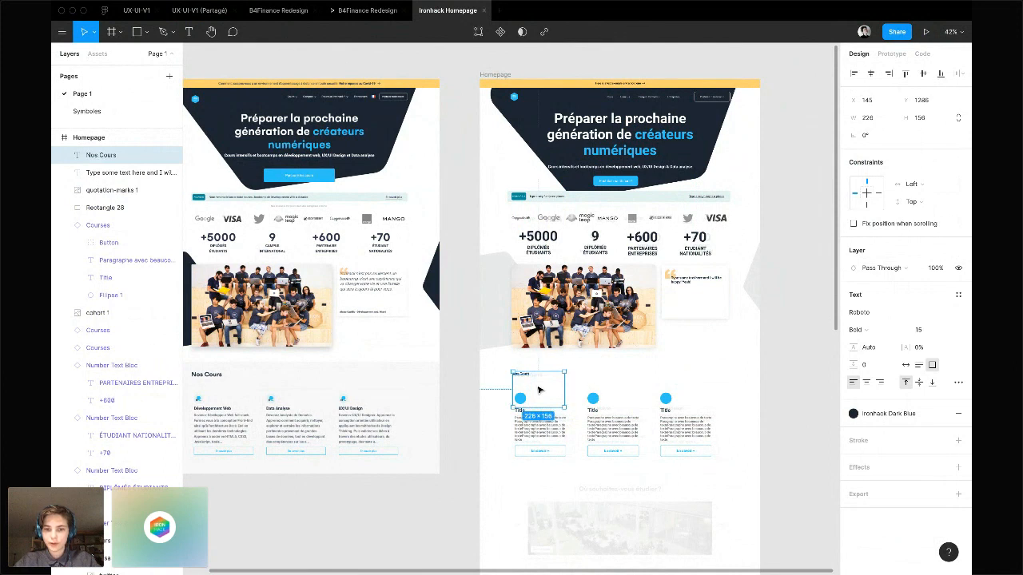
Set the "Nos Cours" title's font size to 30 and shrink its text box to about 215 × 61
scroll(544, 388, "up", 5)
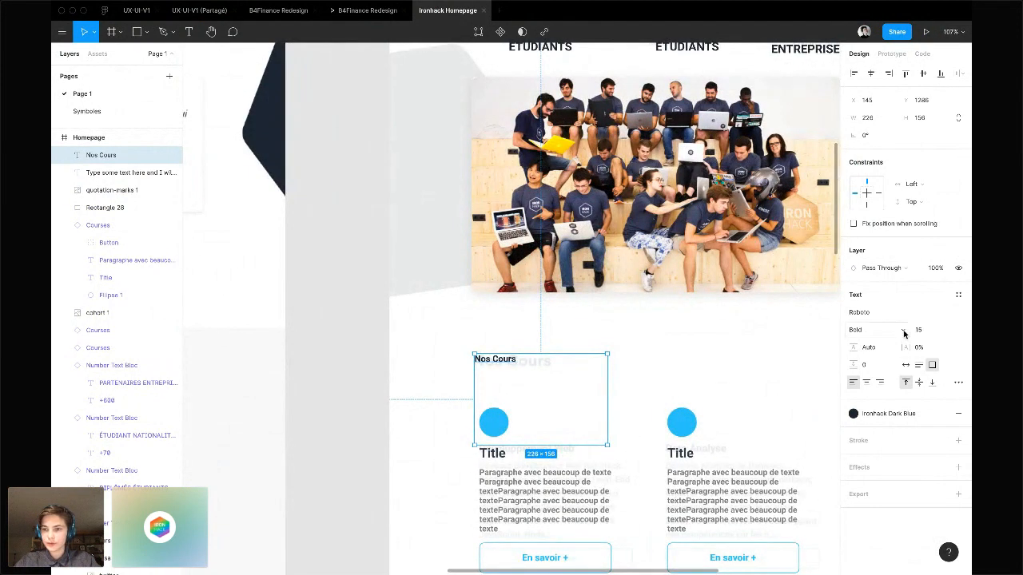
left_click(927, 330)
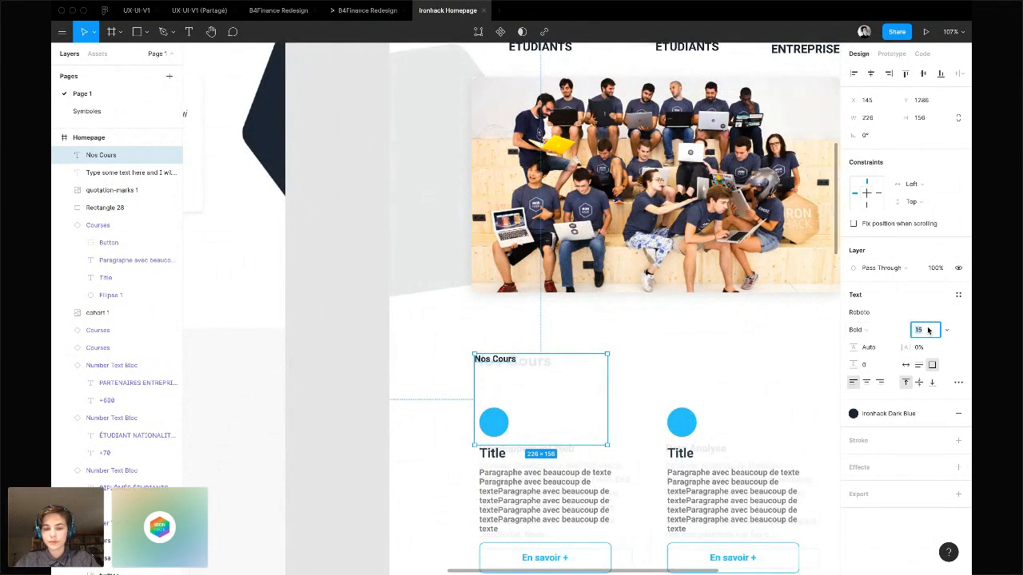
key("Return")
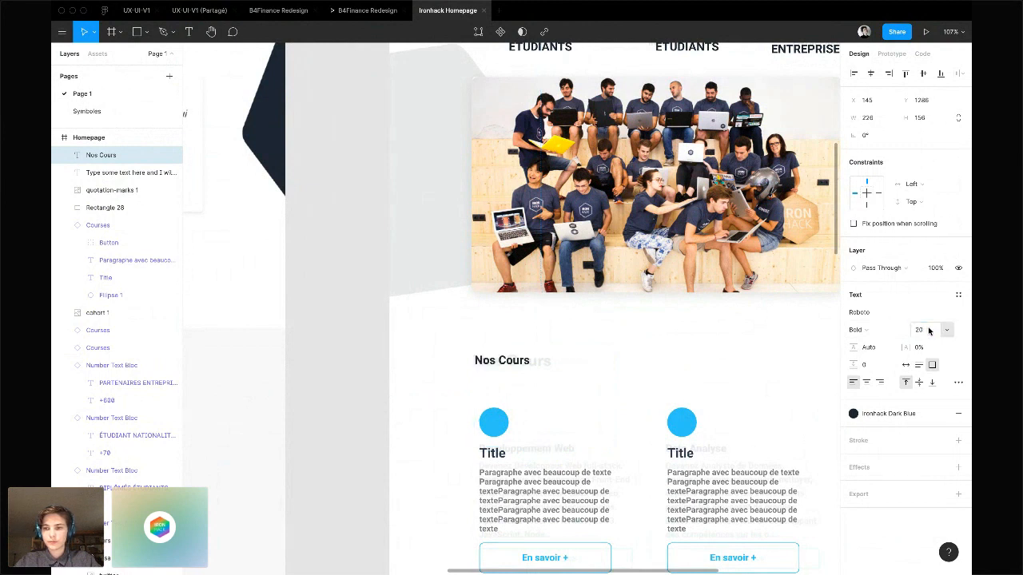
left_click(929, 330)
type("30")
key("Return")
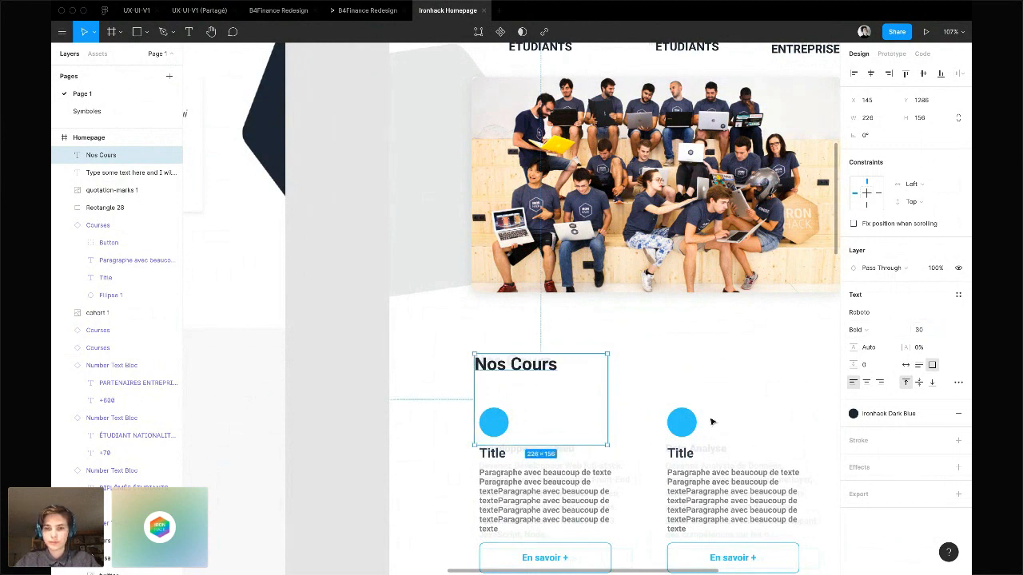
mouse_move(606, 386)
left_mouse_down()
mouse_move(601, 376)
mouse_move(602, 390)
left_mouse_up()
scroll(721, 456, "down", 10)
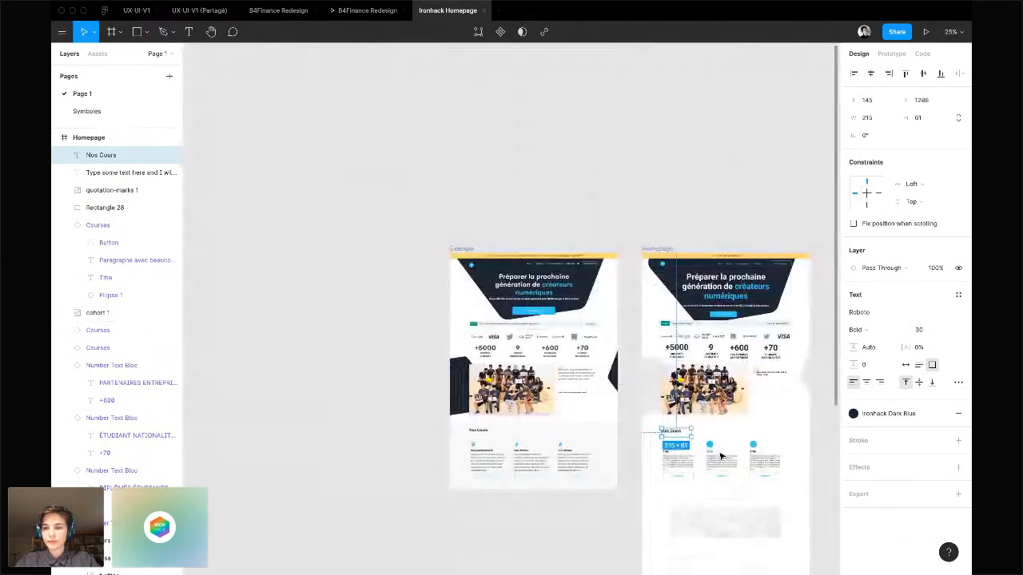
left_click(715, 433)
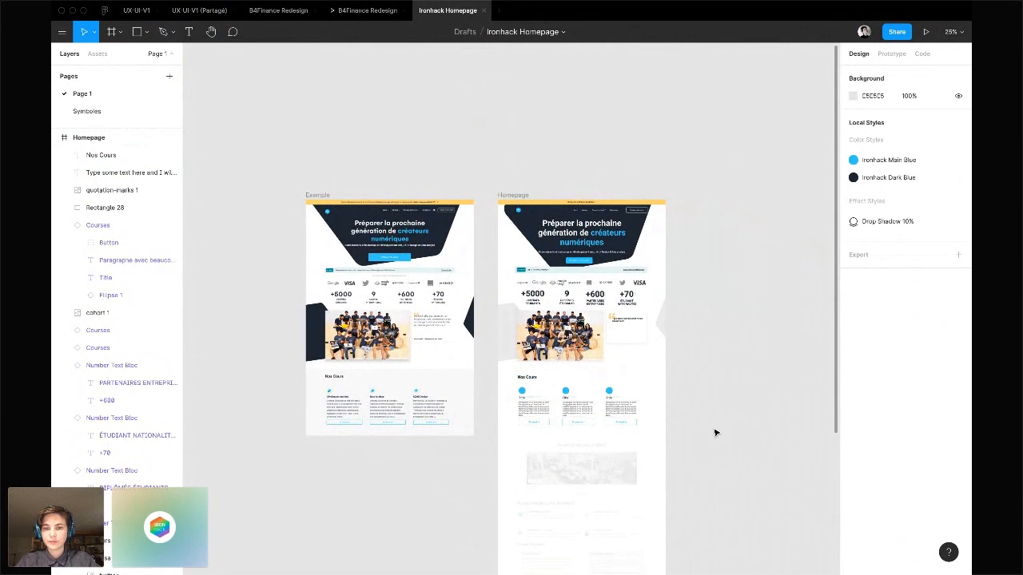
Check the styles used on the hero title, hero background shape, +600 number block, cohort photo and second course card
scroll(578, 326, "up", 5)
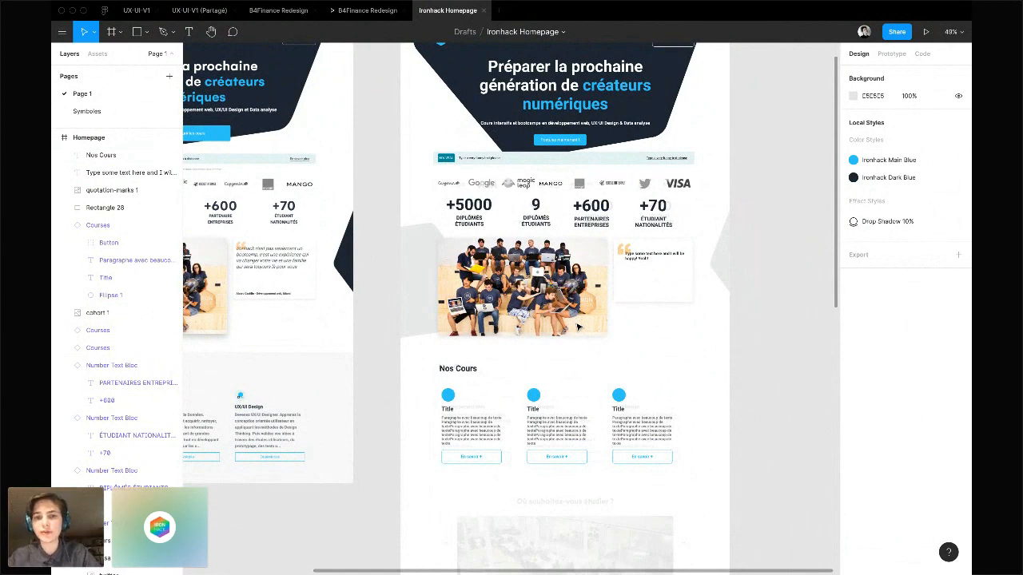
left_click(578, 87)
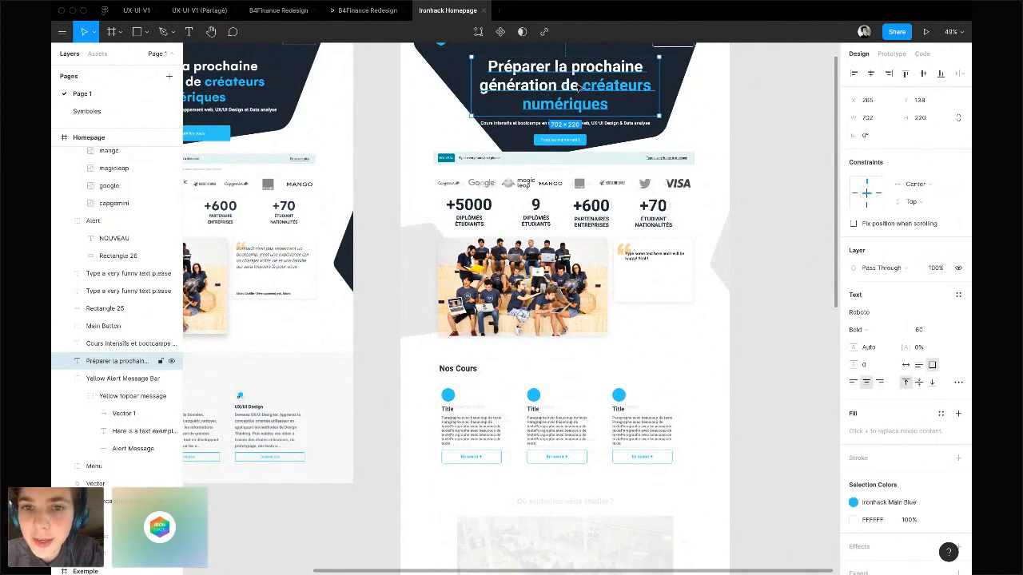
left_click(681, 88)
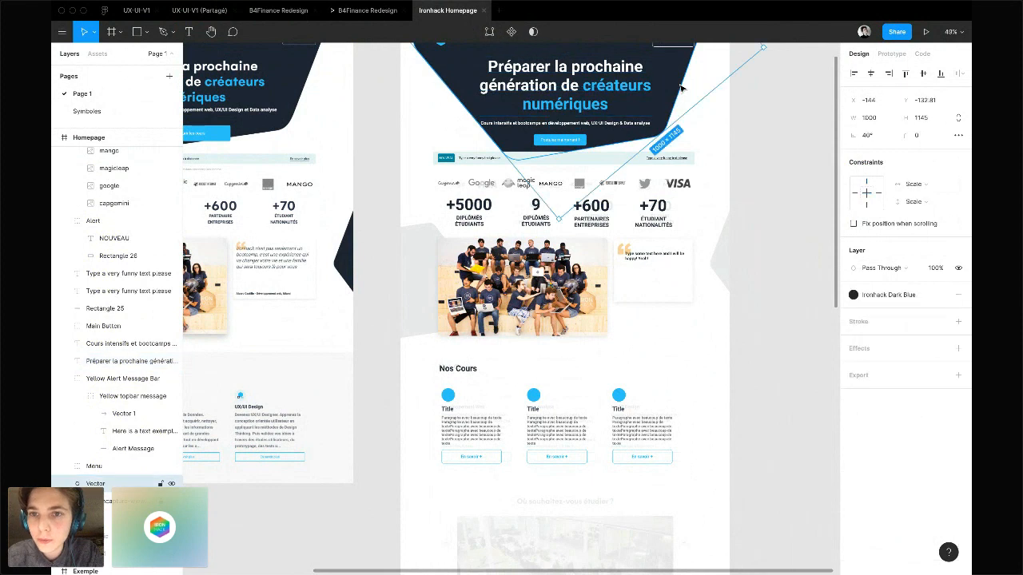
left_click(603, 215)
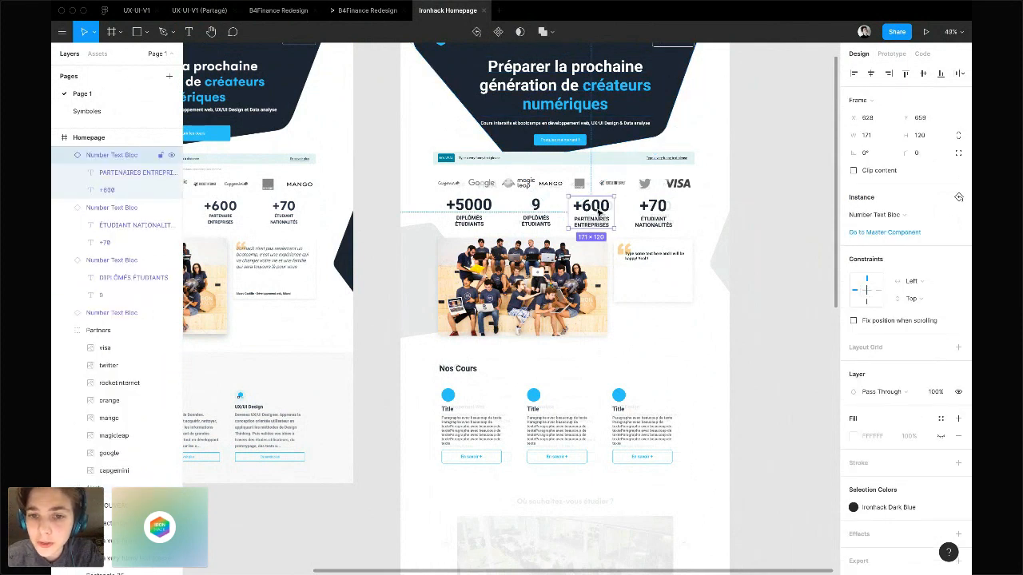
left_click(563, 284)
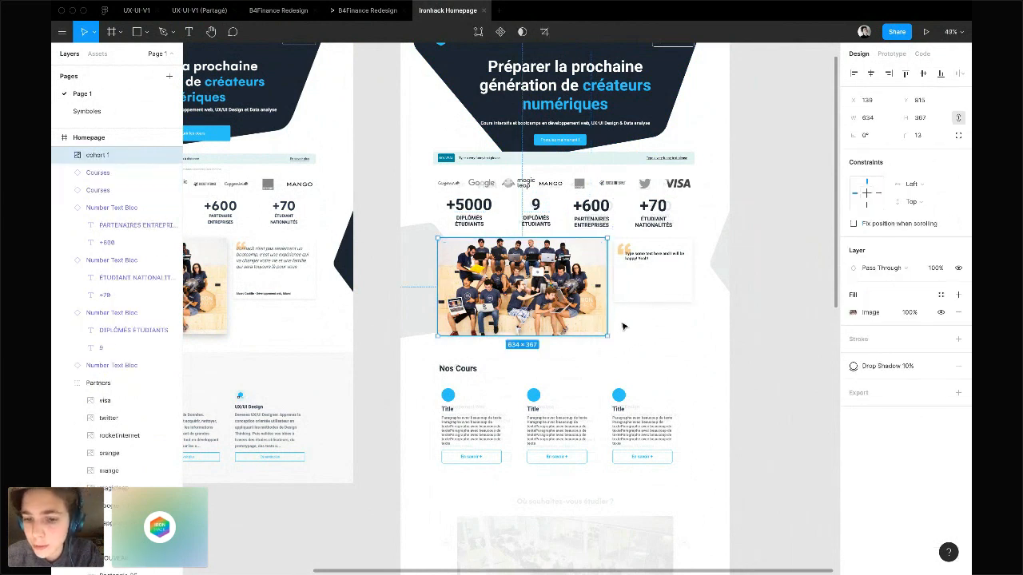
left_click(543, 442)
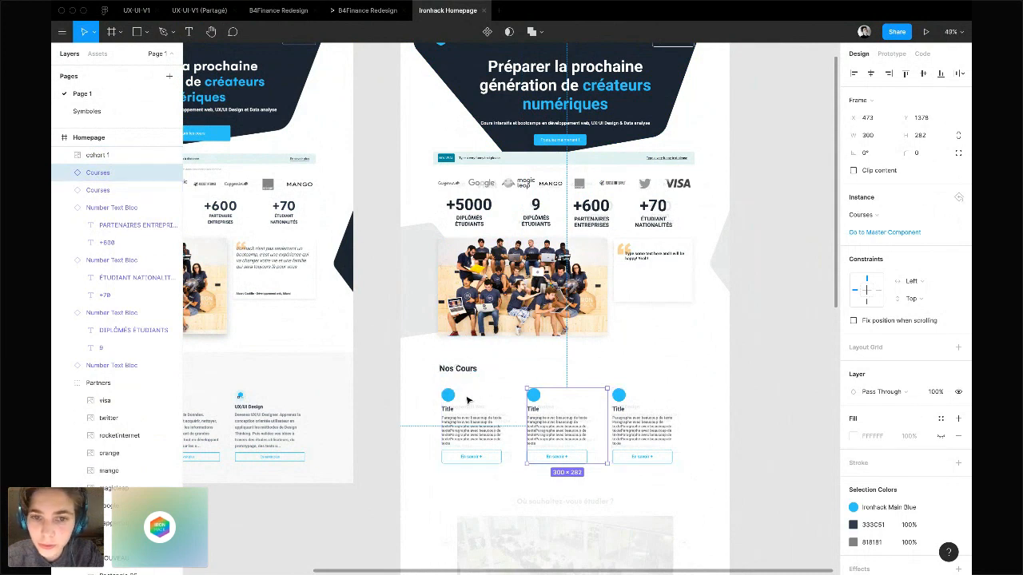
Check the styles on the "Nos Cours" title, quote card and orange partner logo, and look at the webinar chat in the browser
left_click(460, 372)
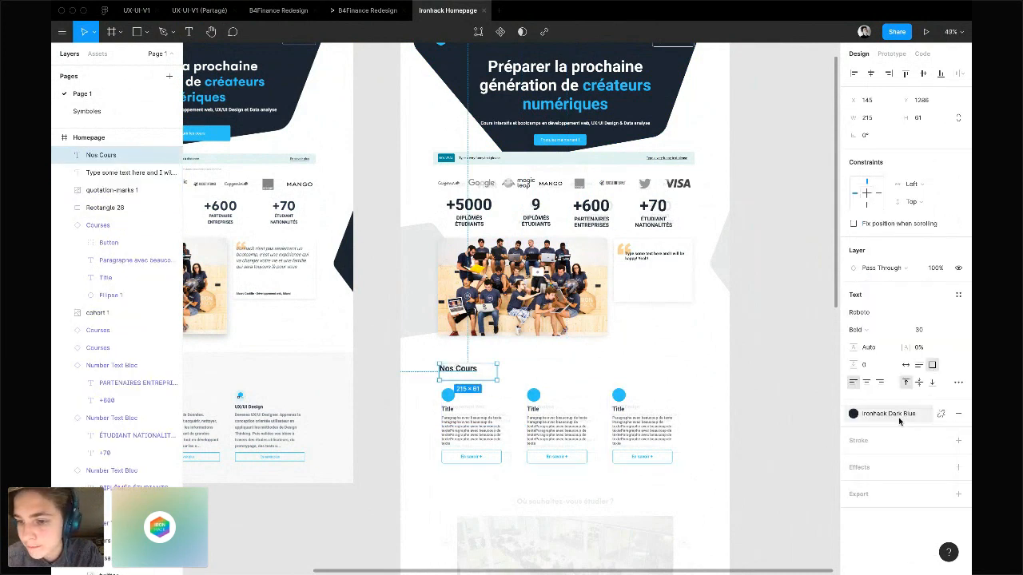
left_click(648, 281)
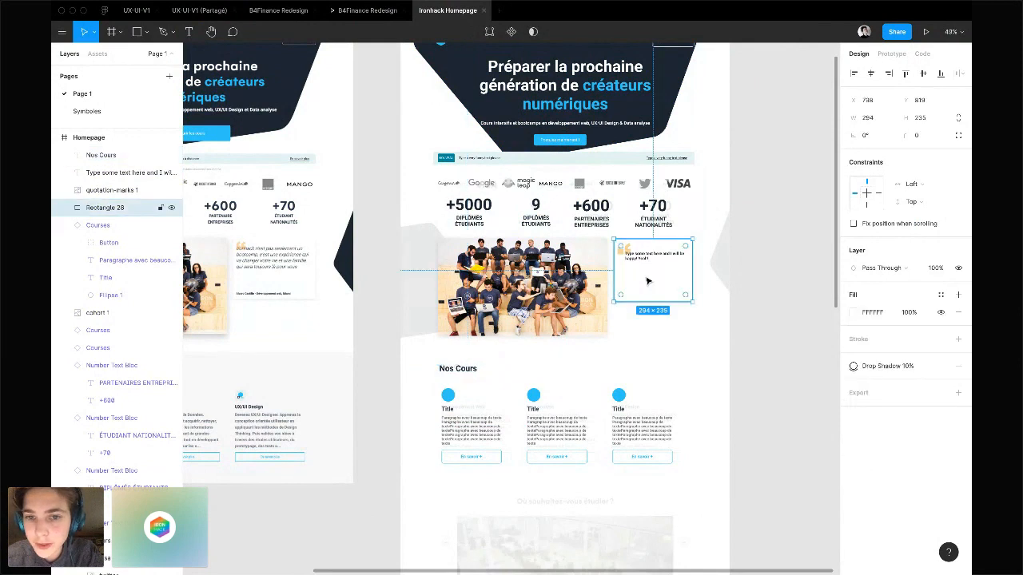
scroll(640, 385, "up", 2)
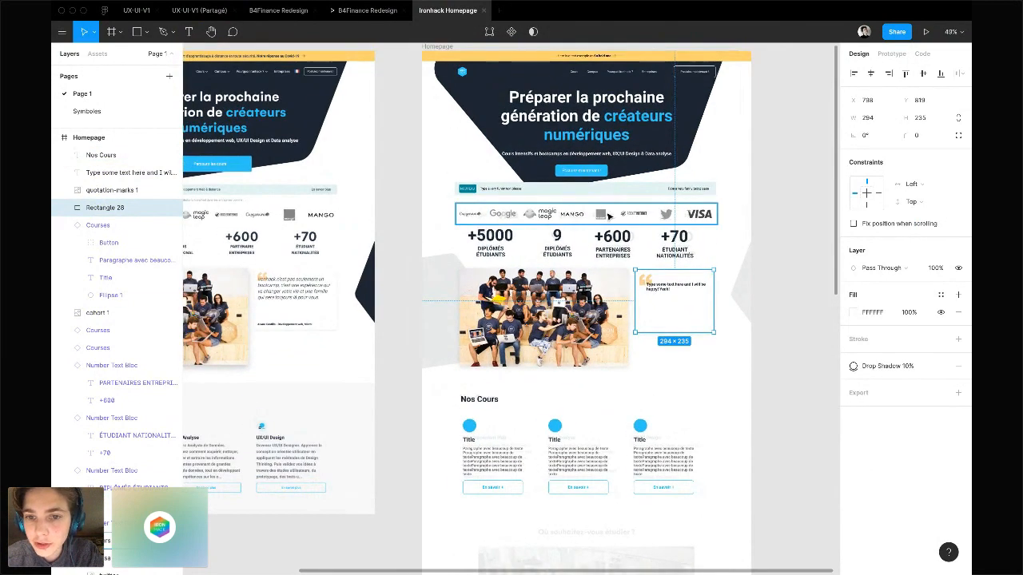
double_click(601, 213)
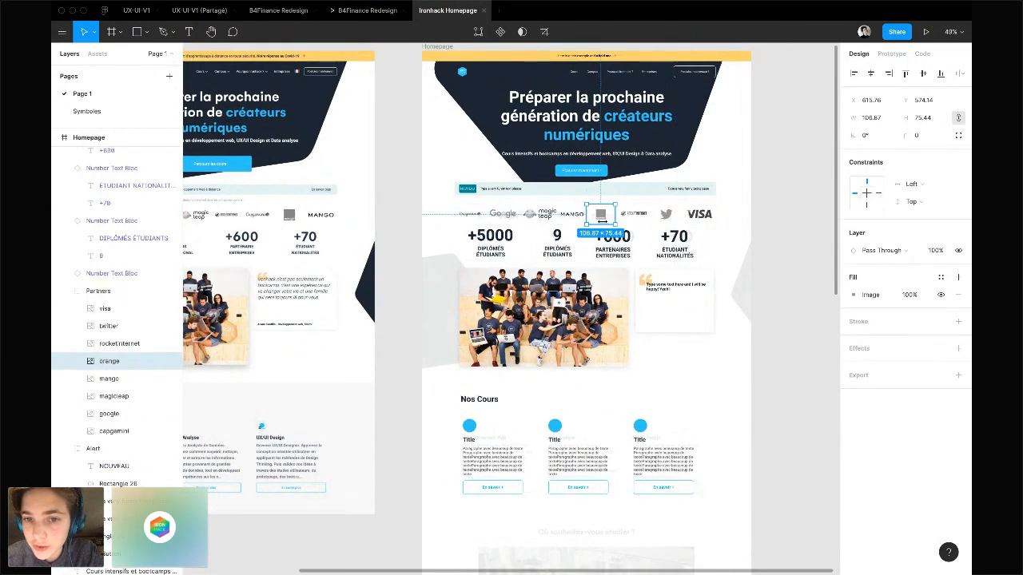
left_click(730, 254)
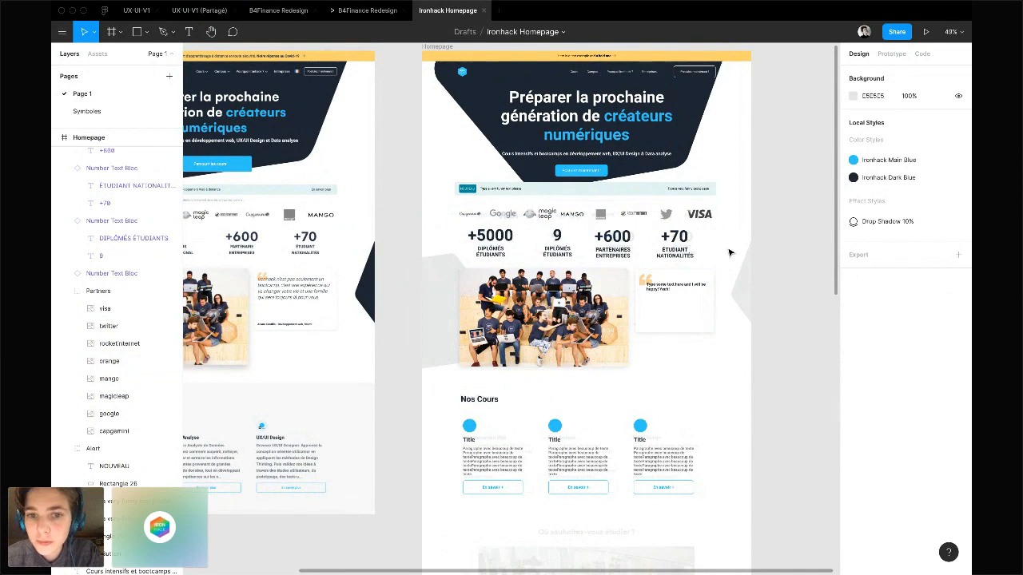
key("ctrl+Right")
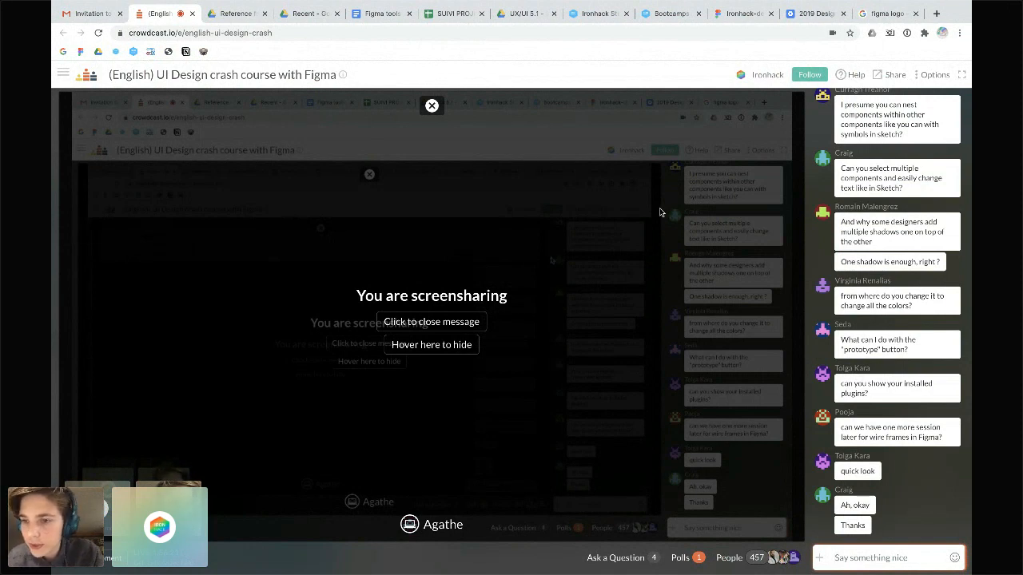
key("ctrl+Left")
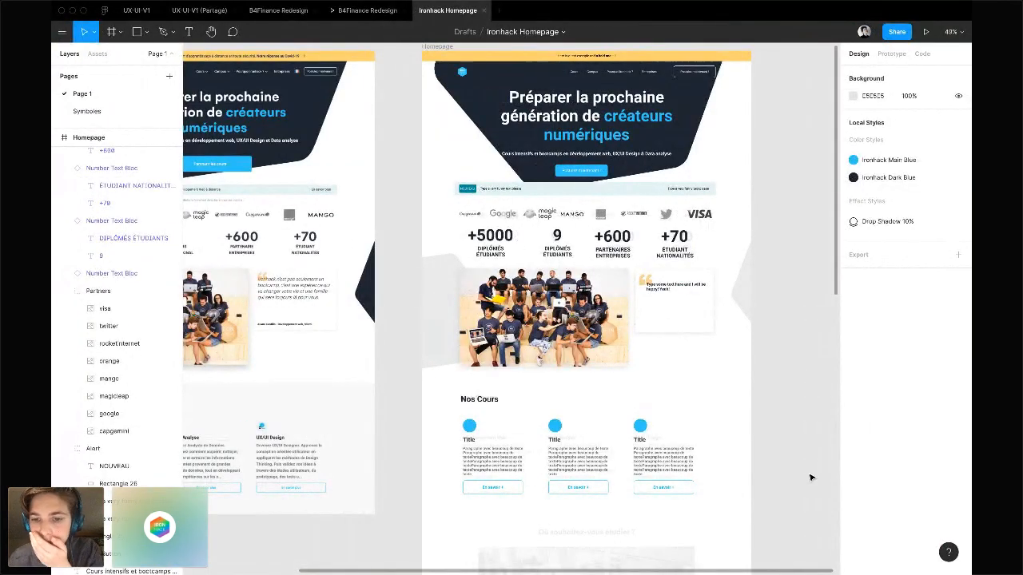
Select all the page elements and replace the unlinked 2DC5FA in the selection colors with the "Ironhack Main Blue" style
left_click_drag(804, 534, 402, 115)
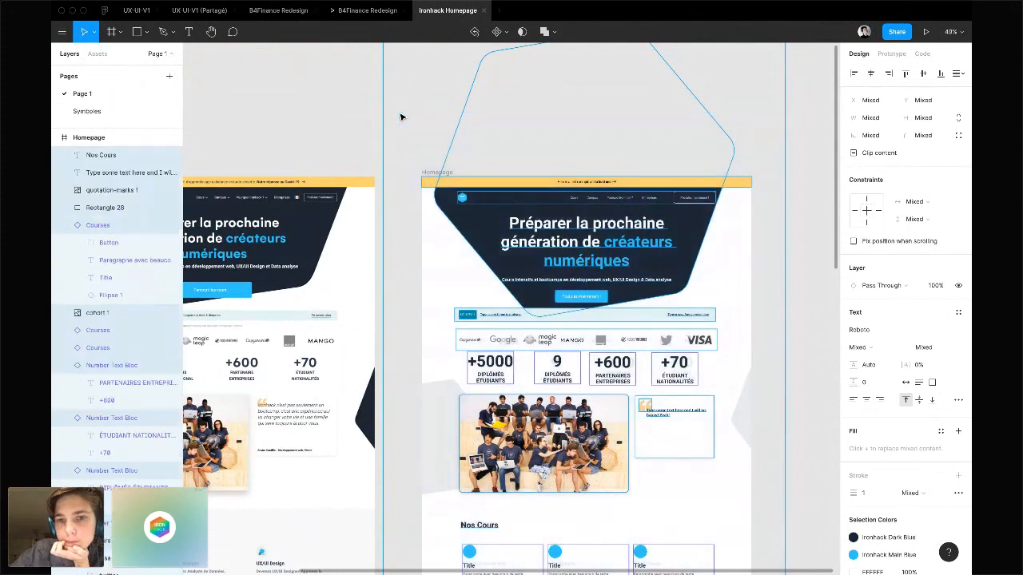
scroll(400, 113, "down", 5)
left_click_drag(374, 72, 616, 392)
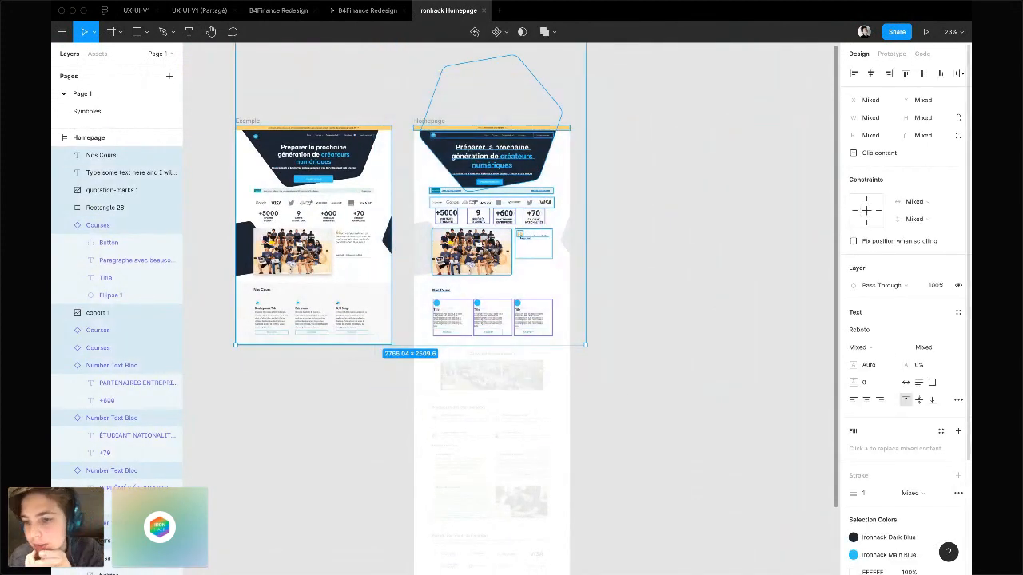
scroll(963, 444, "down", 4)
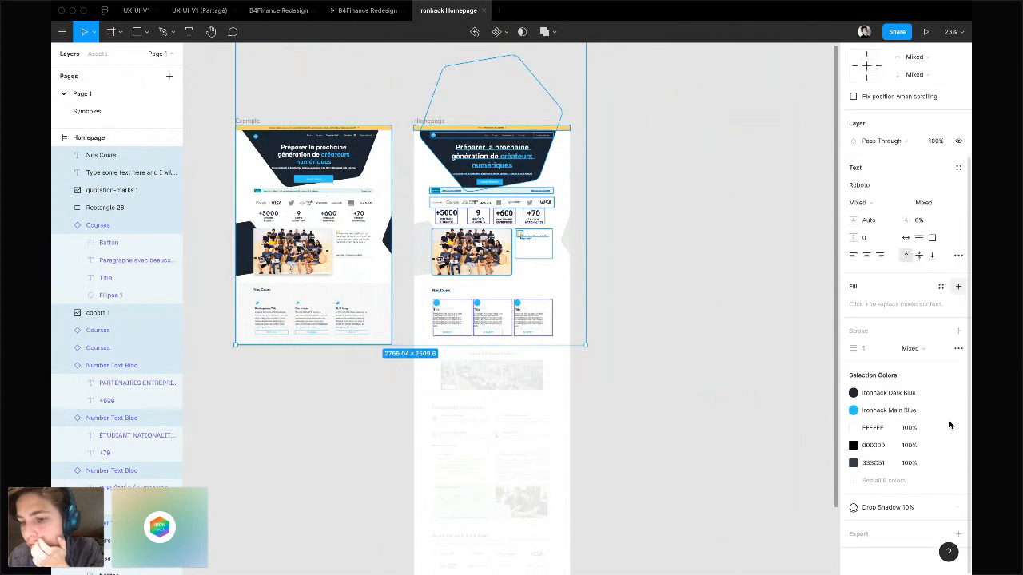
left_click(886, 481)
scroll(888, 407, "down", 2)
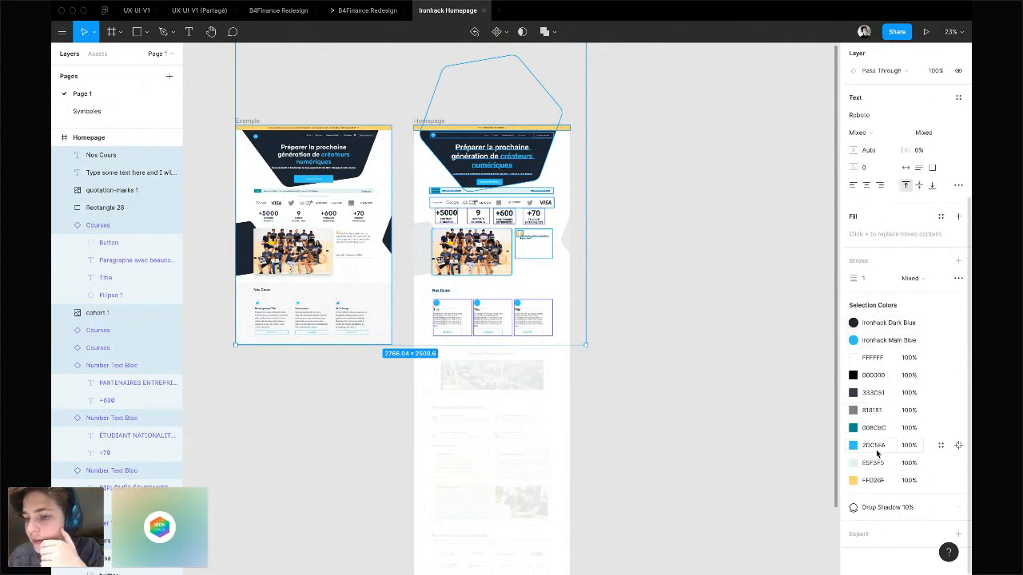
left_click(941, 445)
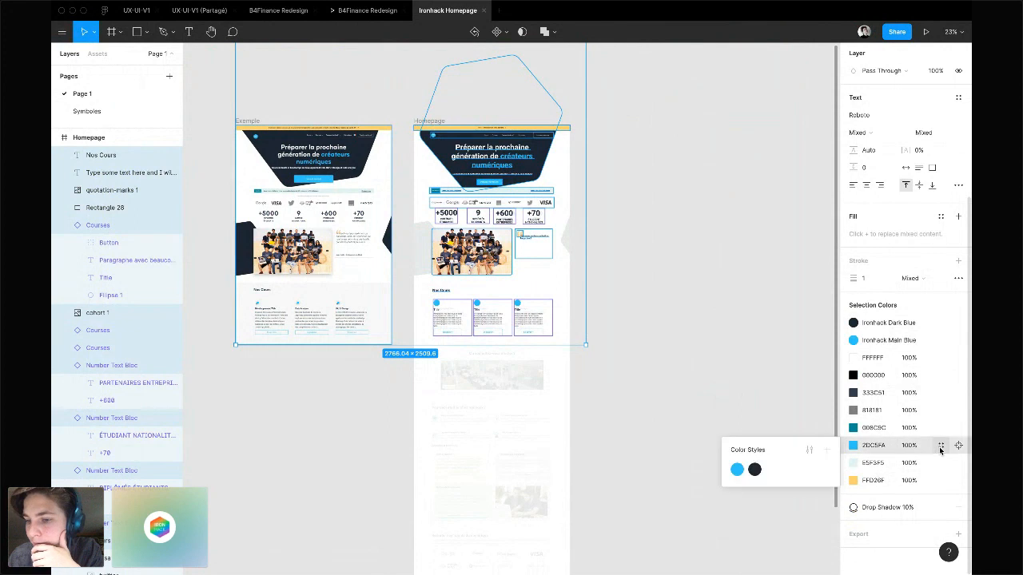
left_click(736, 469)
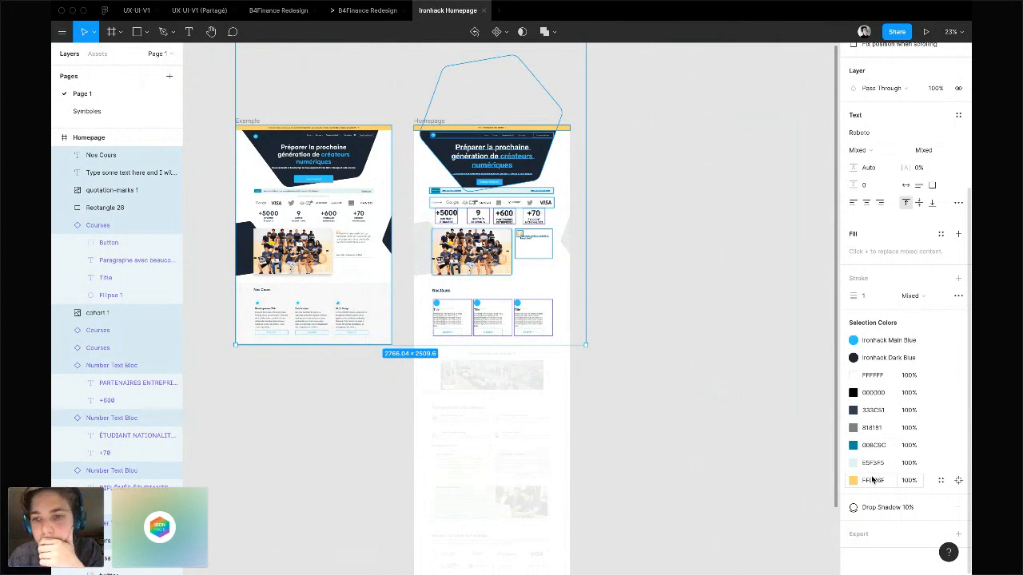
left_click(909, 362)
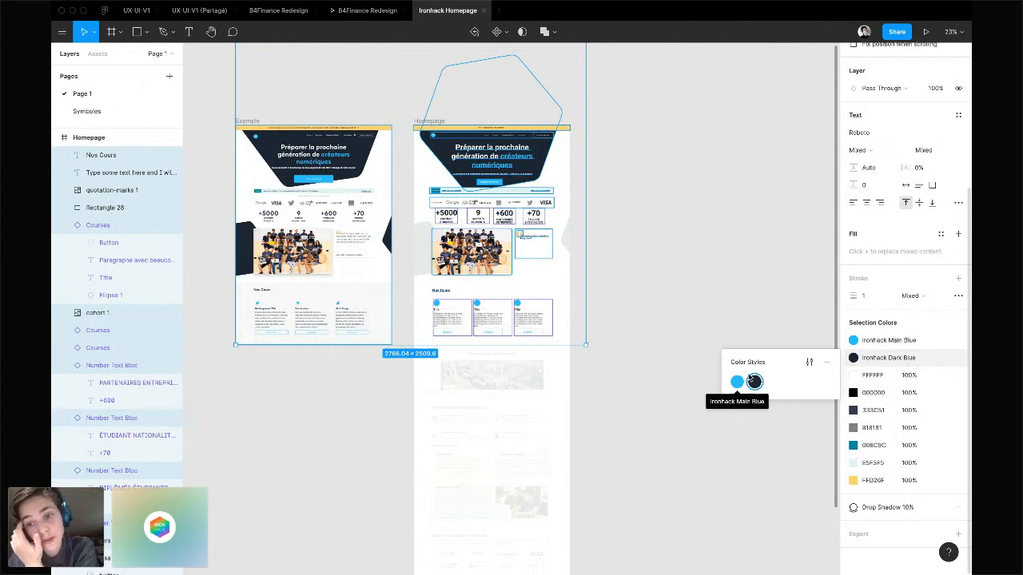
left_click(758, 297)
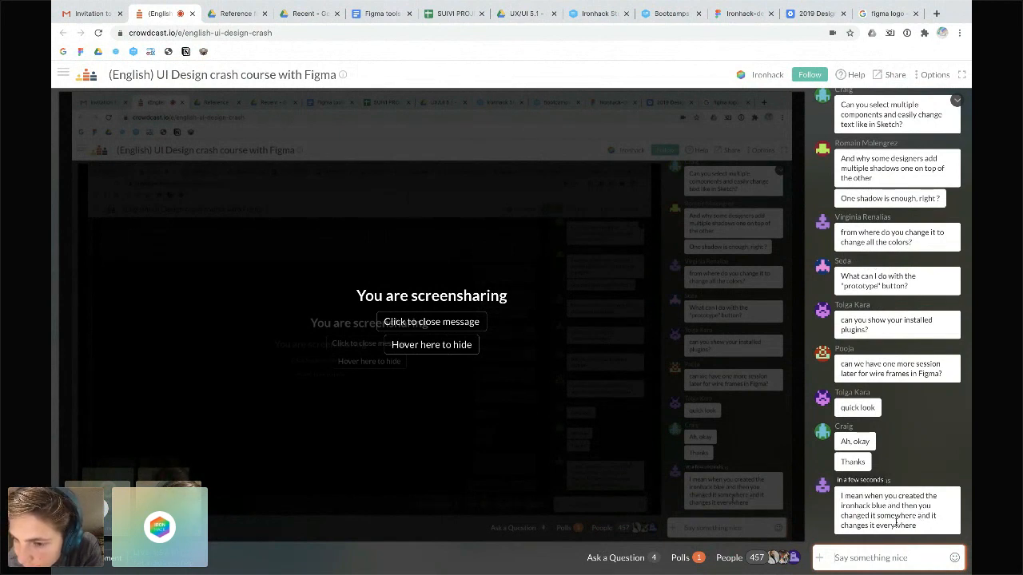
Edit the "Ironhack Main Blue" color style and shift its hue to pink, FA2DCD
key("super+Tab")
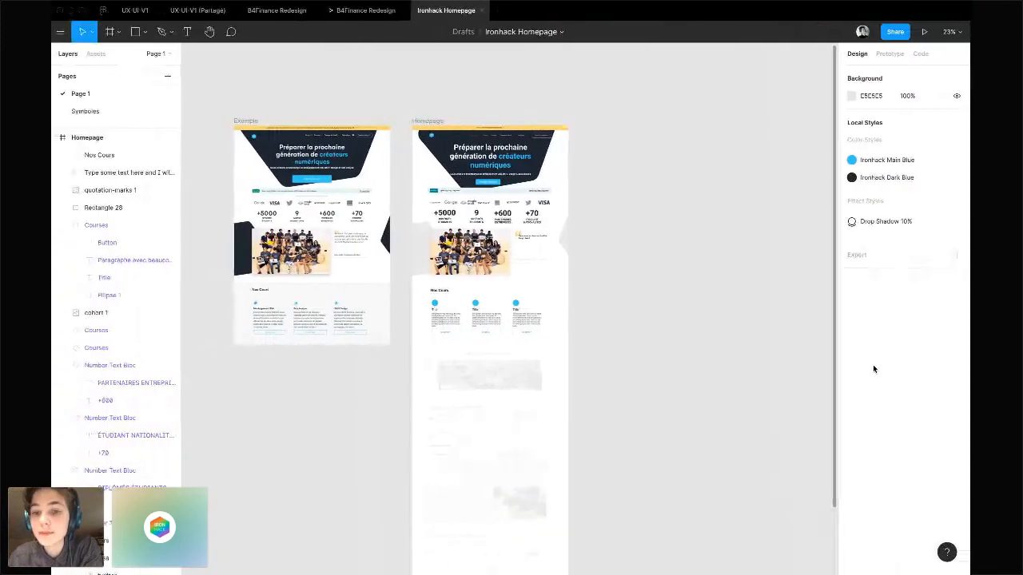
scroll(493, 292, "up", 10)
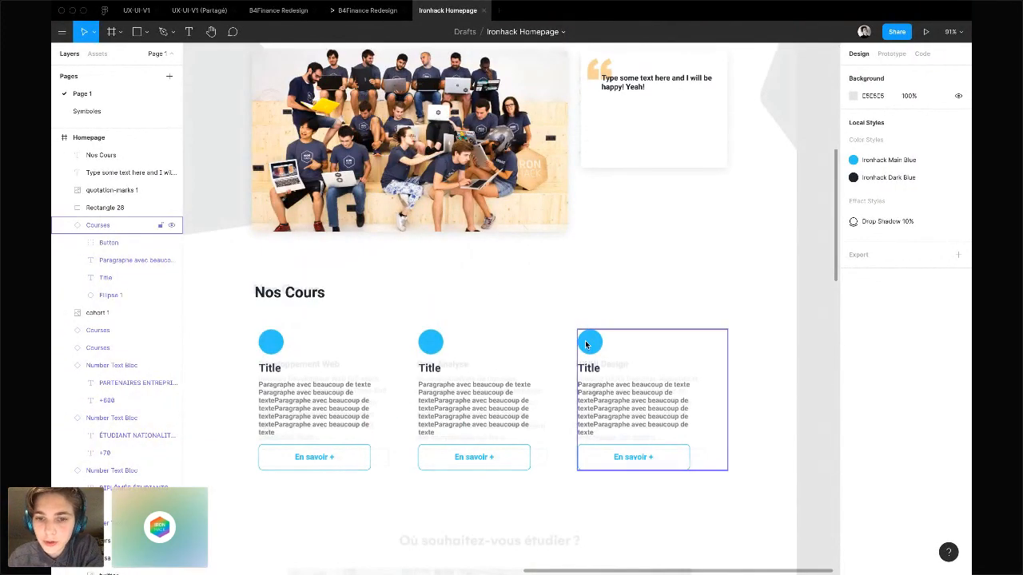
scroll(764, 284, "right", 5)
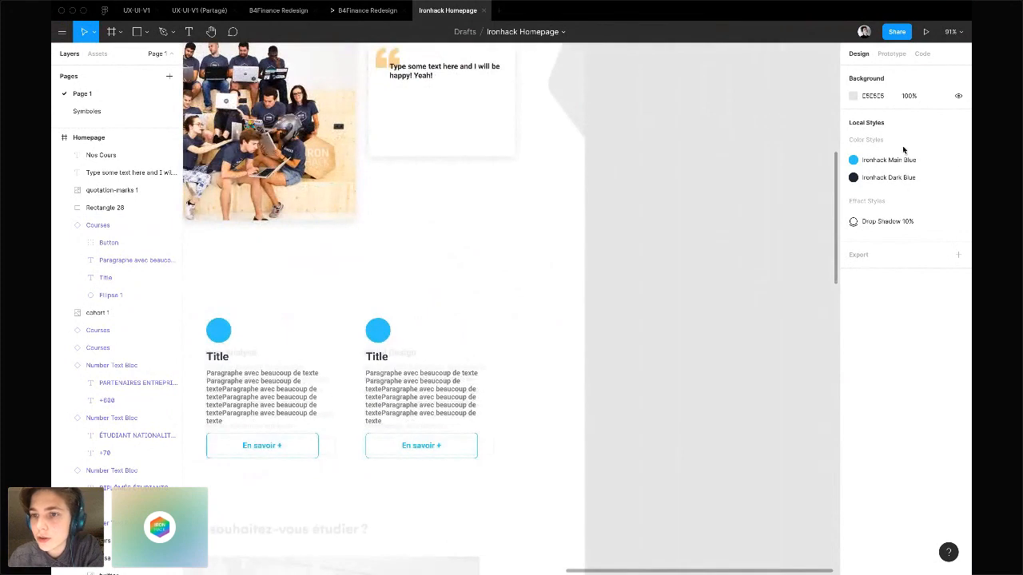
scroll(756, 224, "down", 10)
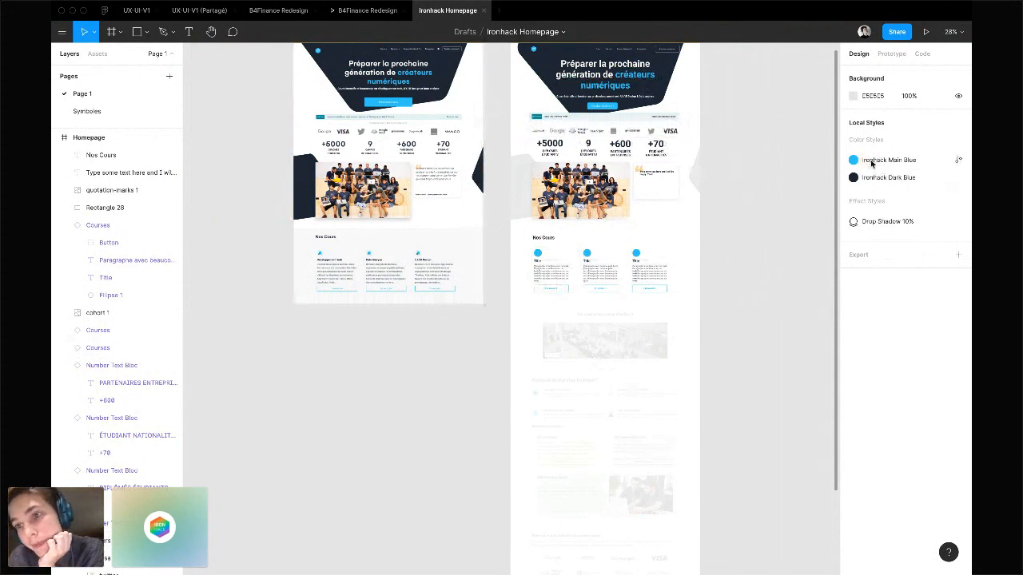
left_click(957, 161)
left_click(853, 201)
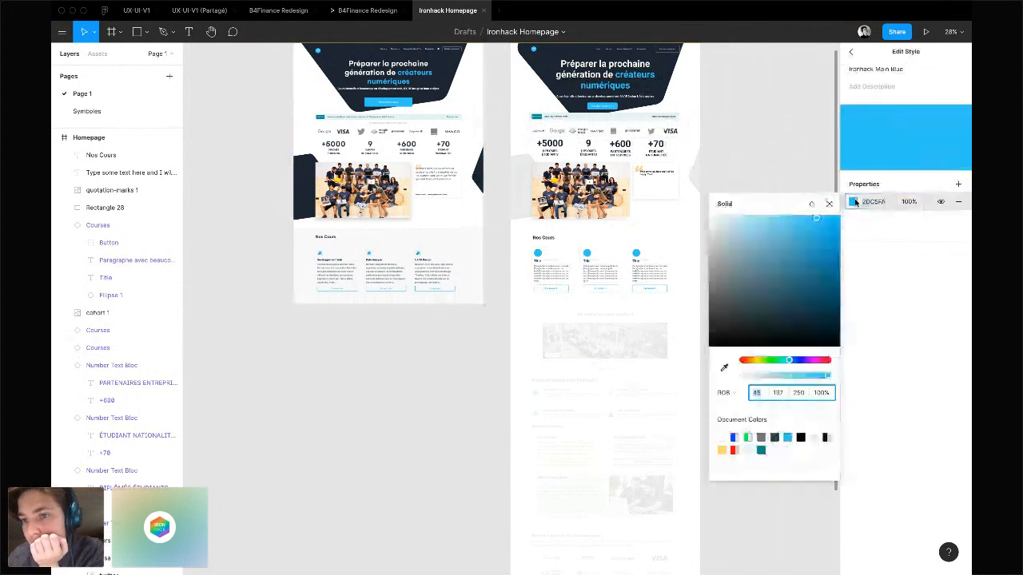
left_click_drag(789, 360, 817, 359)
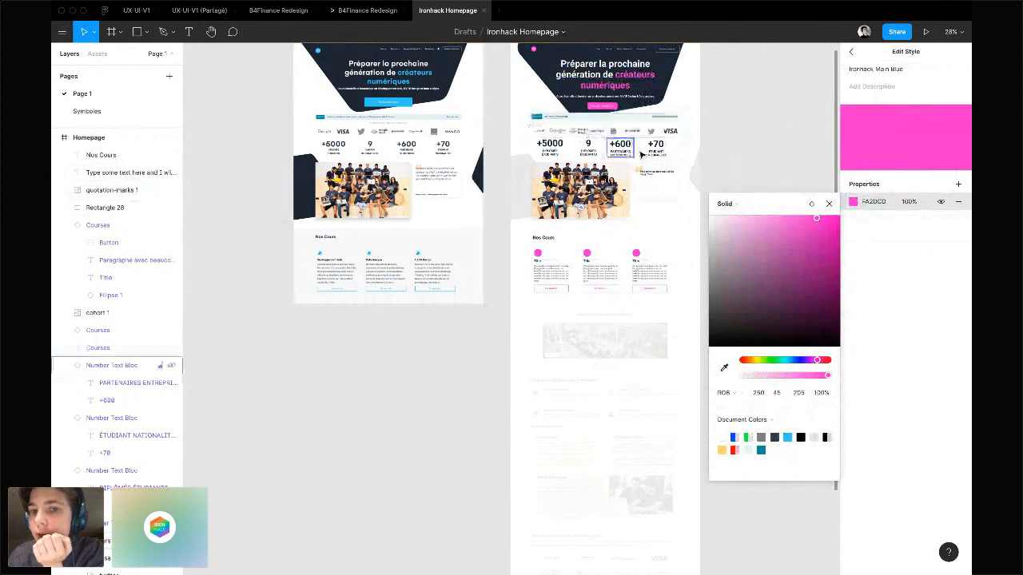
left_click(769, 96)
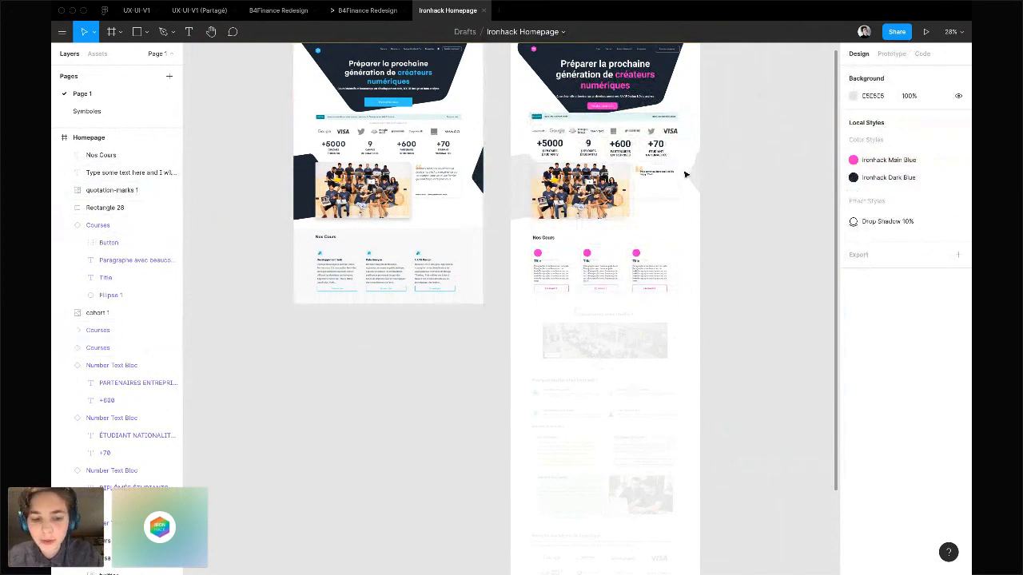
Detach the color style from the third course card's circle and give it a custom blue fill
left_click(638, 254)
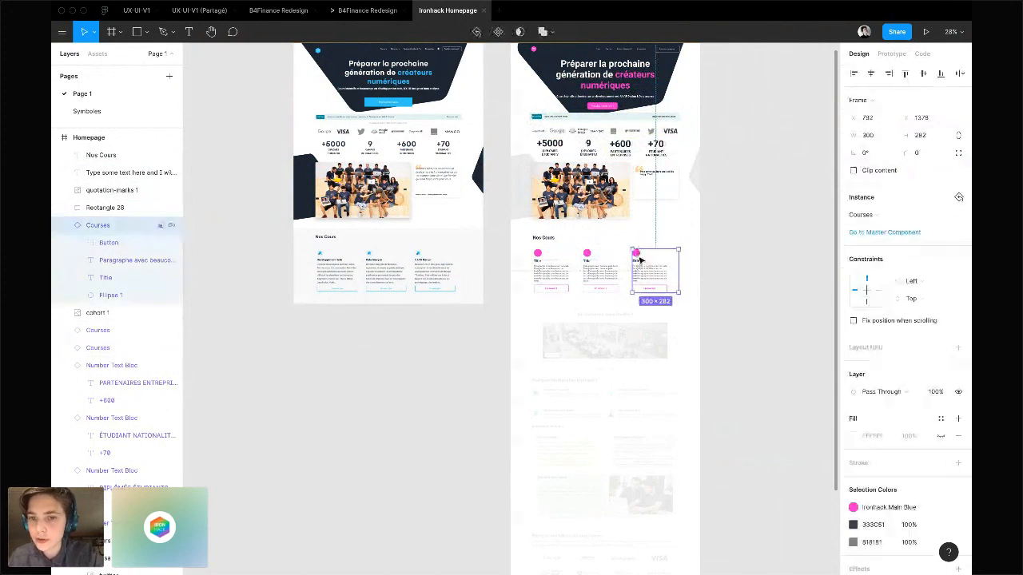
double_click(636, 254)
left_click(886, 307)
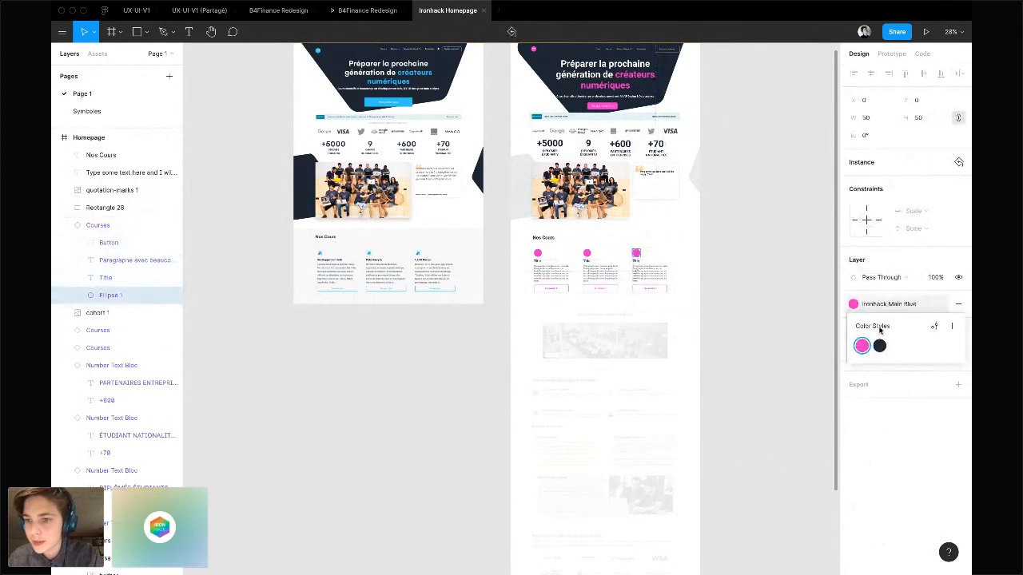
left_click(869, 323)
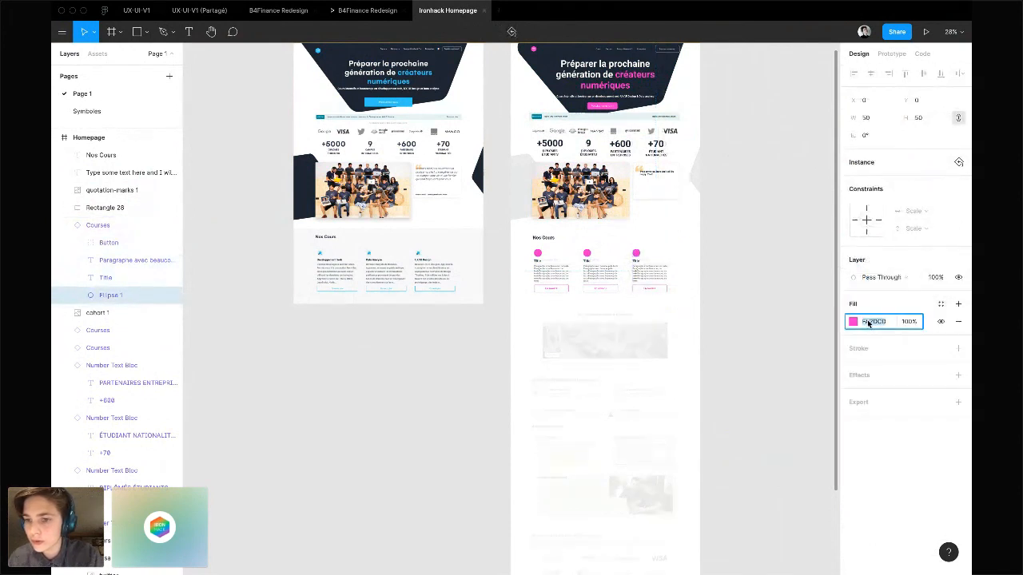
type("bf")
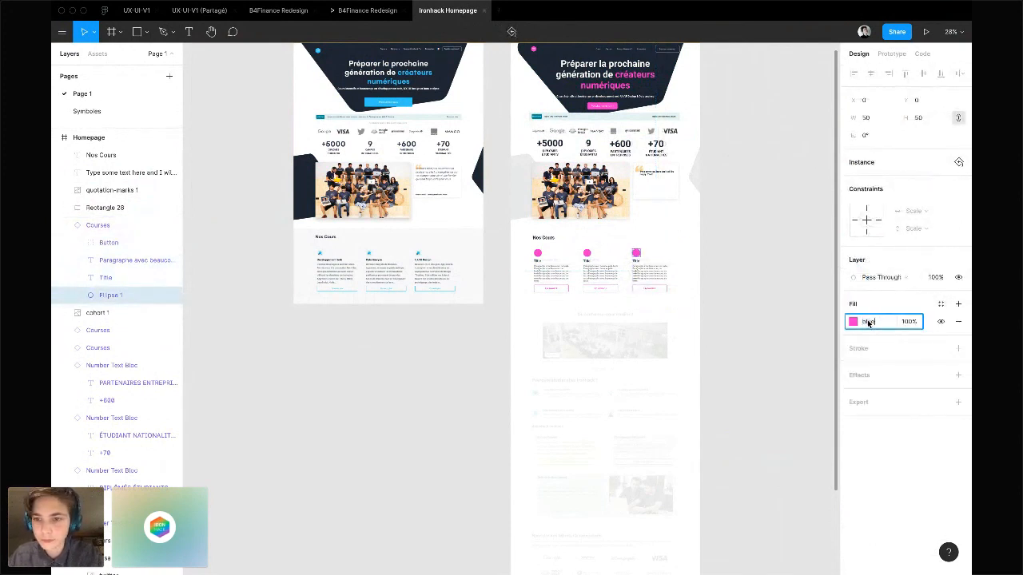
key("Return")
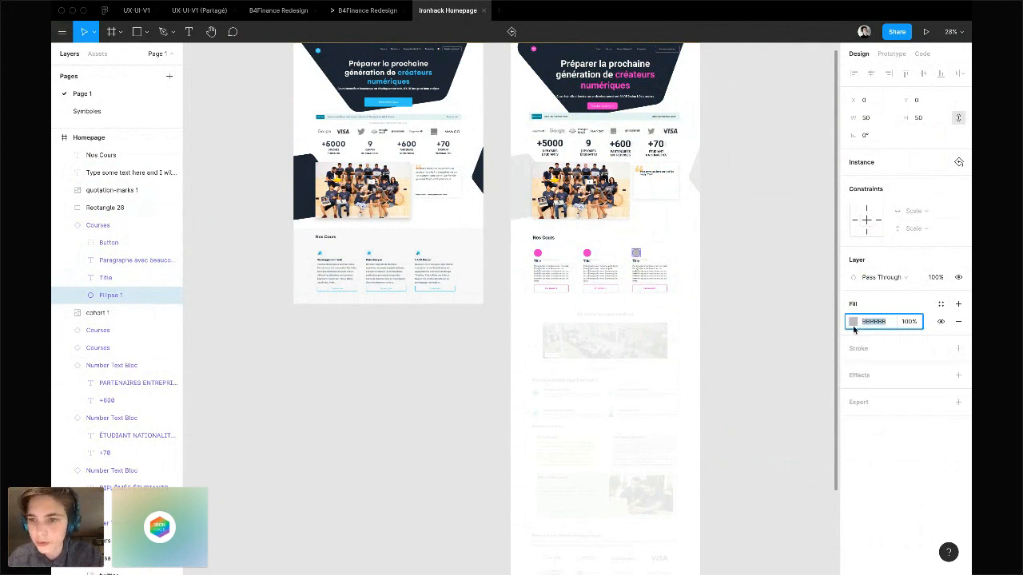
left_click(853, 323)
left_click(790, 448)
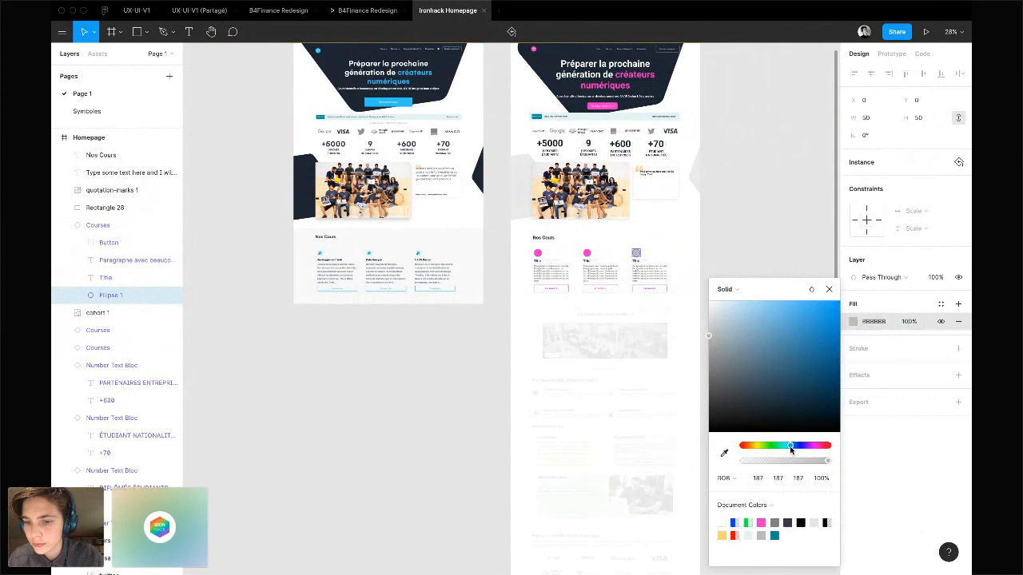
left_click(792, 326)
left_click(716, 239)
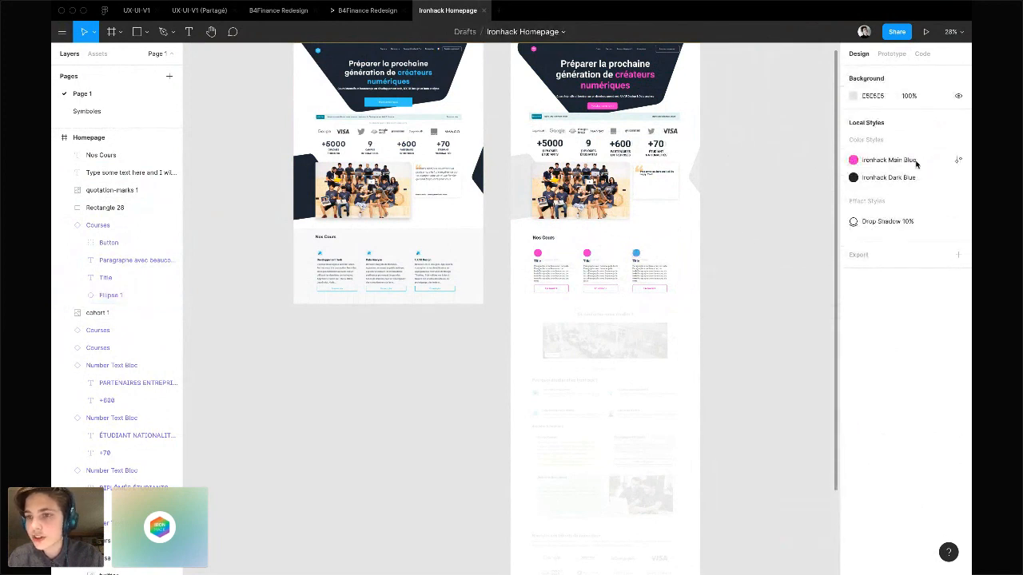
Reapply the "Ironhack Main Blue" color style to the third course card's circle
left_click(636, 254)
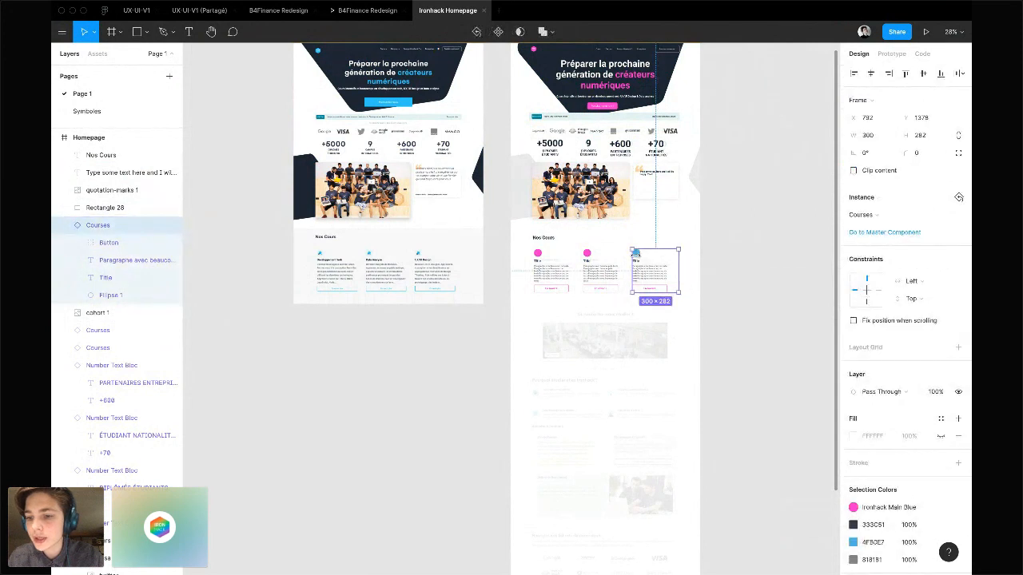
double_click(636, 254)
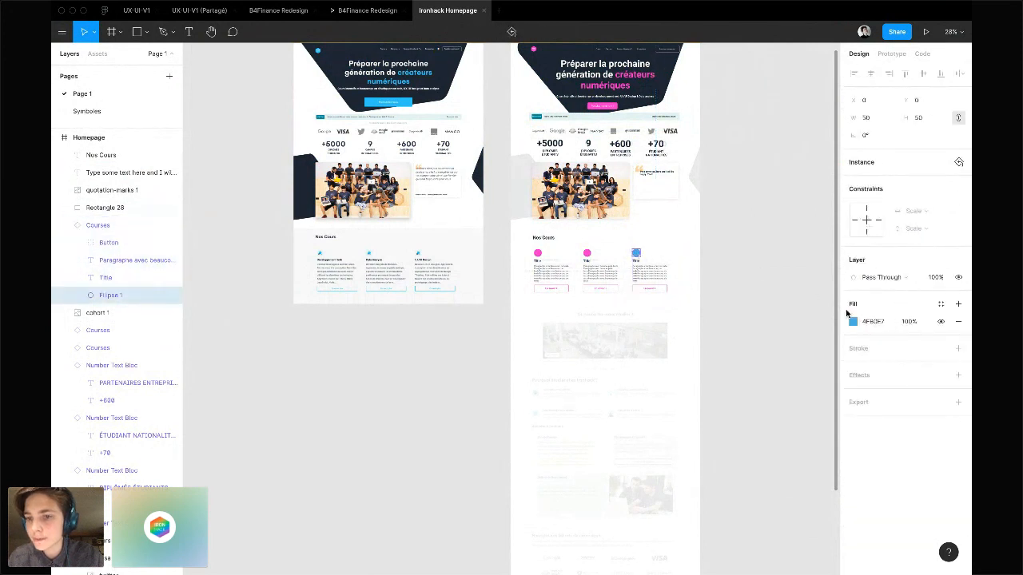
left_click(939, 305)
left_click(862, 348)
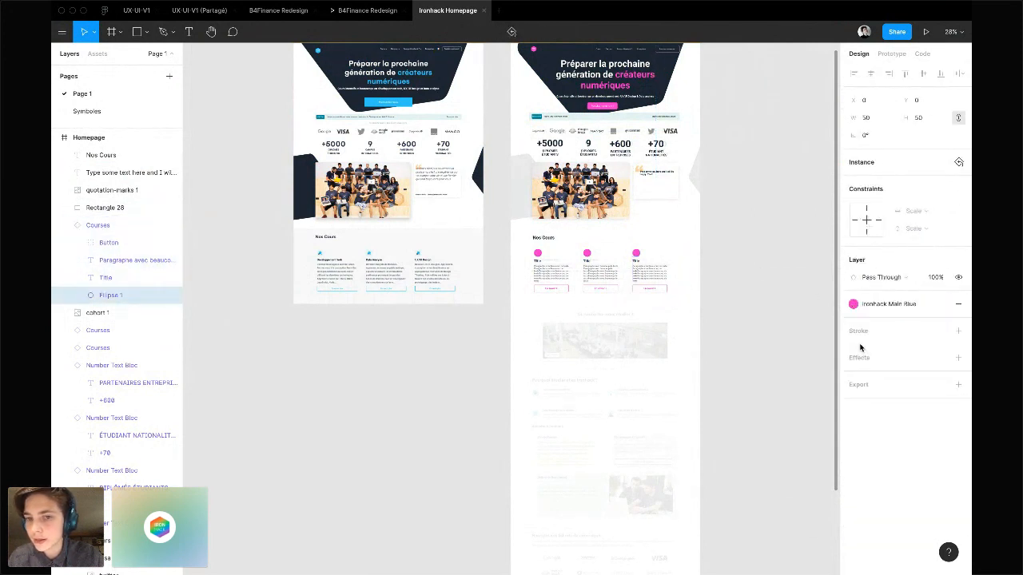
left_click(750, 249)
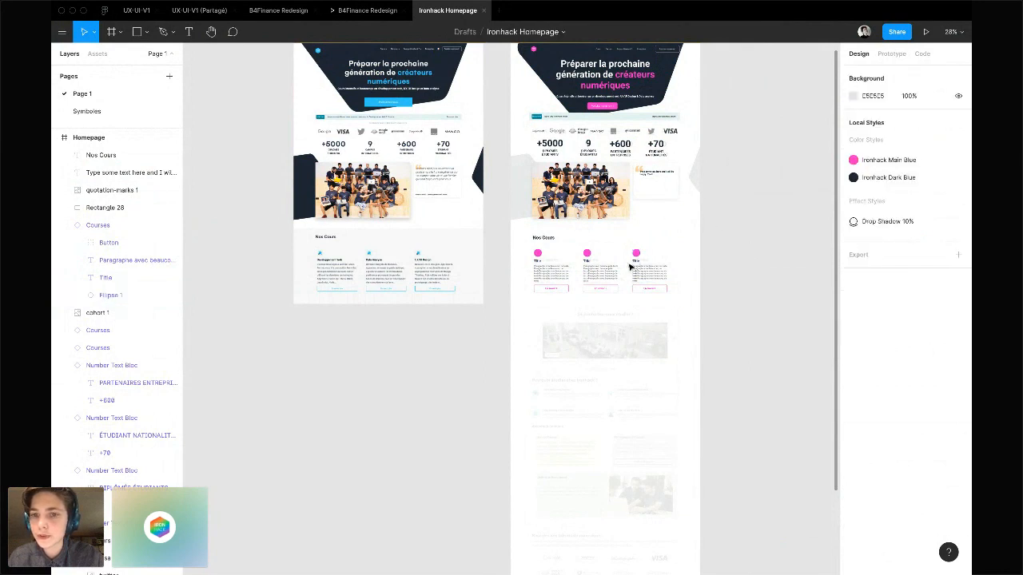
Edit the "Ironhack Main Blue" color style and sample the example page's blue call-to-action button to set it to 2DC5FA
left_click(958, 163)
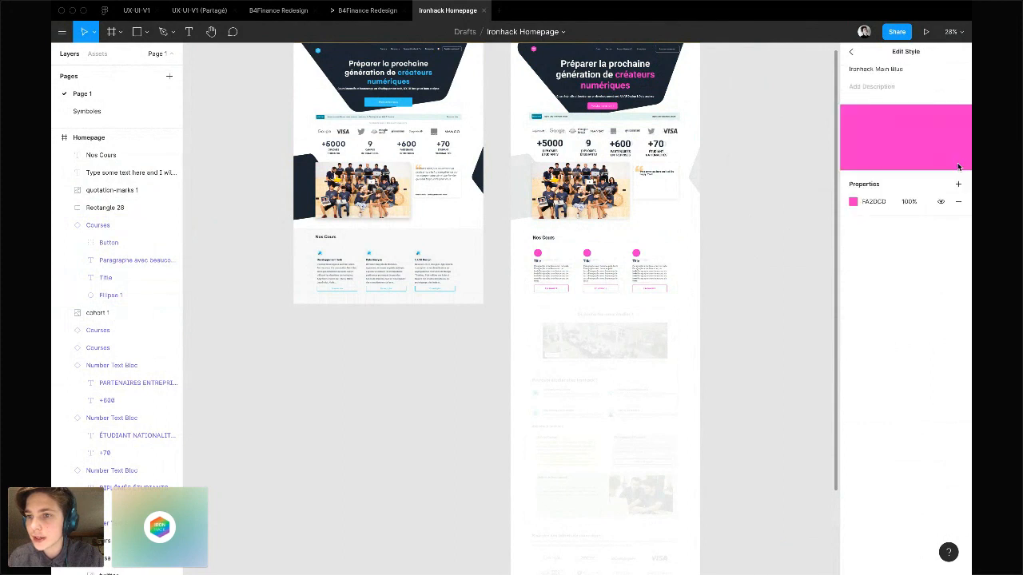
left_click(852, 201)
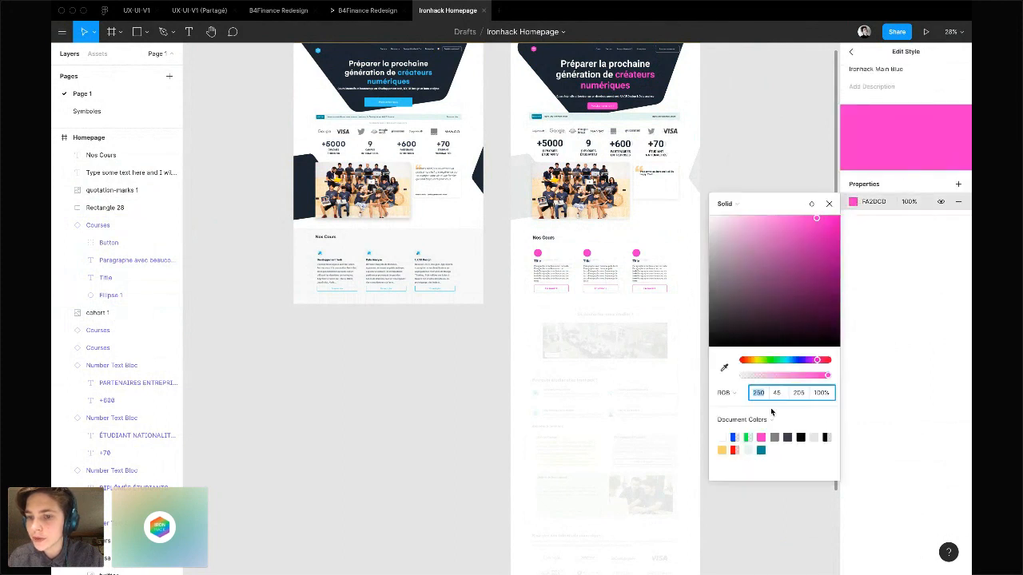
left_click(786, 360)
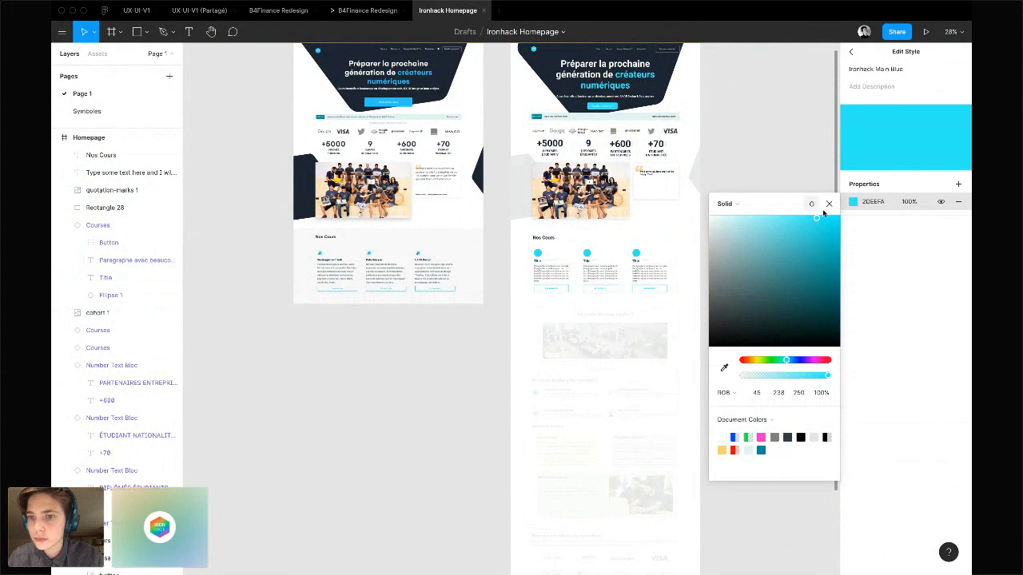
left_click(724, 368)
left_click(408, 102)
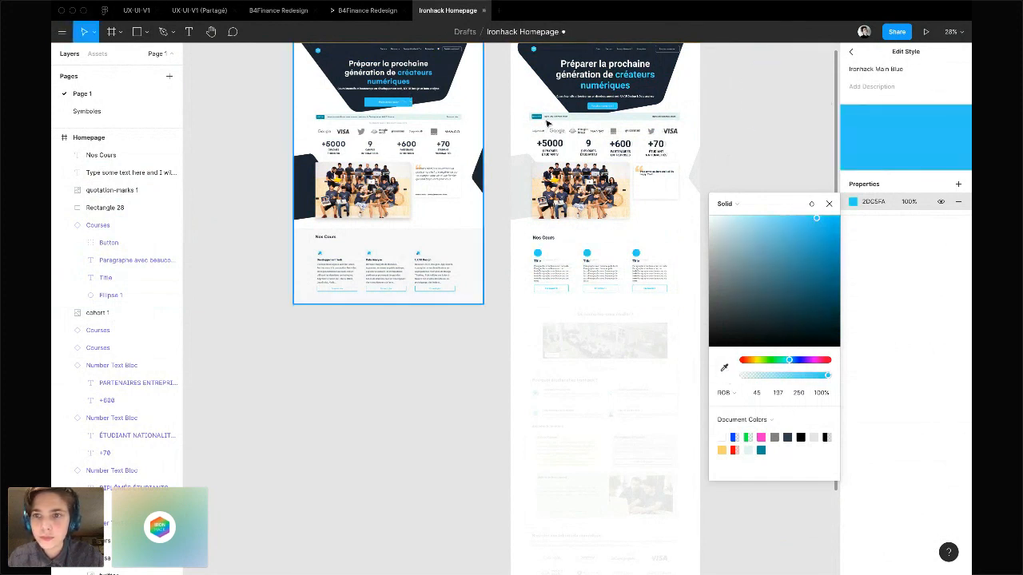
left_click(720, 154)
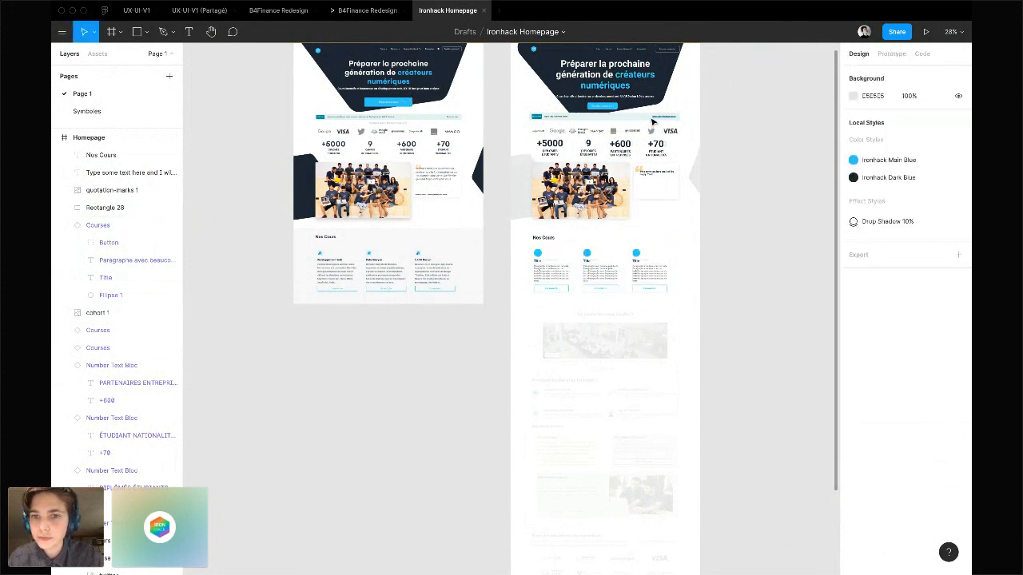
Switch to the Crowdcast event page in the browser and read the participants' questions in the chat
scroll(653, 121, "up", 3)
scroll(652, 122, "up", 3)
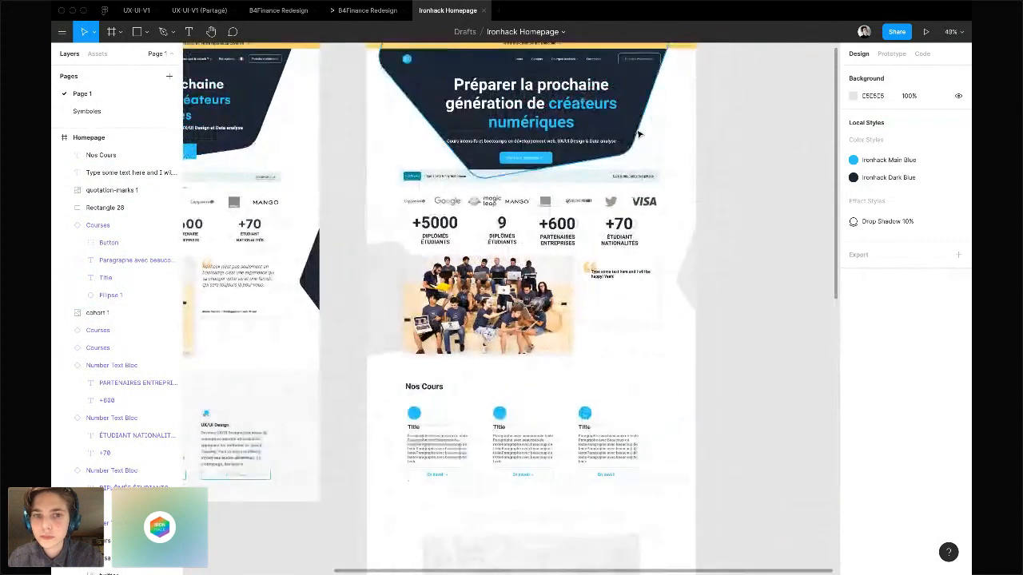
key("ctrl+Right")
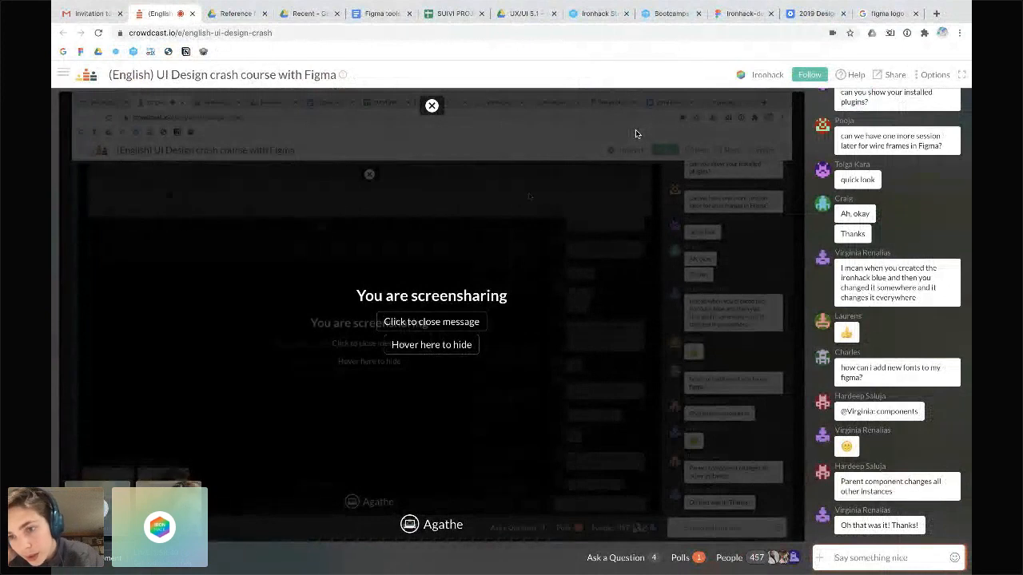
scroll(919, 224, "up", 3)
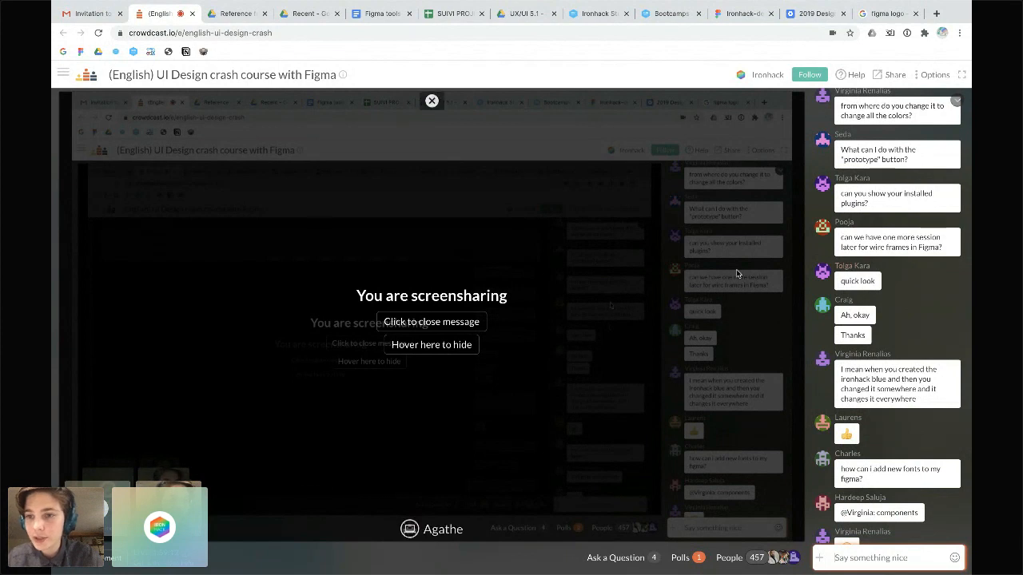
Switch back to Figma and open the plugin management page to review the installed and featured plugins
key("ctrl+Left")
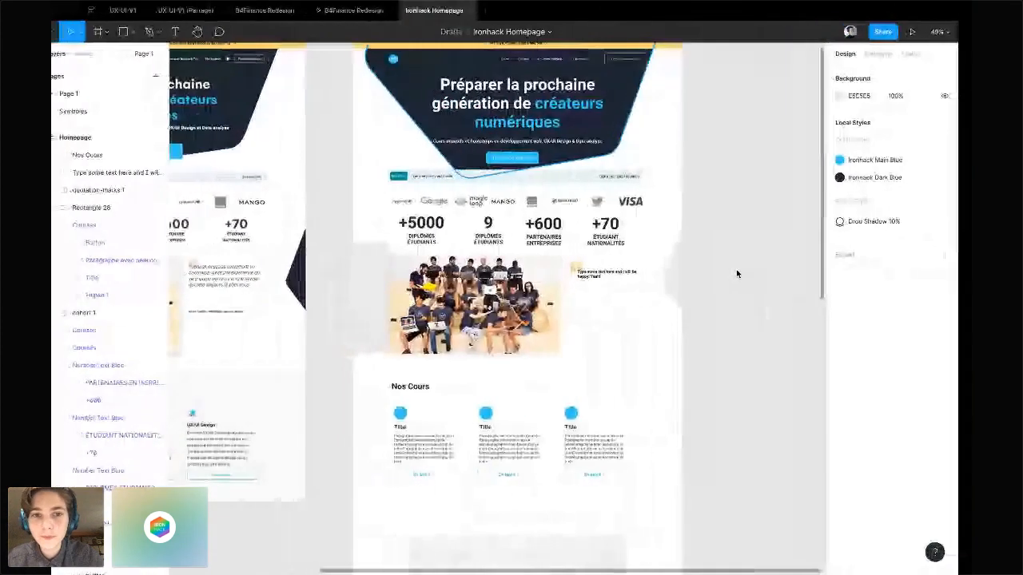
scroll(756, 216, "left", 1)
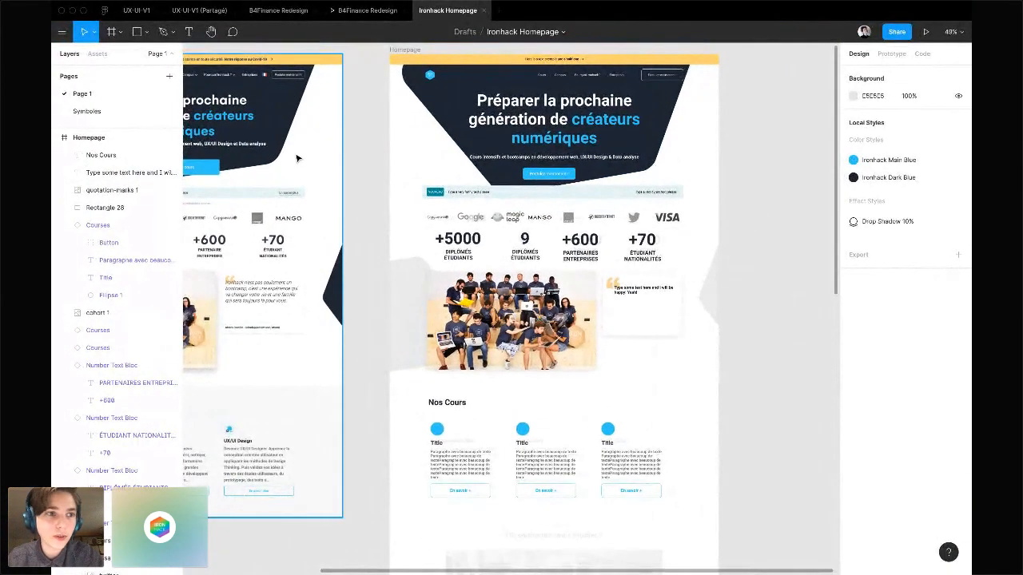
left_click(63, 32)
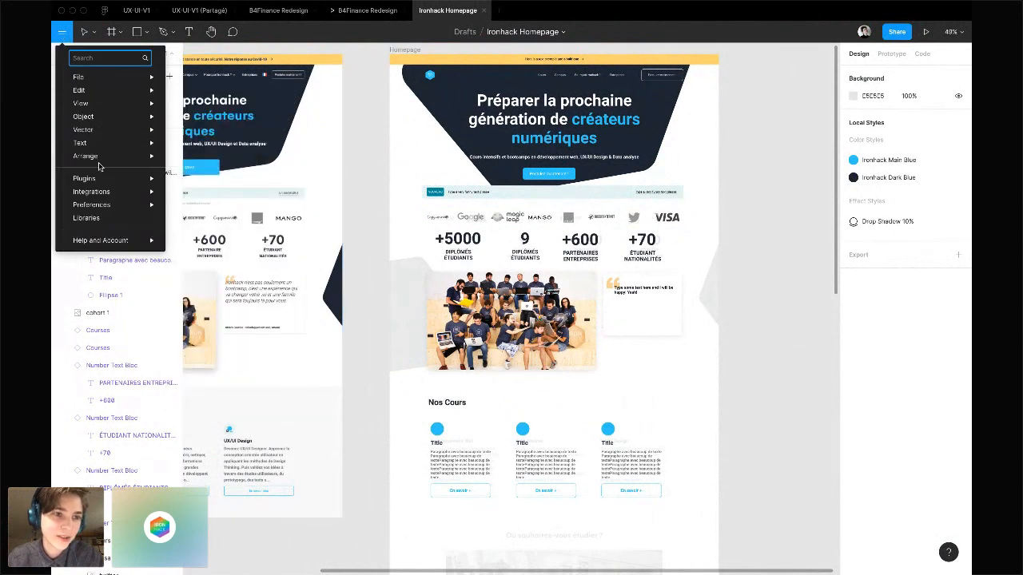
mouse_move(99, 180)
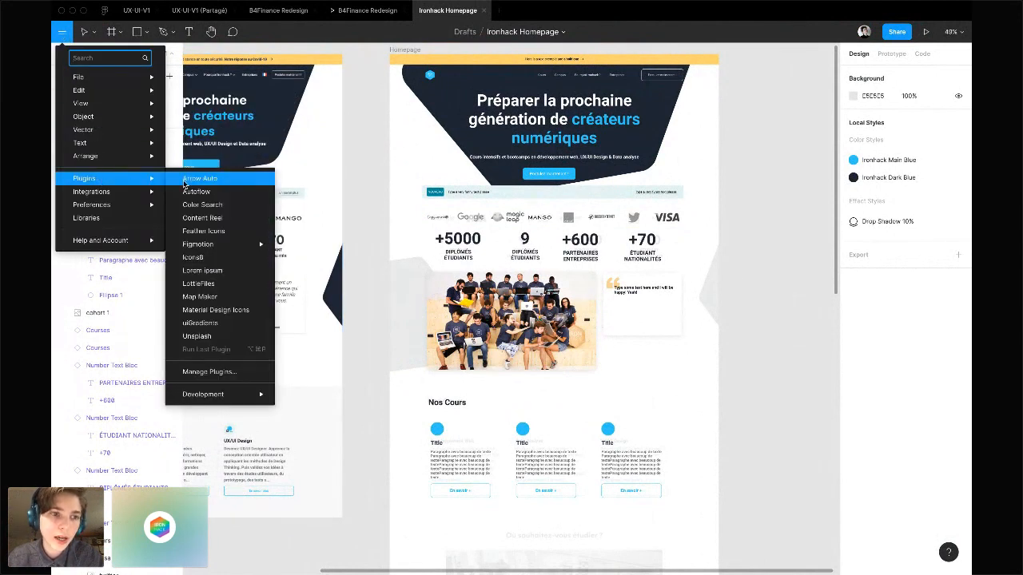
left_click(230, 373)
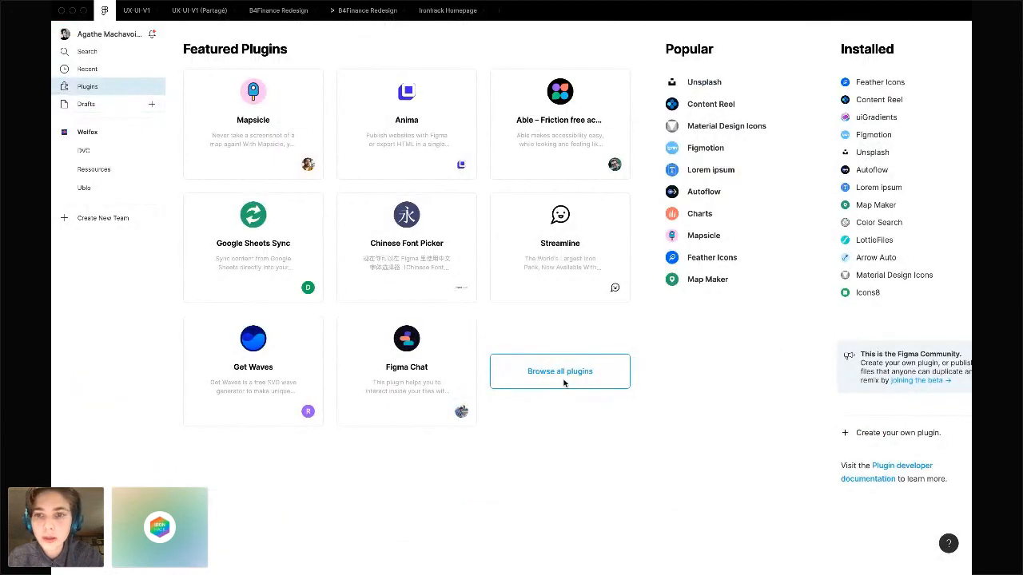
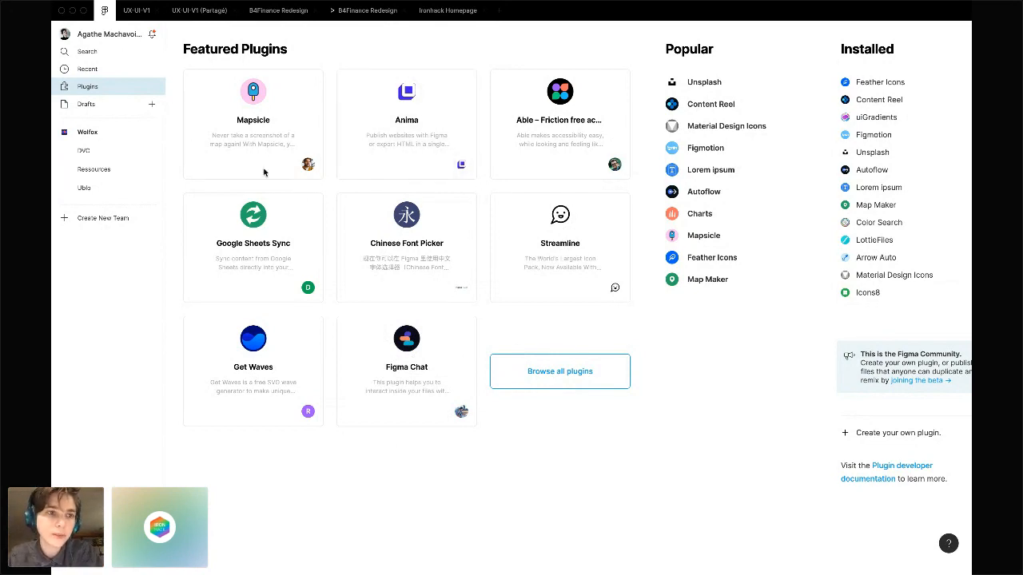
Return to the Ironhack Homepage file, and switch to the Crowdcast page to read the recent chat messages
left_click(447, 10)
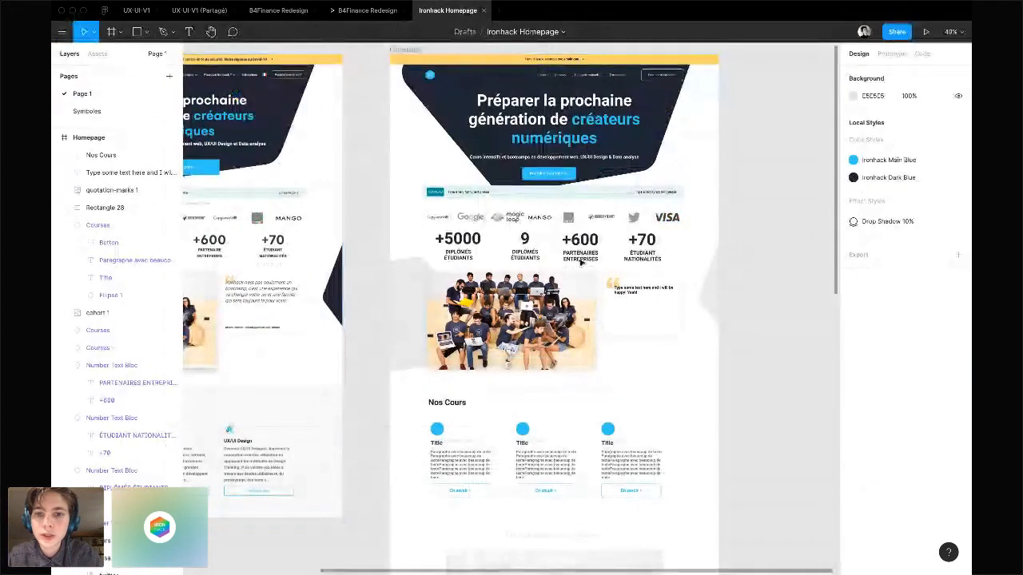
key("super+Tab")
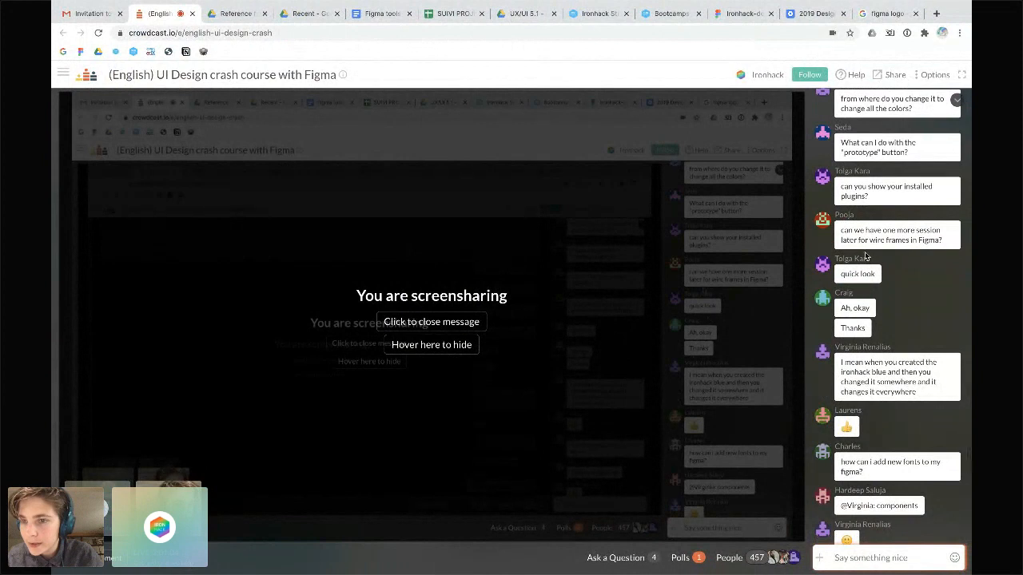
scroll(863, 312, "up", 2)
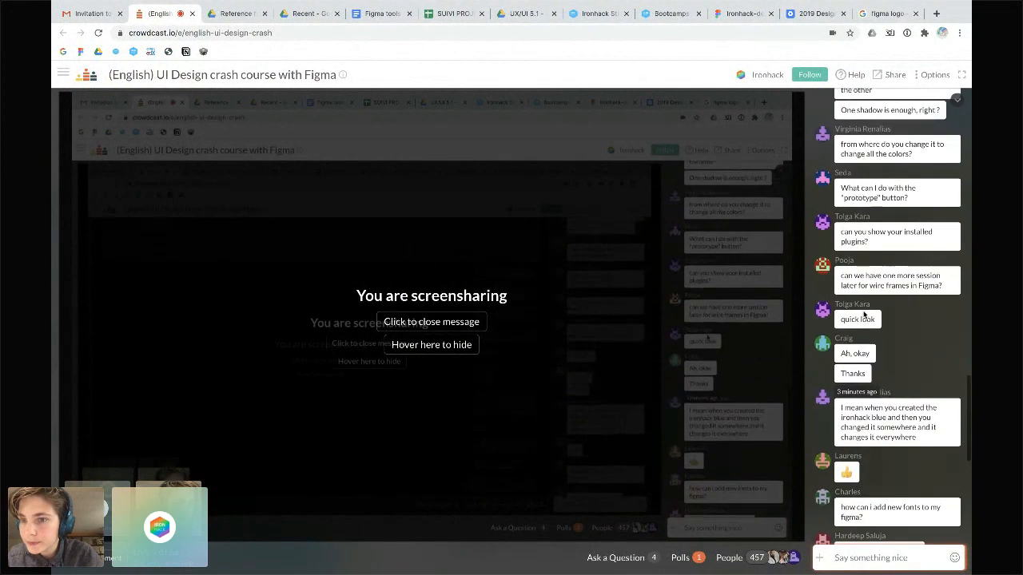
scroll(864, 308, "down", 4)
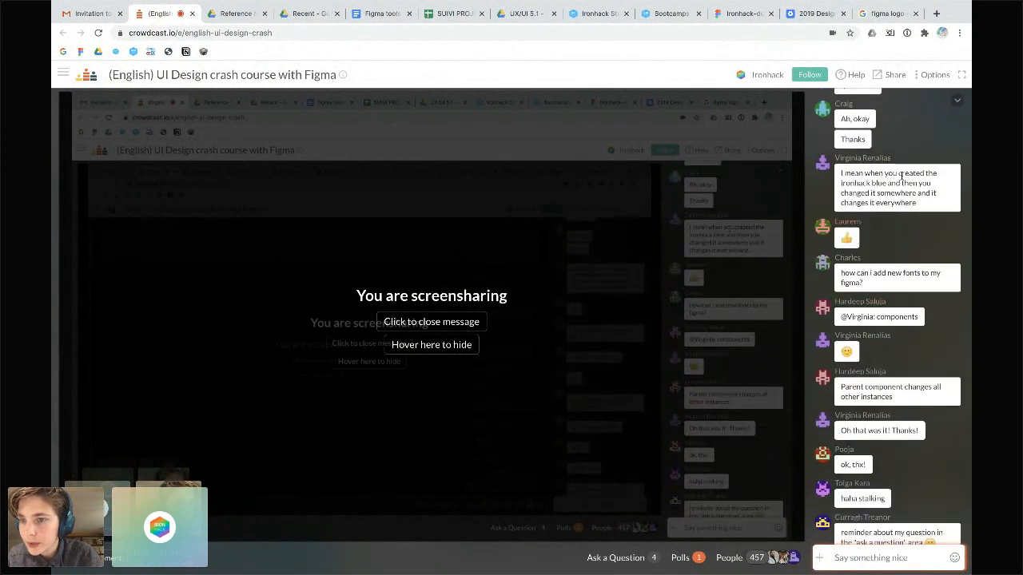
scroll(885, 214, "down", 1)
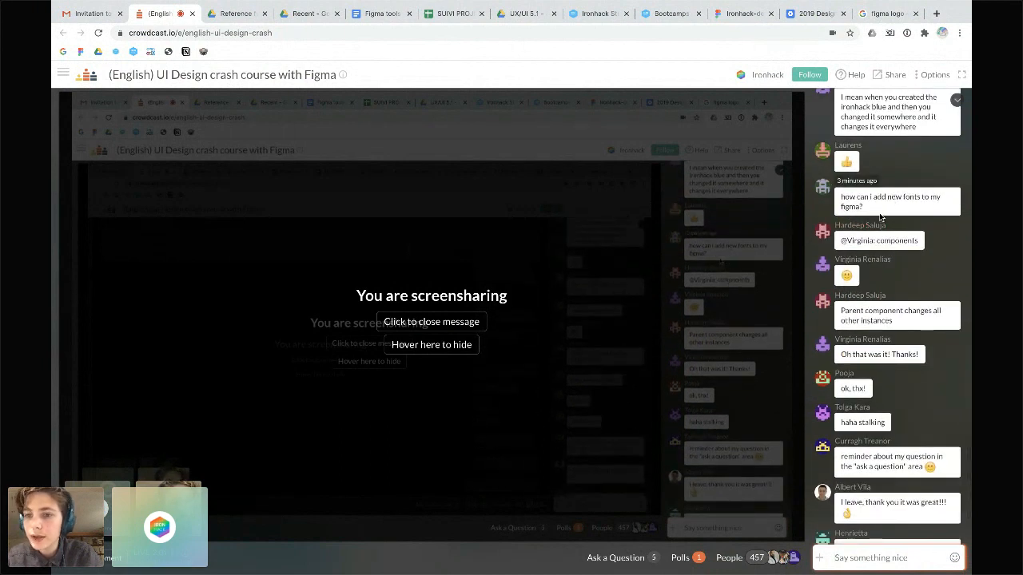
Read the top audience questions in the event's Questions & Answers list and switch back to Figma
mouse_move(638, 572)
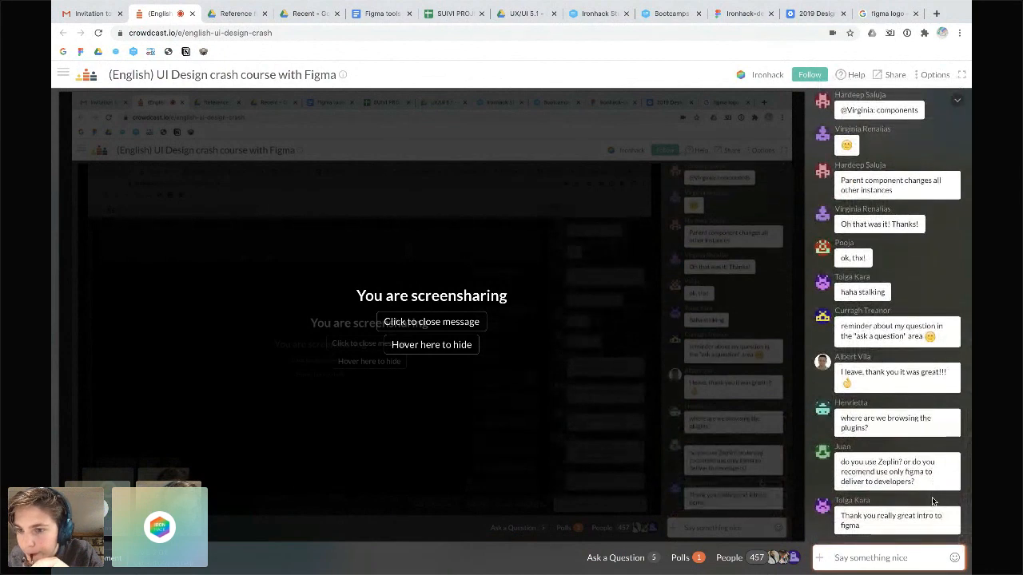
left_click(617, 559)
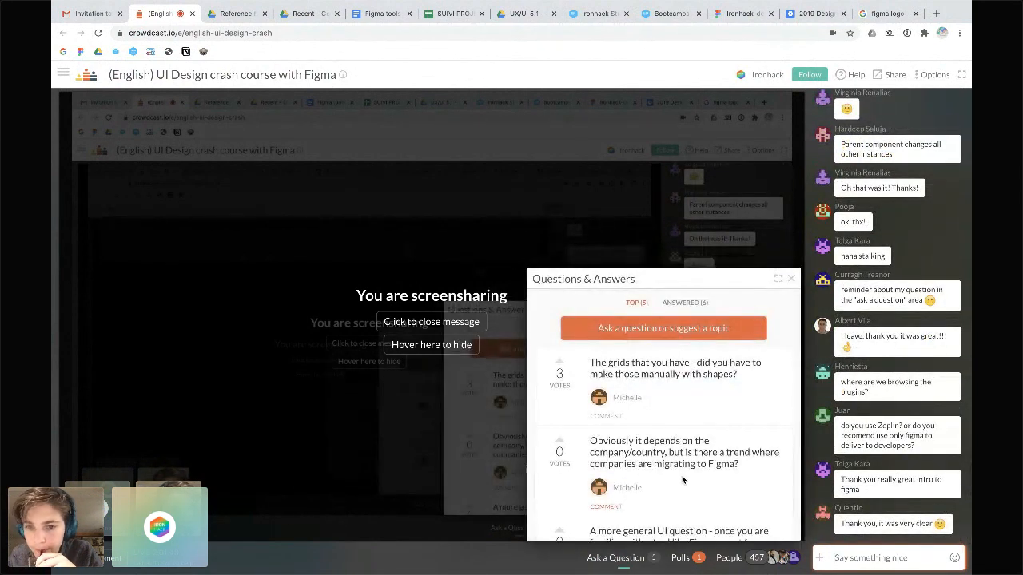
scroll(682, 480, "down", 2)
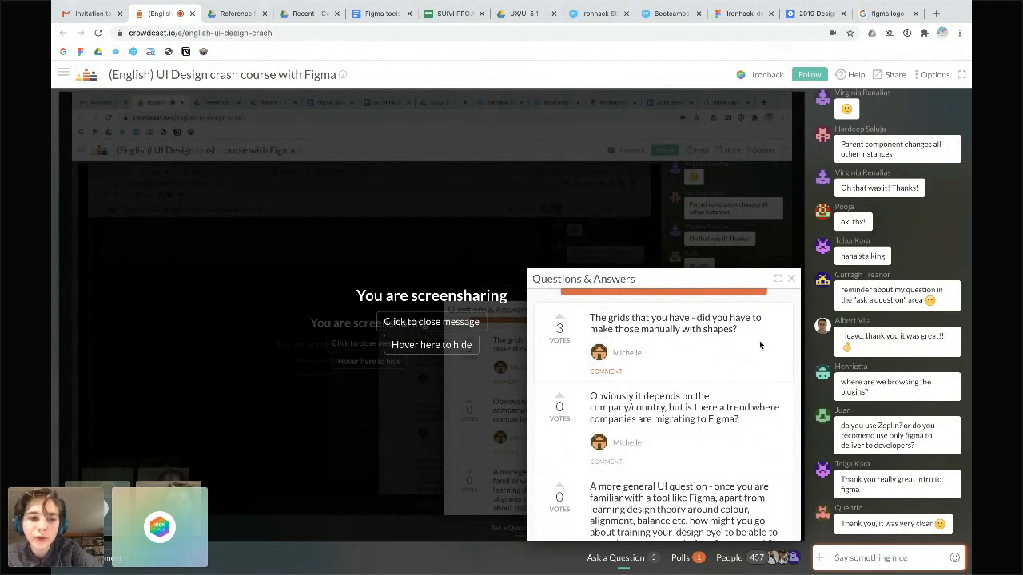
key("ctrl+Left")
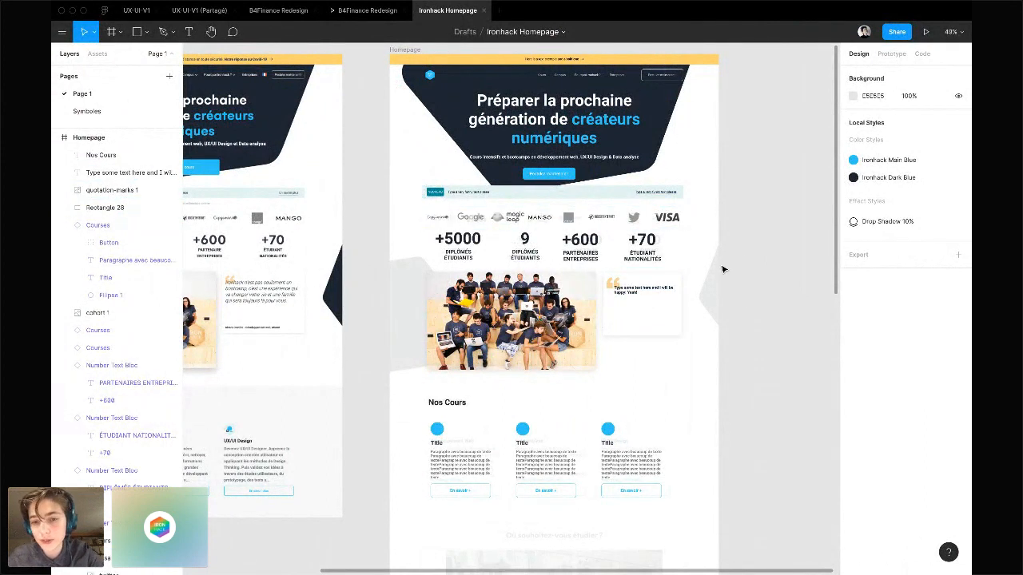
key("r")
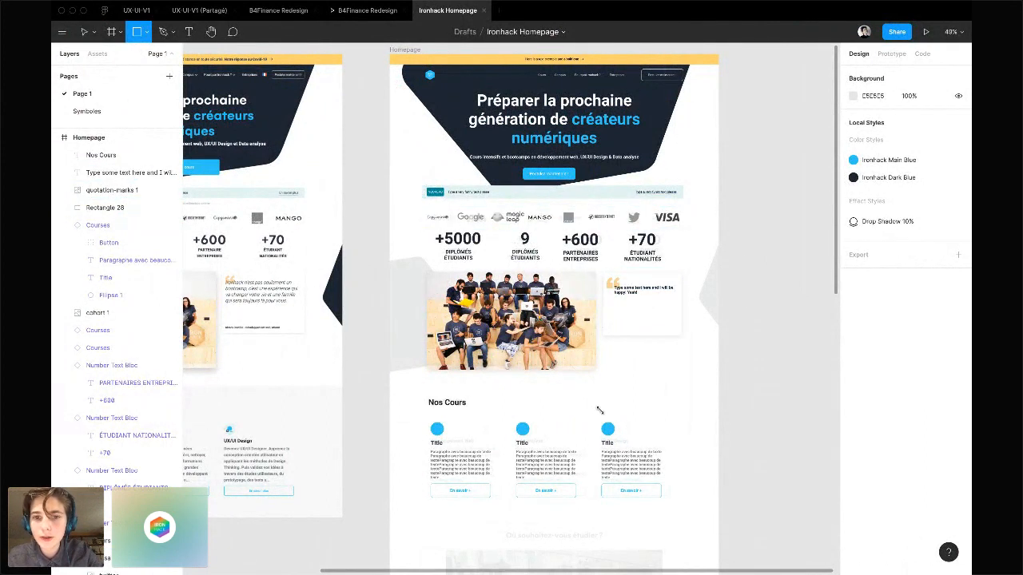
left_click_drag(600, 410, 568, 198)
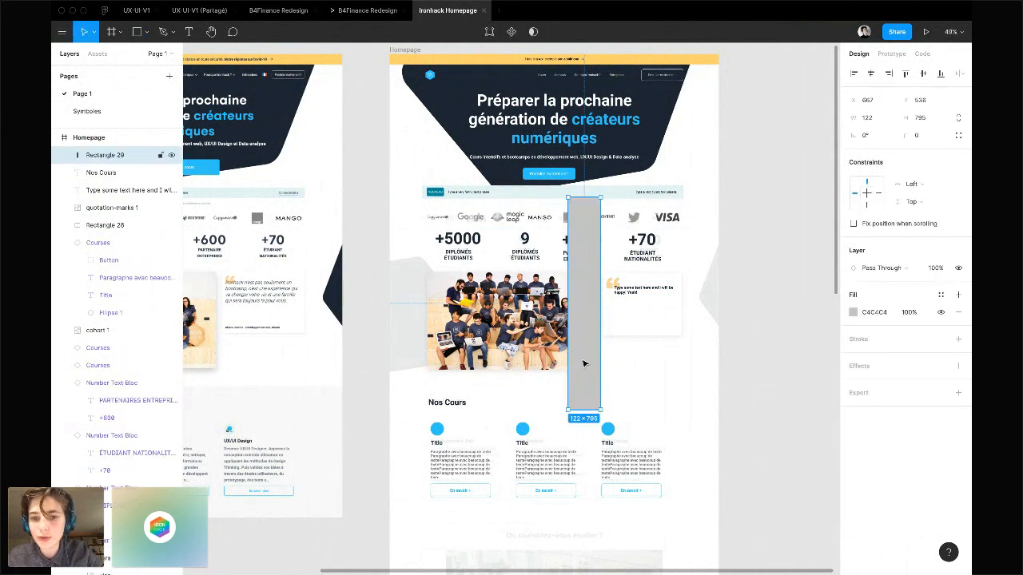
key("Delete")
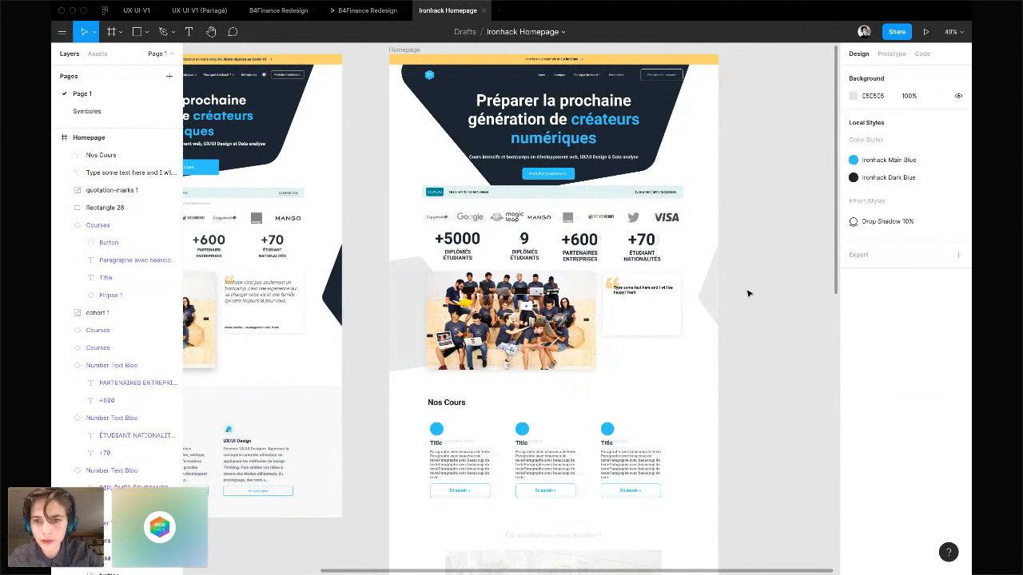
Draw a new frame about 815 × 748 on the empty canvas to the right of the Homepage frame
scroll(747, 293, "right", 10)
key("f")
left_click_drag(413, 131, 632, 334)
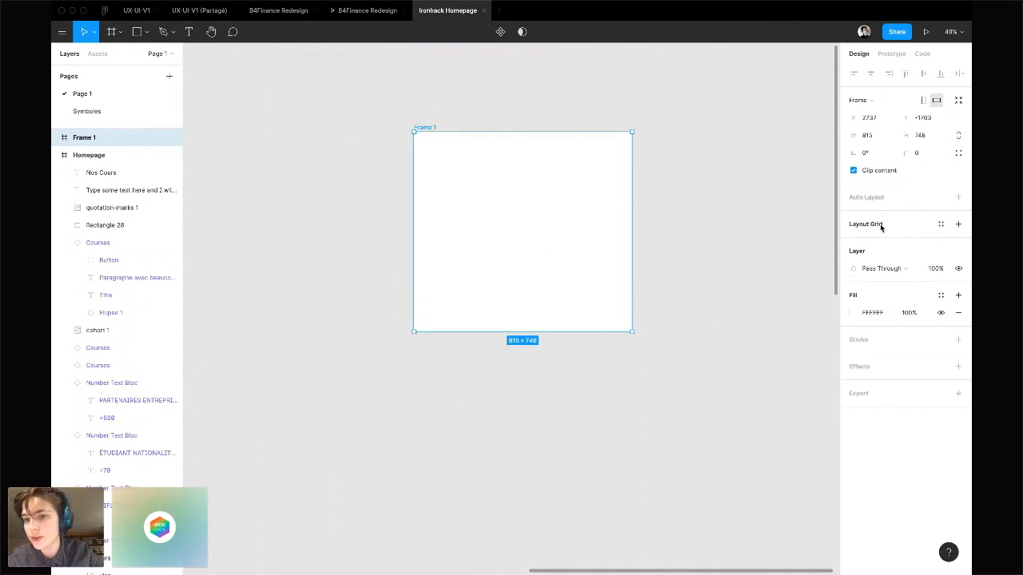
Add a layout grid to the new frame and set its grid size to 100 px
left_click(958, 225)
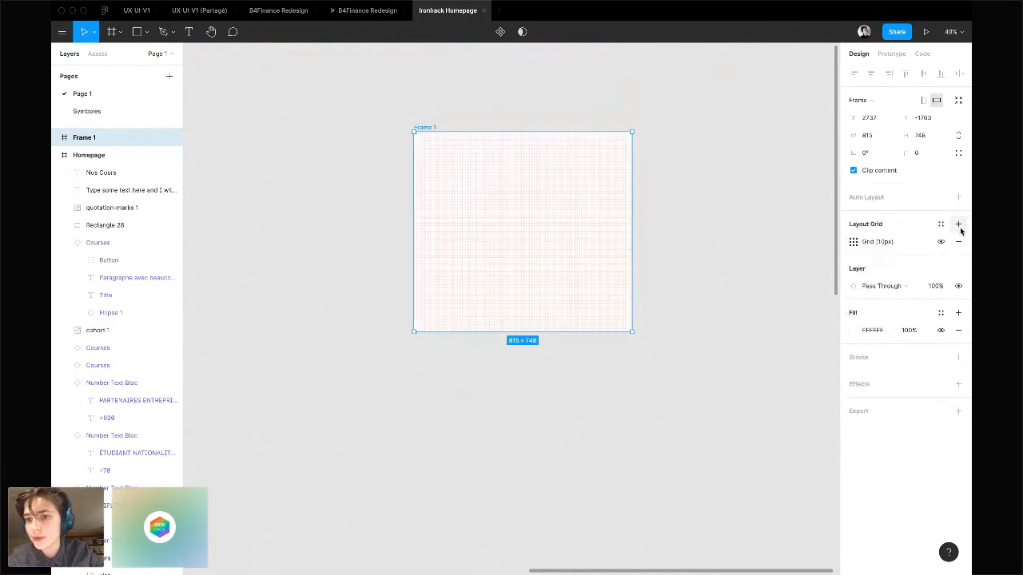
left_click(853, 241)
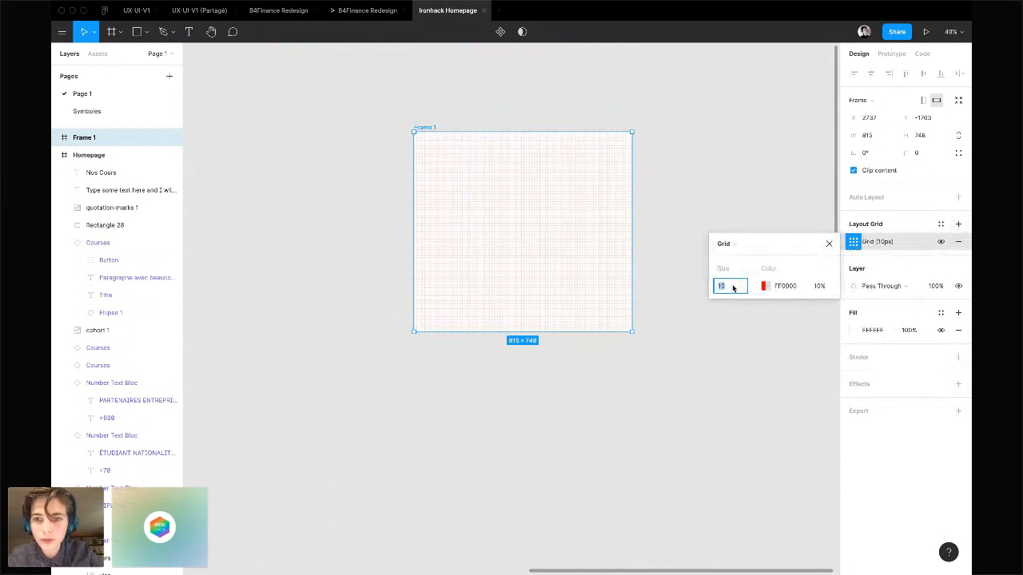
type("100")
key("Return")
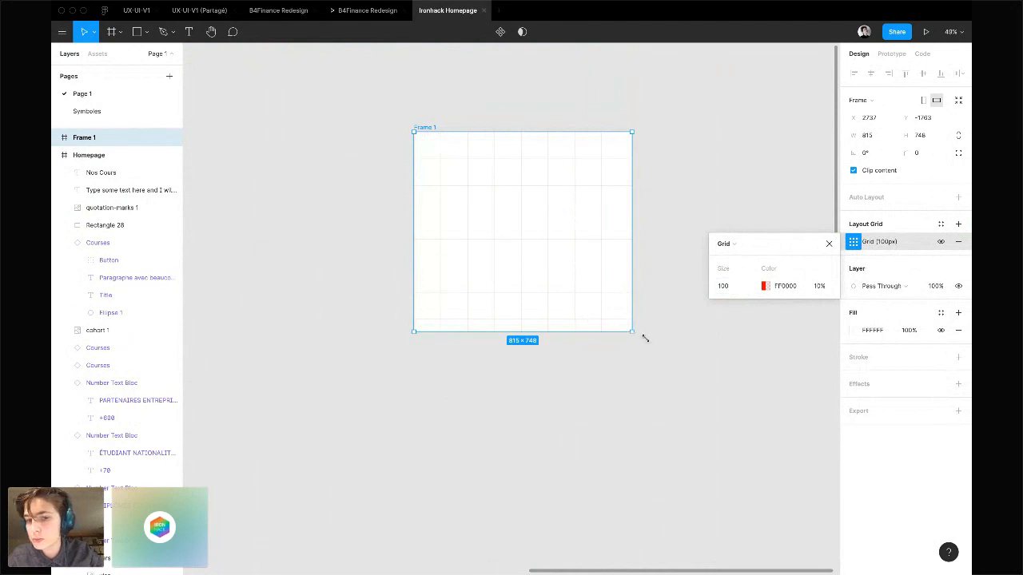
Resize the new frame to about 1000 × 707 and change its layout grid to 10 columns
left_click_drag(633, 334, 680, 321)
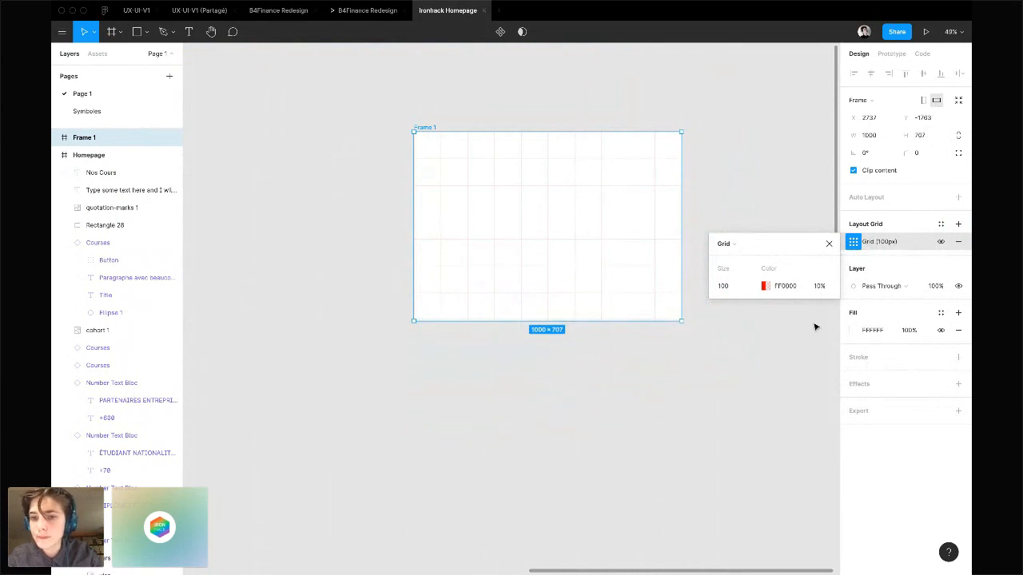
left_click(734, 244)
left_click(749, 259)
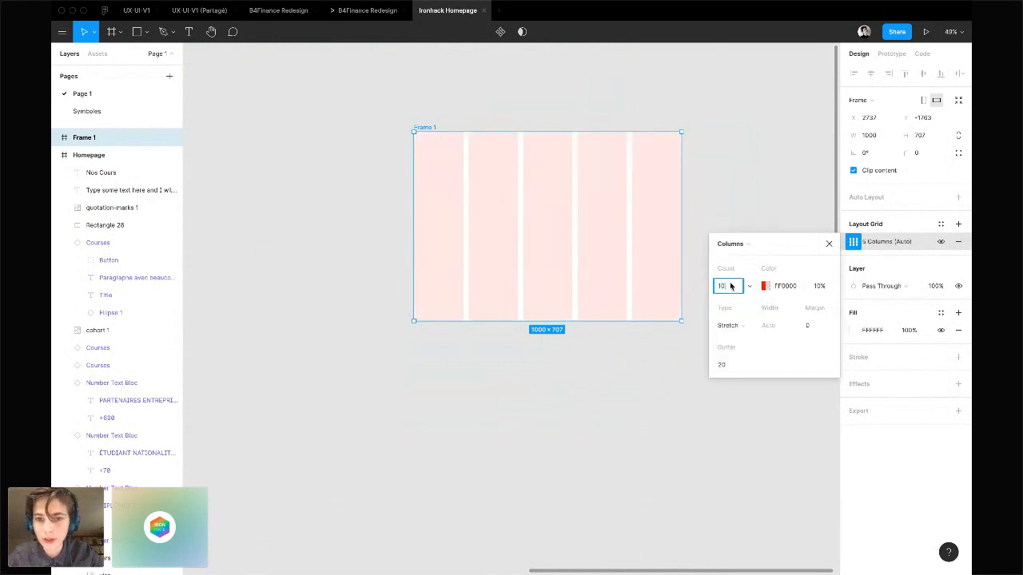
key("Return")
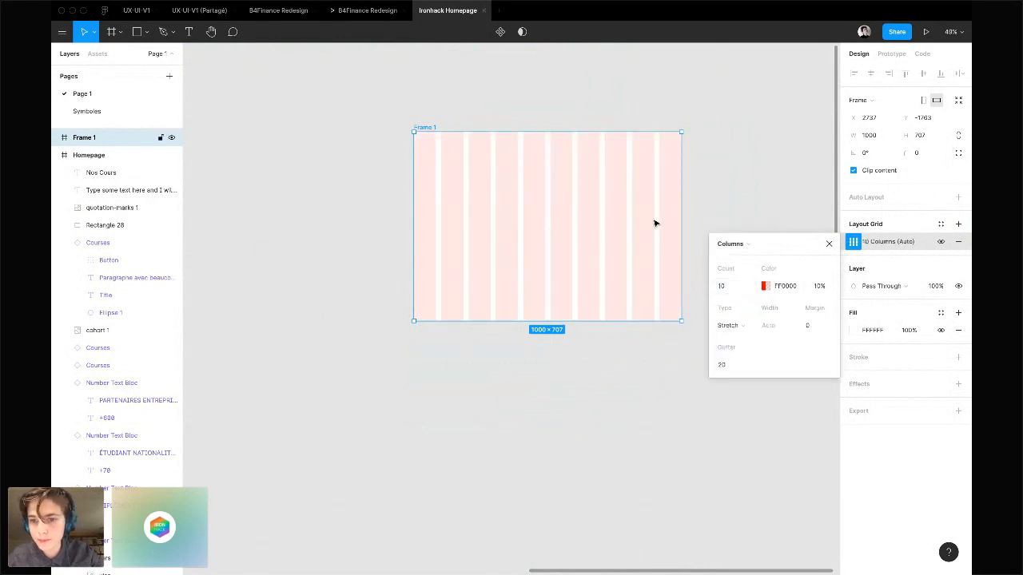
Set the column grid's gutter to 40, close the grid settings and reselect the frame
left_click(726, 366)
type("40")
key("Return")
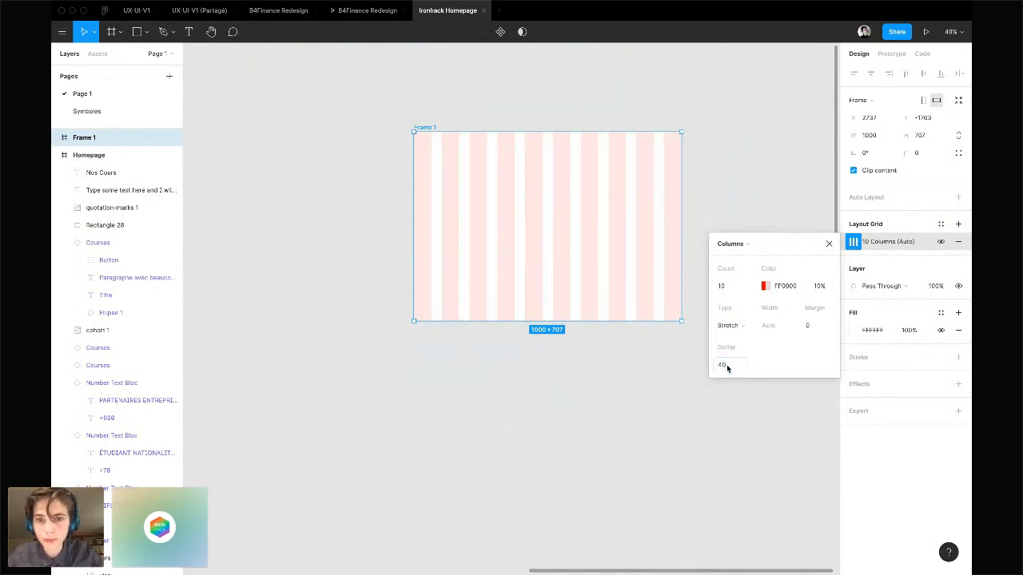
left_click(596, 386)
left_click(592, 192)
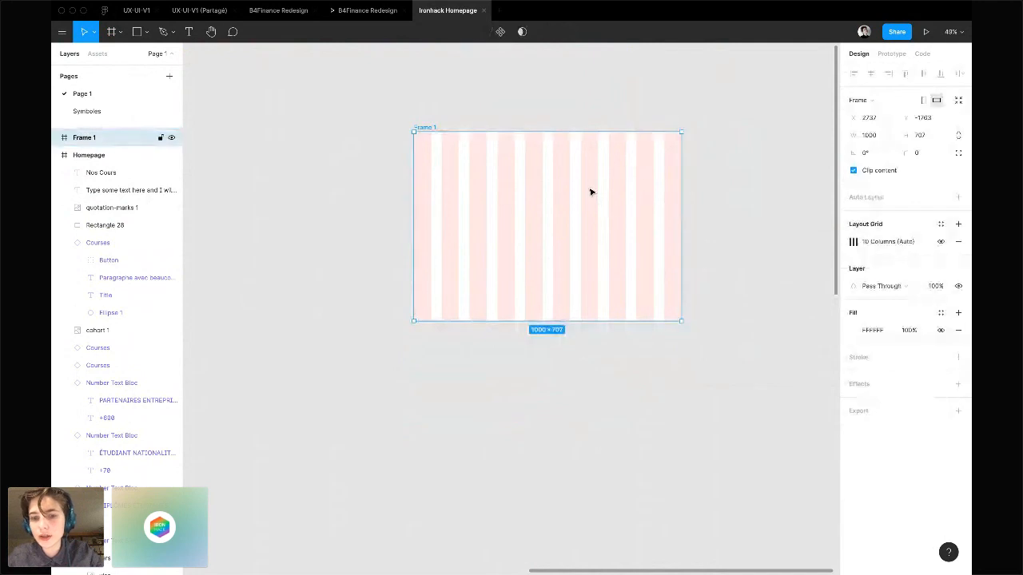
Delete the frame with the column layout grid and switch to the Crowdcast session in the browser
key("Delete")
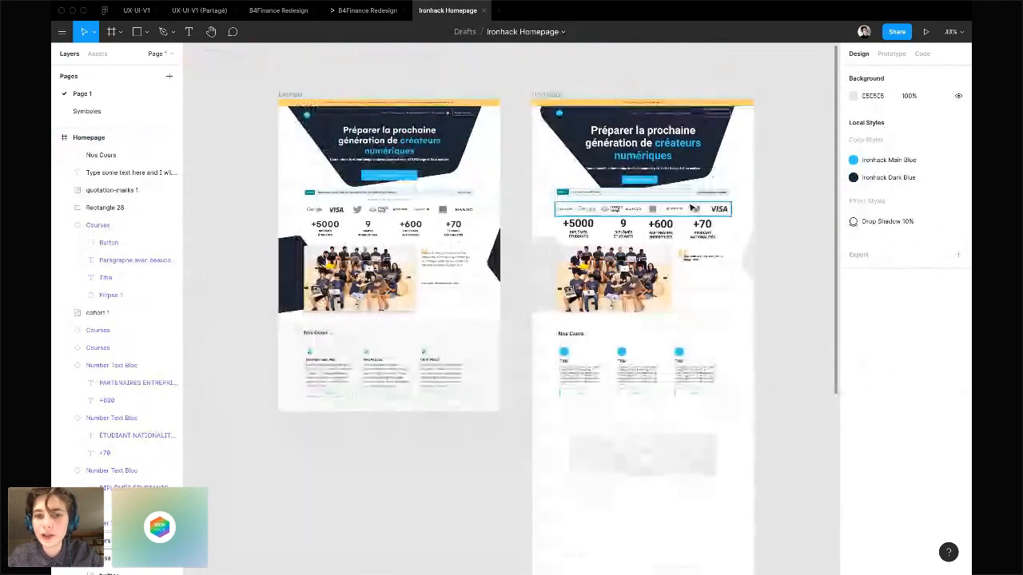
key("super+Tab")
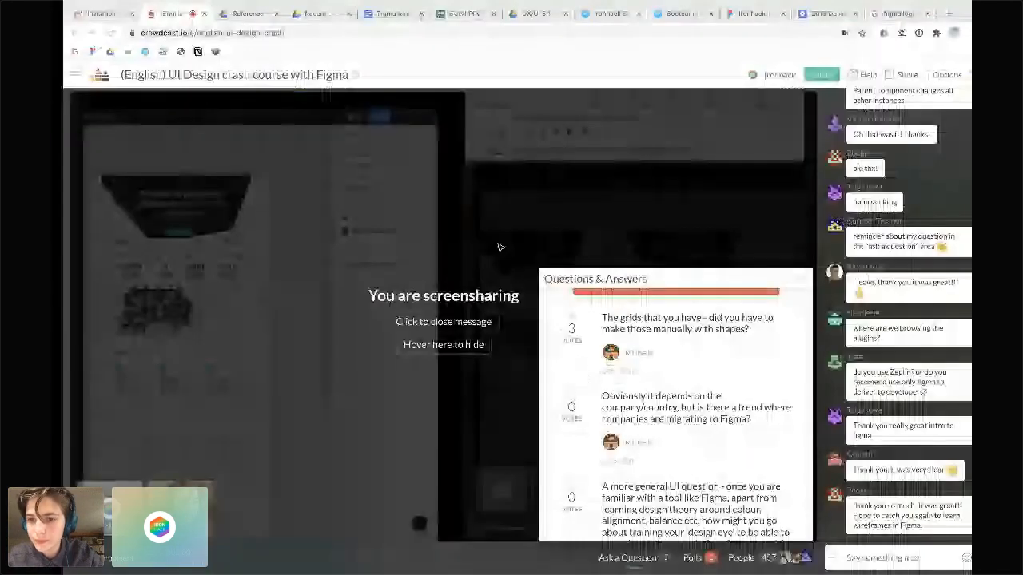
Read through the remaining audience questions about Figma adoption, training a design eye, the session recording and Zeplin
scroll(641, 351, "down", 2)
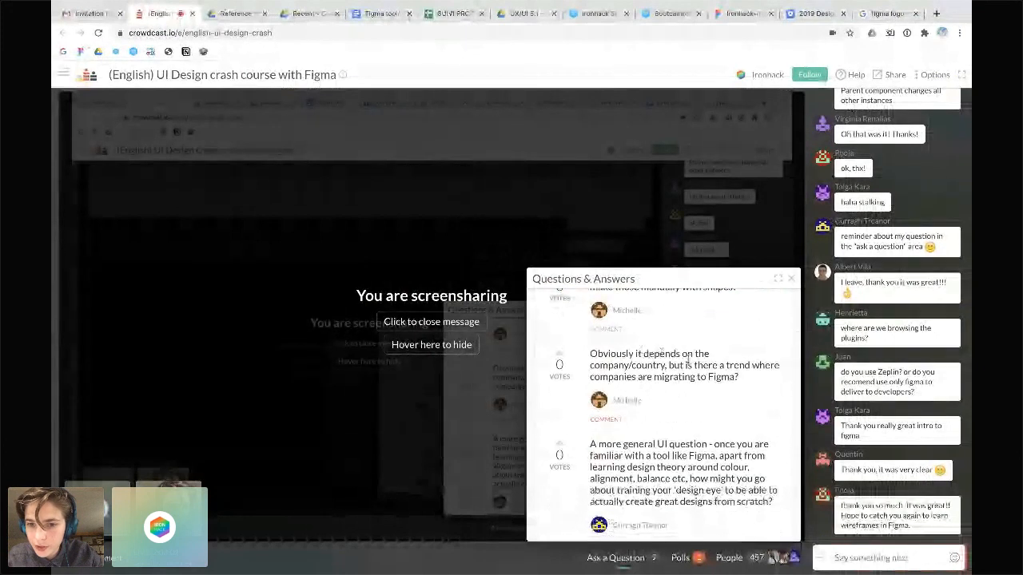
scroll(700, 387, "down", 1)
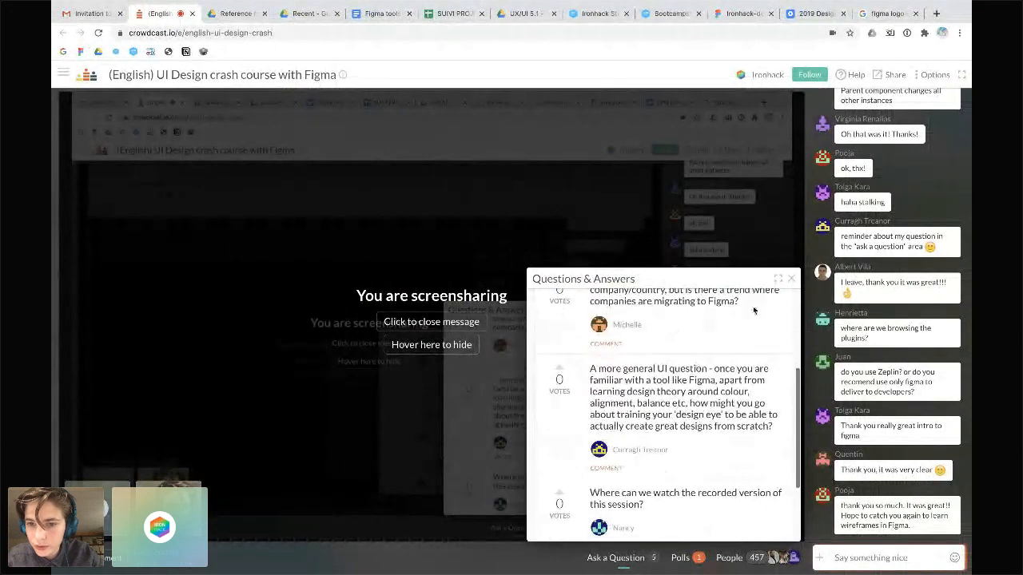
scroll(700, 386, "up", 1)
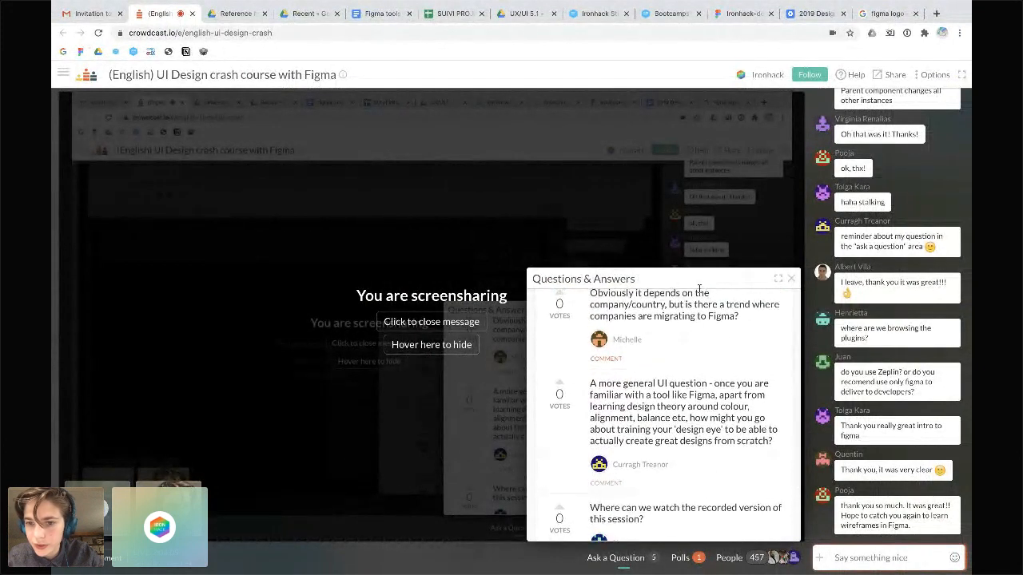
scroll(703, 336, "down", 2)
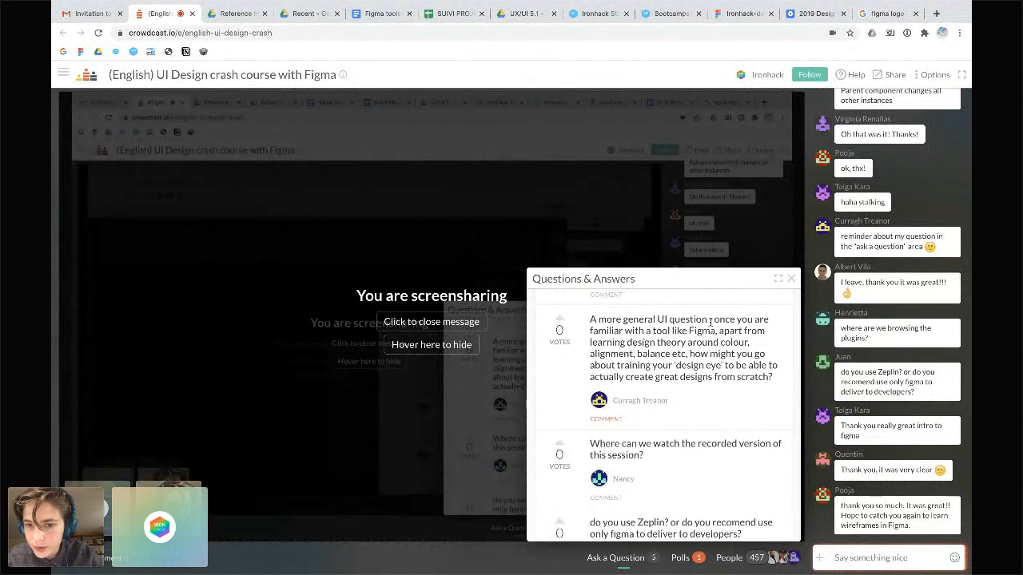
scroll(708, 359, "down", 2)
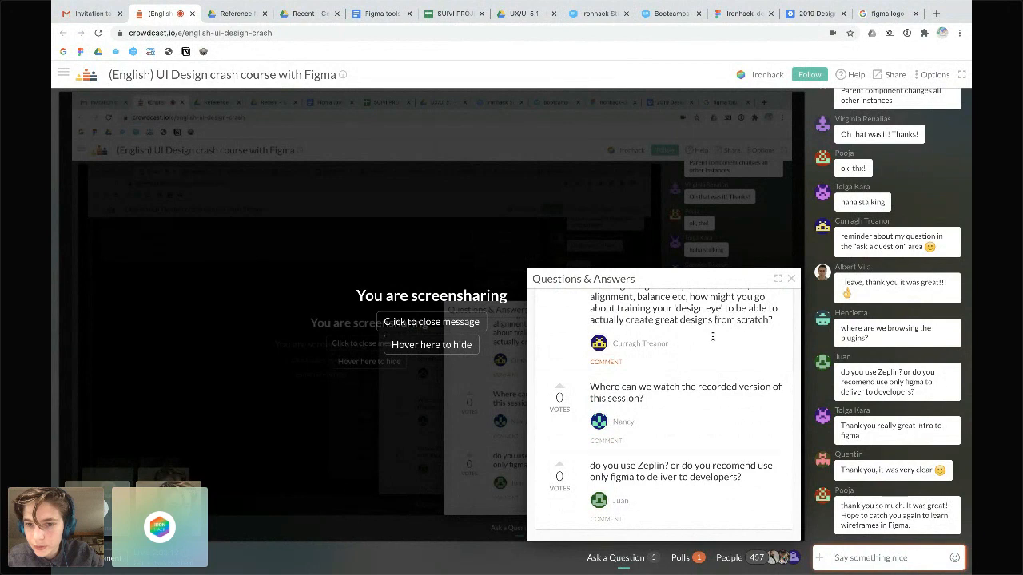
scroll(712, 337, "up", 1)
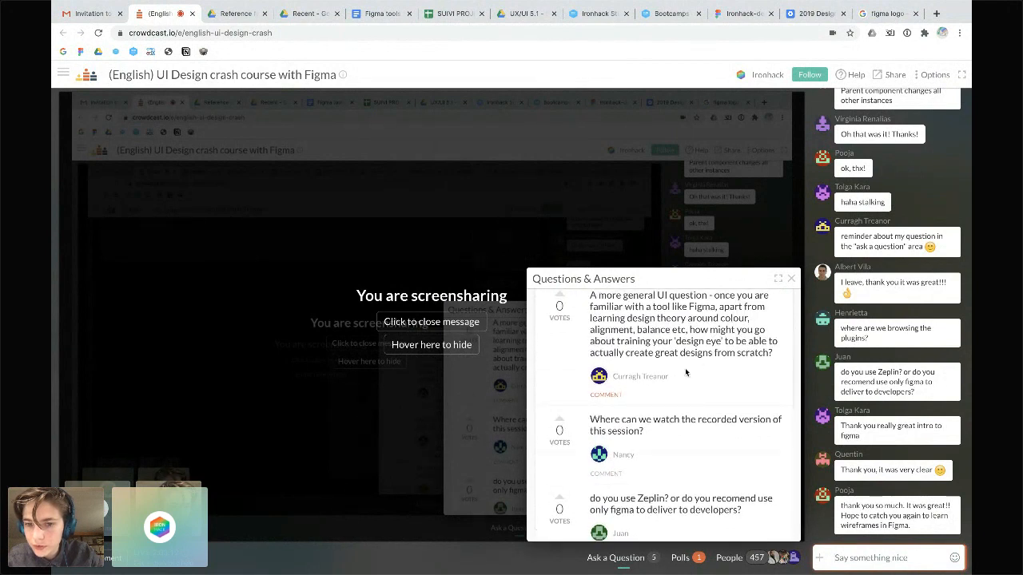
scroll(639, 367, "down", 1)
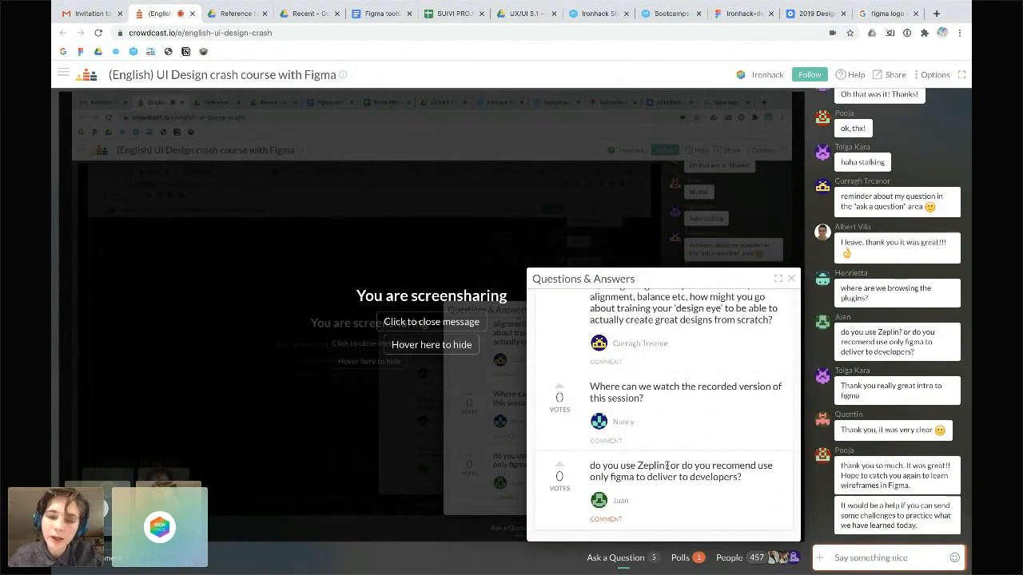
Switch to Figma, inspect the CSS code of the partner logos group in the Homepage frame, and deselect it
key("ctrl+Left")
left_click(652, 209)
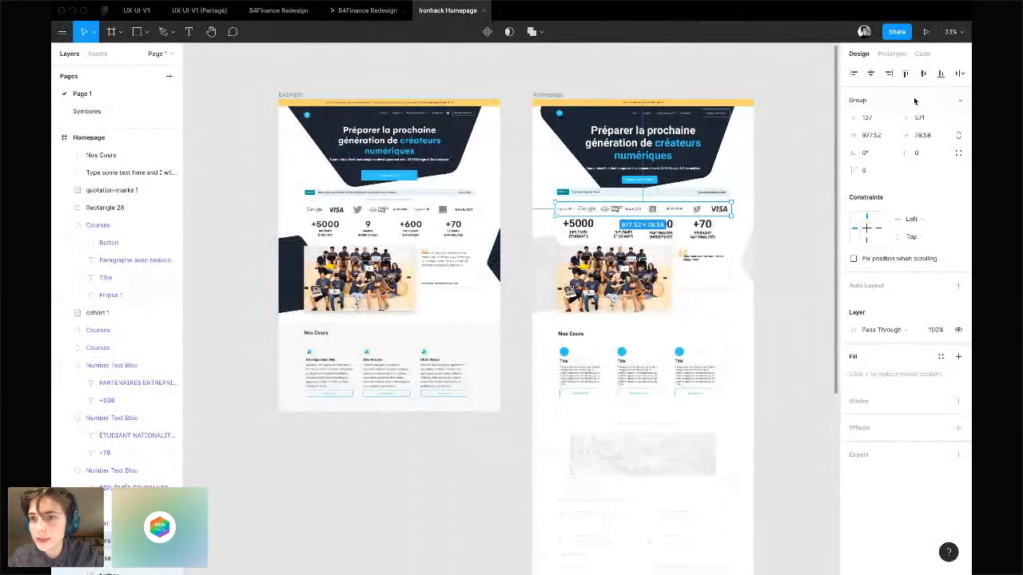
left_click(922, 54)
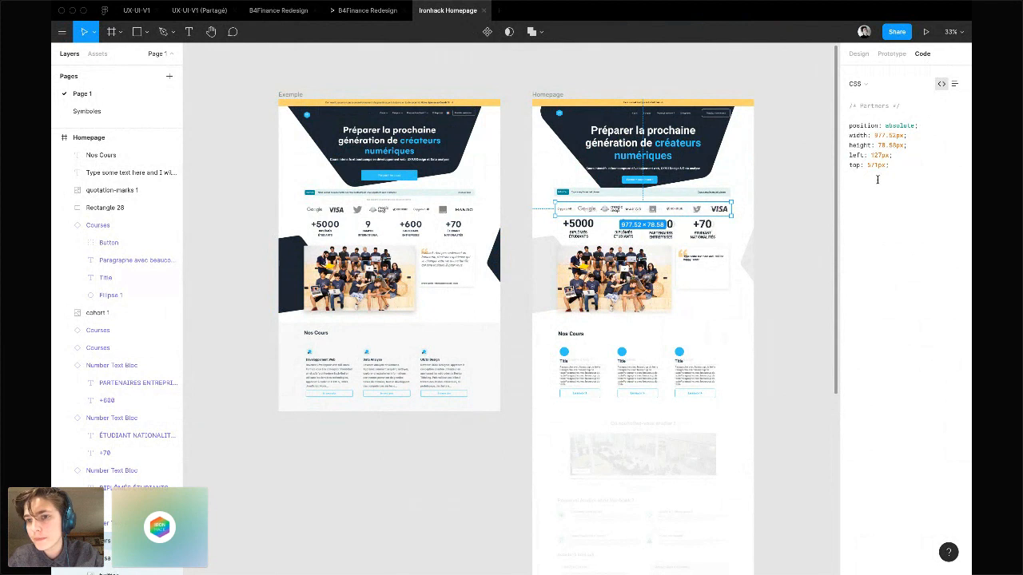
left_click(777, 235)
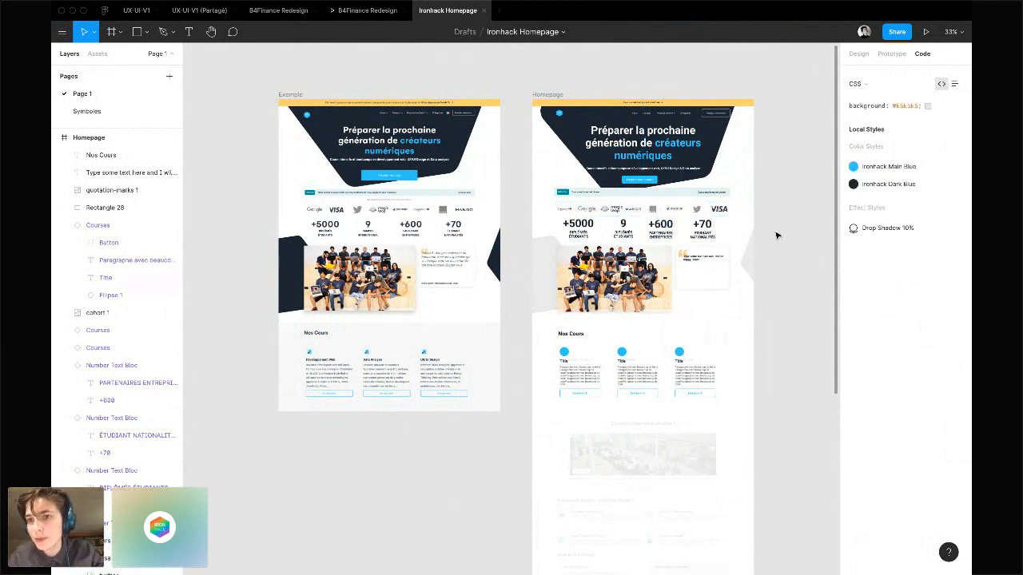
Return to the Crowdcast session, close the Questions & Answers window and read the recent chat messages
key("ctrl+Right")
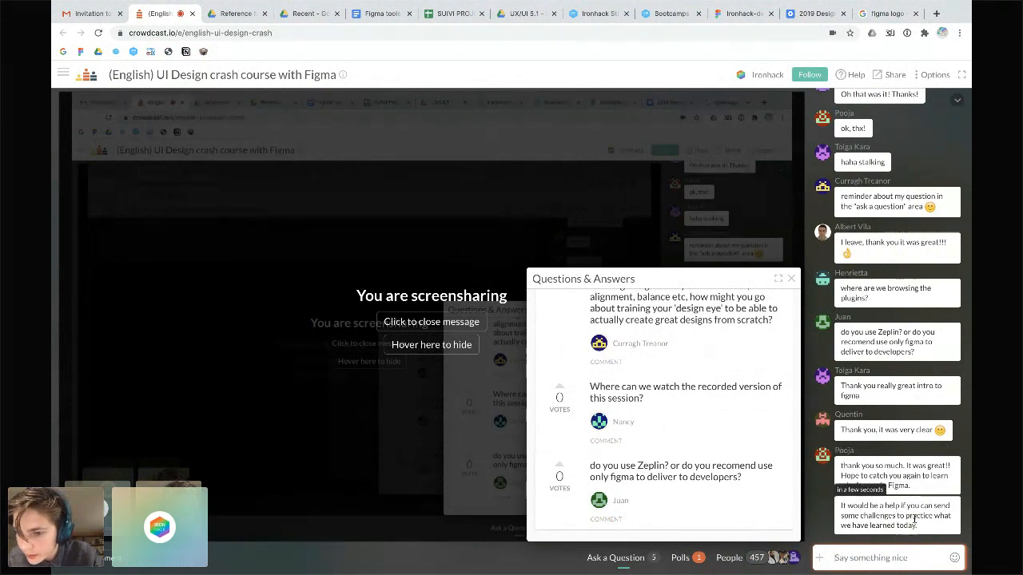
left_click(791, 279)
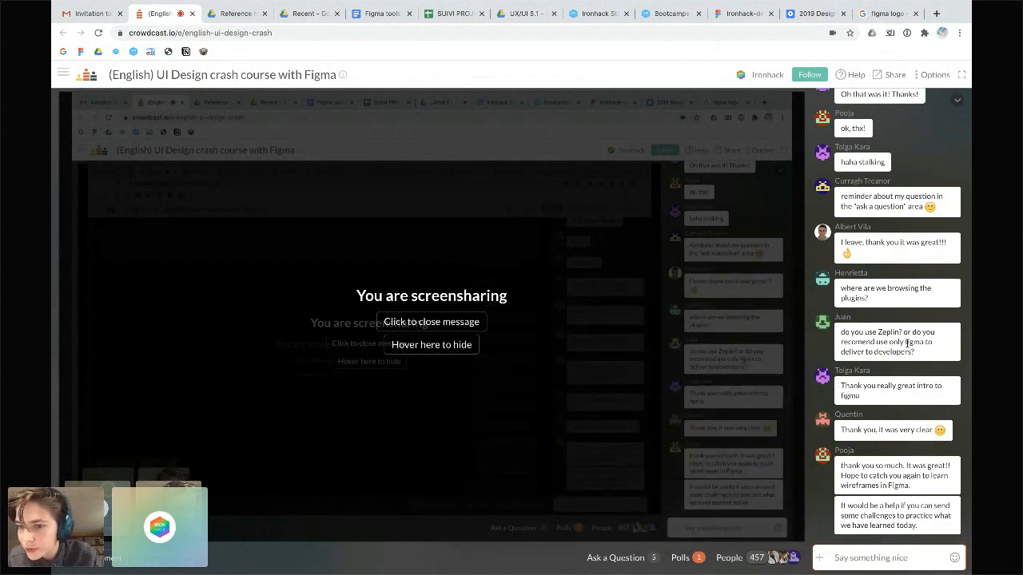
scroll(897, 354, "up", 1)
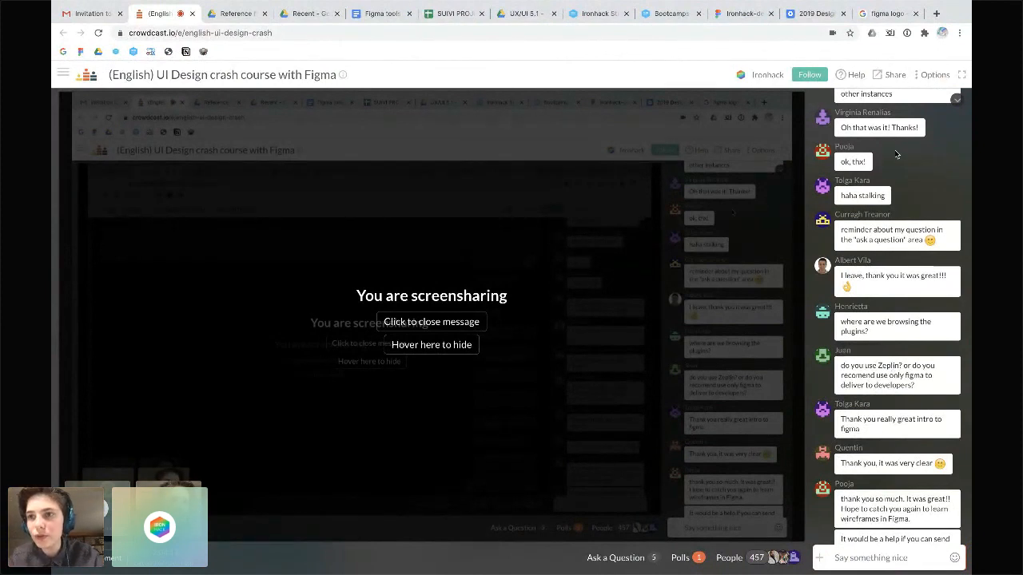
Switch to the figma.com window, open the Integrations page from the site footer and view the featured Zeplin integration
key("ctrl+Right")
scroll(701, 328, "down", 20)
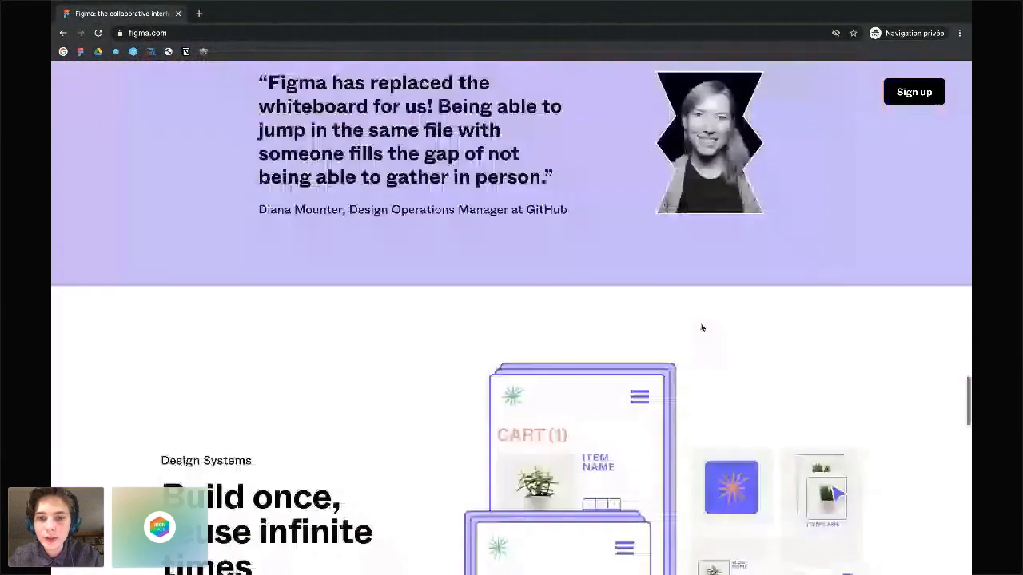
scroll(701, 327, "down", 10)
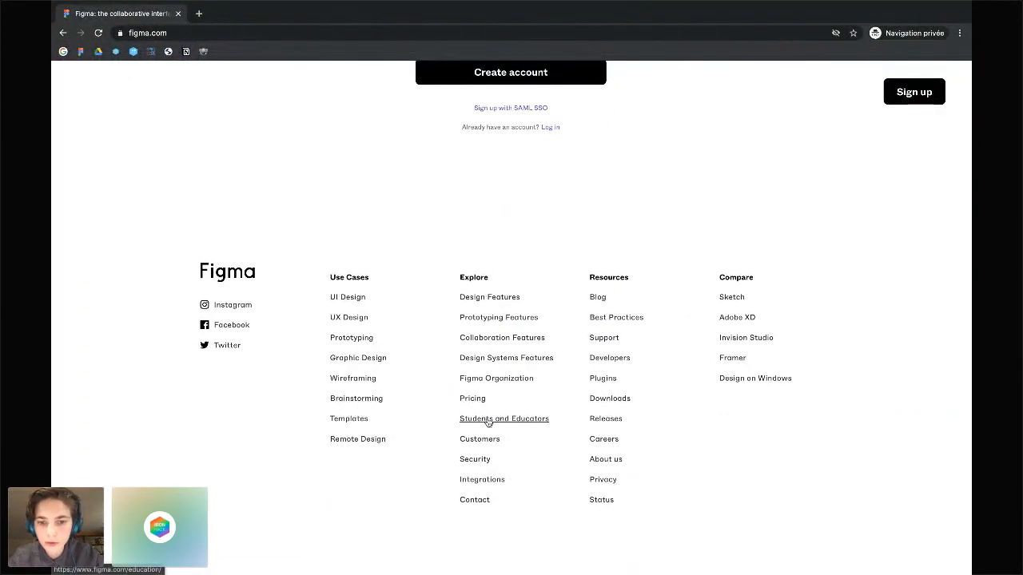
left_click(489, 481)
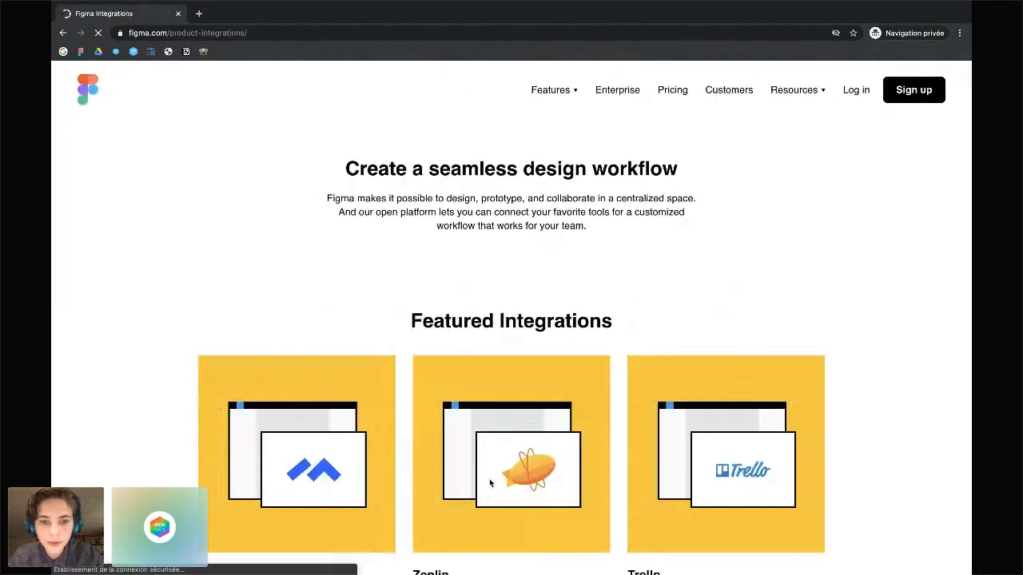
scroll(490, 478, "down", 3)
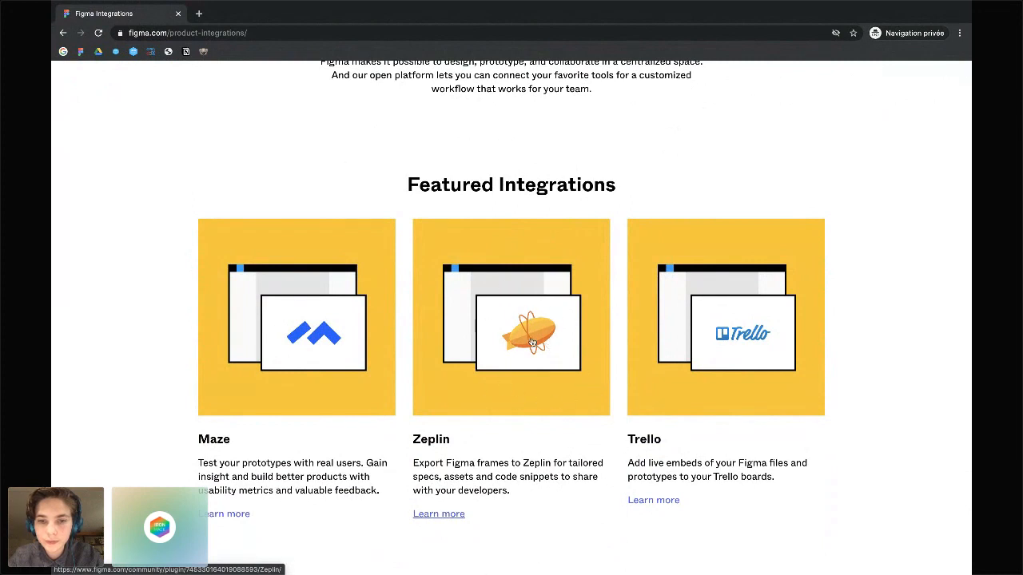
Return to the Crowdcast session and look through the chat for unanswered questions
key("ctrl+Left")
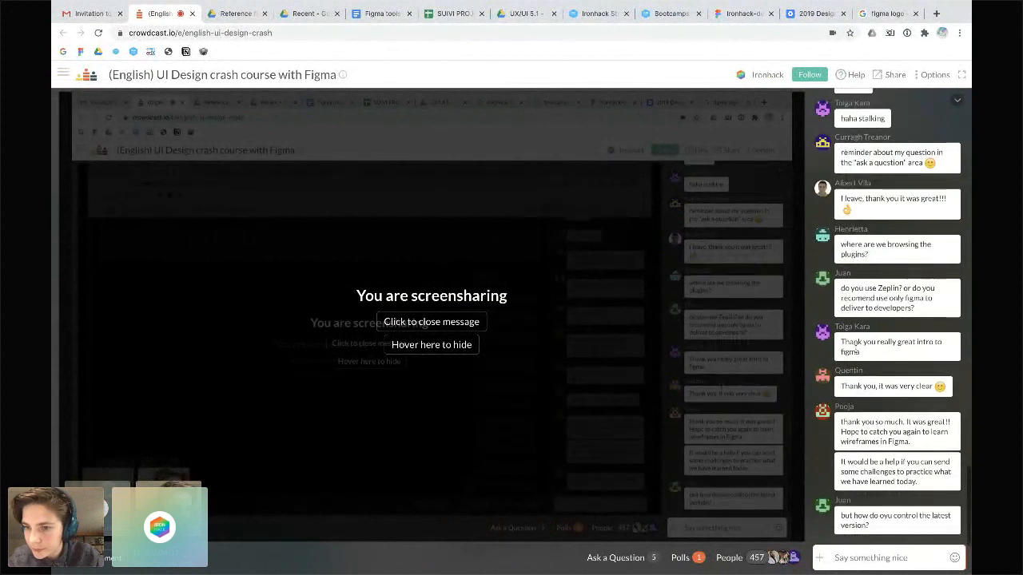
scroll(871, 320, "up", 3)
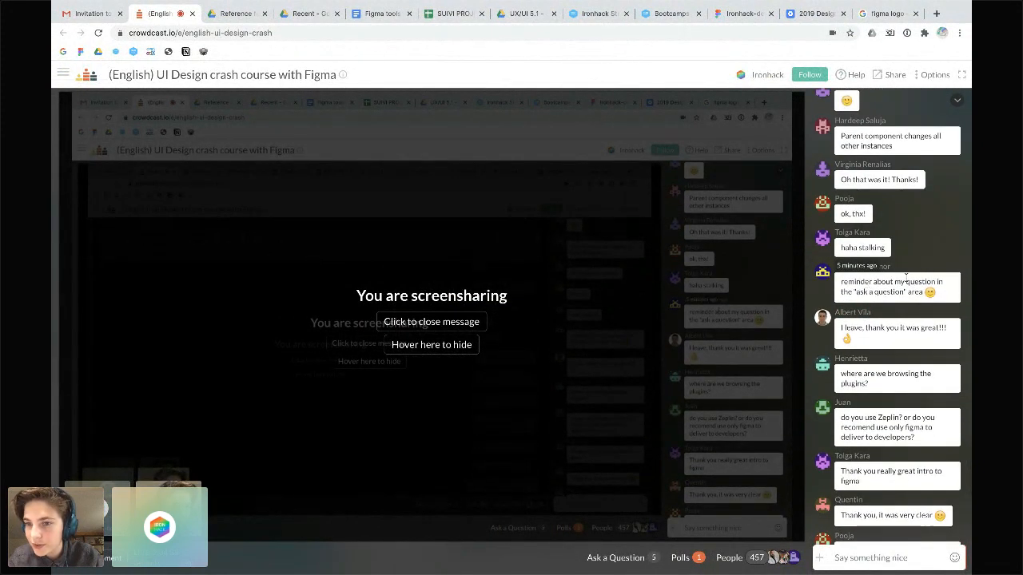
scroll(865, 293, "up", 1)
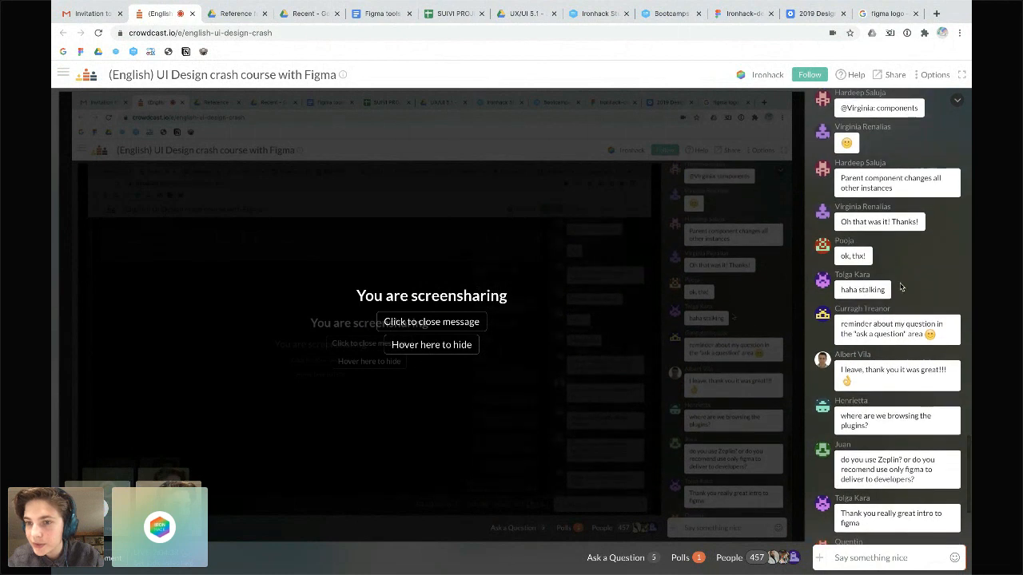
scroll(901, 285, "down", 2)
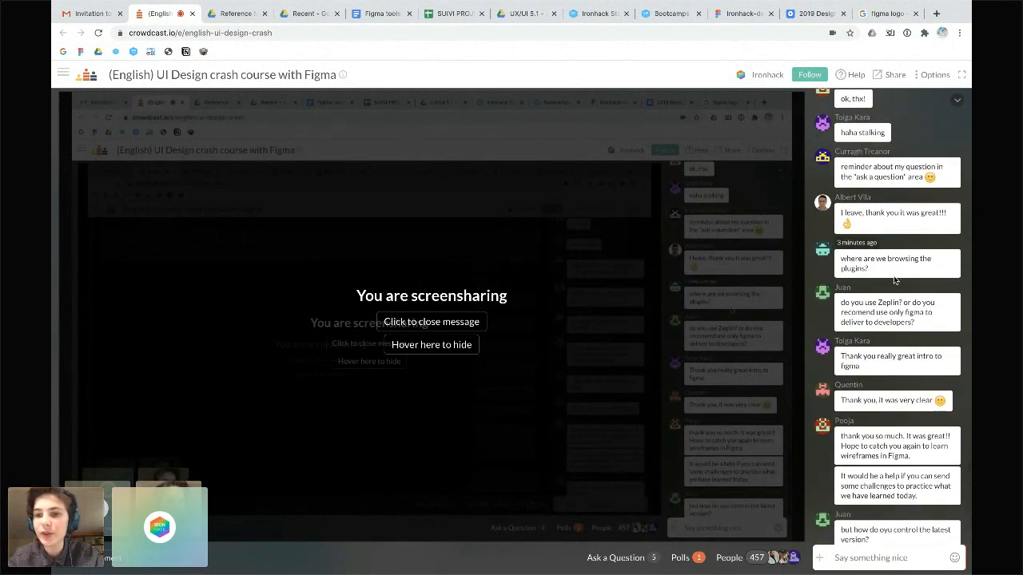
Switch to Figma, open the plugin management page and browse the complete list of plugins
key("ctrl+Left")
left_click(62, 31)
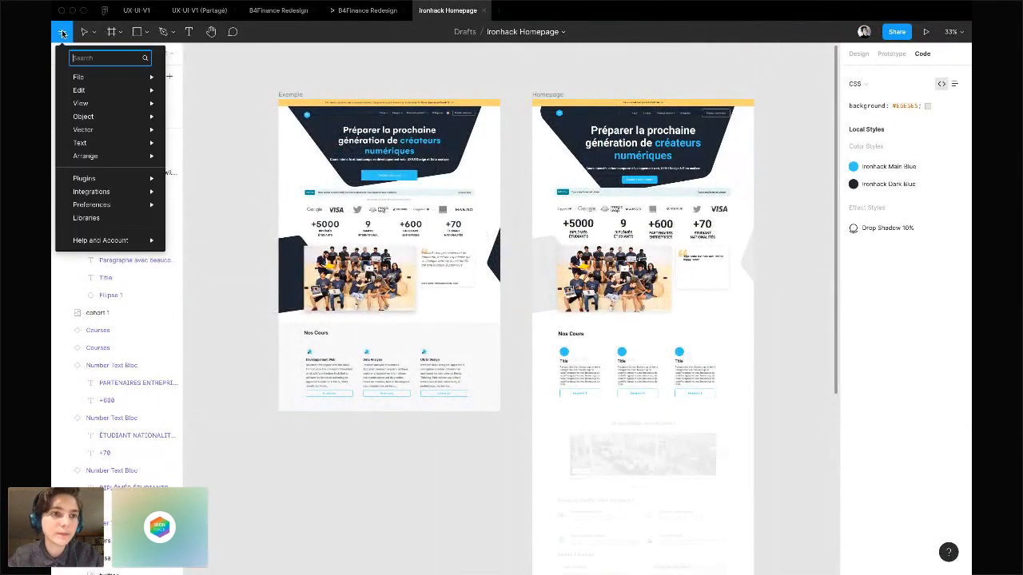
mouse_move(112, 177)
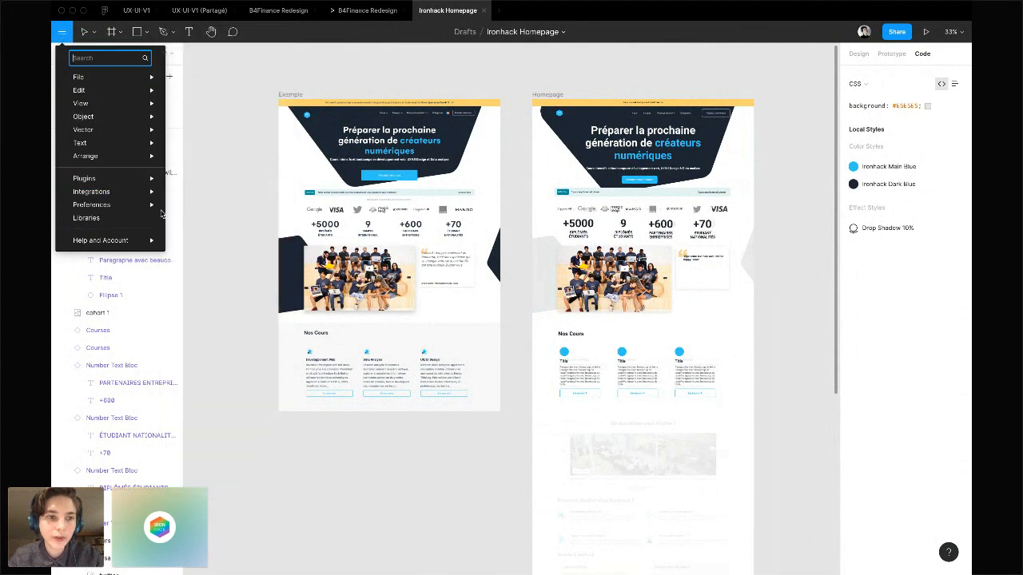
left_click(229, 373)
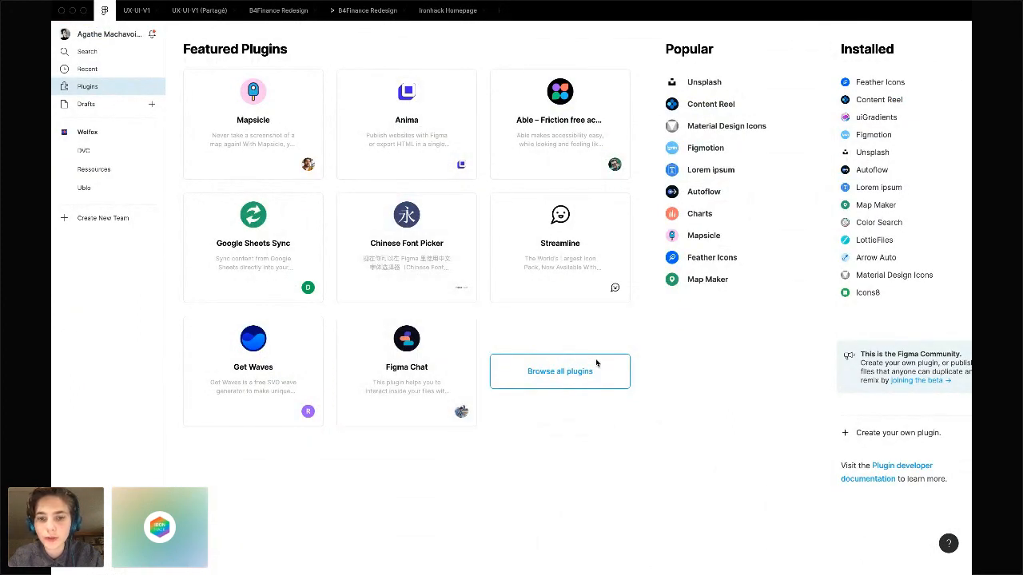
left_click(570, 381)
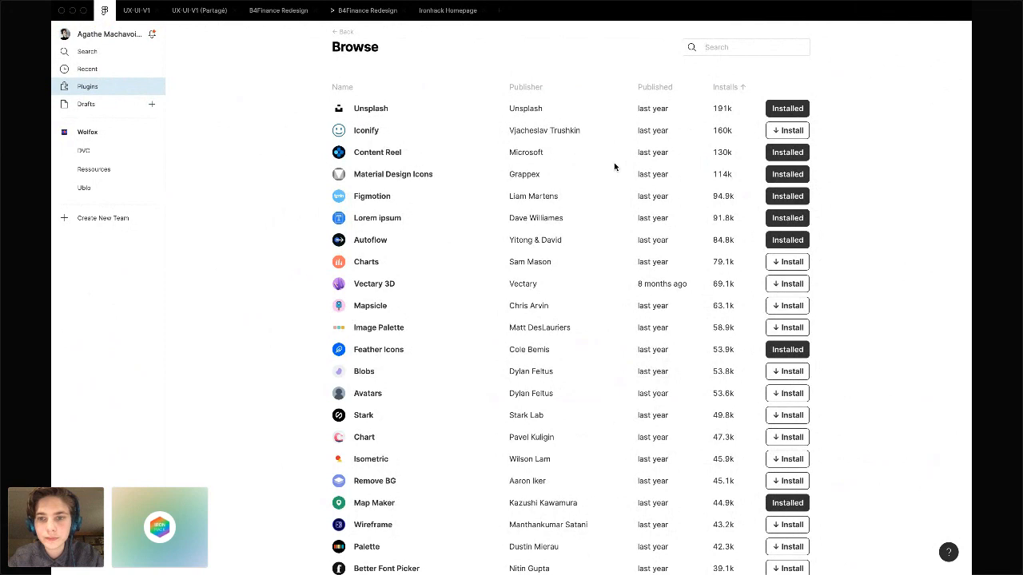
Return to the Crowdcast session and review the earlier and newest chat messages
key("ctrl+Right")
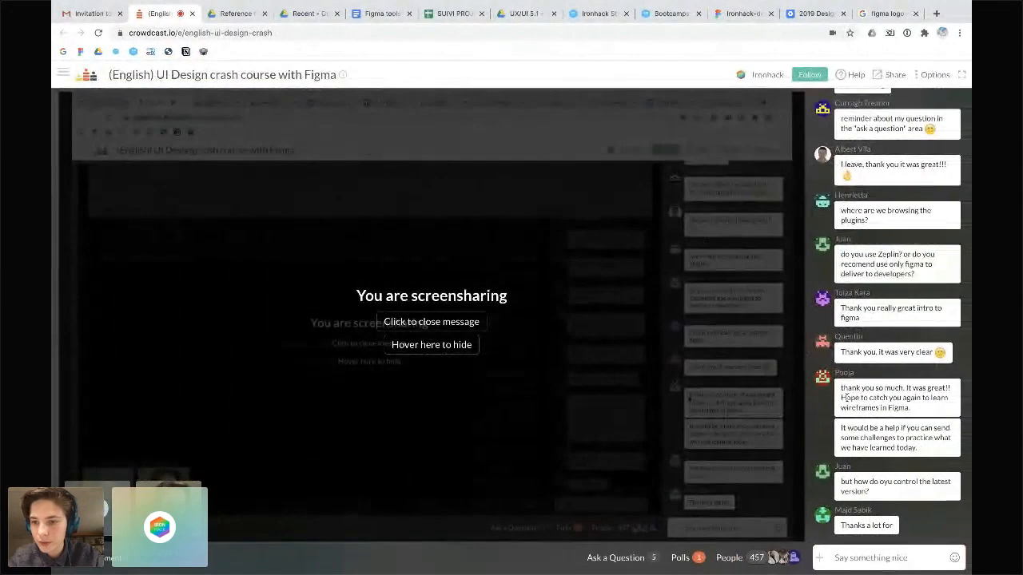
scroll(845, 397, "up", 6)
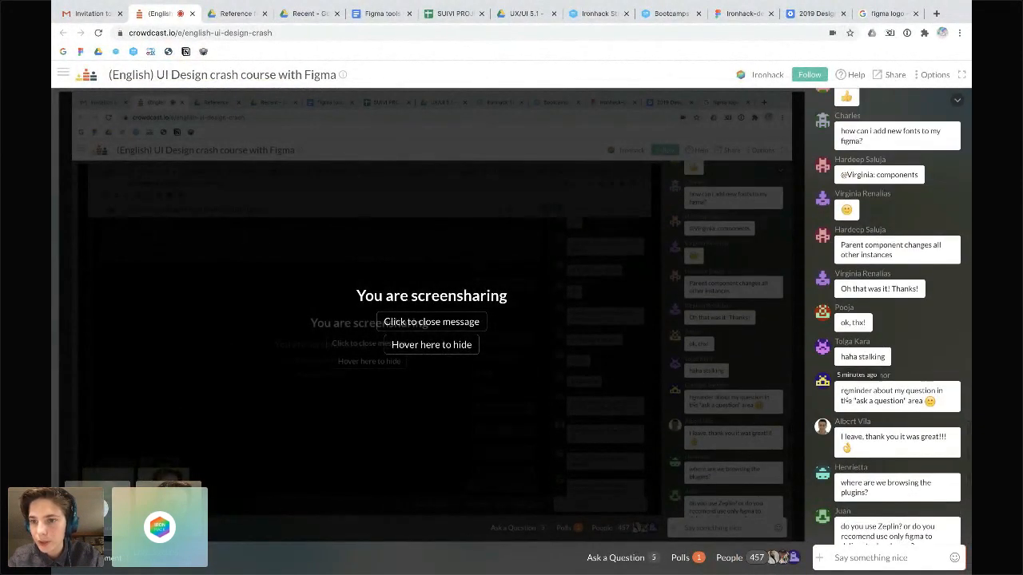
scroll(844, 397, "down", 6)
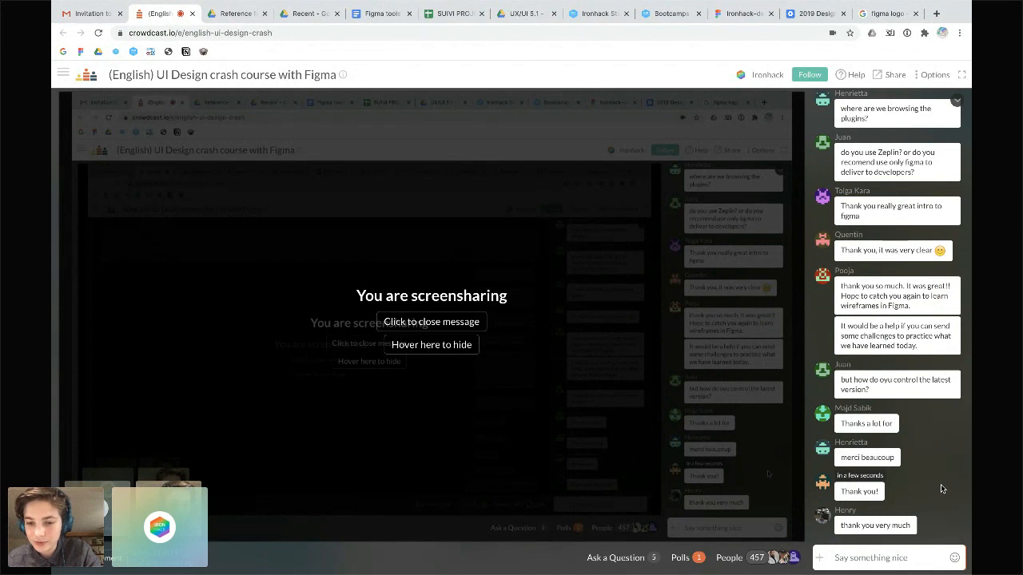
Open the audience question list and highlight "design eye" in the general UI question
left_click(616, 558)
scroll(637, 477, "down", 4)
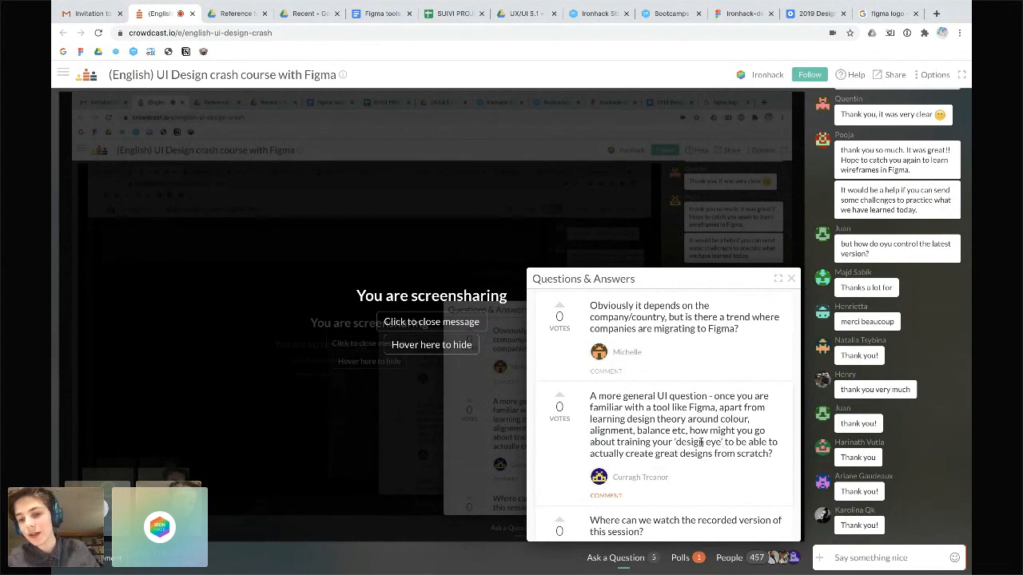
left_click_drag(676, 442, 721, 442)
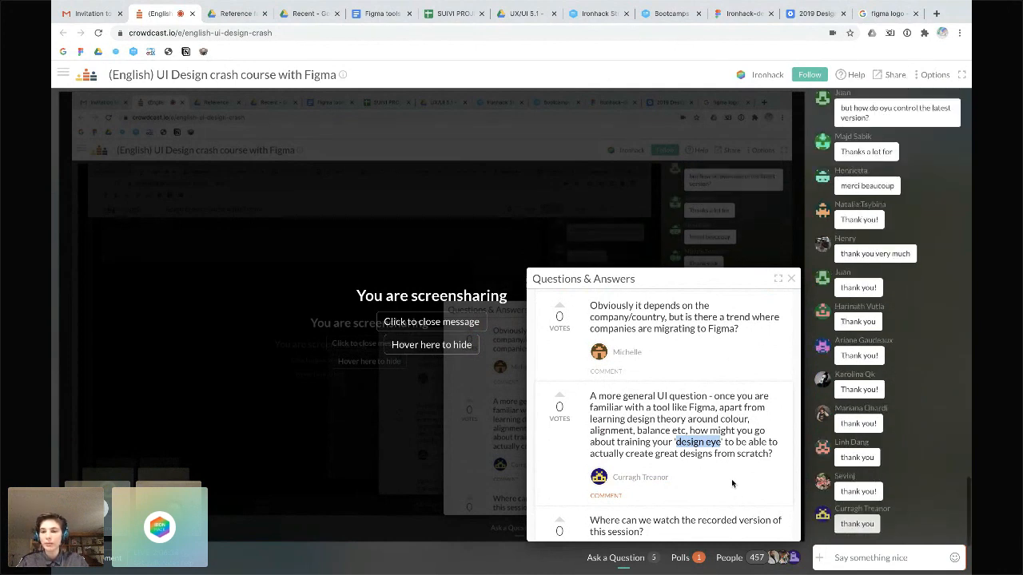
Switch to the Figma logo search tab and run a Google search for "i love u"
left_click(885, 13)
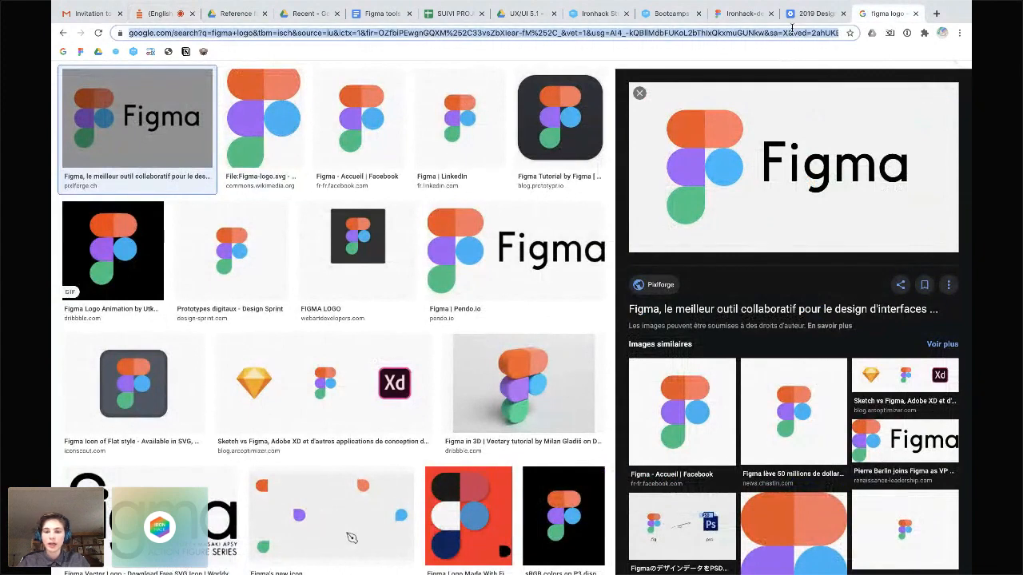
key("BackSpace")
type("i love")
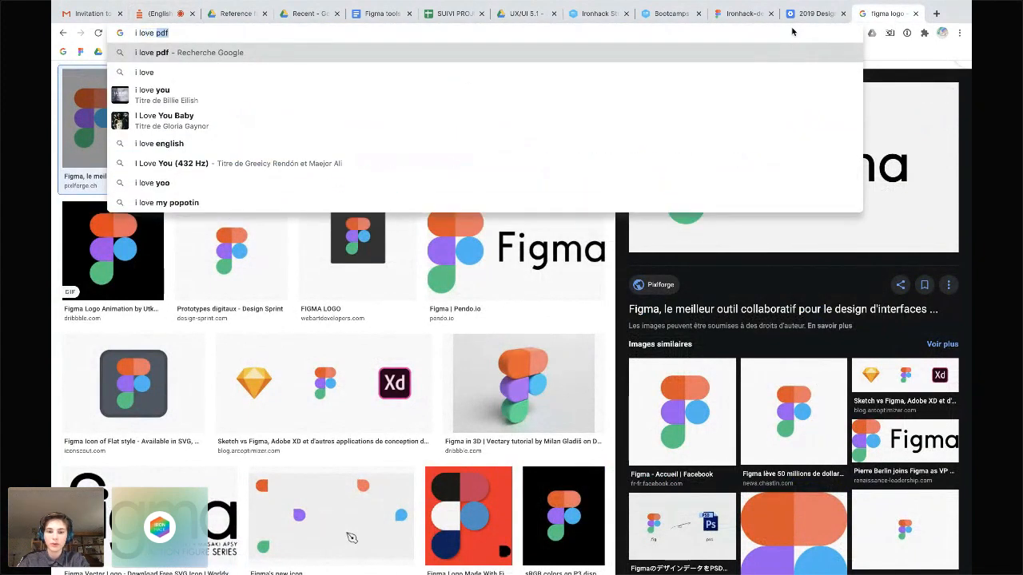
type(" u")
key("Return")
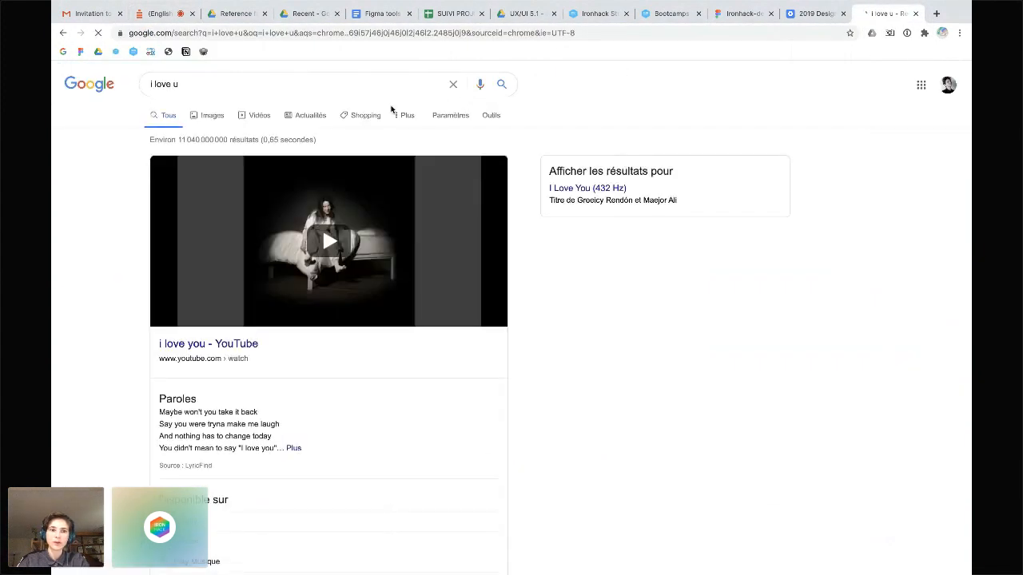
Change the Google search to "i love hue", open the I Love Hue app page on Google Play and copy its address
left_click(255, 83)
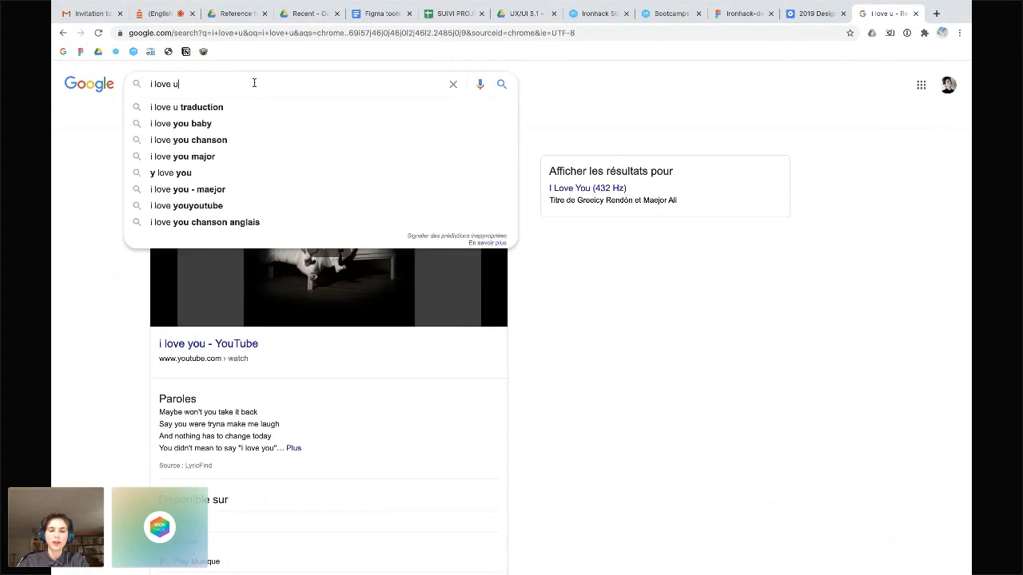
key("BackSpace")
type("hue")
key("Return")
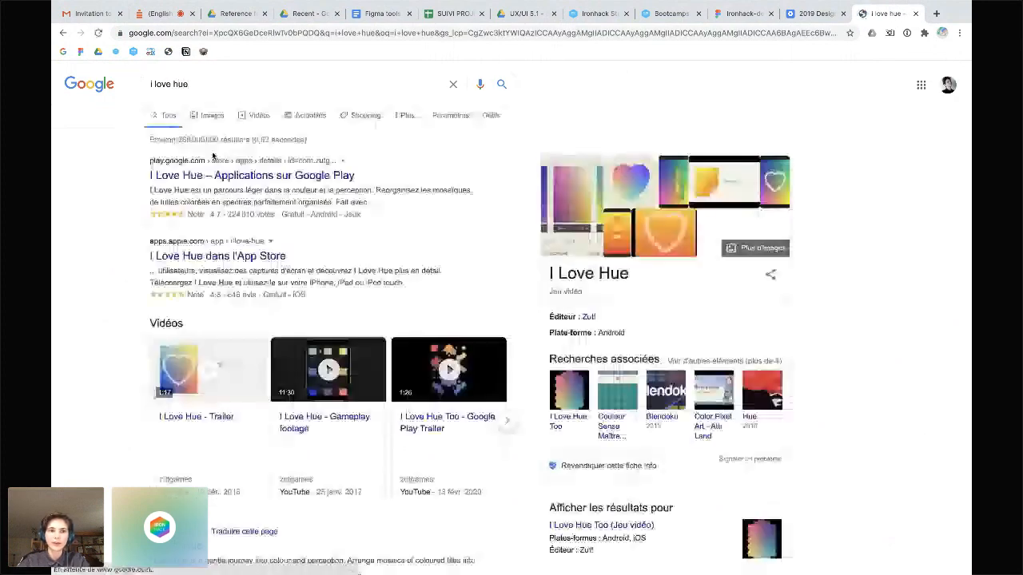
left_click(239, 176)
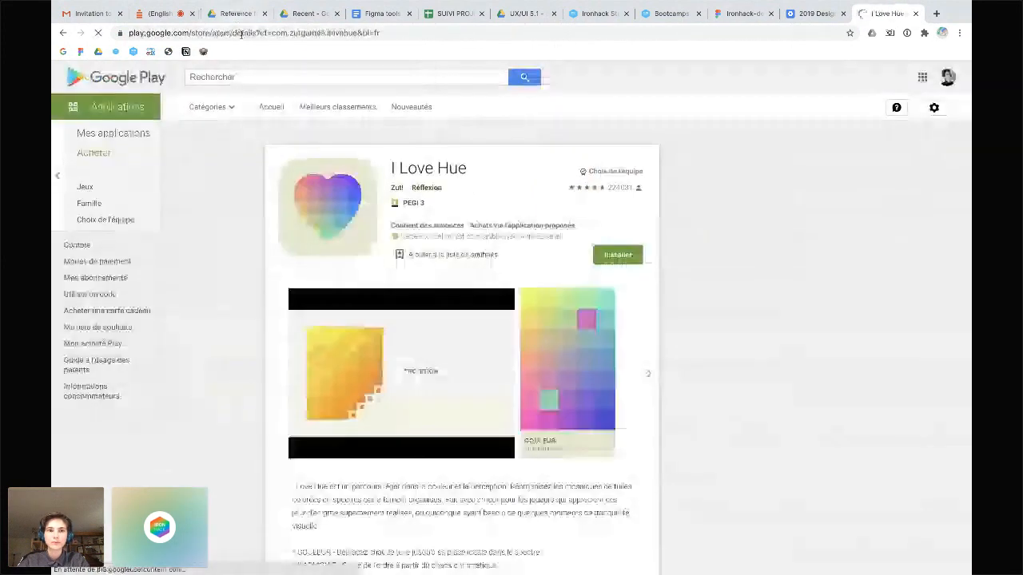
left_click(383, 35)
key("ctrl+c")
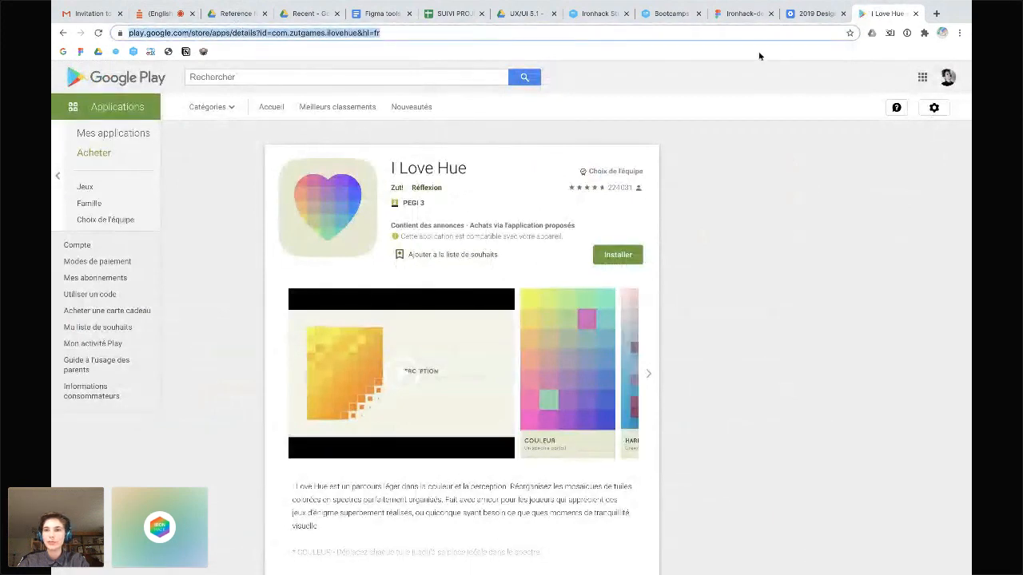
Return to the Crowdcast session and post "to learn gradient :" followed by the copied I Love Hue link in the chat
left_click(155, 13)
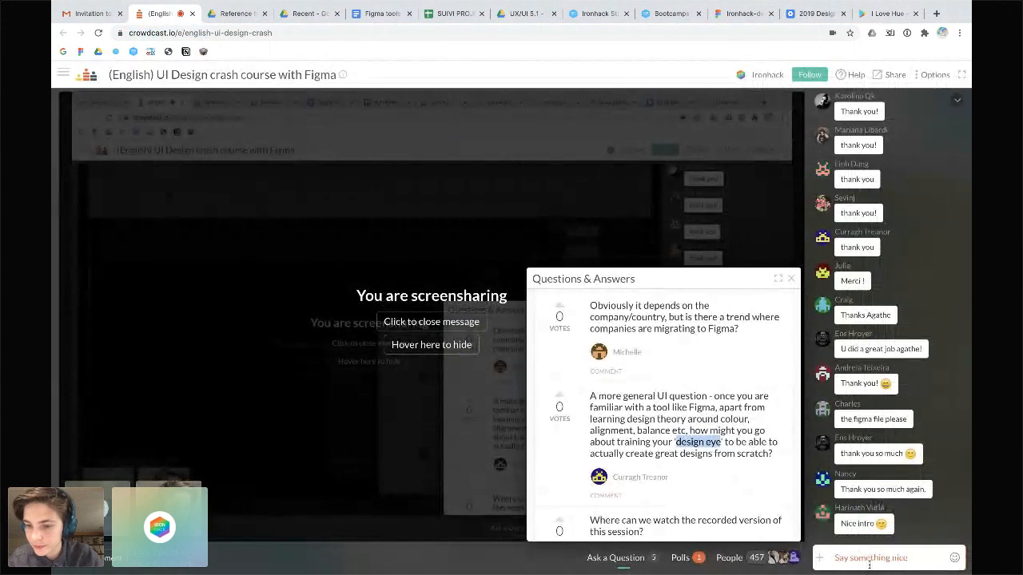
left_click(869, 560)
type("lol")
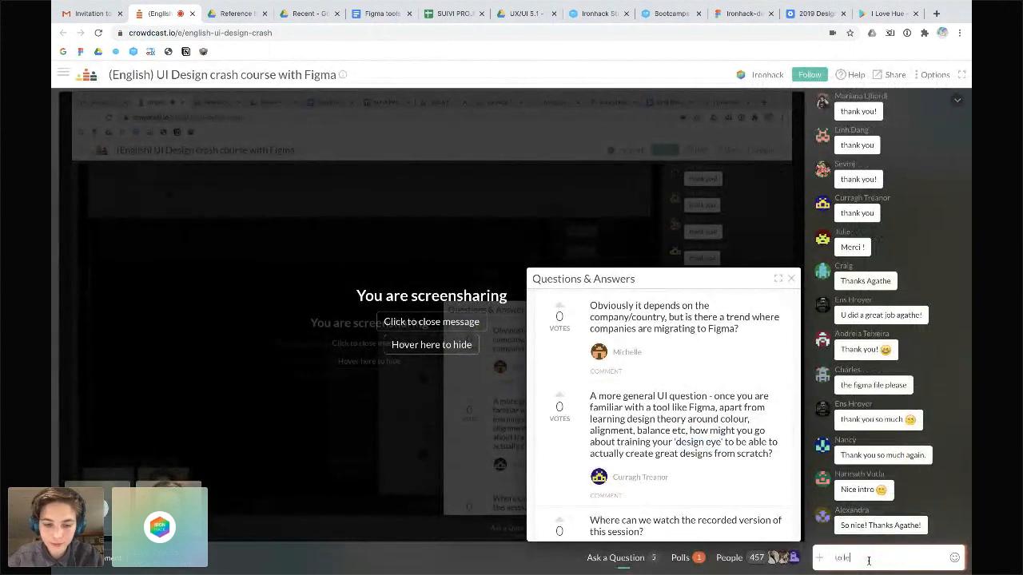
type("earn gradien")
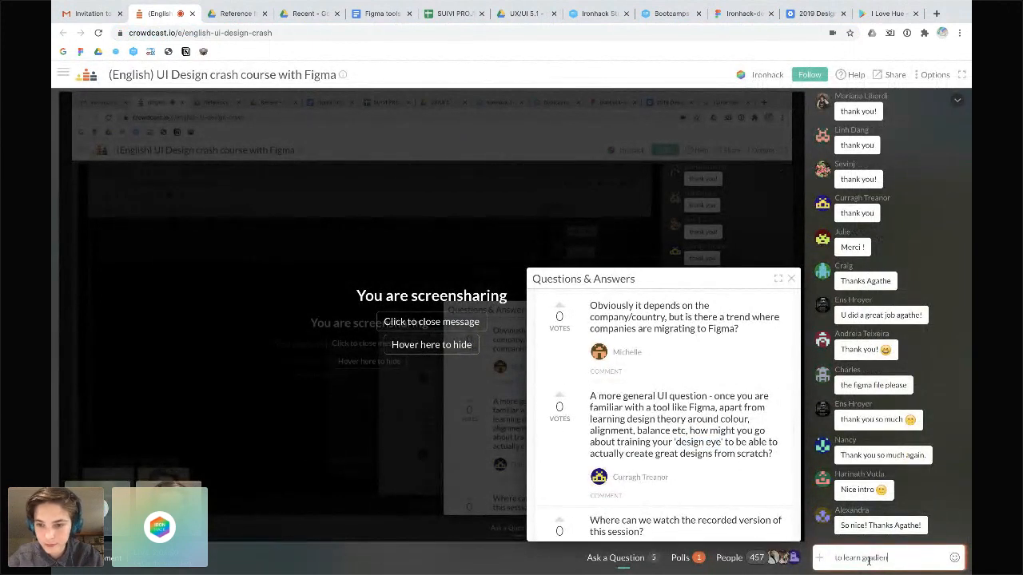
type("t .")
key("ctrl+v")
key("Return")
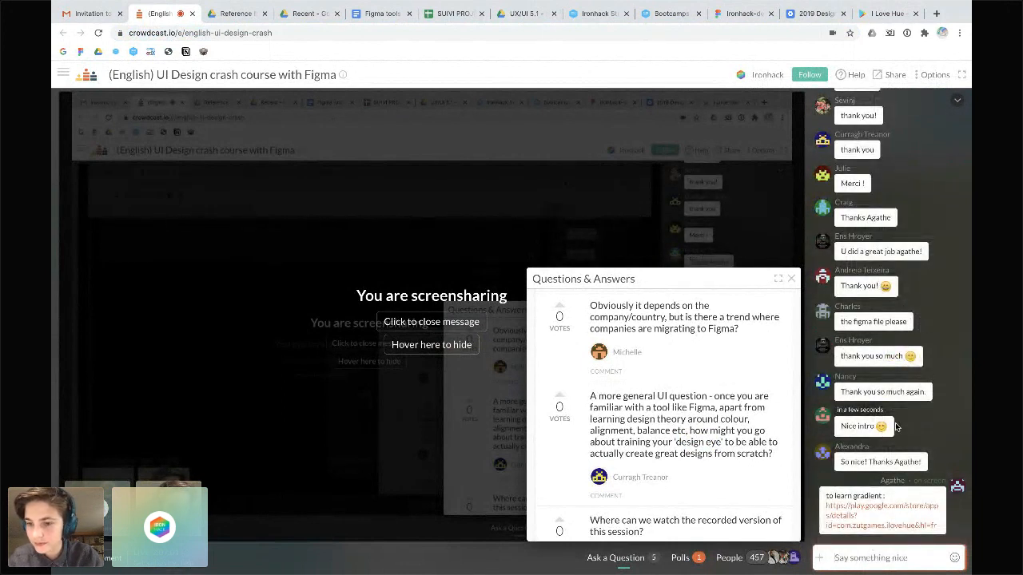
Return to the I Love Hue tab, run a Google search for "kerning tool" and open the Kern Type game
left_click(896, 16)
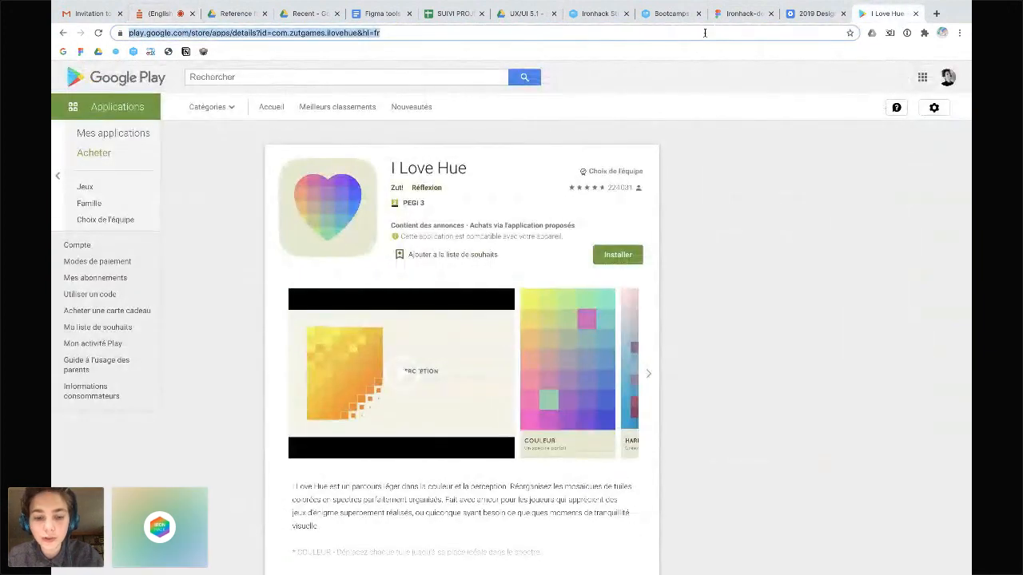
type("kernin")
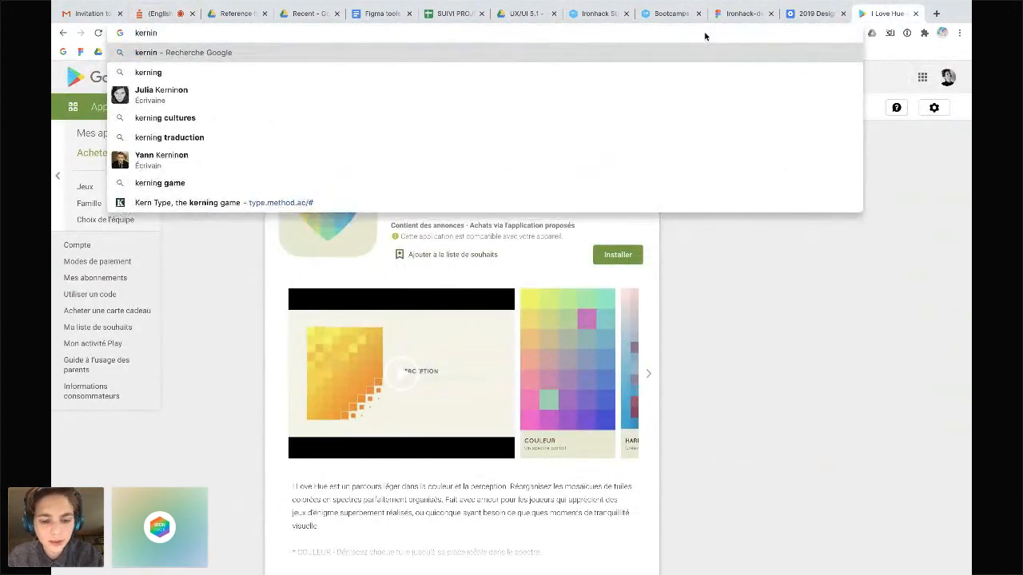
type("g tool")
key("Return")
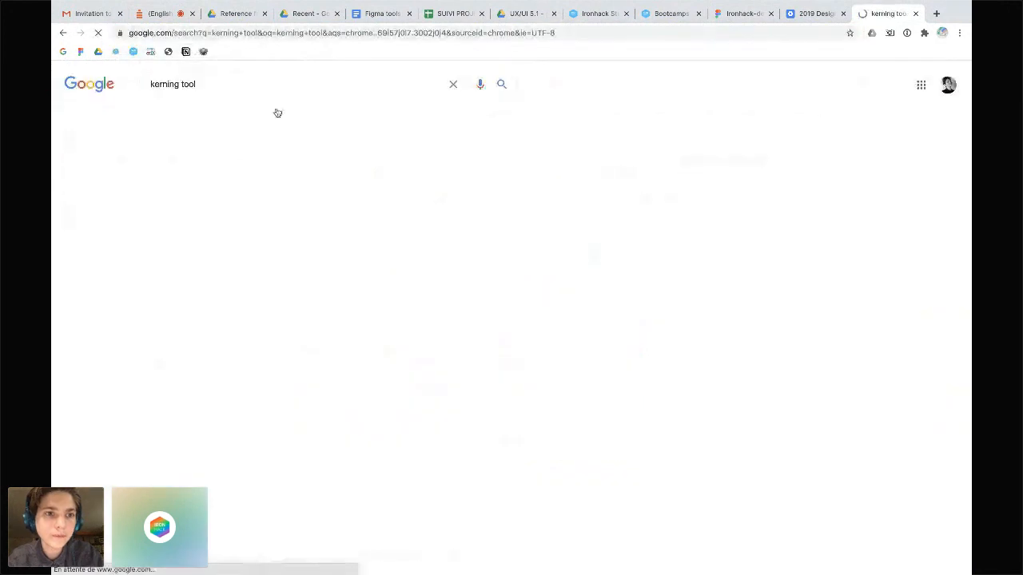
left_click(200, 176)
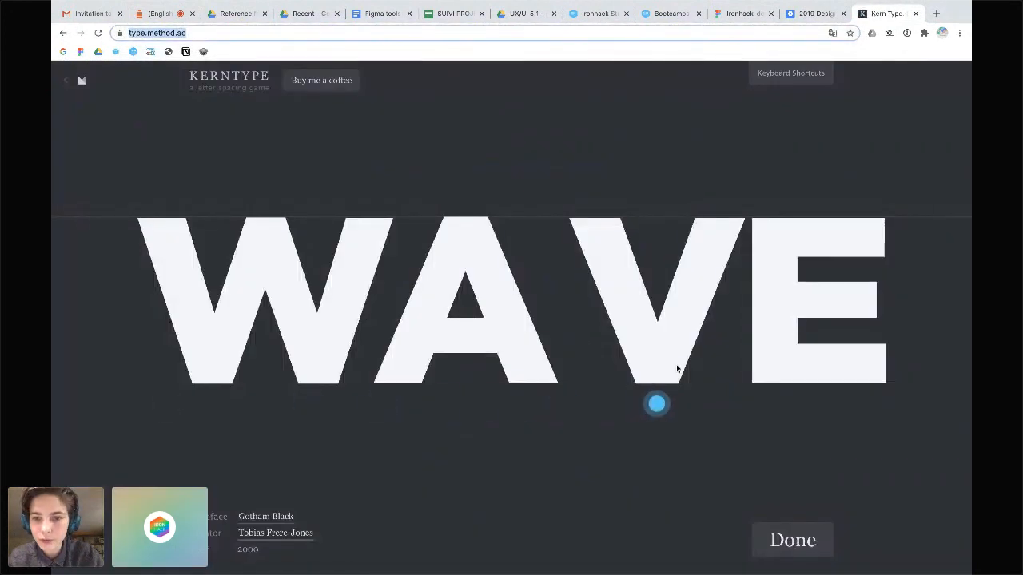
Demonstrate the kerning game by shifting the V of WAVE closer to the A and trying to move the E
left_click_drag(676, 369, 764, 344)
left_click_drag(664, 311, 581, 313)
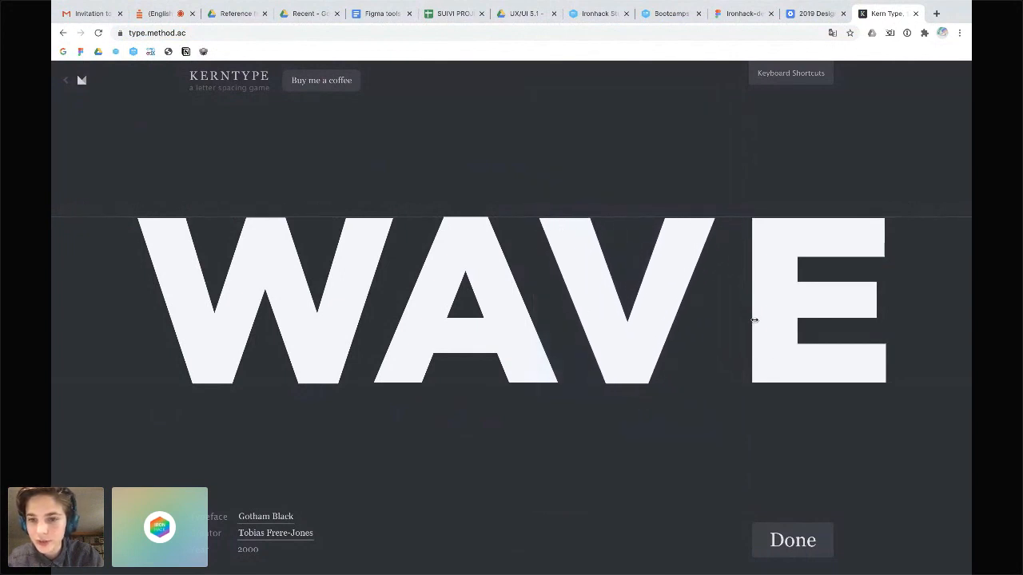
left_click(794, 333)
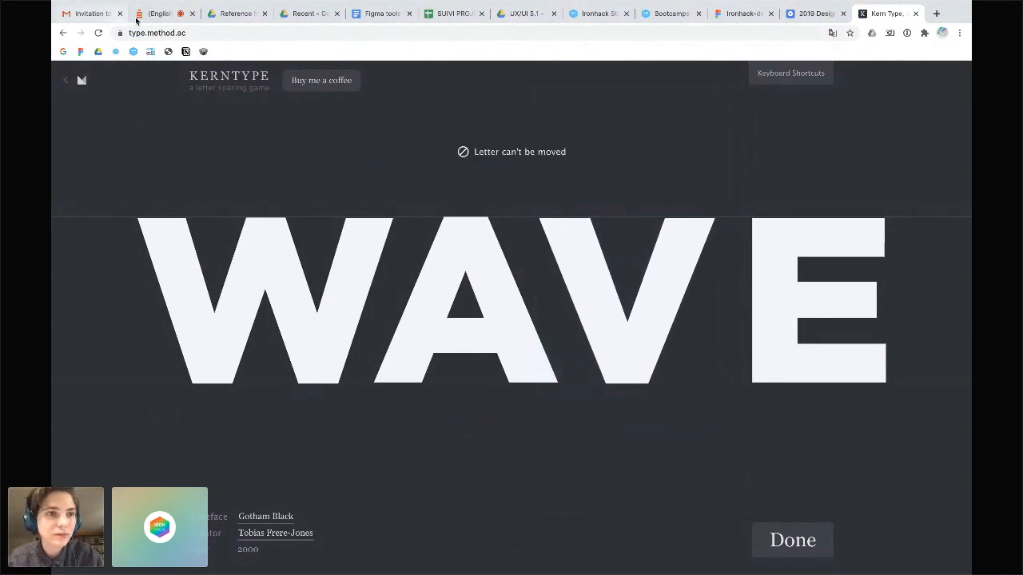
left_click(160, 14)
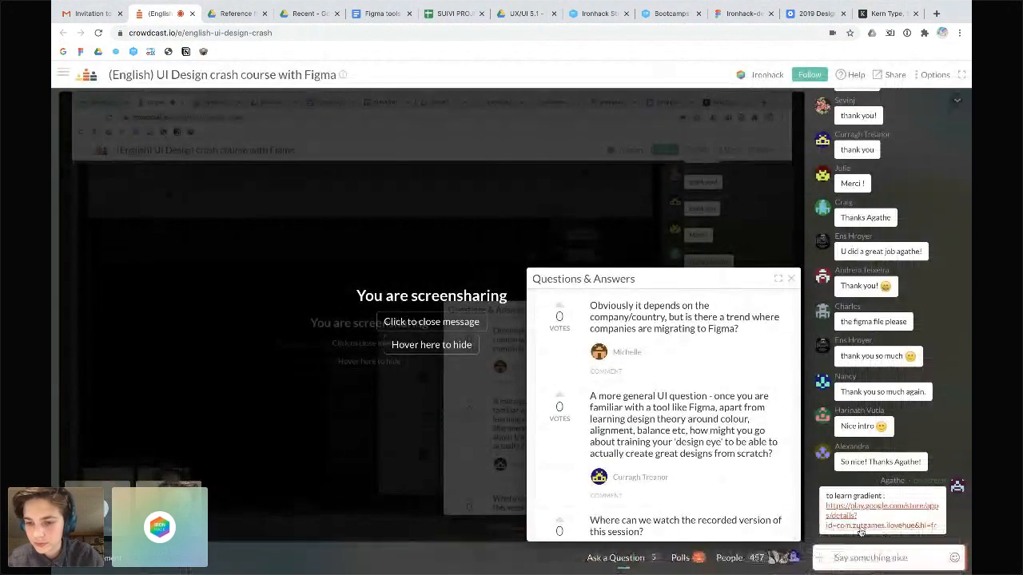
type("t")
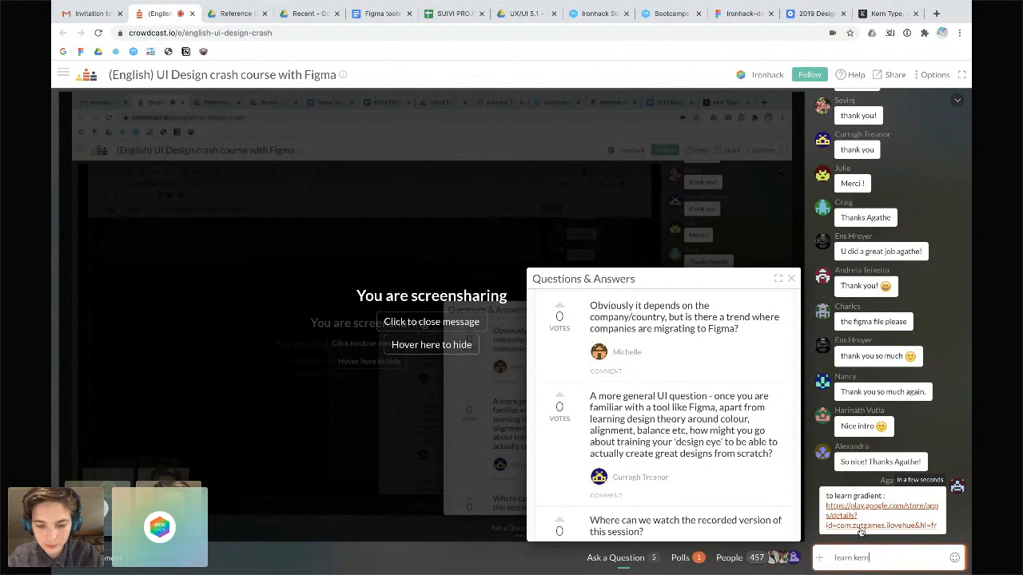
type("https://type.method.ac/")
key("Return")
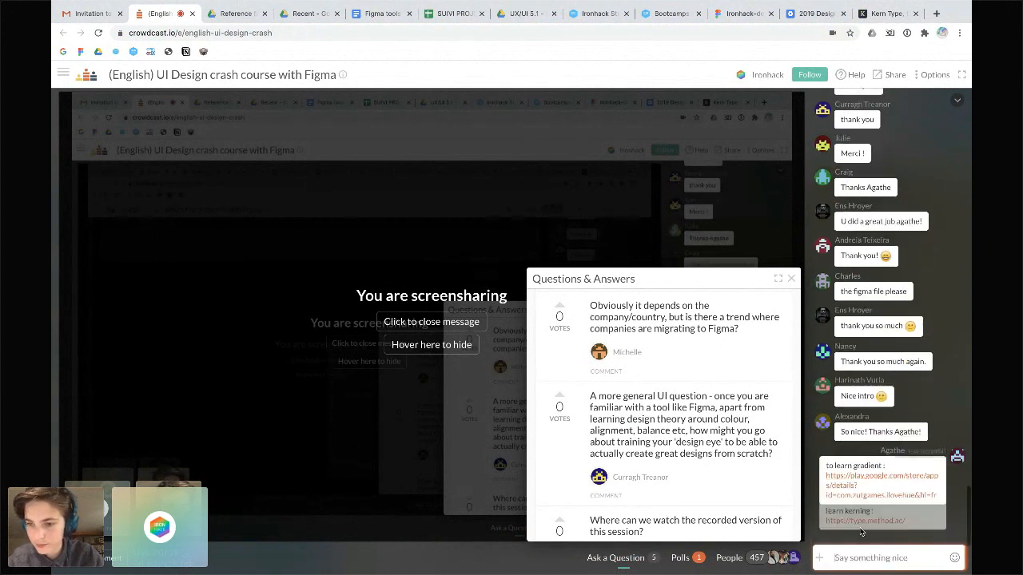
Close the question list, view the hoverstat.es site shared in the chat and return to the Crowdcast session
left_click(791, 278)
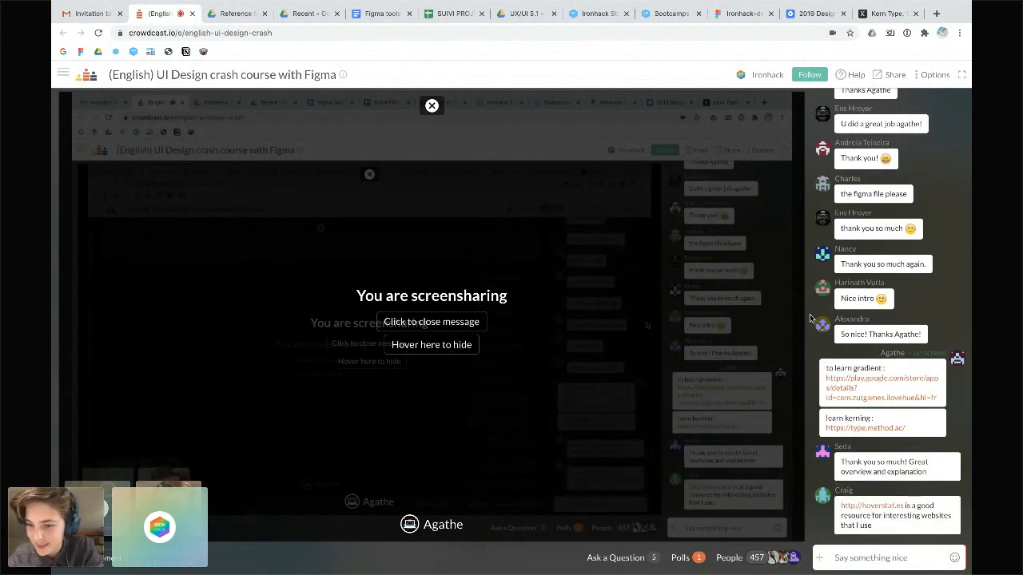
left_click(860, 507)
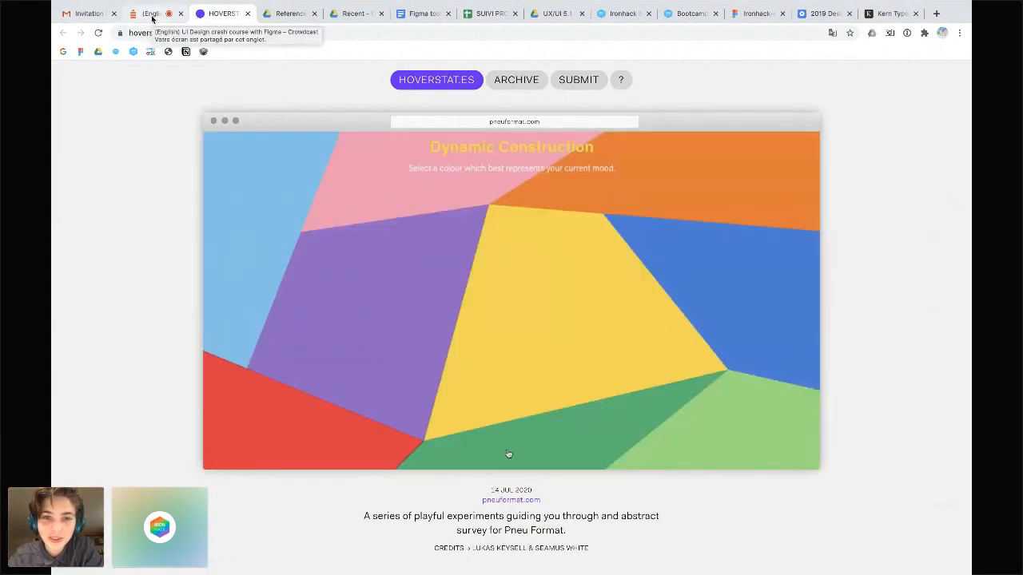
left_click(153, 14)
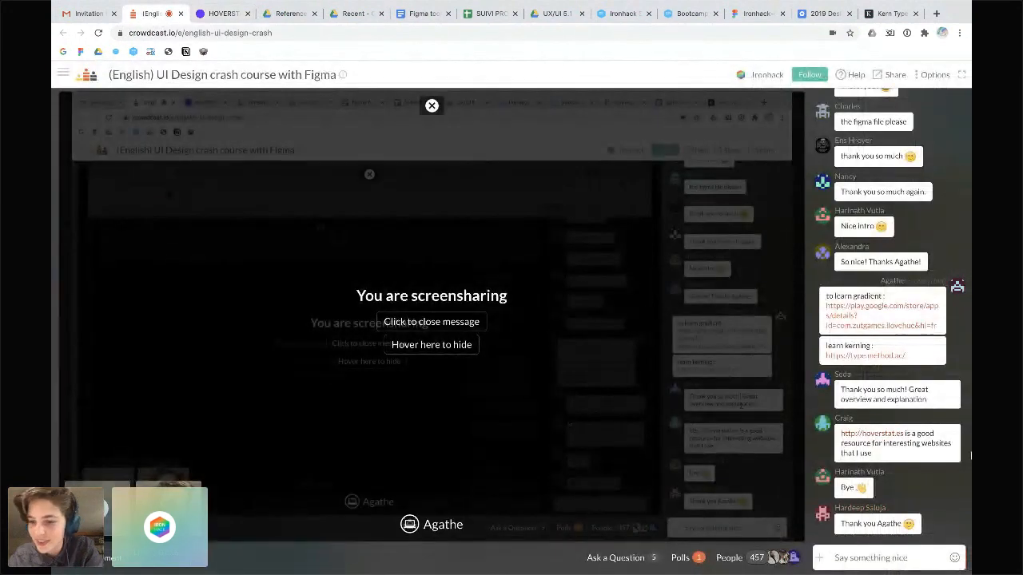